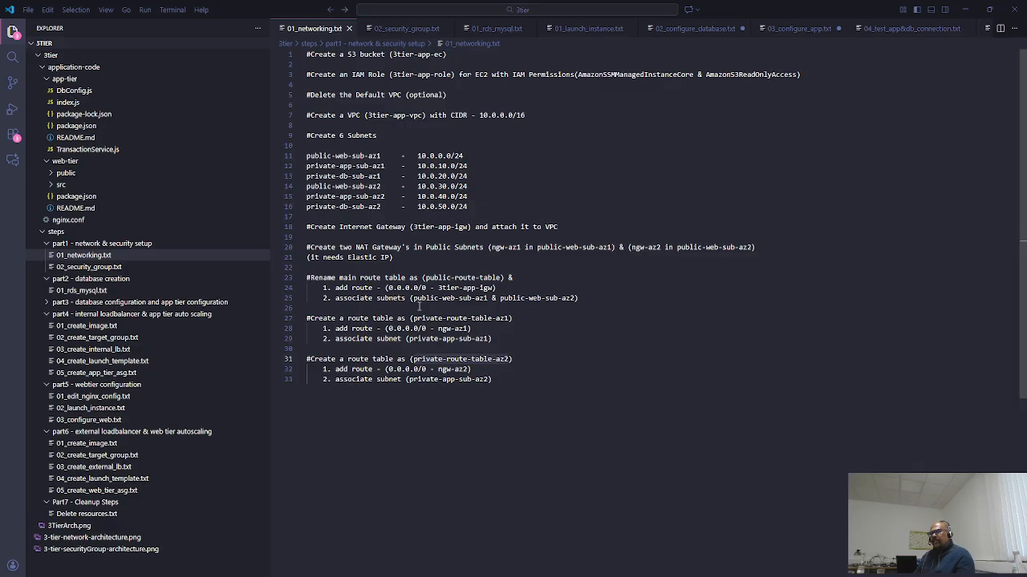
# - Collapse the part1 to Part7 folders inside the steps folder of the project file tree
pyautogui.click(91, 256)
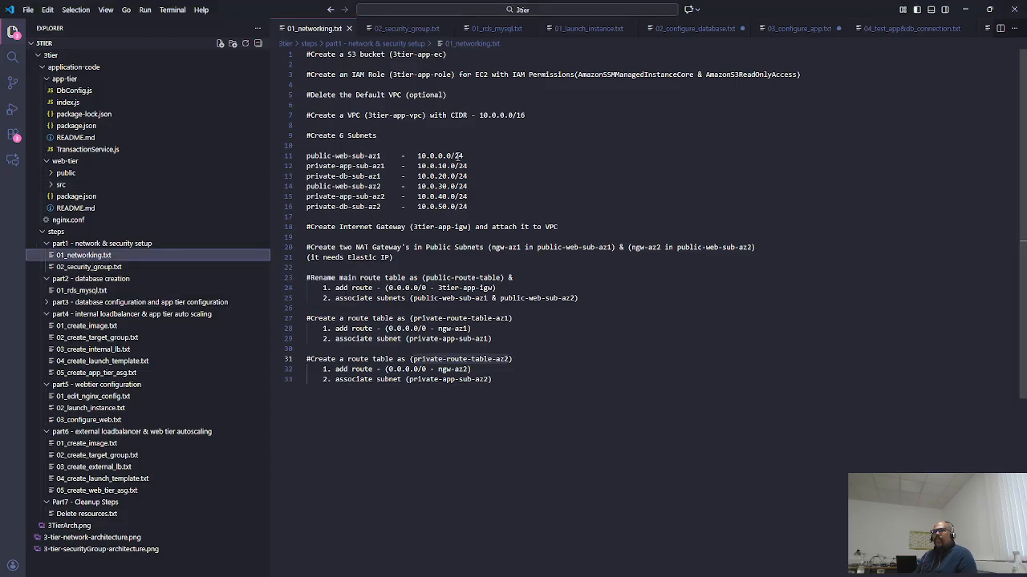
pyautogui.click(64, 243)
pyautogui.click(58, 255)
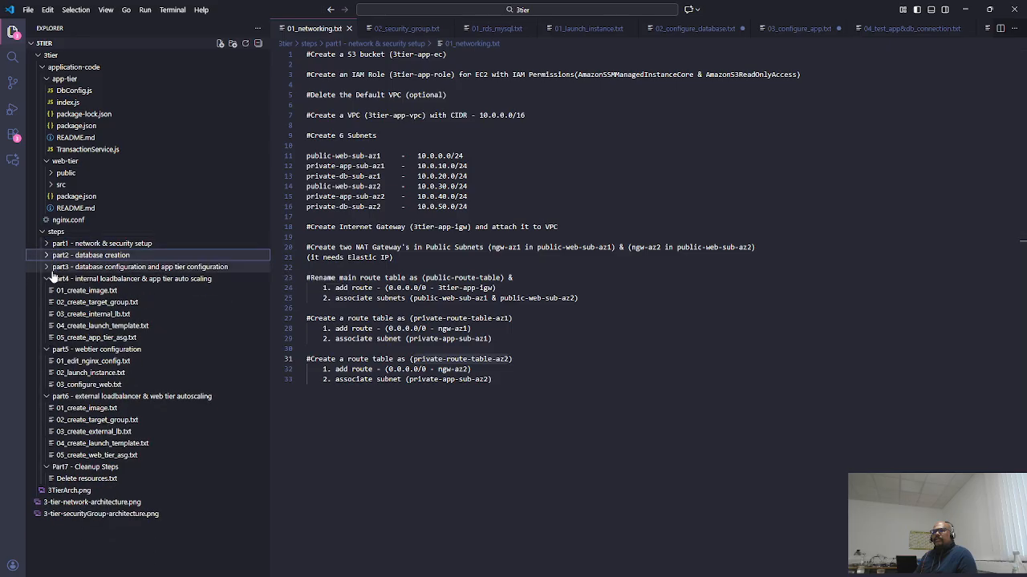
pyautogui.click(49, 278)
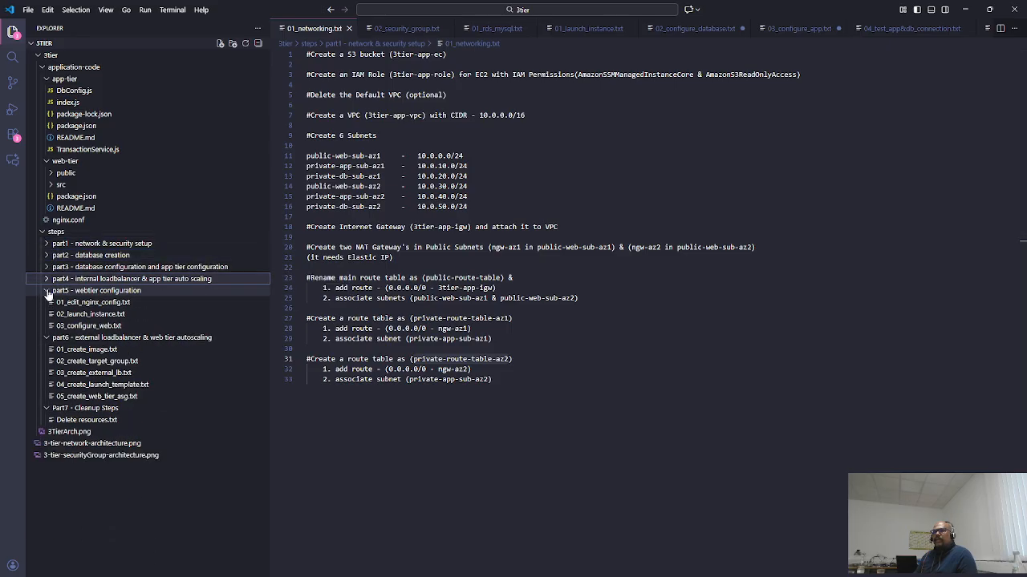
pyautogui.click(51, 290)
pyautogui.click(50, 303)
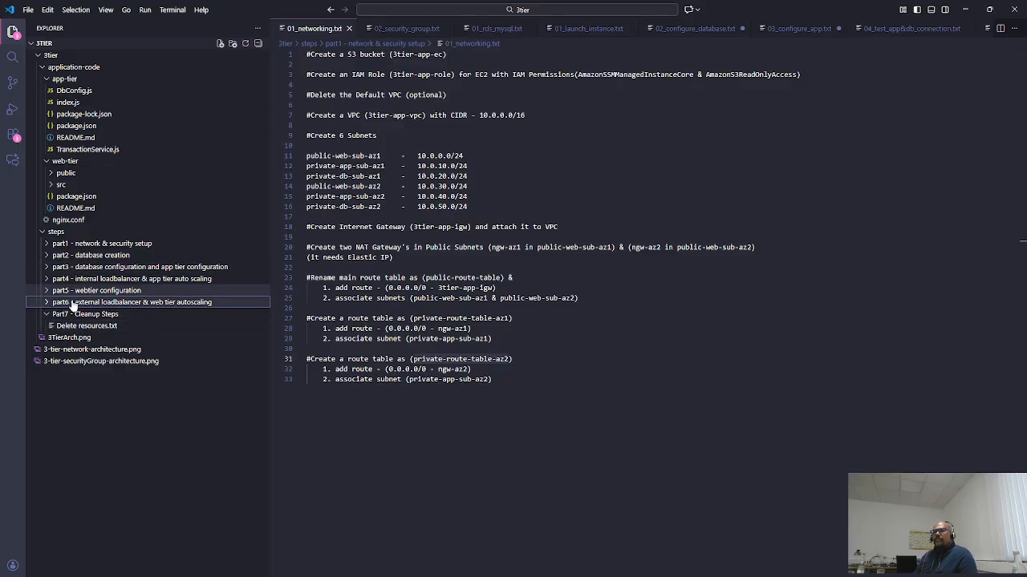
pyautogui.click(48, 315)
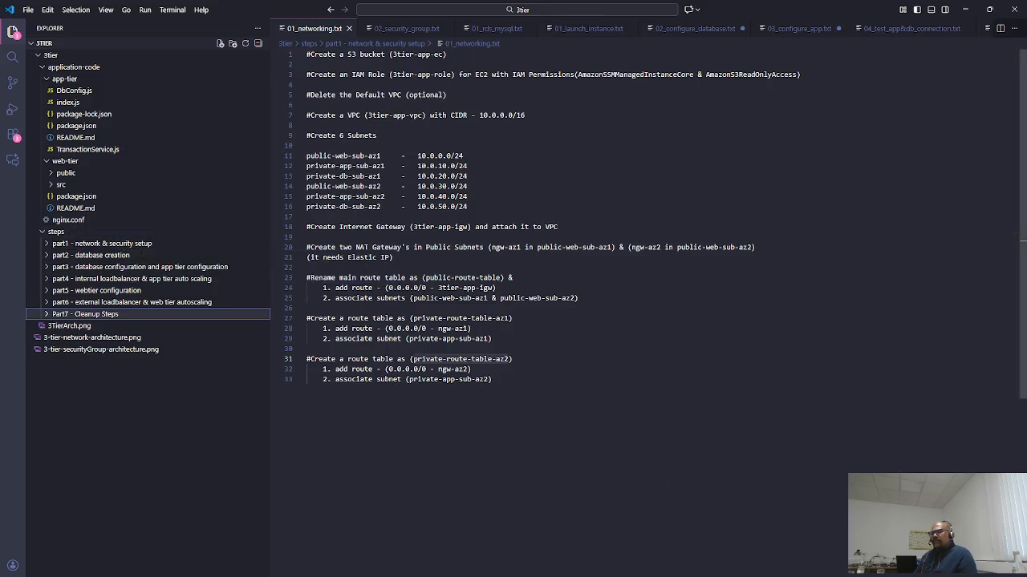
# - Bring the browser window with the AWS console onto this screen and maximize it
pyautogui.click(255, 576)
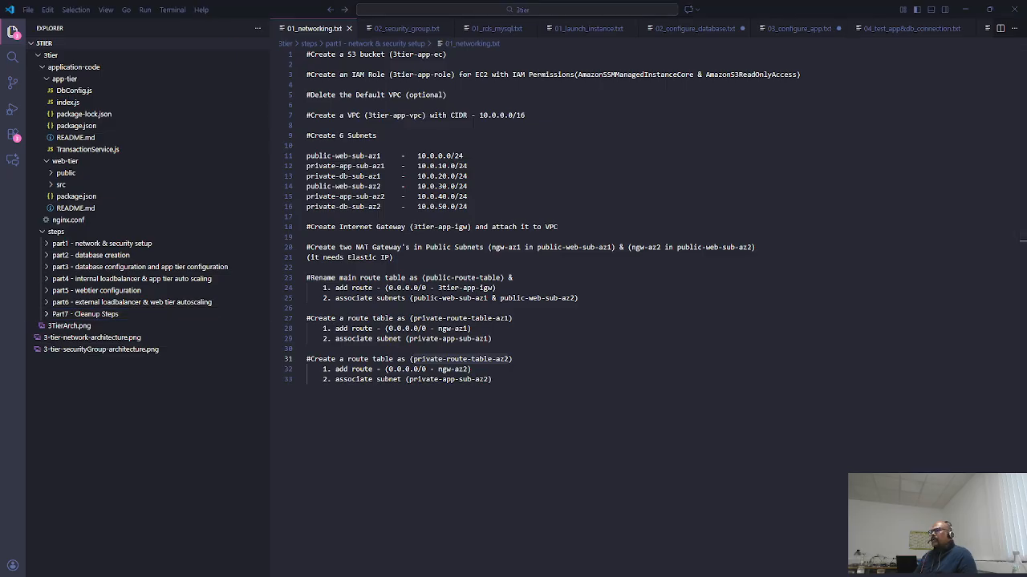
pyautogui.moveTo(1026, 49); pyautogui.dragTo(516, 371)
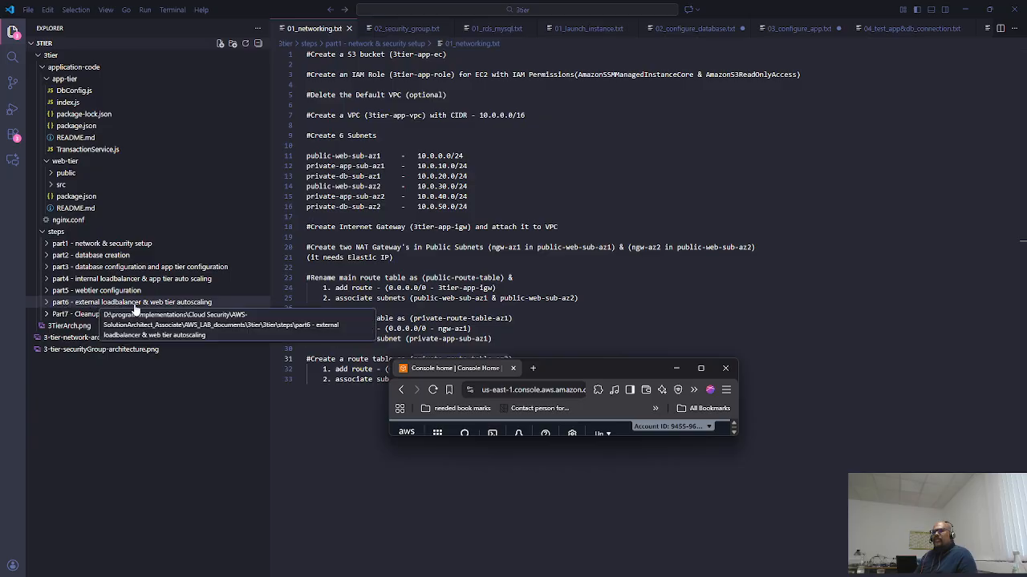
pyautogui.click(708, 372)
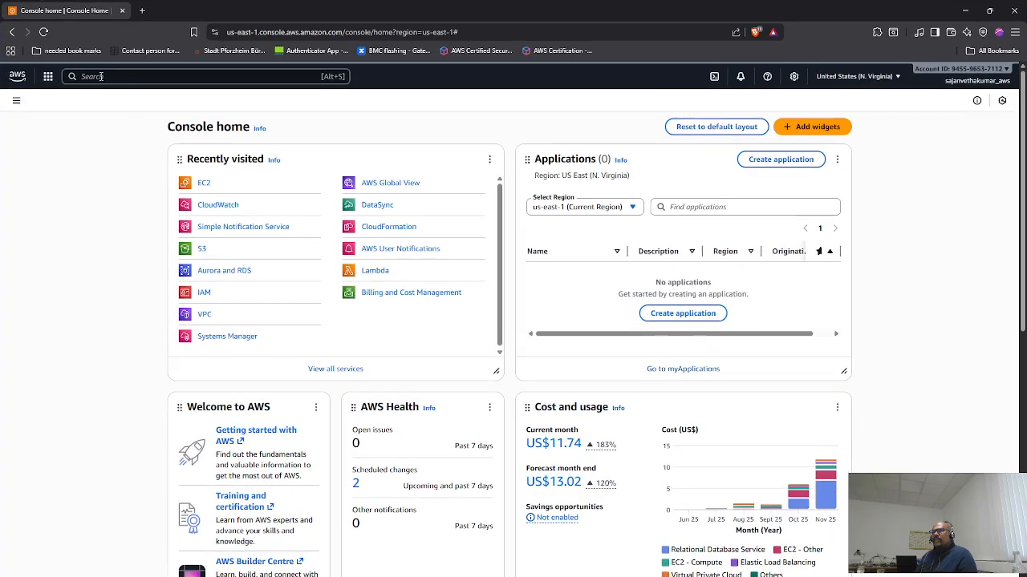
# - Copy the bucket name 3tier-app-ec from the networking notes in VS Code and return to the AWS console in the browser
pyautogui.click(964, 9)
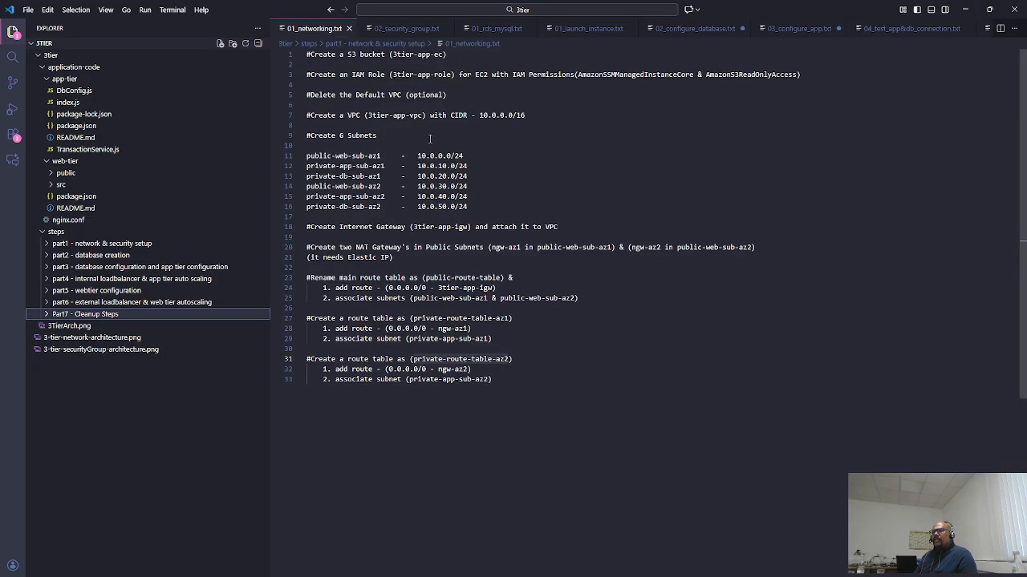
pyautogui.moveTo(445, 54); pyautogui.dragTo(394, 53)
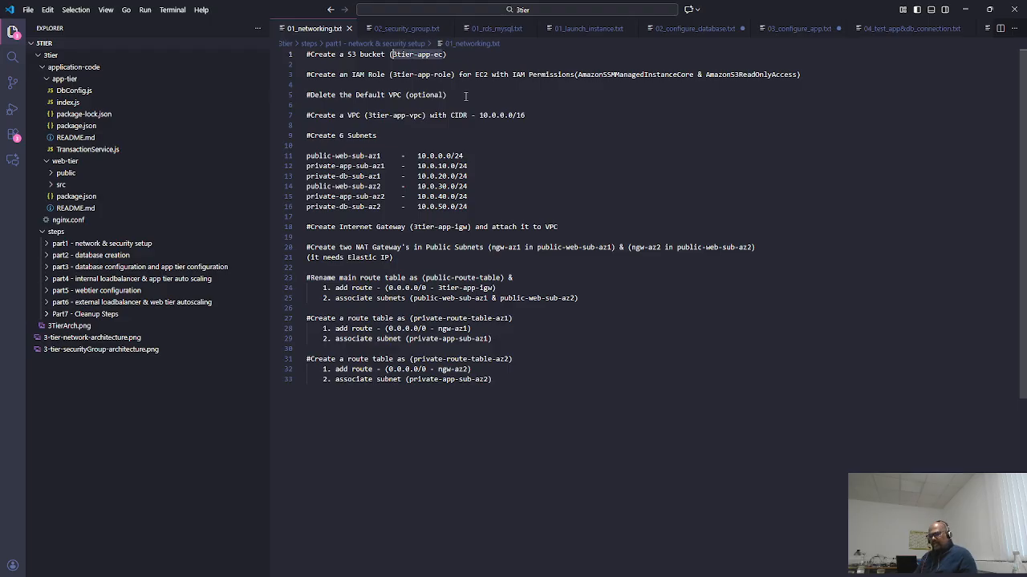
pyautogui.hotkey('alt', 'Tab')
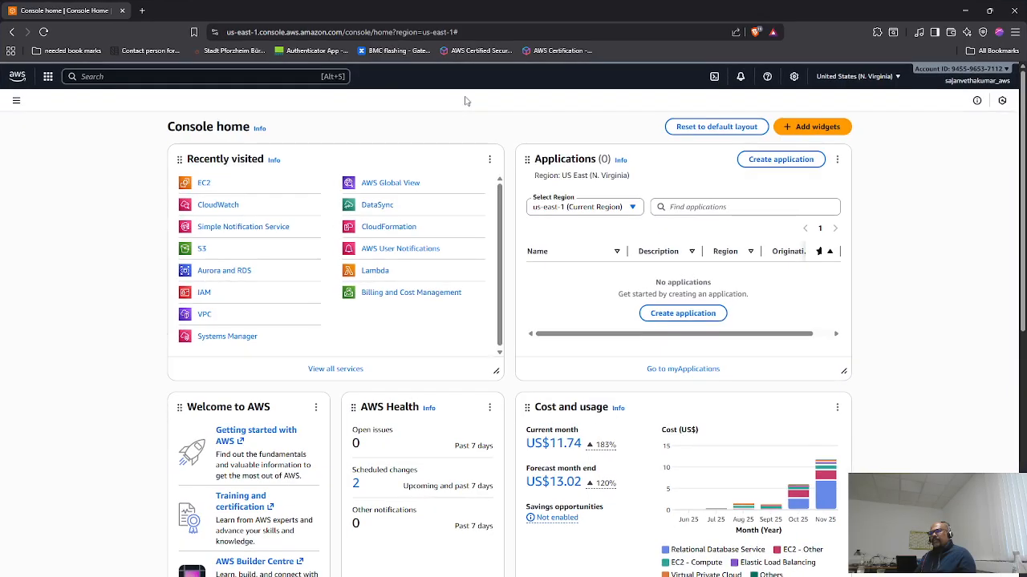
# - Create a general purpose S3 bucket named 3tier-app-ec plus a hyphen and the owner's first name, and open the bucket
pyautogui.click(202, 249)
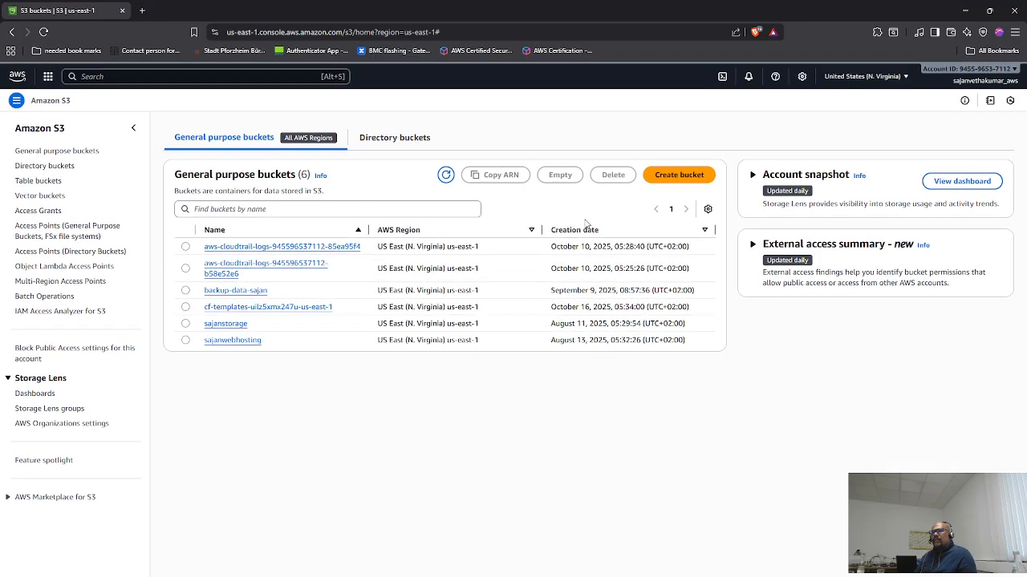
pyautogui.click(680, 178)
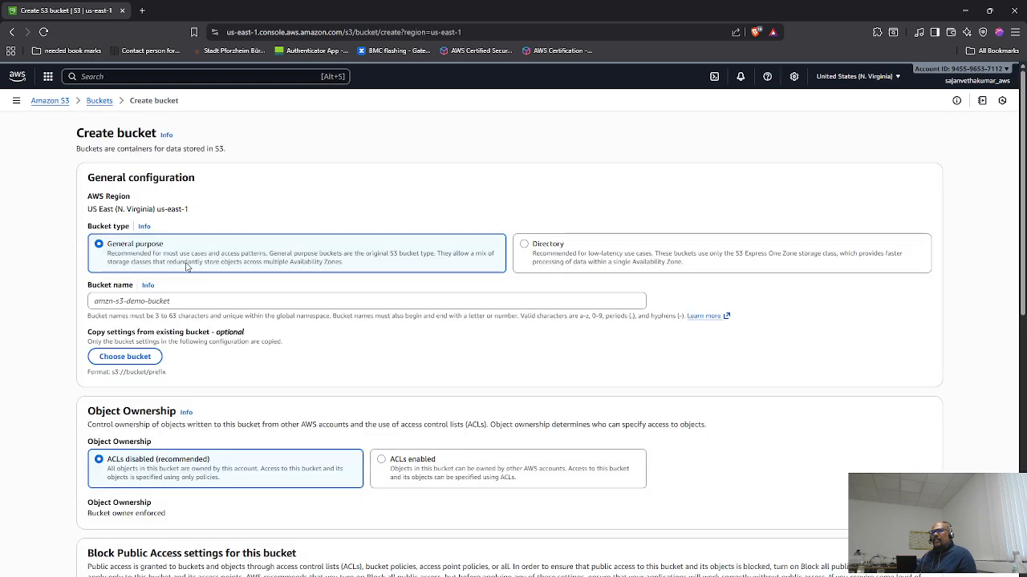
pyautogui.click(138, 300)
pyautogui.write('3tier-app-ec')
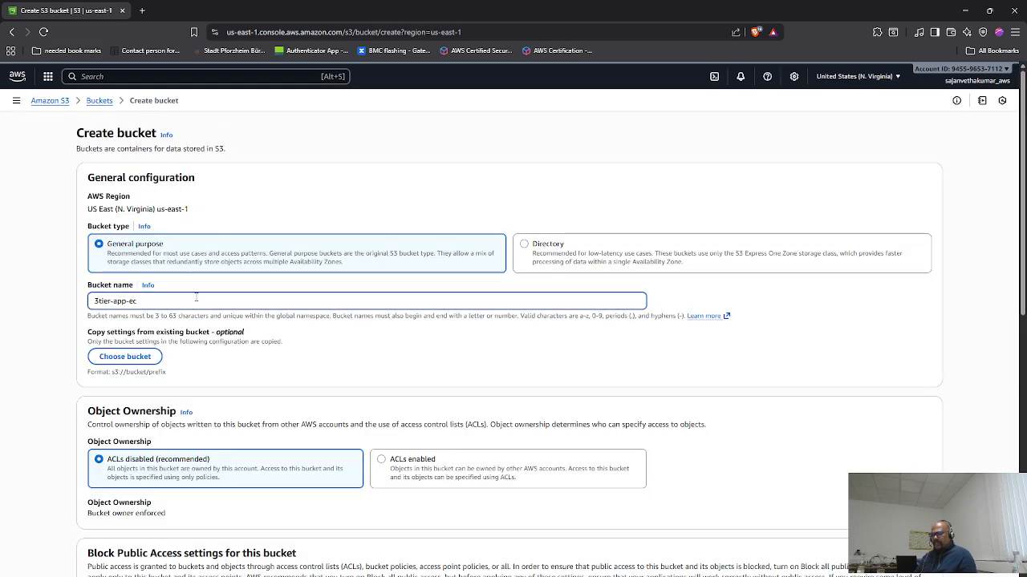
pyautogui.write('-')
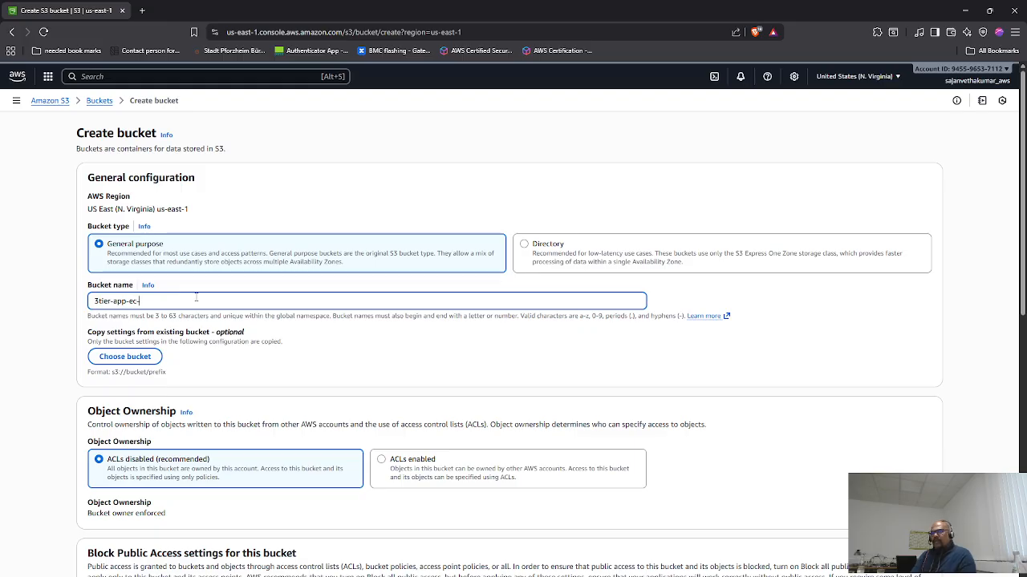
pyautogui.write('sajan')
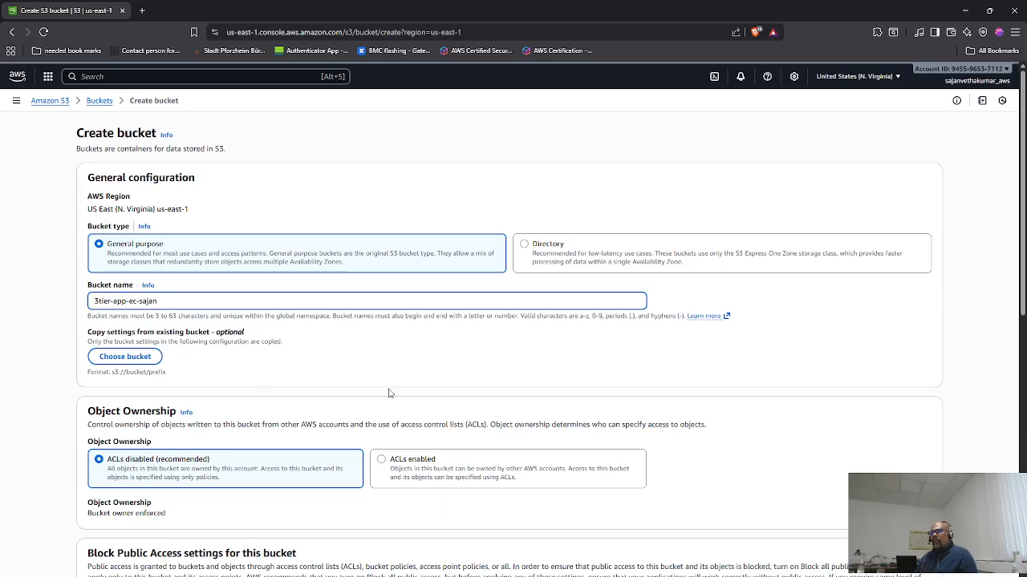
pyautogui.scroll(-9, 388, 393)
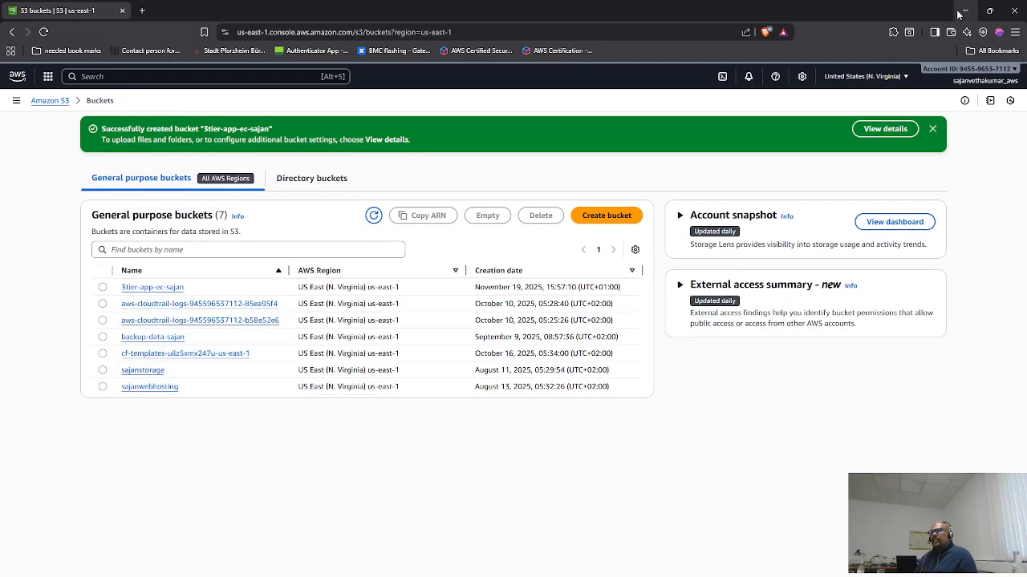
pyautogui.click(170, 289)
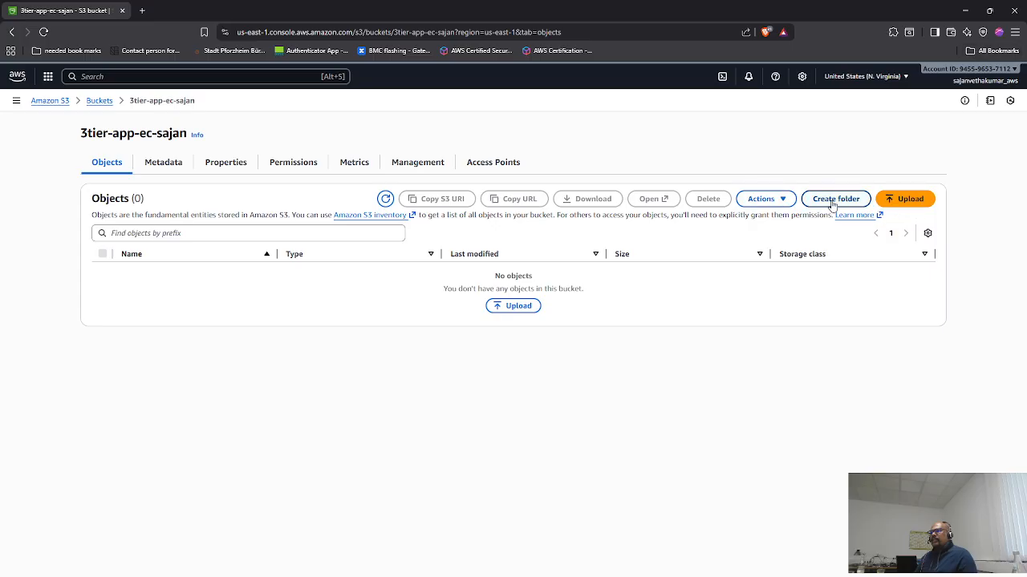
# - Switch to VS Code and copy the policy name AmazonSSMManagedInstanceCore from the IAM role line of the networking notes
pyautogui.click(965, 11)
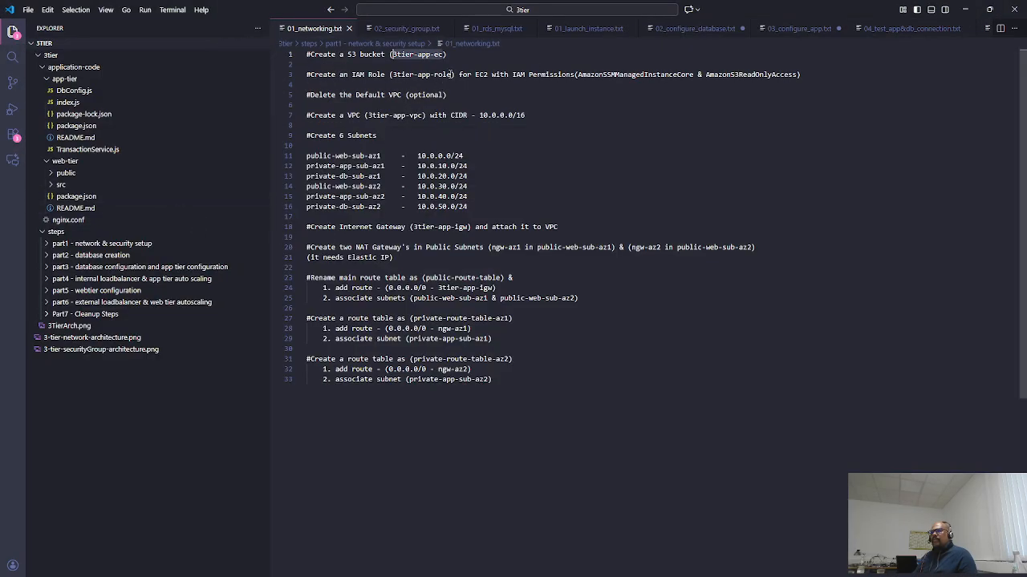
pyautogui.moveTo(453, 73); pyautogui.dragTo(395, 74)
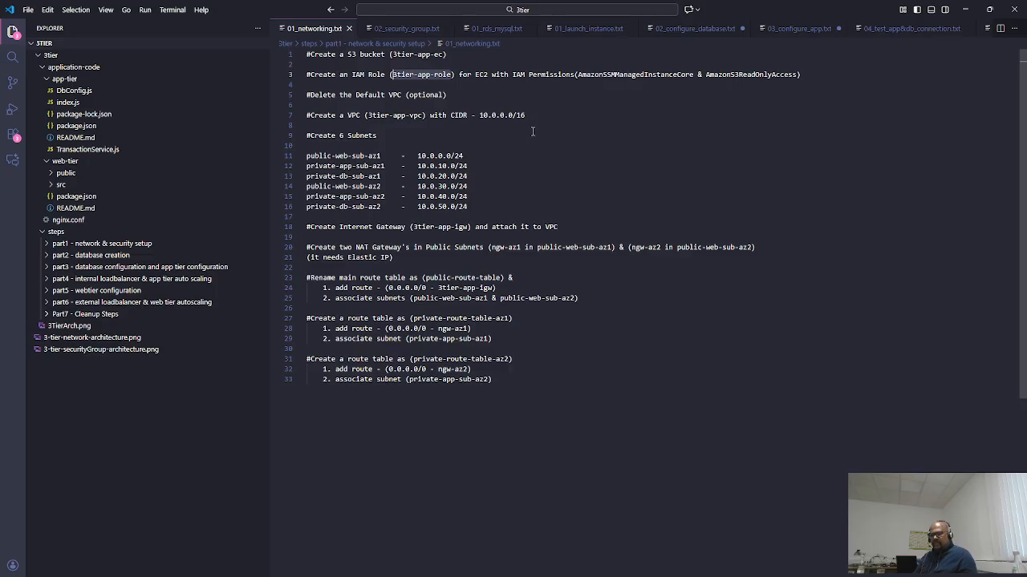
pyautogui.doubleClick(583, 74)
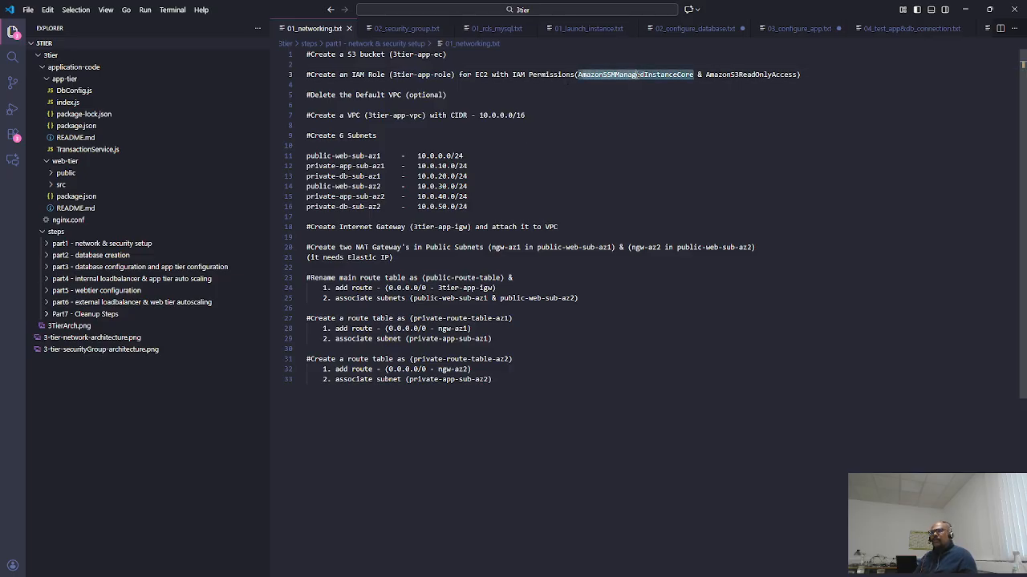
pyautogui.doubleClick(690, 76)
pyautogui.hotkey('ctrl', 'c')
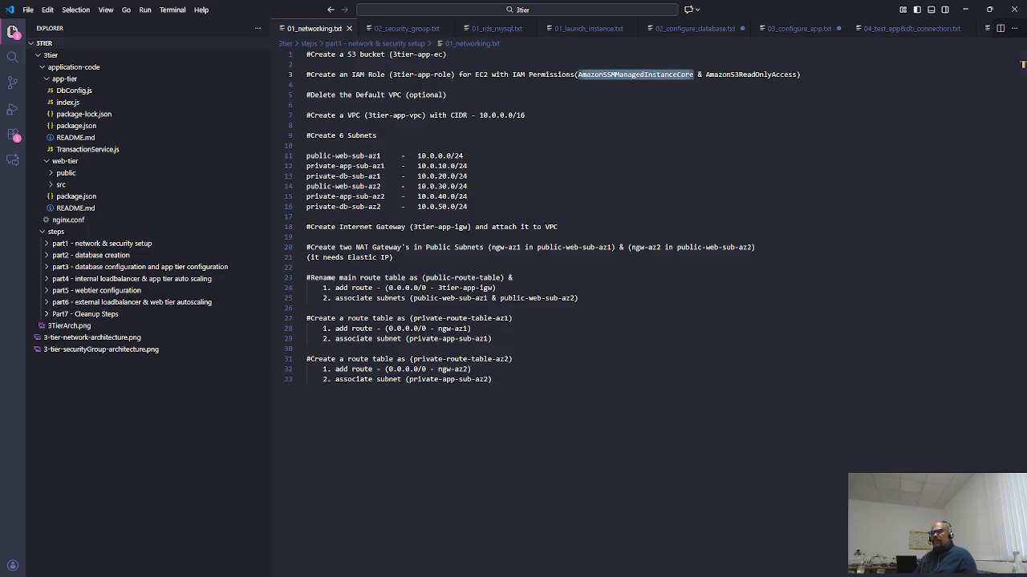
# - Switch to the AWS console in the browser and start creating a new role in IAM
pyautogui.hotkey('alt', 'Tab')
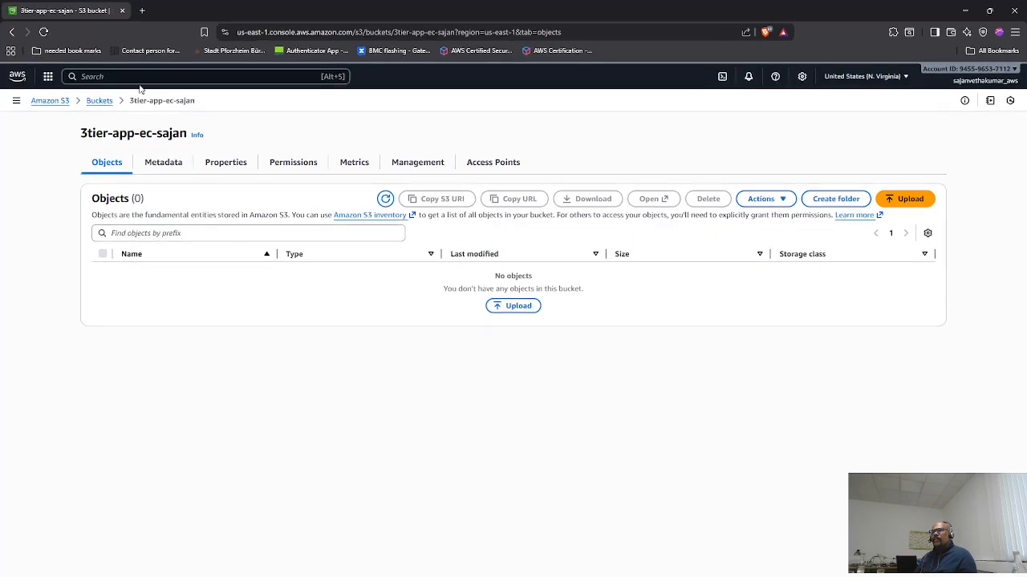
pyautogui.click(48, 77)
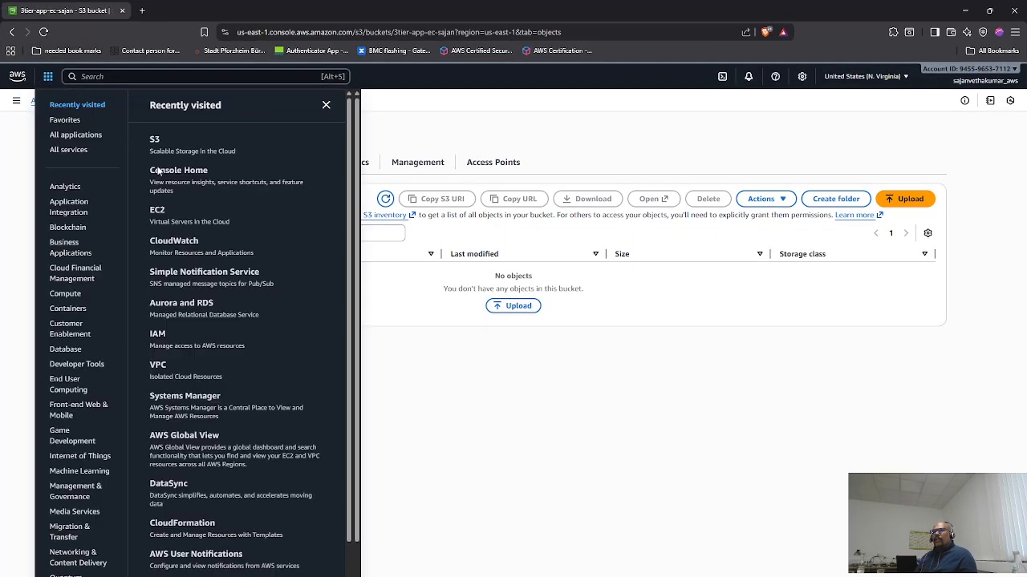
pyautogui.click(158, 334)
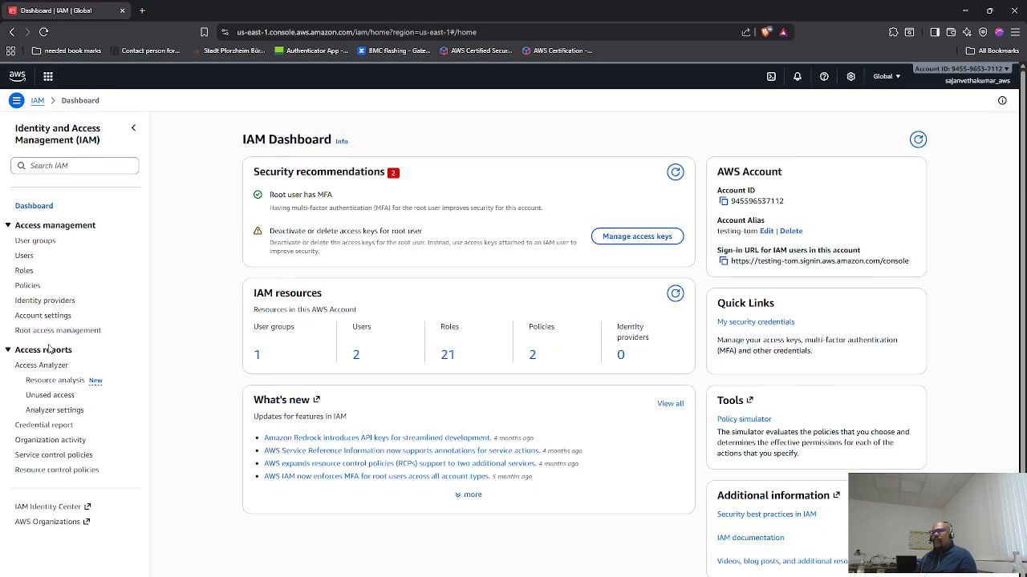
pyautogui.click(24, 271)
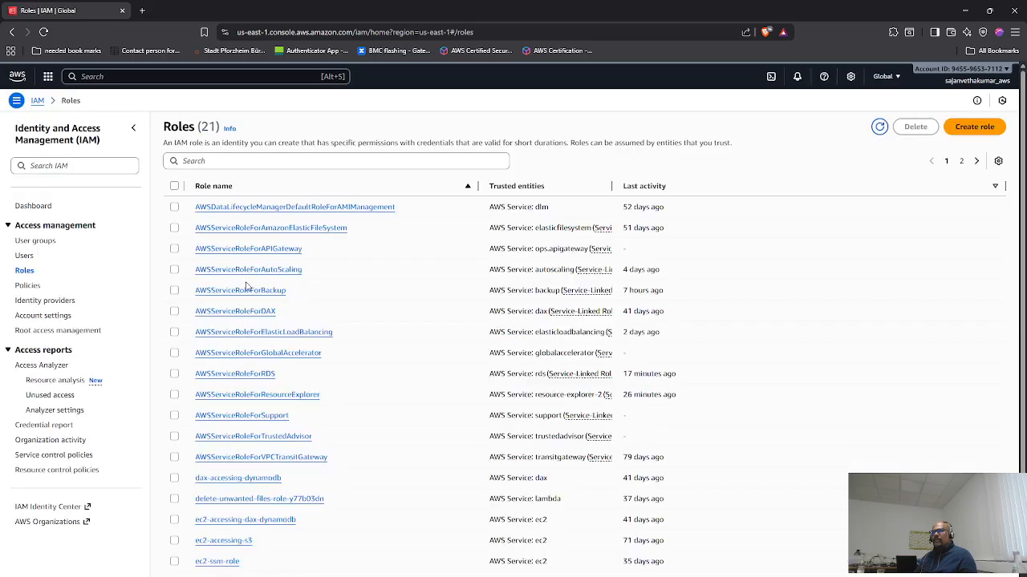
pyautogui.click(974, 126)
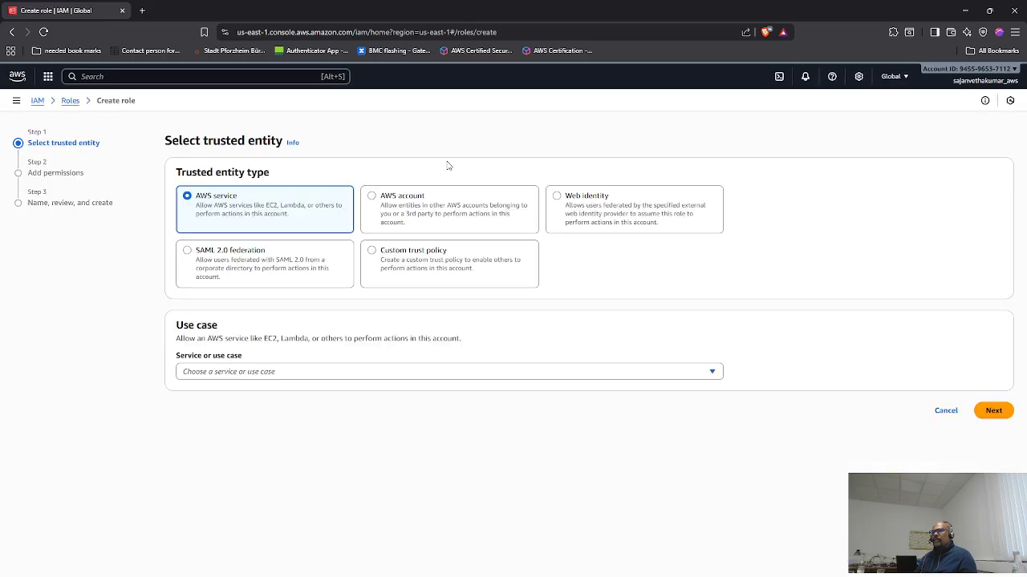
# - Set the role's service and use case to EC2 and continue to the permissions stage
pyautogui.click(238, 373)
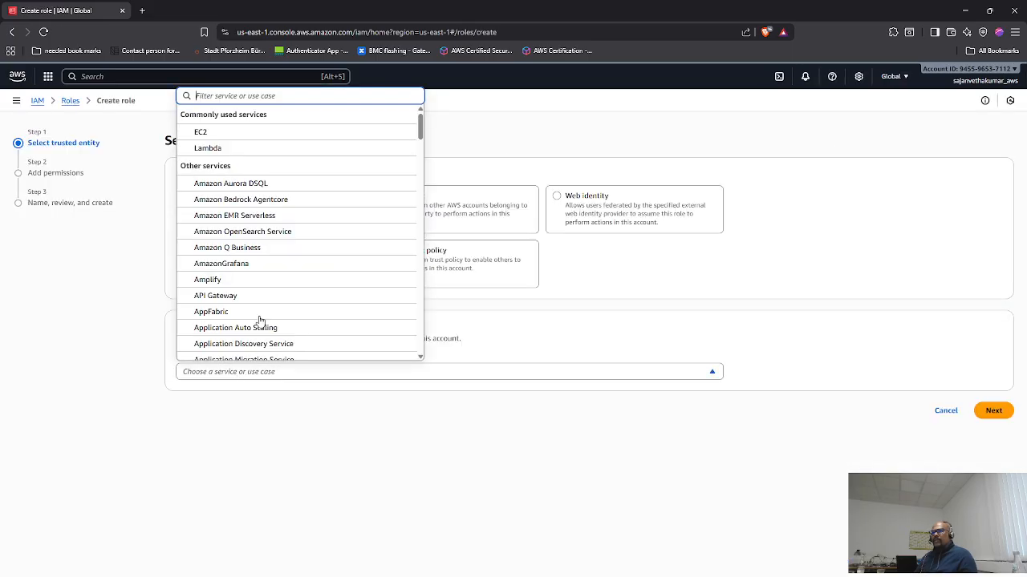
pyautogui.click(210, 135)
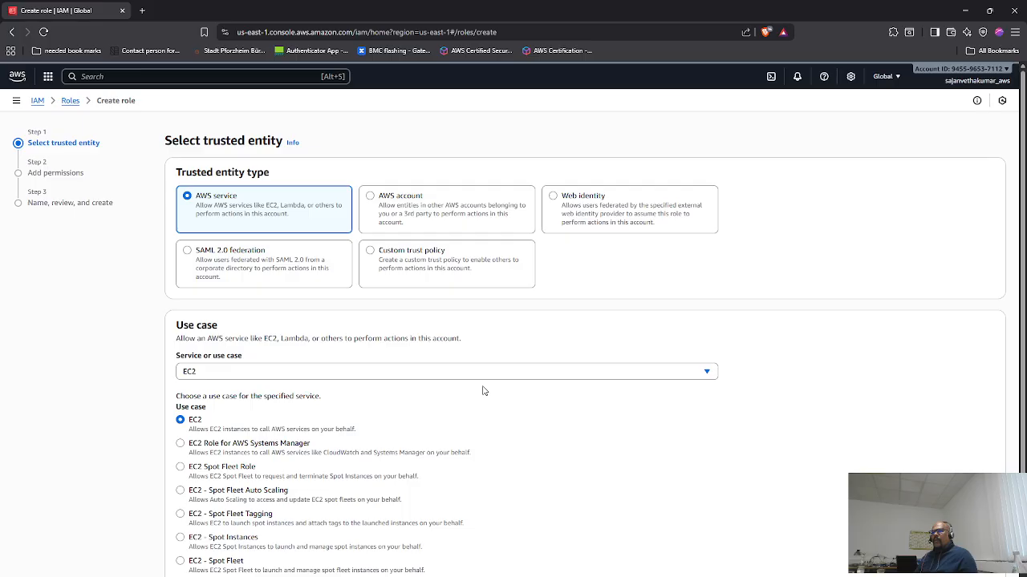
pyautogui.scroll(-1, 483, 391)
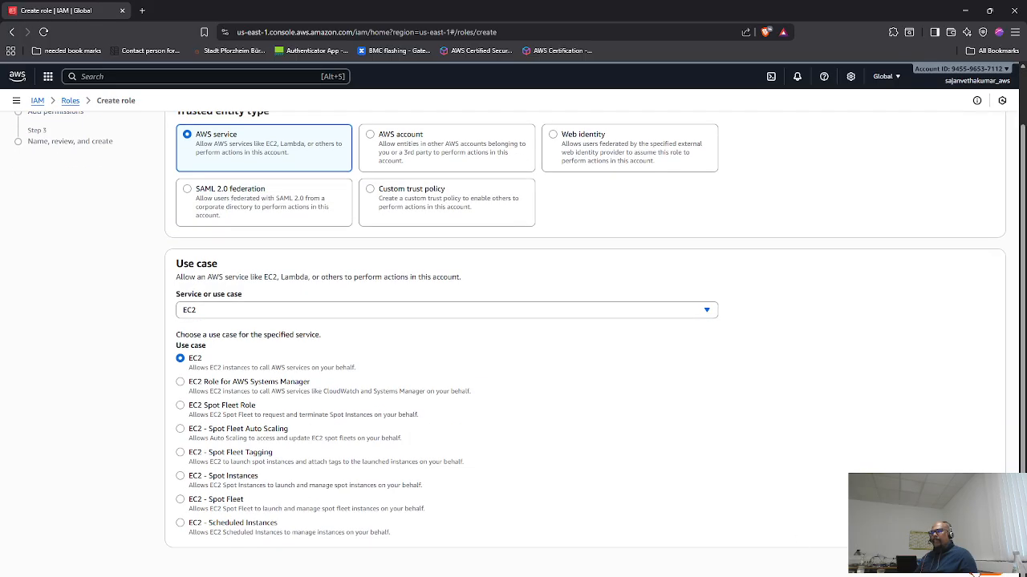
pyautogui.click(985, 568)
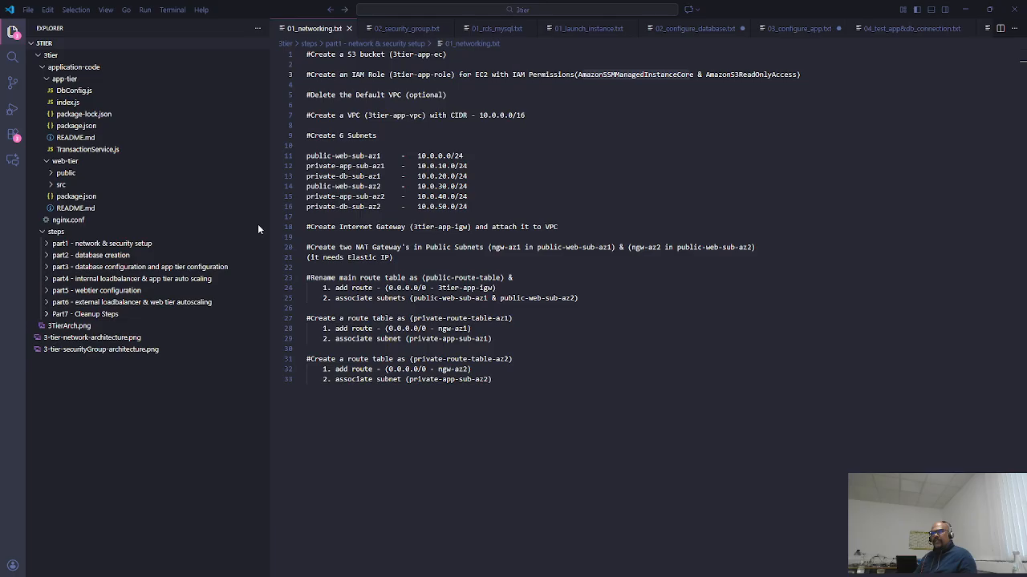
# - Search the permissions policies with the name copied from the notes and select AmazonSSMManagedInstanceCore for the role
pyautogui.hotkey('alt', 'Tab')
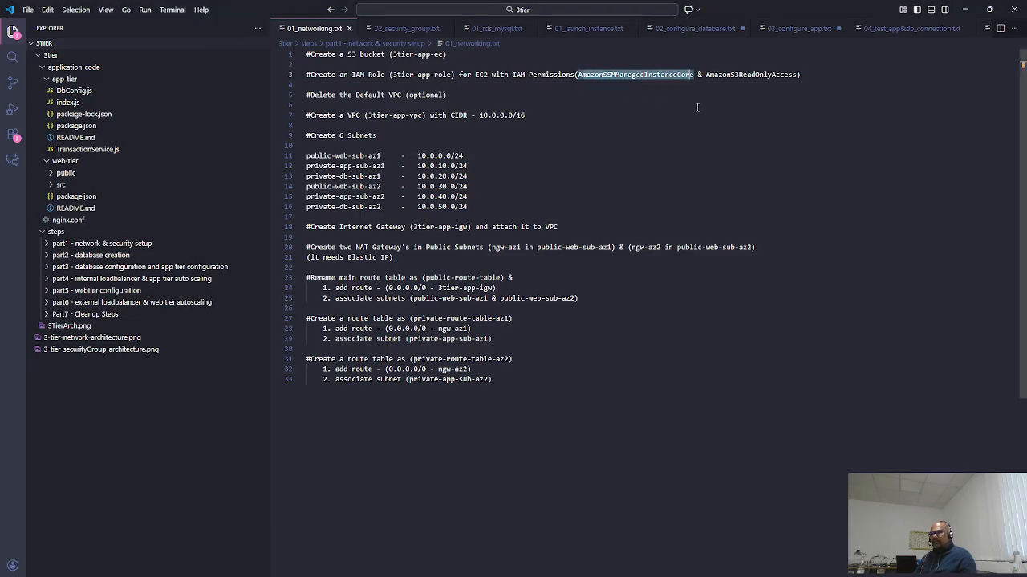
pyautogui.hotkey('alt', 'Tab')
pyautogui.click(256, 220)
pyautogui.hotkey('ctrl', 'v')
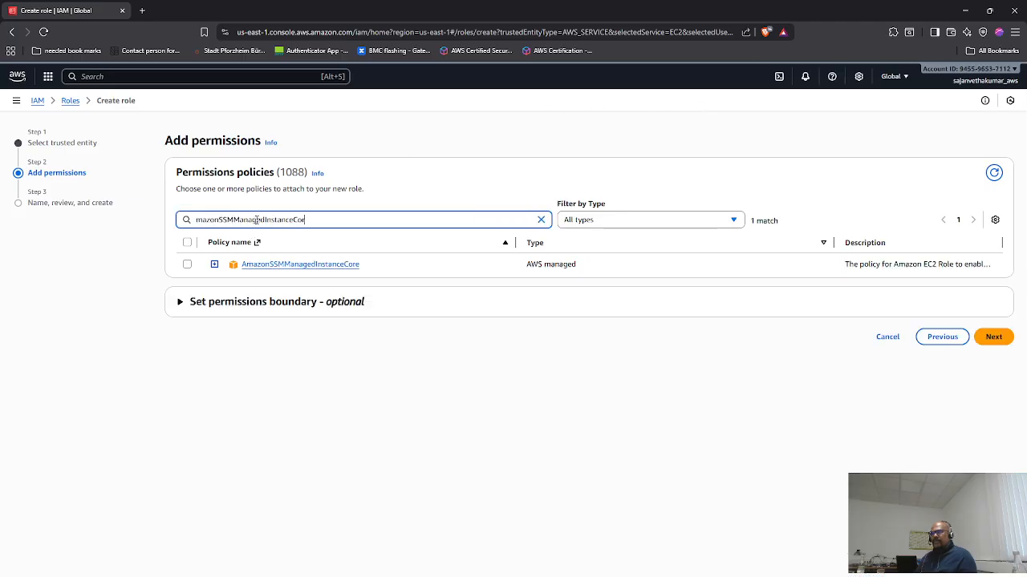
pyautogui.click(189, 266)
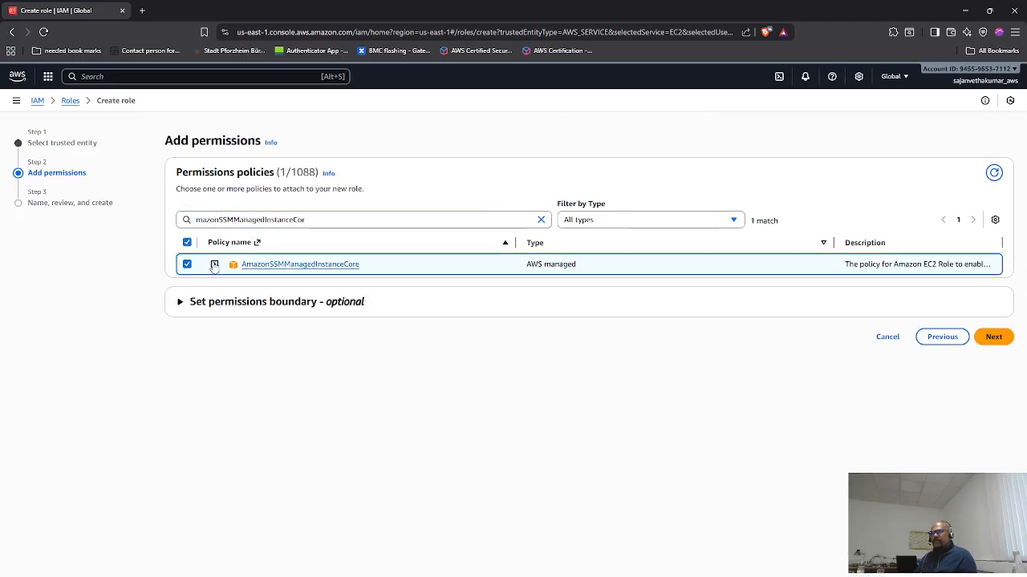
# - Copy the policy name AmazonS3ReadOnlyAccess from the notes in VS Code, search the AWS permissions policies for it, and select it for the role
pyautogui.click(541, 220)
pyautogui.hotkey('alt', 'Tab')
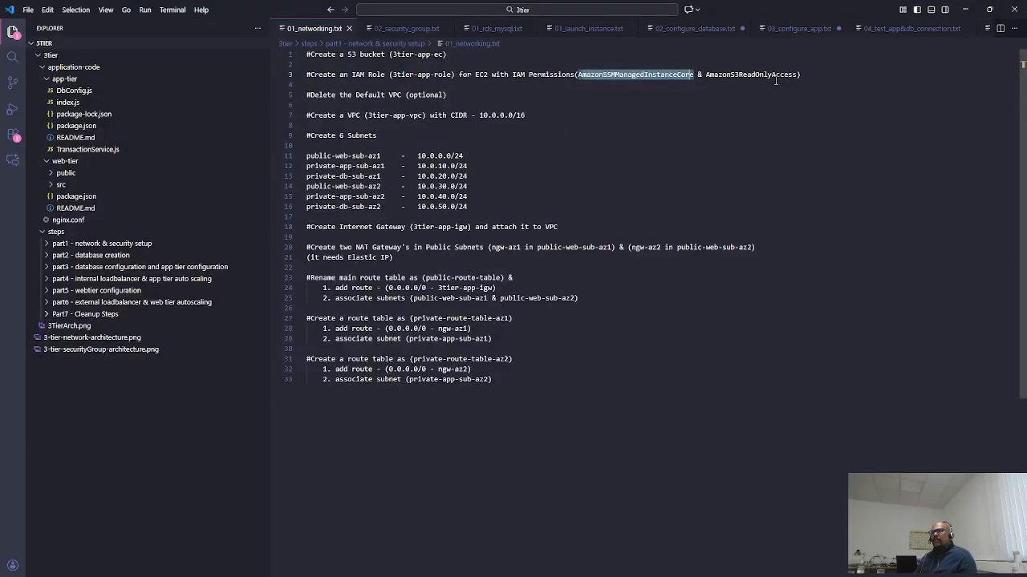
pyautogui.moveTo(799, 74); pyautogui.dragTo(709, 78)
pyautogui.hotkey('ctrl', 'c')
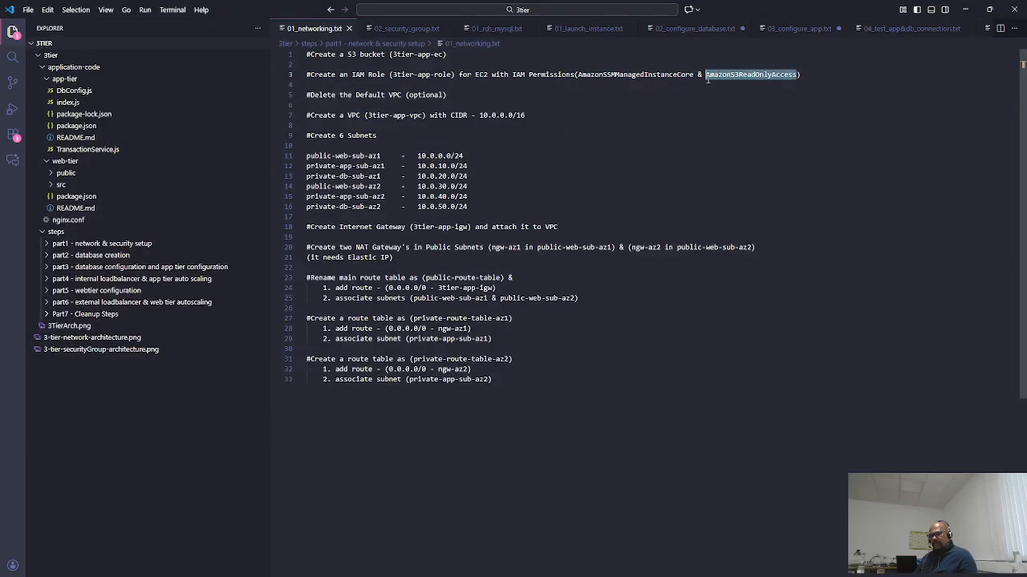
pyautogui.hotkey('alt', 'Tab')
pyautogui.hotkey('ctrl', 'v')
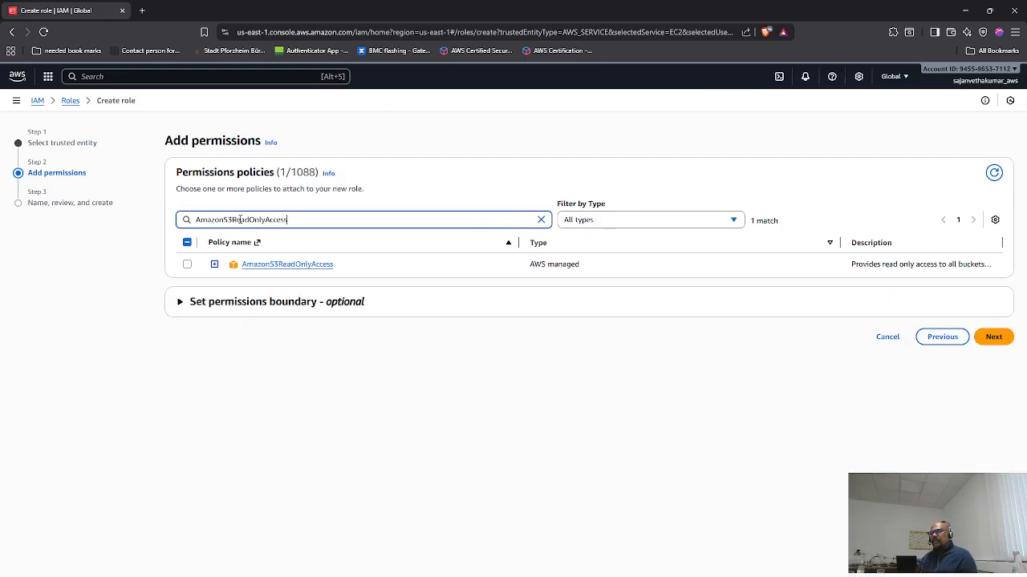
pyautogui.click(188, 266)
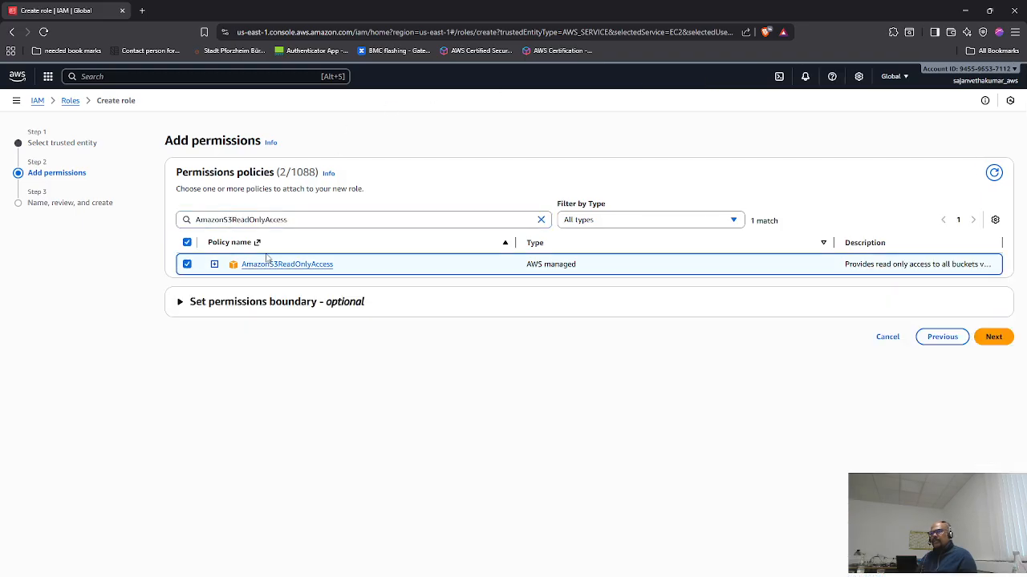
# - Switch to VS Code and copy the role name 3tier-app-role from the IAM role line of the networking notes
pyautogui.hotkey('alt', 'Tab')
pyautogui.hotkey('alt', 'Tab')
pyautogui.hotkey('alt', 'Tab')
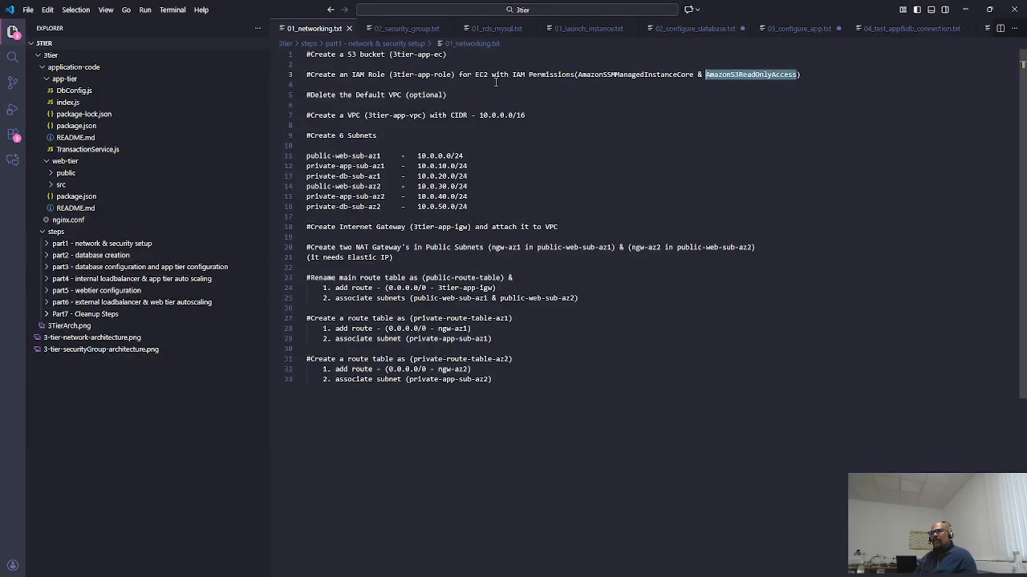
pyautogui.moveTo(453, 74); pyautogui.dragTo(406, 75)
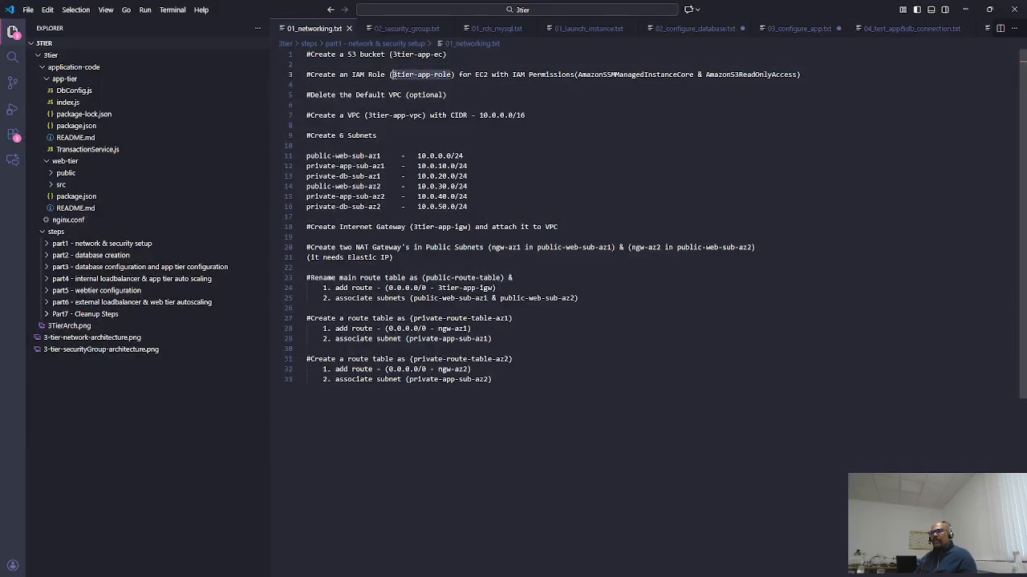
# - Switch to the AWS console, continue to the role's review stage, name the role 3tier-app-role and create it
pyautogui.hotkey('alt', 'Tab')
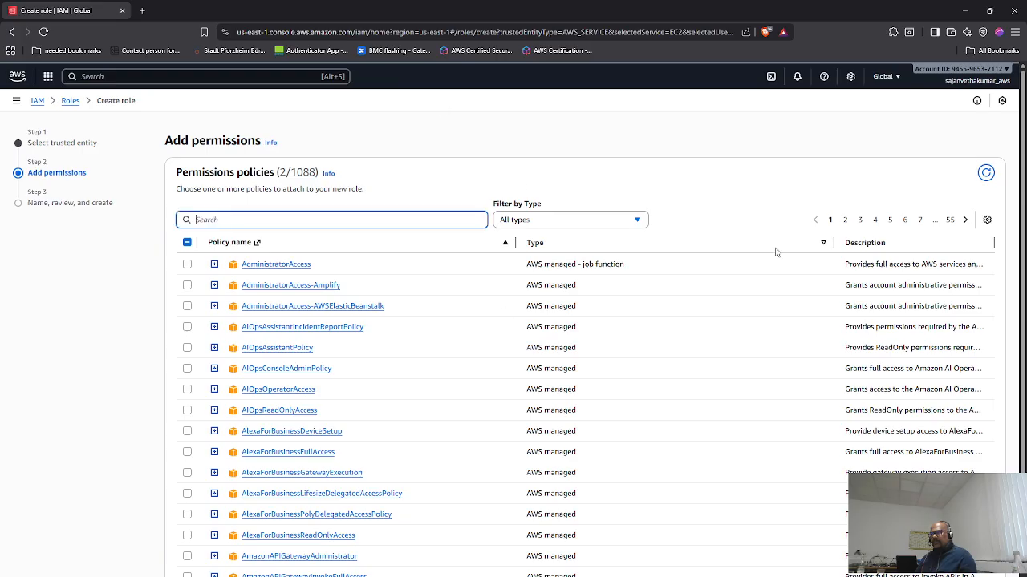
pyautogui.scroll(-3, 460, 241)
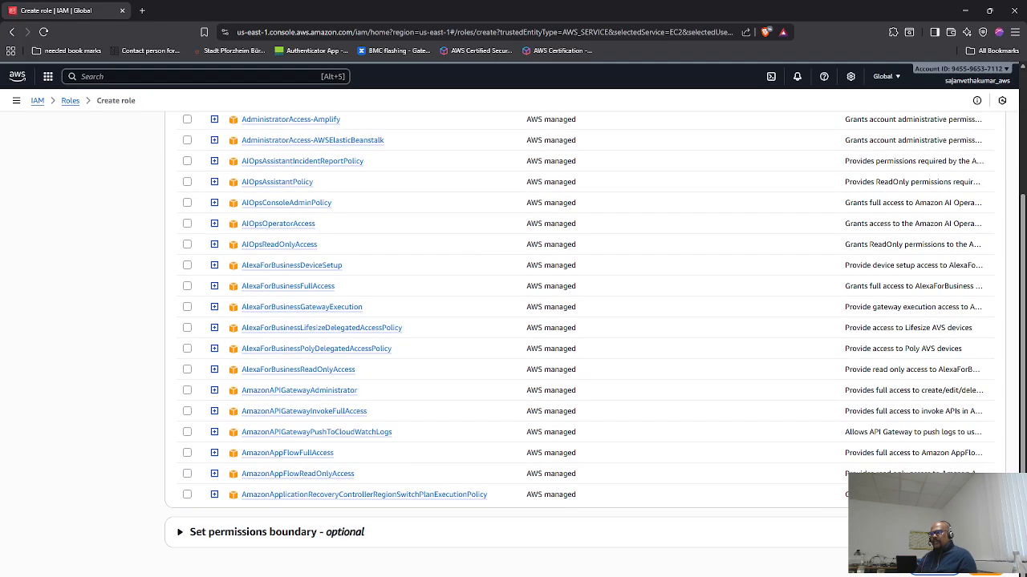
pyautogui.click(986, 575)
pyautogui.click(313, 213)
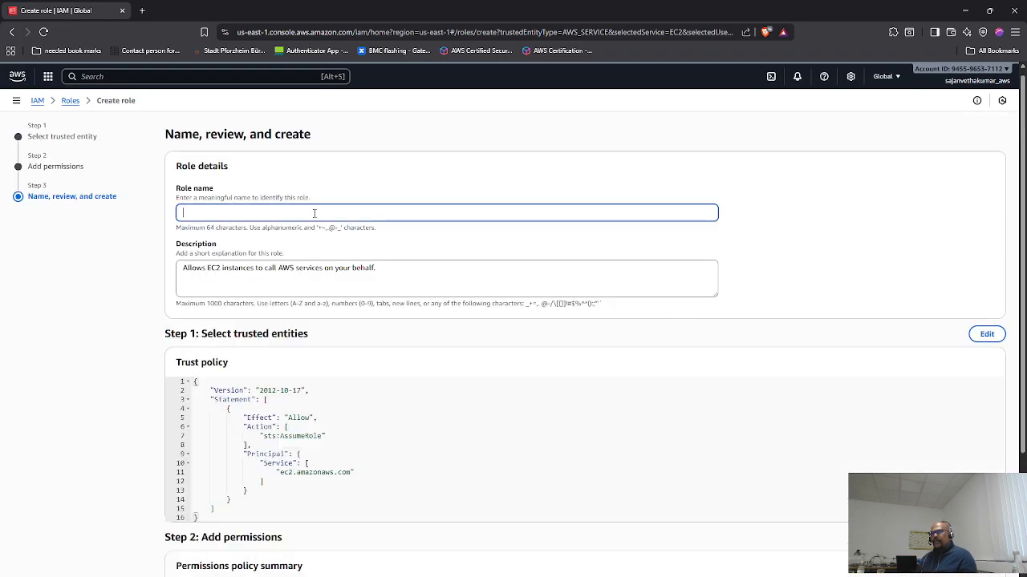
pyautogui.write('3tier-app-role')
pyautogui.click(220, 269)
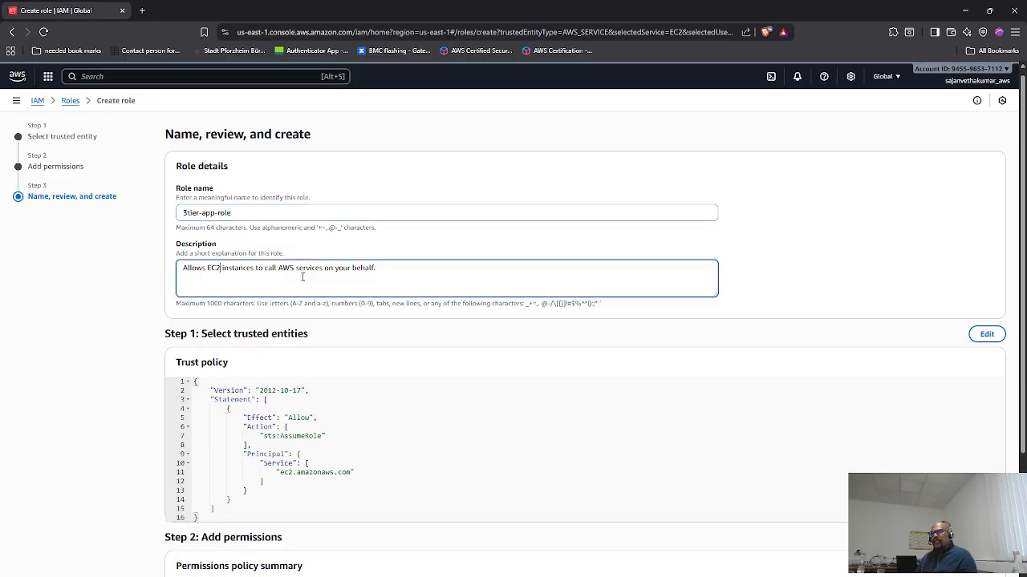
pyautogui.scroll(-4, 482, 389)
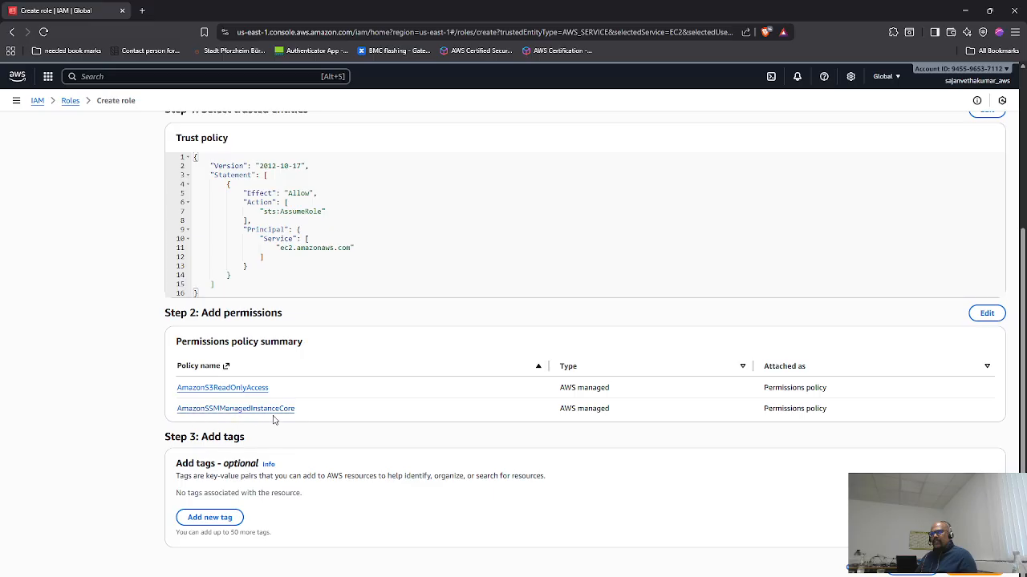
pyautogui.click(973, 574)
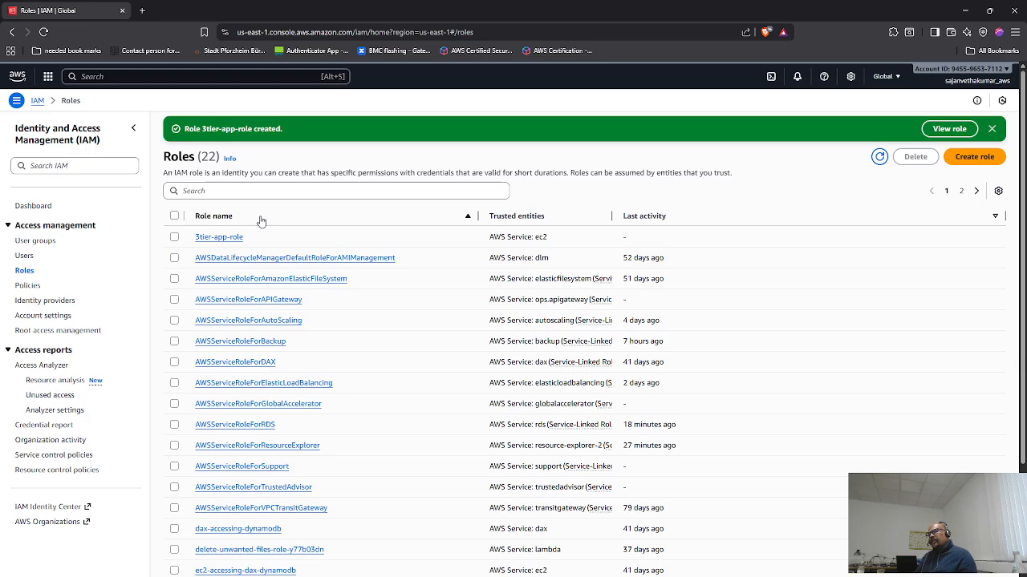
# - Switch to VS Code and copy the VPC name 3tier-app-vpc from the networking notes
pyautogui.hotkey('alt', 'Tab')
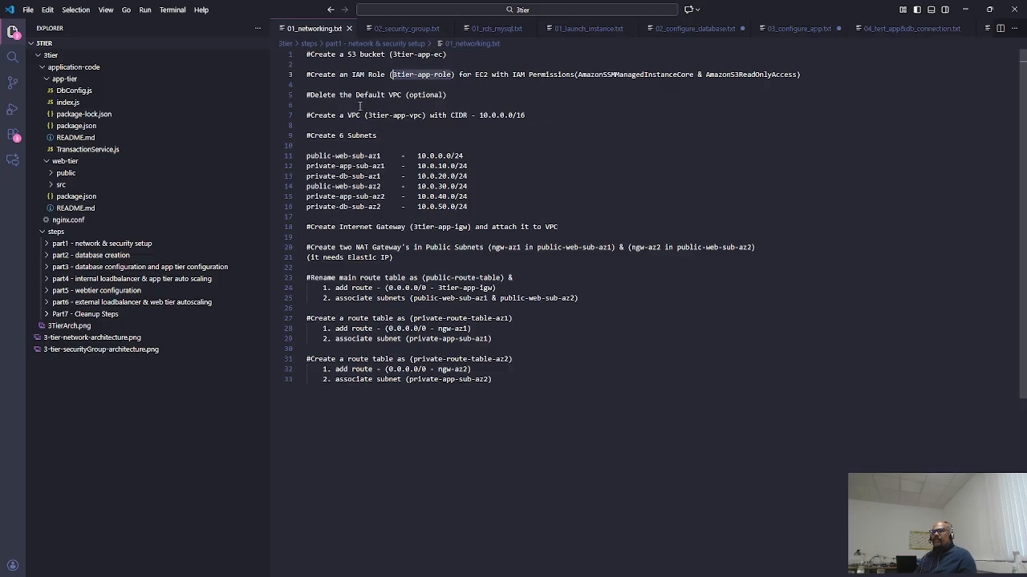
pyautogui.moveTo(368, 114); pyautogui.dragTo(423, 114)
pyautogui.hotkey('ctrl', 'c')
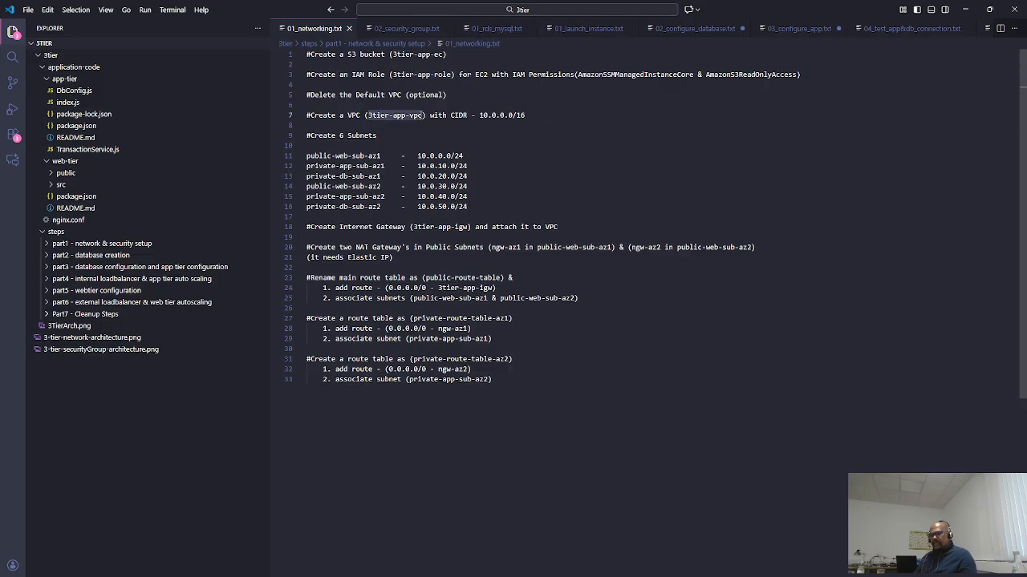
# - Switch to the AWS console, start creating a VPC-only resource in the VPC service, and set its name tag to 3tier-app-vpc
pyautogui.hotkey('alt', 'Tab')
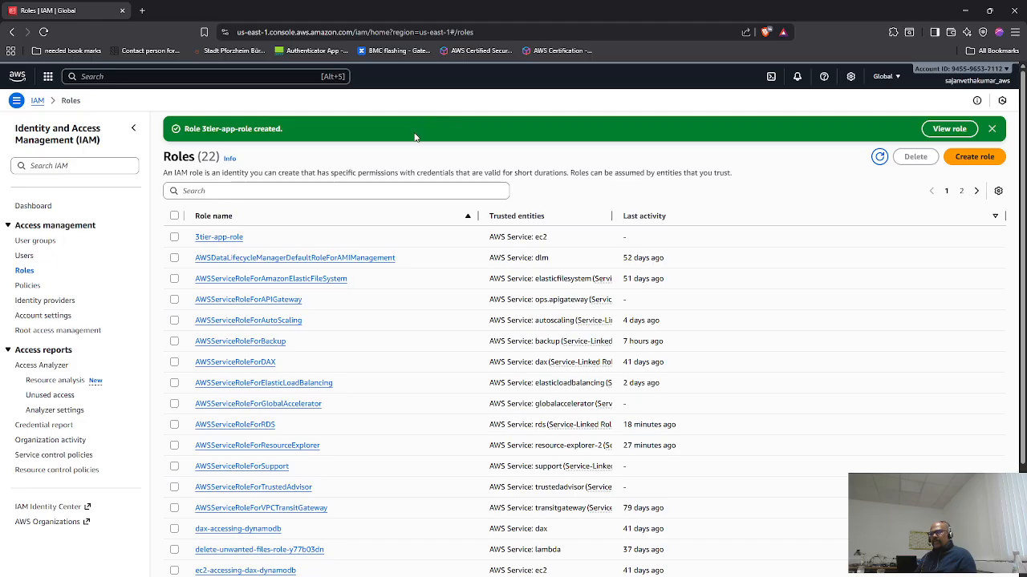
pyautogui.click(48, 77)
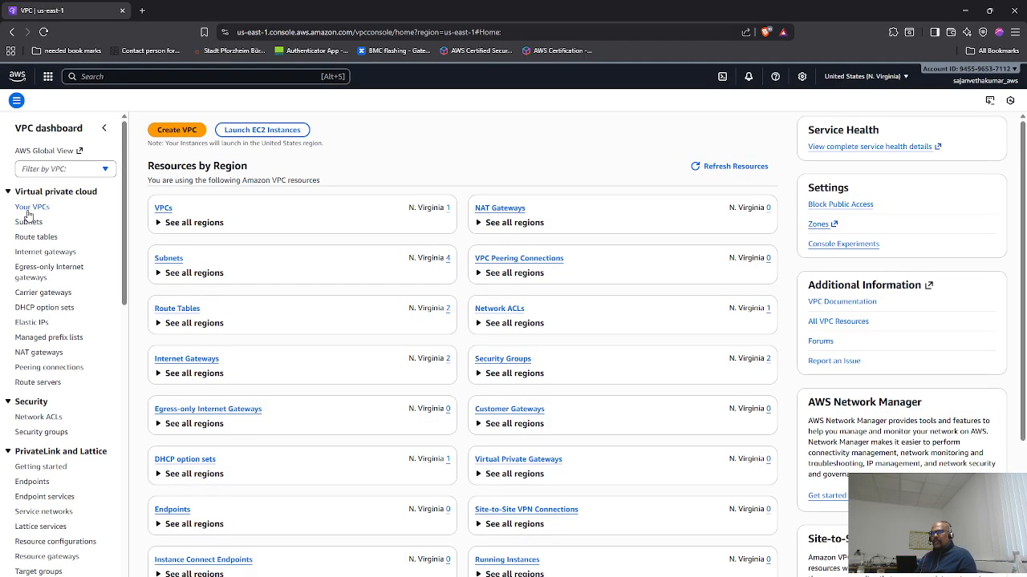
pyautogui.click(176, 130)
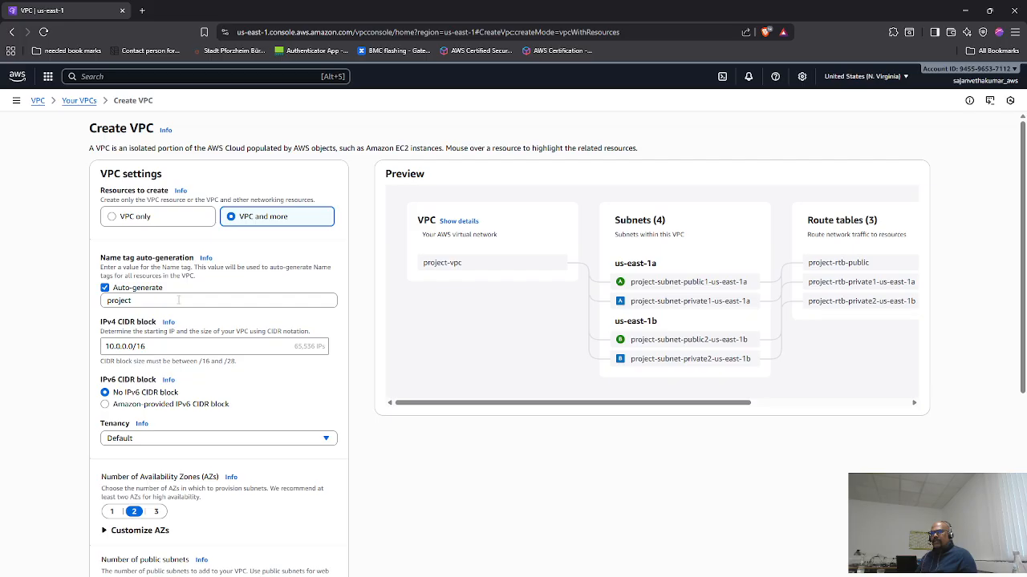
pyautogui.click(79, 101)
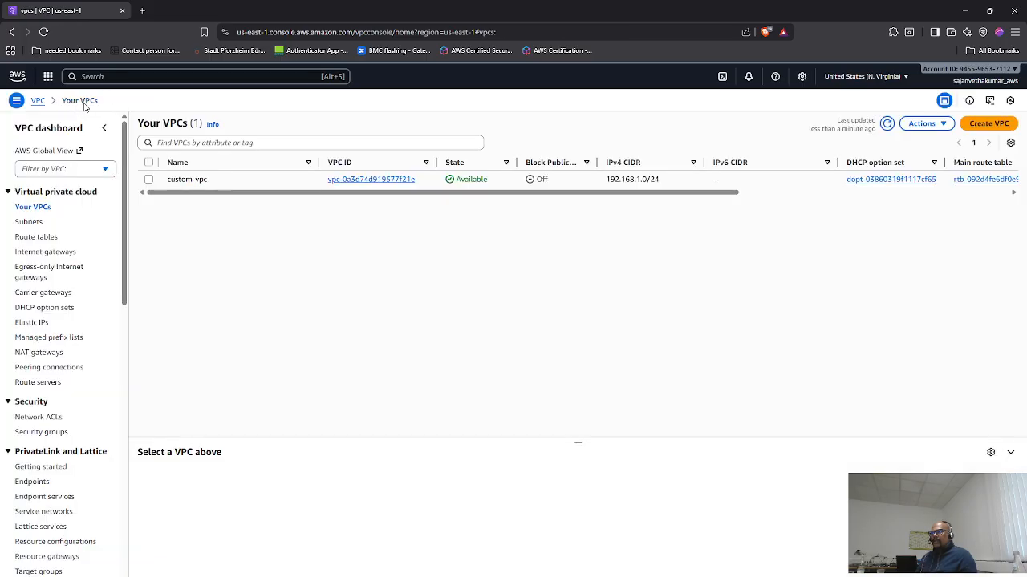
pyautogui.click(988, 124)
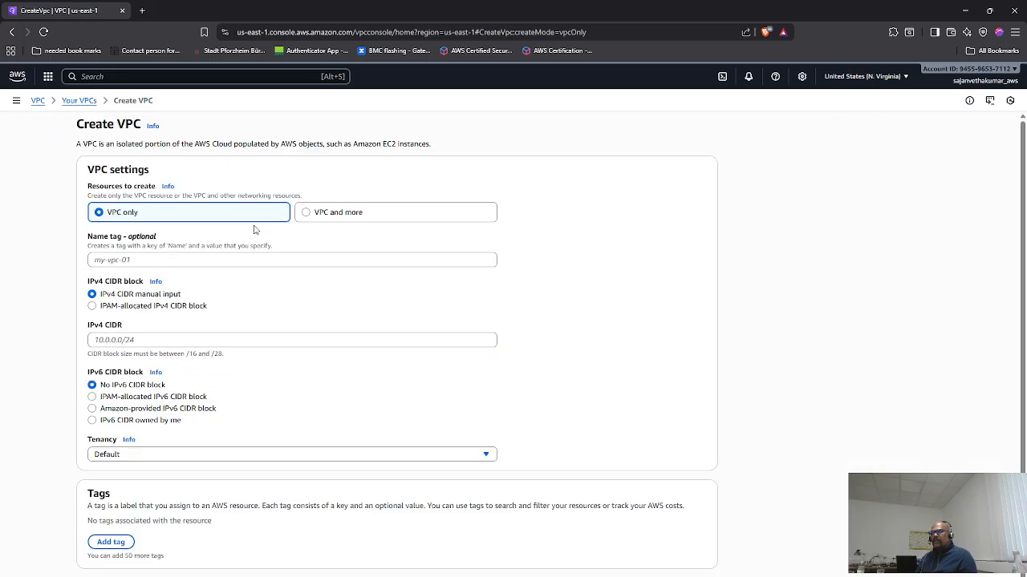
pyautogui.click(170, 264)
pyautogui.hotkey('ctrl', 'v')
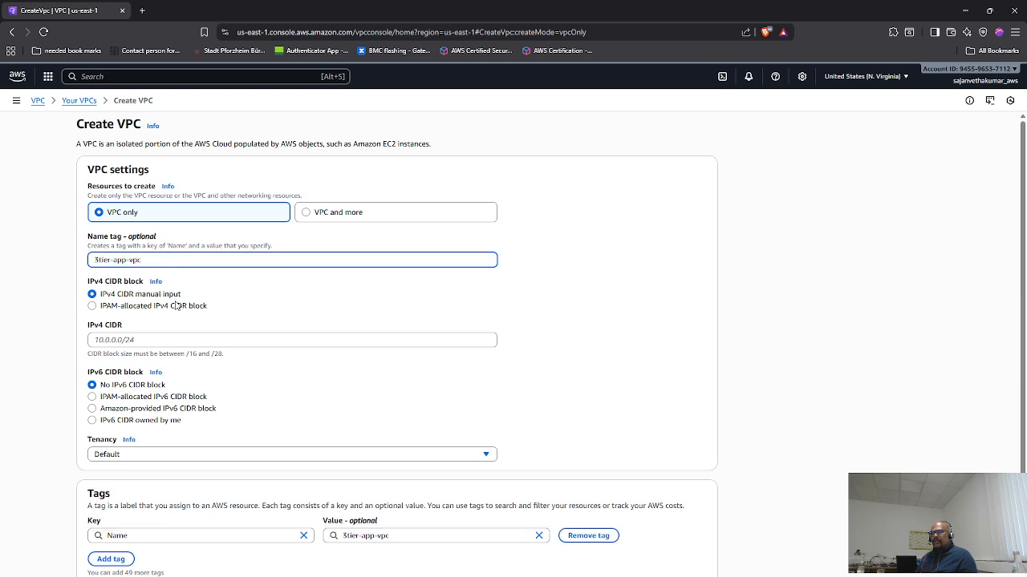
# - Copy the VPC's CIDR 10.0.0.0/16 from the notes in VS Code and enter it as the IPv4 CIDR in the AWS console
pyautogui.scroll(-1, 176, 306)
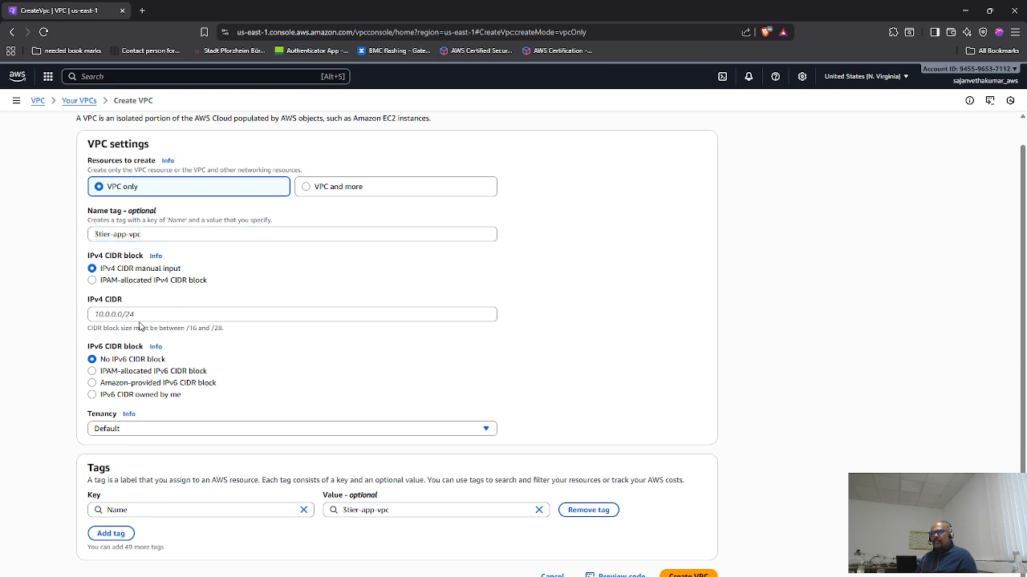
pyautogui.hotkey('alt', 'Tab')
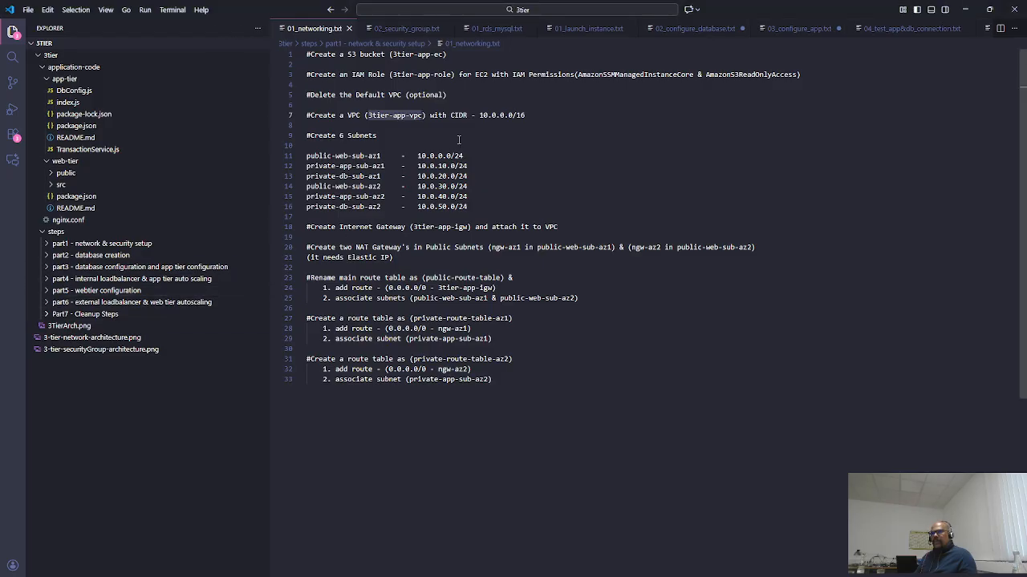
pyautogui.moveTo(481, 115); pyautogui.dragTo(535, 116)
pyautogui.hotkey('ctrl', 'c')
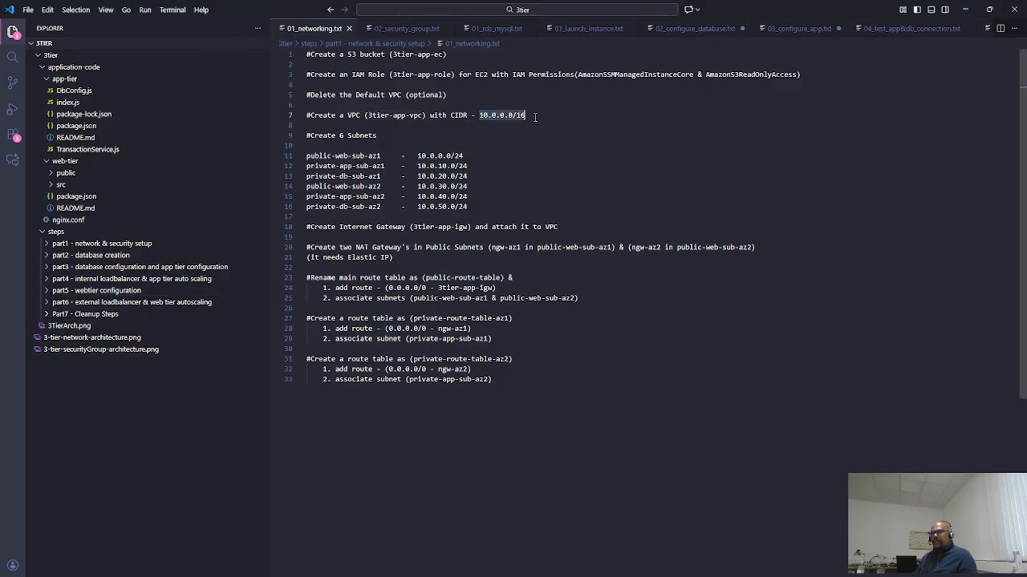
pyautogui.hotkey('alt', 'Tab')
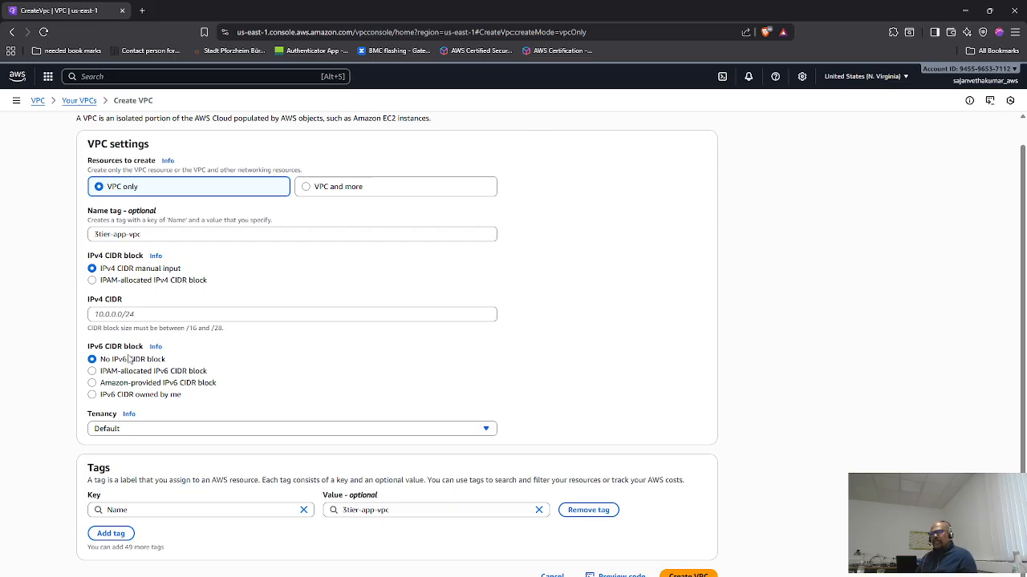
pyautogui.click(122, 316)
pyautogui.hotkey('ctrl', 'v')
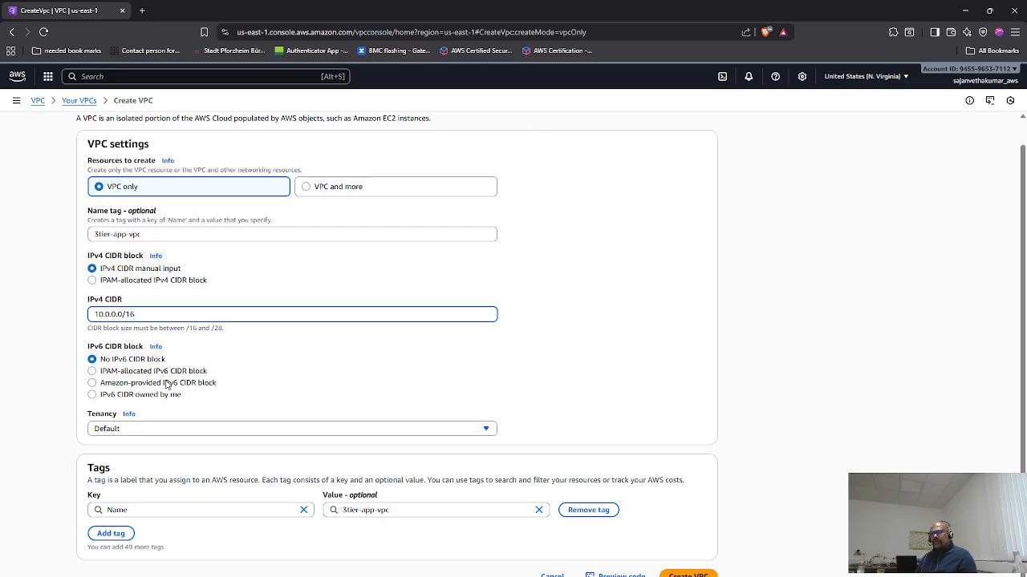
# - Switch to VS Code and copy the first subnet name, public-web-sub-az1, from the networking notes
pyautogui.hotkey('alt', 'Tab')
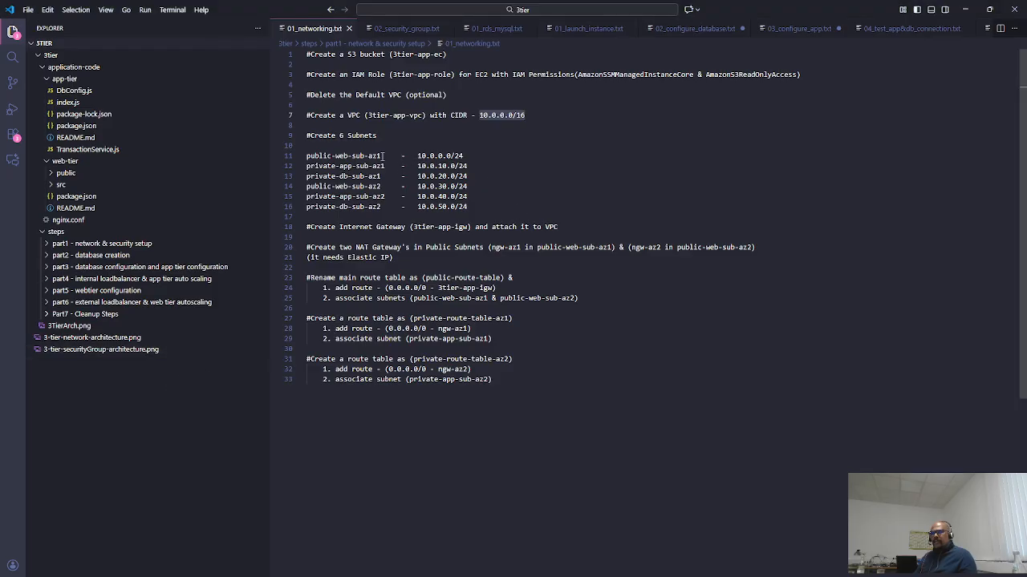
pyautogui.moveTo(383, 155); pyautogui.dragTo(306, 156)
pyautogui.hotkey('ctrl', 'c')
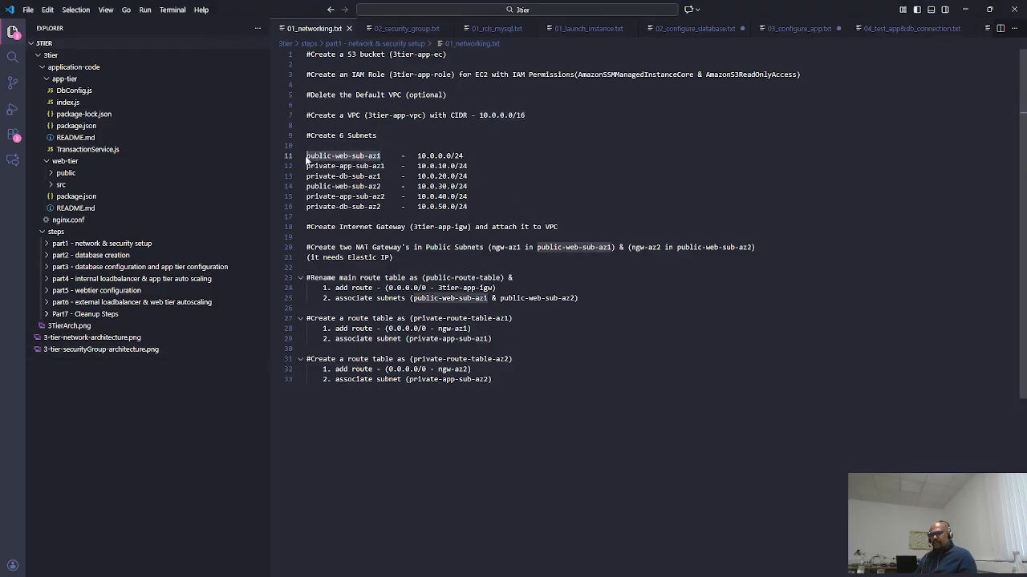
# - Return to the AWS console and create the VPC with the entered name and CIDR
pyautogui.hotkey('alt', 'Tab')
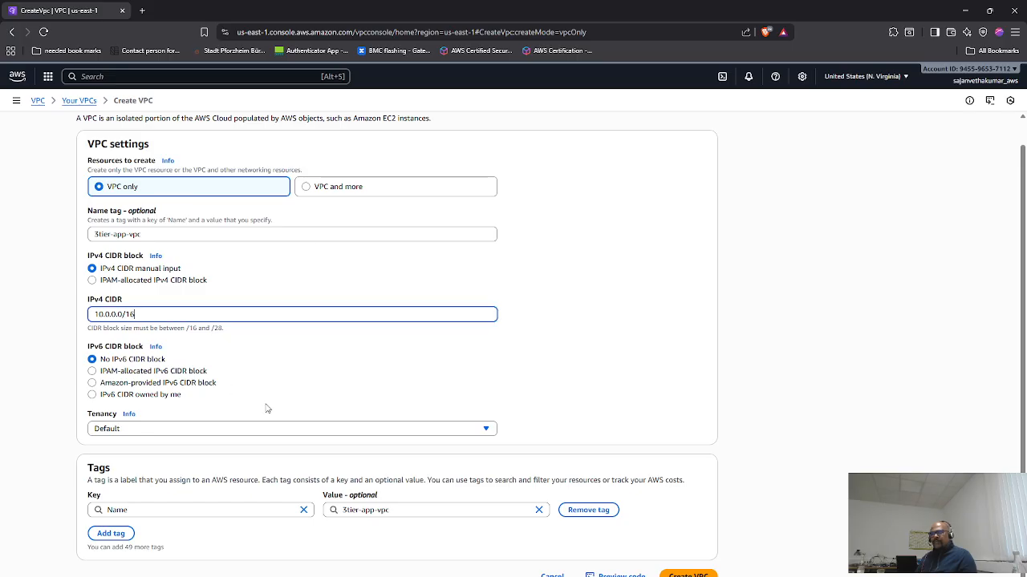
pyautogui.click(550, 338)
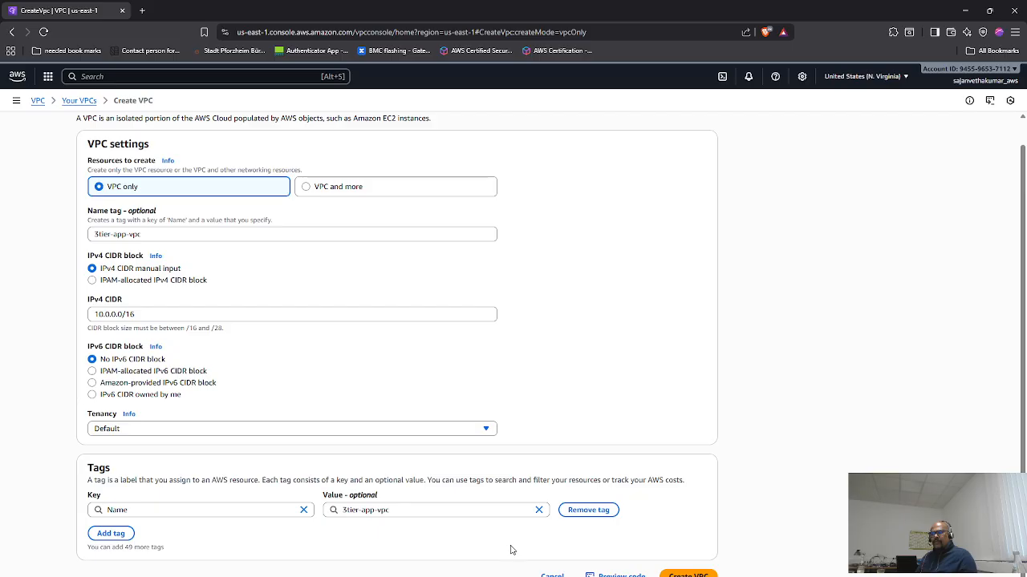
pyautogui.hotkey('alt', 'Tab')
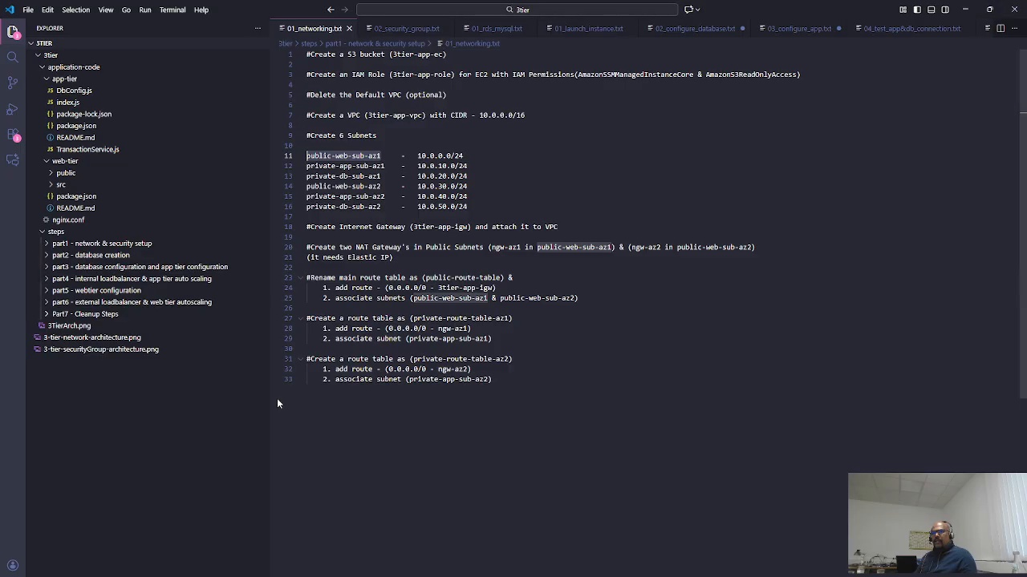
pyautogui.hotkey('alt', 'Tab')
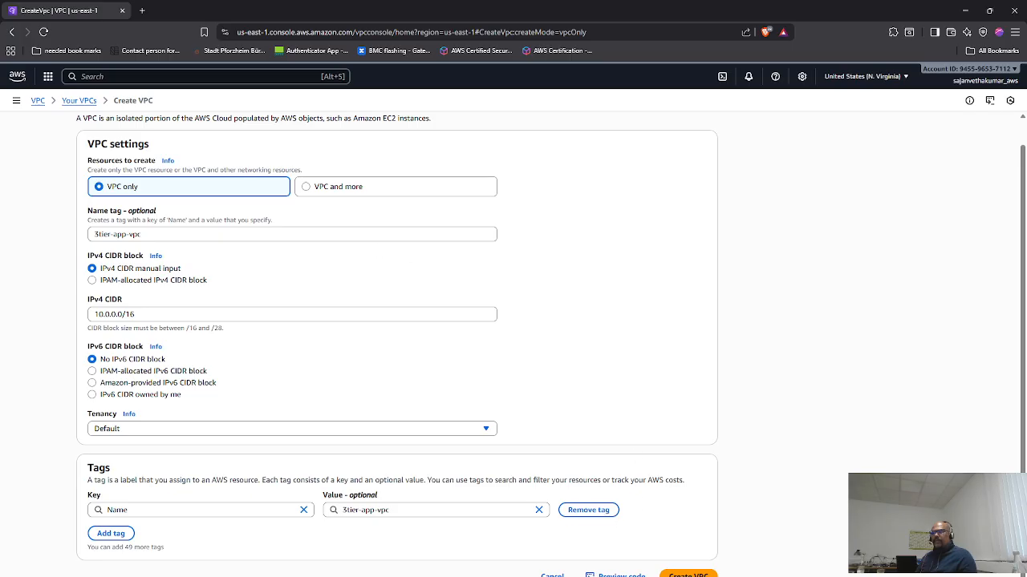
pyautogui.click(687, 574)
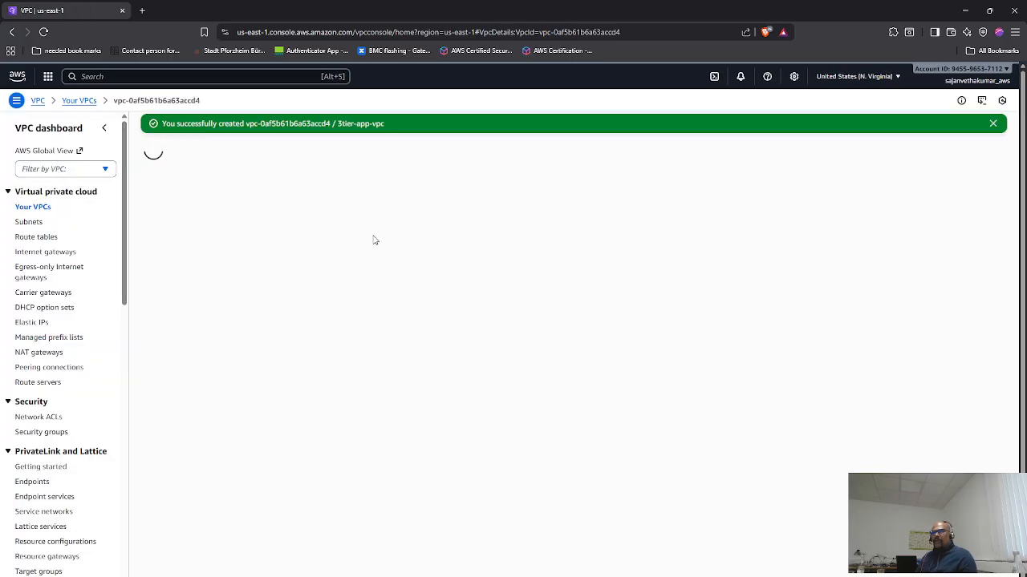
# - Start creating a subnet and choose 3tier-app-vpc as its VPC
pyautogui.click(28, 222)
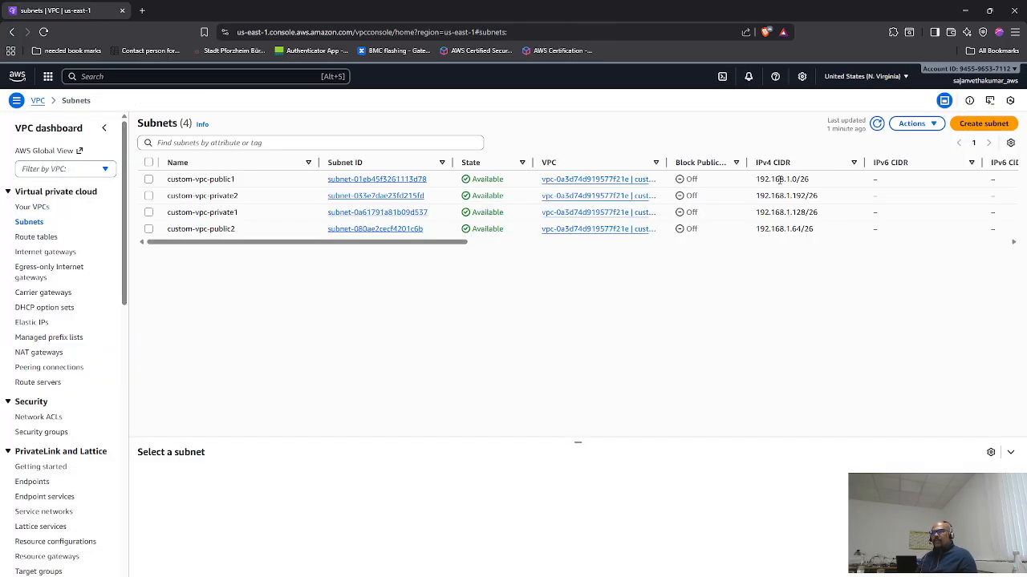
pyautogui.click(971, 129)
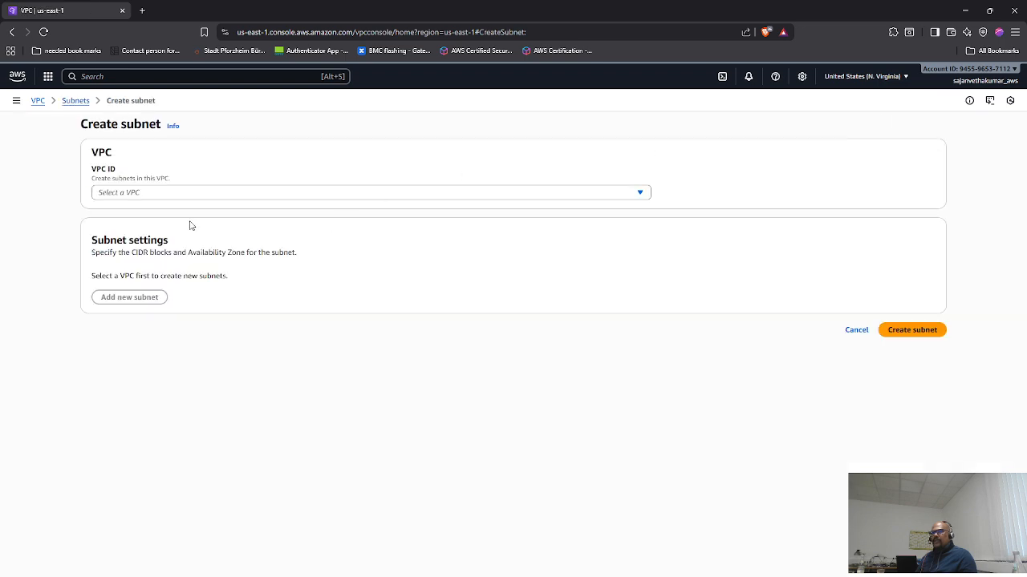
pyautogui.click(155, 194)
pyautogui.click(220, 254)
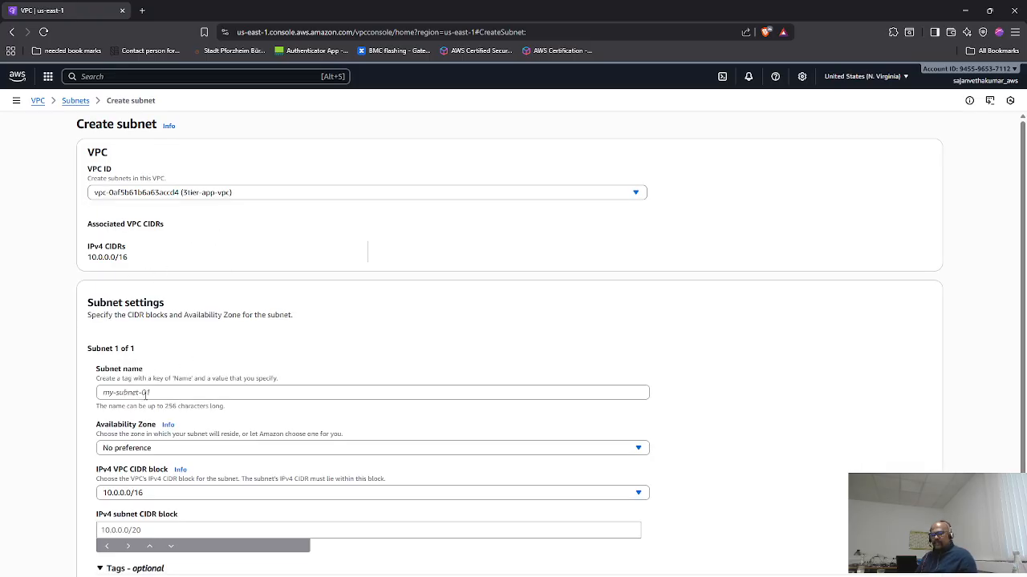
# - Name the first subnet public-web-sub-az1 and set its Availability Zone to us-east-1a
pyautogui.click(146, 394)
pyautogui.hotkey('ctrl', 'v')
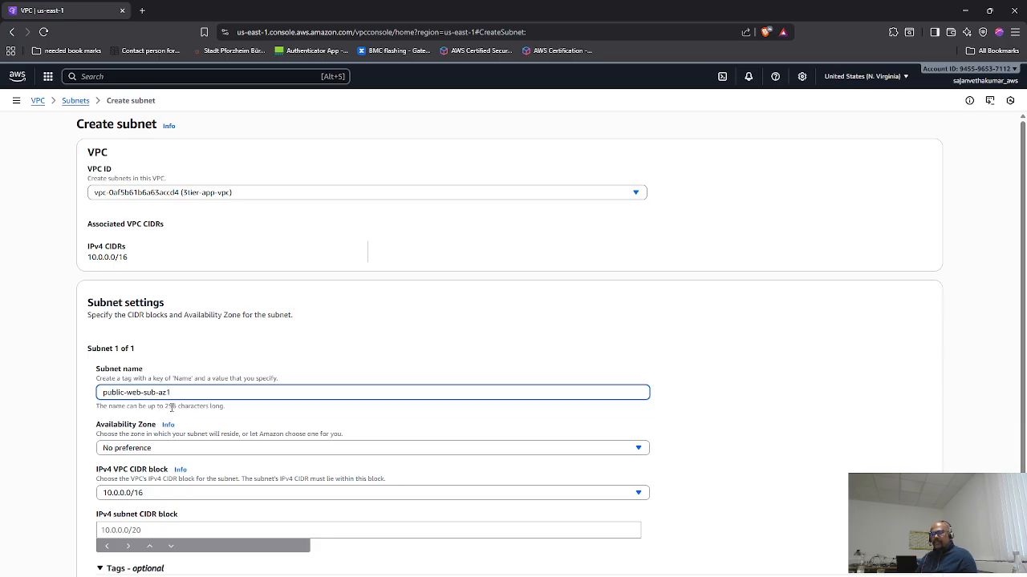
pyautogui.click(134, 448)
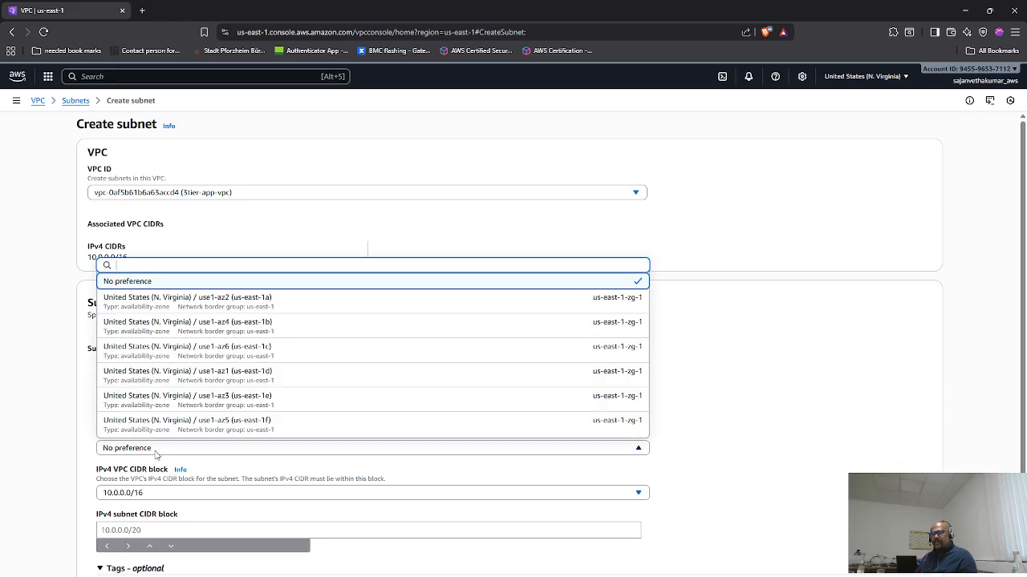
pyautogui.click(289, 304)
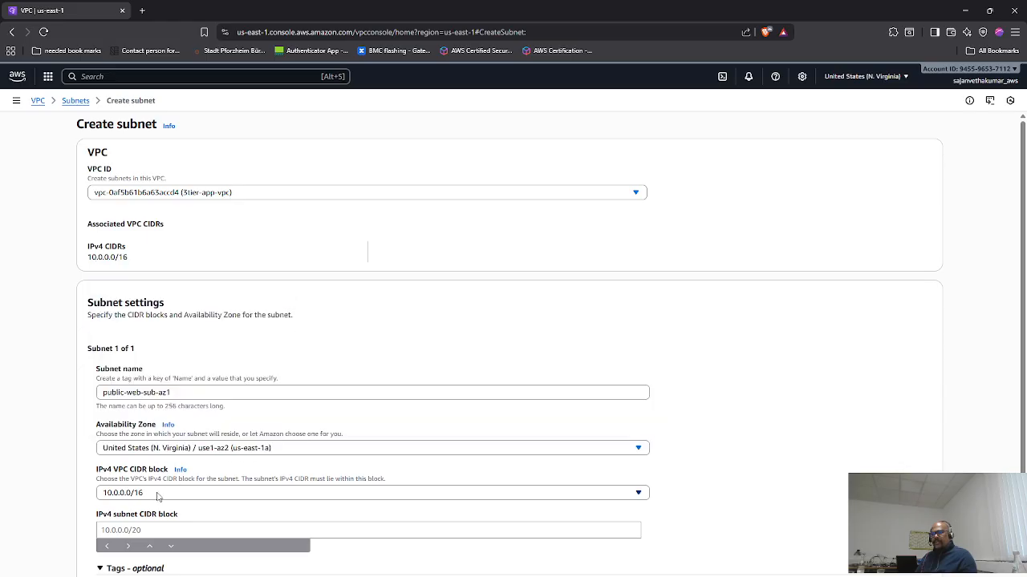
# - Copy 10.0.0.0/24 from the networking notes in VS Code and enter it as the first subnet's IPv4 CIDR block in the AWS console
pyautogui.scroll(-3, 158, 496)
pyautogui.hotkey('alt', 'Tab')
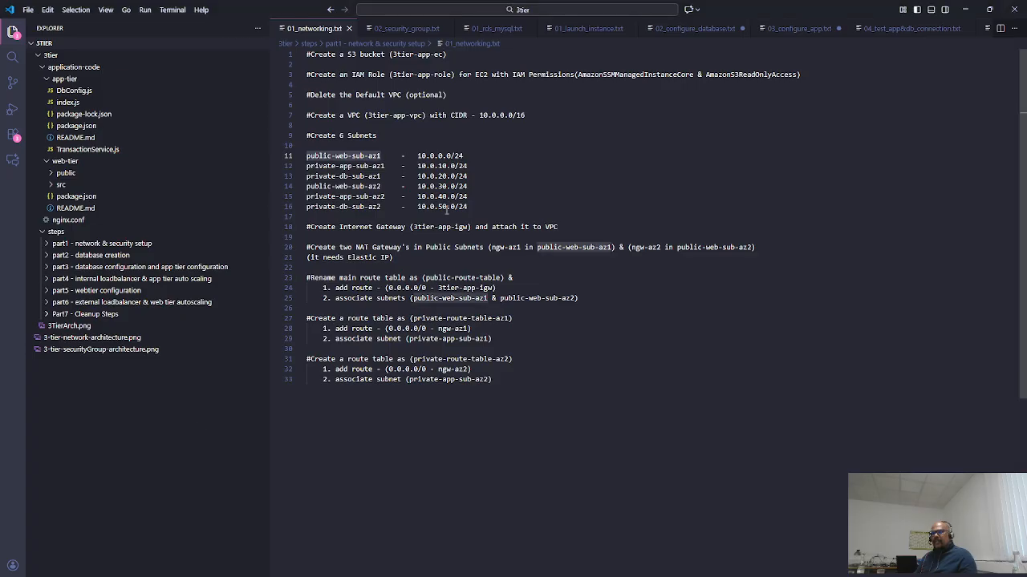
pyautogui.click(418, 155)
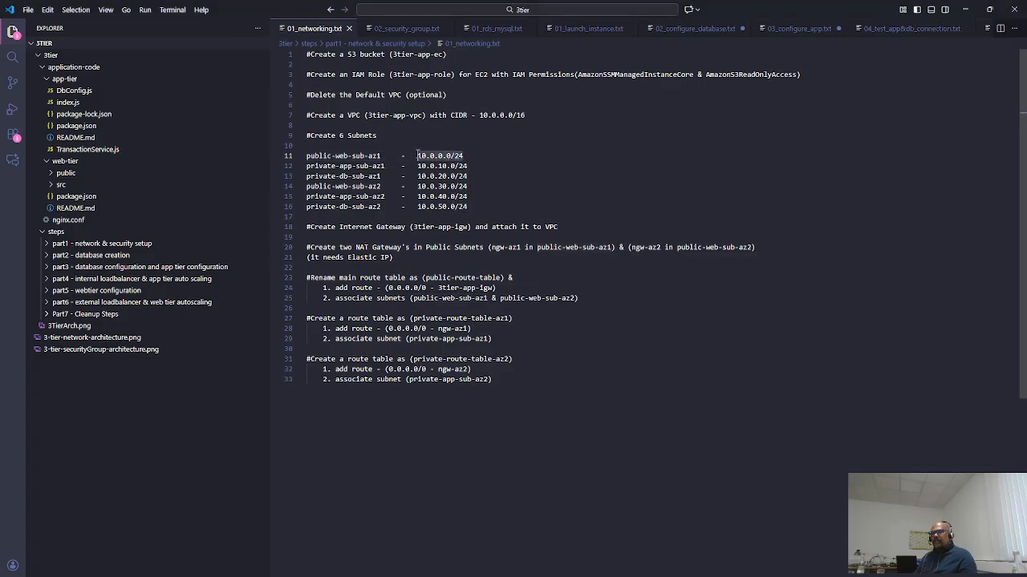
pyautogui.hotkey('alt', 'Tab')
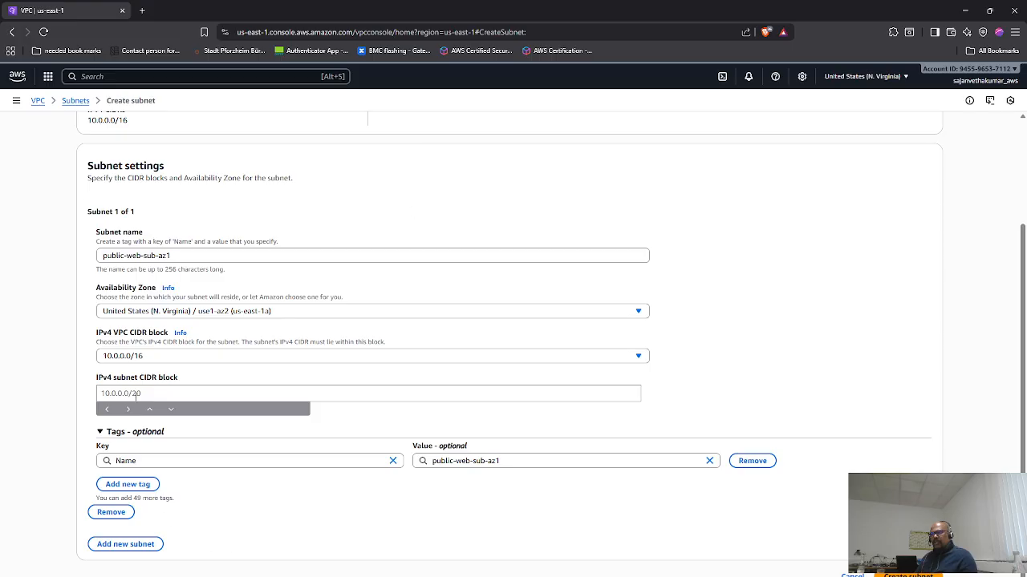
pyautogui.click(138, 393)
pyautogui.write('10.0.0.0/24')
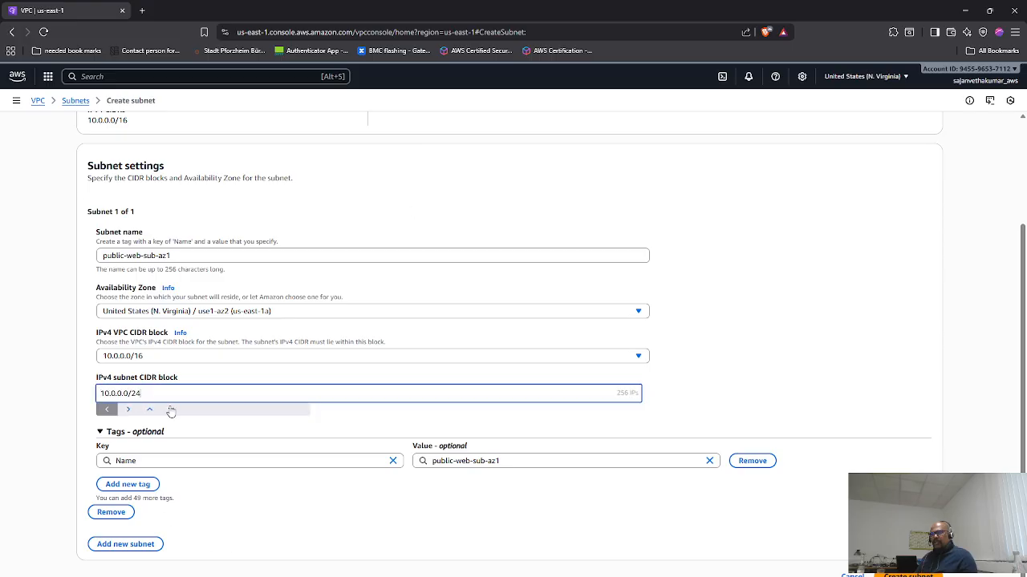
# - Add a second subnet and name it private-app-sub-az1, copying the name from the networking notes in VS Code
pyautogui.click(128, 544)
pyautogui.hotkey('alt', 'Tab')
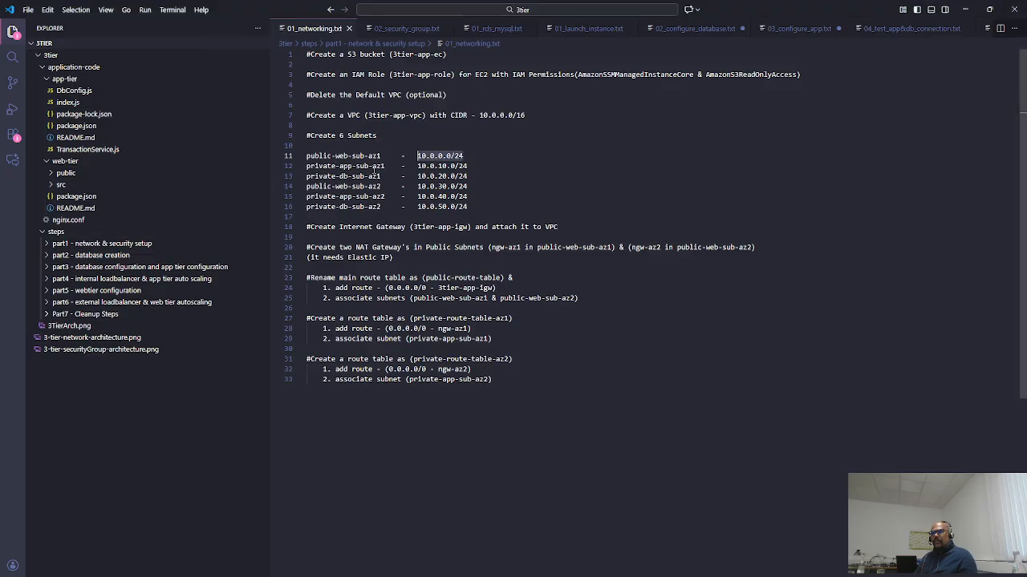
pyautogui.moveTo(386, 166); pyautogui.dragTo(307, 166)
pyautogui.hotkey('ctrl', 'c')
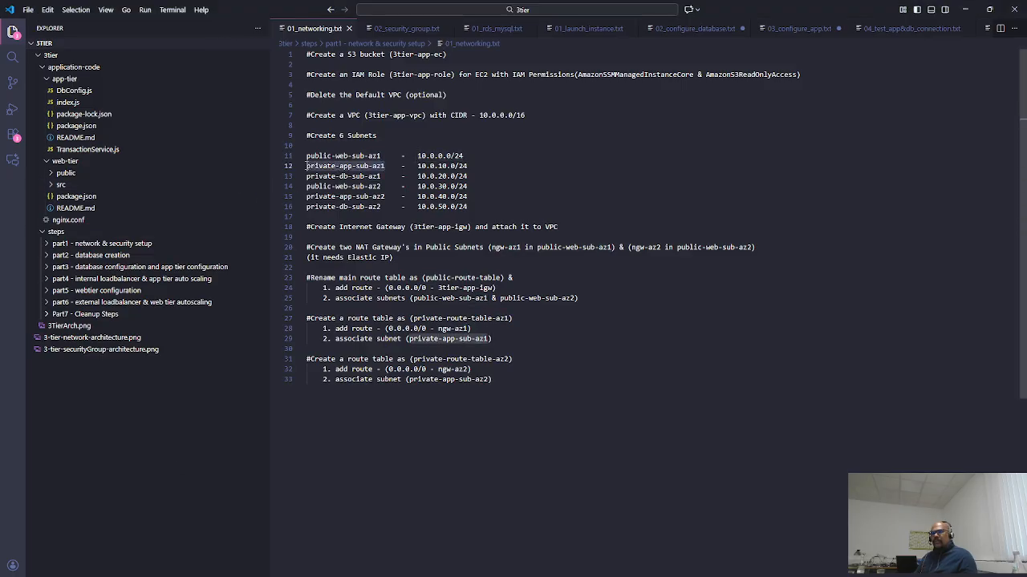
pyautogui.hotkey('alt', 'Tab')
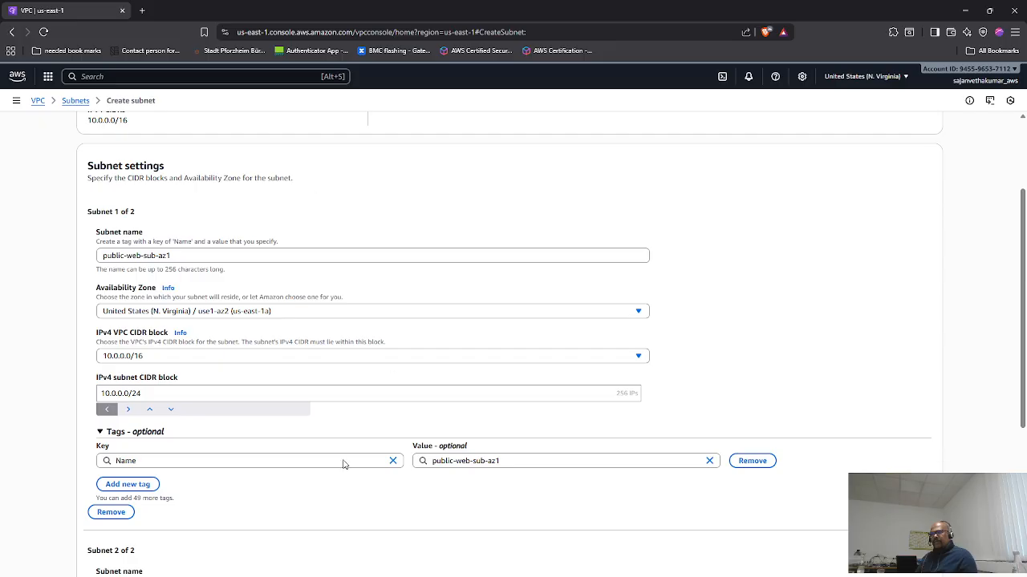
pyautogui.scroll(-2, 163, 485)
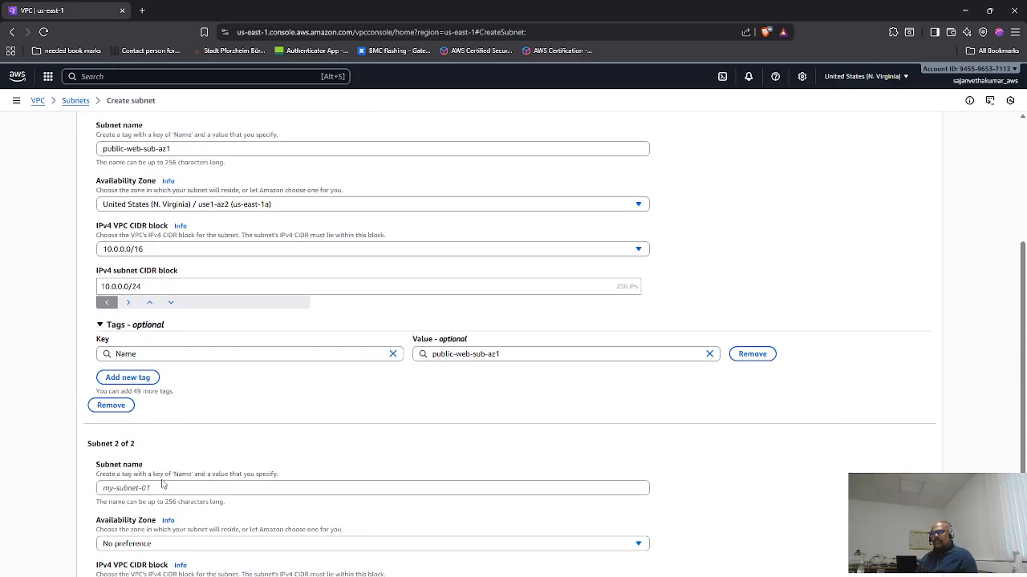
pyautogui.click(150, 487)
pyautogui.hotkey('ctrl', 'v')
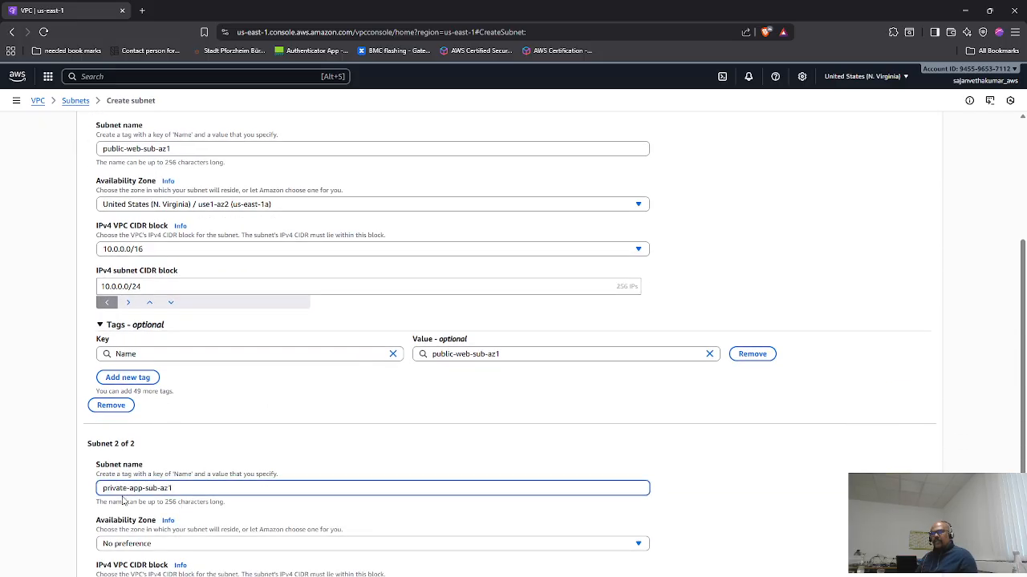
pyautogui.scroll(-2, 174, 511)
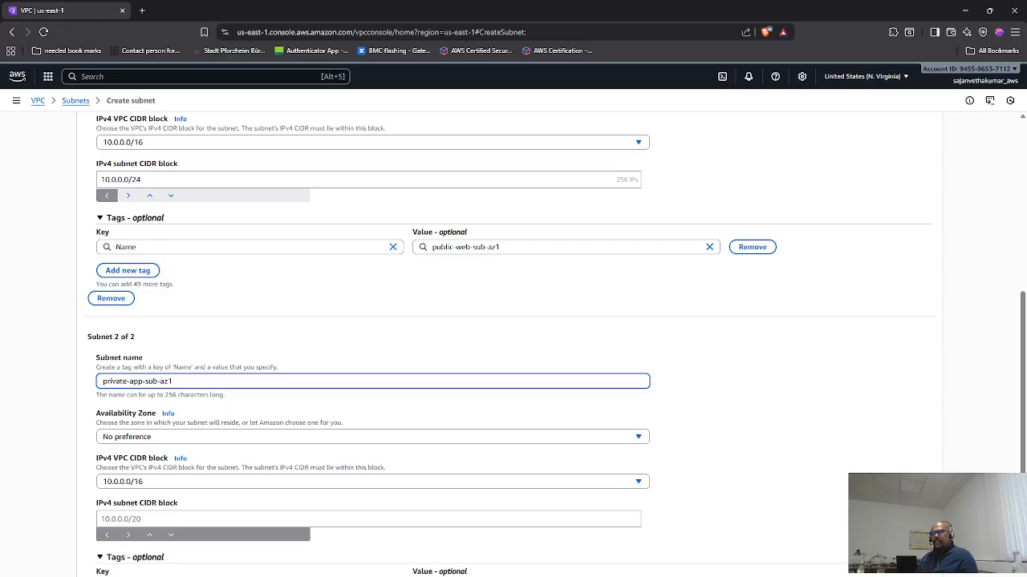
# - Switch to VS Code and examine the subnet and availability zone layout in the 3TierArch.png diagram
pyautogui.hotkey('alt', 'Tab')
pyautogui.click(185, 325)
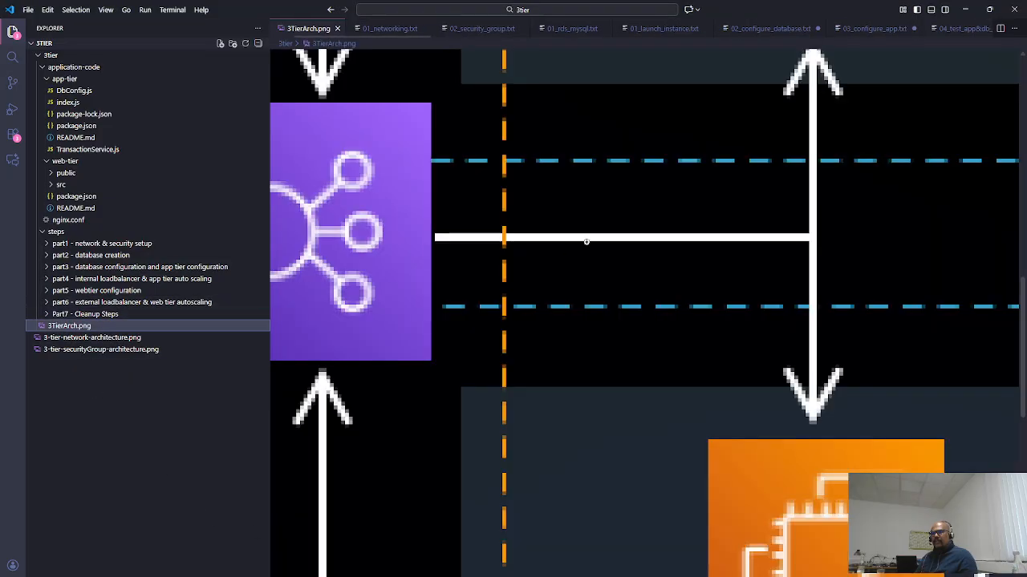
pyautogui.scroll(-2, 541, 274)
pyautogui.scroll(-2, 541, 274)
pyautogui.scroll(-6, 542, 274)
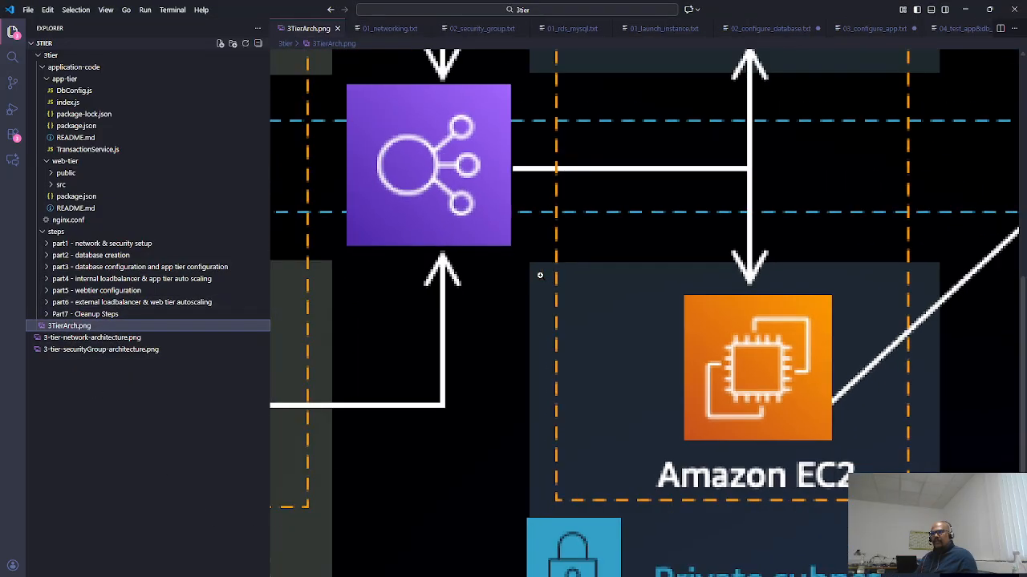
pyautogui.scroll(1, 540, 275)
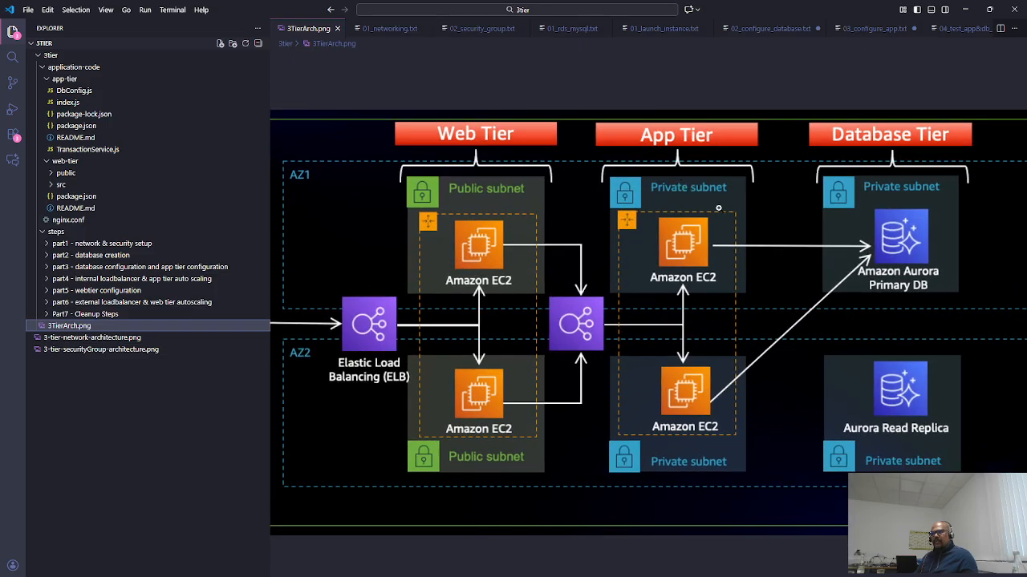
# - Return to the AWS console and set the Availability Zone of private-app-sub-az1 to us-east-1a
pyautogui.hotkey('alt', 'Tab')
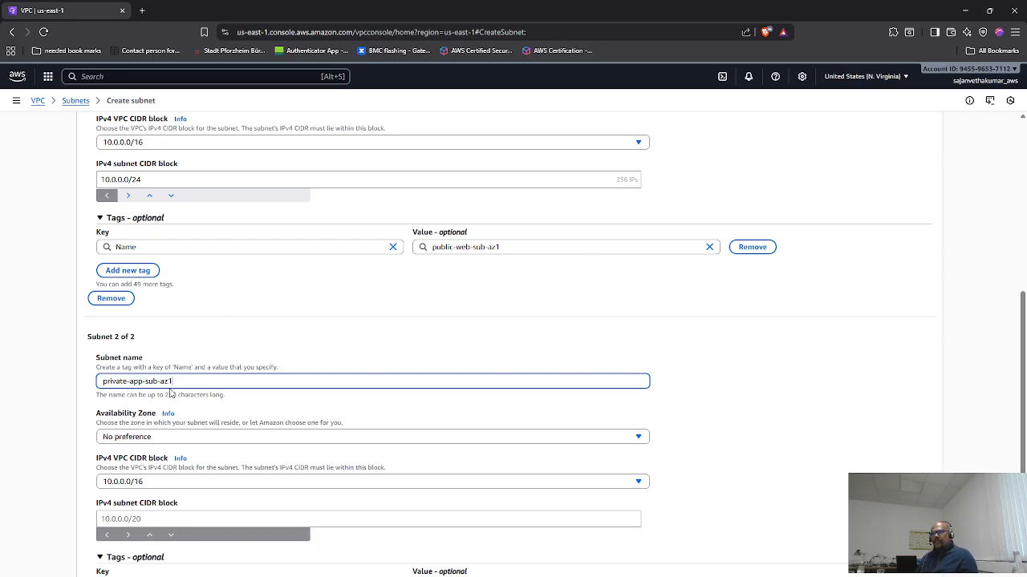
pyautogui.click(156, 439)
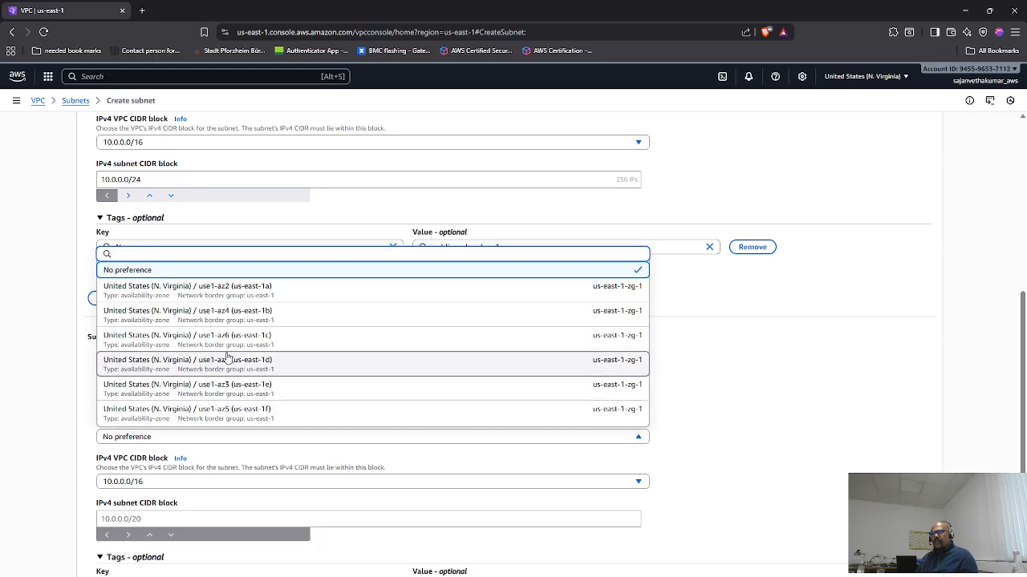
pyautogui.click(279, 293)
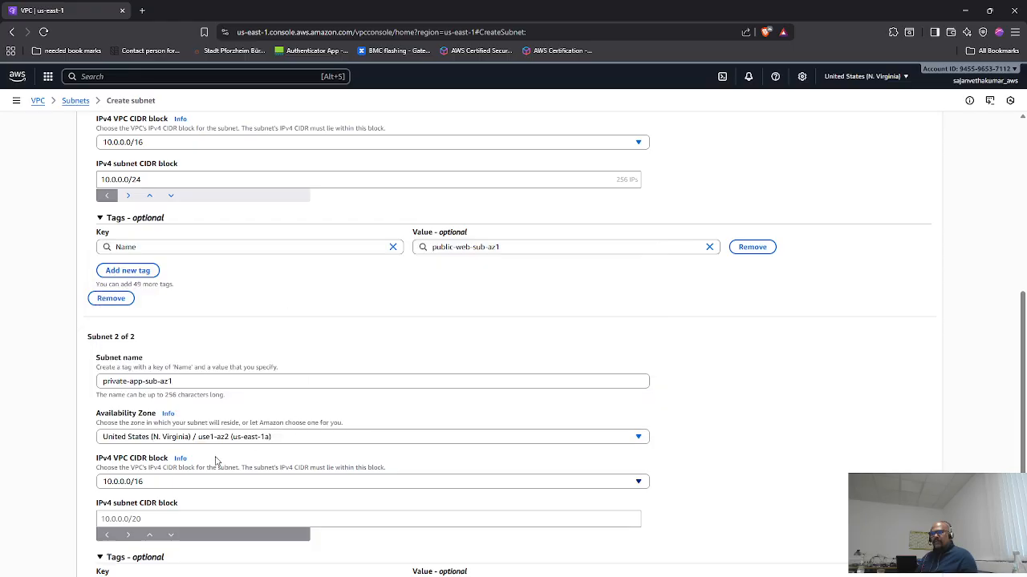
# - Copy 10.0.10.0/24 from 01_networking.txt in VS Code and enter it as the IPv4 CIDR block of private-app-sub-az1 in the AWS console
pyautogui.scroll(-3, 215, 458)
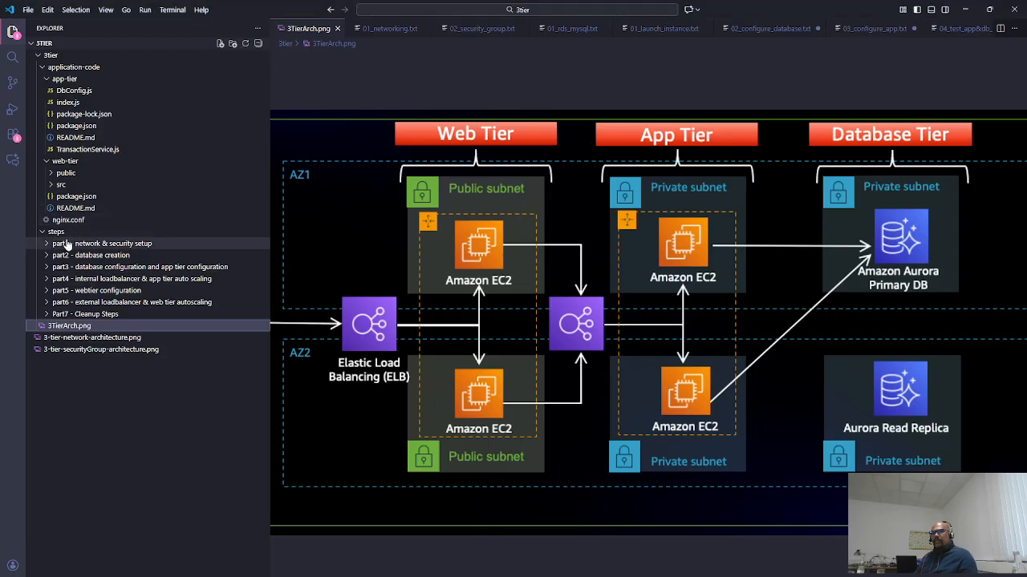
pyautogui.click(94, 245)
pyautogui.click(84, 256)
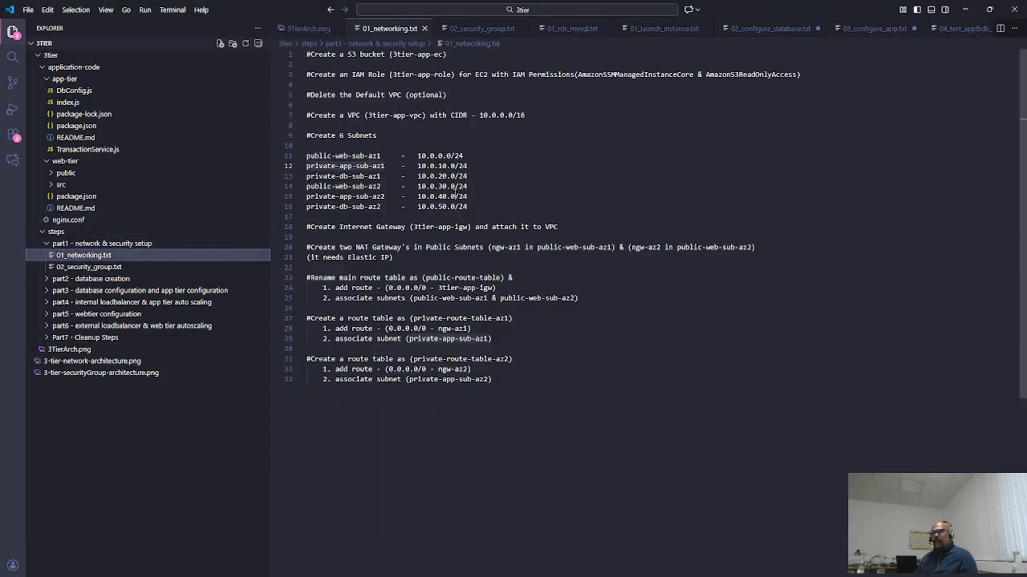
pyautogui.moveTo(468, 166); pyautogui.dragTo(417, 165)
pyautogui.hotkey('ctrl', 'c')
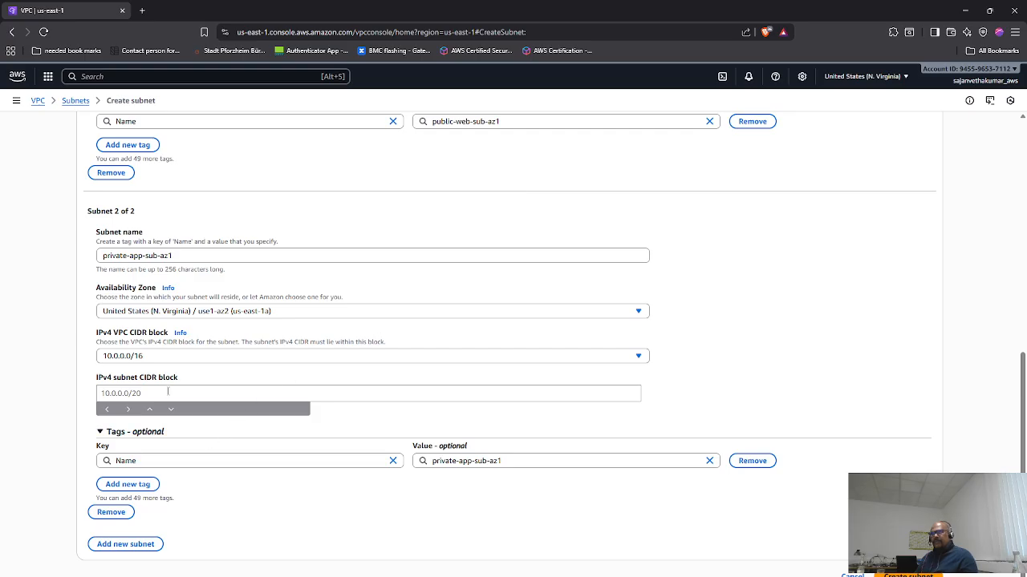
pyautogui.click(148, 393)
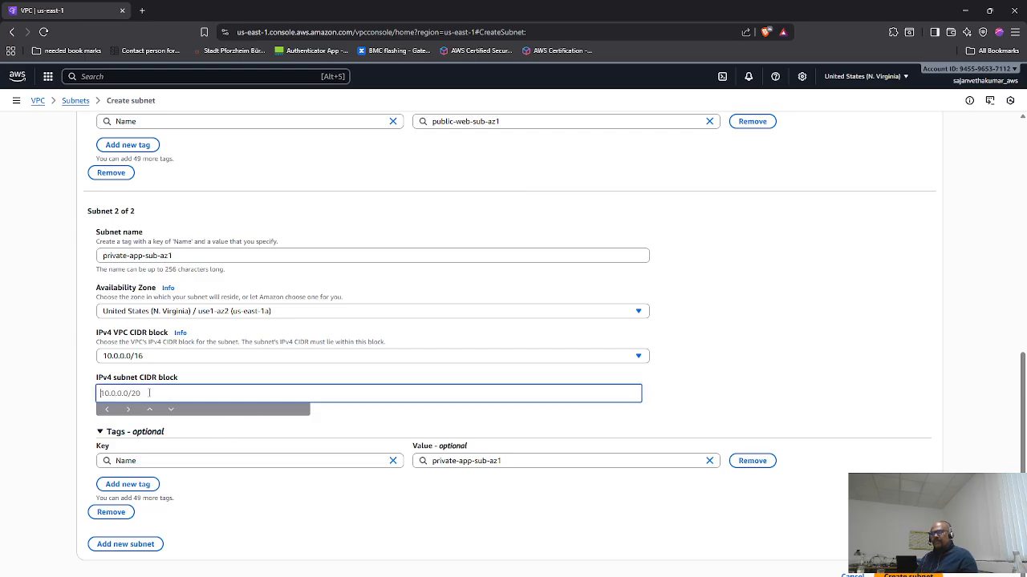
pyautogui.hotkey('ctrl', 'v')
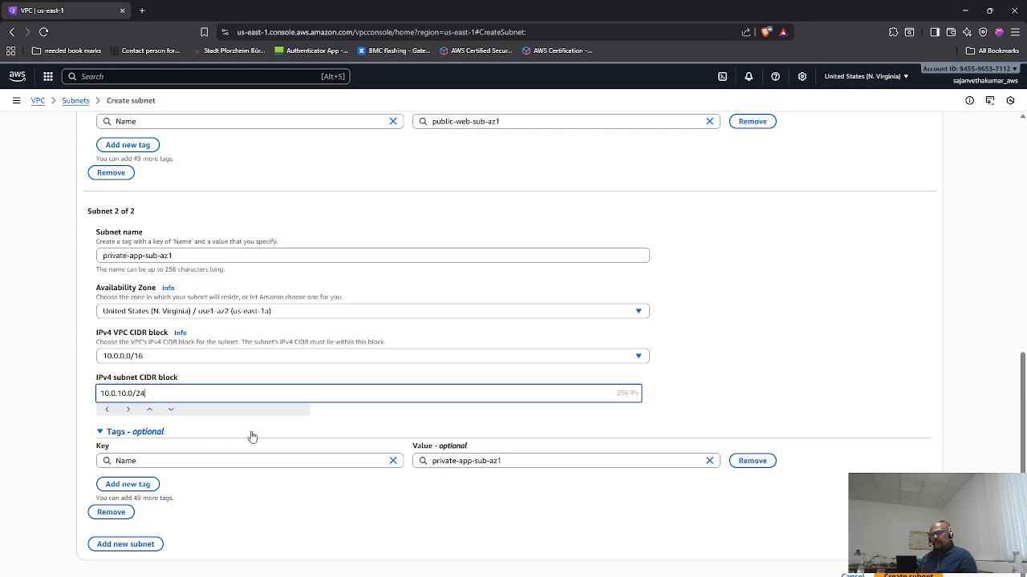
# - Add a third subnet named private-db-sub-az1, copied from the VS Code notes, and set its Availability Zone to us-east-1a
pyautogui.click(125, 545)
pyautogui.scroll(-3, 221, 481)
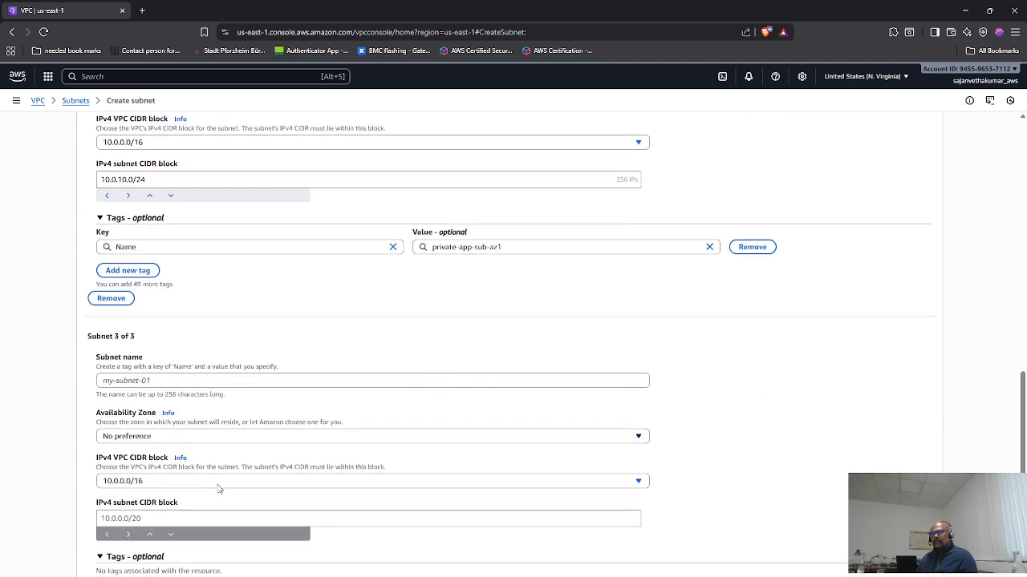
pyautogui.hotkey('alt', 'Tab')
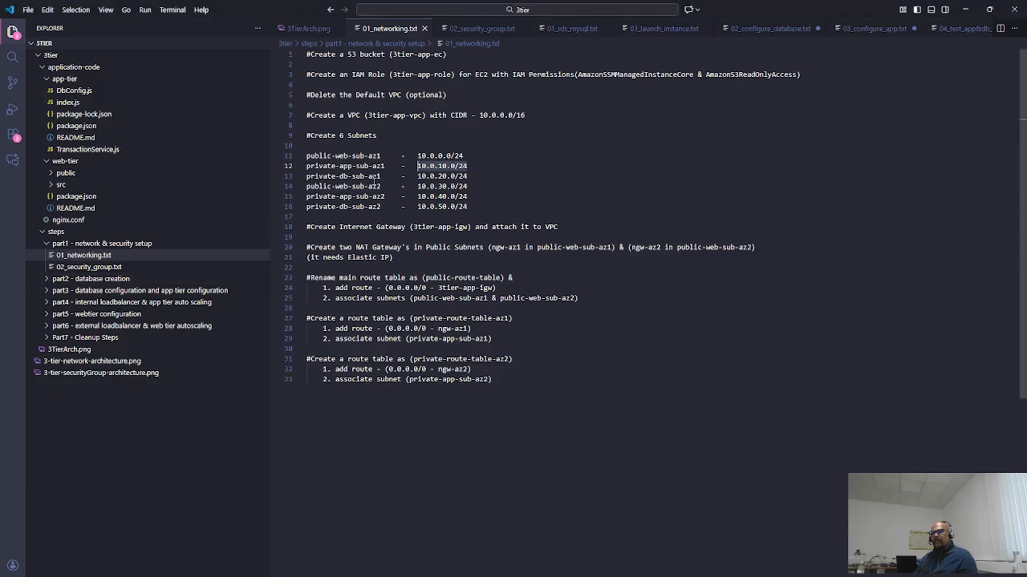
pyautogui.moveTo(381, 176); pyautogui.dragTo(311, 176)
pyautogui.hotkey('ctrl', 'c')
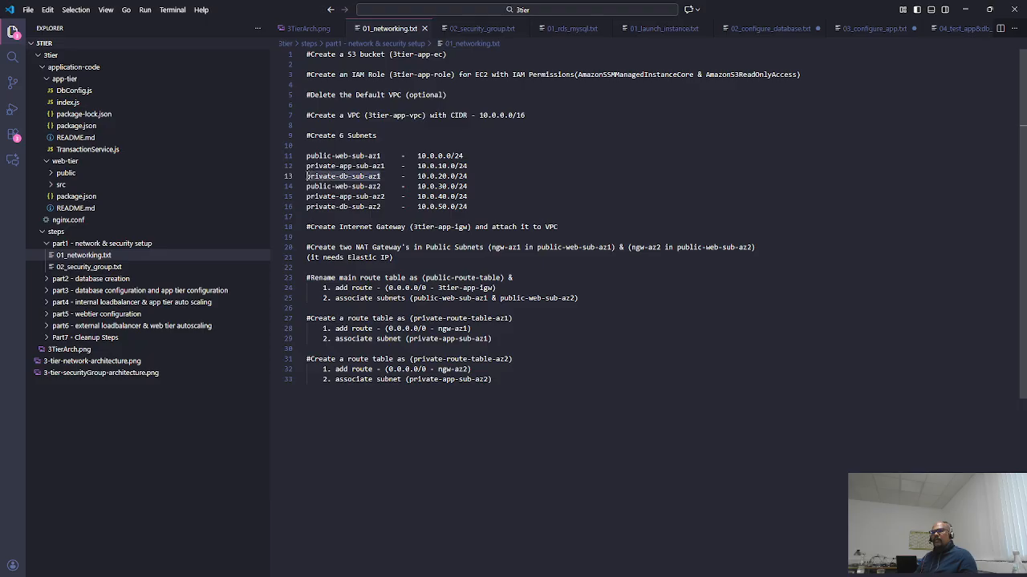
pyautogui.hotkey('alt', 'Tab')
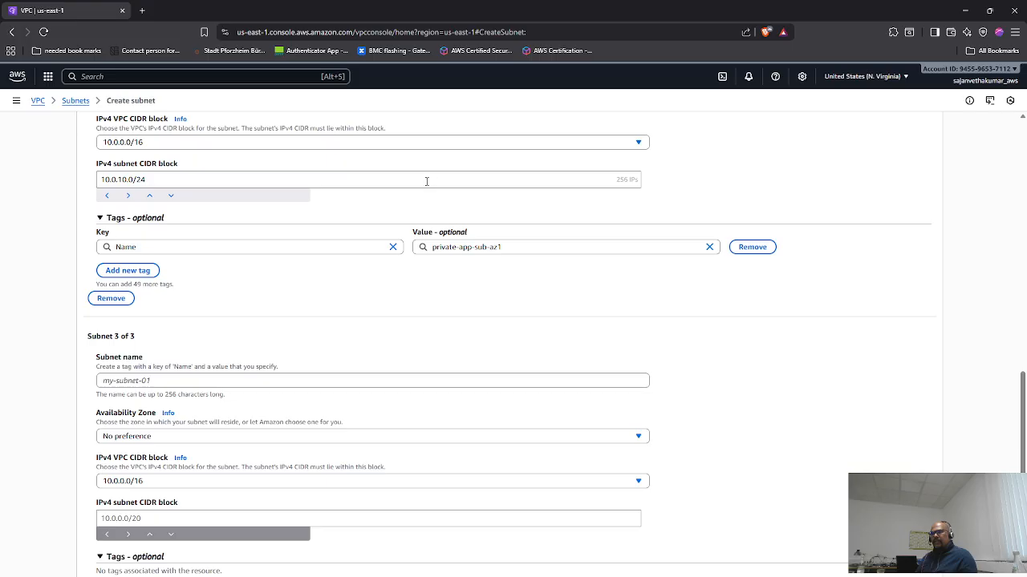
pyautogui.click(151, 381)
pyautogui.hotkey('ctrl', 'v')
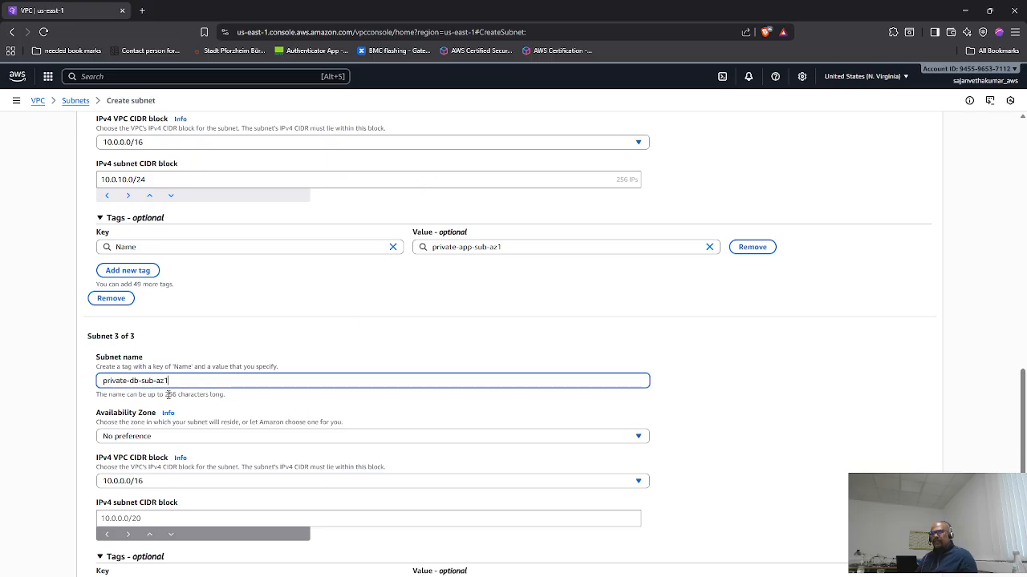
pyautogui.click(175, 444)
pyautogui.click(268, 294)
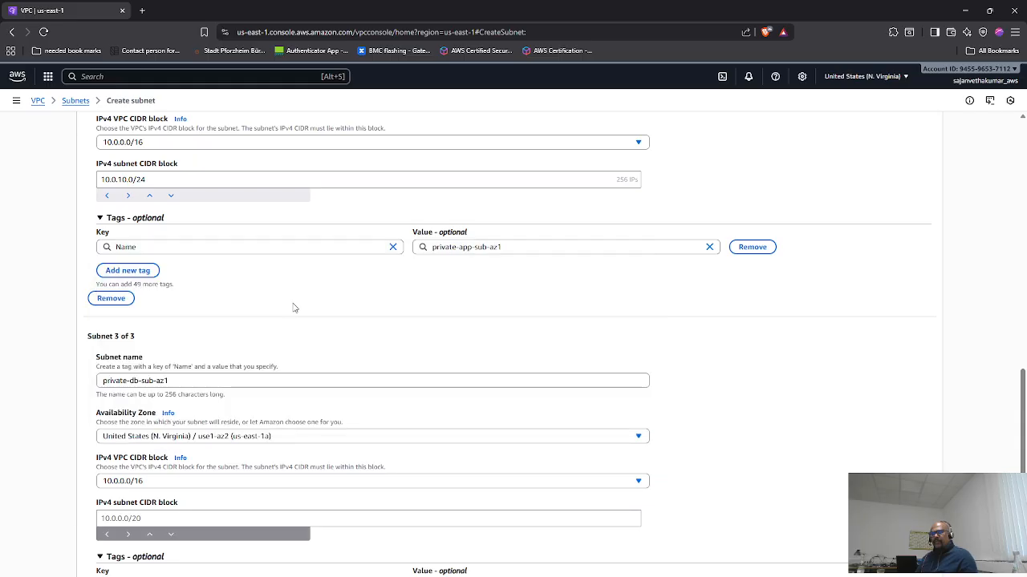
# - Copy 10.0.20.0/24 from the VS Code notes and enter it as the IPv4 CIDR block of private-db-sub-az1 in the AWS console
pyautogui.hotkey('alt', 'Tab')
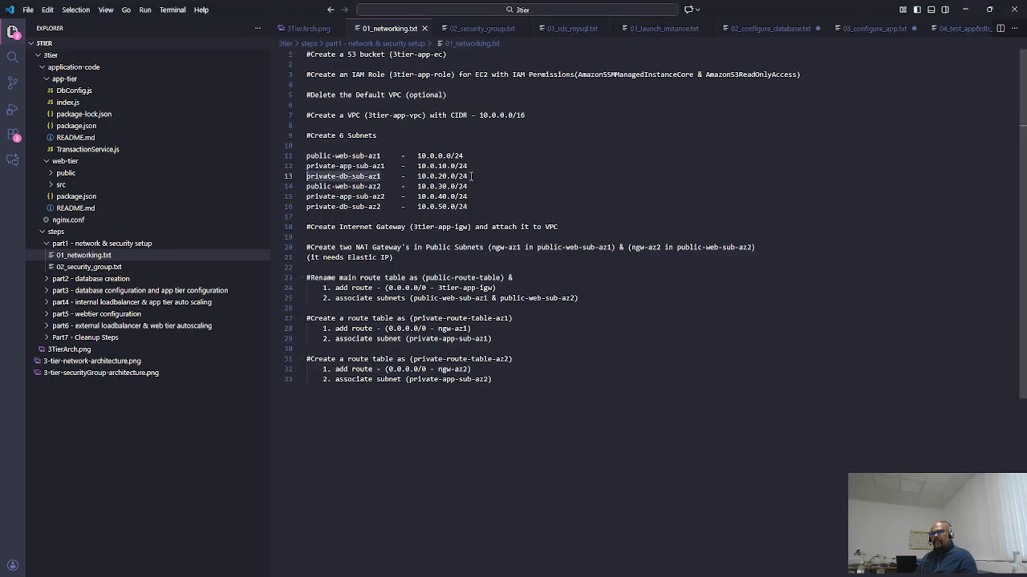
pyautogui.moveTo(467, 176); pyautogui.dragTo(419, 176)
pyautogui.hotkey('ctrl', 'c')
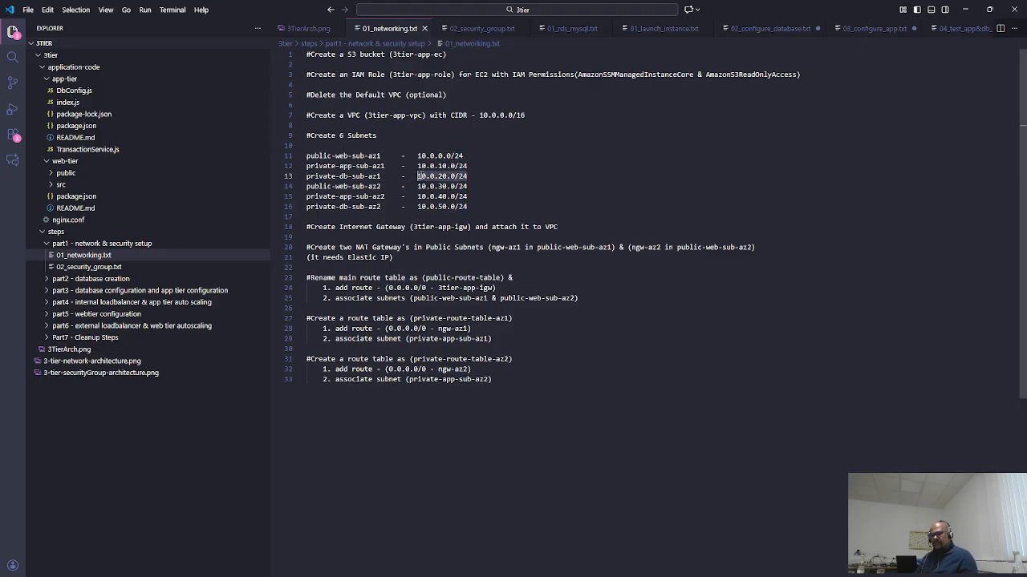
pyautogui.hotkey('alt', 'Tab')
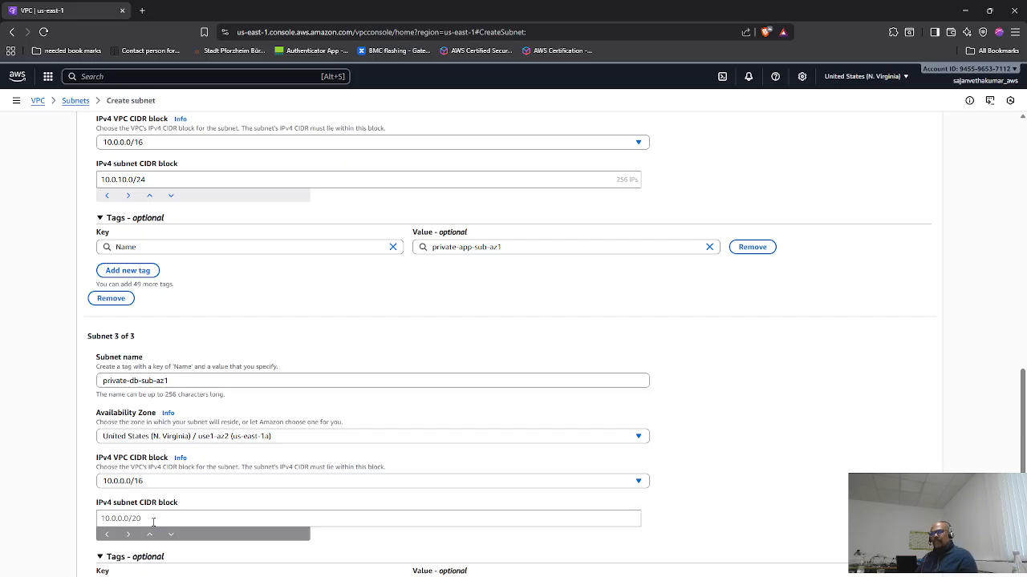
pyautogui.click(153, 519)
pyautogui.hotkey('ctrl', 'v')
pyautogui.scroll(-2, 224, 521)
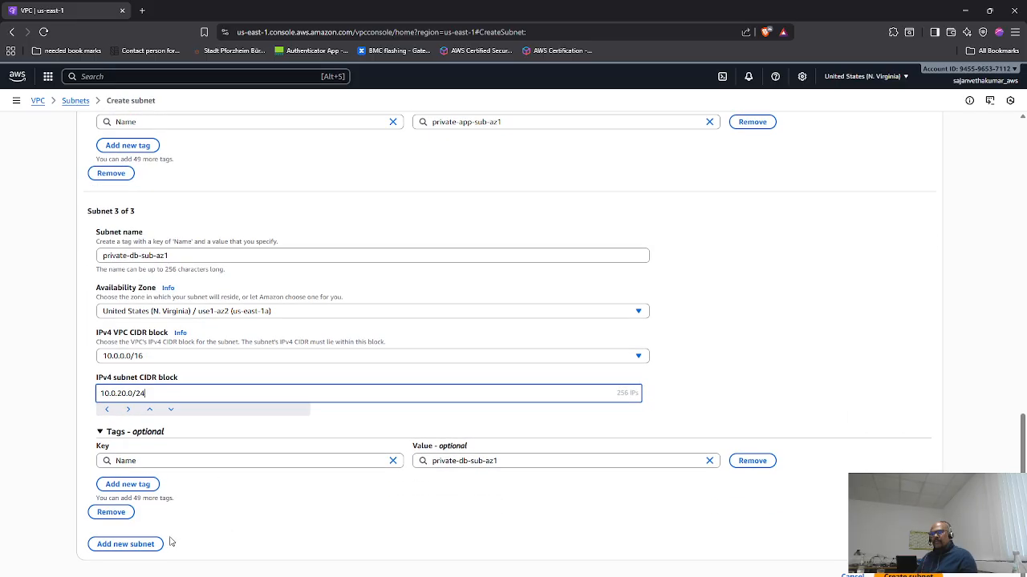
# - Add a fourth subnet named public-web-sub-az2, copied from the VS Code notes, and set its Availability Zone to us-east-1b
pyautogui.click(148, 543)
pyautogui.hotkey('alt', 'Tab')
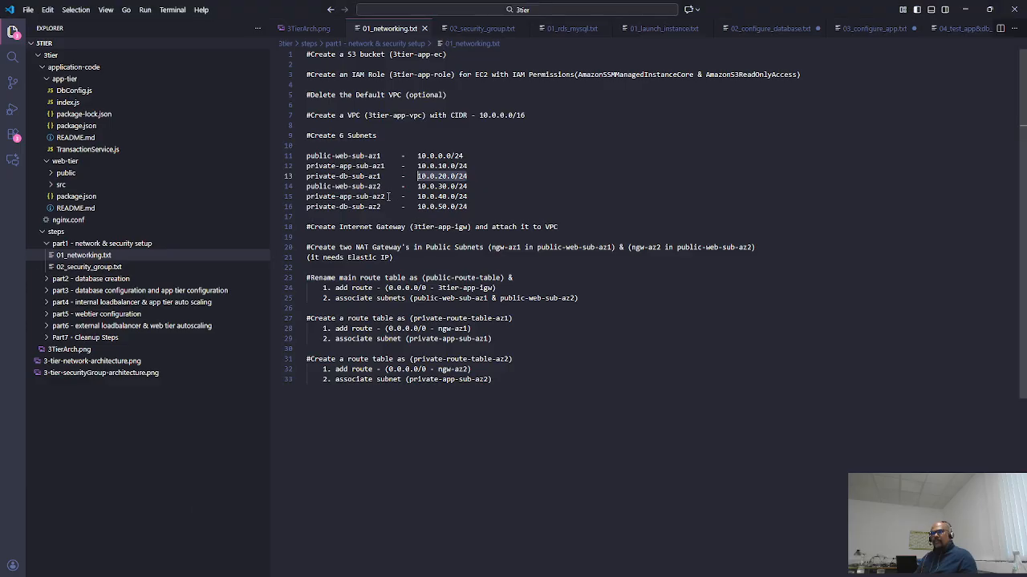
pyautogui.moveTo(382, 186); pyautogui.dragTo(307, 186)
pyautogui.hotkey('ctrl', 'c')
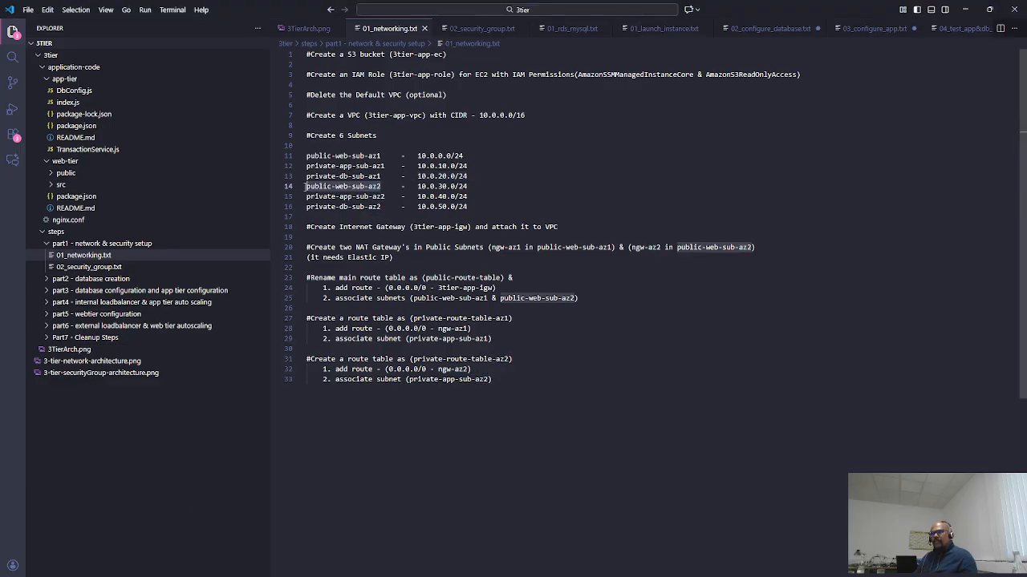
pyautogui.hotkey('alt', 'Tab')
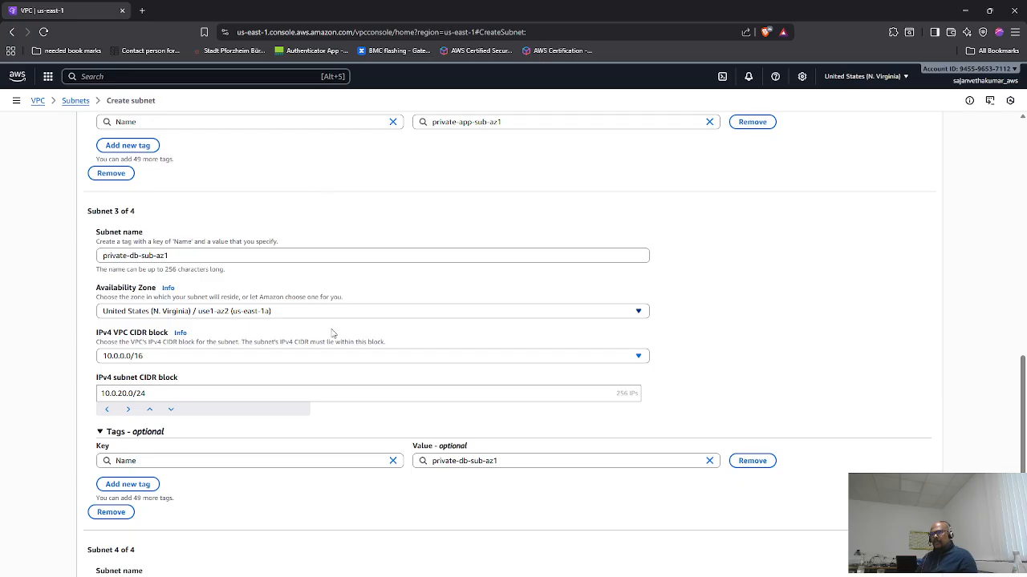
pyautogui.scroll(-2, 151, 481)
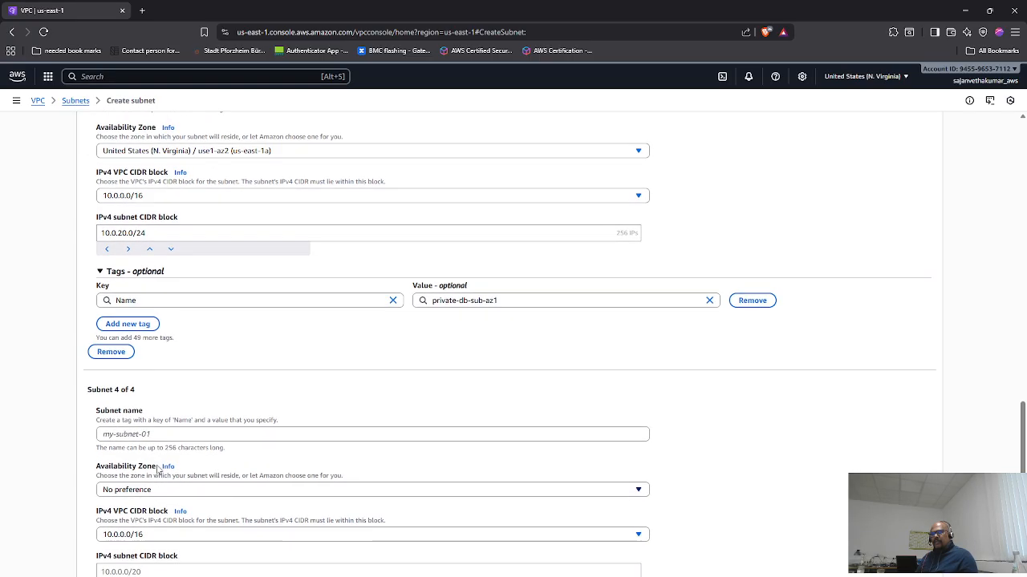
pyautogui.click(156, 435)
pyautogui.hotkey('ctrl', 'v')
pyautogui.scroll(-1, 177, 463)
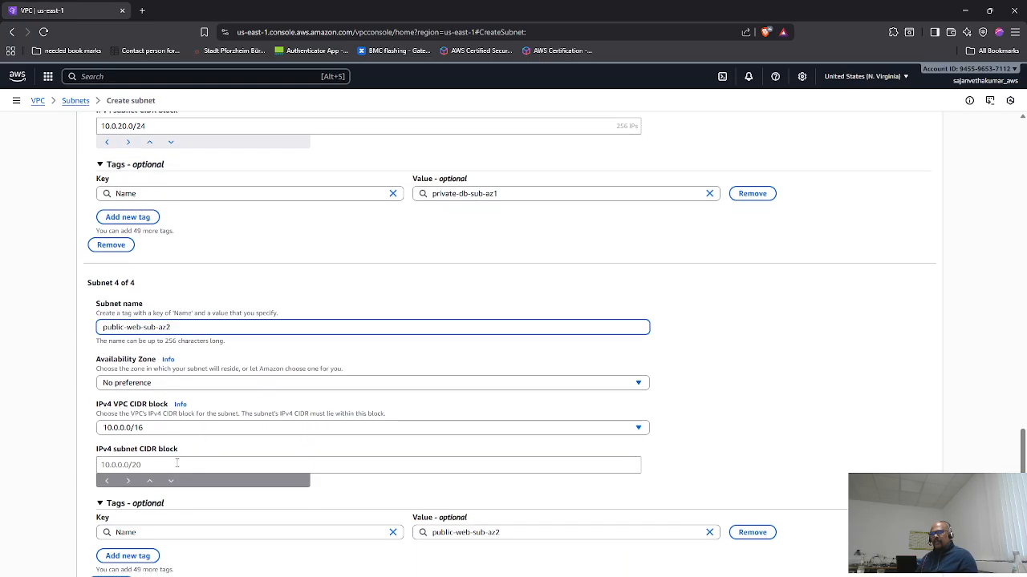
pyautogui.click(170, 384)
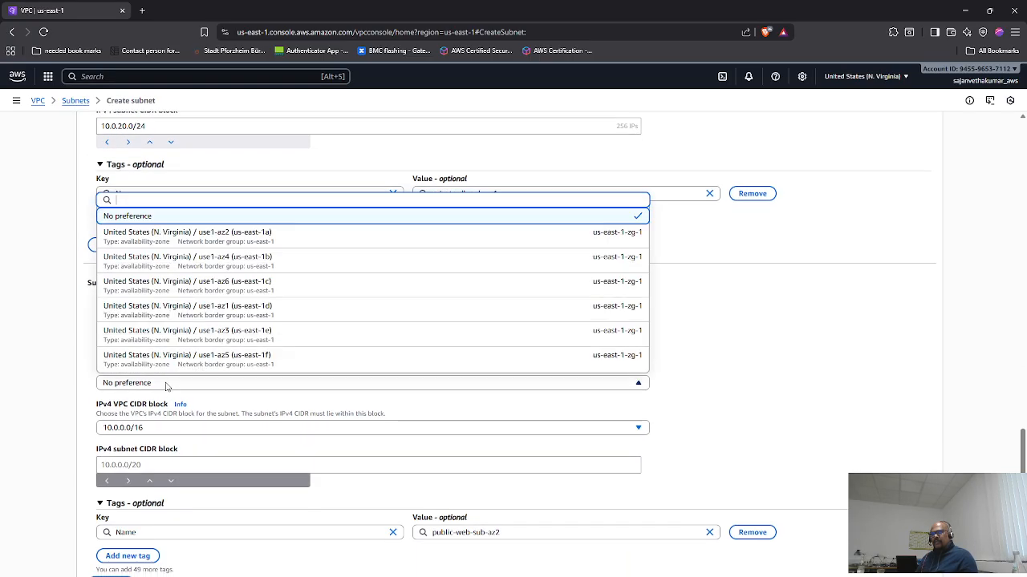
pyautogui.click(275, 263)
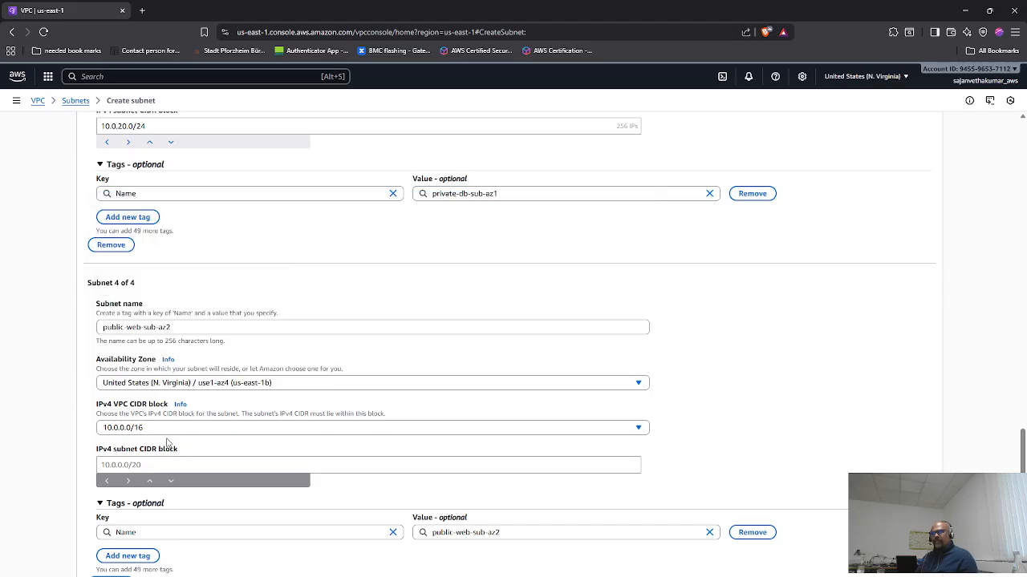
# - Copy 10.0.30.0/24 from the VS Code notes and enter it as the IPv4 CIDR block of public-web-sub-az2 in the AWS console
pyautogui.hotkey('alt', 'Tab')
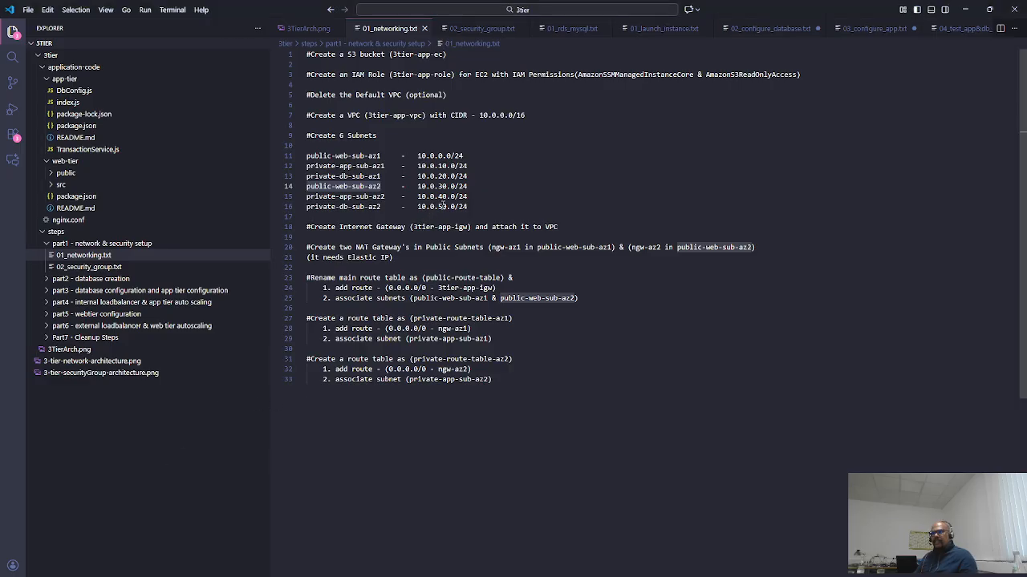
pyautogui.moveTo(467, 186); pyautogui.dragTo(418, 186)
pyautogui.hotkey('ctrl', 'c')
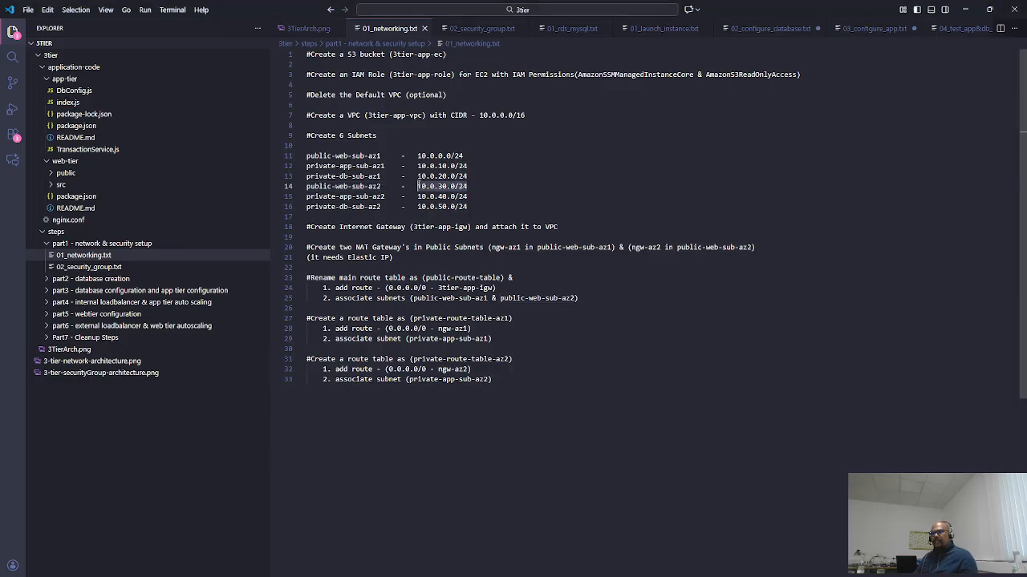
pyautogui.hotkey('alt', 'Tab')
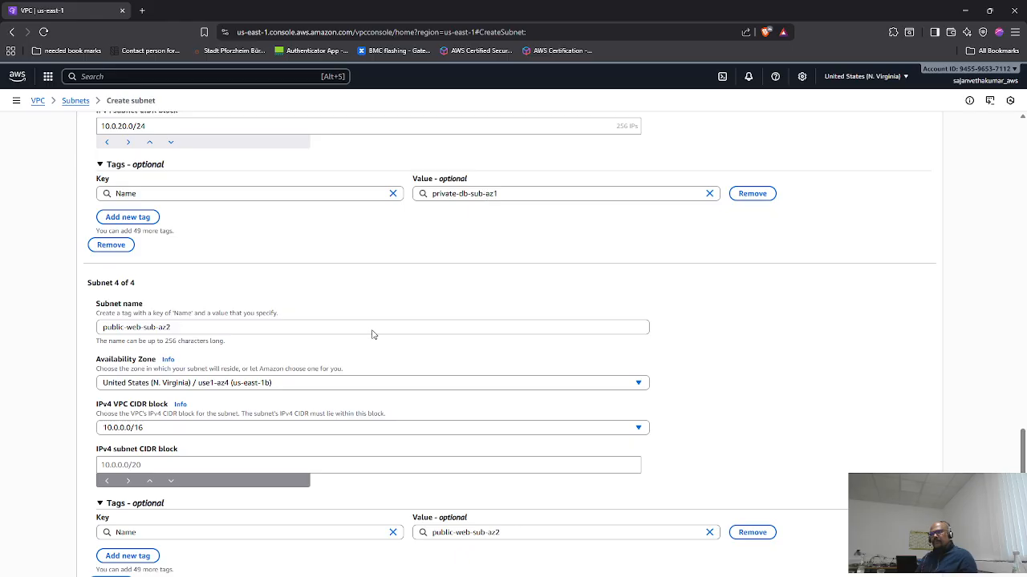
pyautogui.click(107, 465)
pyautogui.hotkey('ctrl', 'v')
pyautogui.scroll(-2, 177, 489)
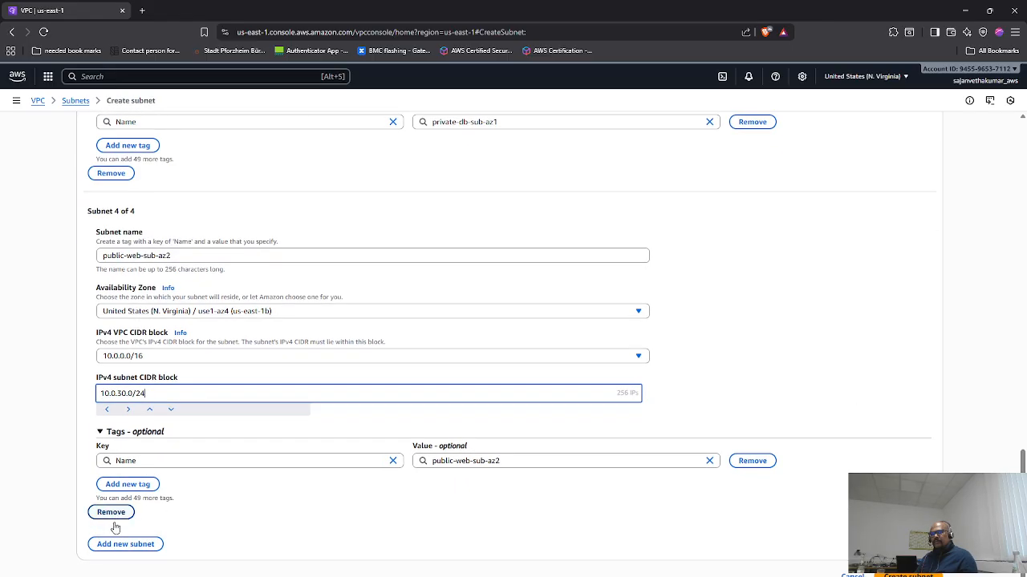
# - Add a fifth subnet named private-app-sub-az2, copied from the VS Code notes, and set its Availability Zone to us-east-1b
pyautogui.click(134, 545)
pyautogui.hotkey('alt', 'Tab')
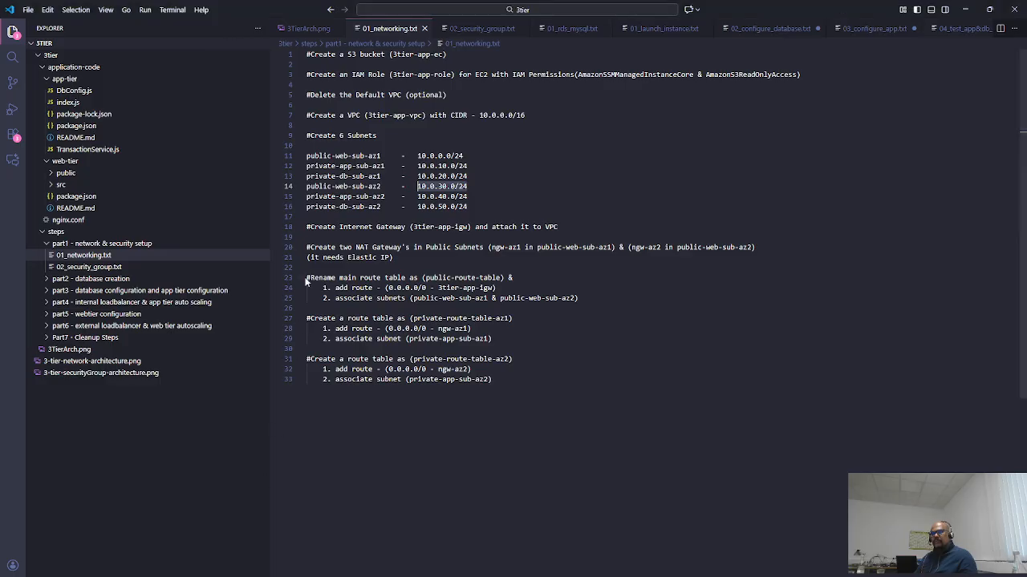
pyautogui.moveTo(386, 196); pyautogui.dragTo(307, 196)
pyautogui.hotkey('ctrl', 'c')
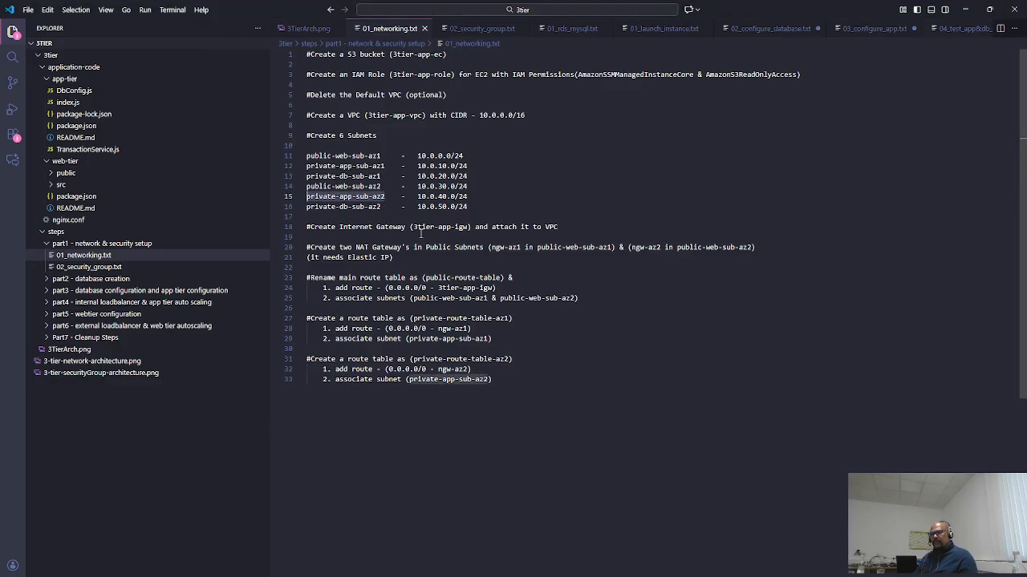
pyautogui.hotkey('alt', 'Tab')
pyautogui.scroll(-3, 135, 444)
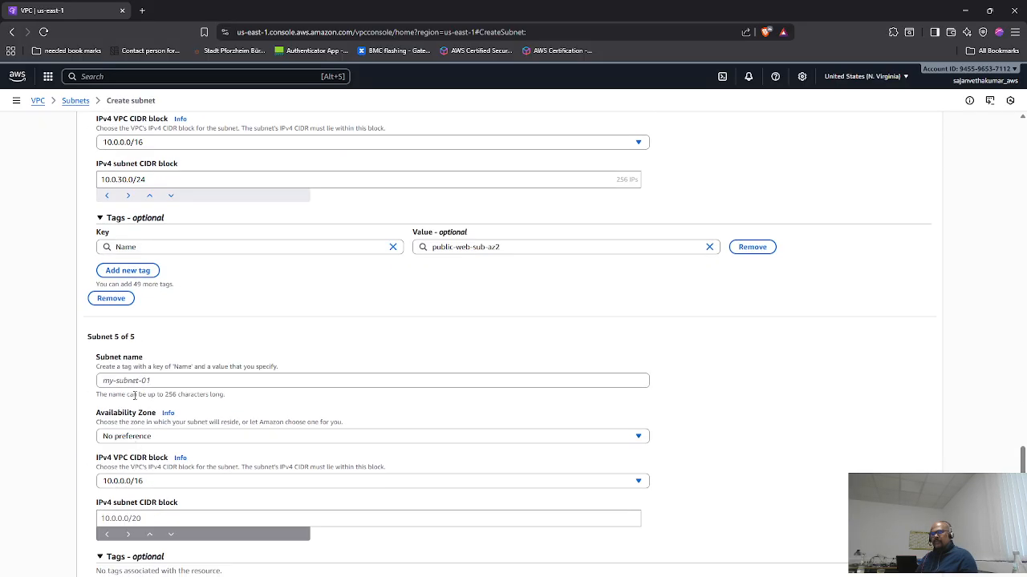
pyautogui.click(140, 380)
pyautogui.hotkey('ctrl', 'v')
pyautogui.hotkey('alt', 'Tab')
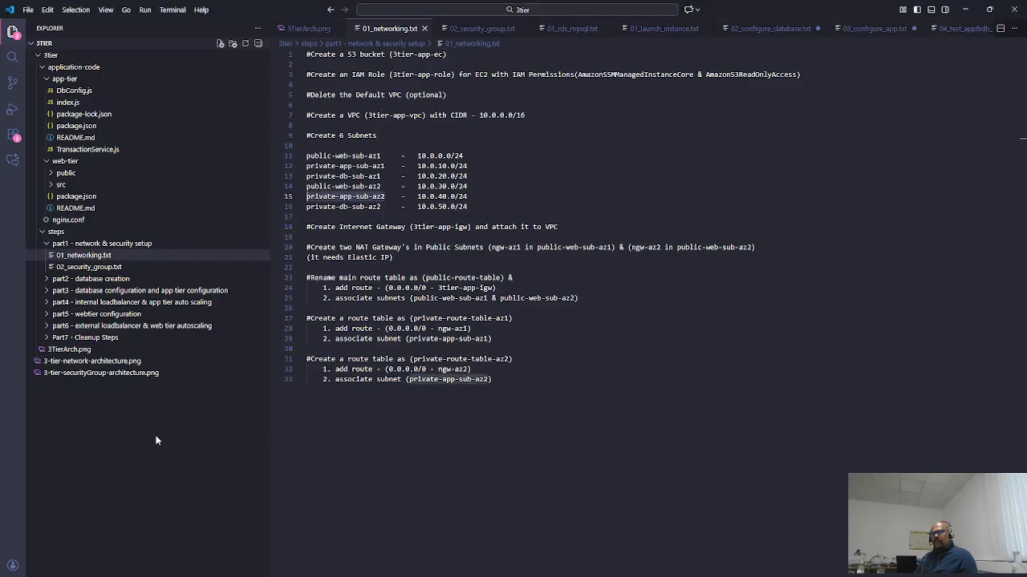
pyautogui.hotkey('alt', 'Tab')
pyautogui.click(145, 442)
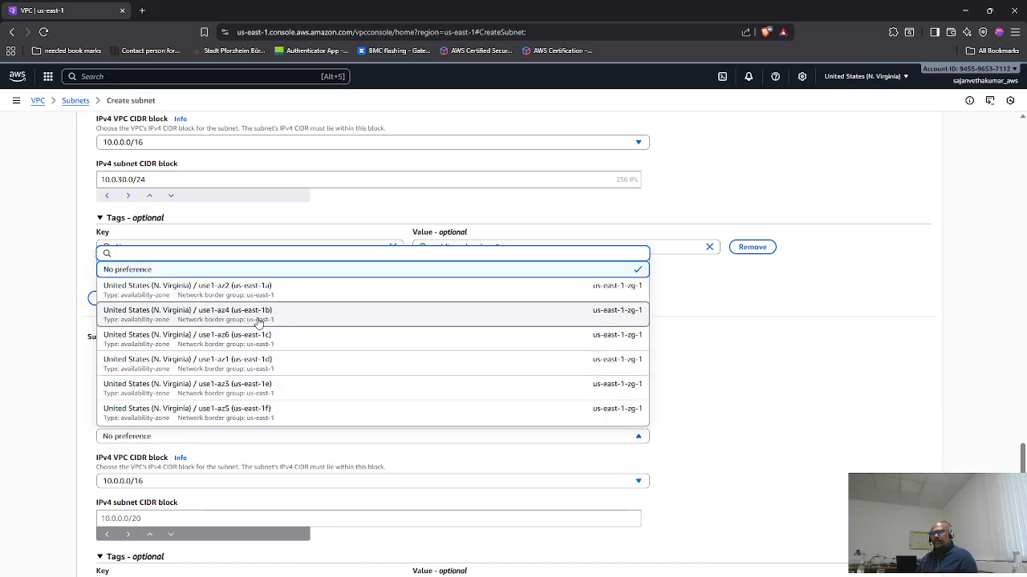
pyautogui.click(186, 313)
# - Copy 10.0.40.0/24 from the VS Code notes and enter it as the IPv4 CIDR block of private-app-sub-az2 in the AWS console
pyautogui.hotkey('alt', 'Tab')
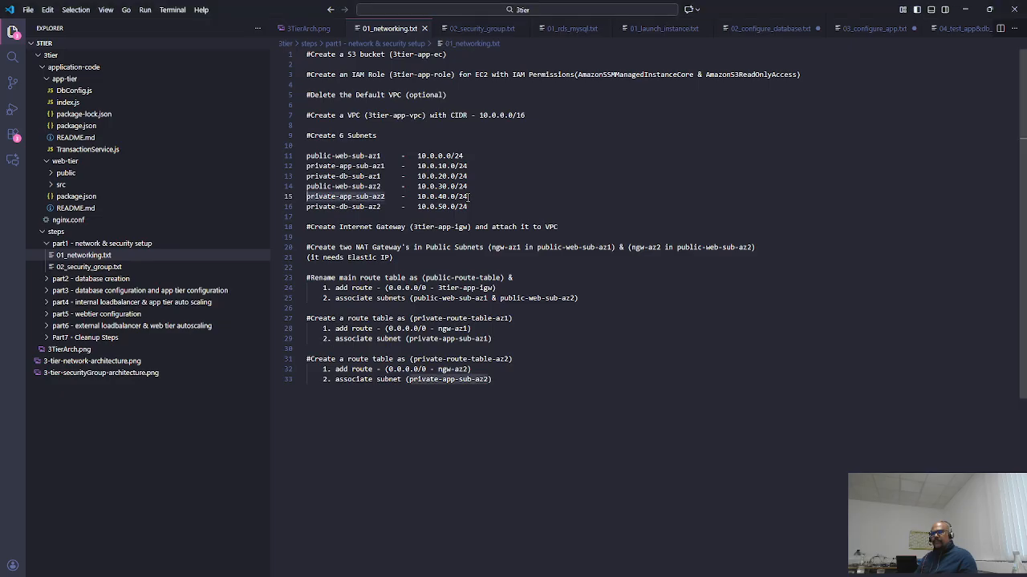
pyautogui.moveTo(469, 196); pyautogui.dragTo(418, 197)
pyautogui.hotkey('ctrl', 'c')
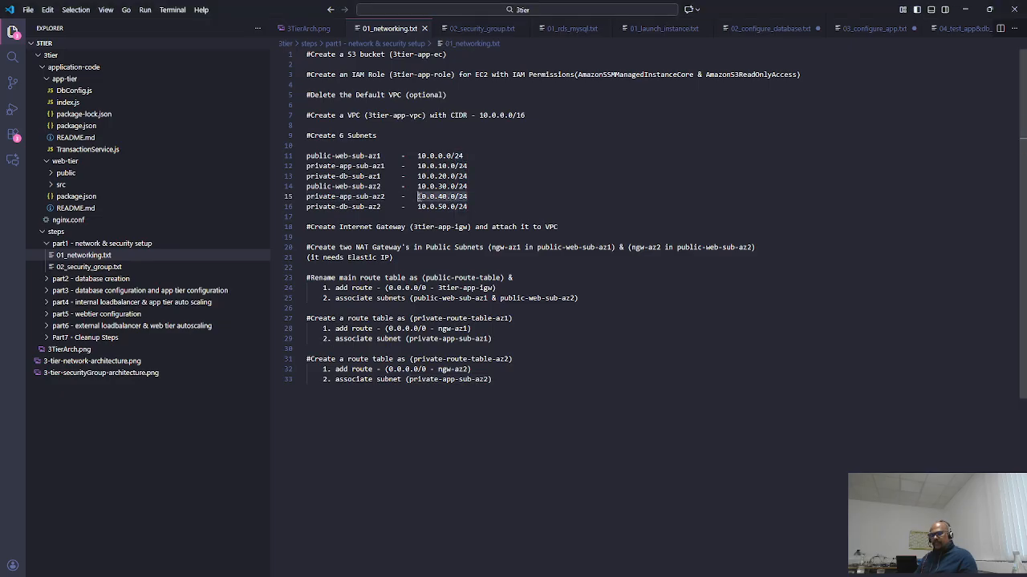
pyautogui.hotkey('alt', 'Tab')
pyautogui.click(131, 520)
pyautogui.hotkey('ctrl', 'v')
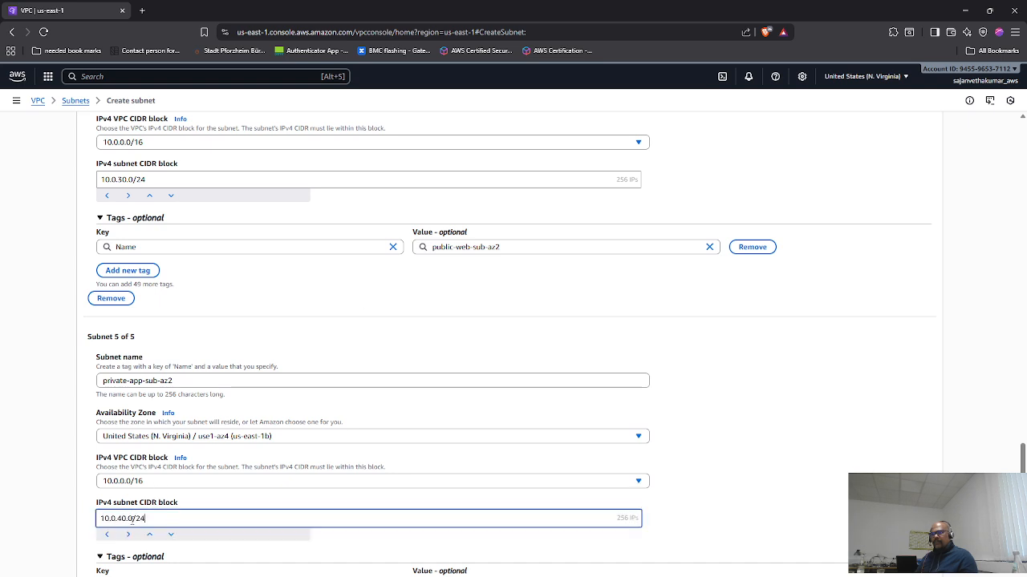
pyautogui.scroll(-2, 191, 533)
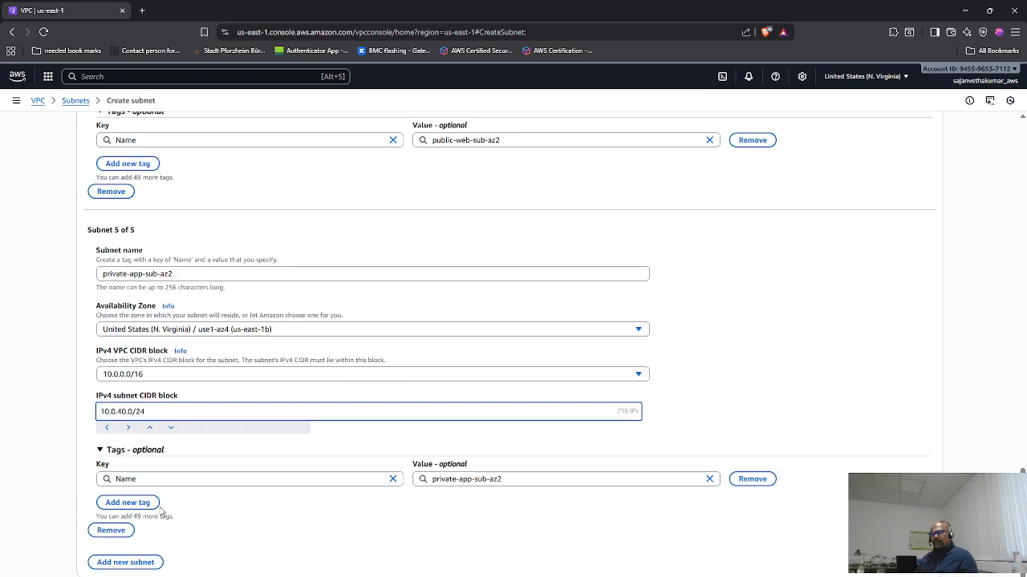
# - Add a sixth subnet named private-db-sub-az2, copied from the VS Code notes, and set its Availability Zone to us-east-1b
pyautogui.click(126, 562)
pyautogui.hotkey('alt', 'Tab')
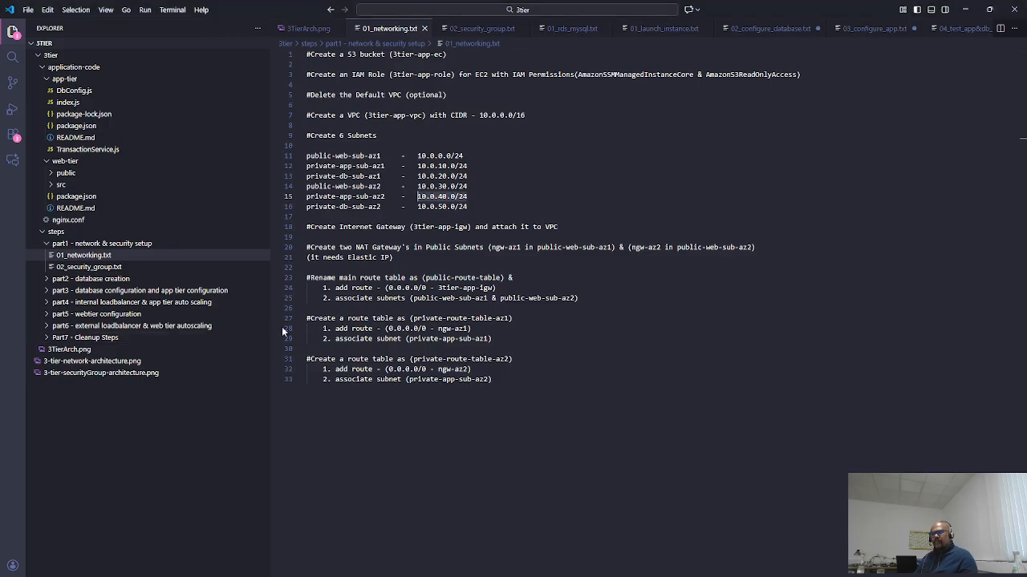
pyautogui.moveTo(382, 207); pyautogui.dragTo(310, 206)
pyautogui.hotkey('ctrl', 'c')
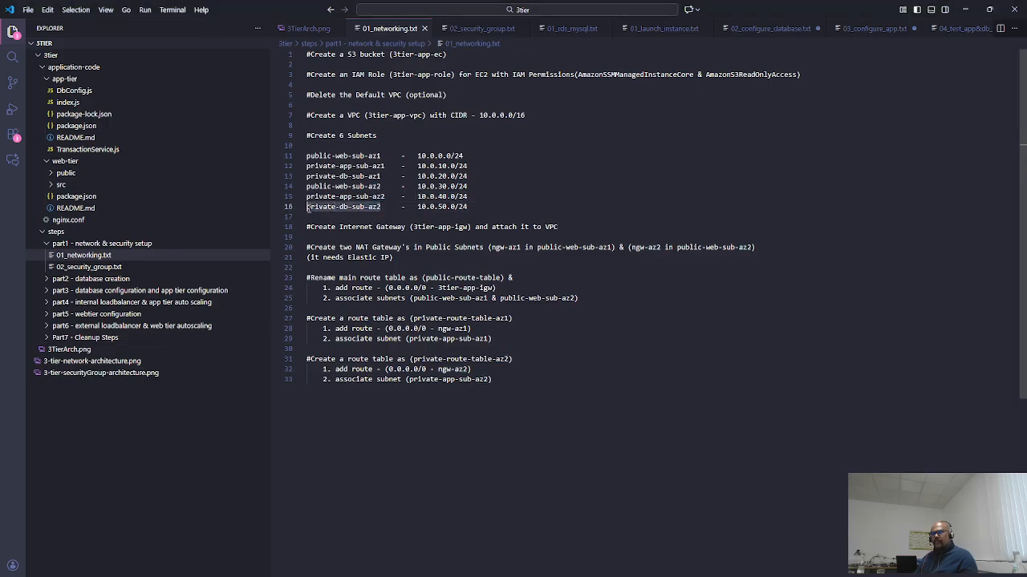
pyautogui.hotkey('alt', 'Tab')
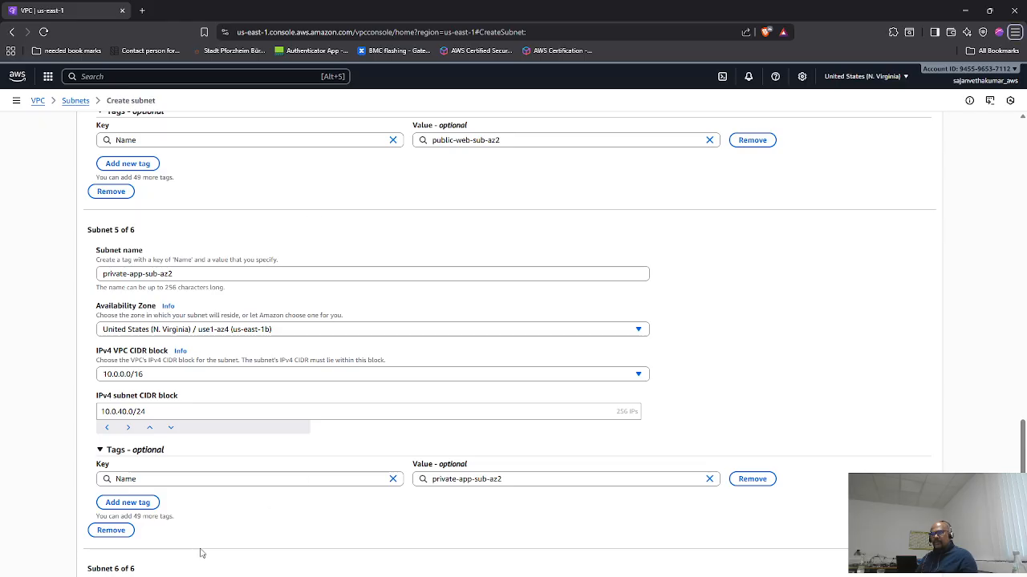
pyautogui.scroll(-2, 184, 529)
pyautogui.click(173, 454)
pyautogui.hotkey('ctrl', 'v')
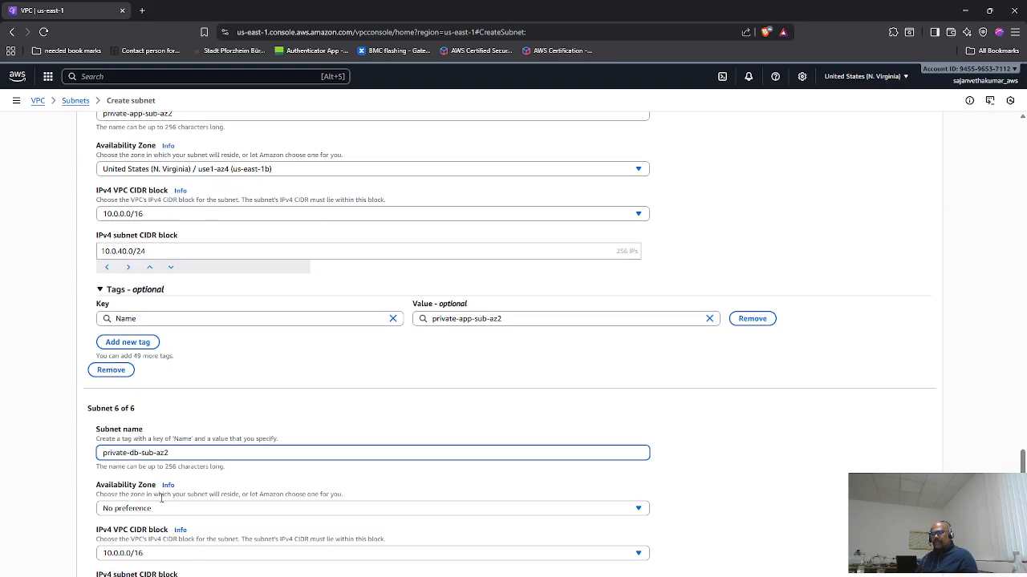
pyautogui.click(157, 510)
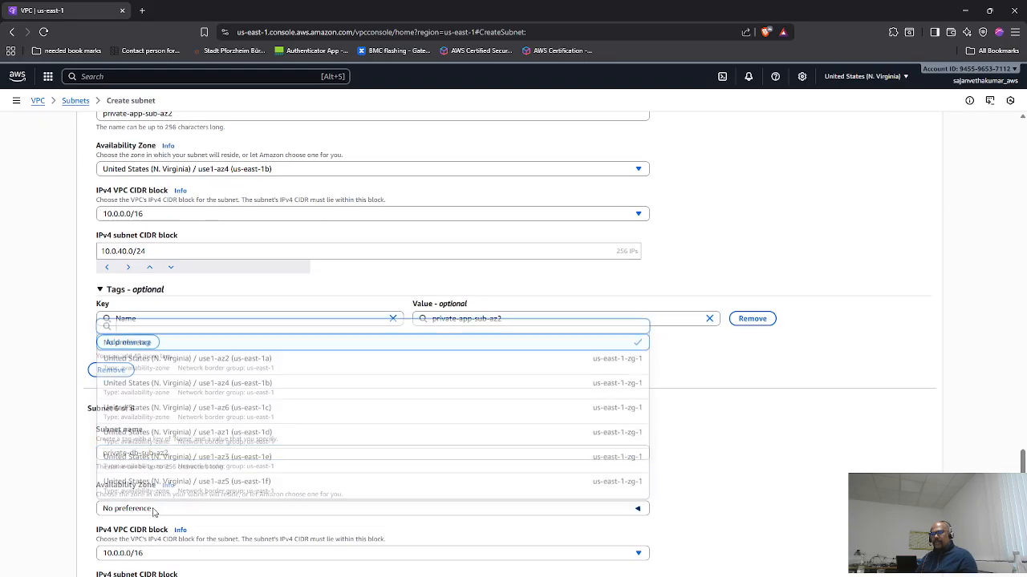
pyautogui.click(257, 385)
# - Copy 10.0.50.0/24 from the VS Code notes and enter it as the IPv4 CIDR block of private-db-sub-az2 in the AWS console
pyautogui.scroll(-2, 183, 535)
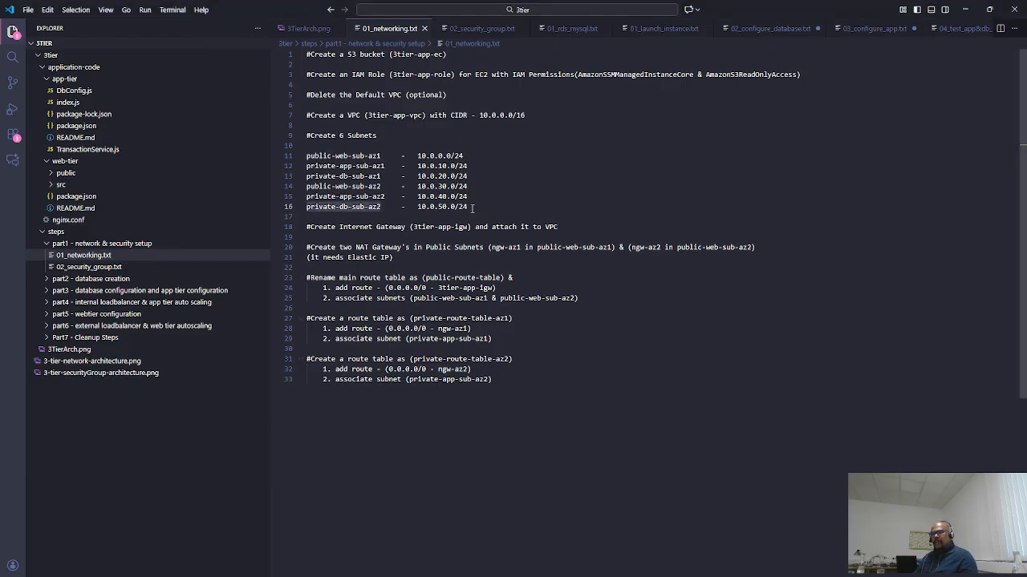
pyautogui.moveTo(469, 206); pyautogui.dragTo(417, 207)
pyautogui.hotkey('ctrl', 'c')
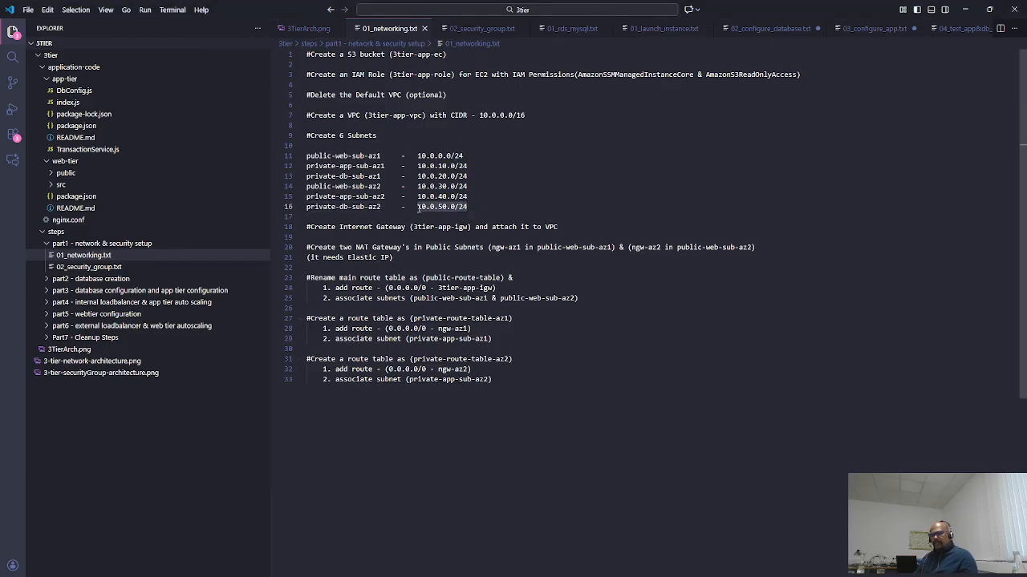
pyautogui.hotkey('alt', 'Tab')
pyautogui.click(149, 483)
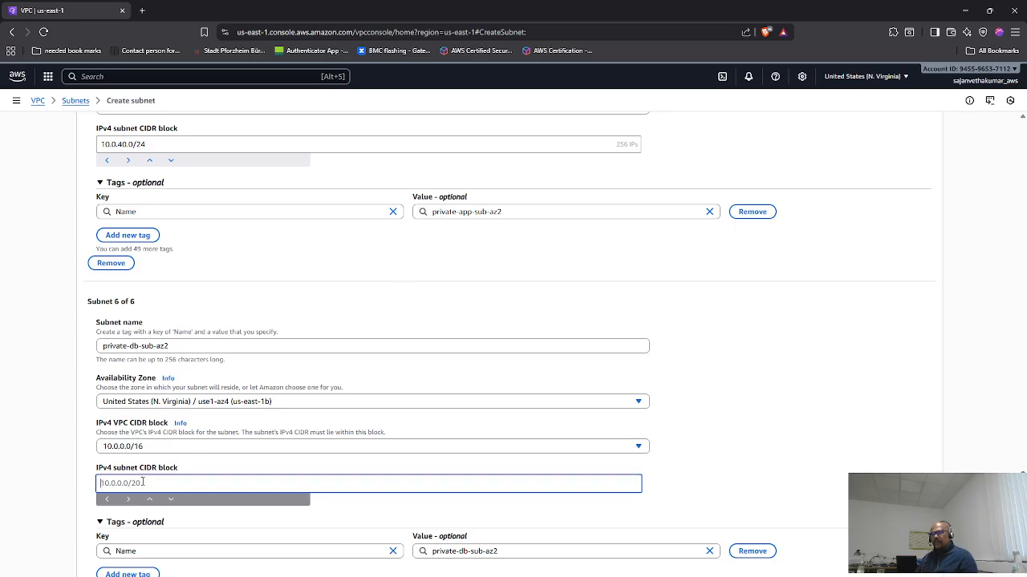
pyautogui.hotkey('ctrl', 'v')
pyautogui.scroll(-1, 210, 514)
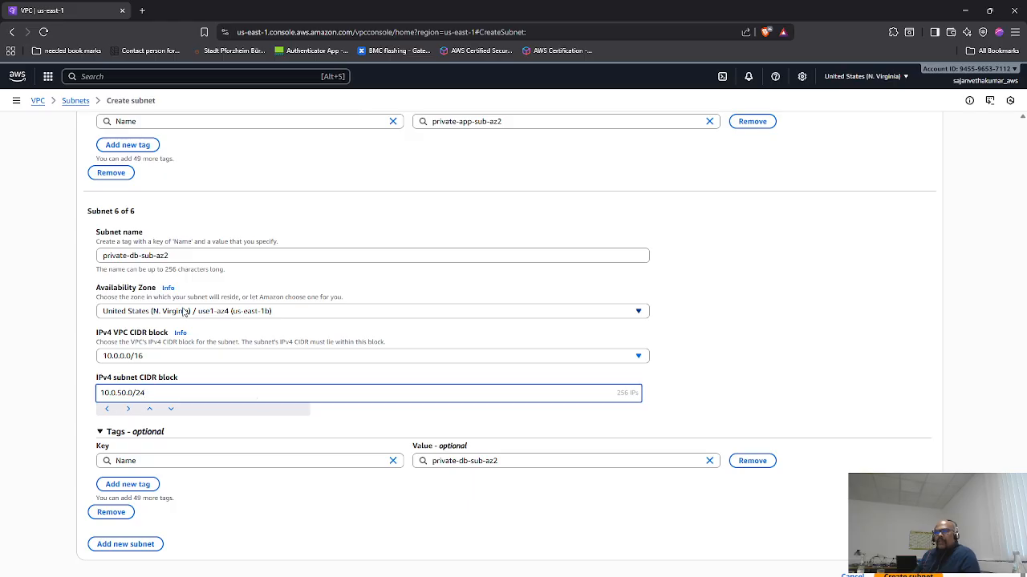
# - Review the names, Availability Zones and IPv4 CIDR blocks of all six subnets, and create them in 3tier-app-vpc
pyautogui.scroll(9, 205, 377)
pyautogui.scroll(14, 205, 377)
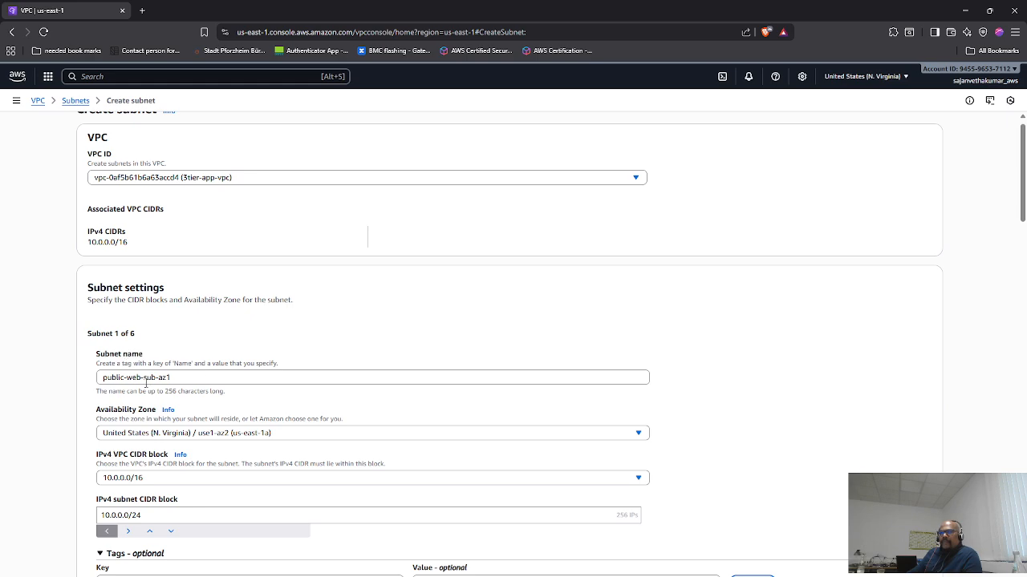
pyautogui.scroll(-1, 145, 385)
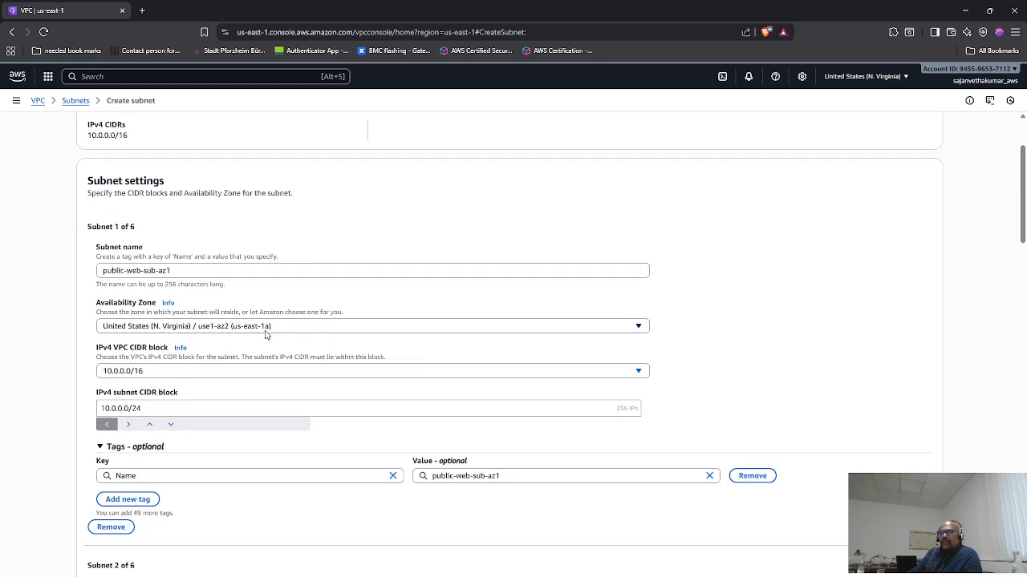
pyautogui.scroll(-4, 266, 335)
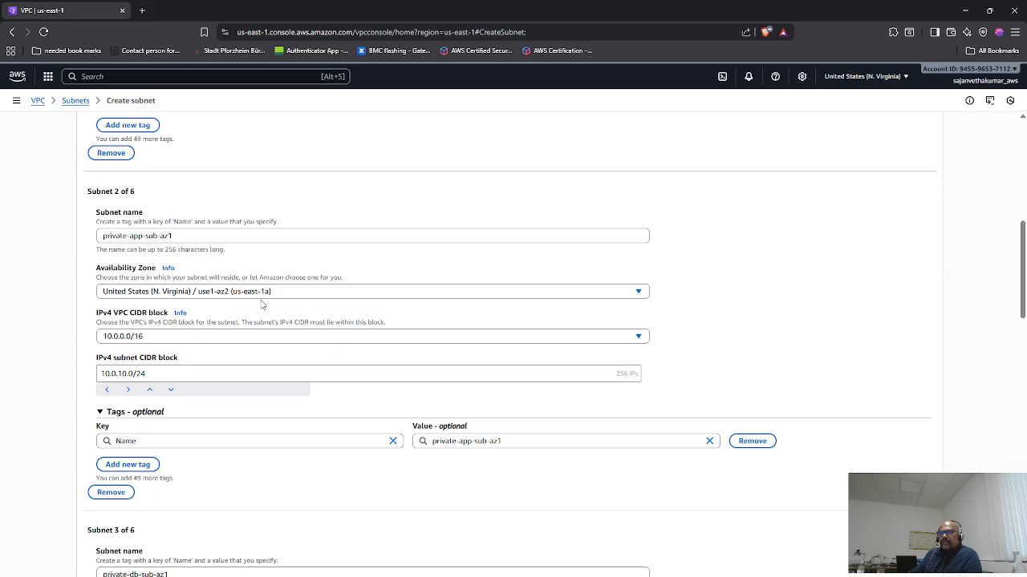
pyautogui.scroll(-1, 134, 337)
pyautogui.scroll(-3, 142, 273)
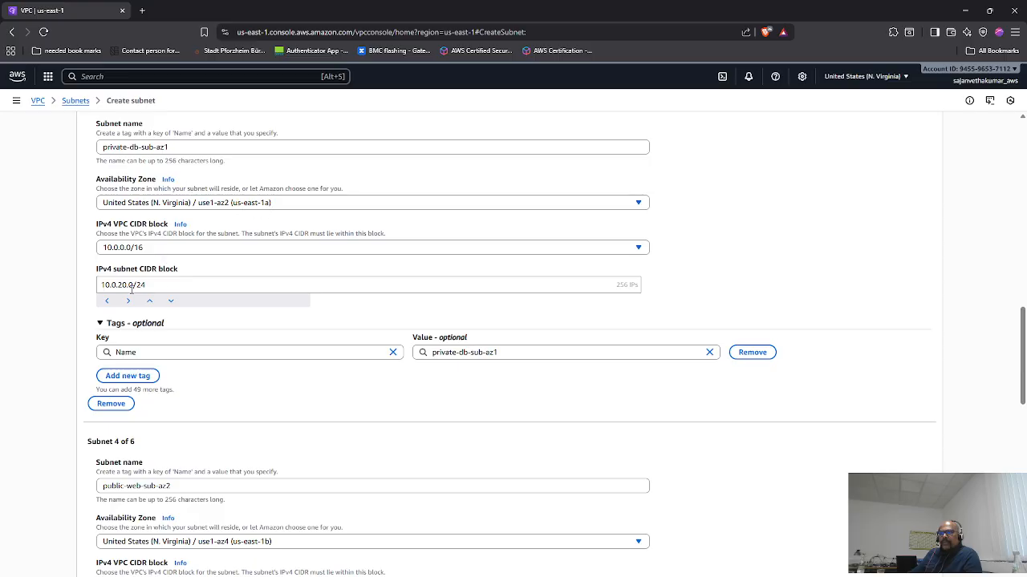
pyautogui.scroll(-2, 172, 294)
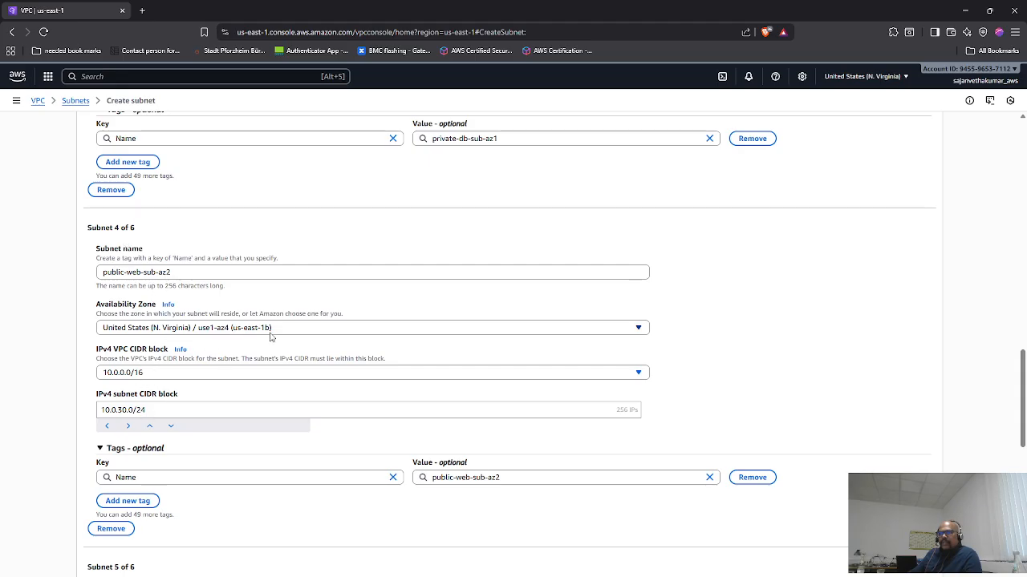
pyautogui.scroll(-3, 271, 337)
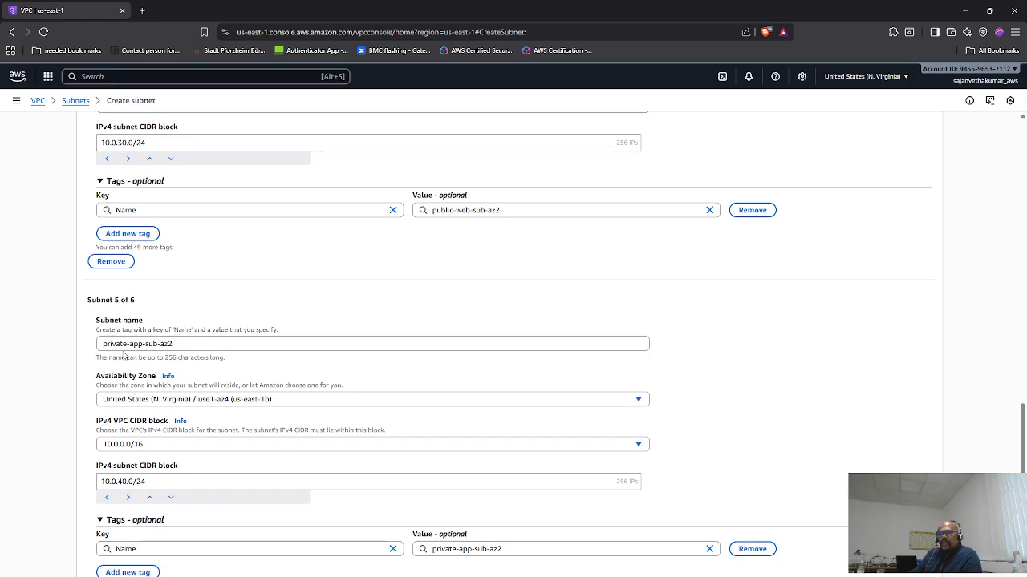
pyautogui.scroll(-2, 221, 375)
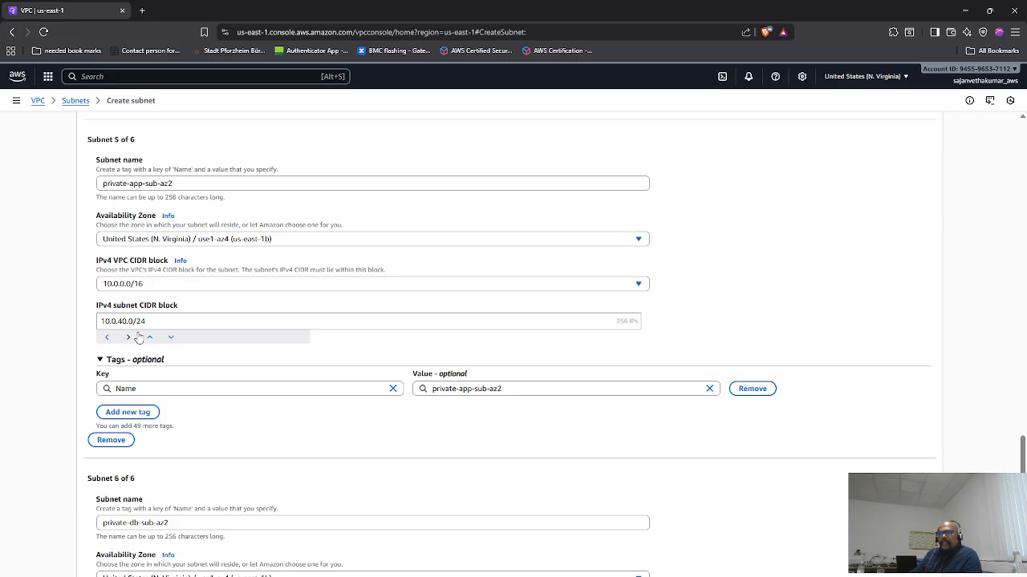
pyautogui.scroll(-3, 162, 340)
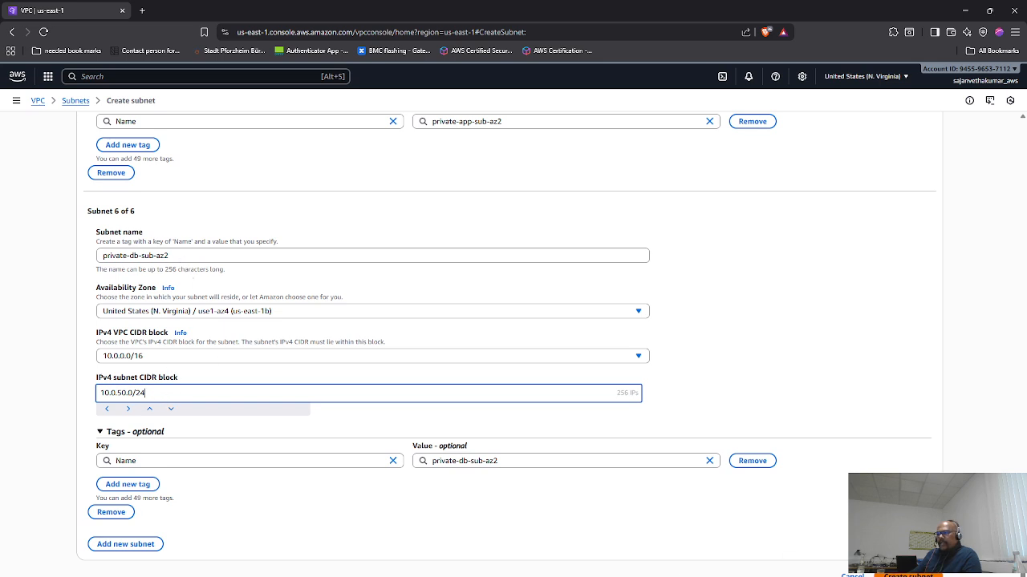
pyautogui.click(907, 576)
# - Look up the internet gateway name in the VS Code notes and open the internet gateways list in the AWS console
pyautogui.hotkey('alt', 'Tab')
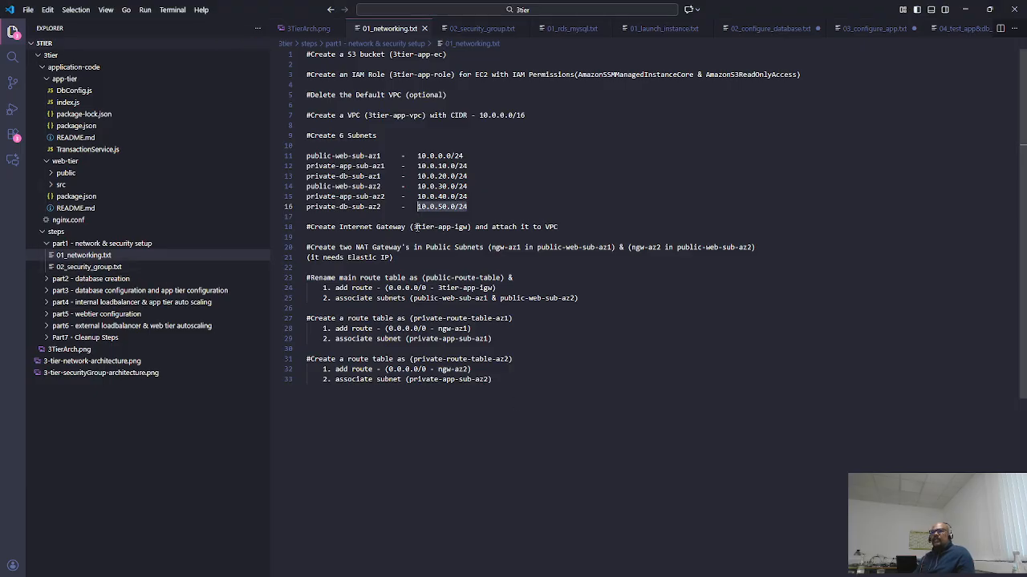
pyautogui.moveTo(413, 226); pyautogui.dragTo(464, 226)
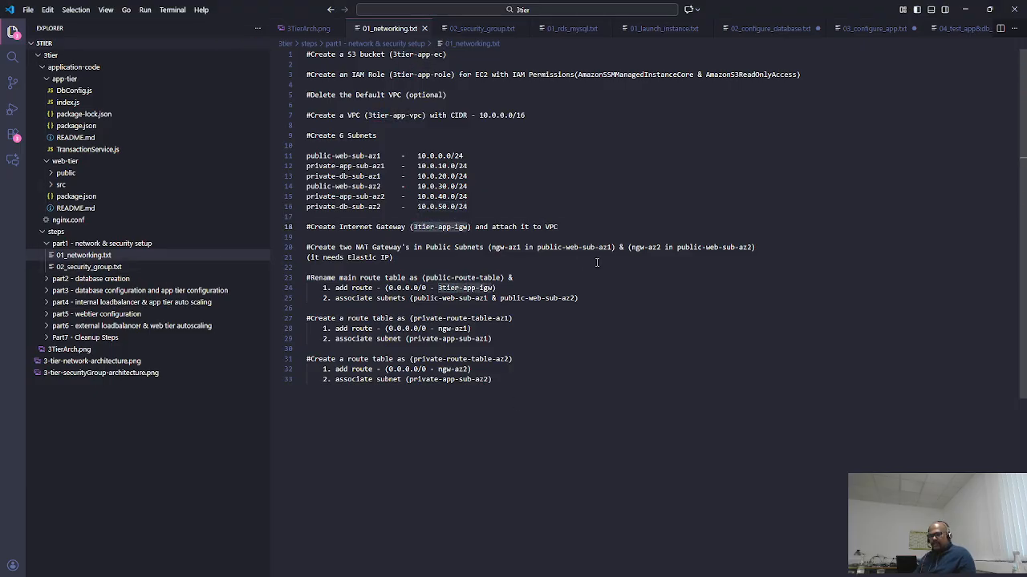
pyautogui.hotkey('alt', 'Tab')
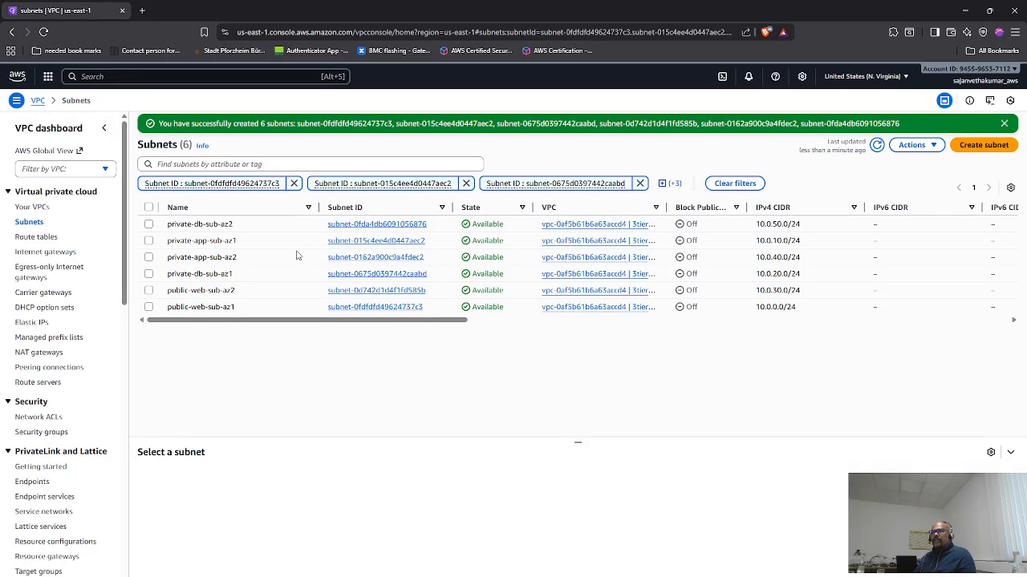
pyautogui.click(876, 146)
pyautogui.click(55, 255)
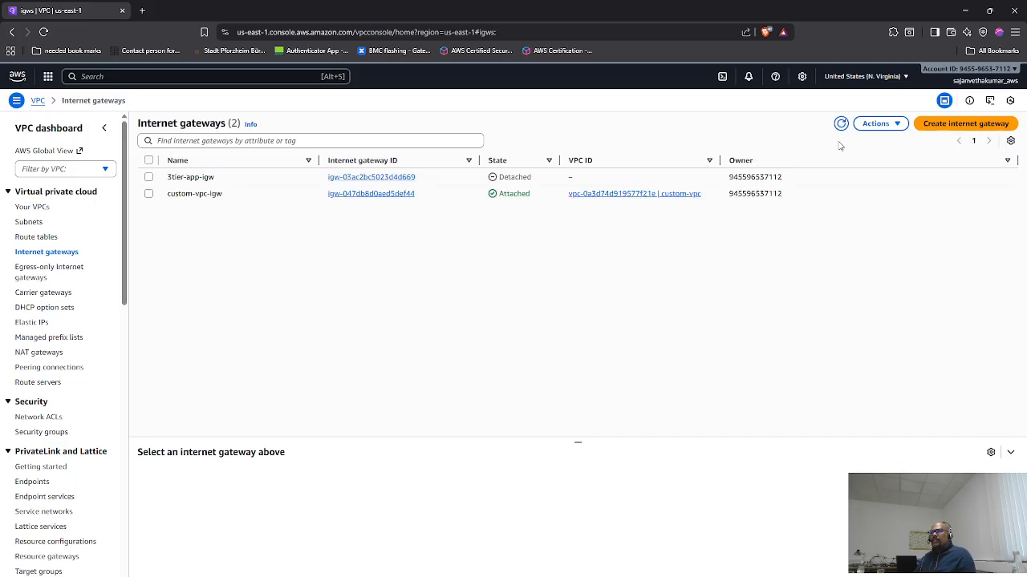
# - Delete the existing detached internet gateway 3tier-app-igw, confirming with the word delete
pyautogui.click(150, 177)
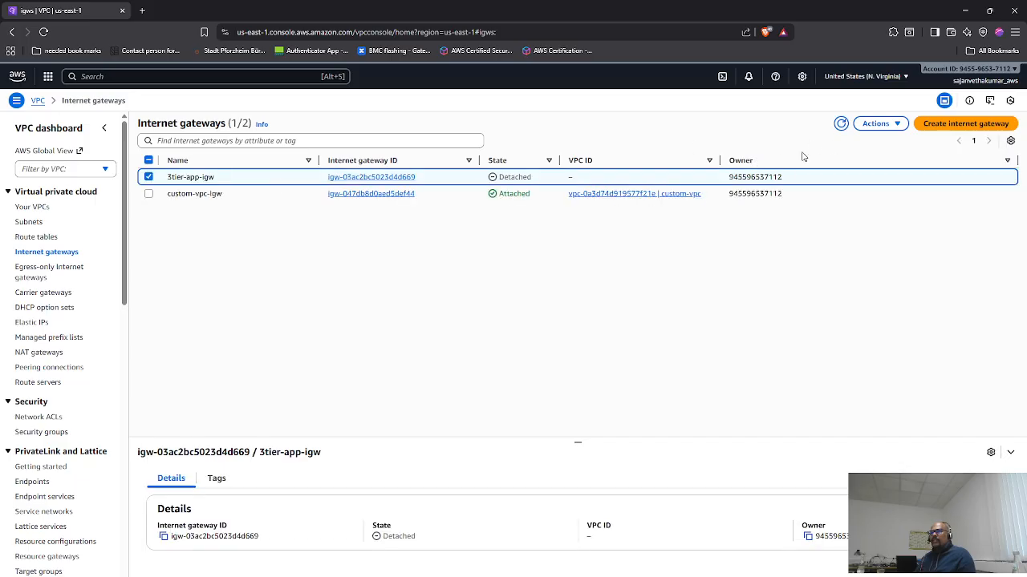
pyautogui.click(879, 123)
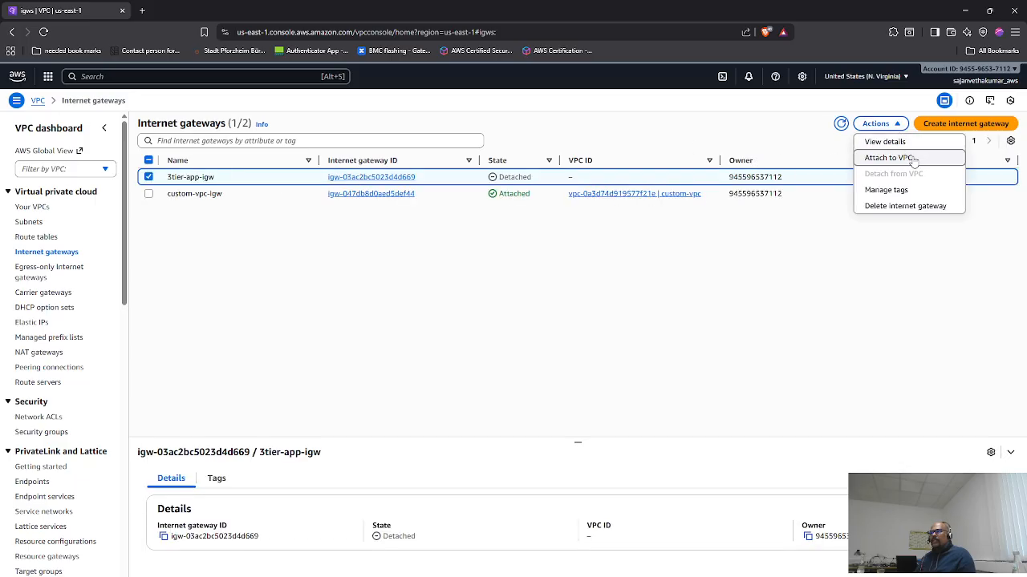
pyautogui.click(911, 206)
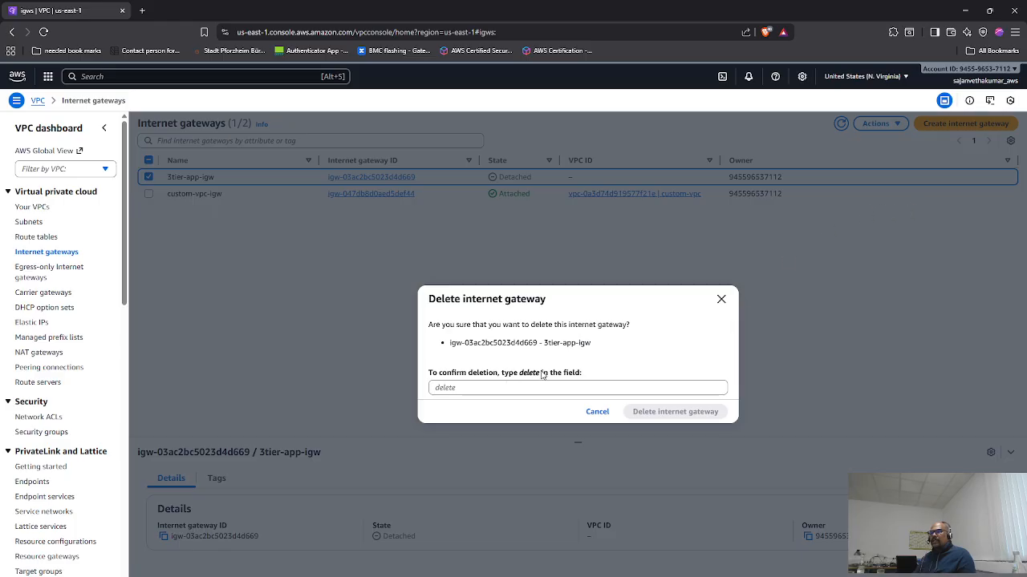
pyautogui.moveTo(542, 374); pyautogui.dragTo(519, 375)
pyautogui.hotkey('ctrl', 'c')
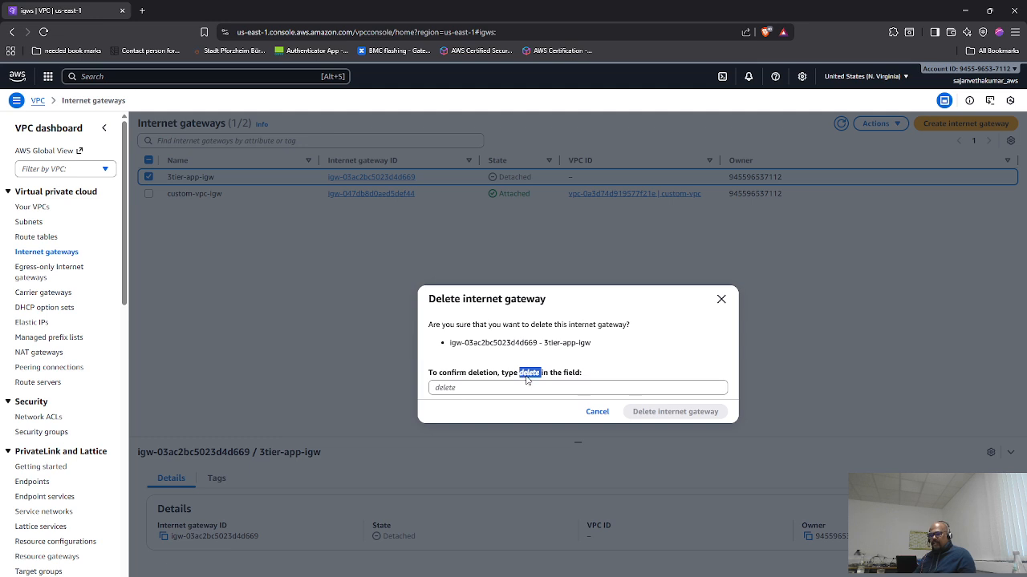
pyautogui.click(491, 385)
pyautogui.hotkey('ctrl', 'v')
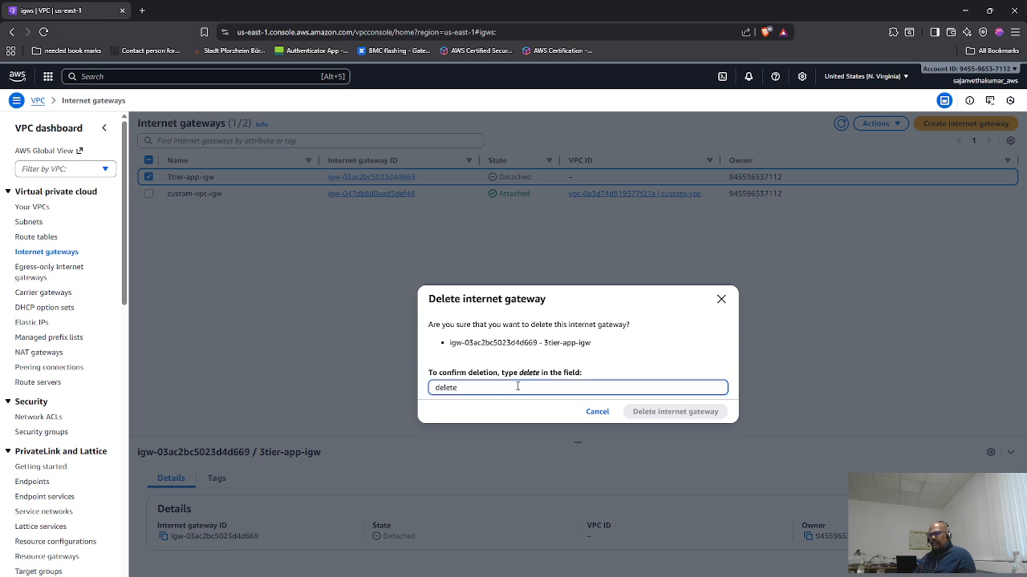
pyautogui.click(661, 413)
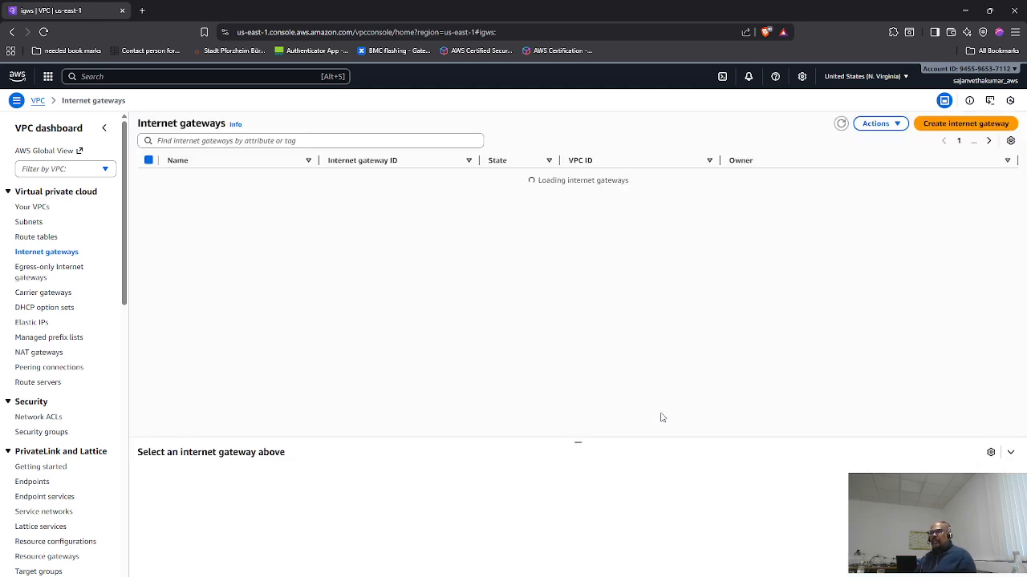
# - Copy 3tier-app-igw from the VS Code notes and create an internet gateway with that name in the AWS console
pyautogui.hotkey('alt', 'Tab')
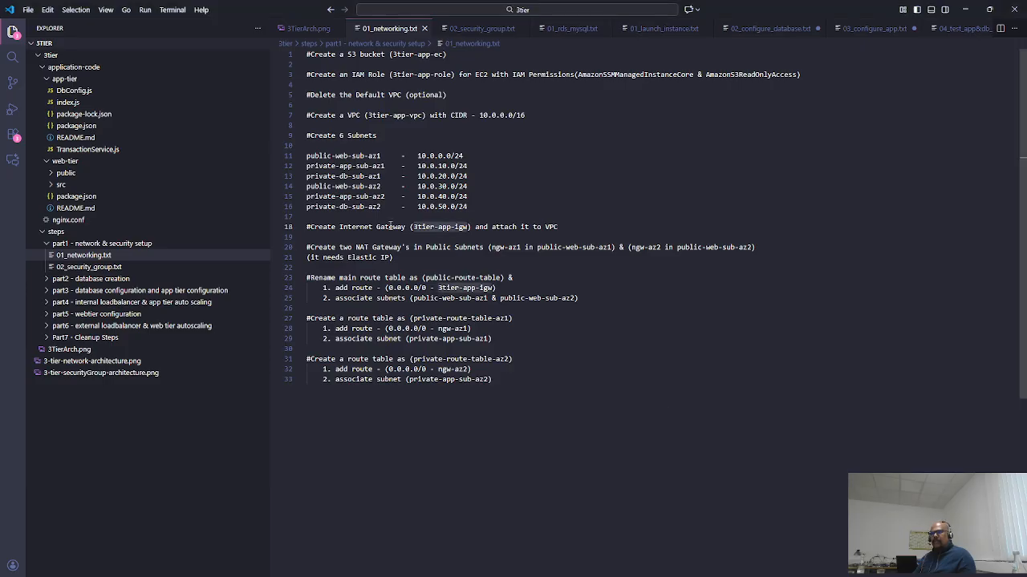
pyautogui.moveTo(469, 227); pyautogui.dragTo(412, 227)
pyautogui.hotkey('ctrl', 'c')
pyautogui.hotkey('alt', 'Tab')
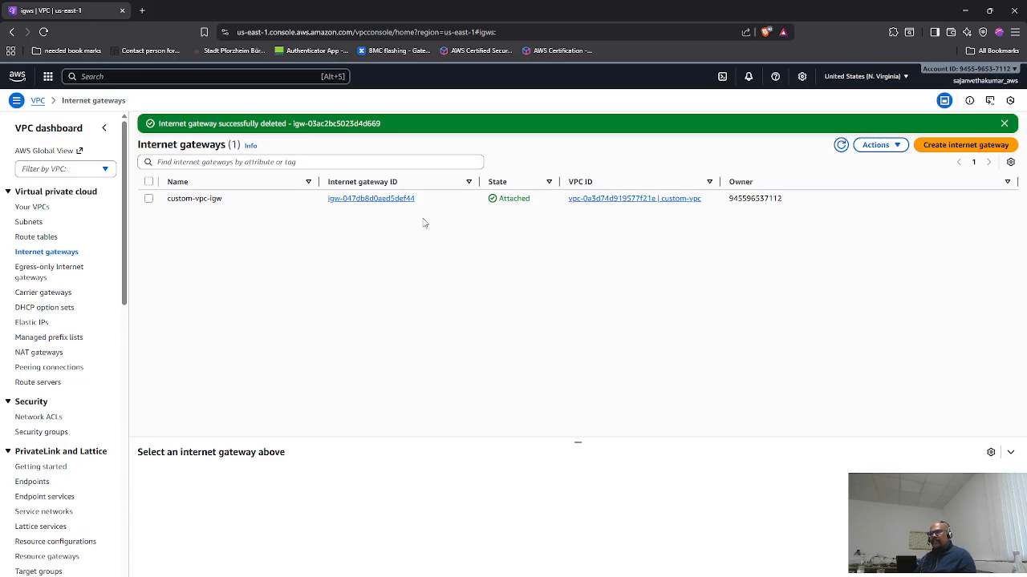
pyautogui.click(966, 145)
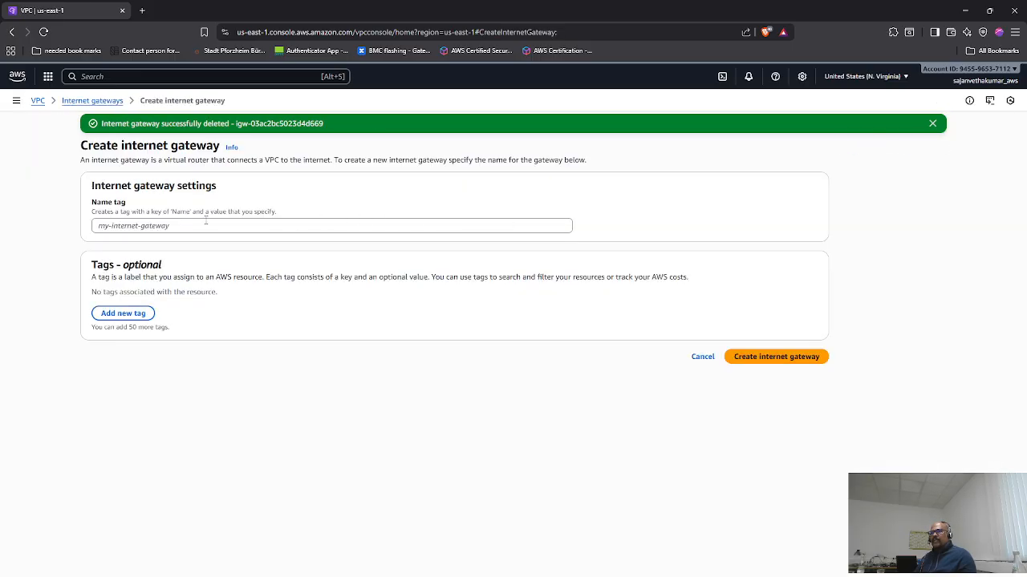
pyautogui.click(205, 222)
pyautogui.hotkey('ctrl', 'v')
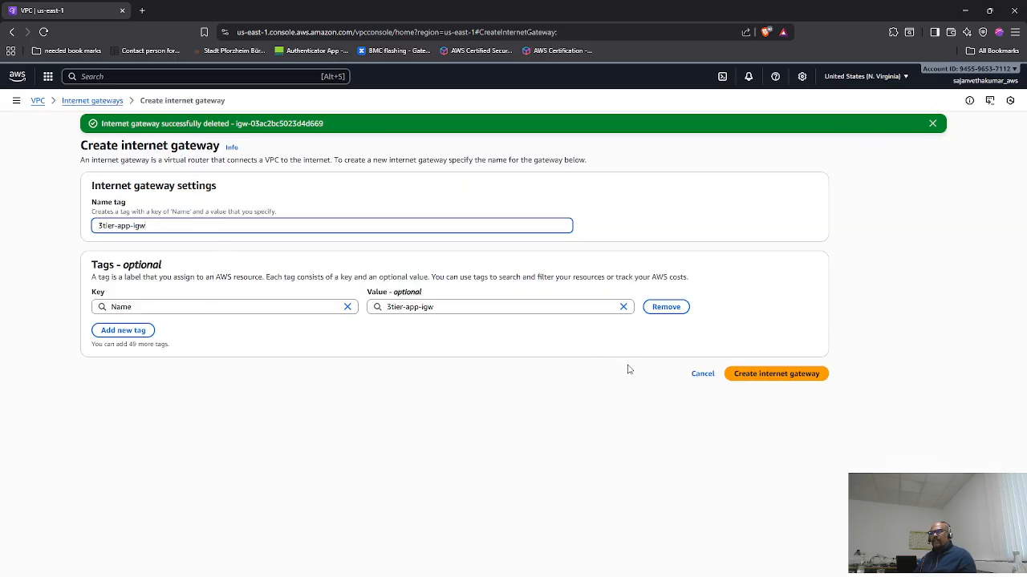
pyautogui.click(770, 373)
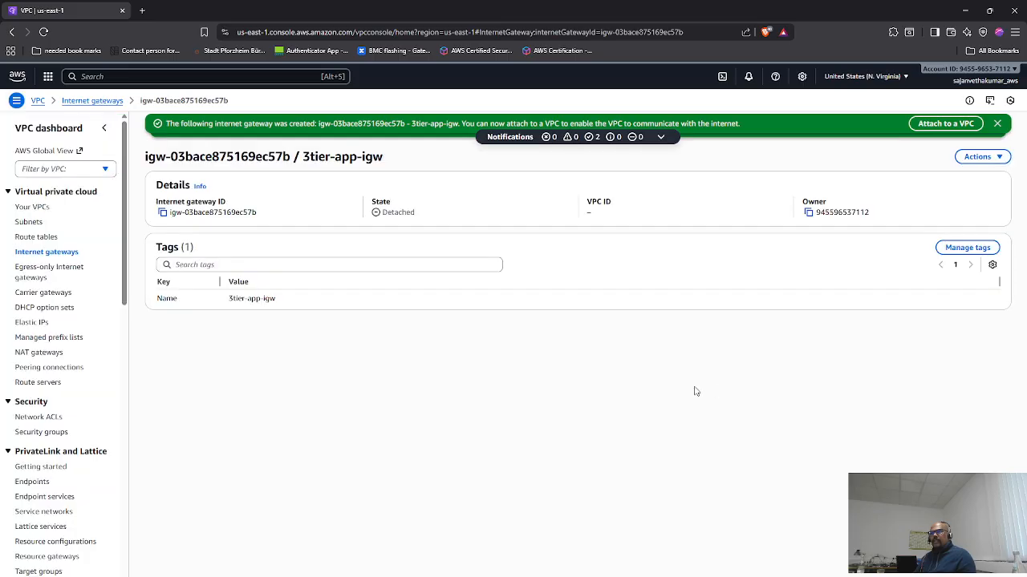
# - Check the VS Code notes and attach the new internet gateway 3tier-app-igw to 3tier-app-vpc in the AWS console
pyautogui.hotkey('alt', 'Tab')
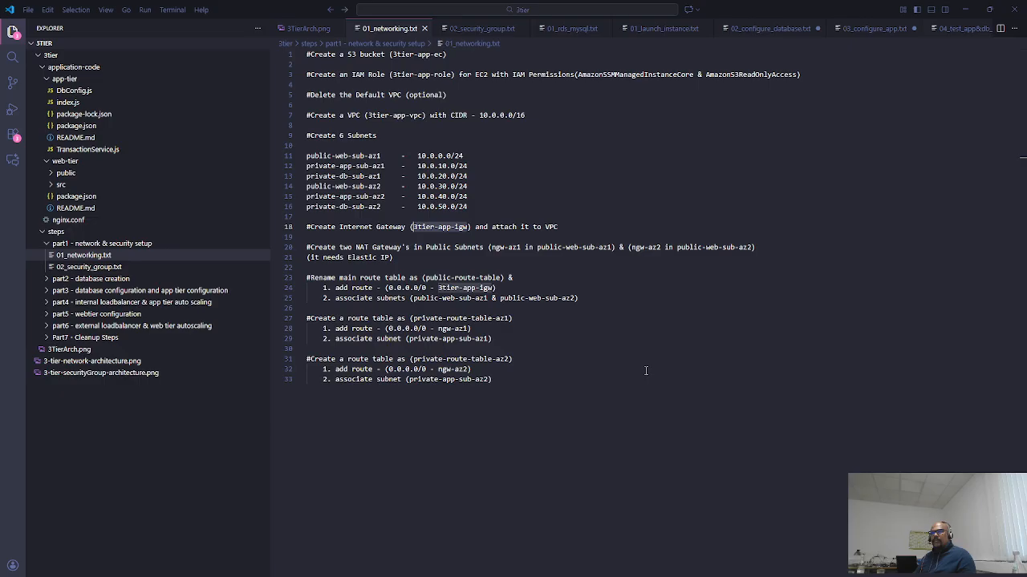
pyautogui.hotkey('alt', 'Tab')
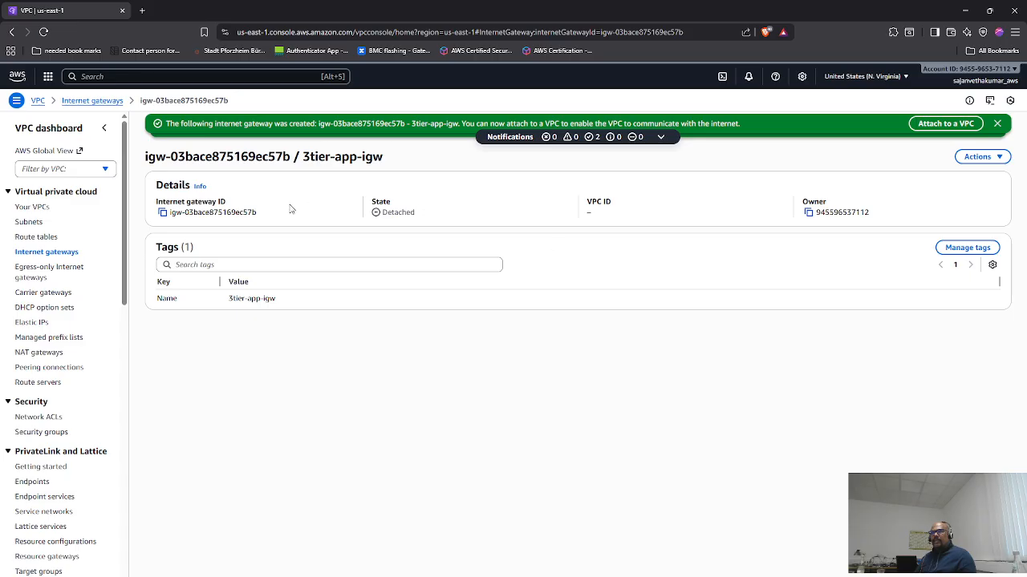
pyautogui.click(951, 124)
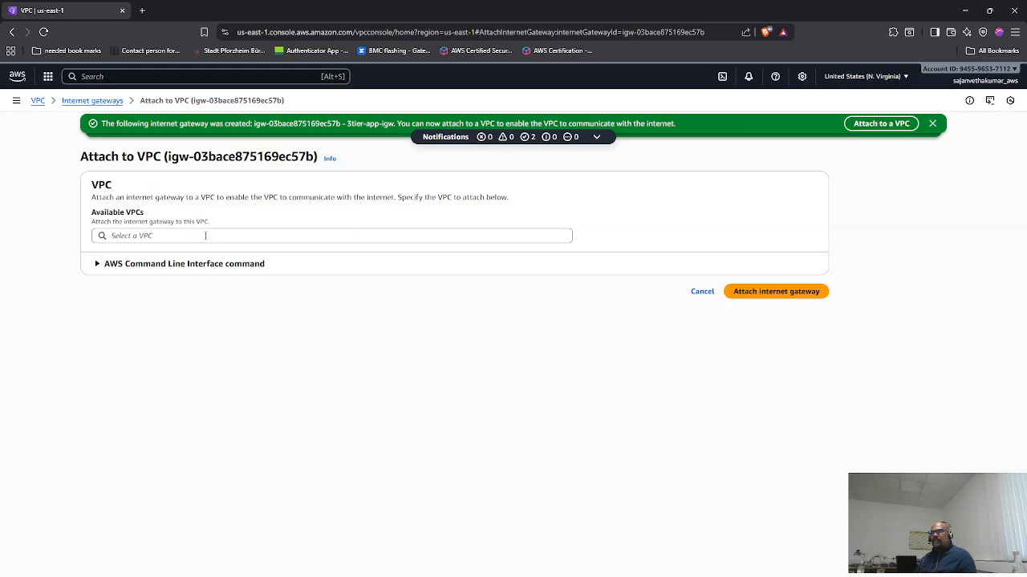
pyautogui.click(205, 235)
pyautogui.click(211, 257)
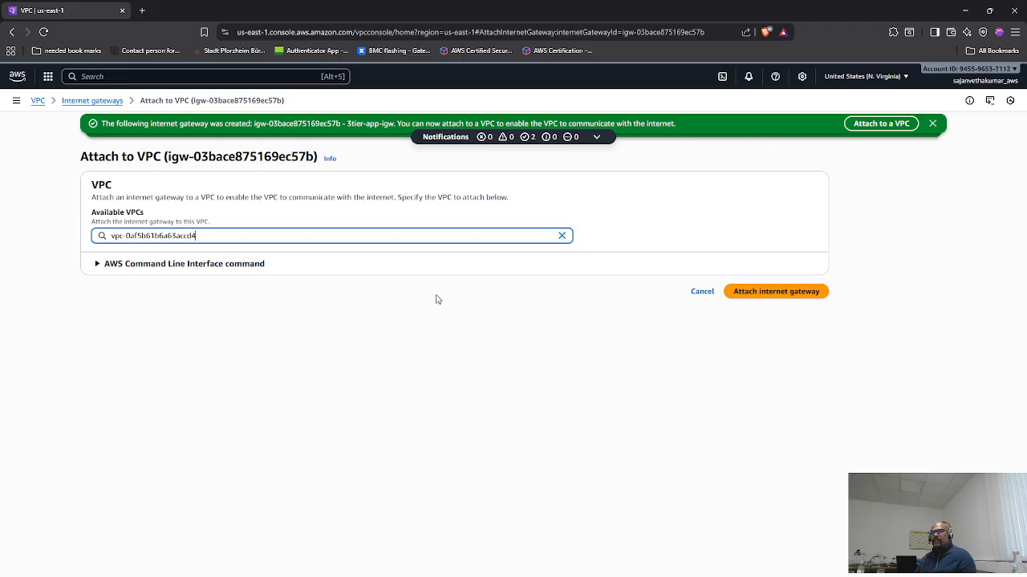
pyautogui.click(776, 291)
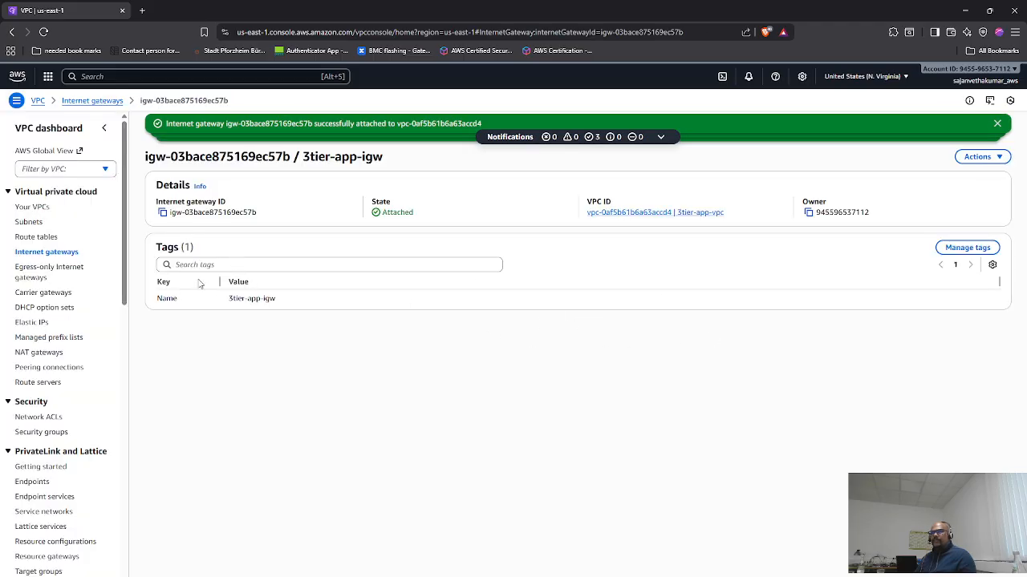
# - Copy ngw-az1 from the VS Code notes and start a new NAT gateway with that name in the AWS console
pyautogui.hotkey('alt', 'Tab')
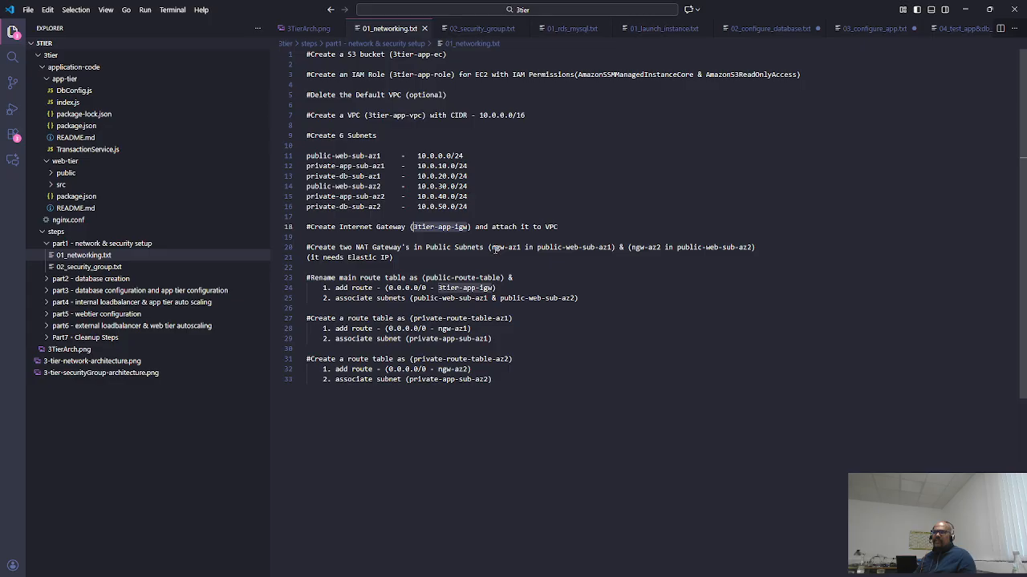
pyautogui.moveTo(491, 247); pyautogui.dragTo(522, 247)
pyautogui.hotkey('ctrl', 'c')
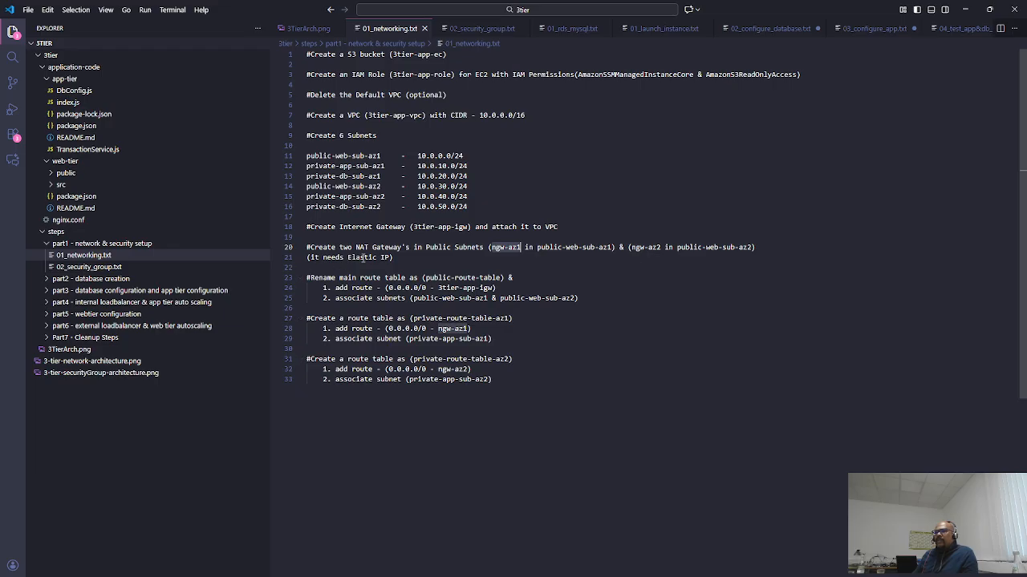
pyautogui.hotkey('alt', 'Tab')
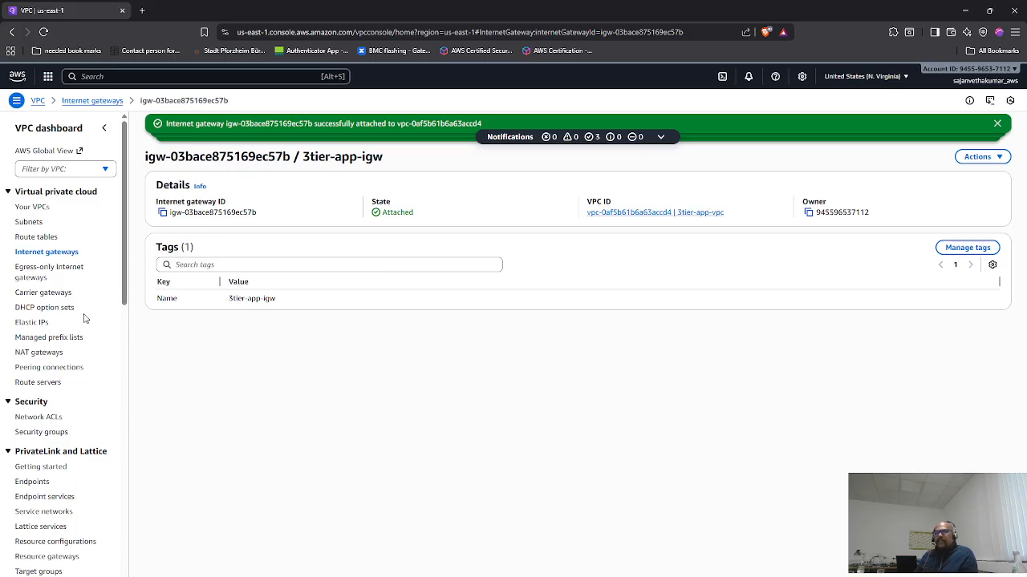
pyautogui.click(42, 353)
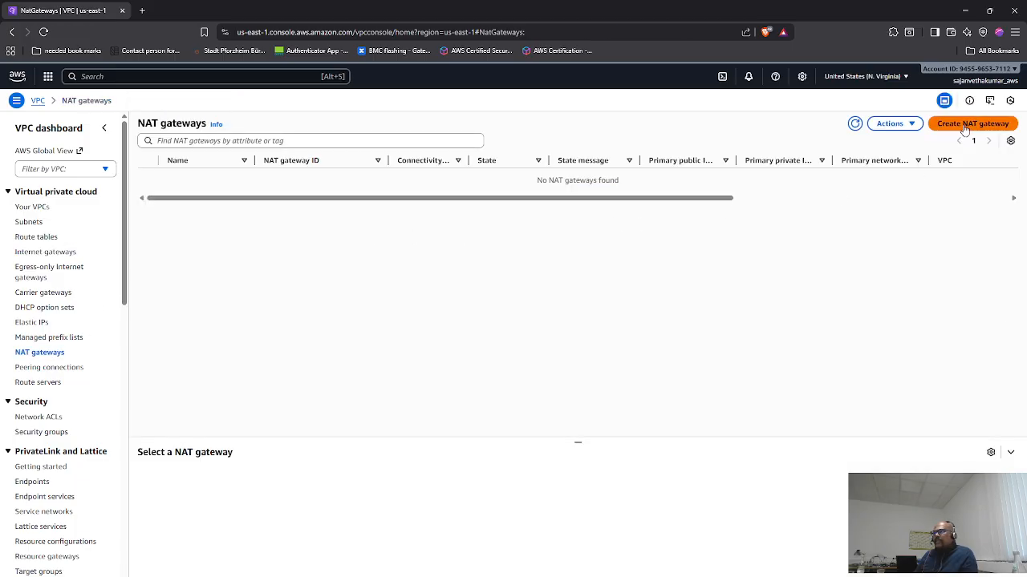
pyautogui.click(966, 128)
pyautogui.click(159, 206)
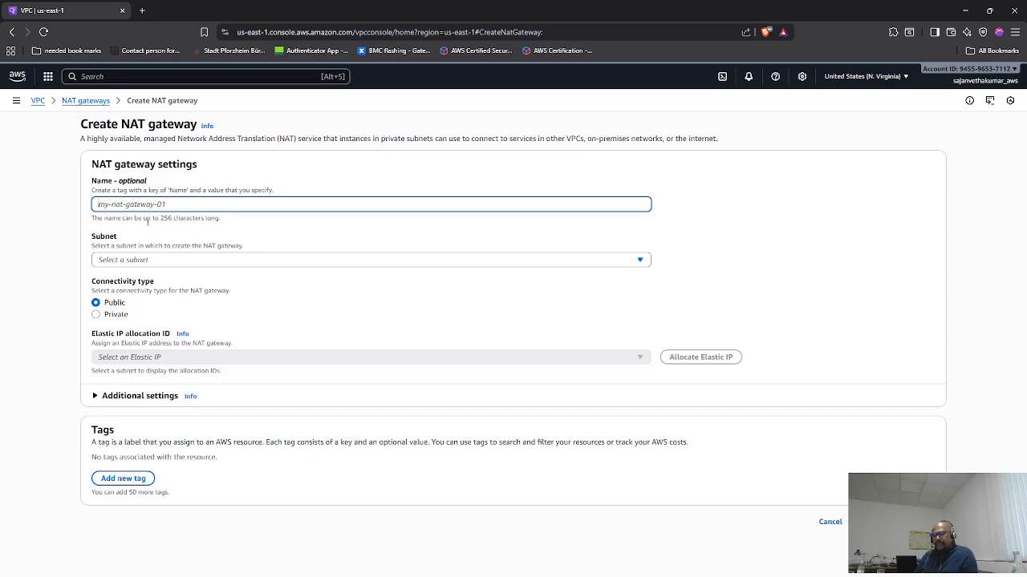
pyautogui.hotkey('ctrl', 'v')
# - Check the network architecture diagram in VS Code and create ngw-az1 in public-web-sub-az1 with a newly allocated Elastic IP in the AWS console
pyautogui.click(124, 260)
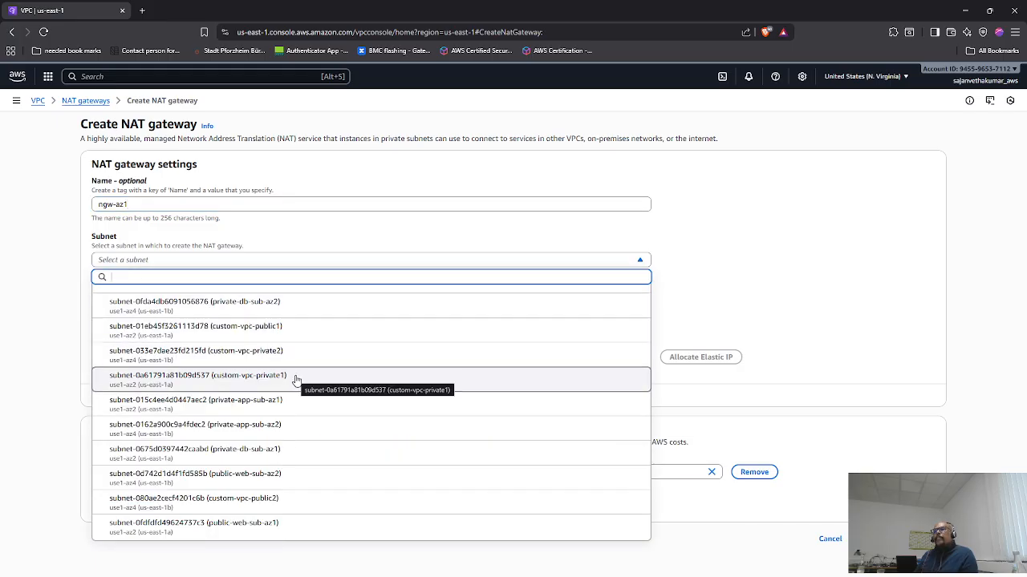
pyautogui.hotkey('alt', 'Tab')
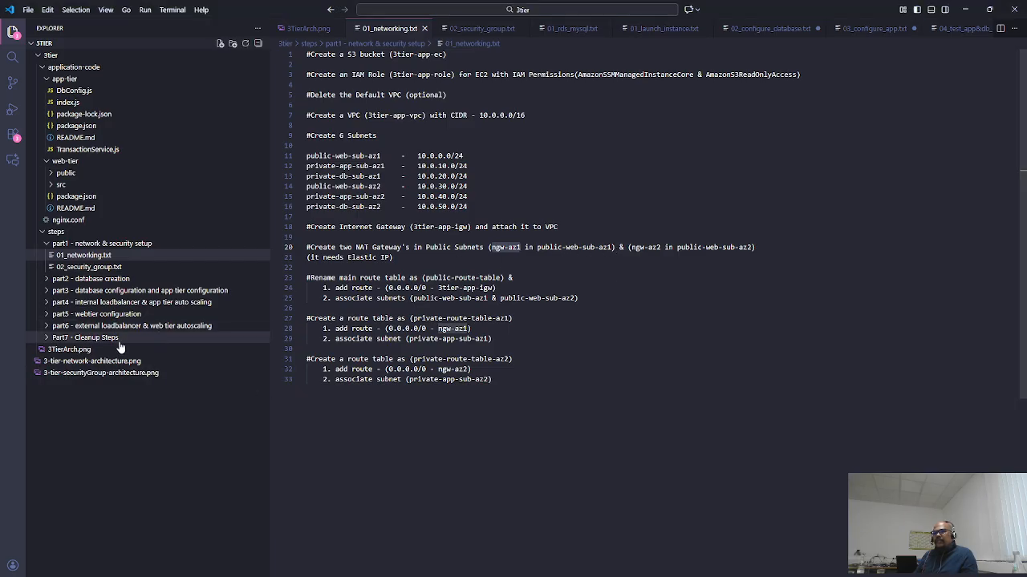
pyautogui.click(69, 350)
pyautogui.click(65, 362)
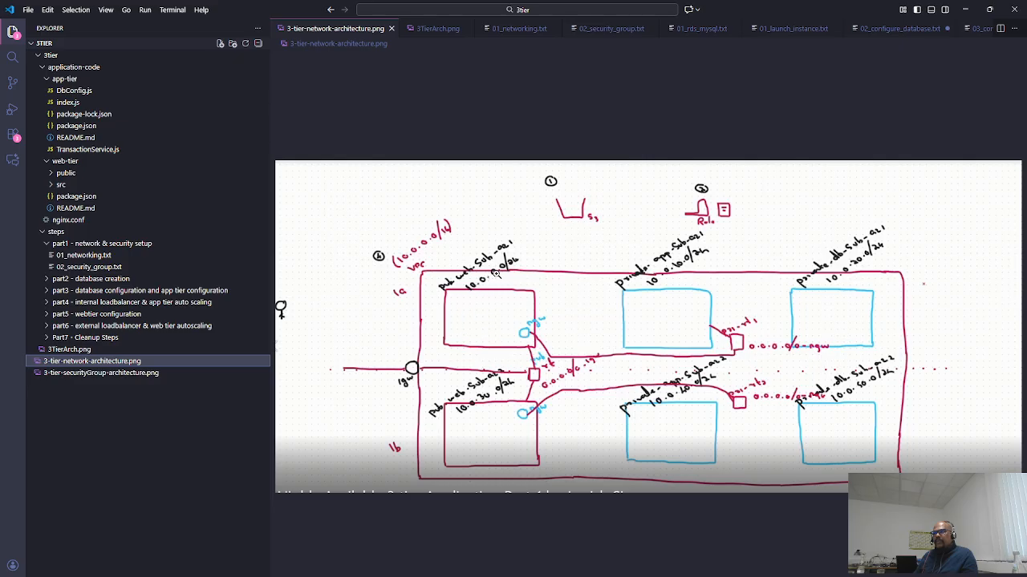
pyautogui.hotkey('alt', 'Tab')
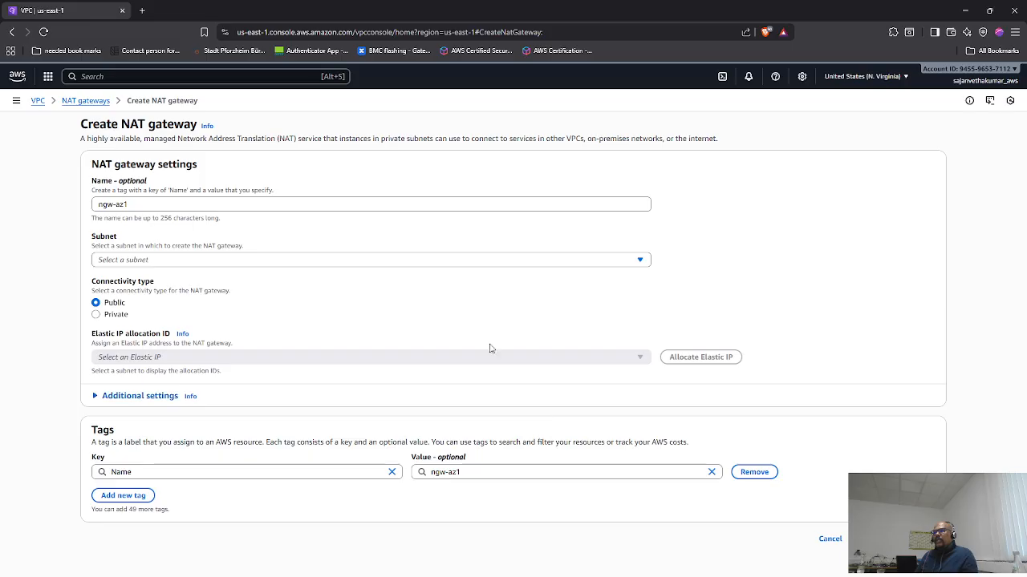
pyautogui.click(145, 263)
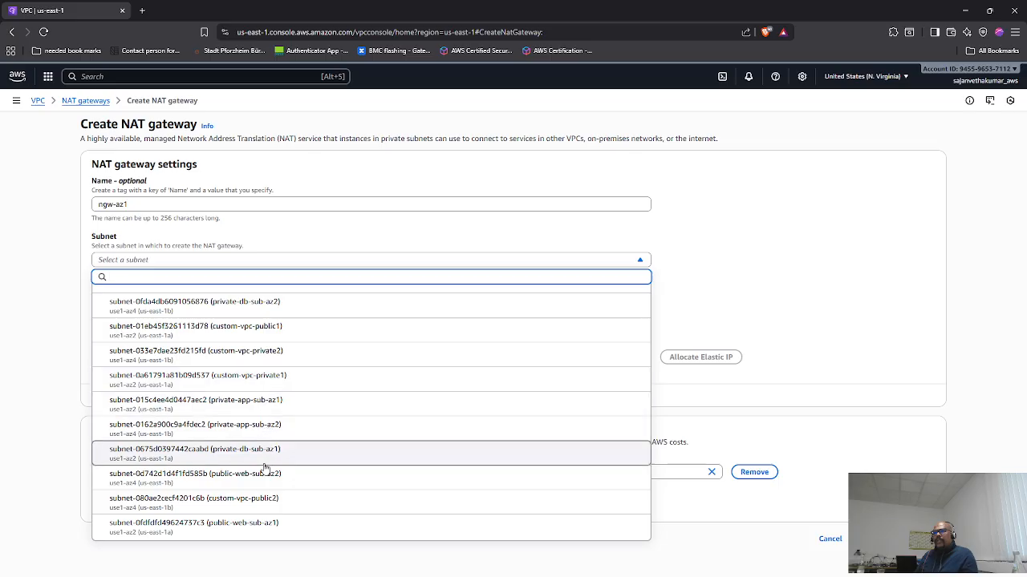
pyautogui.click(293, 526)
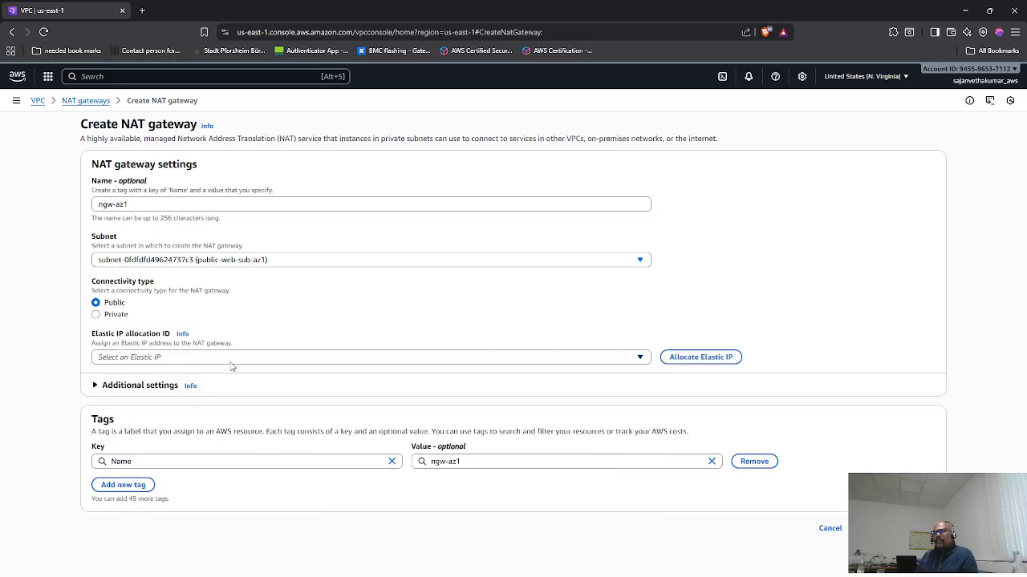
pyautogui.click(689, 358)
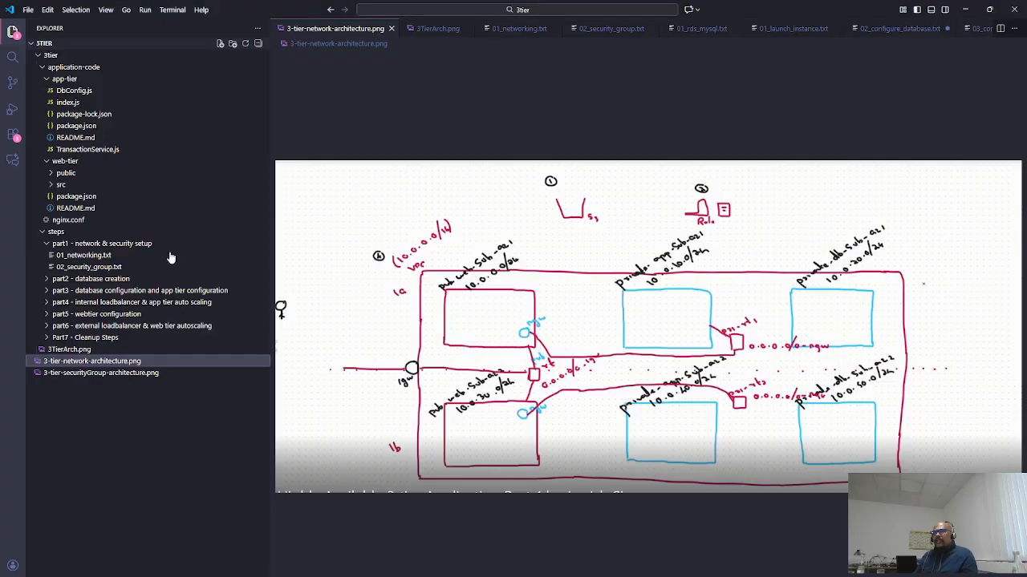
# - Copy ngw-az2 from the networking notes in VS Code and start a new NAT gateway with that name in the AWS console
pyautogui.click(98, 257)
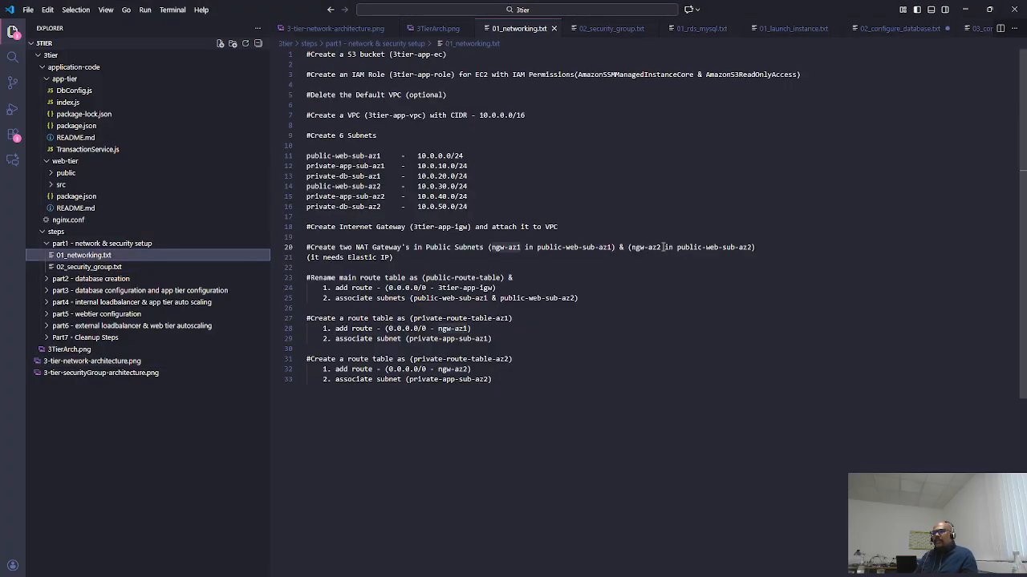
pyautogui.moveTo(662, 247); pyautogui.dragTo(633, 248)
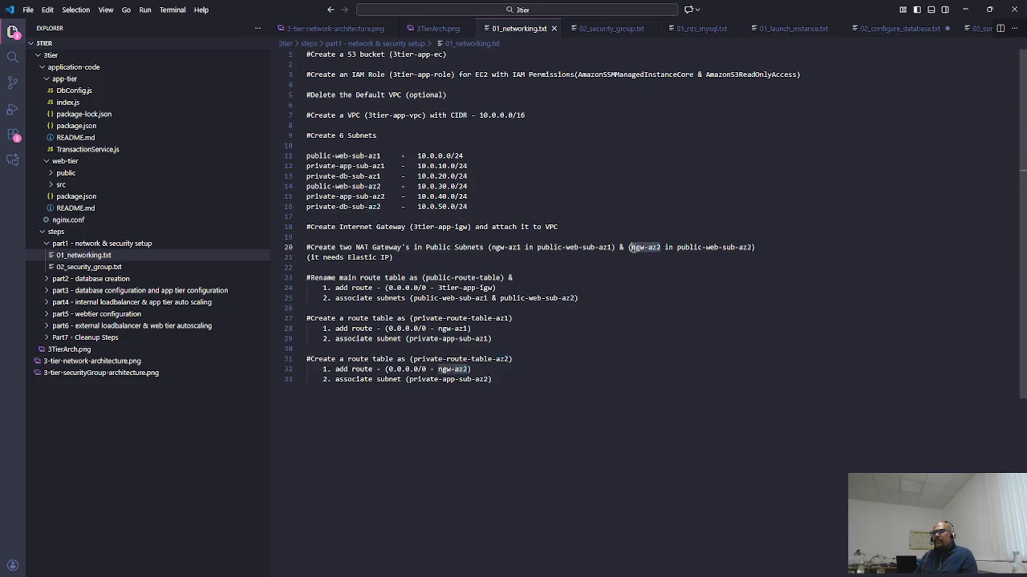
pyautogui.hotkey('alt', 'Tab')
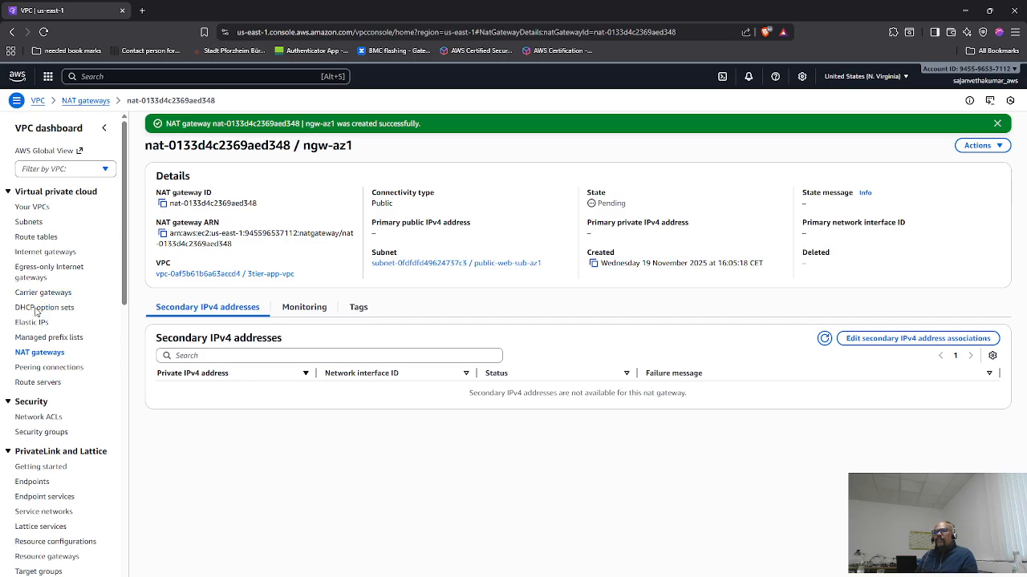
pyautogui.click(31, 353)
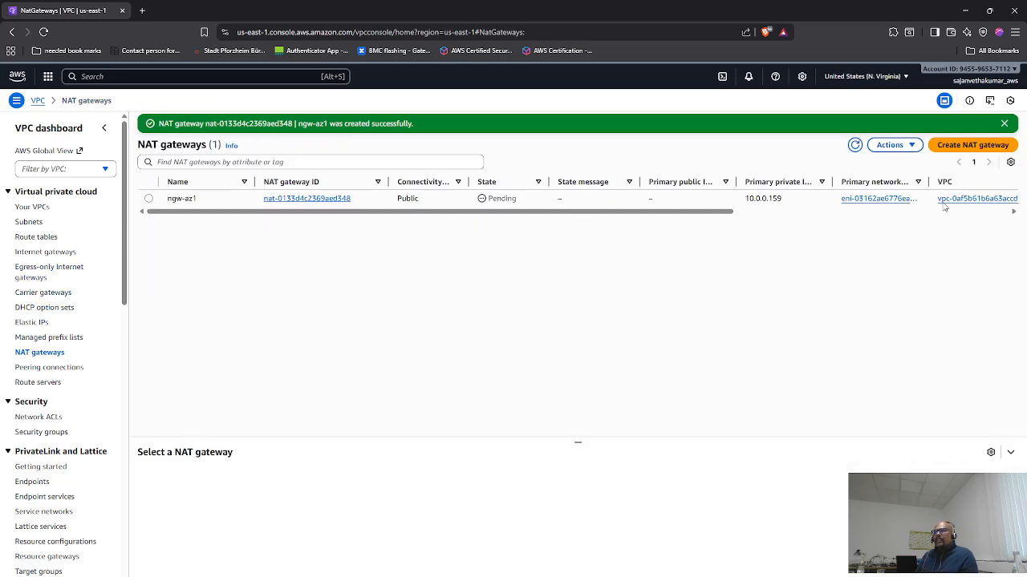
pyautogui.click(972, 144)
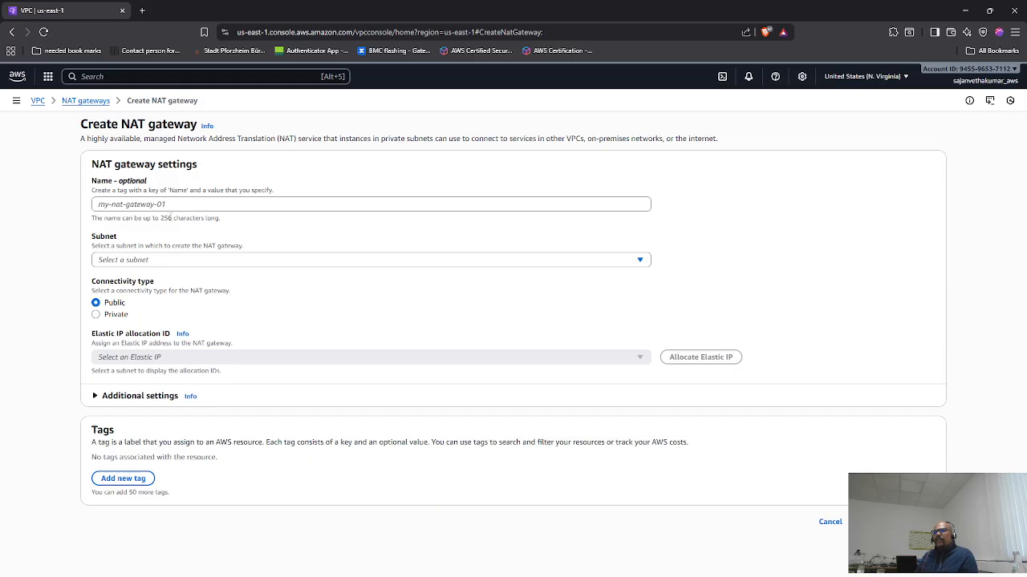
pyautogui.click(160, 205)
pyautogui.write('ngw-az2')
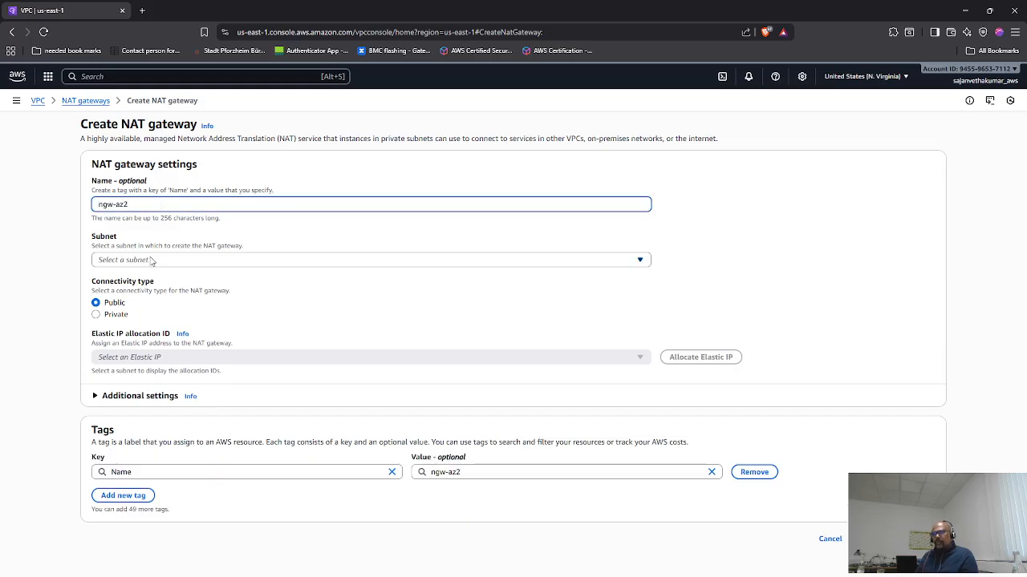
# - Place NAT gateway ngw-az2 in subnet public-web-sub-az2, allocate an Elastic IP for it and create the gateway
pyautogui.click(151, 259)
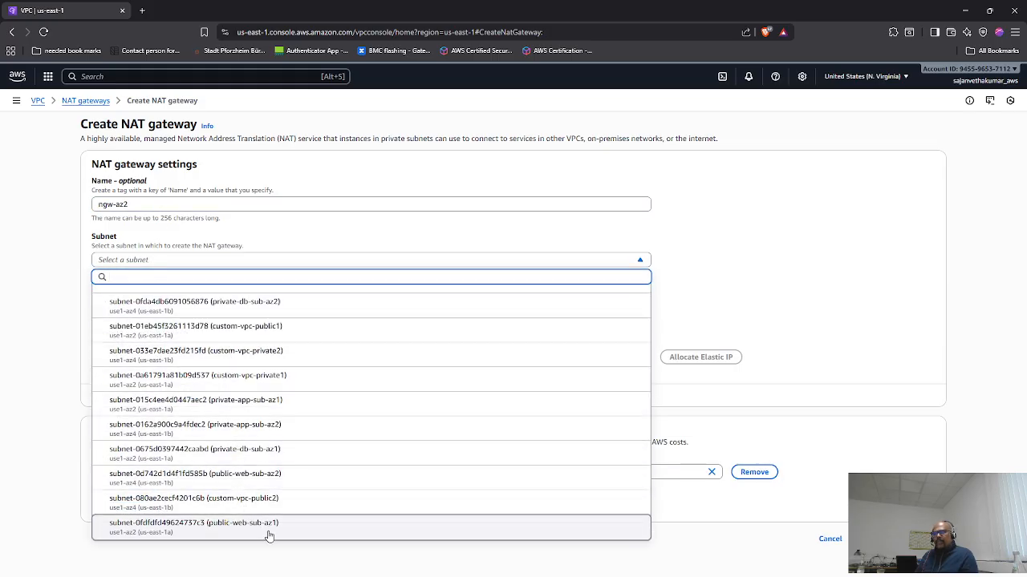
pyautogui.click(294, 482)
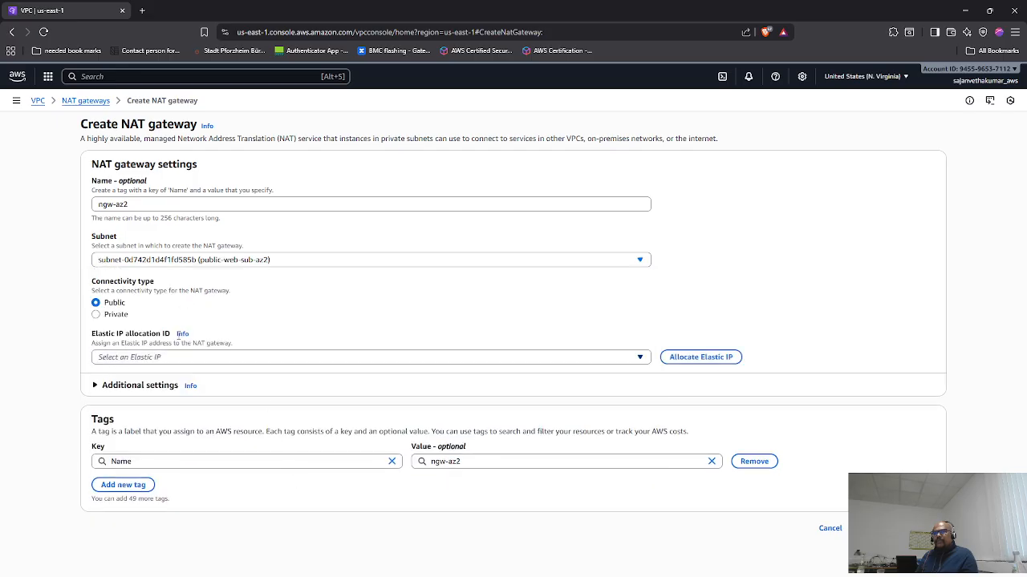
pyautogui.click(700, 357)
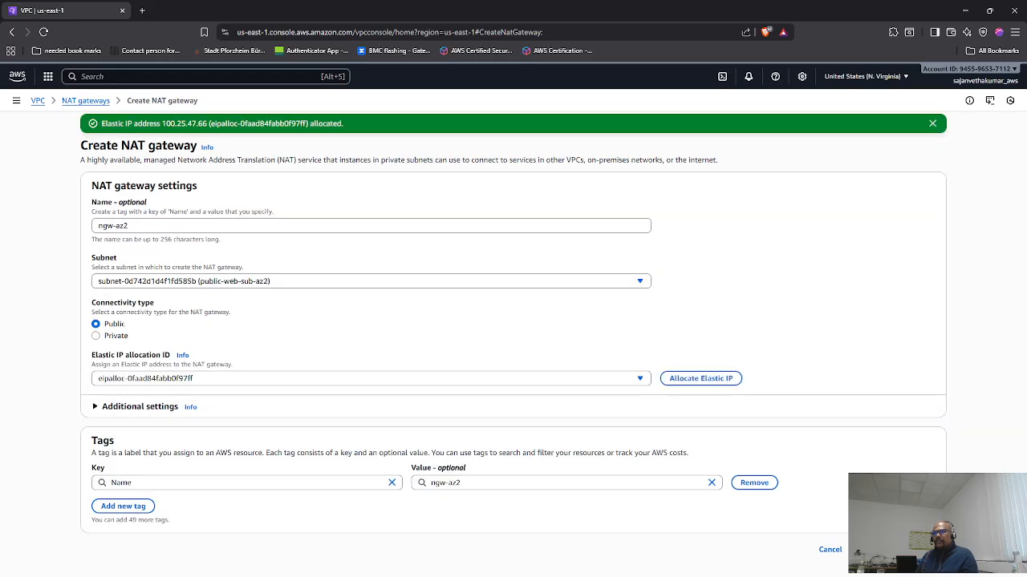
pyautogui.click(899, 549)
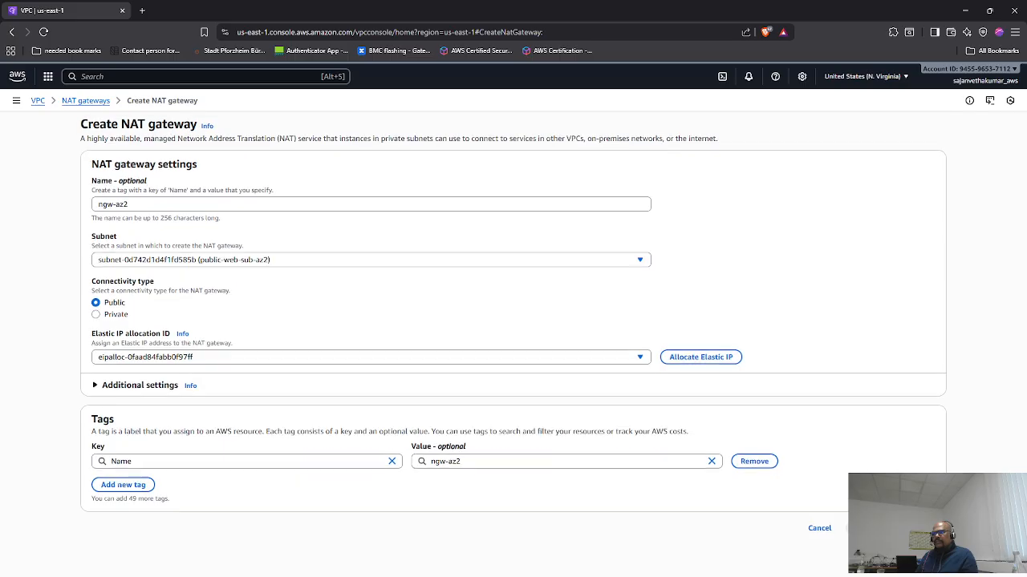
# - Copy public-route-table from the VS Code notes and rename the unnamed main route table of 3tier-app-vpc to it in the AWS console
pyautogui.hotkey('alt', 'Tab')
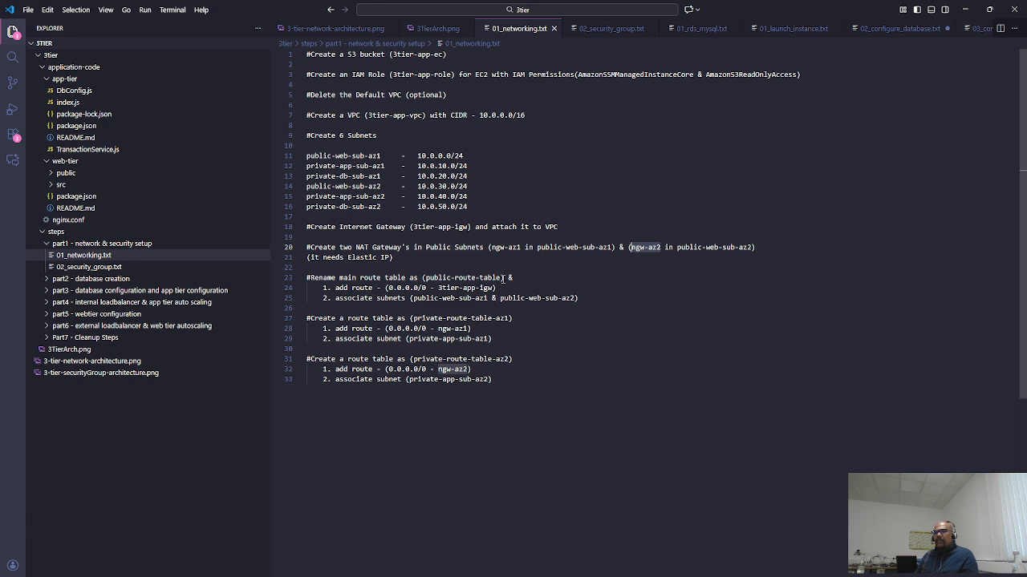
pyautogui.moveTo(500, 278); pyautogui.dragTo(427, 278)
pyautogui.hotkey('ctrl', 'c')
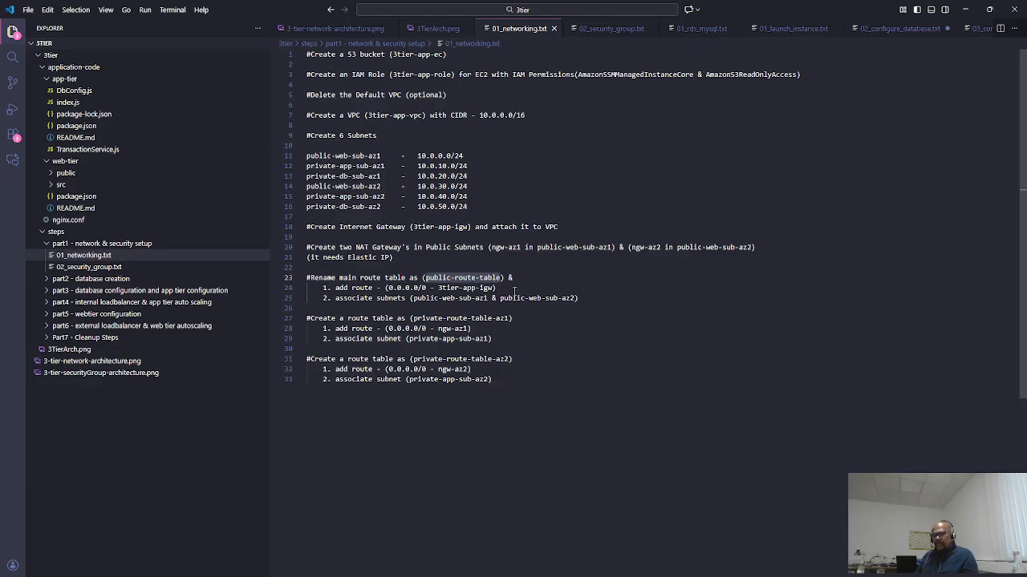
pyautogui.hotkey('alt', 'Tab')
pyautogui.click(42, 237)
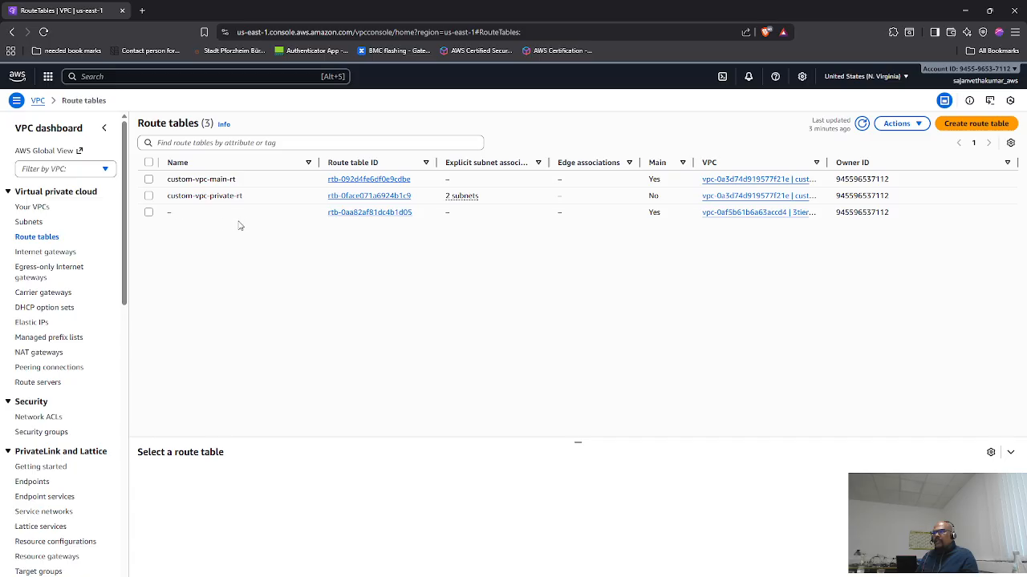
pyautogui.click(191, 215)
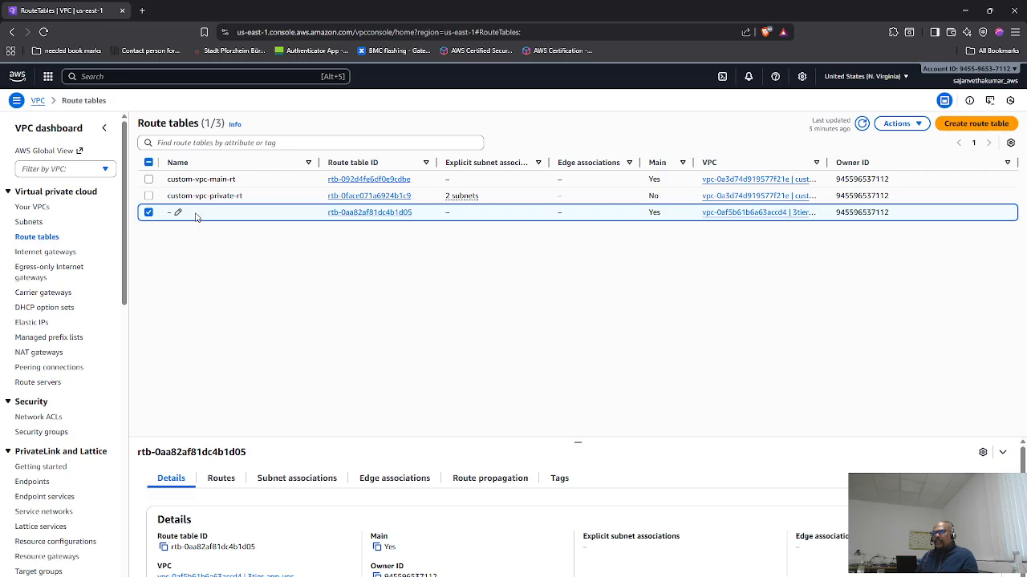
pyautogui.click(178, 213)
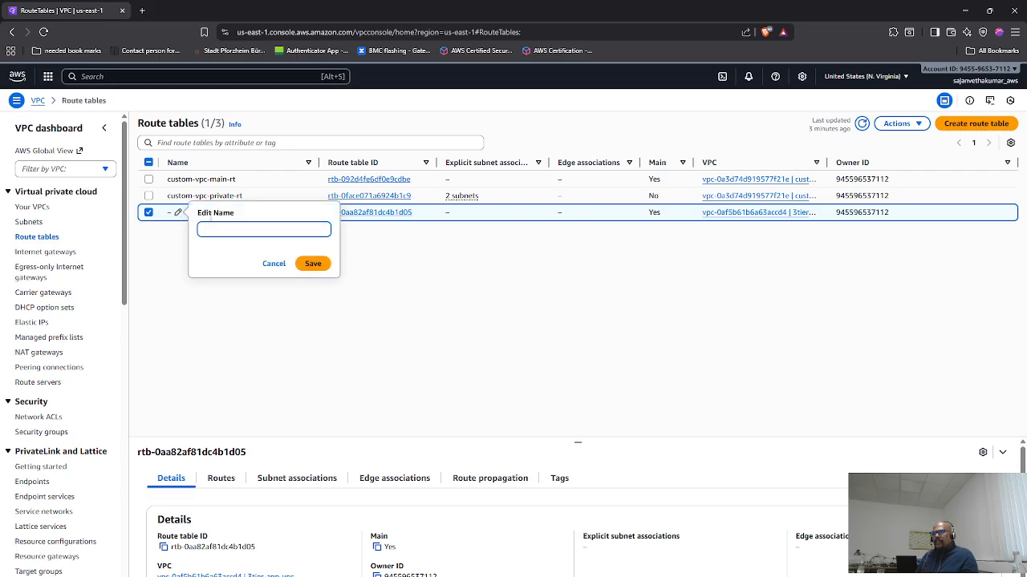
pyautogui.hotkey('ctrl', 'v')
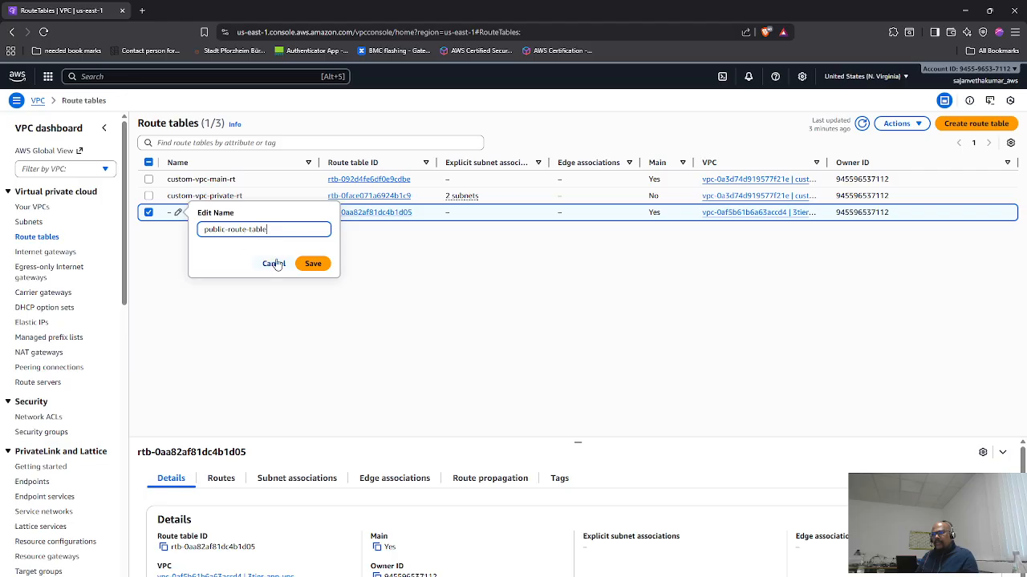
pyautogui.click(315, 265)
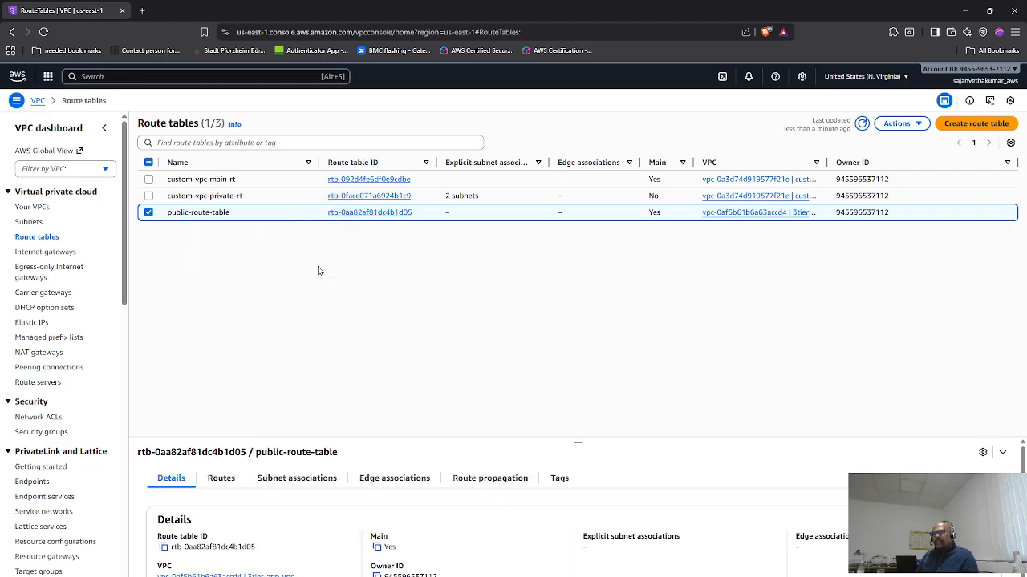
# - Review 3TierArch.png, the network architecture diagram and the route table instructions in 01_networking.txt in VS Code
pyautogui.hotkey('alt', 'Tab')
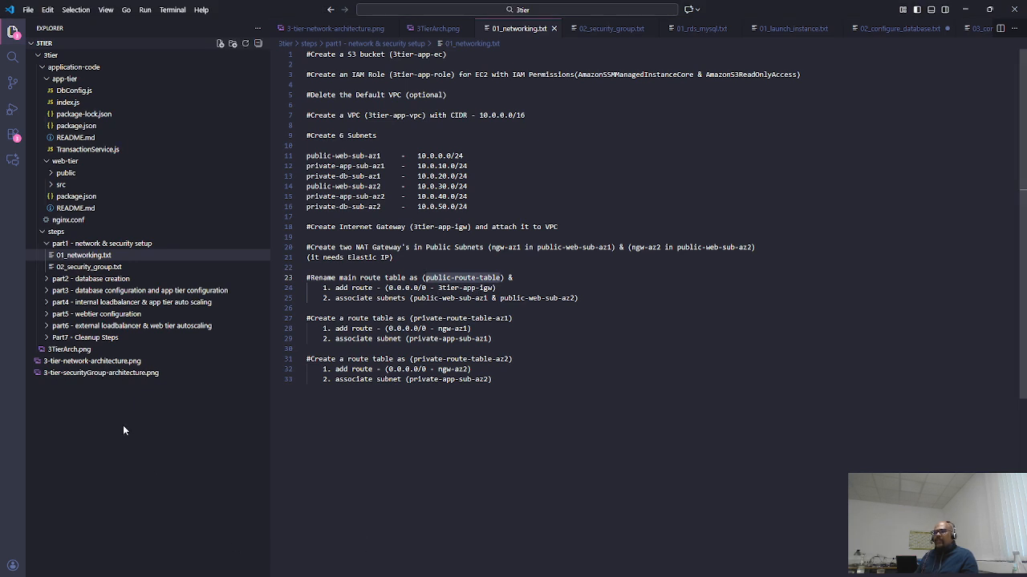
pyautogui.click(96, 351)
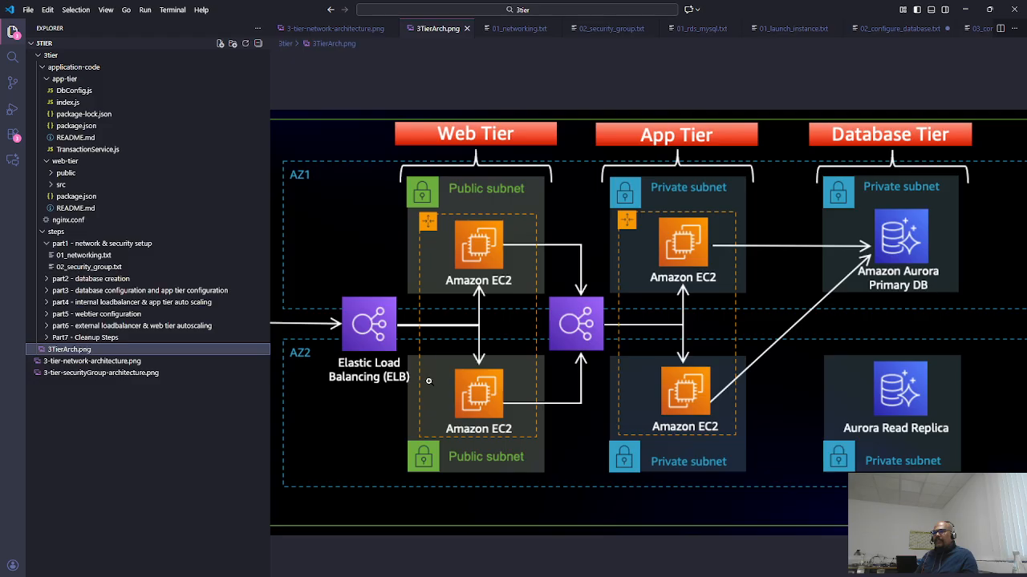
pyautogui.click(107, 363)
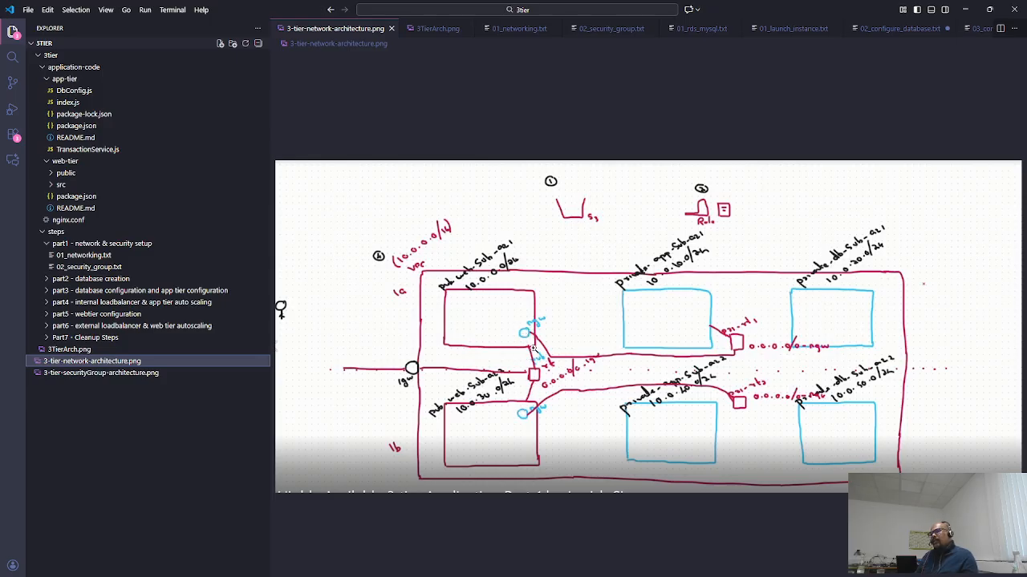
pyautogui.hotkey('alt', 'Tab')
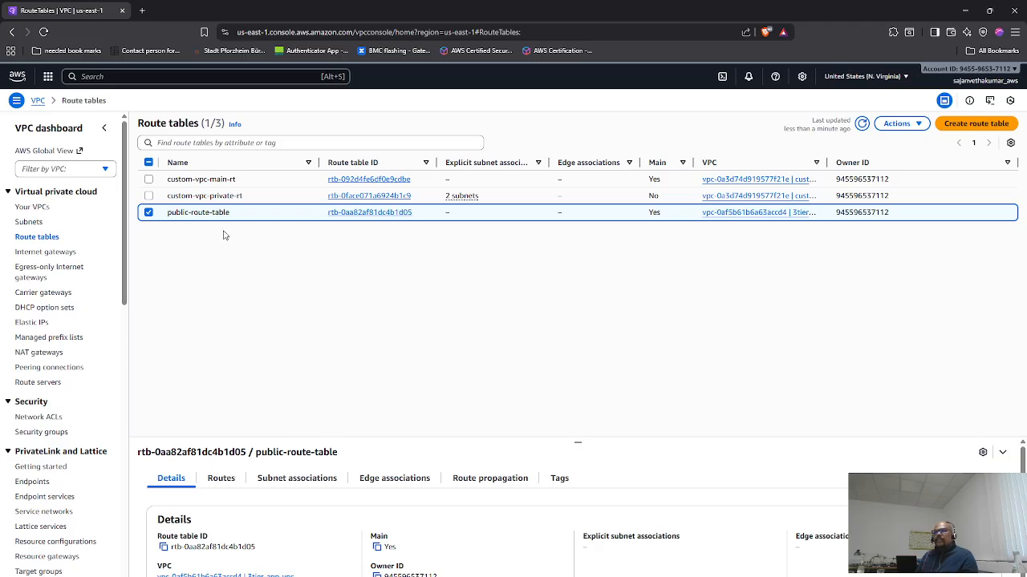
pyautogui.hotkey('alt', 'Tab')
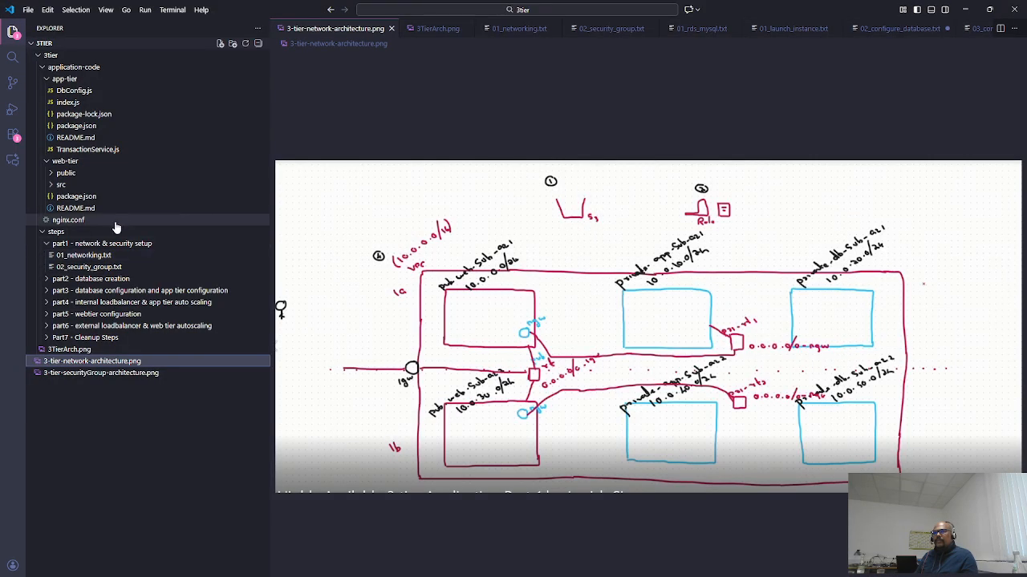
pyautogui.click(98, 256)
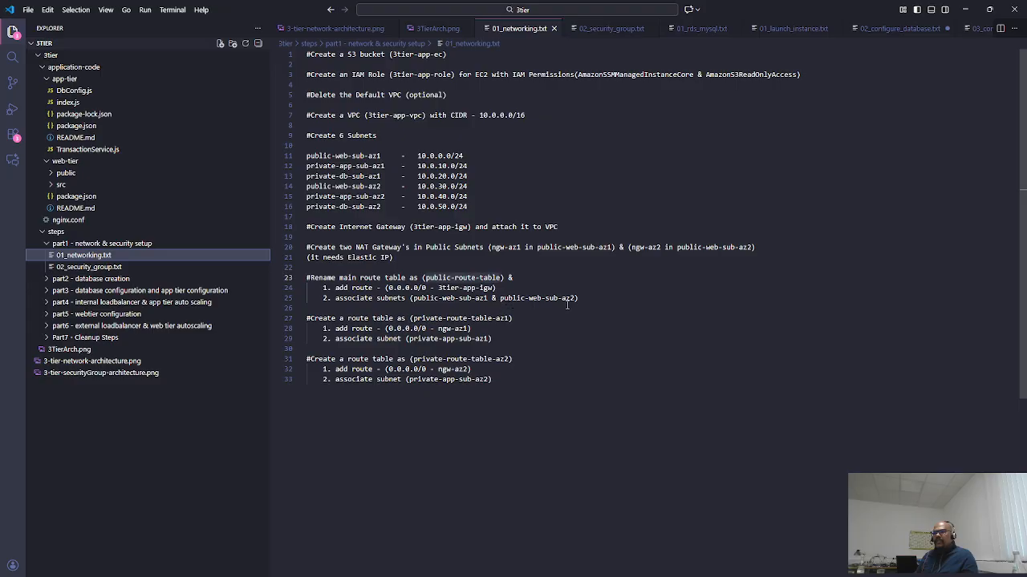
# - In the AWS console, add a 0.0.0.0/0 route to public-route-table targeting internet gateway igw-03bace875169ec57b and save it
pyautogui.hotkey('alt', 'Tab')
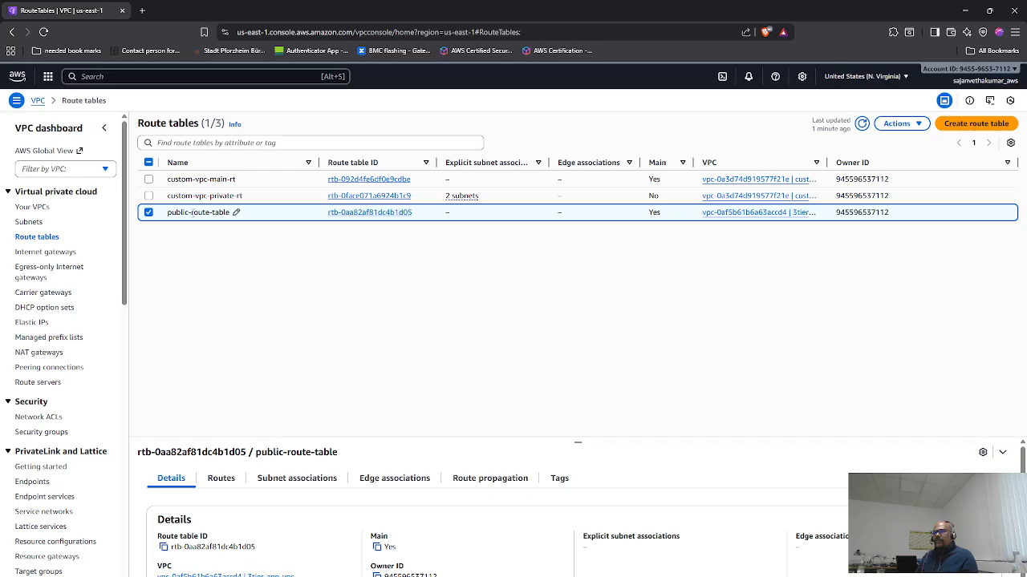
pyautogui.click(361, 213)
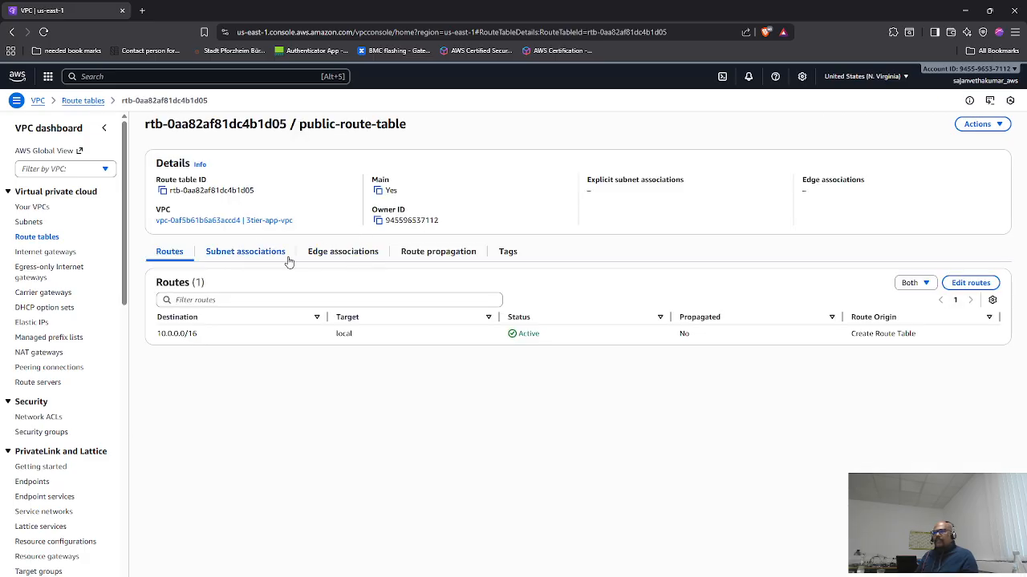
pyautogui.click(972, 284)
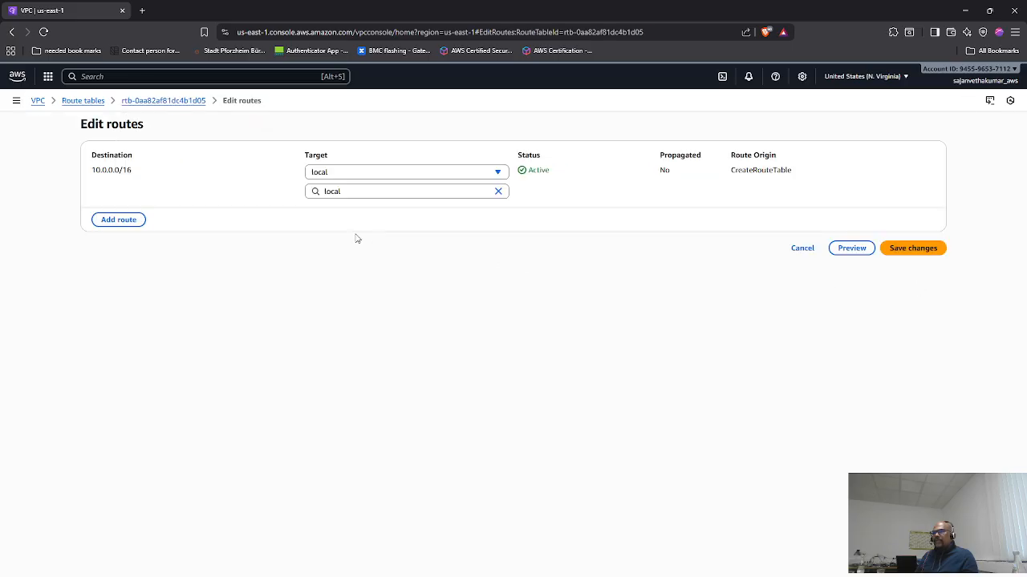
pyautogui.click(141, 224)
pyautogui.click(153, 212)
pyautogui.click(160, 231)
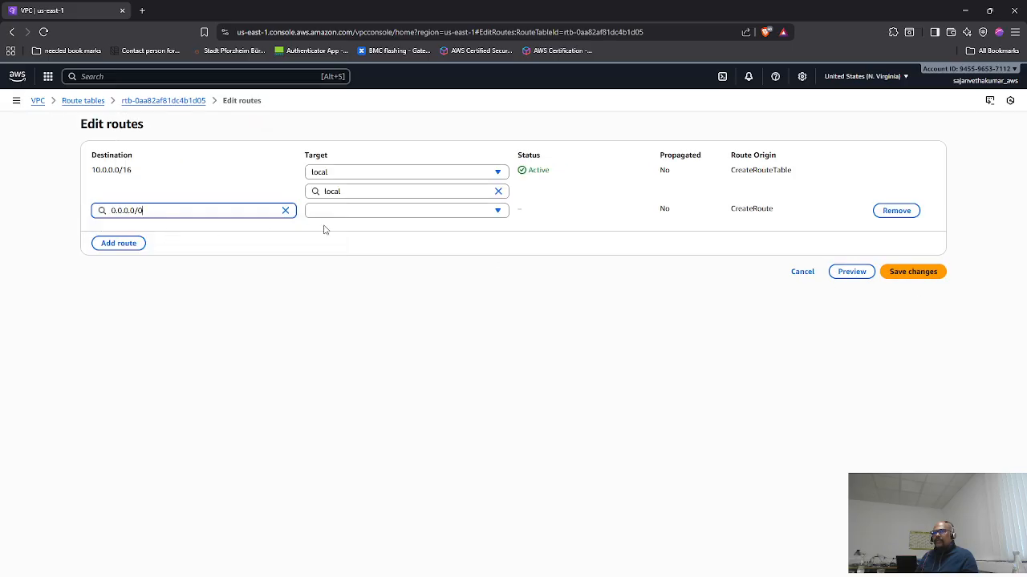
pyautogui.click(361, 214)
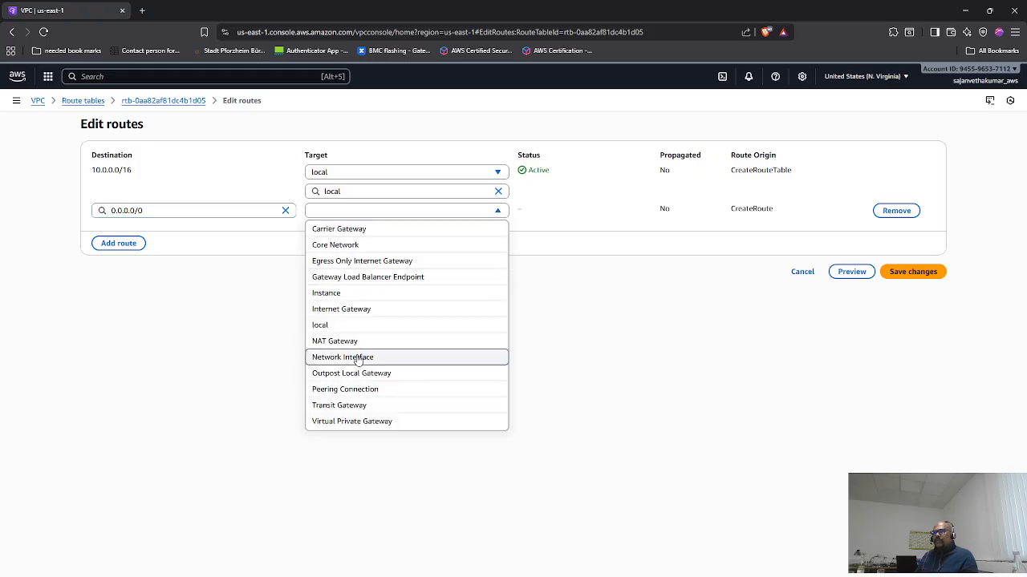
pyautogui.click(371, 310)
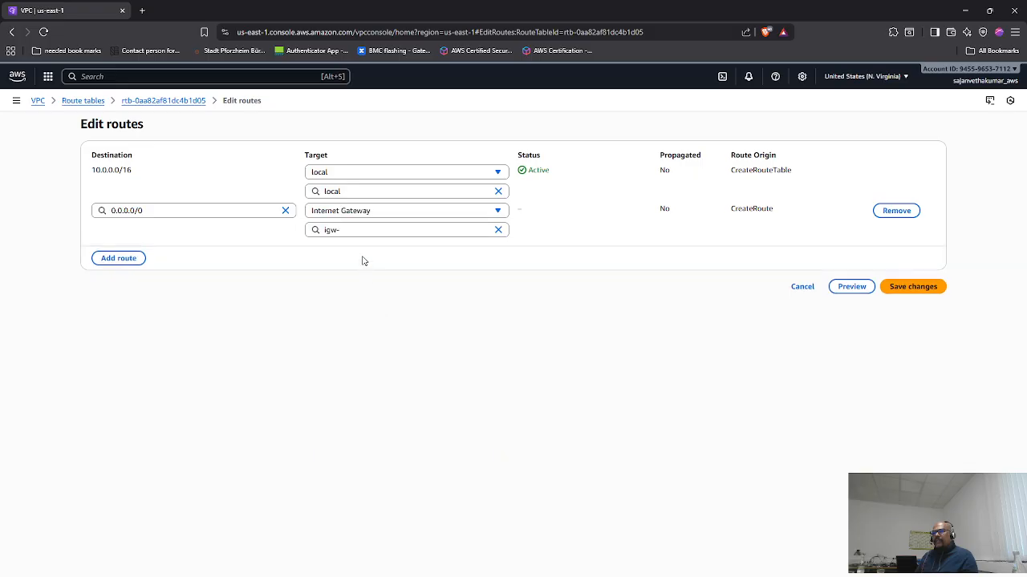
pyautogui.click(427, 231)
pyautogui.click(415, 265)
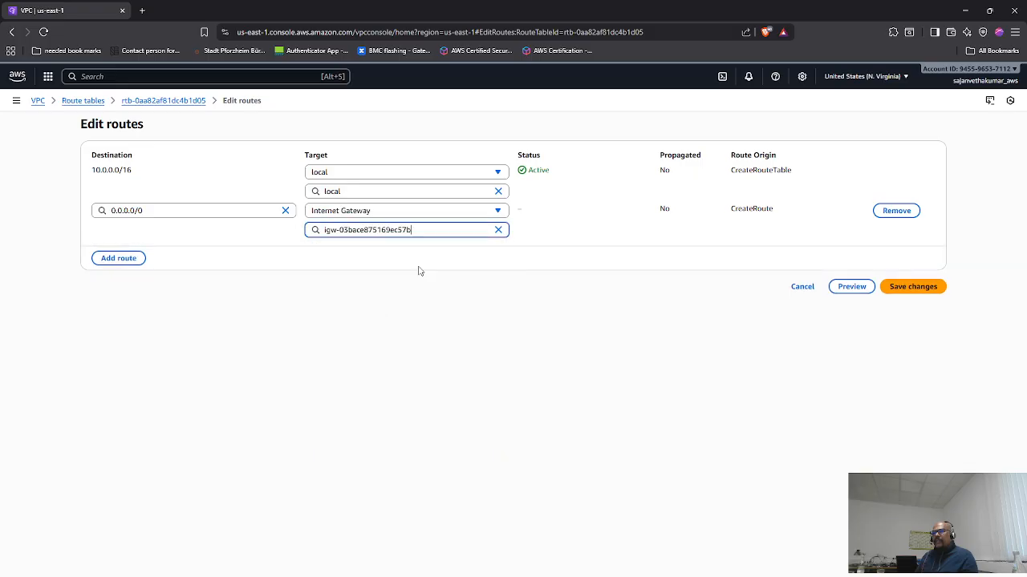
pyautogui.click(920, 287)
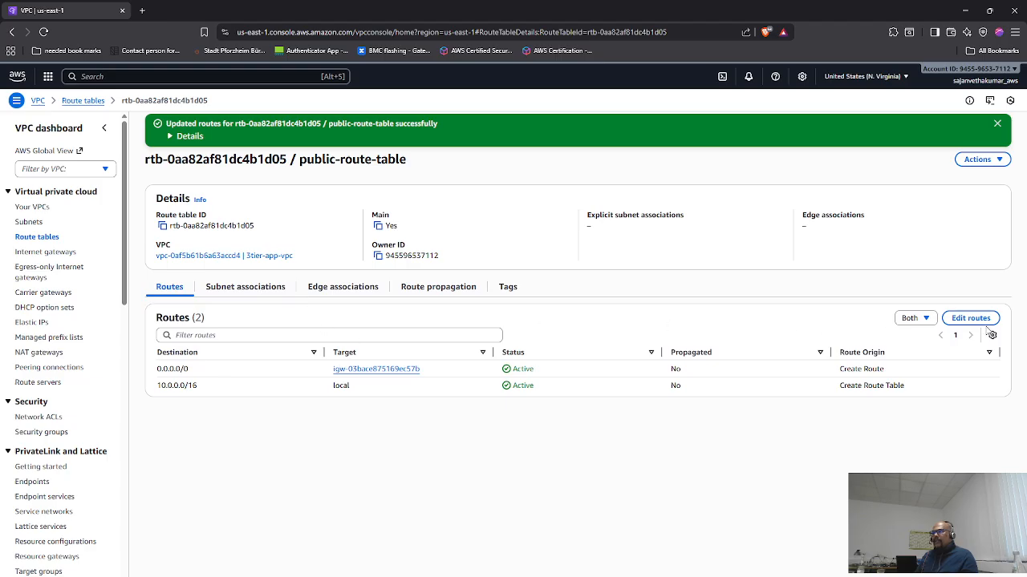
# - Associate subnets public-web-sub-az2 and public-web-sub-az1 explicitly with public-route-table and save the associations
pyautogui.click(249, 290)
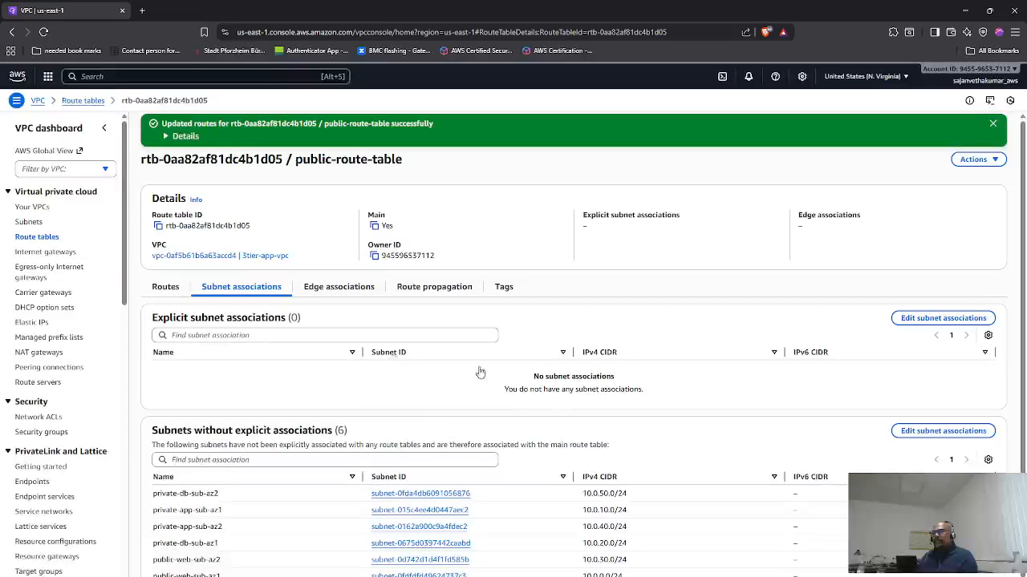
pyautogui.click(943, 321)
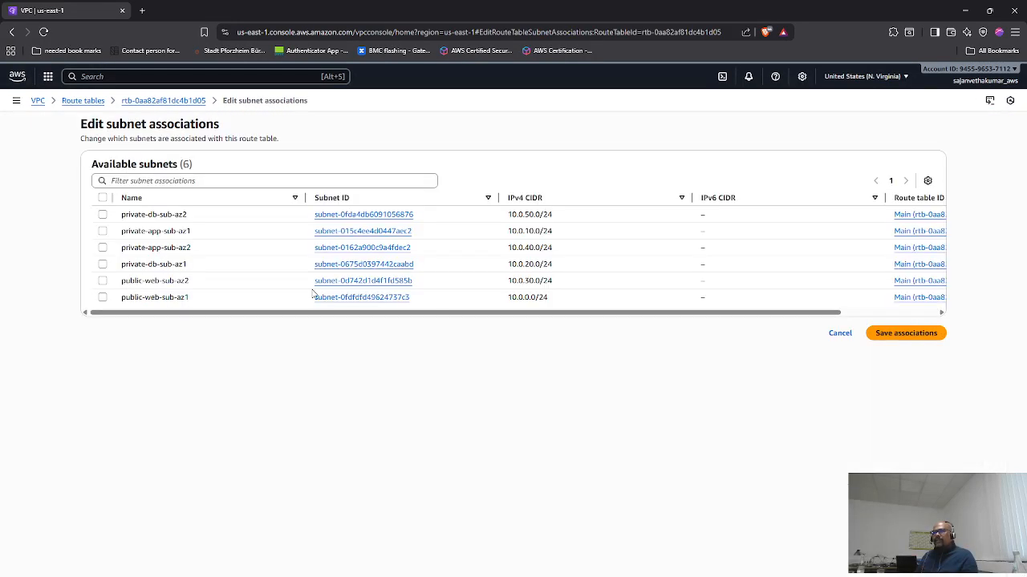
pyautogui.click(102, 282)
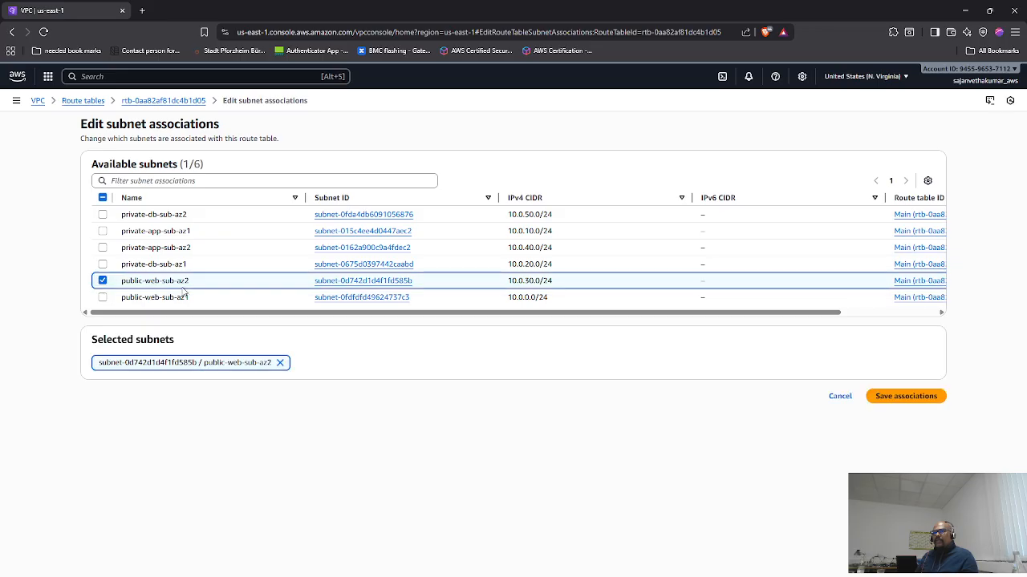
pyautogui.click(103, 297)
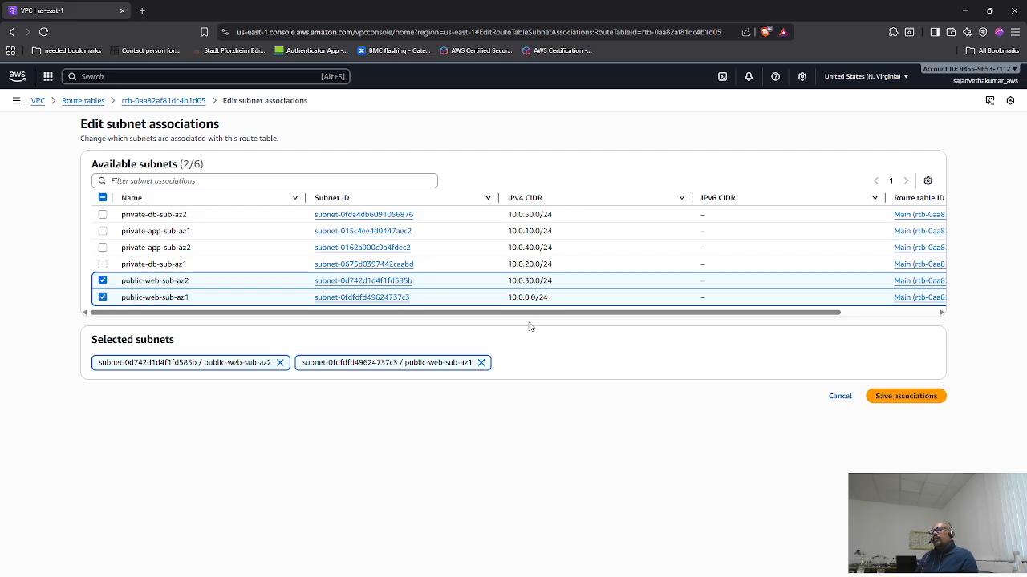
pyautogui.click(901, 398)
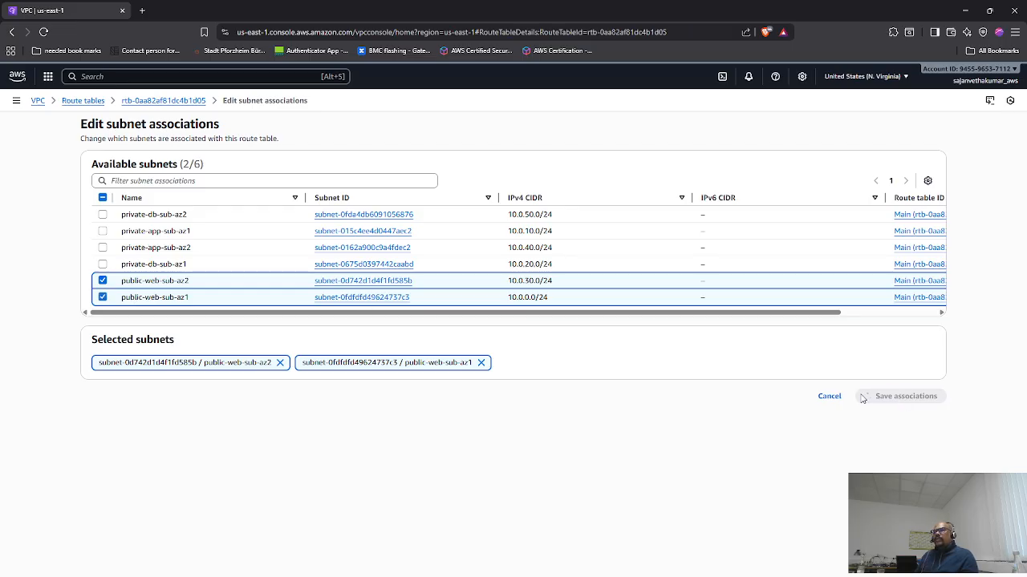
# - Review the route table instructions in 01_networking.txt and the diagram 3-tier-network-architecture.png in VS Code
pyautogui.hotkey('alt', 'Tab')
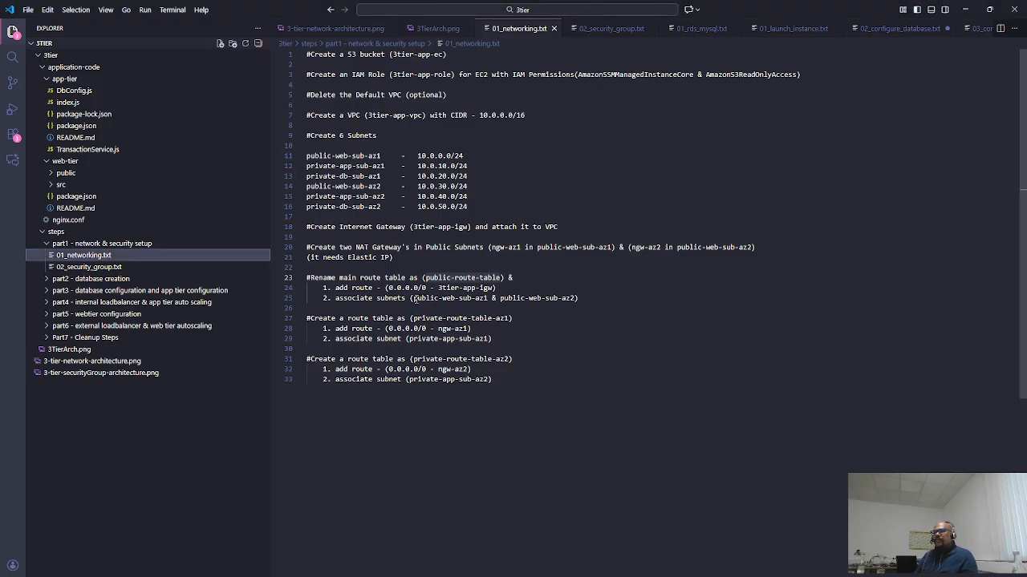
pyautogui.moveTo(415, 297); pyautogui.dragTo(585, 300)
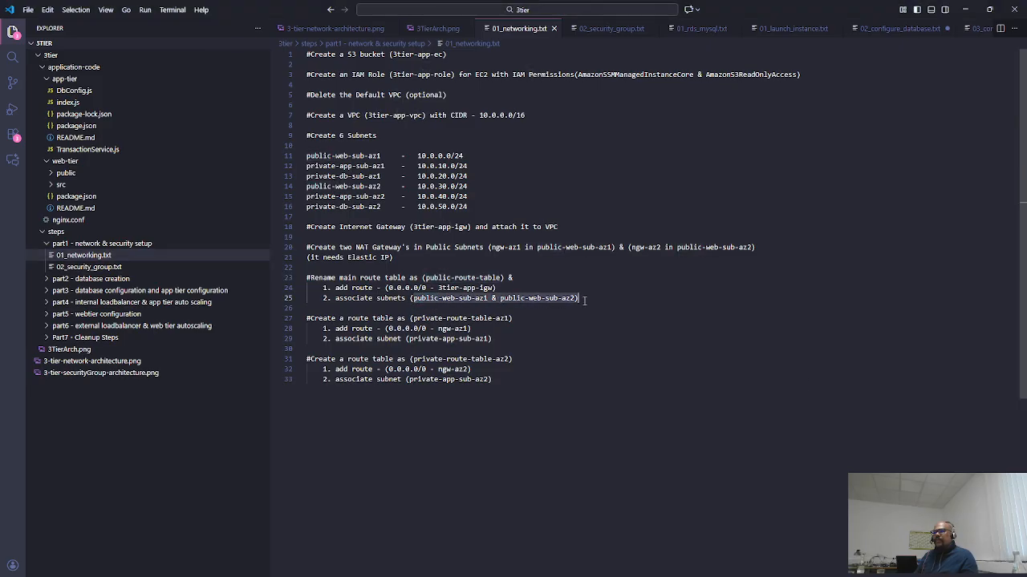
pyautogui.click(571, 329)
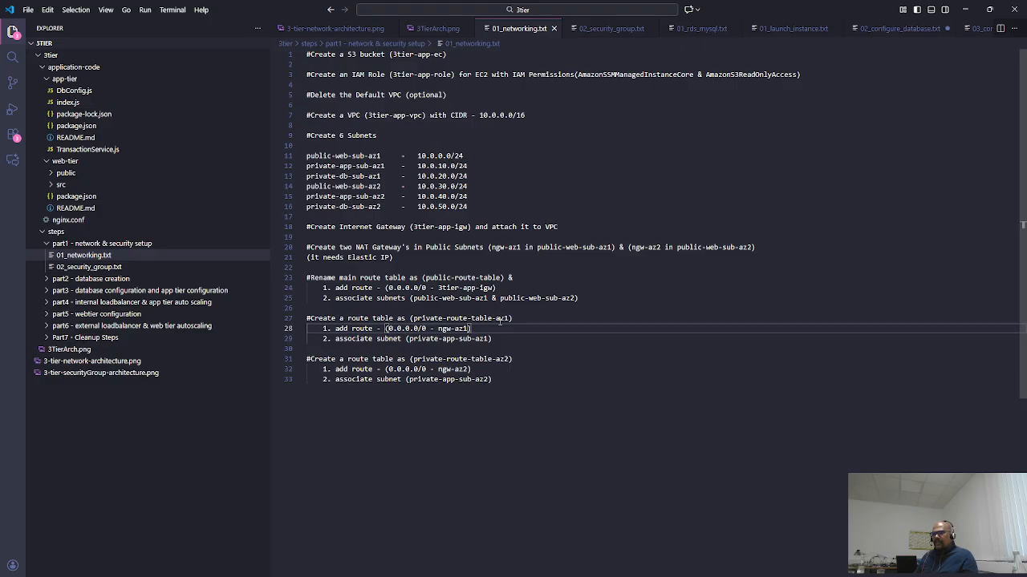
pyautogui.moveTo(510, 319); pyautogui.dragTo(422, 318)
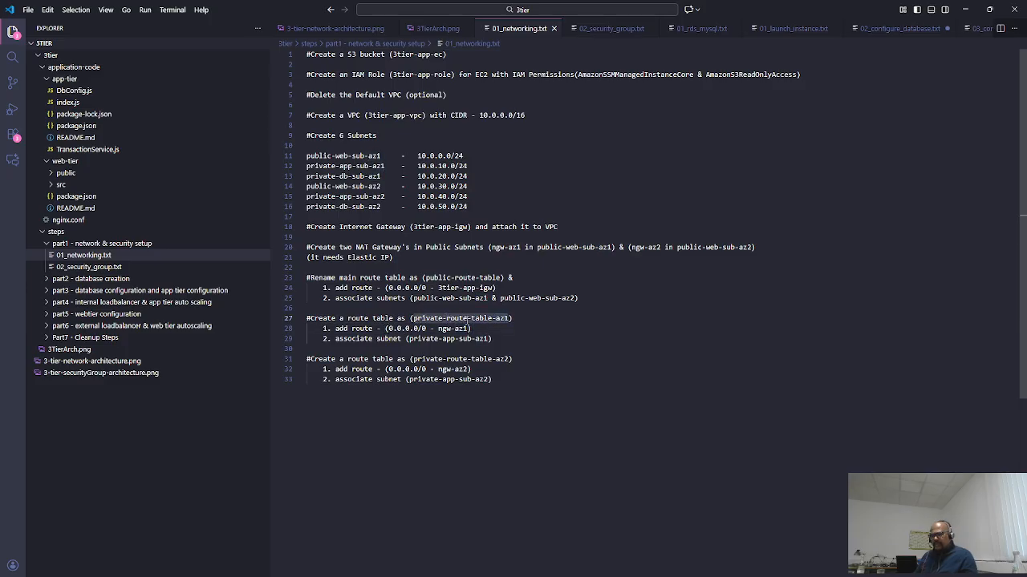
pyautogui.click(100, 362)
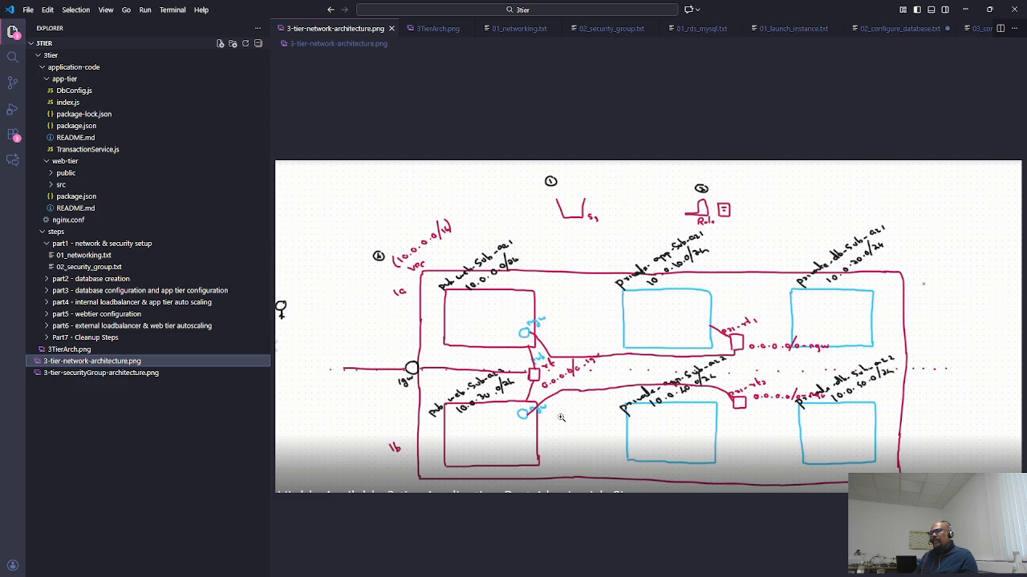
pyautogui.hotkey('alt', 'Tab')
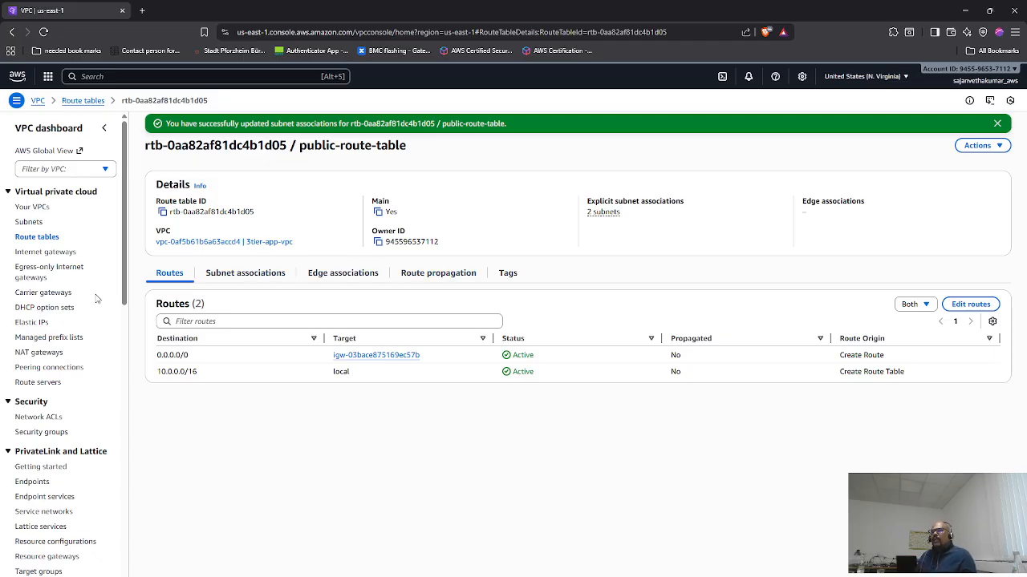
pyautogui.hotkey('alt', 'Tab')
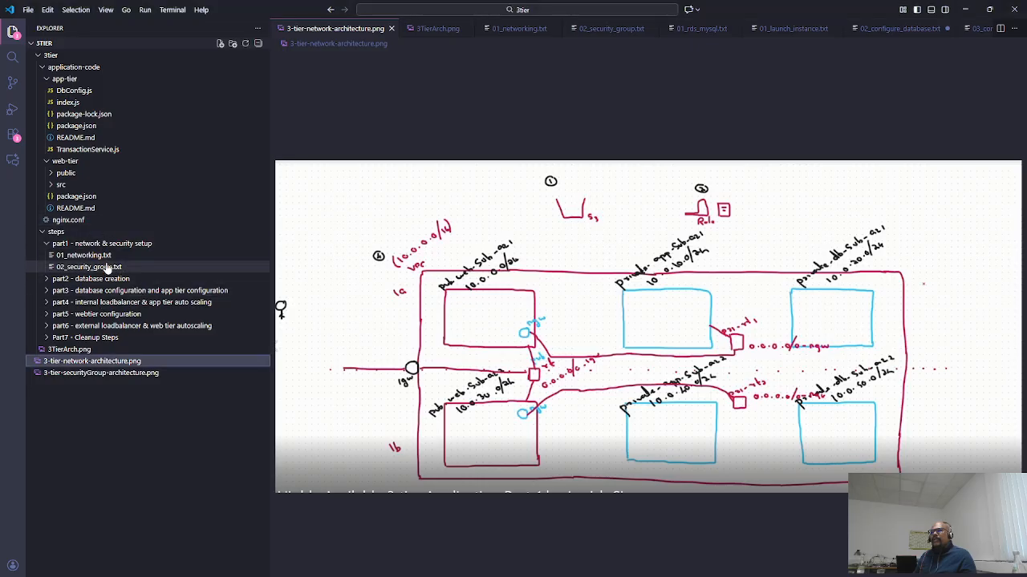
# - Copy the name private-route-table-az1 from 01_networking.txt in VS Code
pyautogui.click(84, 255)
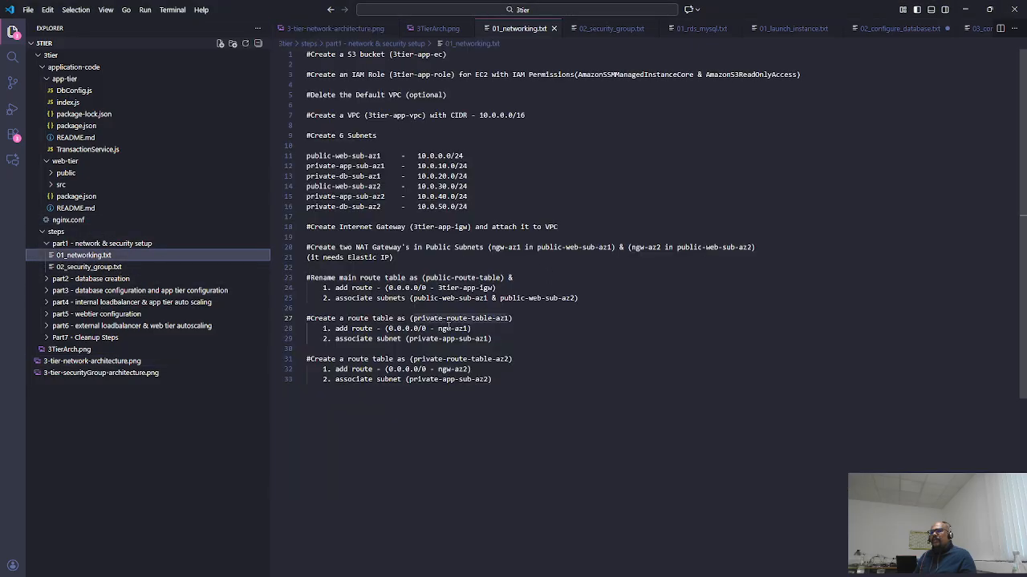
pyautogui.click(535, 328)
pyautogui.moveTo(510, 318); pyautogui.dragTo(412, 316)
pyautogui.hotkey('ctrl', 'c')
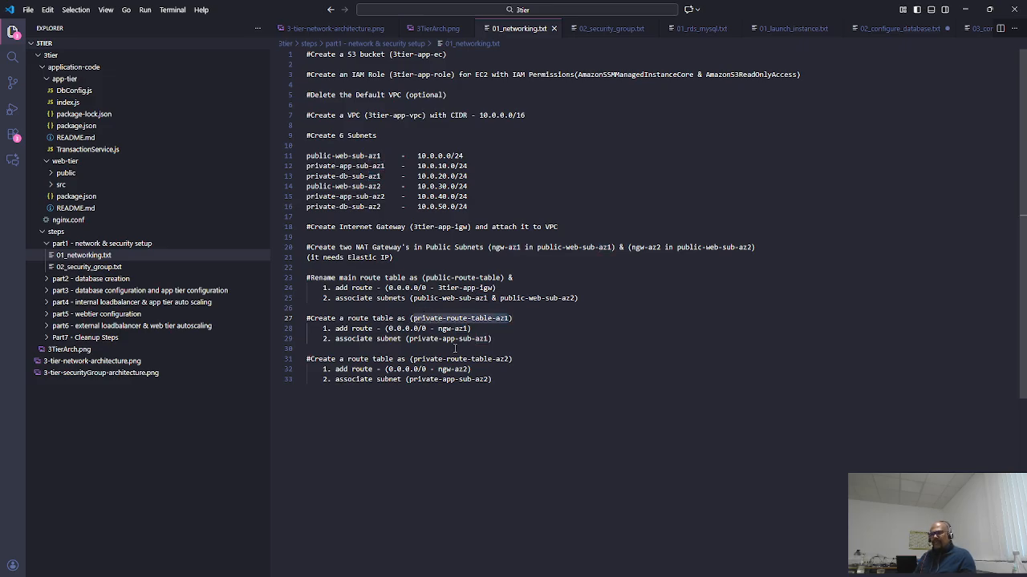
# - Switch to the AWS console and create a route table named private-route-table-az1 in 3tier-app-vpc
pyautogui.hotkey('alt', 'Tab')
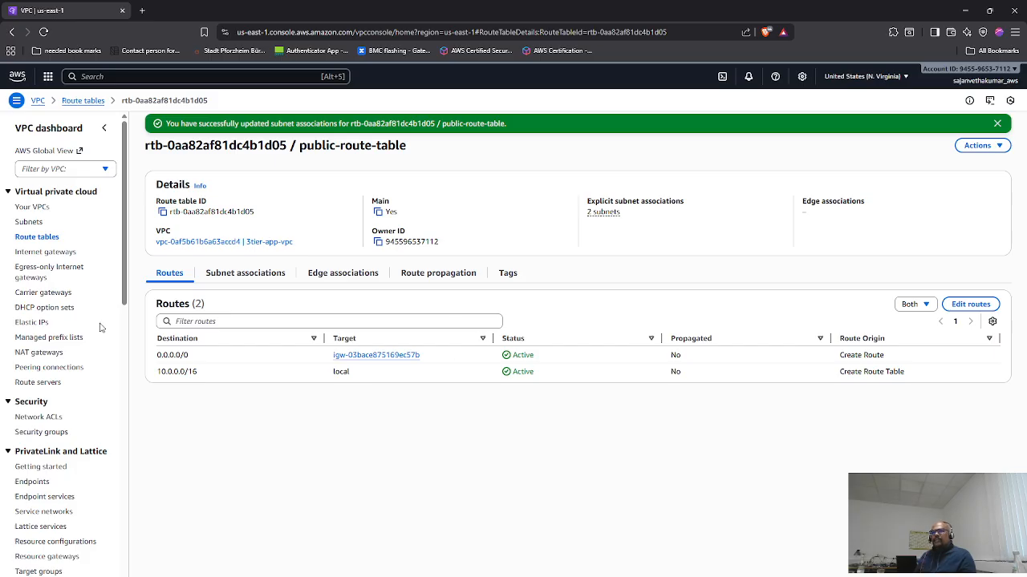
pyautogui.click(36, 238)
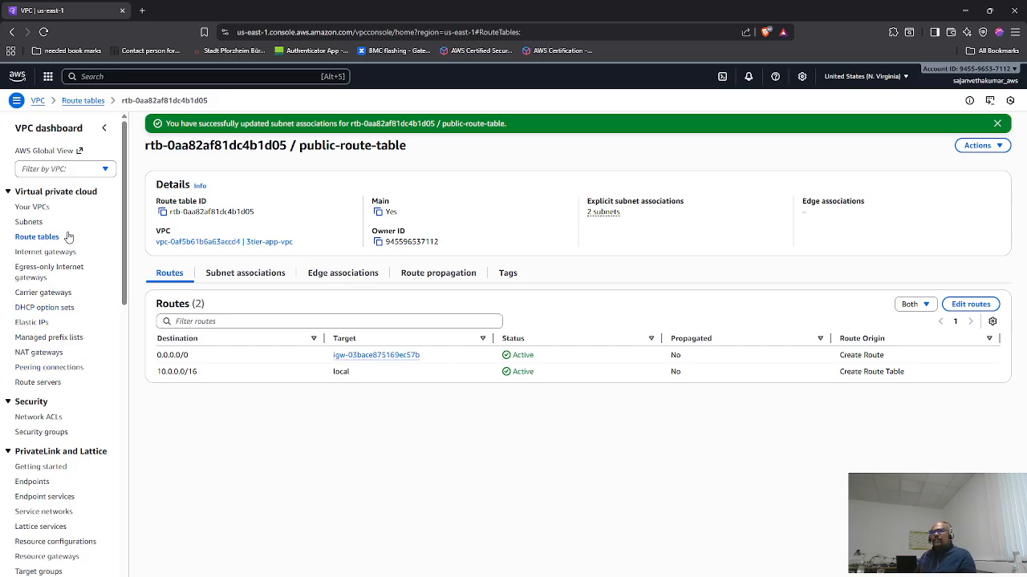
pyautogui.click(968, 146)
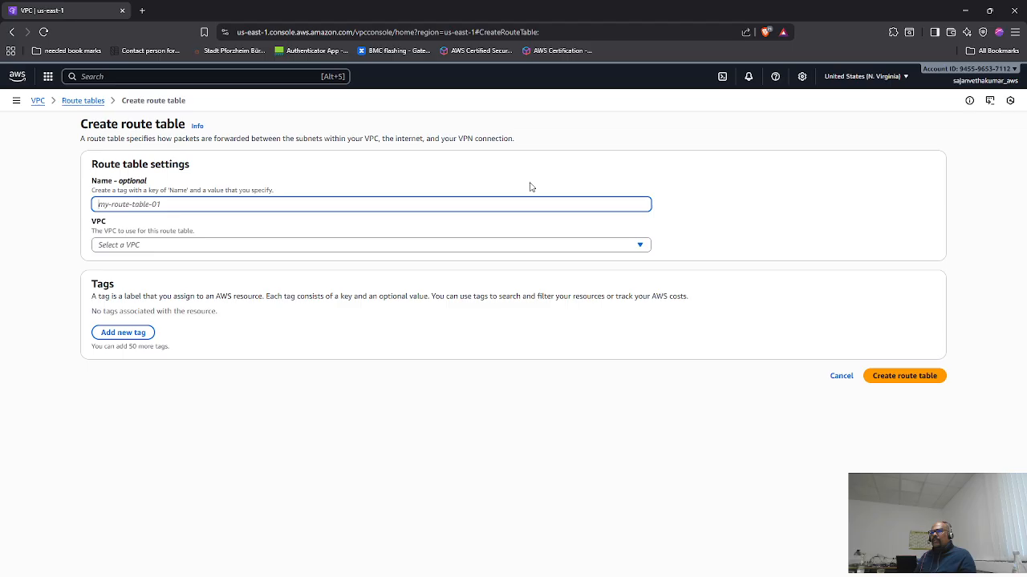
pyautogui.hotkey('ctrl', 'v')
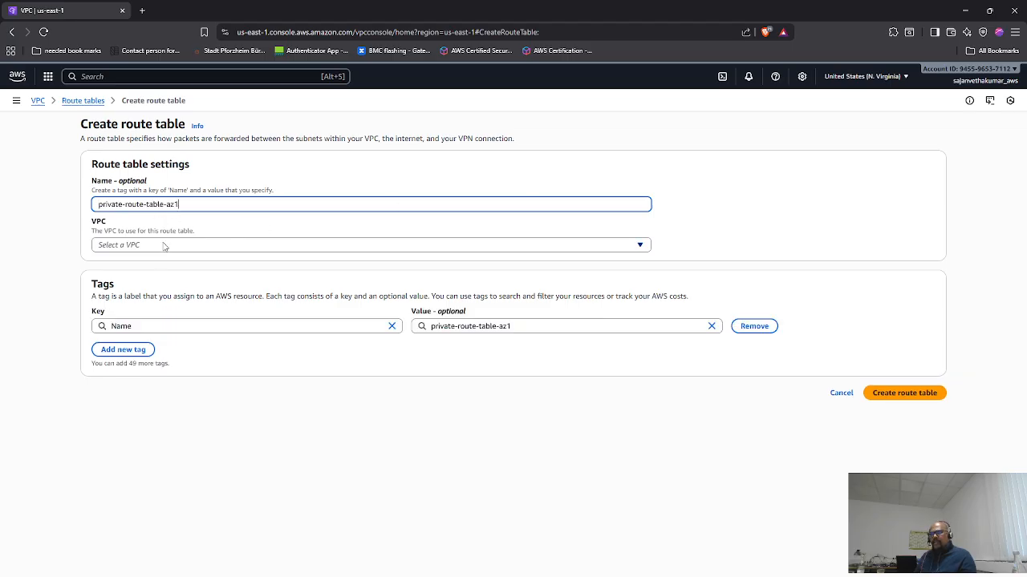
pyautogui.click(142, 246)
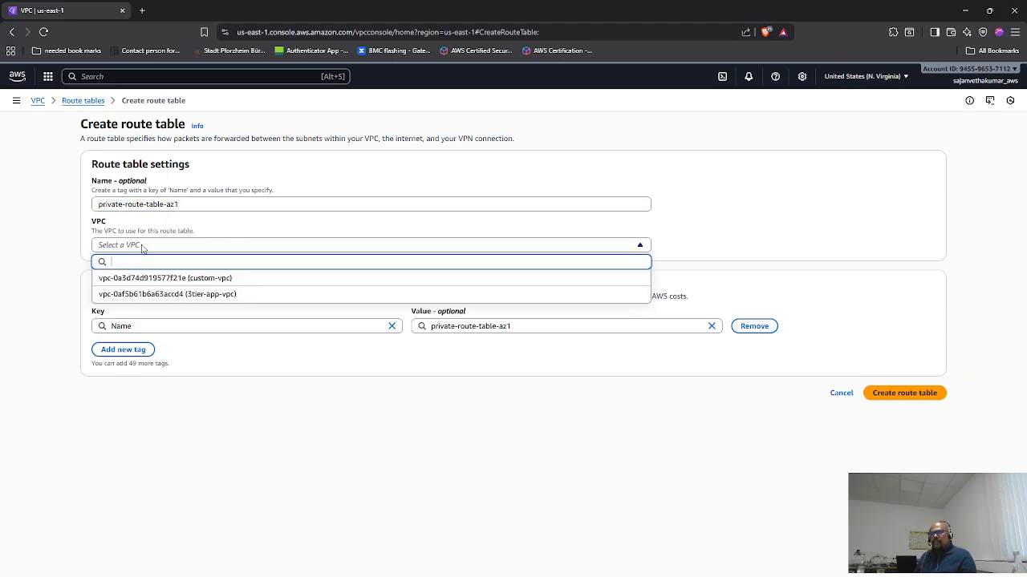
pyautogui.click(199, 293)
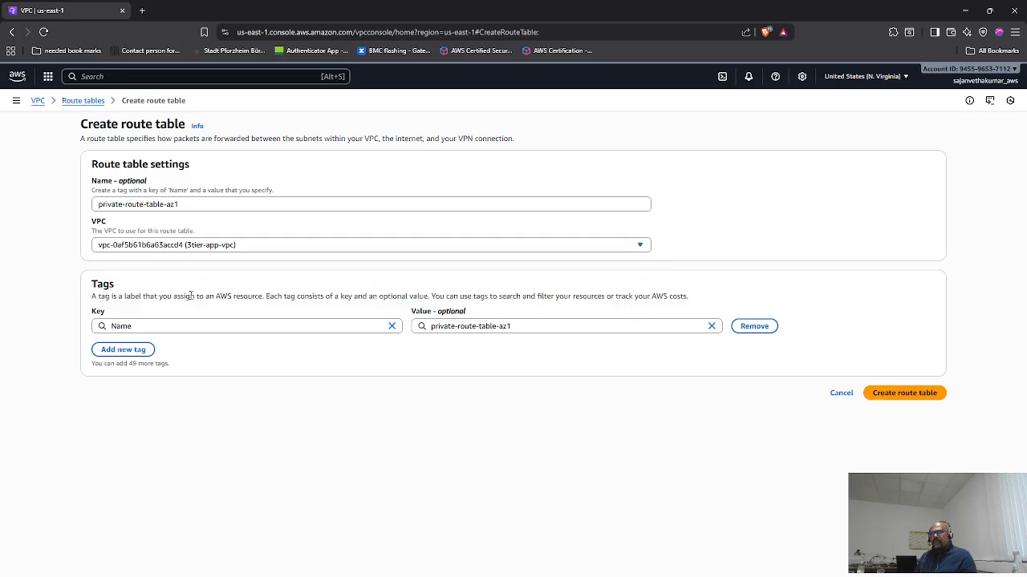
pyautogui.click(904, 394)
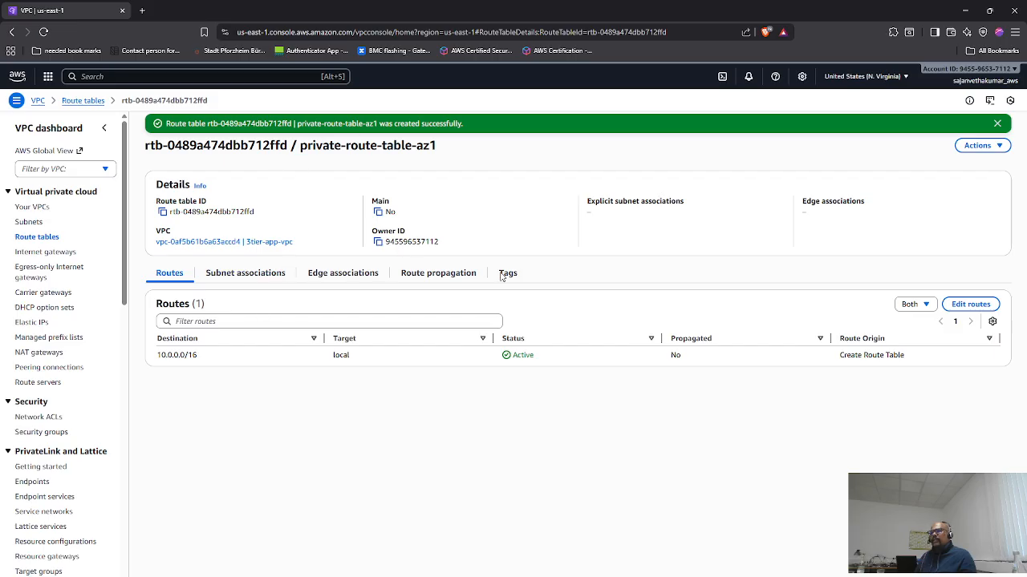
# - Add a route to private-route-table-az1 with destination 0.0.0.0/0 and NAT Gateway as the target type
pyautogui.click(970, 304)
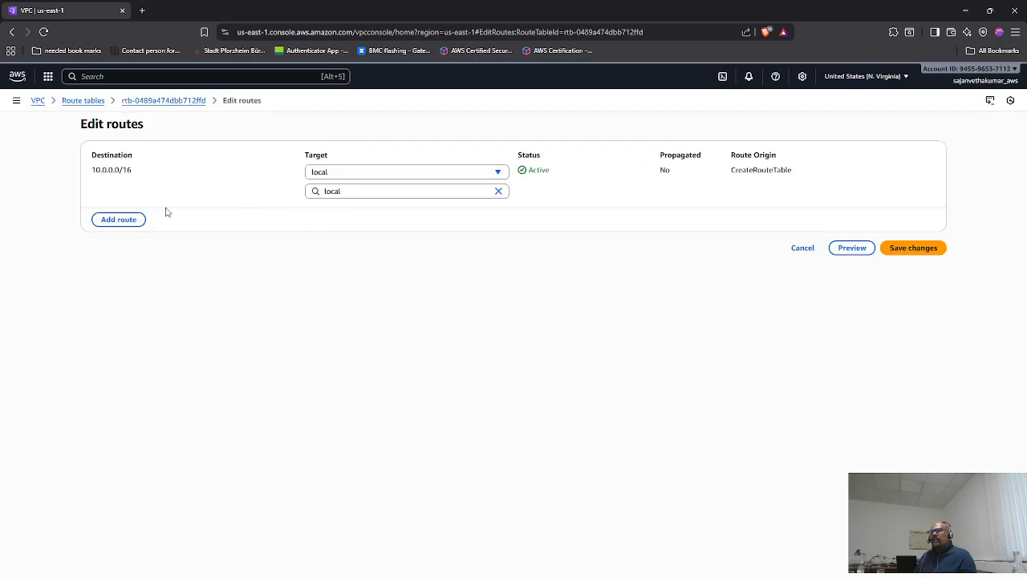
pyautogui.click(119, 220)
pyautogui.click(167, 211)
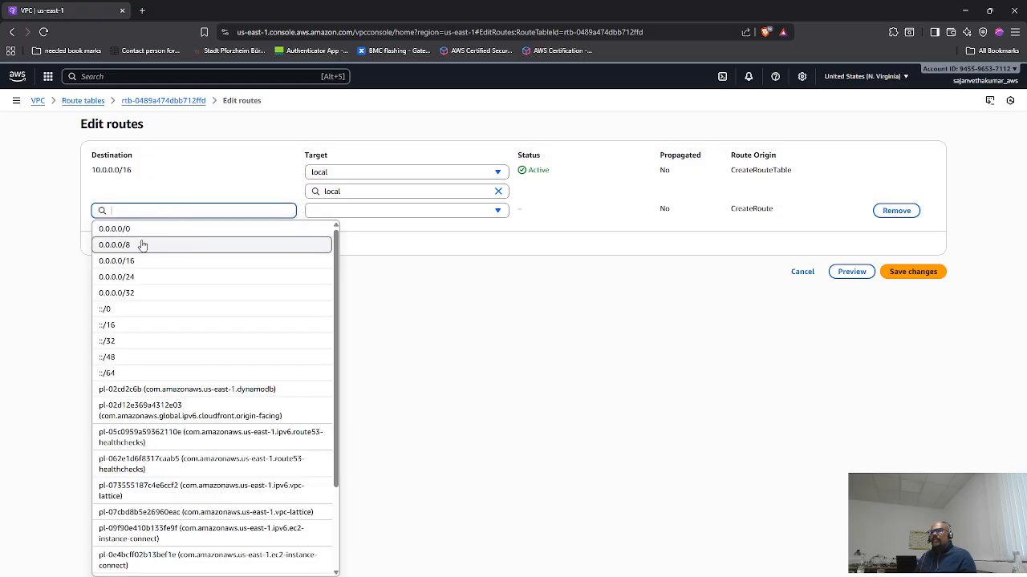
pyautogui.click(142, 243)
pyautogui.click(351, 213)
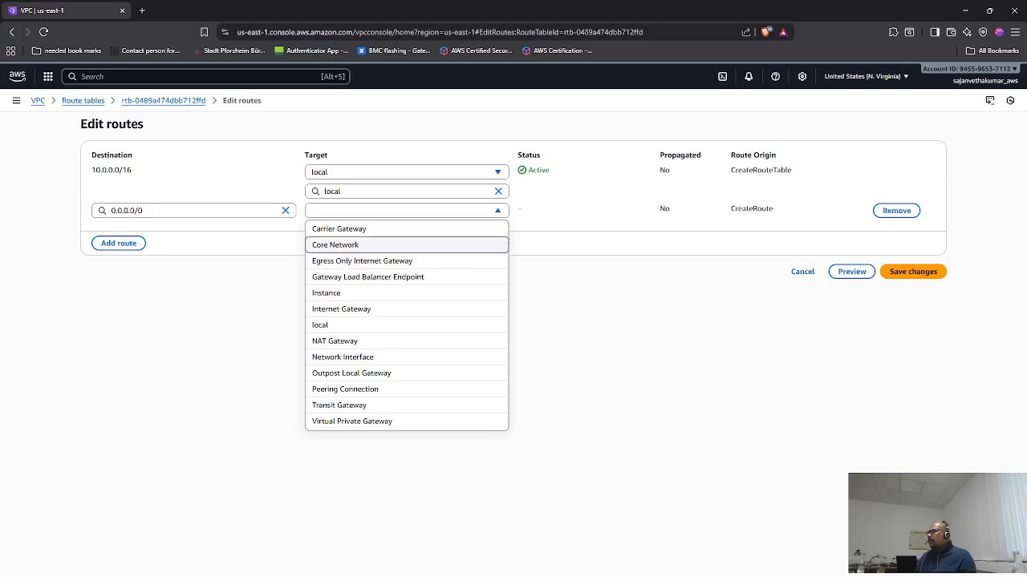
pyautogui.hotkey('alt', 'Tab')
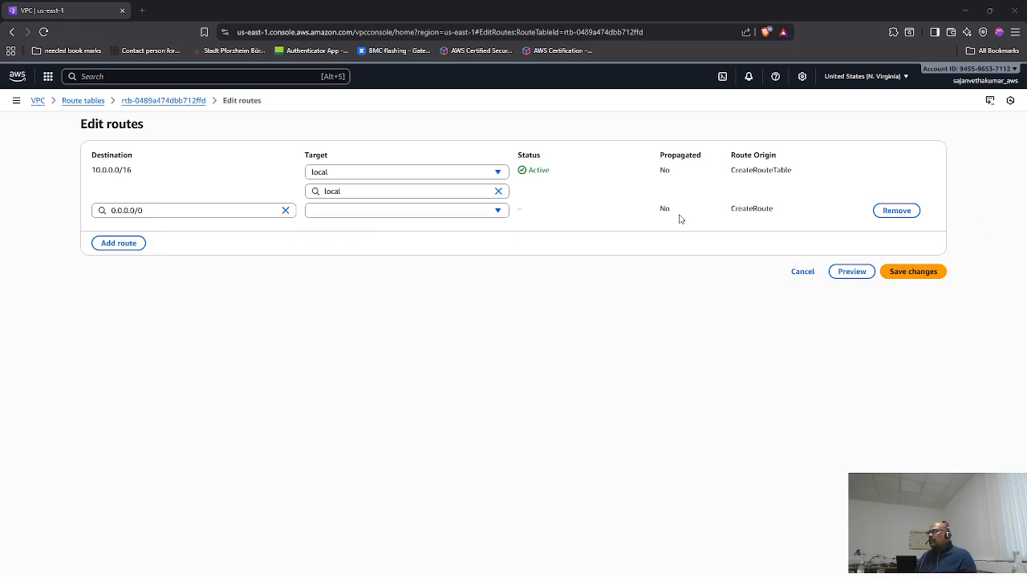
pyautogui.click(390, 212)
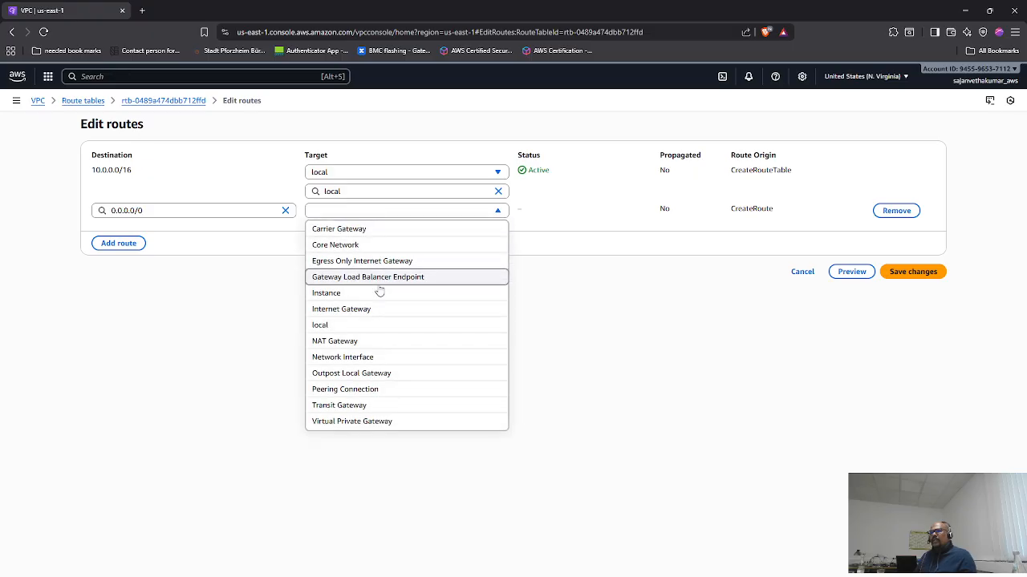
pyautogui.click(379, 342)
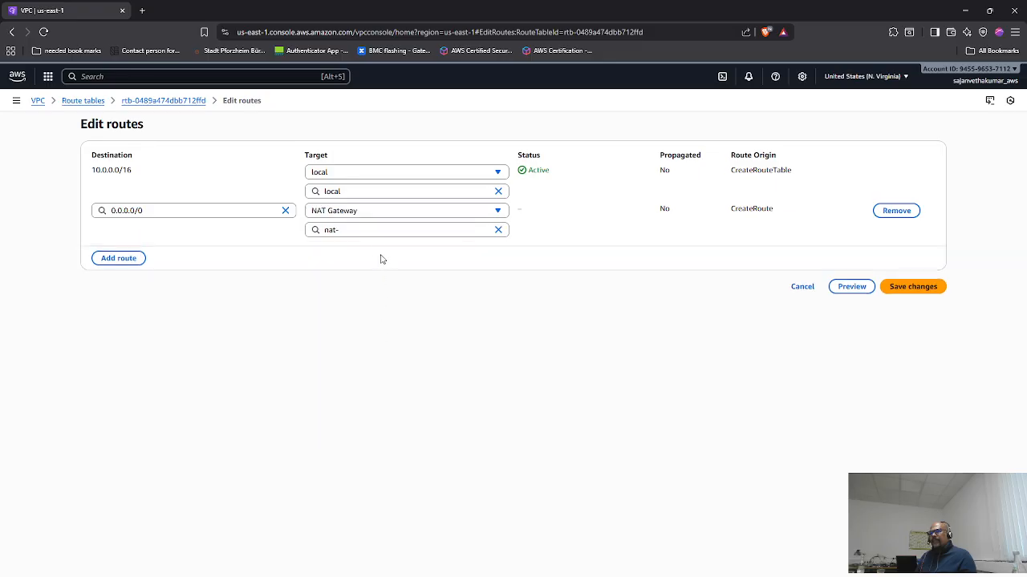
# - Check the gateway in 01_networking.txt in VS Code, then target nat-0133d4c2369aed348 for the 0.0.0.0/0 route in the AWS console and save the routes
pyautogui.hotkey('alt', 'Tab')
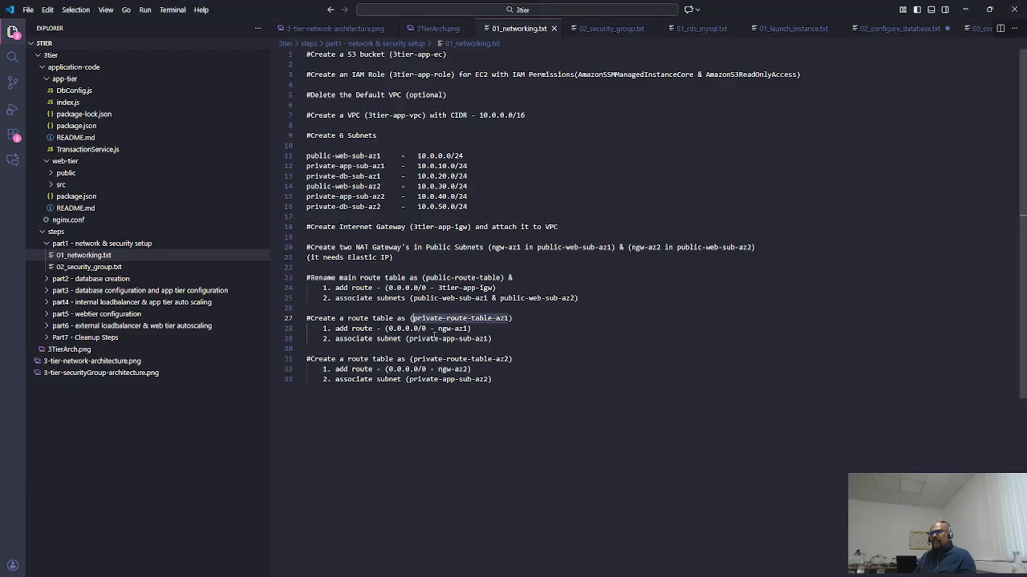
pyautogui.hotkey('alt', 'Tab')
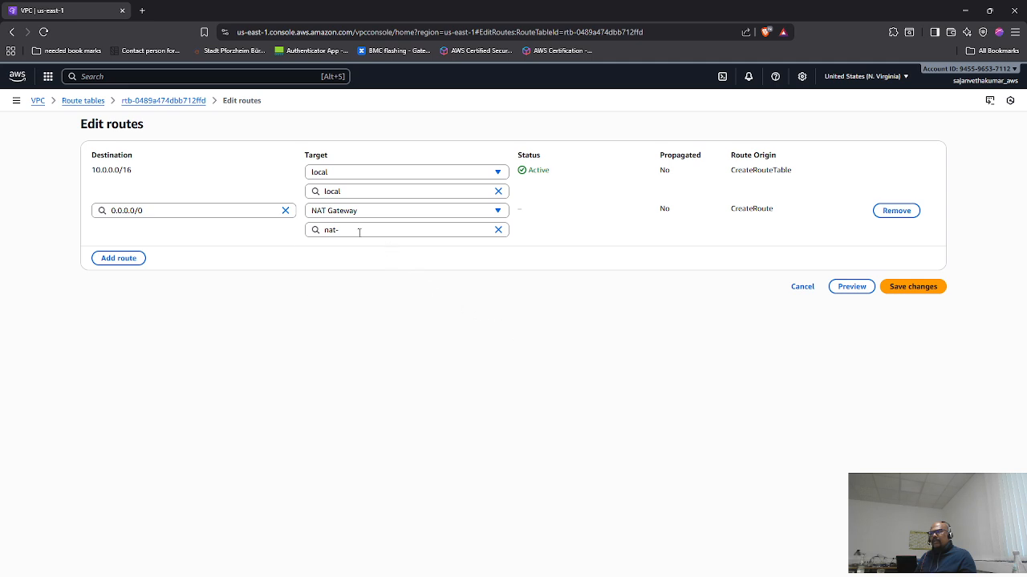
pyautogui.click(359, 232)
pyautogui.click(427, 275)
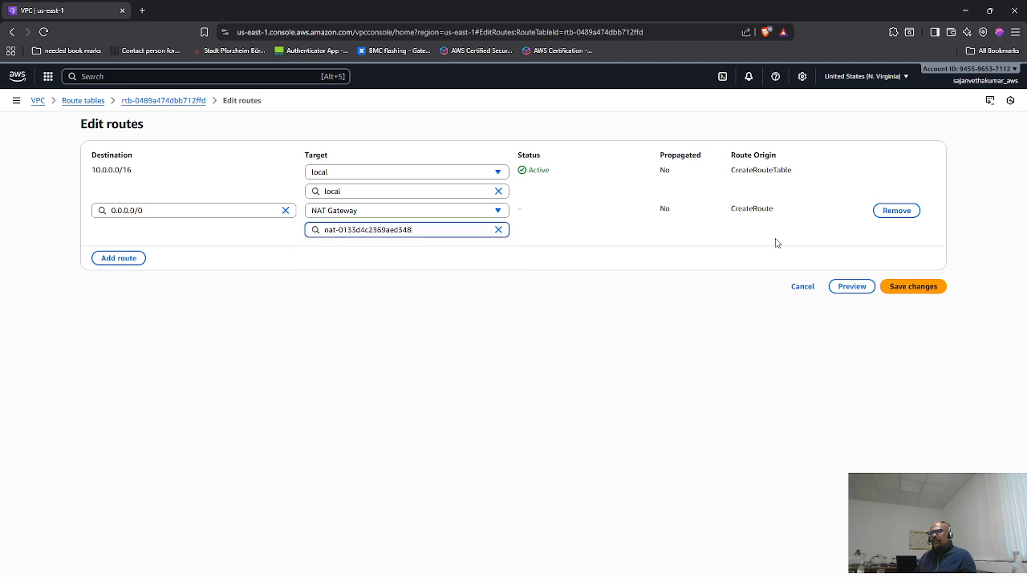
pyautogui.click(927, 290)
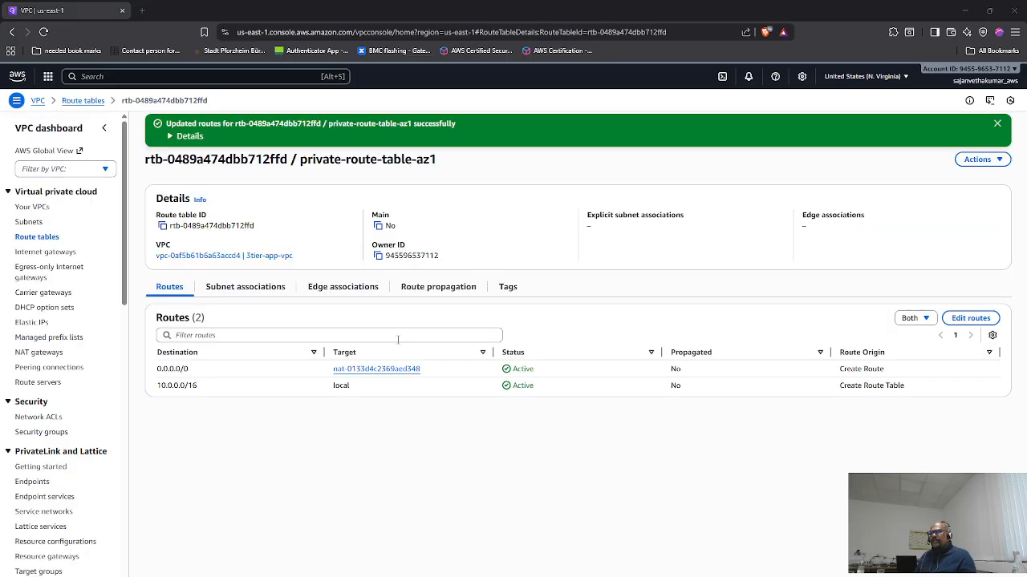
# - Check the subnet in the VS Code notes, then associate private-app-sub-az1 with private-route-table-az1 in the AWS console and save the associations
pyautogui.hotkey('alt', 'Tab')
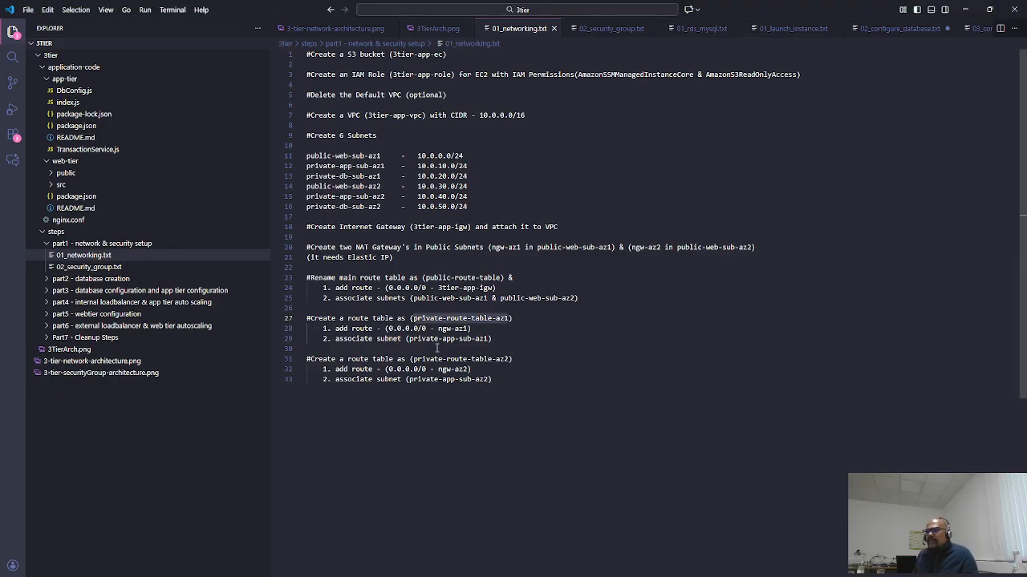
pyautogui.hotkey('alt', 'Tab')
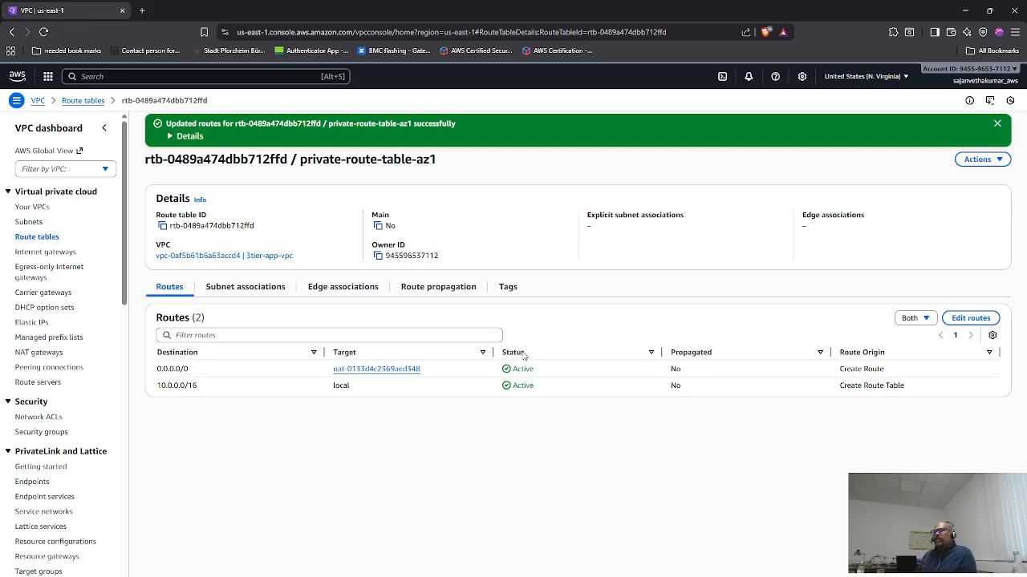
pyautogui.click(254, 292)
pyautogui.click(916, 319)
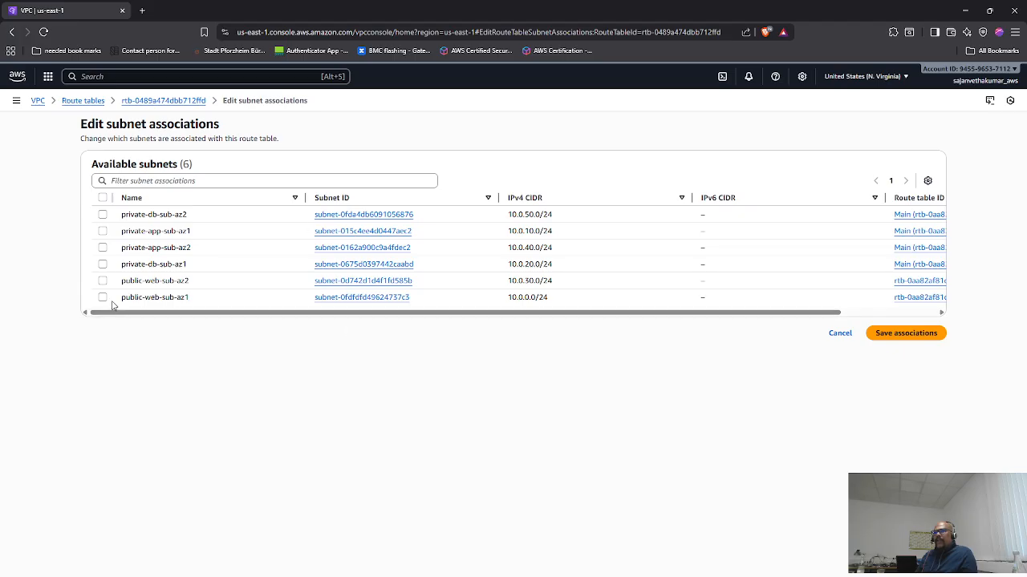
pyautogui.click(102, 233)
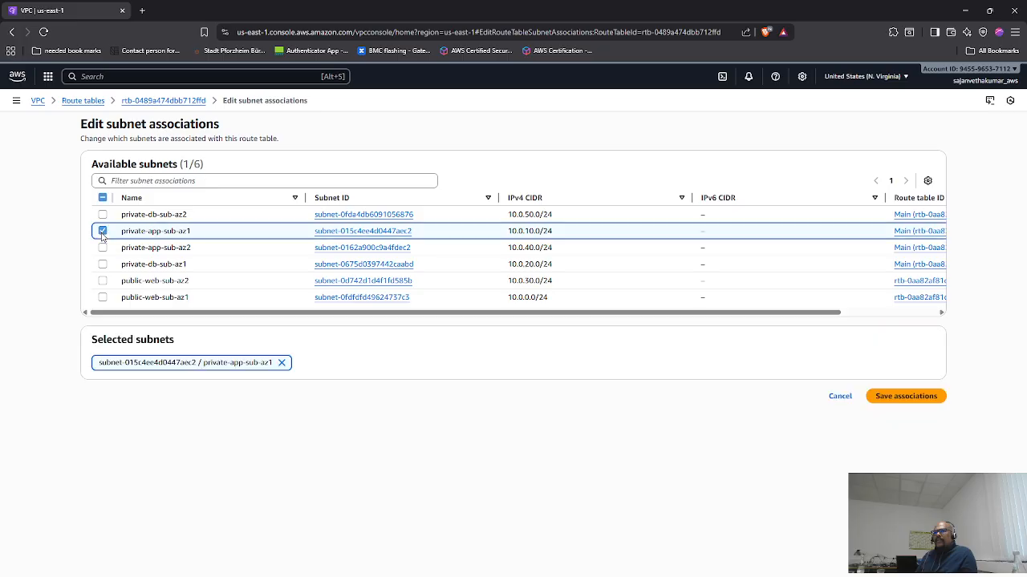
pyautogui.click(900, 396)
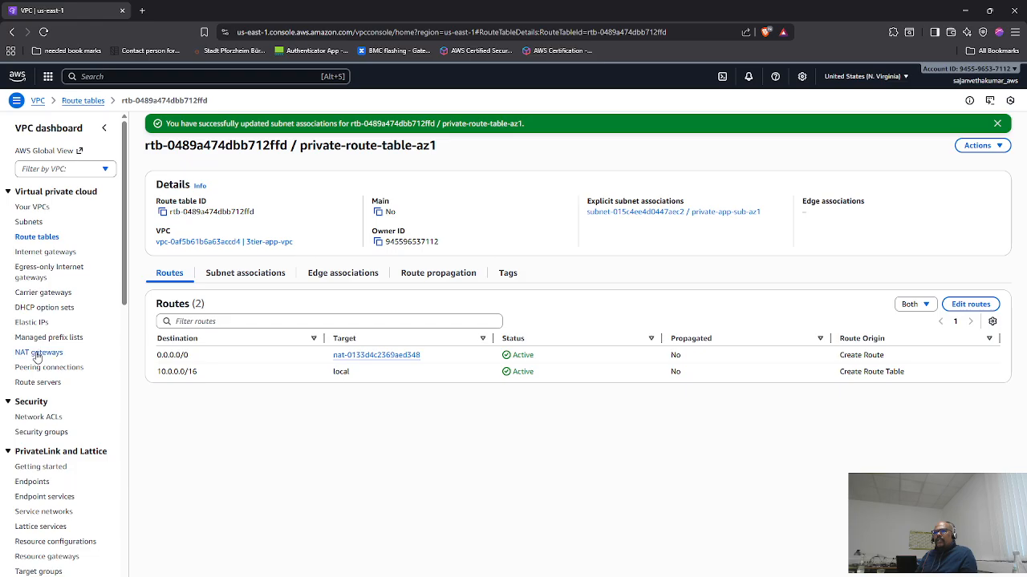
# - Start a new route table, then switch to VS Code to copy the name private-route-table-az2 and view 3-tier-network-architecture.png
pyautogui.click(42, 237)
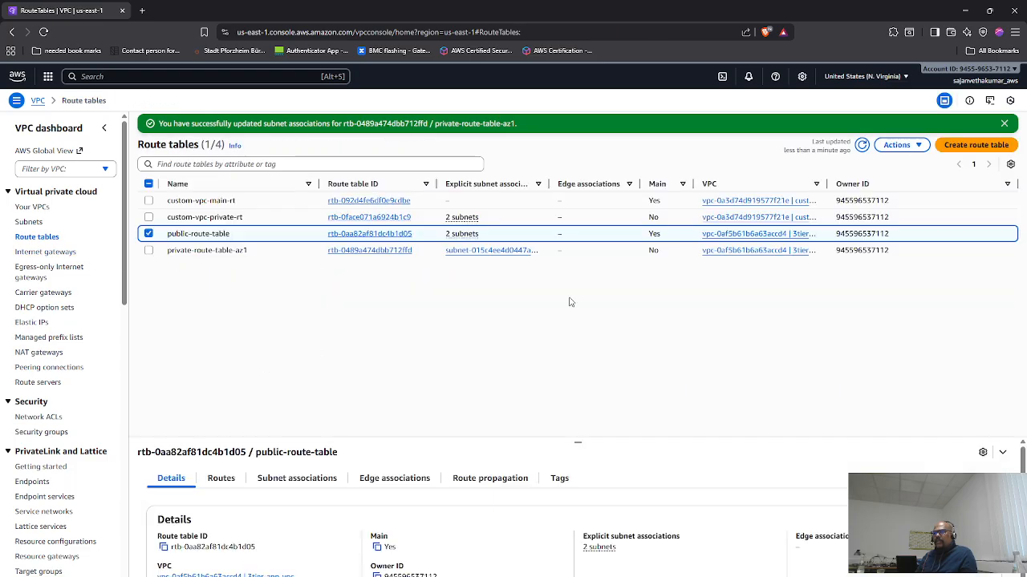
pyautogui.click(976, 144)
pyautogui.hotkey('alt', 'Tab')
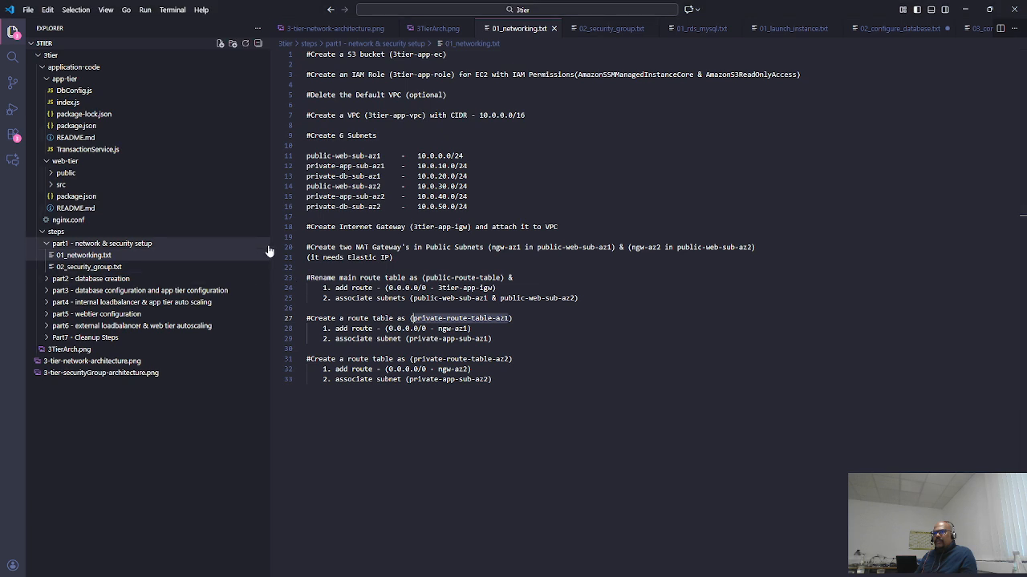
pyautogui.moveTo(414, 359); pyautogui.dragTo(510, 359)
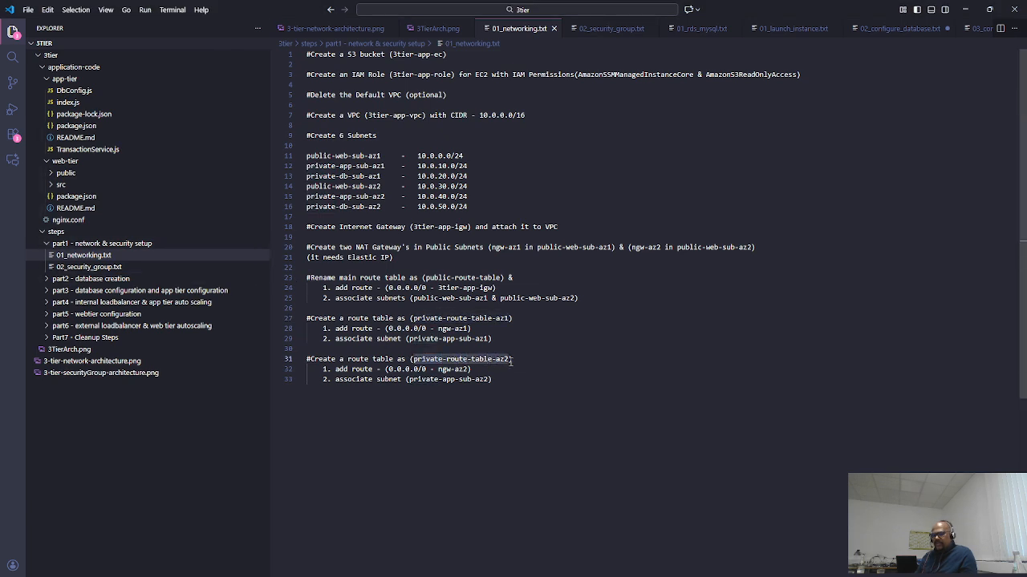
pyautogui.click(112, 373)
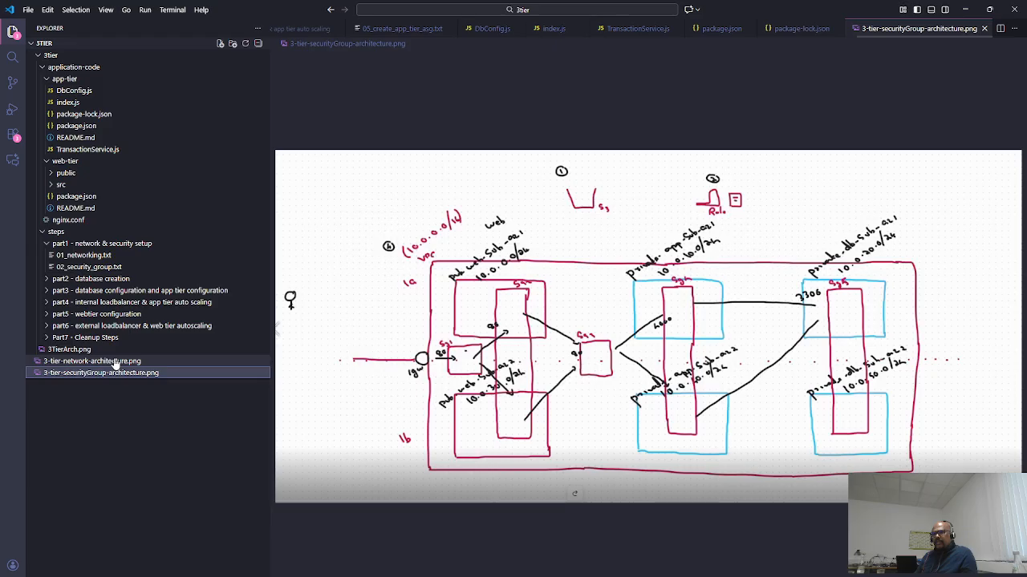
pyautogui.click(103, 361)
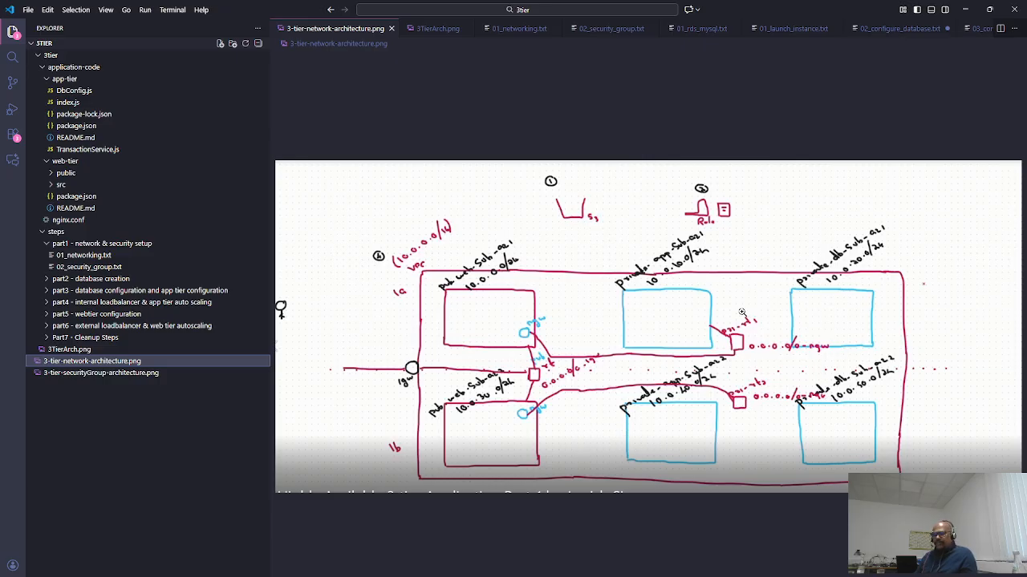
# - Switch to the AWS console and create a route table named private-route-table-az2 in 3tier-app-vpc
pyautogui.hotkey('alt', 'Tab')
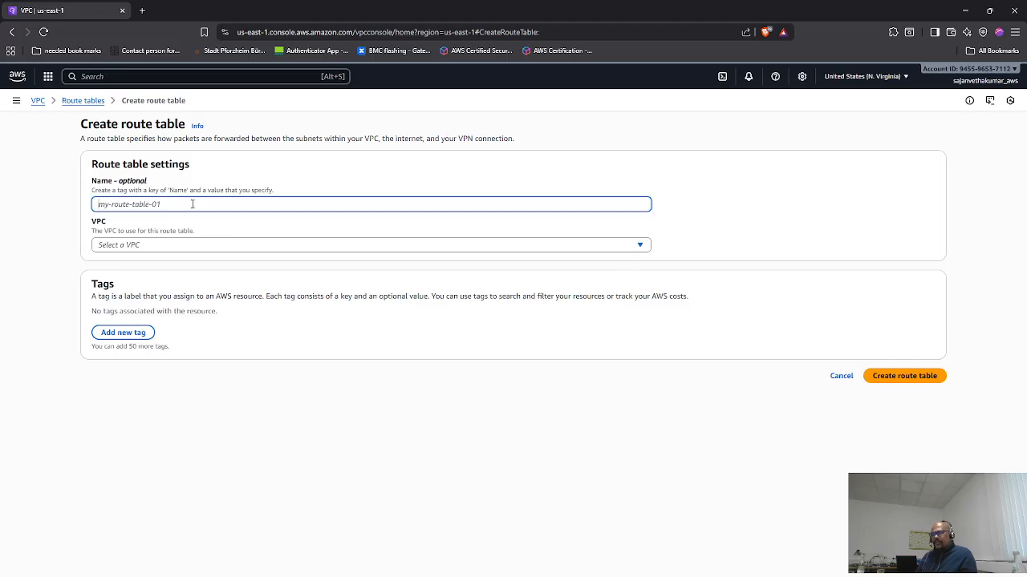
pyautogui.write('private-route-table-az2')
pyautogui.click(158, 249)
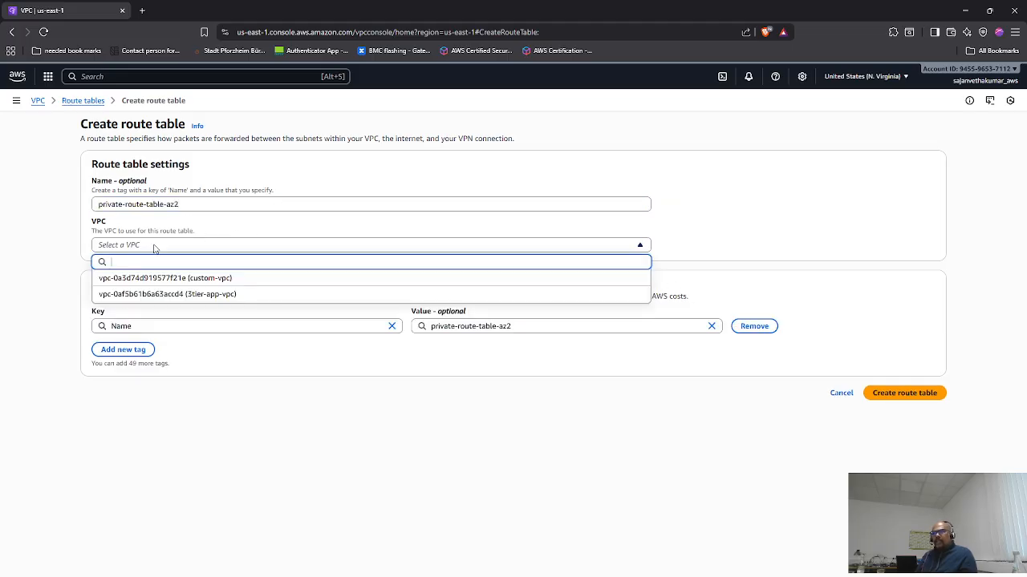
pyautogui.click(193, 294)
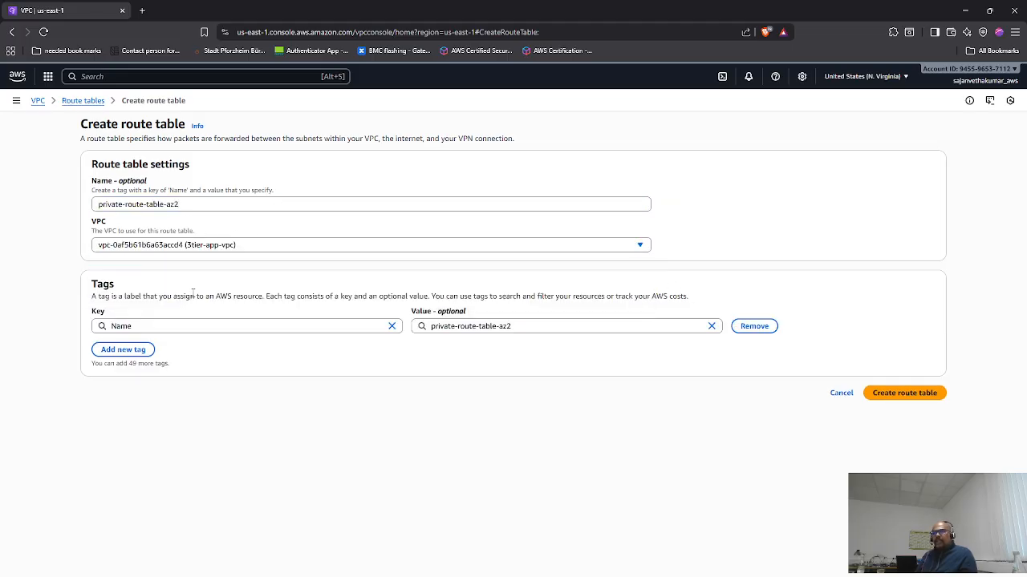
pyautogui.click(879, 394)
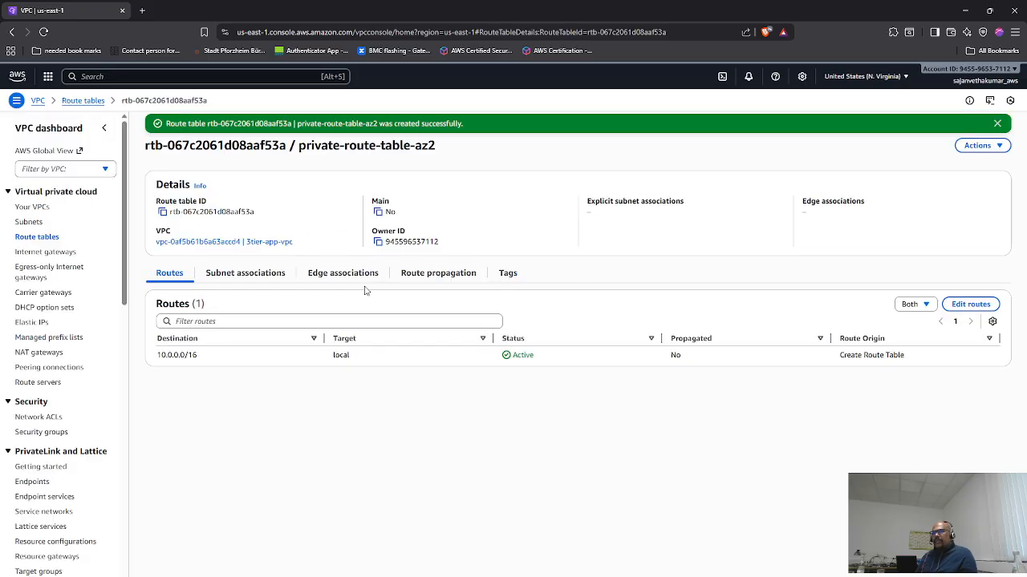
# - Add a route to private-route-table-az2 from 0.0.0.0/0 to NAT gateway nat-0797b1ff85915cd2f and save the routes
pyautogui.click(966, 310)
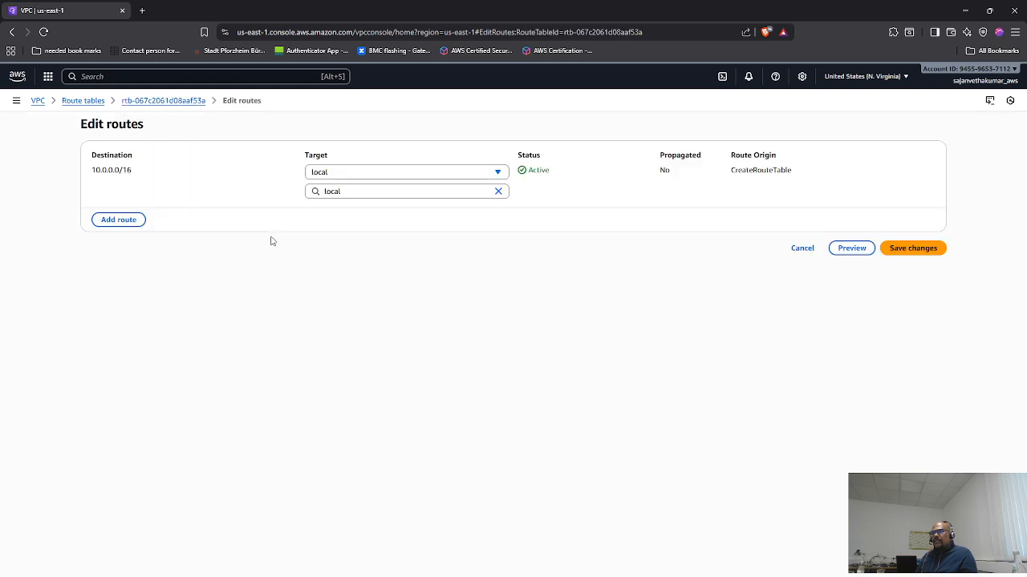
pyautogui.click(121, 219)
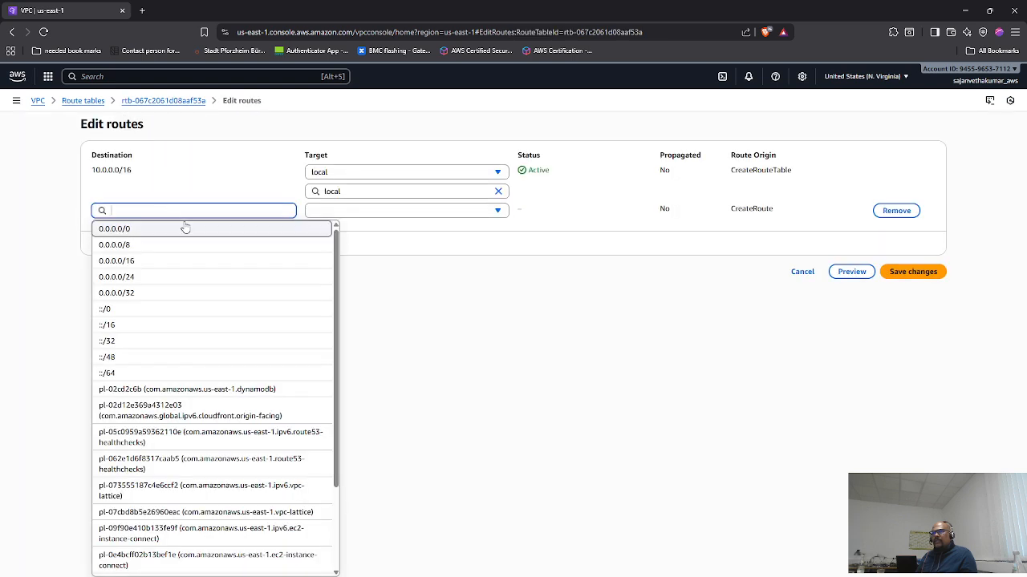
pyautogui.write('0.0.0.0/0')
pyautogui.click(354, 212)
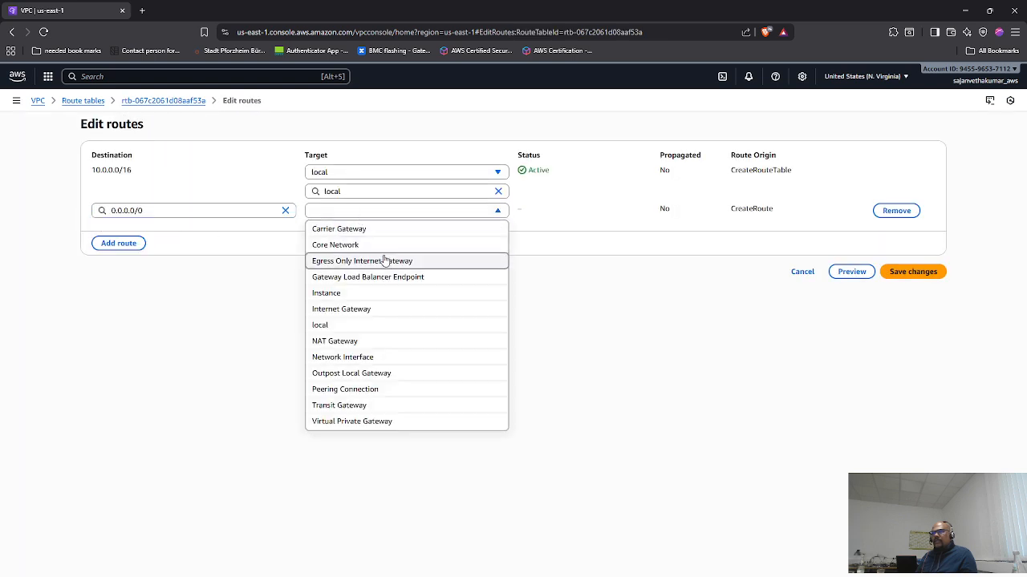
pyautogui.click(390, 345)
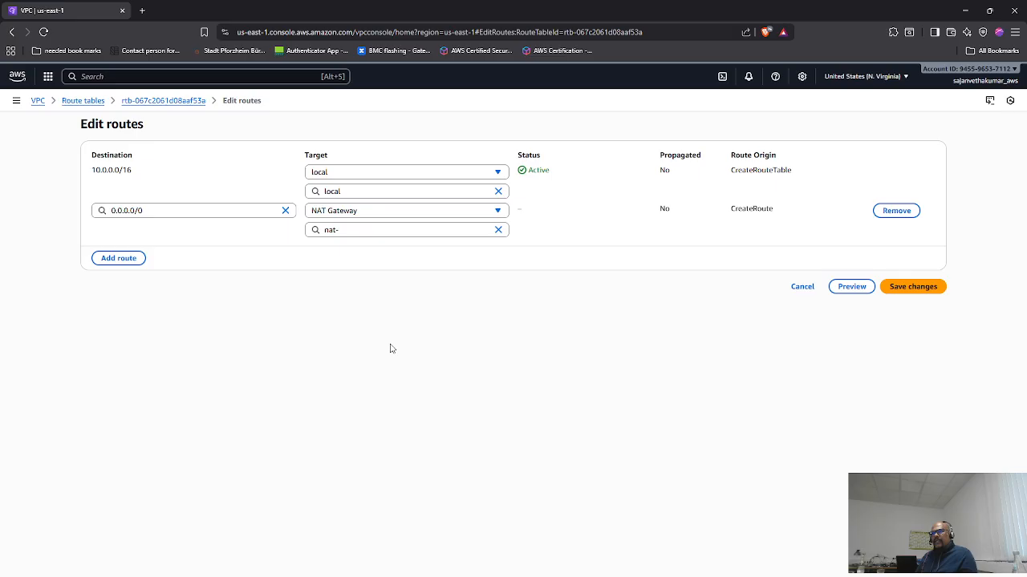
pyautogui.click(362, 233)
pyautogui.click(415, 284)
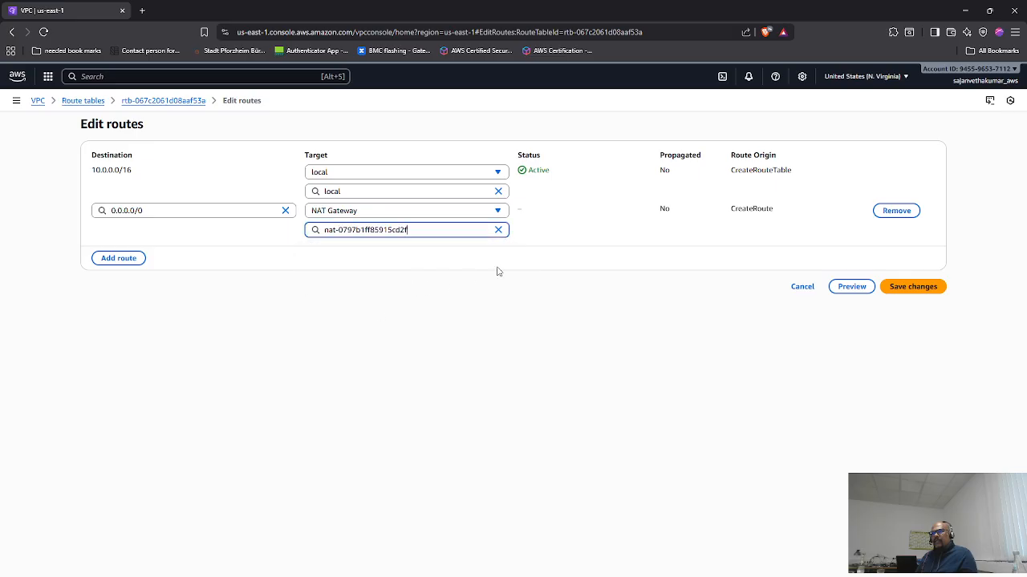
pyautogui.click(906, 288)
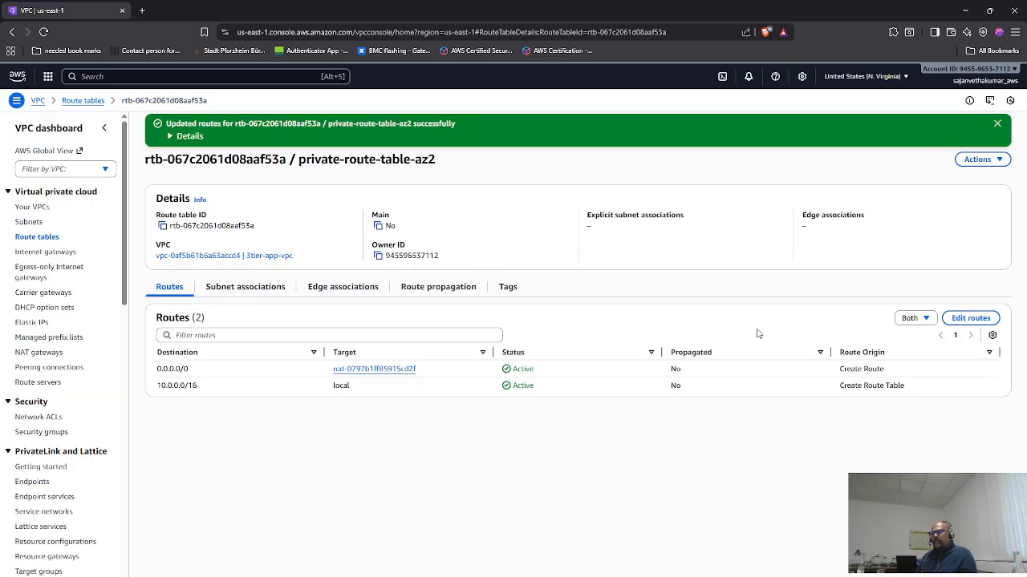
# - Check the subnet in the VS Code notes and diagram, then associate private-app-sub-az2 with private-route-table-az2 in the AWS console and save the associations
pyautogui.hotkey('alt', 'Tab')
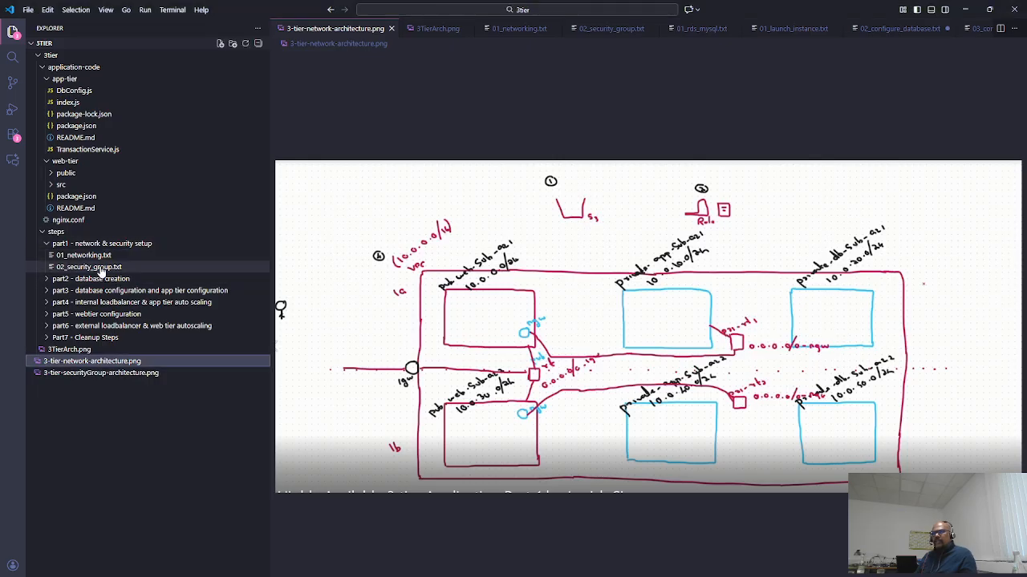
pyautogui.click(95, 255)
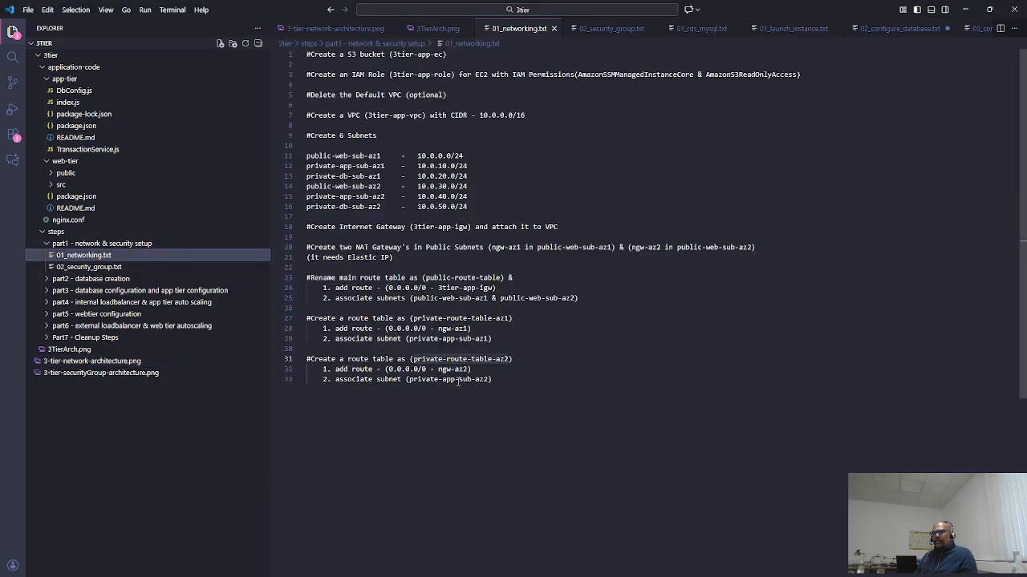
pyautogui.hotkey('alt', 'Tab')
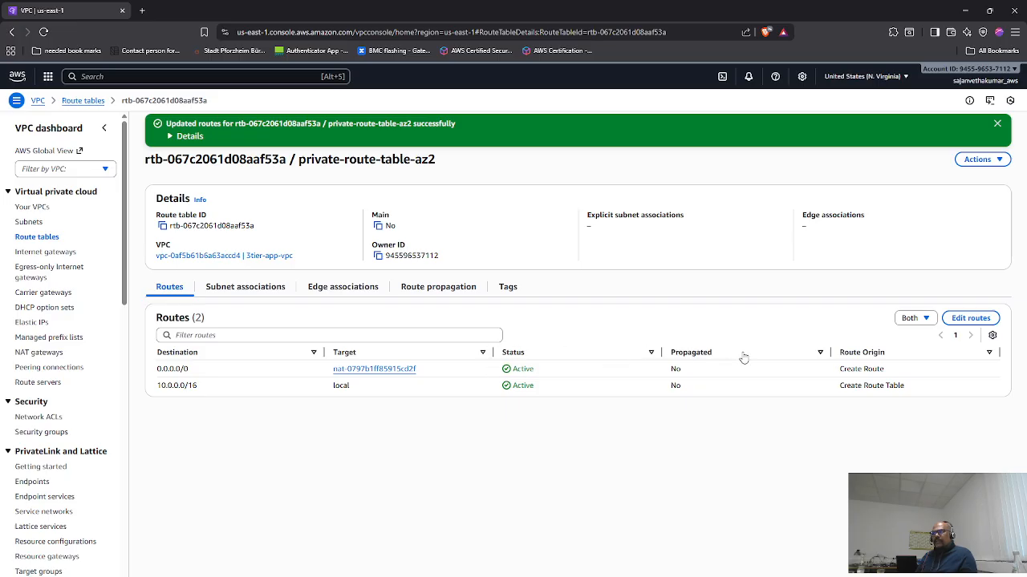
pyautogui.click(236, 287)
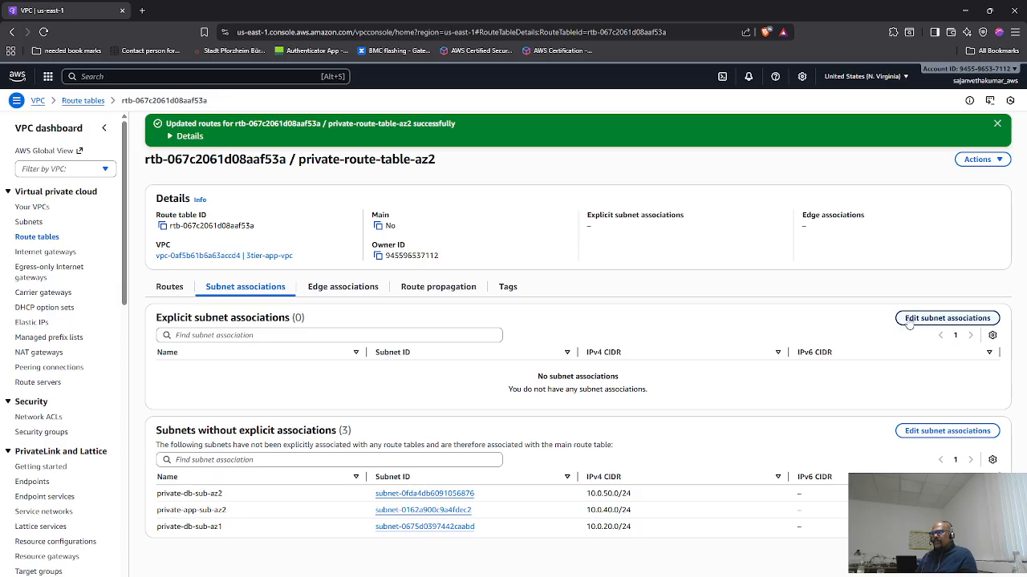
pyautogui.click(947, 318)
pyautogui.hotkey('alt', 'Tab')
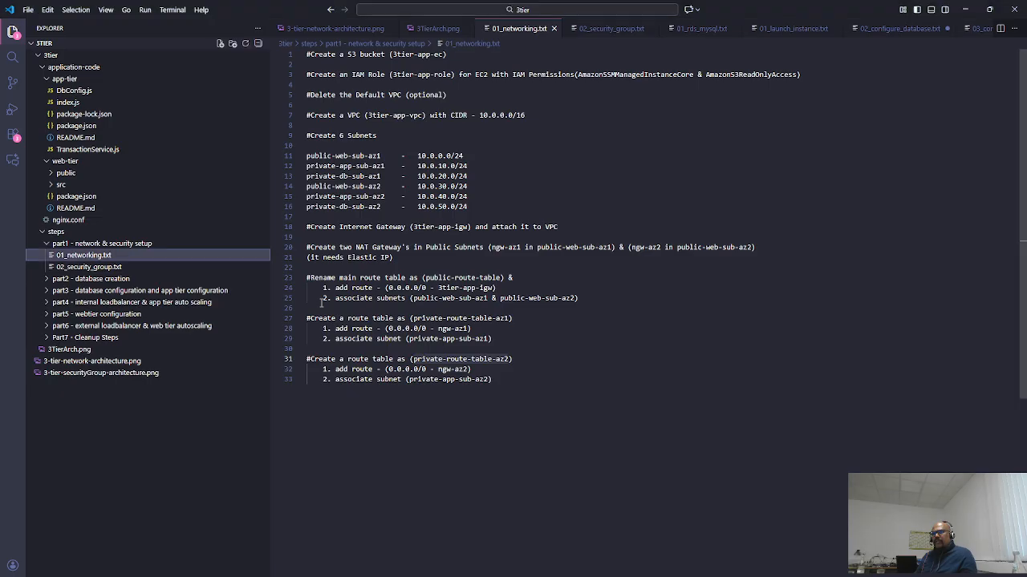
pyautogui.click(97, 362)
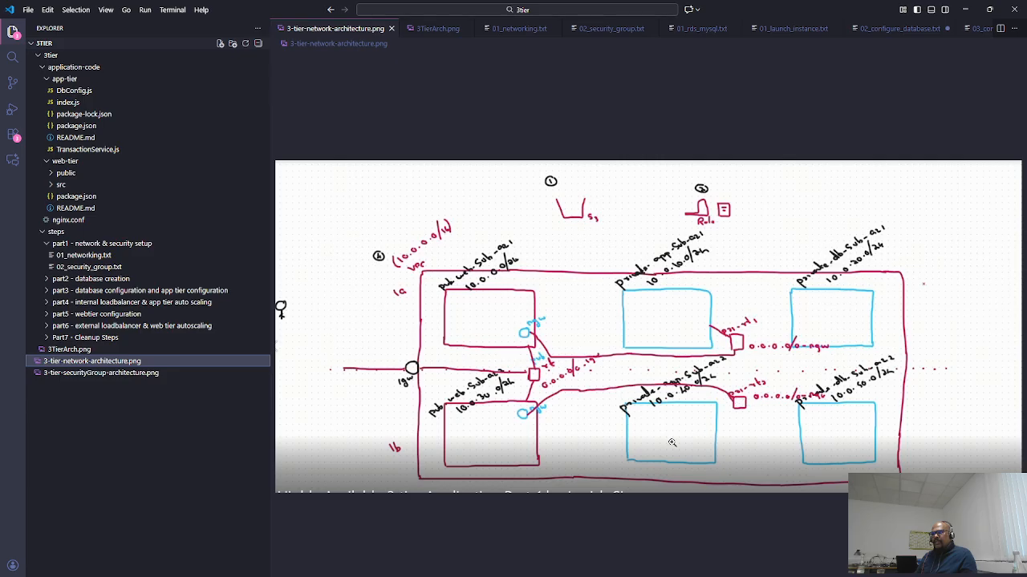
pyautogui.hotkey('alt', 'Tab')
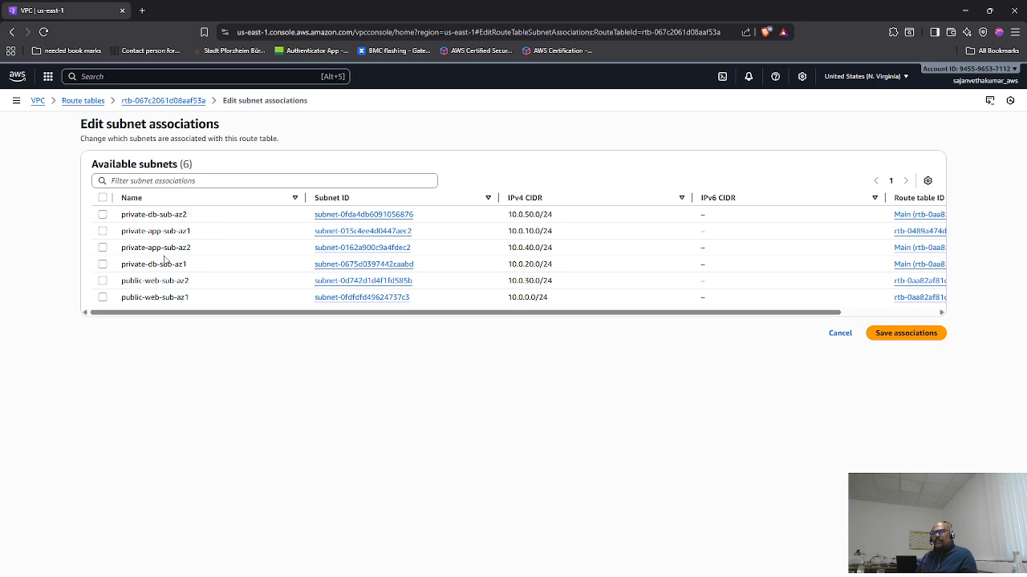
pyautogui.click(103, 248)
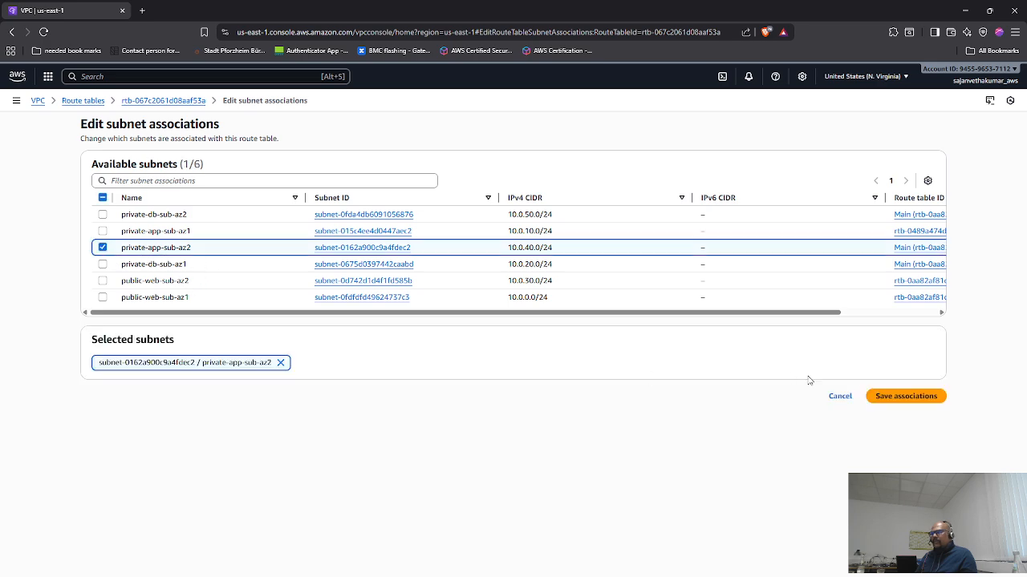
pyautogui.click(888, 396)
# - Switch to VS Code and review 01_networking.txt, 02_security_group.txt and the diagram 3-tier-securityGroup-architecture.png
pyautogui.hotkey('alt', 'Tab')
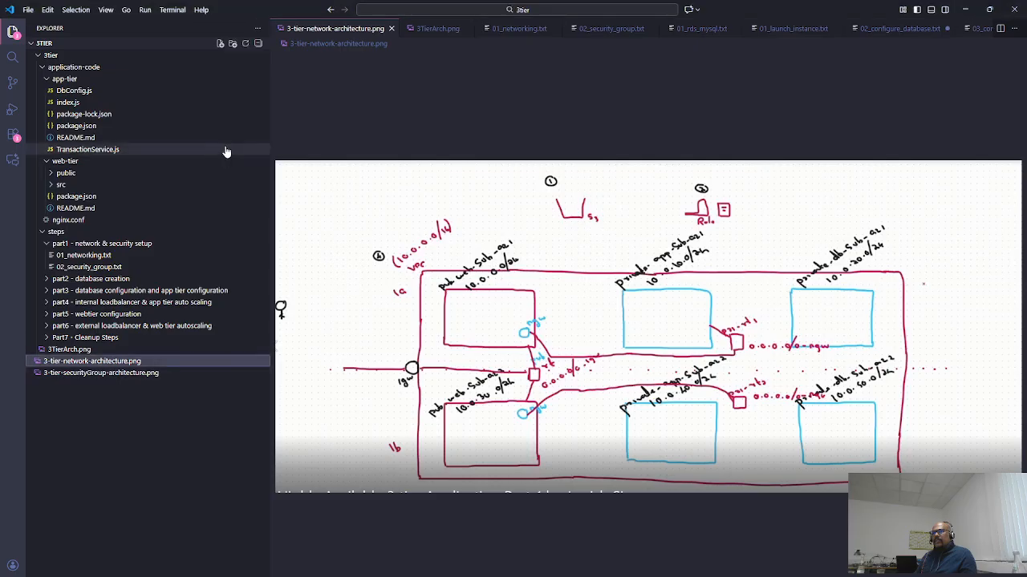
pyautogui.click(94, 256)
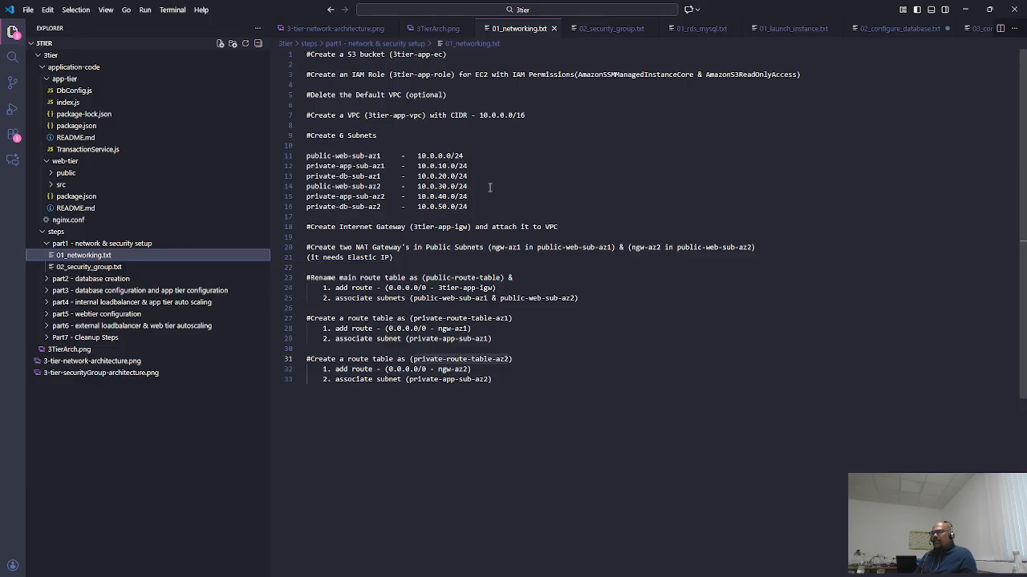
pyautogui.click(84, 269)
pyautogui.click(85, 257)
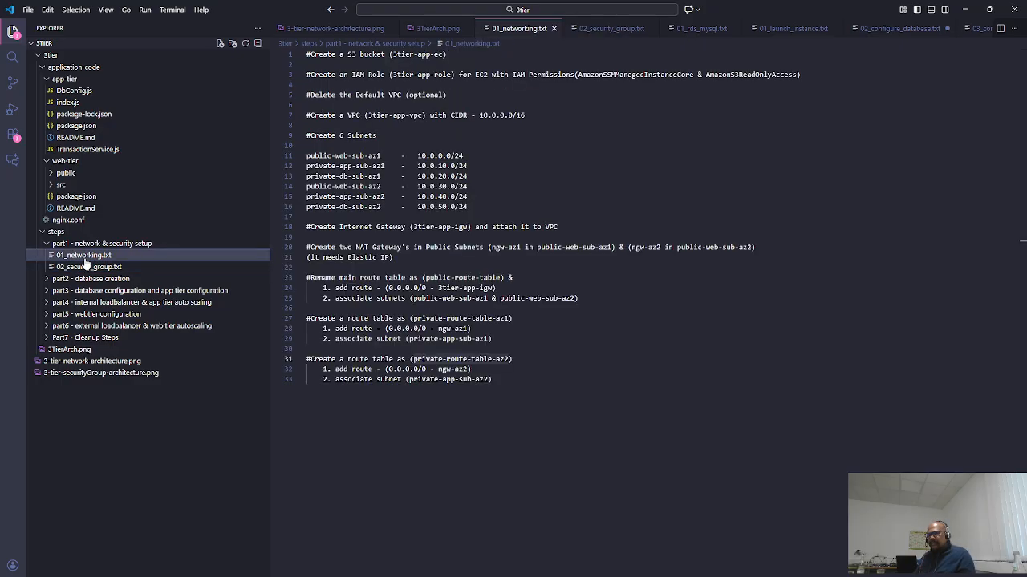
pyautogui.click(115, 270)
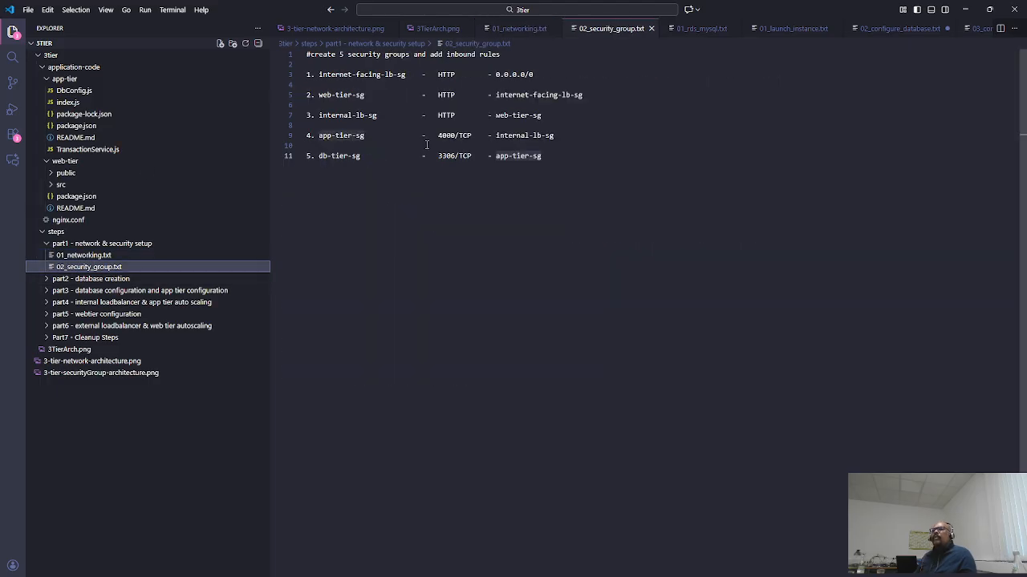
pyautogui.click(126, 373)
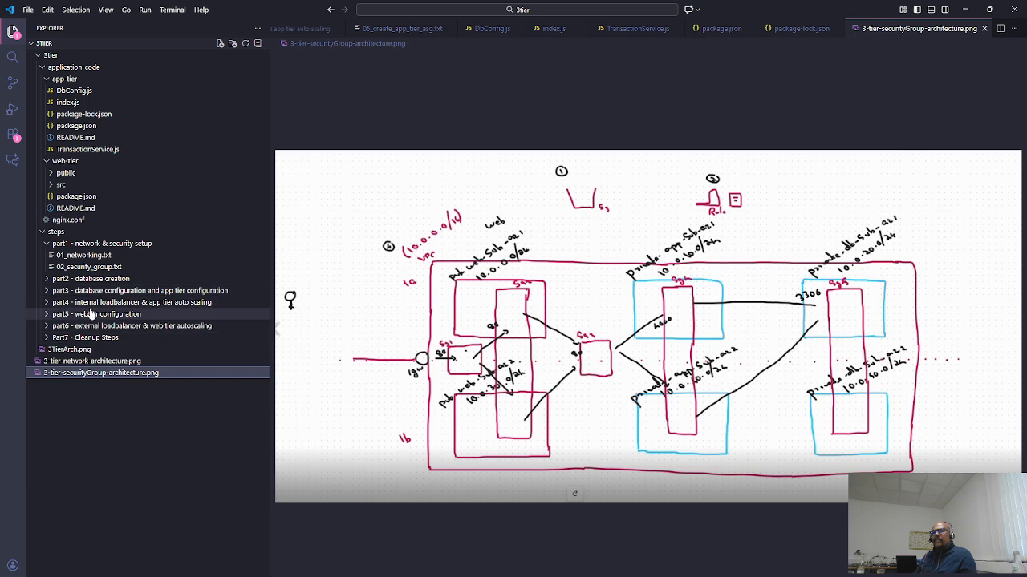
# - Copy the security group name internet-facing-lb-sg from 02_security_group.txt
pyautogui.click(90, 267)
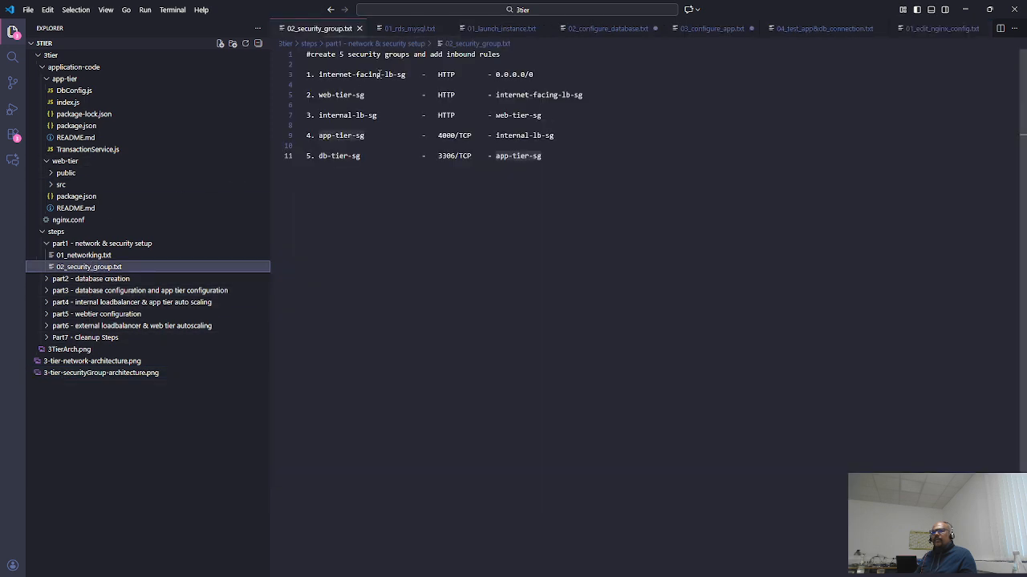
pyautogui.moveTo(405, 74); pyautogui.dragTo(319, 74)
pyautogui.hotkey('ctrl', 'c')
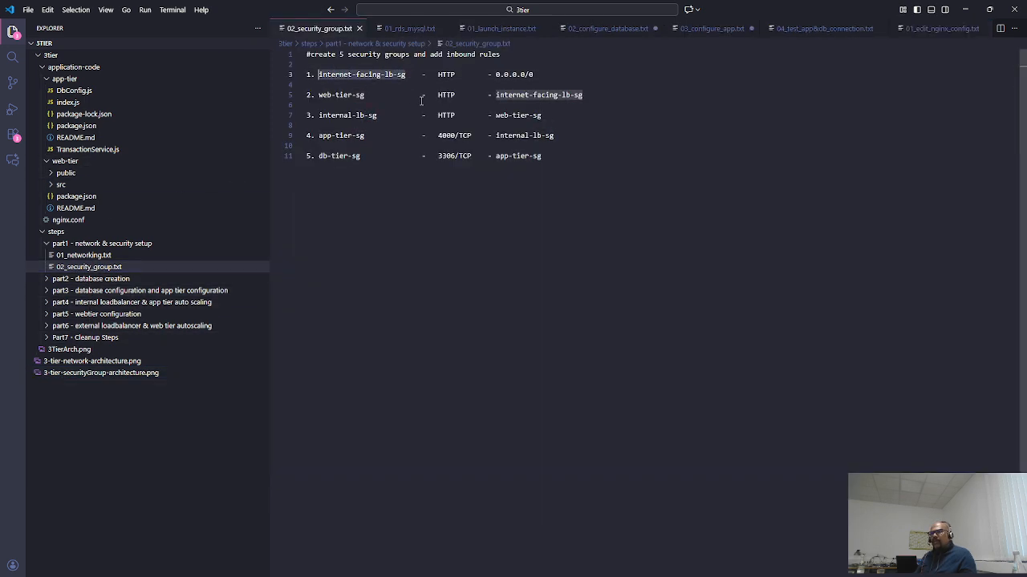
# - Switch to the AWS console, go to the EC2 security groups and start creating a new one
pyautogui.hotkey('alt', 'Tab')
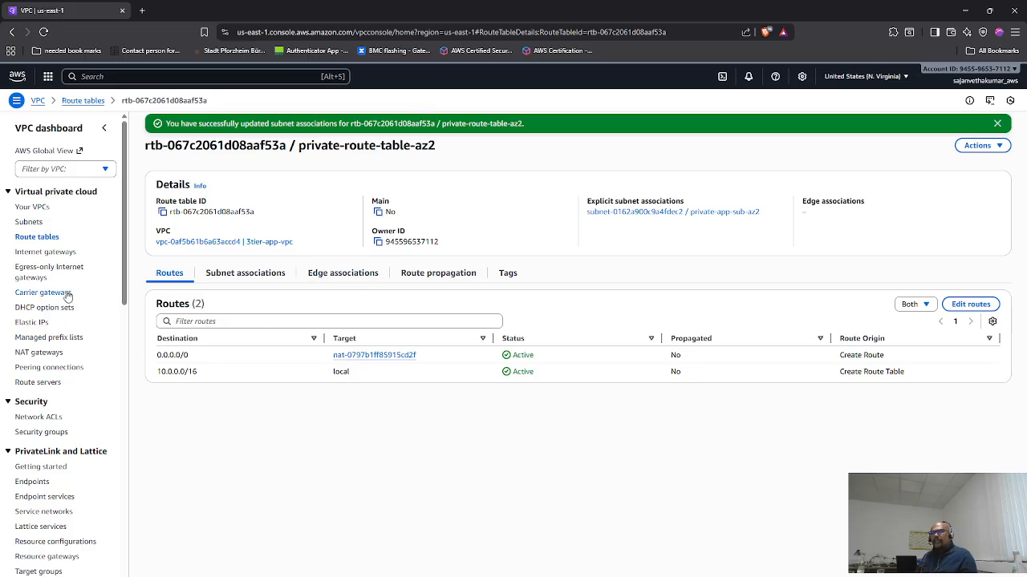
pyautogui.click(48, 77)
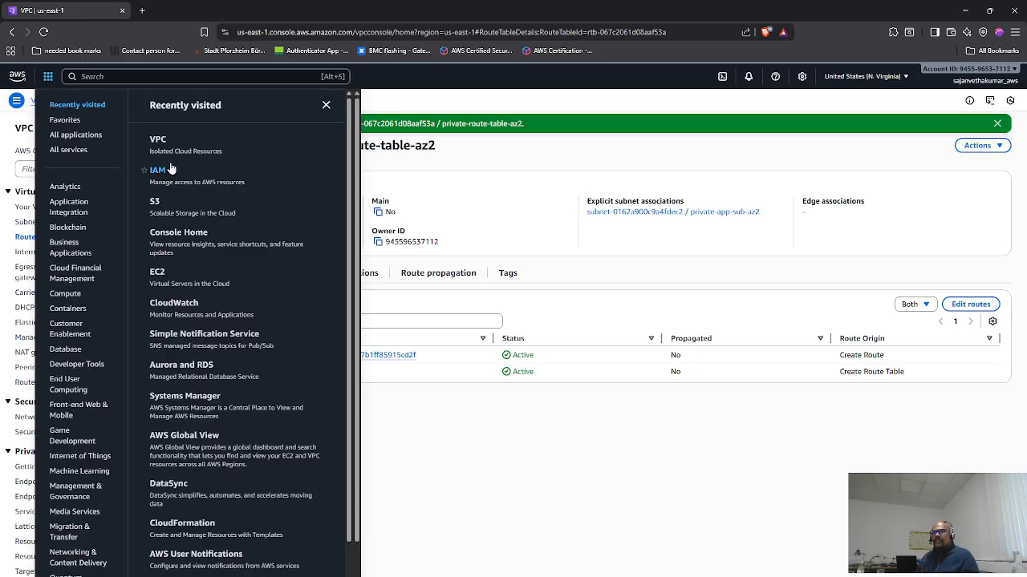
pyautogui.click(161, 272)
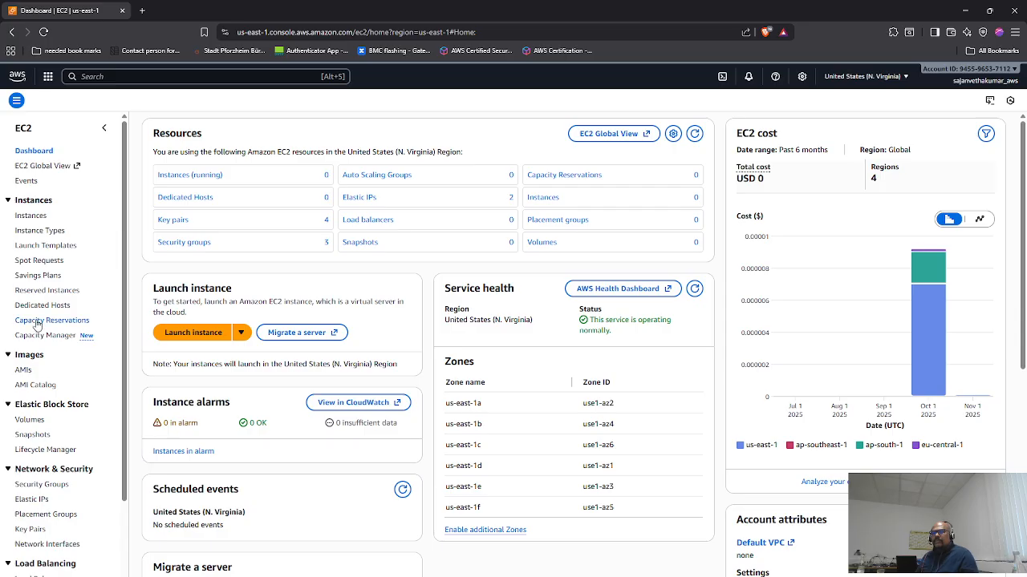
pyautogui.click(34, 216)
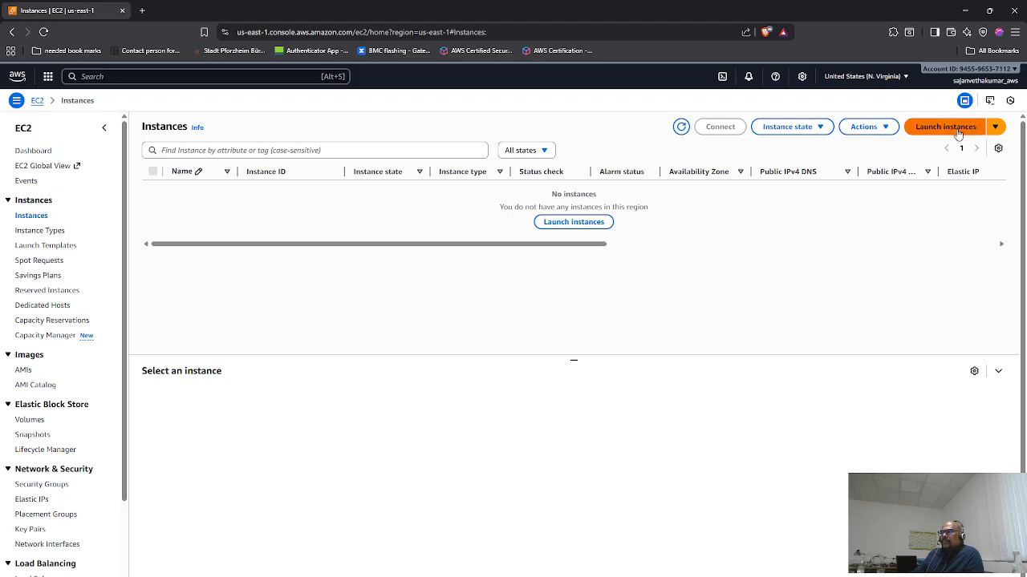
pyautogui.scroll(-2, 45, 418)
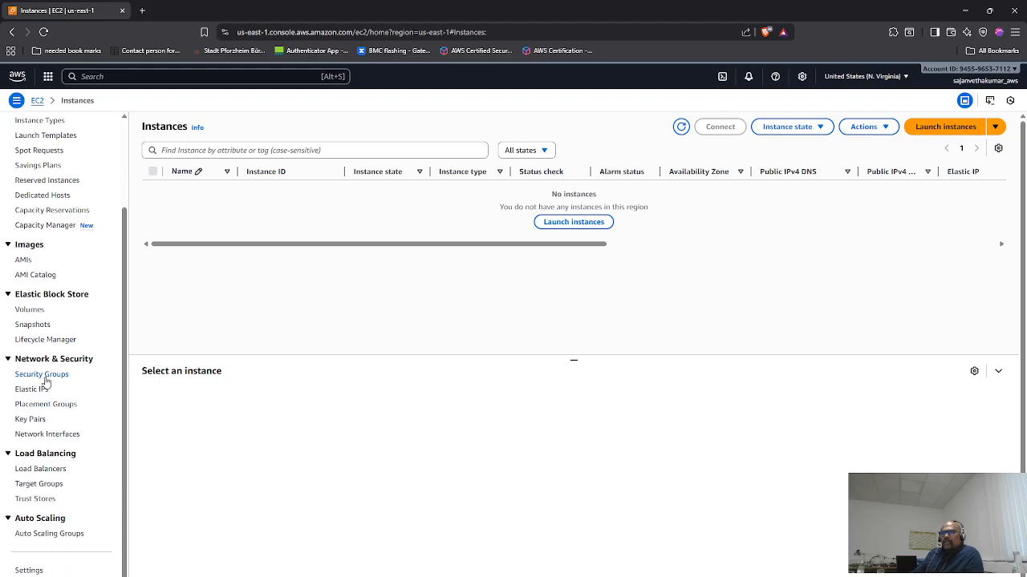
pyautogui.click(44, 375)
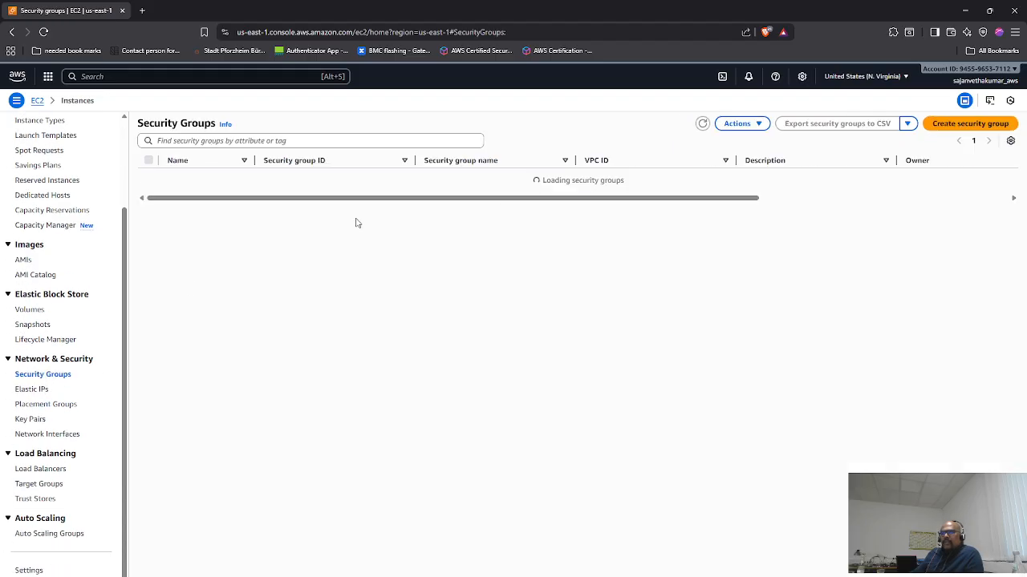
pyautogui.click(959, 125)
# - Set the security group's name and description to internet-facing-lb-sg and choose 3tier-app-vpc as its VPC
pyautogui.click(228, 197)
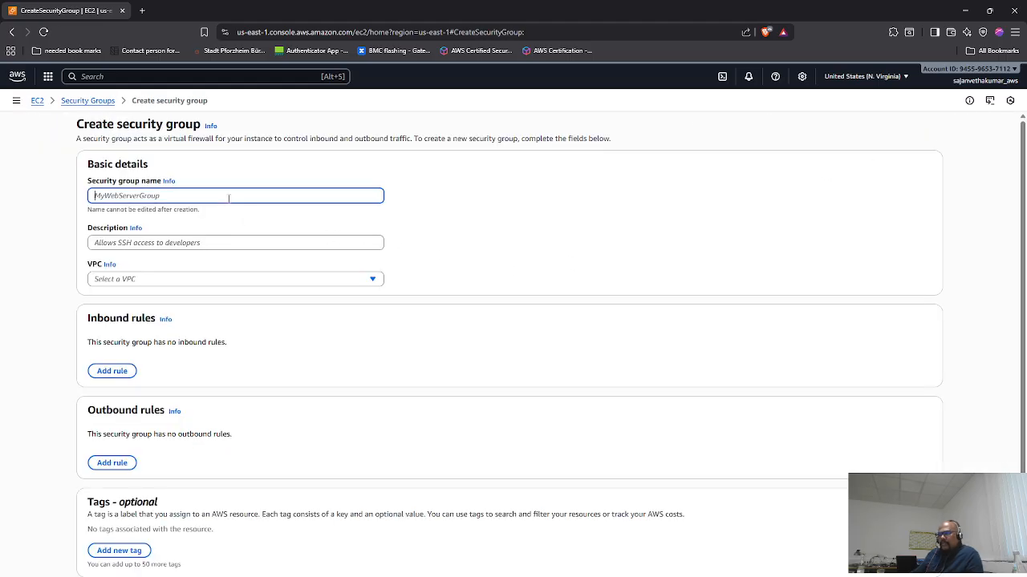
pyautogui.write('internet-facing-lb-sg')
pyautogui.click(157, 247)
pyautogui.hotkey('ctrl', 'v')
pyautogui.click(143, 280)
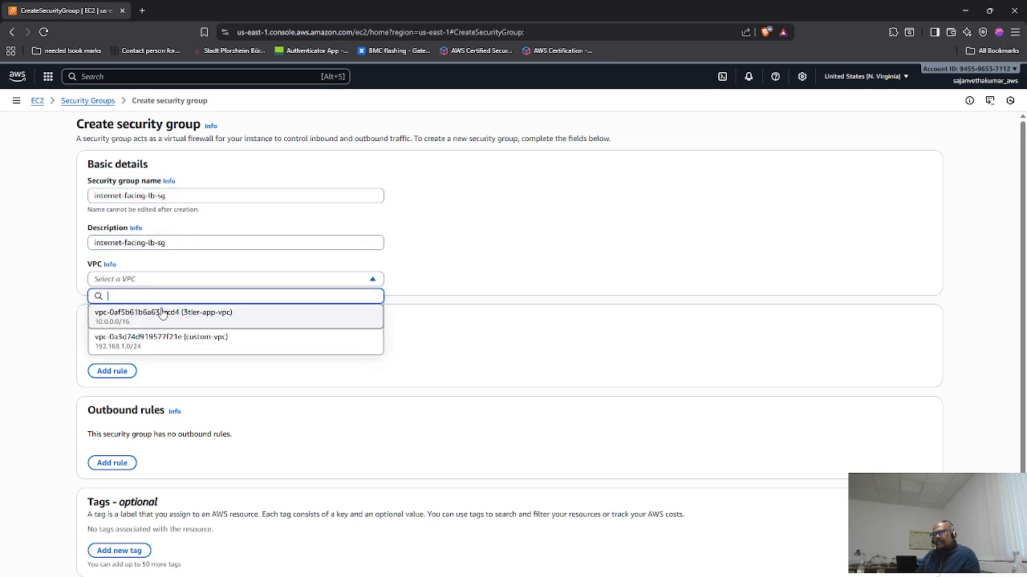
pyautogui.click(161, 317)
# - Set the outbound rule's type to HTTP and create the security group
pyautogui.scroll(-1, 192, 368)
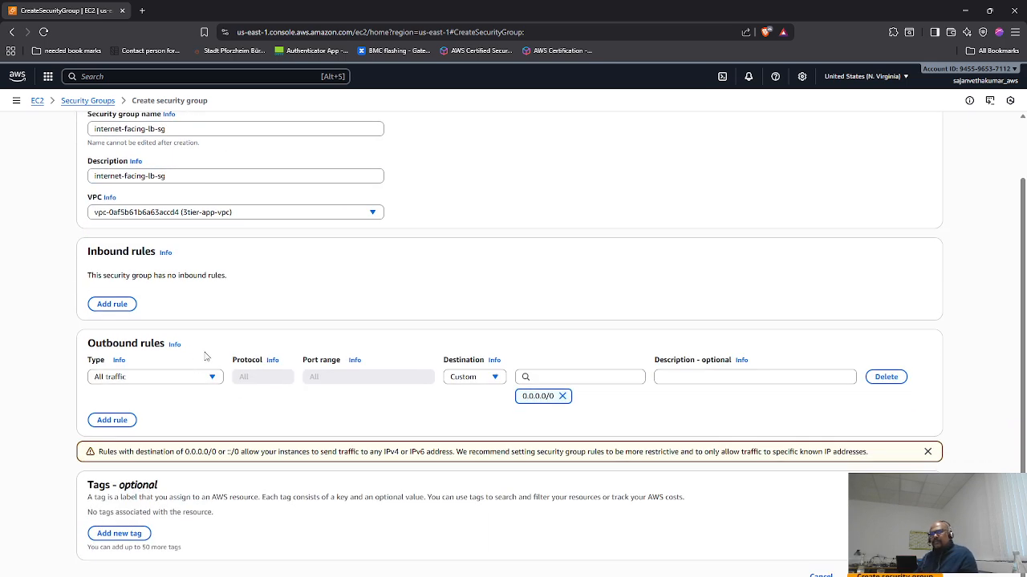
pyautogui.click(134, 385)
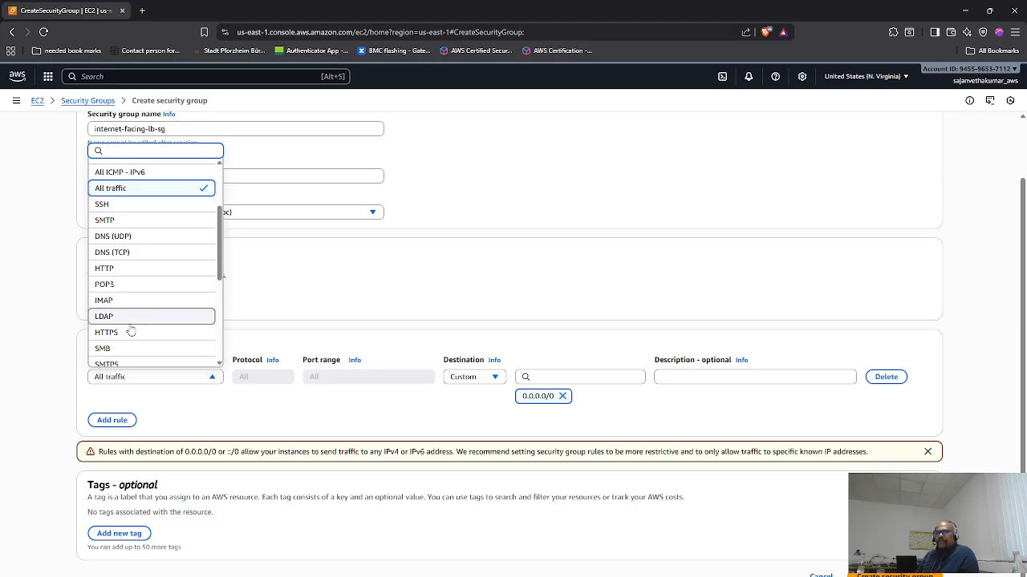
pyautogui.click(130, 270)
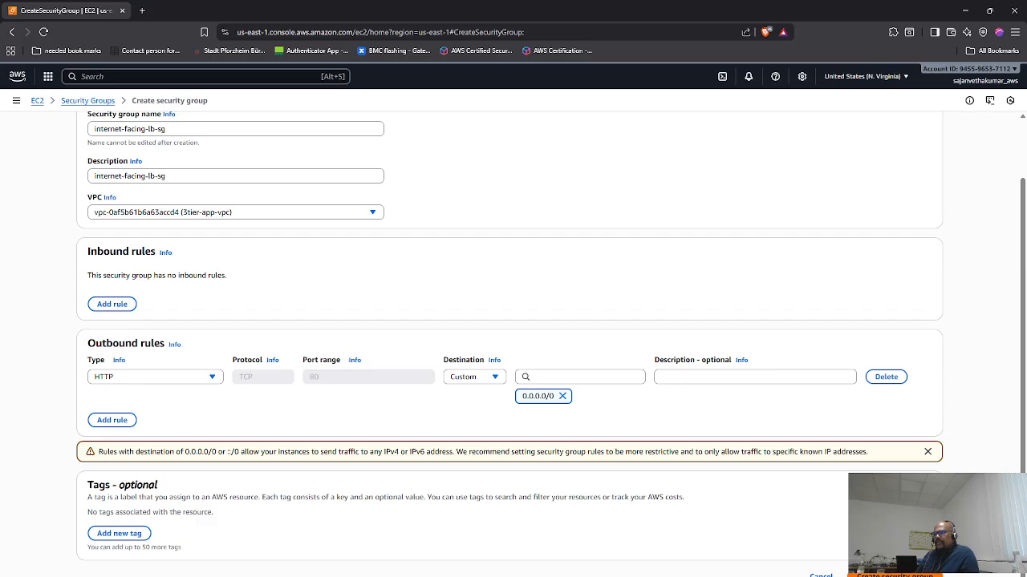
pyautogui.click(895, 575)
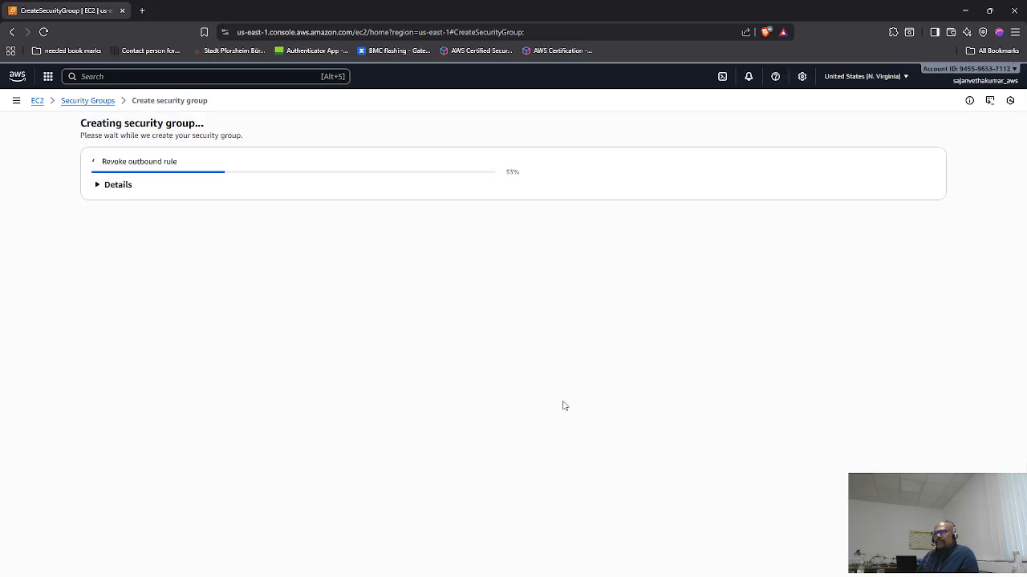
# - Open the internet-facing-lb-sg security group in the AWS console and start editing its inbound rules
pyautogui.hotkey('alt', 'Tab')
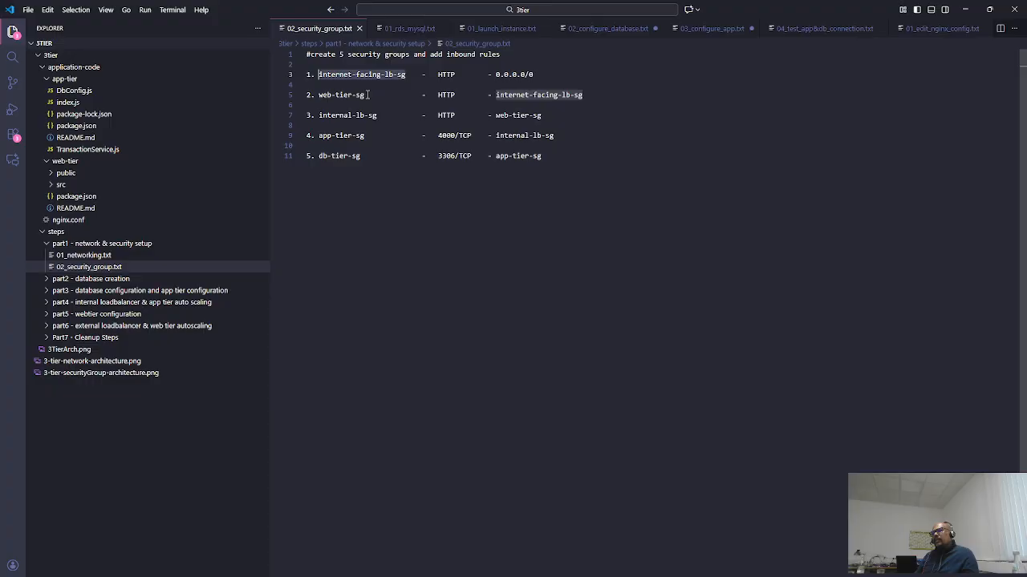
pyautogui.hotkey('alt', 'Tab')
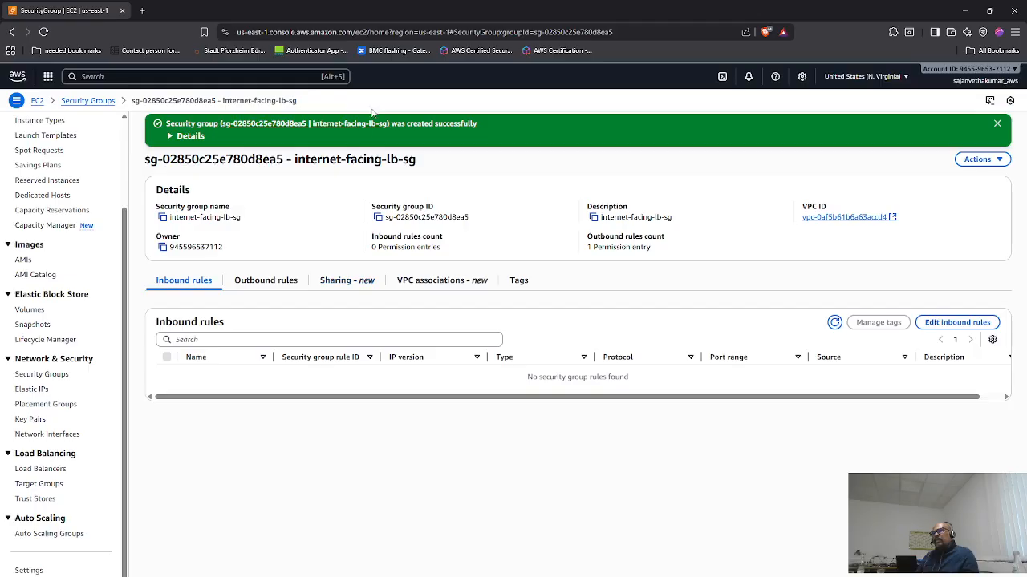
pyautogui.click(42, 375)
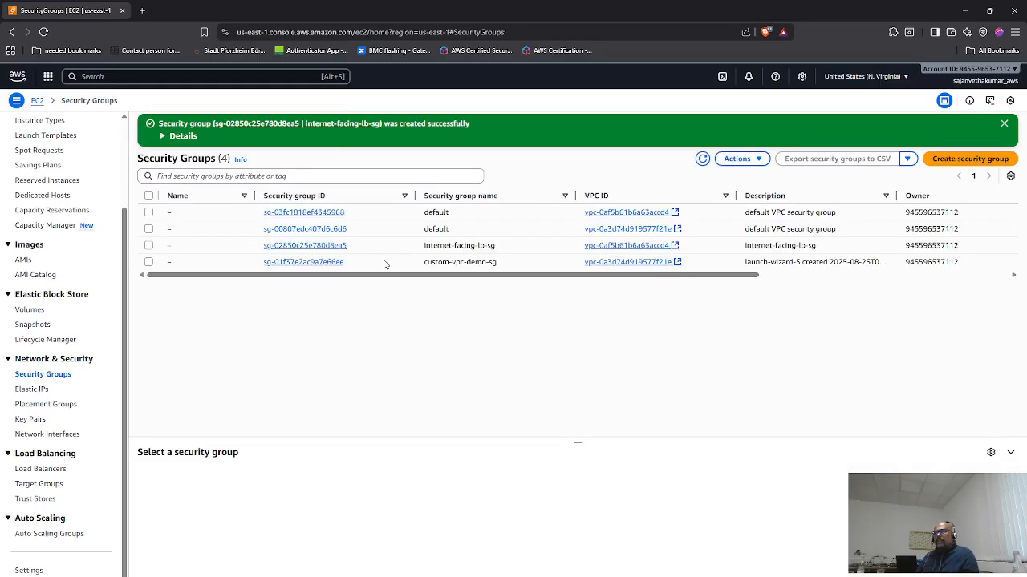
pyautogui.click(337, 246)
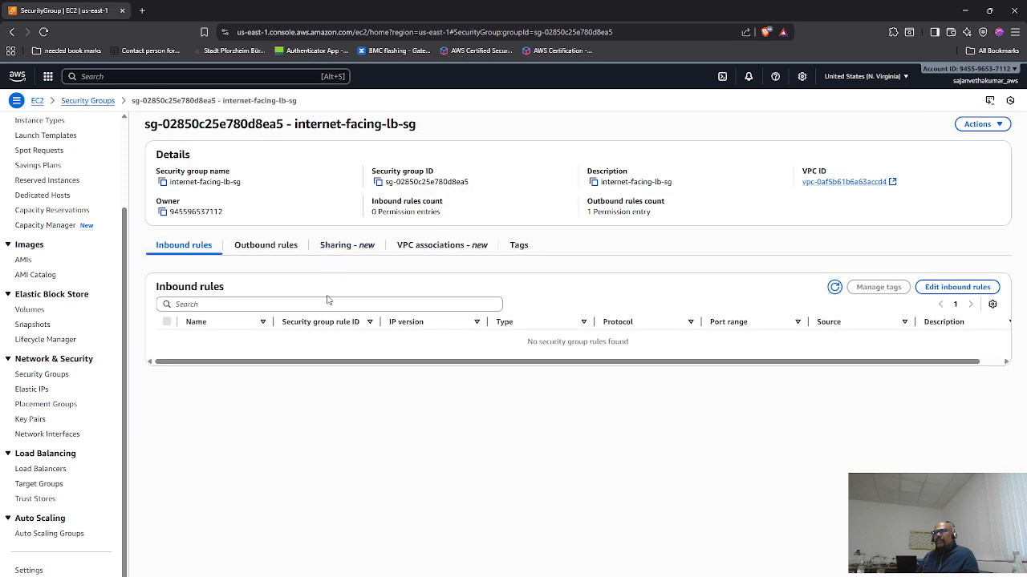
pyautogui.click(957, 287)
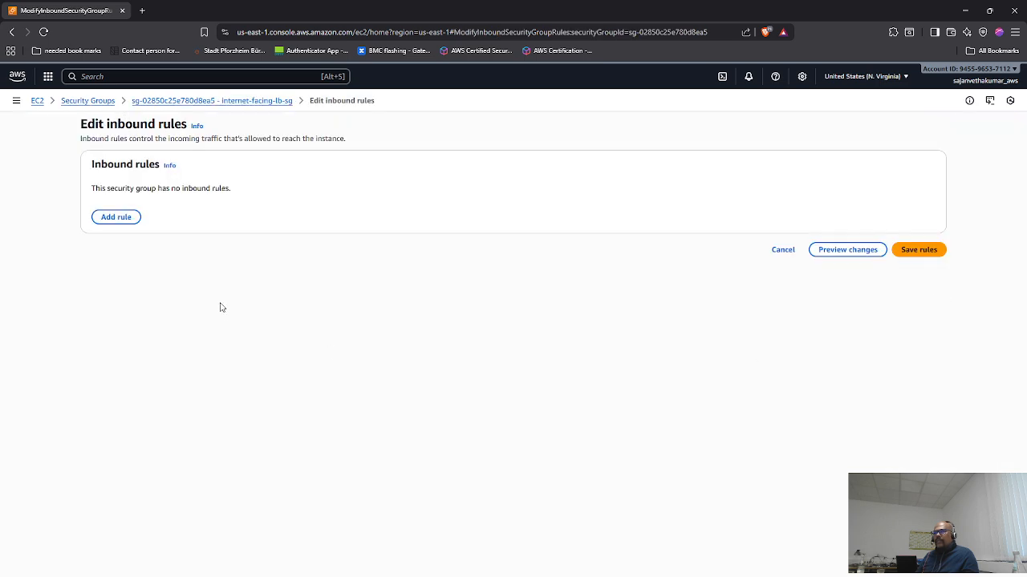
# - Add an HTTP inbound rule with source Anywhere-IPv4 (0.0.0.0/0) to internet-facing-lb-sg and save the rules
pyautogui.click(126, 219)
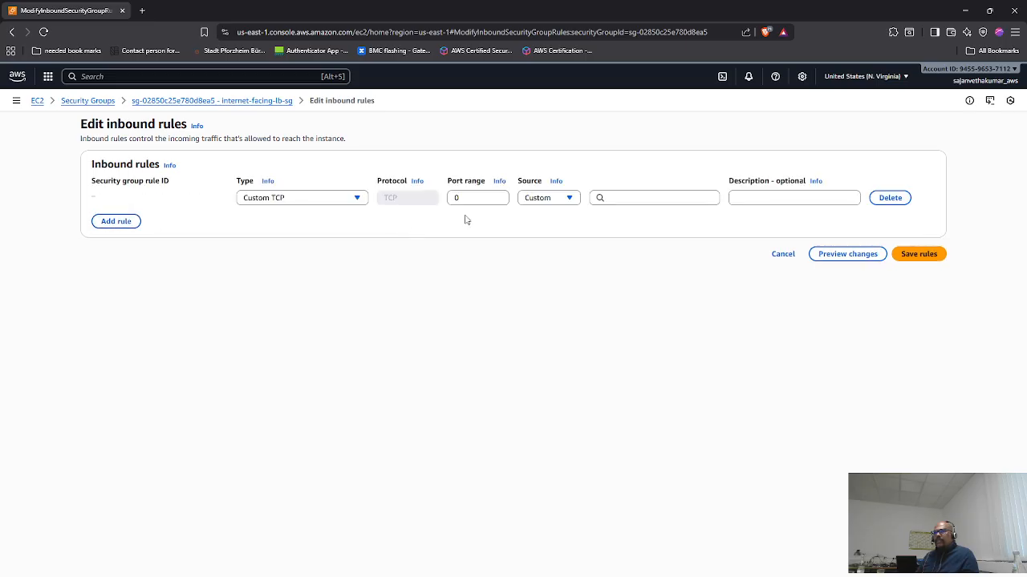
pyautogui.click(275, 200)
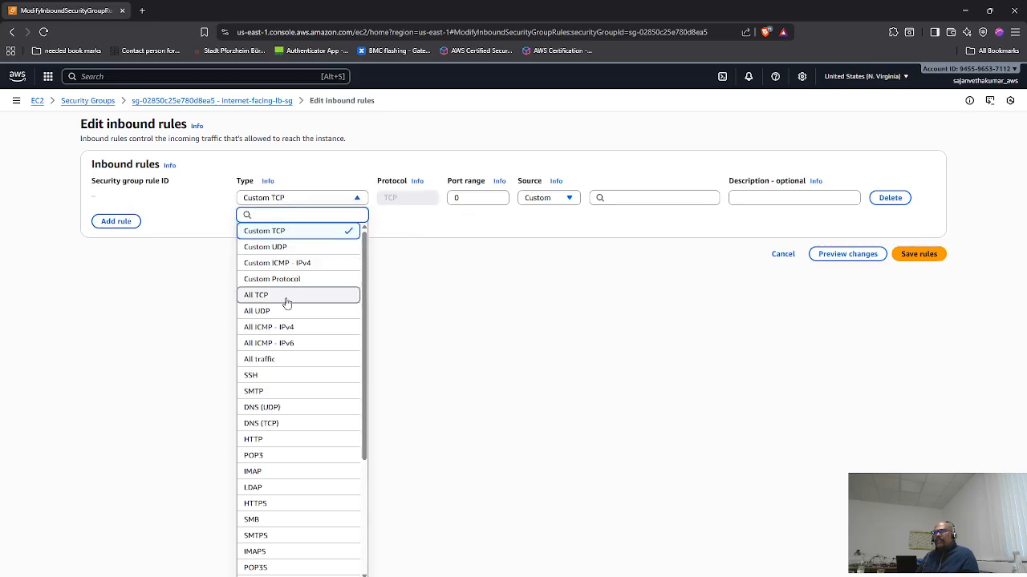
pyautogui.click(267, 442)
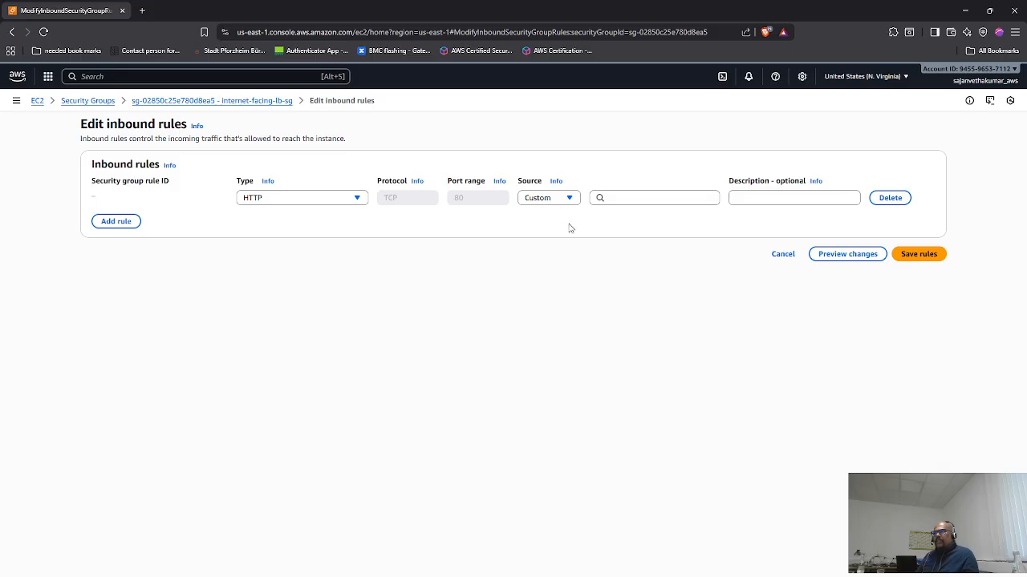
pyautogui.click(561, 200)
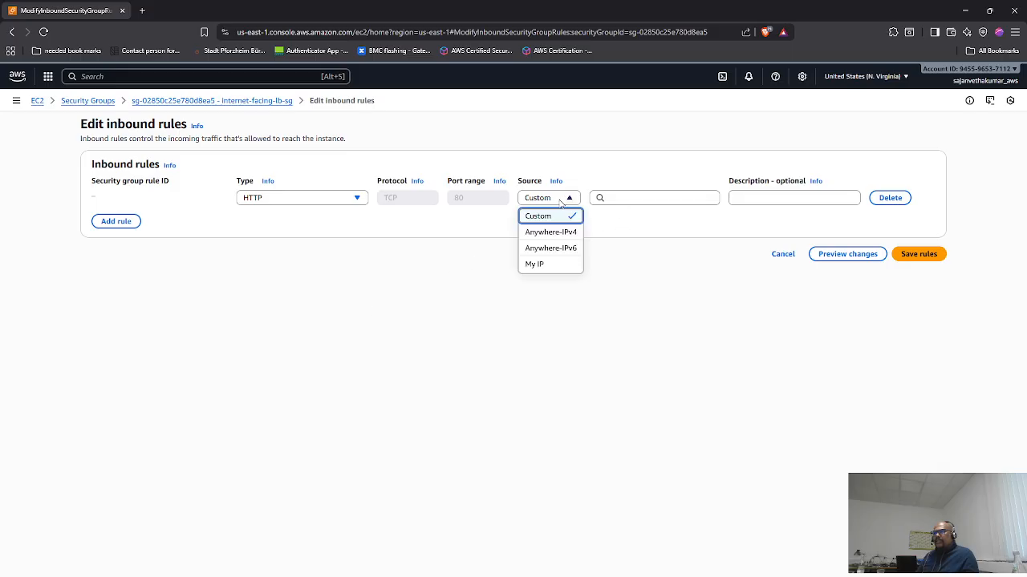
pyautogui.click(585, 200)
pyautogui.click(598, 199)
pyautogui.click(619, 233)
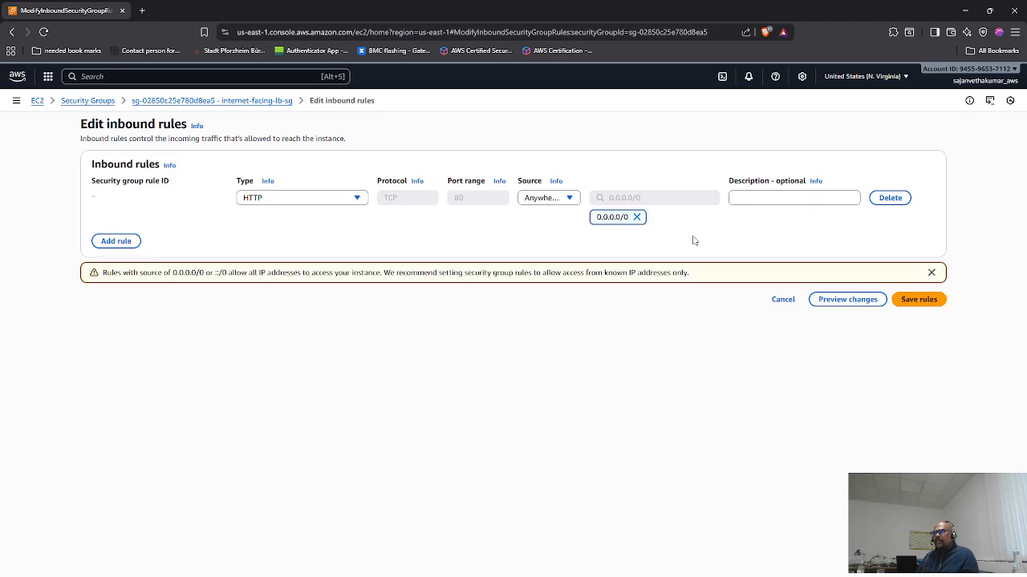
pyautogui.click(920, 301)
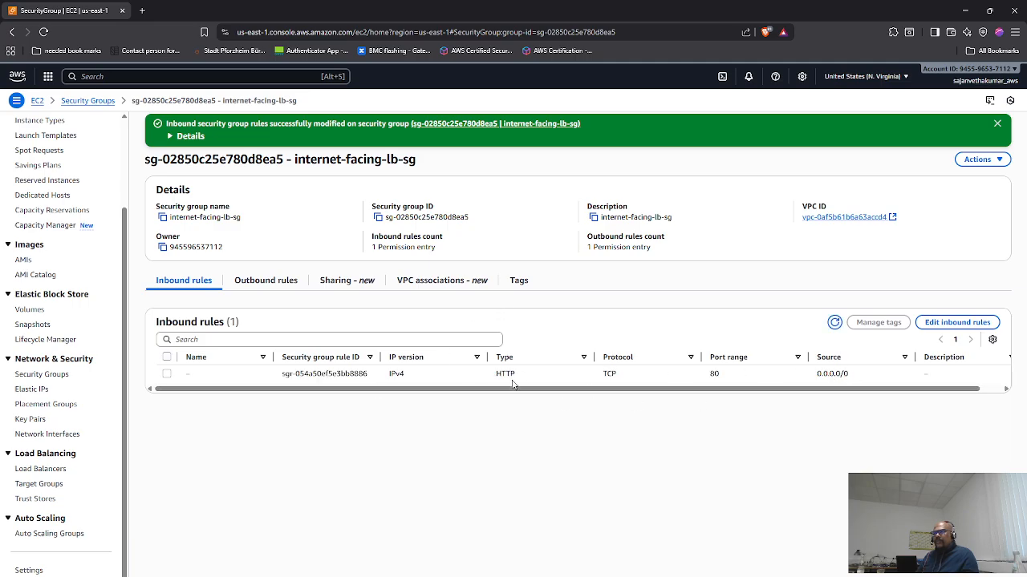
# - Switch to VS Code and copy the second security group name, web-tier-sg, from 02_security_group.txt
pyautogui.hotkey('alt', 'Tab')
pyautogui.hotkey('alt', 'Tab')
pyautogui.hotkey('alt', 'Tab')
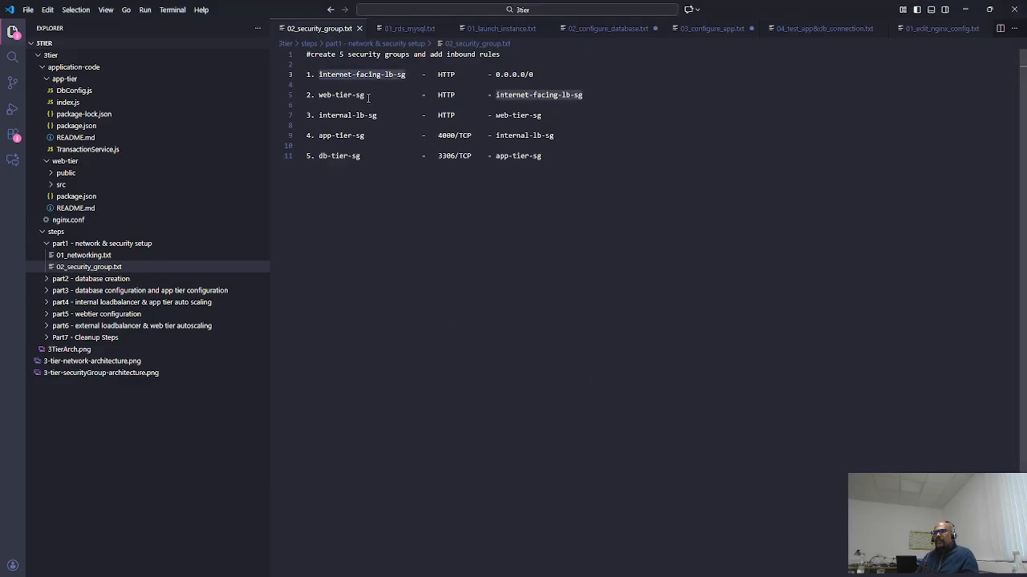
pyautogui.moveTo(368, 97); pyautogui.dragTo(314, 95)
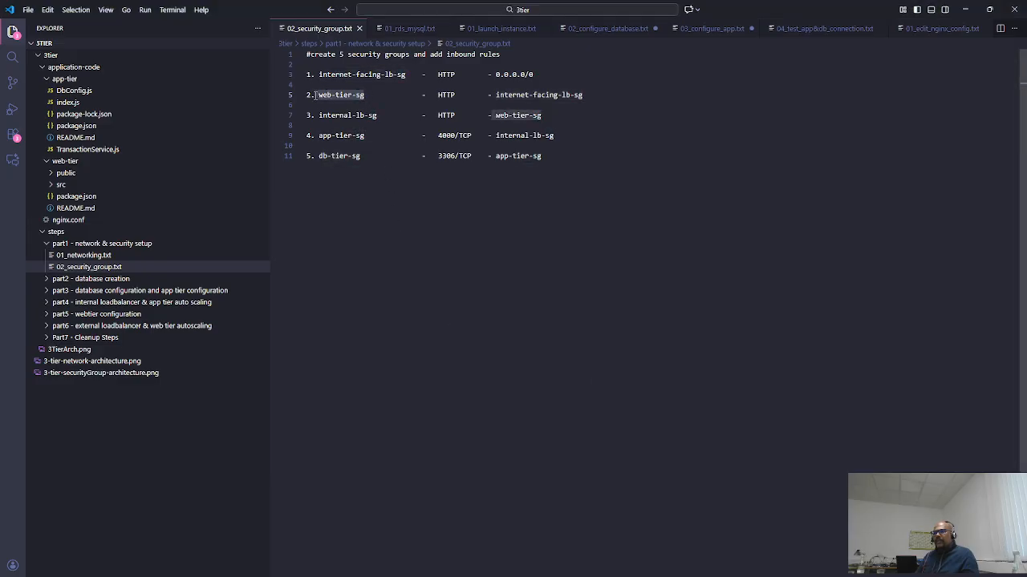
pyautogui.click(371, 101)
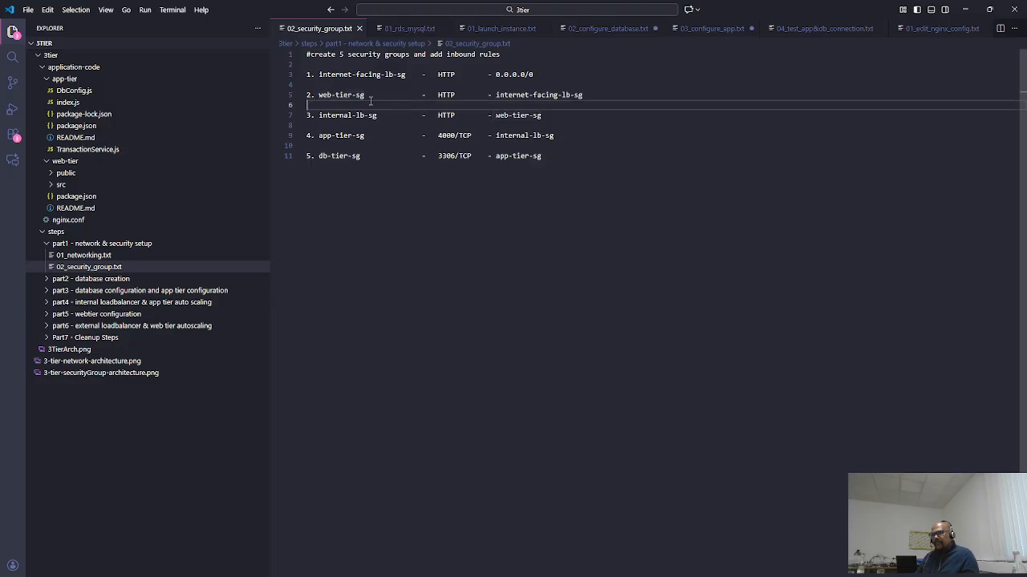
pyautogui.moveTo(366, 96); pyautogui.dragTo(318, 98)
pyautogui.hotkey('ctrl', 'c')
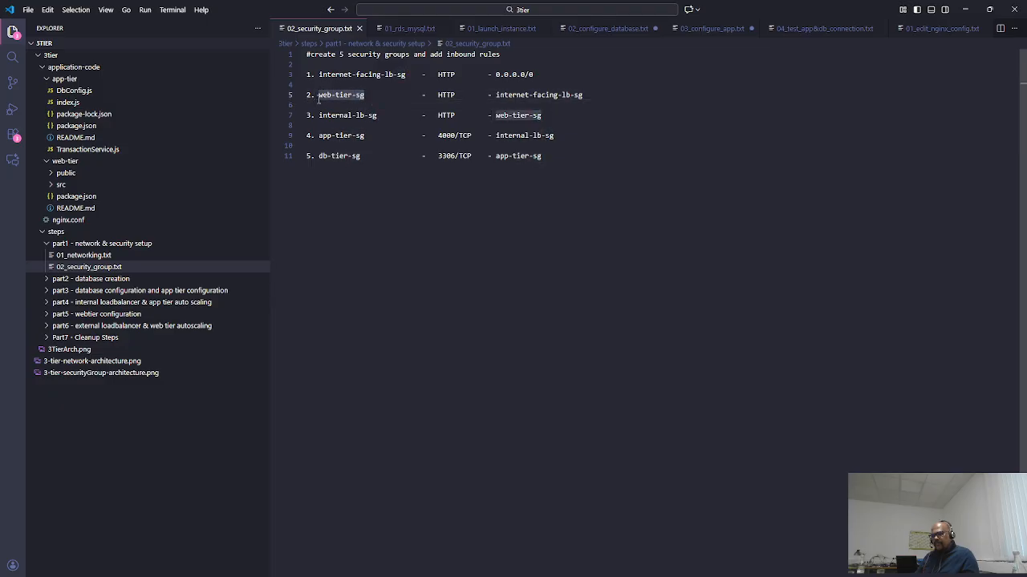
# - Back in the AWS console, start a new security group with name and description web-tier-sg and 3tier-app-vpc as its VPC
pyautogui.hotkey('alt', 'Tab')
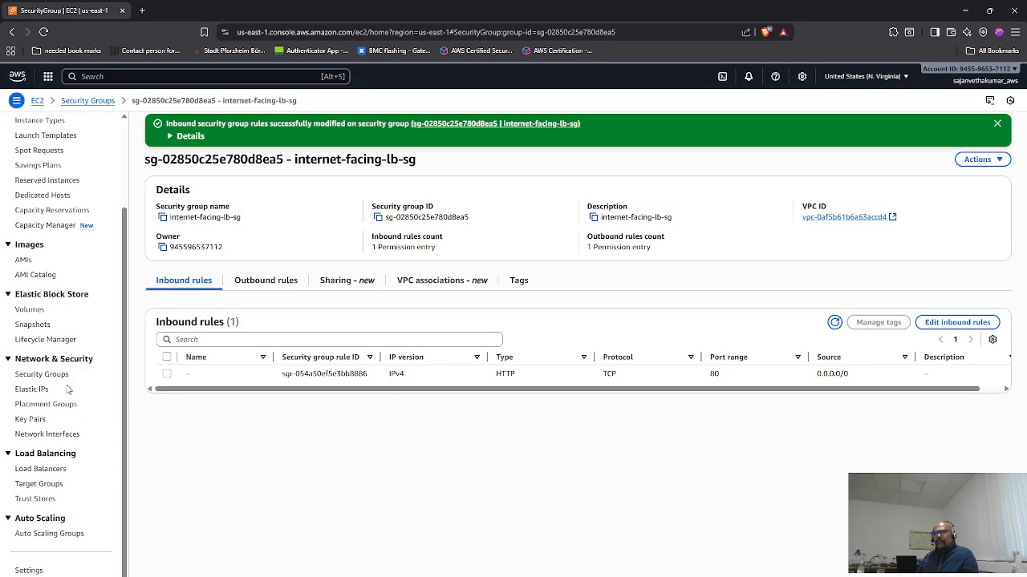
pyautogui.click(45, 375)
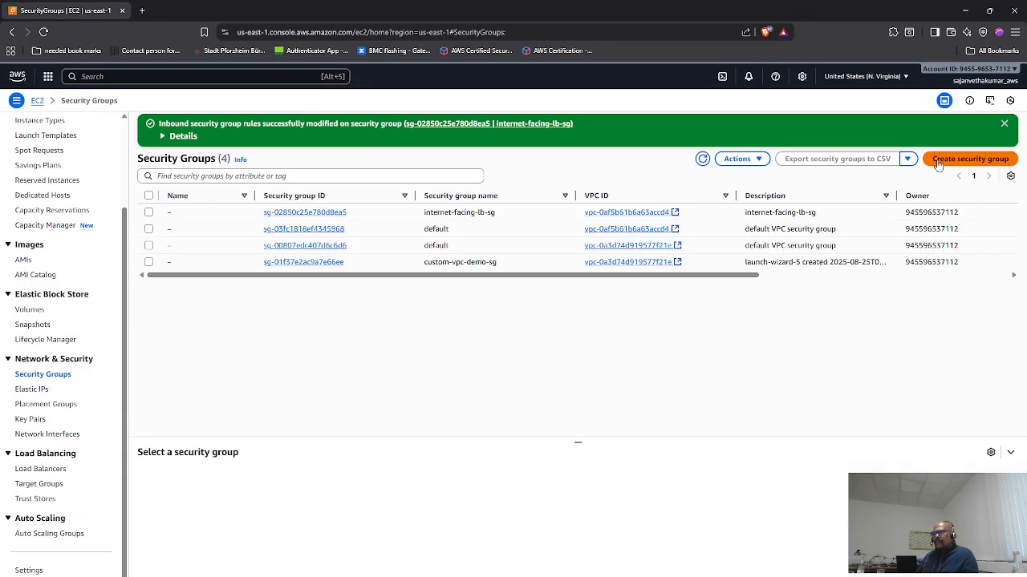
pyautogui.click(939, 163)
pyautogui.click(175, 197)
pyautogui.hotkey('ctrl', 'v')
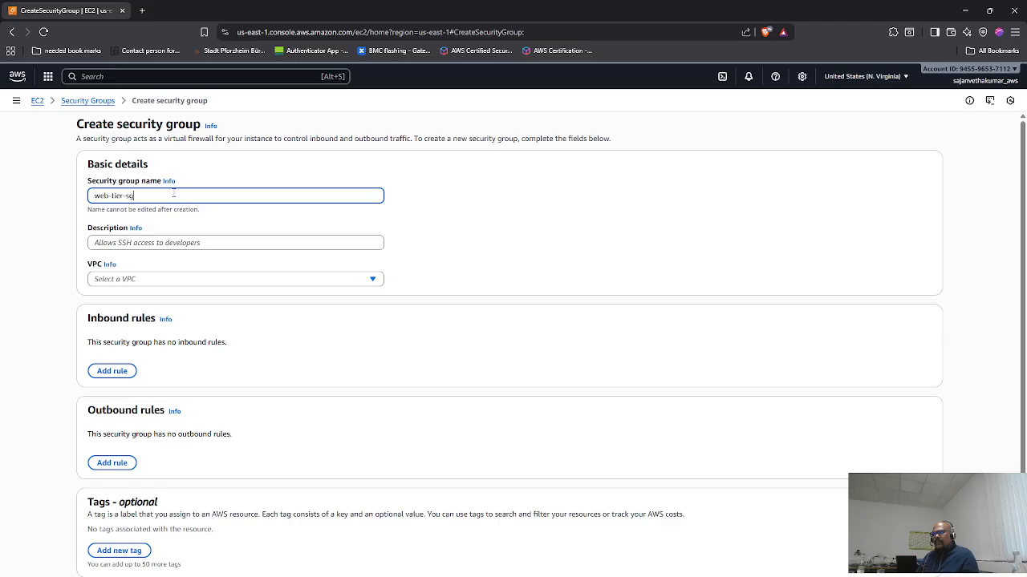
pyautogui.click(140, 242)
pyautogui.hotkey('ctrl', 'v')
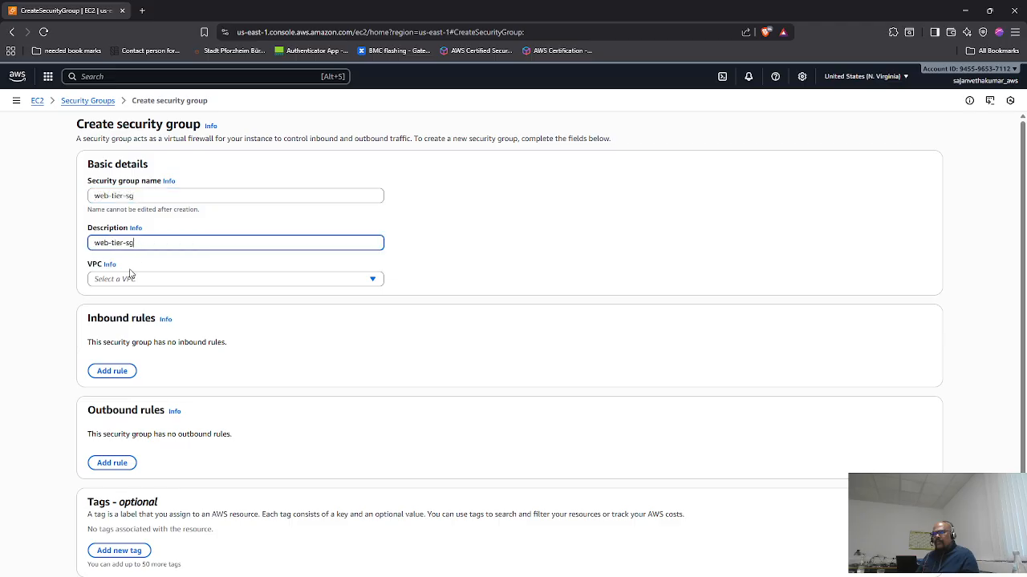
pyautogui.click(131, 277)
pyautogui.click(157, 314)
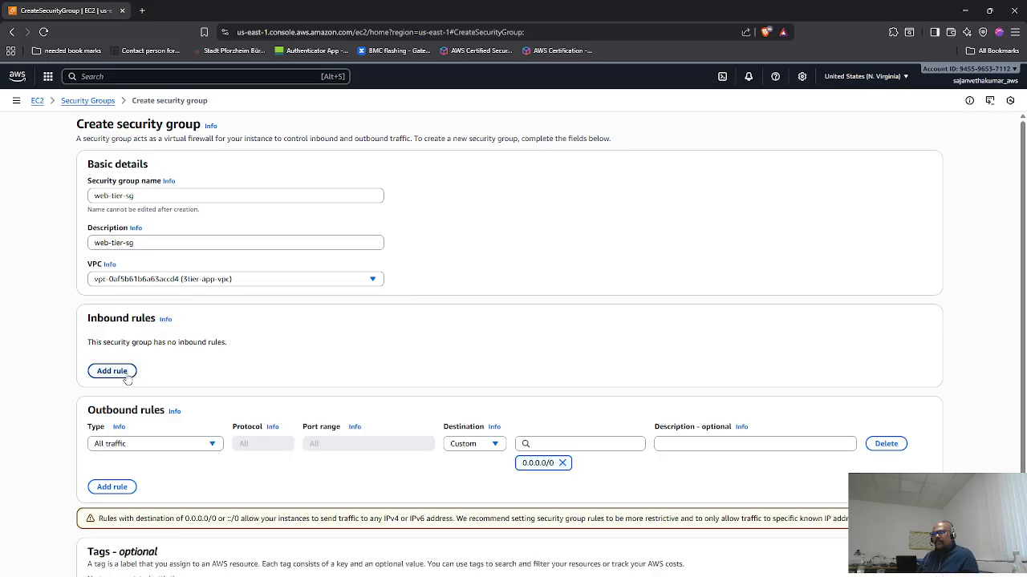
# - Add an inbound rule of type HTTP to the new web-tier-sg security group
pyautogui.scroll(-1, 144, 377)
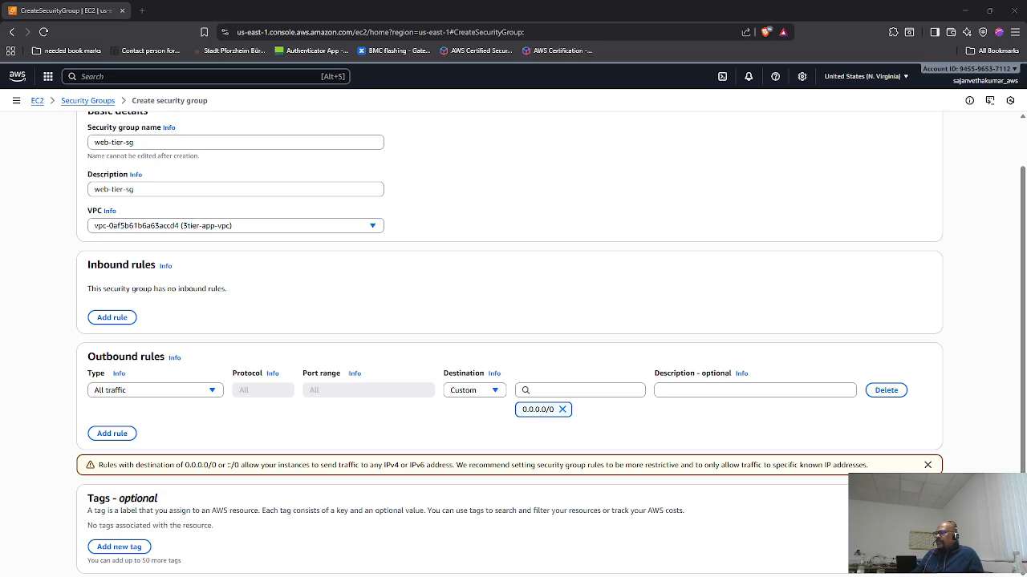
pyautogui.click(112, 318)
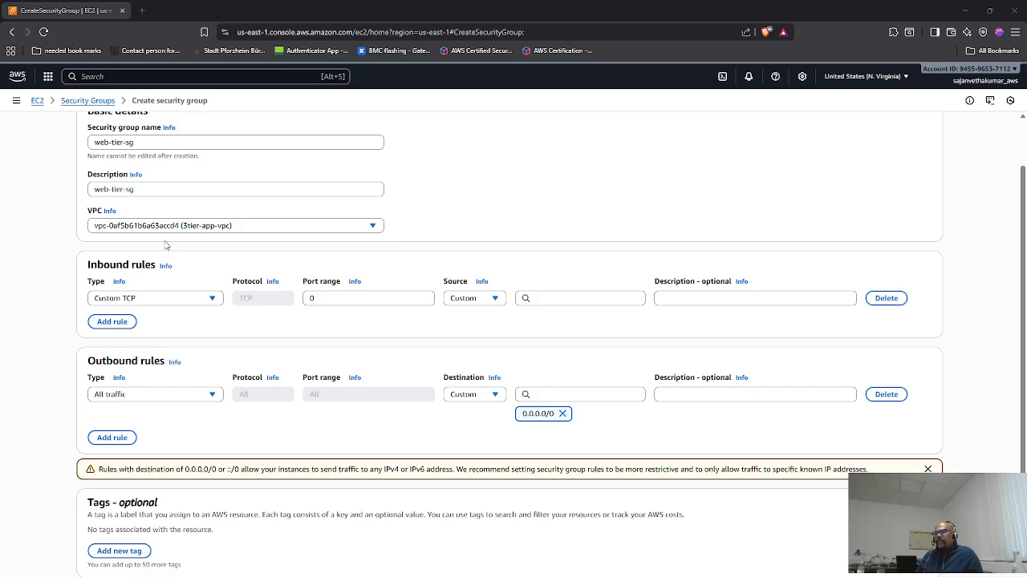
pyautogui.click(161, 302)
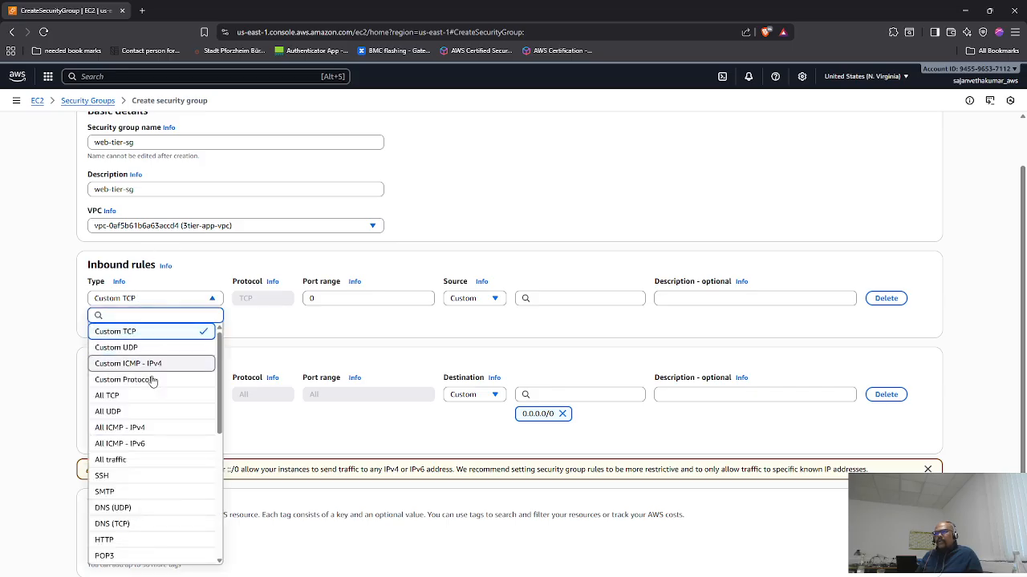
pyautogui.scroll(-1, 135, 522)
pyautogui.click(128, 486)
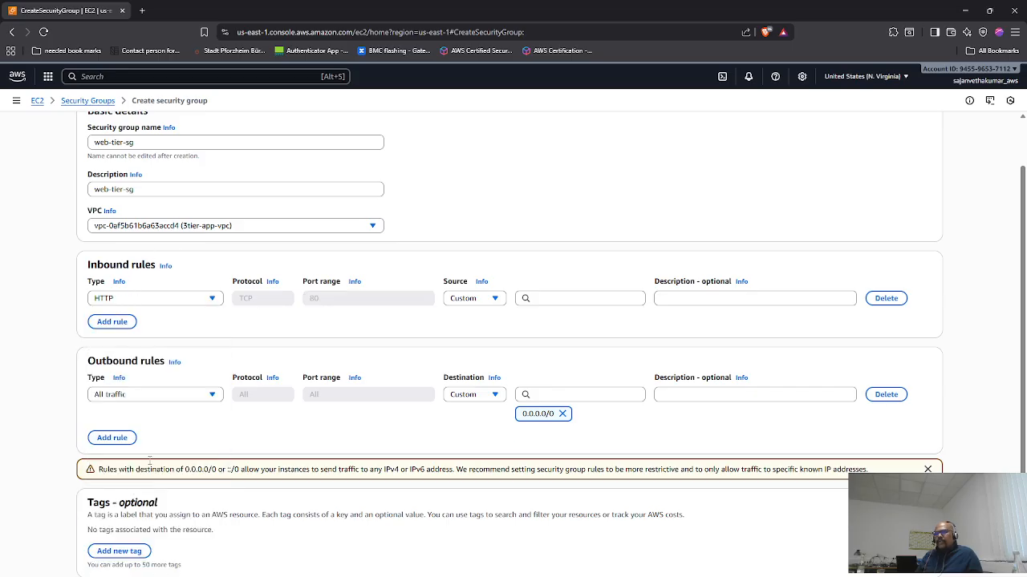
pyautogui.click(481, 298)
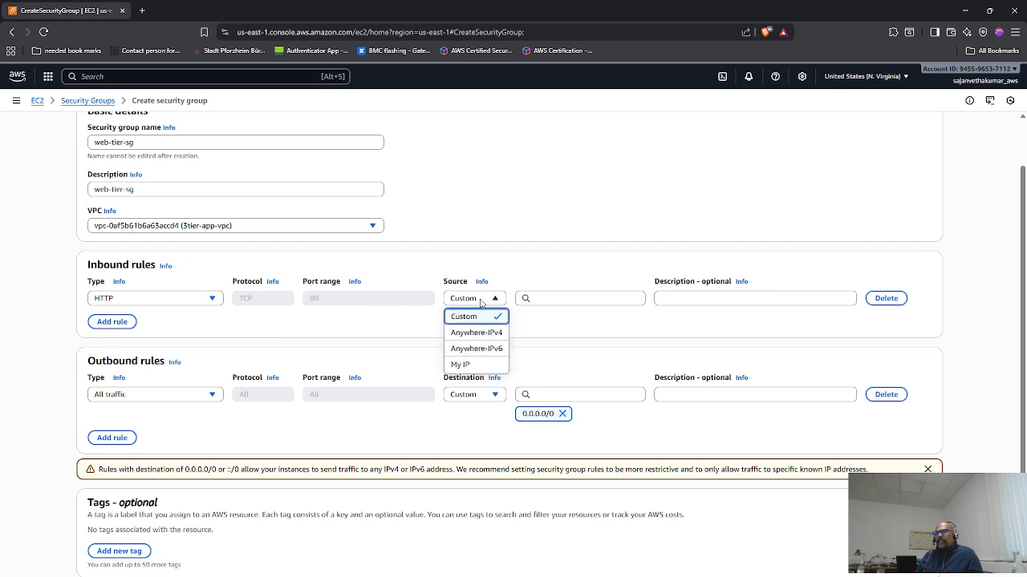
pyautogui.click(521, 298)
pyautogui.click(521, 298)
pyautogui.click(550, 335)
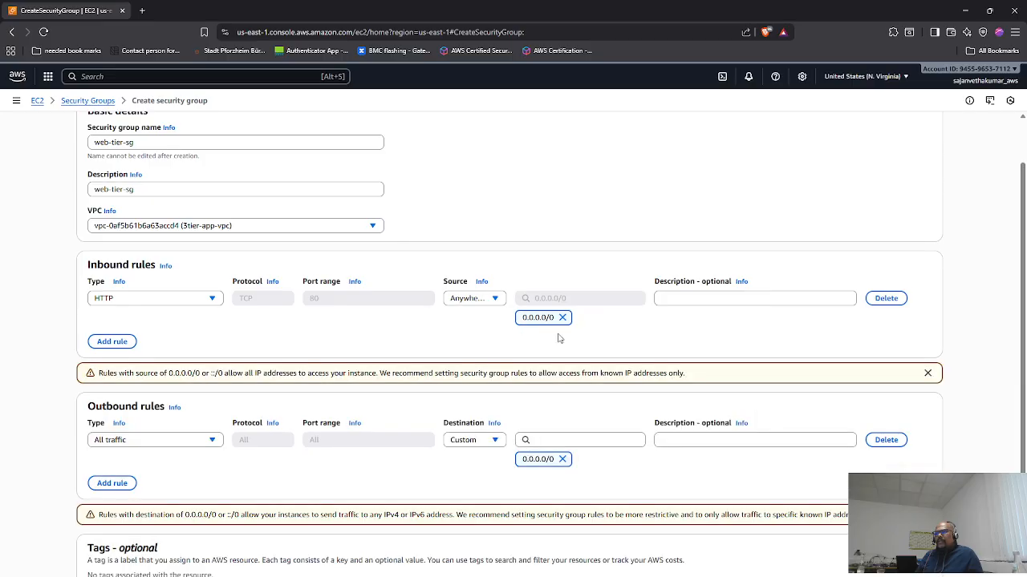
pyautogui.click(562, 318)
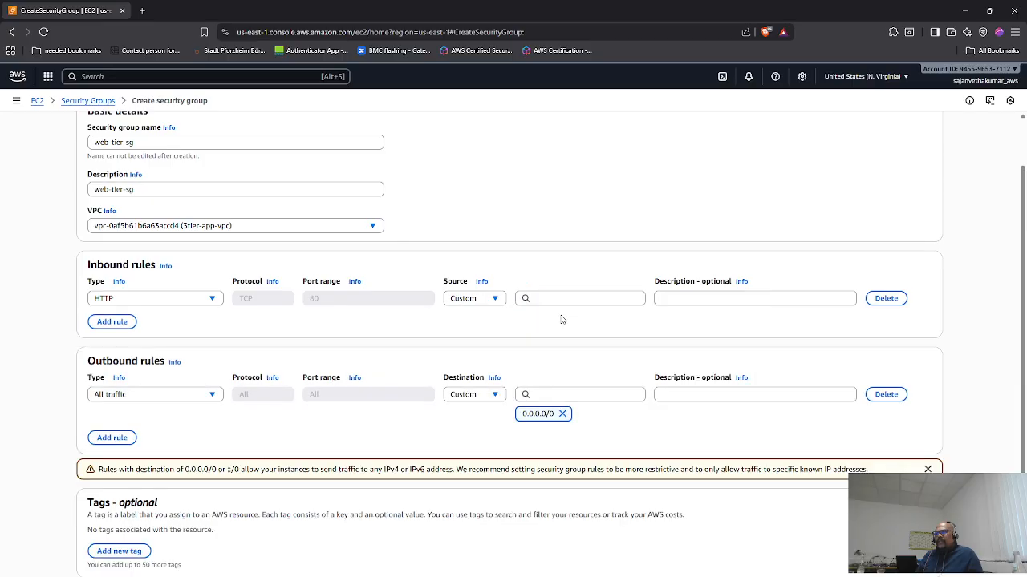
# - Set the HTTP inbound rule's source to the internet-facing-lb-sg security group, checking it against 02_security_group.txt in VS Code
pyautogui.click(562, 298)
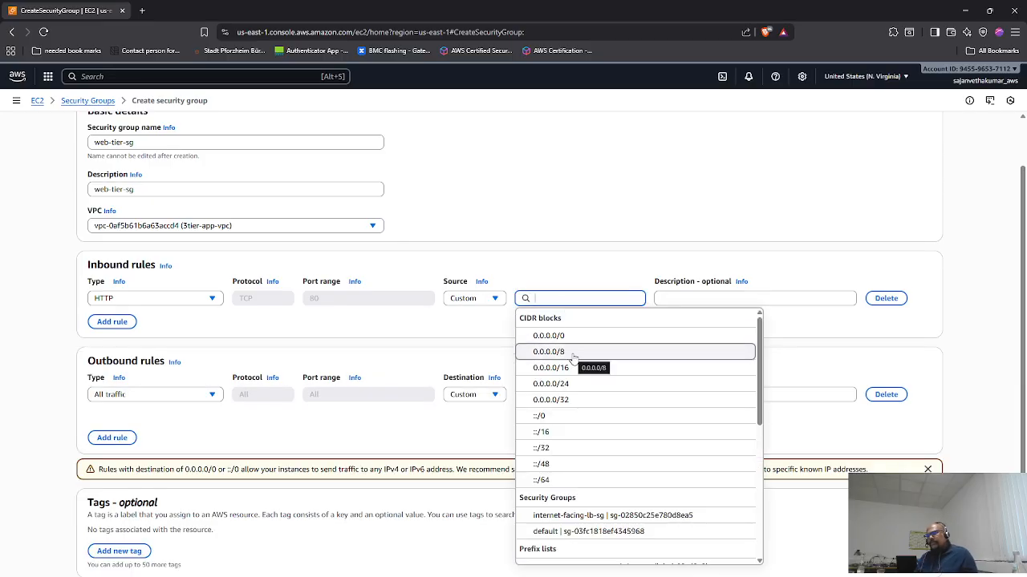
pyautogui.click(614, 516)
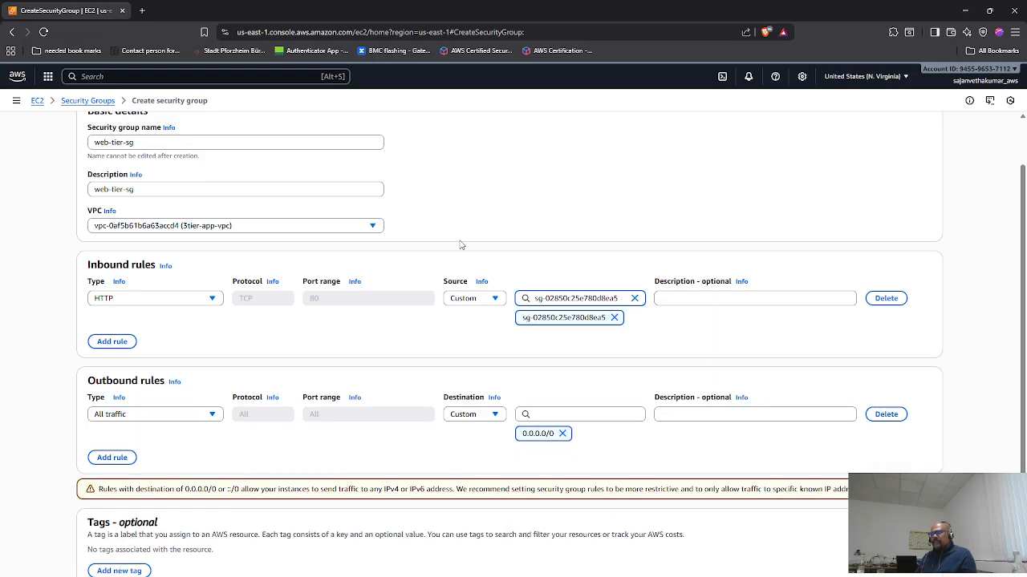
pyautogui.hotkey('alt', 'Tab')
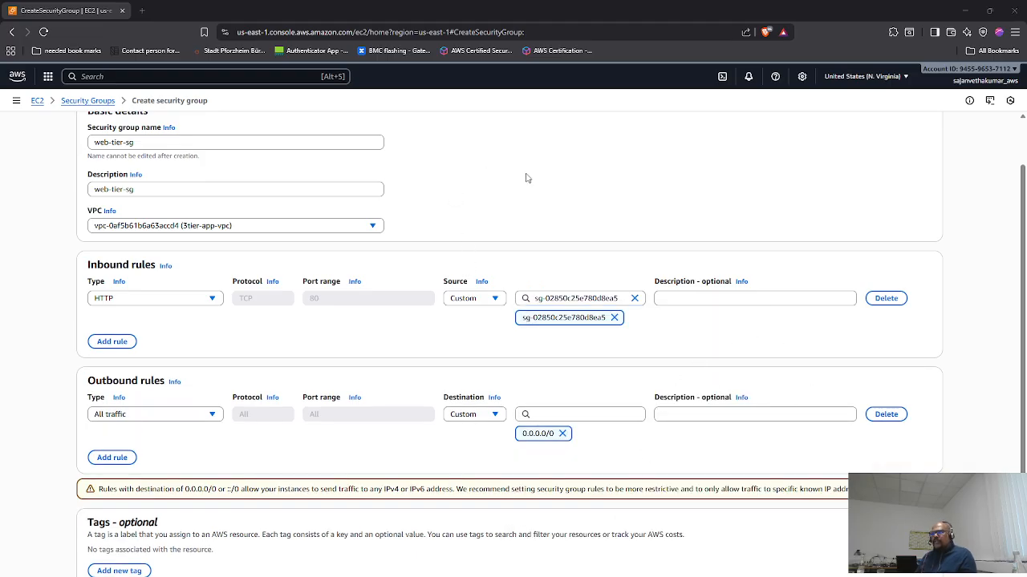
pyautogui.hotkey('alt', 'Tab')
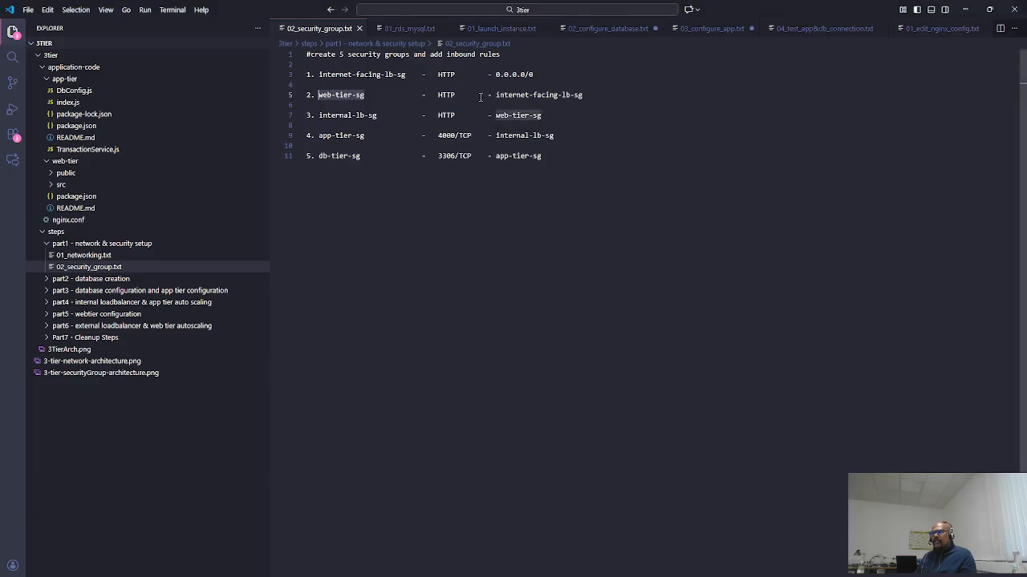
pyautogui.click(493, 97)
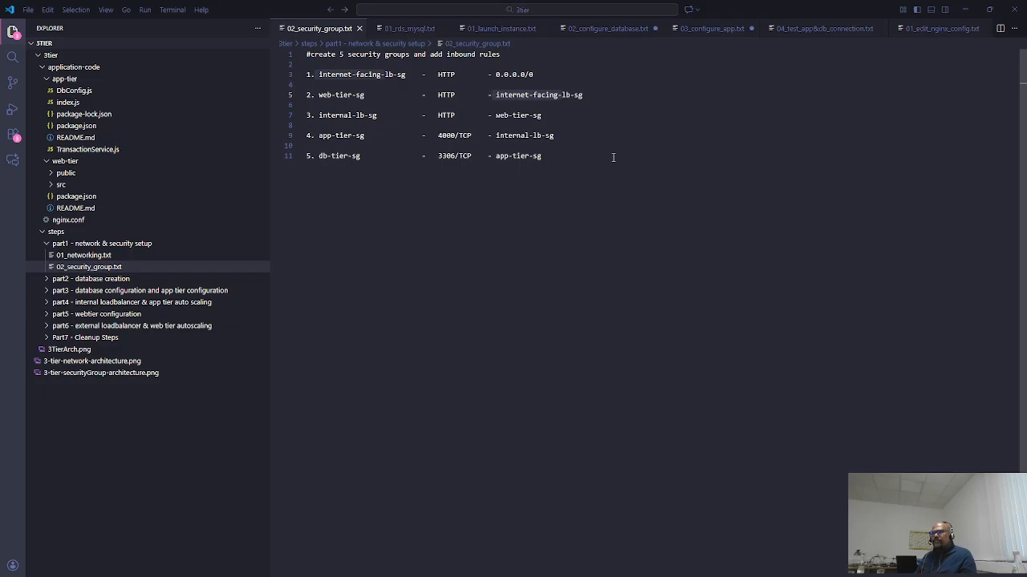
pyautogui.hotkey('alt', 'Tab')
pyautogui.hotkey('alt', 'Tab')
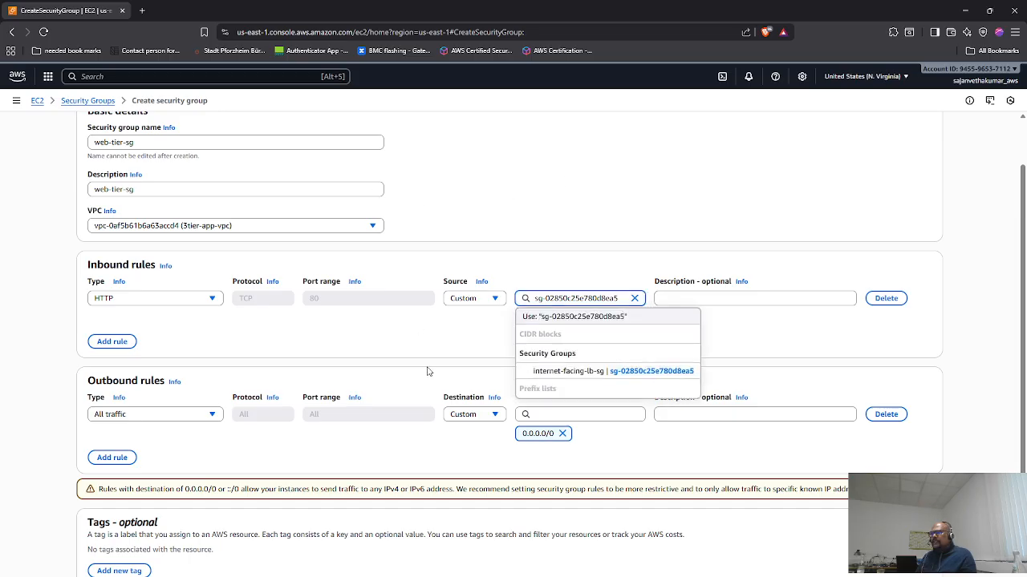
pyautogui.press('Return')
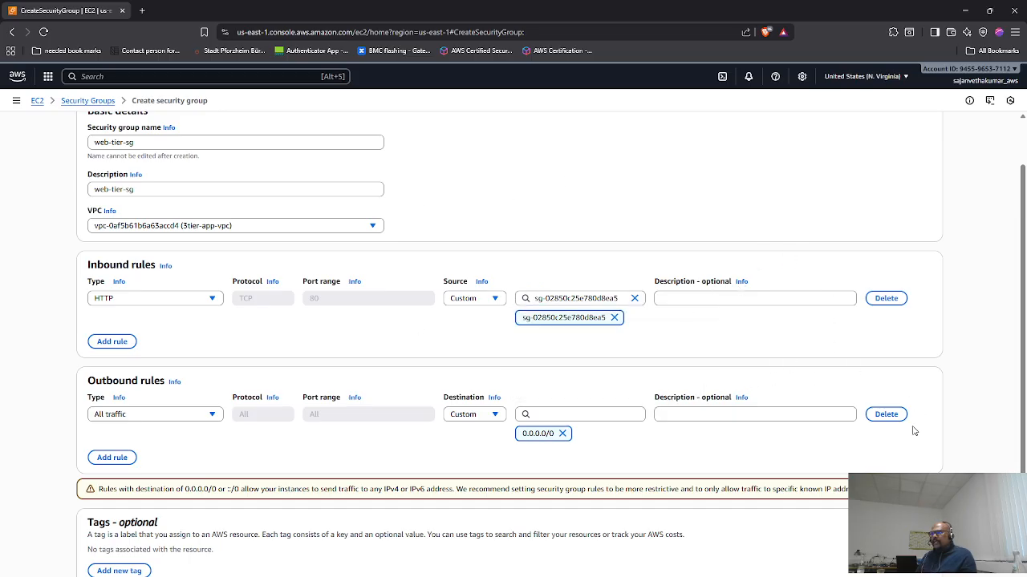
pyautogui.scroll(-2, 722, 361)
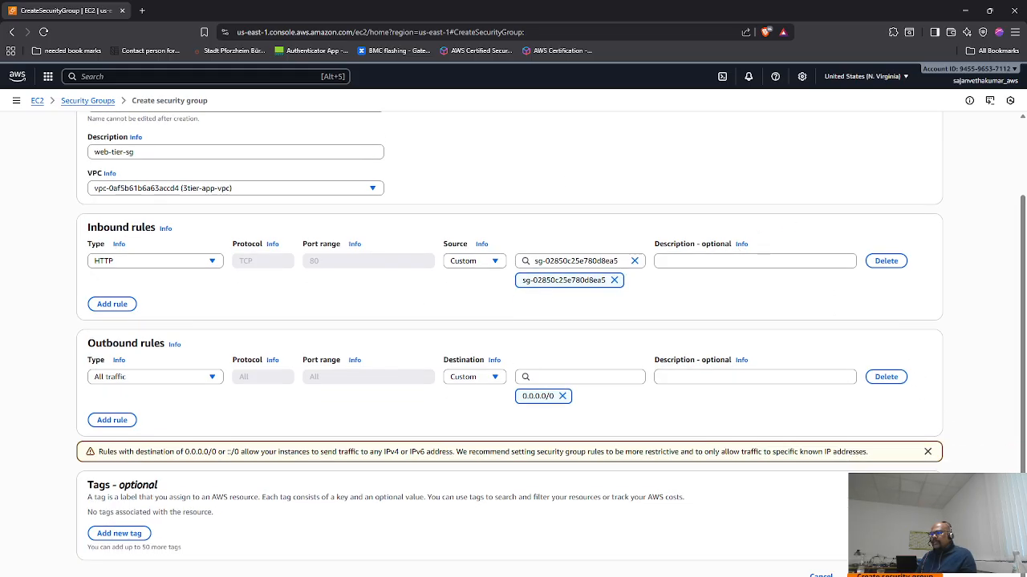
# - Finish creating the web-tier-sg security group, and switch to VS Code to copy the third name, internal-lb-sg, from 02_security_group.txt
pyautogui.click(910, 575)
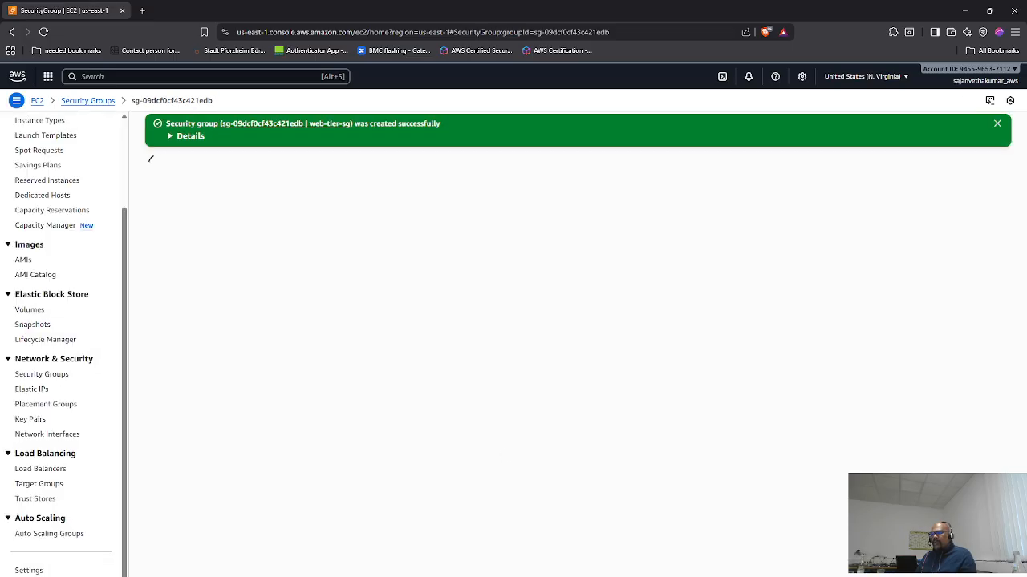
pyautogui.hotkey('alt', 'Tab')
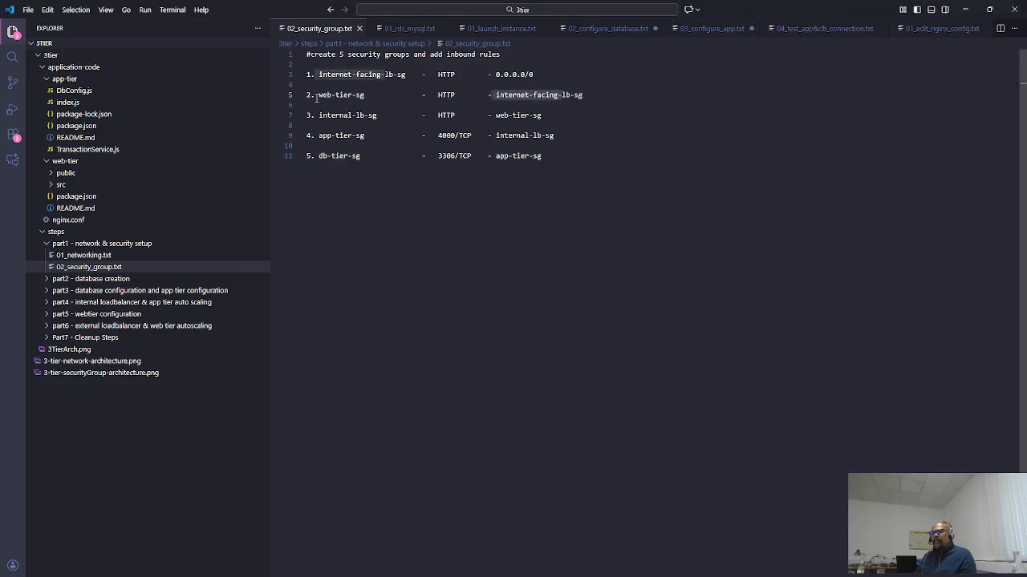
pyautogui.moveTo(317, 117); pyautogui.dragTo(377, 115)
pyautogui.hotkey('ctrl', 'c')
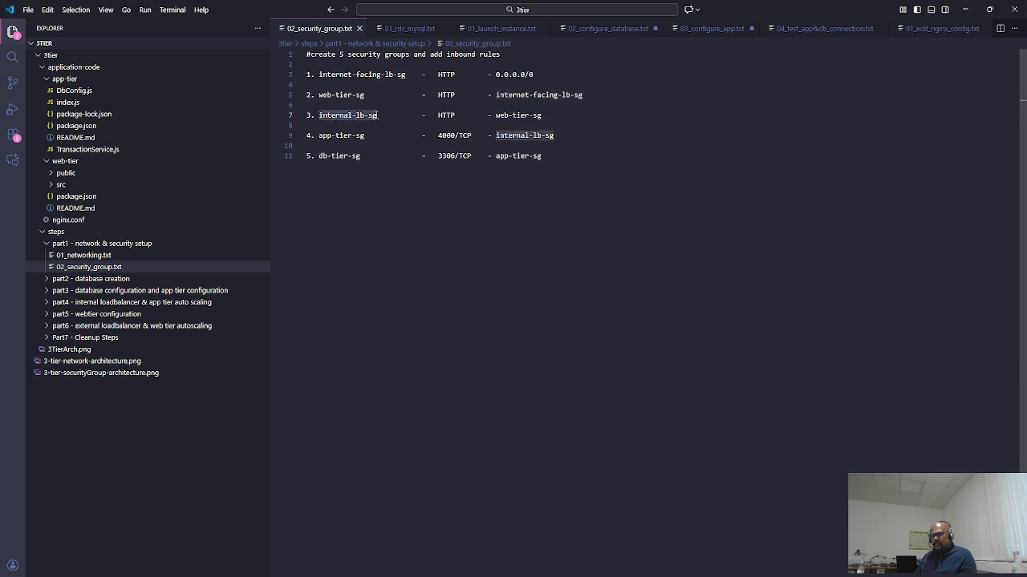
# - Examine the security group architecture diagram and check the inbound source listed for internal-lb-sg in 02_security_group.txt
pyautogui.click(93, 361)
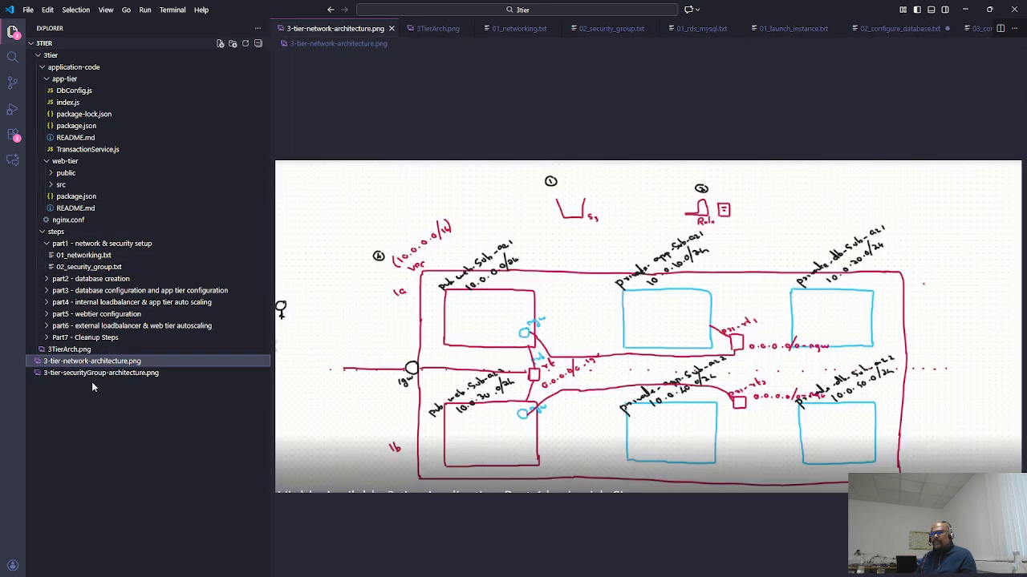
pyautogui.click(95, 373)
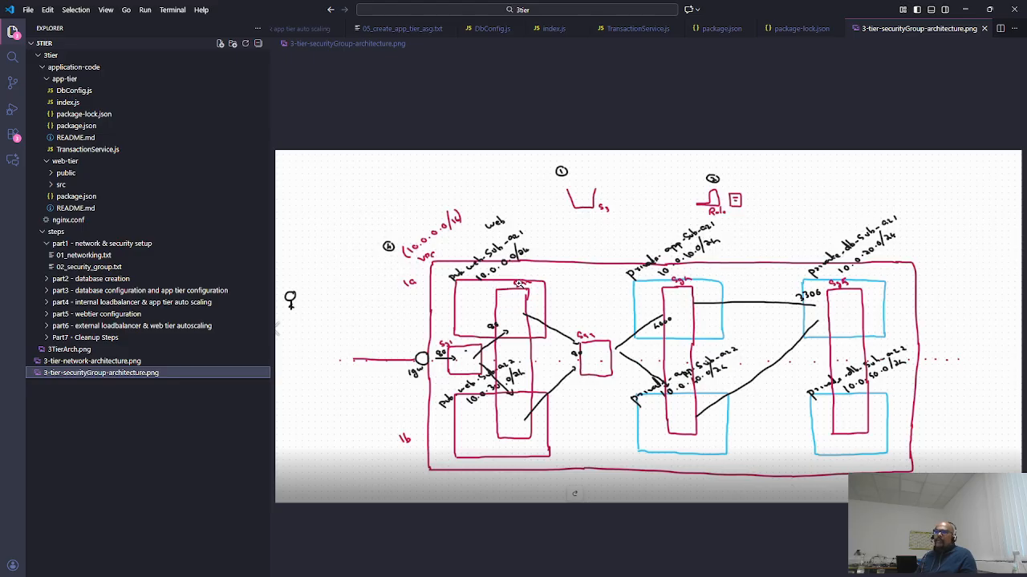
pyautogui.click(83, 255)
pyautogui.click(88, 266)
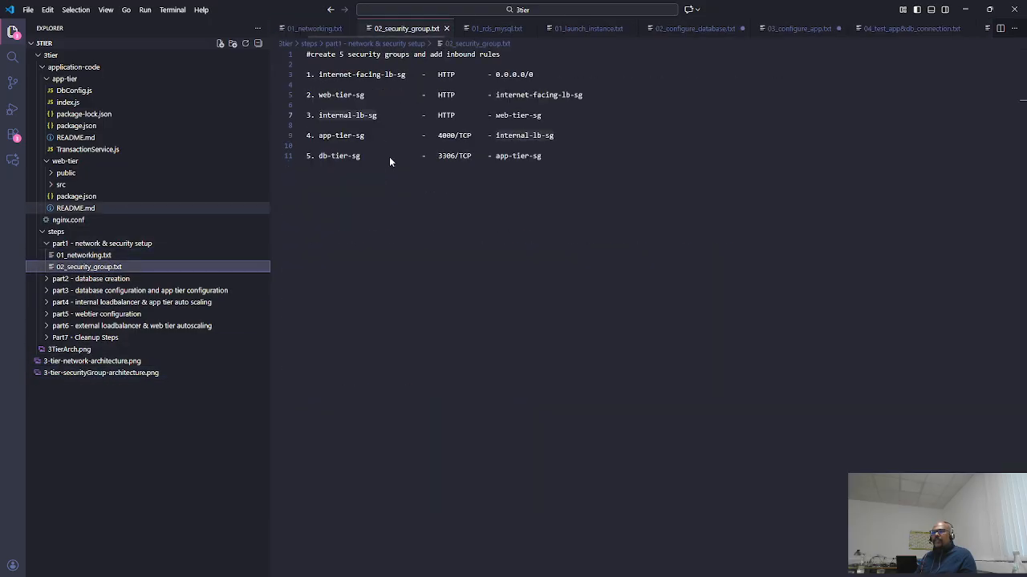
pyautogui.moveTo(490, 118); pyautogui.dragTo(542, 116)
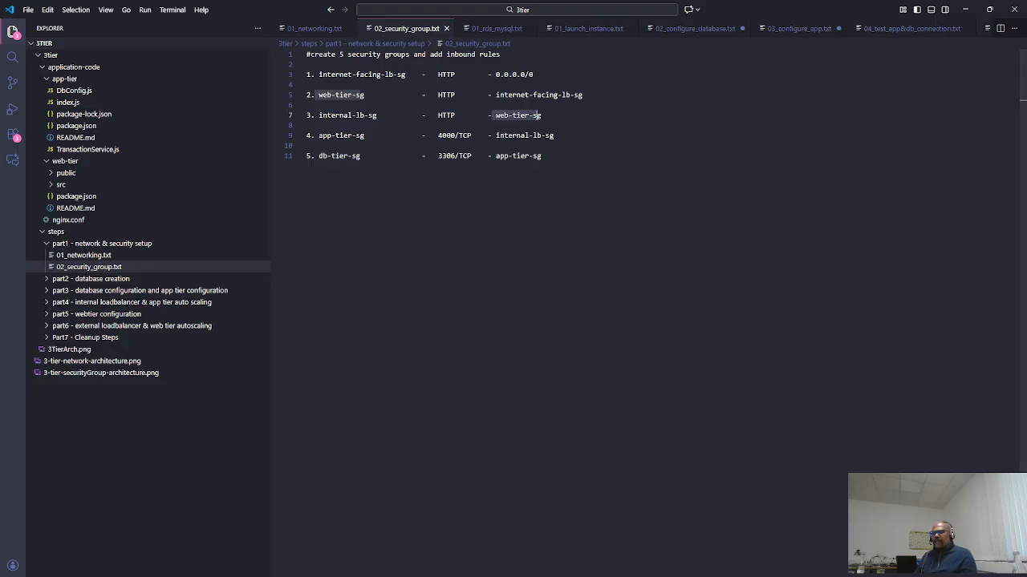
# - Back in the AWS console, start a new security group with name and description internal-lb-sg and 3tier-app-vpc as its VPC
pyautogui.click(286, 576)
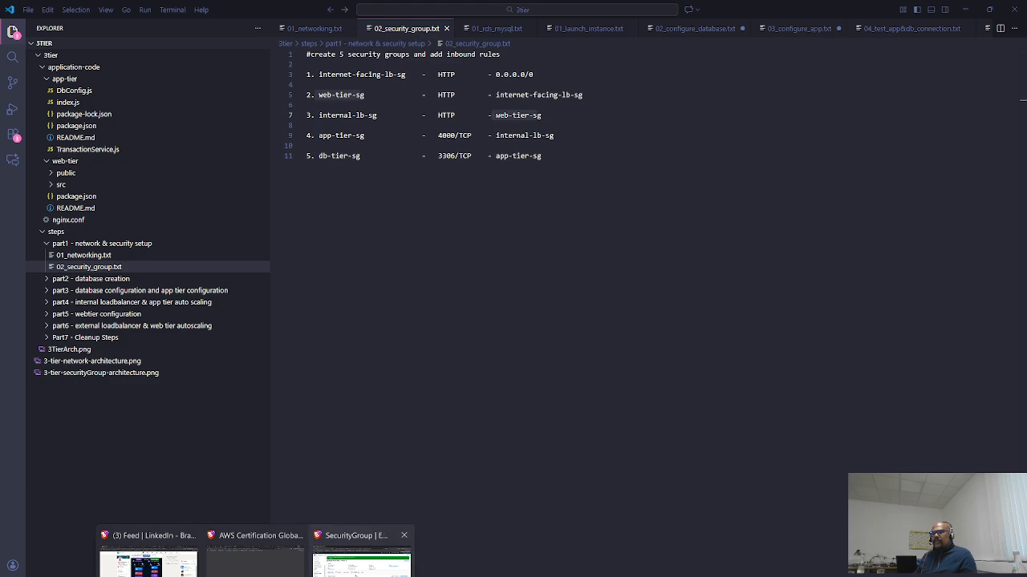
pyautogui.click(362, 565)
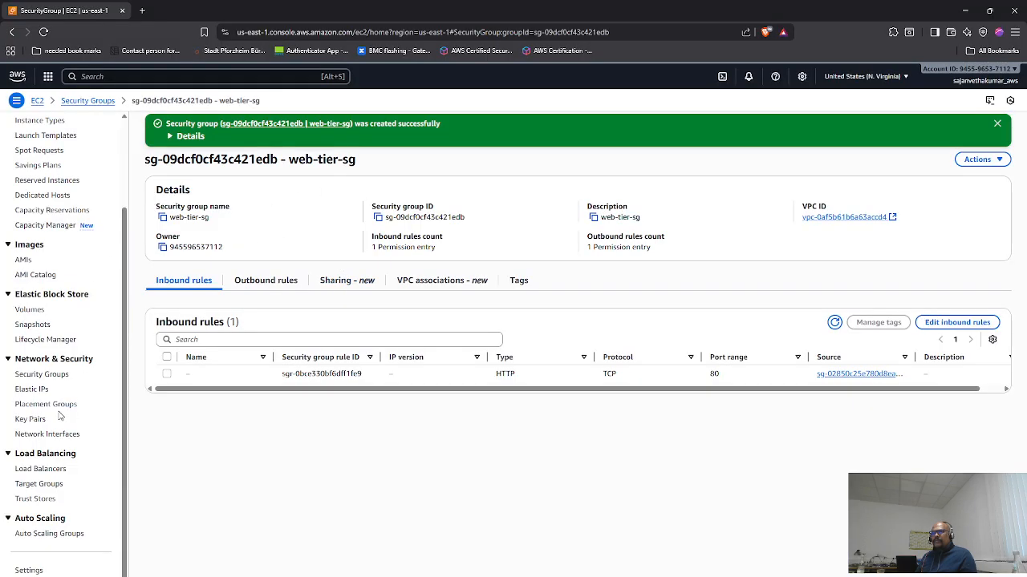
pyautogui.click(46, 376)
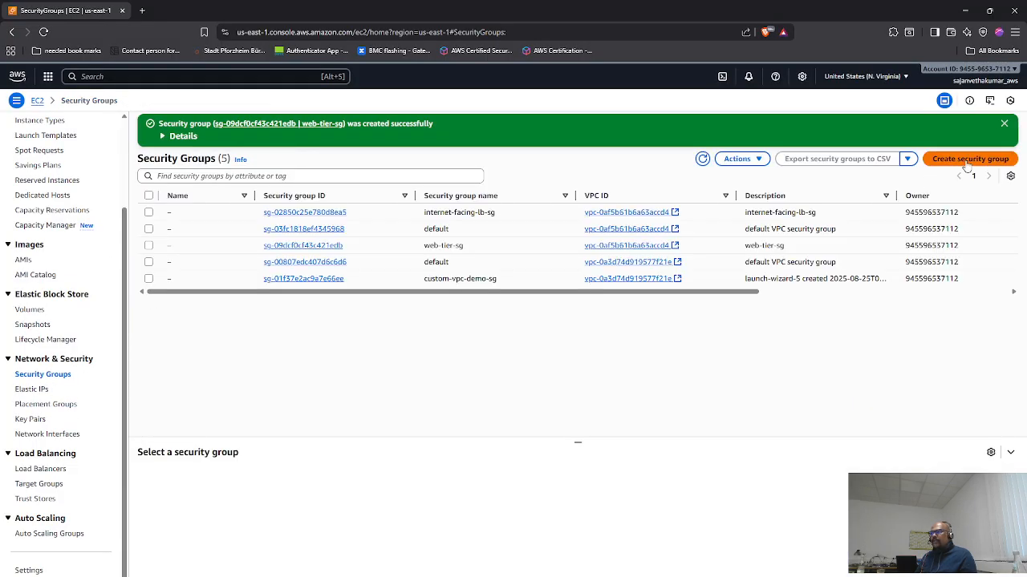
pyautogui.click(967, 164)
pyautogui.click(203, 197)
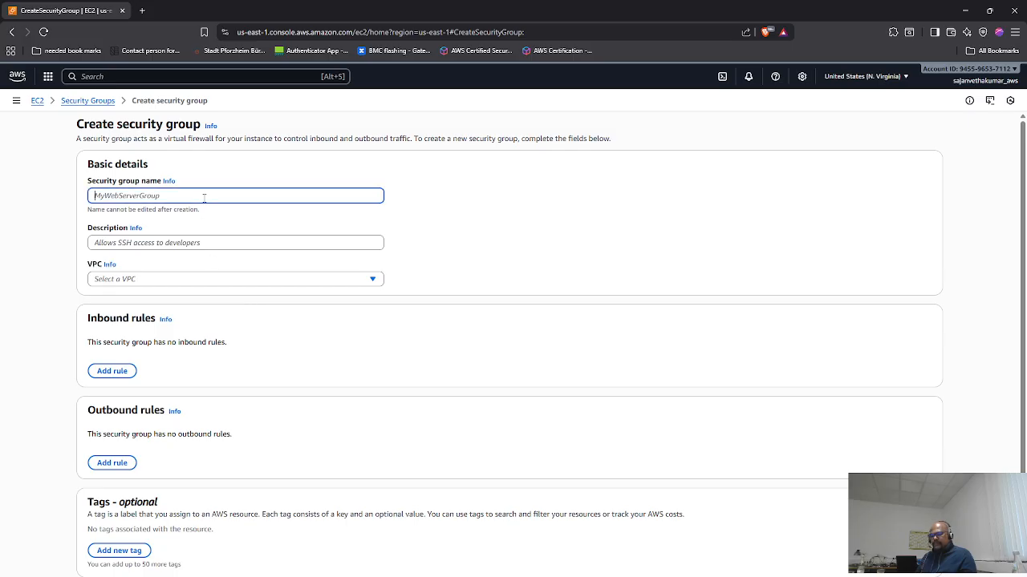
pyautogui.hotkey('ctrl', 'v')
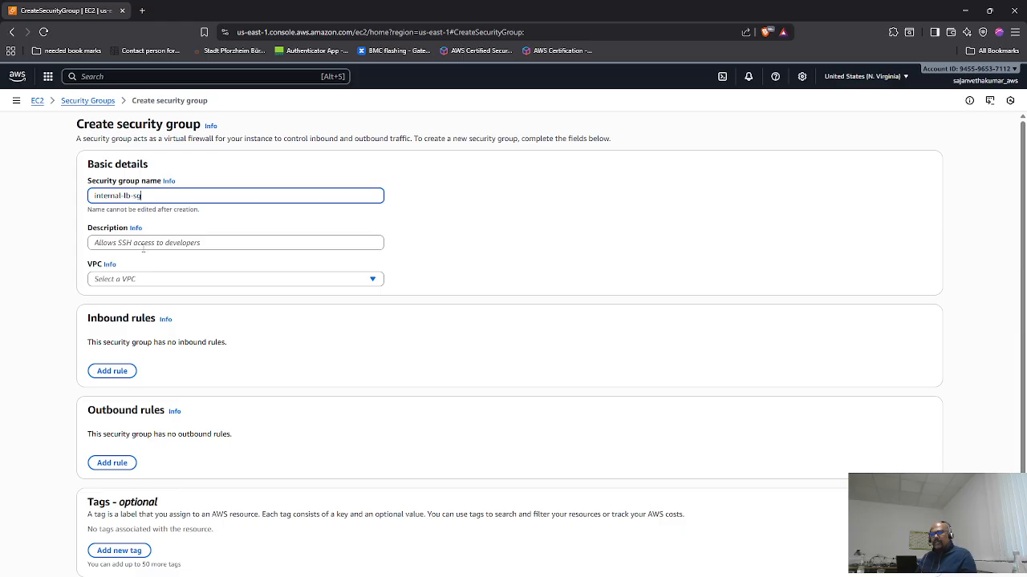
pyautogui.click(143, 248)
pyautogui.hotkey('ctrl', 'v')
pyautogui.click(131, 281)
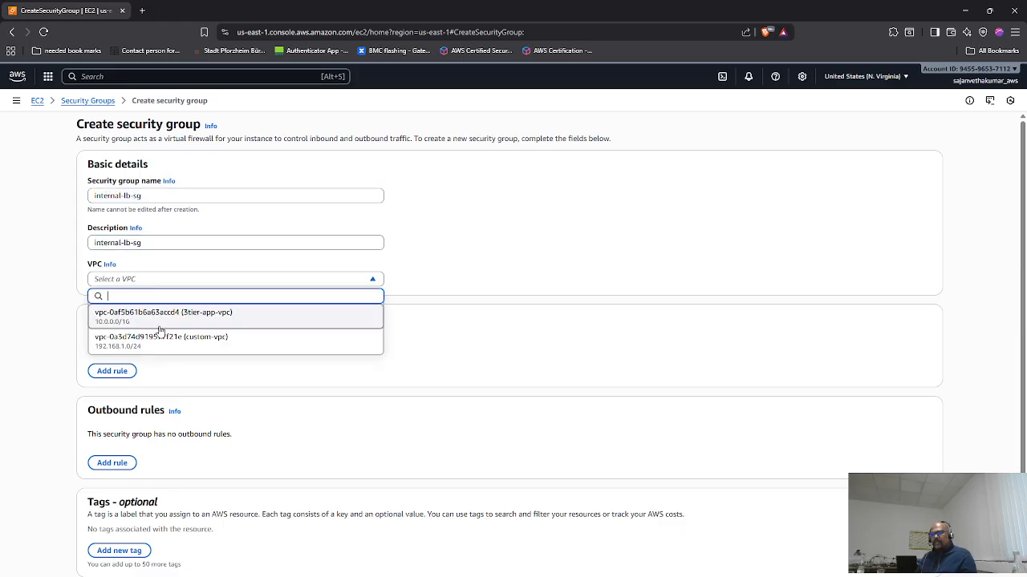
pyautogui.click(207, 323)
# - Add an HTTP inbound rule with the web-tier-sg security group as its source, and create the internal-lb-sg group
pyautogui.click(112, 370)
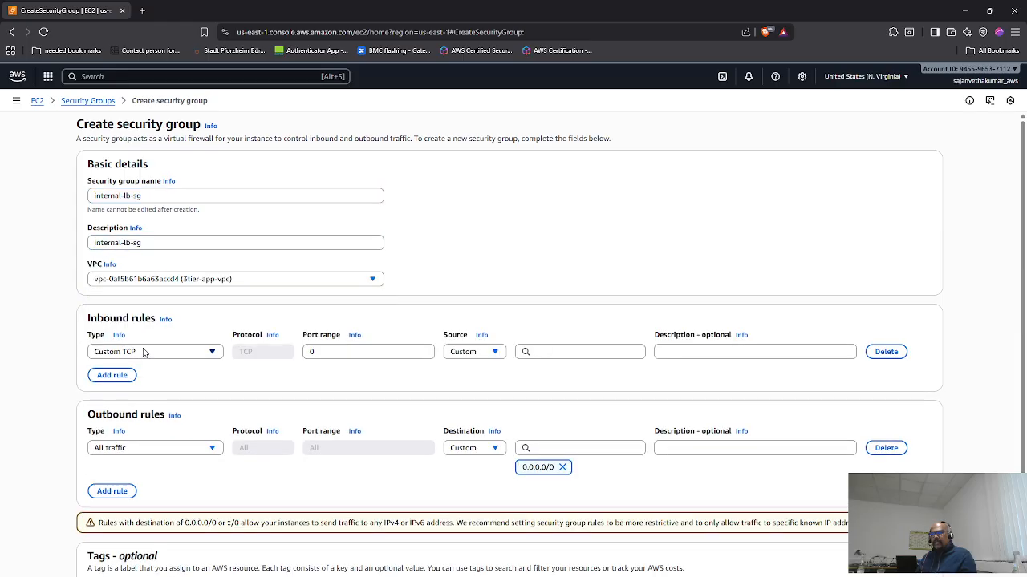
pyautogui.click(145, 353)
pyautogui.scroll(-1, 127, 505)
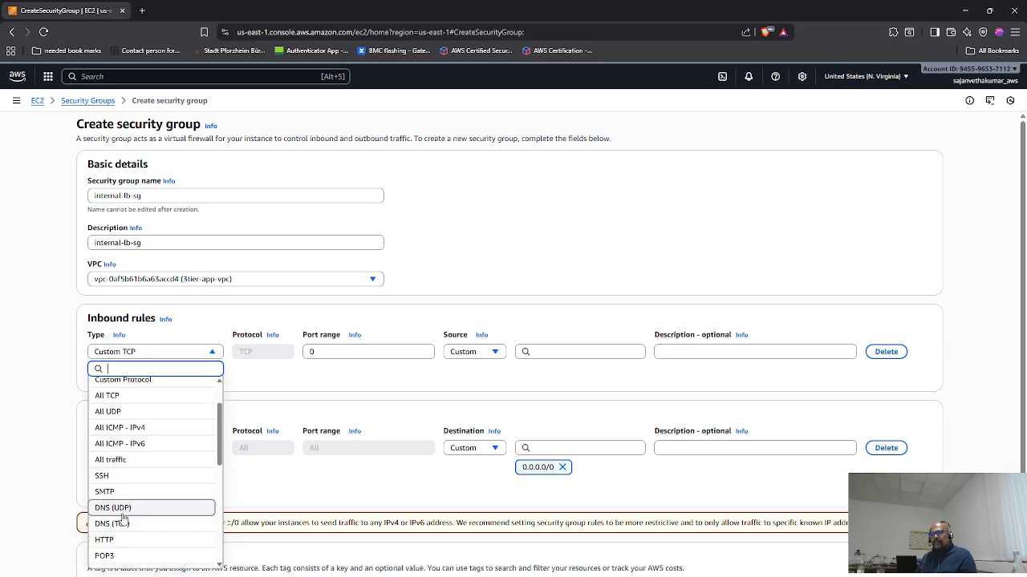
pyautogui.click(122, 549)
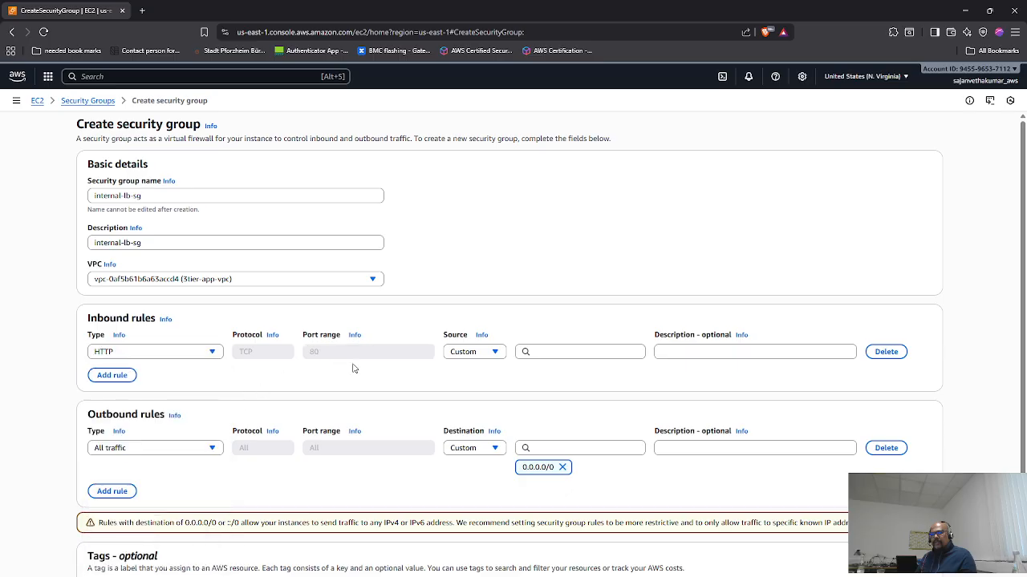
pyautogui.click(554, 353)
pyautogui.scroll(-2, 588, 501)
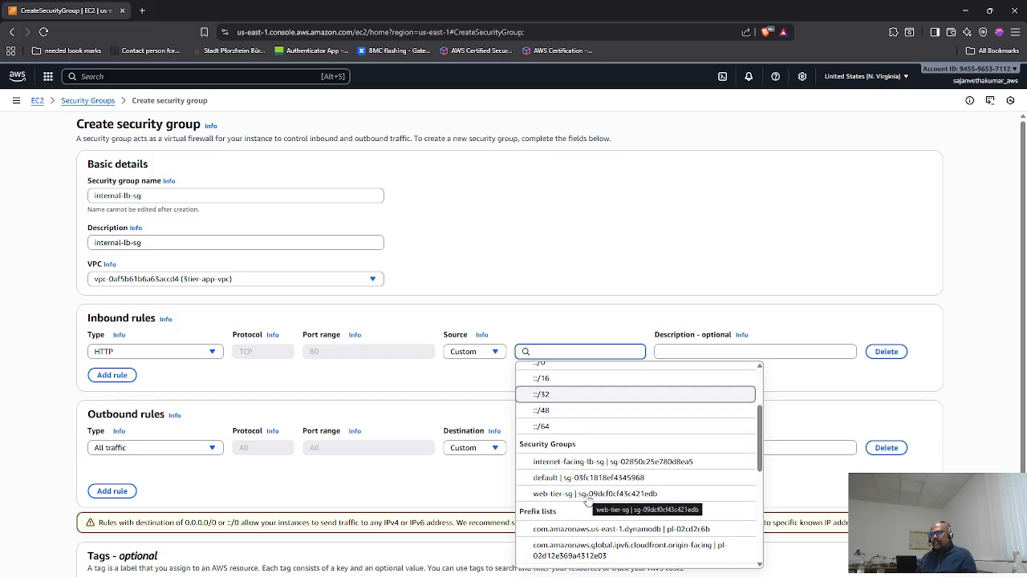
pyautogui.click(590, 496)
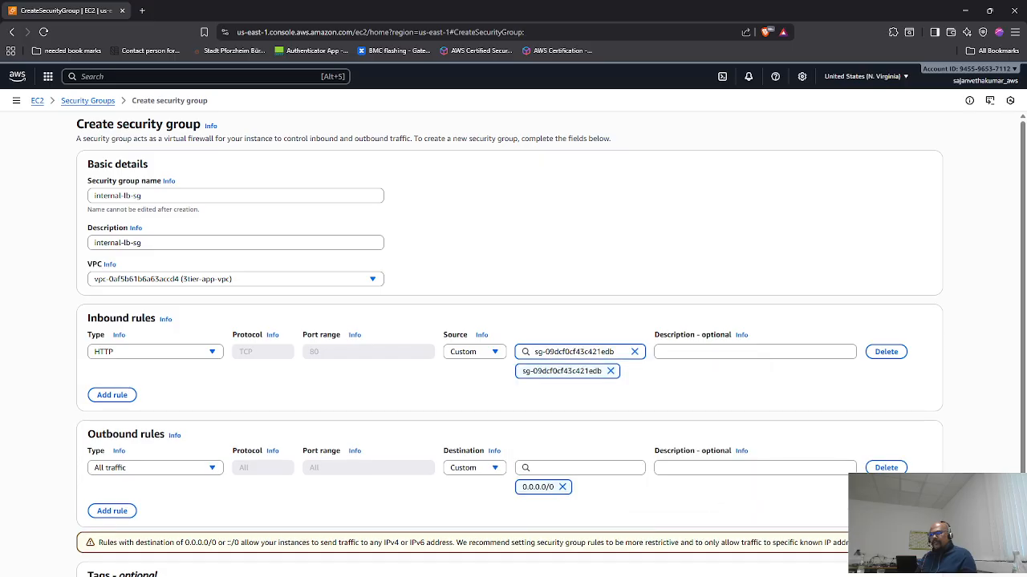
pyautogui.scroll(-3, 591, 496)
pyautogui.click(895, 575)
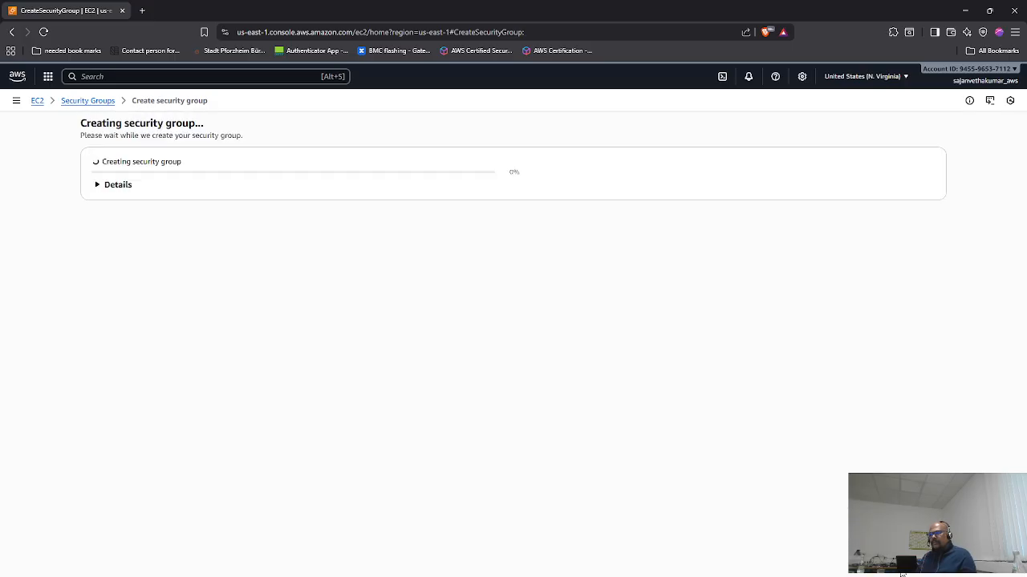
# - Switch to VS Code and copy the fourth security group name, app-tier-sg, from 02_security_group.txt
pyautogui.hotkey('alt', 'Tab')
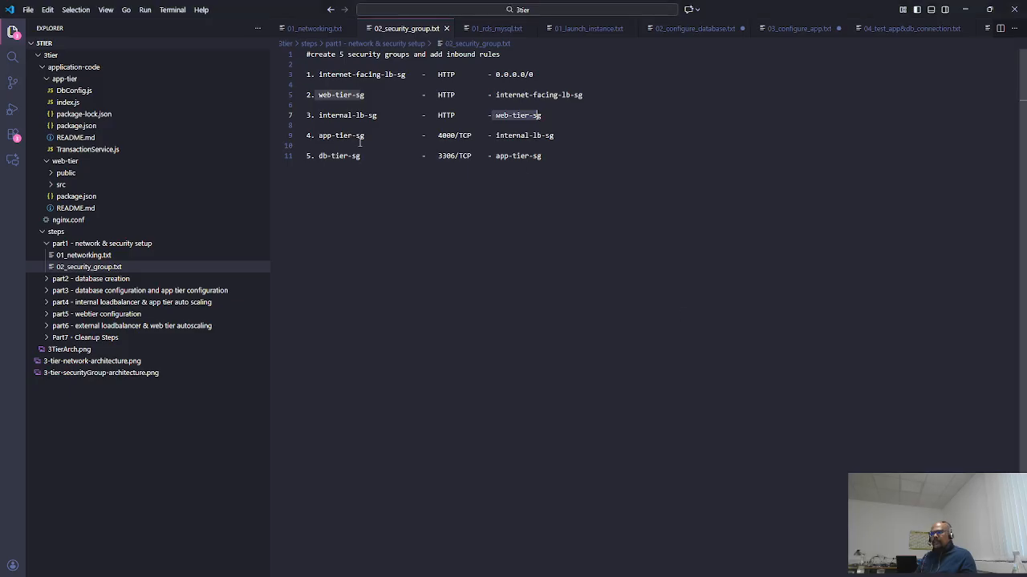
pyautogui.moveTo(364, 136); pyautogui.dragTo(318, 136)
pyautogui.hotkey('ctrl', 'c')
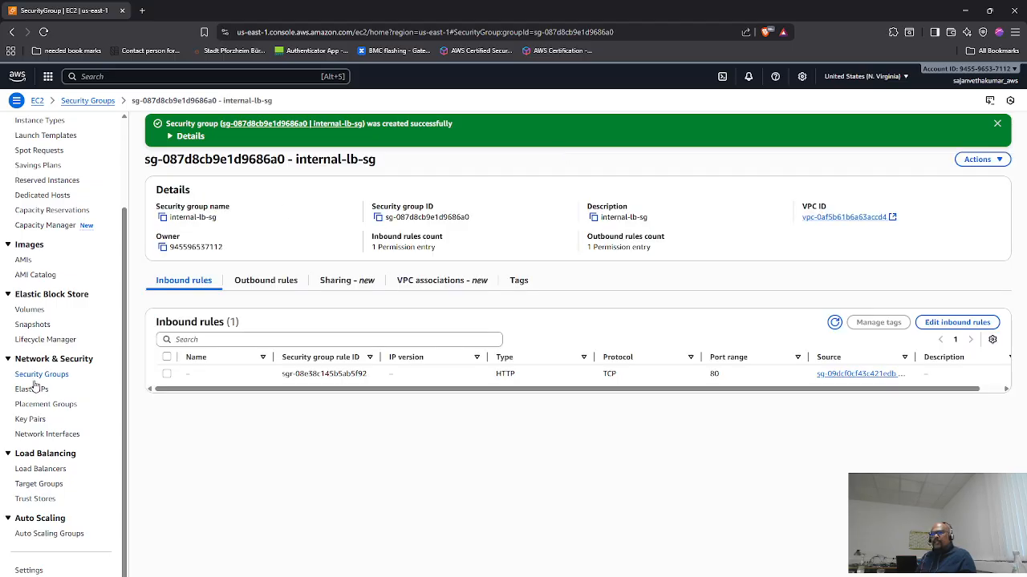
# - In the AWS console, start a new security group with name and description app-tier-sg and 3tier-app-vpc as its VPC
pyautogui.click(42, 375)
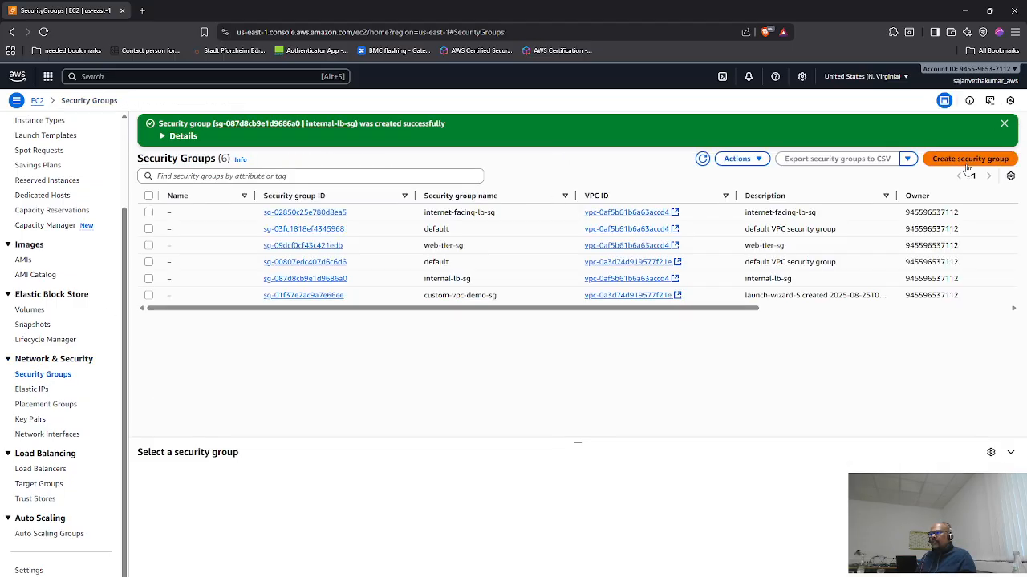
pyautogui.click(965, 161)
pyautogui.click(234, 196)
pyautogui.hotkey('ctrl', 'v')
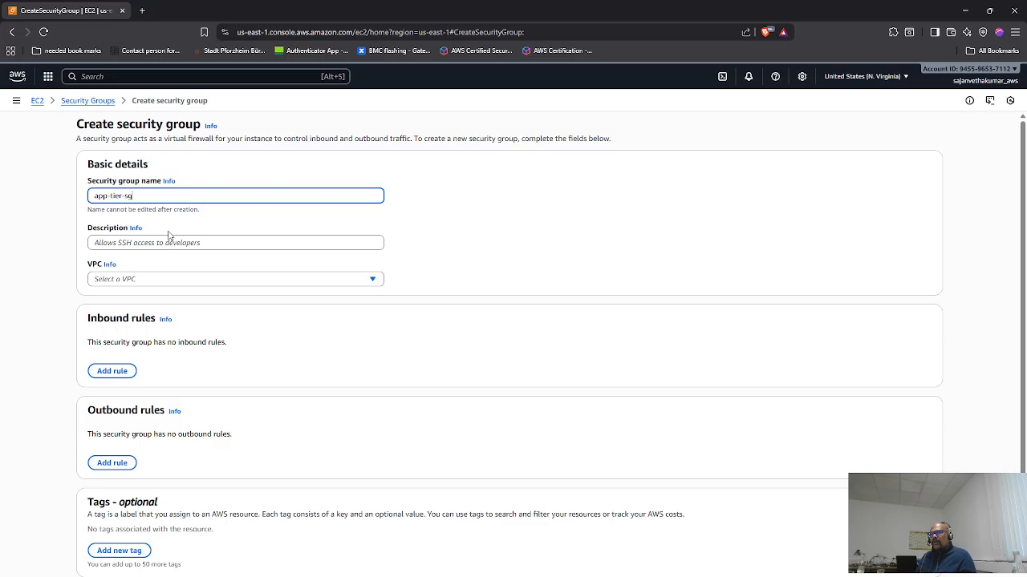
pyautogui.click(171, 237)
pyautogui.hotkey('ctrl', 'v')
pyautogui.click(127, 281)
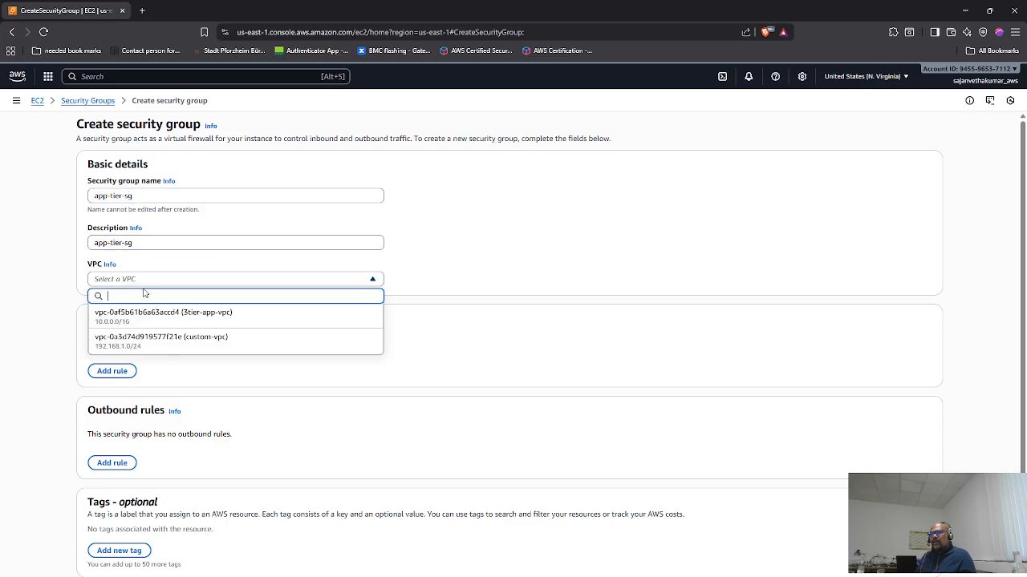
pyautogui.click(140, 313)
# - Add a Custom TCP inbound rule for port 4000 to app-tier-sg, checking the port against 02_security_group.txt in VS Code
pyautogui.click(121, 376)
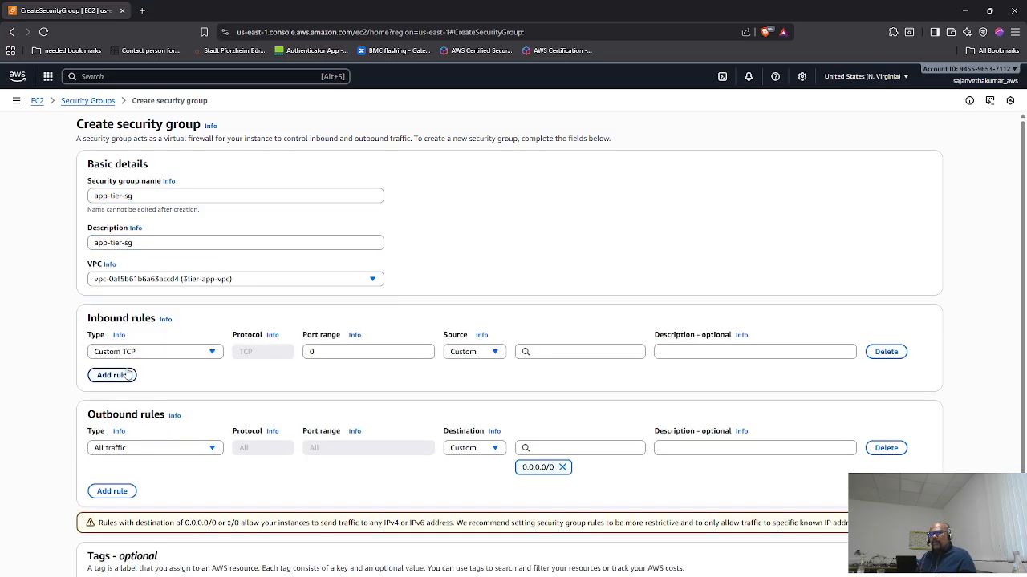
pyautogui.hotkey('alt', 'Tab')
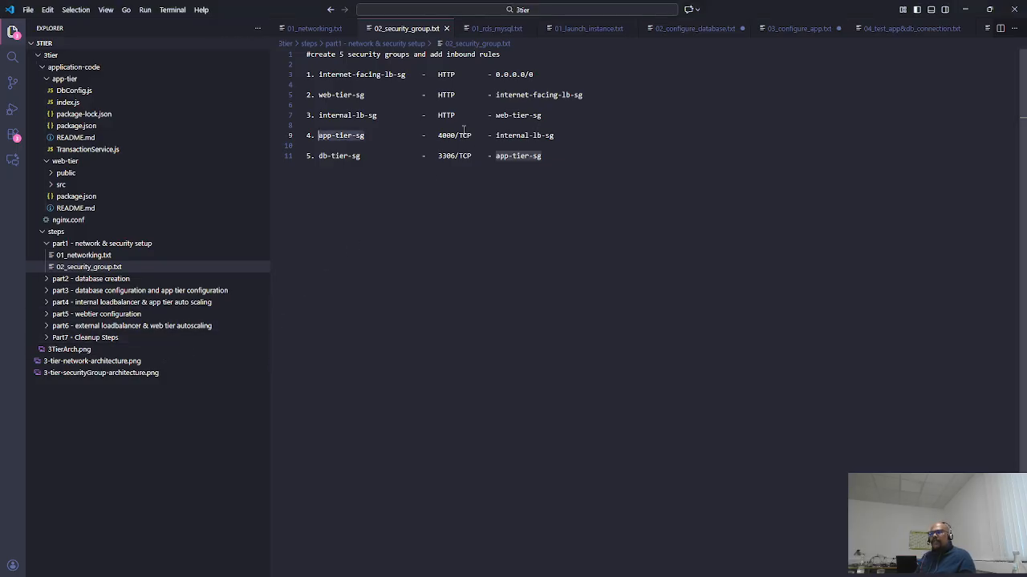
pyautogui.hotkey('alt', 'Tab')
pyautogui.click(340, 354)
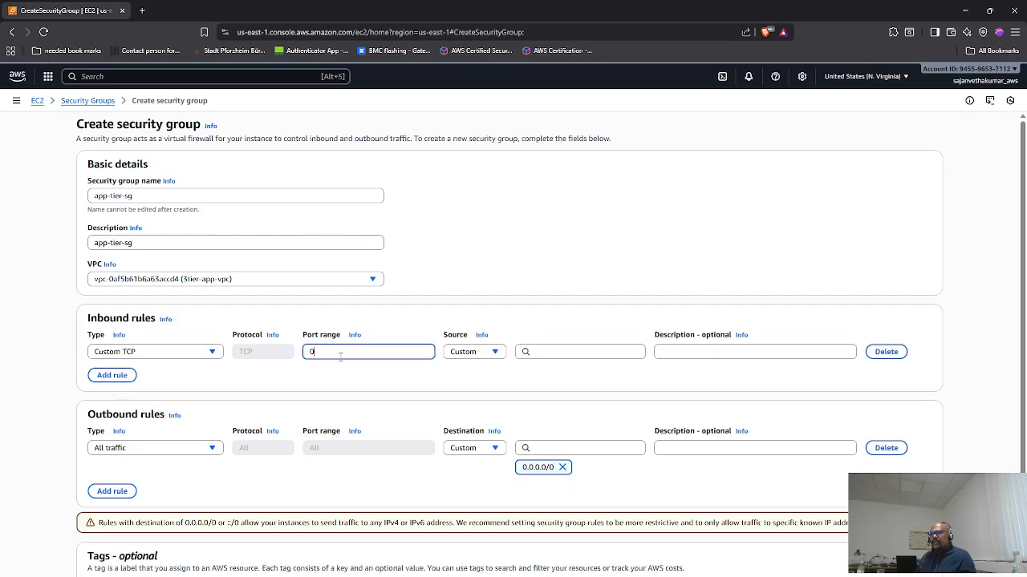
pyautogui.write('4000')
# - Set the port 4000 rule's source to internal-lb-sg, checking the architecture diagram in VS Code, and create the app-tier-sg group
pyautogui.click(569, 353)
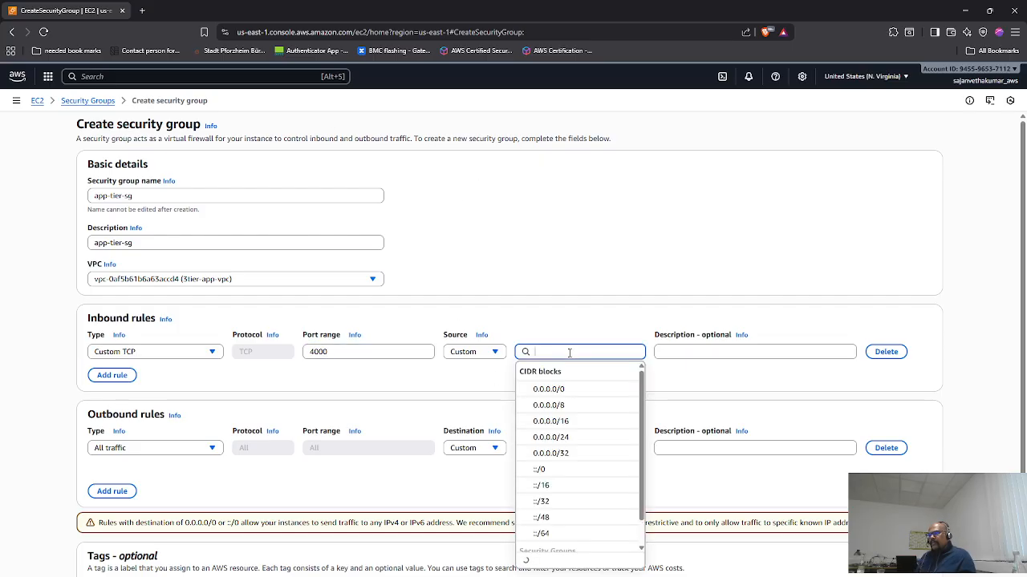
pyautogui.hotkey('alt', 'Tab')
pyautogui.click(78, 374)
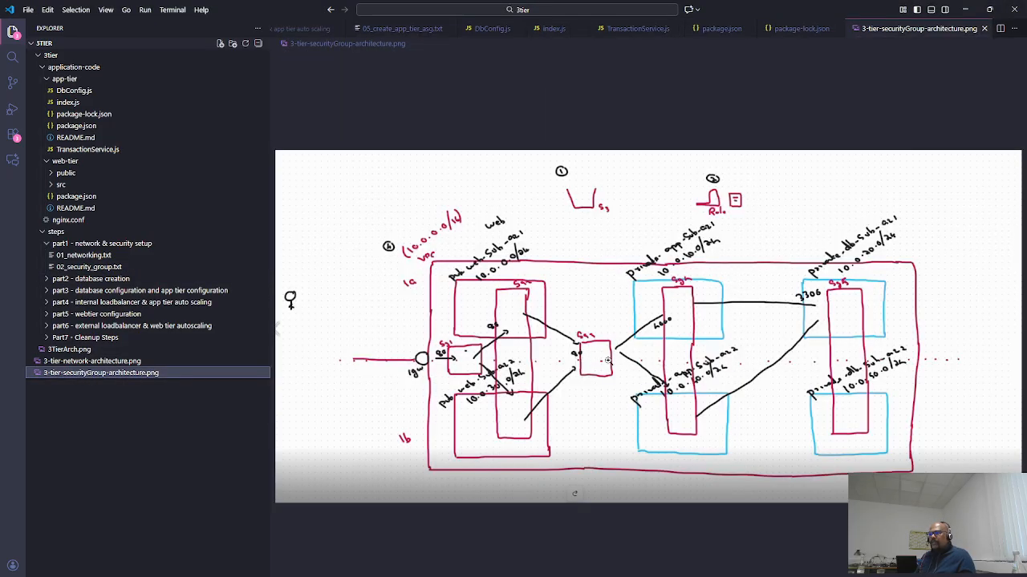
pyautogui.hotkey('alt', 'Tab')
pyautogui.scroll(-3, 604, 488)
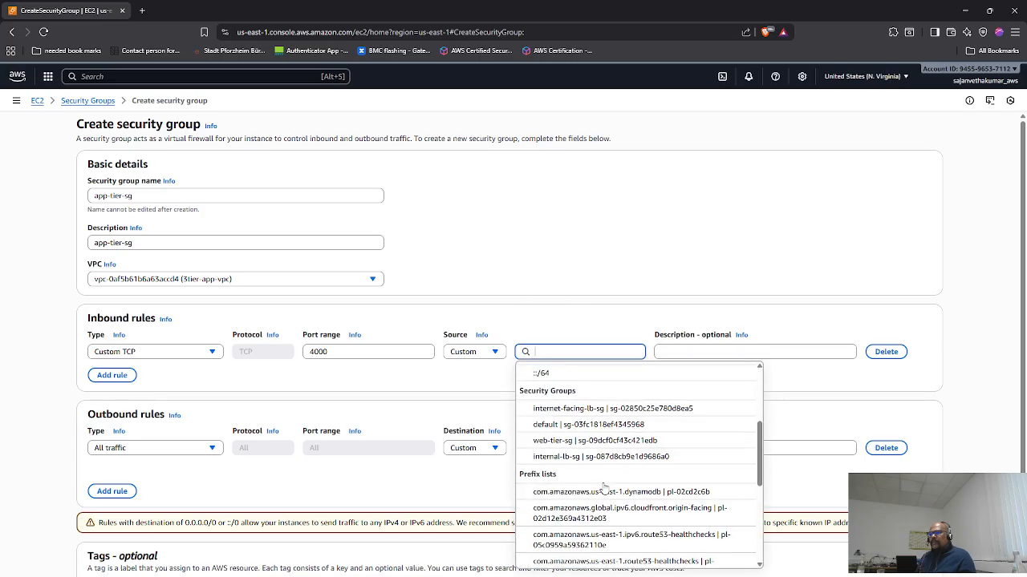
pyautogui.click(599, 457)
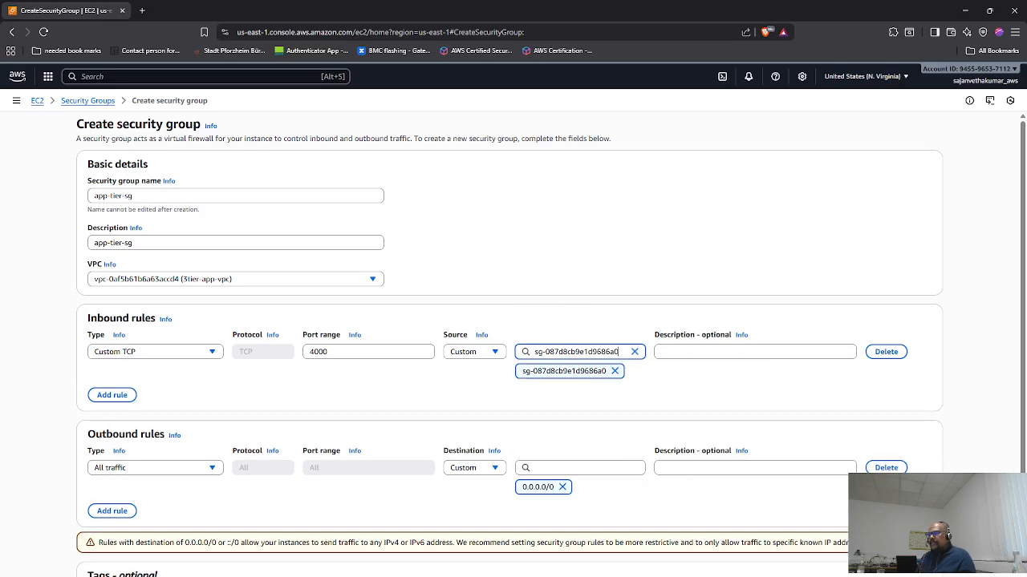
pyautogui.scroll(-3, 887, 513)
pyautogui.click(894, 573)
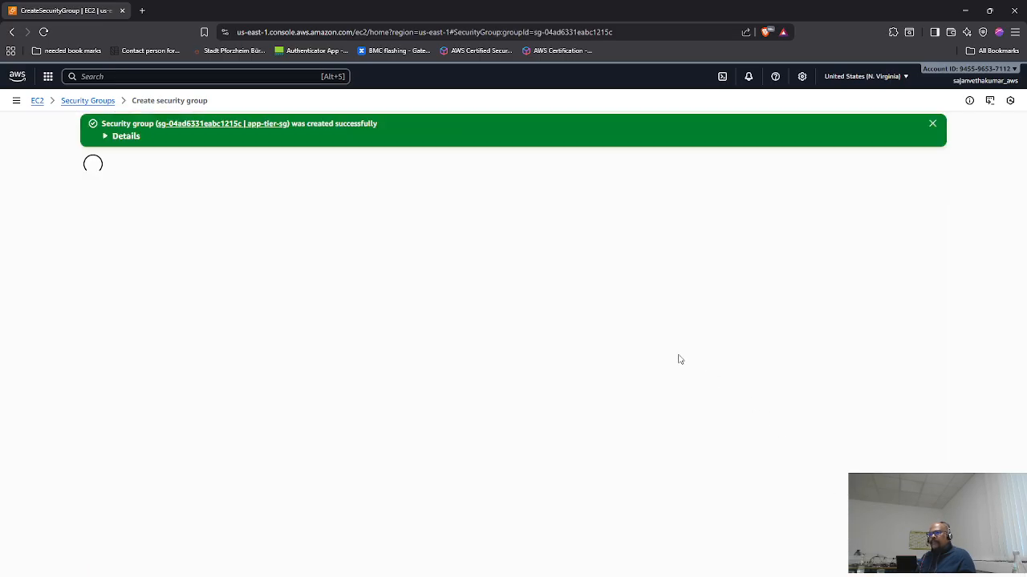
# - Switch to VS Code, reopen 02_security_group.txt and copy the fifth security group name, db-tier-sg
pyautogui.hotkey('alt', 'Tab')
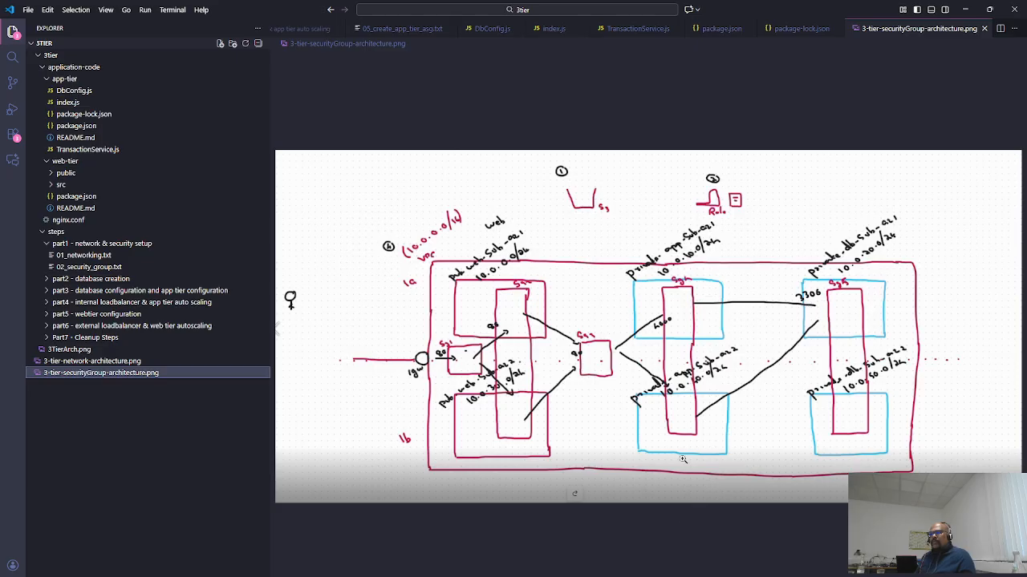
pyautogui.click(80, 267)
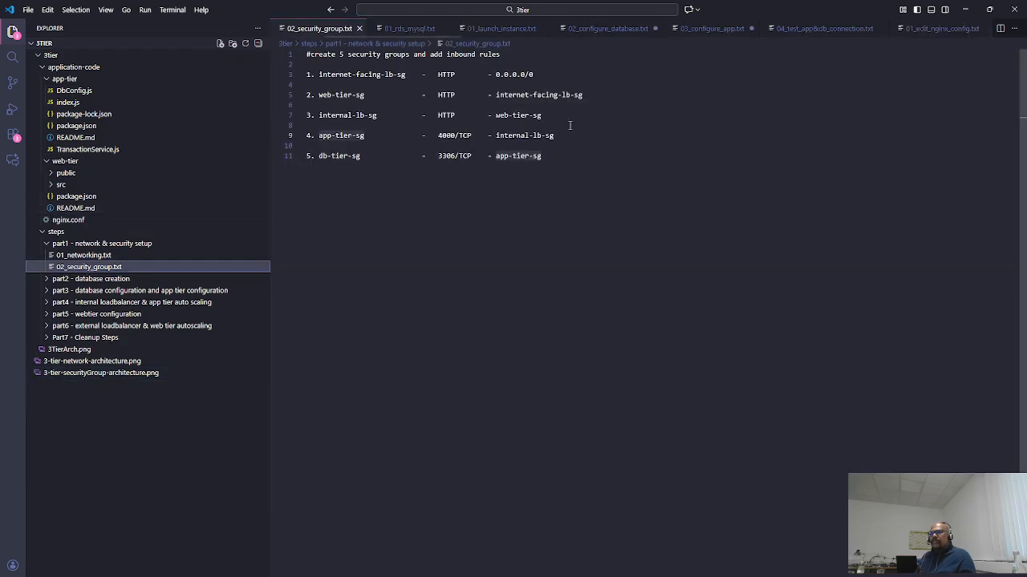
pyautogui.click(363, 156)
pyautogui.hotkey('ctrl', 'shift', 'Left')
pyautogui.hotkey('ctrl', 'shift', 'Left')
pyautogui.hotkey('ctrl', 'shift', 'Left')
pyautogui.hotkey('ctrl', 'c')
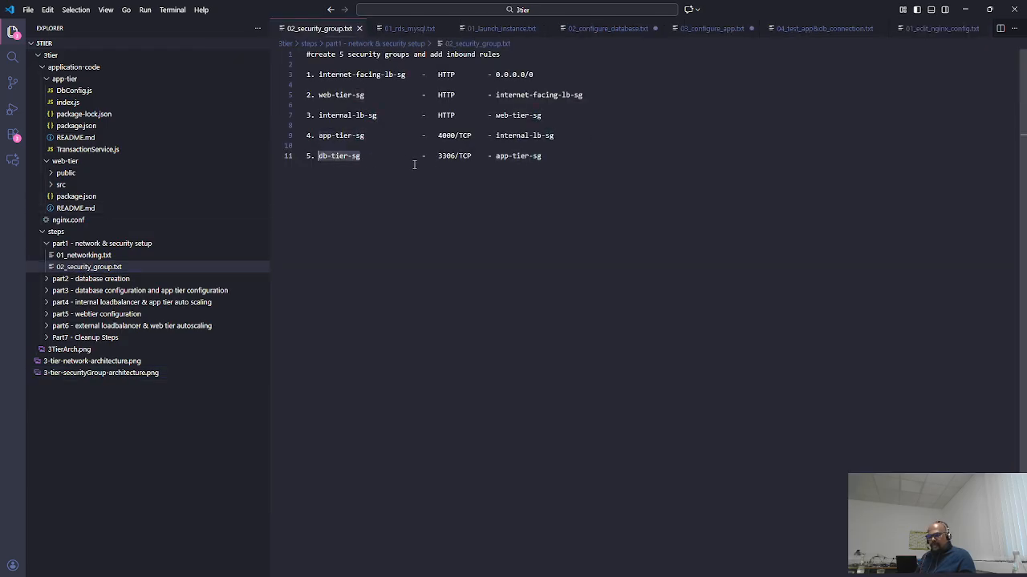
# - Switch to the AWS console and start a new security group with name and description db-tier-sg and 3tier-app-vpc as its VPC
pyautogui.hotkey('alt', 'Tab')
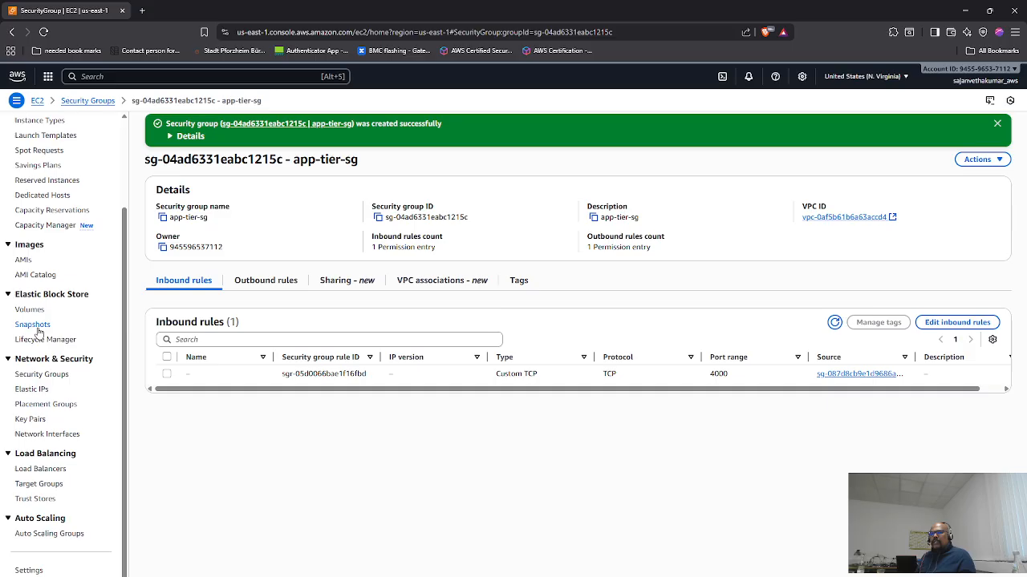
pyautogui.click(42, 375)
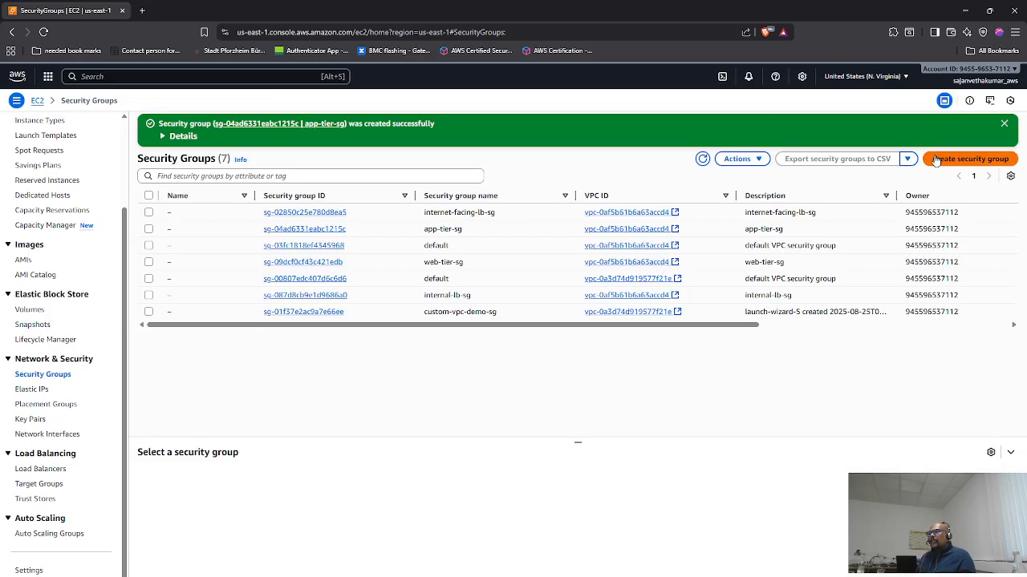
pyautogui.click(950, 160)
pyautogui.click(143, 195)
pyautogui.hotkey('ctrl', 'v')
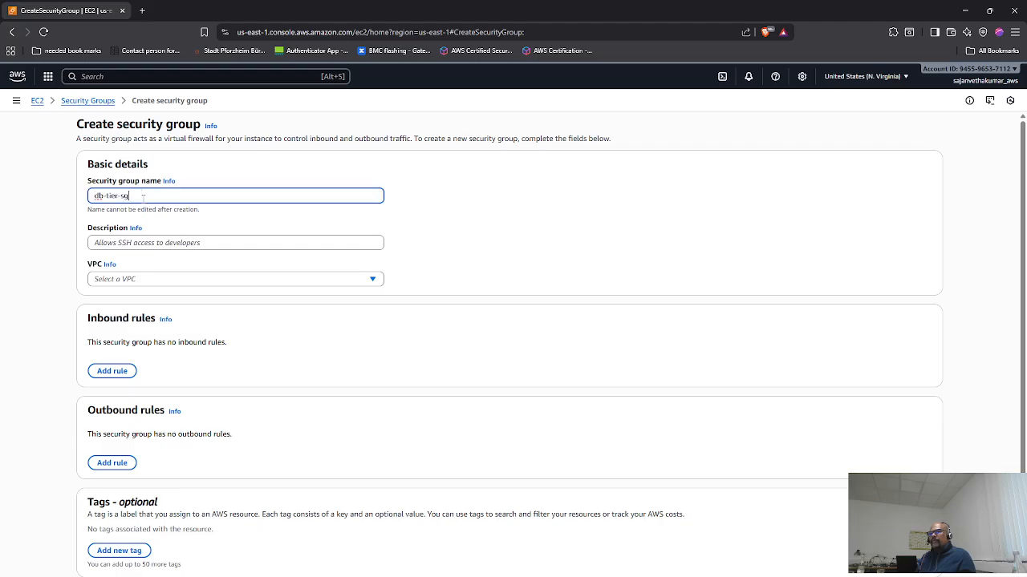
pyautogui.click(121, 243)
pyautogui.hotkey('ctrl', 'v')
pyautogui.click(125, 279)
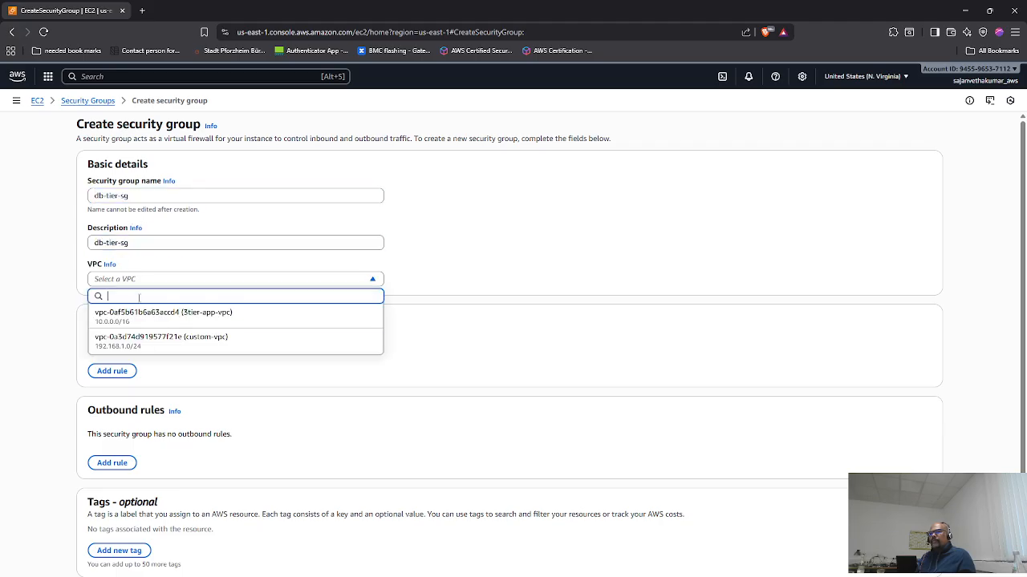
pyautogui.click(191, 321)
# - Add a Custom TCP inbound rule for port 3306 to db-tier-sg, checking the port against 02_security_group.txt in VS Code
pyautogui.click(115, 370)
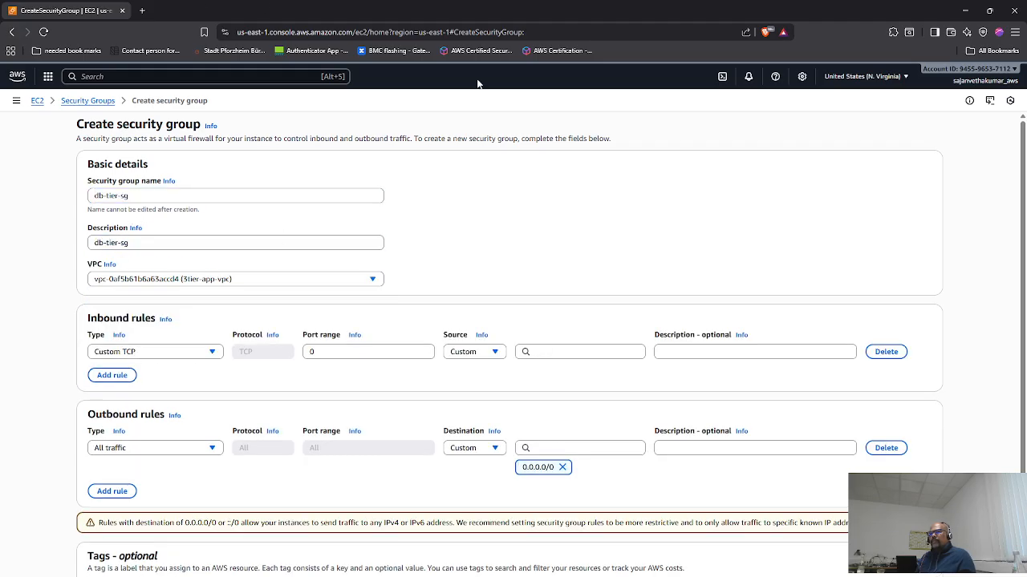
pyautogui.hotkey('alt', 'Tab')
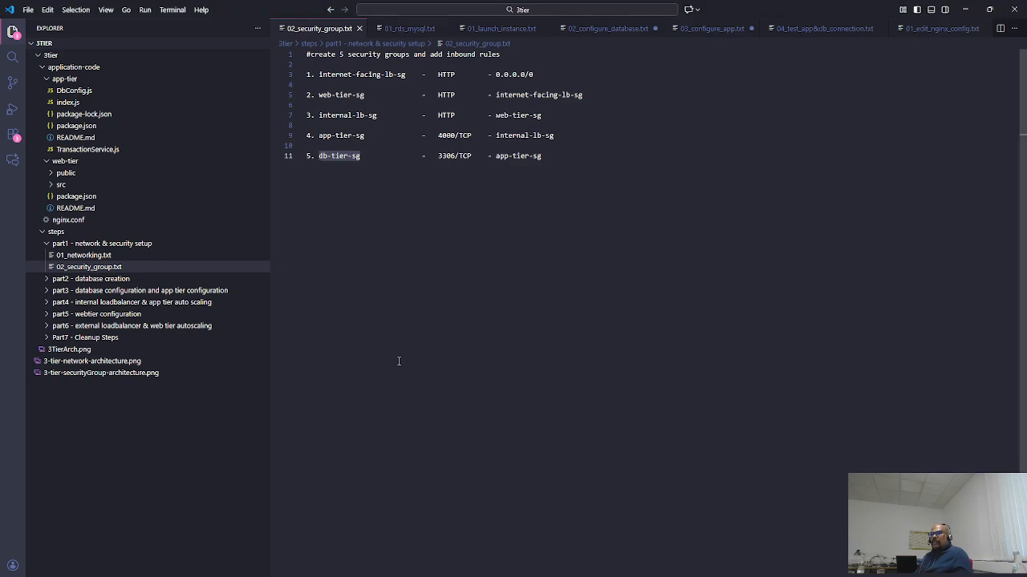
pyautogui.hotkey('alt', 'Tab')
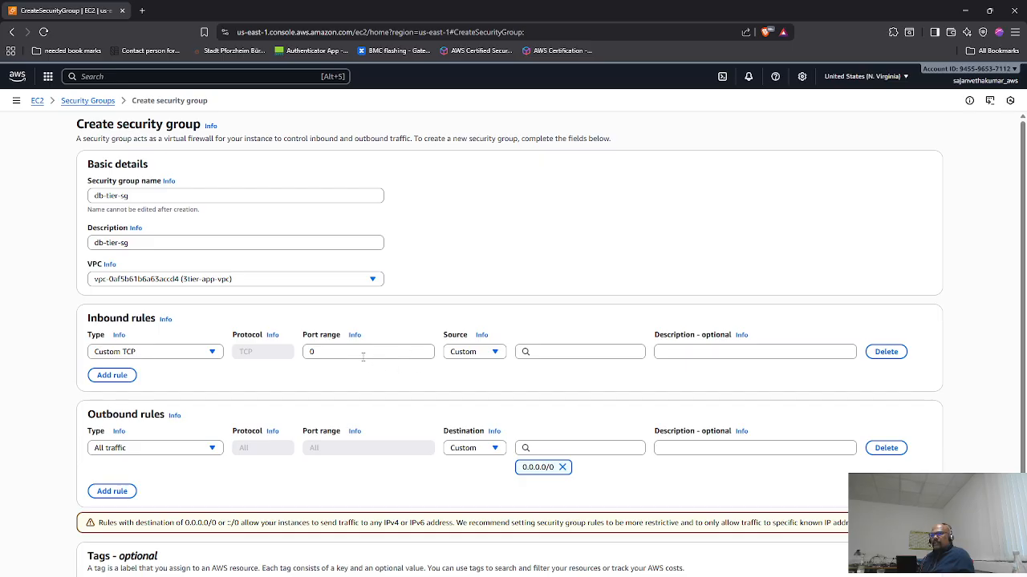
pyautogui.hotkey('alt', 'Tab')
pyautogui.hotkey('alt', 'Tab')
pyautogui.click(339, 353)
pyautogui.write('3')
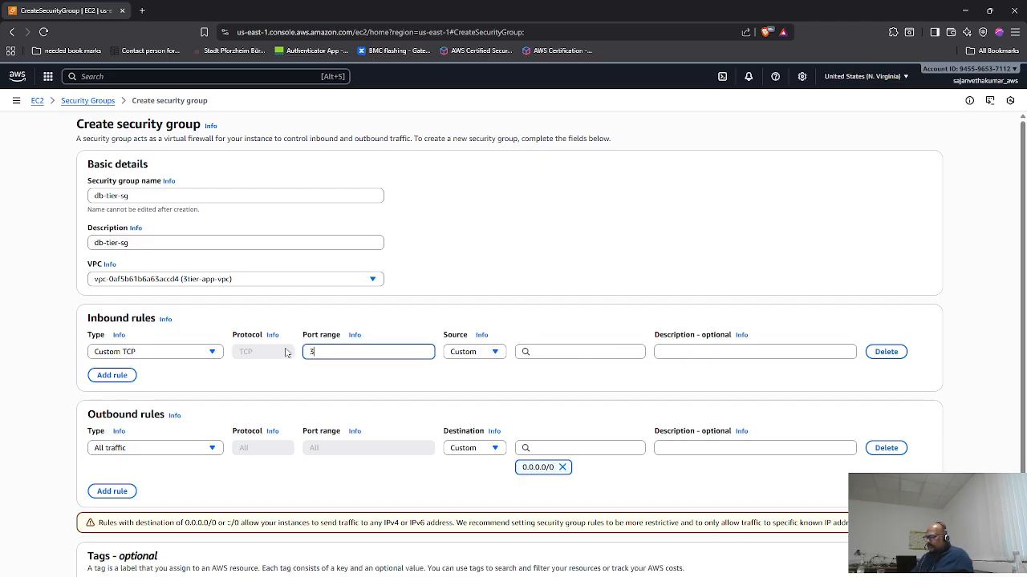
pyautogui.write('306')
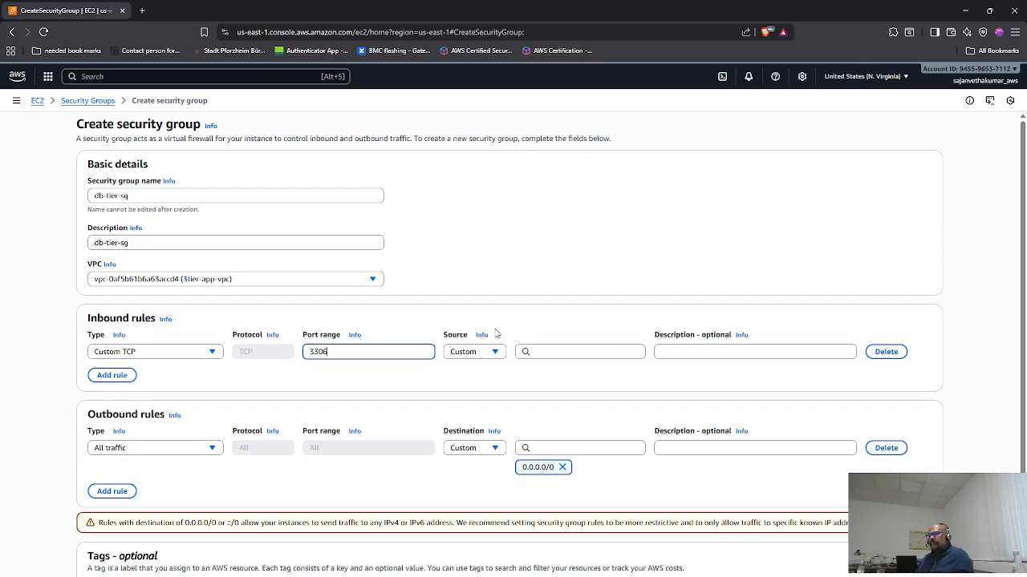
# - Check the planned source in the VS Code notes, set app-tier-sg as the port 3306 rule's source, and create the db-tier-sg security group
pyautogui.hotkey('alt', 'Tab')
pyautogui.hotkey('alt', 'Tab')
pyautogui.hotkey('alt', 'Tab')
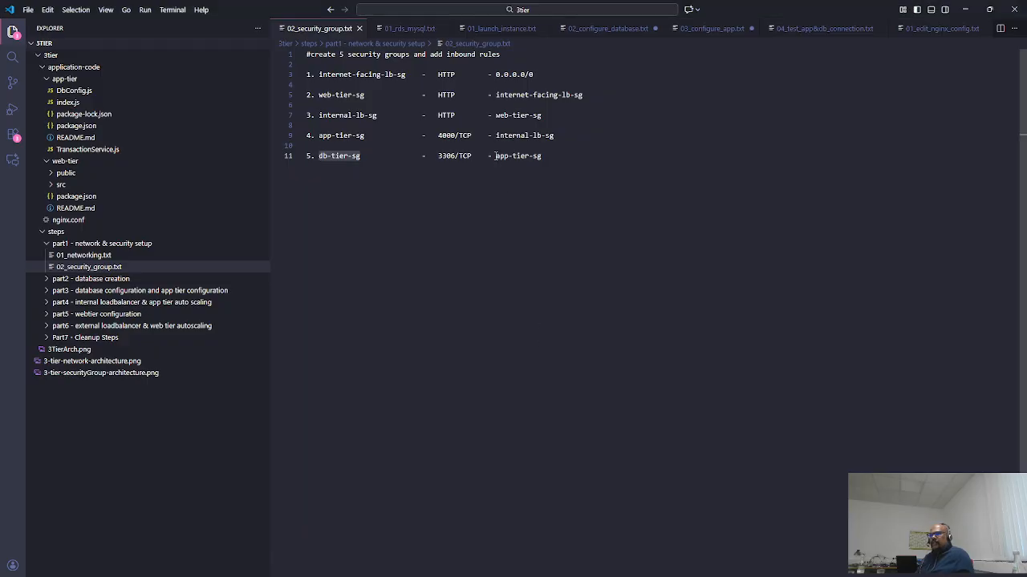
pyautogui.hotkey('alt', 'Tab')
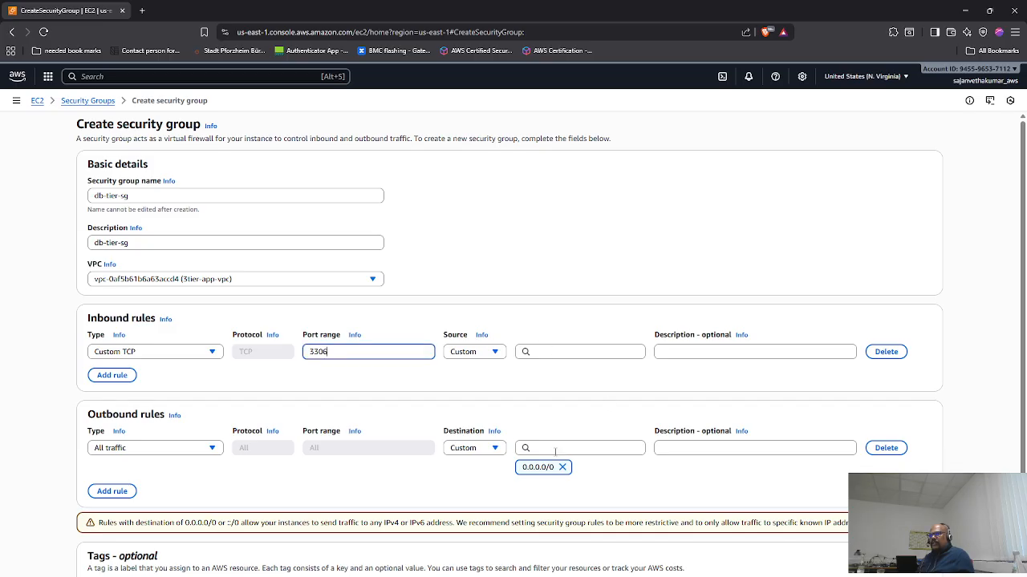
pyautogui.click(553, 353)
pyautogui.scroll(-3, 577, 497)
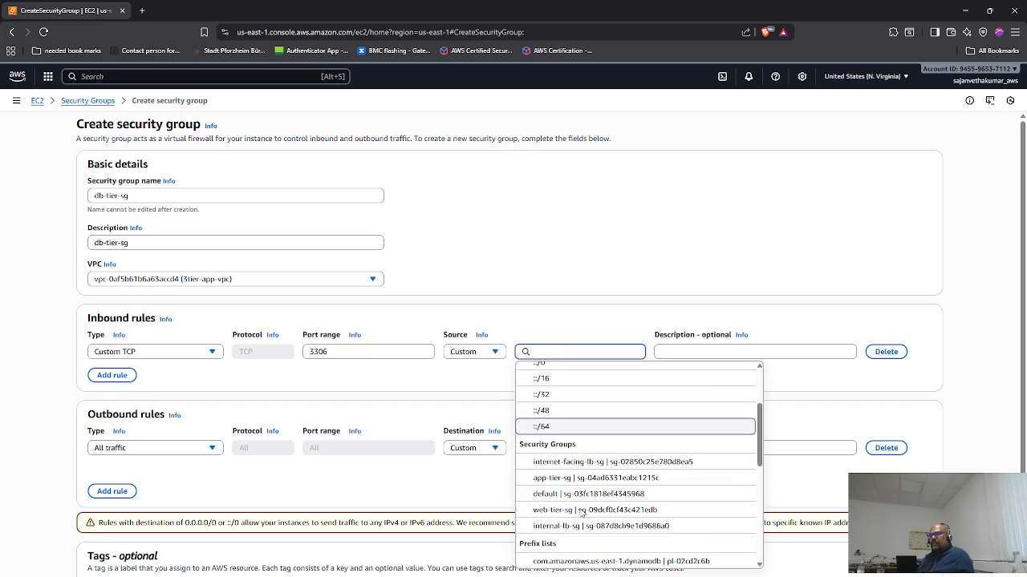
pyautogui.click(566, 478)
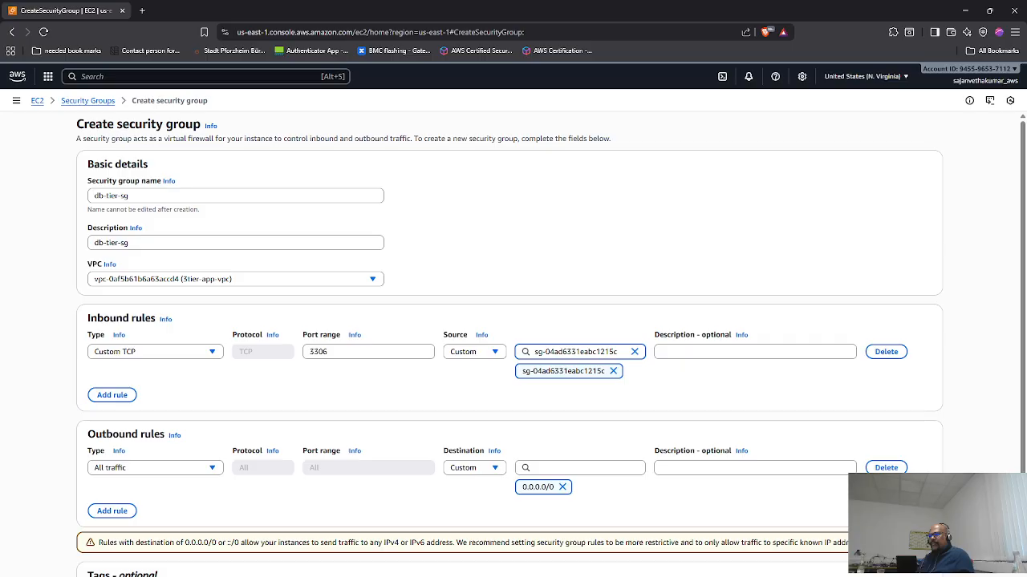
pyautogui.scroll(-3, 513, 344)
pyautogui.click(895, 572)
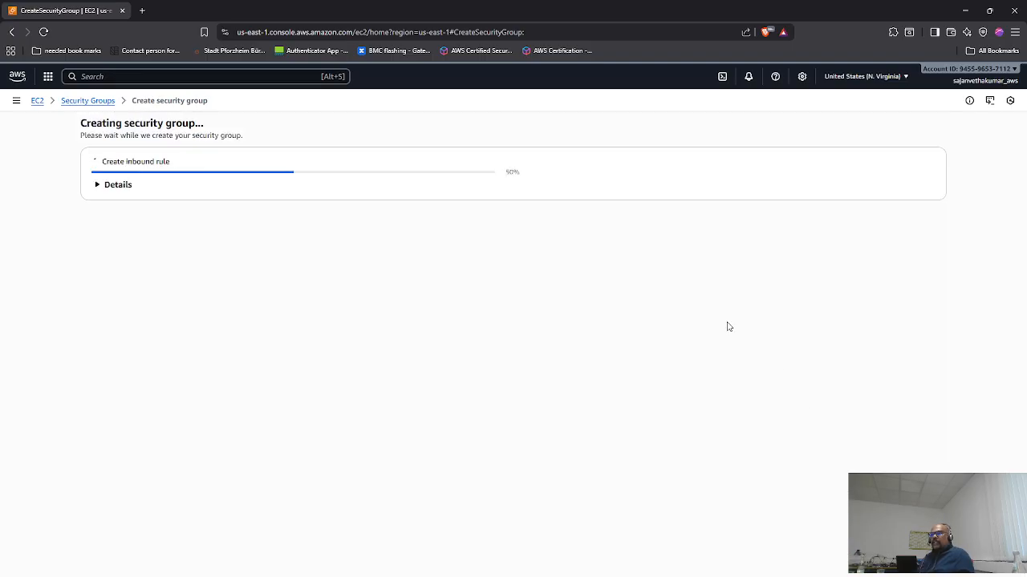
# - In VS Code, copy the name db-subnet-group from 01_rds_mysql.txt in the part2 folder and open the 3TierArch.png diagram
pyautogui.hotkey('alt', 'Tab')
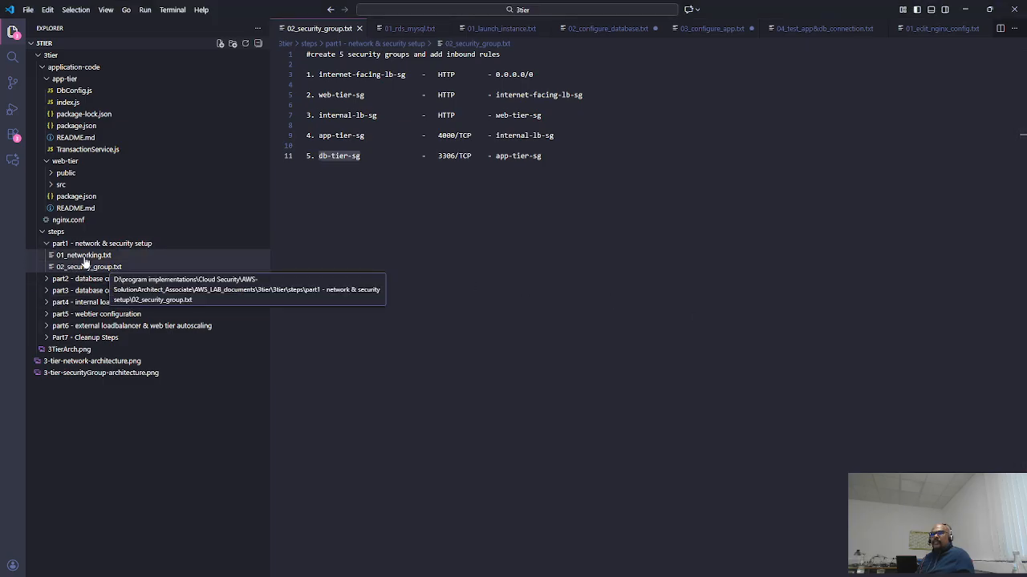
pyautogui.click(49, 245)
pyautogui.click(49, 247)
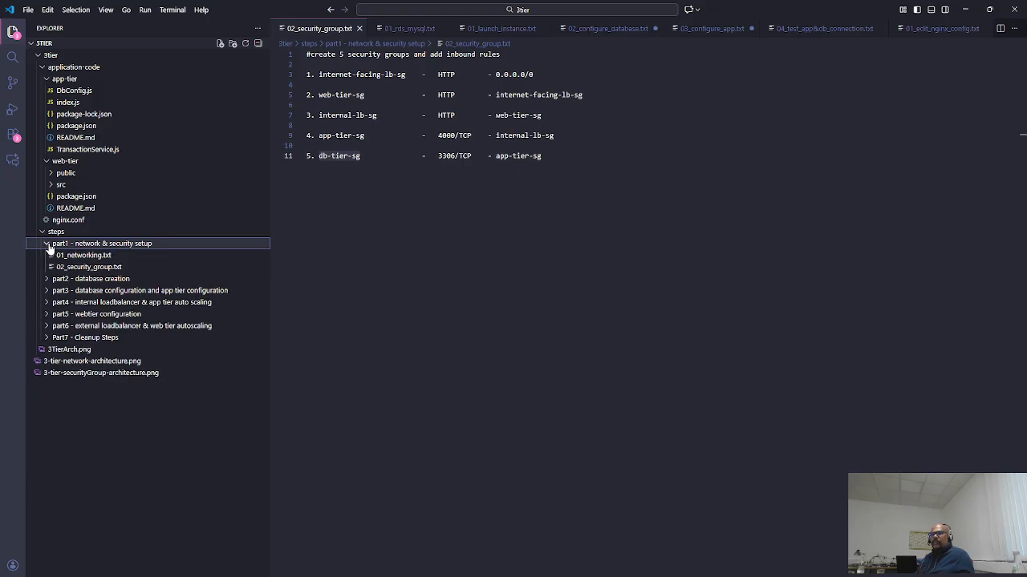
pyautogui.click(48, 245)
pyautogui.click(48, 256)
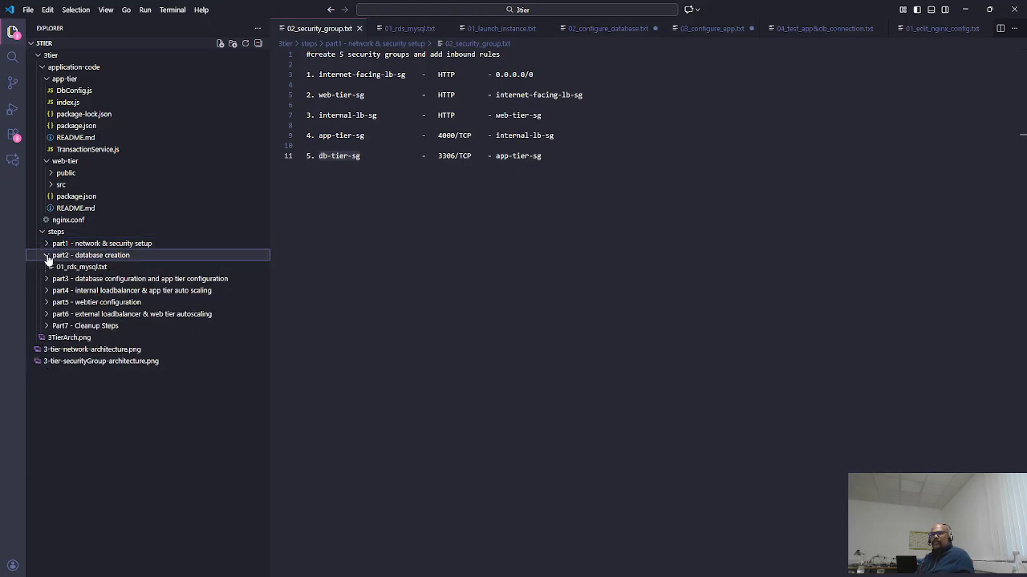
pyautogui.click(81, 268)
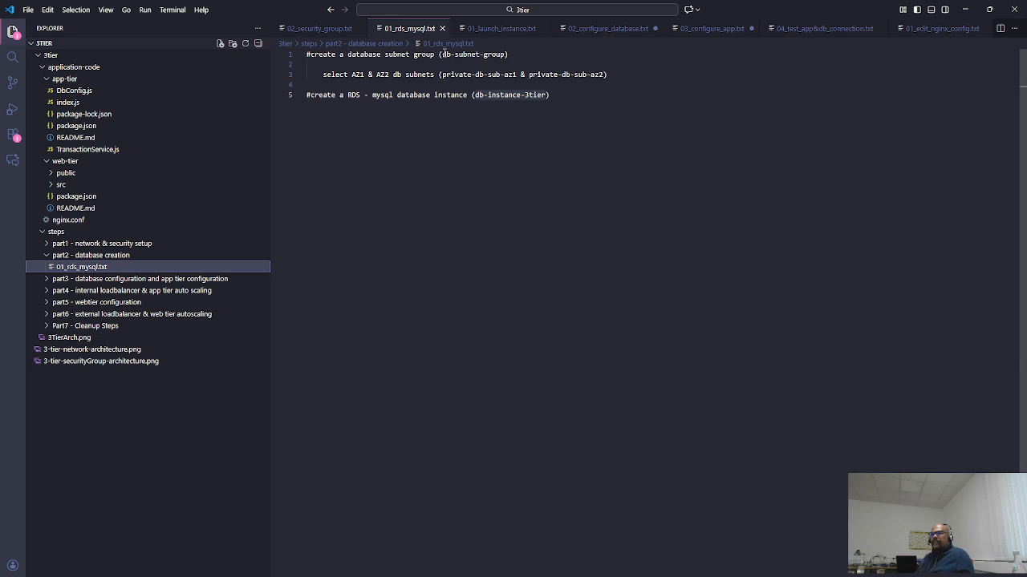
pyautogui.moveTo(507, 54); pyautogui.dragTo(440, 53)
pyautogui.hotkey('ctrl', 'c')
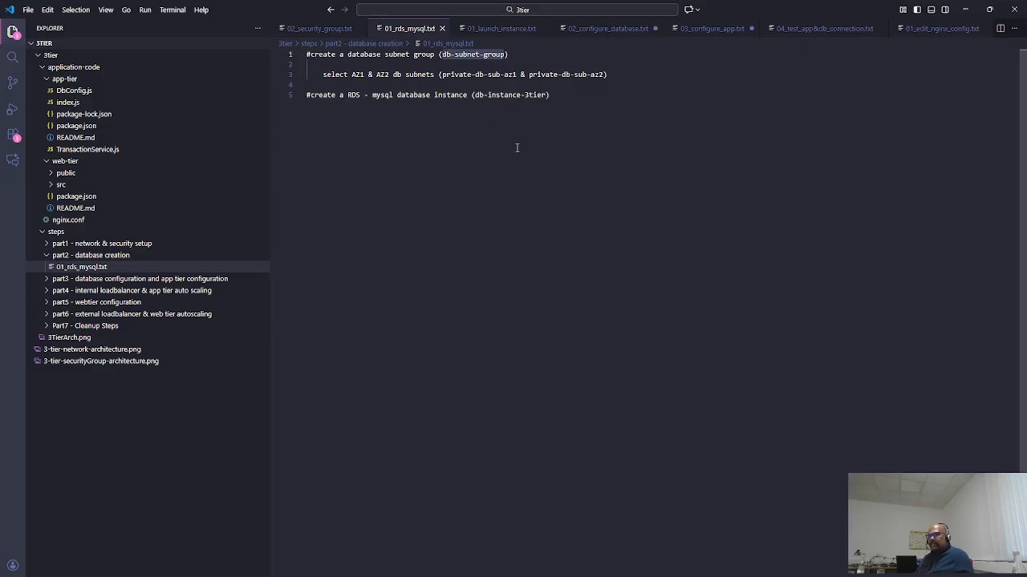
pyautogui.click(73, 338)
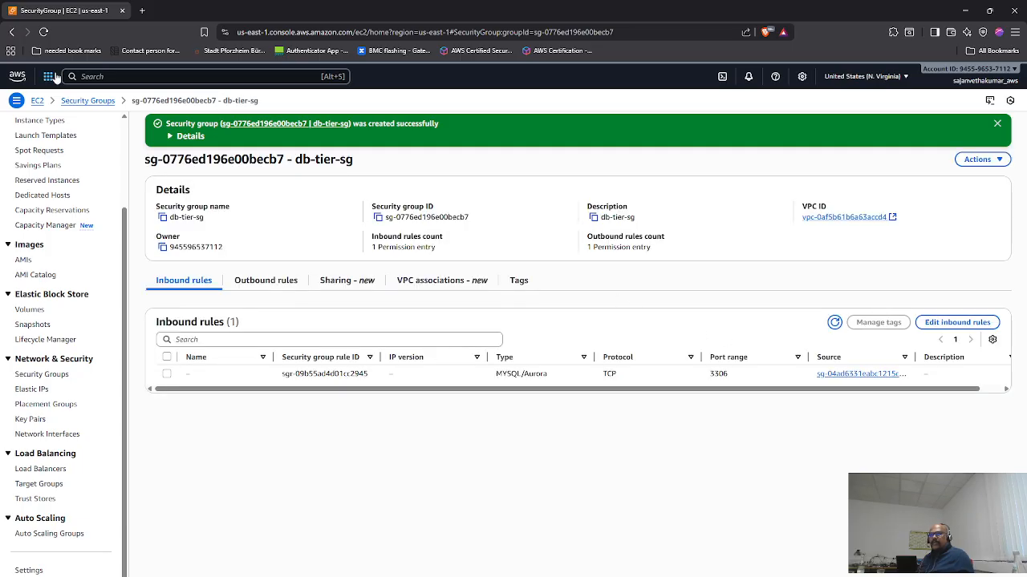
# - Switch to the AWS console in the browser and delete the existing db-subnet-group from the Aurora and RDS subnet groups
pyautogui.click(51, 76)
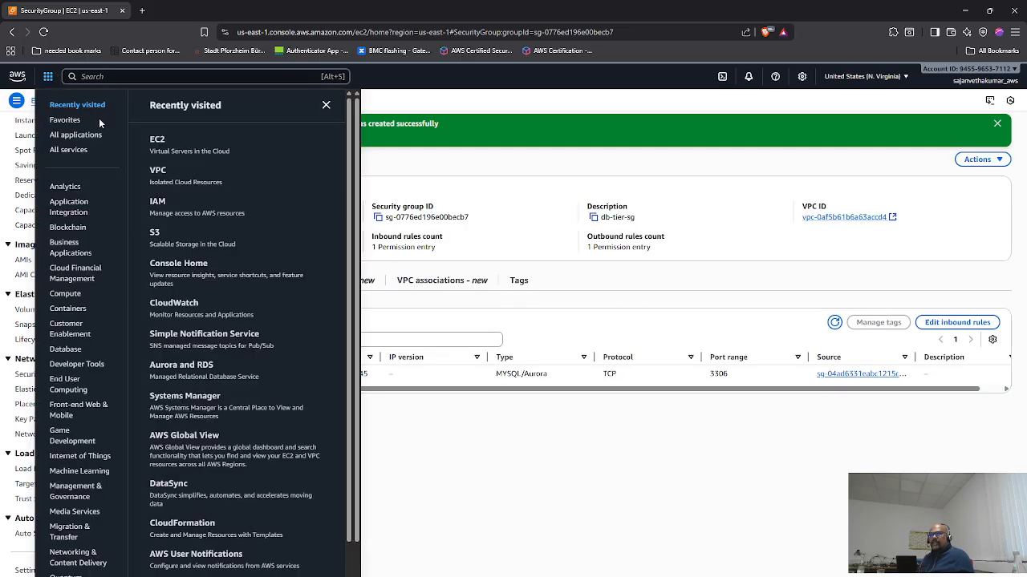
pyautogui.click(202, 368)
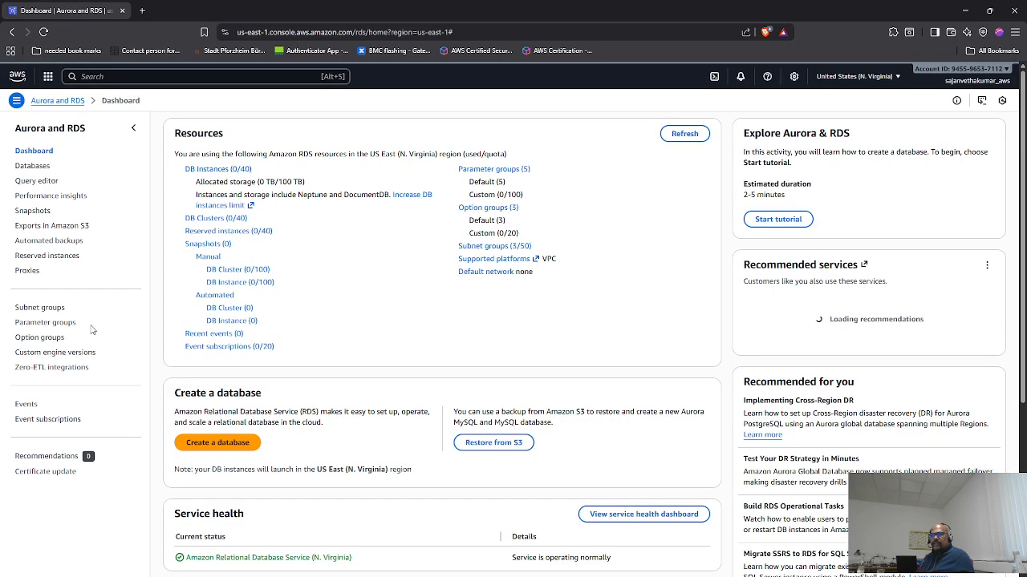
pyautogui.click(40, 308)
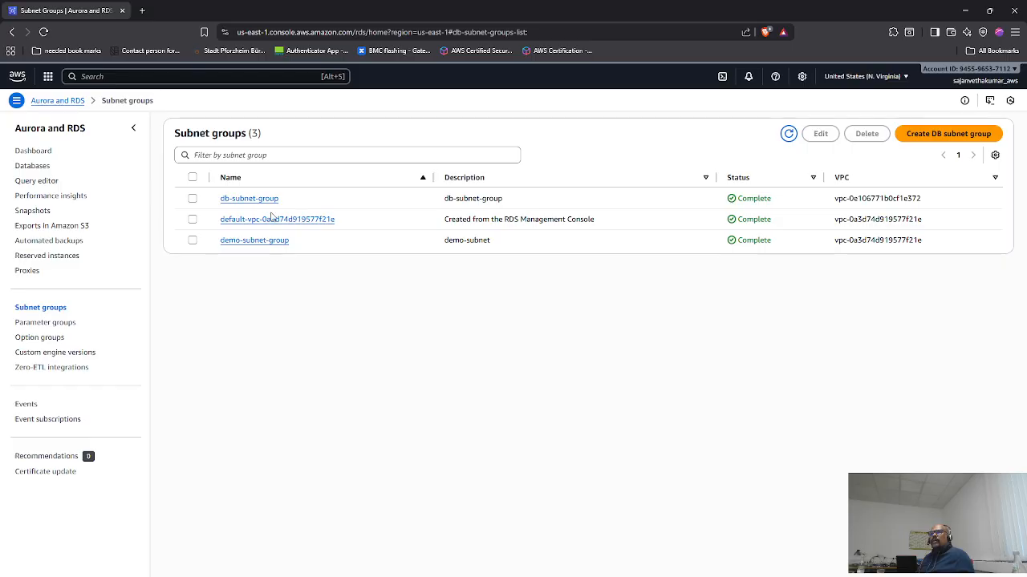
pyautogui.click(329, 202)
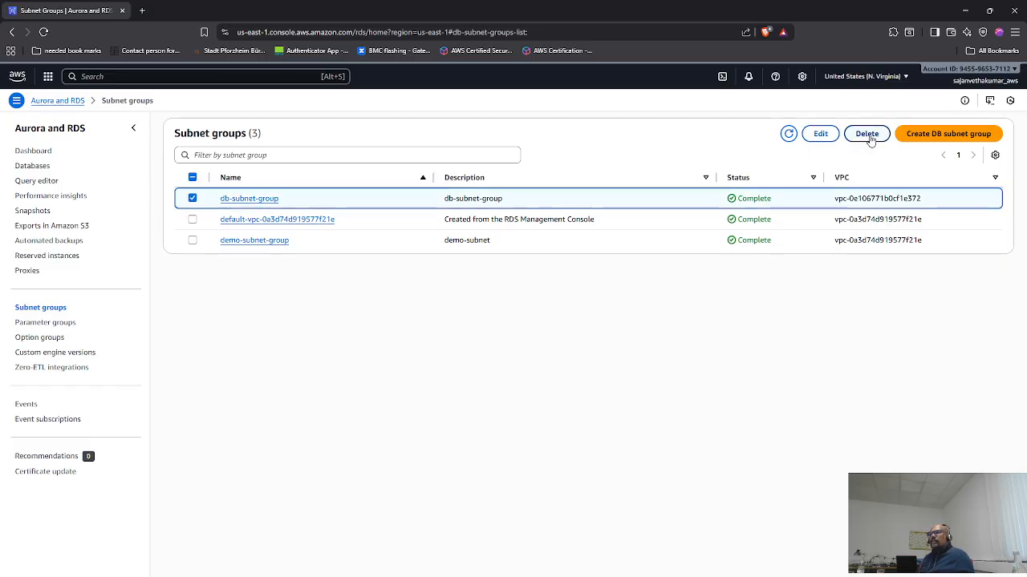
pyautogui.click(869, 136)
pyautogui.click(639, 374)
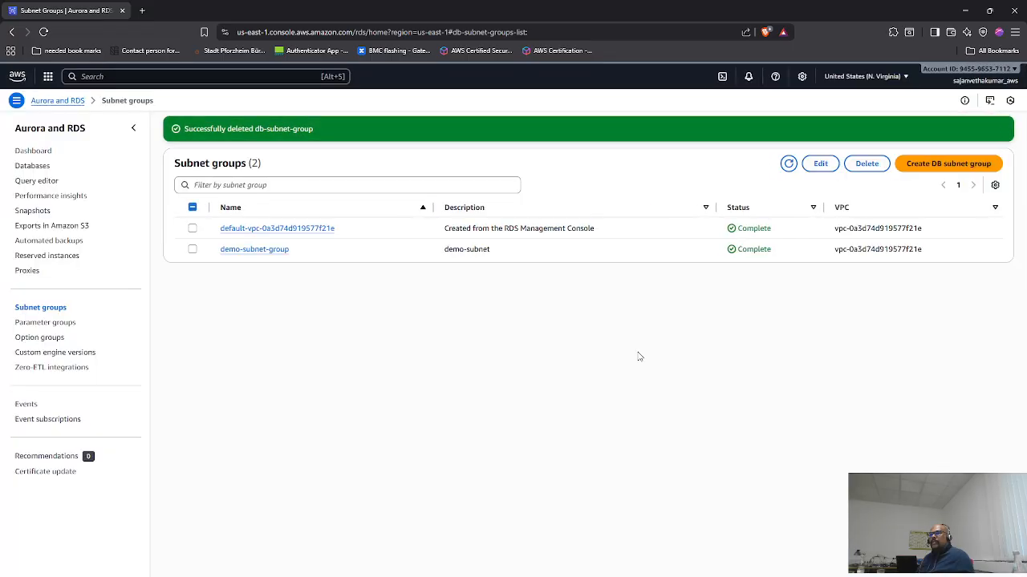
# - Start a new DB subnet group with db-subnet-group as name and description, in the VPC 3tier-app-vpc
pyautogui.click(945, 167)
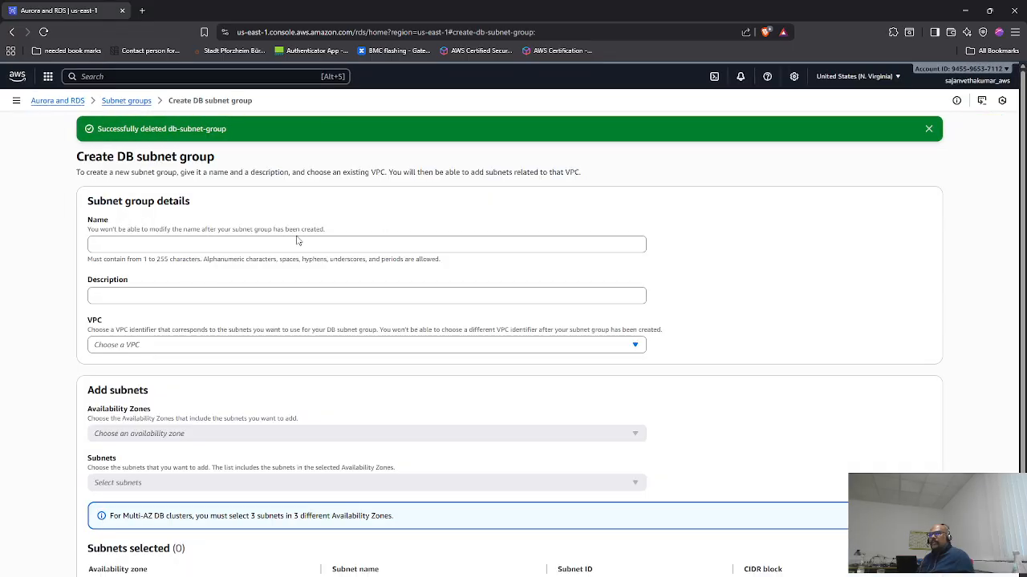
pyautogui.click(178, 244)
pyautogui.hotkey('ctrl', 'v')
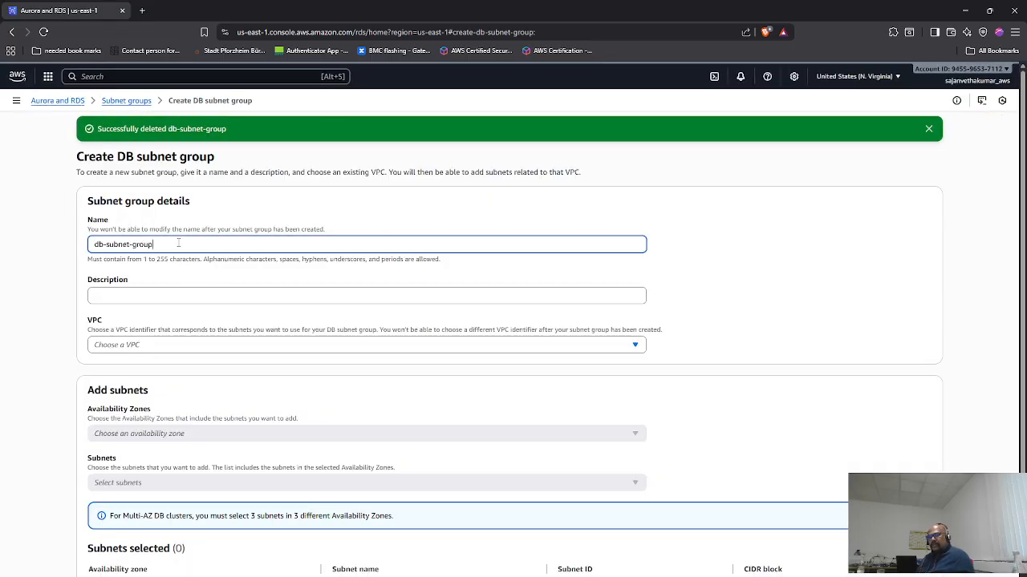
pyautogui.click(131, 294)
pyautogui.hotkey('ctrl', 'v')
pyautogui.click(109, 344)
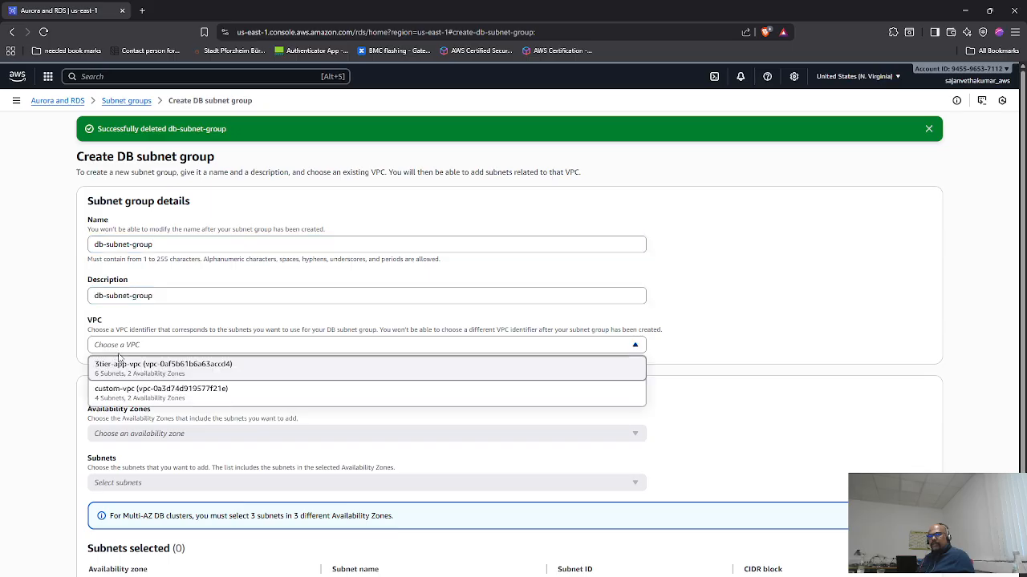
pyautogui.click(180, 372)
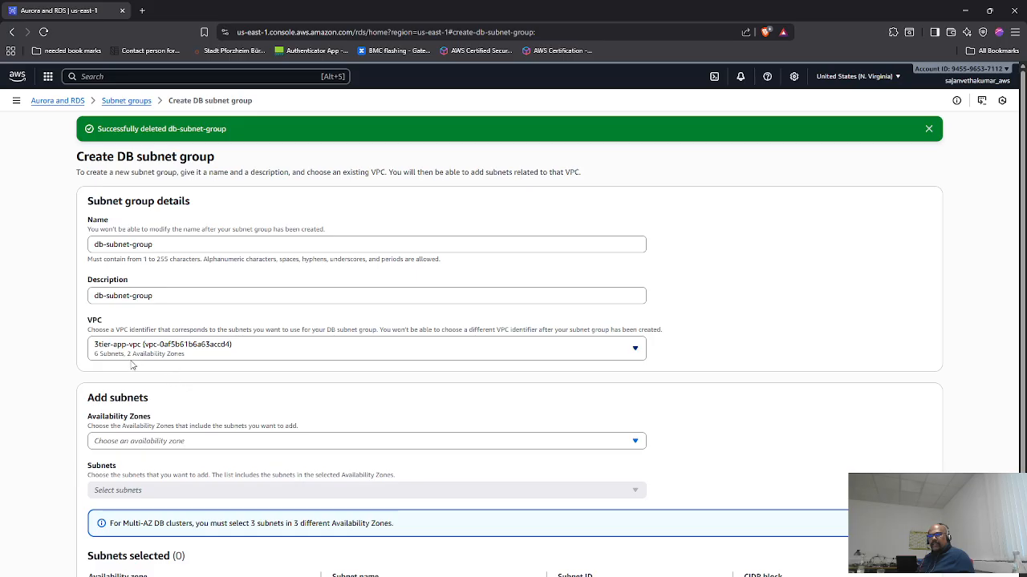
# - Add the availability zones us-east-1a and us-east-1b to the DB subnet group
pyautogui.click(186, 441)
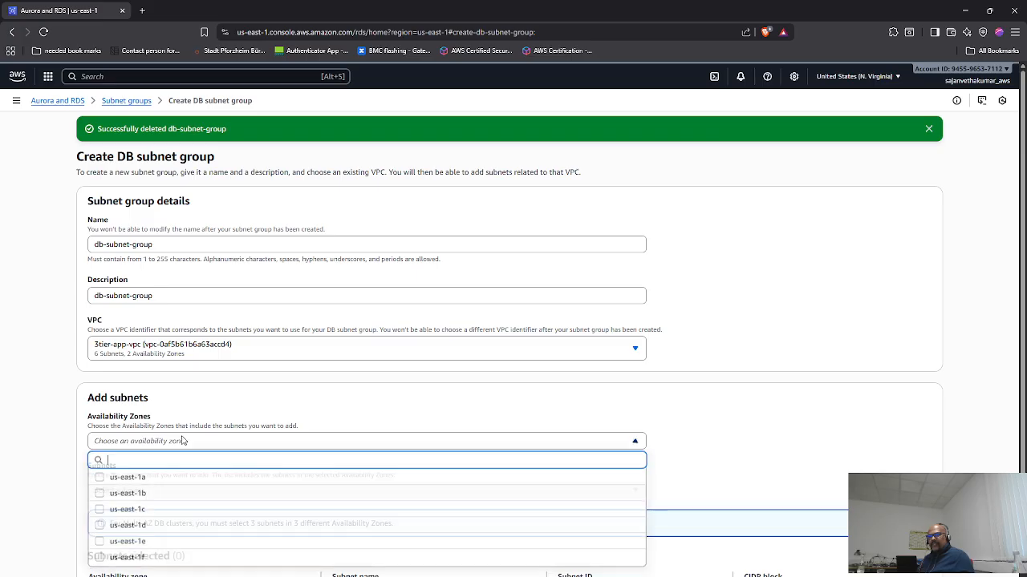
pyautogui.click(100, 478)
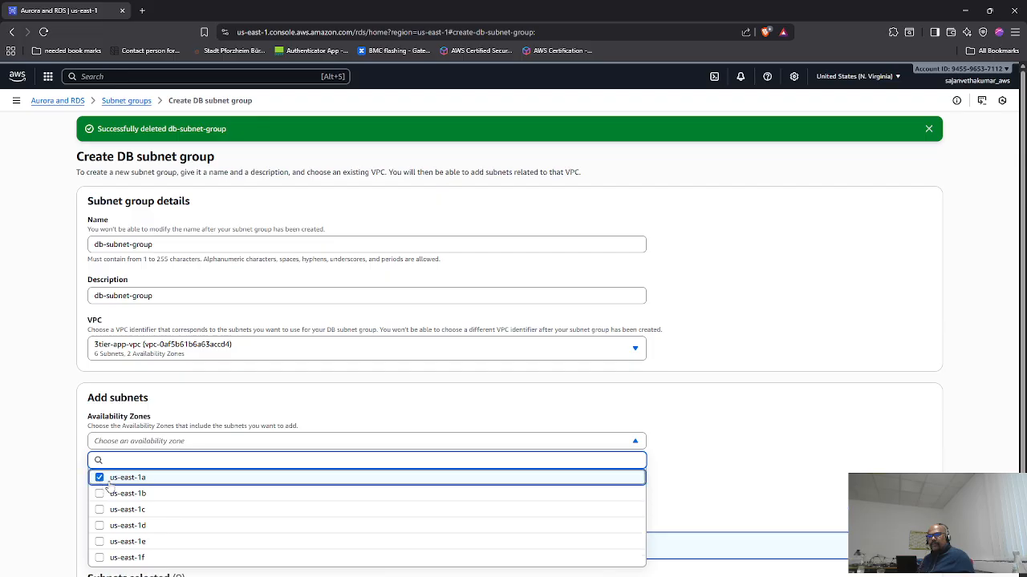
pyautogui.click(100, 493)
pyautogui.click(614, 410)
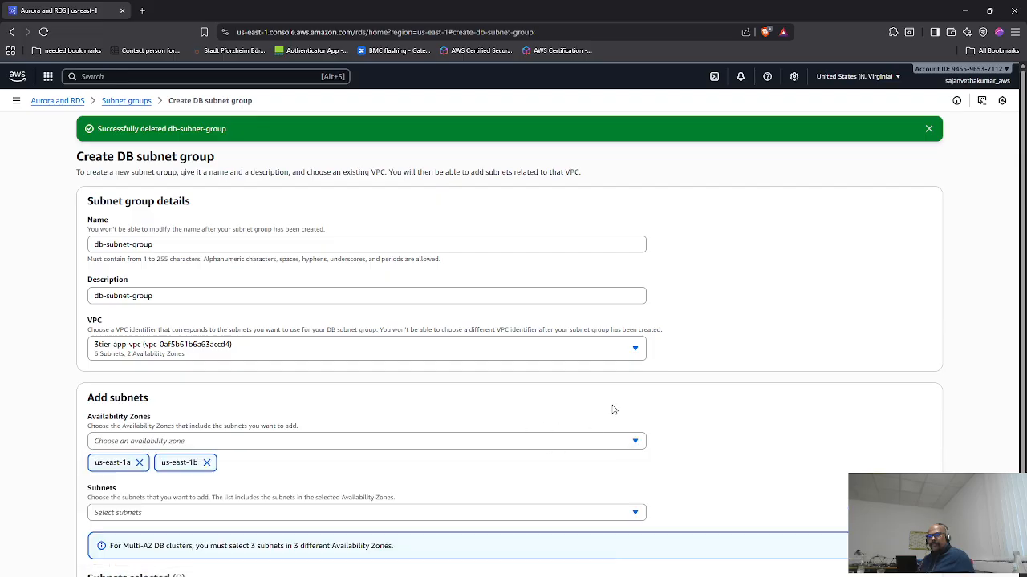
# - Select the subnets private-app-sub-az1 and private-db-sub-az2 and create the DB subnet group
pyautogui.scroll(-1, 614, 413)
pyautogui.click(158, 412)
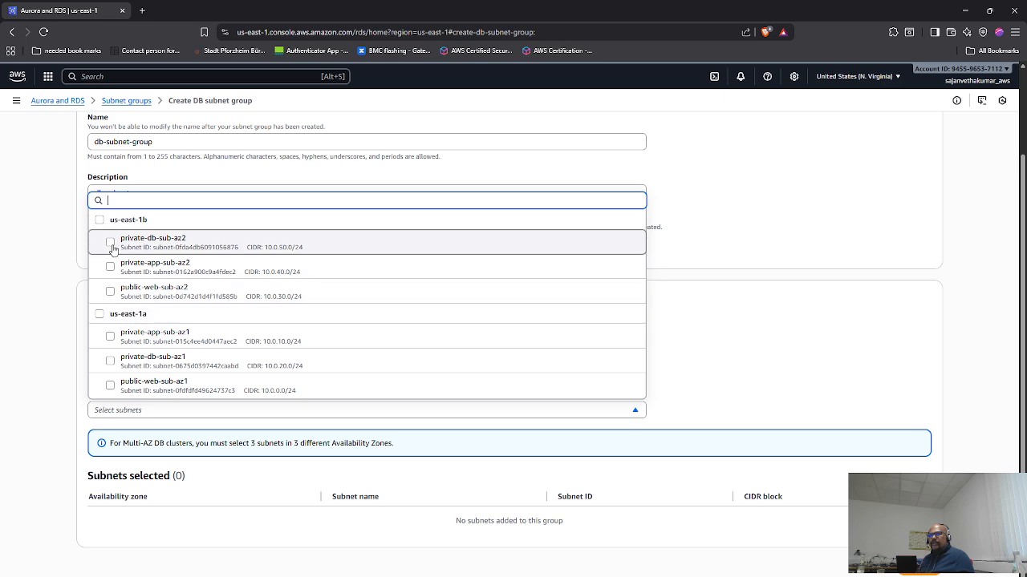
pyautogui.click(110, 337)
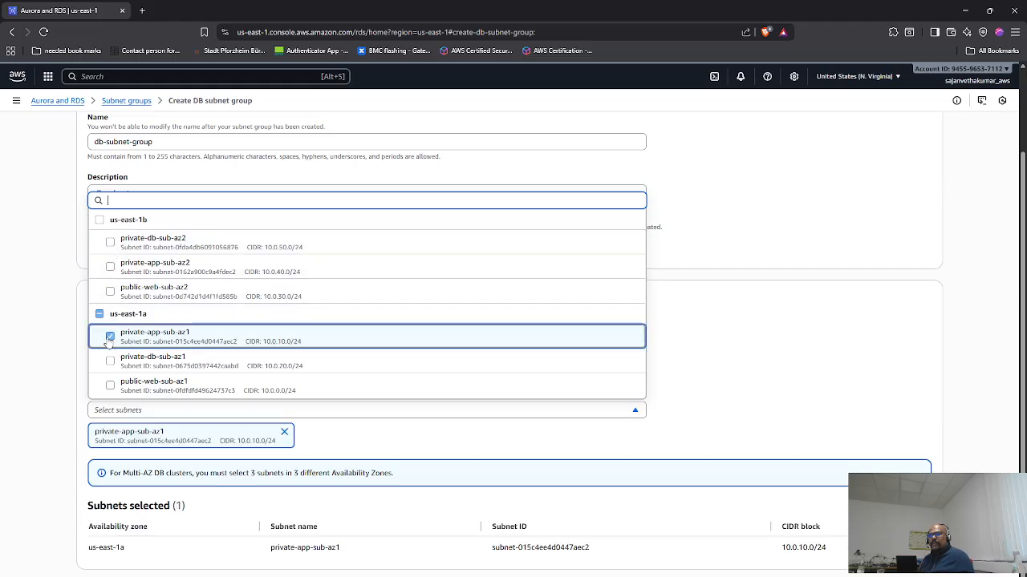
pyautogui.click(113, 243)
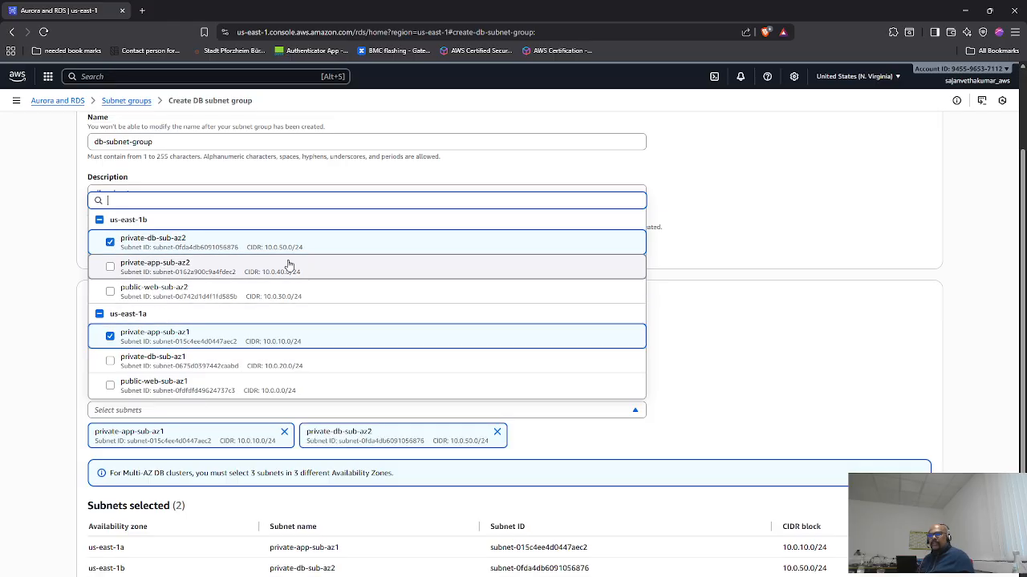
pyautogui.click(744, 308)
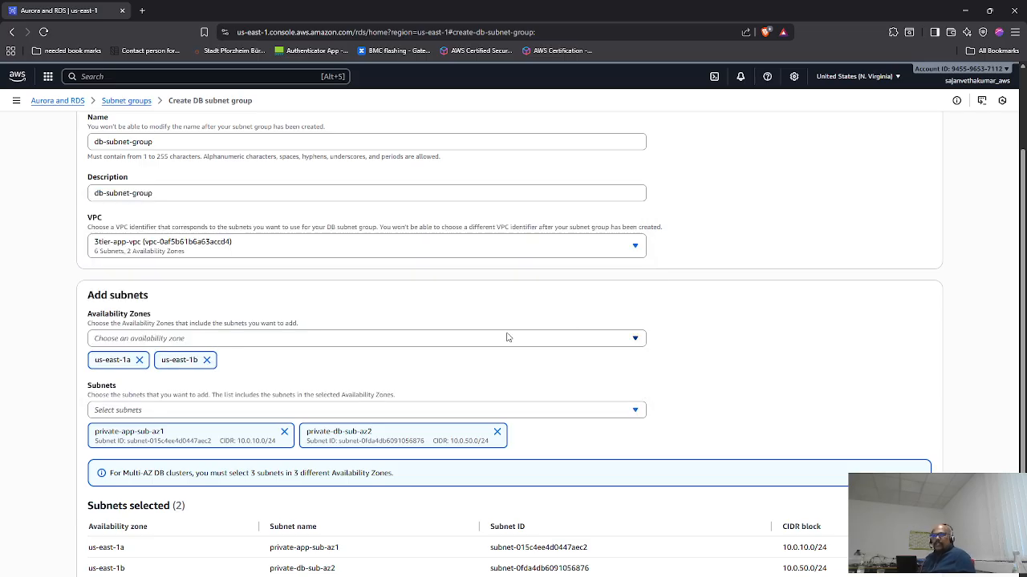
pyautogui.scroll(-1, 347, 442)
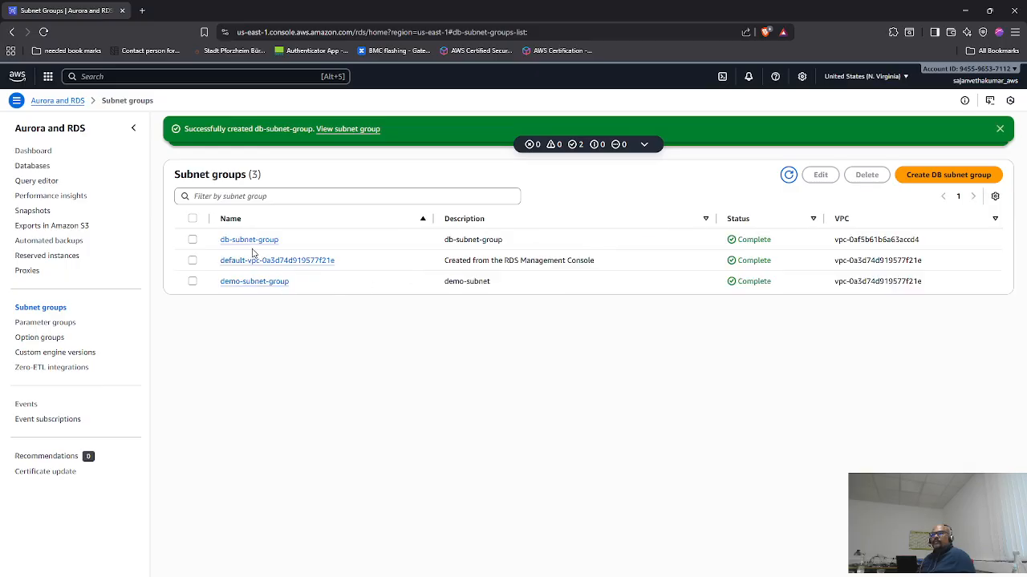
# - Start creating an RDS database, and copy the instance name db-instance-3tier from 01_rds_mysql.txt in VS Code
pyautogui.click(32, 166)
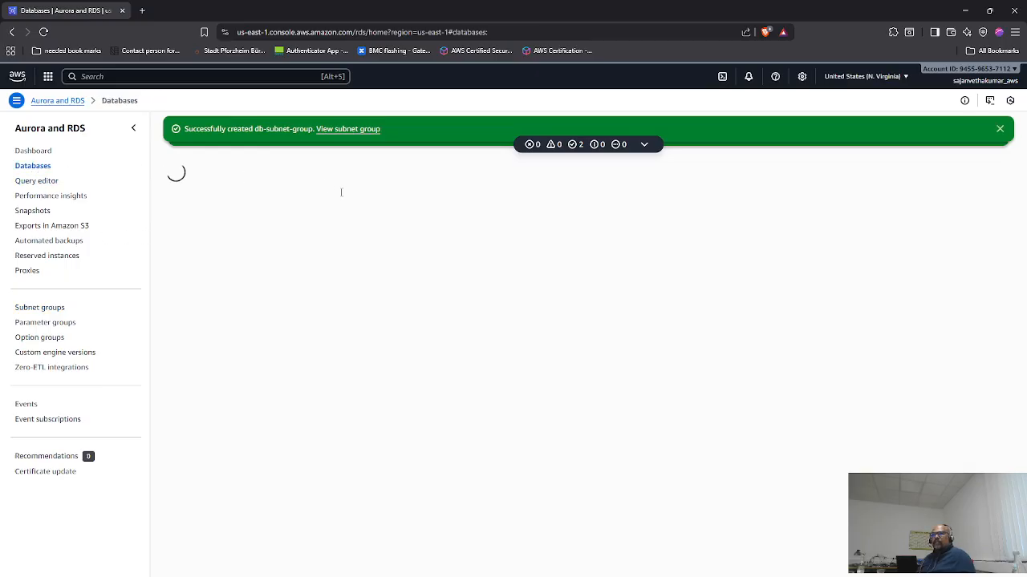
pyautogui.click(947, 173)
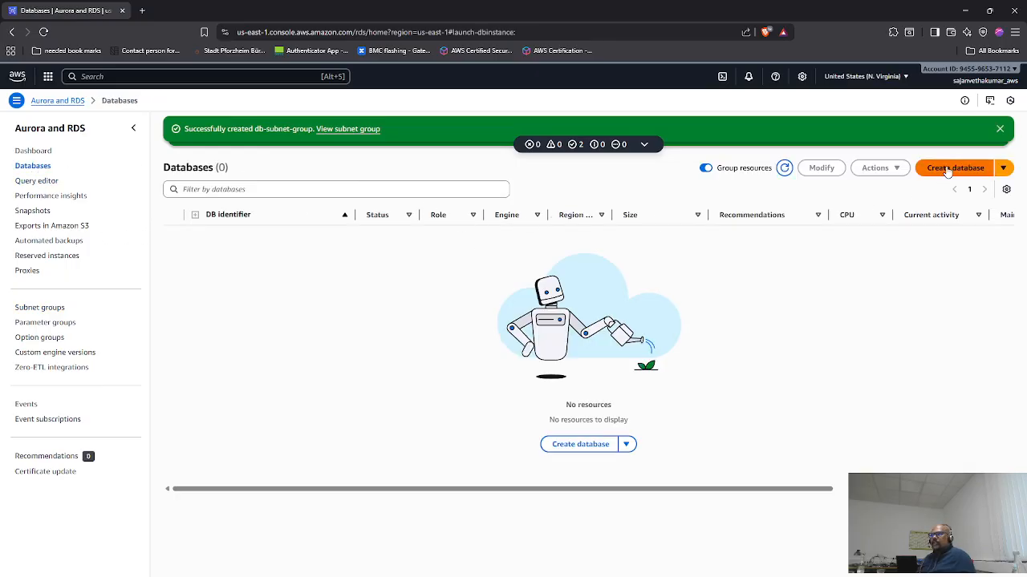
pyautogui.hotkey('alt', 'Tab')
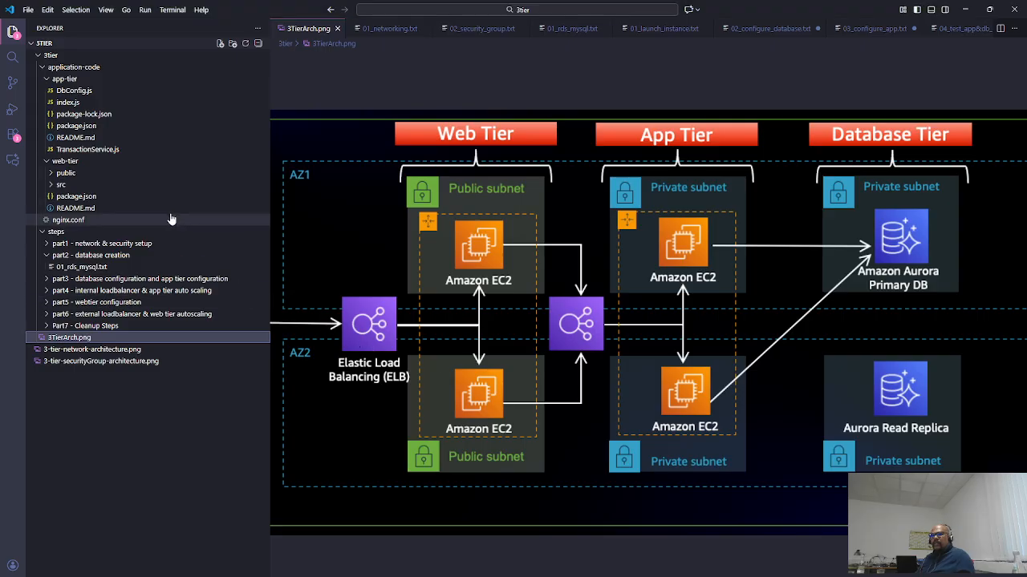
pyautogui.click(95, 267)
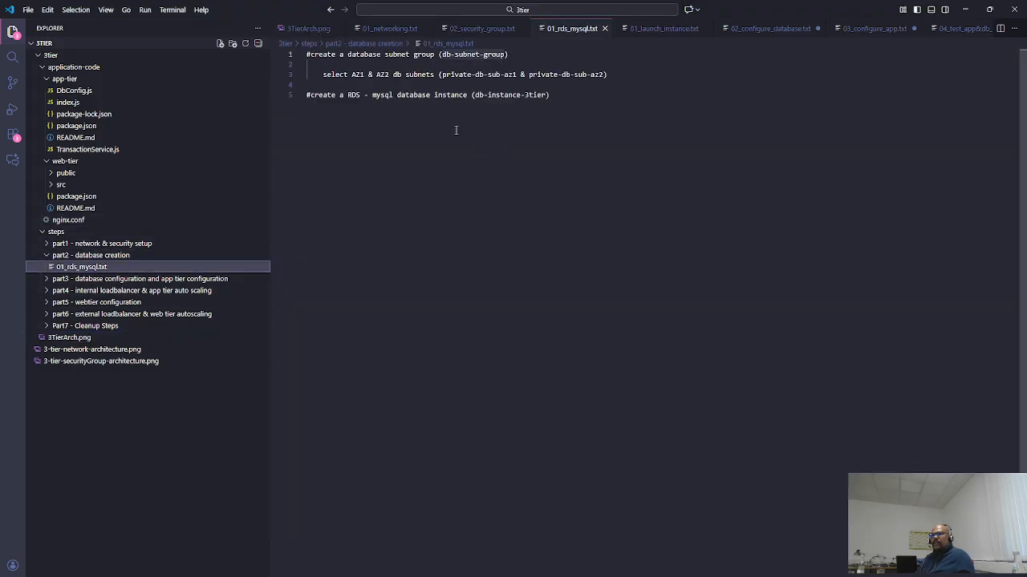
pyautogui.moveTo(473, 95); pyautogui.dragTo(560, 97)
pyautogui.hotkey('ctrl', 'c')
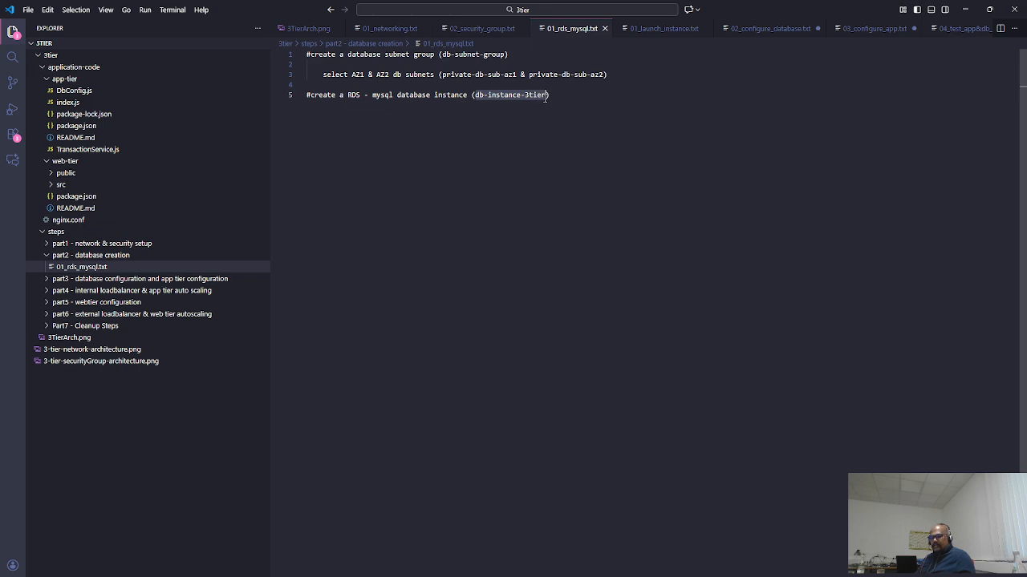
# - Return to the AWS console in the browser and choose MySQL as the new database's engine type
pyautogui.hotkey('alt', 'Tab')
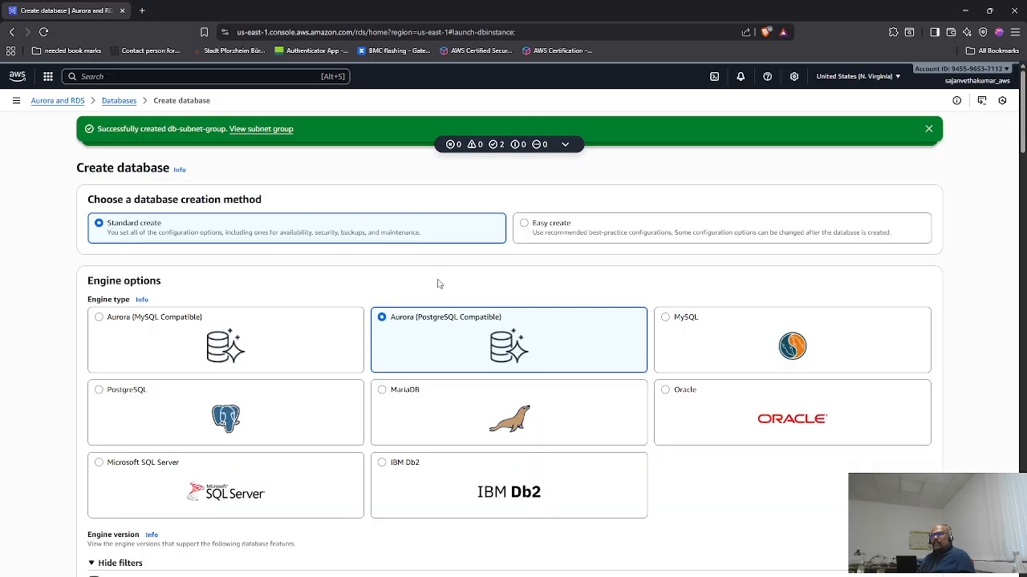
pyautogui.click(666, 325)
pyautogui.scroll(-4, 526, 425)
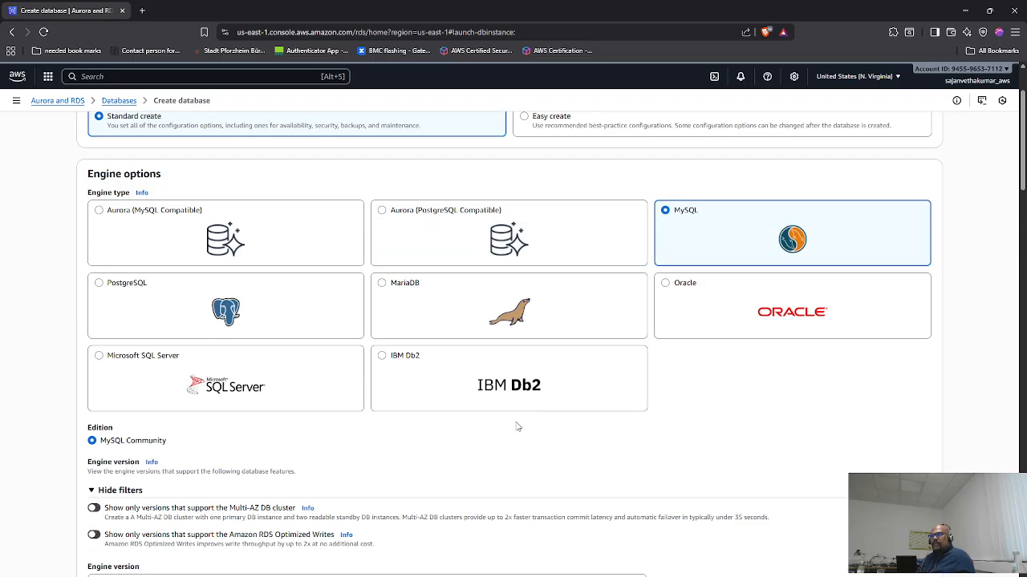
# - Choose the Dev/Test template and the Multi-AZ DB instance deployment with 2 instances for the MySQL database
pyautogui.scroll(-1, 305, 349)
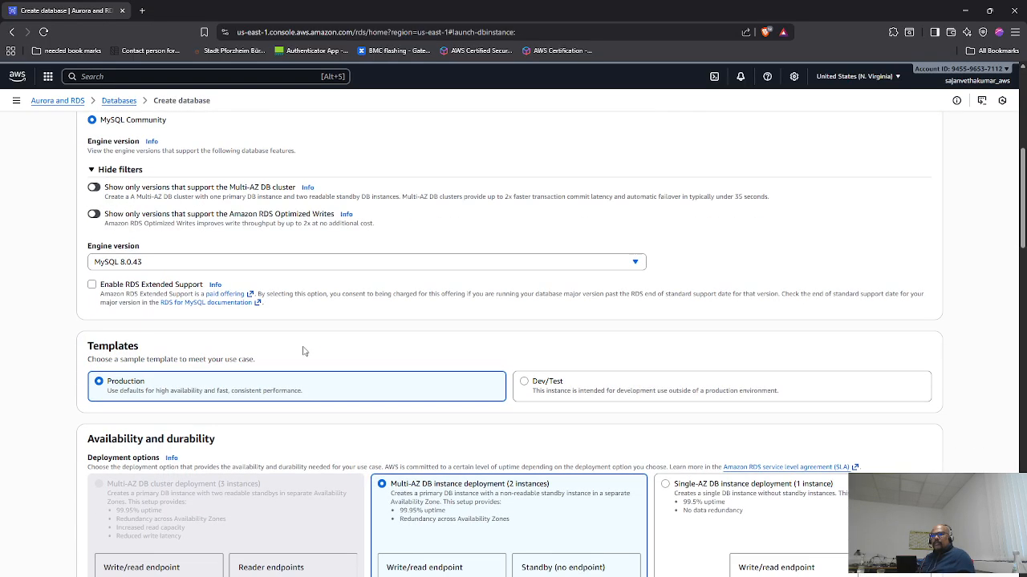
pyautogui.scroll(-1, 303, 351)
pyautogui.click(380, 293)
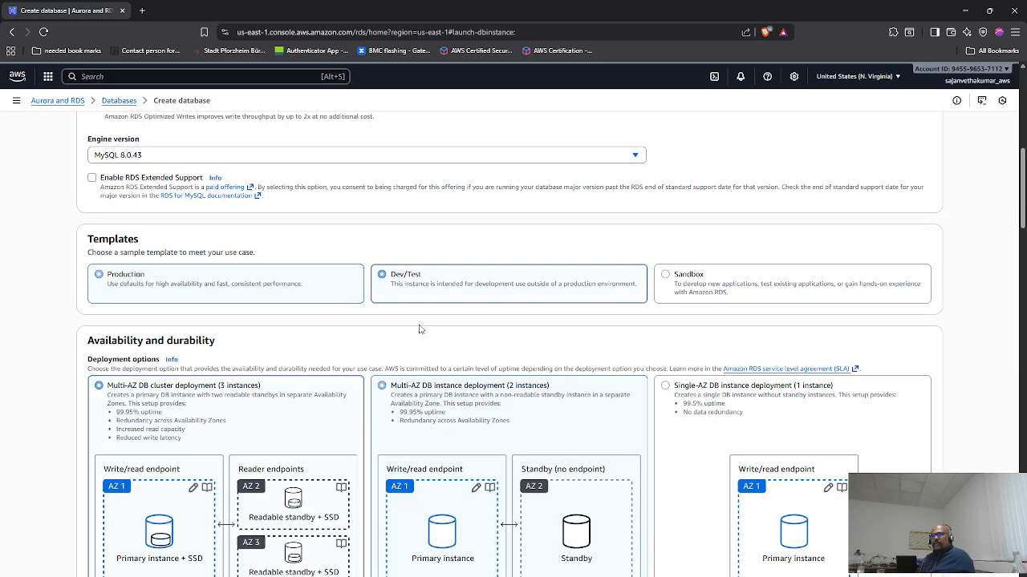
pyautogui.scroll(-1, 407, 350)
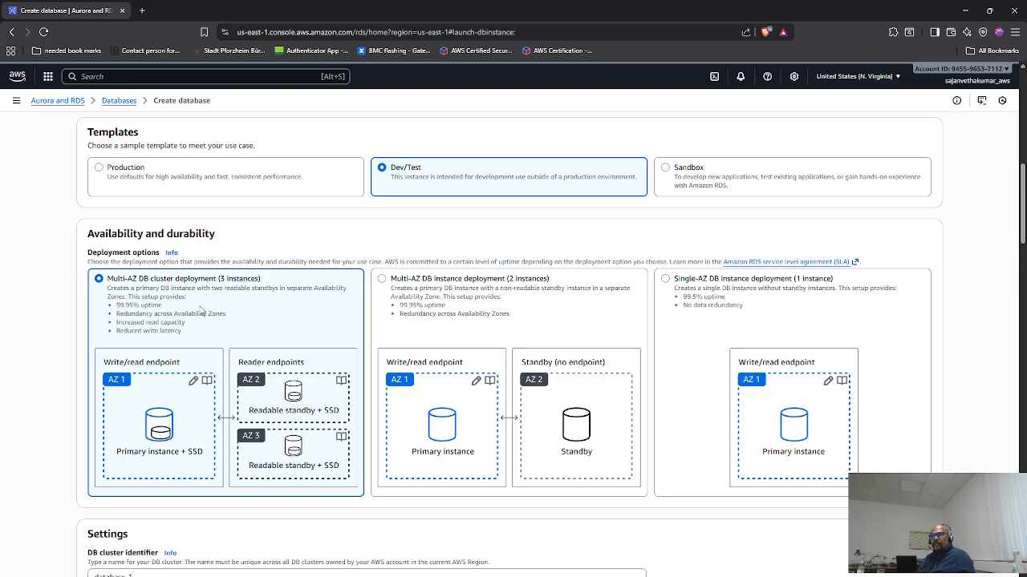
pyautogui.click(383, 279)
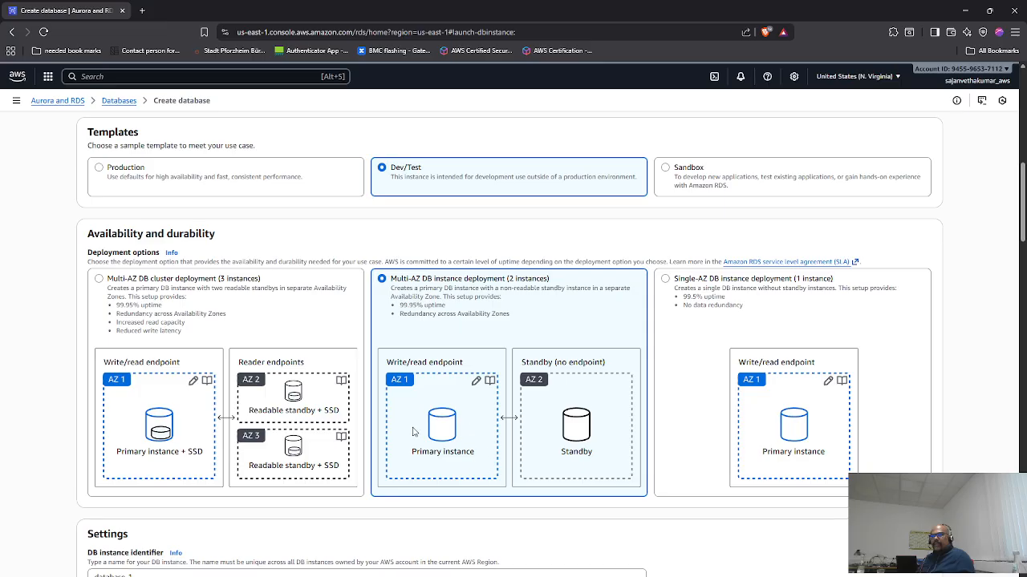
# - Set the DB instance identifier to db-instance-3tier and choose self-managed credentials for the admin user
pyautogui.scroll(-2, 413, 431)
pyautogui.moveTo(133, 418); pyautogui.dragTo(90, 417)
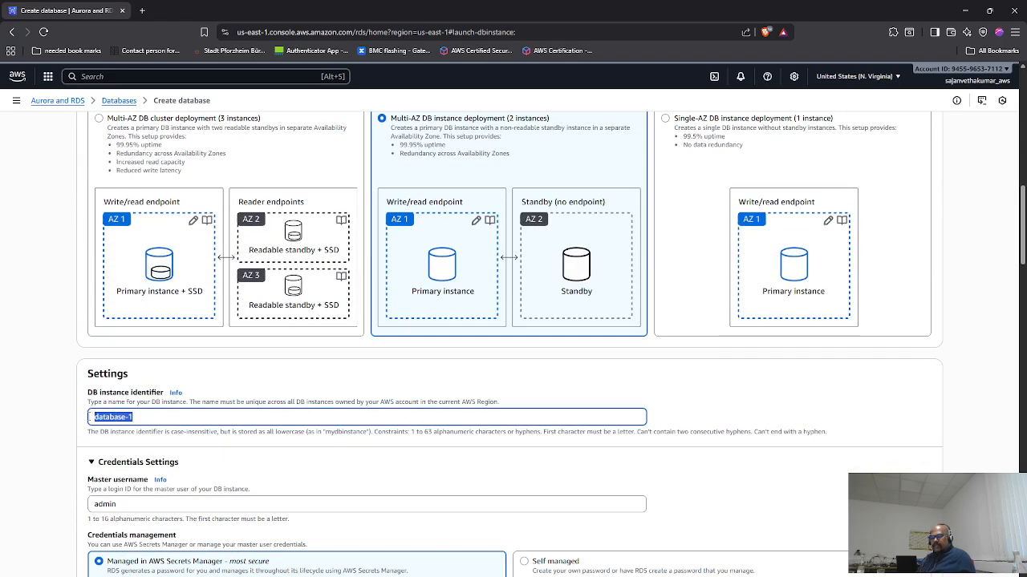
pyautogui.hotkey('ctrl', 'v')
pyautogui.scroll(-2, 222, 465)
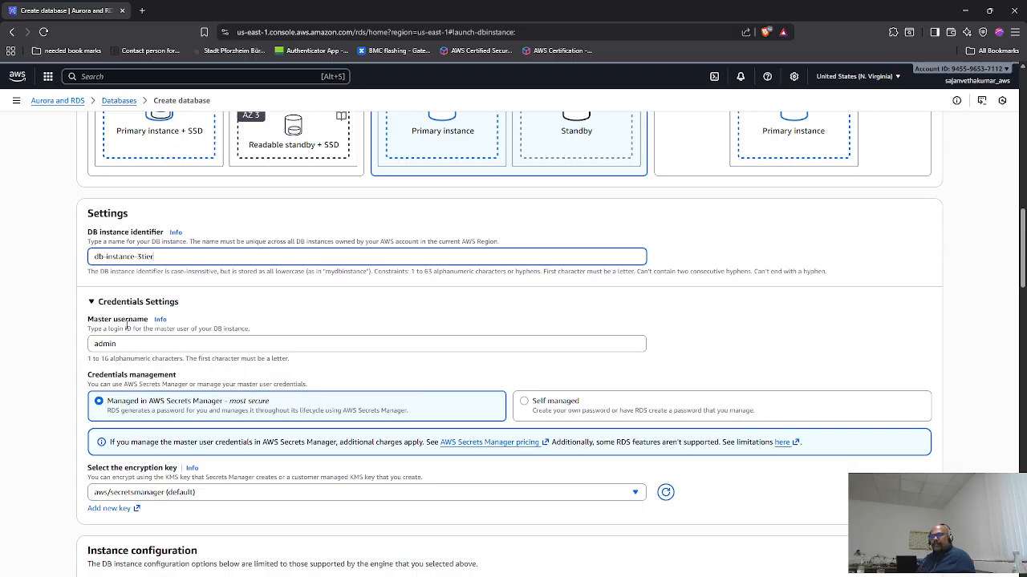
pyautogui.click(523, 403)
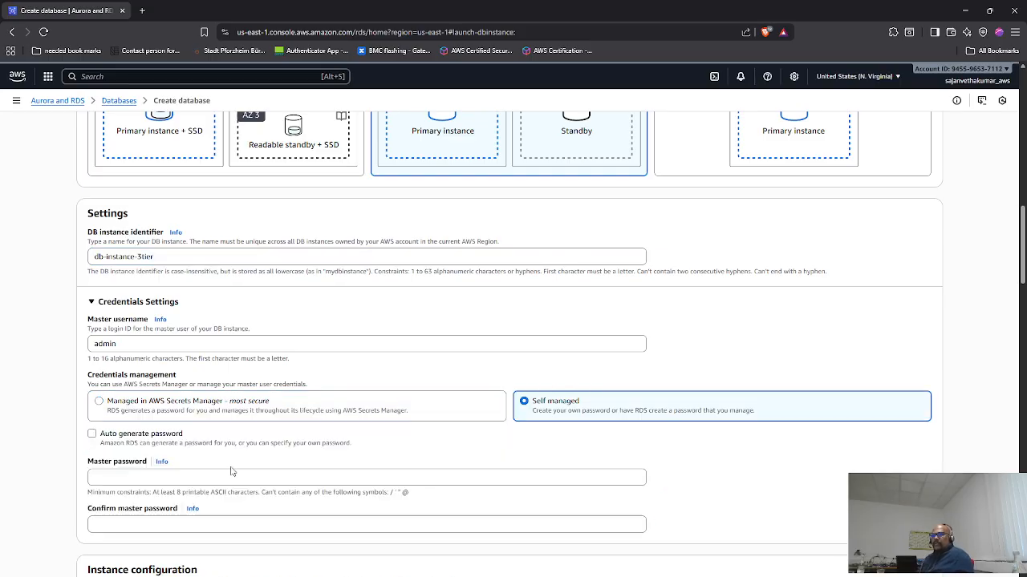
# - Enter the master password for the database and fill in its confirmation
pyautogui.scroll(-2, 134, 469)
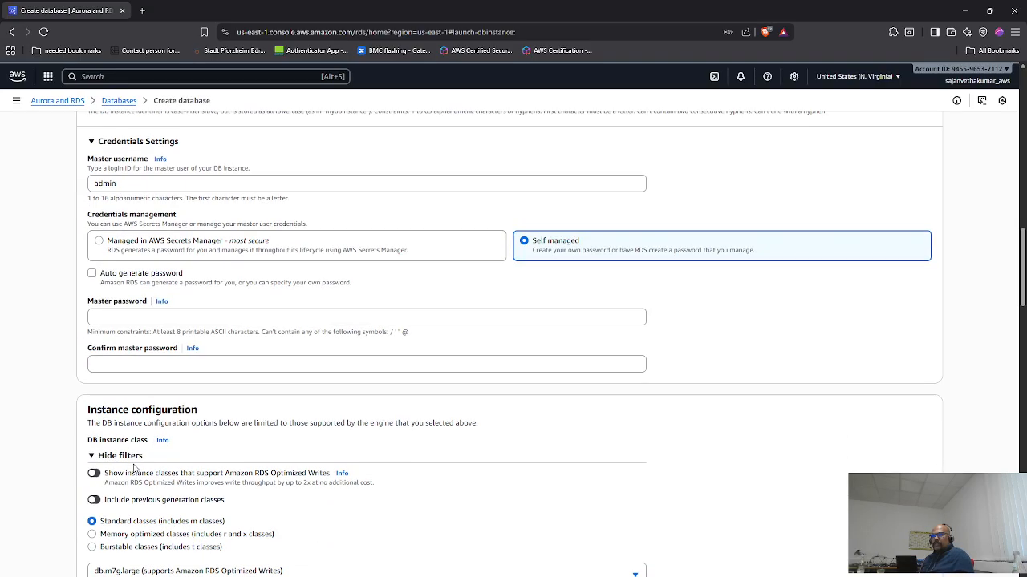
pyautogui.click(128, 322)
pyautogui.hotkey('ctrl', 'v')
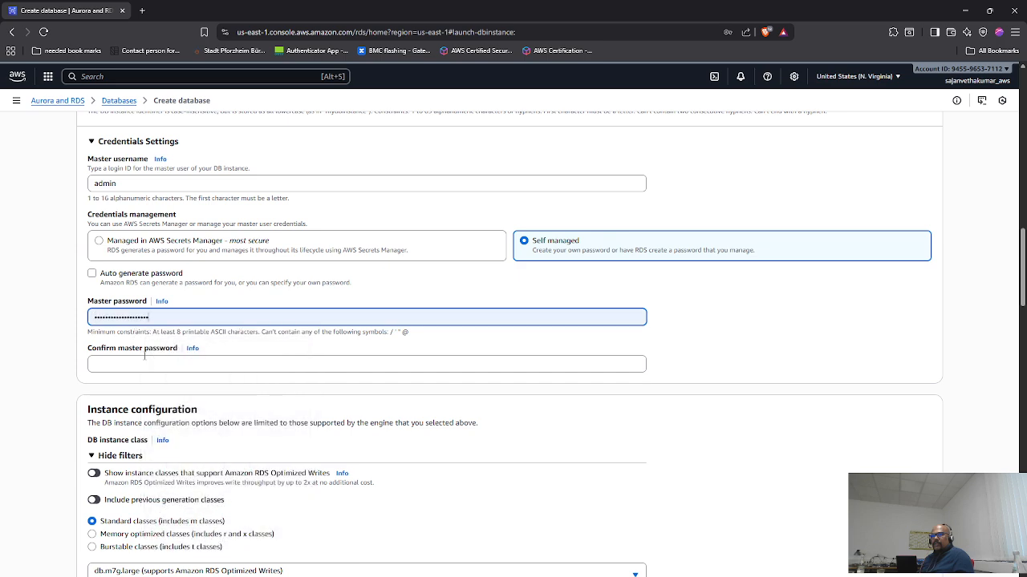
pyautogui.click(145, 359)
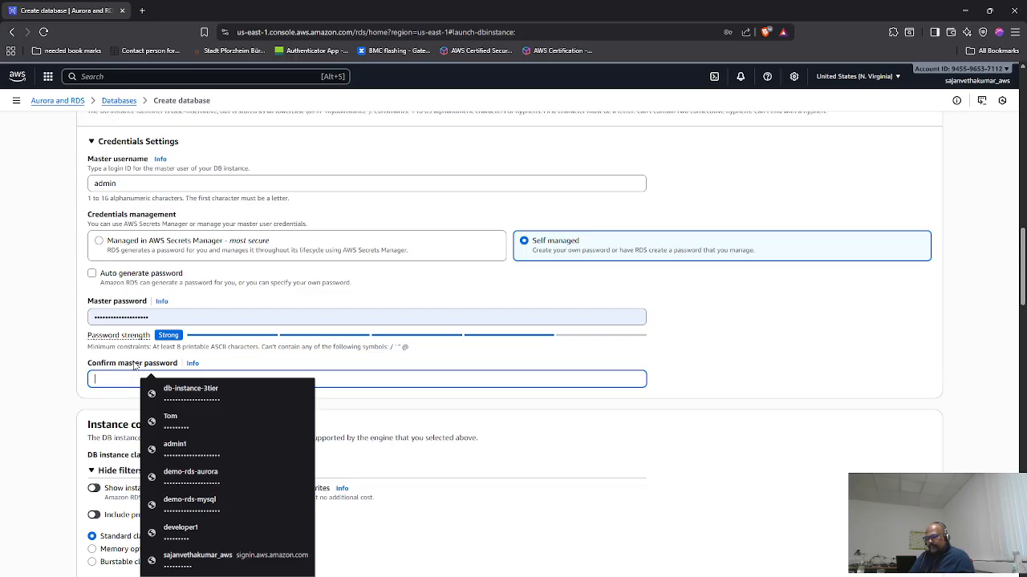
pyautogui.write('•••••••')
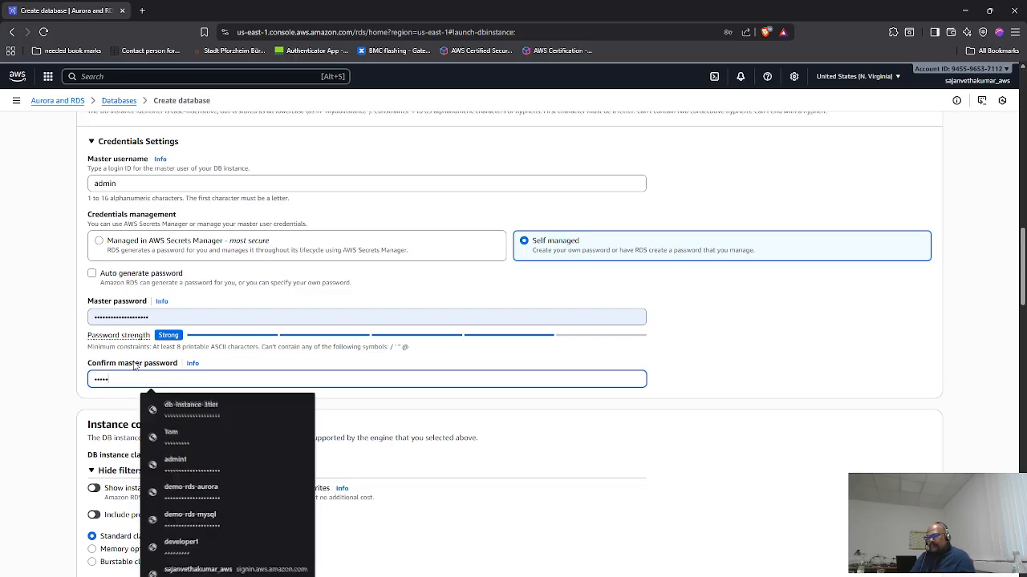
pyautogui.write('•••••••')
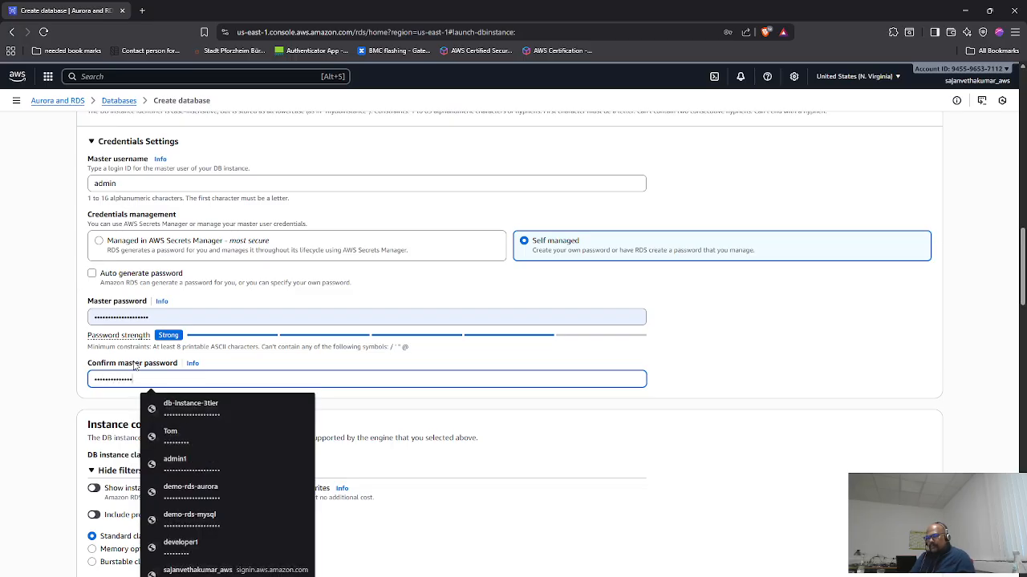
pyautogui.write('••••••')
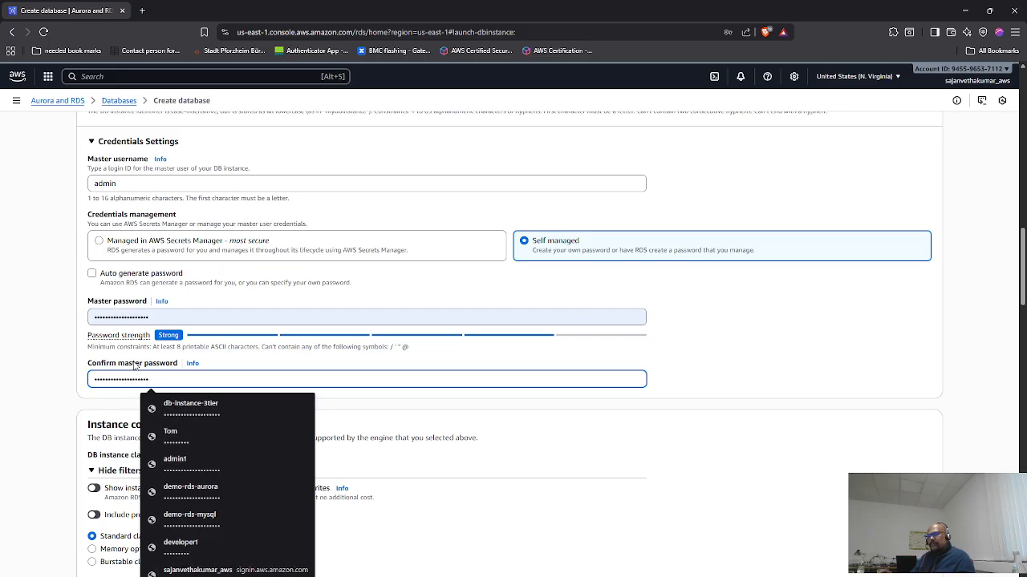
pyautogui.click(448, 411)
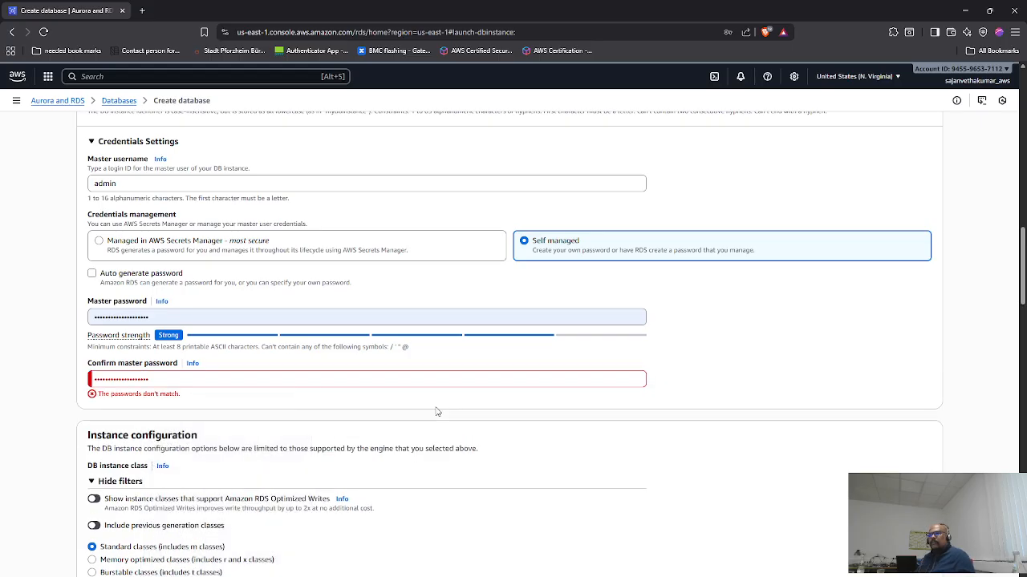
# - Clear the master password confirmation and re-enter the password by hand
pyautogui.click(183, 382)
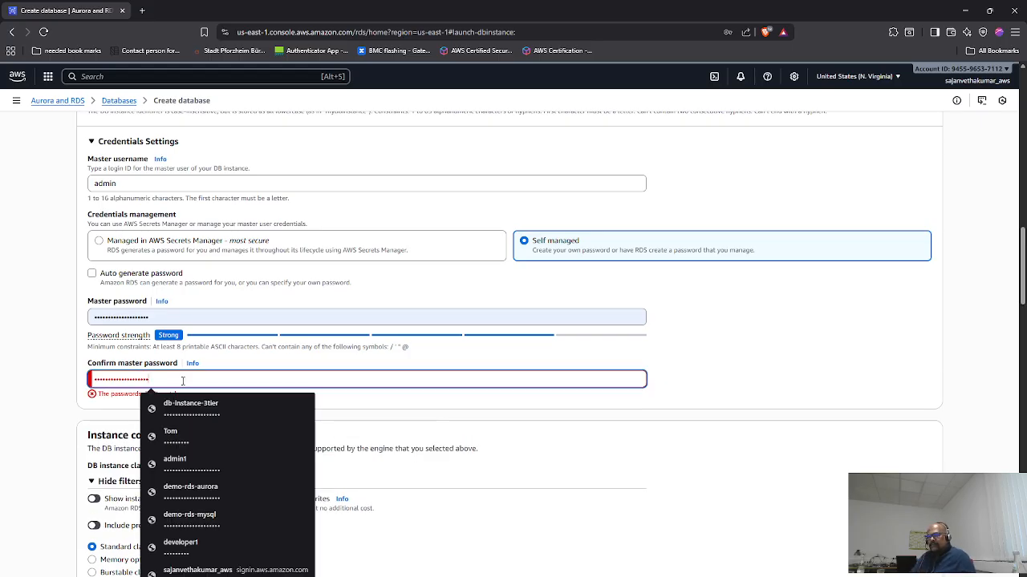
pyautogui.press('BackSpace')
pyautogui.press('BackSpace')
pyautogui.press('BackSpace')
pyautogui.press('BackSpace')
pyautogui.press('BackSpace')
pyautogui.press('BackSpace')
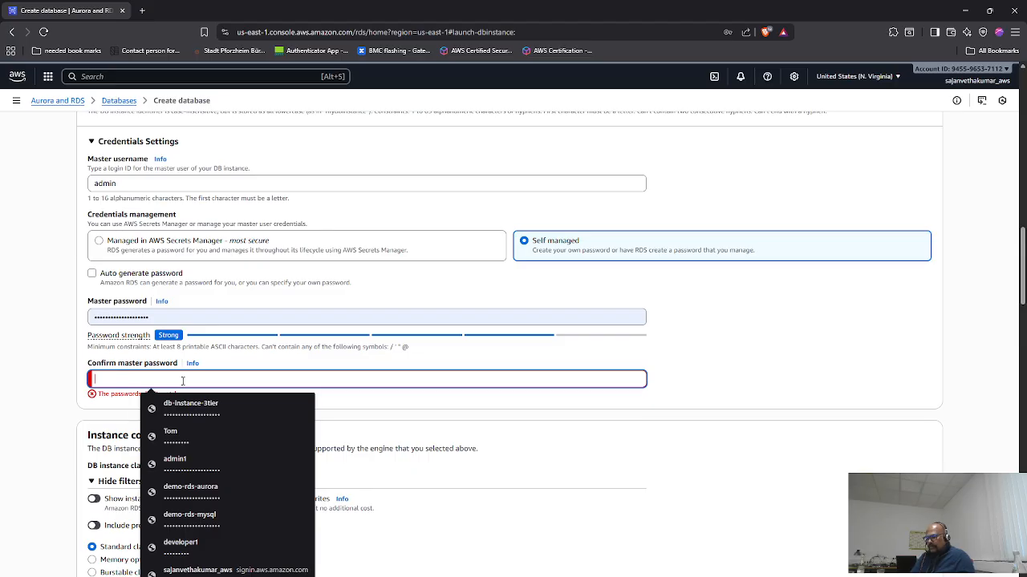
pyautogui.write('••••••••••••••••••••')
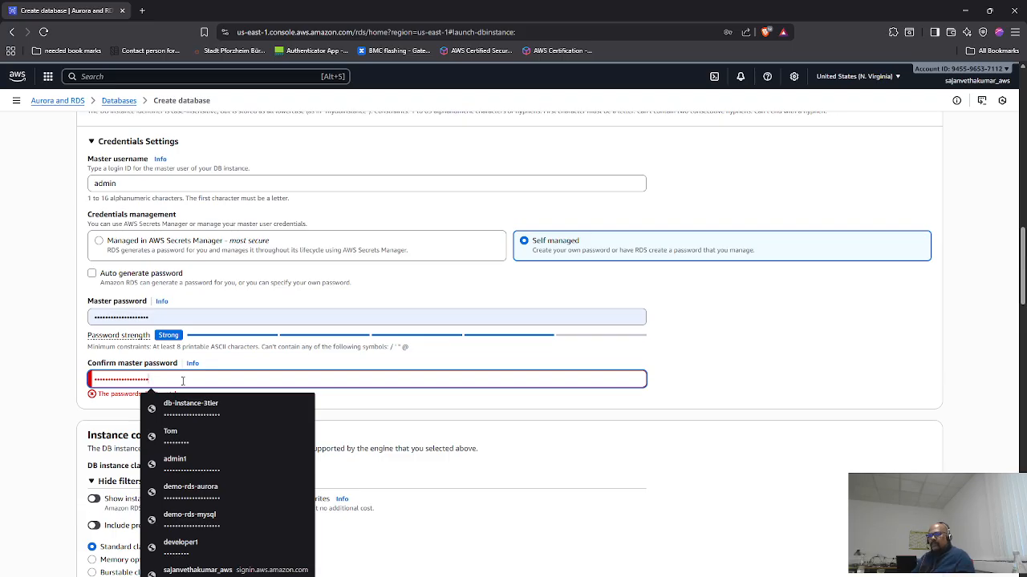
pyautogui.click(423, 409)
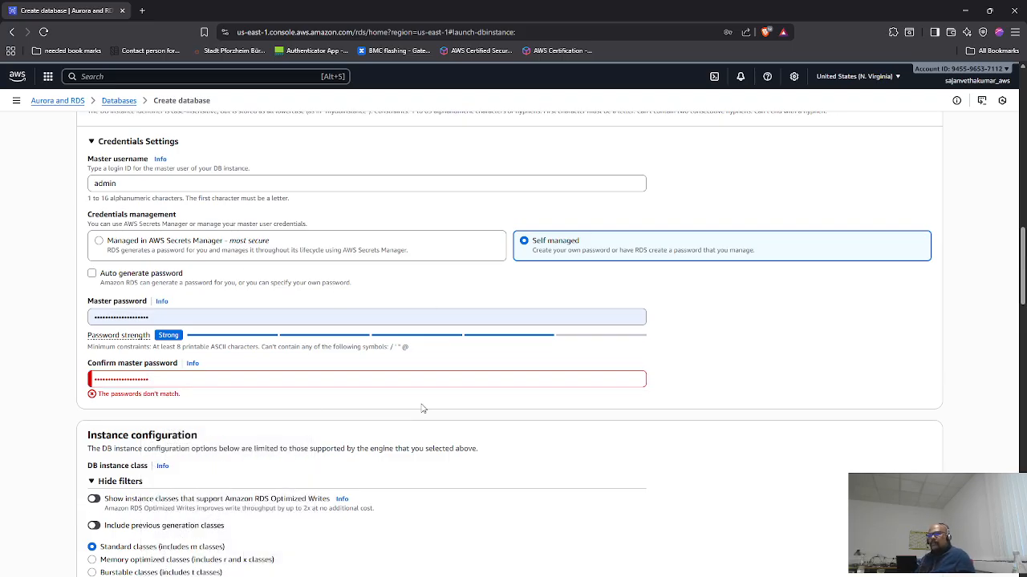
# - Fill the master password confirmation with the browser's saved password for db-instance-3tier
pyautogui.click(223, 379)
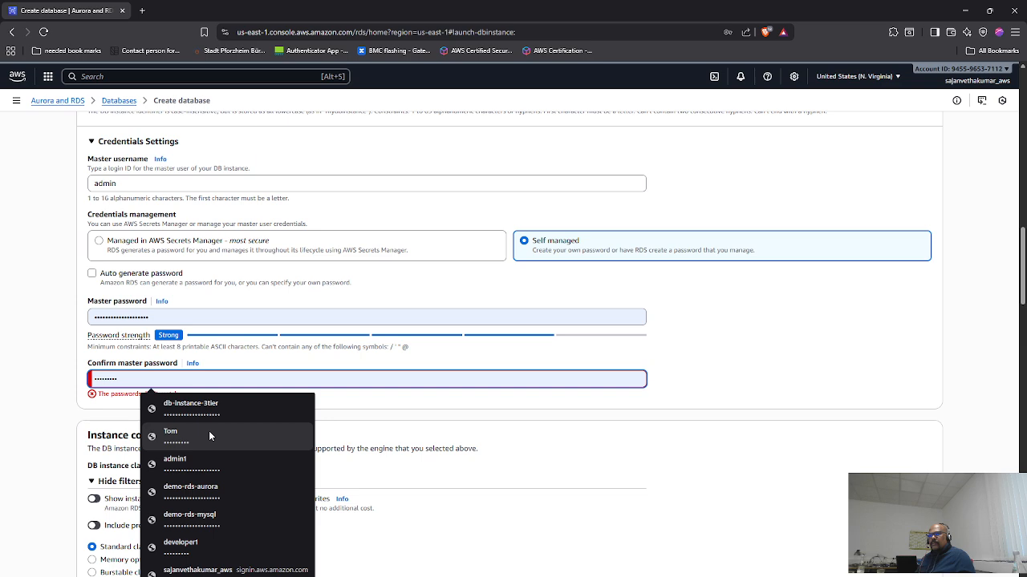
pyautogui.click(214, 414)
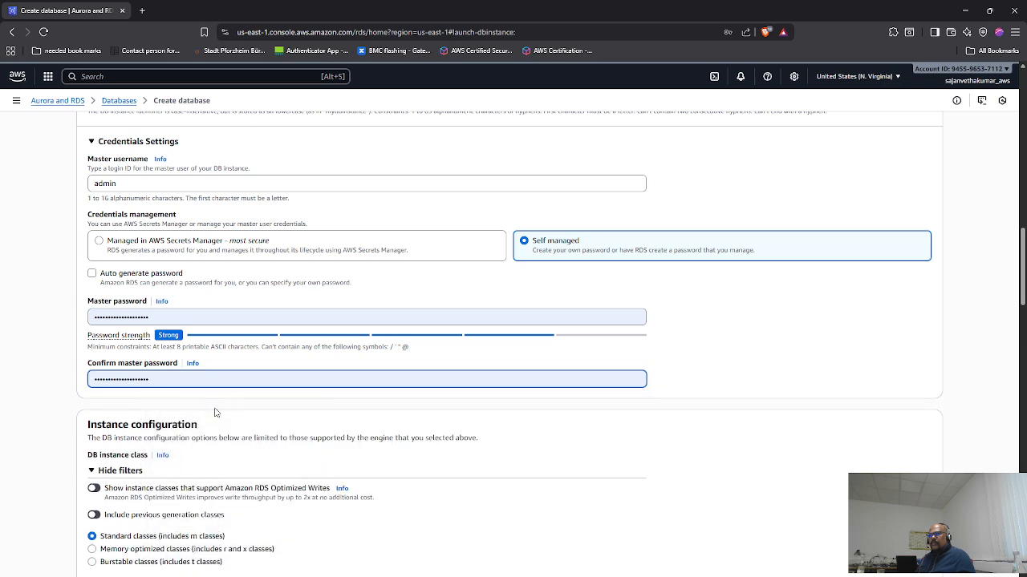
pyautogui.click(225, 406)
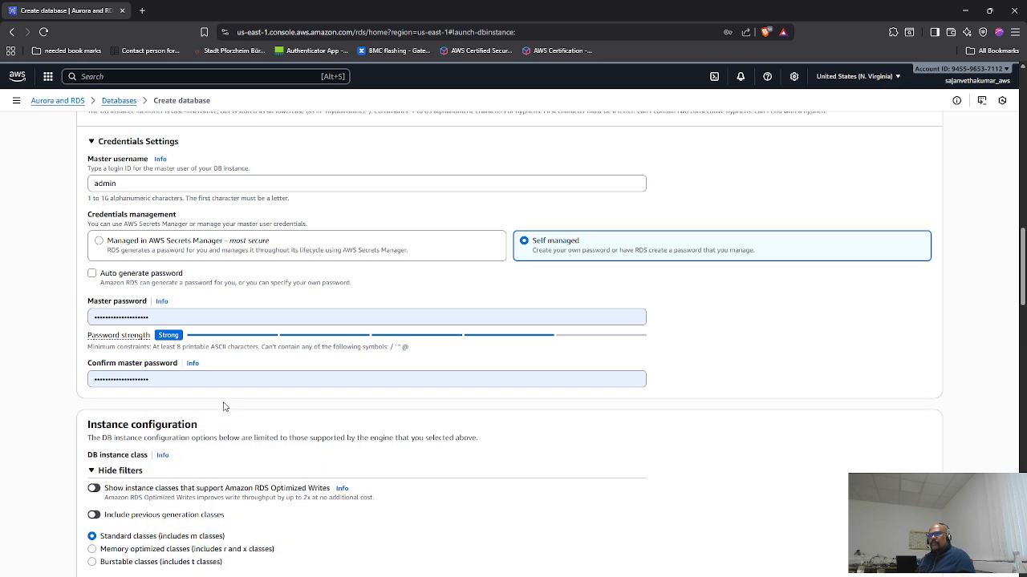
pyautogui.doubleClick(180, 377)
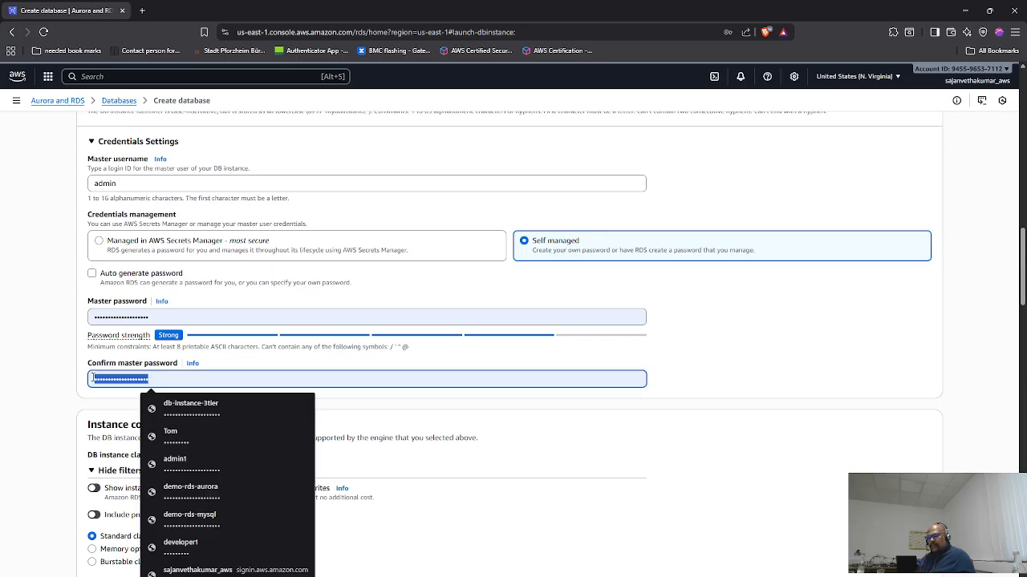
pyautogui.press('super')
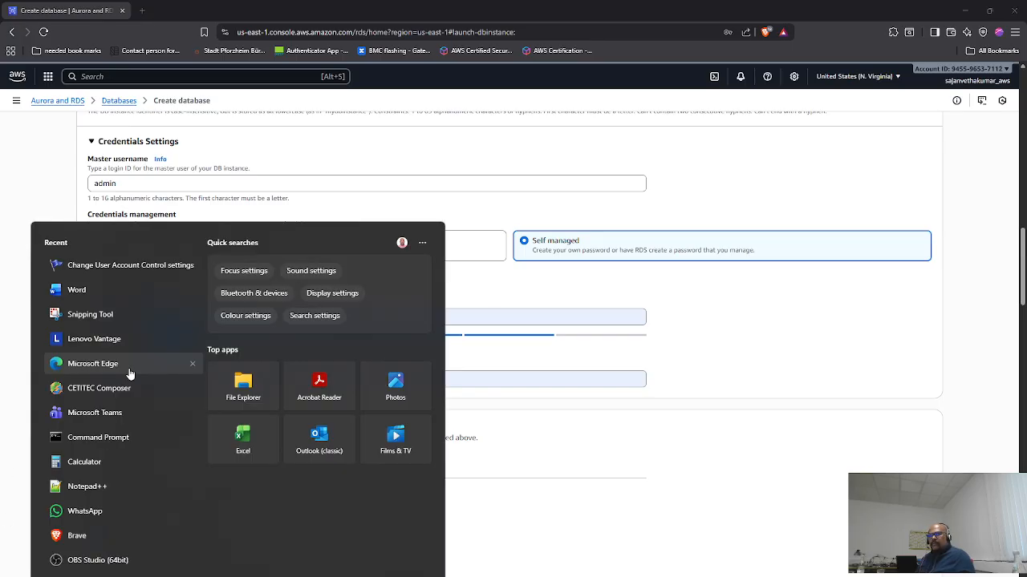
pyautogui.click(94, 491)
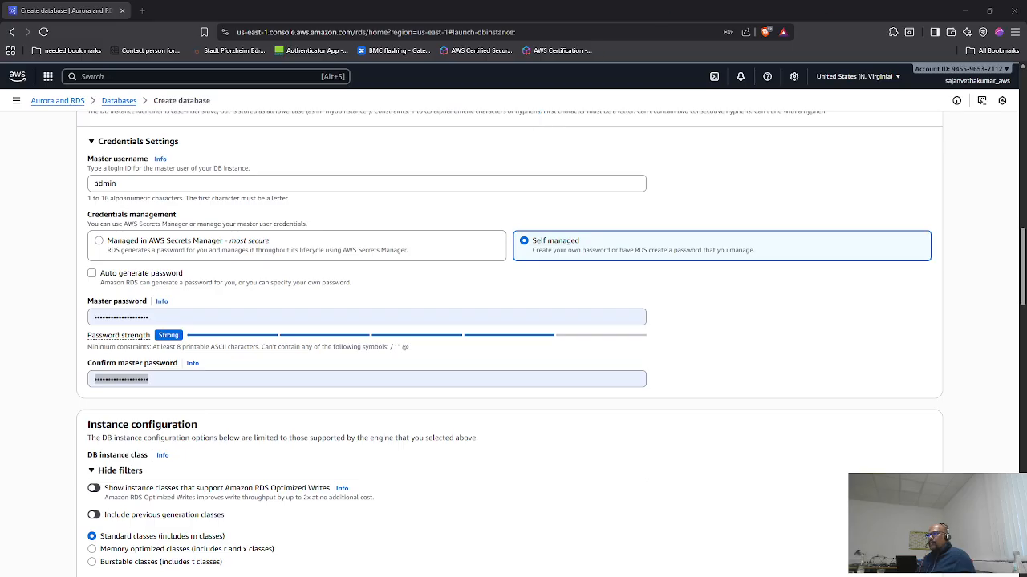
pyautogui.press('super')
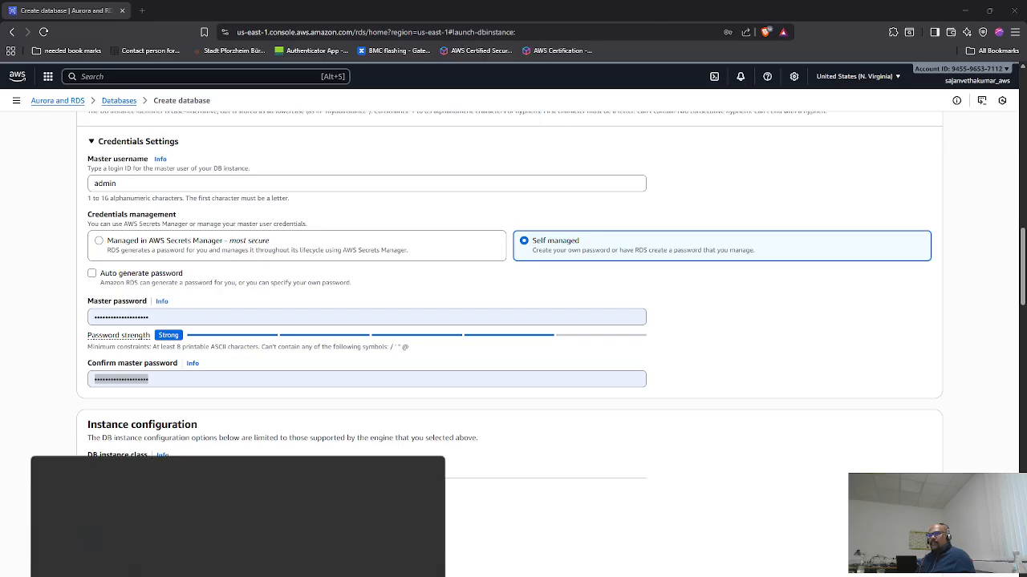
pyautogui.click(568, 507)
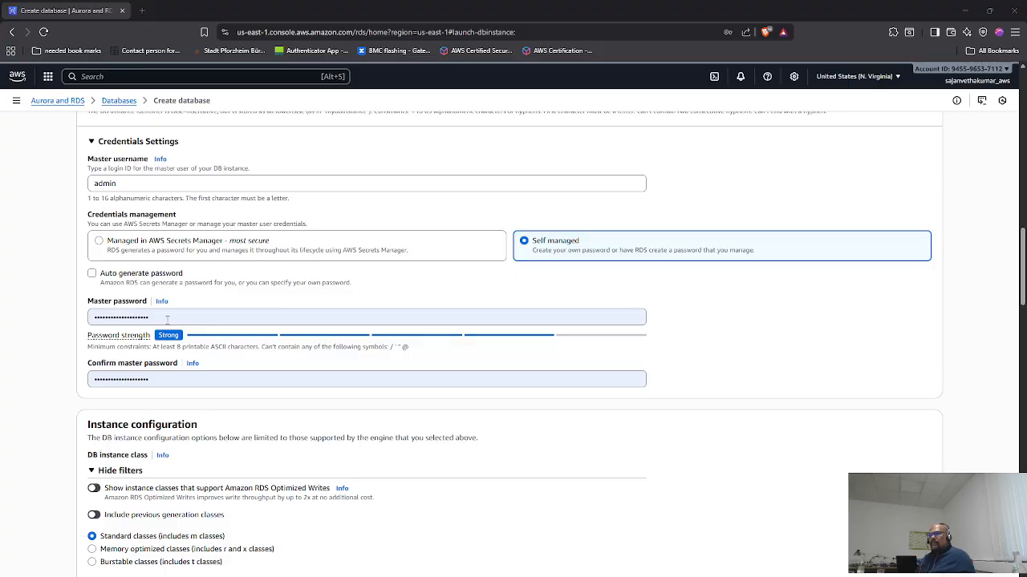
pyautogui.doubleClick(212, 314)
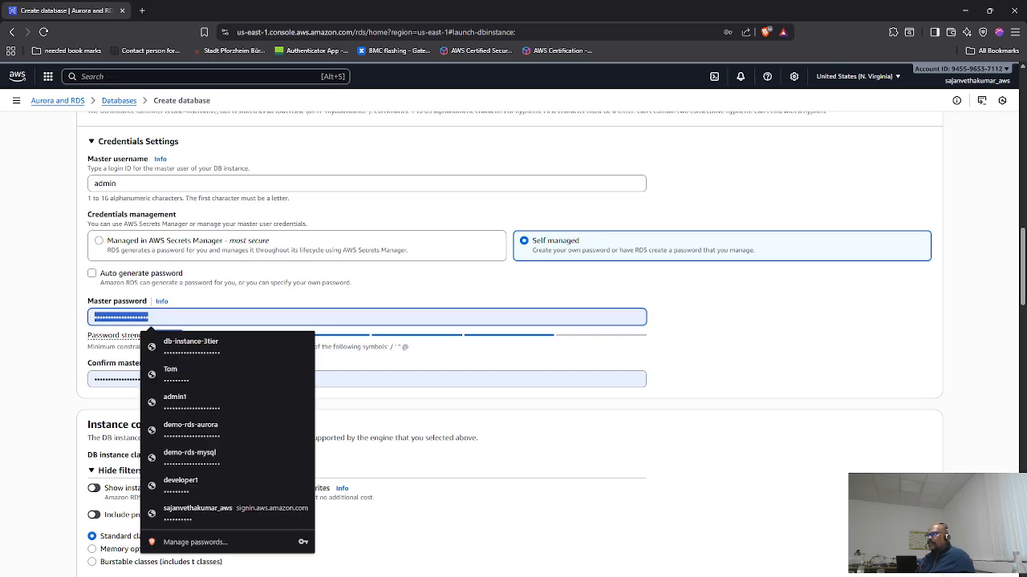
pyautogui.click(1024, 61)
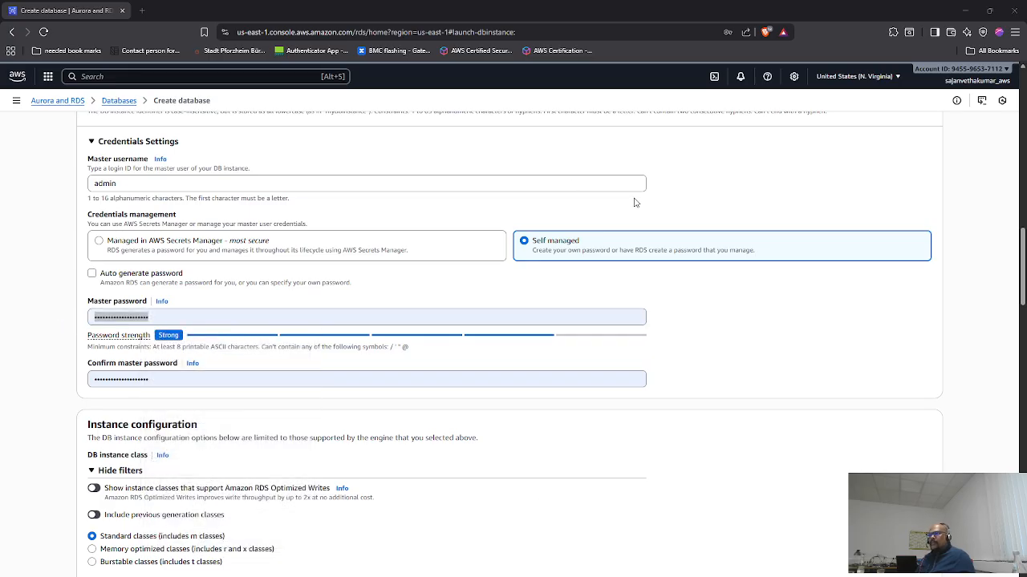
# - Switch to VS Code, open DbConfig.js in the app-tier folder, and select the DB_PWD password value
pyautogui.hotkey('alt', 'Tab')
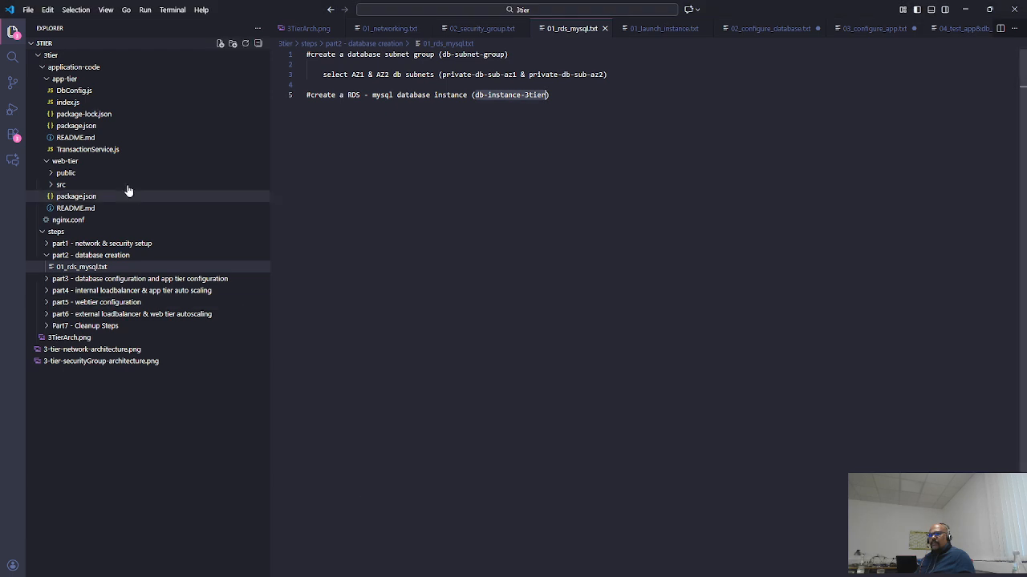
pyautogui.click(76, 93)
pyautogui.click(75, 92)
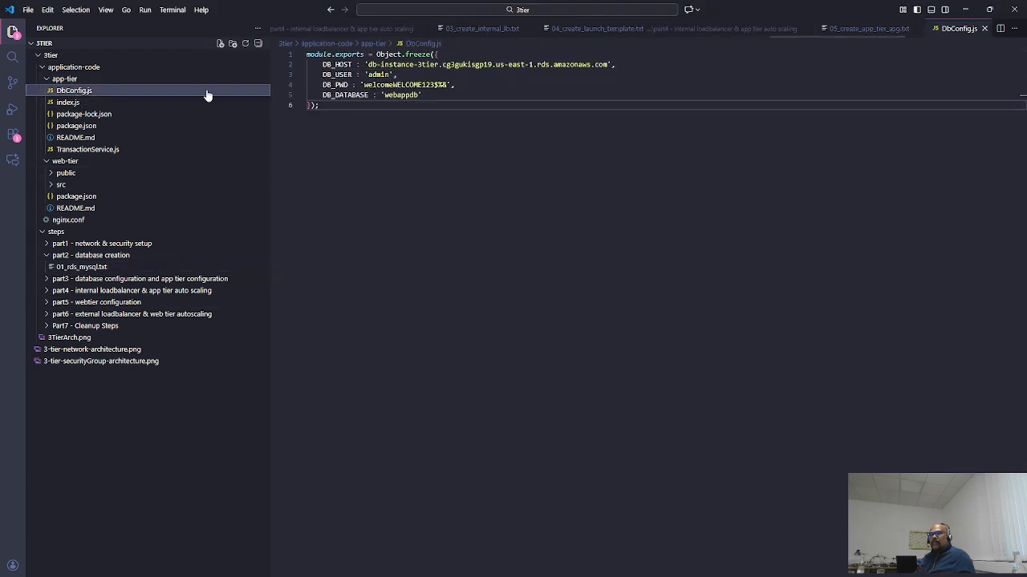
pyautogui.moveTo(447, 85); pyautogui.dragTo(362, 84)
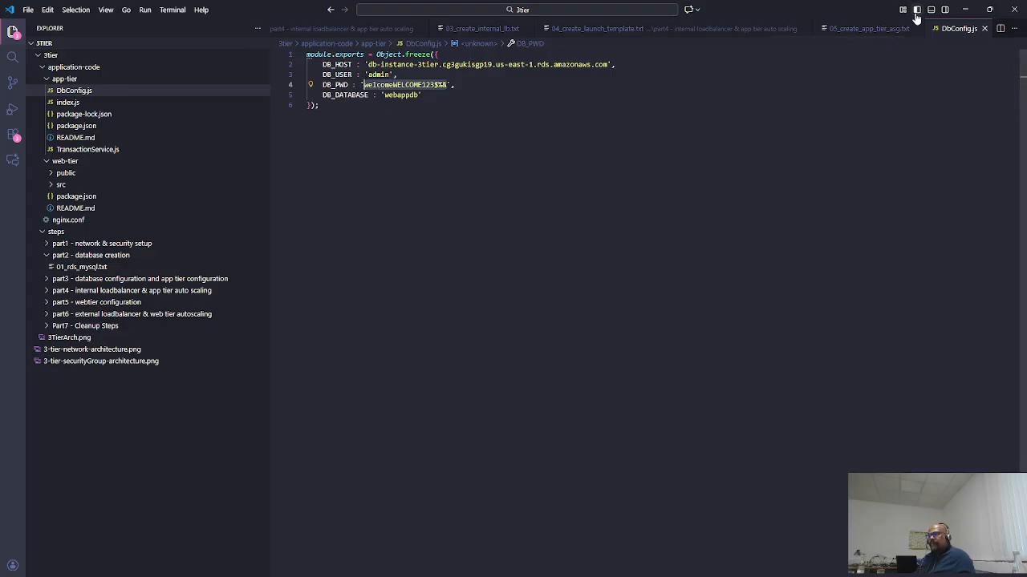
# - Return to the AWS console in the browser and replace the master password confirmation with the database password
pyautogui.click(965, 8)
pyautogui.doubleClick(170, 379)
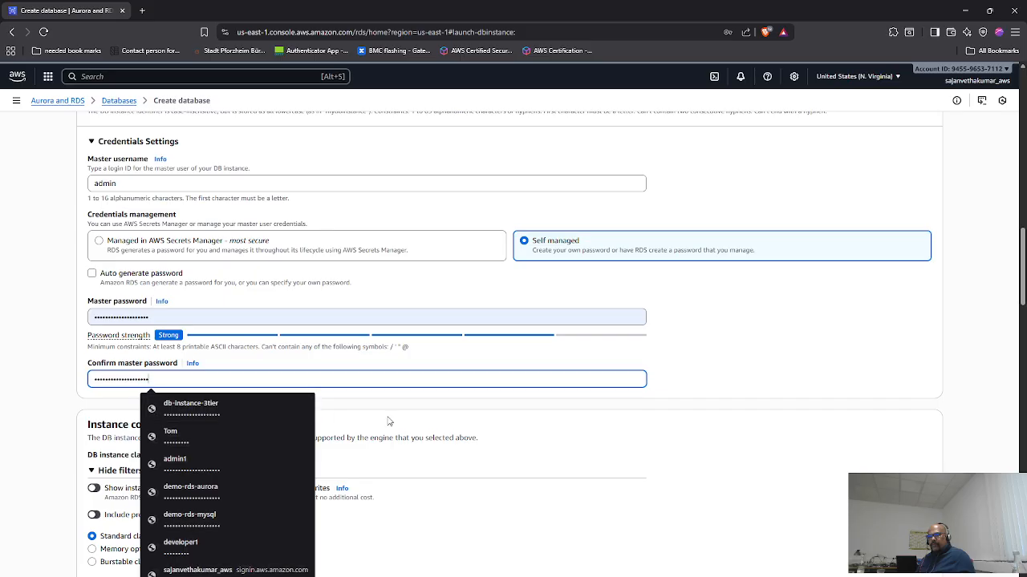
pyautogui.click(431, 413)
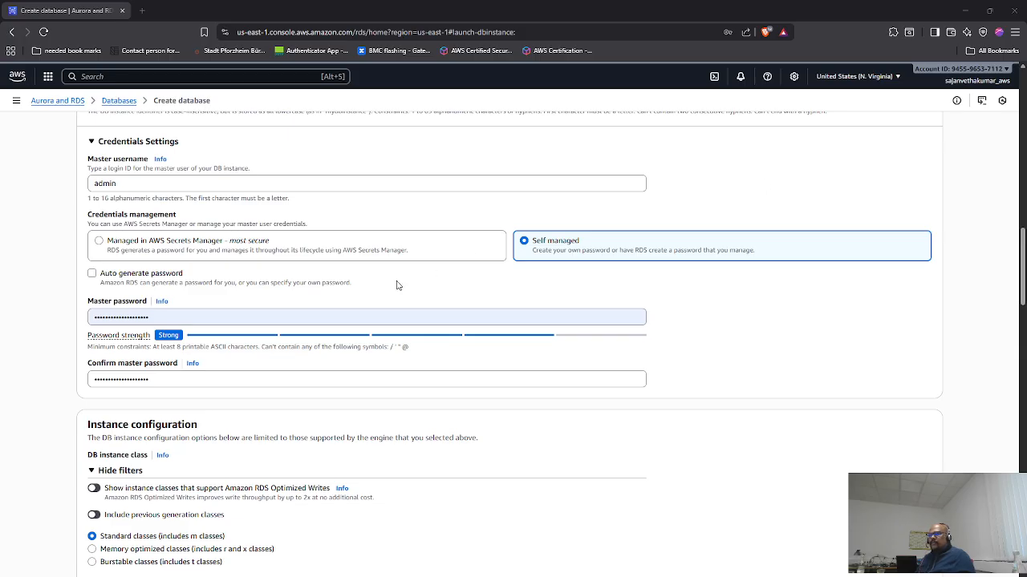
# - Clear the master password confirmation and retype the password by hand, correcting the entry and dismissing the browser's saved-password suggestions
pyautogui.moveTo(193, 379); pyautogui.dragTo(86, 383)
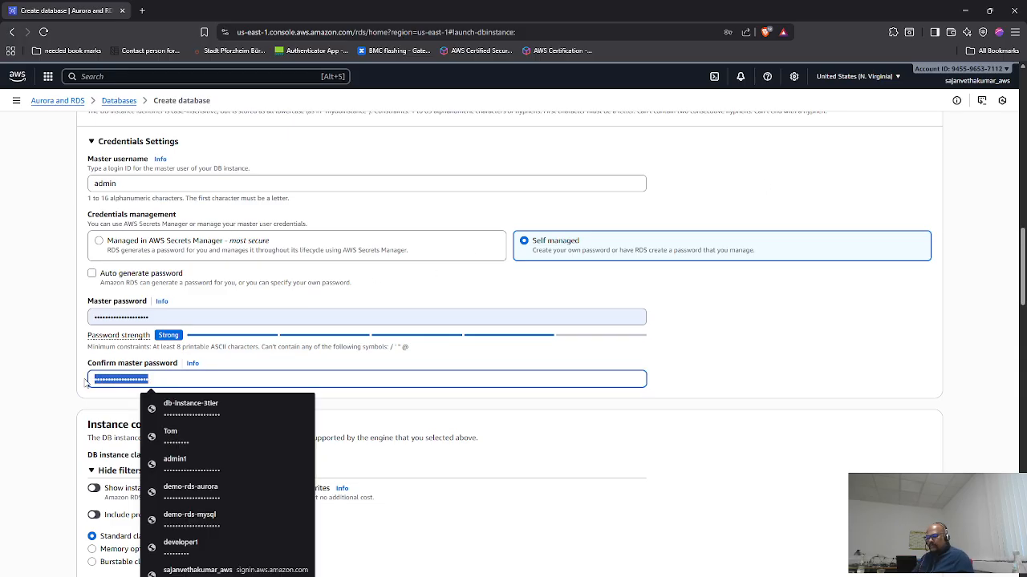
pyautogui.press('BackSpace')
pyautogui.write('*******')
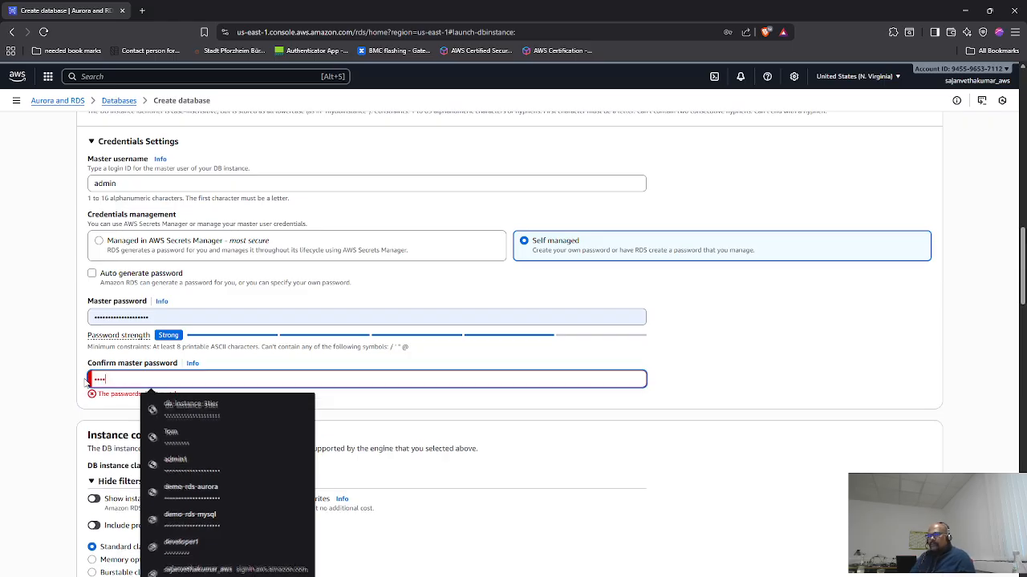
pyautogui.write('*******')
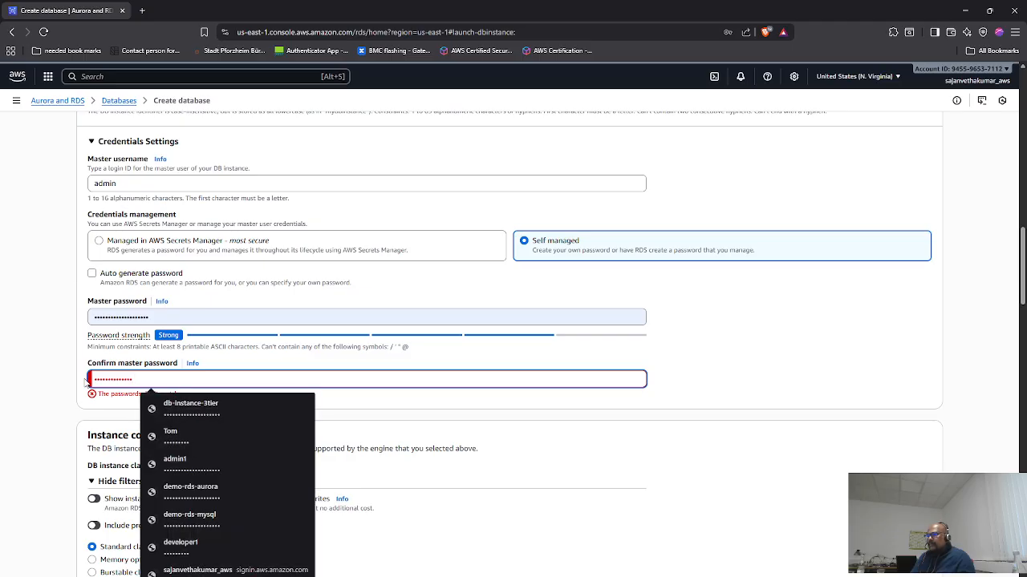
pyautogui.press('BackSpace')
pyautogui.press('BackSpace')
pyautogui.press('BackSpace')
pyautogui.press('BackSpace')
pyautogui.press('BackSpace')
pyautogui.press('BackSpace')
pyautogui.write('*******')
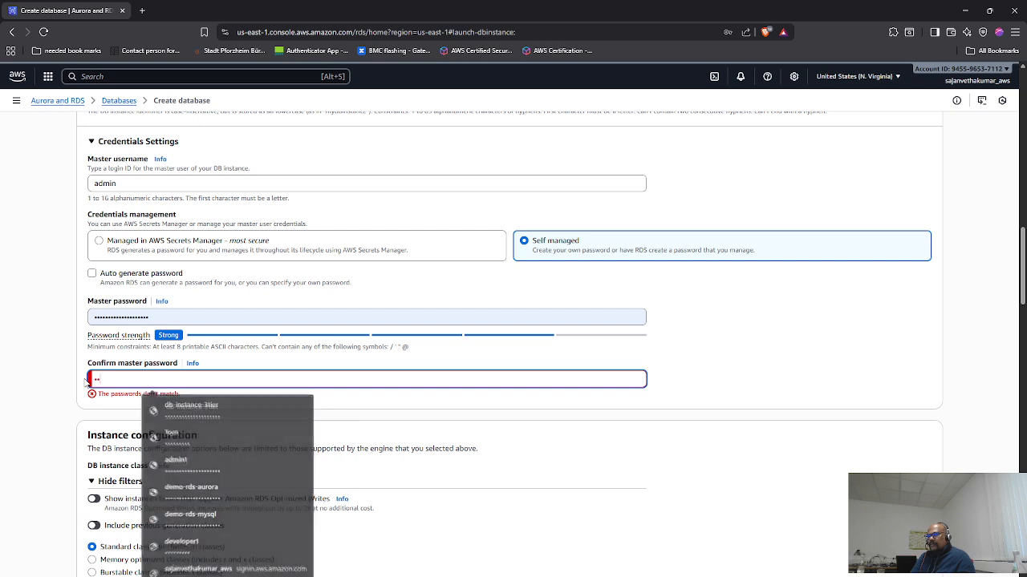
pyautogui.write('*******')
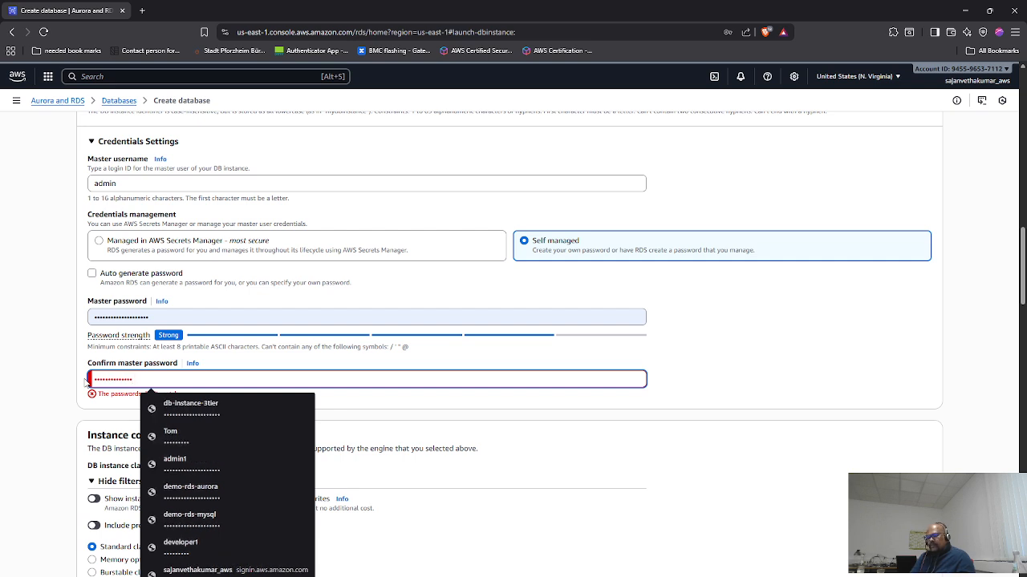
pyautogui.write('******')
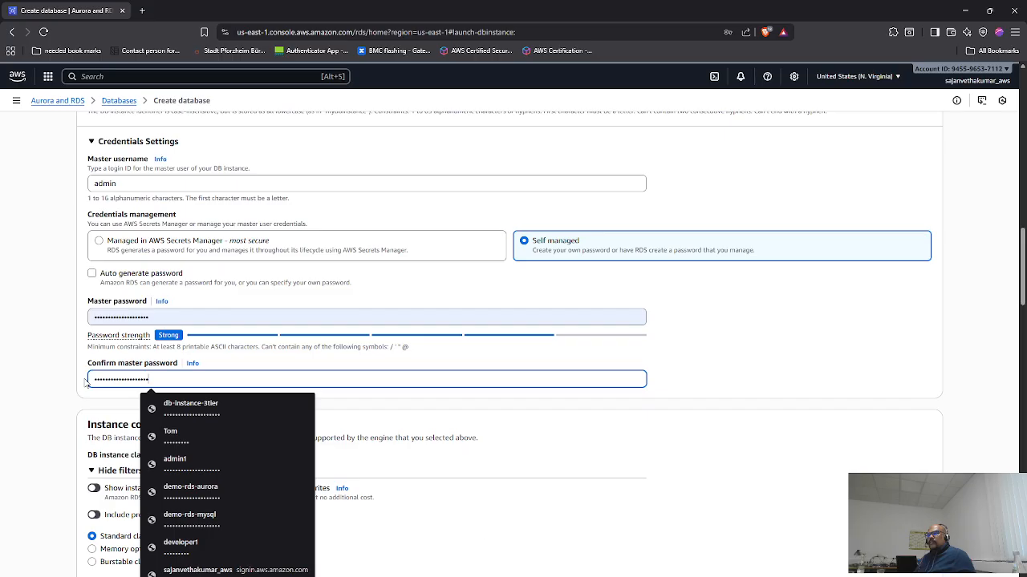
pyautogui.click(756, 332)
# - Set the DB instance class to db.m5.large and the allocated storage to 20 GiB
pyautogui.scroll(-2, 338, 431)
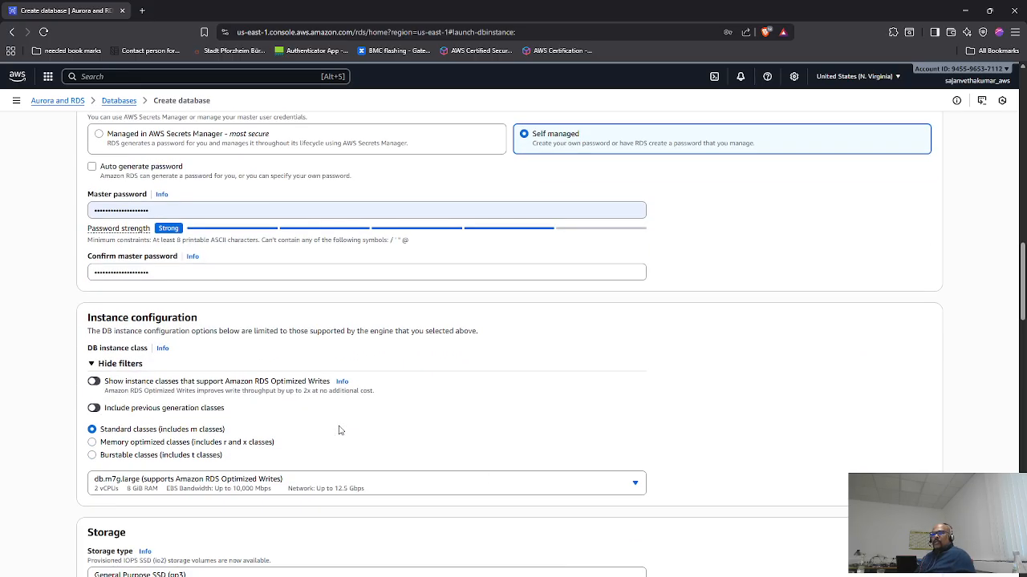
pyautogui.scroll(-3, 338, 430)
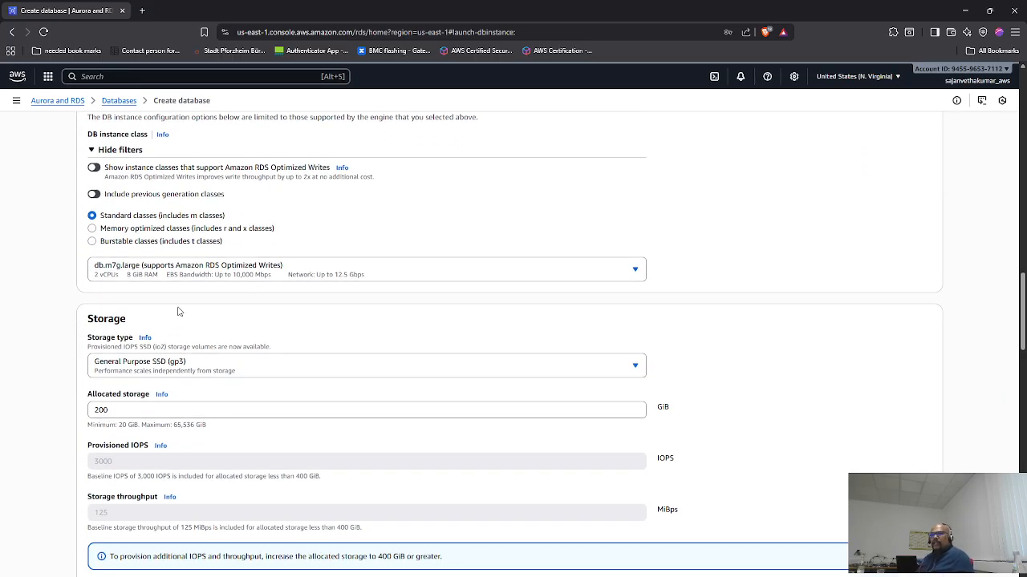
pyautogui.click(293, 273)
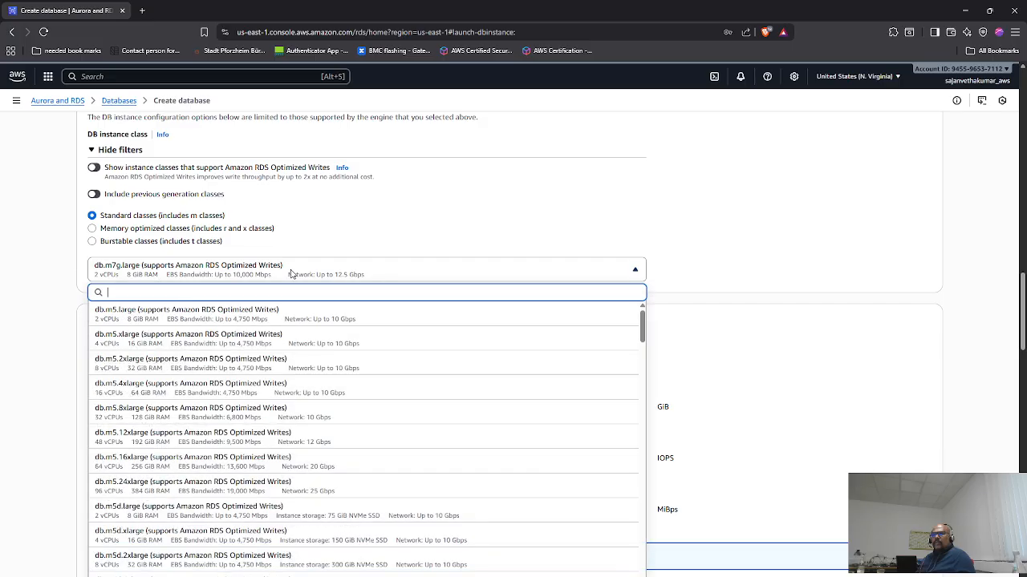
pyautogui.click(205, 325)
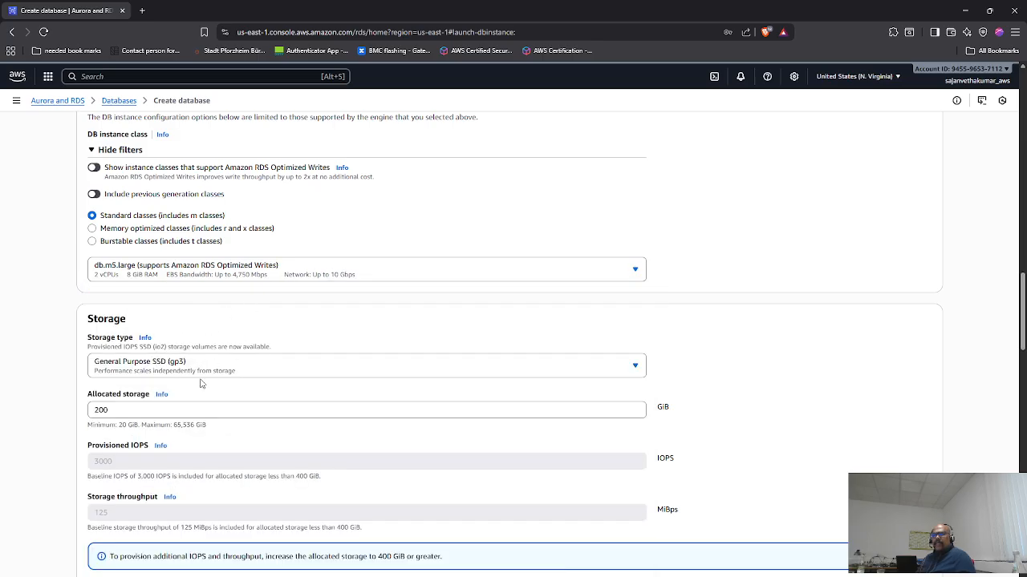
pyautogui.click(148, 413)
pyautogui.press('BackSpace')
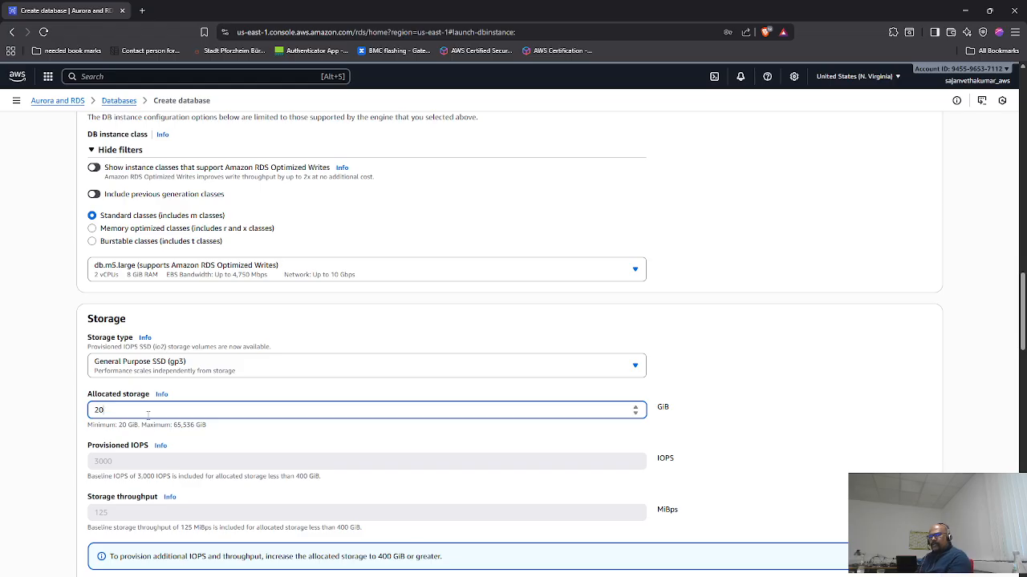
# - Set the database's VPC to 3tier-app-vpc, with db-subnet-group as the DB subnet group
pyautogui.scroll(-1, 155, 425)
pyautogui.scroll(-3, 156, 425)
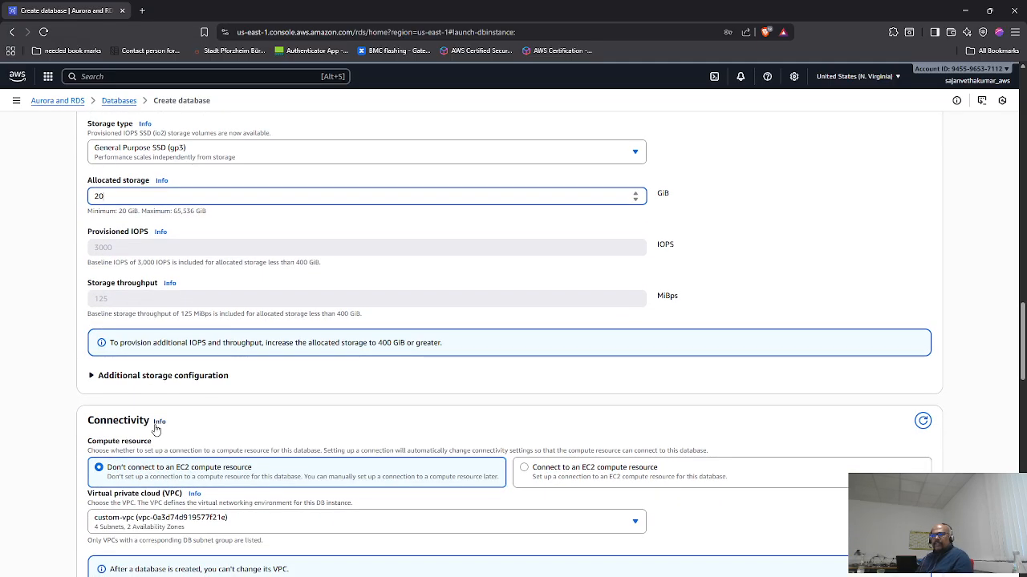
pyautogui.scroll(-1, 156, 429)
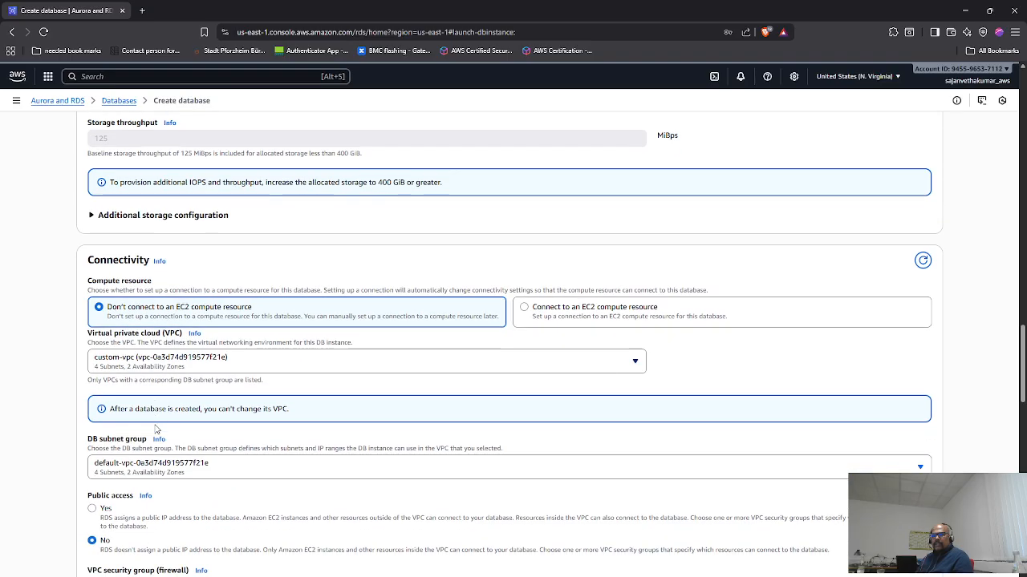
pyautogui.click(275, 363)
pyautogui.click(182, 416)
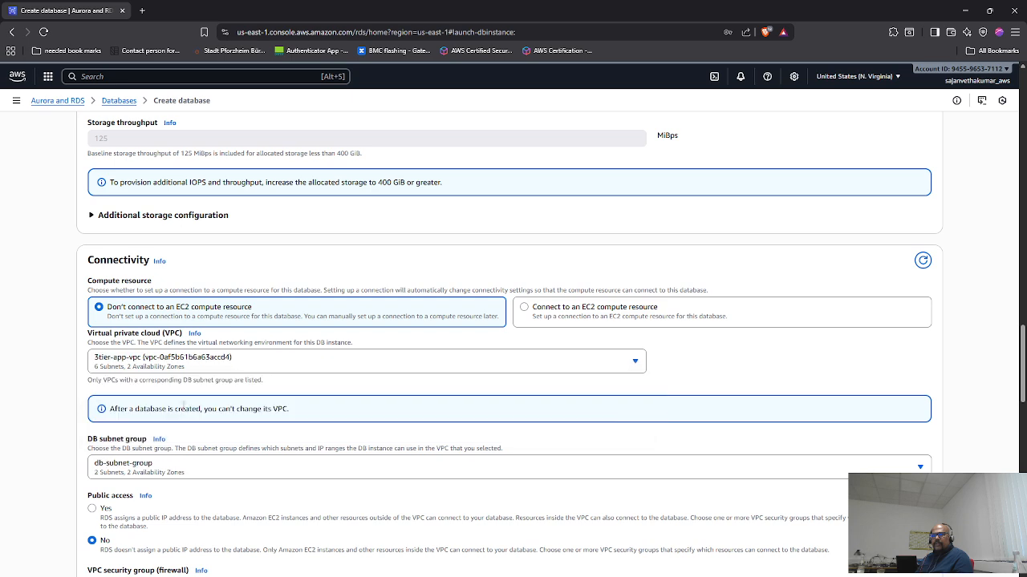
pyautogui.scroll(-1, 160, 413)
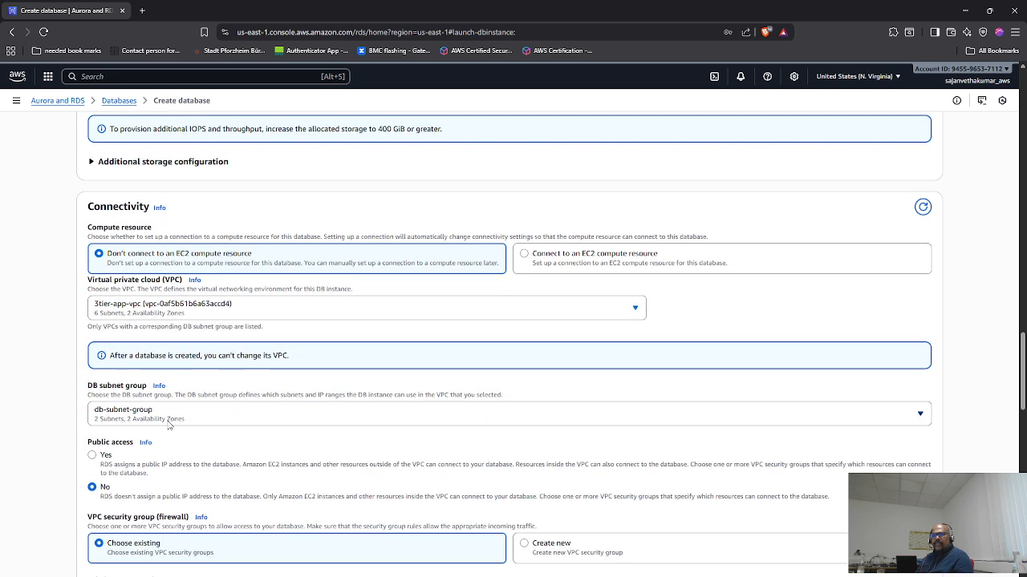
pyautogui.click(189, 418)
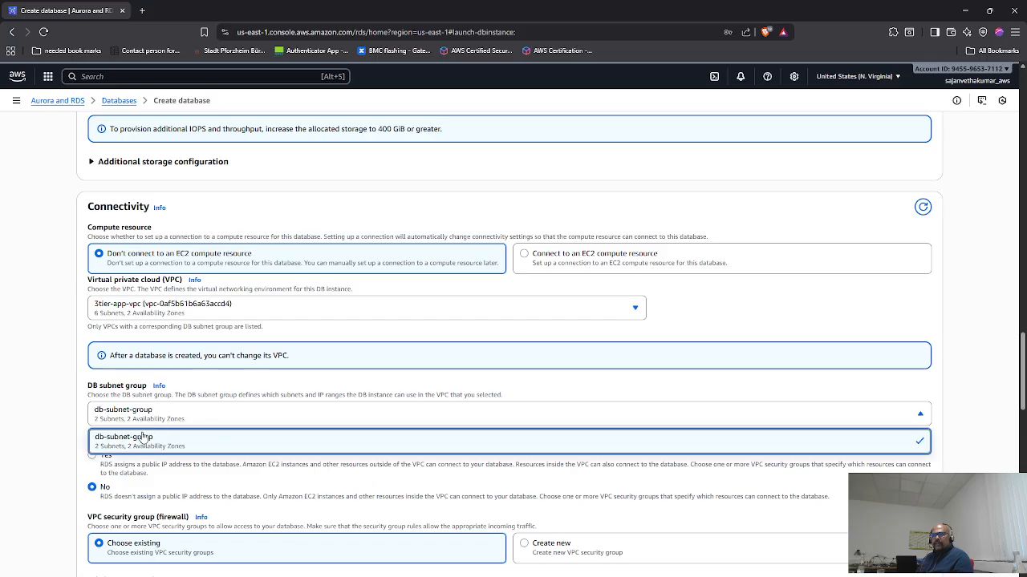
pyautogui.click(189, 416)
# - Replace the default VPC security group of the database with db-tier-sg
pyautogui.scroll(-2, 184, 420)
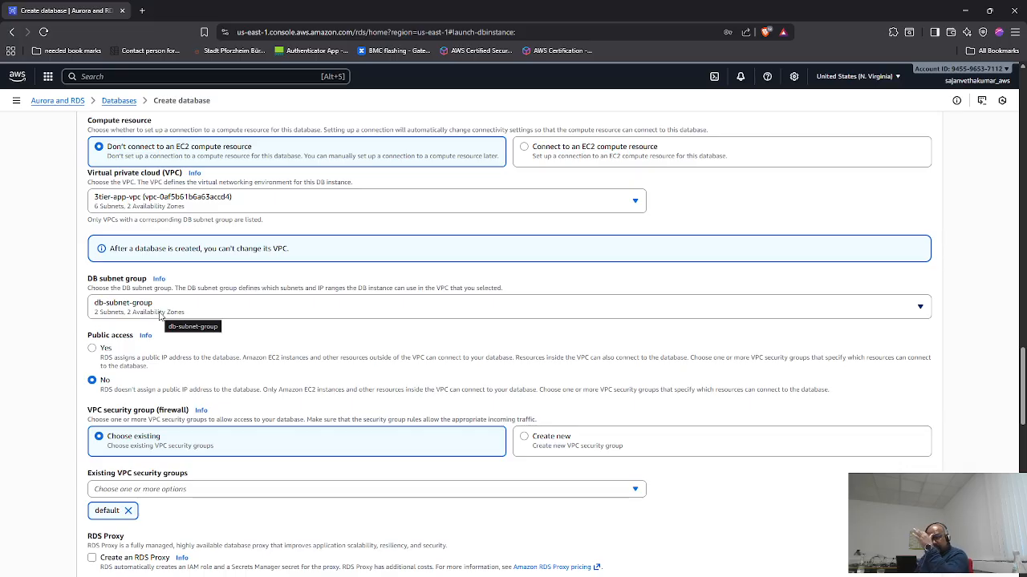
pyautogui.scroll(-3, 194, 420)
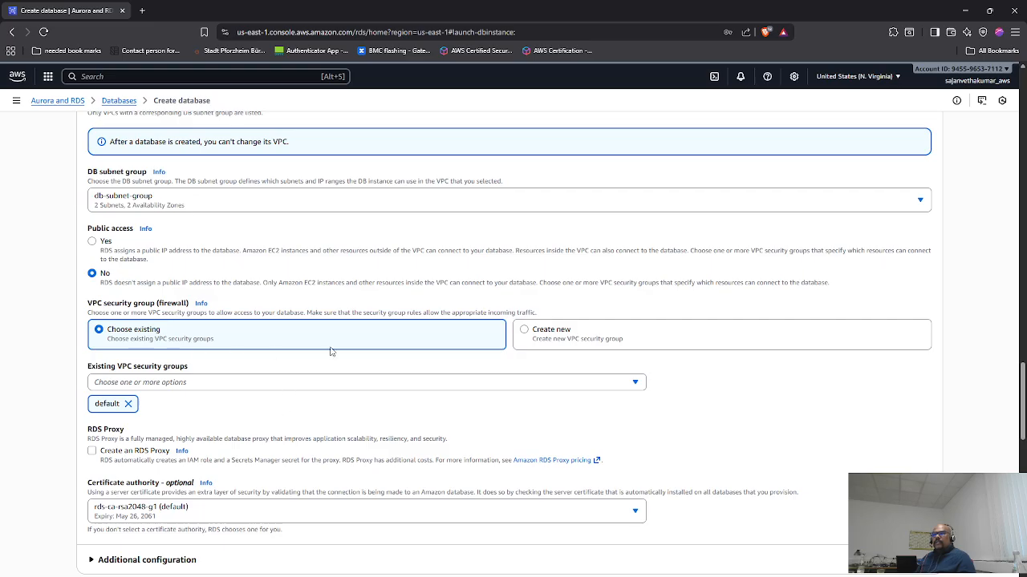
pyautogui.click(128, 405)
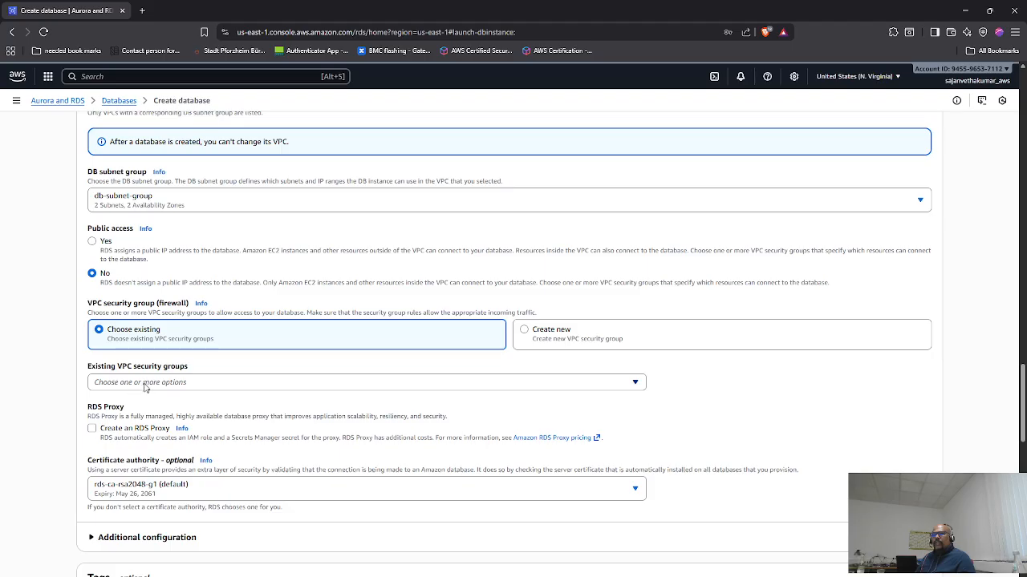
pyautogui.click(147, 385)
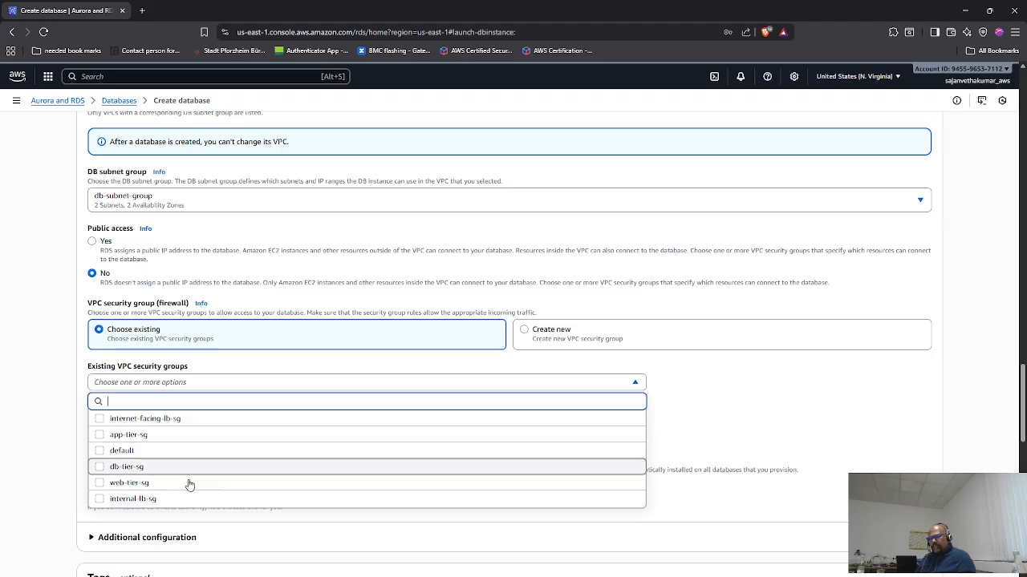
pyautogui.click(105, 470)
pyautogui.press('Escape')
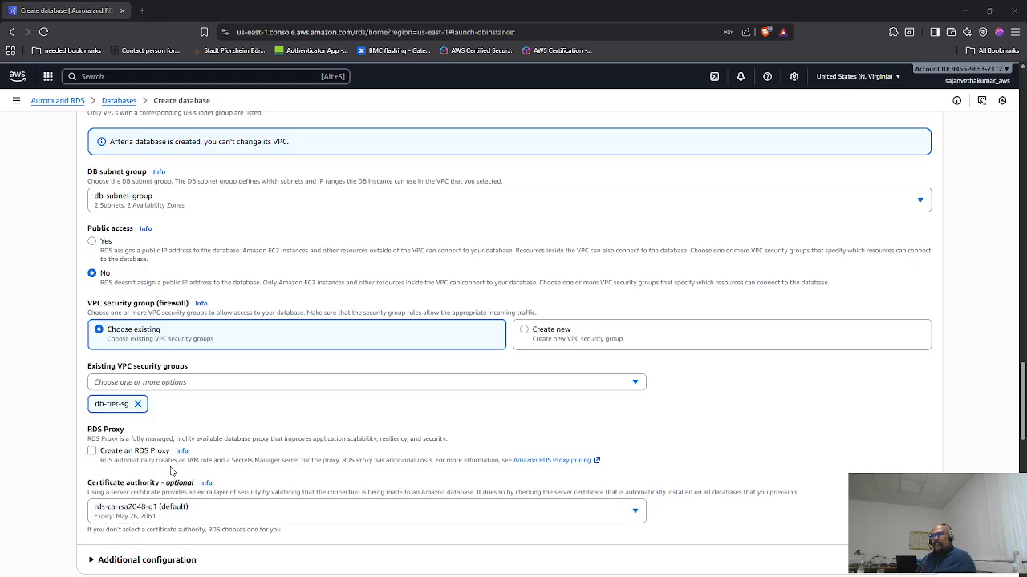
# - Switch to VS Code to check the RDS notes in 01_rds_mysql.txt, and return to the AWS console
pyautogui.hotkey('alt', 'Tab')
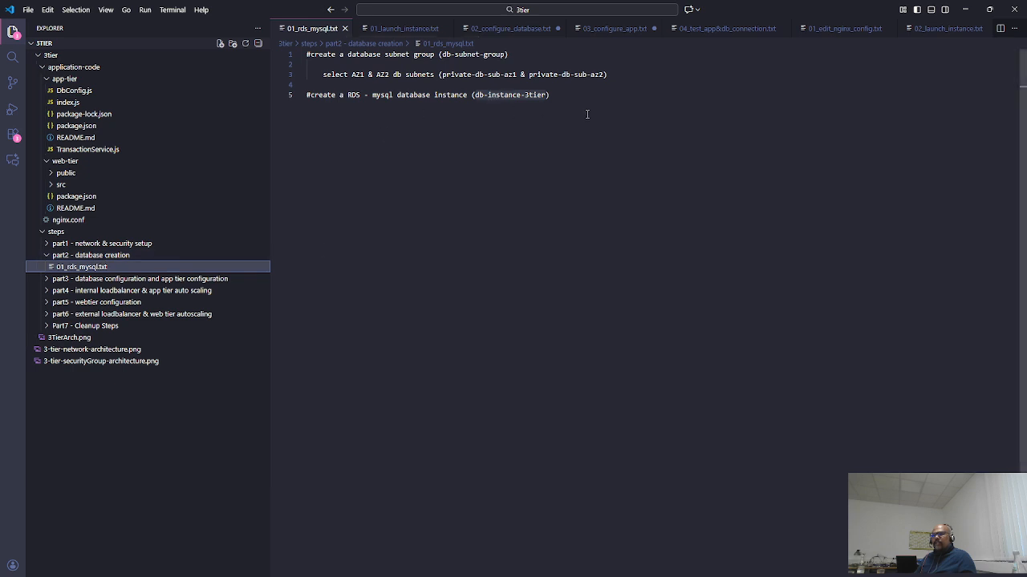
pyautogui.click(965, 9)
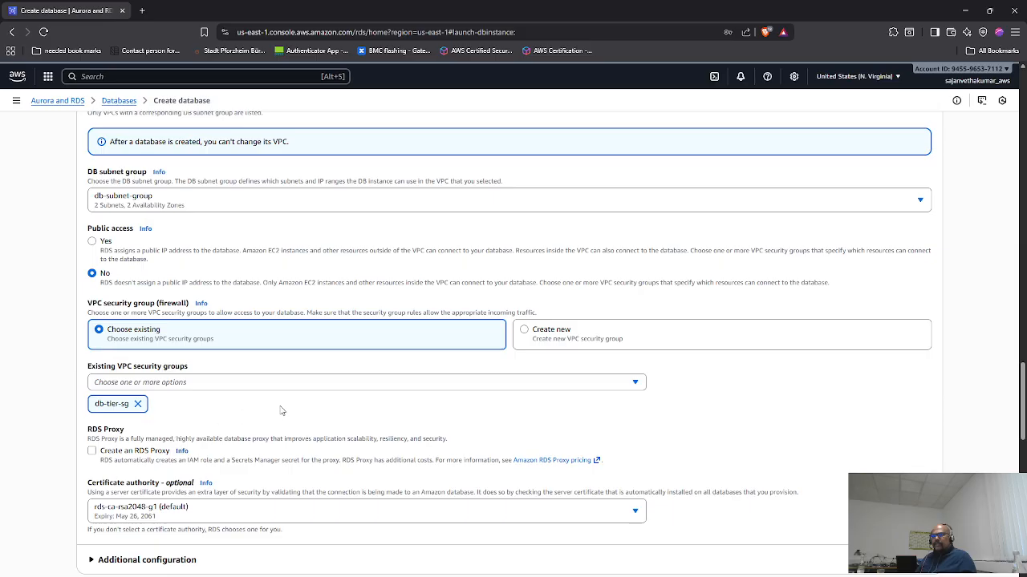
# - Create the database with the remaining settings at their defaults, and dismiss the suggested add-ons for db-instance-3tier
pyautogui.scroll(-2, 281, 410)
pyautogui.scroll(-5, 221, 445)
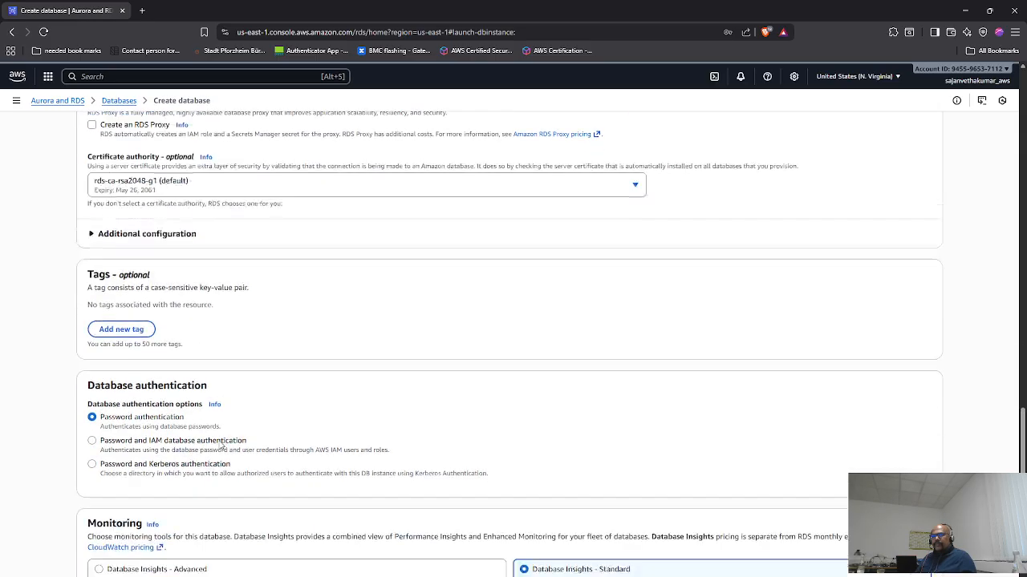
pyautogui.scroll(-4, 221, 445)
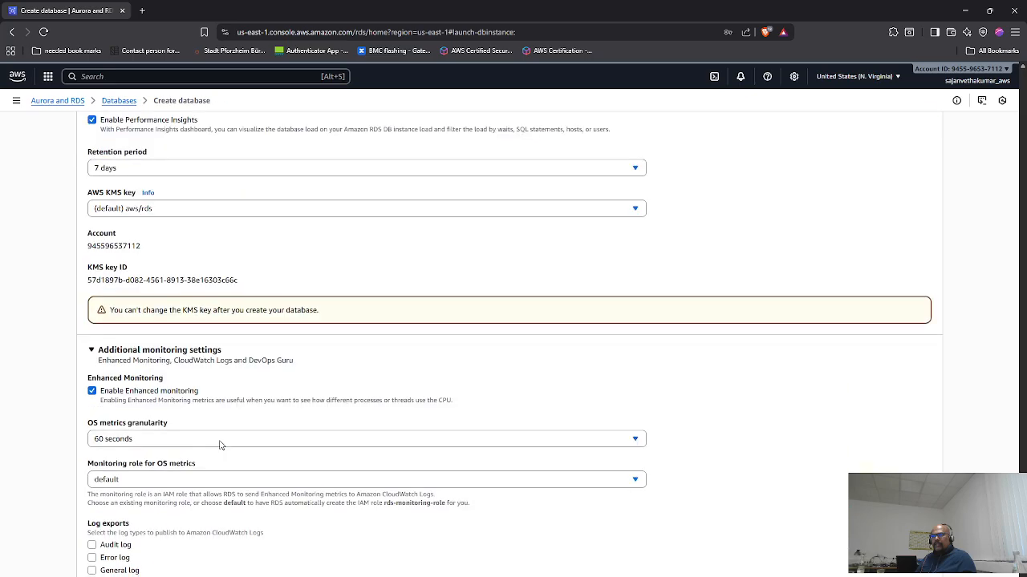
pyautogui.scroll(-5, 221, 445)
pyautogui.scroll(-1, 222, 446)
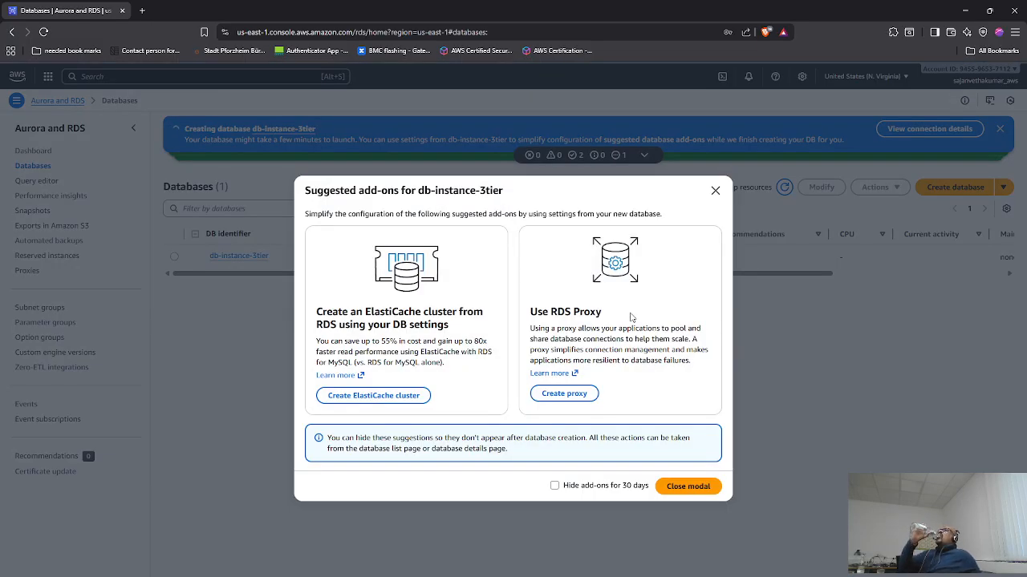
pyautogui.click(715, 191)
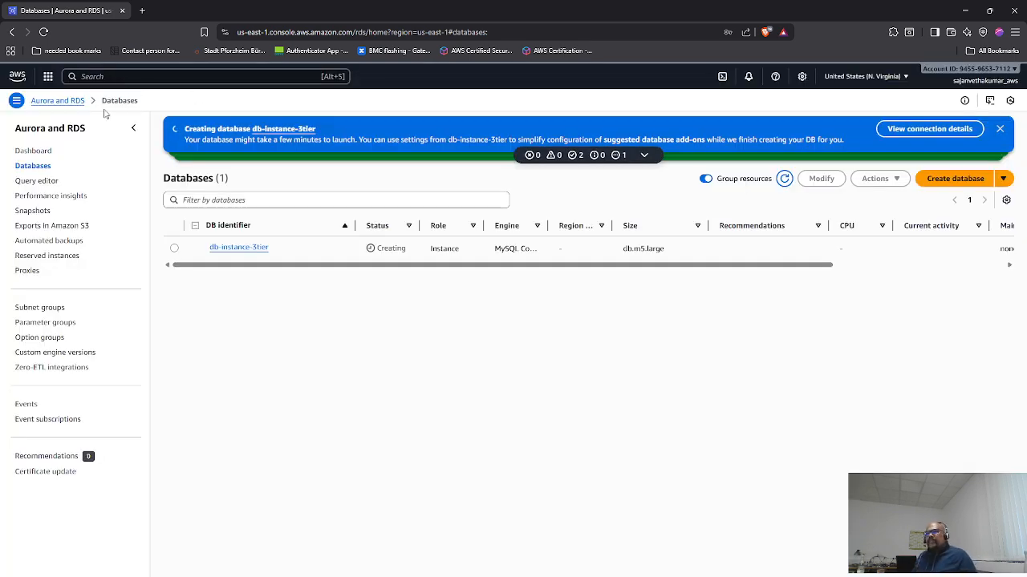
# - Switch to VS Code, open 01_launch_instance.txt in the part3 folder, and review its EC2 launch instructions, including the subnet private-app-sub-az1
pyautogui.click(48, 76)
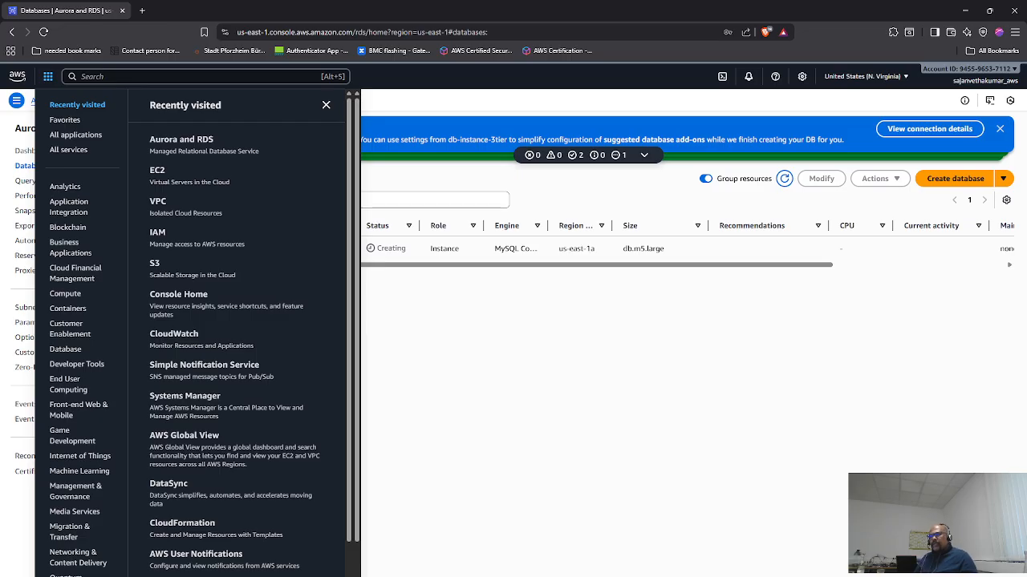
pyautogui.hotkey('alt', 'Tab')
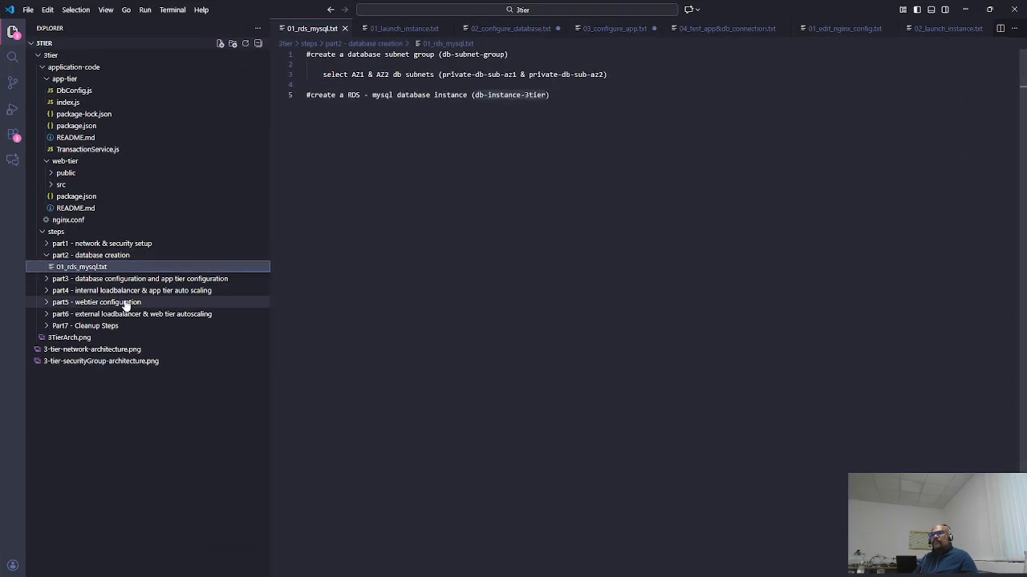
pyautogui.click(46, 256)
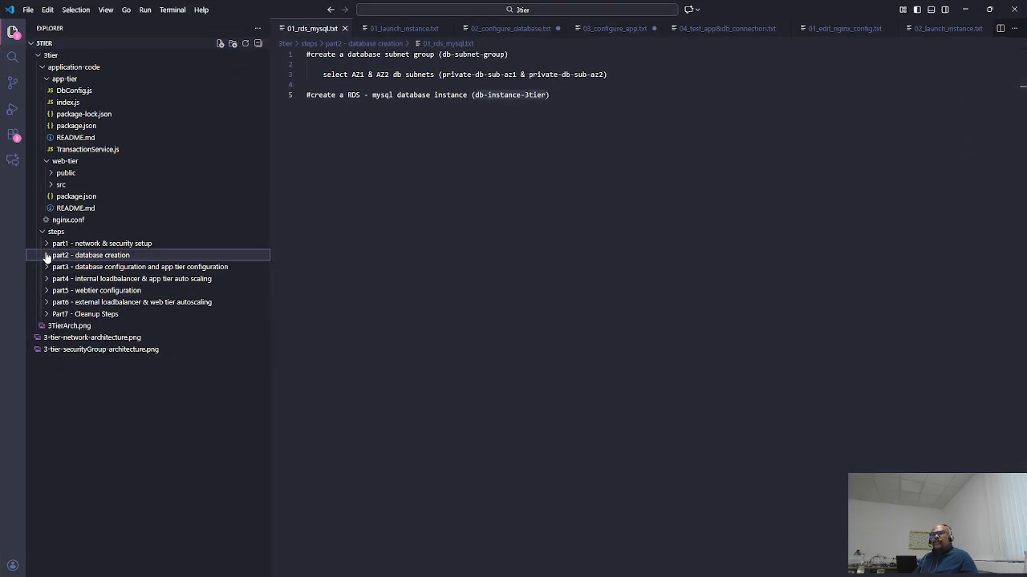
pyautogui.click(47, 256)
pyautogui.click(48, 256)
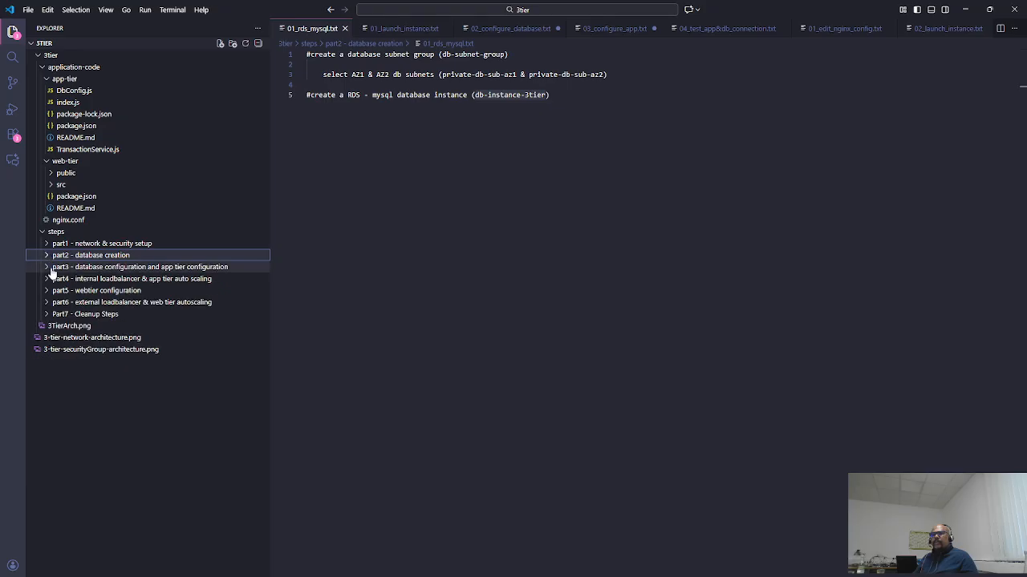
pyautogui.click(51, 269)
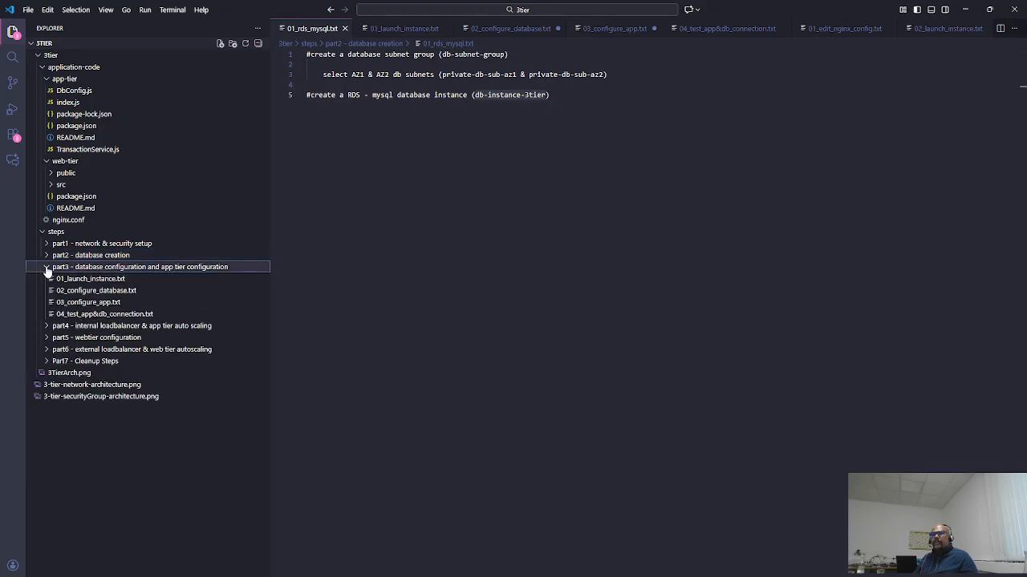
pyautogui.click(102, 280)
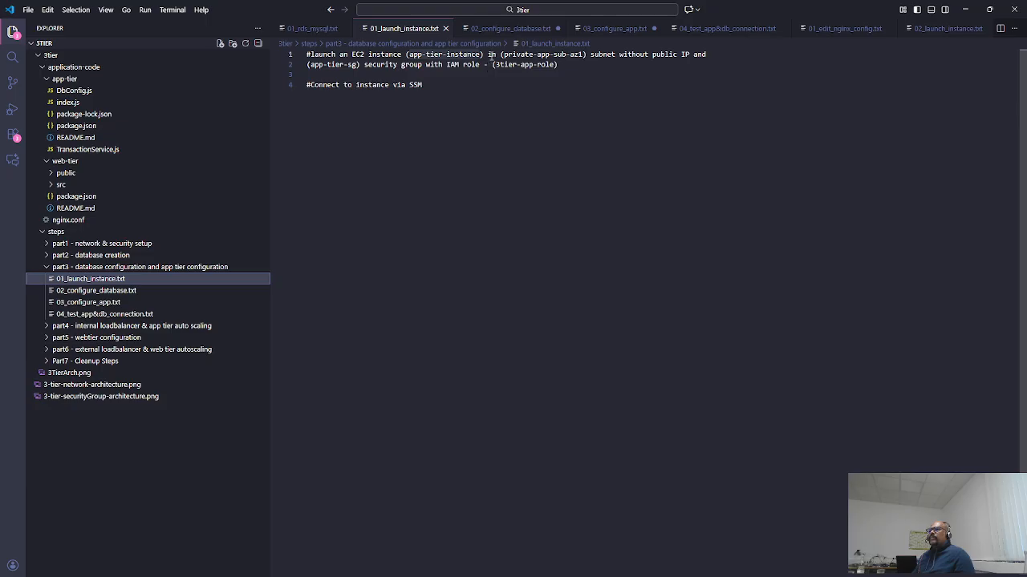
pyautogui.moveTo(502, 55); pyautogui.dragTo(585, 54)
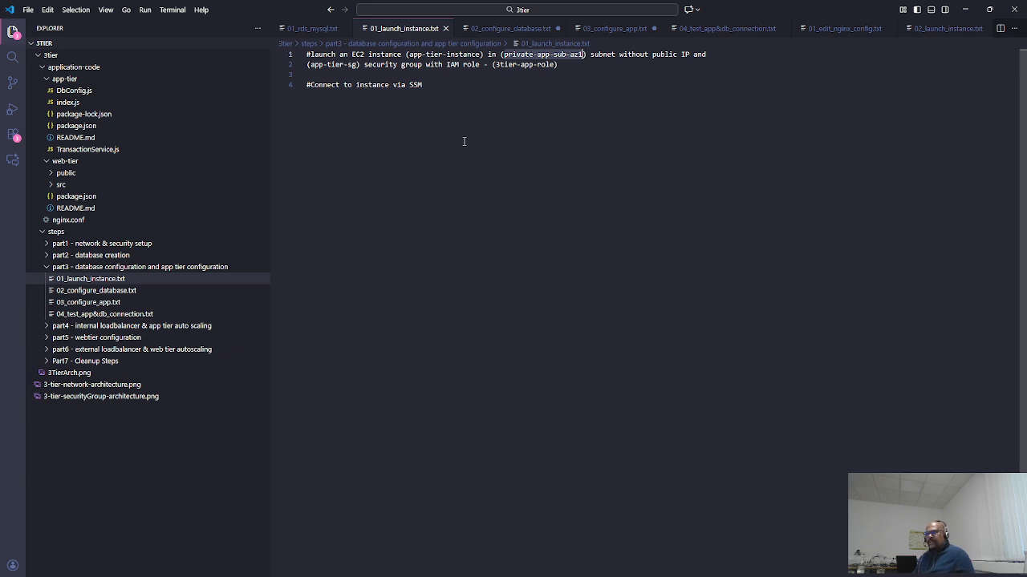
pyautogui.click(467, 96)
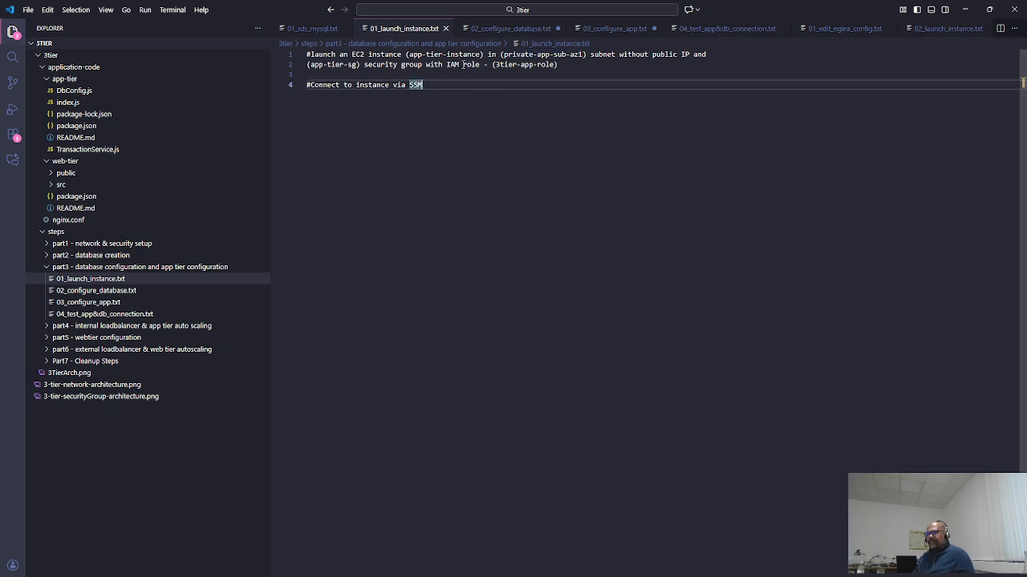
# - Copy the name app-tier-instance from the launch notes, switch to the AWS console, and open the EC2 service
pyautogui.moveTo(481, 53); pyautogui.dragTo(411, 53)
pyautogui.hotkey('ctrl', 'c')
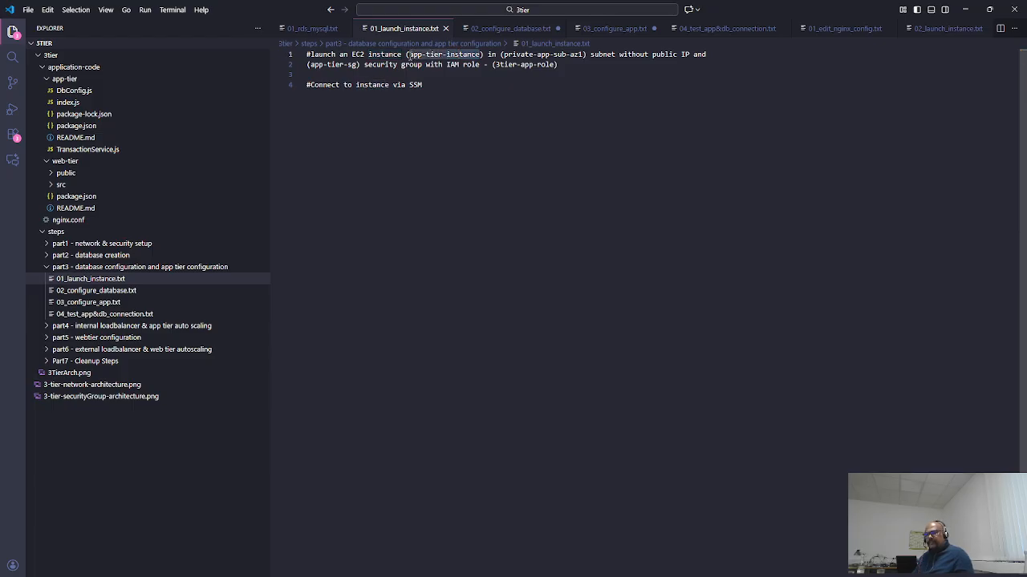
pyautogui.hotkey('alt', 'Tab')
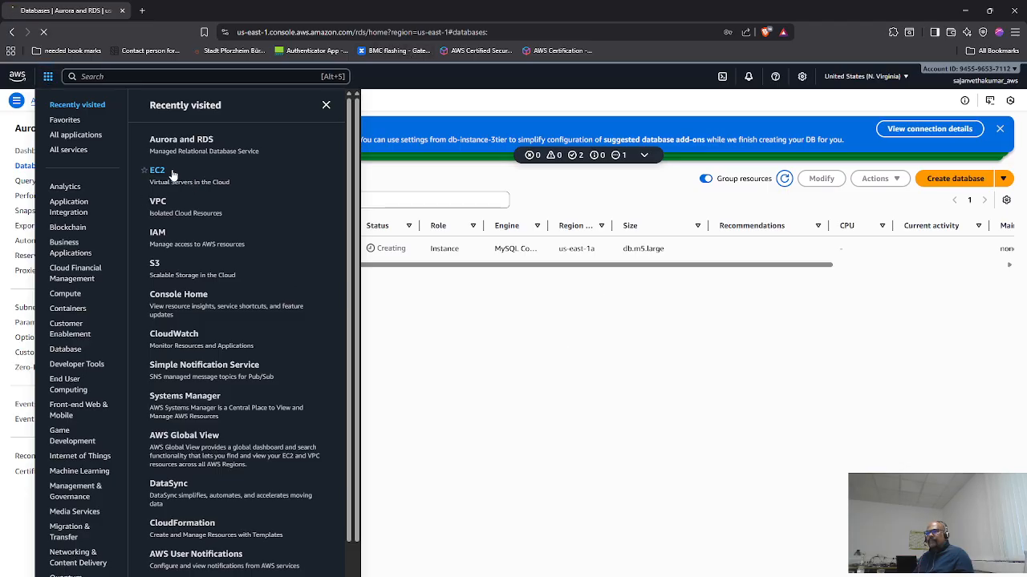
pyautogui.click(173, 174)
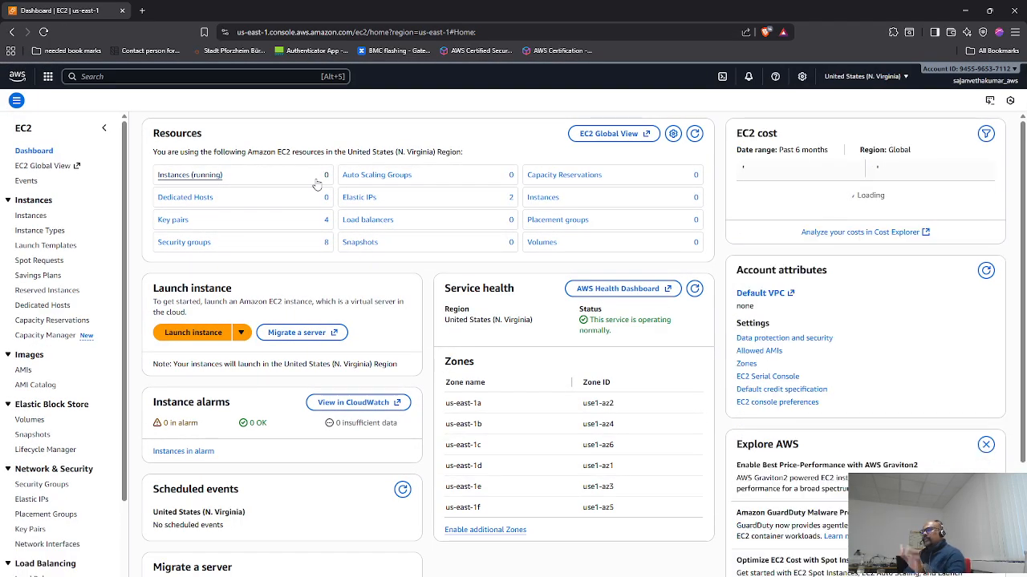
# - Switch to VS Code, review the architecture diagram 3TierArch.png, reopen 01_launch_instance.txt, and return to the AWS console
pyautogui.hotkey('alt', 'Tab')
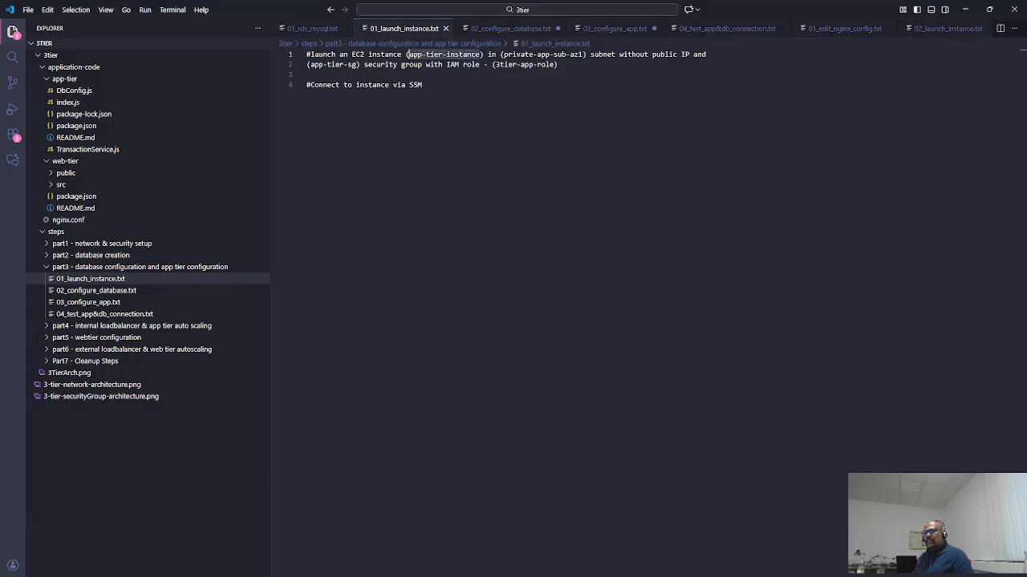
pyautogui.click(73, 373)
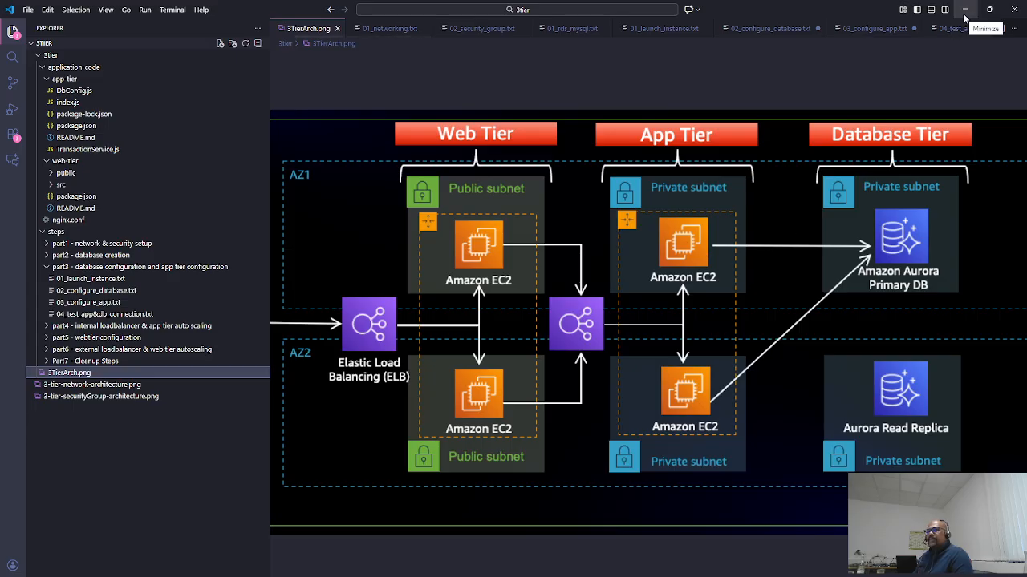
pyautogui.click(119, 280)
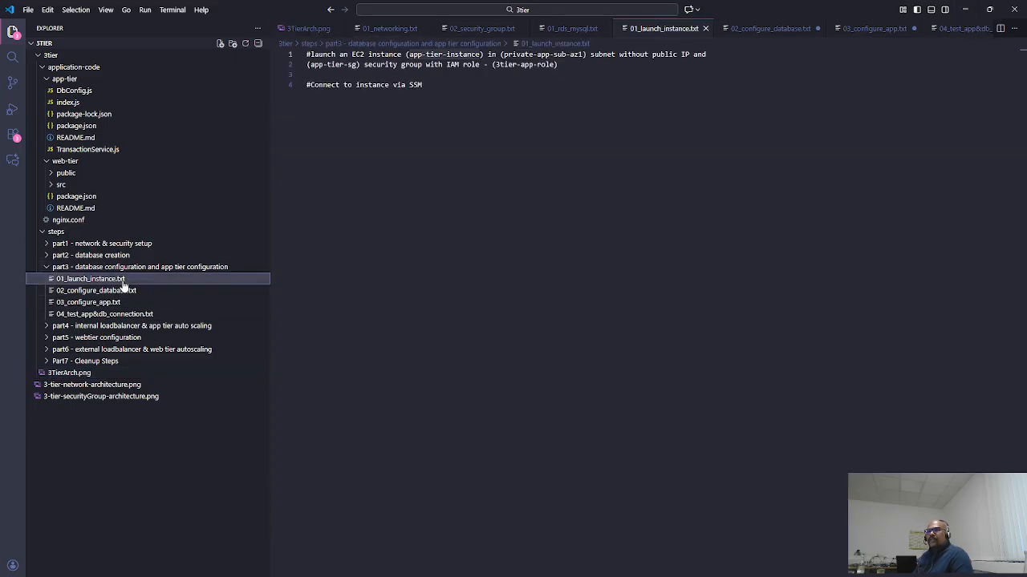
pyautogui.click(965, 9)
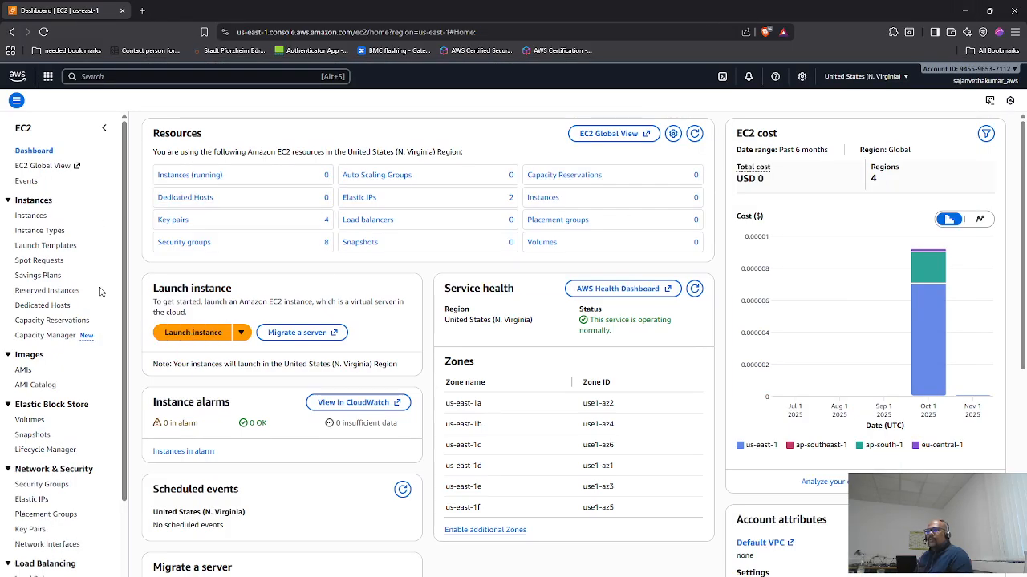
# - Start launching a new EC2 instance and name it app-tier-instance
pyautogui.click(32, 215)
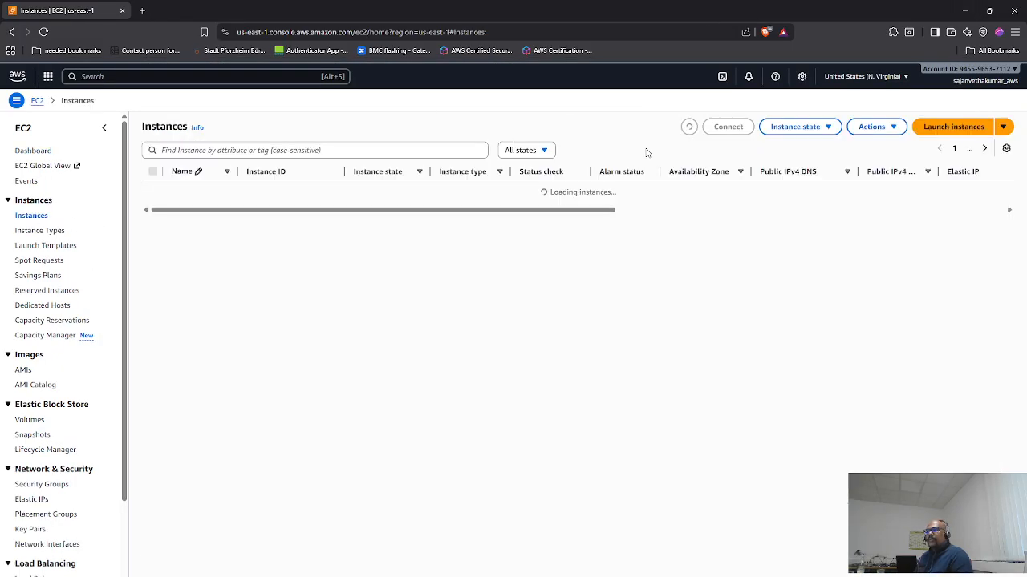
pyautogui.click(946, 128)
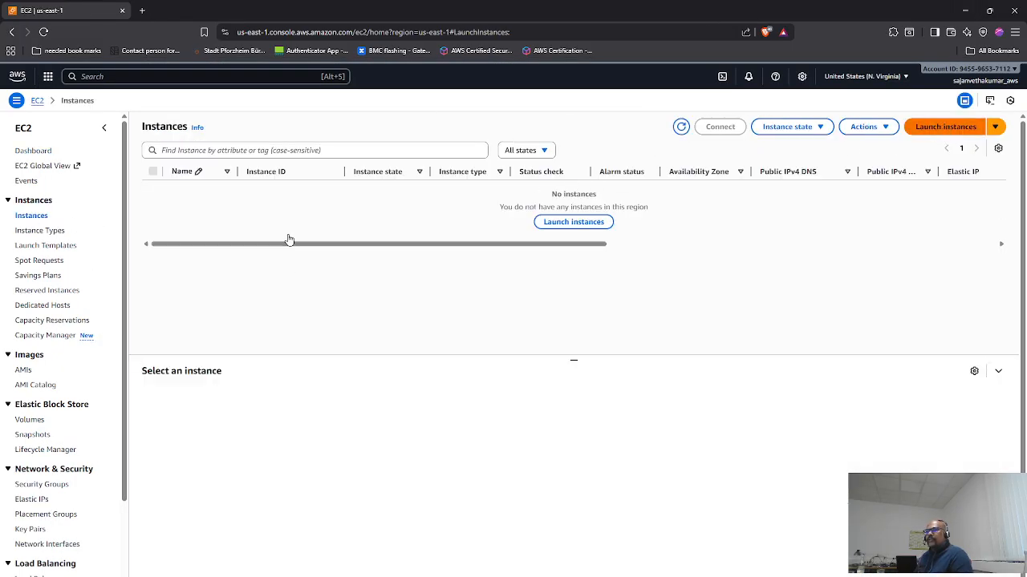
pyautogui.click(185, 233)
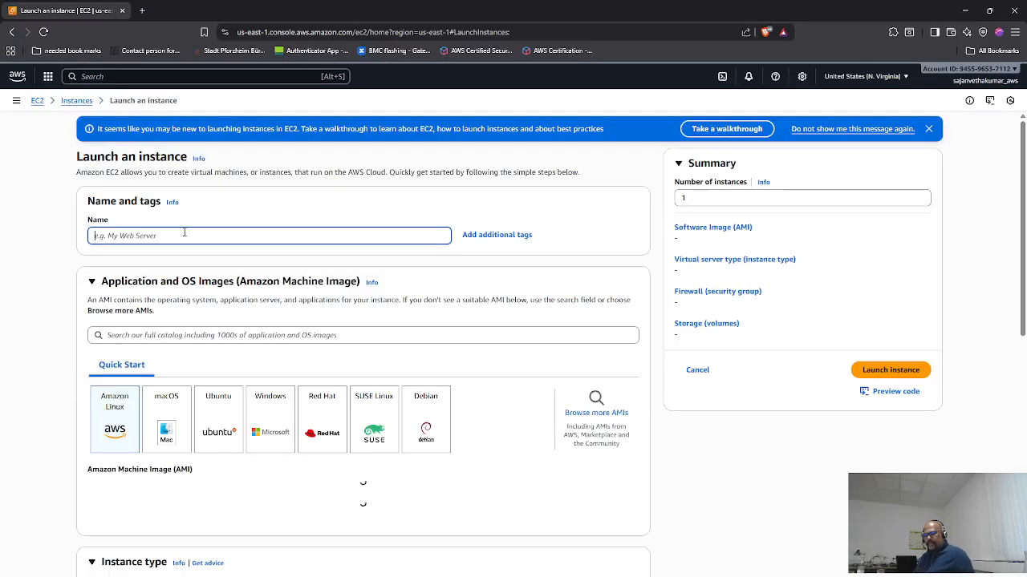
pyautogui.hotkey('ctrl', 'v')
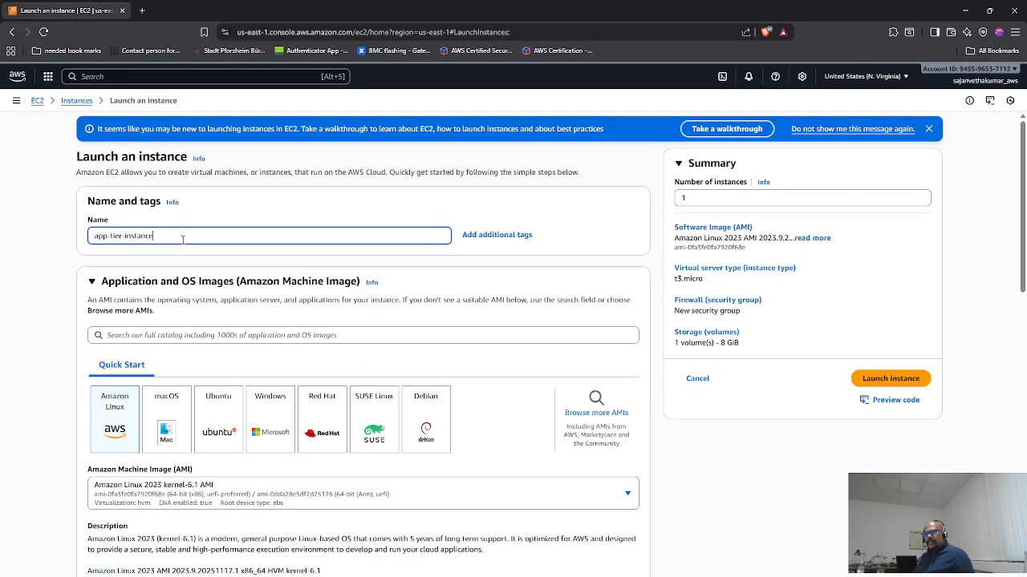
# - Set the instance type to t2.micro and choose to proceed without a key pair
pyautogui.scroll(-3, 152, 390)
pyautogui.scroll(-3, 151, 390)
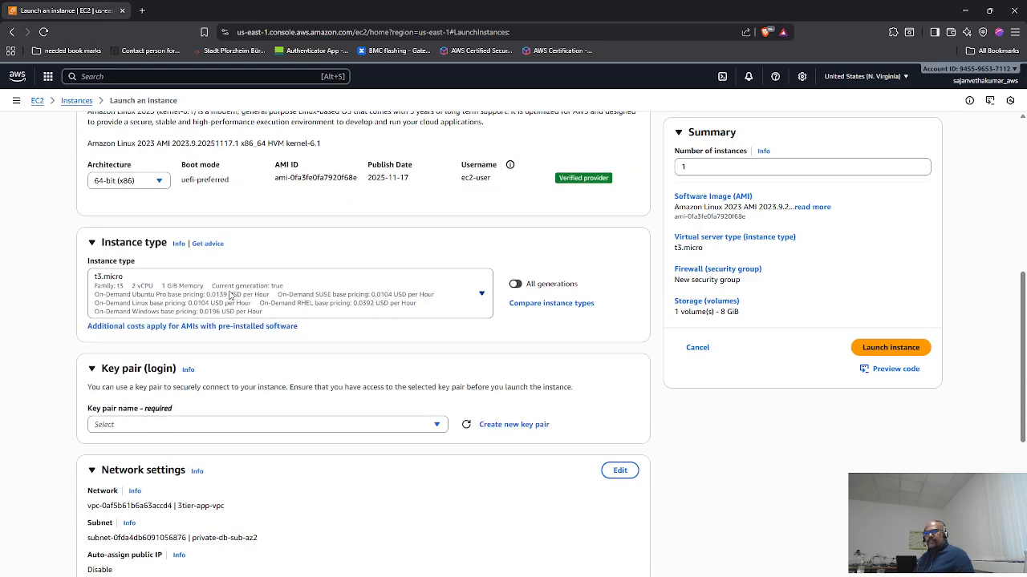
pyautogui.click(230, 296)
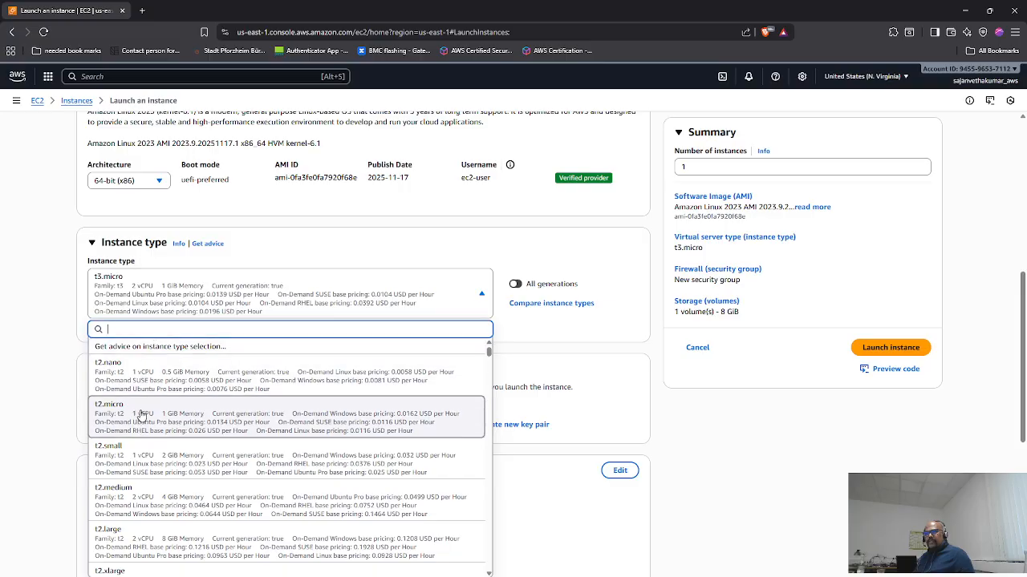
pyautogui.click(142, 415)
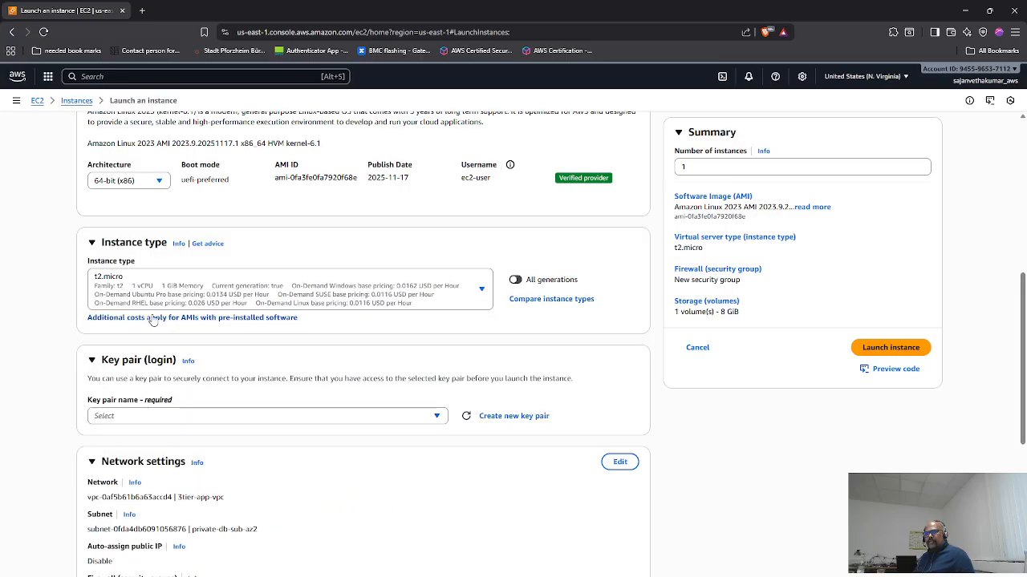
pyautogui.click(159, 417)
pyautogui.click(172, 454)
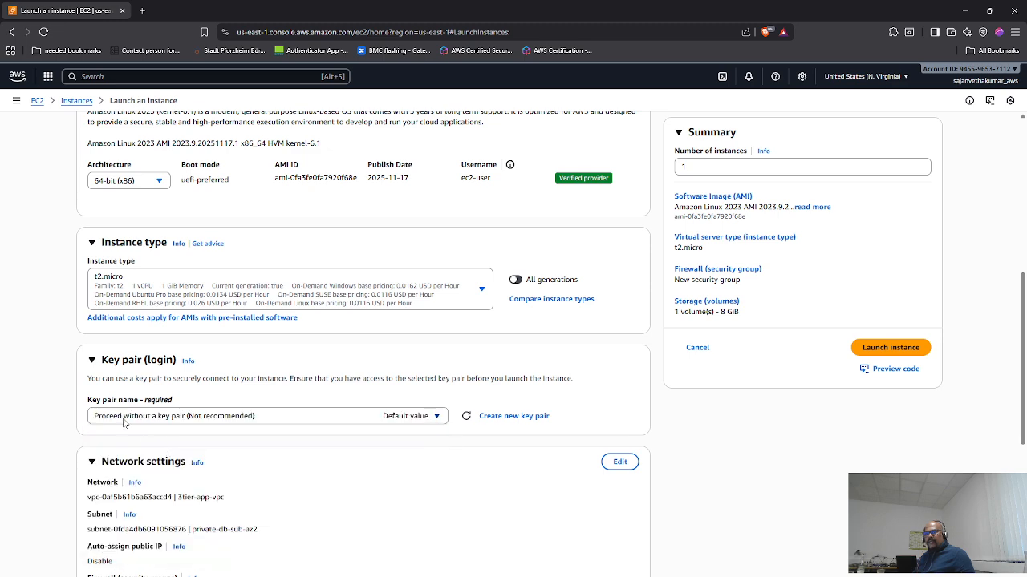
# - Edit the instance's network settings to use the subnet private-app-sub-az1 in 3tier-app-vpc
pyautogui.scroll(-2, 60, 392)
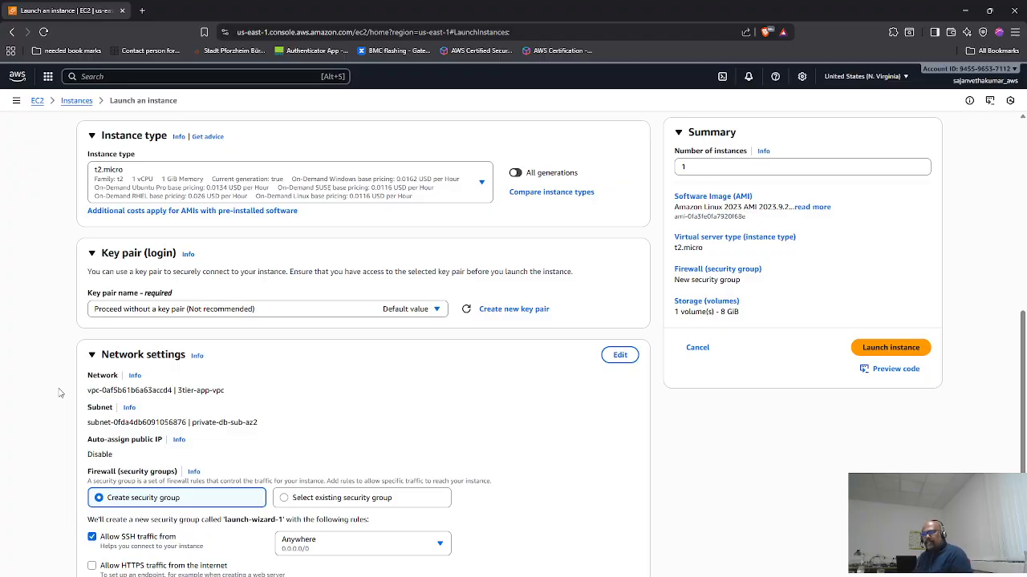
pyautogui.scroll(-1, 160, 390)
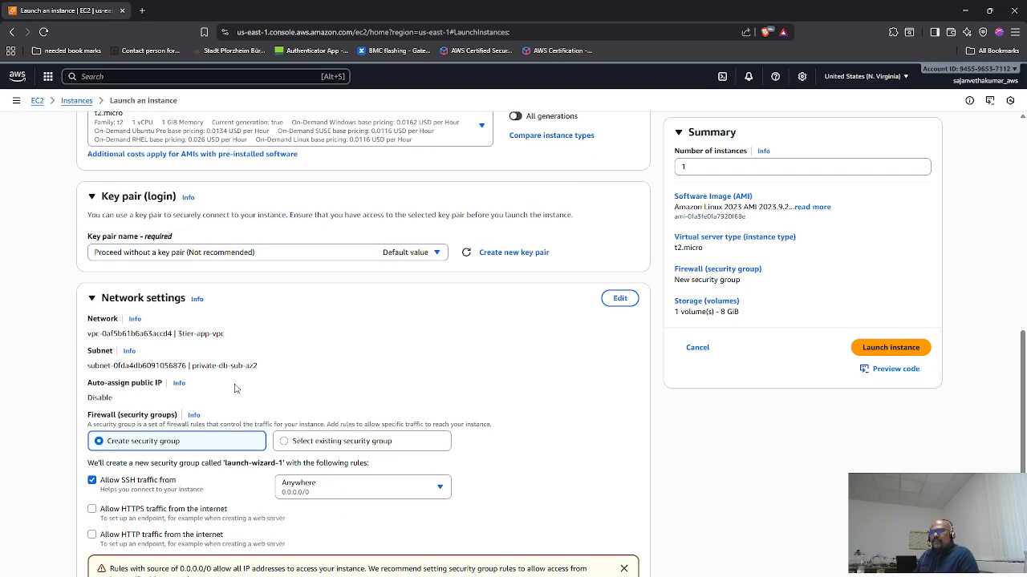
pyautogui.scroll(-1, 401, 337)
pyautogui.click(622, 248)
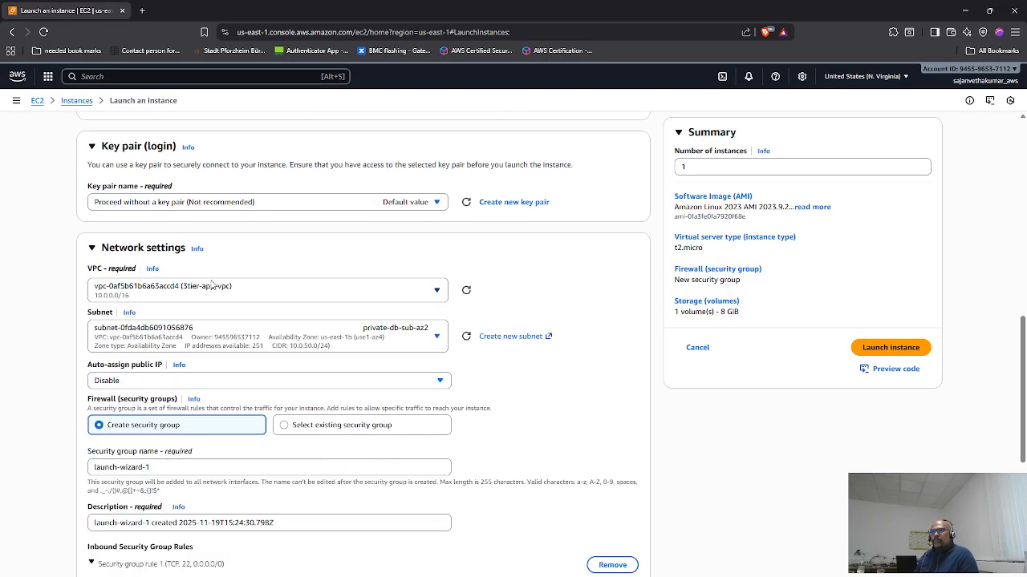
pyautogui.click(289, 295)
pyautogui.click(289, 295)
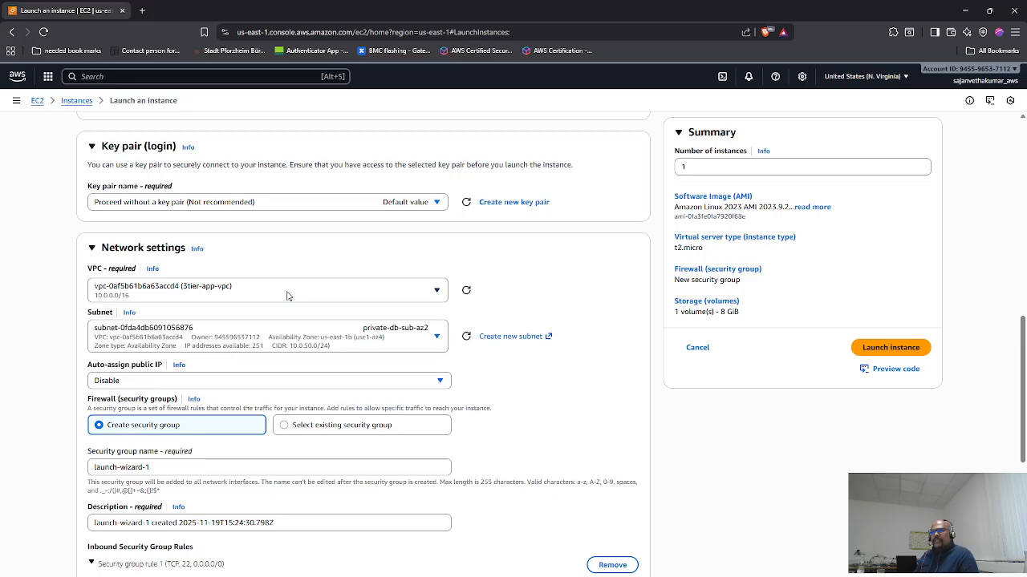
pyautogui.click(285, 340)
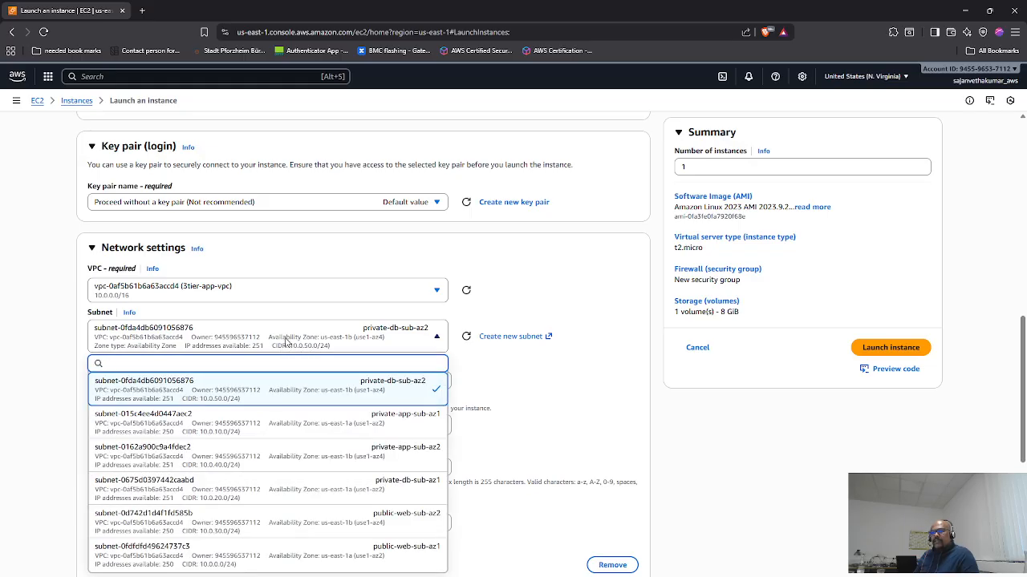
pyautogui.click(360, 425)
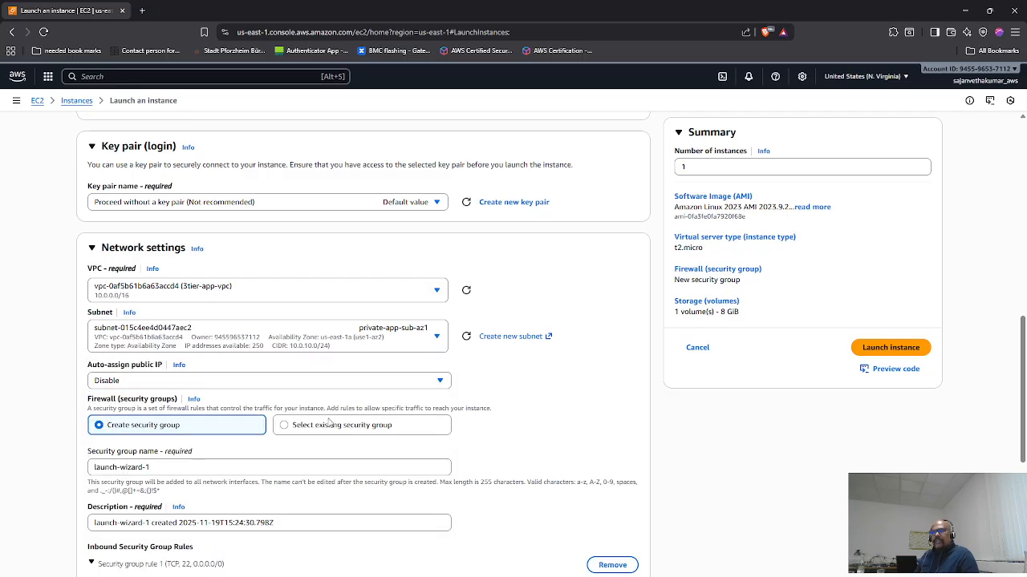
# - Check the launch notes in VS Code and assign the existing security group app-tier-sg to the instance
pyautogui.click(286, 429)
pyautogui.scroll(-1, 193, 449)
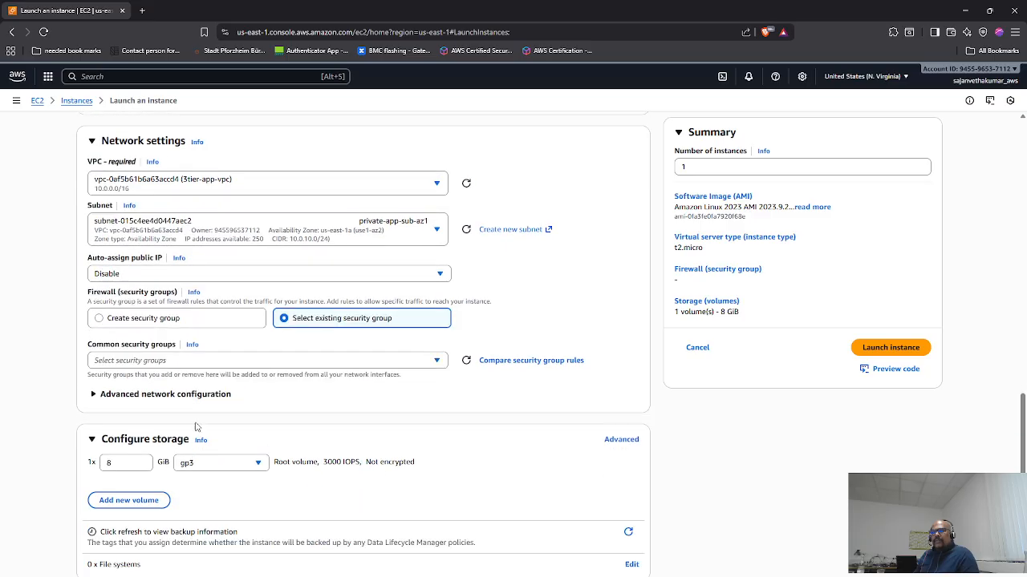
pyautogui.hotkey('alt', 'Tab')
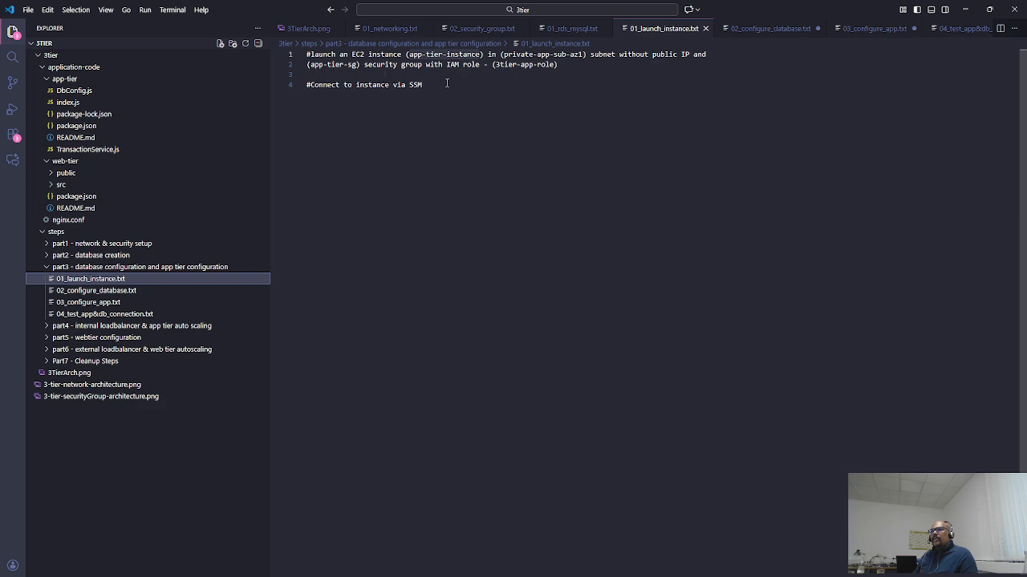
pyautogui.hotkey('alt', 'Tab')
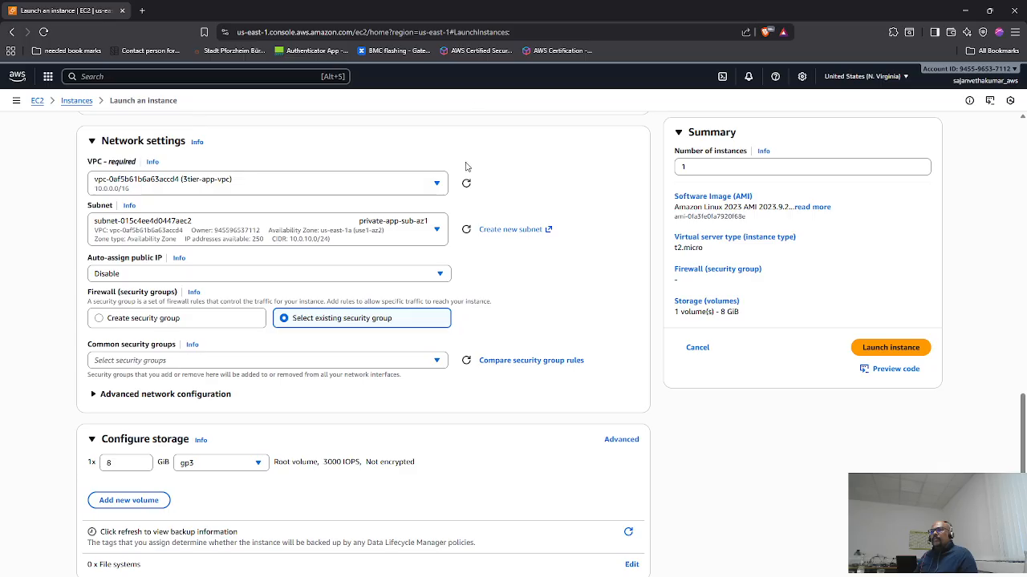
pyautogui.click(175, 362)
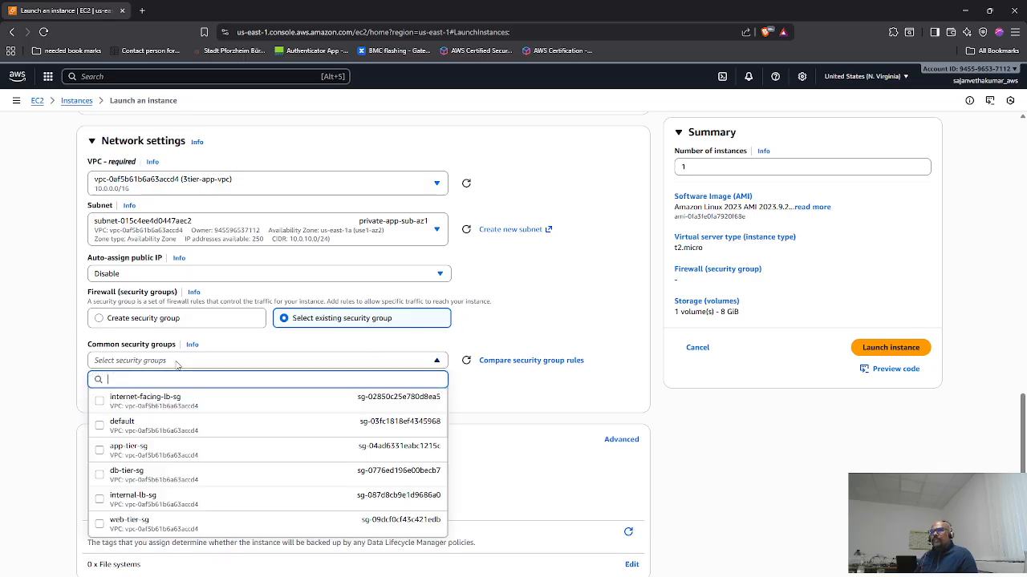
pyautogui.click(163, 451)
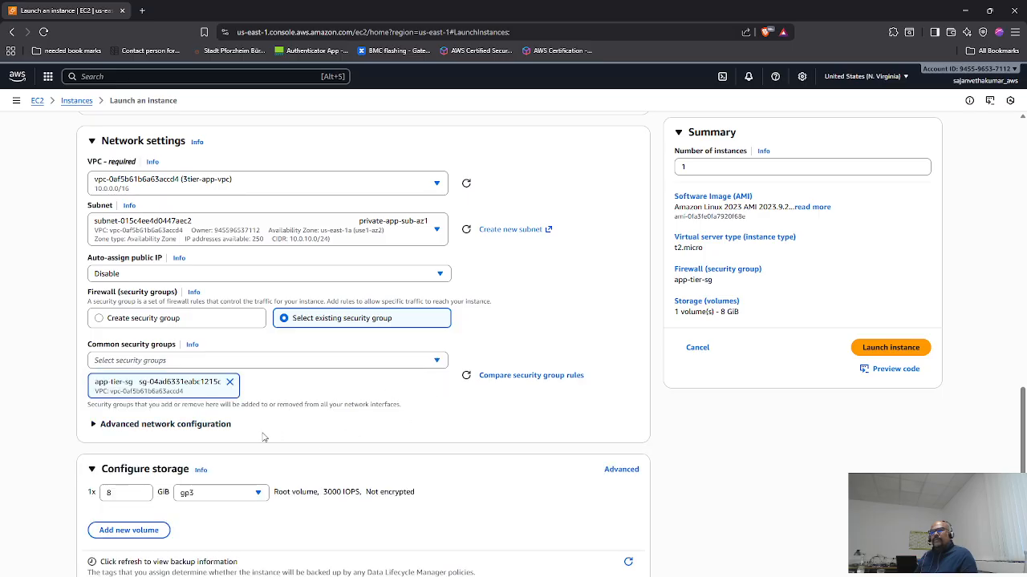
# - Set the IAM instance profile to 3tier-app-role in the advanced details, and launch the instance
pyautogui.scroll(-1, 265, 438)
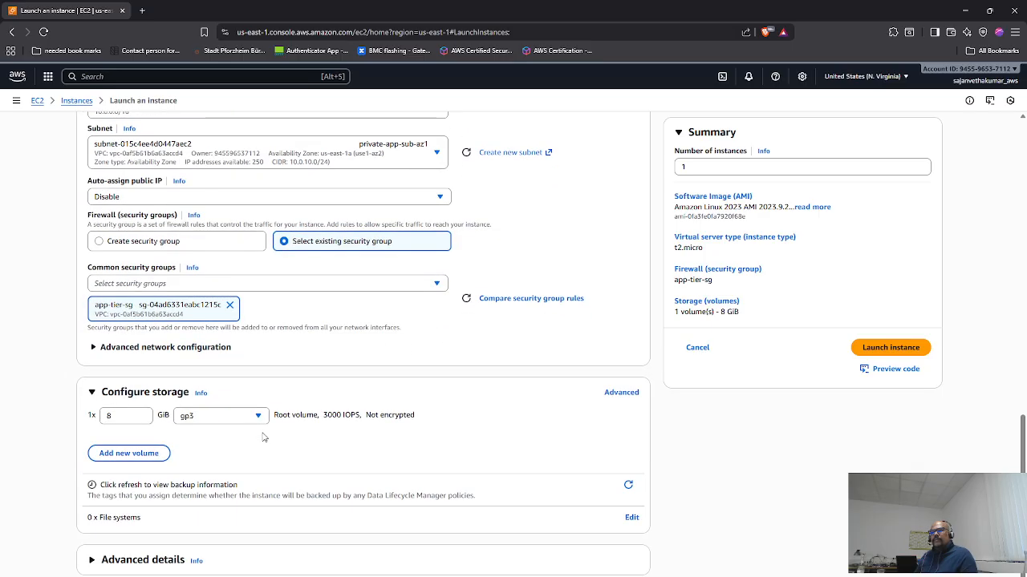
pyautogui.click(91, 561)
pyautogui.scroll(-2, 100, 553)
pyautogui.scroll(-1, 109, 543)
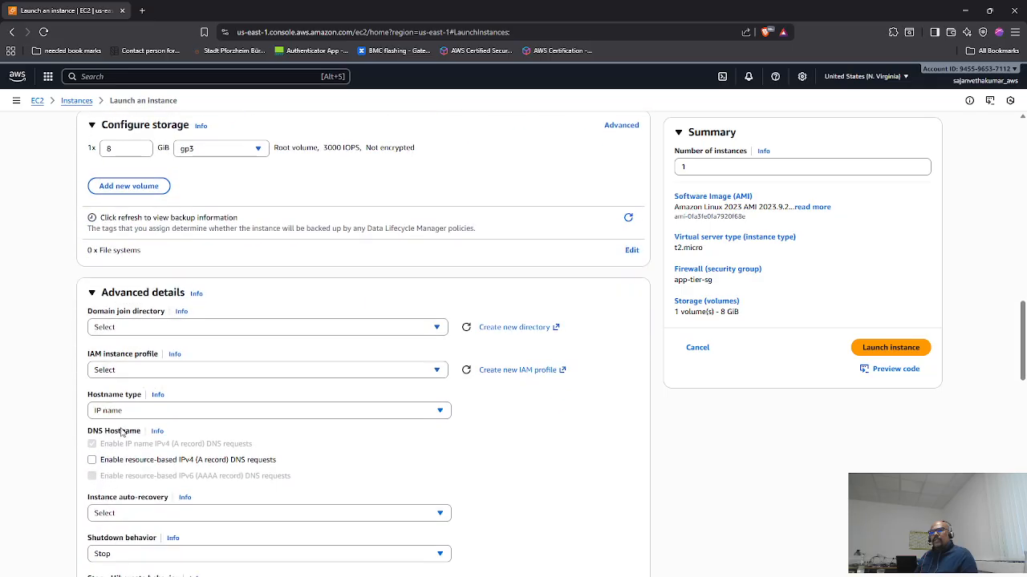
pyautogui.click(137, 373)
pyautogui.click(156, 425)
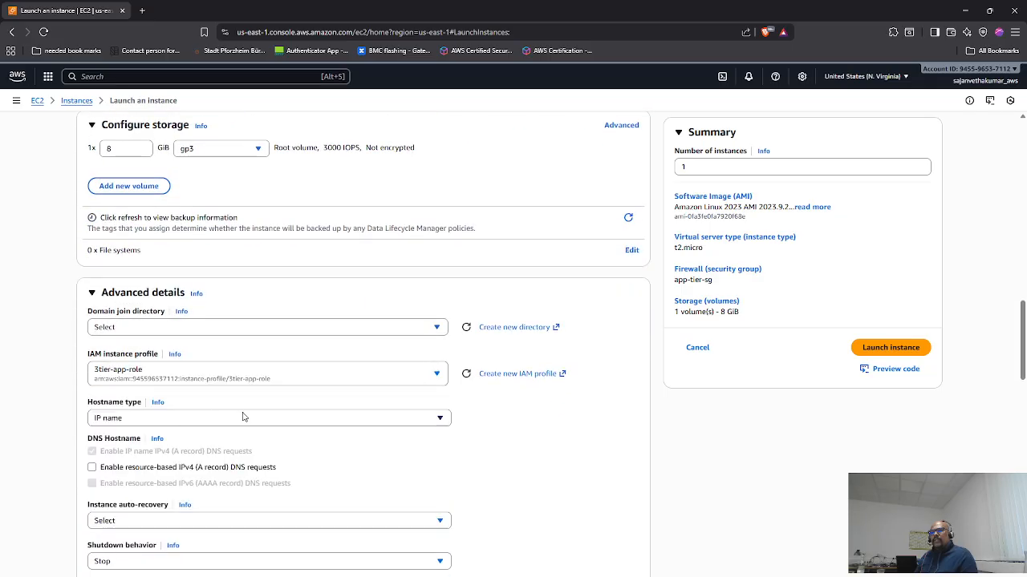
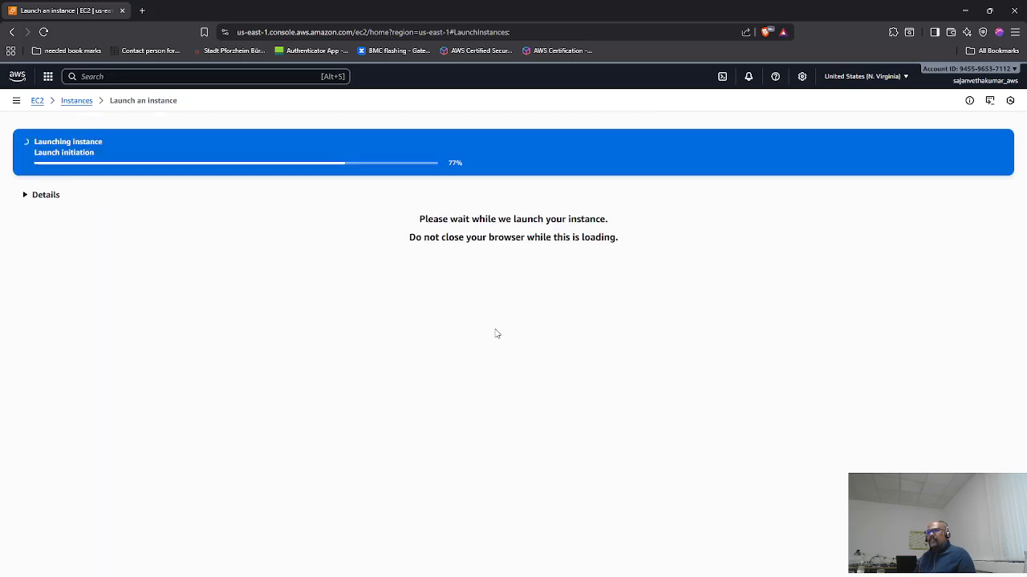
# - Switch to VS Code, open 02_configure_database.txt, and review its commands for logging in as ec2-user, testing connectivity and configuring the database
pyautogui.hotkey('alt', 'Tab')
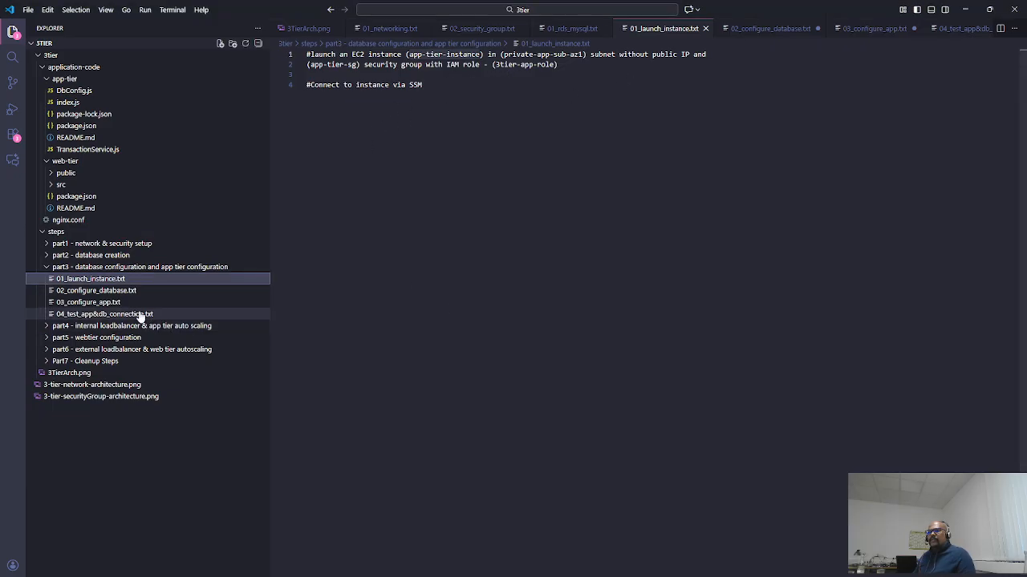
pyautogui.click(118, 292)
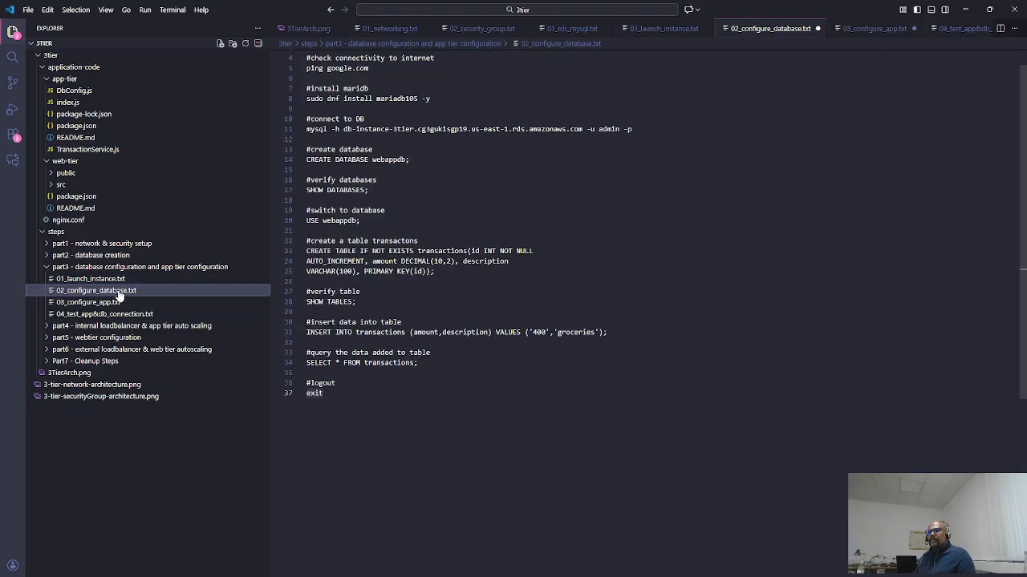
pyautogui.click(378, 67)
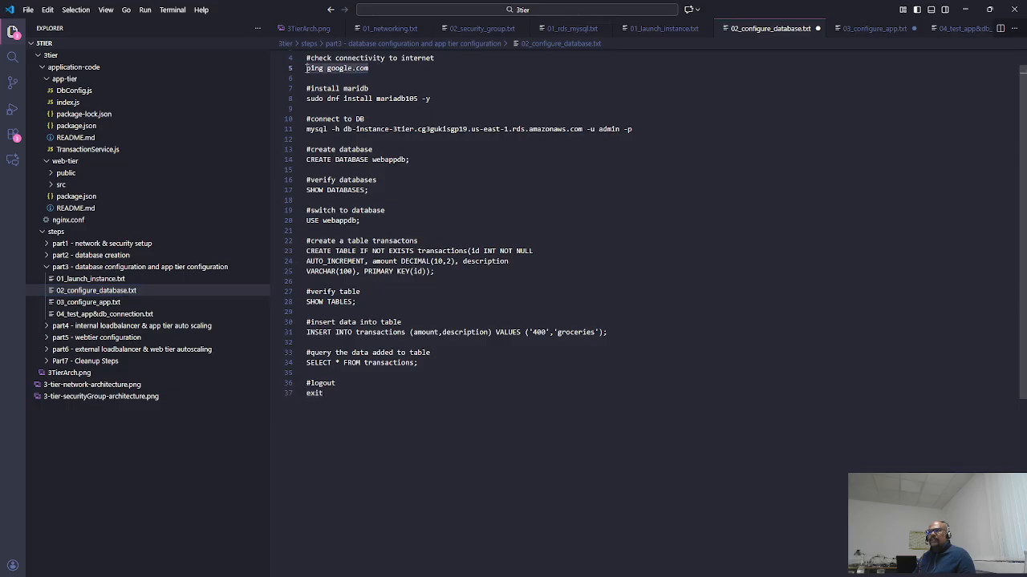
pyautogui.scroll(1, 470, 232)
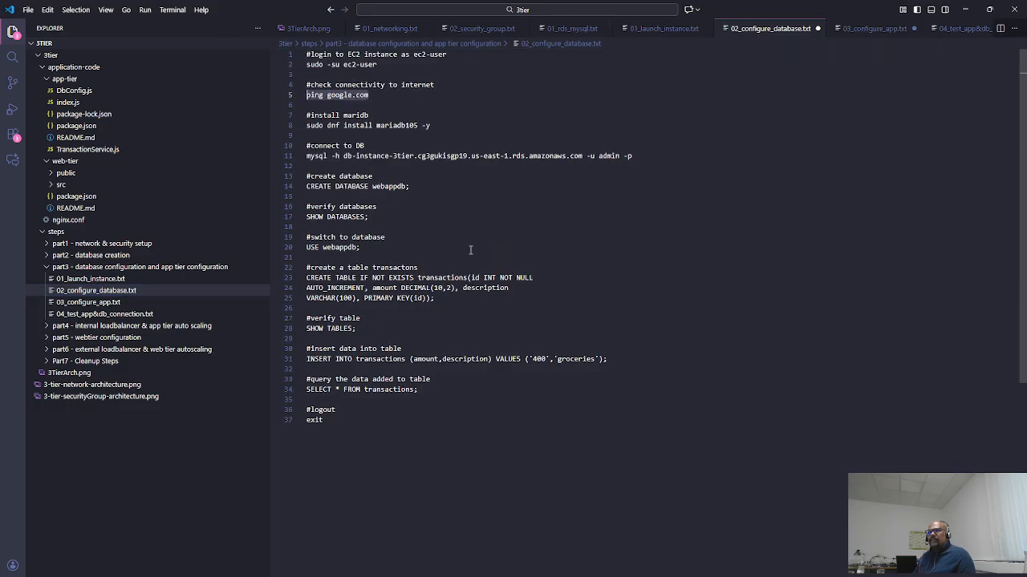
pyautogui.click(378, 65)
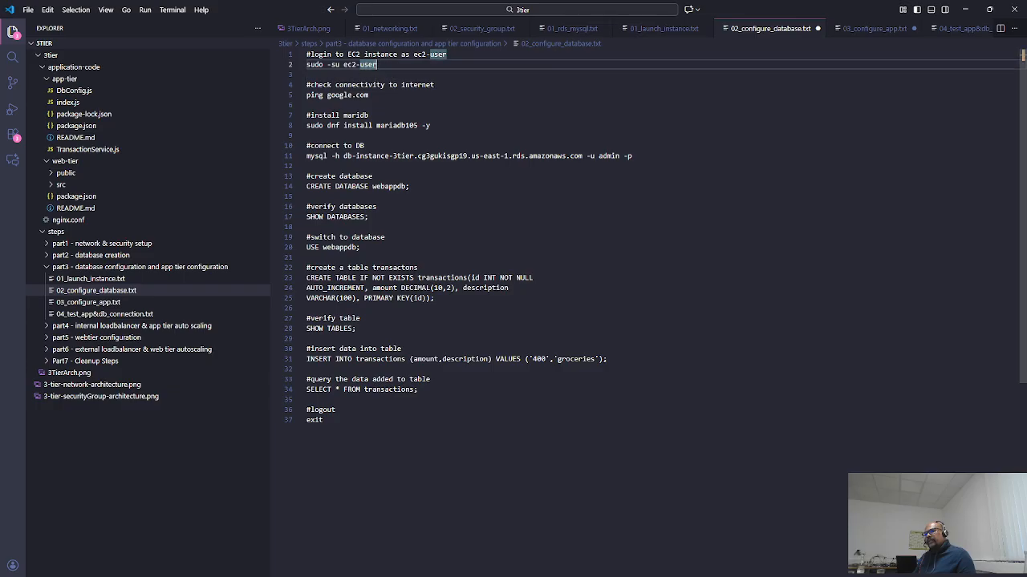
# - Copy the command sudo -su ec2-user from 02_configure_database.txt and switch to the AWS console in the browser
pyautogui.moveTo(377, 64); pyautogui.dragTo(306, 65)
pyautogui.hotkey('ctrl', 'c')
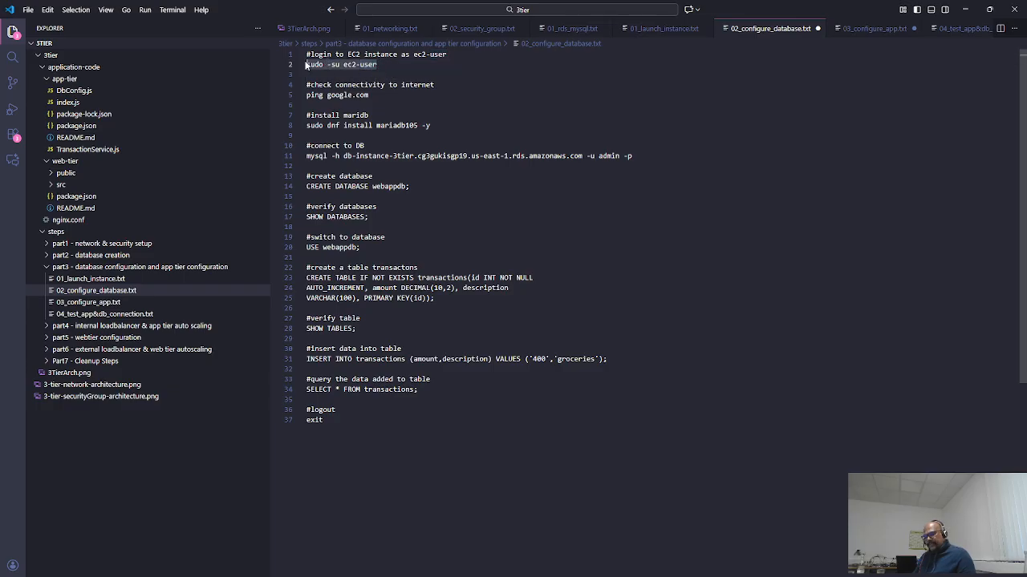
pyautogui.hotkey('alt', 'Tab')
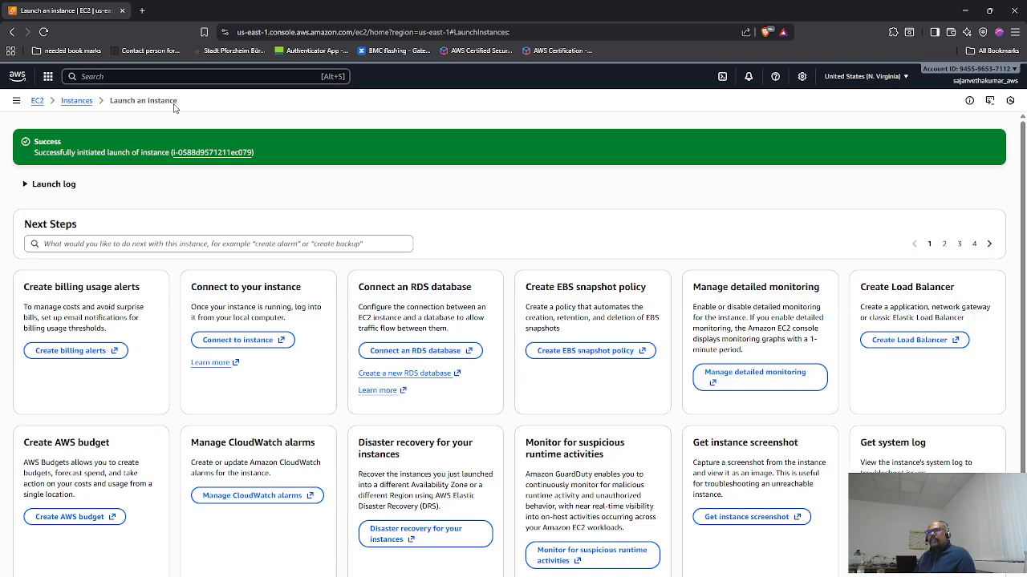
# - Open the EC2 instances list, refresh it, and connect to app-tier-instance through Session Manager
pyautogui.click(76, 100)
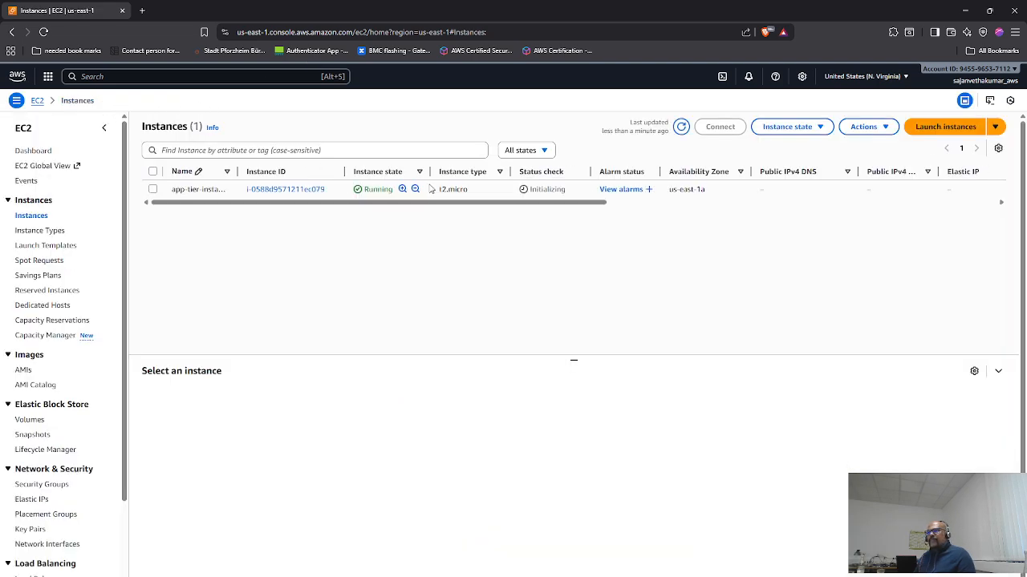
pyautogui.click(680, 126)
pyautogui.click(493, 189)
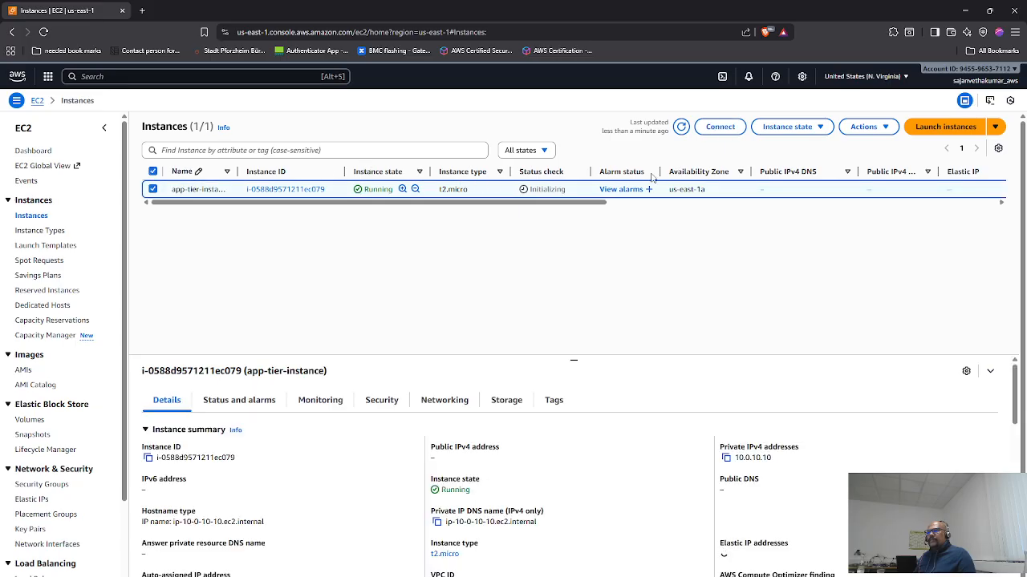
pyautogui.click(719, 128)
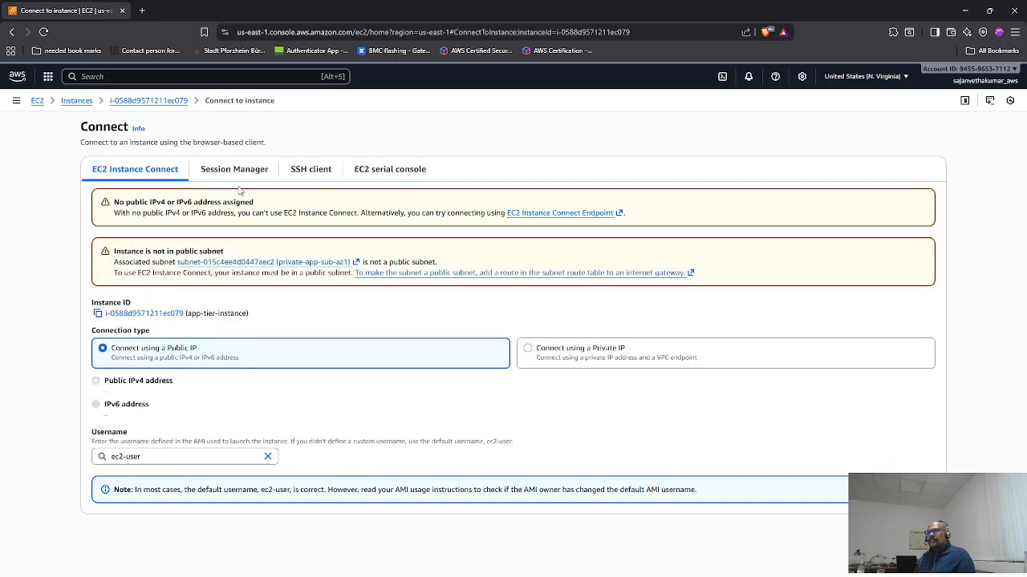
pyautogui.click(236, 171)
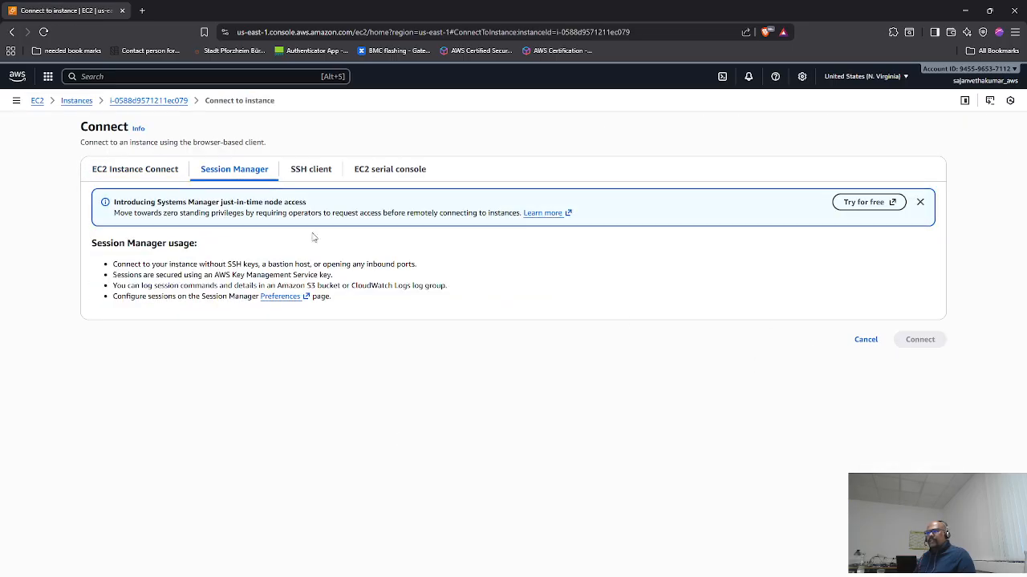
pyautogui.click(47, 33)
pyautogui.click(920, 340)
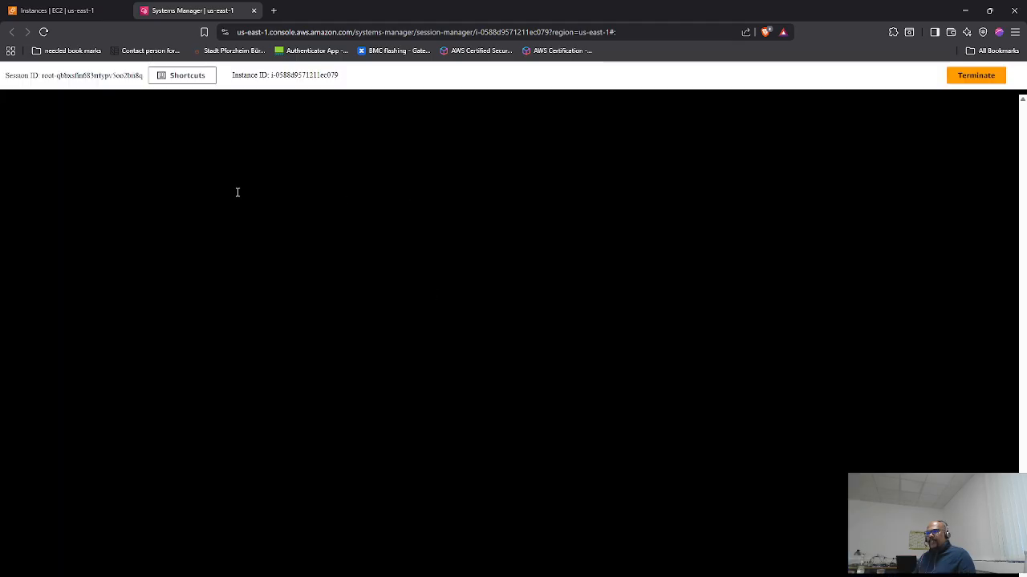
# - Check the current user with whoami, and change to ec2-user with the copied command sudo -su ec2-user
pyautogui.write('w')
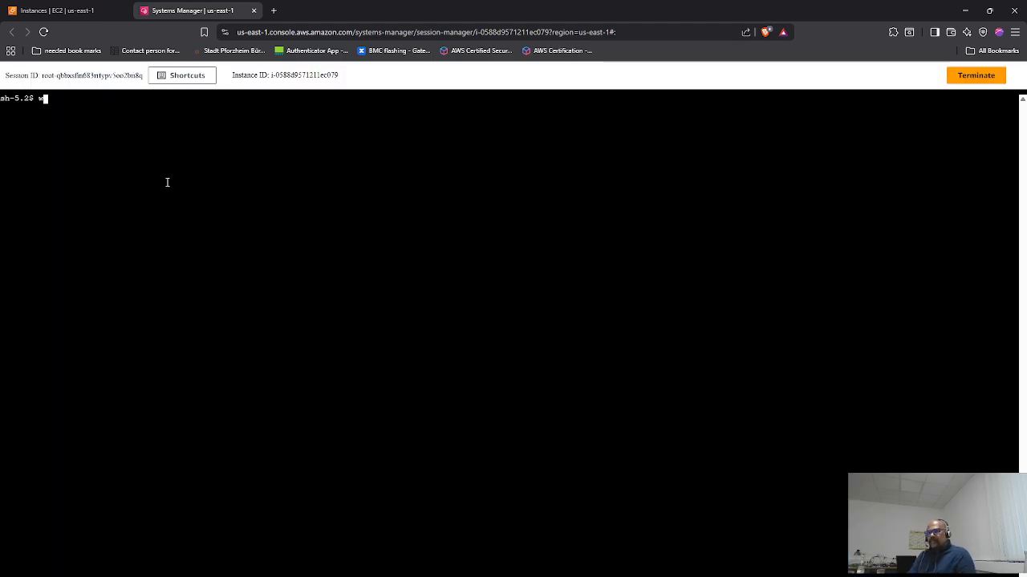
pyautogui.write('hoami')
pyautogui.press('Return')
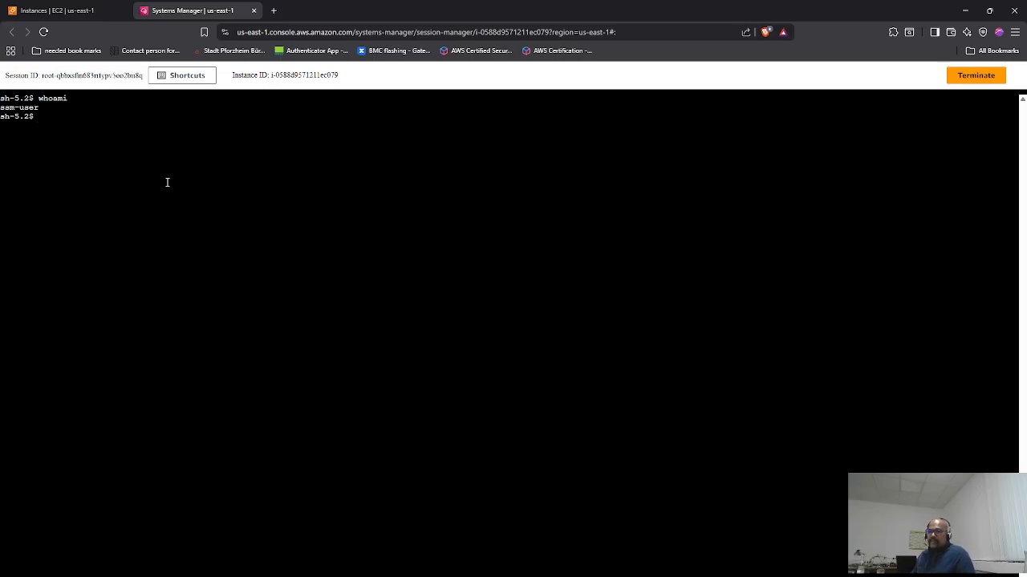
pyautogui.rightClick(166, 182)
pyautogui.click(201, 287)
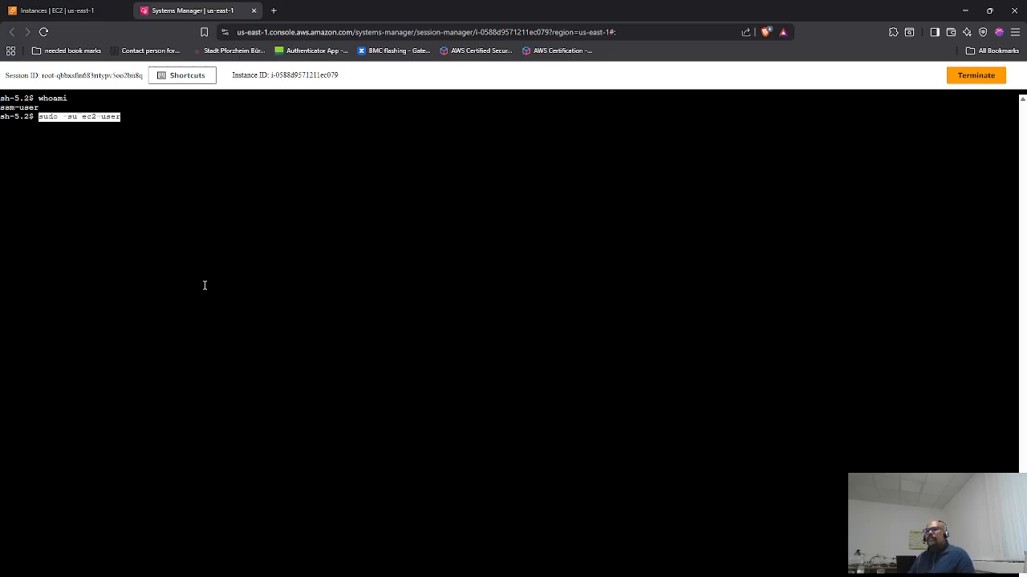
pyautogui.press('Return')
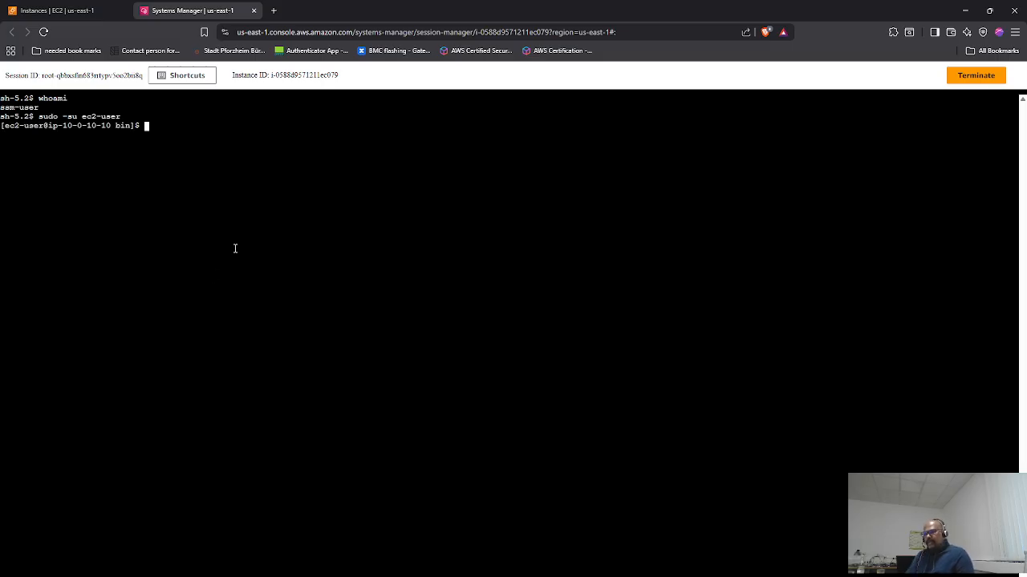
# - Test the instance's internet connectivity by pinging google.com, and stop the ping after a few replies
pyautogui.write('ping goo')
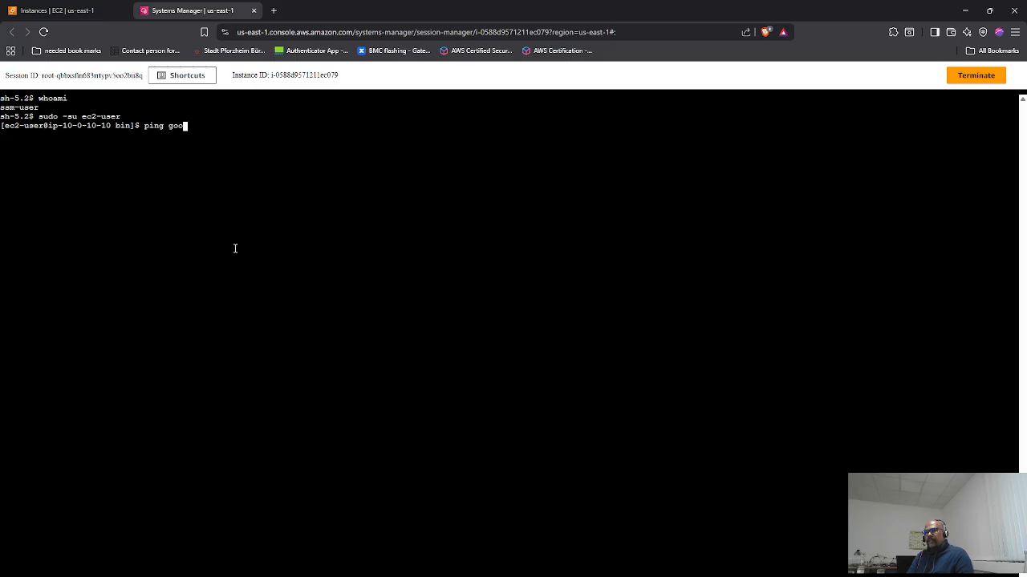
pyautogui.write('gle.com')
pyautogui.press('Return')
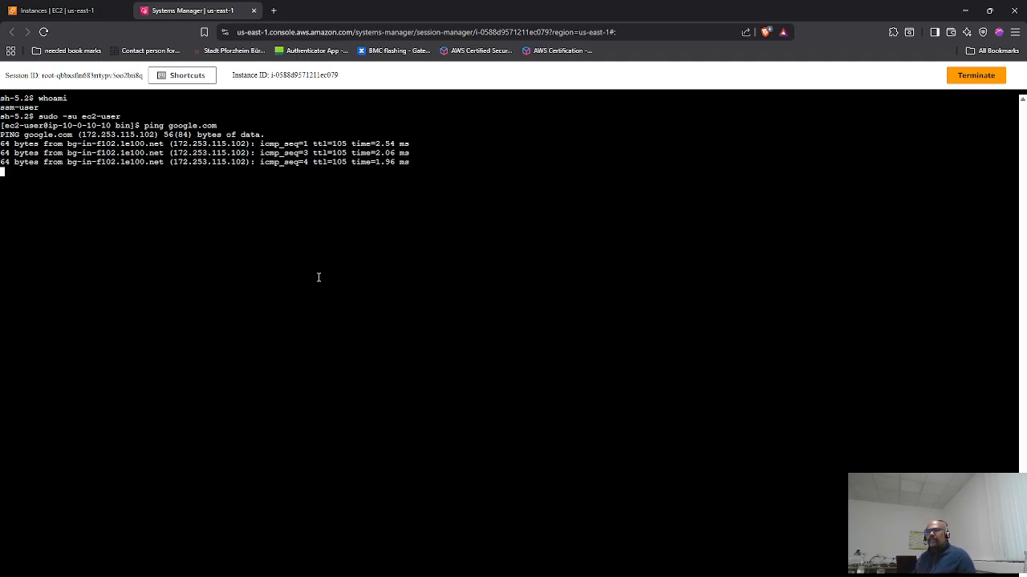
pyautogui.hotkey('ctrl', 'c')
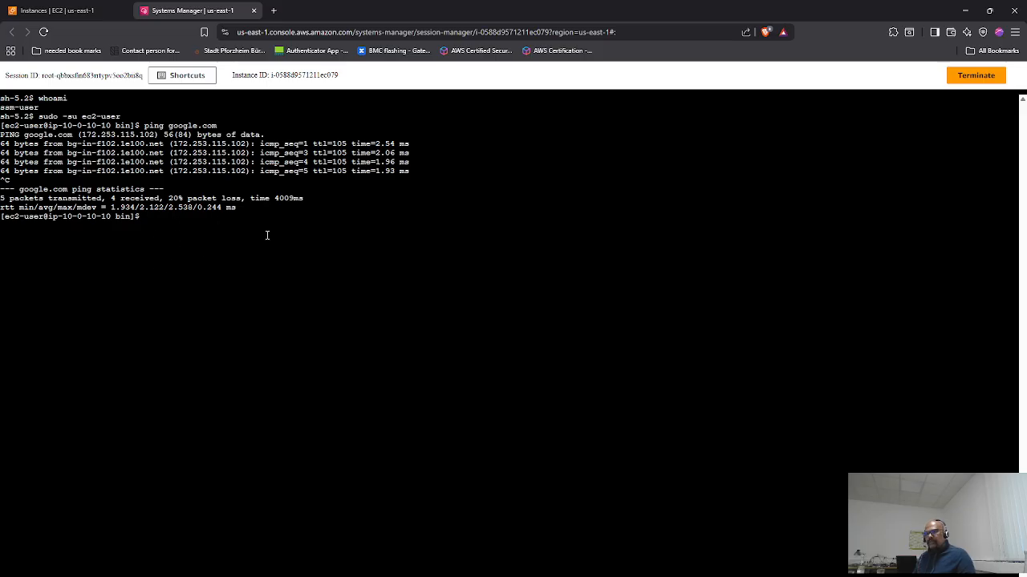
# - Copy sudo dnf install mariadb105 -y from the VS Code notes and run it in the Session Manager terminal
pyautogui.hotkey('alt', 'Tab')
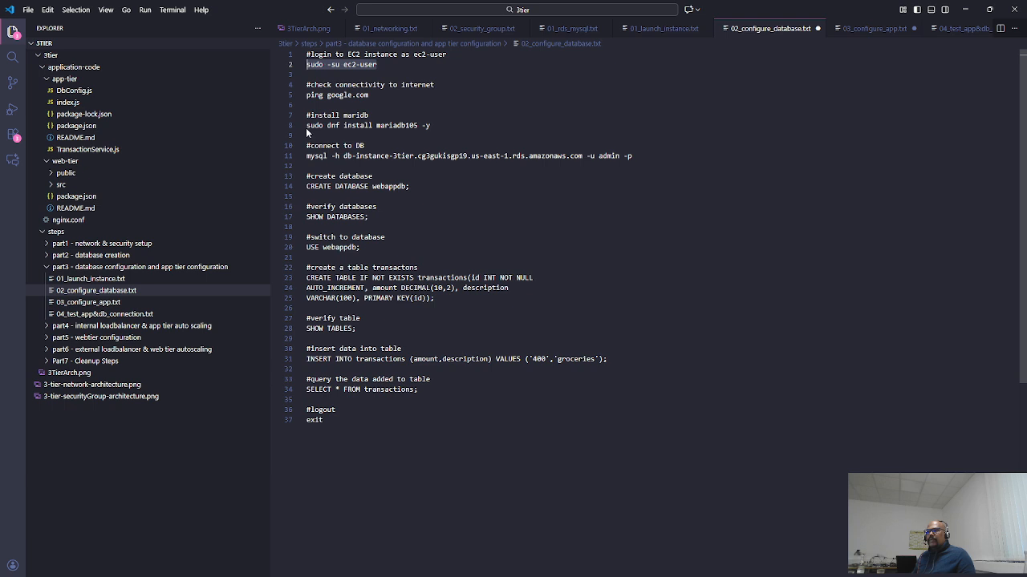
pyautogui.moveTo(307, 125); pyautogui.dragTo(433, 125)
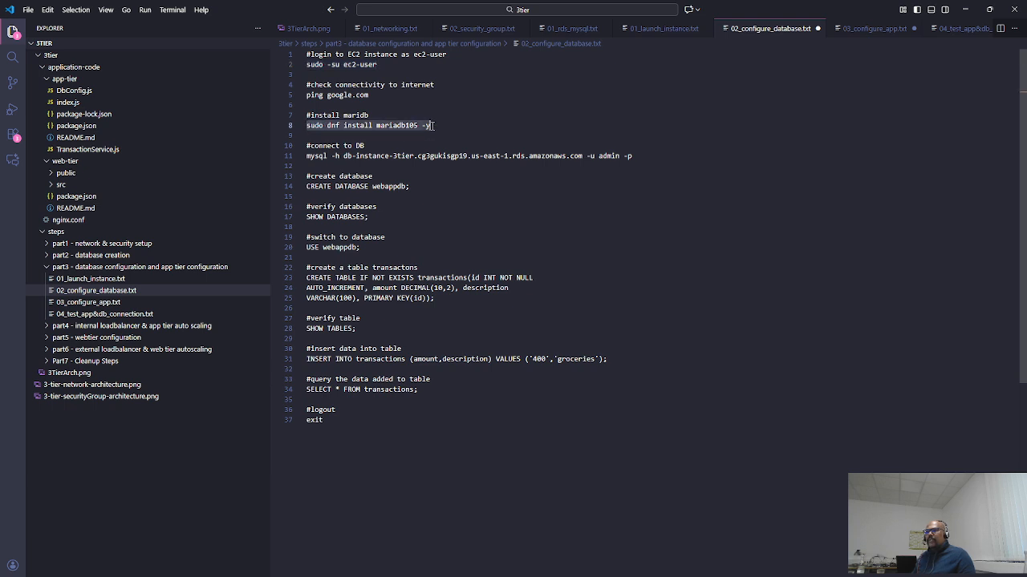
pyautogui.hotkey('alt', 'Tab')
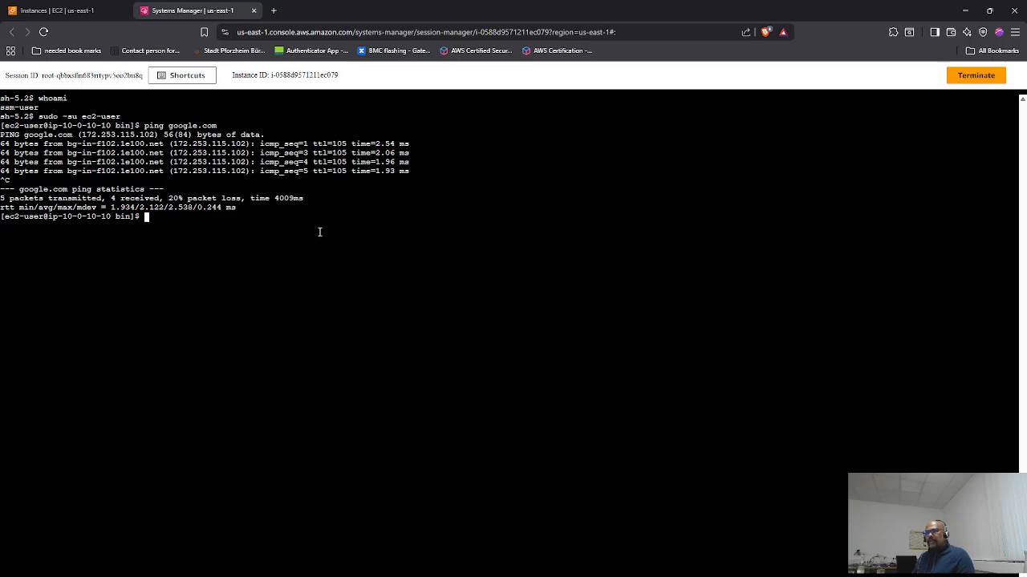
pyautogui.rightClick(221, 234)
pyautogui.click(241, 339)
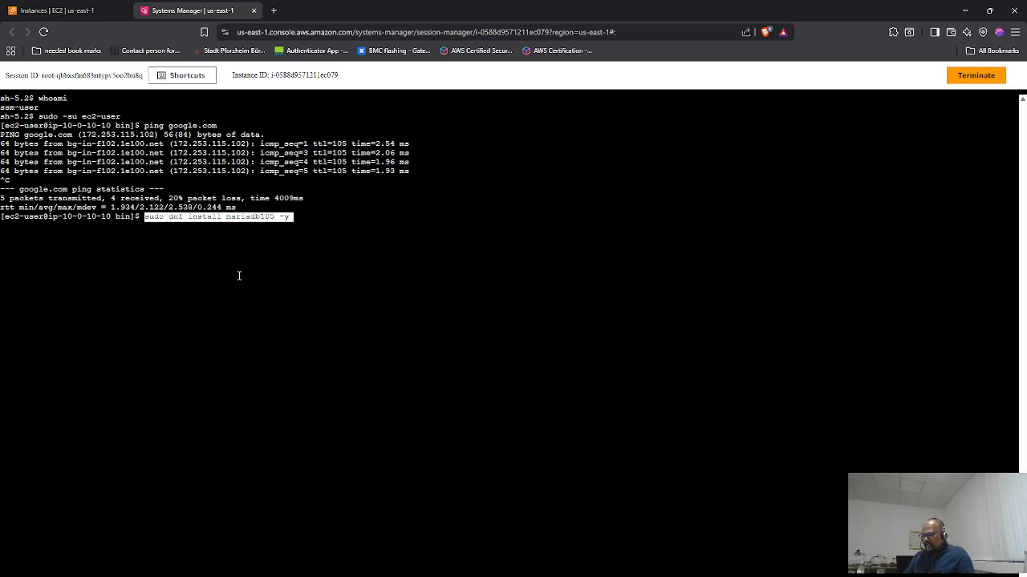
pyautogui.press('Return')
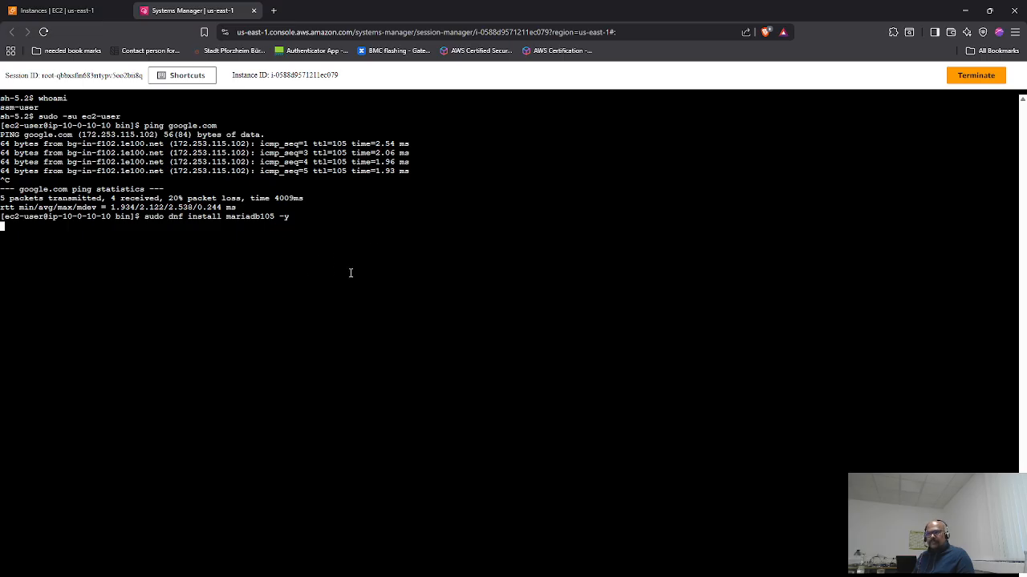
# - Check the MySQL connection command in the VS Code notes, and return to the terminal to view the mariadb105 installation
pyautogui.hotkey('alt', 'Tab')
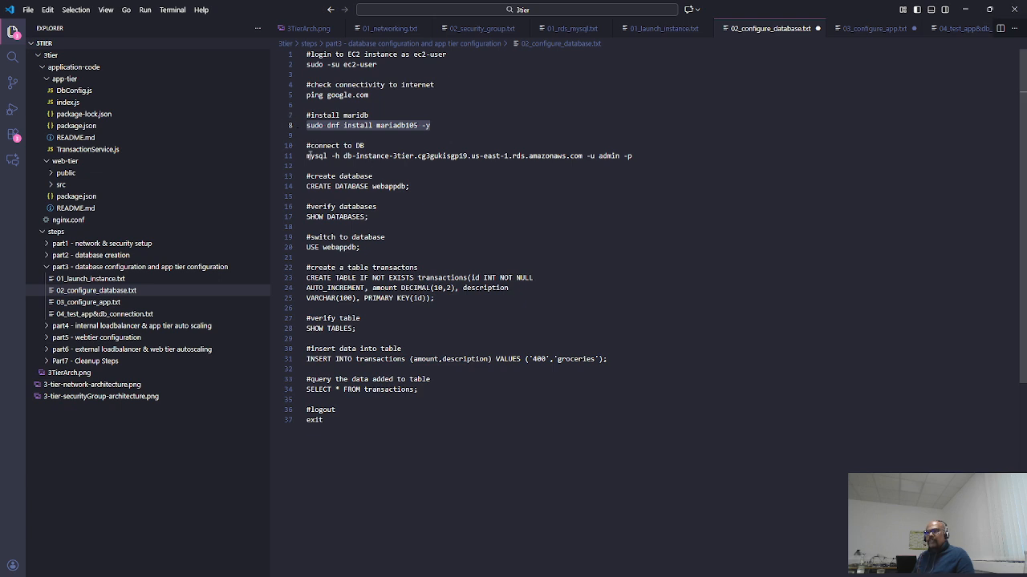
pyautogui.doubleClick(307, 155)
pyautogui.click(480, 214)
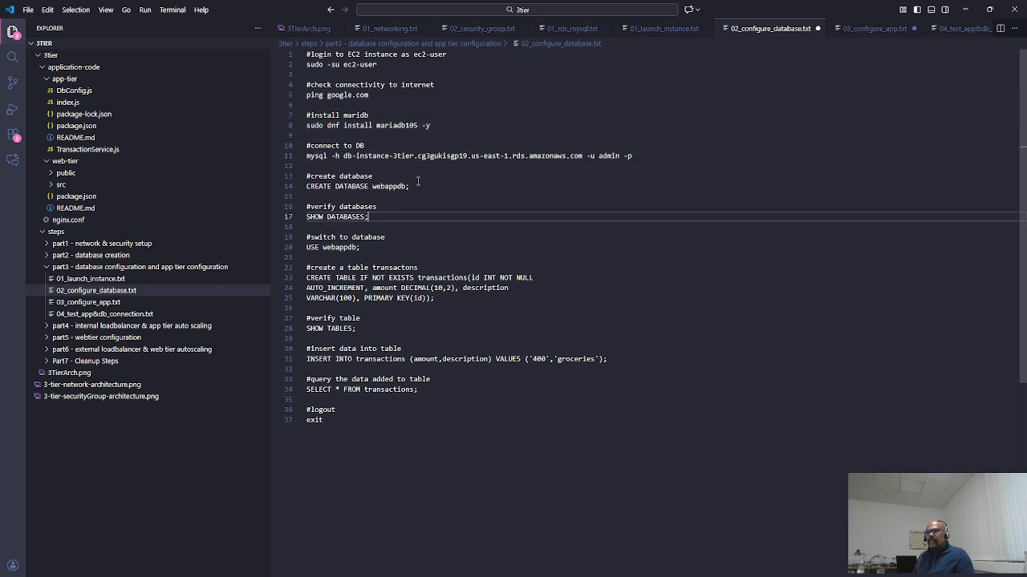
pyautogui.hotkey('alt', 'Tab')
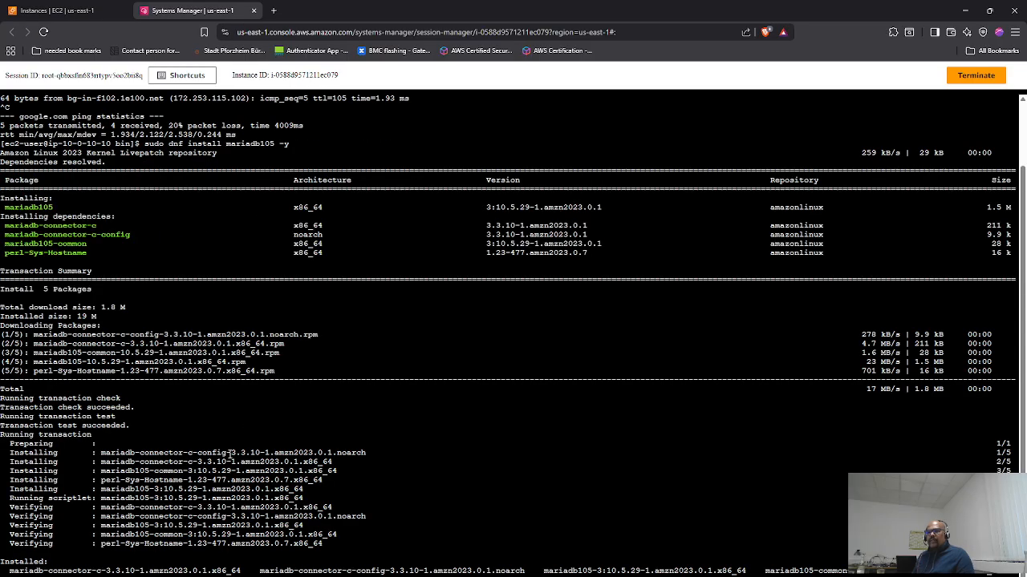
pyautogui.click(69, 13)
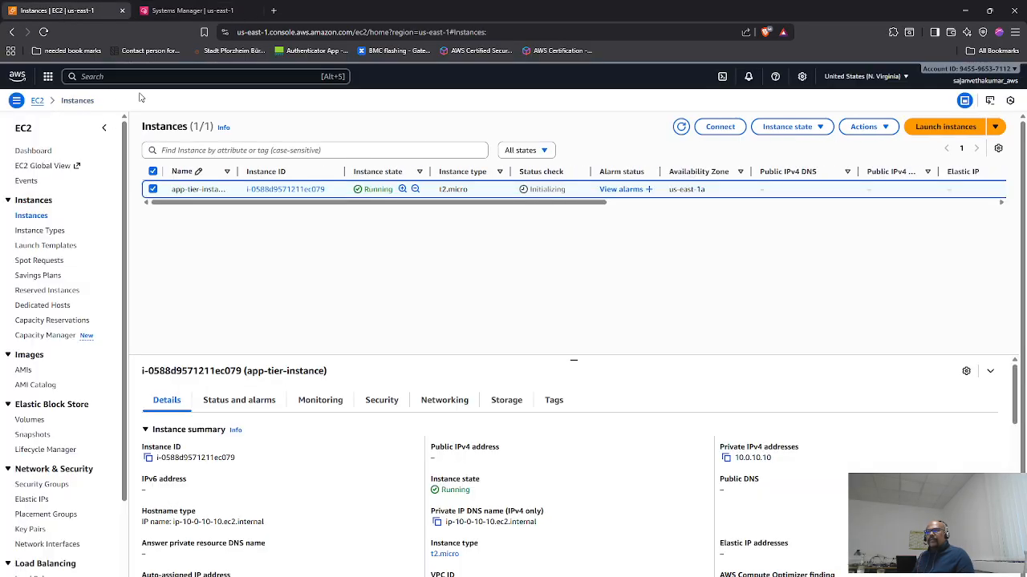
pyautogui.click(273, 10)
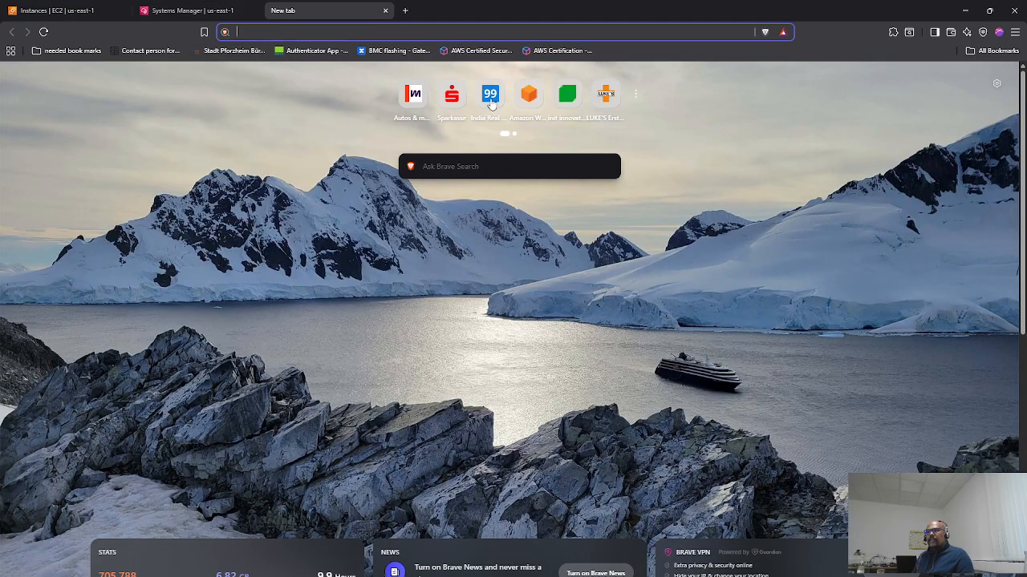
pyautogui.click(528, 112)
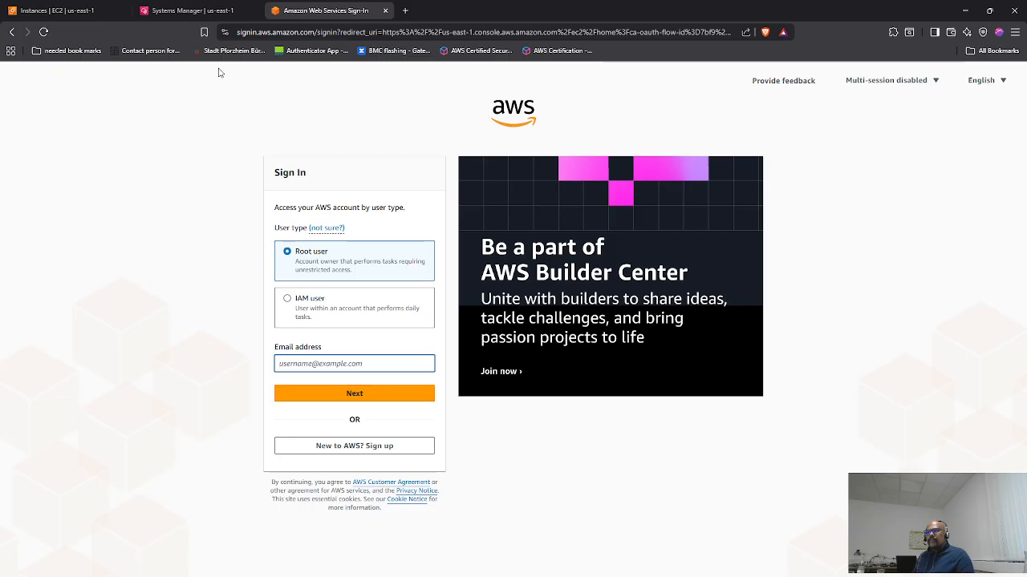
pyautogui.click(385, 11)
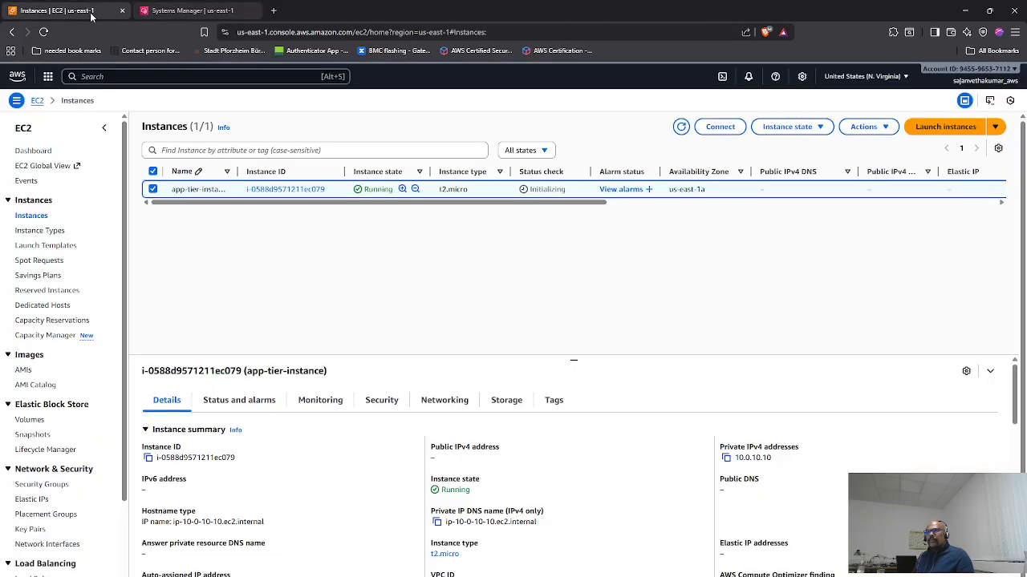
# - Go to Aurora and RDS, open the database db-instance-3tier, copy its endpoint, and return to the database list
pyautogui.click(48, 76)
pyautogui.click(199, 170)
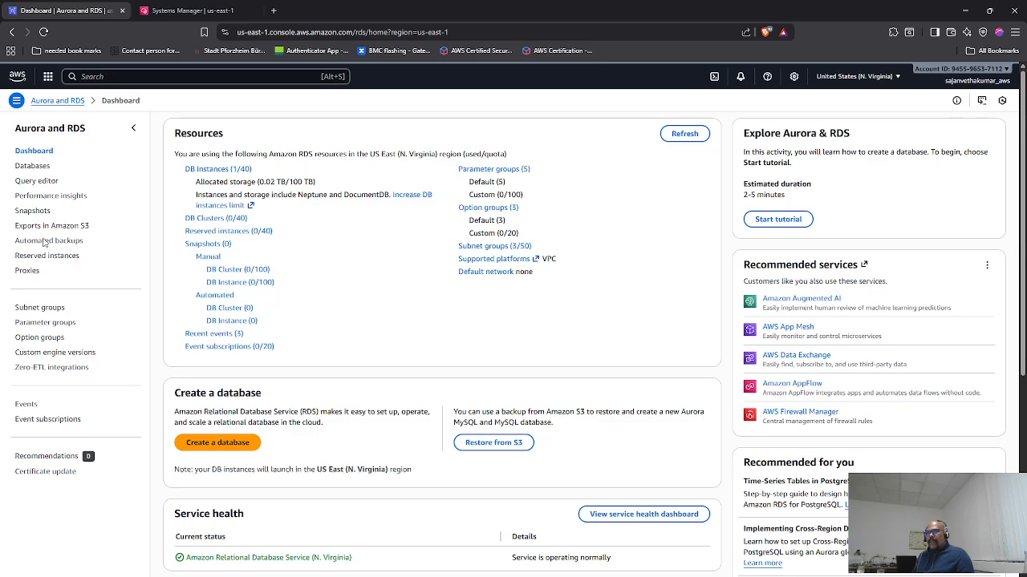
pyautogui.click(36, 166)
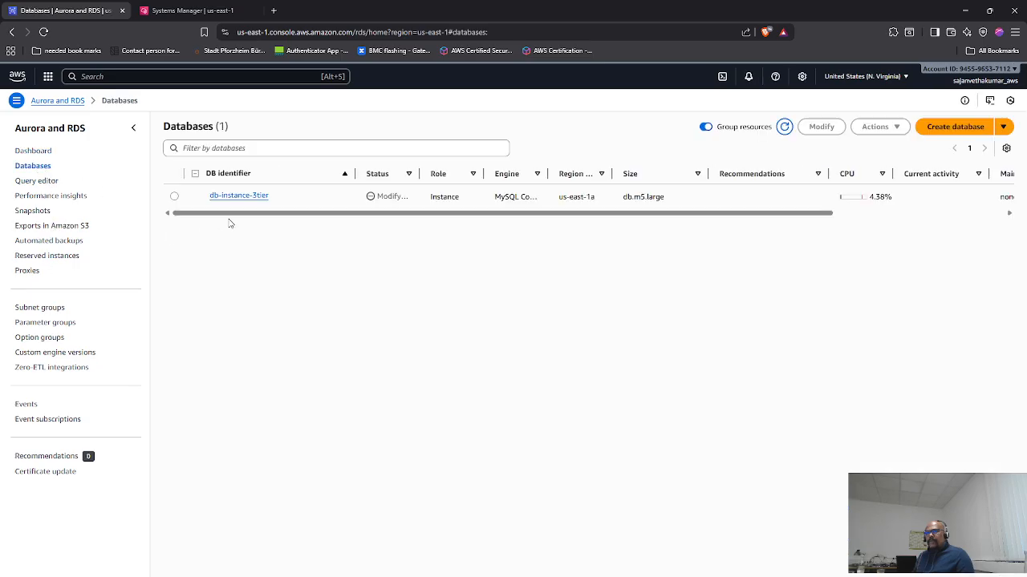
pyautogui.click(175, 197)
pyautogui.click(240, 197)
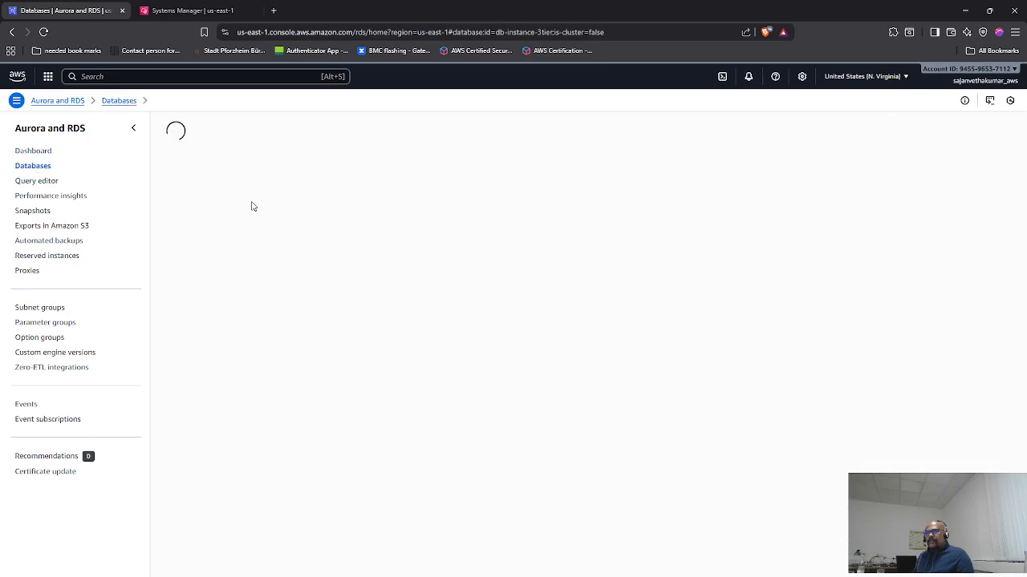
pyautogui.click(181, 346)
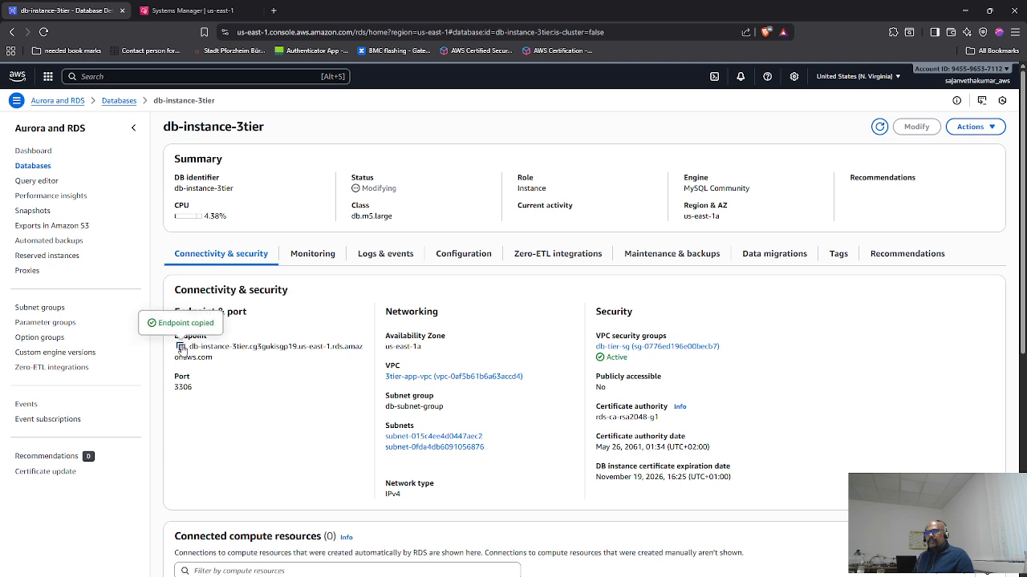
pyautogui.click(46, 166)
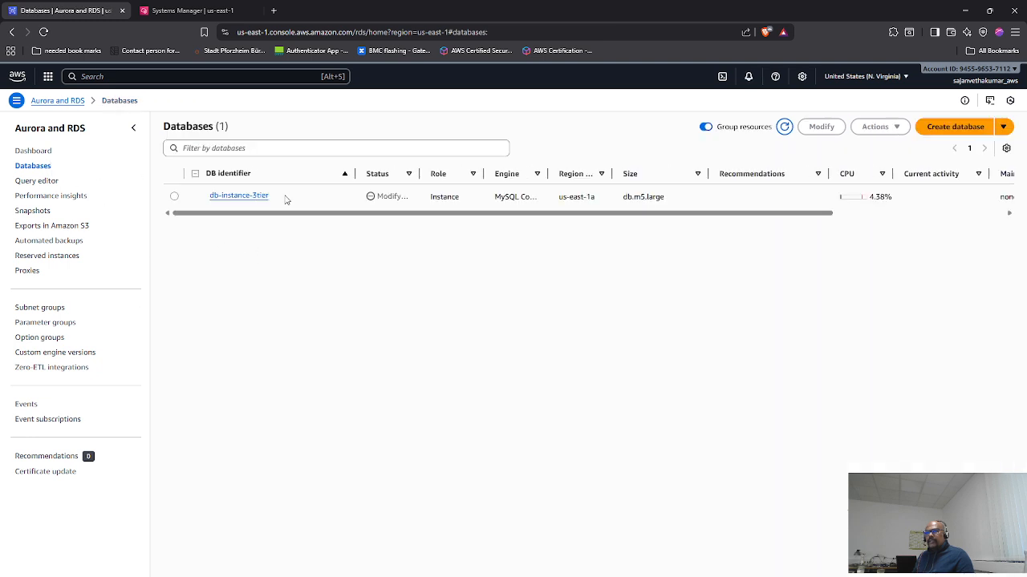
# - In the VS Code notes, replace the host in the MySQL connection command with the copied endpoint of db-instance-3tier
pyautogui.click(186, 11)
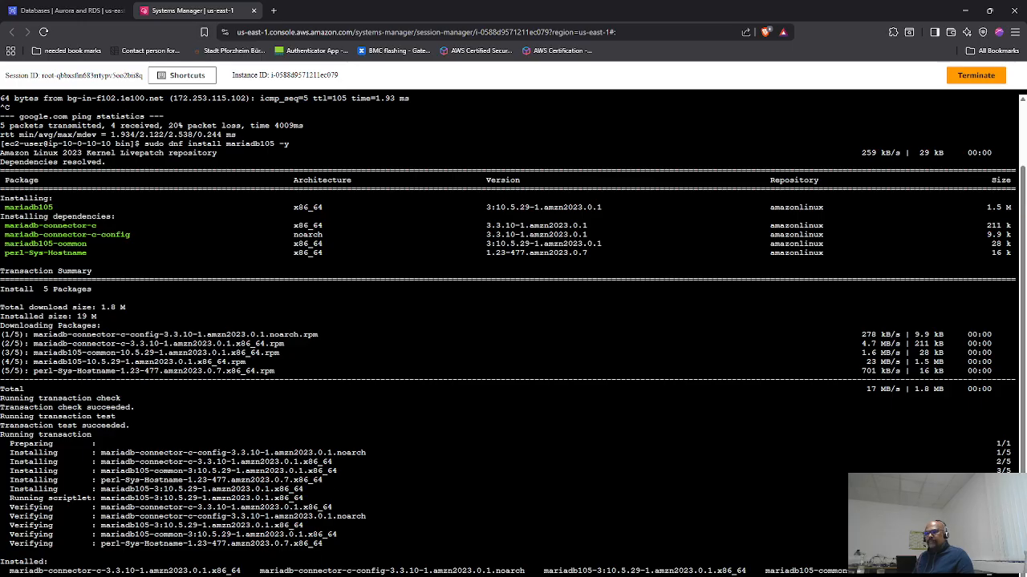
pyautogui.click(446, 576)
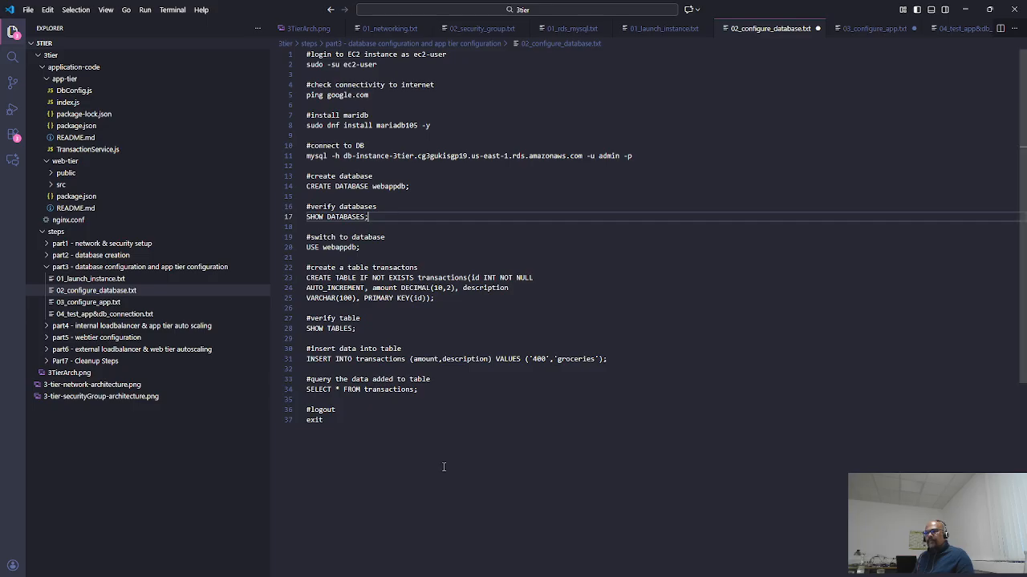
pyautogui.click(496, 189)
pyautogui.moveTo(586, 156); pyautogui.dragTo(344, 156)
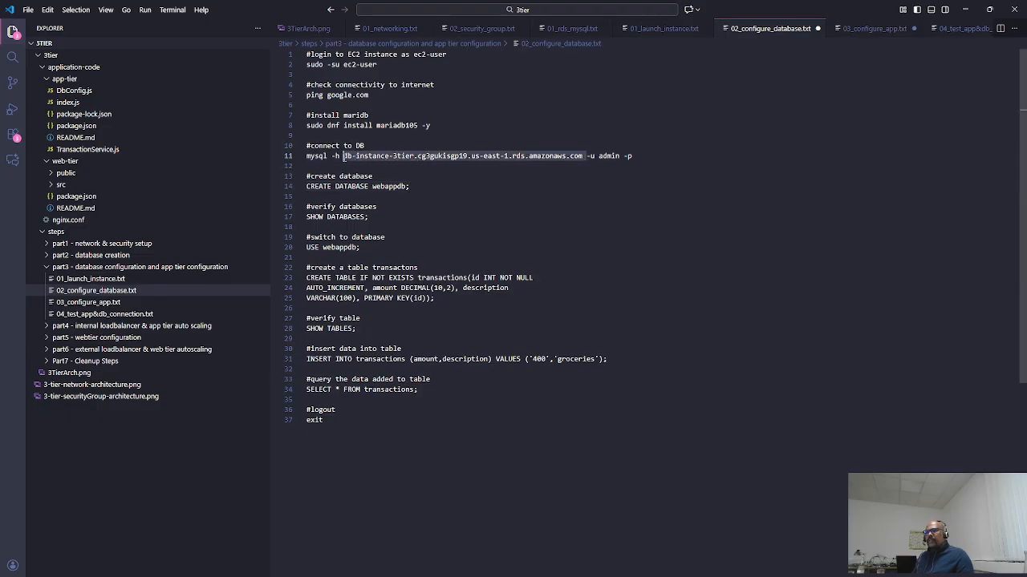
pyautogui.hotkey('ctrl', 'v')
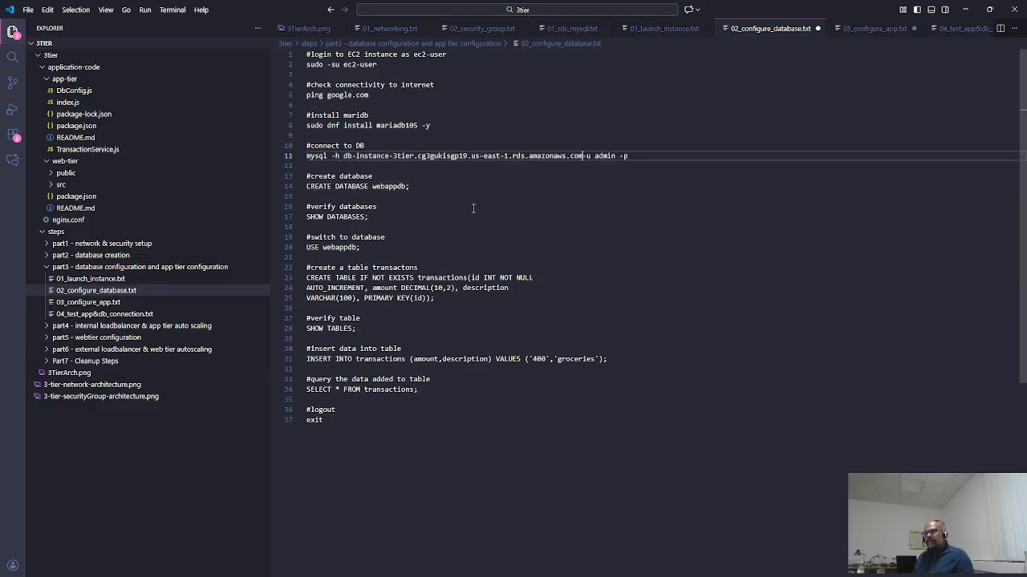
# - Copy the MySQL connection command from the notes, and try to connect from the Session Manager terminal as admin with the database password
pyautogui.moveTo(629, 156); pyautogui.dragTo(305, 156)
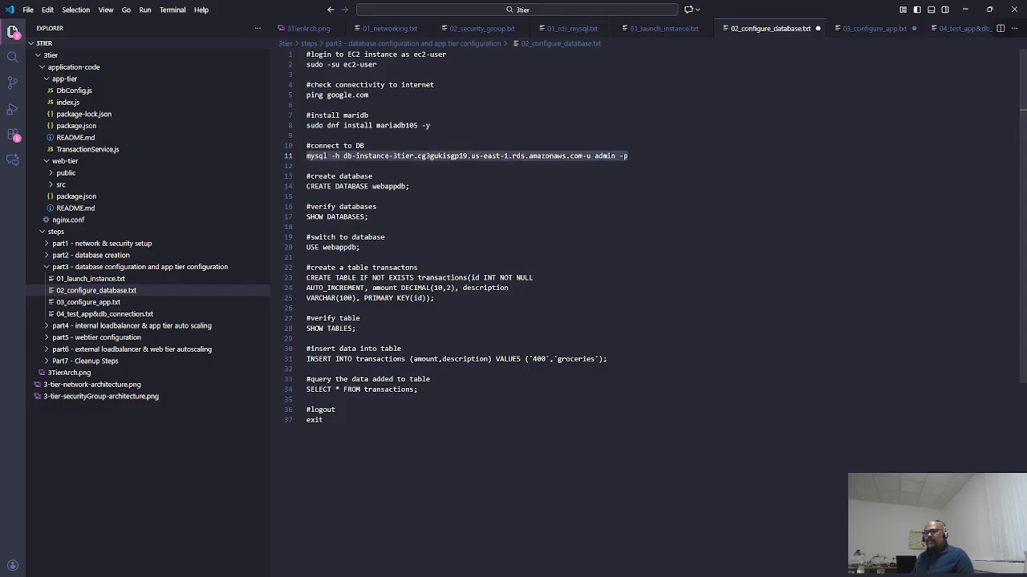
pyautogui.click(255, 576)
pyautogui.click(361, 562)
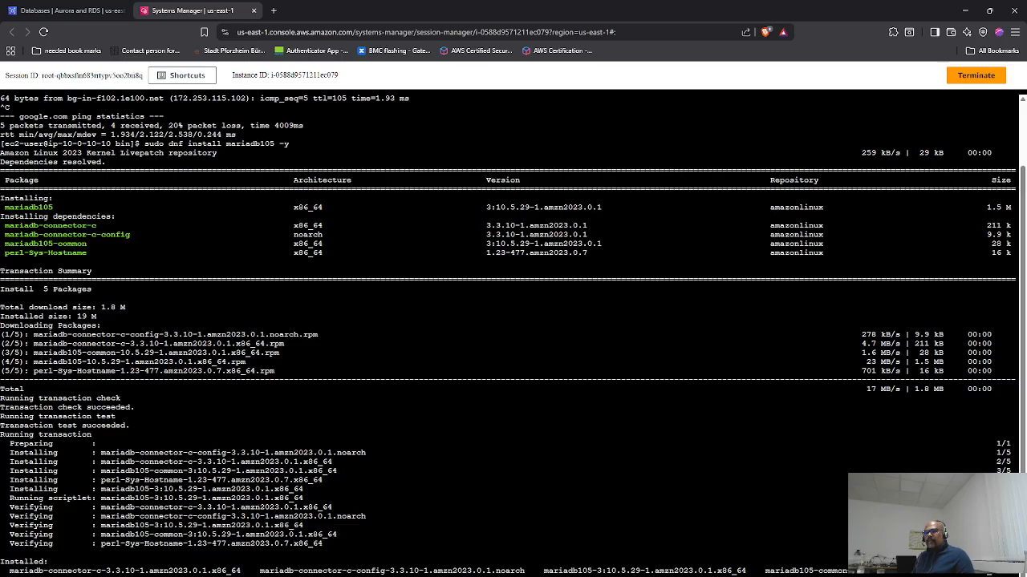
pyautogui.rightClick(249, 337)
pyautogui.click(305, 442)
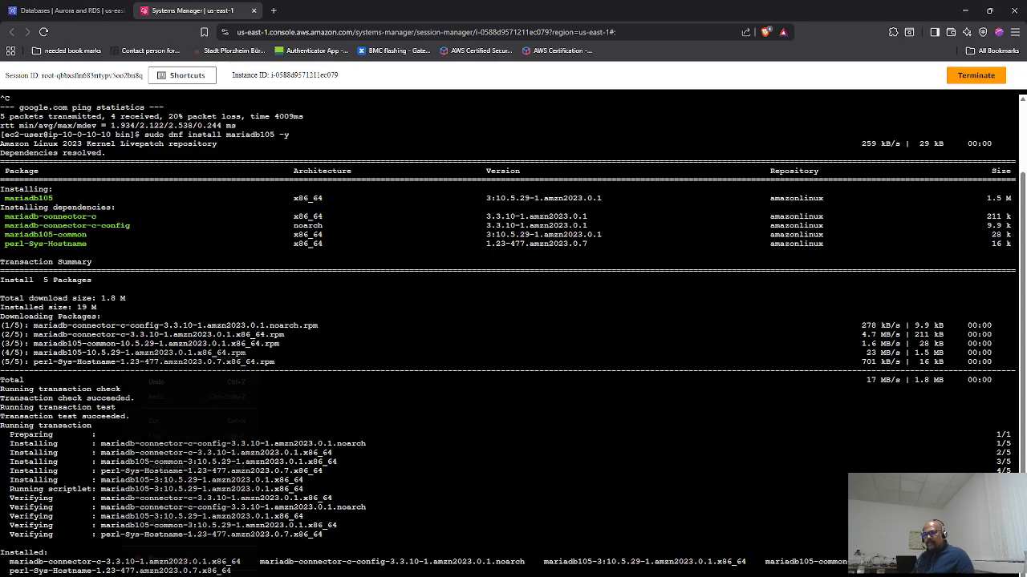
pyautogui.rightClick(122, 461)
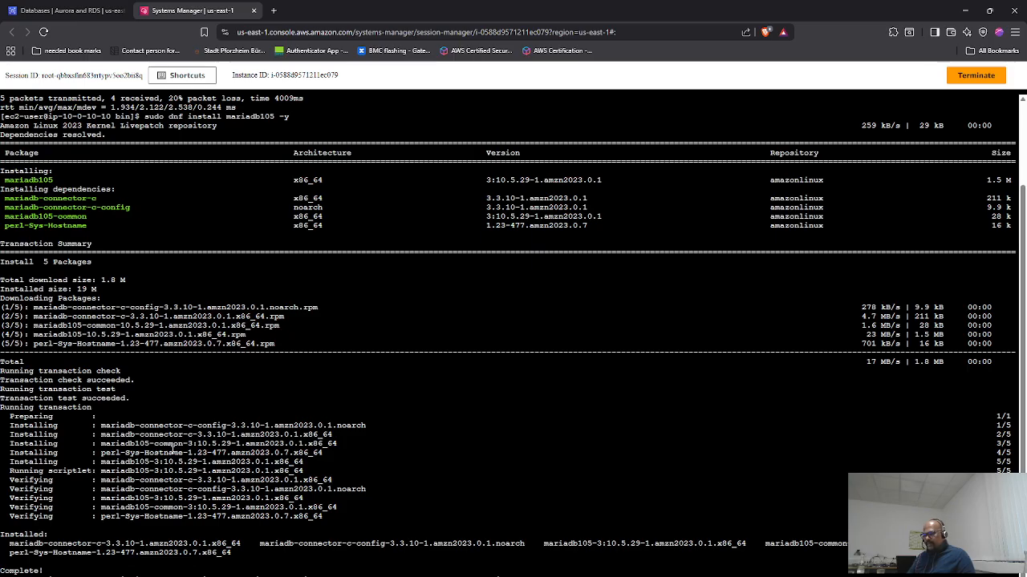
pyautogui.hotkey('ctrl', 'v')
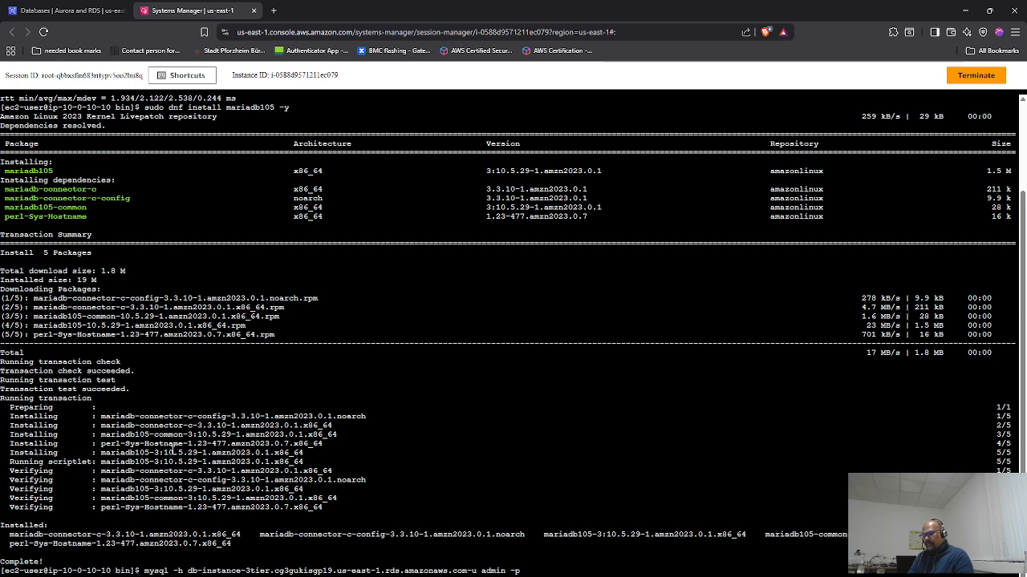
pyautogui.press('Return')
pyautogui.press('Return')
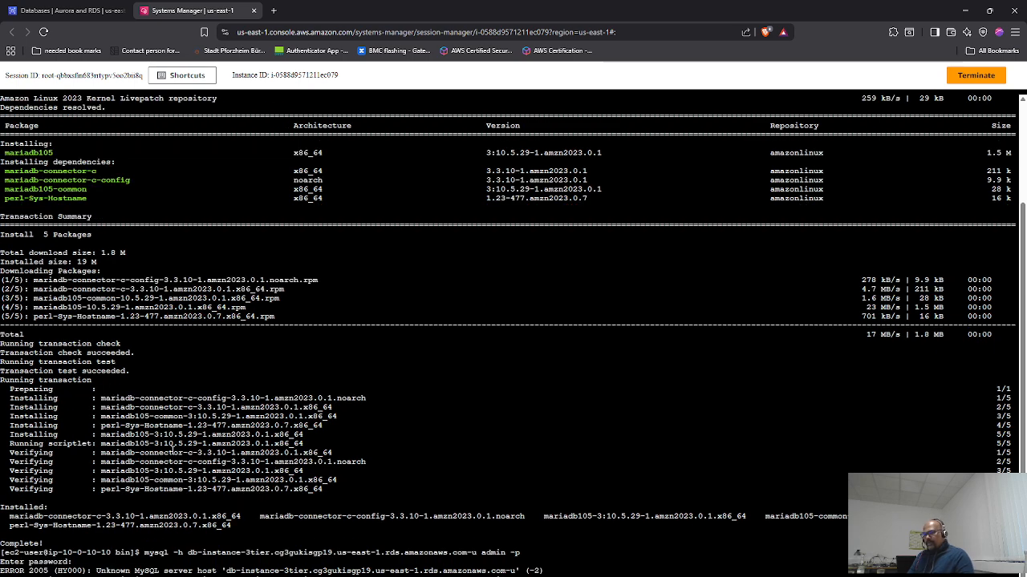
# - Retry the same MySQL connection command in the terminal, entering the database password at the prompt
pyautogui.press('Up')
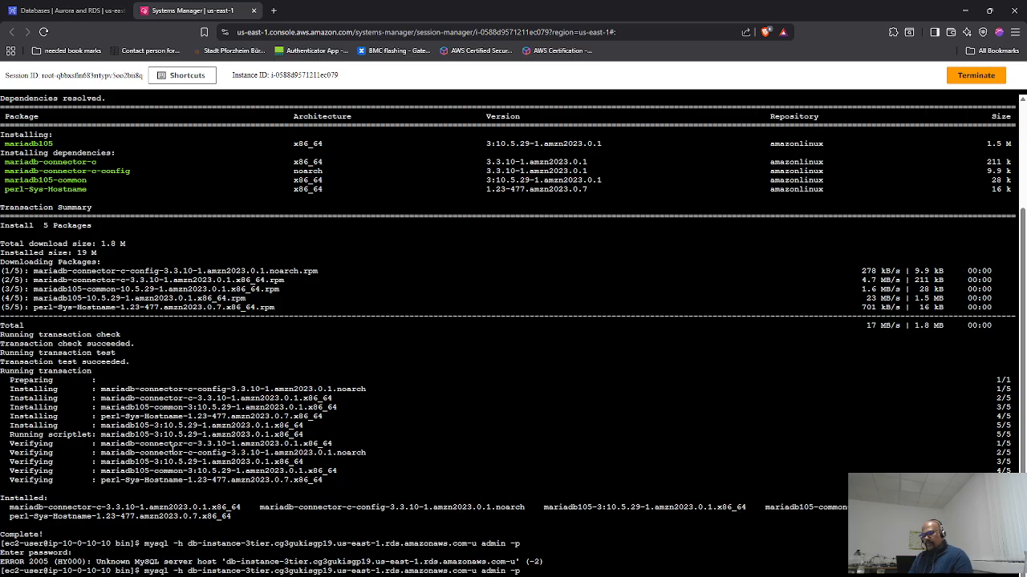
pyautogui.press('Return')
pyautogui.press('Return')
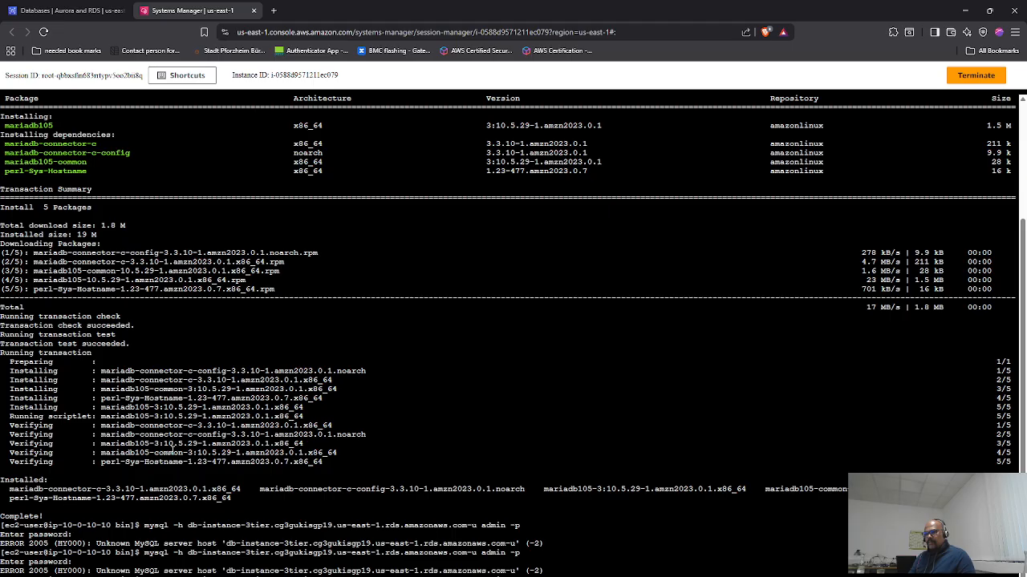
pyautogui.press('Up')
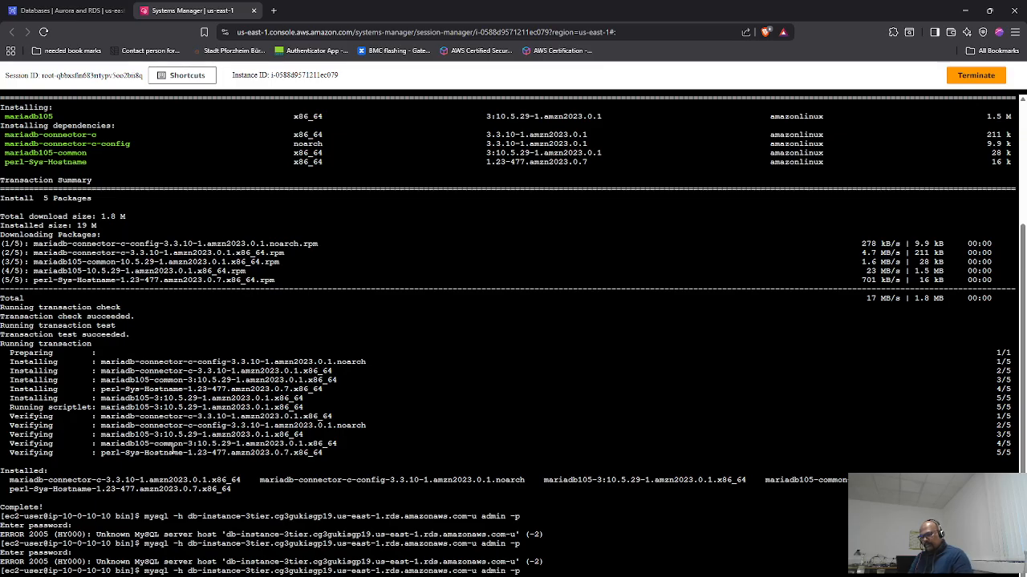
pyautogui.press('Return')
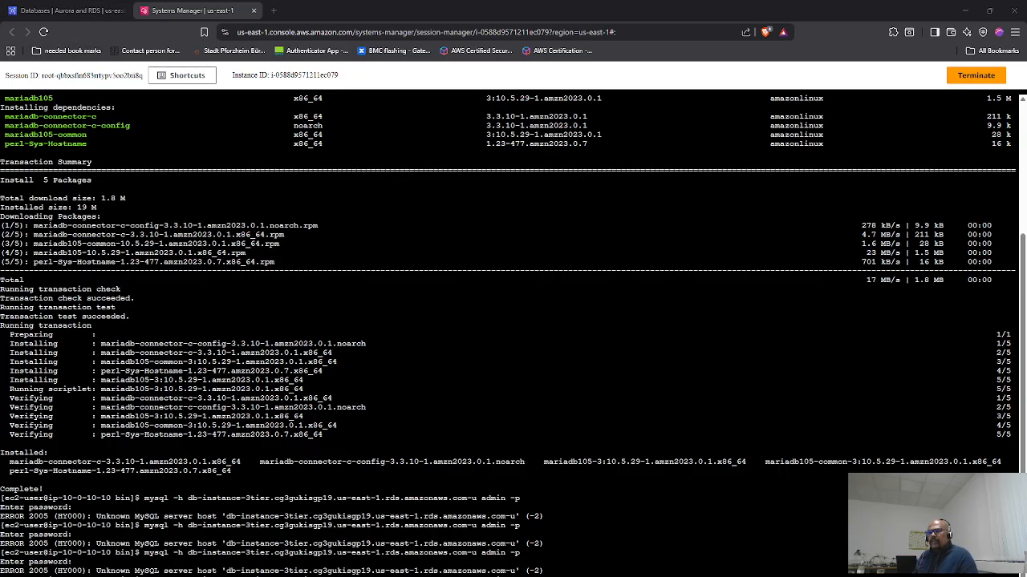
# - In the VS Code notes, insert the missing space between the endpoint and -u in the MySQL connection command
pyautogui.click(429, 576)
pyautogui.click(577, 237)
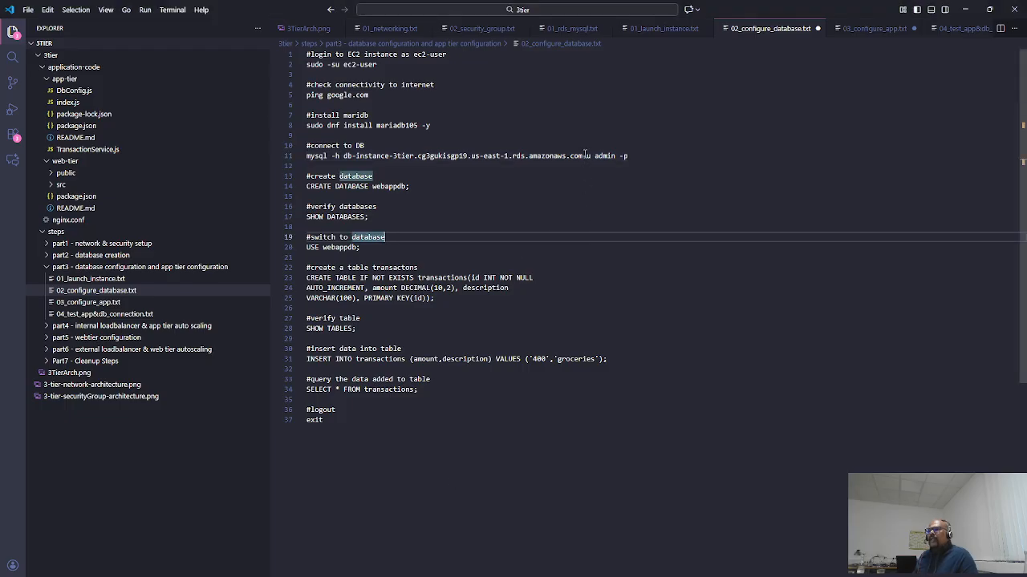
pyautogui.click(585, 158)
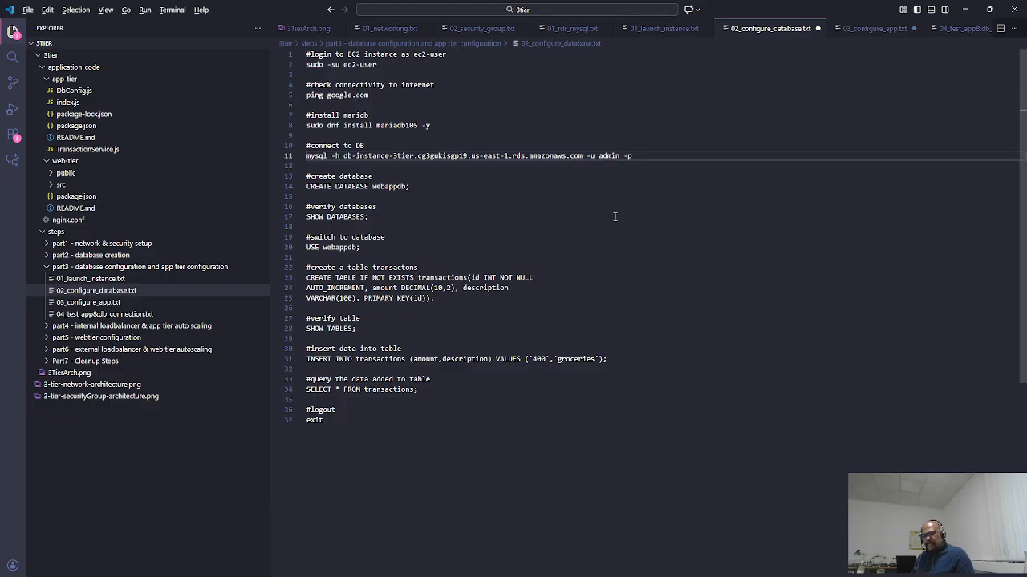
# - Return to the Session Manager terminal and connect with the command corrected to have a space before -u admin -p, entering the database password
pyautogui.hotkey('alt', 'Tab')
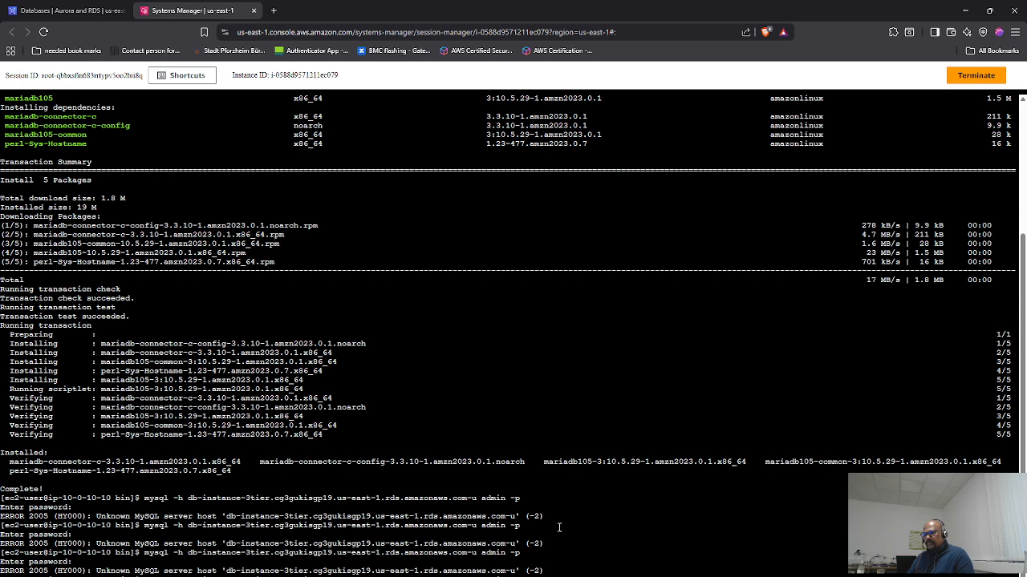
pyautogui.press('Return')
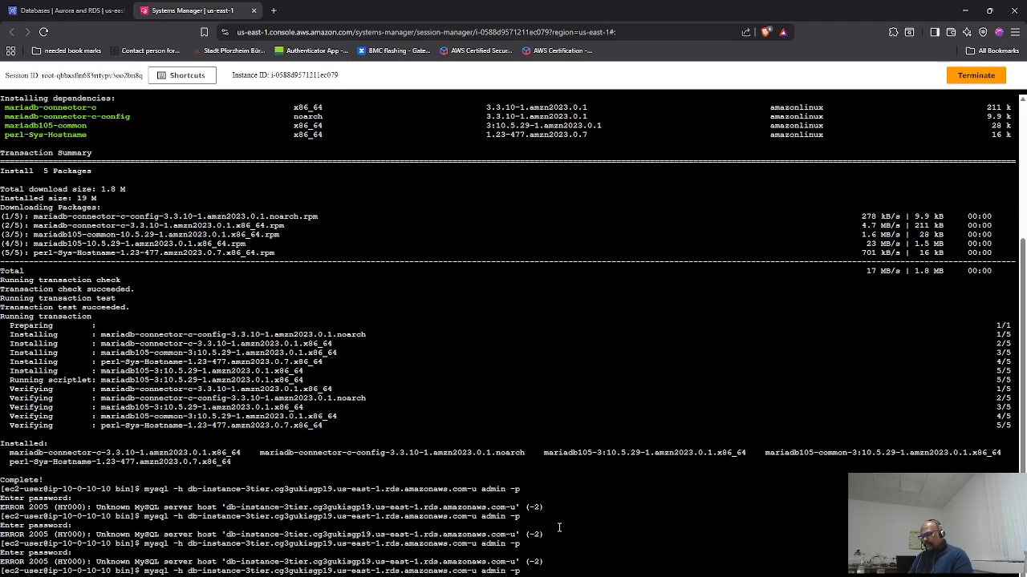
pyautogui.scroll(-3, 559, 526)
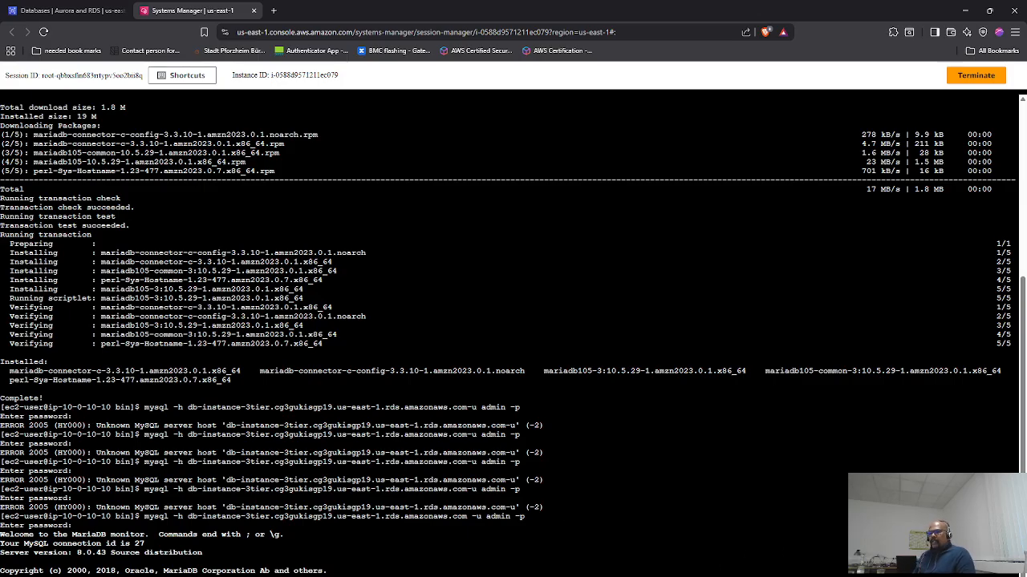
# - Copy CREATE DATABASE webappdb; from the VS Code notes and run it at the MySQL prompt in the terminal
pyautogui.hotkey('alt', 'Tab')
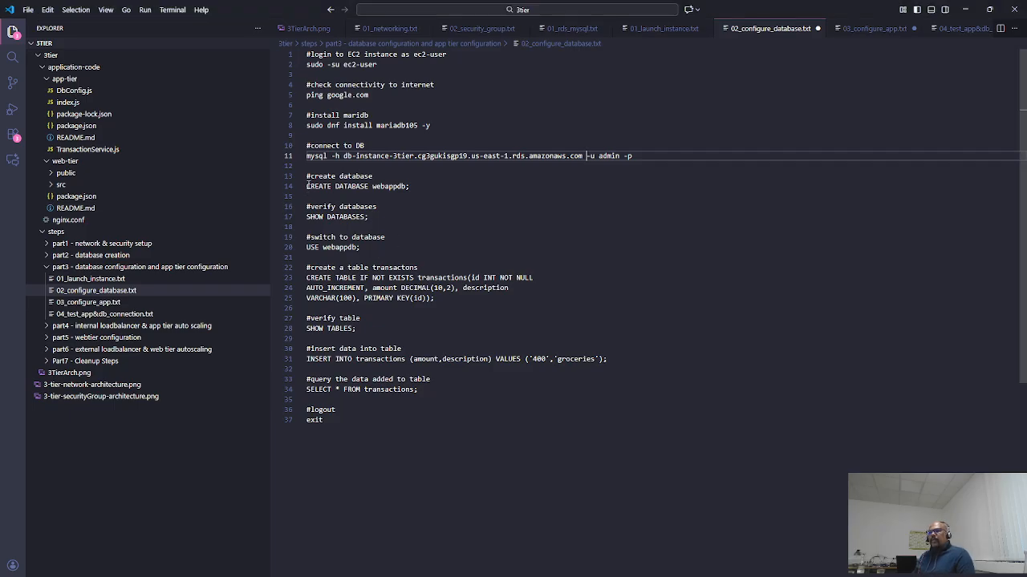
pyautogui.moveTo(307, 185); pyautogui.dragTo(420, 188)
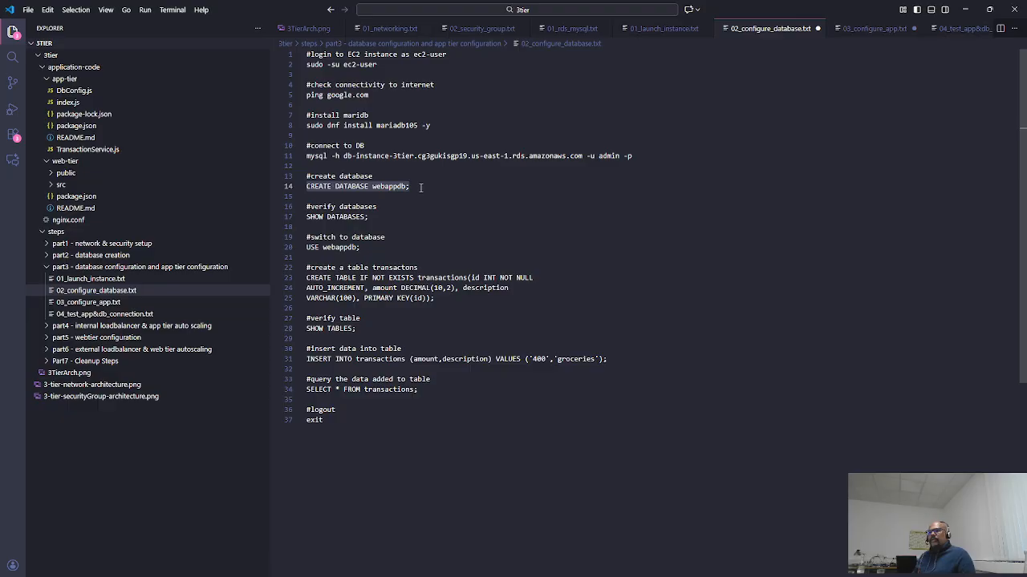
pyautogui.hotkey('alt', 'Tab')
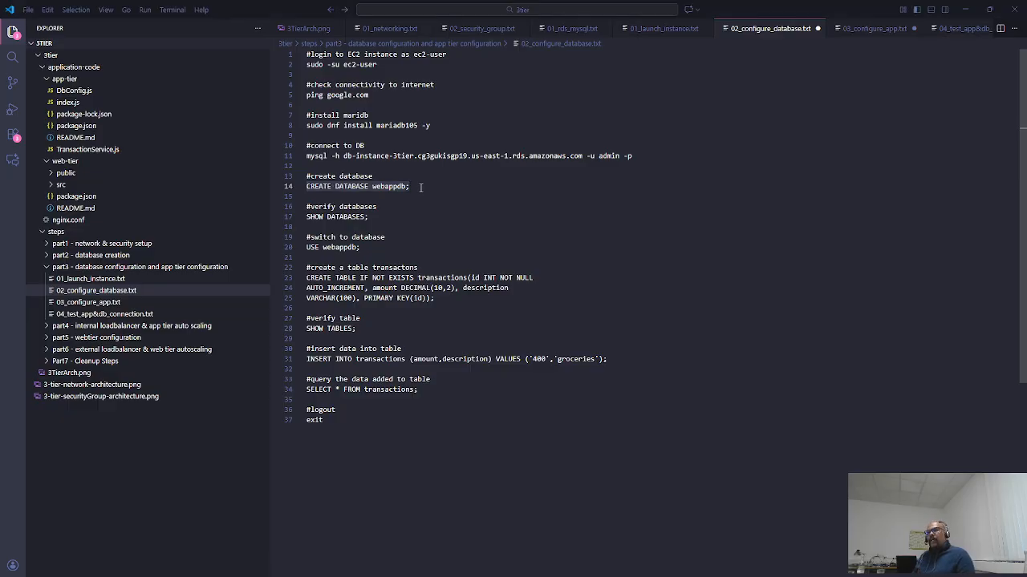
pyautogui.rightClick(105, 343)
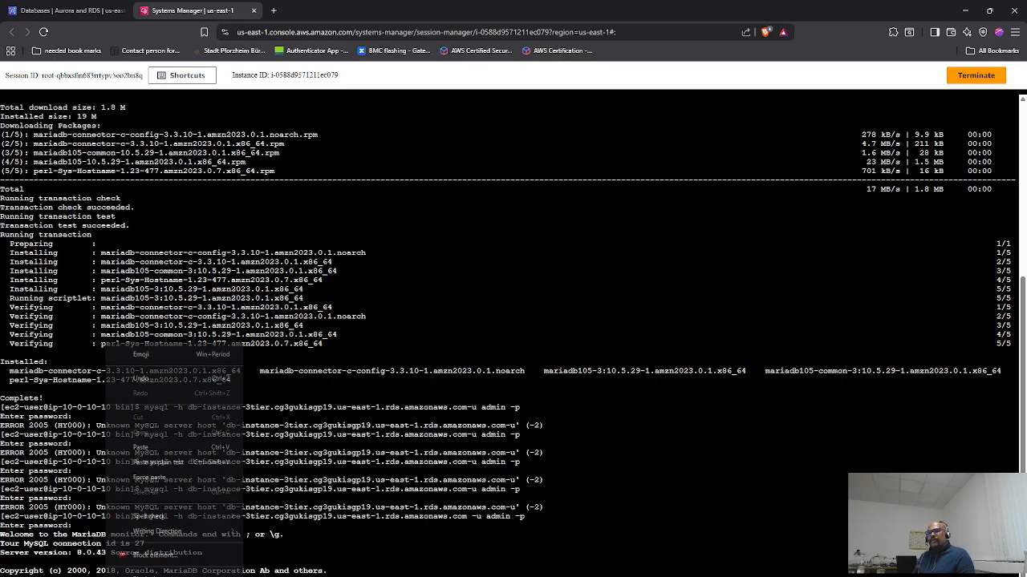
pyautogui.click(149, 457)
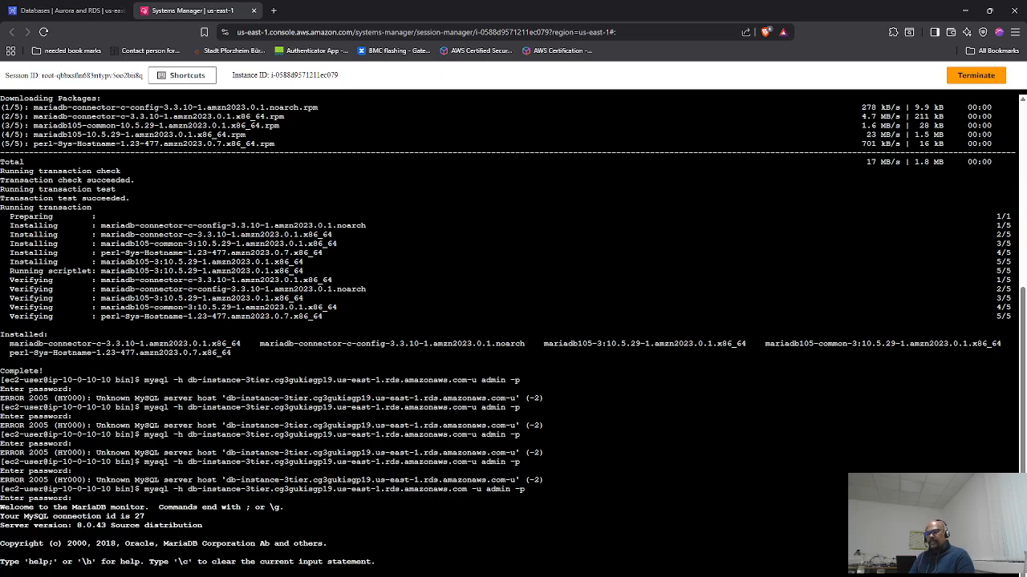
pyautogui.press('Return')
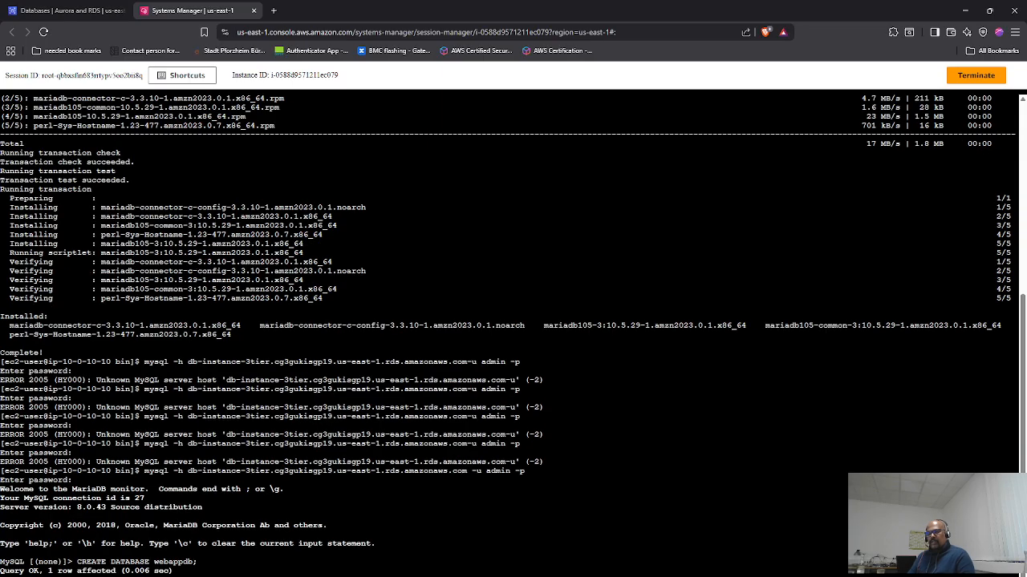
# - Check the SHOW DATABASES; statement in the notes, and run it at the MySQL prompt to list the databases
pyautogui.hotkey('alt', 'Tab')
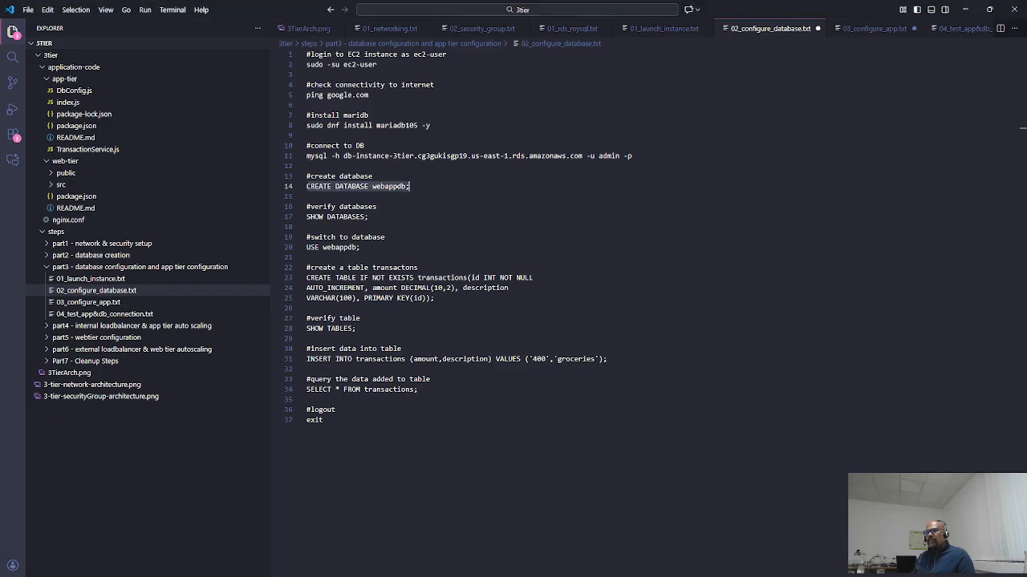
pyautogui.click(374, 217)
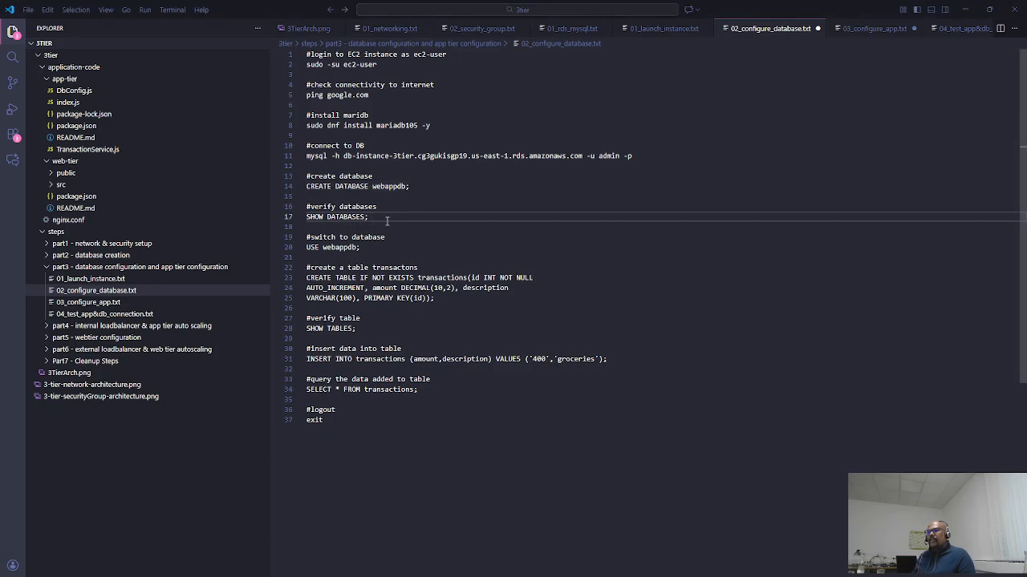
pyautogui.hotkey('alt', 'Tab')
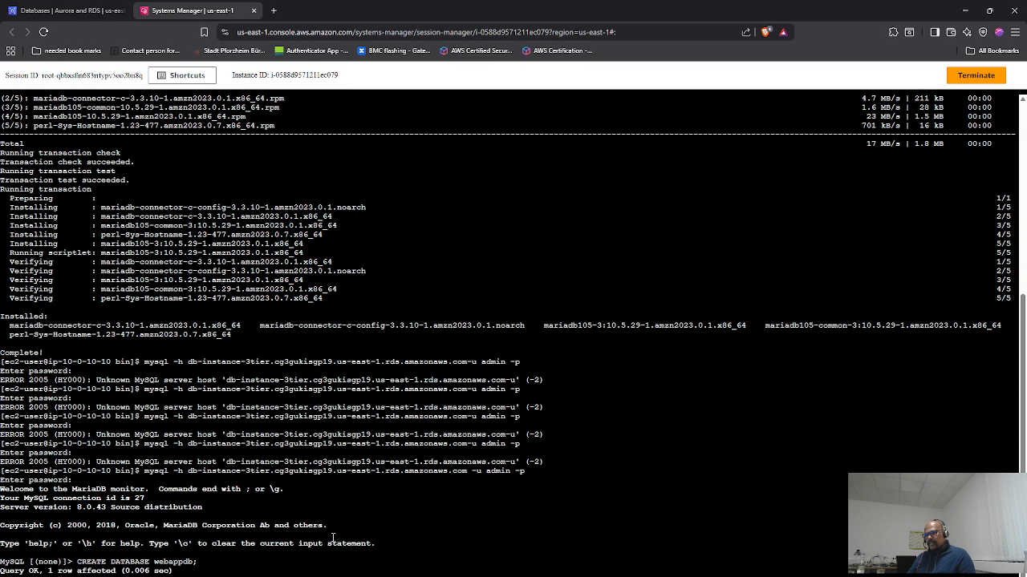
pyautogui.scroll(-3, 333, 538)
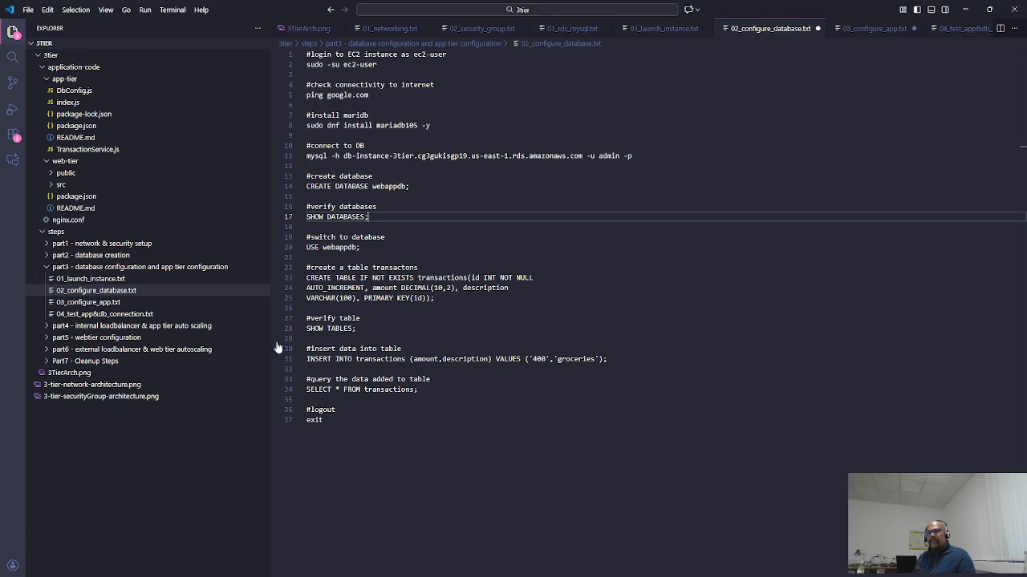
# - Copy USE webappdb; from the VS Code notes and enter it at the MySQL prompt to switch to that database
pyautogui.hotkey('alt', 'Tab')
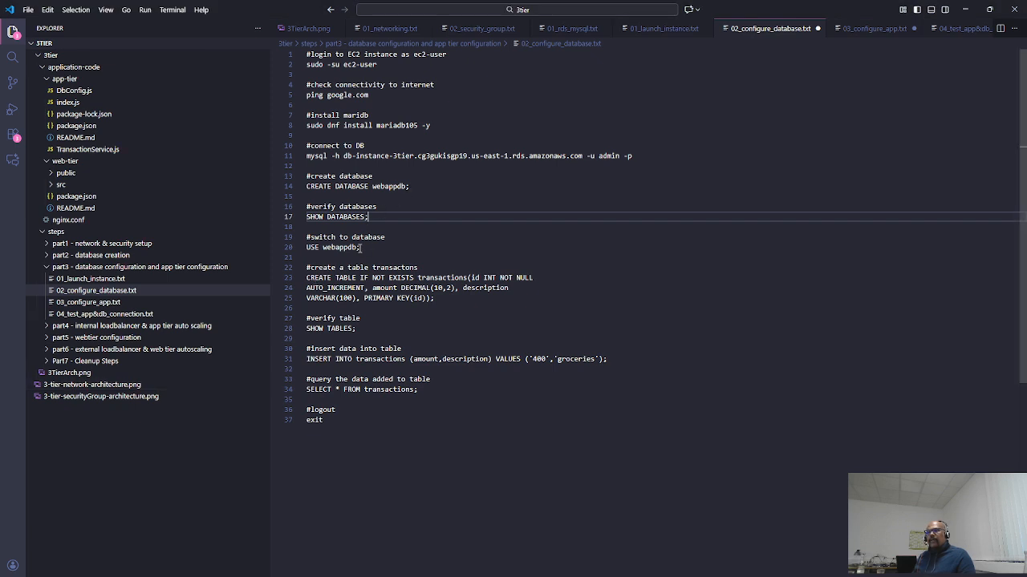
pyautogui.moveTo(360, 248); pyautogui.dragTo(305, 248)
pyautogui.hotkey('ctrl', 'c')
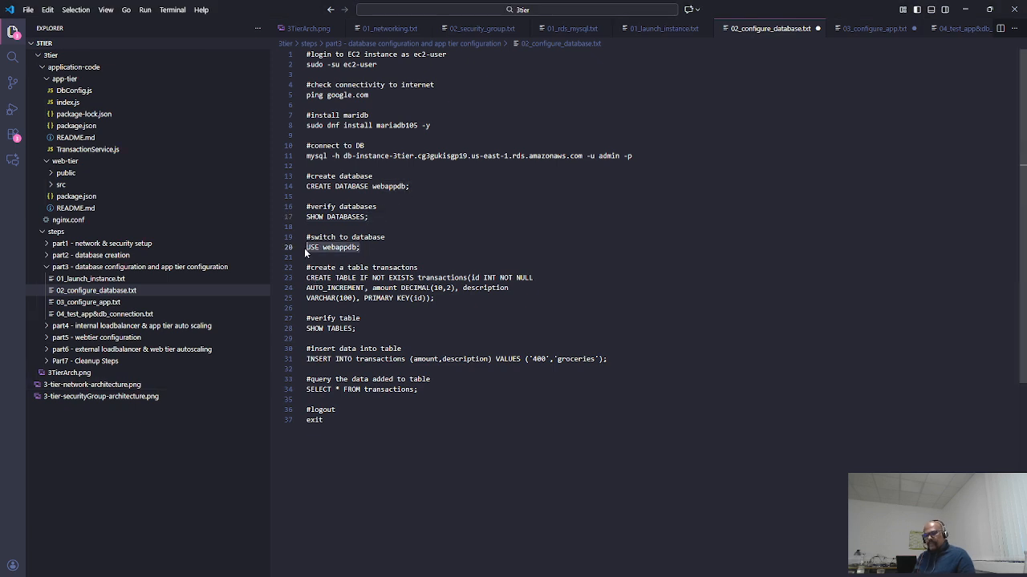
pyautogui.hotkey('alt', 'Tab')
pyautogui.rightClick(241, 547)
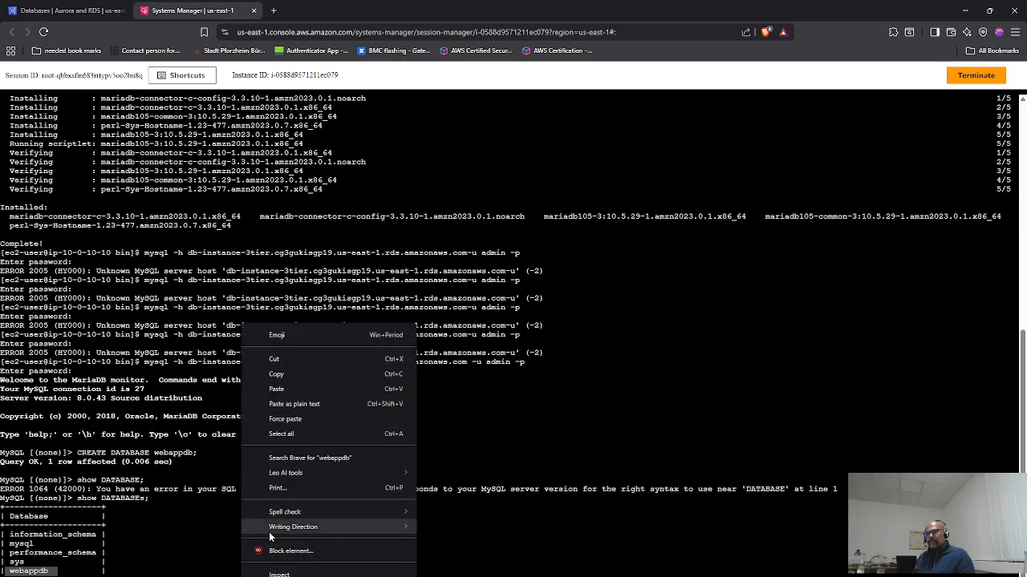
pyautogui.click(290, 389)
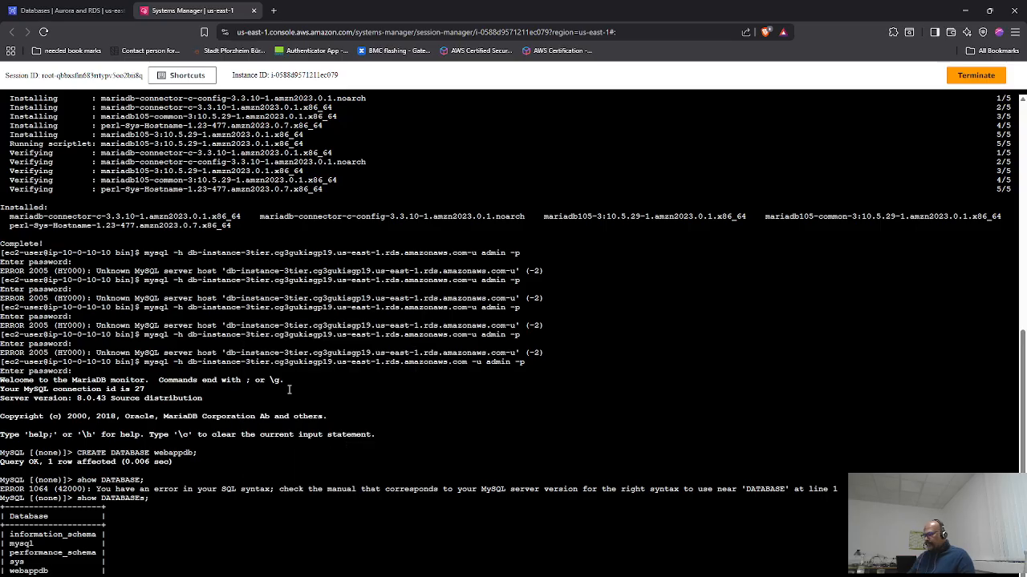
# - Copy the CREATE TABLE IF NOT EXISTS transactions statement from the VS Code notes and run it at the MySQL prompt in the Session Manager terminal
pyautogui.hotkey('alt', 'Tab')
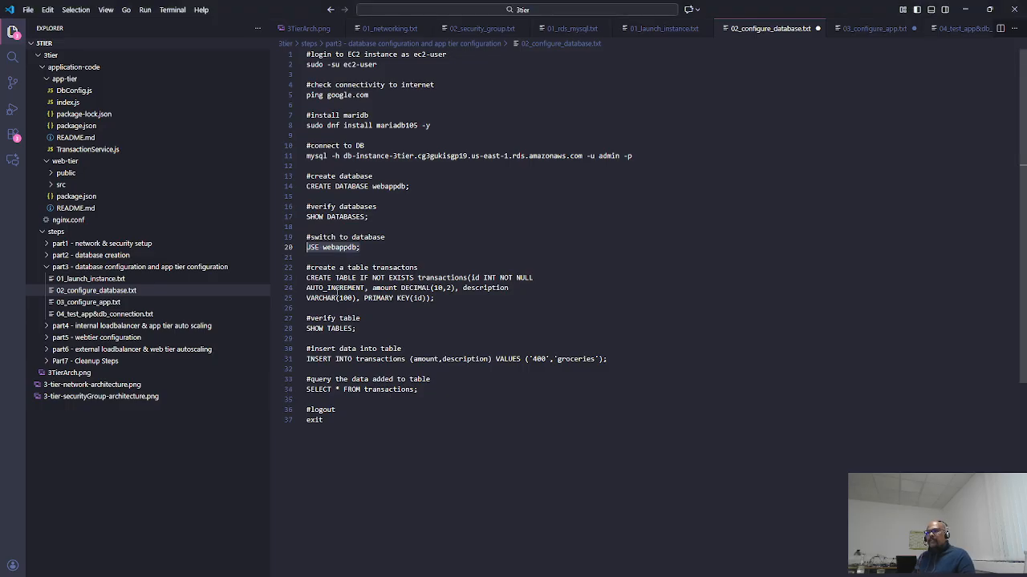
pyautogui.moveTo(308, 278); pyautogui.dragTo(435, 299)
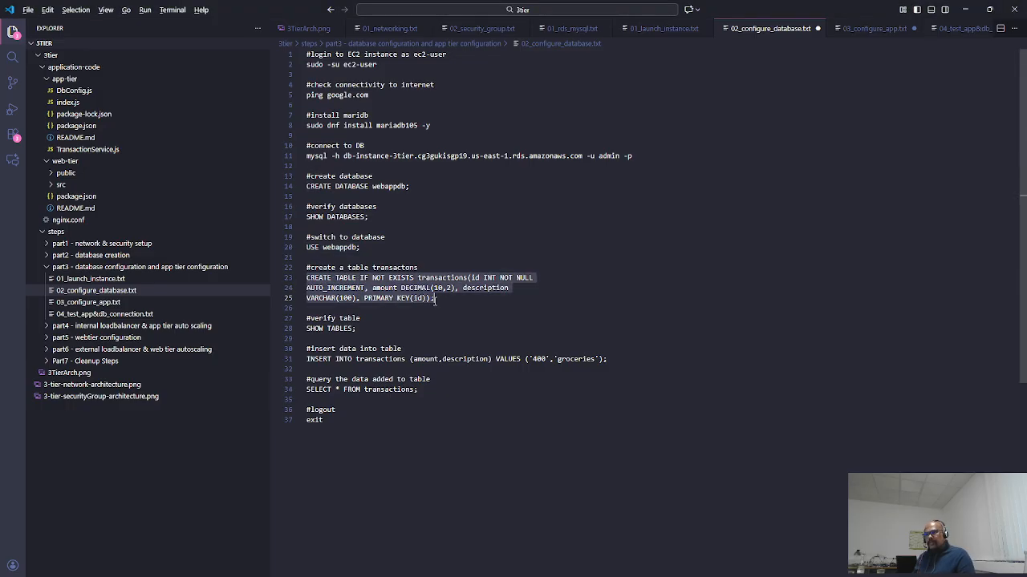
pyautogui.hotkey('alt', 'Tab')
pyautogui.rightClick(133, 449)
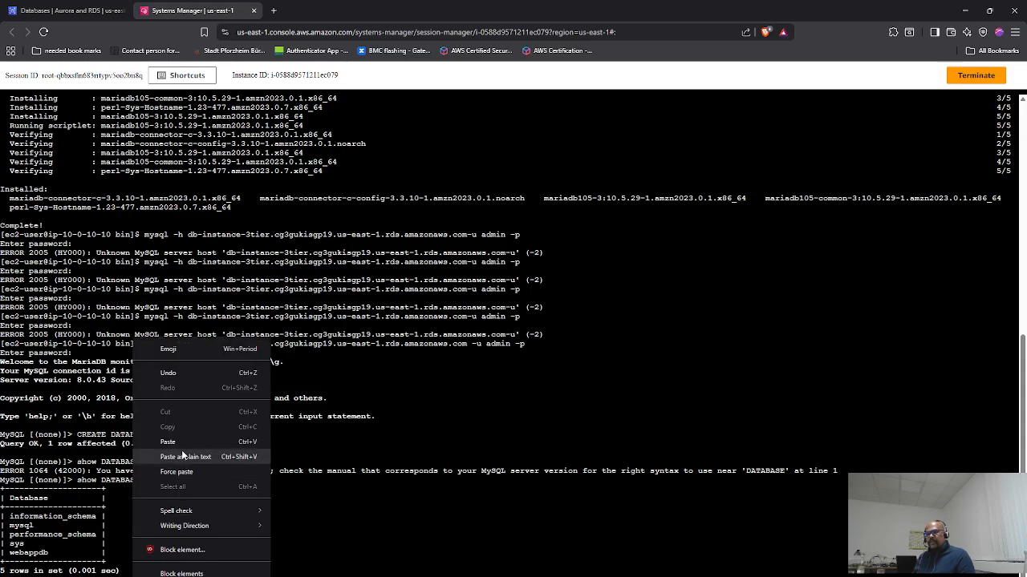
pyautogui.click(181, 450)
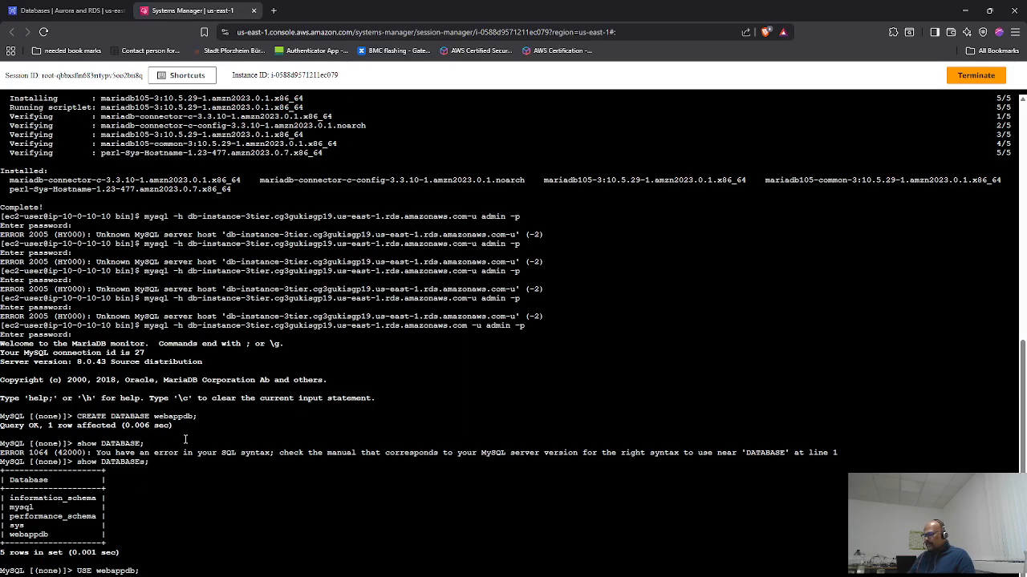
pyautogui.press('Return')
# - Copy SHOW TABLES; from the VS Code notes and run it at the MySQL prompt to verify the table
pyautogui.hotkey('alt', 'Tab')
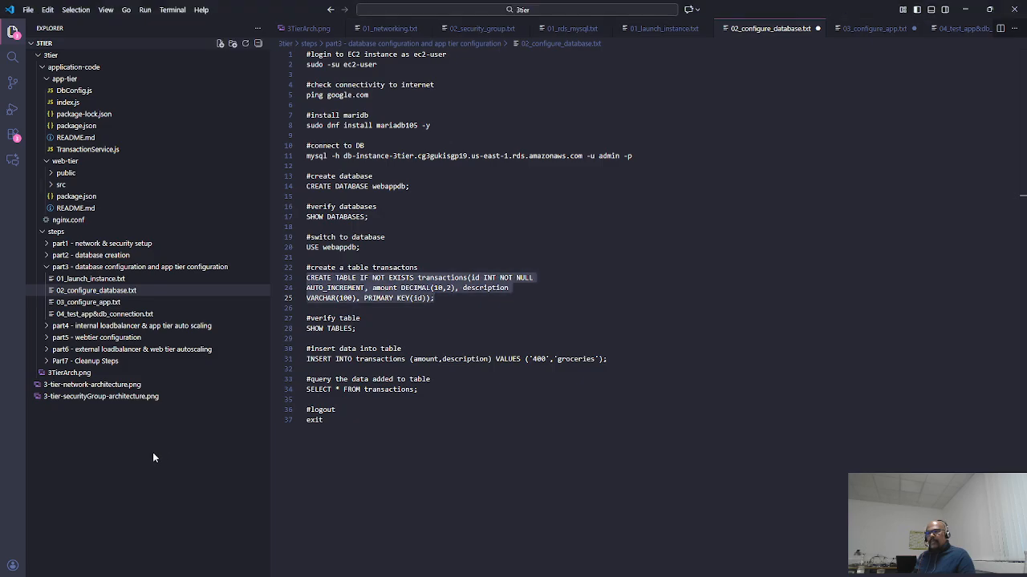
pyautogui.click(318, 329)
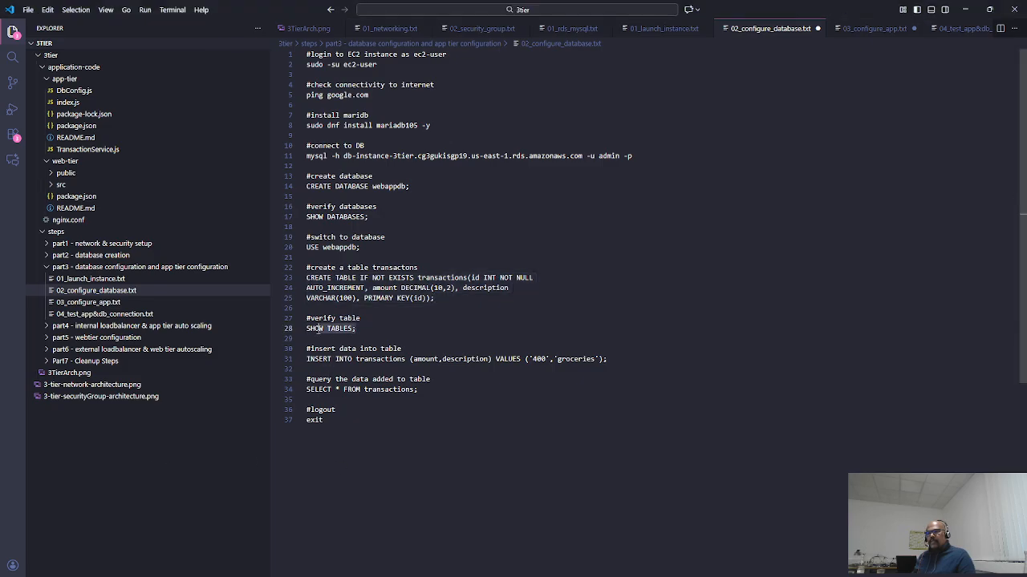
pyautogui.moveTo(318, 329); pyautogui.dragTo(305, 335)
pyautogui.hotkey('alt', 'Tab')
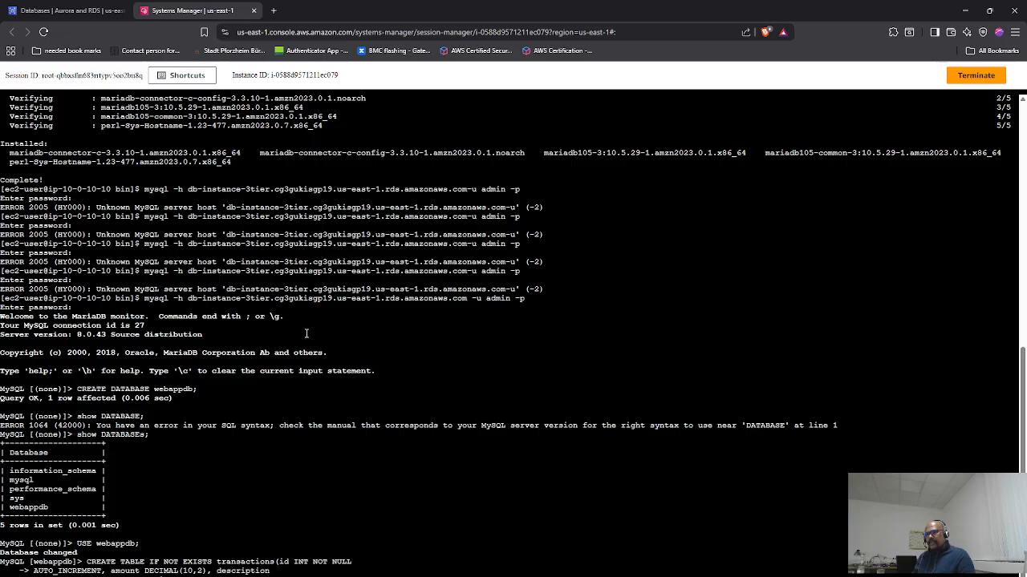
pyautogui.rightClick(225, 329)
pyautogui.click(274, 434)
pyautogui.press('Return')
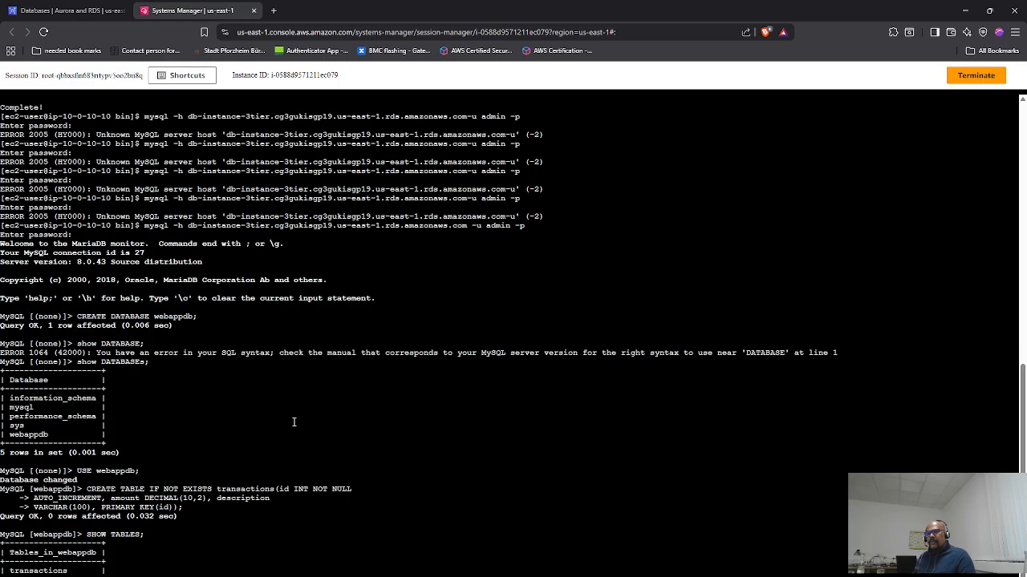
# - Copy the INSERT INTO transactions statement with values '400','groceries' from the VS Code notes and run it at the MySQL prompt
pyautogui.hotkey('alt', 'Tab')
pyautogui.moveTo(306, 359); pyautogui.dragTo(620, 362)
pyautogui.hotkey('alt', 'Tab')
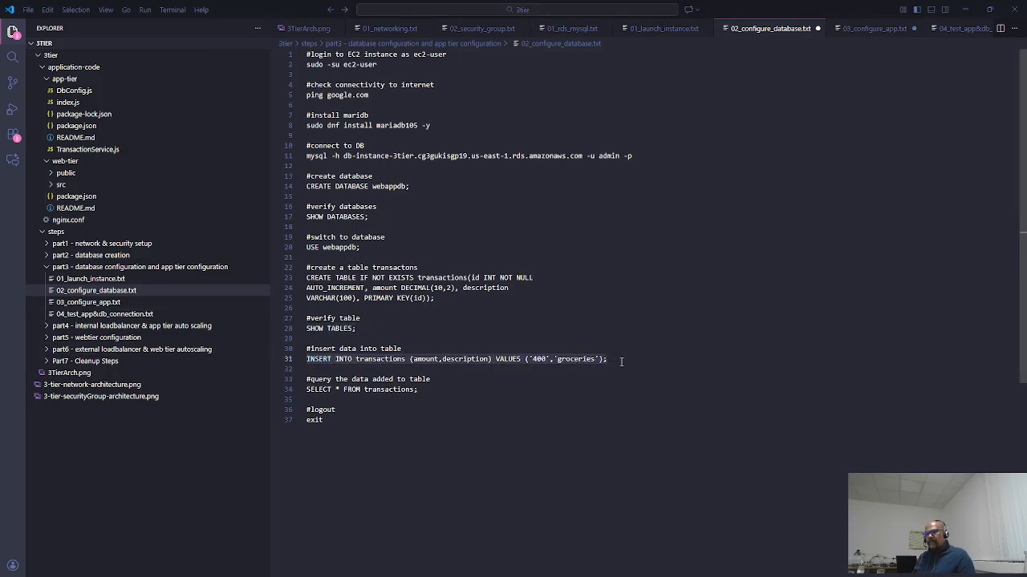
pyautogui.rightClick(158, 330)
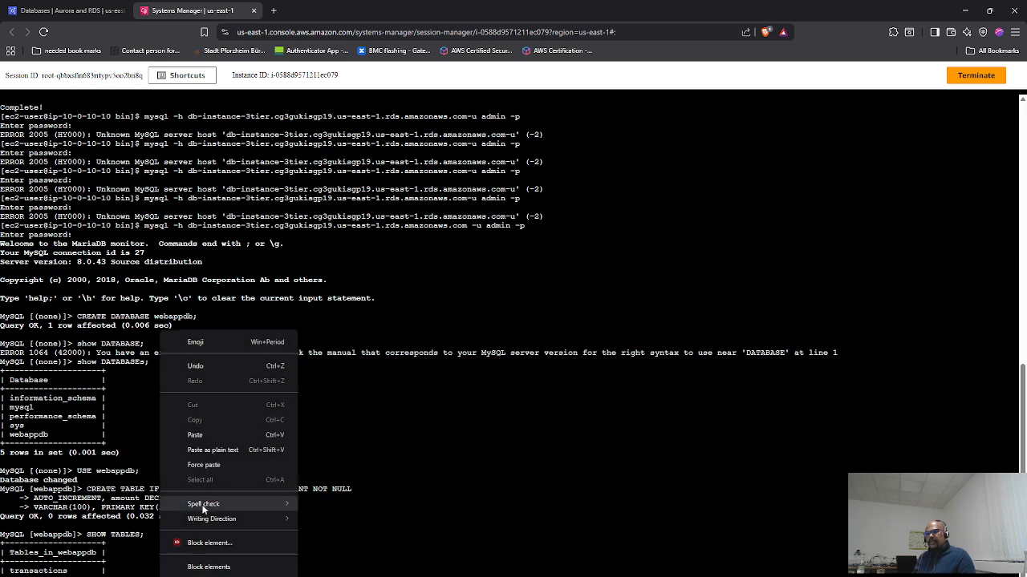
pyautogui.click(215, 436)
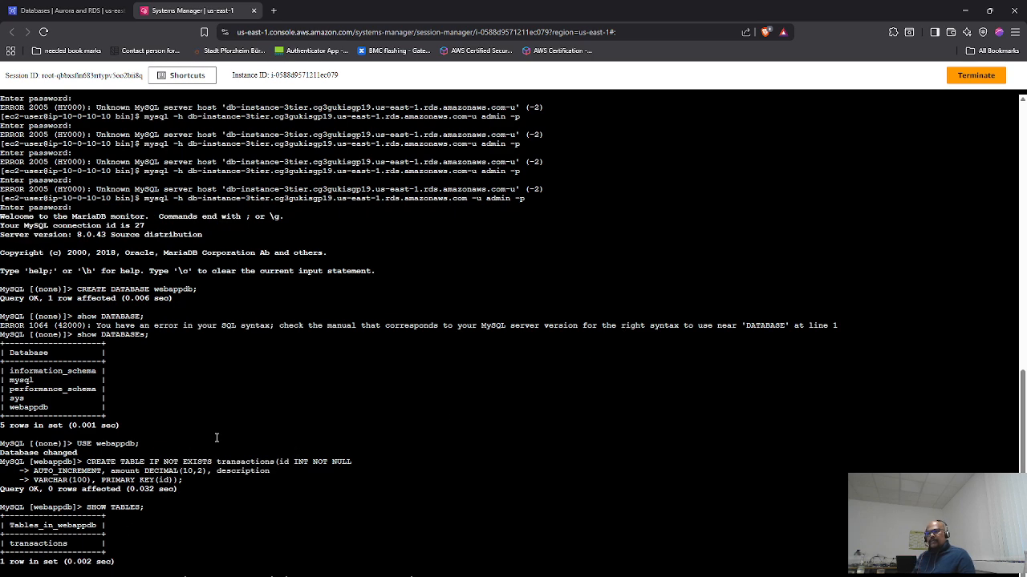
# - Copy SELECT * FROM transactions; from the VS Code notes and run it at the MySQL prompt to query the table
pyautogui.hotkey('alt', 'Tab')
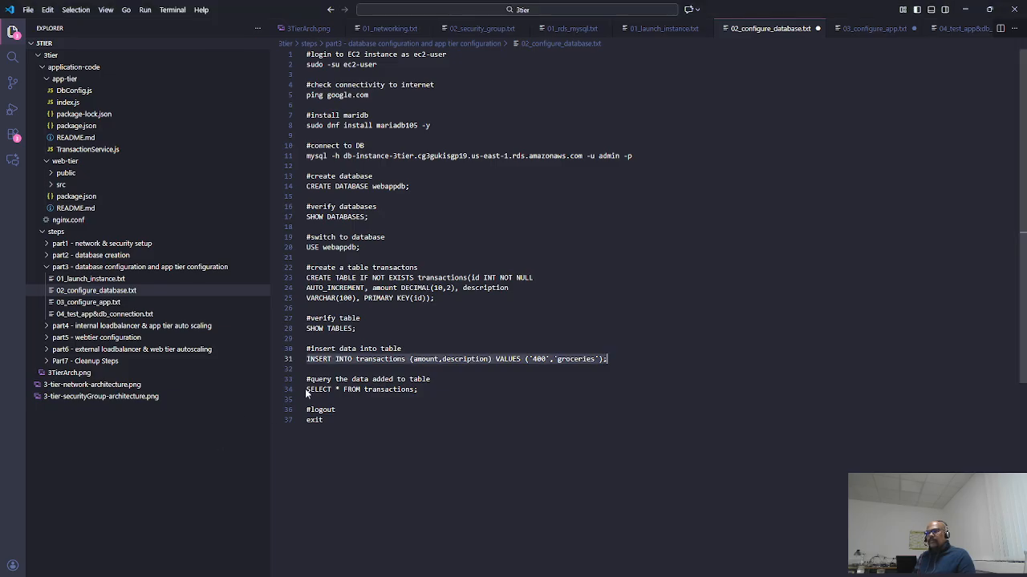
pyautogui.moveTo(306, 390); pyautogui.dragTo(439, 386)
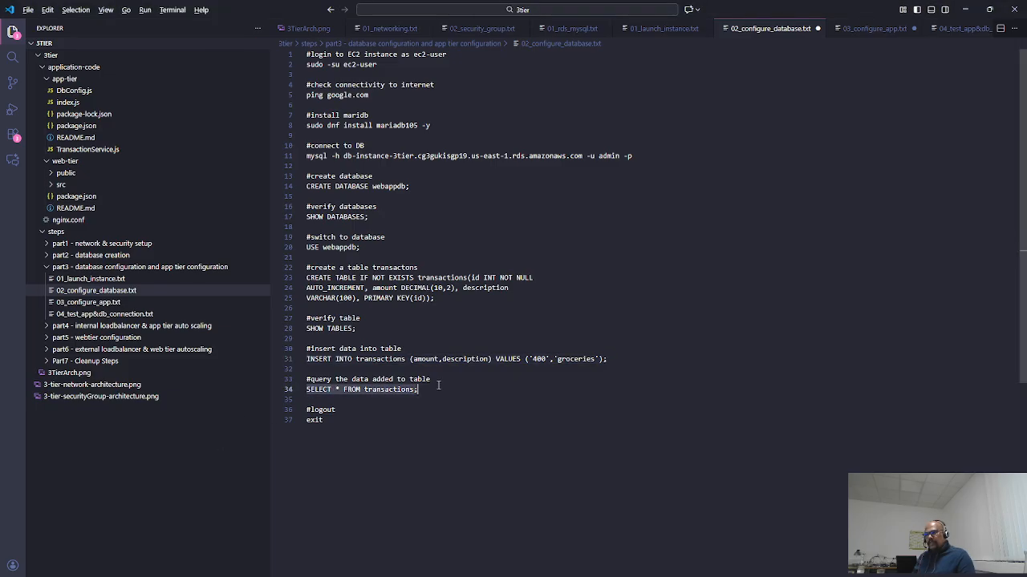
pyautogui.hotkey('alt', 'Tab')
pyautogui.rightClick(130, 340)
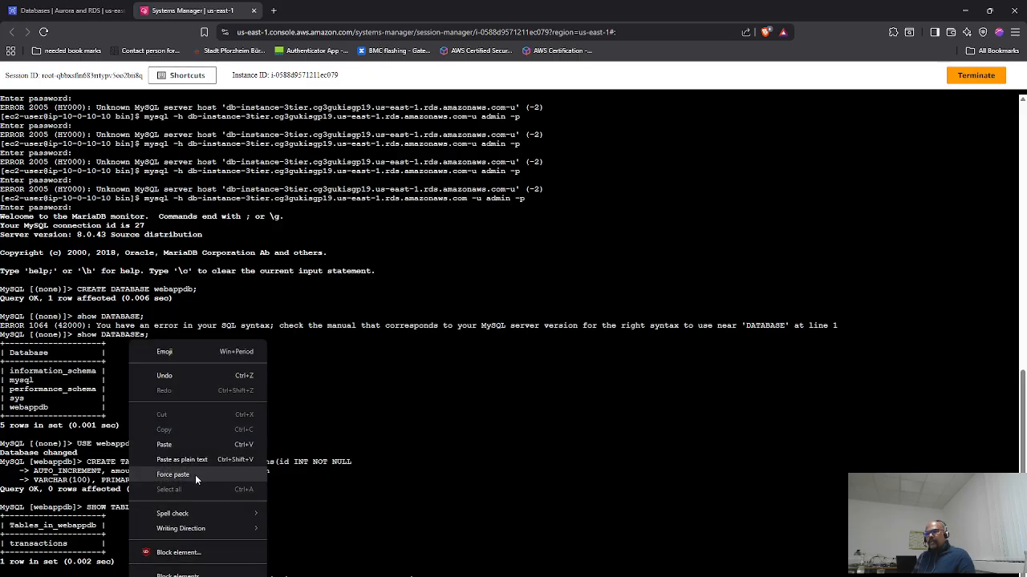
pyautogui.click(198, 446)
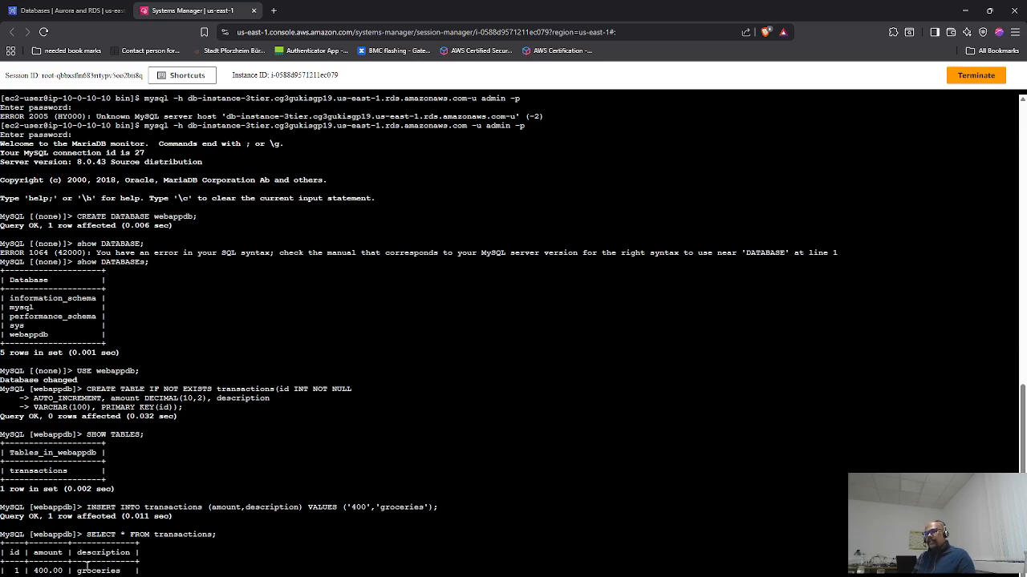
# - Copy exit from the logout section of the VS Code notes and enter it at the MySQL prompt to leave the database session
pyautogui.hotkey('alt', 'Tab')
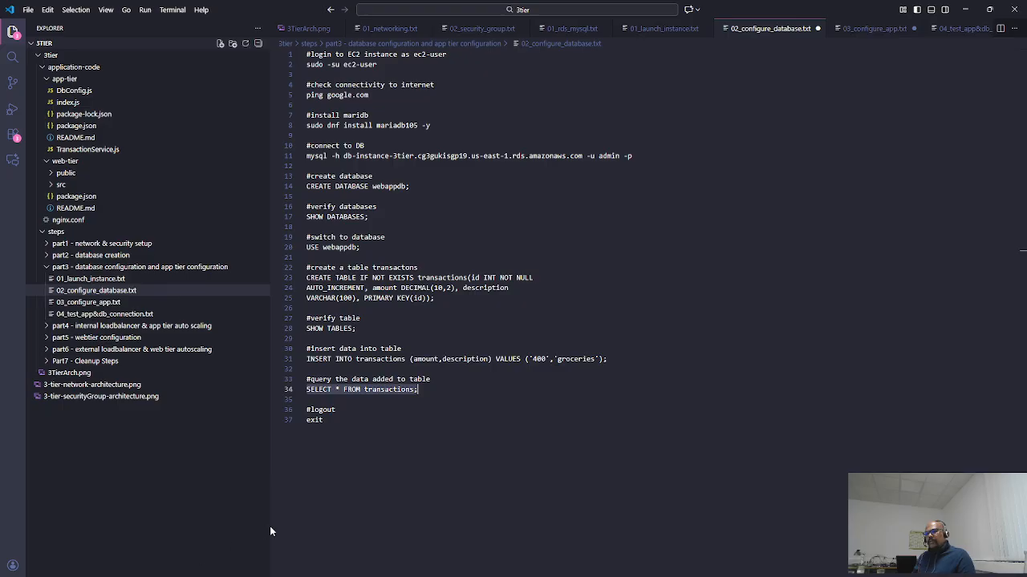
pyautogui.doubleClick(322, 420)
pyautogui.moveTo(321, 420); pyautogui.dragTo(304, 420)
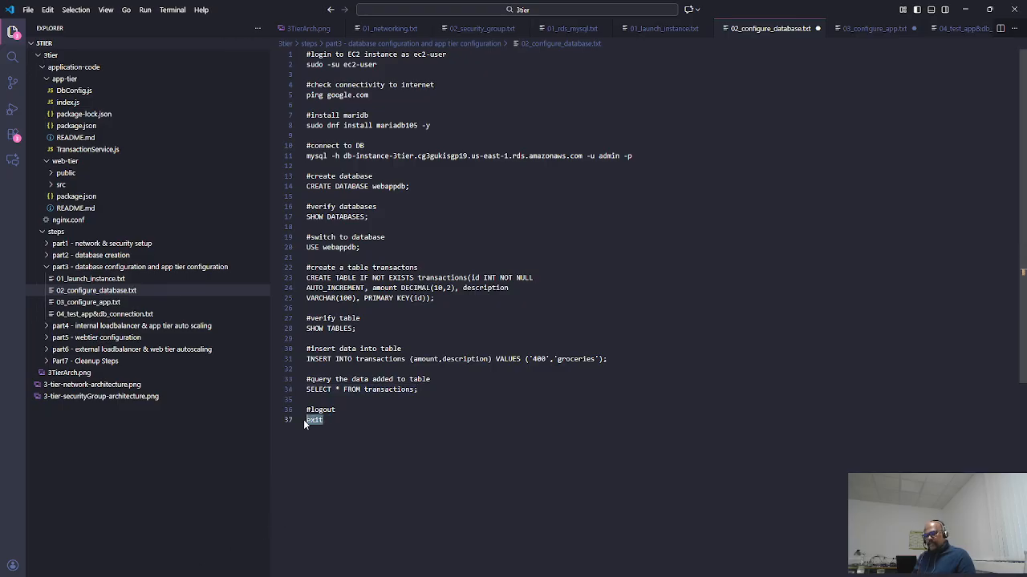
pyautogui.hotkey('alt', 'Tab')
pyautogui.rightClick(200, 329)
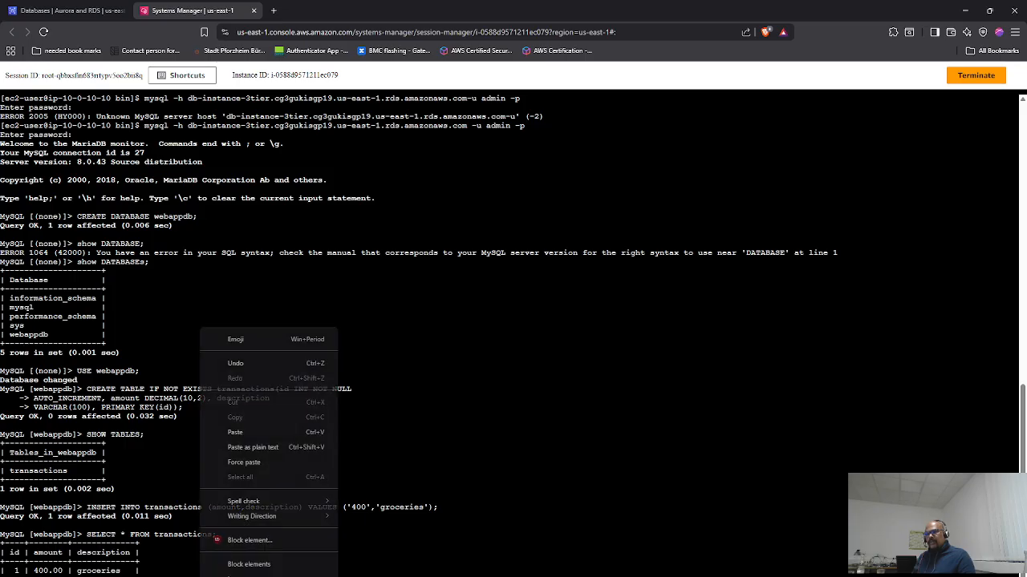
pyautogui.click(249, 436)
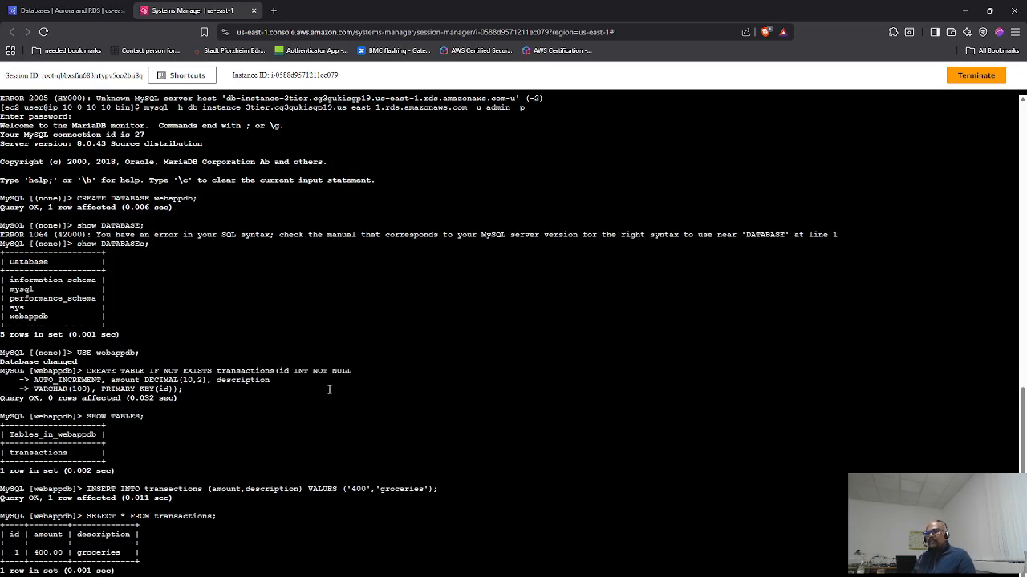
# - Switch to VS Code, open 03_configure_app.txt and review the app-tier setup instructions, including the DbConfig.js edit
pyautogui.hotkey('alt', 'Tab')
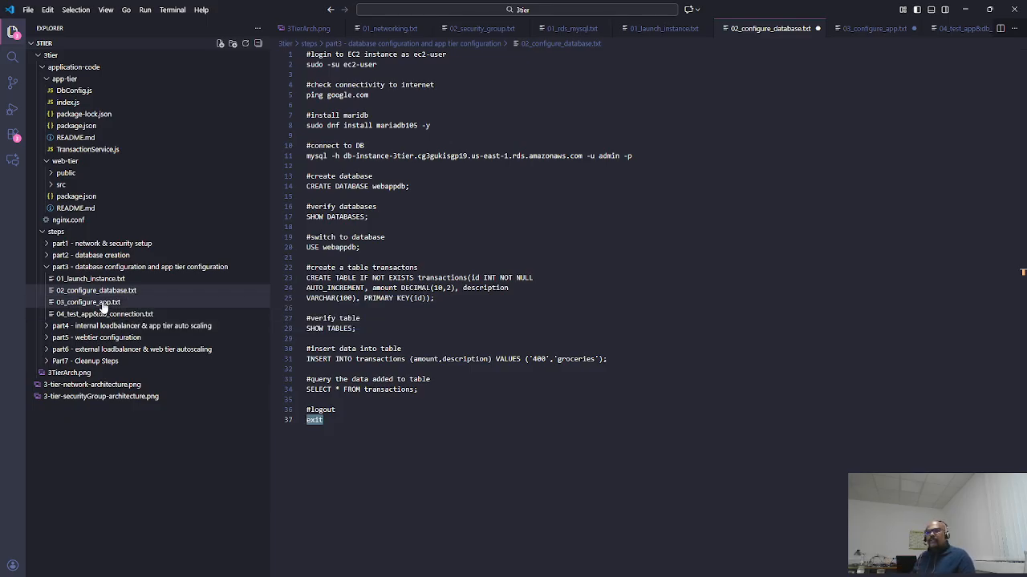
pyautogui.click(100, 303)
pyautogui.scroll(3, 432, 190)
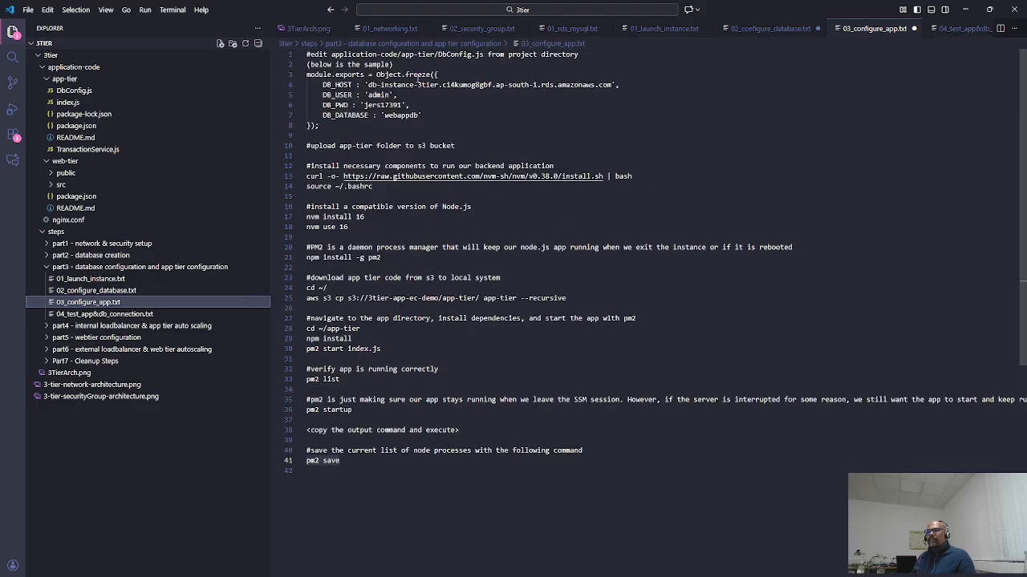
pyautogui.scroll(-2, 412, 154)
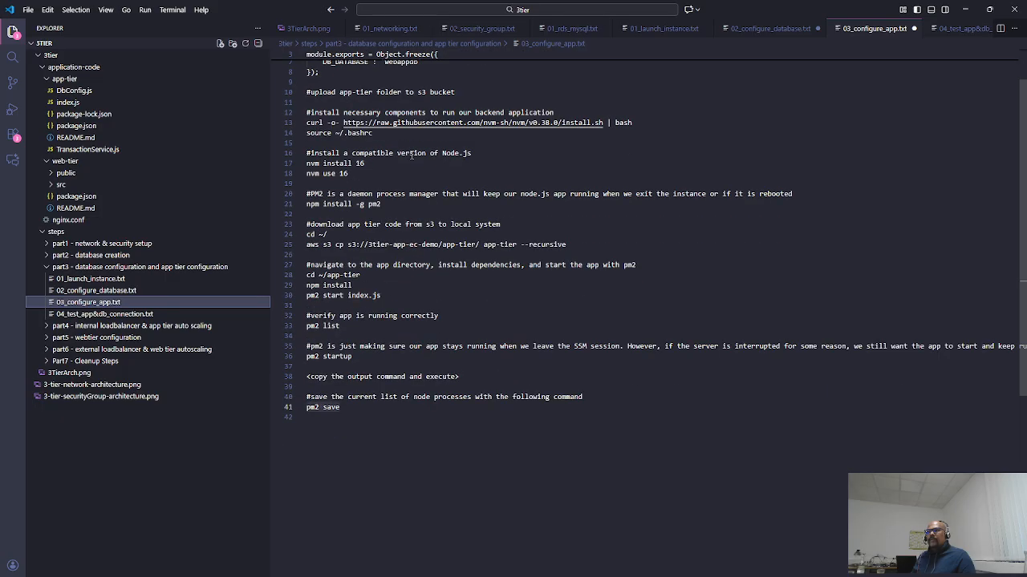
pyautogui.scroll(2, 411, 155)
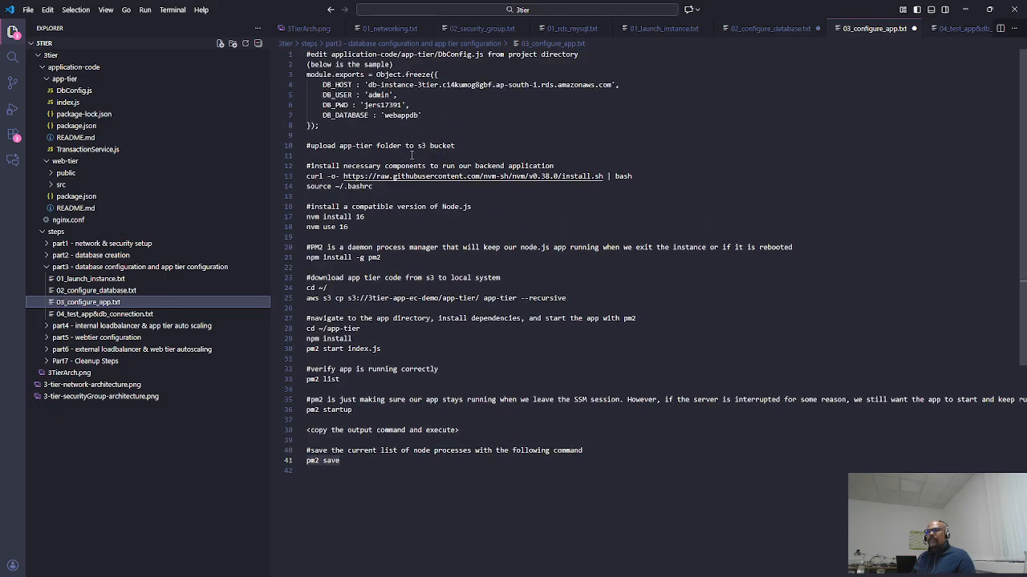
pyautogui.scroll(-1, 412, 155)
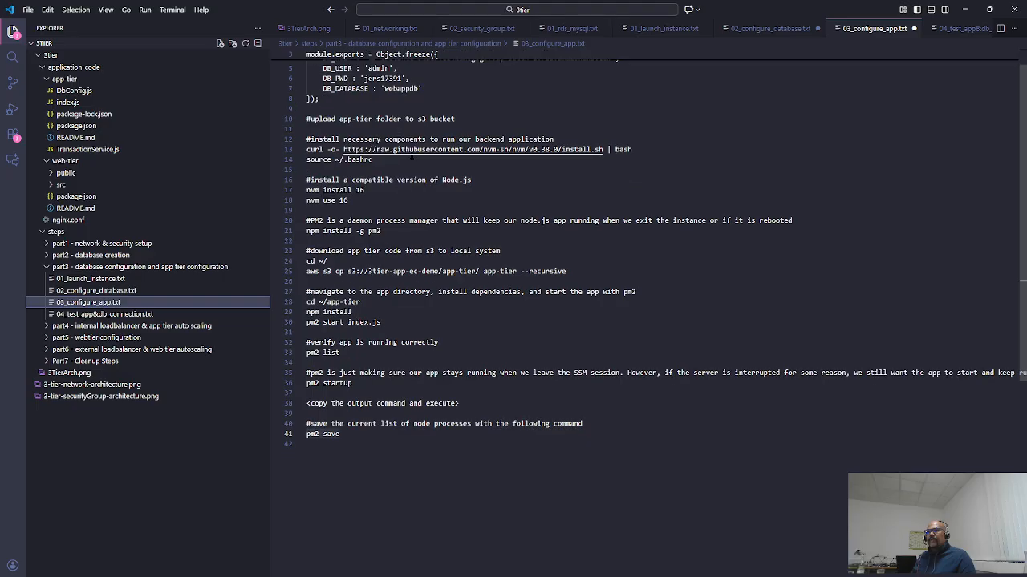
pyautogui.scroll(1, 411, 159)
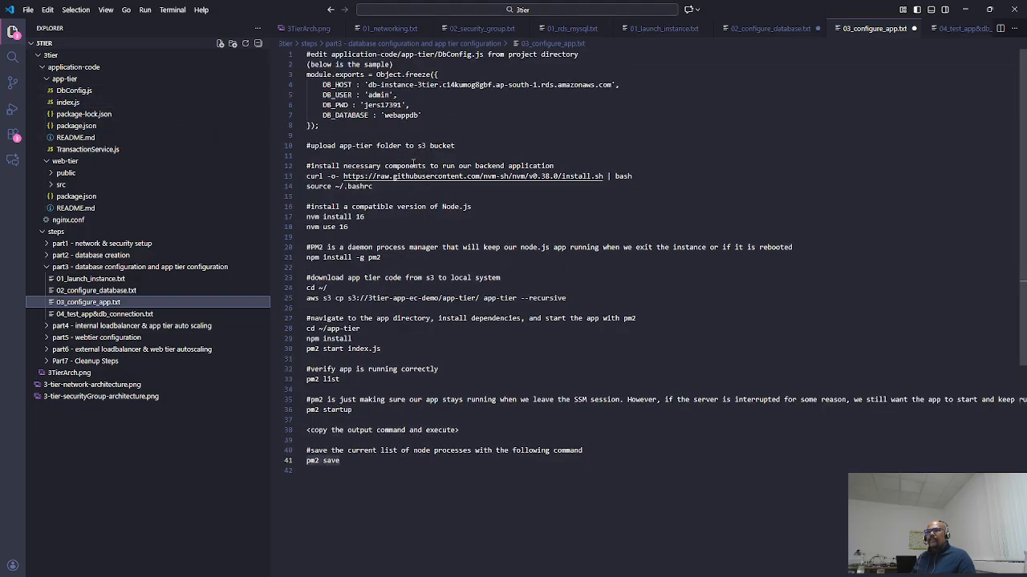
pyautogui.moveTo(445, 55); pyautogui.dragTo(496, 55)
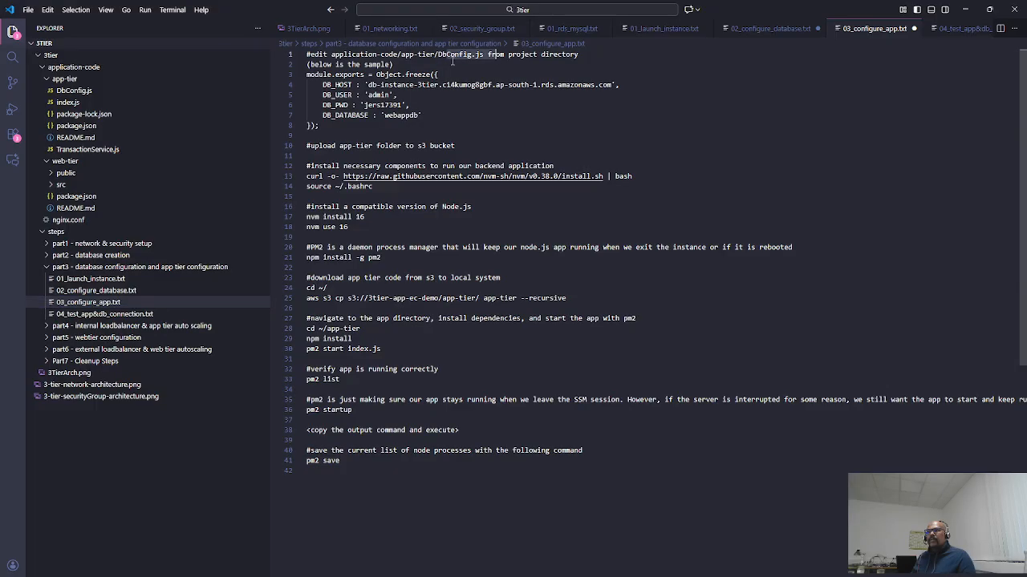
# - Open DbConfig.js in the app-tier folder, collapse the web-tier folder, and review the database connection settings
pyautogui.click(80, 93)
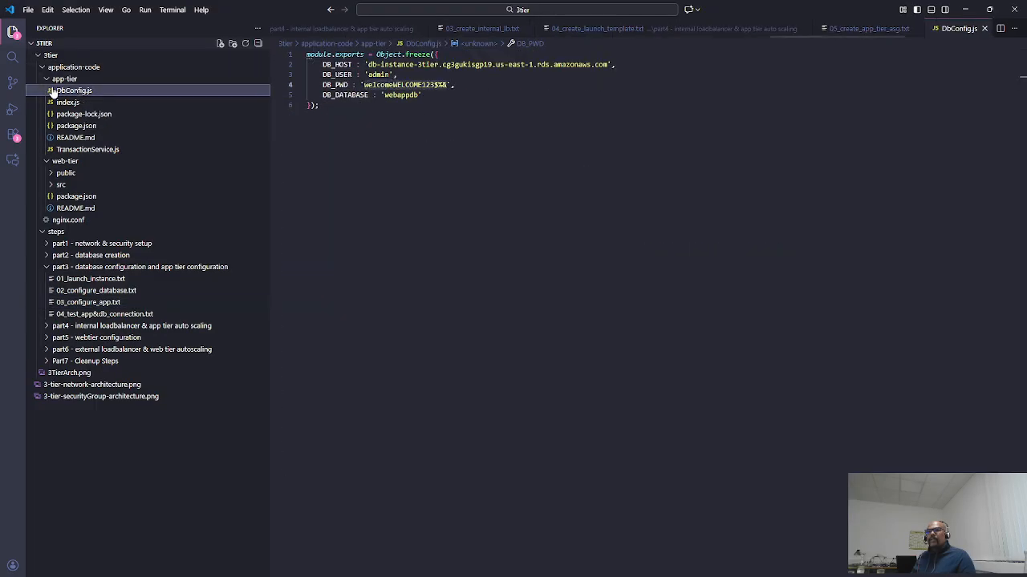
pyautogui.click(46, 78)
pyautogui.click(46, 91)
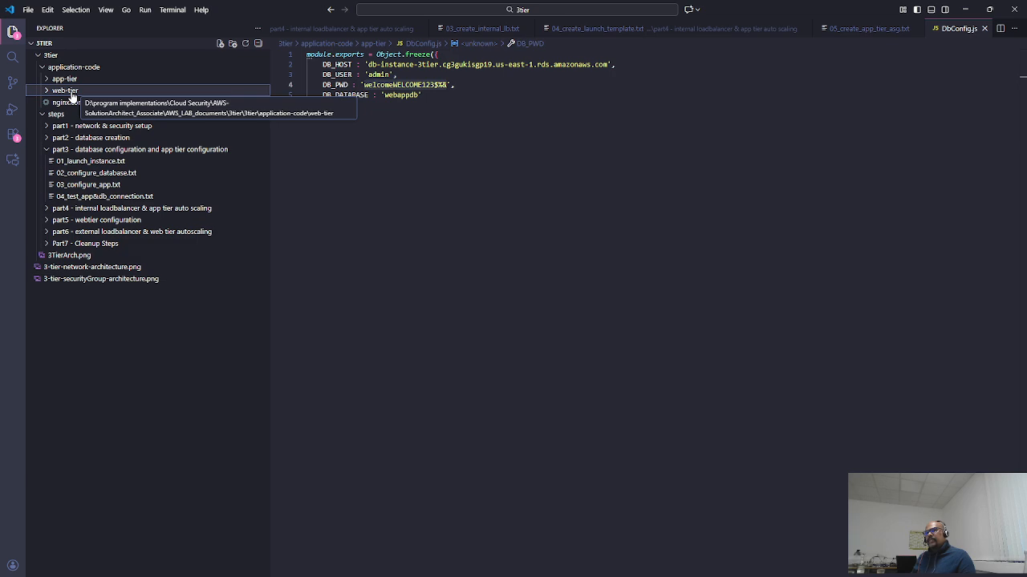
pyautogui.click(48, 80)
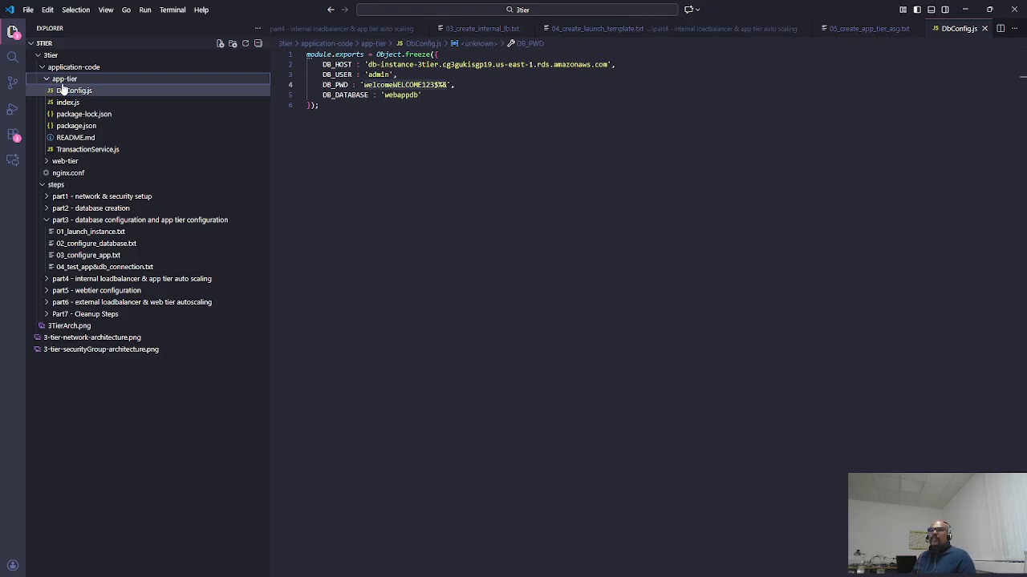
pyautogui.click(78, 91)
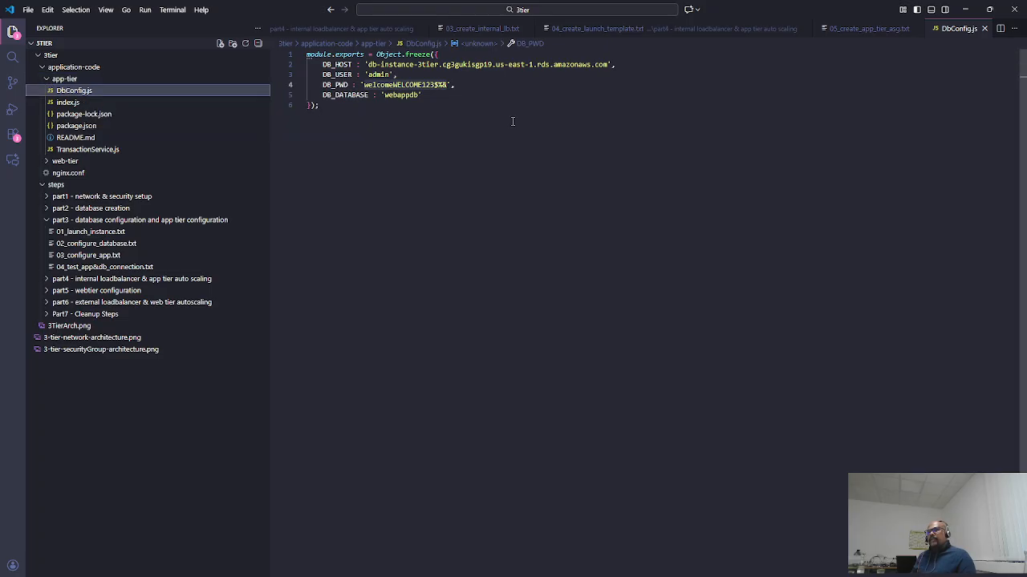
# - Open index.js in the app-tier folder and review the health check and add-transaction routes
pyautogui.click(69, 103)
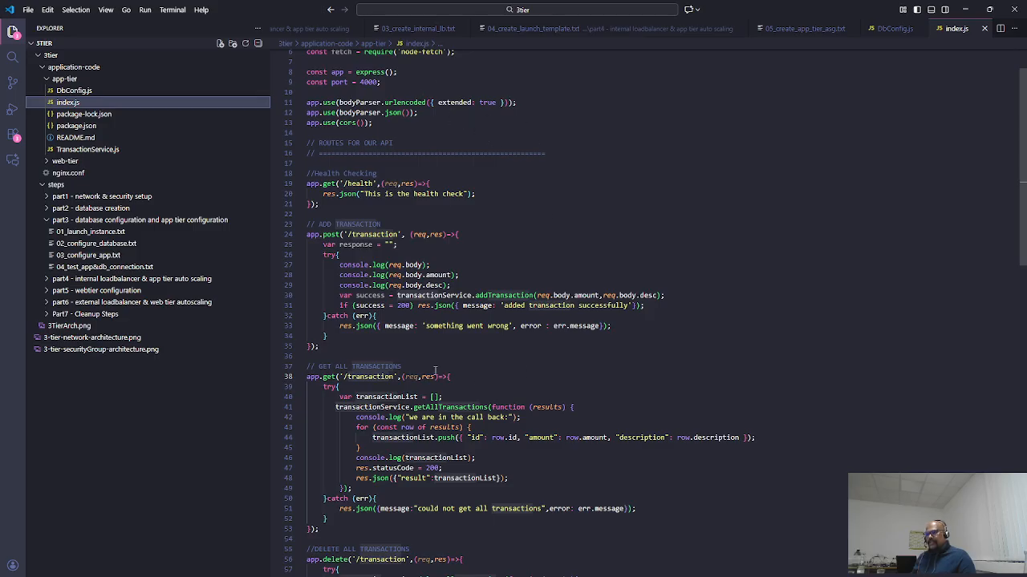
pyautogui.click(503, 195)
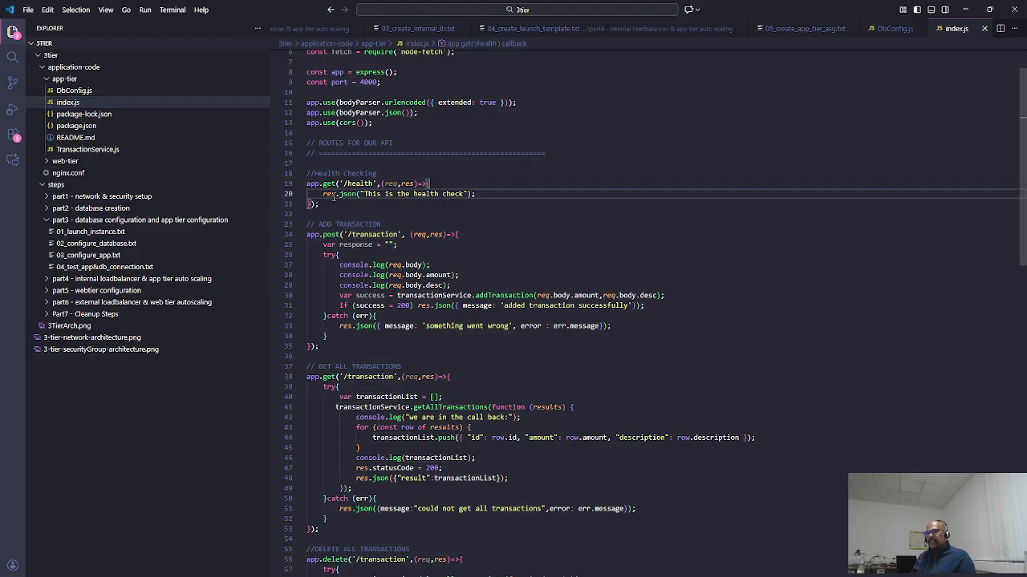
pyautogui.moveTo(482, 194); pyautogui.dragTo(326, 174)
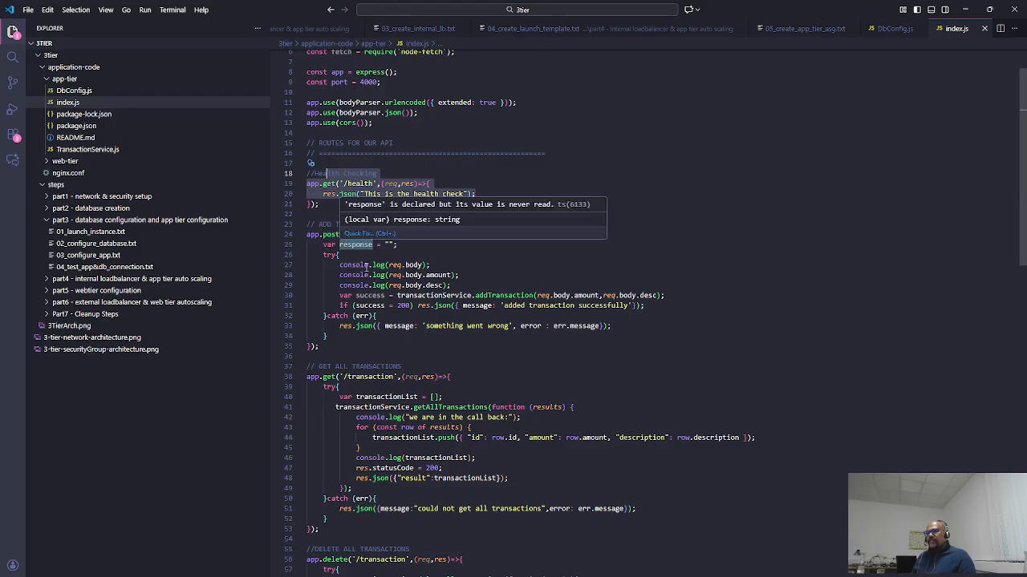
pyautogui.scroll(-1, 367, 401)
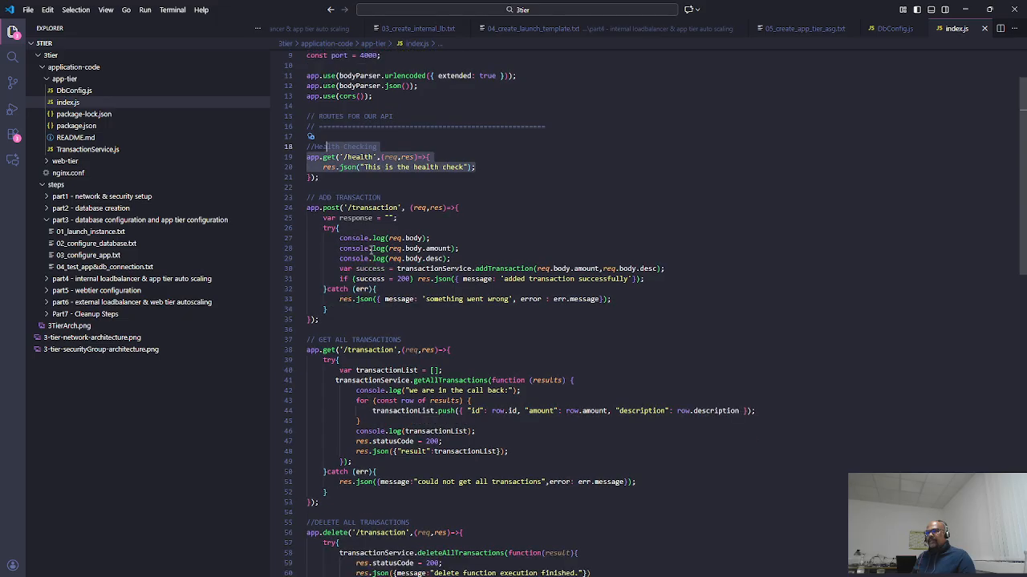
pyautogui.moveTo(323, 208); pyautogui.dragTo(611, 299)
pyautogui.scroll(-2, 547, 324)
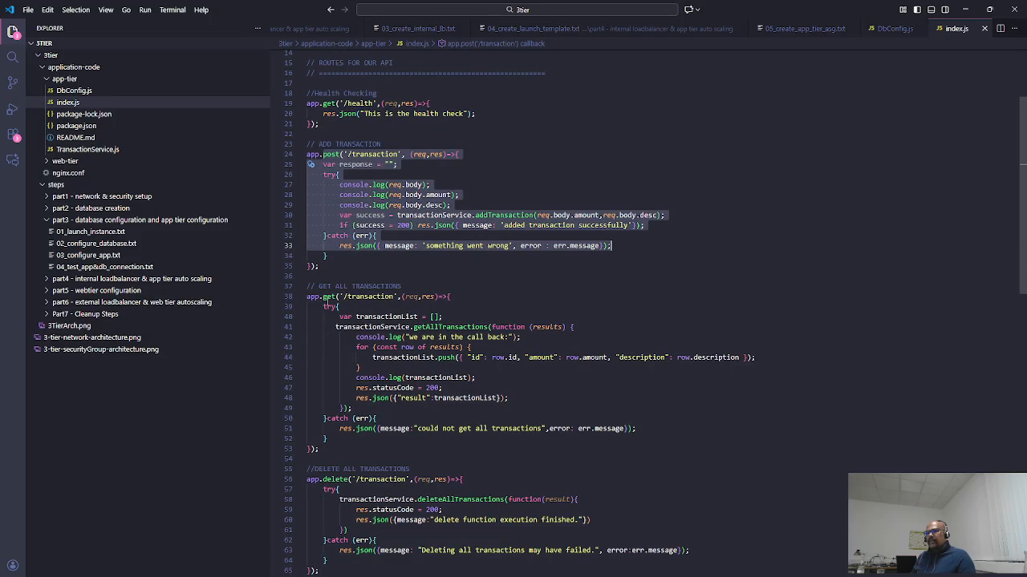
# - Review the get and delete transaction routes in index.js, and look at the project dependencies in package.json
pyautogui.moveTo(322, 297); pyautogui.dragTo(460, 395)
pyautogui.scroll(-2, 460, 395)
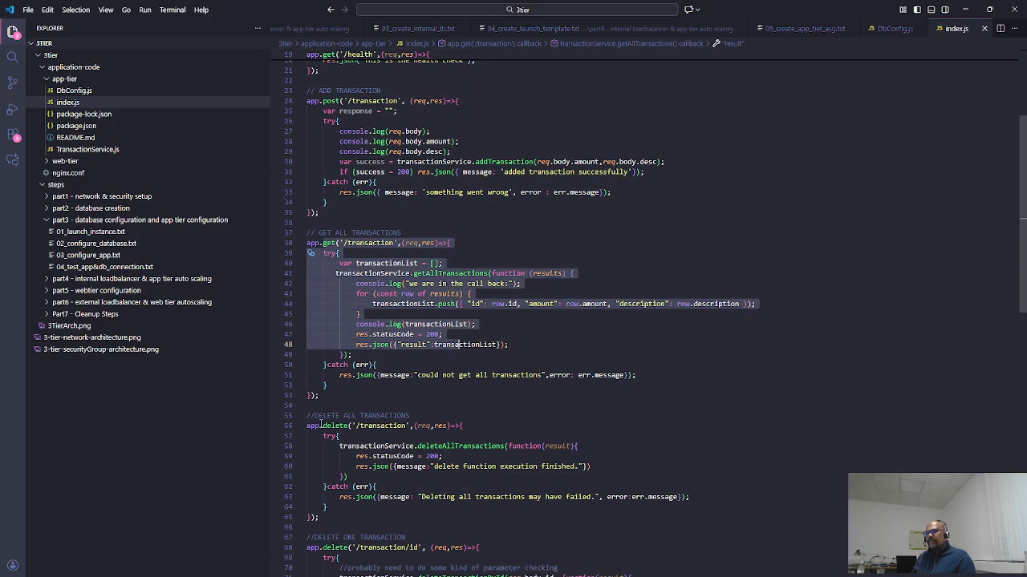
pyautogui.moveTo(307, 426); pyautogui.dragTo(541, 482)
pyautogui.scroll(-6, 541, 482)
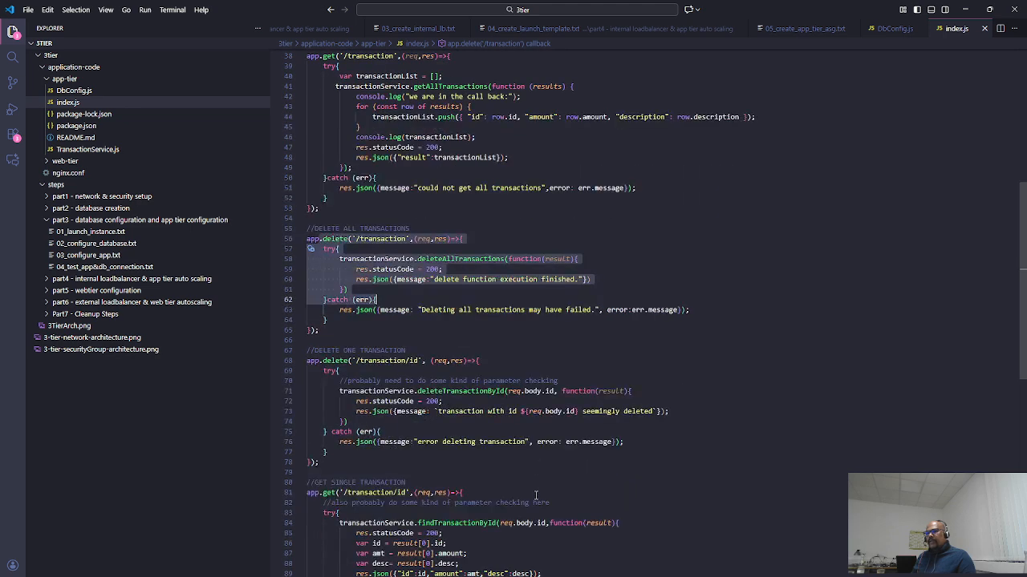
pyautogui.scroll(-3, 536, 495)
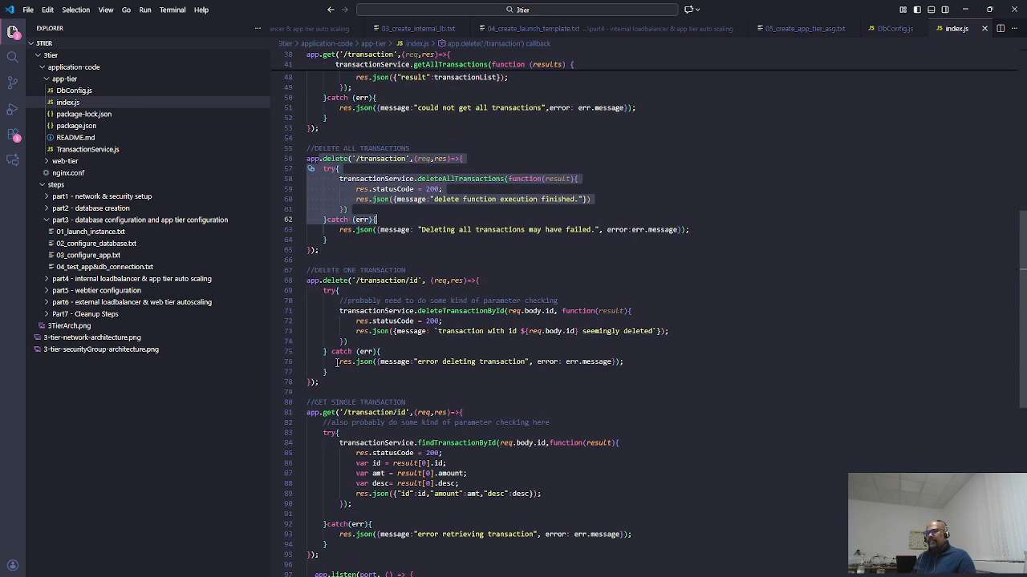
pyautogui.moveTo(307, 281); pyautogui.dragTo(546, 355)
pyautogui.scroll(-3, 546, 416)
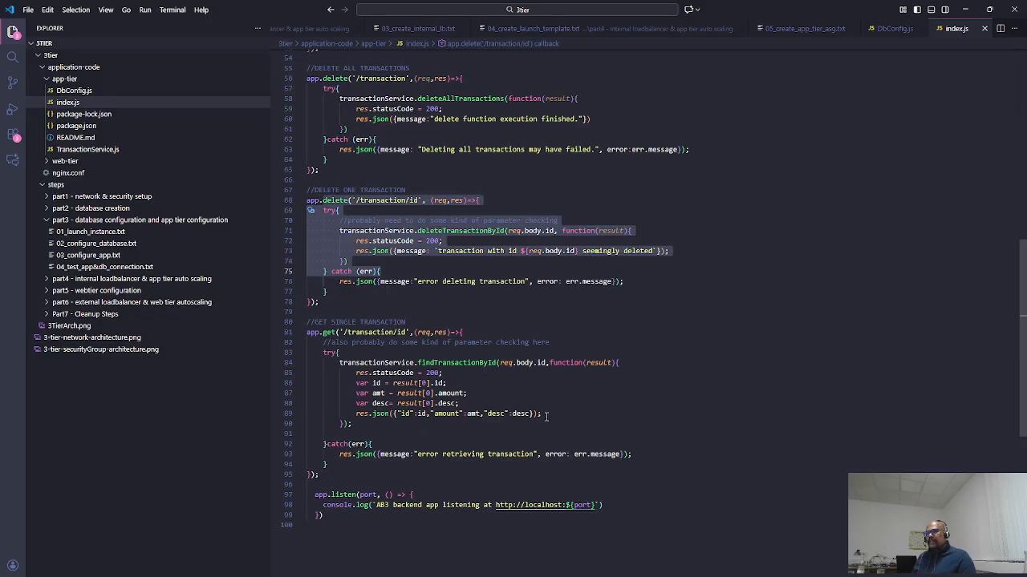
pyautogui.moveTo(307, 332); pyautogui.dragTo(483, 463)
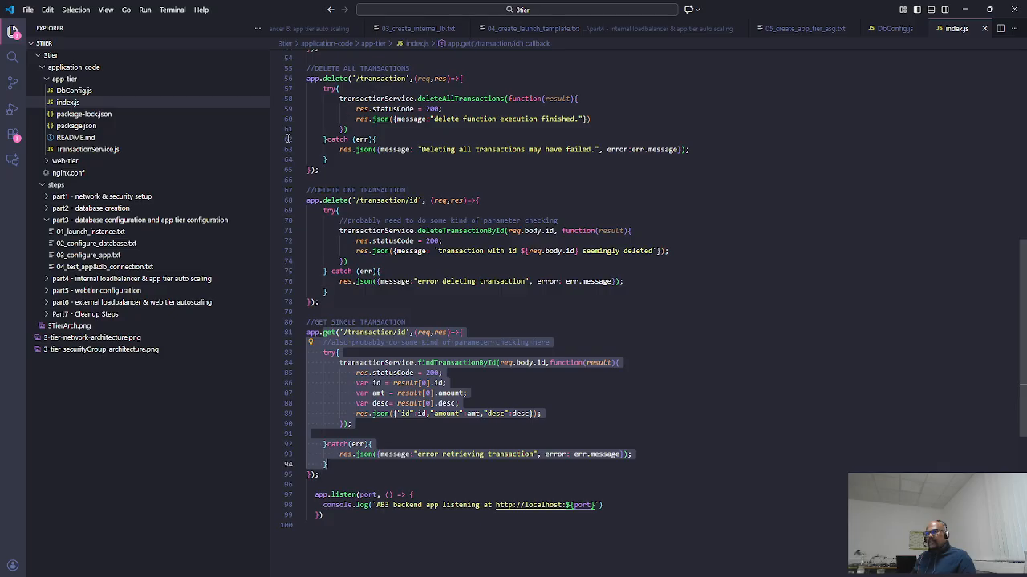
pyautogui.click(81, 128)
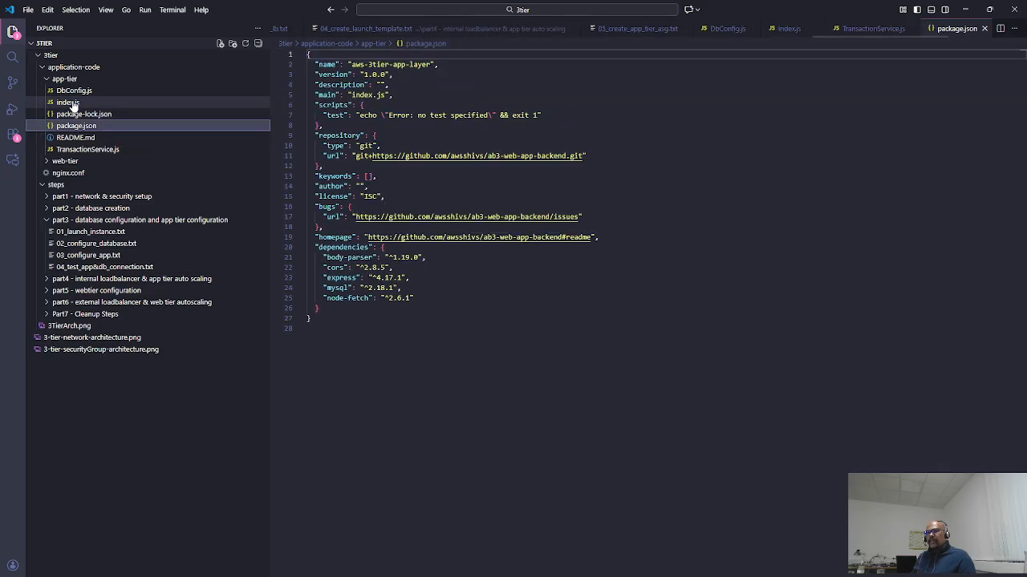
pyautogui.click(72, 104)
# - Reopen DbConfig.js, switch to the AWS console in the browser and copy the endpoint of the db-instance-3tier database
pyautogui.click(68, 91)
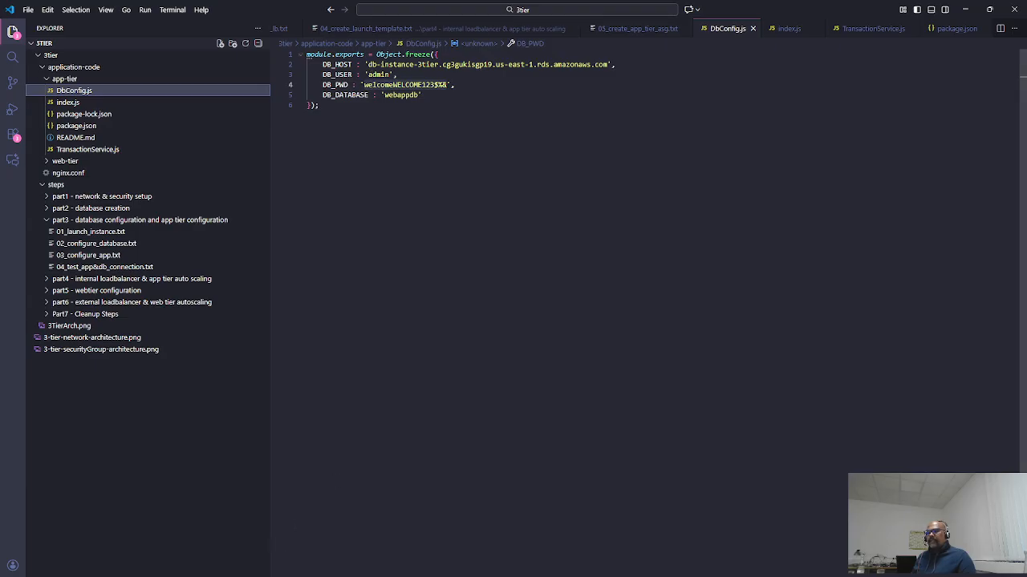
pyautogui.moveTo(256, 576)
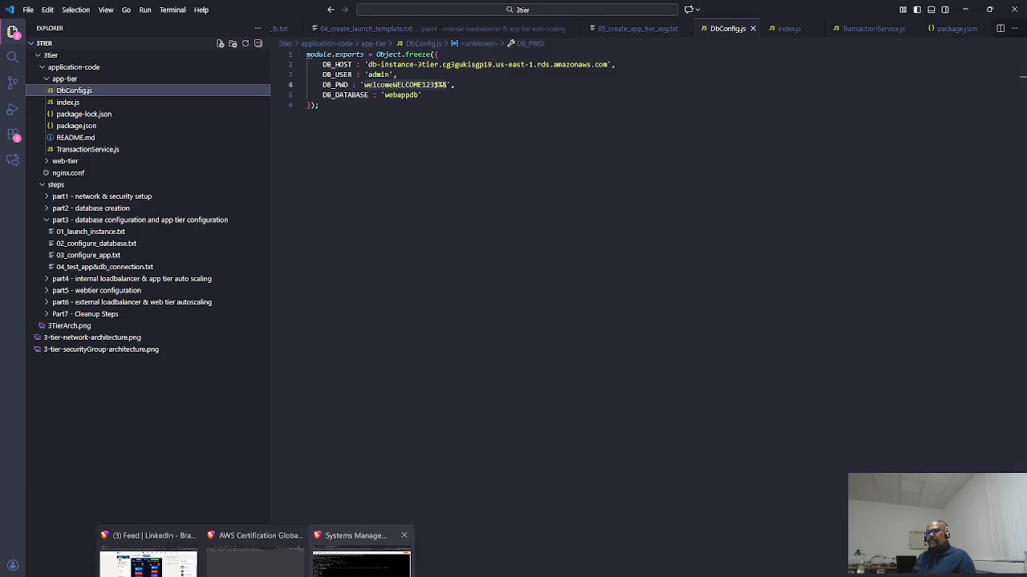
pyautogui.click(360, 560)
pyautogui.click(65, 10)
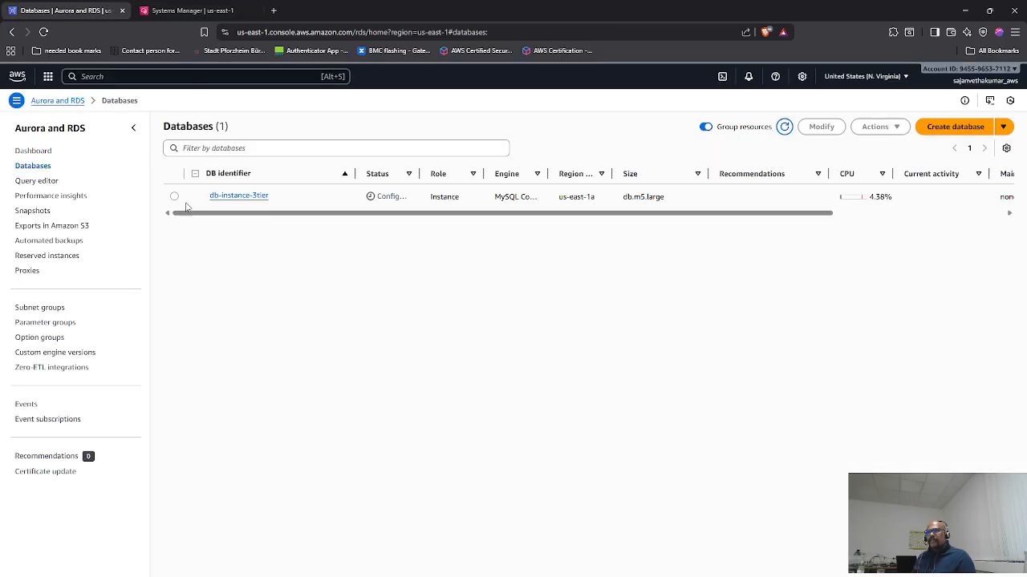
pyautogui.click(221, 196)
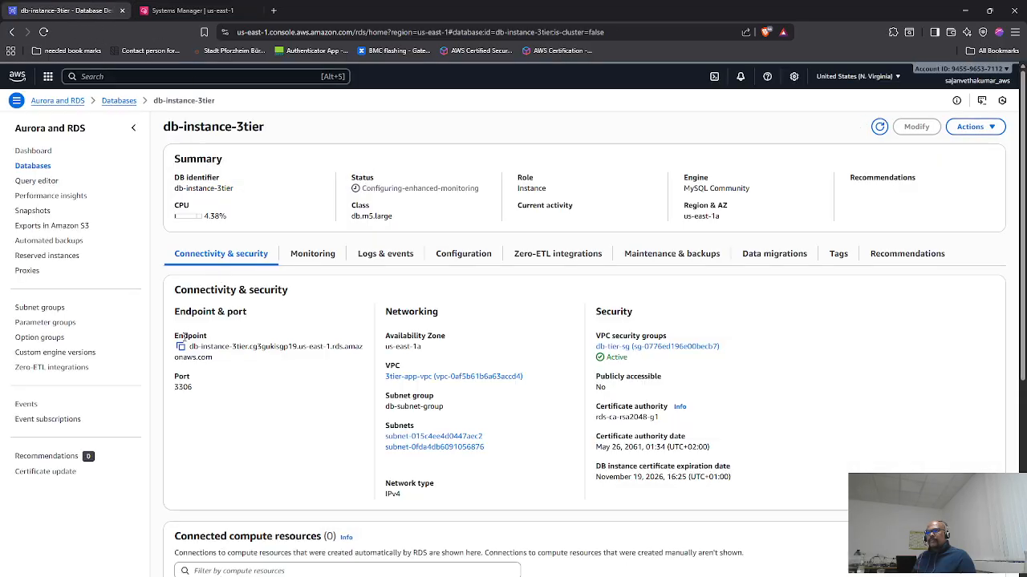
pyautogui.click(180, 348)
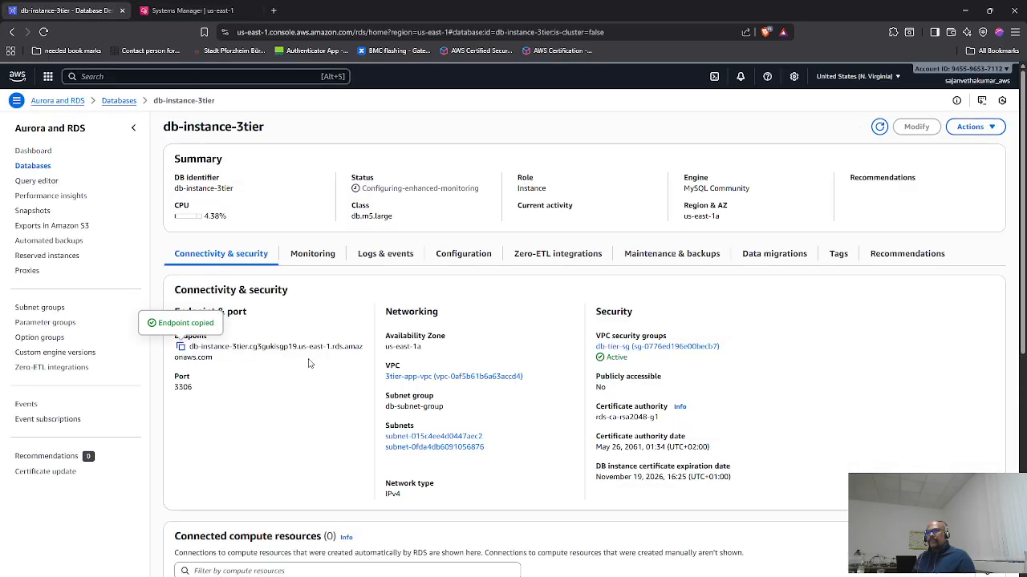
# - Back in VS Code, replace the DB_HOST value in DbConfig.js with the copied database endpoint
pyautogui.hotkey('alt', 'Tab')
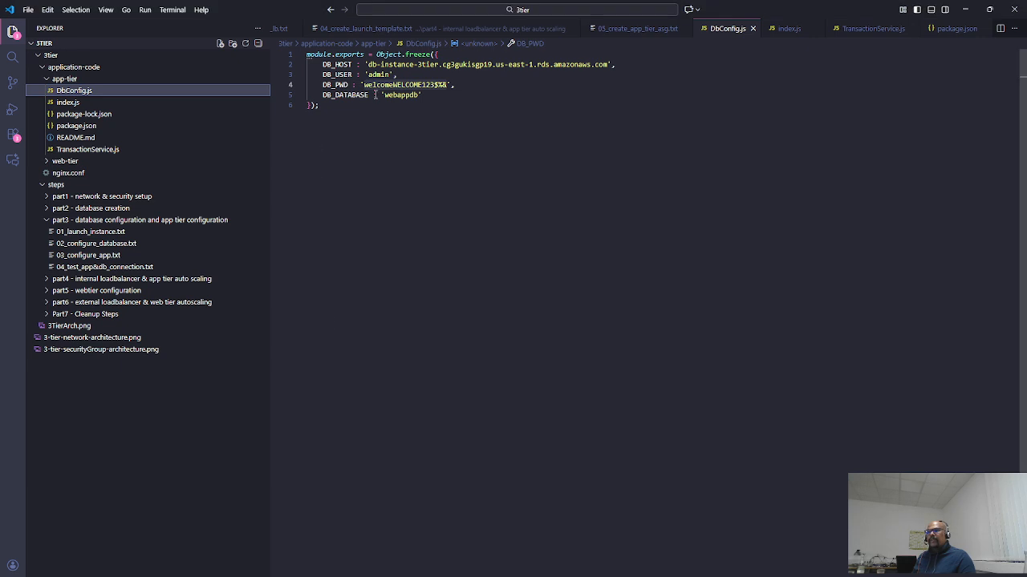
pyautogui.moveTo(368, 64); pyautogui.dragTo(609, 65)
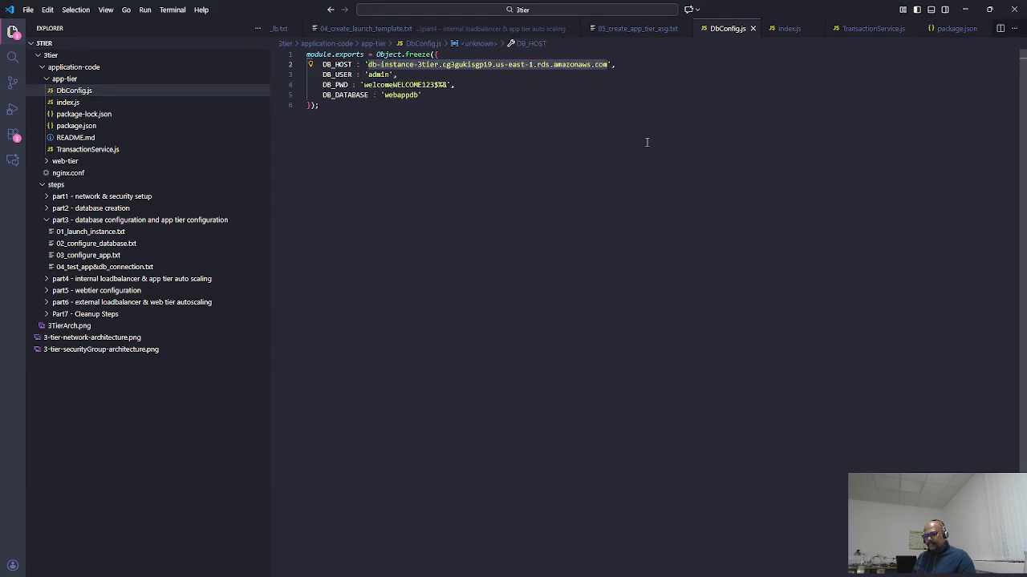
pyautogui.hotkey('ctrl', 'v')
pyautogui.click(612, 197)
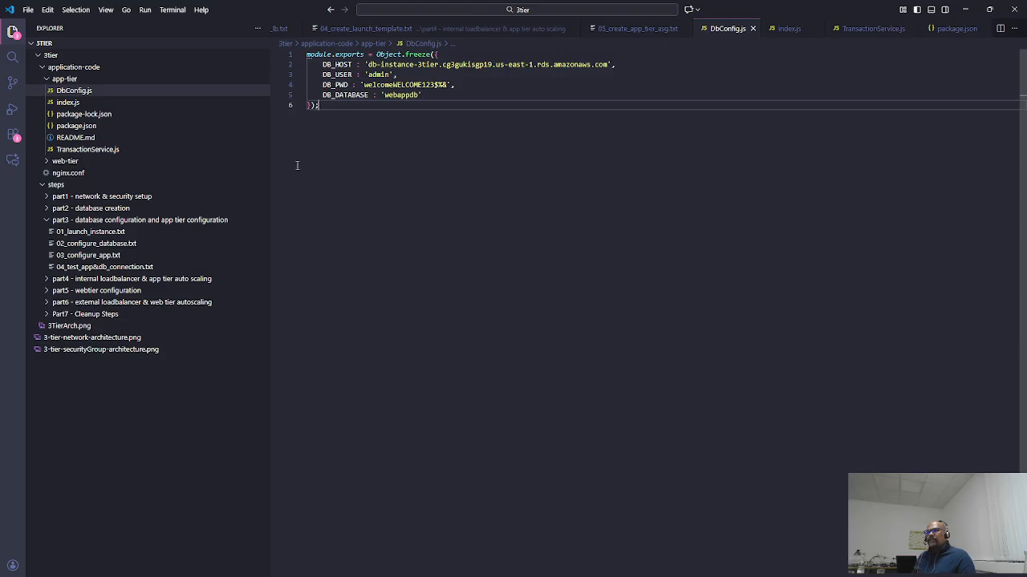
# - Check the S3 upload instruction in 03_configure_app.txt, switch to the AWS console and open the three-tier app's S3 bucket
pyautogui.click(96, 255)
pyautogui.click(510, 122)
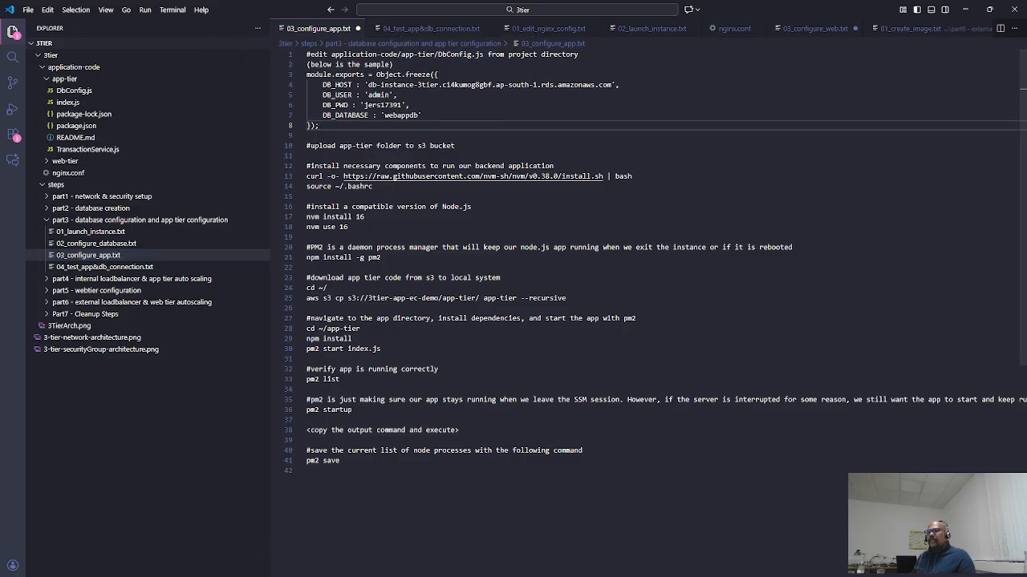
pyautogui.moveTo(255, 576)
pyautogui.click(360, 558)
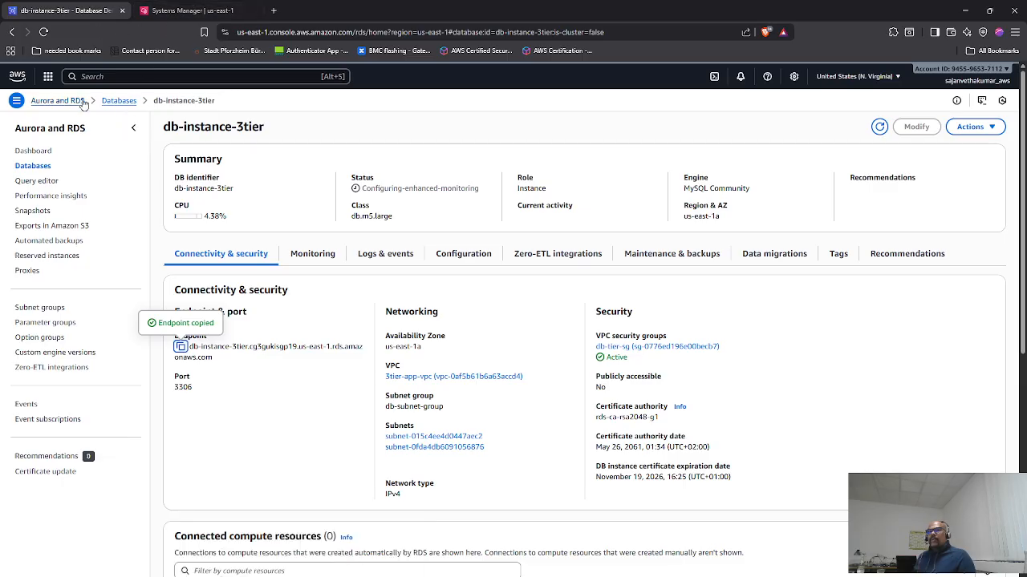
pyautogui.click(49, 77)
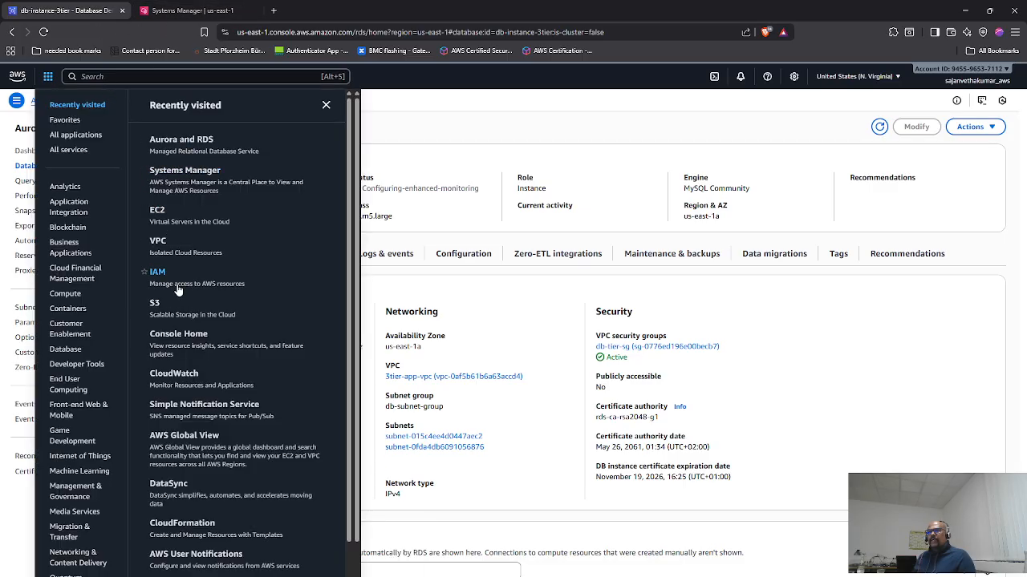
pyautogui.click(157, 303)
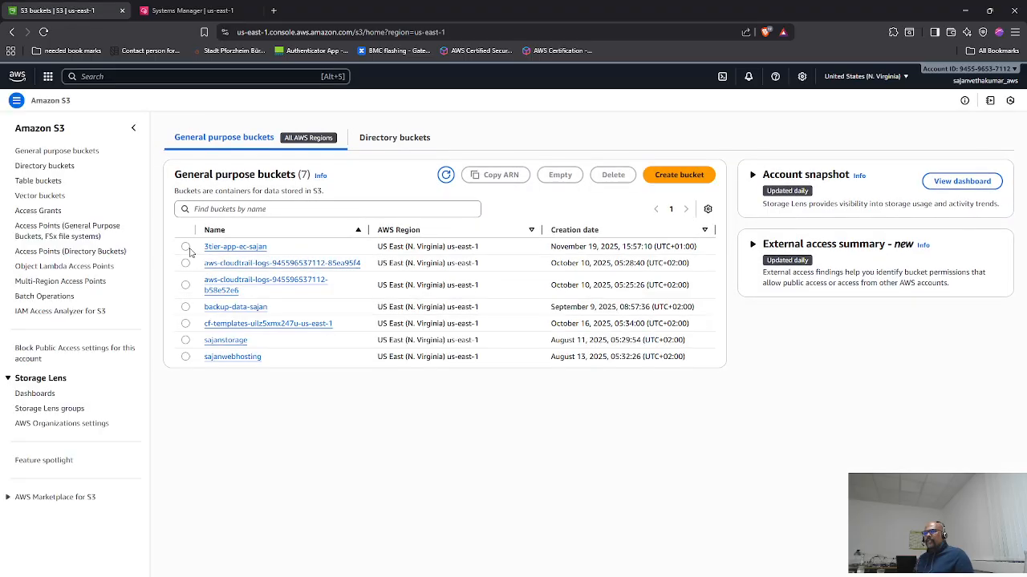
pyautogui.click(220, 251)
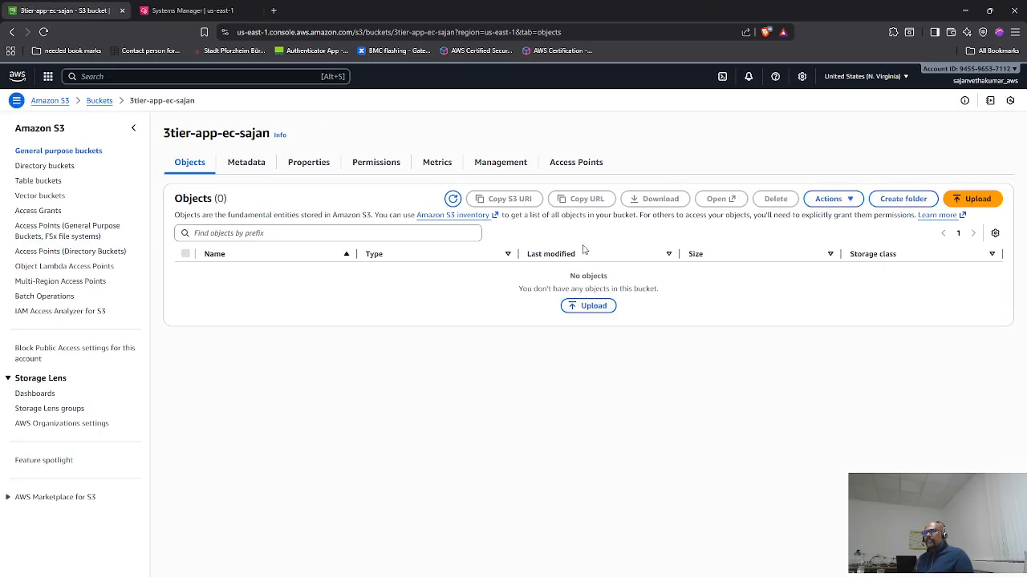
# - Start a folder upload to the bucket and choose the app-tier folder inside 3tier's application-code directory
pyautogui.click(965, 202)
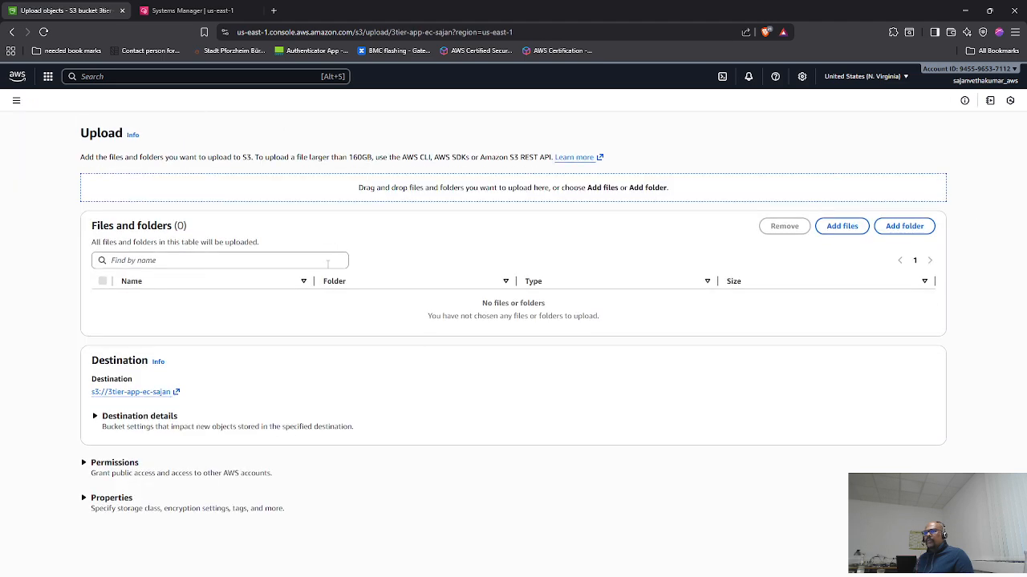
pyautogui.click(897, 228)
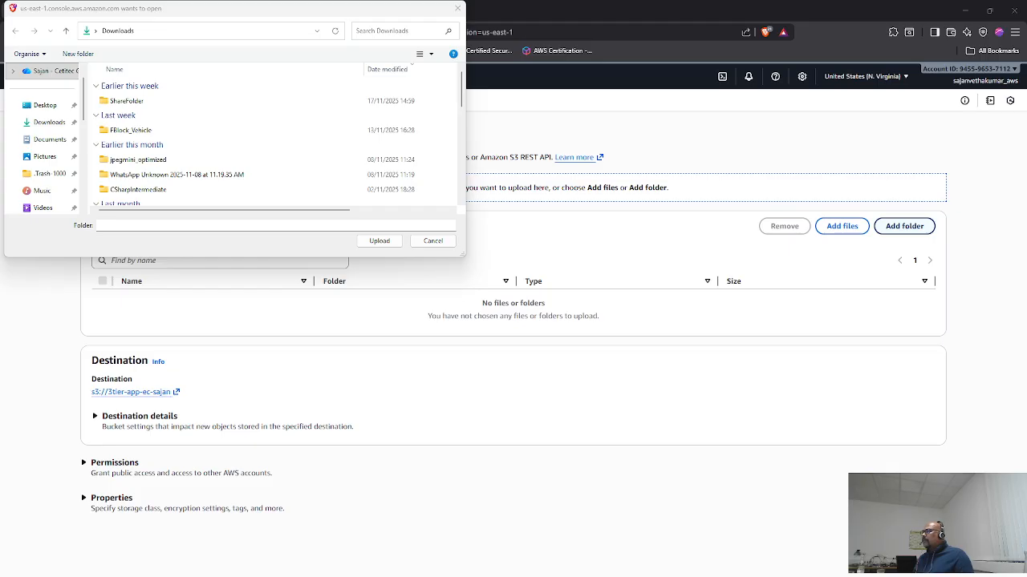
pyautogui.click(230, 35)
pyautogui.hotkey('ctrl', 'v')
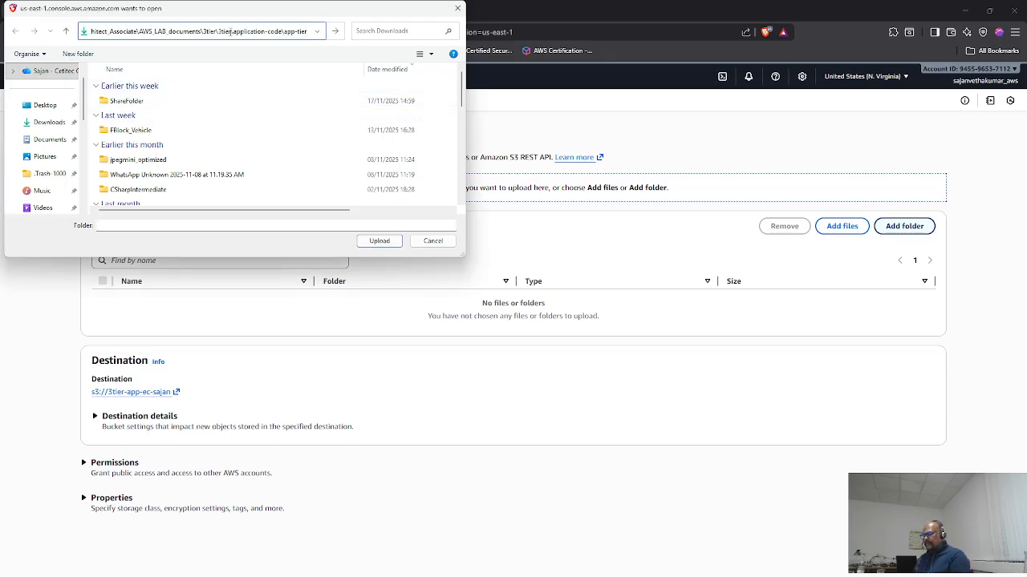
pyautogui.press('Return')
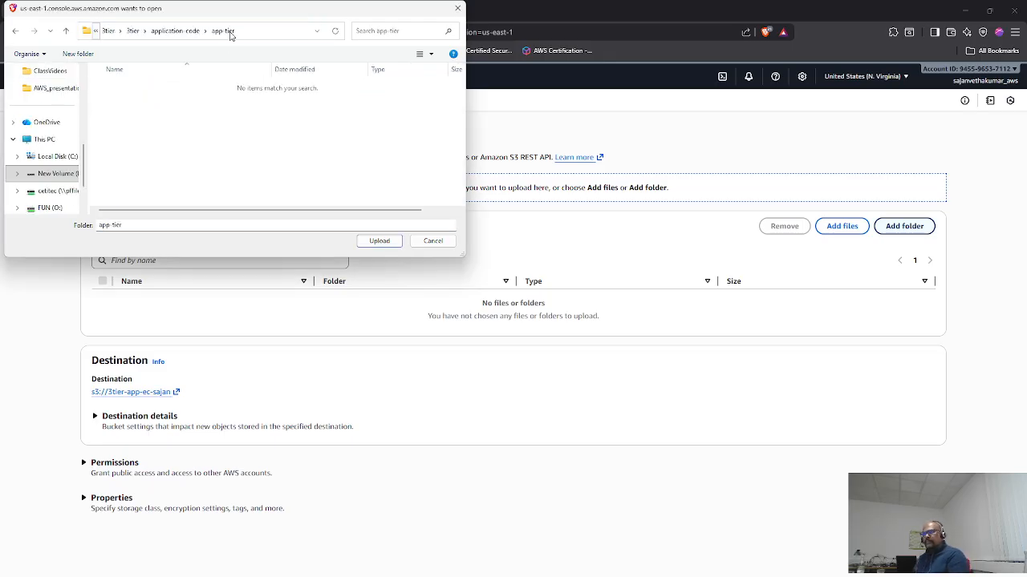
pyautogui.click(181, 32)
pyautogui.click(132, 87)
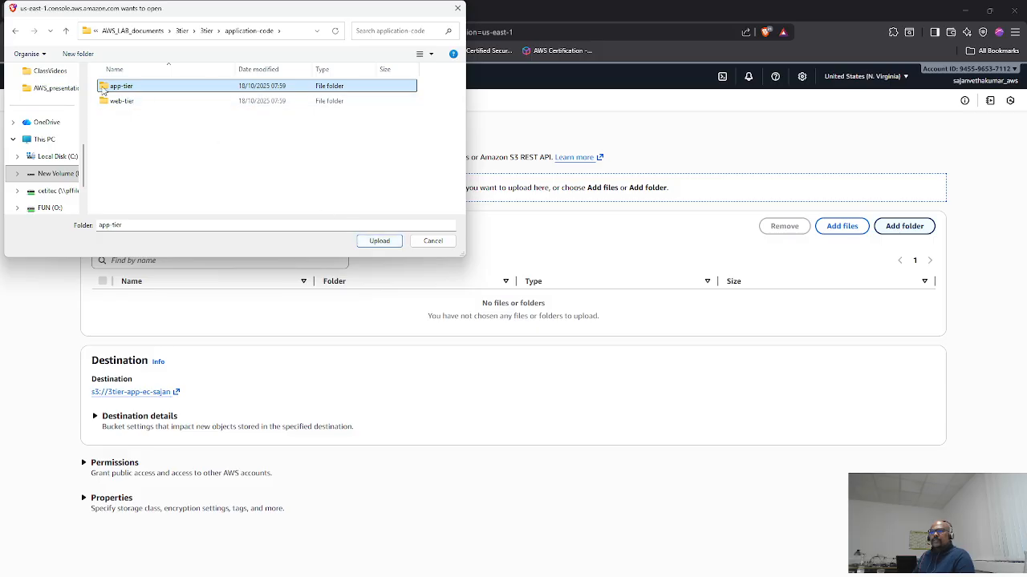
pyautogui.doubleClick(102, 88)
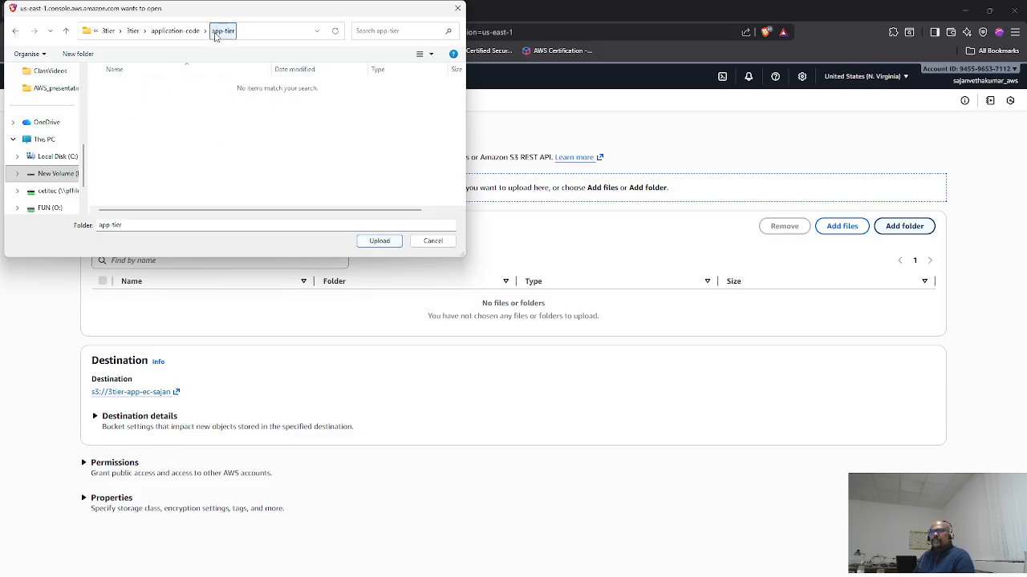
pyautogui.click(175, 32)
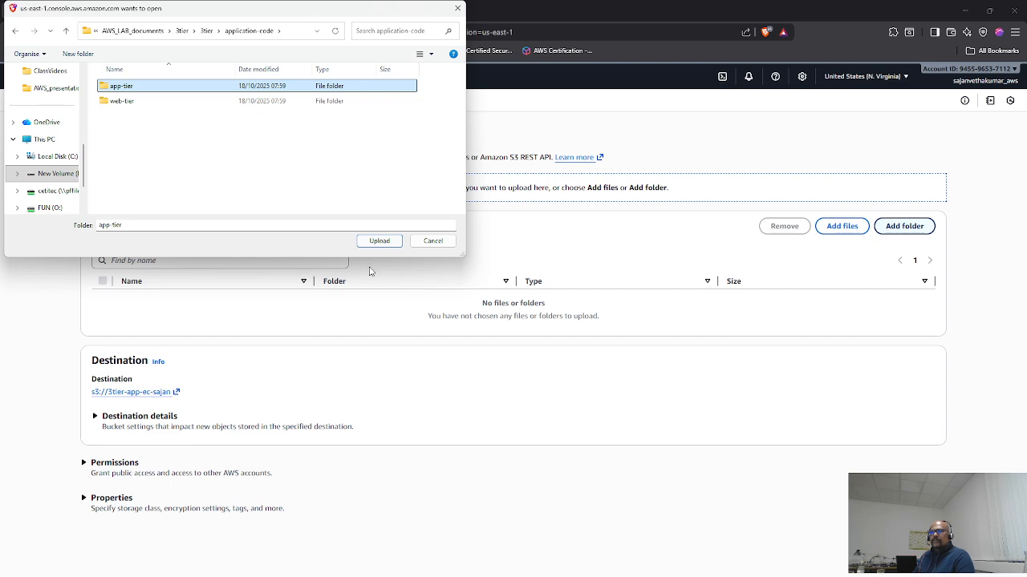
# - Confirm adding the app-tier folder, select all its files, upload them to the bucket, and switch back to VS Code
pyautogui.click(379, 240)
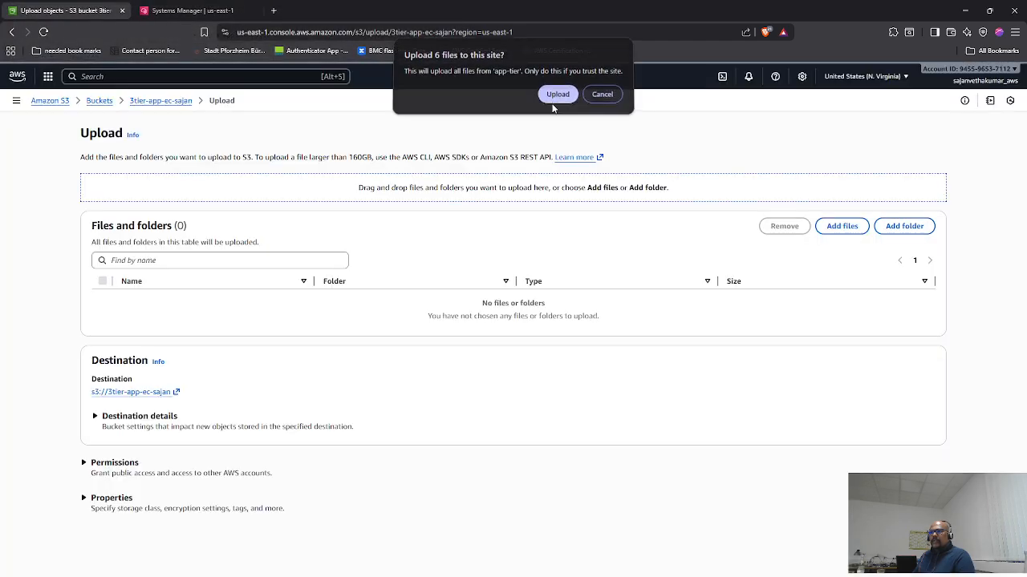
pyautogui.click(555, 96)
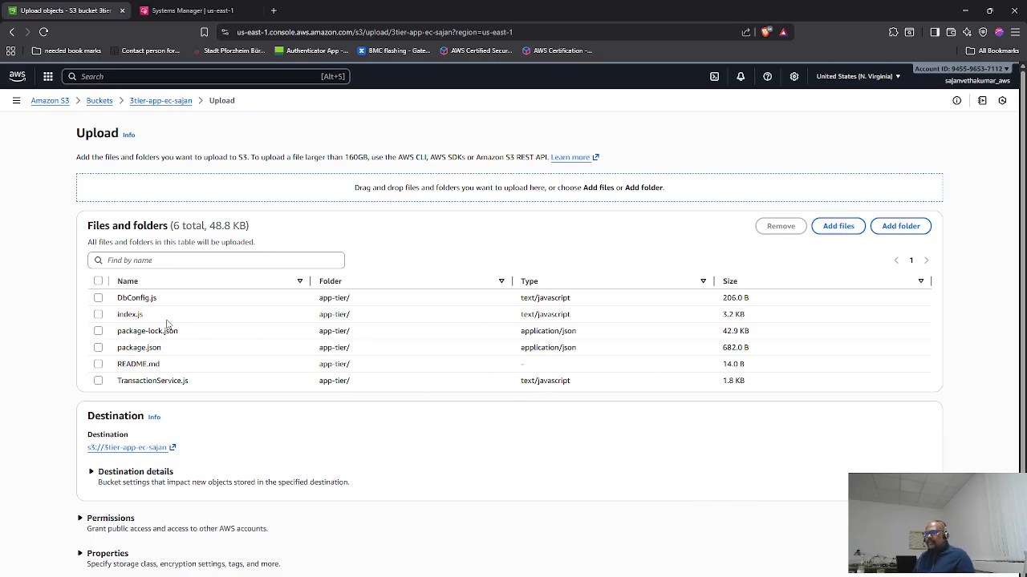
pyautogui.click(97, 282)
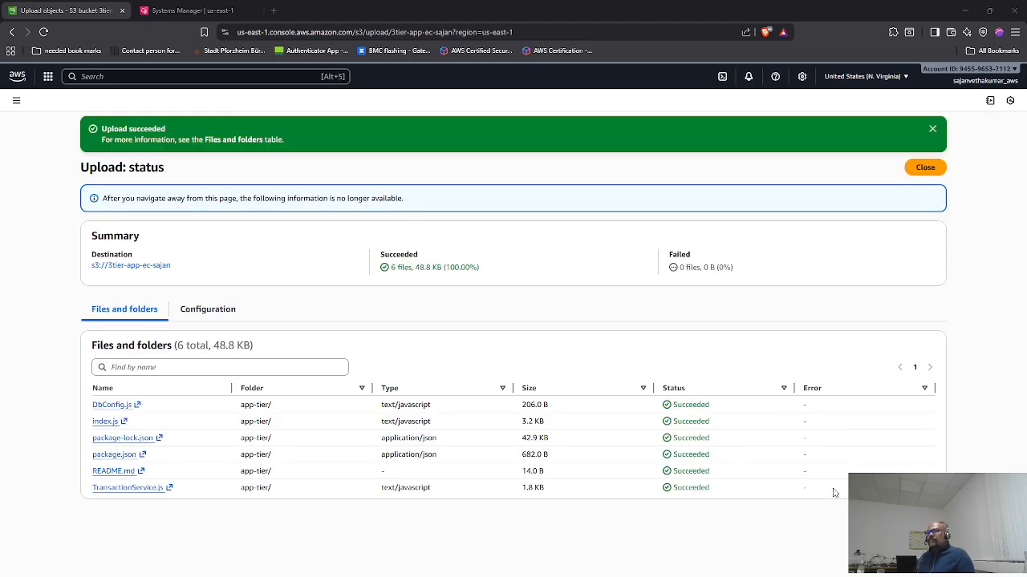
pyautogui.hotkey('alt', 'Tab')
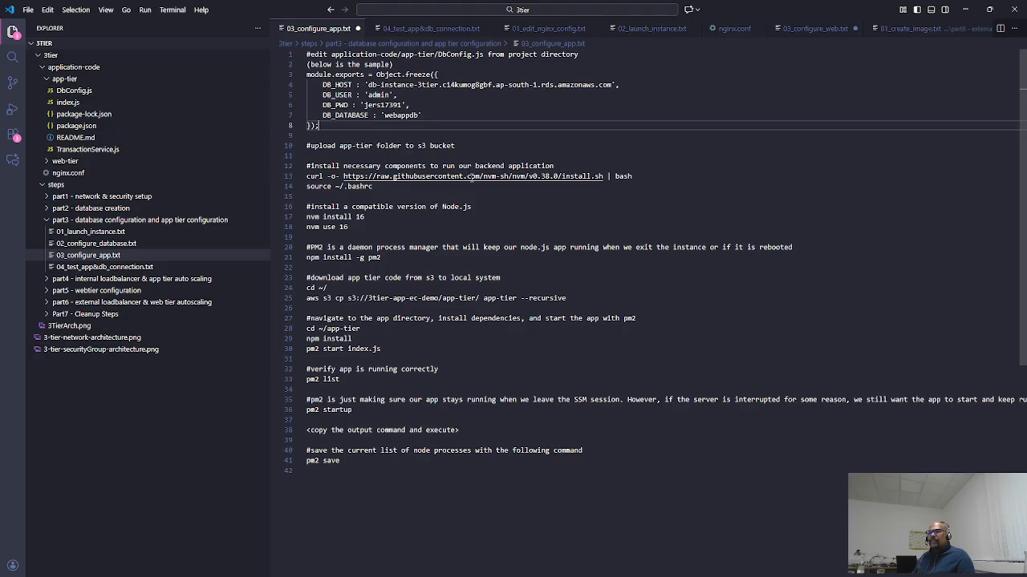
# - Copy the nvm v0.38.0 install and source ~/.bashrc commands from 03_configure_app.txt and run them in the Session Manager terminal
pyautogui.moveTo(306, 176); pyautogui.dragTo(478, 193)
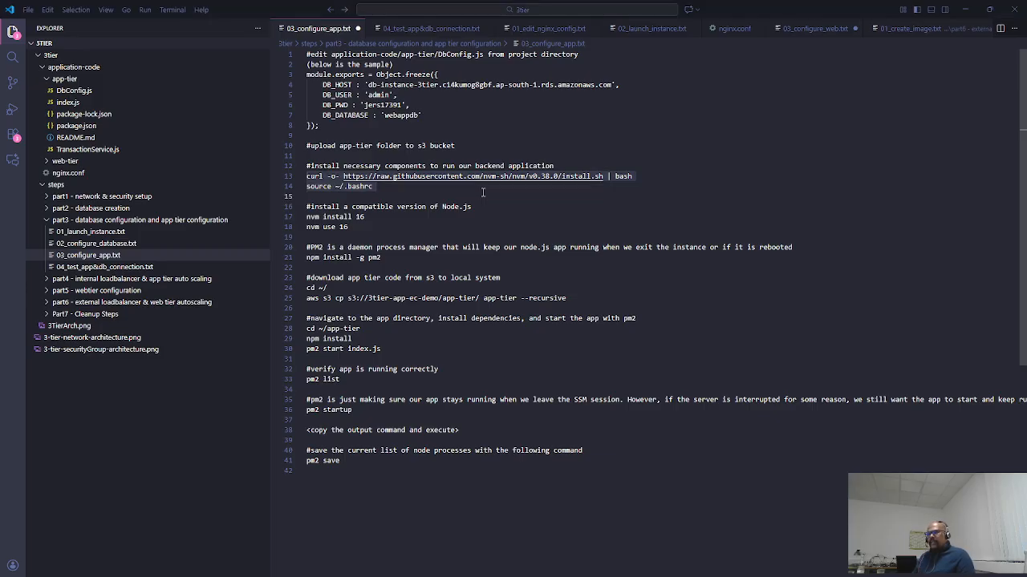
pyautogui.hotkey('alt', 'Tab')
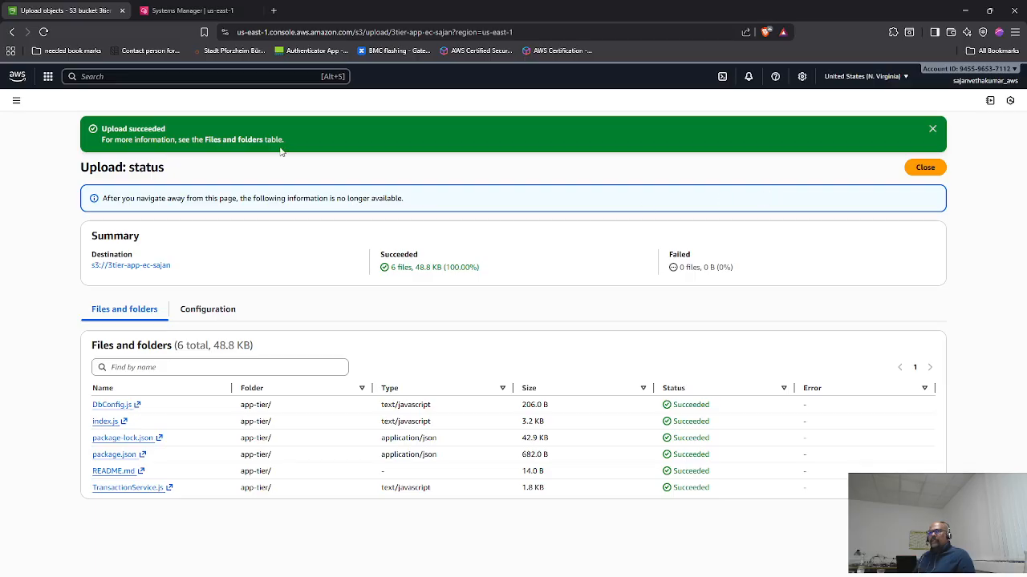
pyautogui.click(190, 10)
pyautogui.rightClick(297, 565)
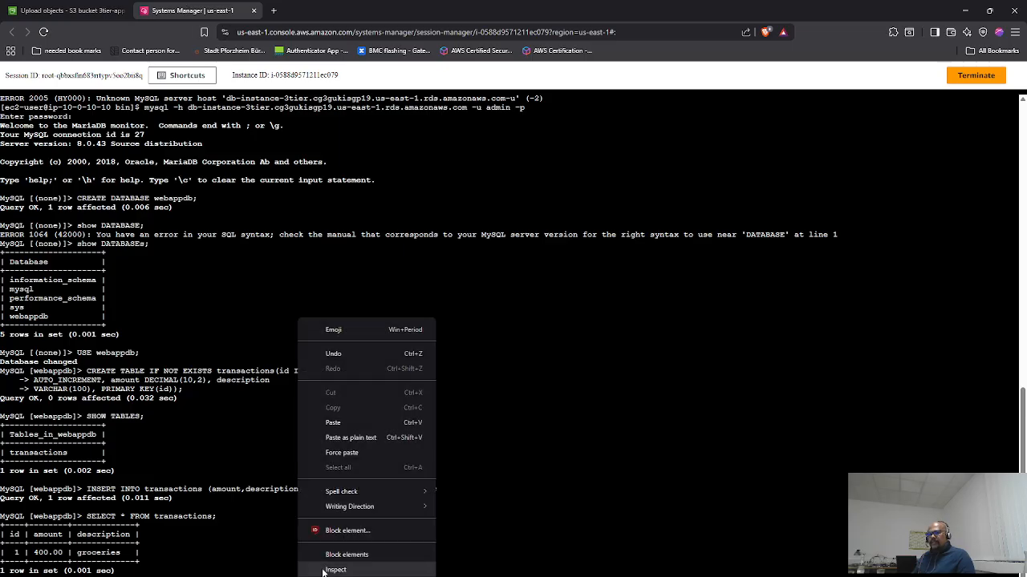
pyautogui.click(350, 422)
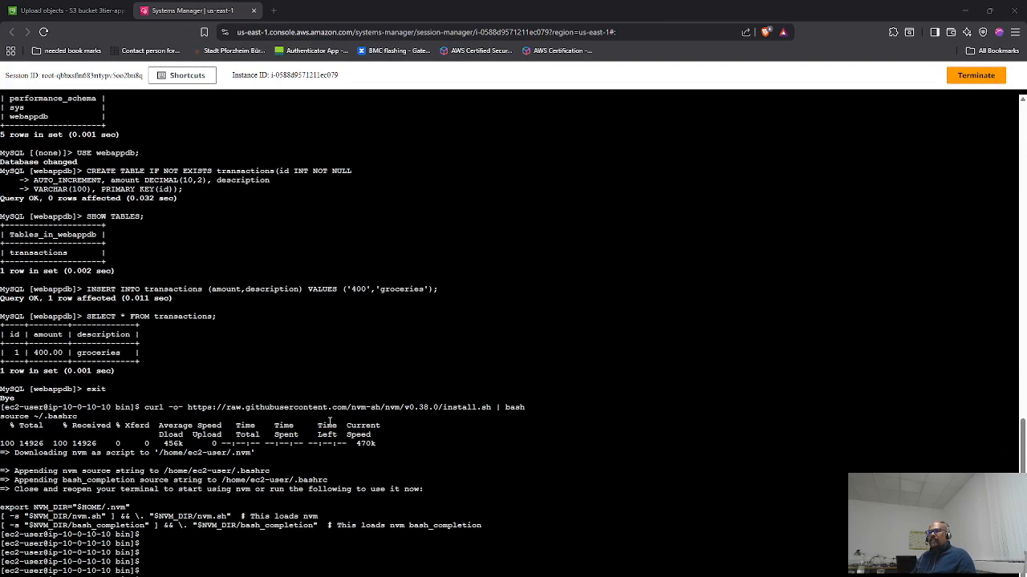
# - Copy nvm install 16 and nvm use 16 from 03_configure_app.txt in VS Code and run both in the Session Manager terminal
pyautogui.hotkey('alt', 'Tab')
pyautogui.moveTo(308, 217); pyautogui.dragTo(371, 224)
pyautogui.hotkey('ctrl', 'c')
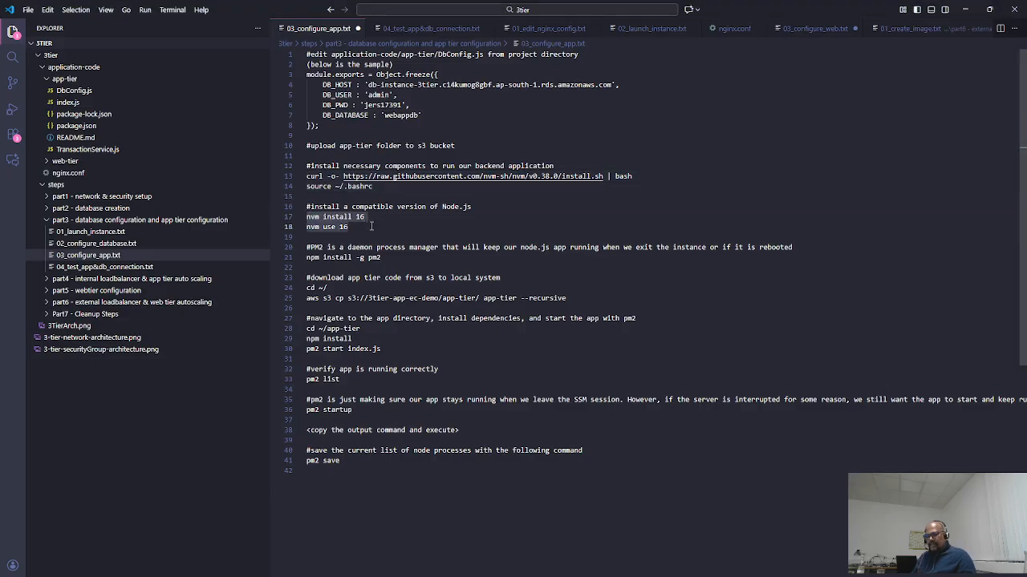
pyautogui.hotkey('alt', 'Tab')
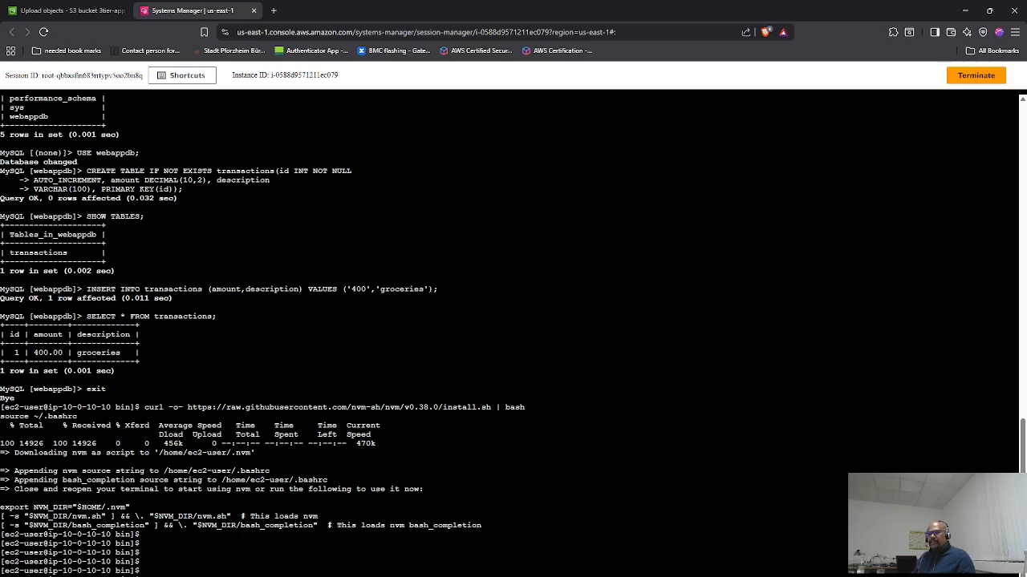
pyautogui.rightClick(194, 521)
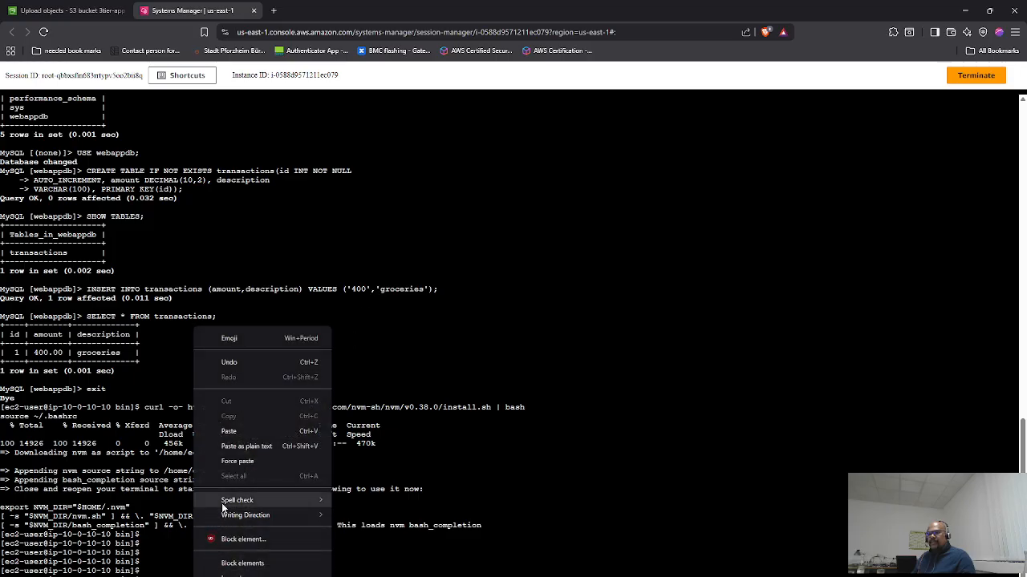
pyautogui.click(235, 424)
pyautogui.press('Return')
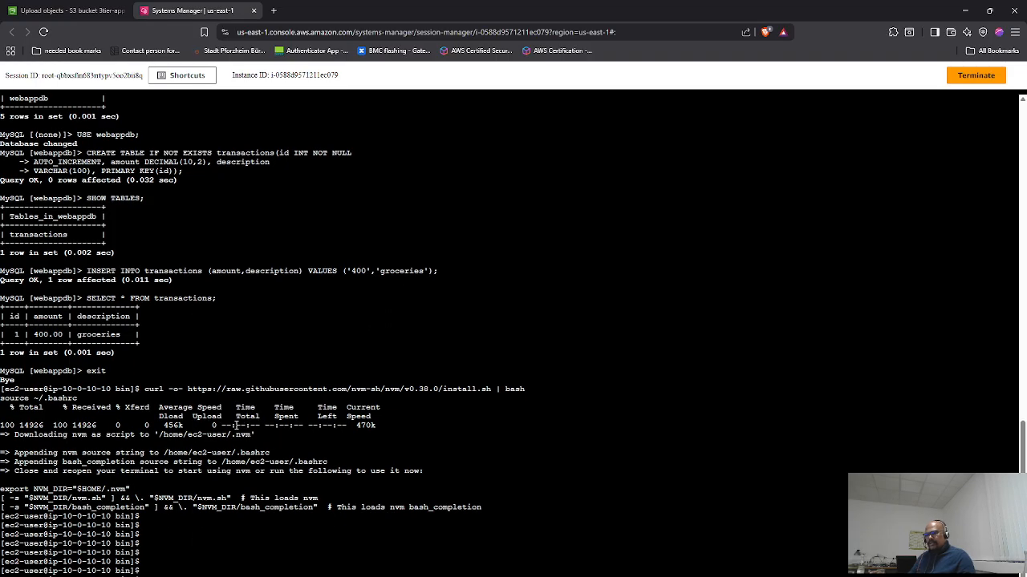
pyautogui.press('Return')
pyautogui.hotkey('ctrl', 'v')
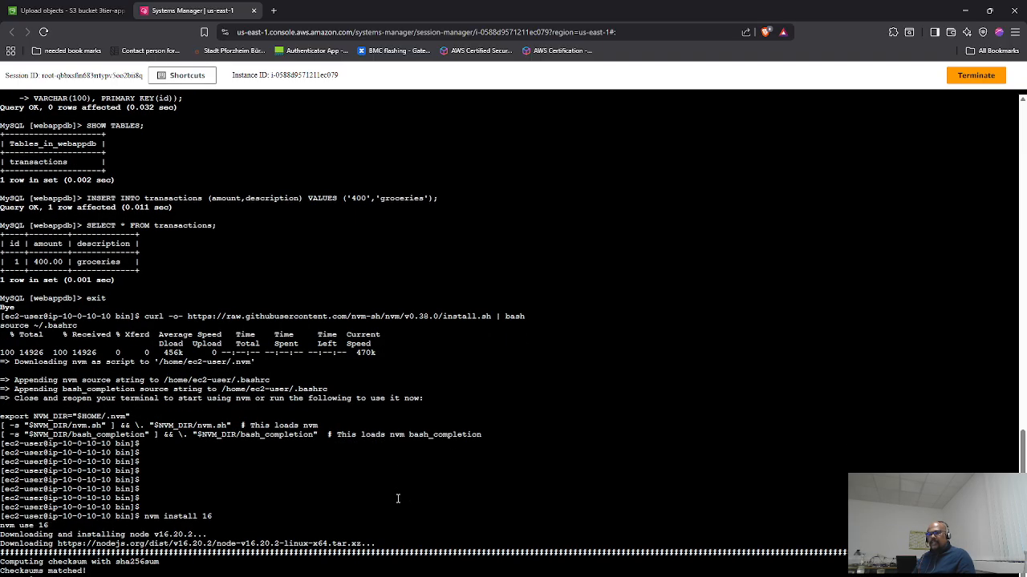
# - Copy npm install -g pm2 from the VS Code instructions and run it in the Session Manager terminal to install PM2 globally
pyautogui.hotkey('alt', 'Tab')
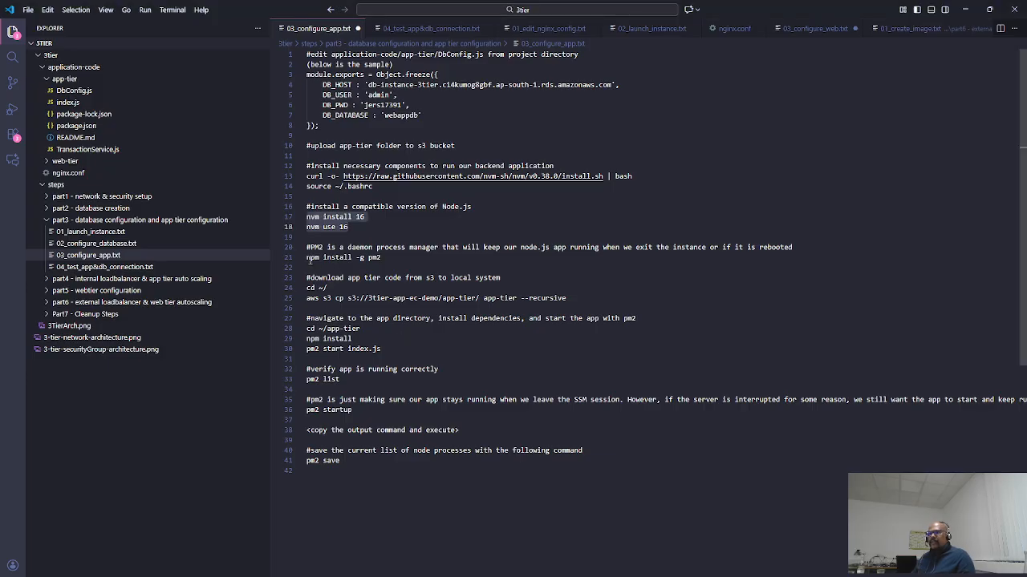
pyautogui.moveTo(307, 257); pyautogui.dragTo(381, 257)
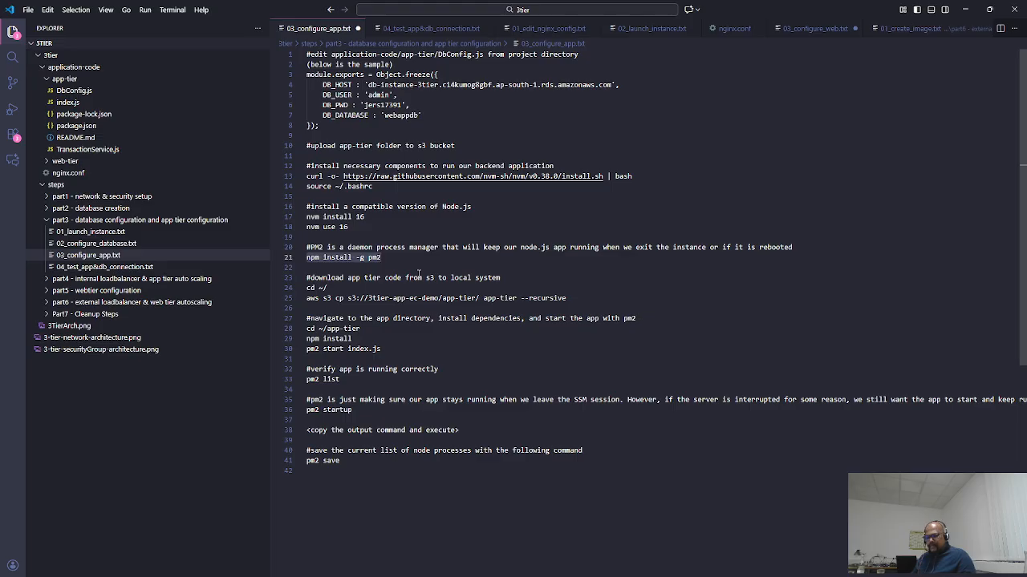
pyautogui.hotkey('alt', 'Tab')
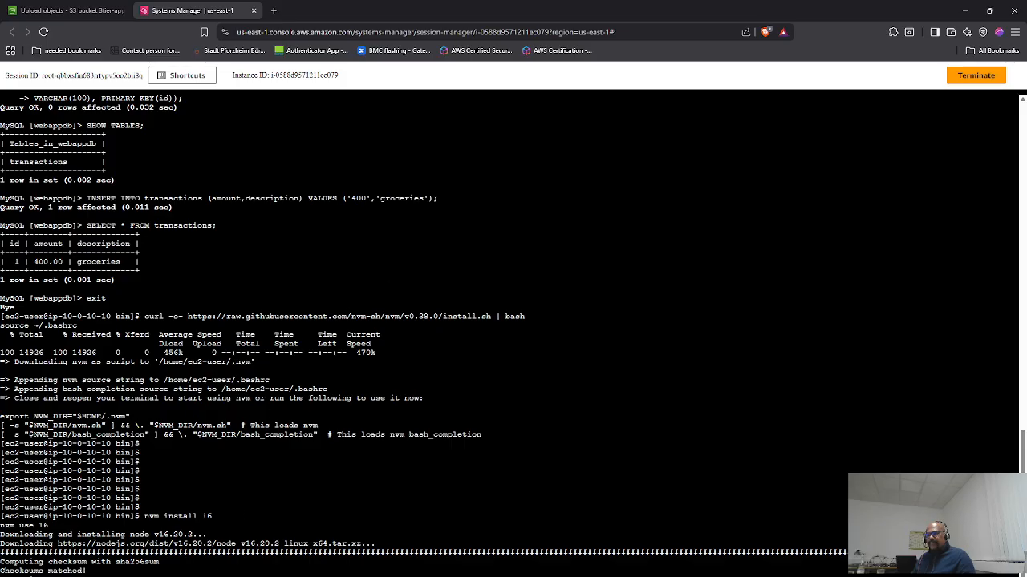
pyautogui.rightClick(204, 479)
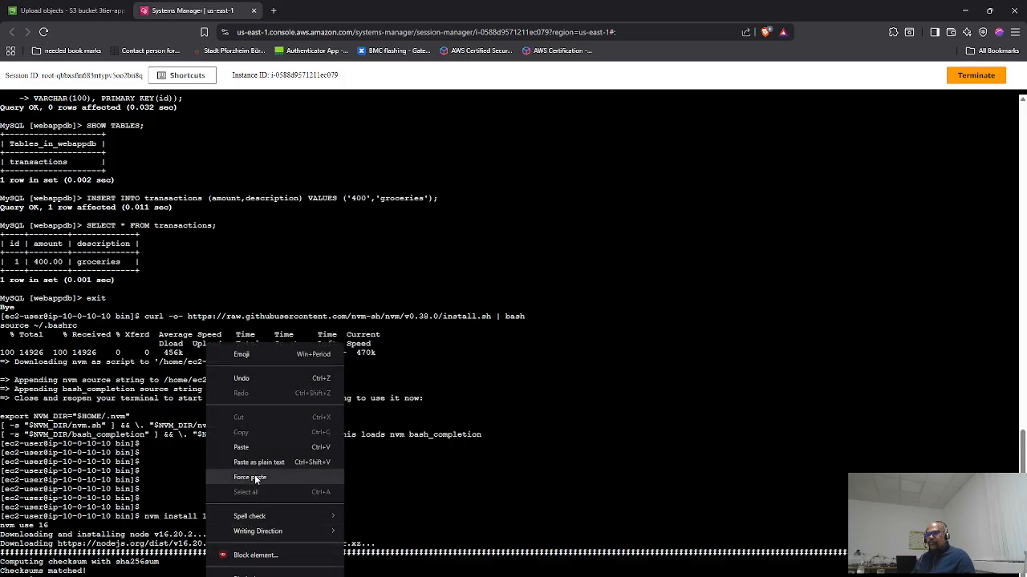
pyautogui.click(255, 449)
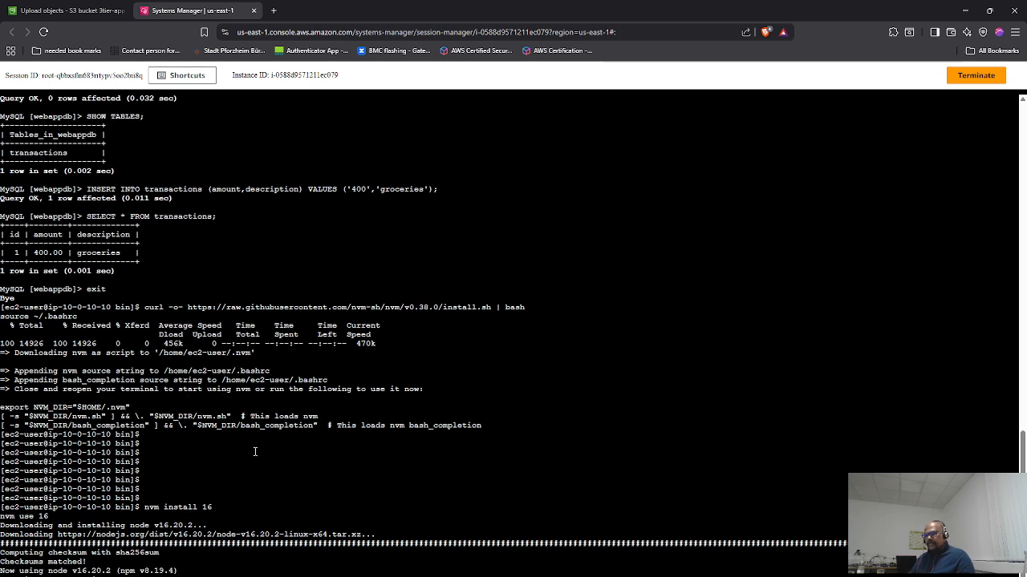
pyautogui.hotkey('alt', 'Tab')
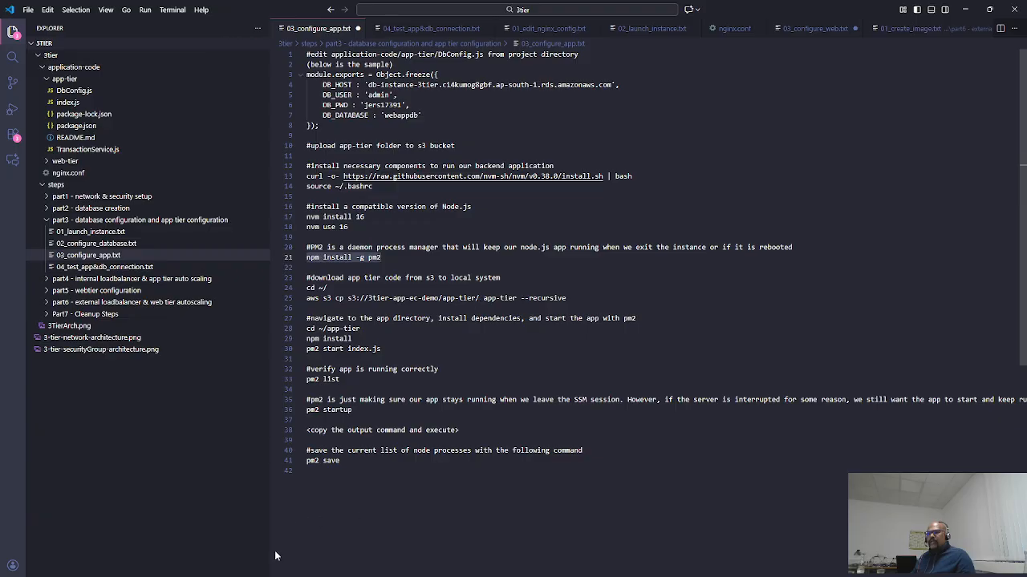
pyautogui.moveTo(257, 576)
pyautogui.click(361, 559)
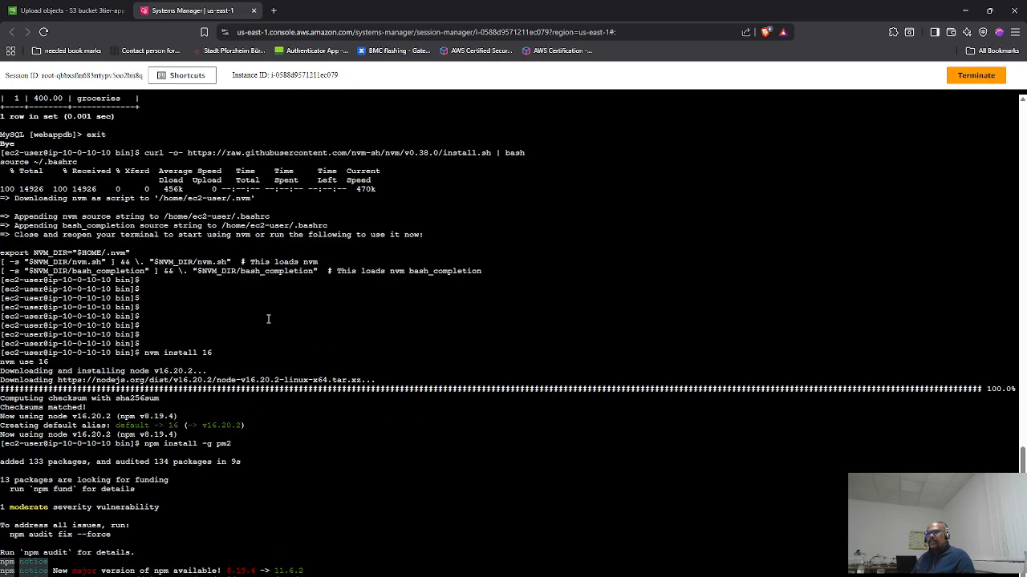
# - Close the S3 upload status page, copy the S3 URI of the bucket's app-tier folder, and switch back to VS Code
pyautogui.click(67, 15)
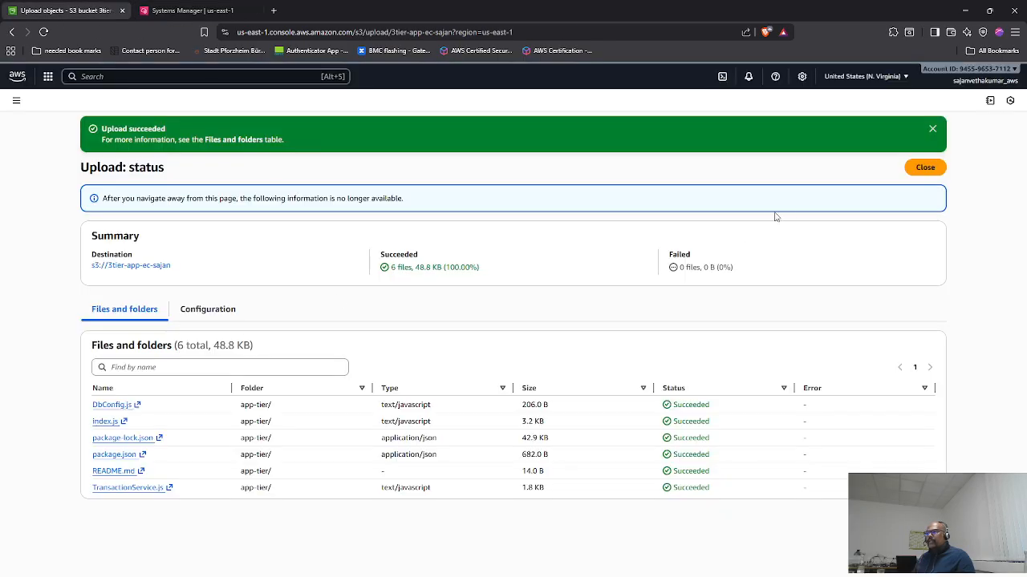
pyautogui.click(923, 169)
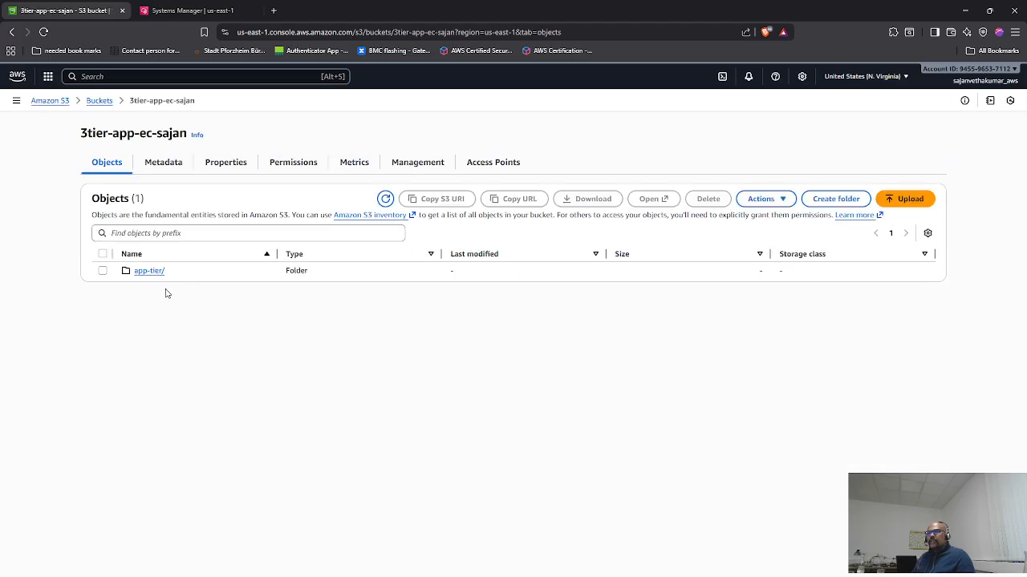
pyautogui.click(102, 271)
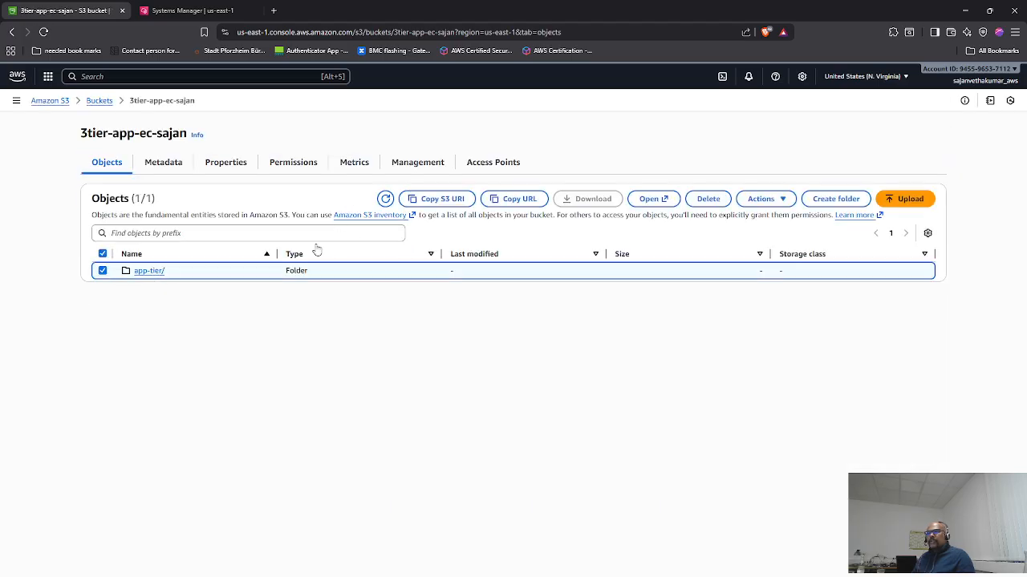
pyautogui.click(454, 199)
pyautogui.hotkey('alt', 'Tab')
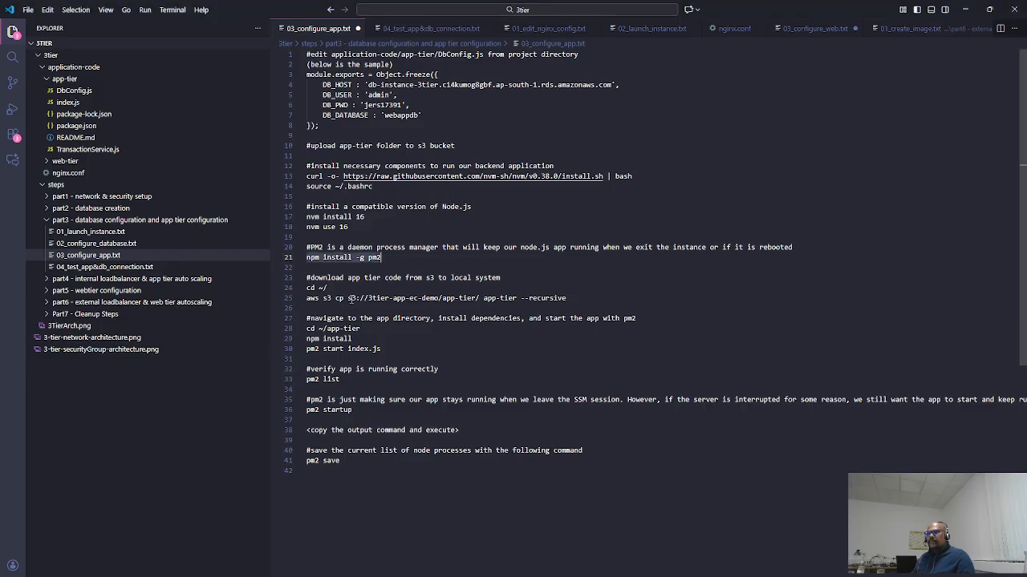
pyautogui.moveTo(351, 299); pyautogui.dragTo(518, 299)
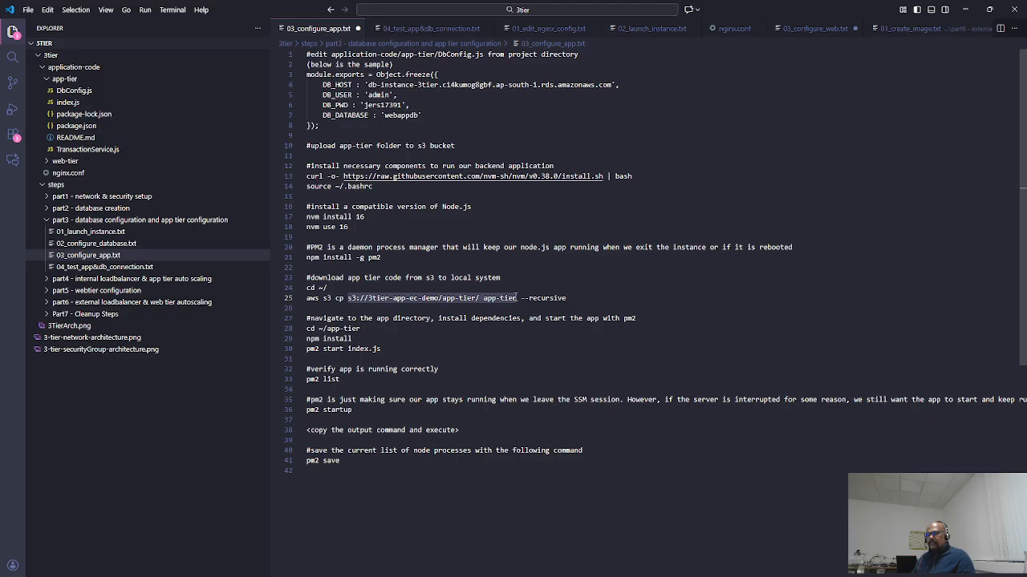
pyautogui.hotkey('ctrl', 'v')
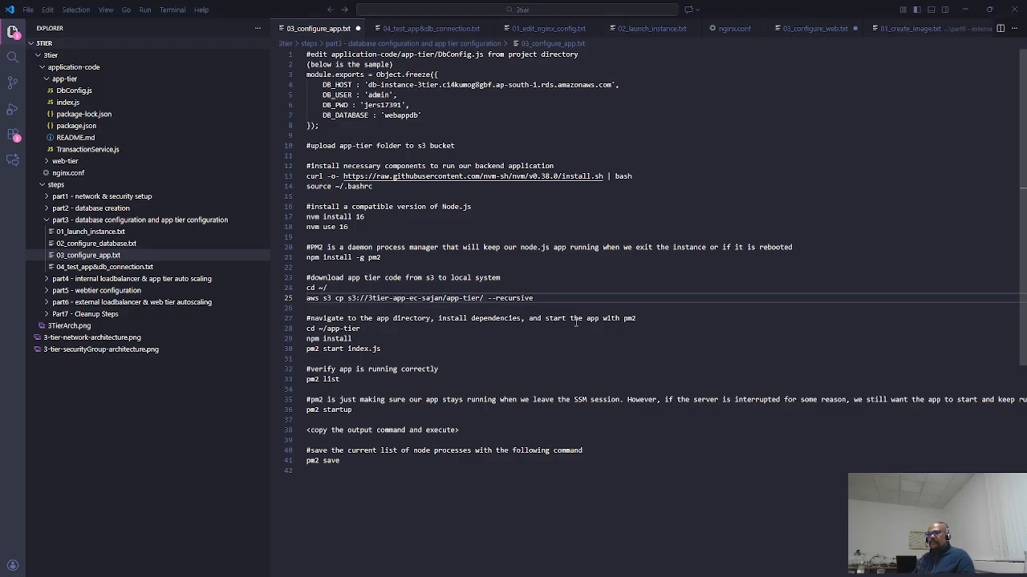
pyautogui.hotkey('alt', 'Tab')
pyautogui.hotkey('alt', 'Tab')
pyautogui.click(558, 318)
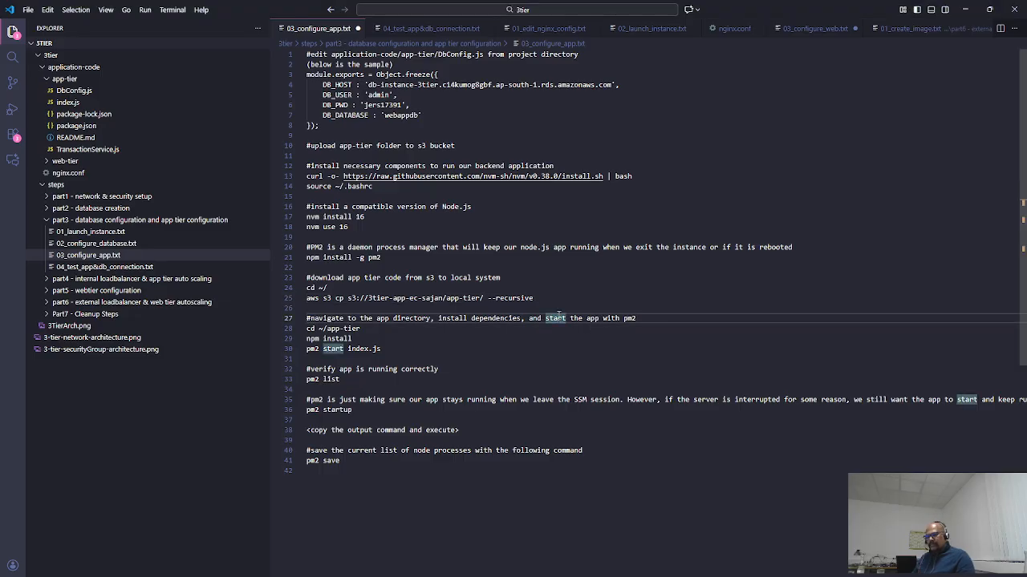
pyautogui.hotkey('ctrl', 'z')
pyautogui.click(482, 318)
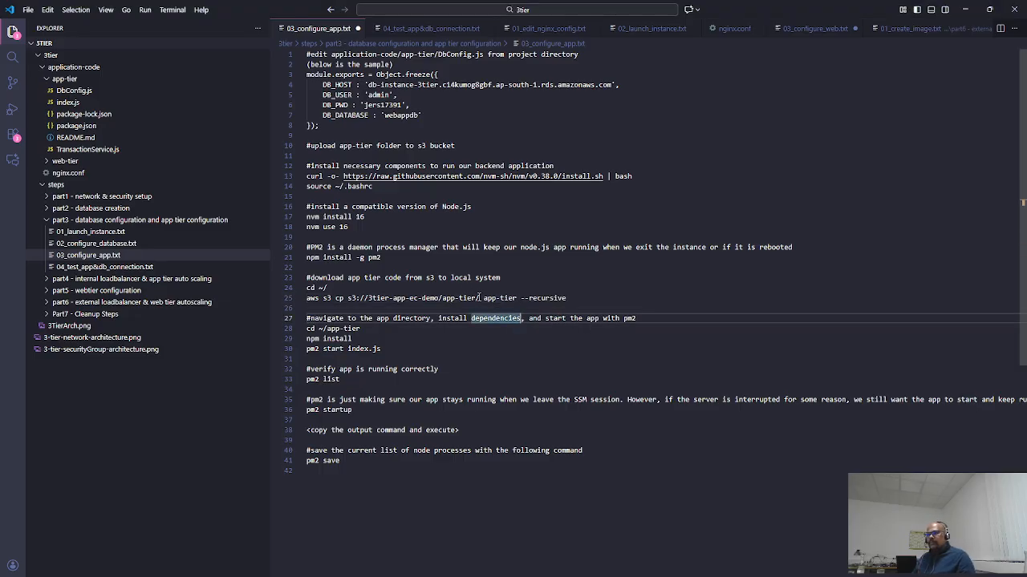
# - Replace only the sample S3 source path in the aws s3 cp command with the copied URI, and return to the Session Manager terminal
pyautogui.moveTo(479, 298); pyautogui.dragTo(348, 300)
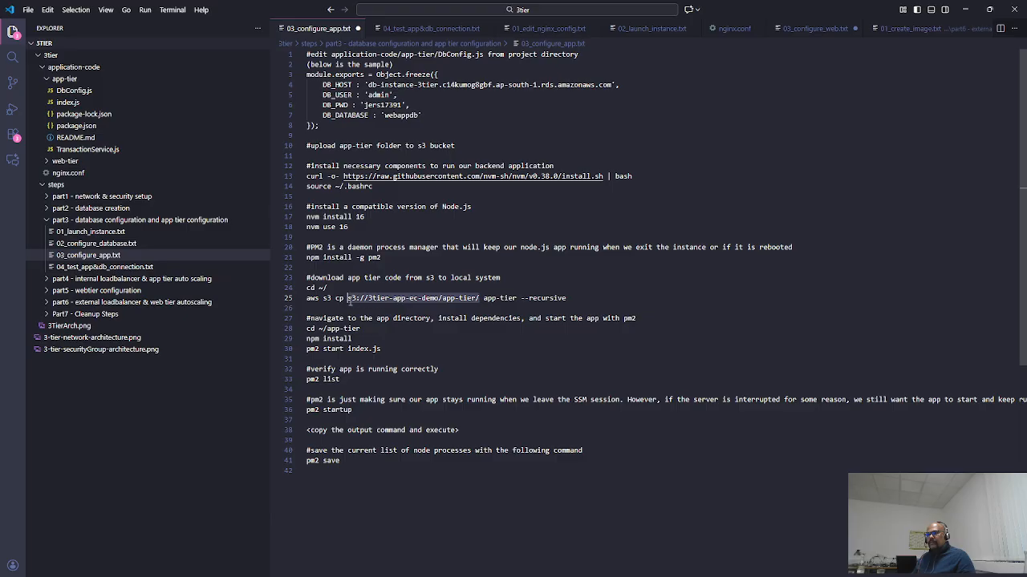
pyautogui.hotkey('ctrl', 'v')
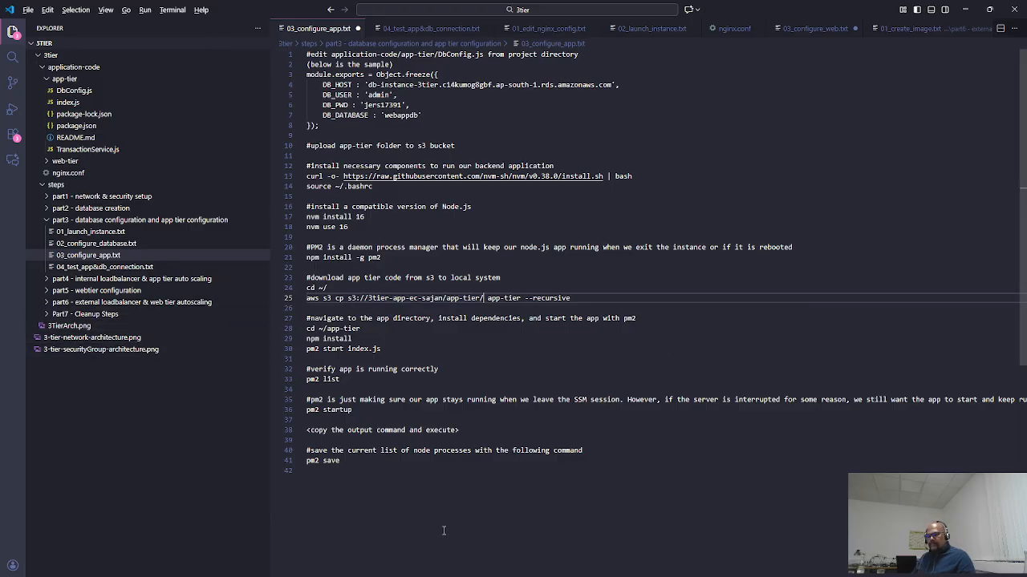
pyautogui.hotkey('alt', 'Tab')
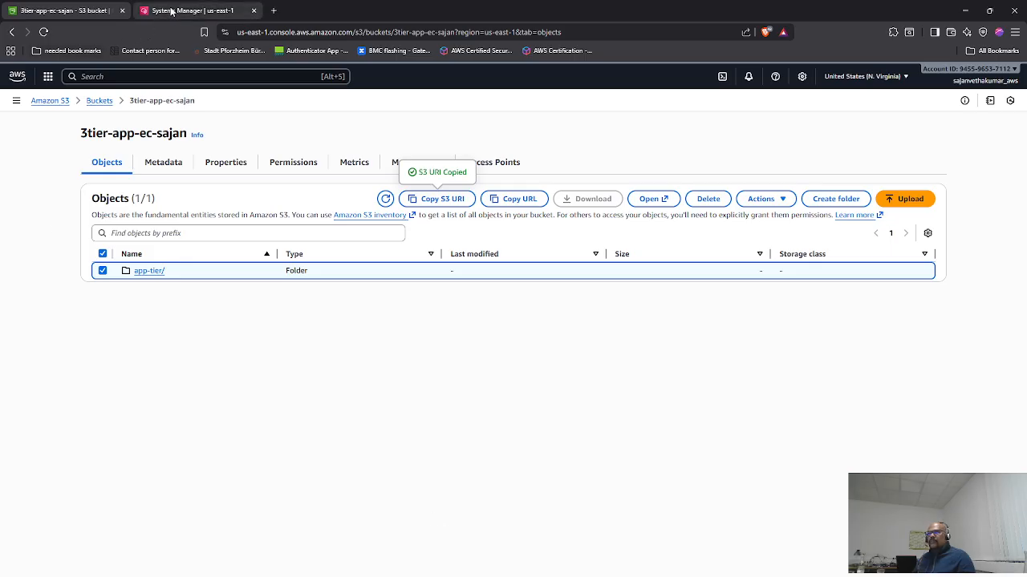
pyautogui.click(192, 11)
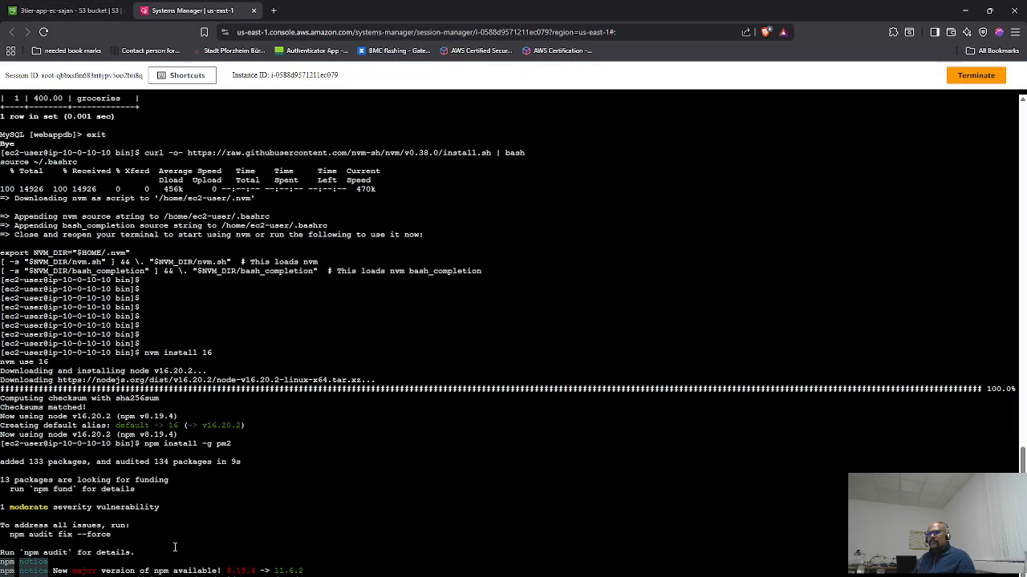
# - Copy cd ~/ from 03_configure_app.txt in VS Code and run it in the Session Manager terminal to enter the home directory
pyautogui.hotkey('alt', 'Tab')
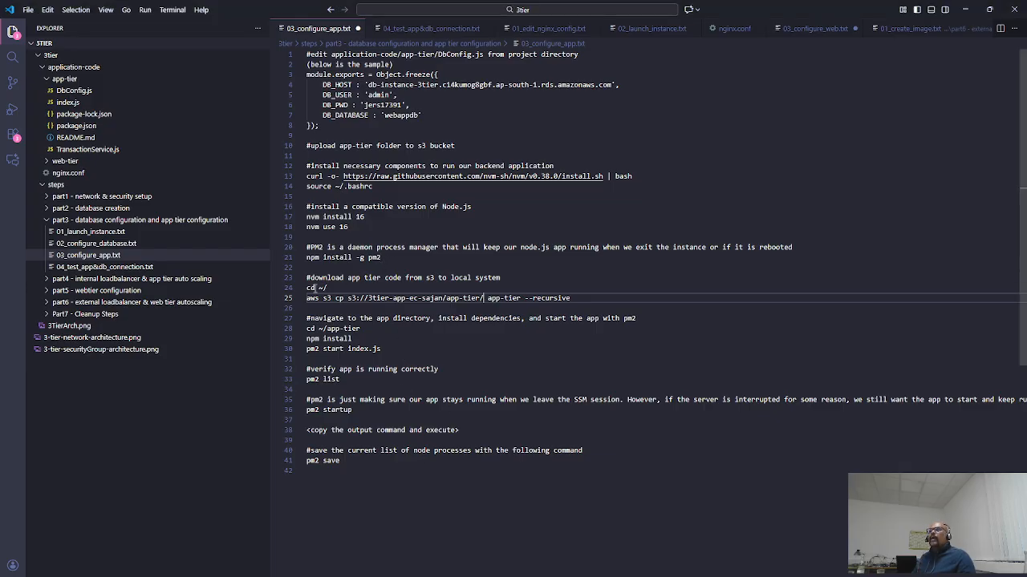
pyautogui.moveTo(308, 287); pyautogui.dragTo(331, 287)
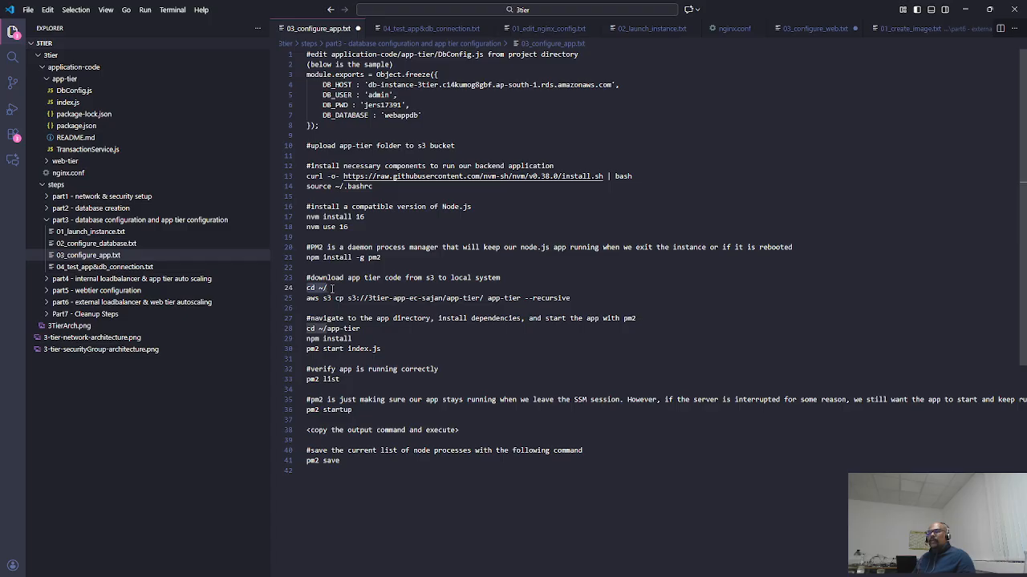
pyautogui.hotkey('alt', 'Tab')
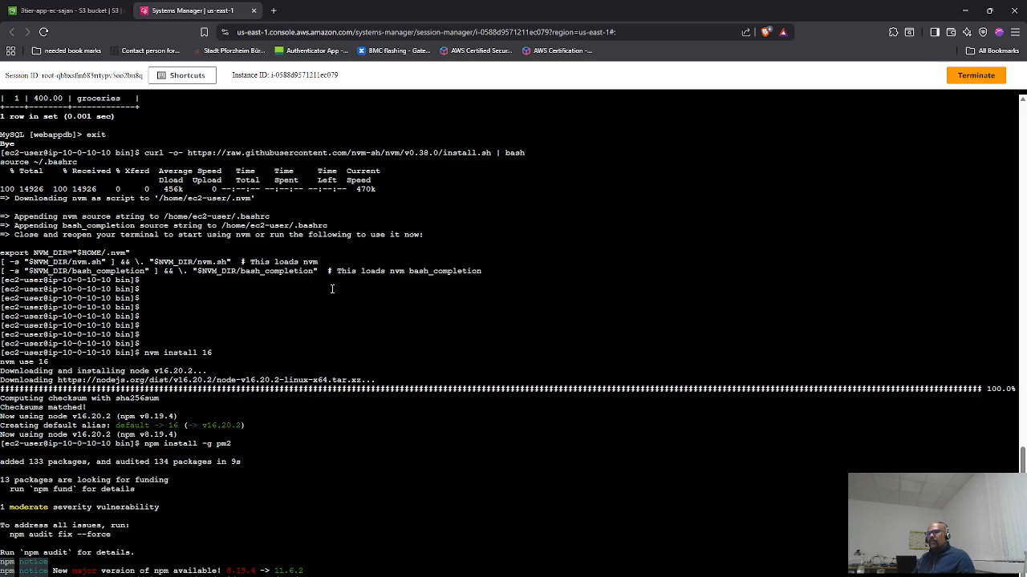
pyautogui.rightClick(220, 449)
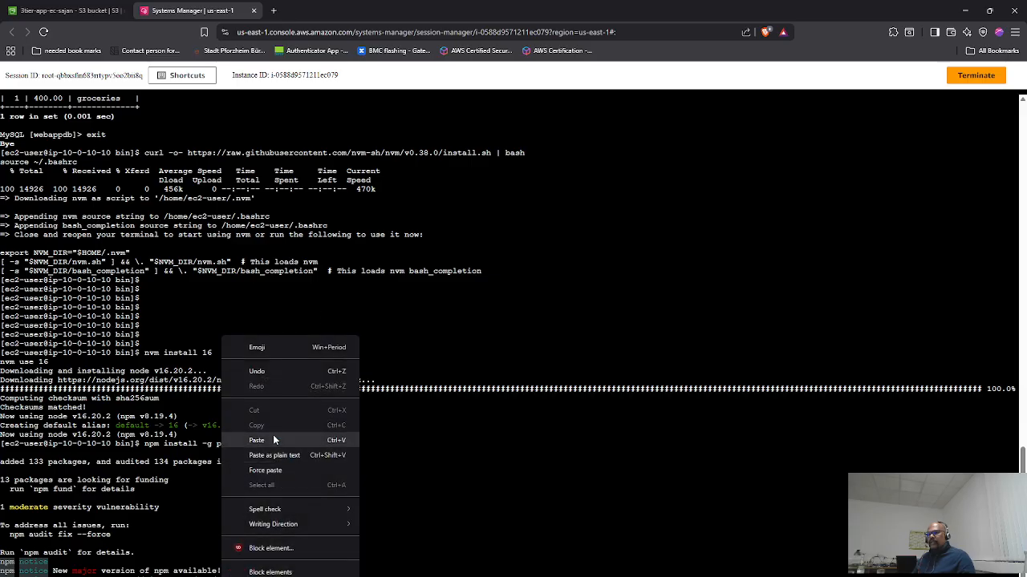
pyautogui.click(273, 438)
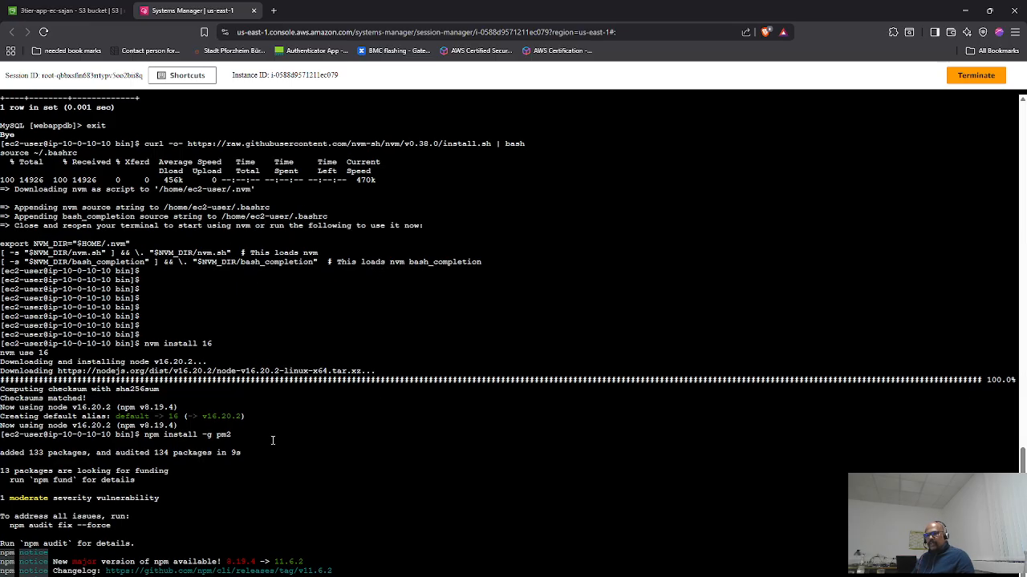
pyautogui.hotkey('alt', 'Tab')
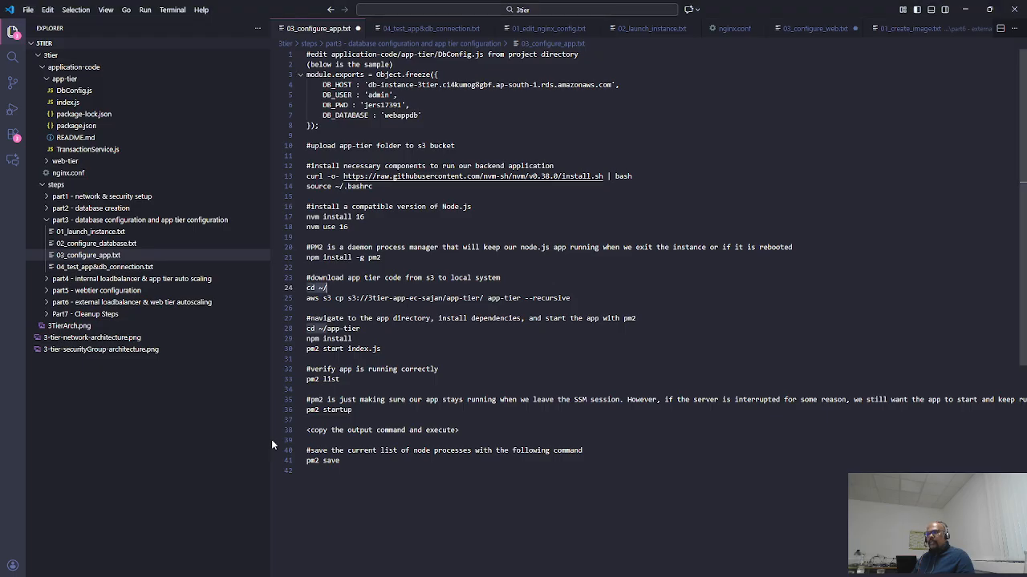
pyautogui.hotkey('alt', 'Tab')
# - Copy the aws s3 cp command from 03_configure_app.txt in VS Code and run it in the Session Manager terminal to download the app-tier code
pyautogui.hotkey('alt', 'Tab')
pyautogui.click(307, 299)
pyautogui.moveTo(307, 299); pyautogui.dragTo(576, 298)
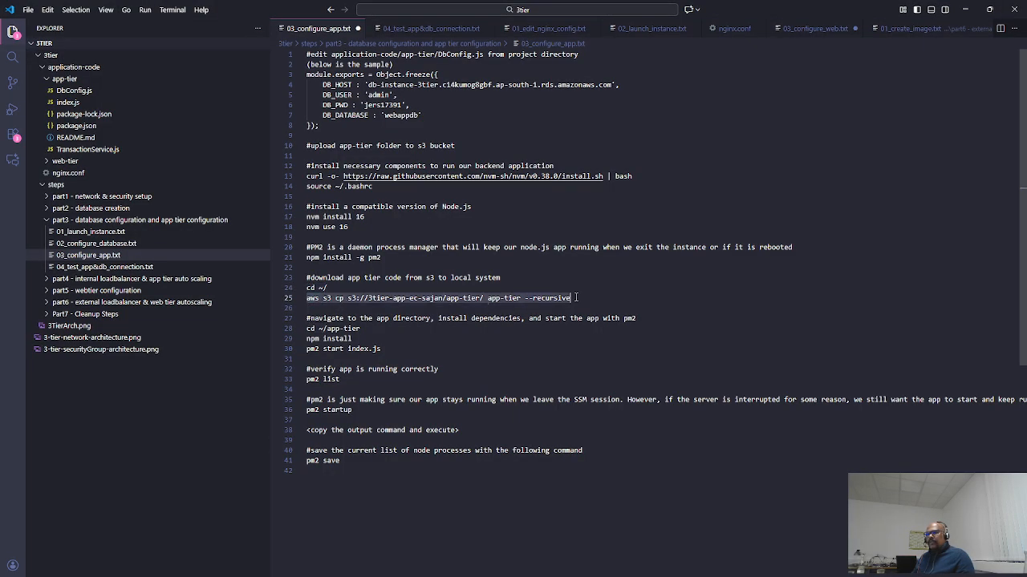
pyautogui.hotkey('alt', 'Tab')
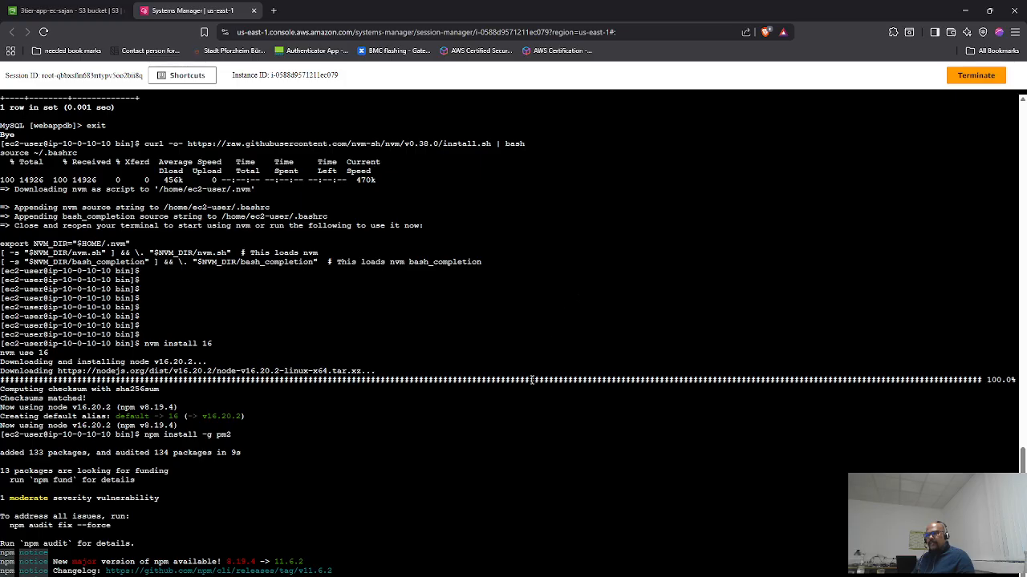
pyautogui.rightClick(196, 337)
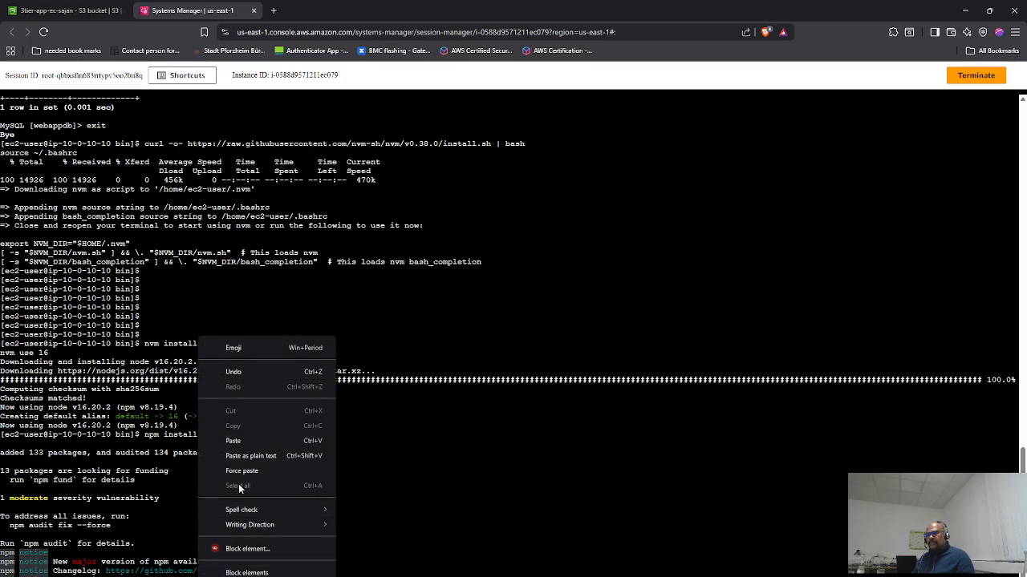
pyautogui.click(241, 442)
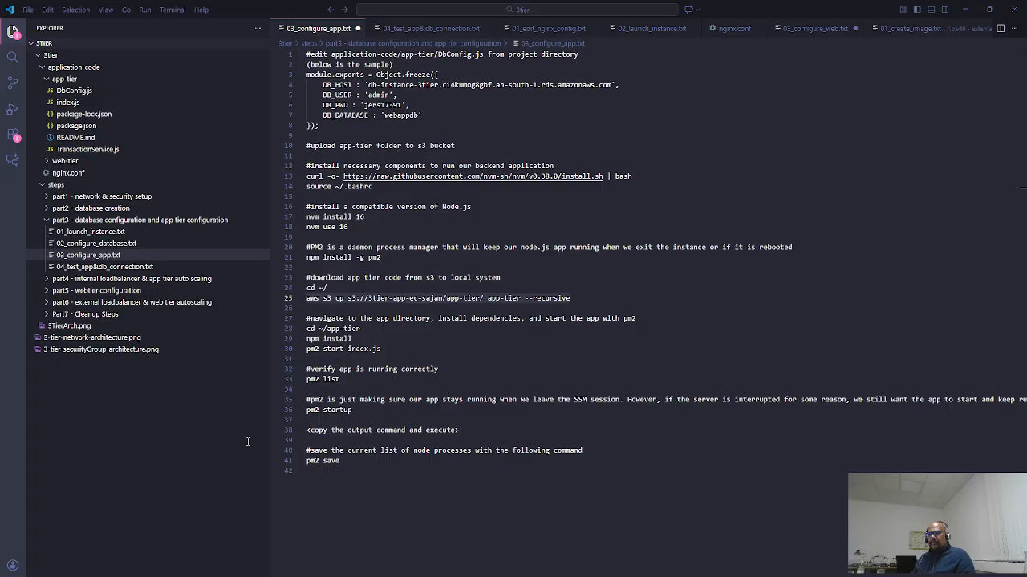
# - Copy cd ~/app-tier from VS Code, run it in the Session Manager terminal, and list the files before opening DbConfig.js with nano
pyautogui.hotkey('alt', 'Tab')
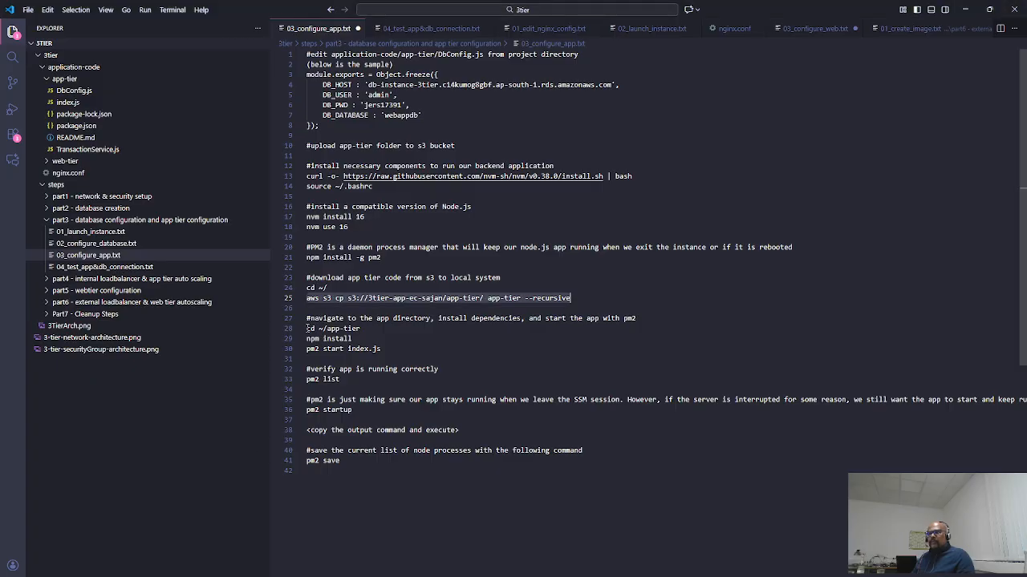
pyautogui.moveTo(307, 328); pyautogui.dragTo(371, 328)
pyautogui.hotkey('alt', 'Tab')
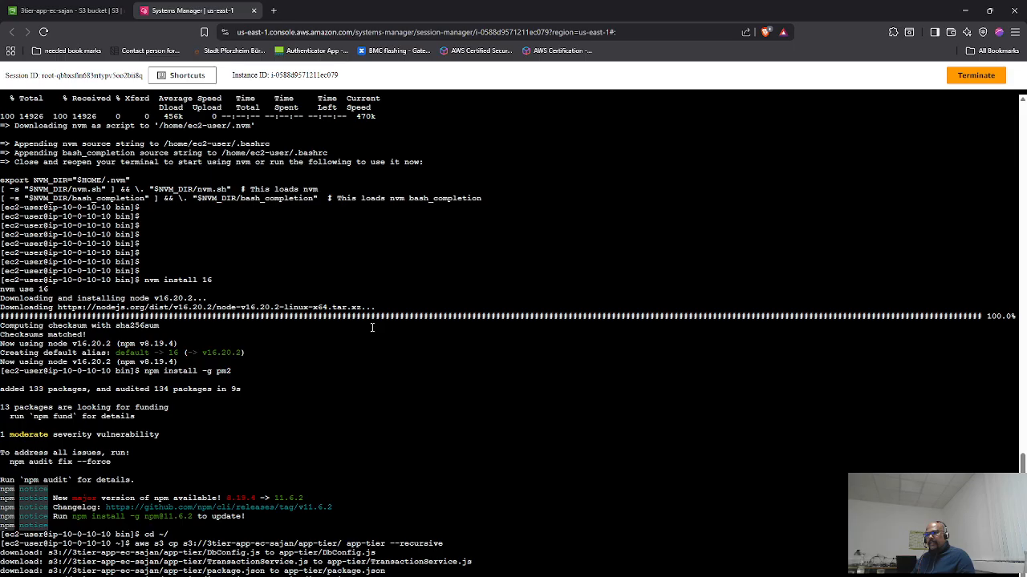
pyautogui.rightClick(165, 348)
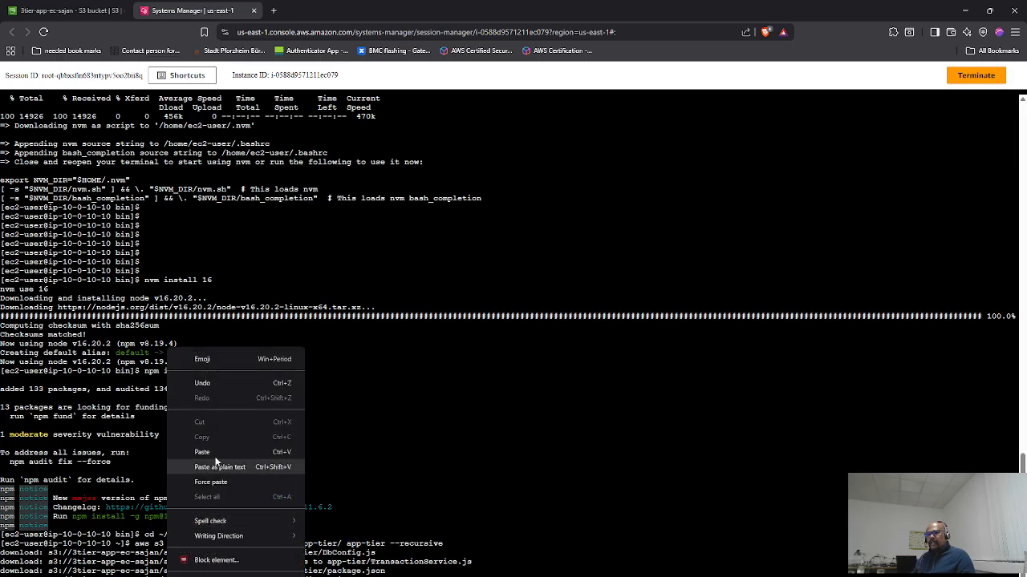
pyautogui.click(215, 450)
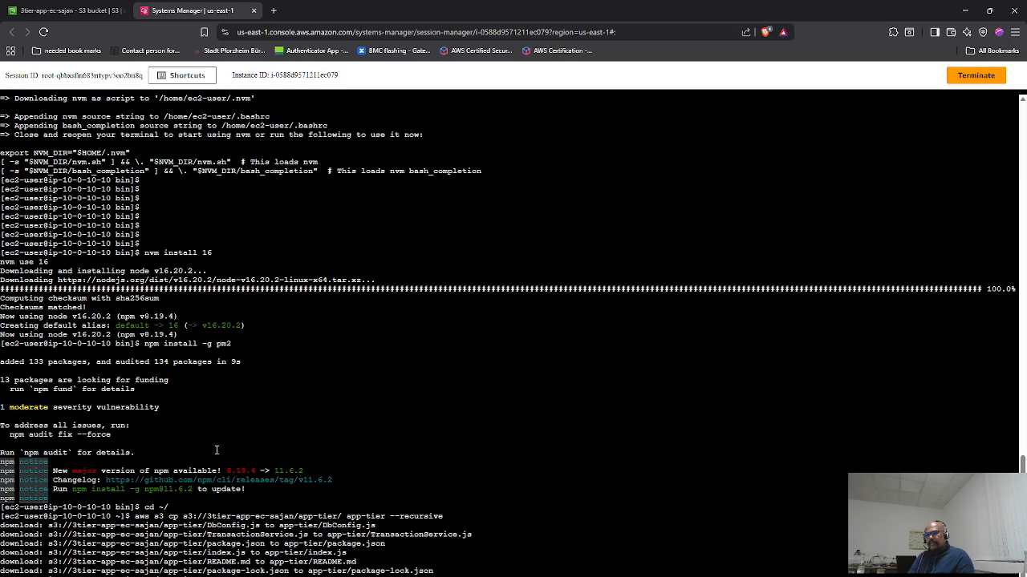
pyautogui.press('Return')
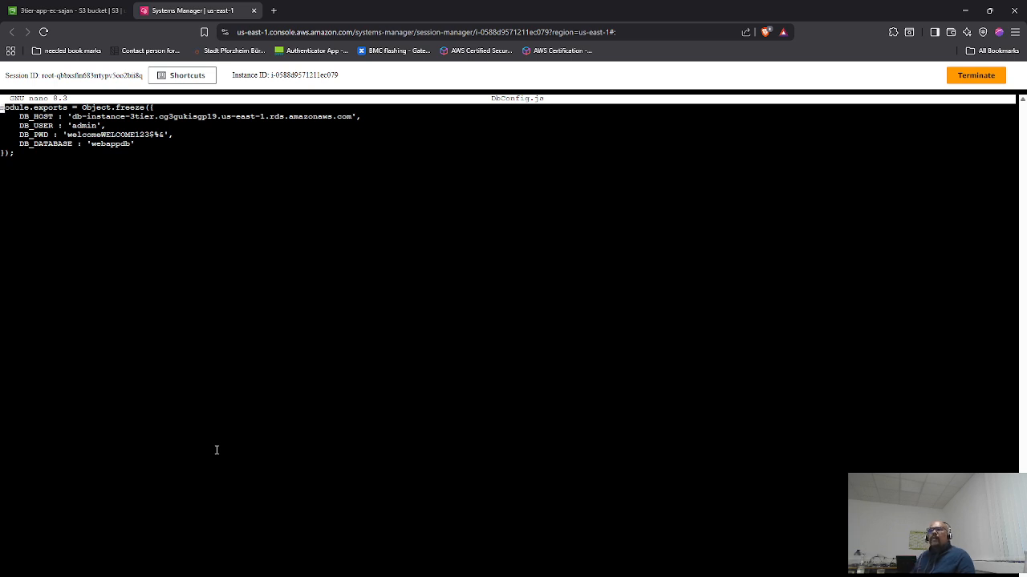
# - Open db-instance-3tier in Aurora and RDS, compare its endpoint with DB_HOST in DbConfig.js, and exit nano without changes
pyautogui.click(91, 10)
pyautogui.click(48, 76)
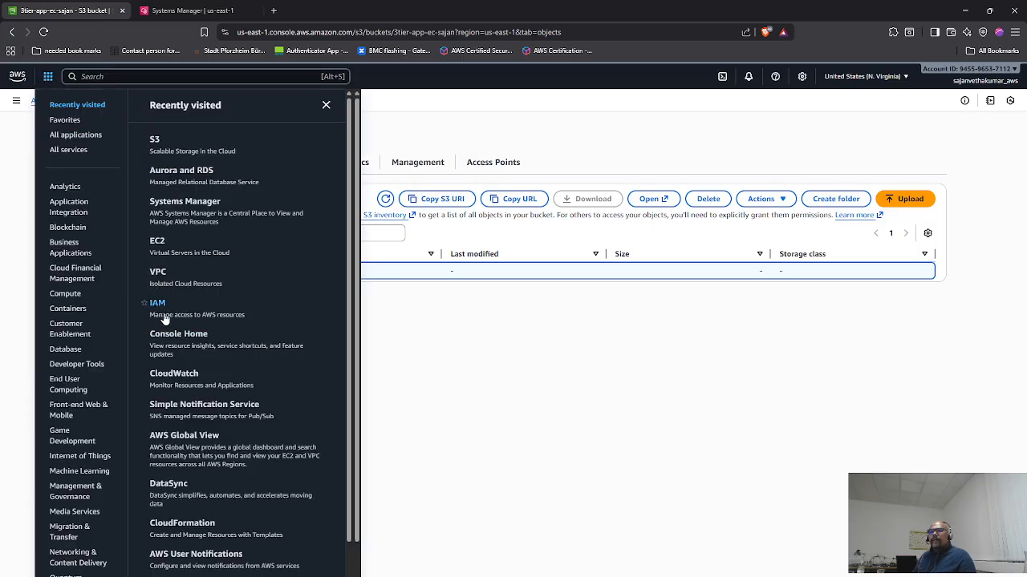
pyautogui.click(178, 172)
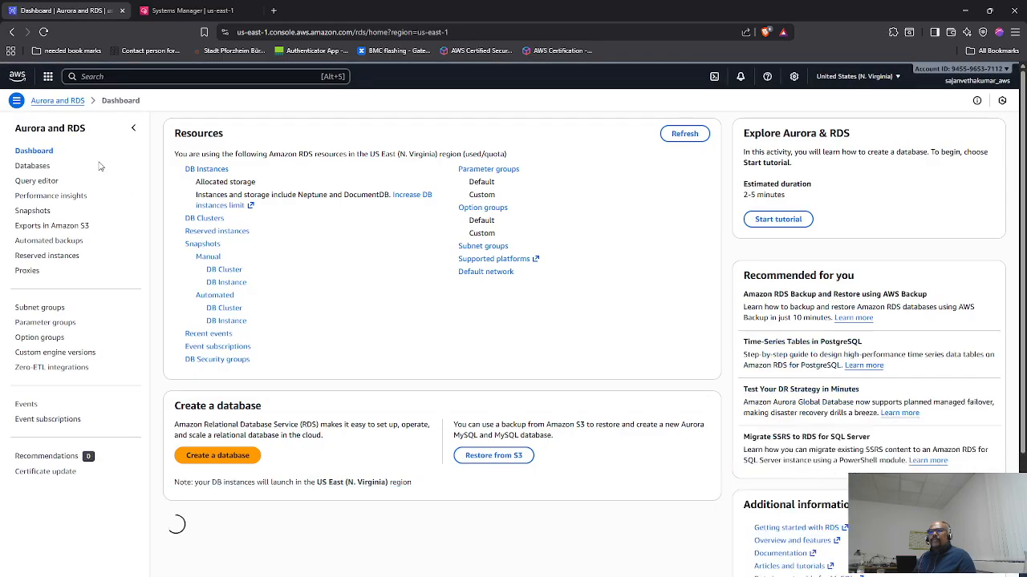
pyautogui.click(33, 167)
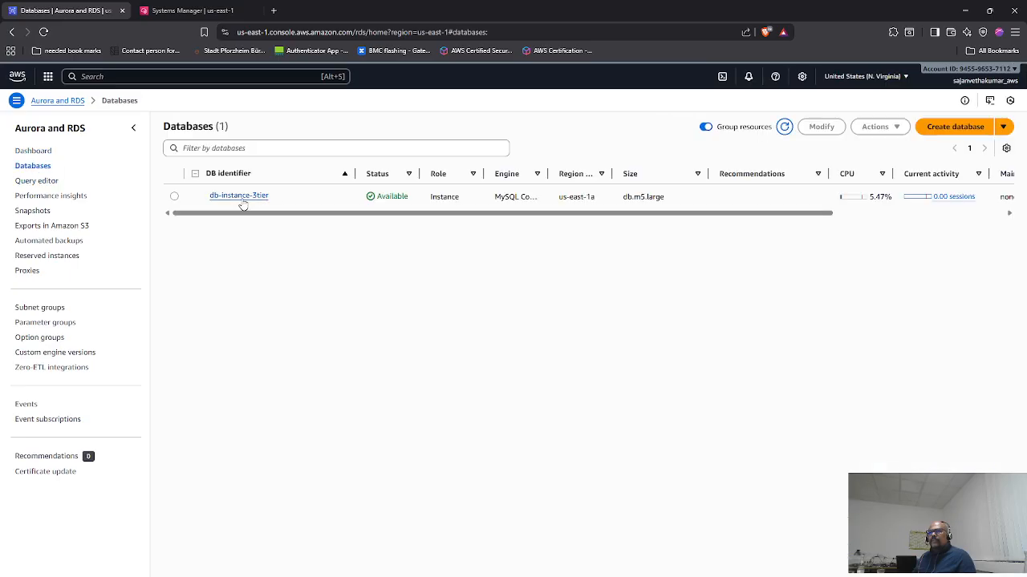
pyautogui.click(176, 197)
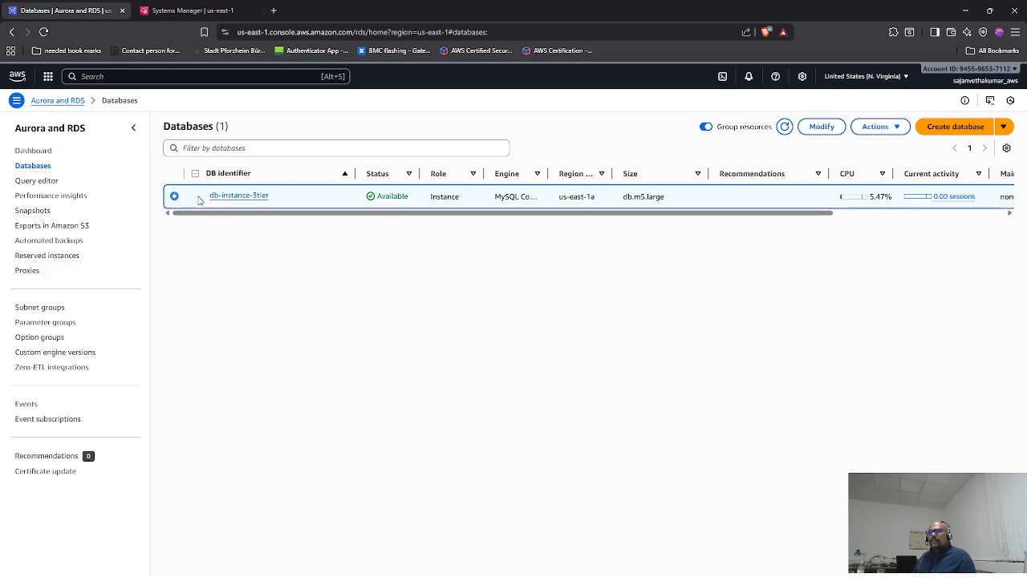
pyautogui.click(174, 197)
pyautogui.click(236, 196)
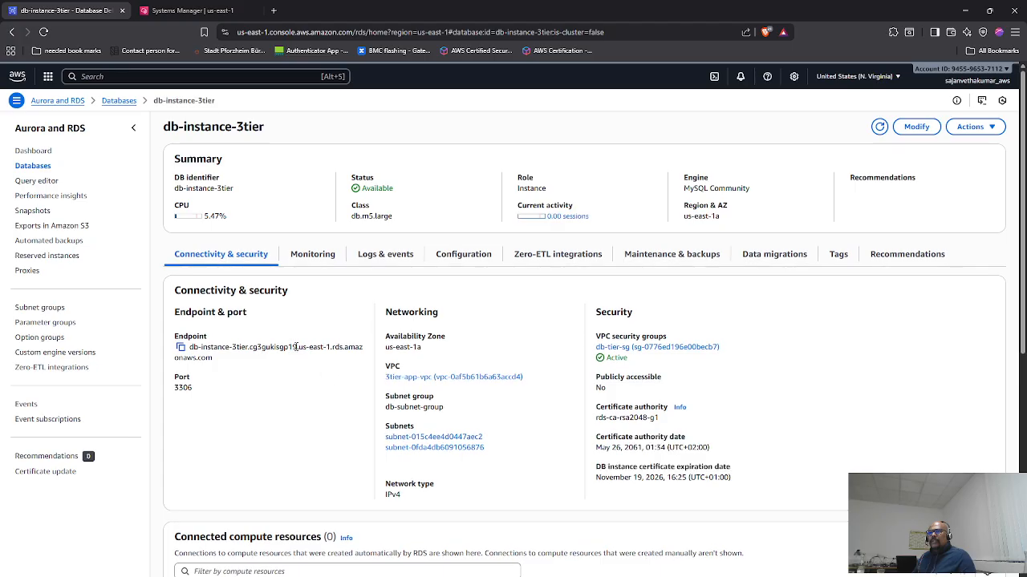
pyautogui.moveTo(297, 347); pyautogui.dragTo(249, 347)
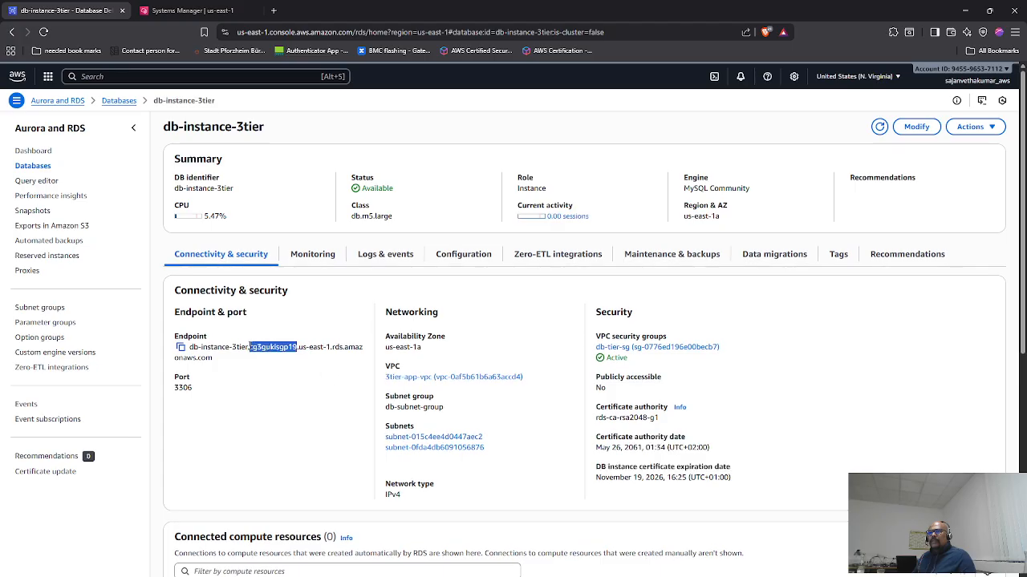
pyautogui.click(195, 11)
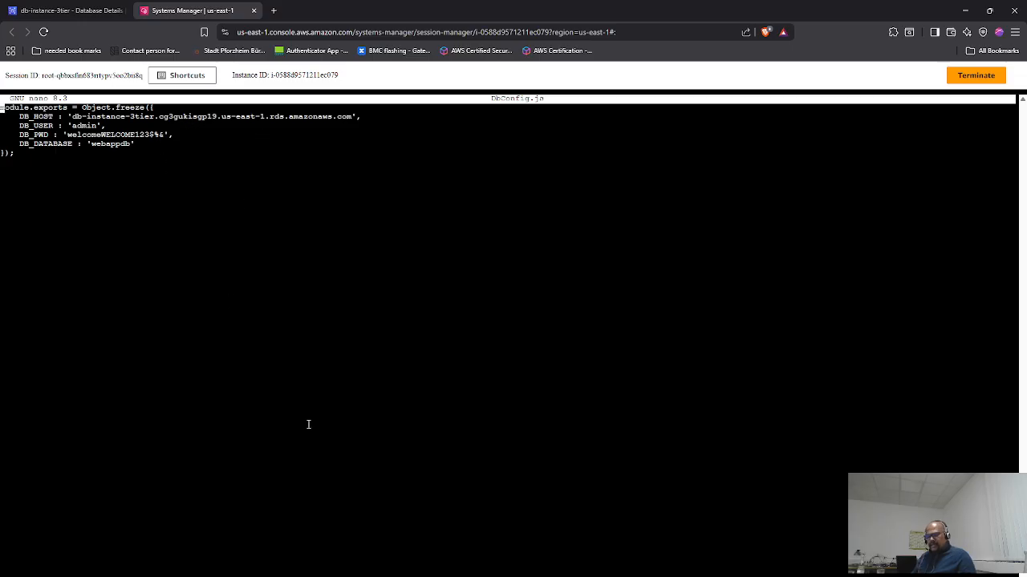
pyautogui.hotkey('ctrl', 'x')
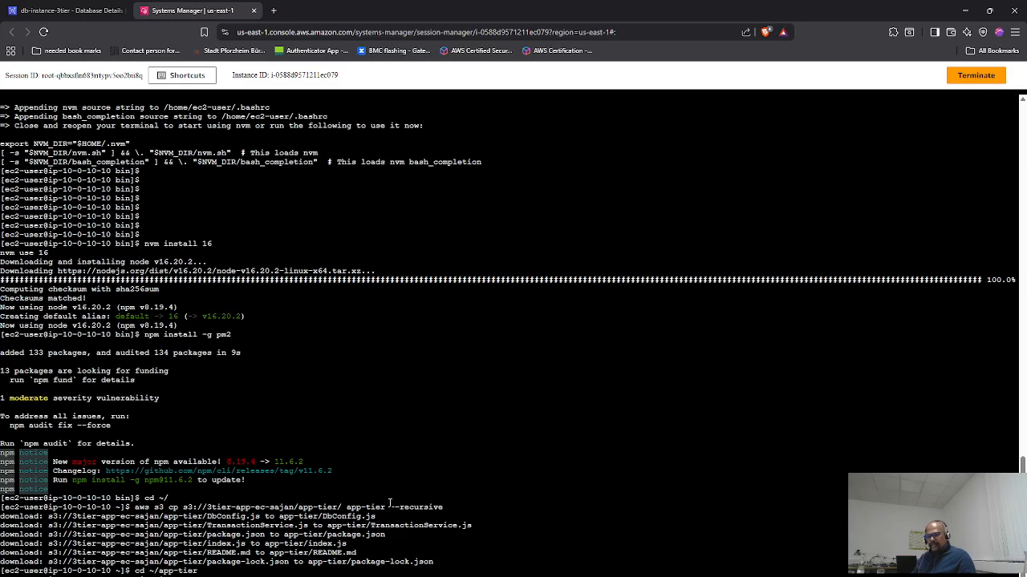
# - Copy npm install and pm2 start index.js from VS Code and run both in the Session Manager terminal to start the app
pyautogui.hotkey('alt', 'Tab')
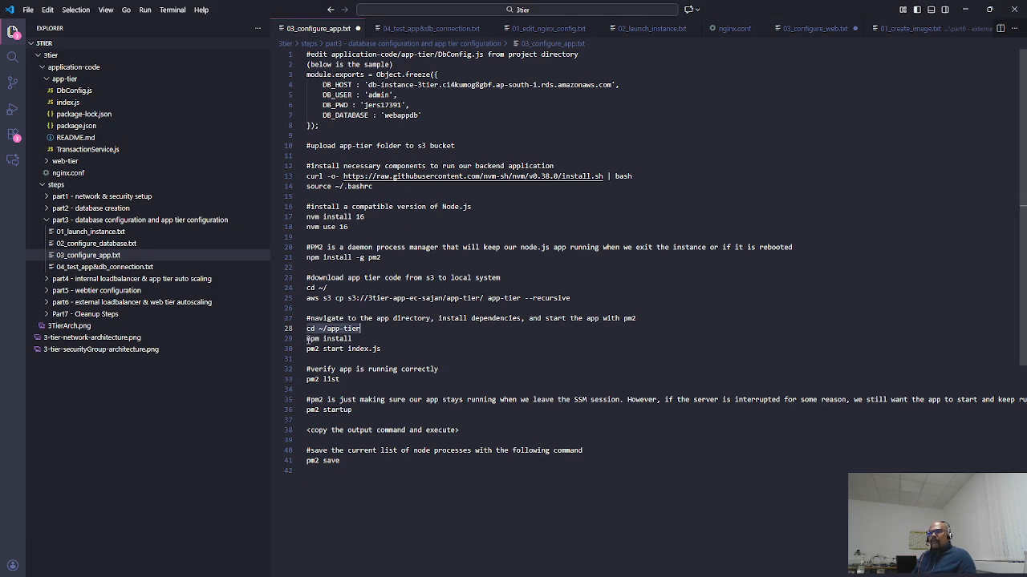
pyautogui.moveTo(307, 339); pyautogui.dragTo(401, 348)
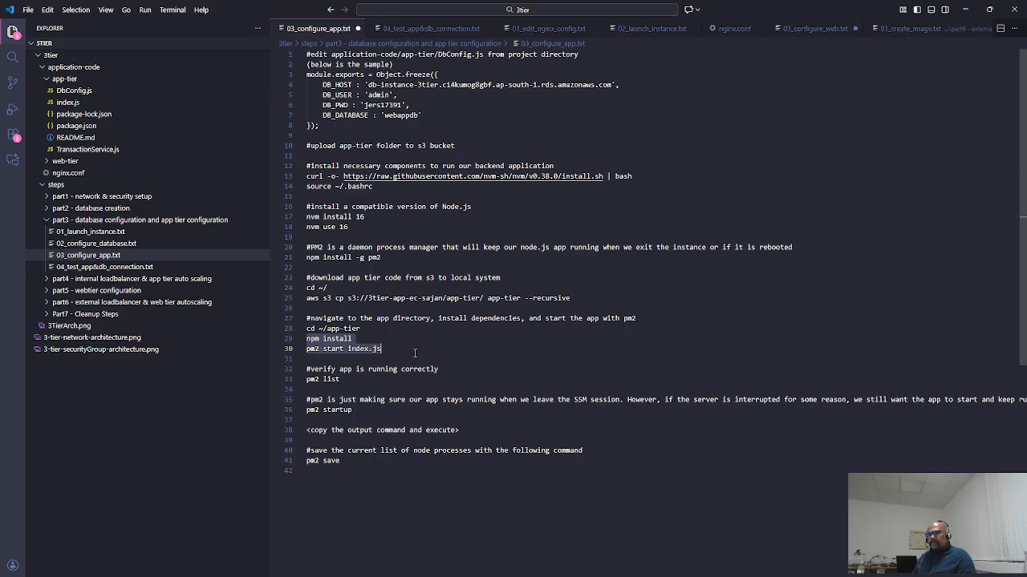
pyautogui.hotkey('alt', 'Tab')
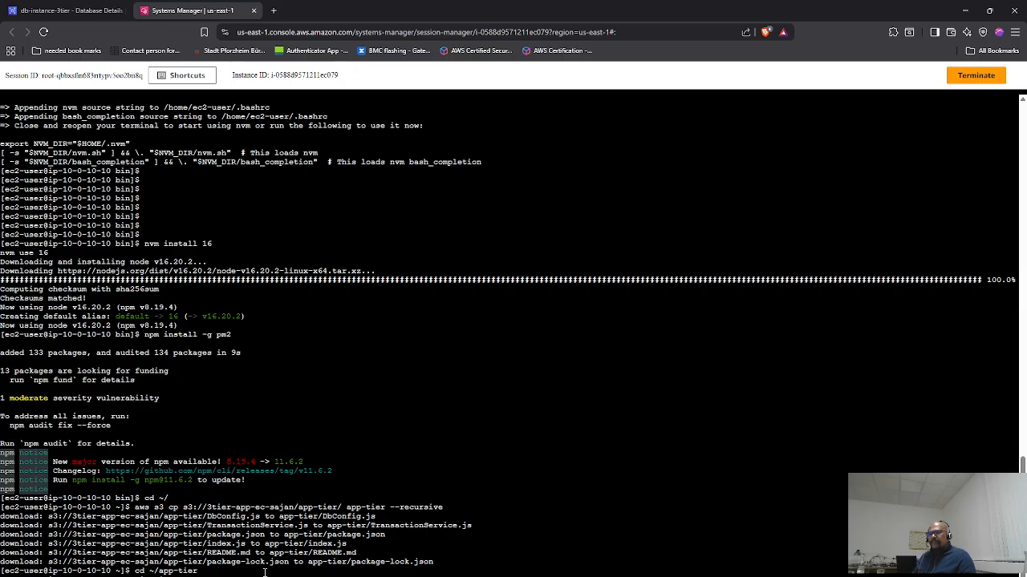
pyautogui.rightClick(256, 521)
pyautogui.click(300, 440)
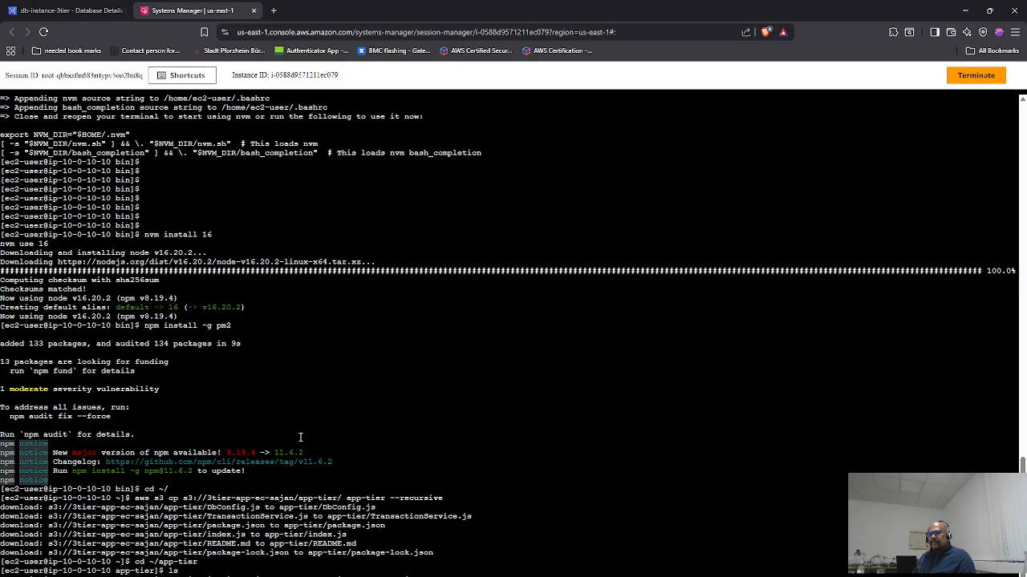
pyautogui.press('Return')
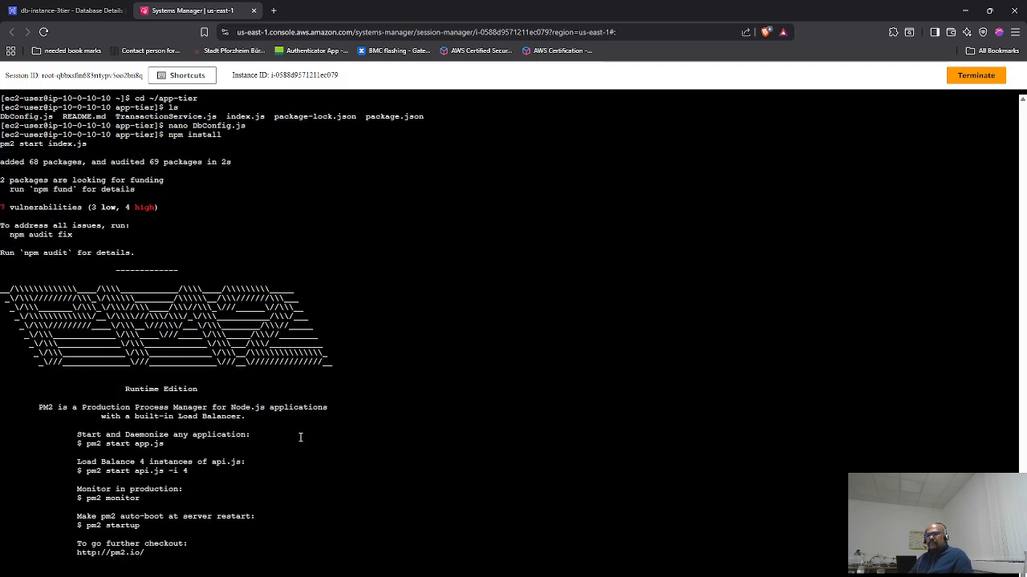
# - Copy pm2 list from VS Code and run it in the Session Manager terminal to check the app's status
pyautogui.hotkey('alt', 'Tab')
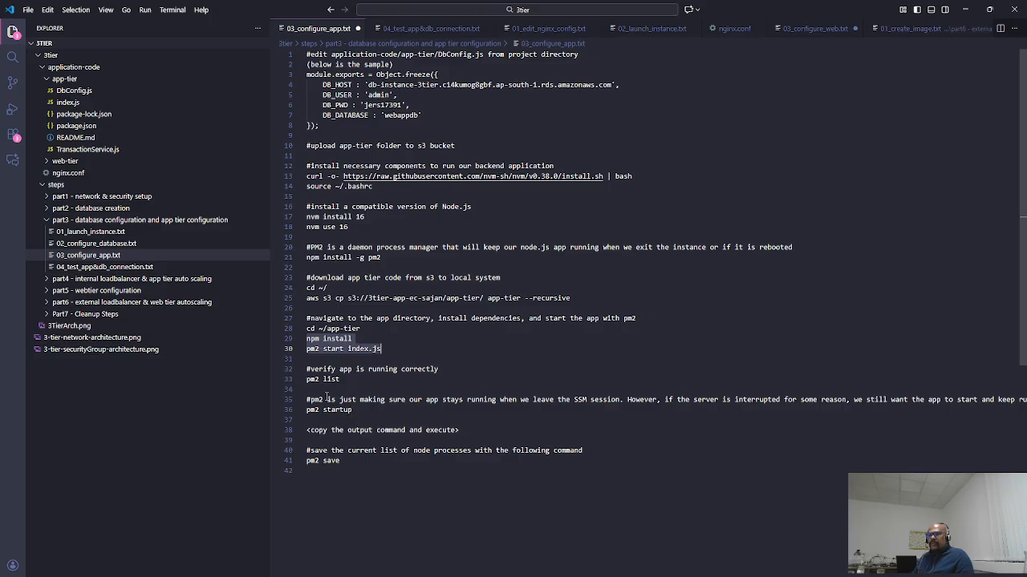
pyautogui.moveTo(307, 381); pyautogui.dragTo(349, 380)
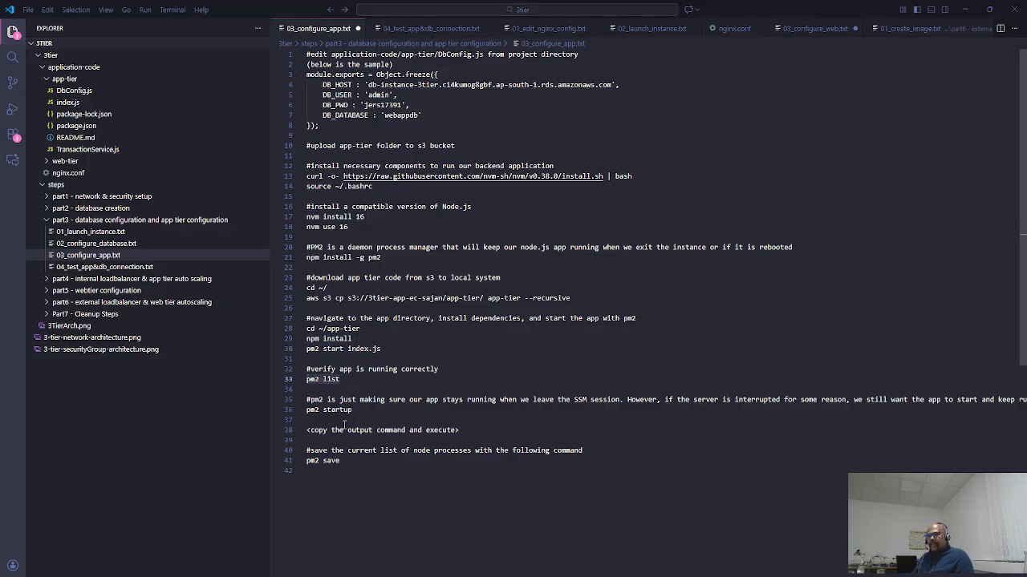
pyautogui.hotkey('alt', 'Tab')
pyautogui.rightClick(175, 545)
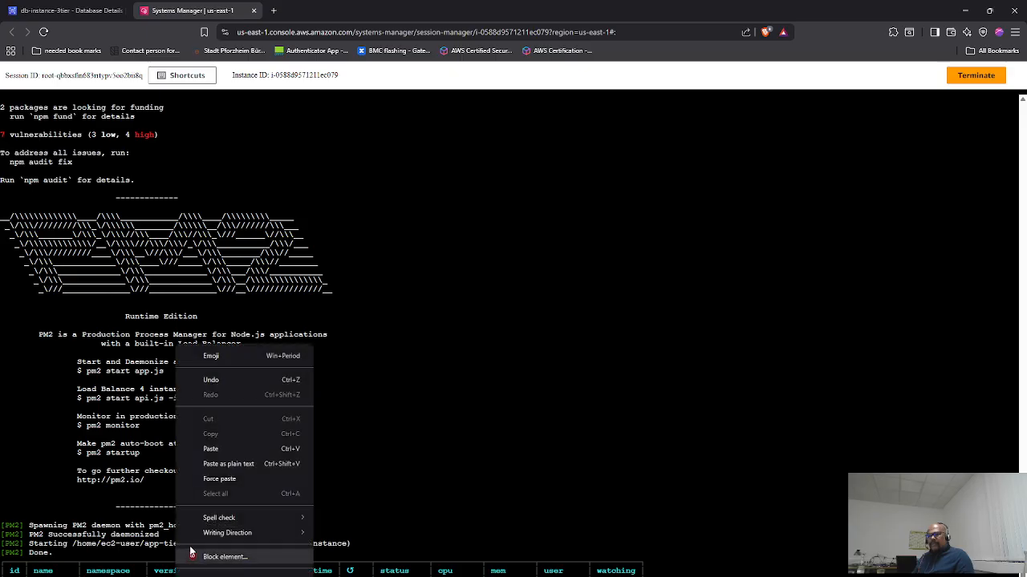
pyautogui.click(222, 450)
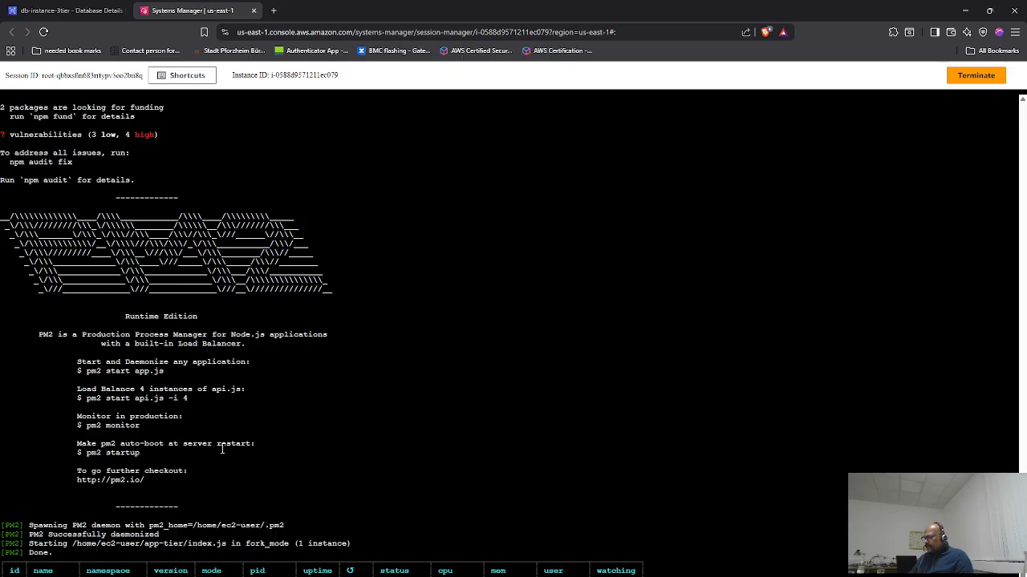
pyautogui.press('Return')
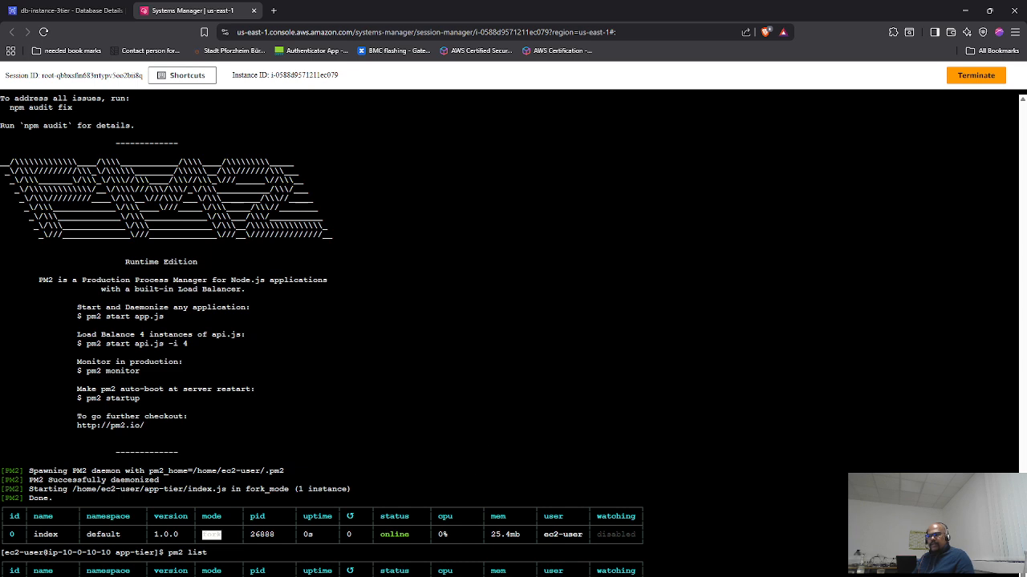
# - Copy pm2 startup from VS Code and run it in the Session Manager terminal to generate the boot-time startup command
pyautogui.hotkey('alt', 'Tab')
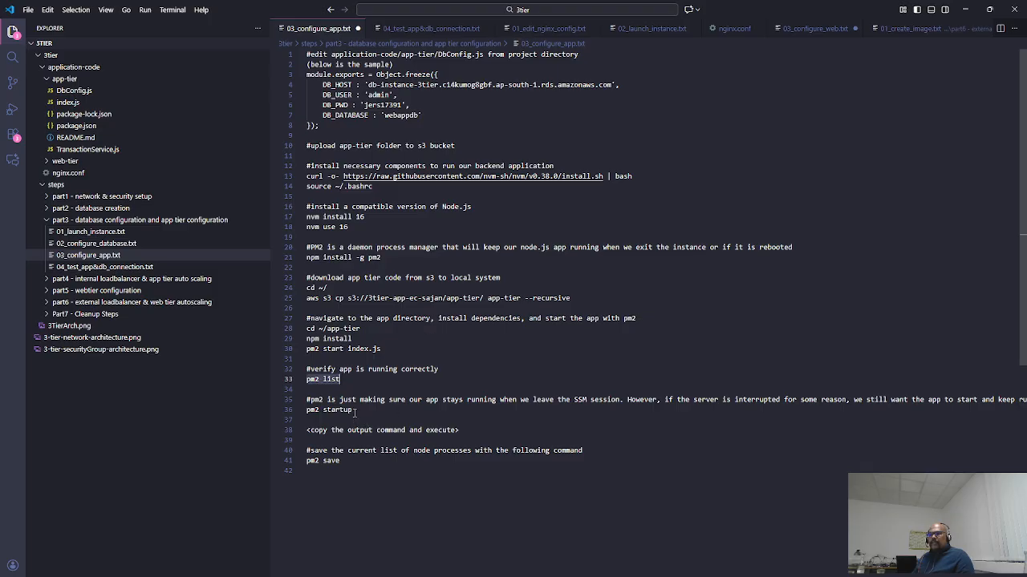
pyautogui.moveTo(355, 410); pyautogui.dragTo(303, 412)
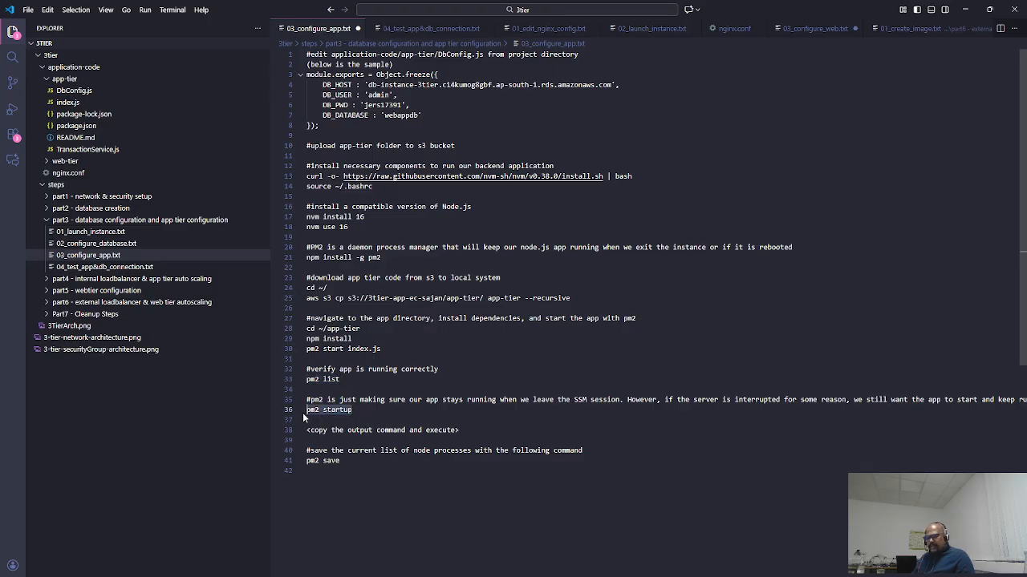
pyautogui.hotkey('alt', 'Tab')
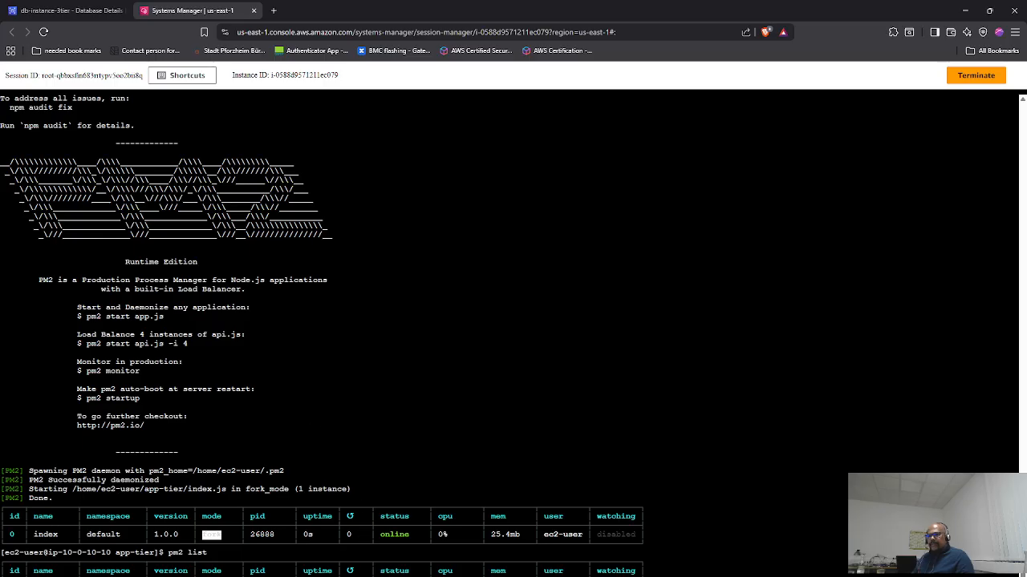
pyautogui.rightClick(219, 535)
pyautogui.click(260, 451)
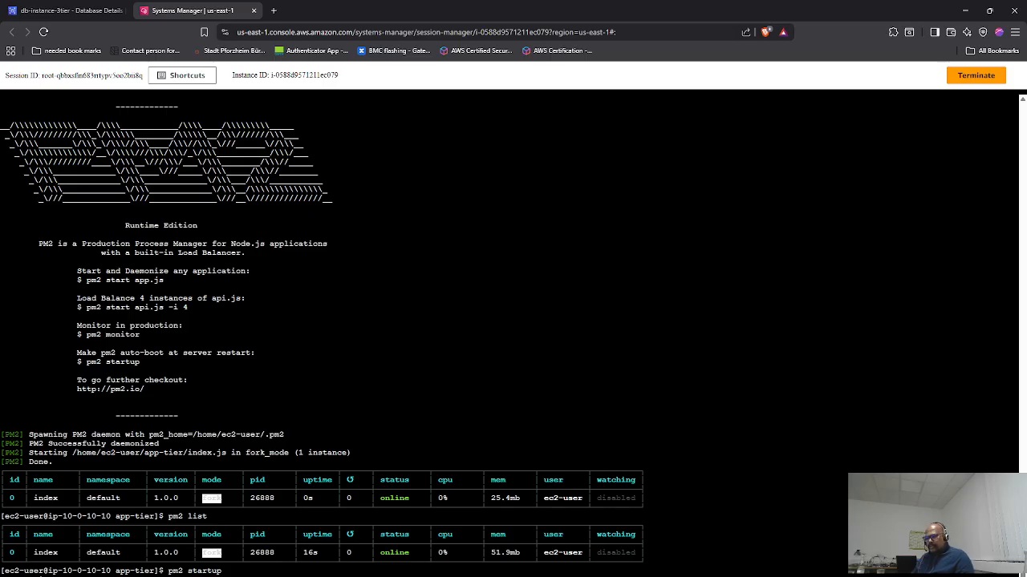
# - Copy the sudo env PATH command from the pm2 startup output, run it in the terminal, and switch back to VS Code
pyautogui.rightClick(554, 575)
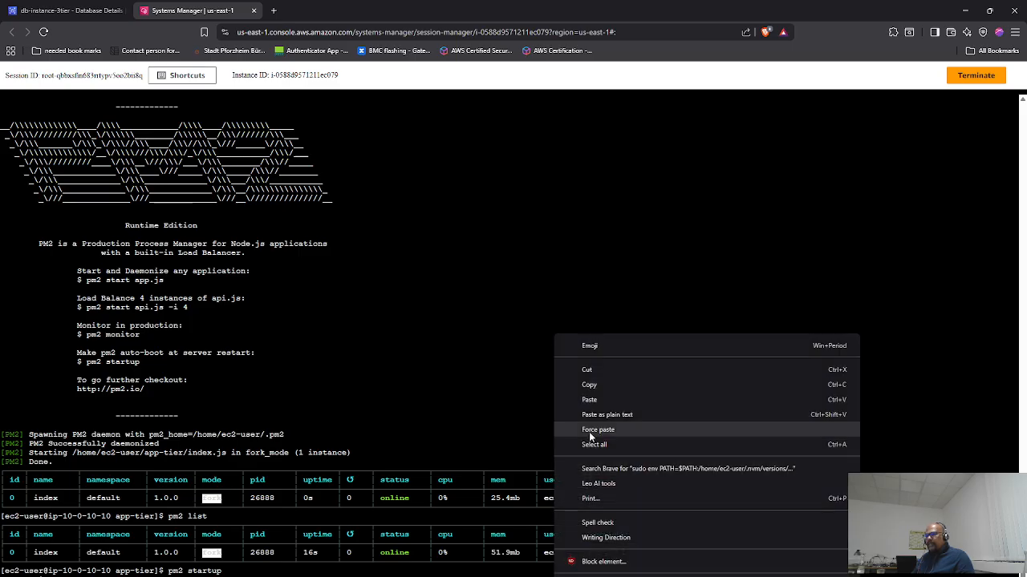
pyautogui.click(598, 386)
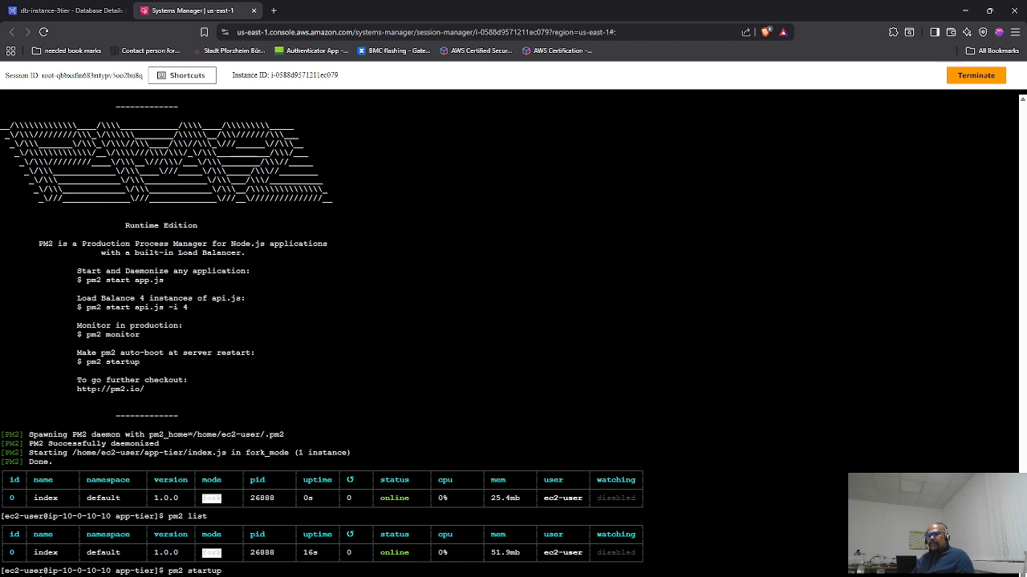
pyautogui.rightClick(176, 570)
pyautogui.click(227, 407)
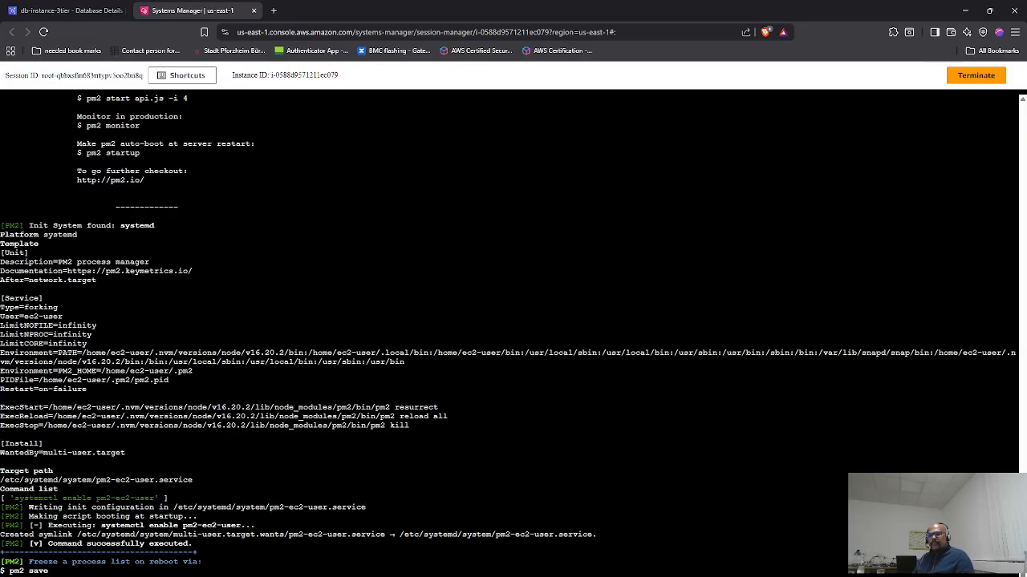
pyautogui.hotkey('alt', 'Tab')
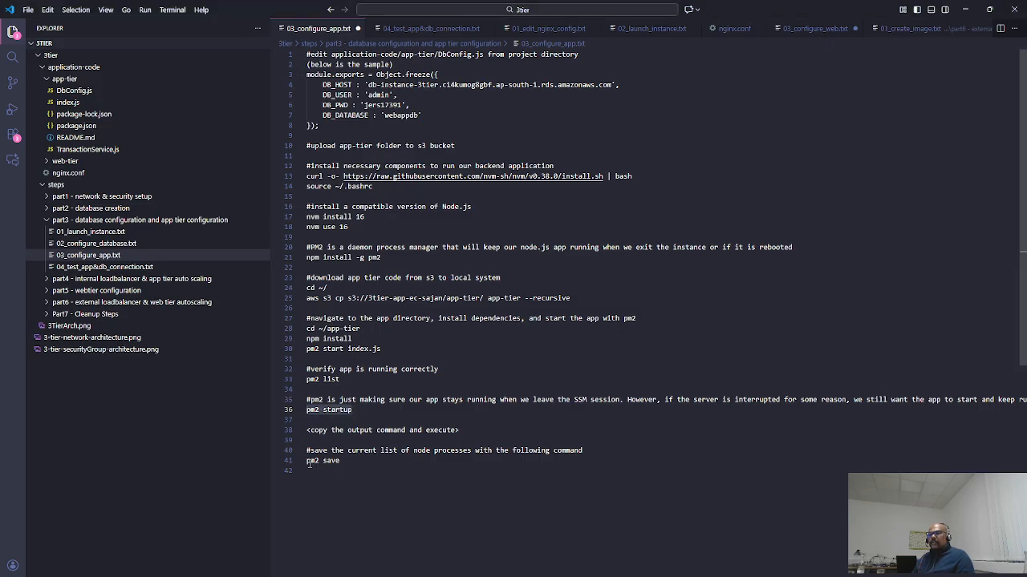
# - Copy pm2 save from VS Code and run it in the Session Manager terminal to save the current process list
pyautogui.moveTo(308, 461); pyautogui.dragTo(343, 460)
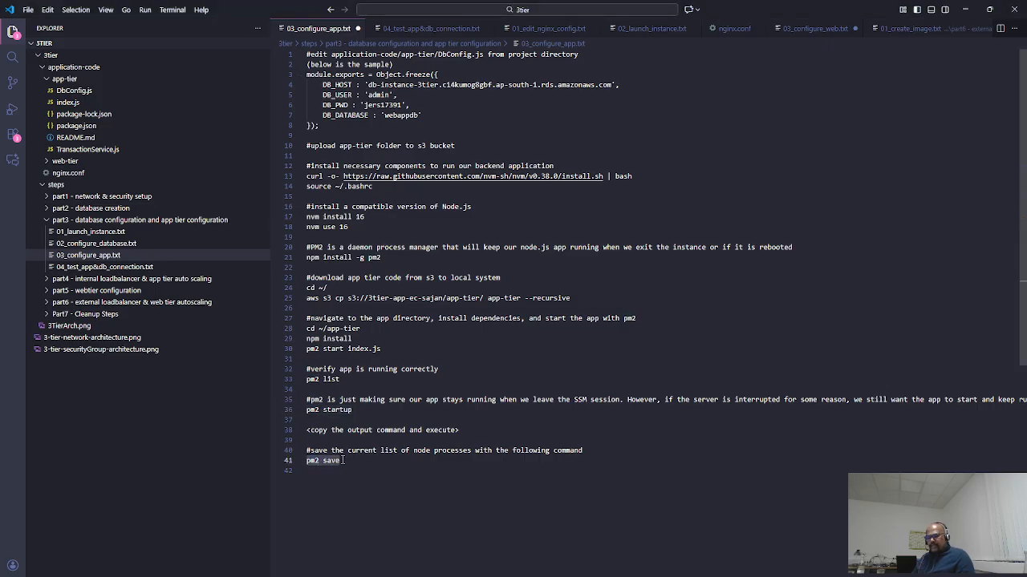
pyautogui.hotkey('alt', 'Tab')
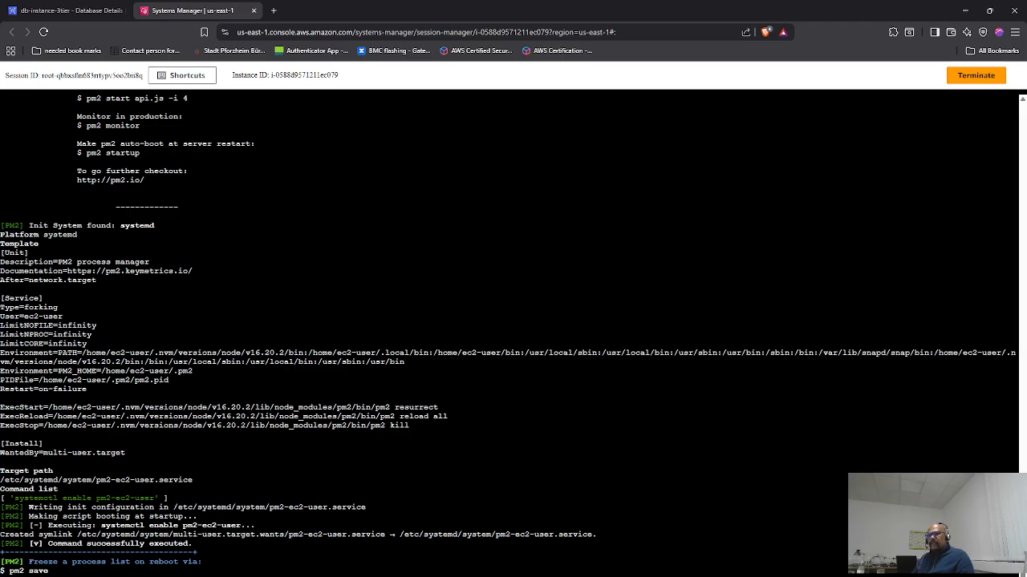
pyautogui.rightClick(190, 572)
pyautogui.click(261, 450)
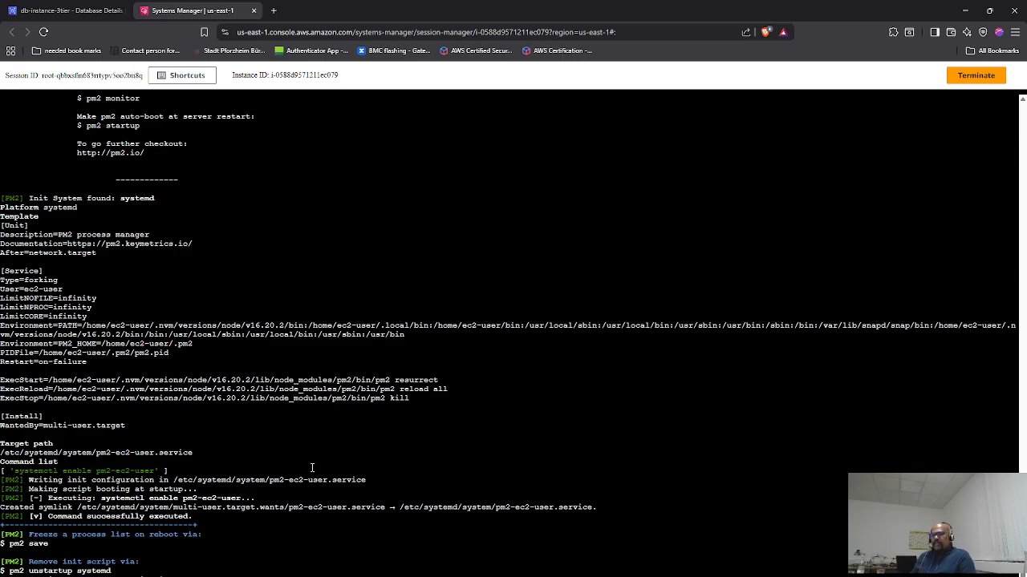
pyautogui.hotkey('alt', 'Tab')
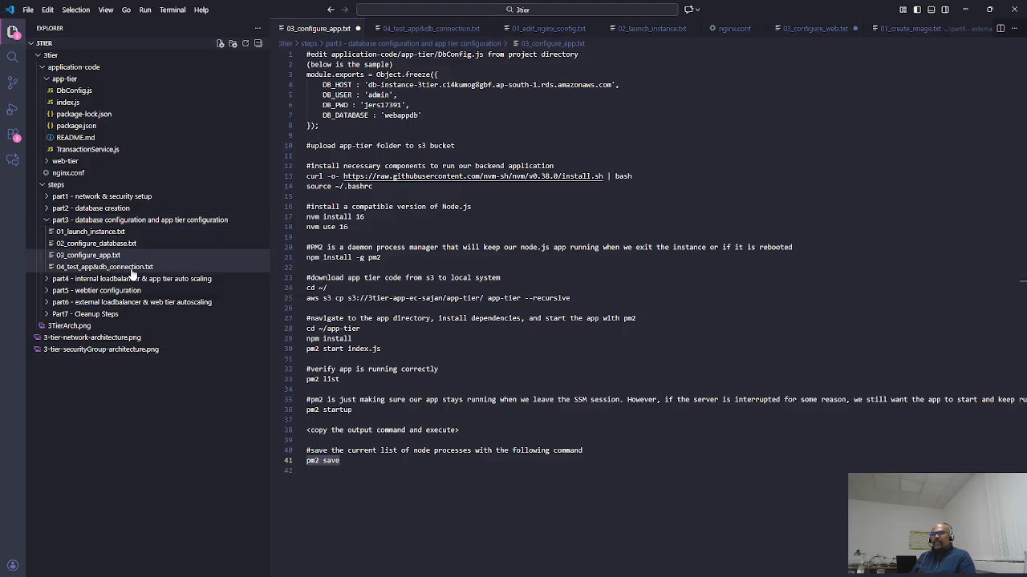
pyautogui.click(126, 270)
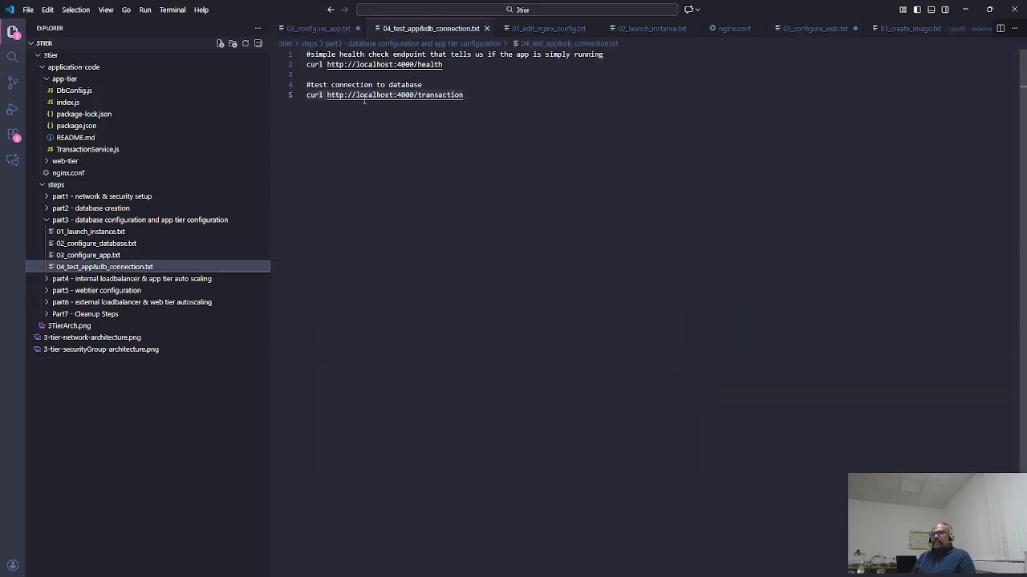
pyautogui.moveTo(444, 65); pyautogui.dragTo(305, 64)
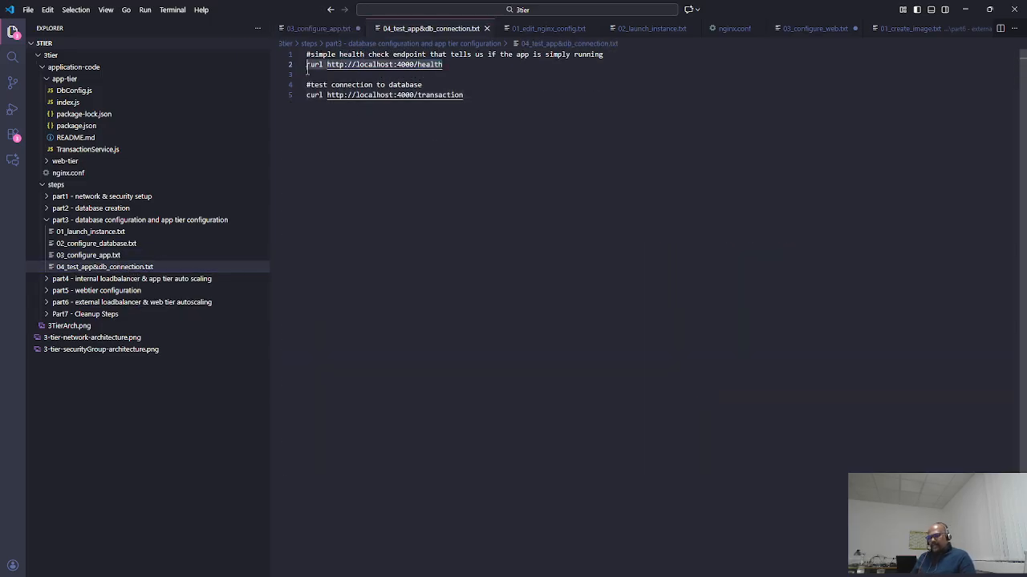
pyautogui.hotkey('alt', 'Tab')
pyautogui.rightClick(347, 538)
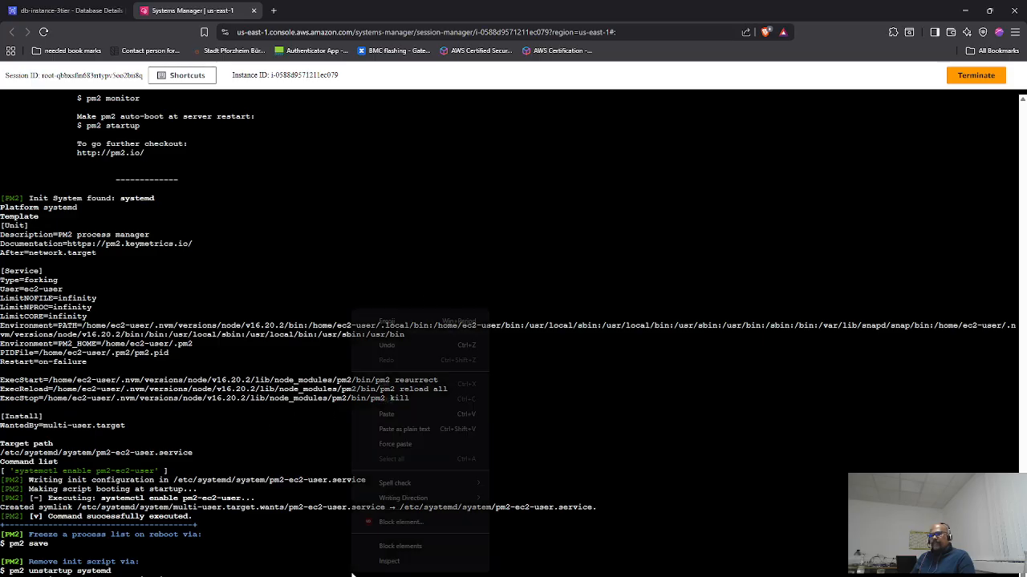
pyautogui.click(395, 410)
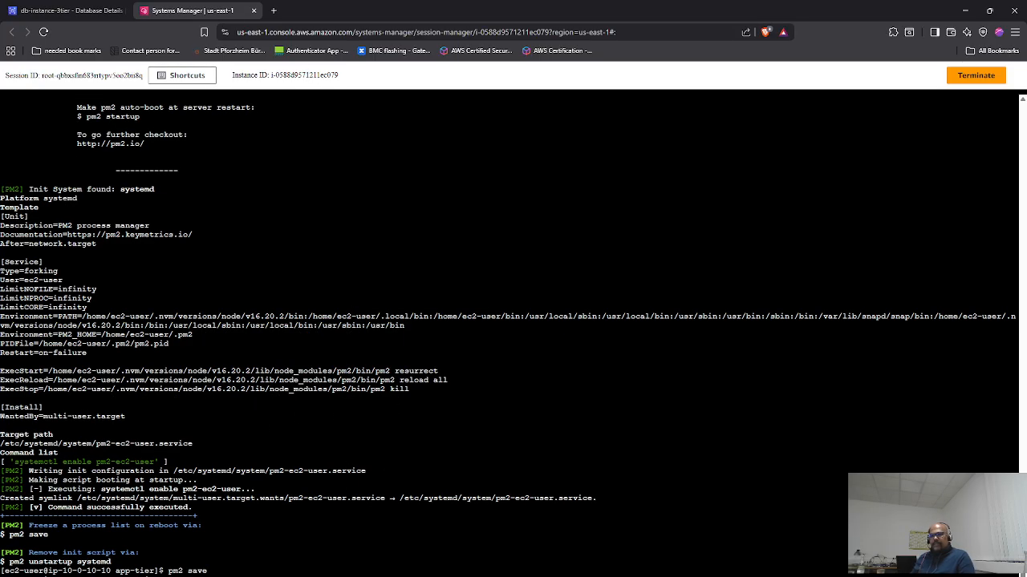
pyautogui.hotkey('alt', 'Tab')
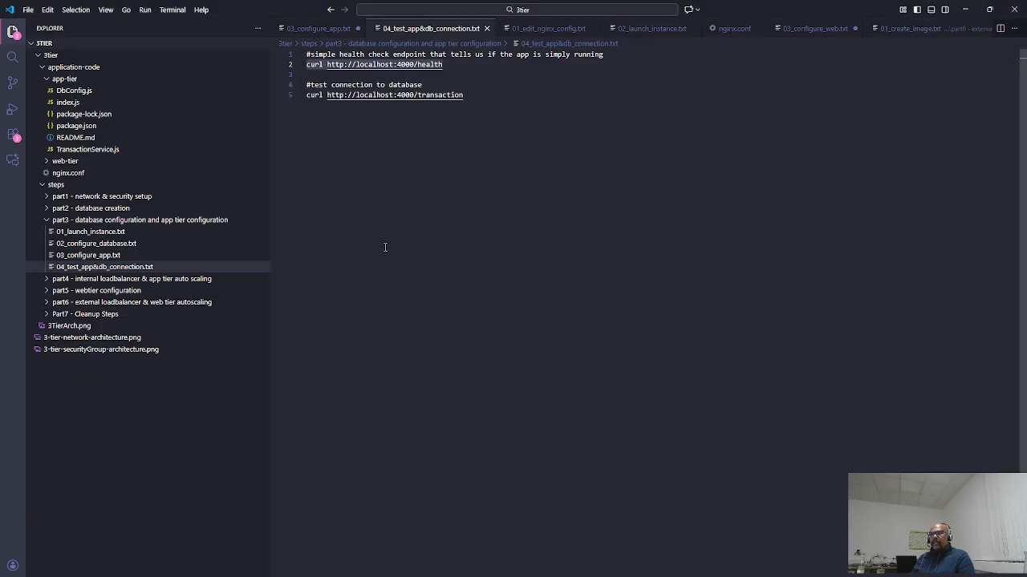
pyautogui.moveTo(465, 96); pyautogui.dragTo(307, 97)
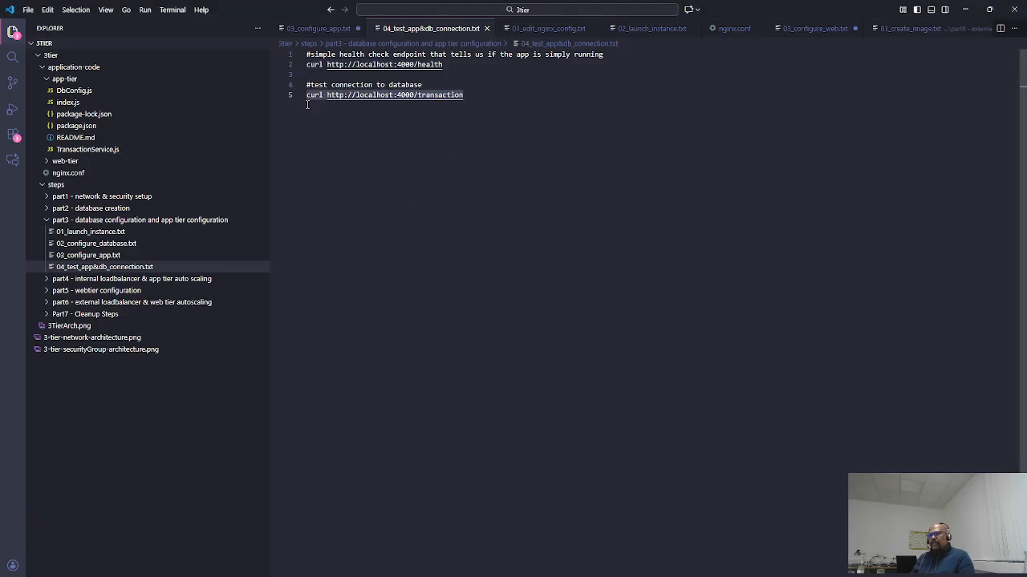
pyautogui.hotkey('alt', 'Tab')
pyautogui.rightClick(363, 331)
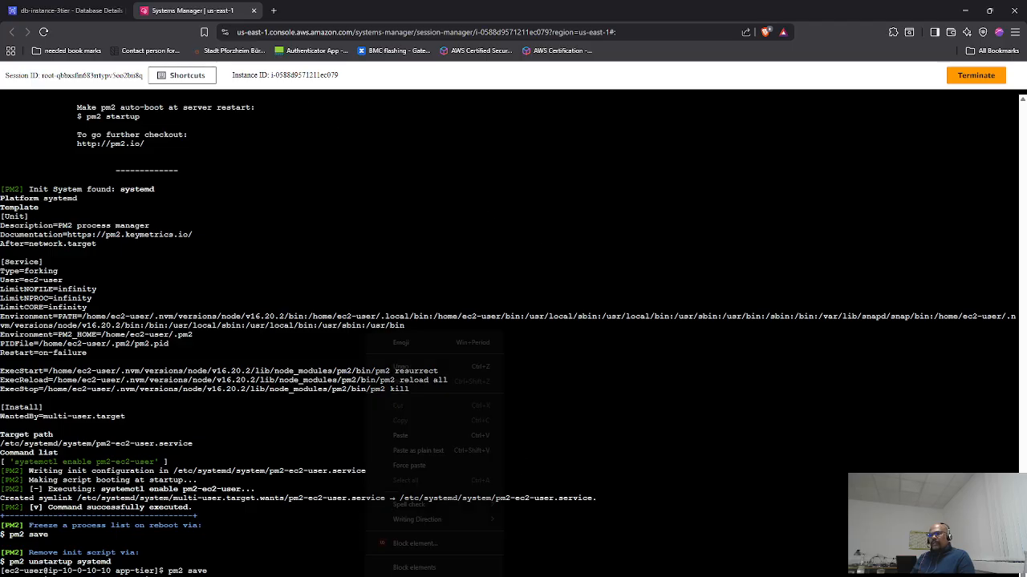
pyautogui.click(414, 429)
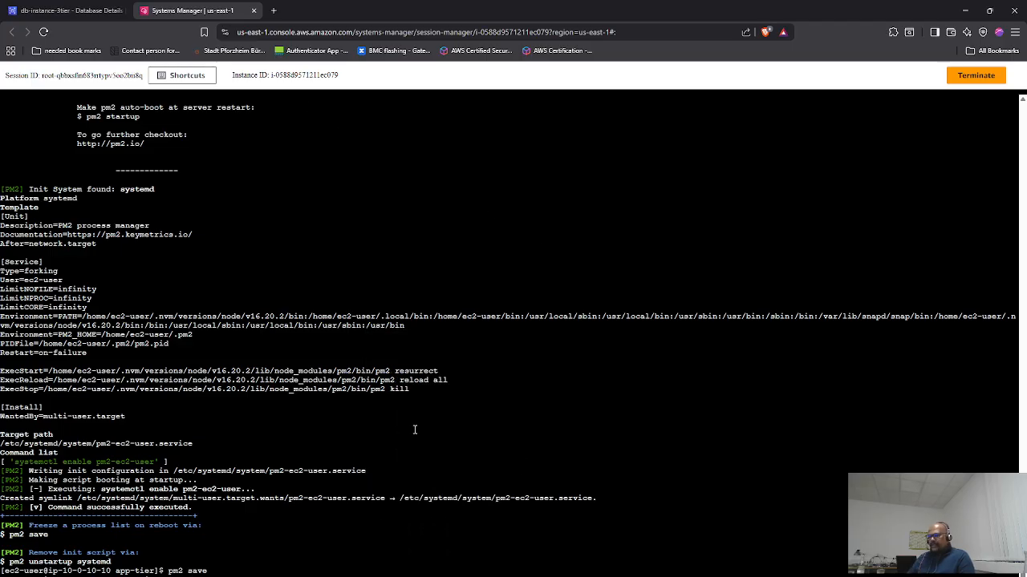
pyautogui.press('Return')
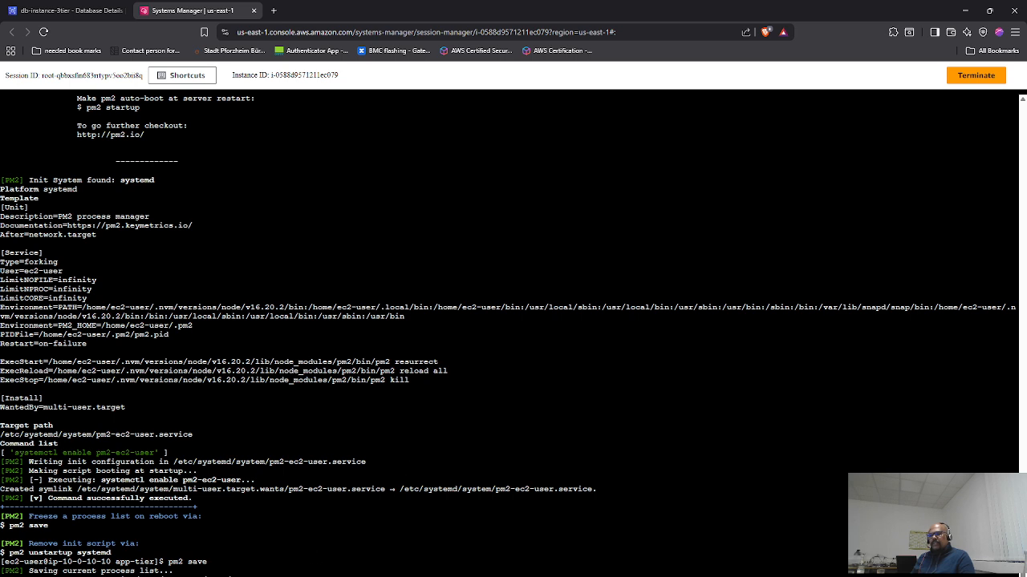
# - Switch to VS Code, replace the expanded part3 folder with part4's internal load balancer steps, and review the 3TierArch.png architecture diagram
pyautogui.hotkey('alt', 'Tab')
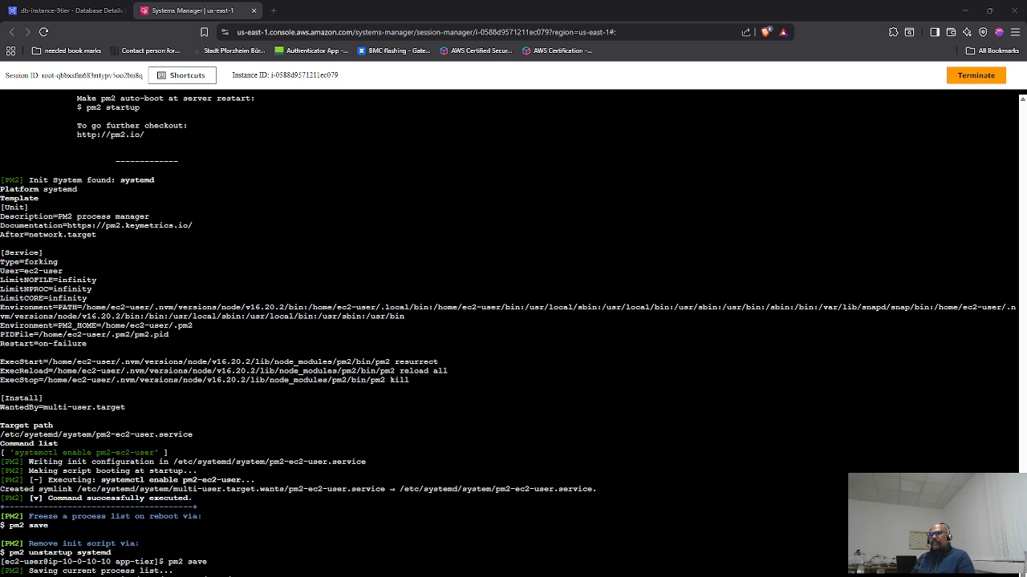
pyautogui.click(68, 103)
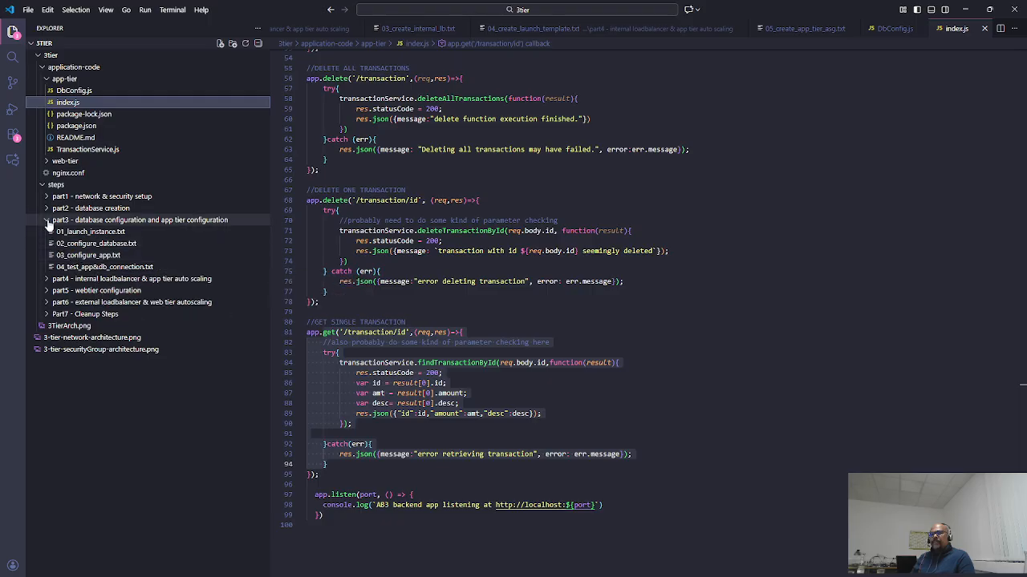
pyautogui.click(56, 219)
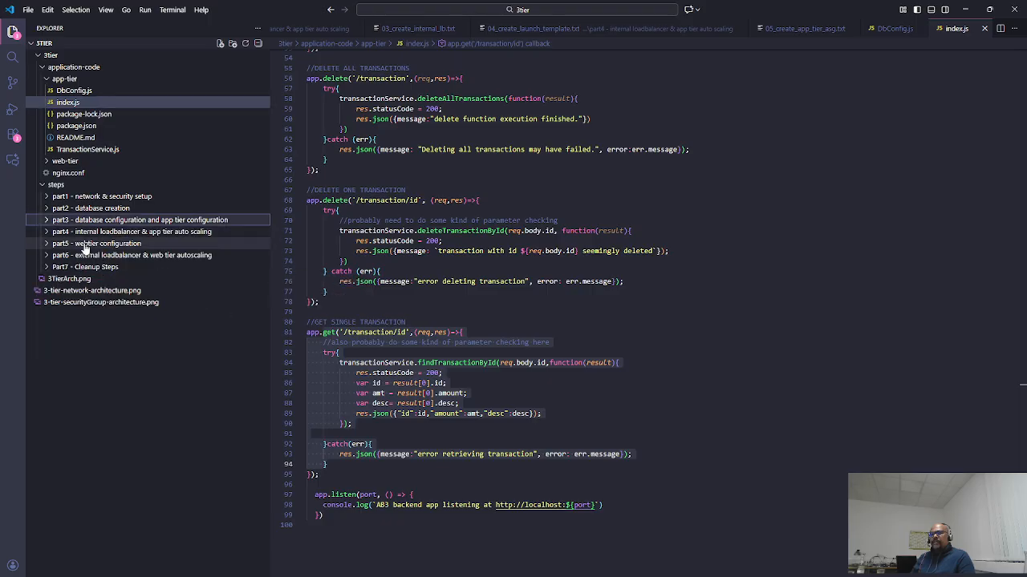
pyautogui.click(62, 232)
pyautogui.click(62, 244)
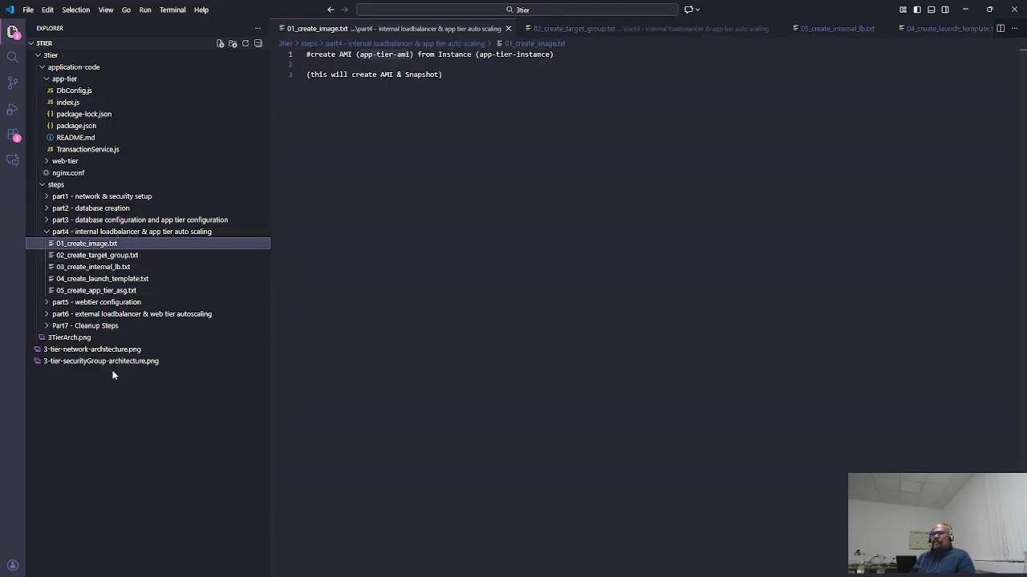
pyautogui.click(70, 338)
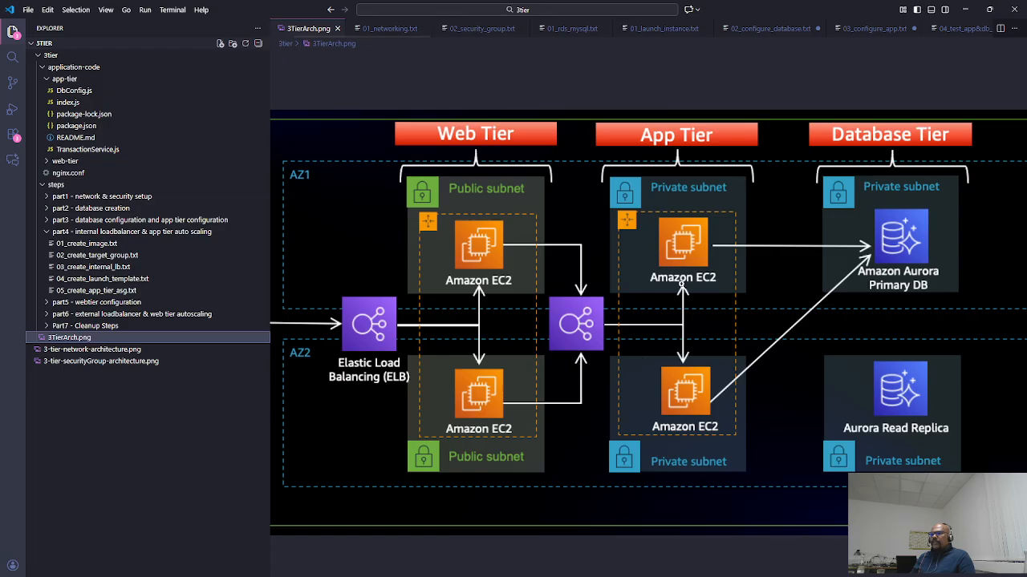
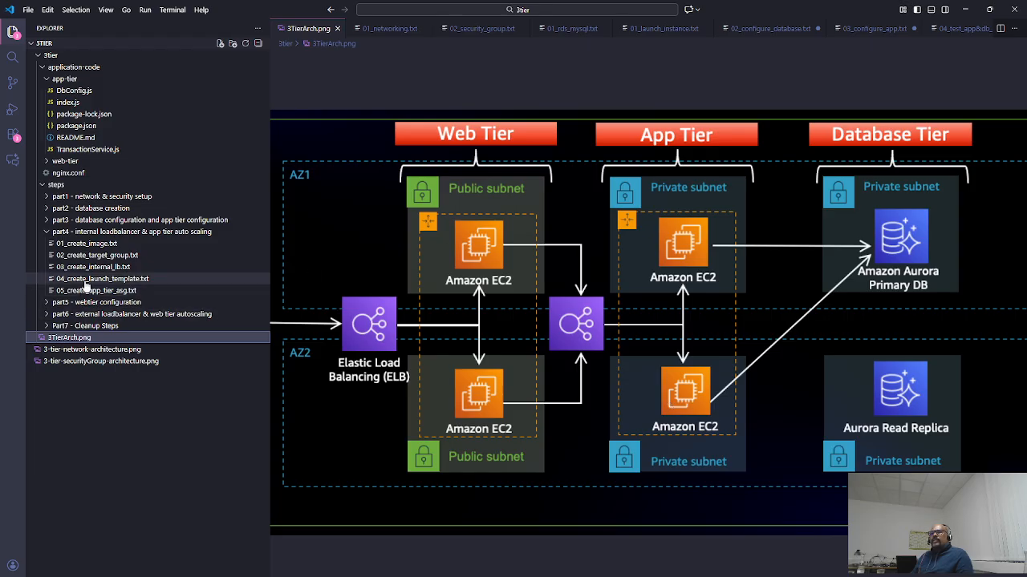
# - Copy the AMI name app-tier-ami from part4's 01_create_image.txt and switch to the AWS console page in the browser
pyautogui.click(90, 245)
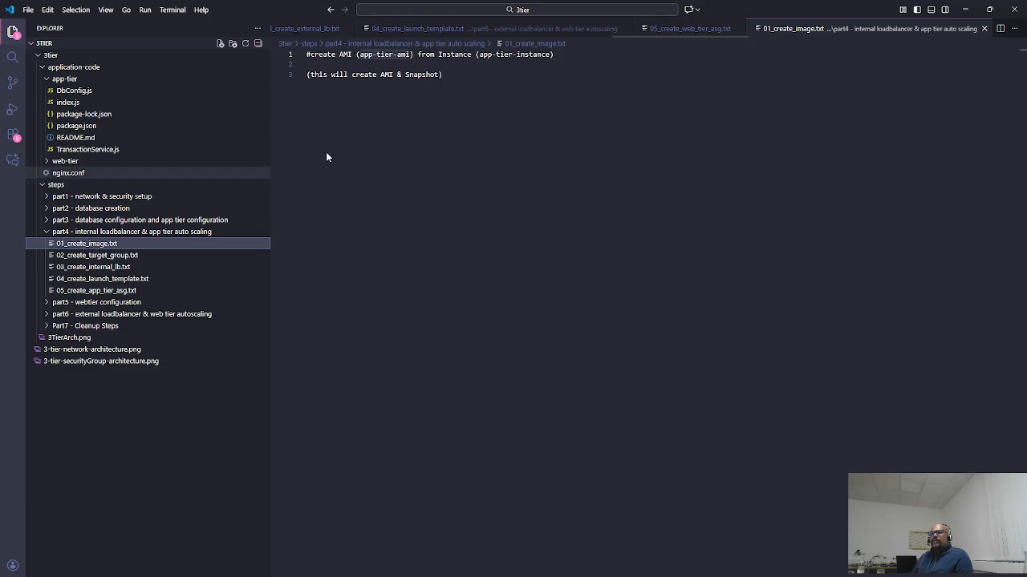
pyautogui.click(431, 89)
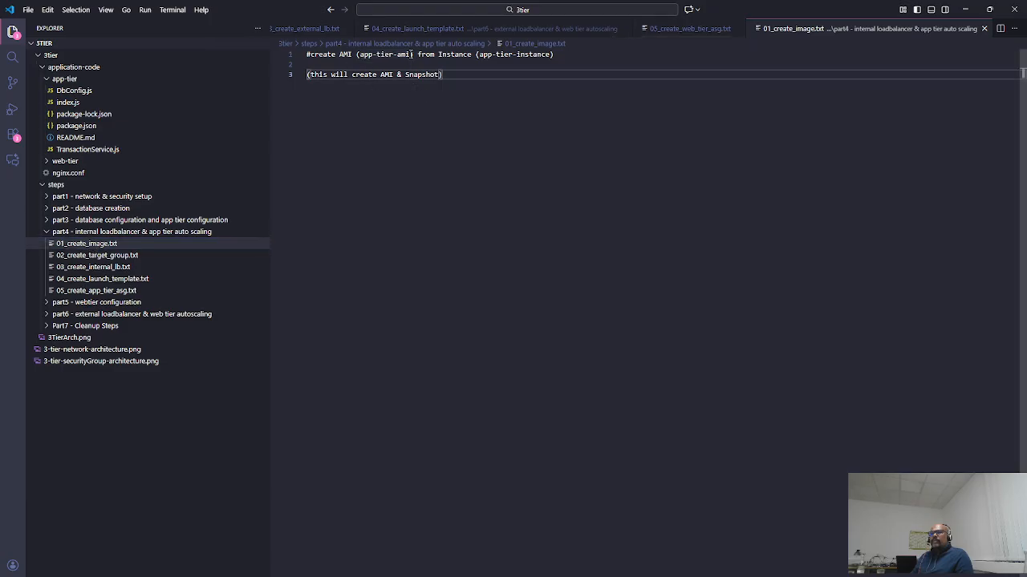
pyautogui.moveTo(410, 54); pyautogui.dragTo(357, 54)
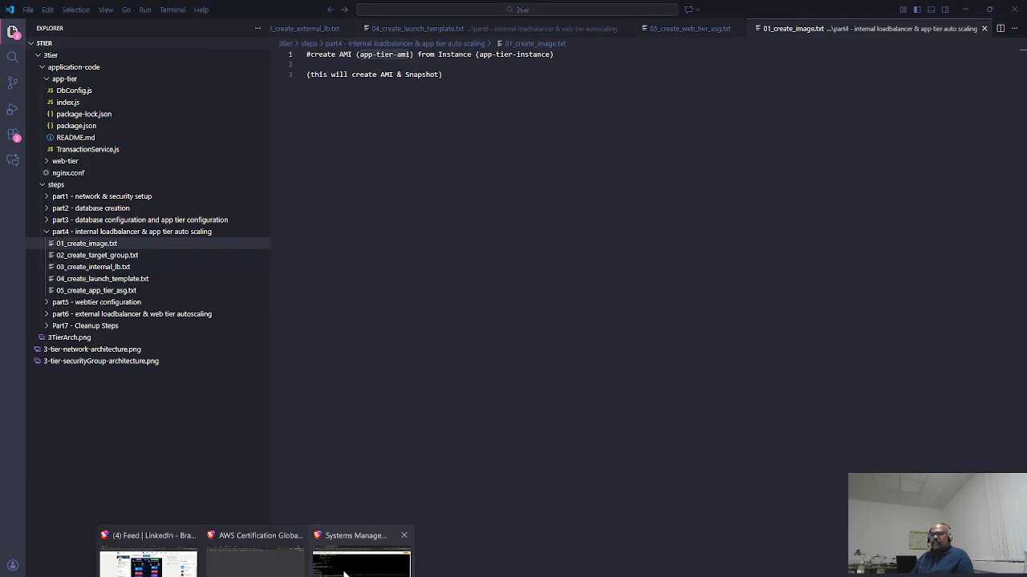
pyautogui.click(361, 561)
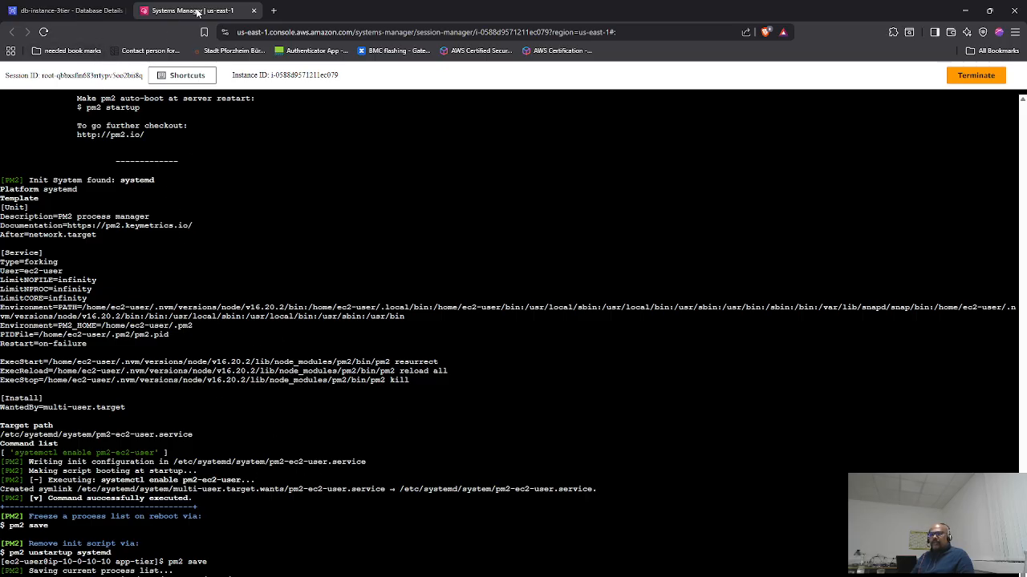
pyautogui.click(76, 11)
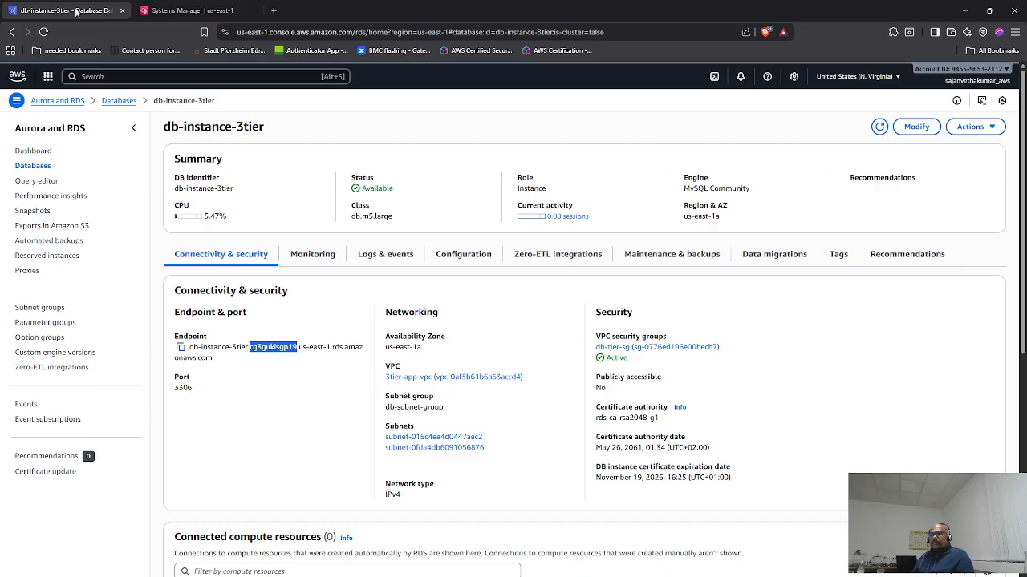
# - Open the EC2 instances list and start creating an image from app-tier-instance
pyautogui.click(48, 77)
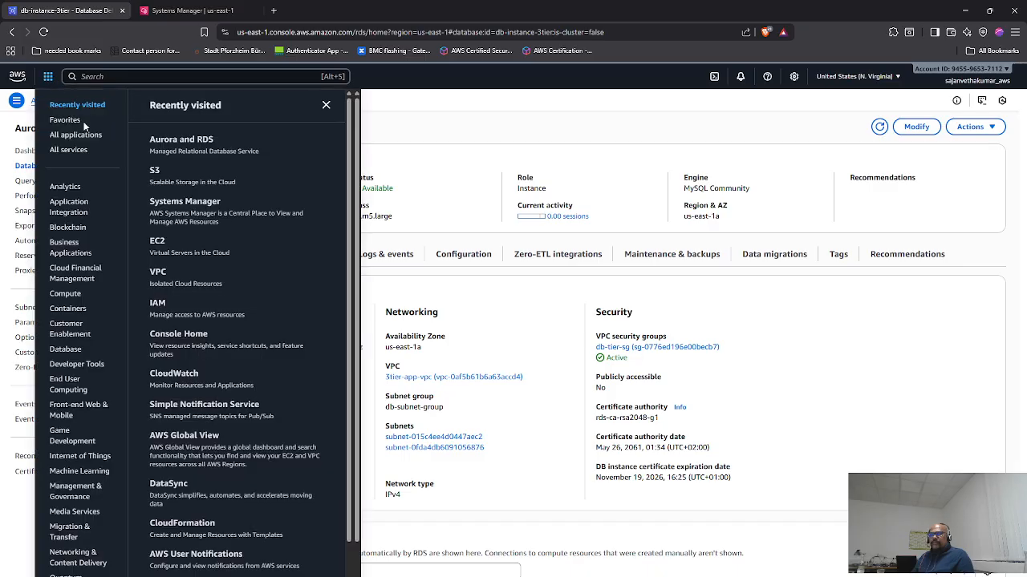
pyautogui.click(157, 244)
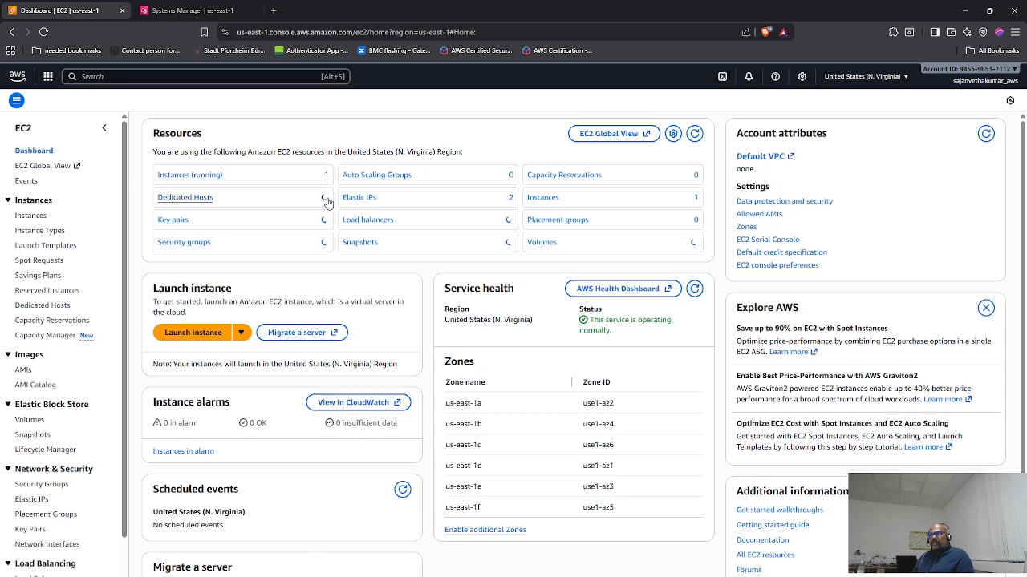
pyautogui.click(35, 215)
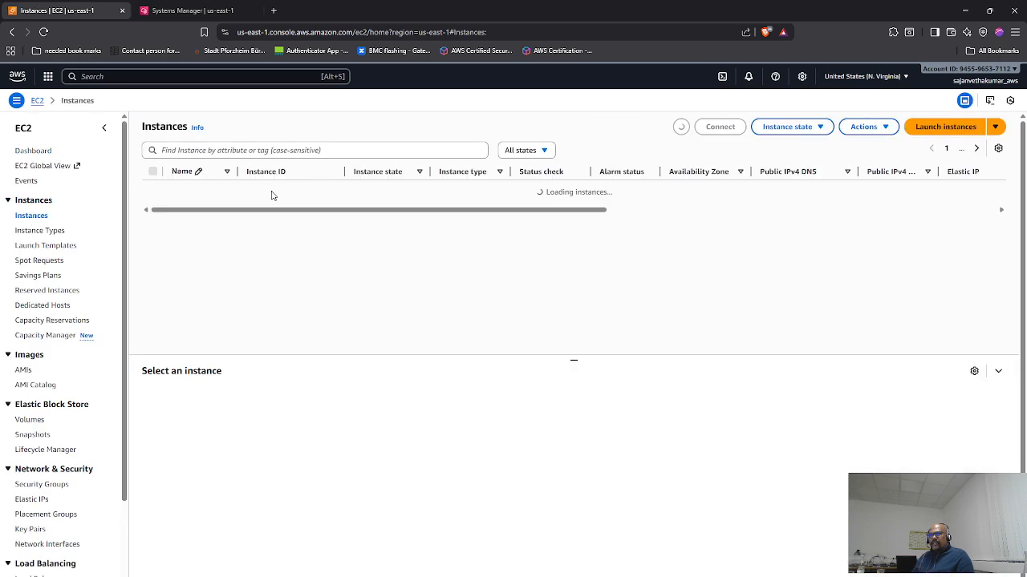
pyautogui.click(153, 191)
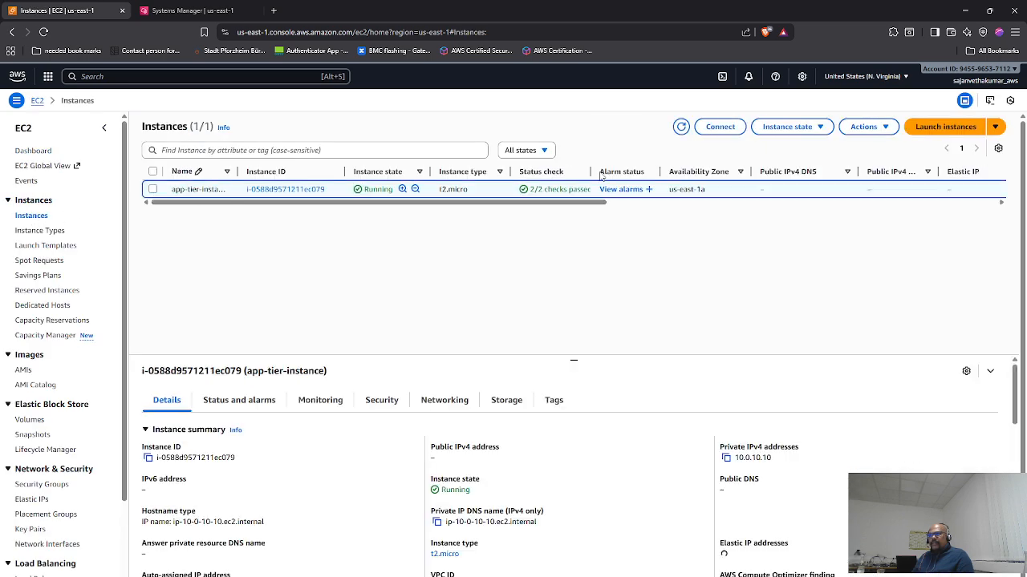
pyautogui.click(866, 127)
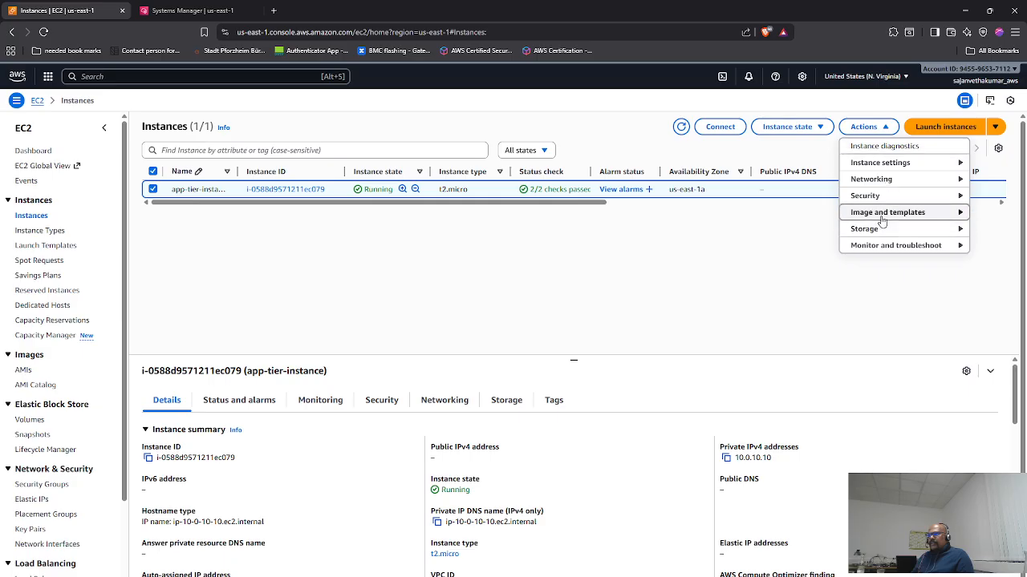
pyautogui.moveTo(881, 220)
pyautogui.click(752, 214)
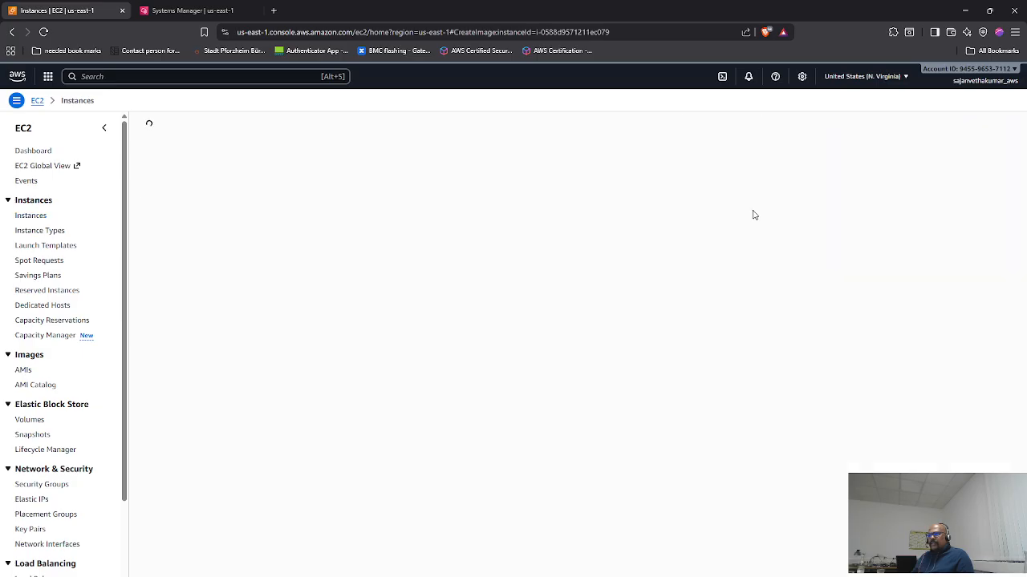
# - Create the image with name and description app-tier-ami and with instance reboot disabled
pyautogui.click(155, 241)
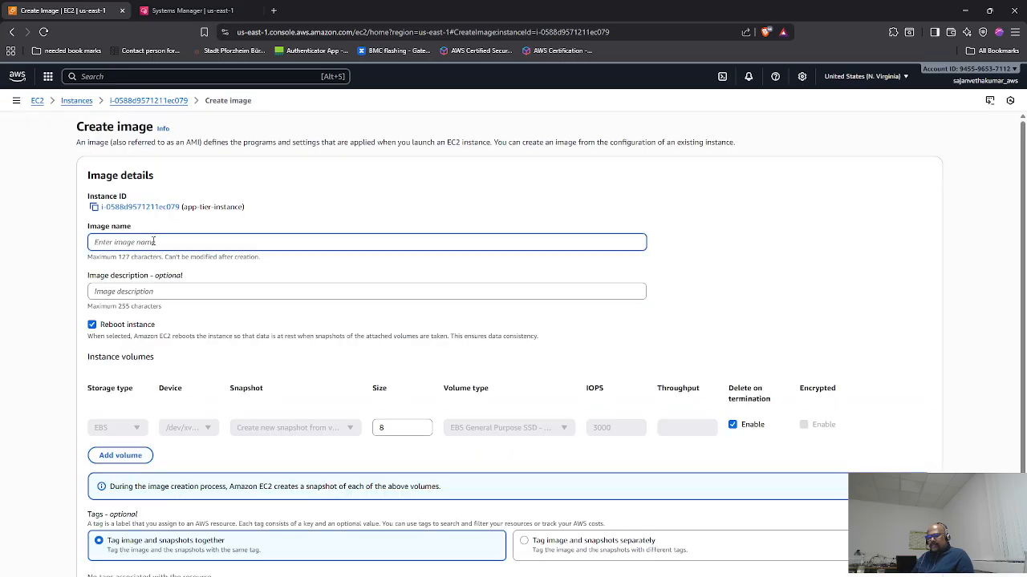
pyautogui.write('app-tier-ami')
pyautogui.click(135, 293)
pyautogui.write('app-tier-ami')
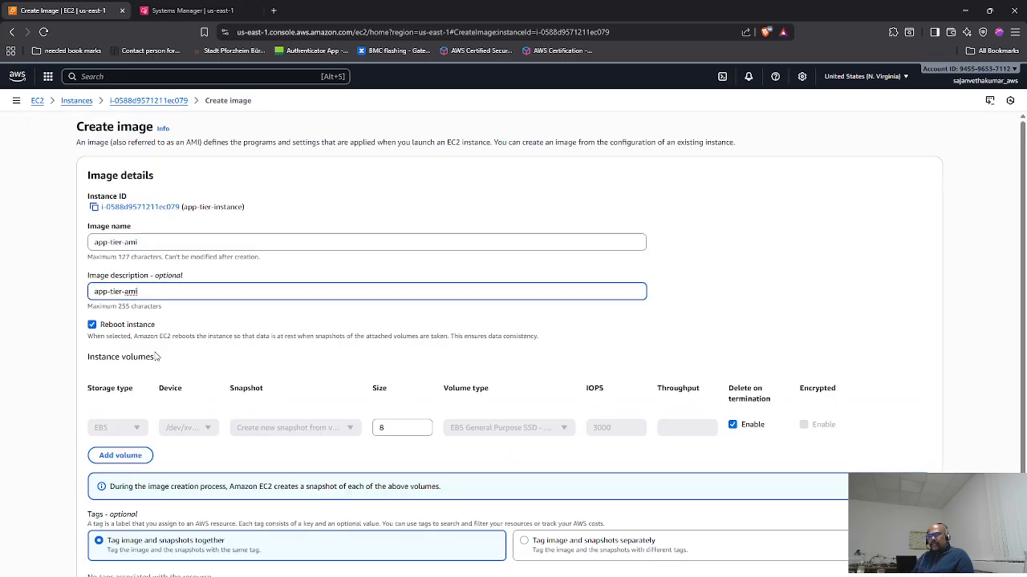
pyautogui.click(92, 325)
pyautogui.scroll(-1, 802, 466)
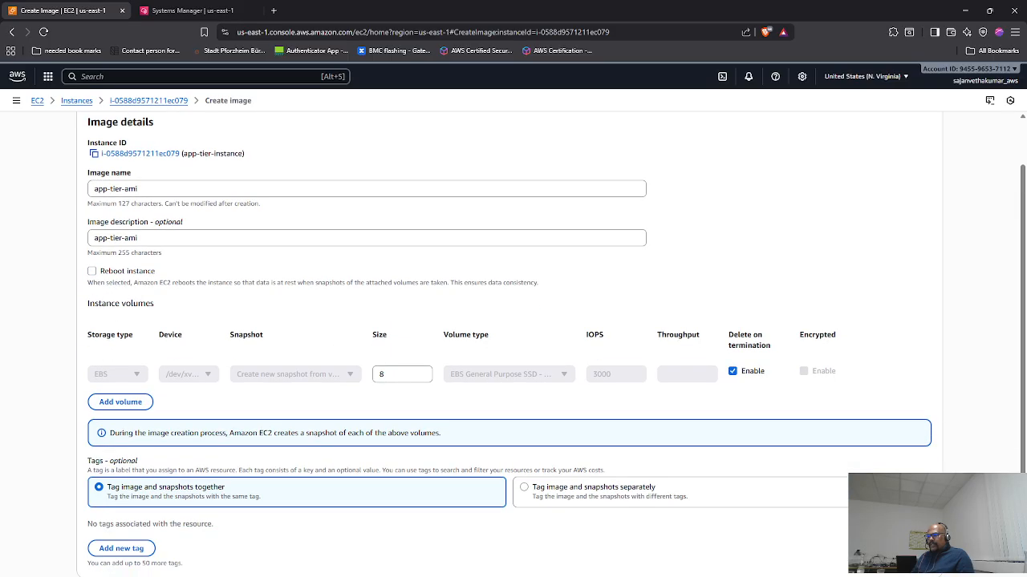
pyautogui.click(889, 571)
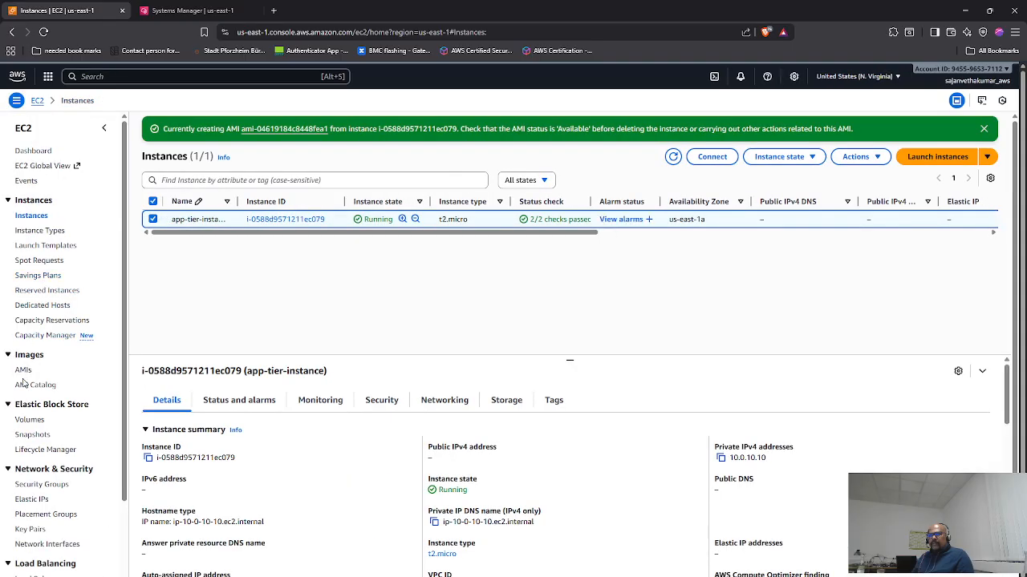
# - Check the EC2 snapshots list and the refreshed AMIs list for the new image and its snapshot
pyautogui.click(32, 435)
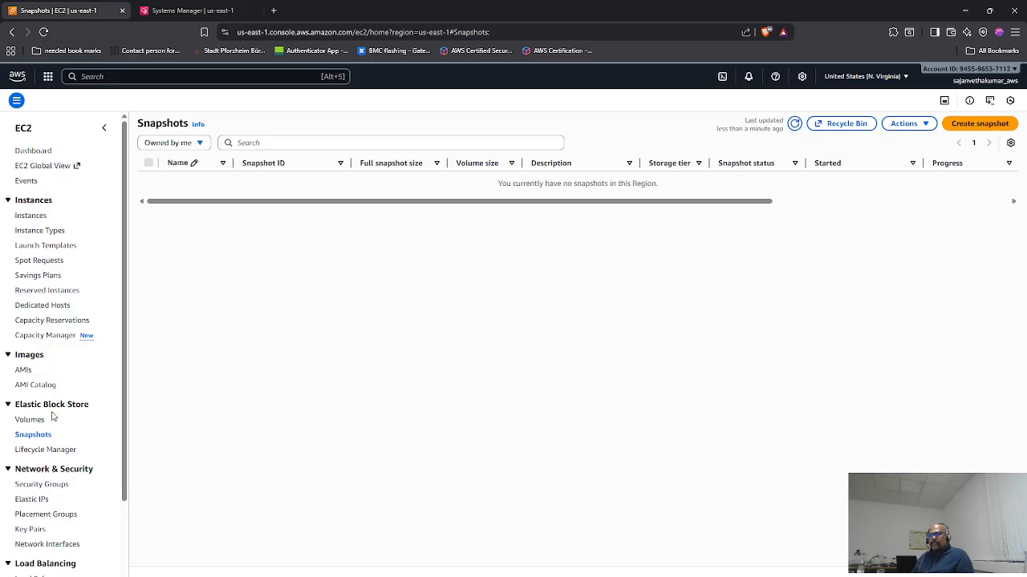
pyautogui.click(23, 371)
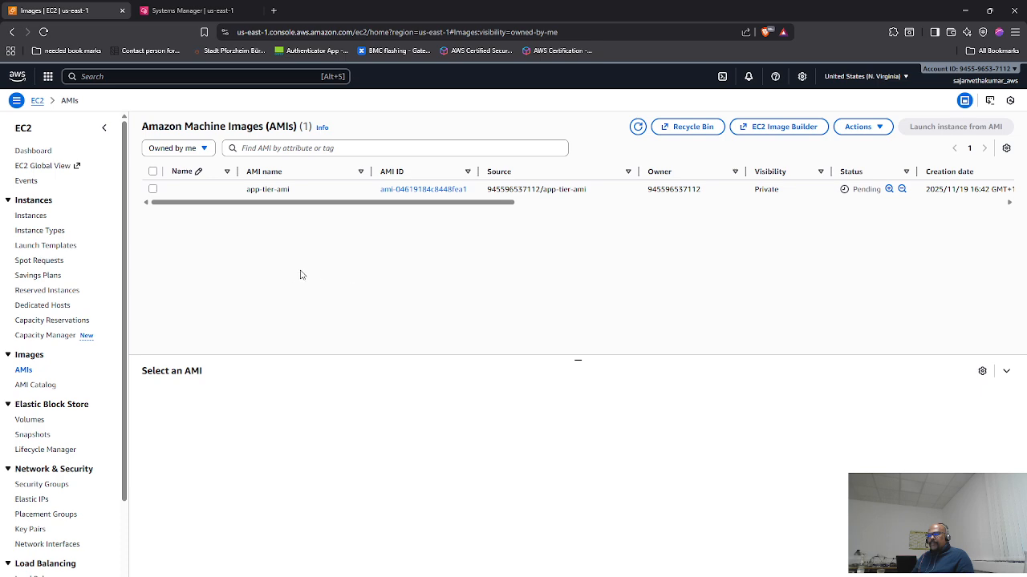
pyautogui.click(637, 126)
pyautogui.click(29, 438)
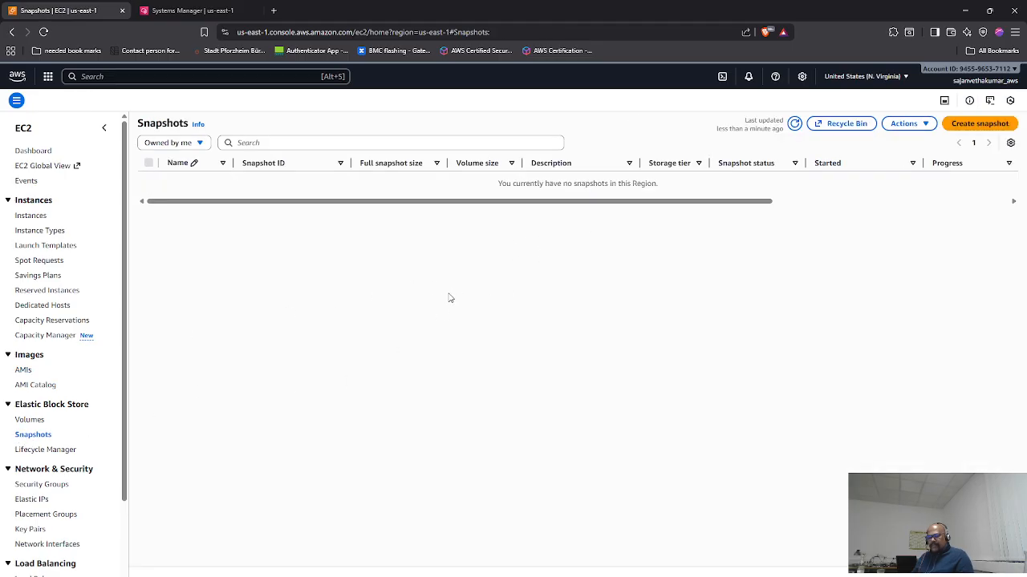
# - Switch to VS Code, open 02_create_target_group.txt in the part4 steps and select the target group name app-tier-tg
pyautogui.hotkey('alt', 'Tab')
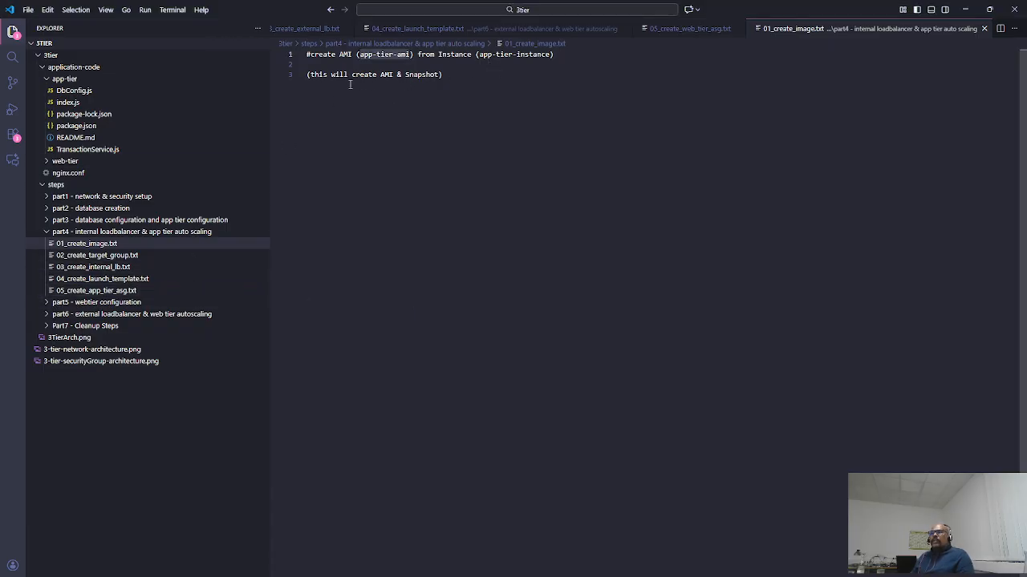
pyautogui.click(114, 258)
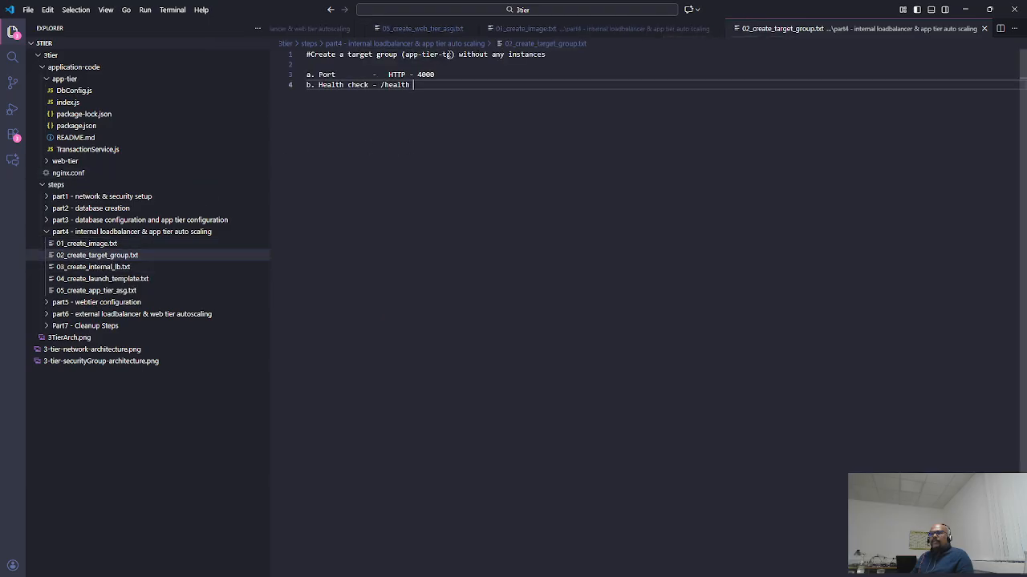
pyautogui.moveTo(453, 54); pyautogui.dragTo(404, 54)
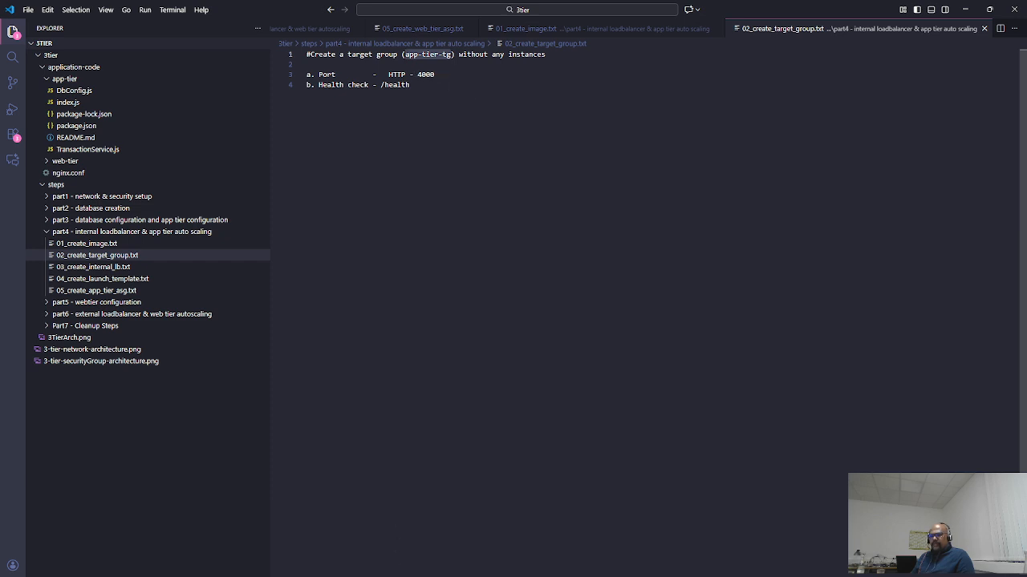
# - Switch back to the AWS console in the browser and start a new instance-type target group named app-tier-tg
pyautogui.click(255, 561)
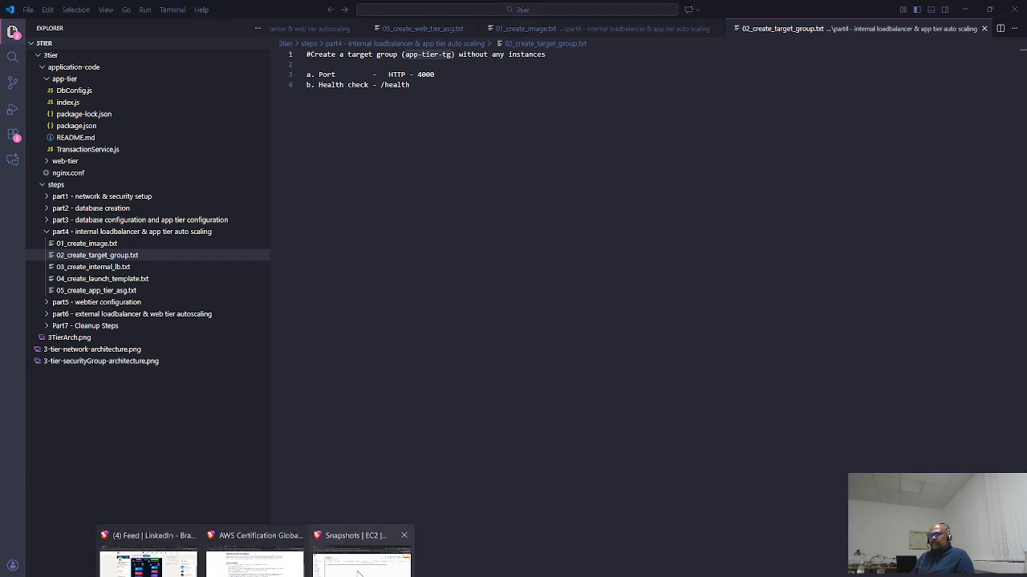
pyautogui.click(361, 558)
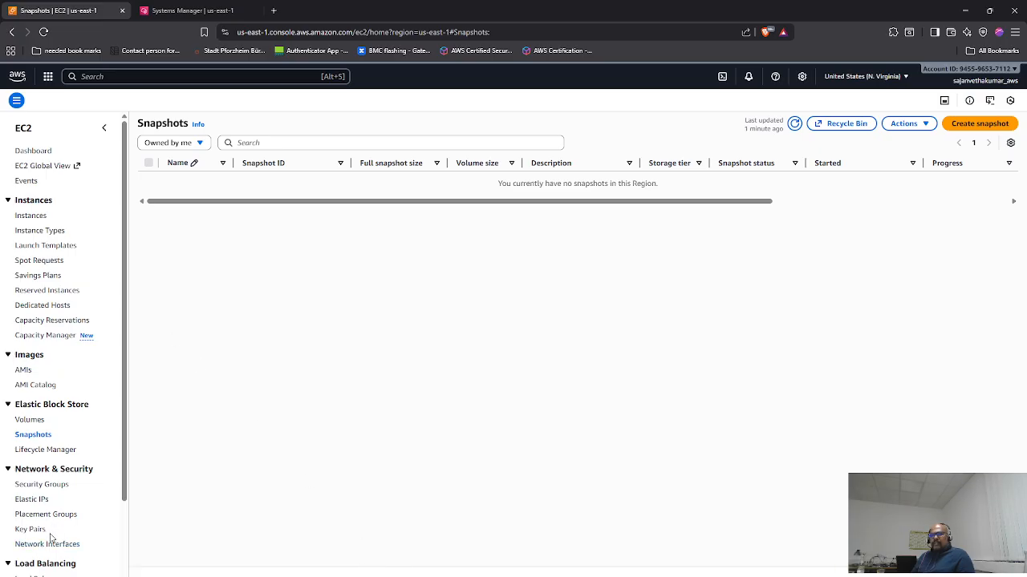
pyautogui.scroll(-3, 51, 537)
pyautogui.click(48, 485)
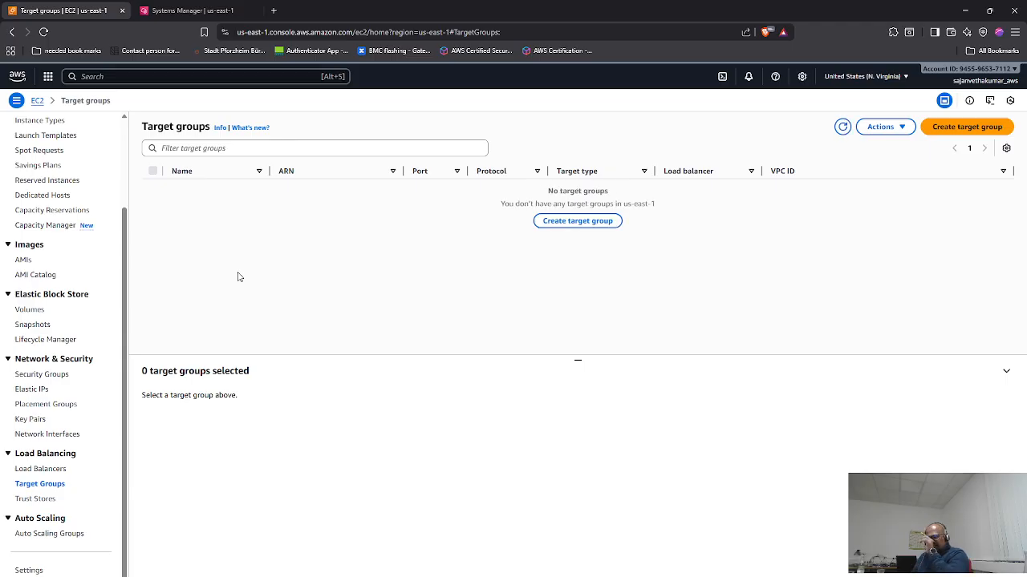
pyautogui.click(947, 127)
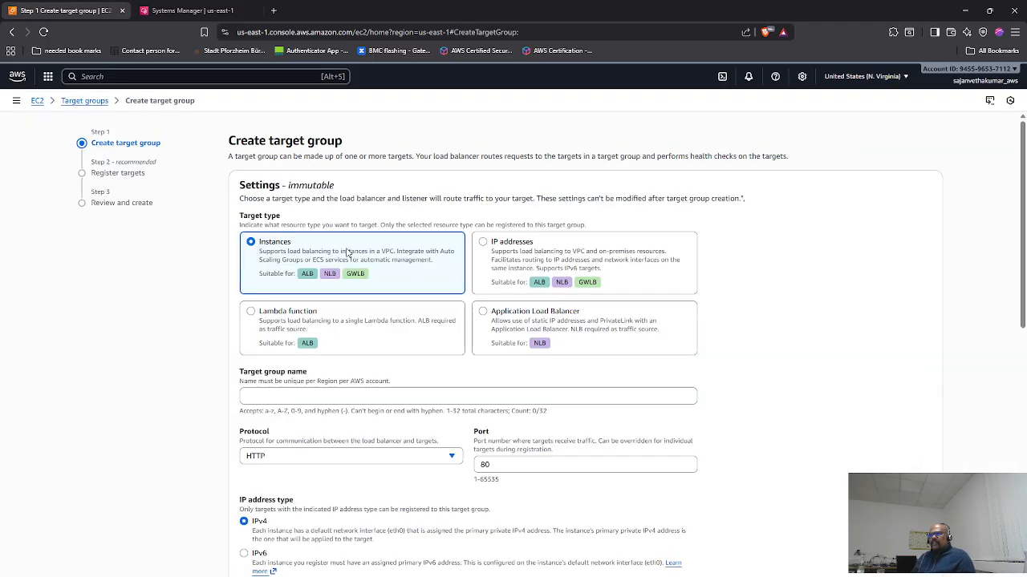
pyautogui.scroll(-2, 395, 321)
pyautogui.click(308, 237)
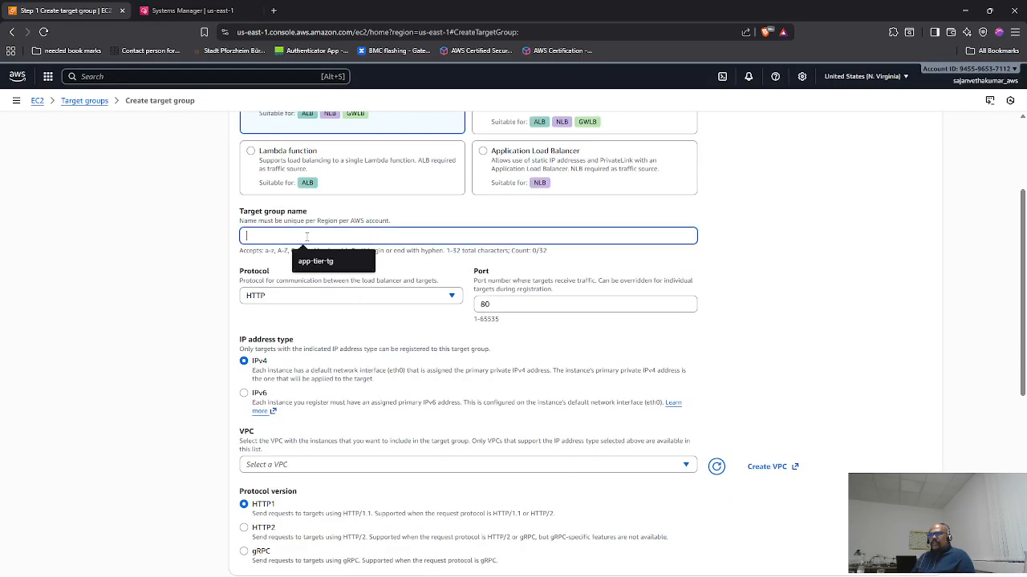
pyautogui.click(323, 261)
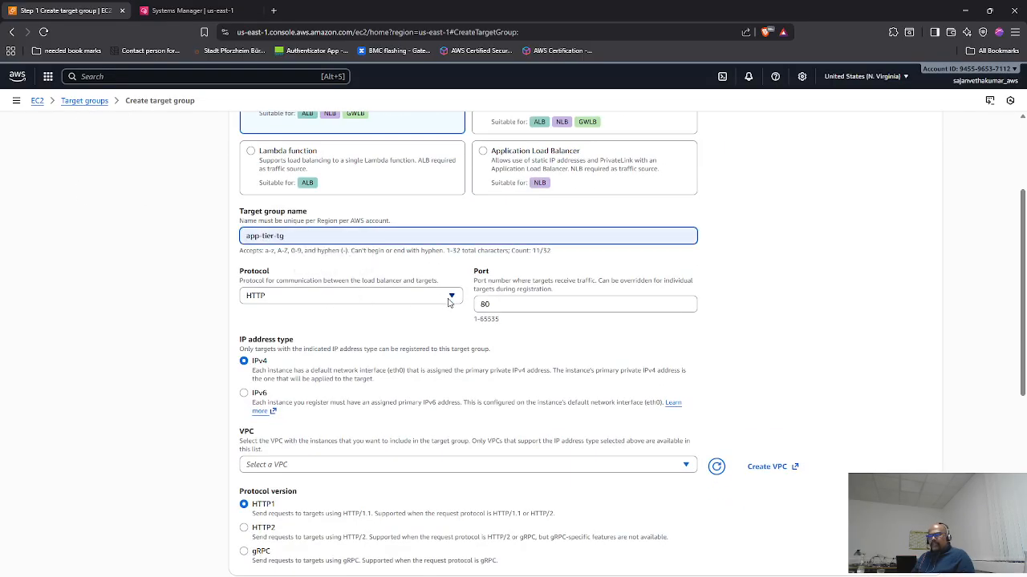
# - Check the port in the VS Code notes, then set the target group's port to 4000 and its VPC to 3tier-app-vpc
pyautogui.hotkey('alt', 'Tab')
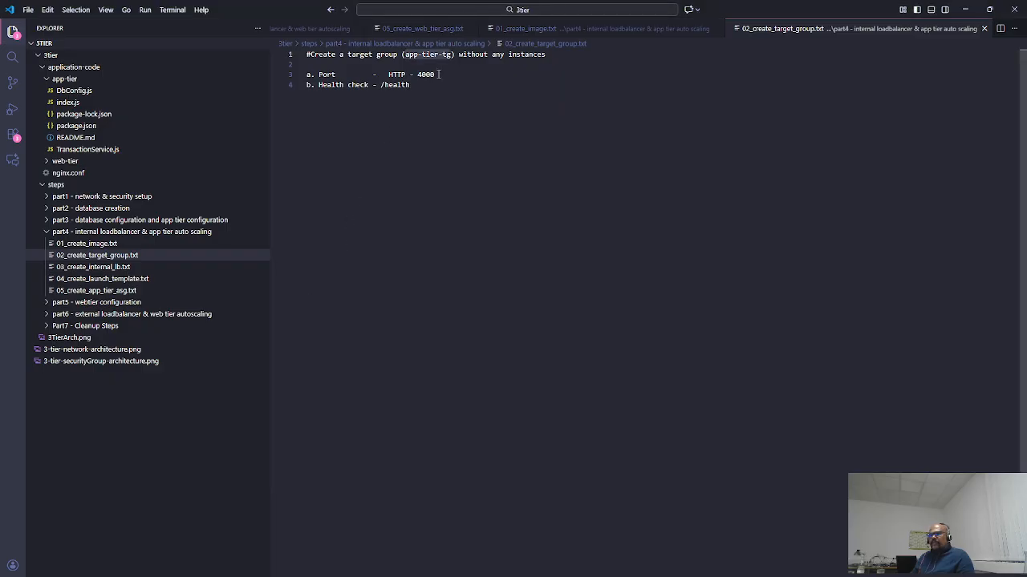
pyautogui.hotkey('alt', 'Tab')
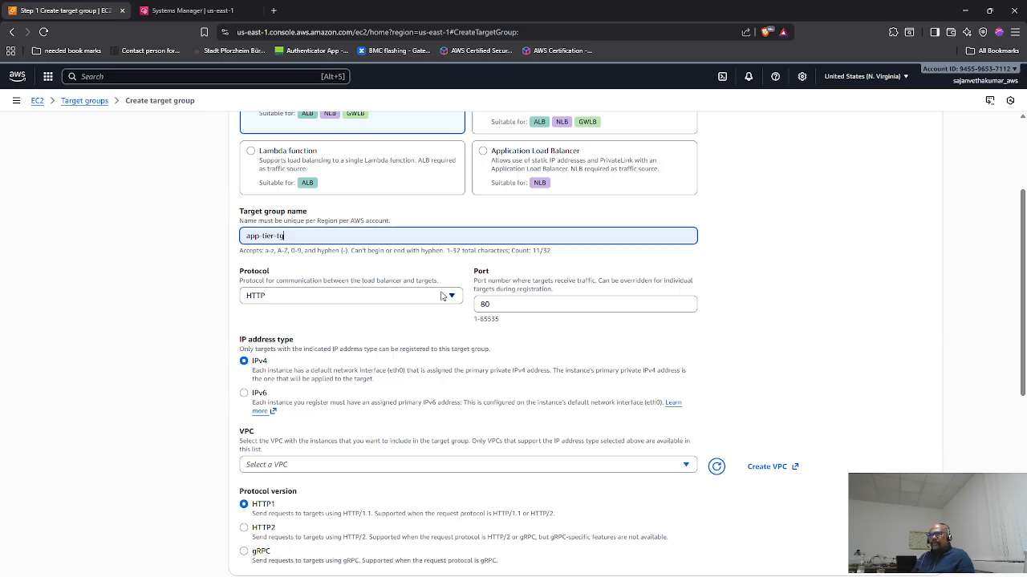
pyautogui.click(505, 304)
pyautogui.press('BackSpace')
pyautogui.press('BackSpace')
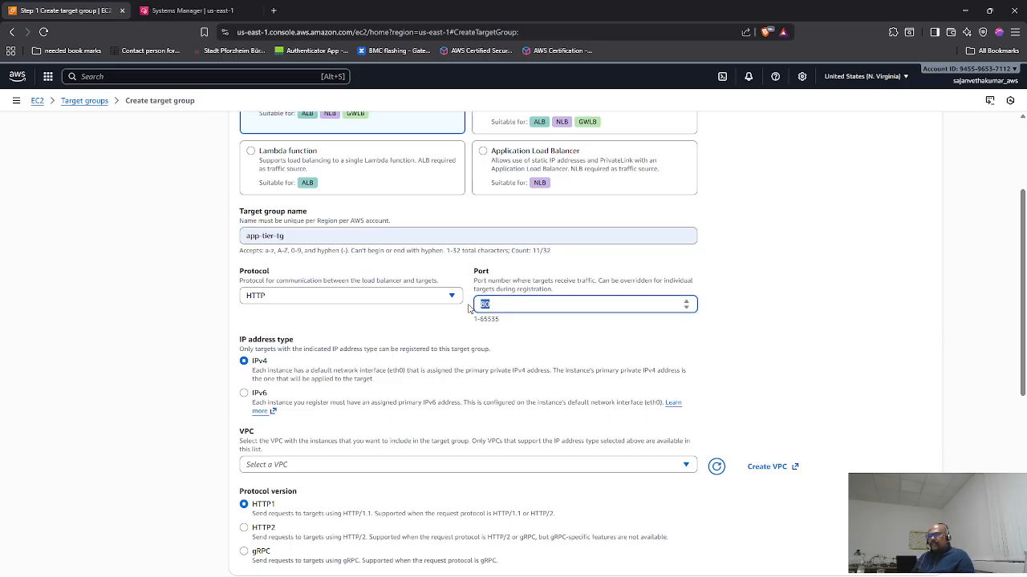
pyautogui.write('4000')
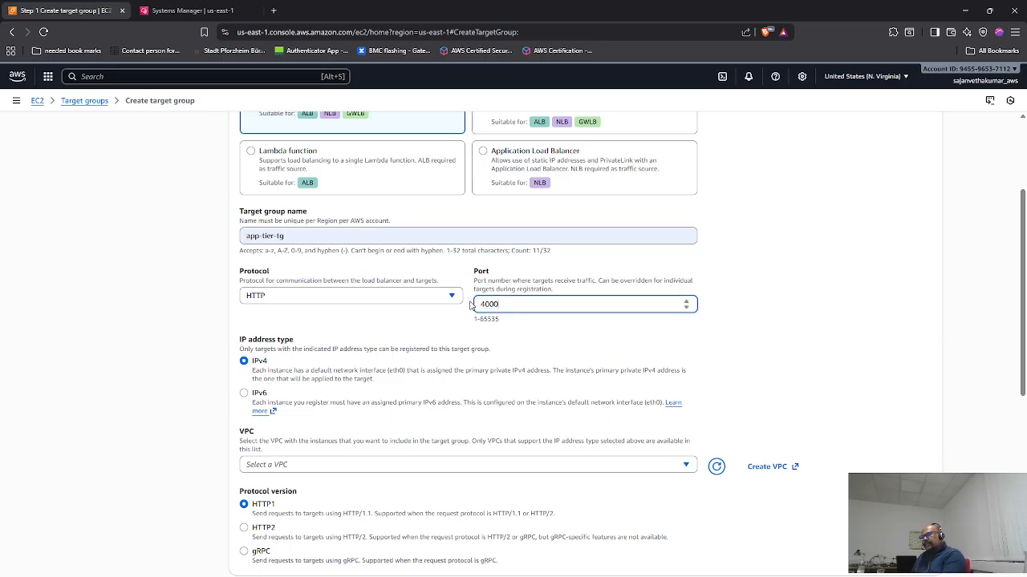
pyautogui.click(555, 338)
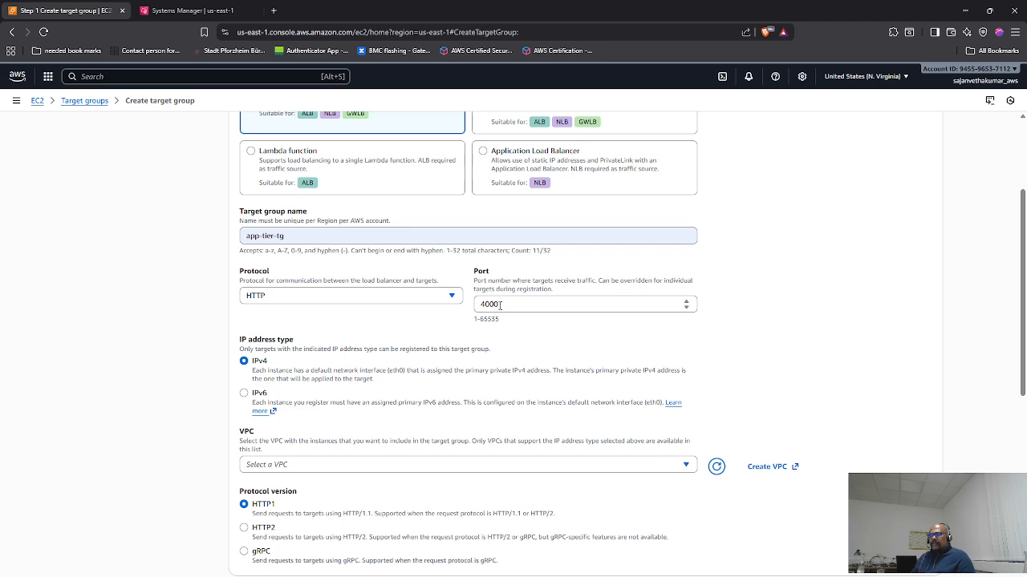
pyautogui.click(327, 469)
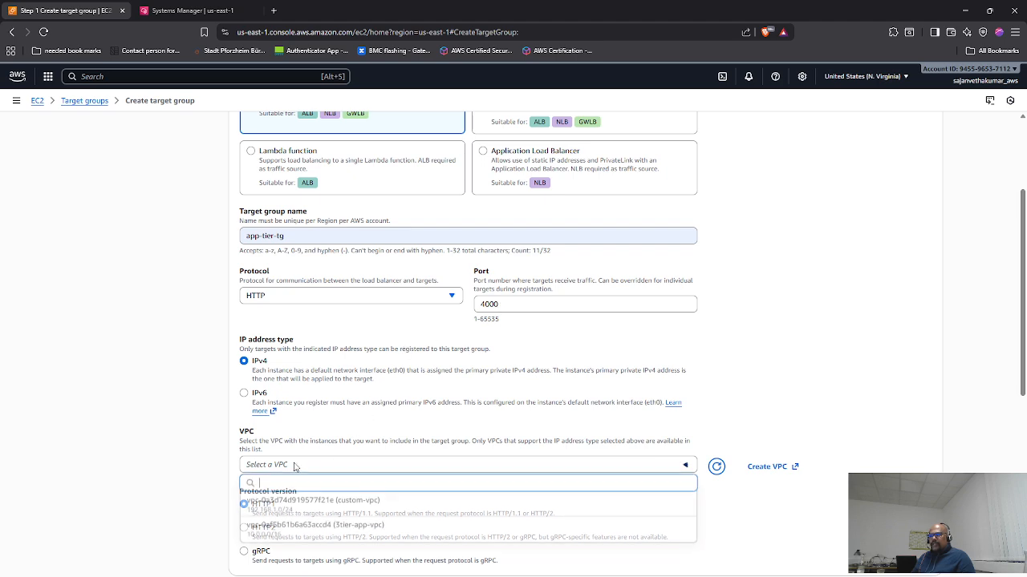
pyautogui.click(386, 530)
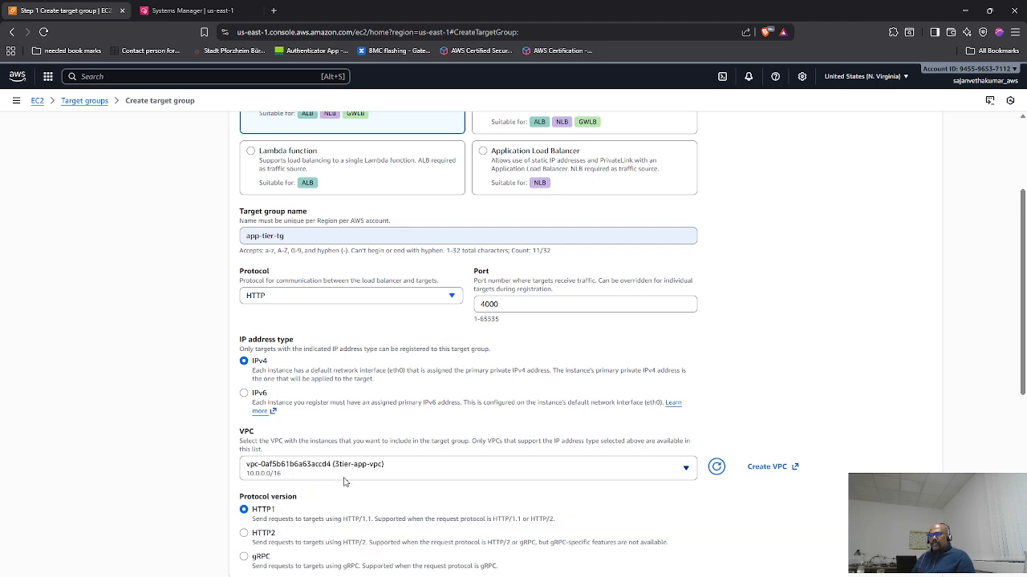
# - Set the target group's health check path to /health, checking it against the VS Code notes
pyautogui.scroll(-4, 343, 476)
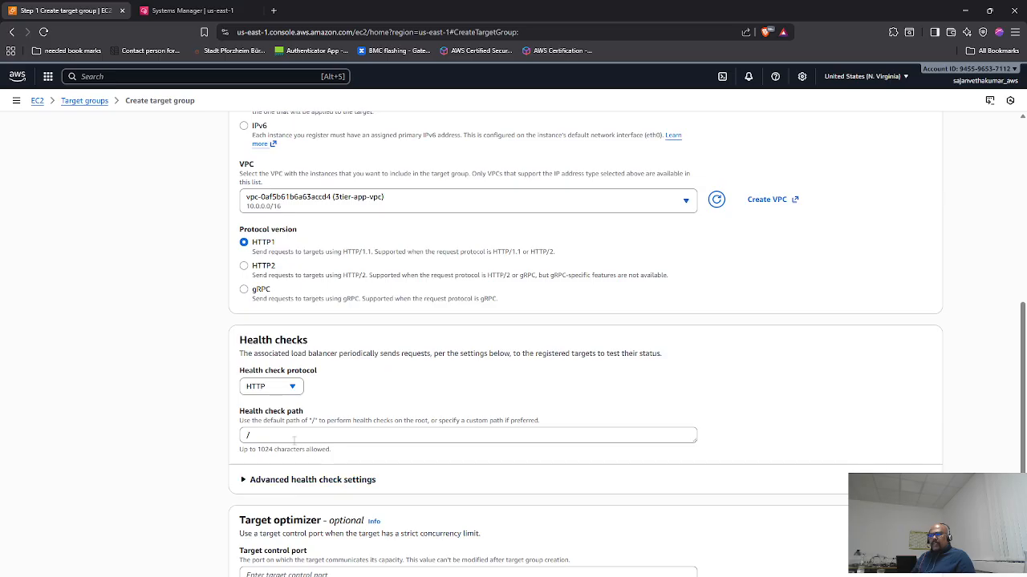
pyautogui.hotkey('alt', 'Tab')
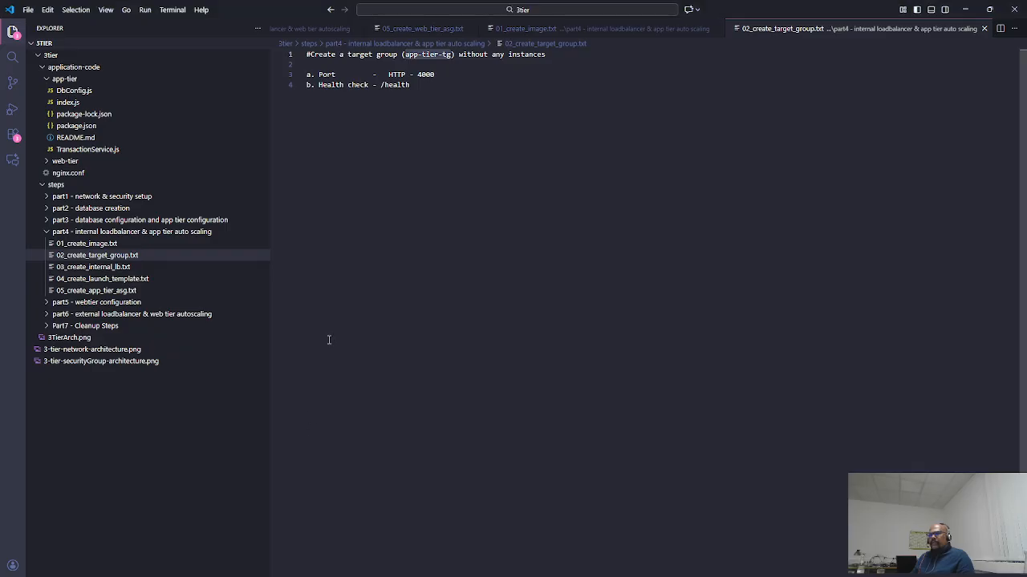
pyautogui.hotkey('alt', 'Tab')
pyautogui.click(261, 436)
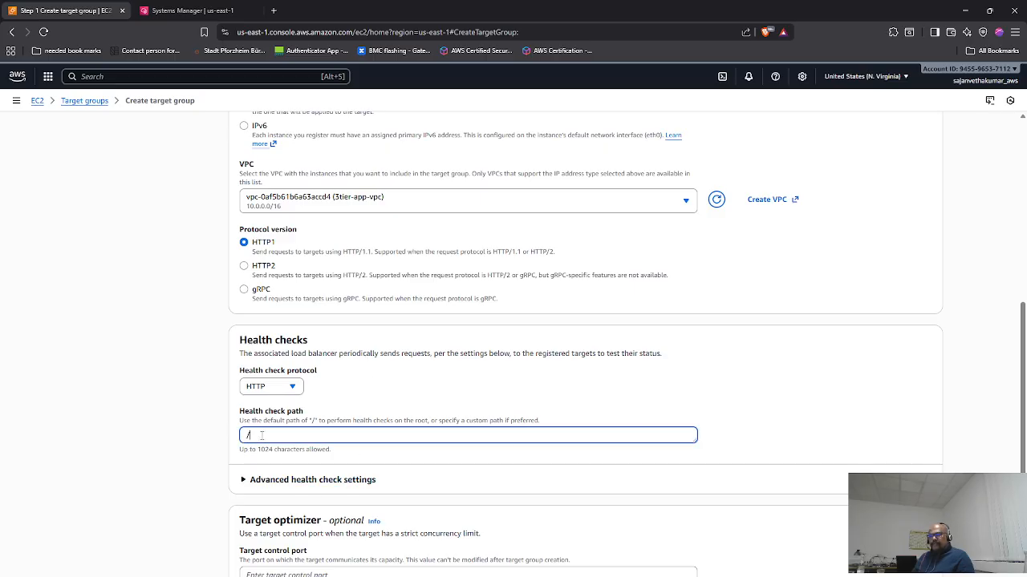
pyautogui.write('HEA')
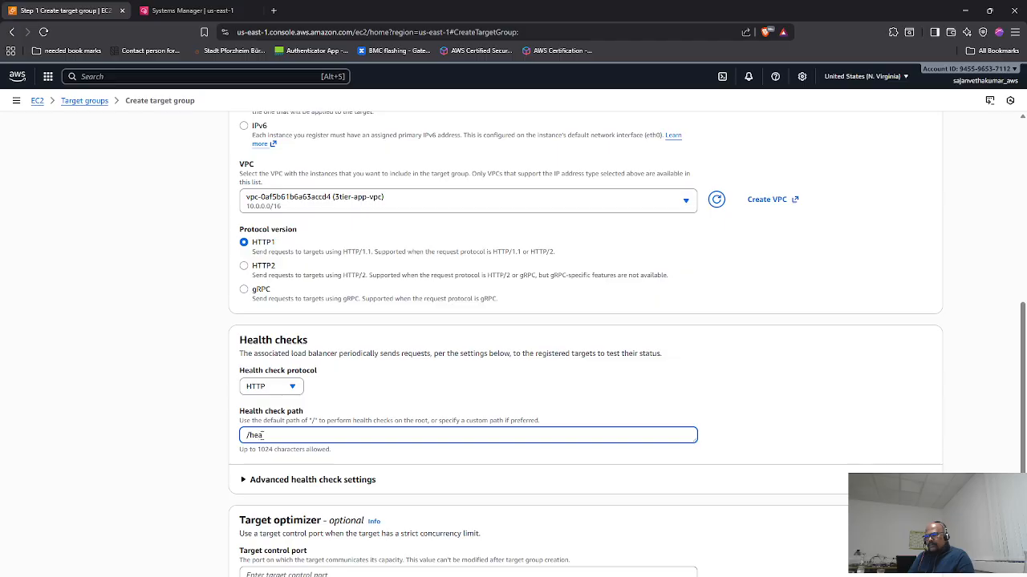
pyautogui.hotkey('alt', 'Tab')
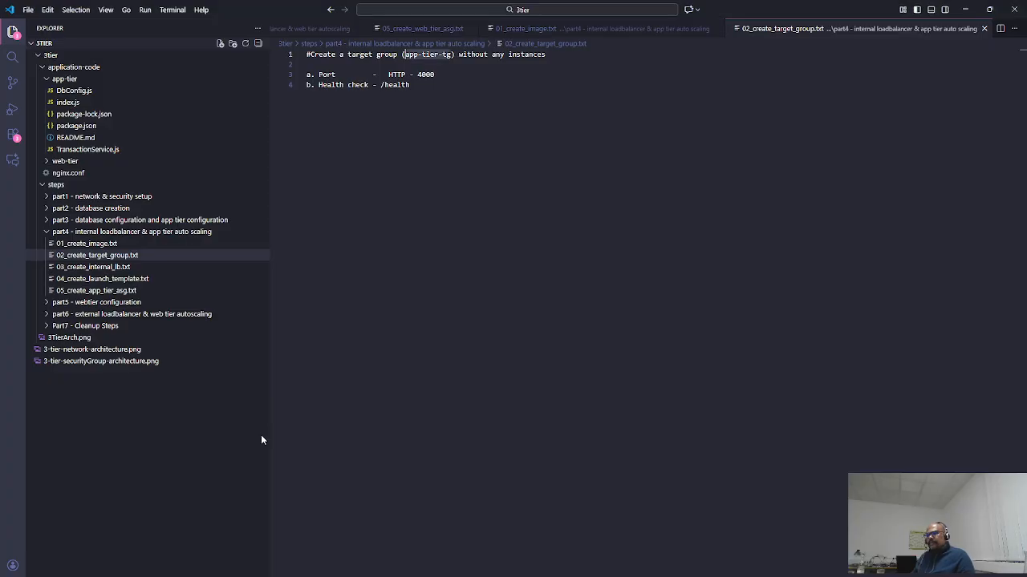
pyautogui.hotkey('alt', 'Tab')
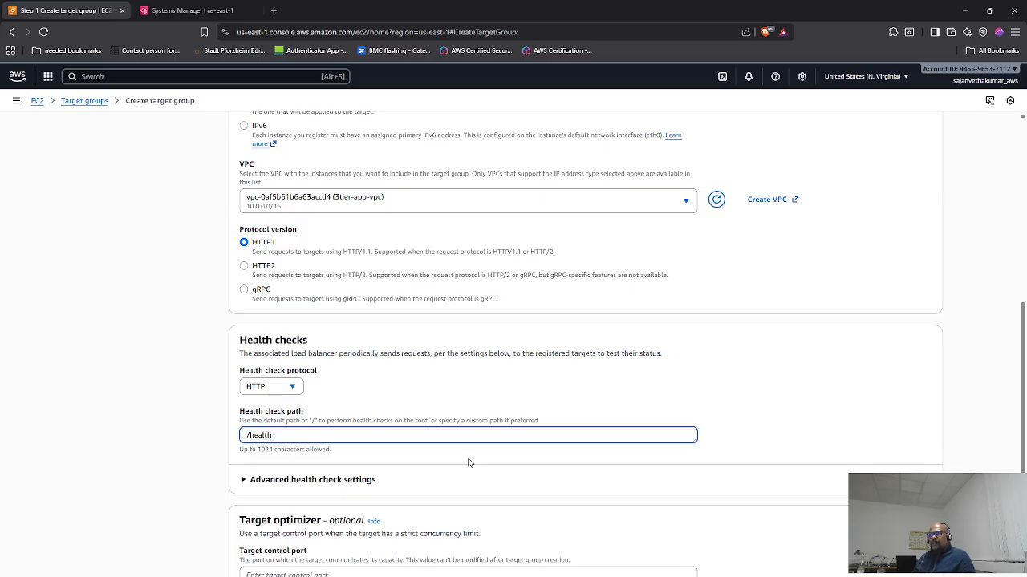
# - Set the healthy threshold to 2 in the advanced health check settings and continue to target registration
pyautogui.scroll(-2, 488, 460)
pyautogui.click(242, 320)
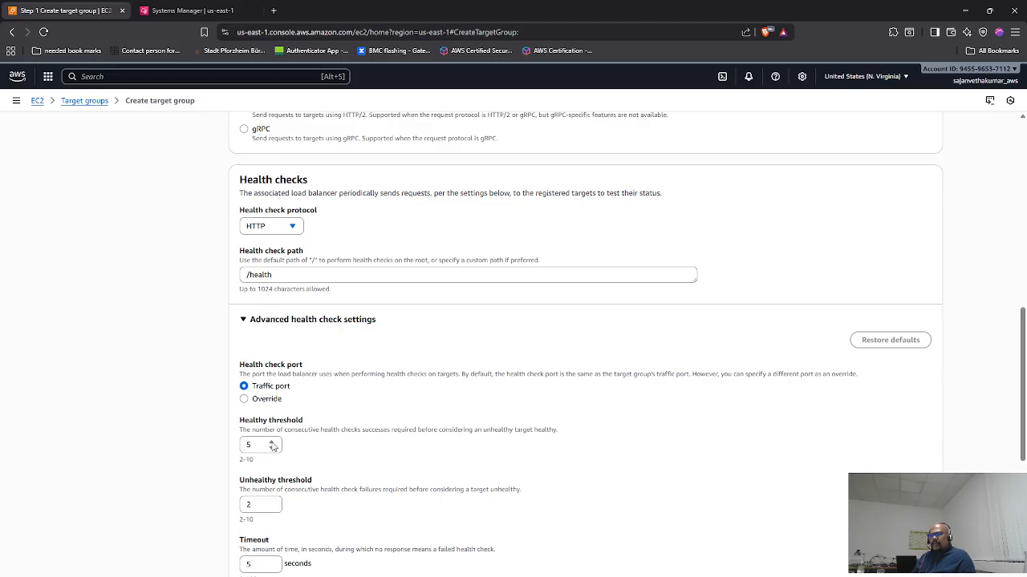
pyautogui.click(272, 448)
pyautogui.click(272, 449)
pyautogui.scroll(-4, 359, 453)
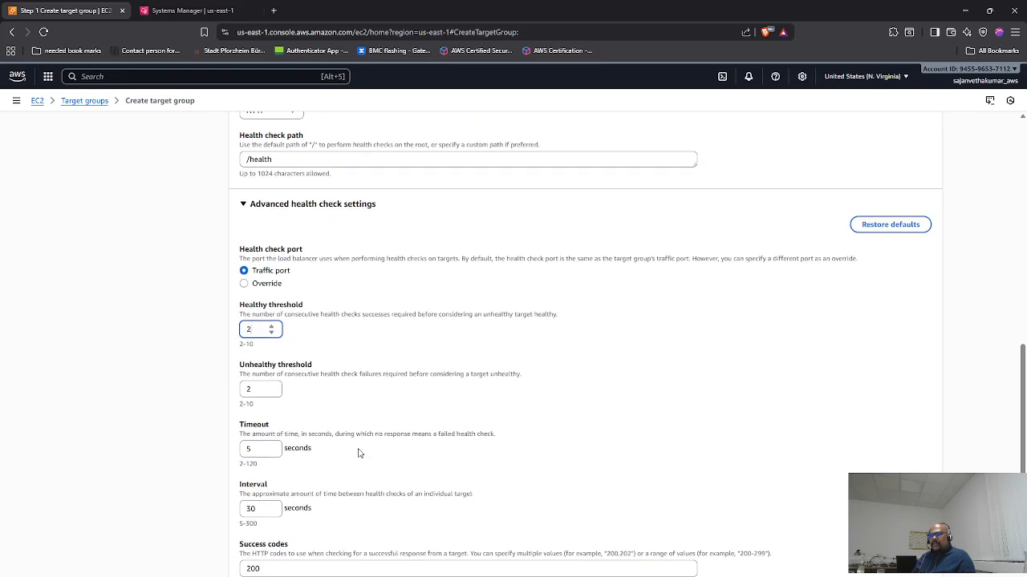
pyautogui.scroll(-1, 358, 451)
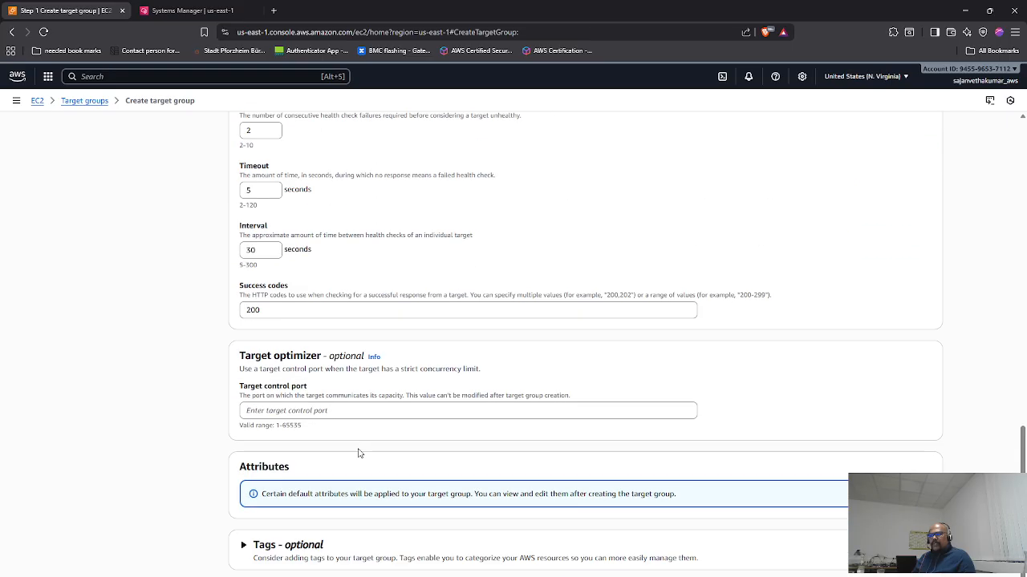
pyautogui.scroll(-1, 359, 453)
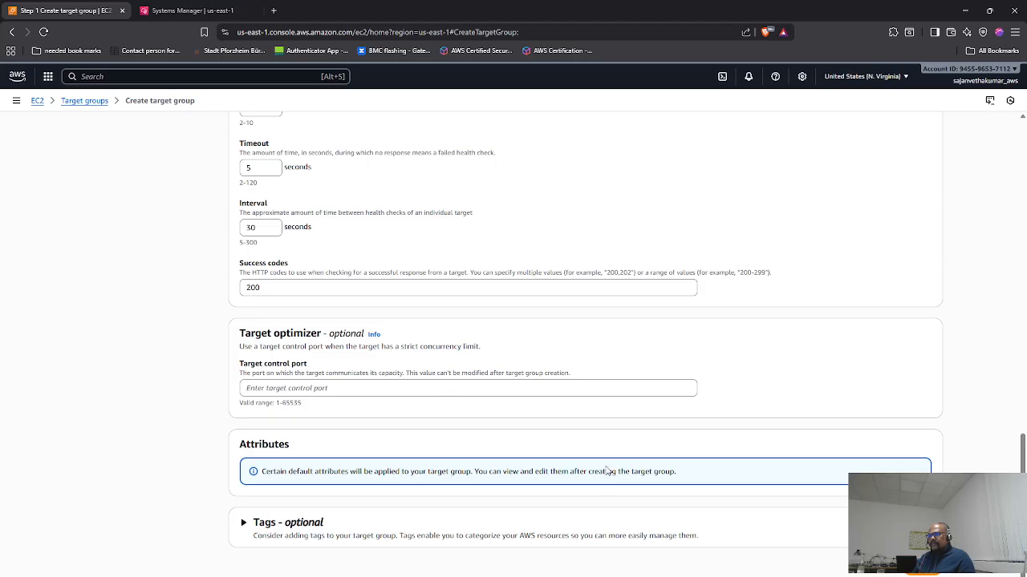
pyautogui.scroll(2, 607, 472)
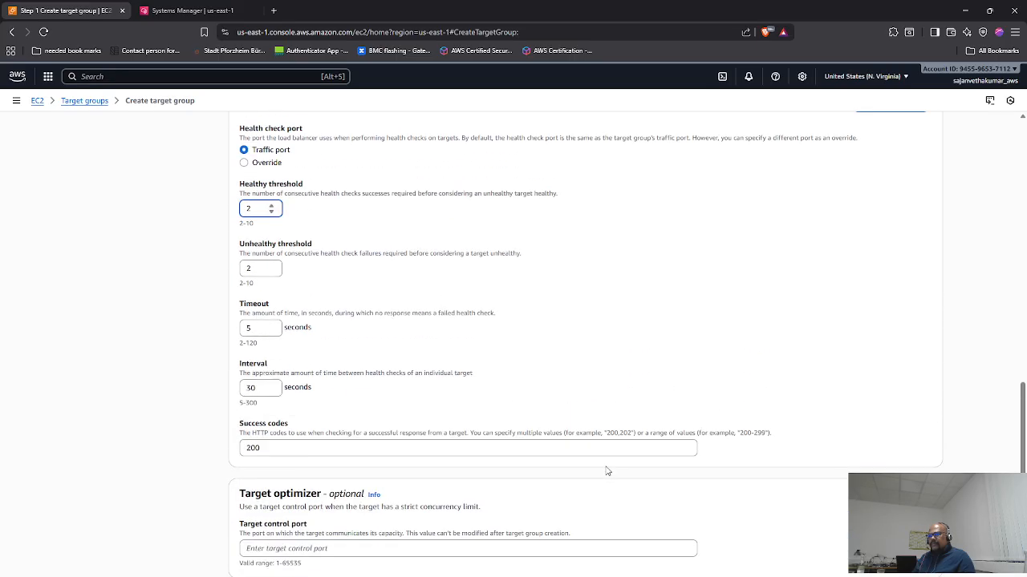
pyautogui.scroll(-2, 607, 472)
pyautogui.click(938, 573)
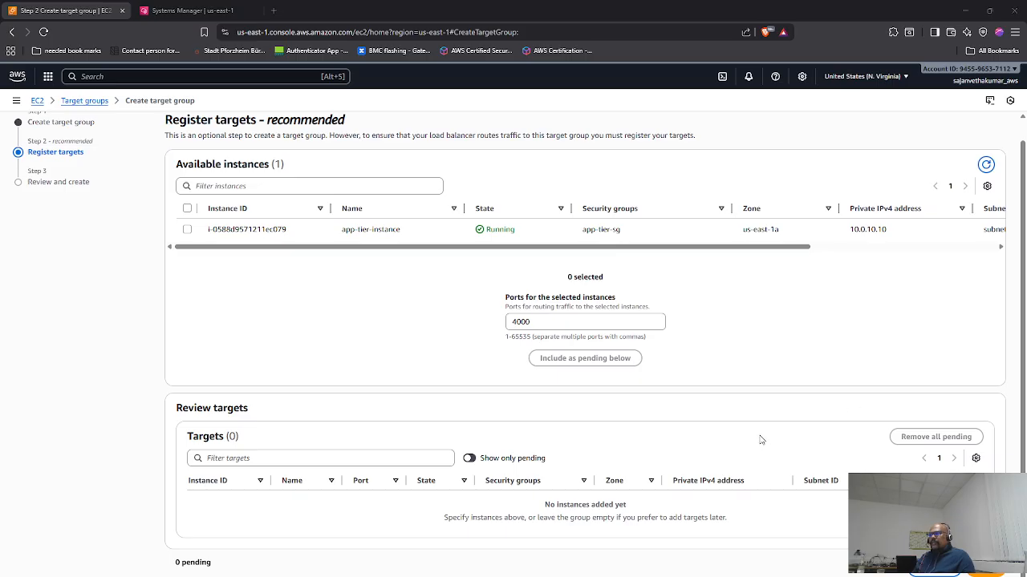
# - Check the target group notes in VS Code, then create app-tier-tg in the AWS console without registering any instances
pyautogui.hotkey('alt', 'Tab')
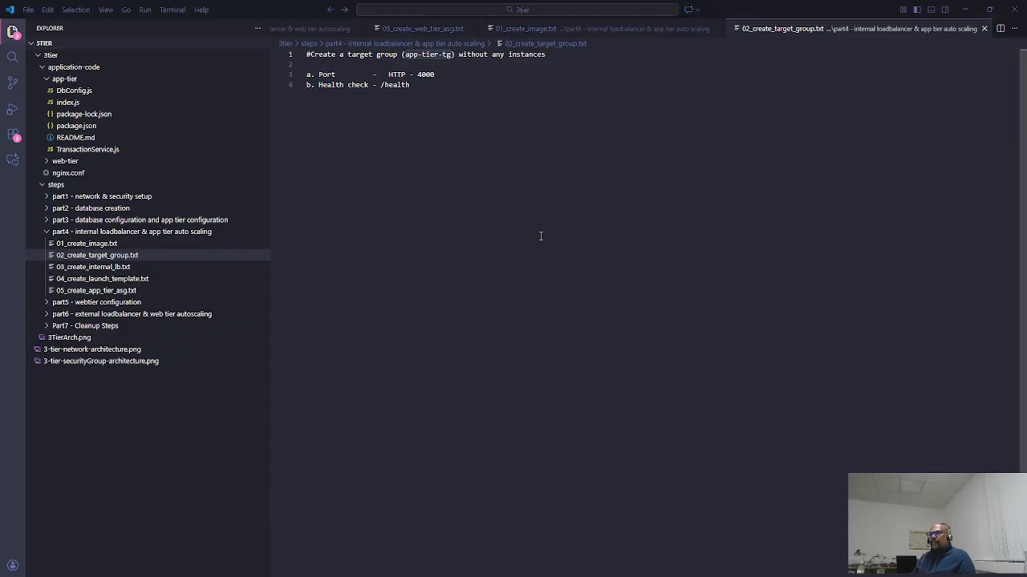
pyautogui.hotkey('alt', 'Tab')
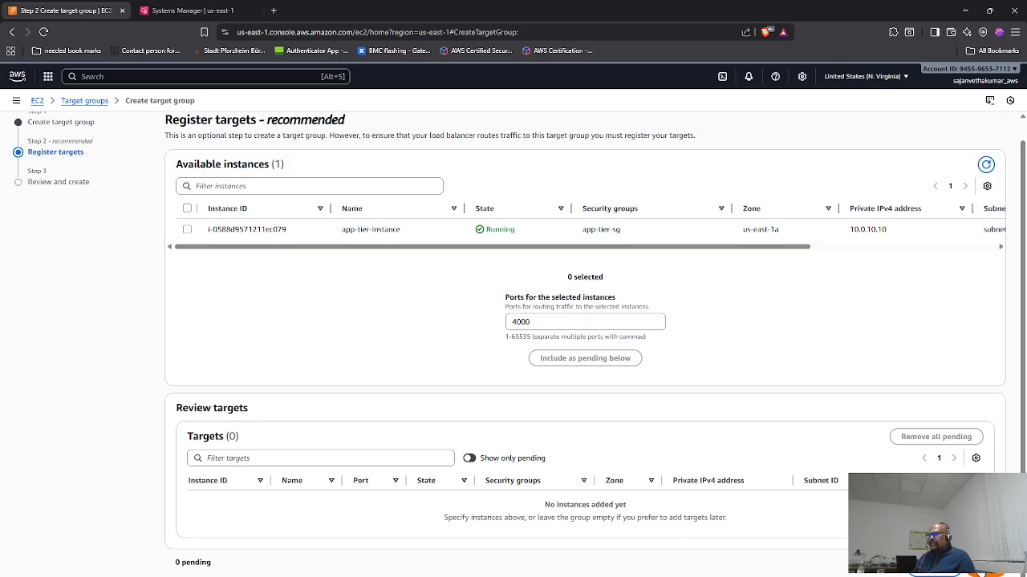
pyautogui.click(985, 571)
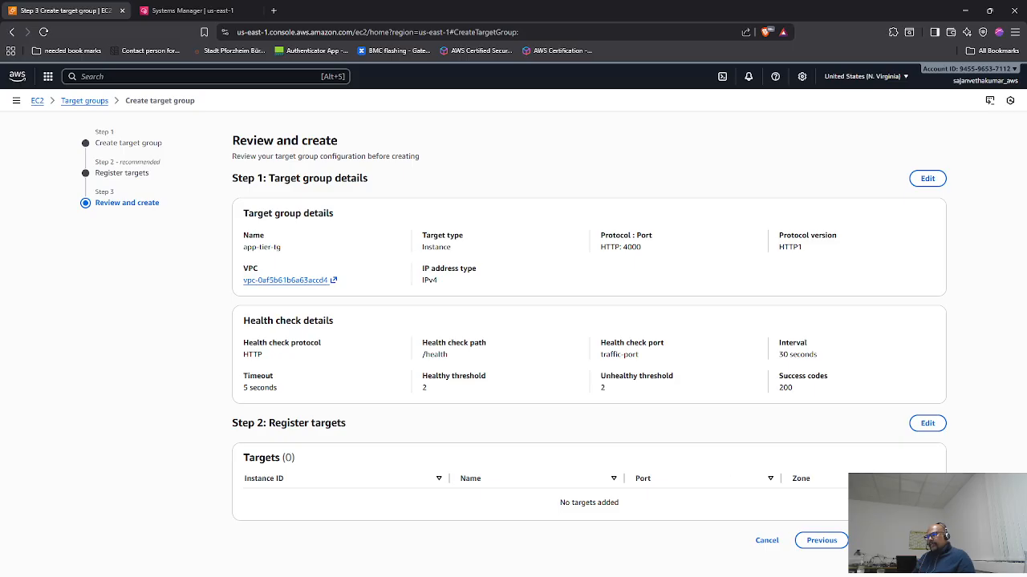
pyautogui.click(900, 541)
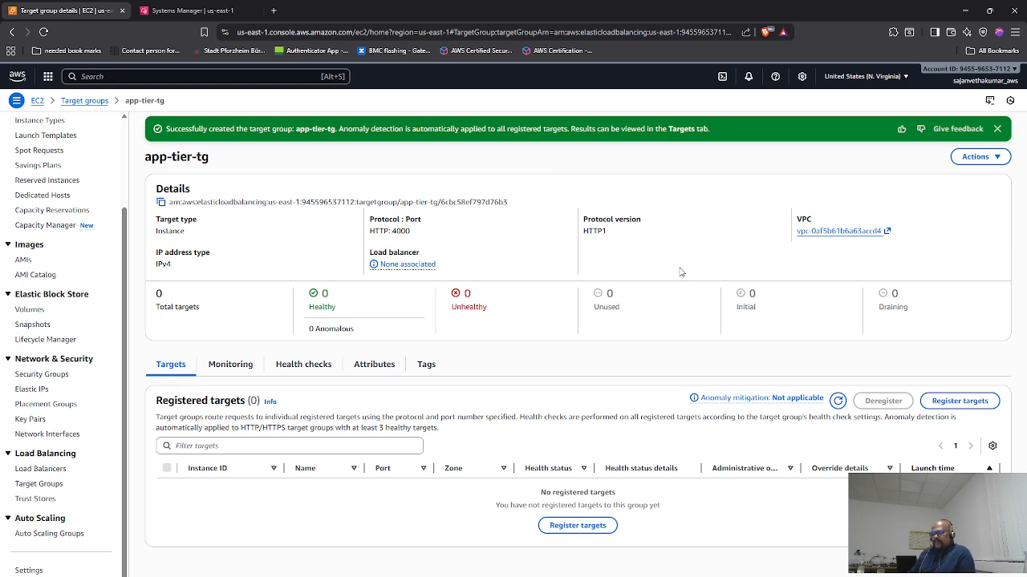
# - Switch to VS Code, select the load balancer name app-tier-lb in 03_create_internal_lb.txt and view the 3TierArch.png diagram
pyautogui.hotkey('alt', 'Tab')
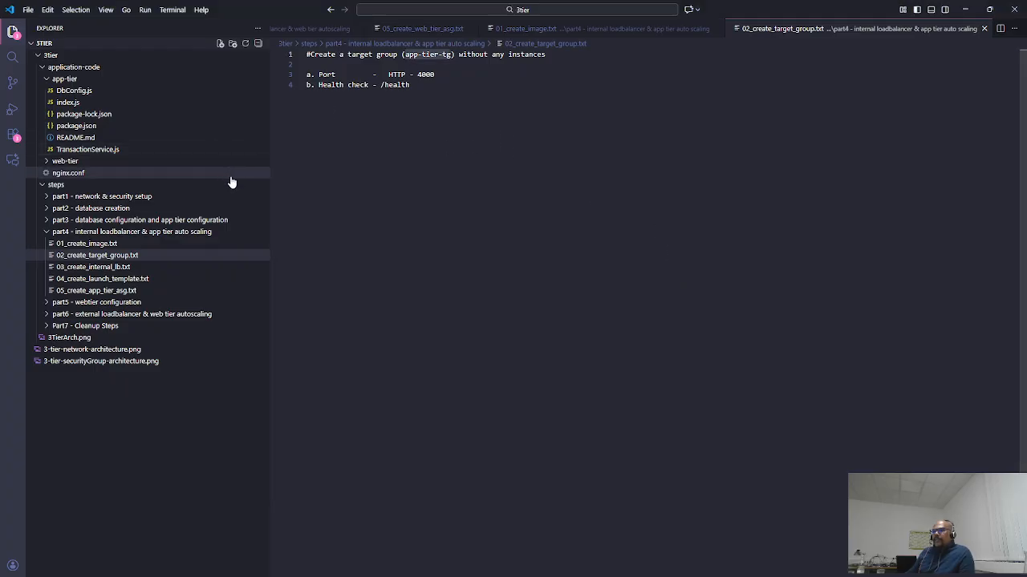
pyautogui.click(98, 268)
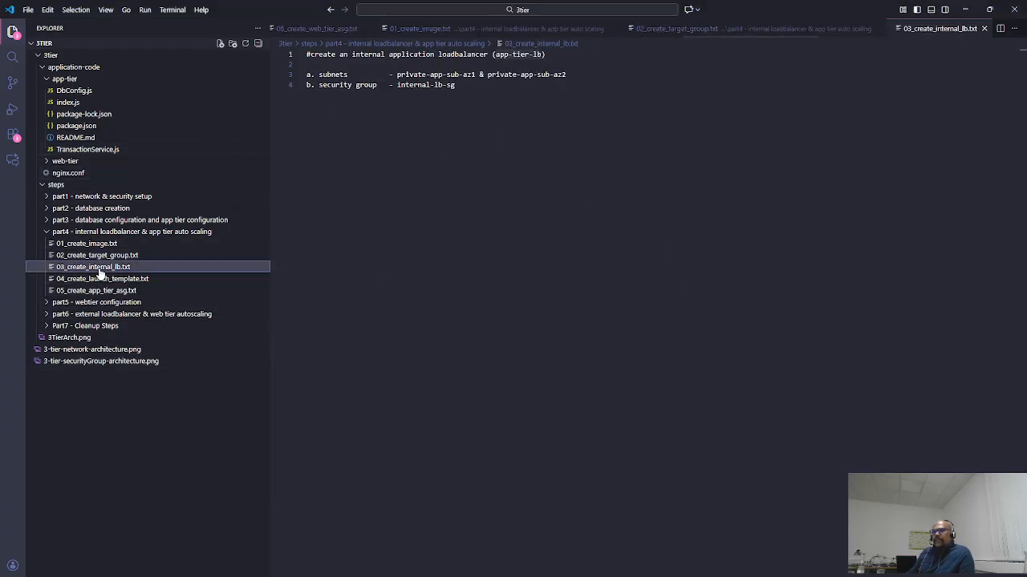
pyautogui.click(543, 118)
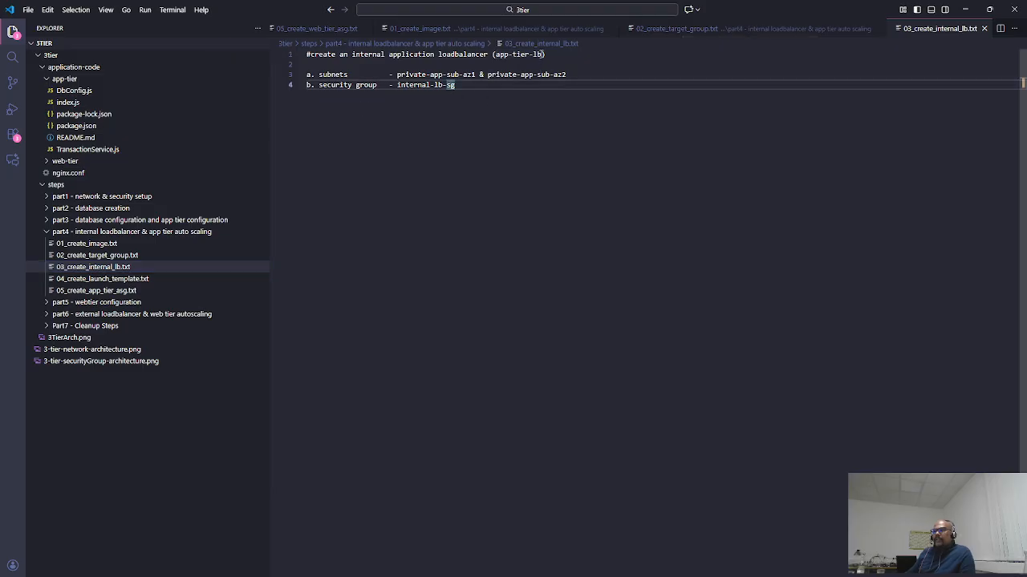
pyautogui.moveTo(543, 54); pyautogui.dragTo(498, 54)
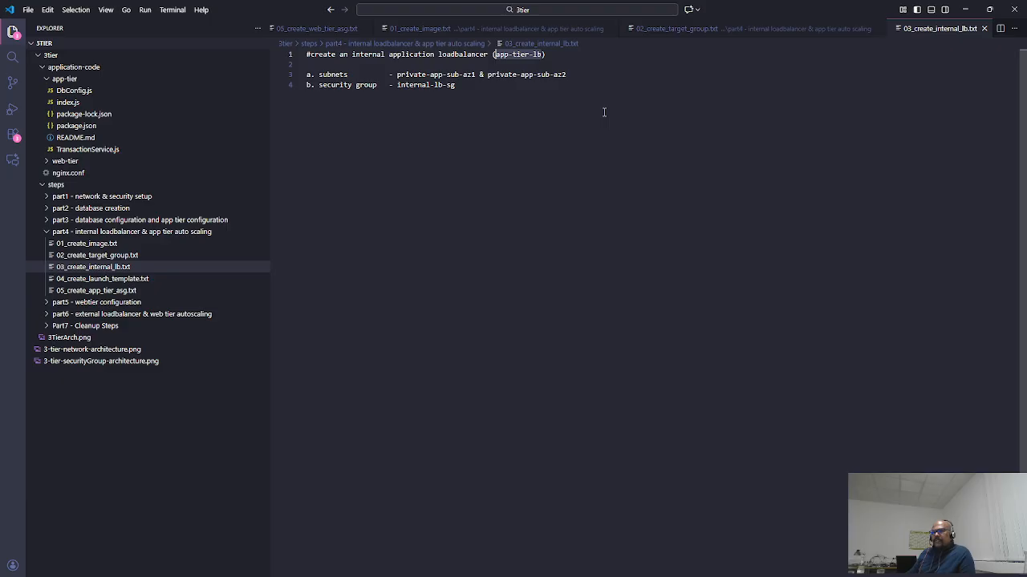
pyautogui.hotkey('alt', 'Tab')
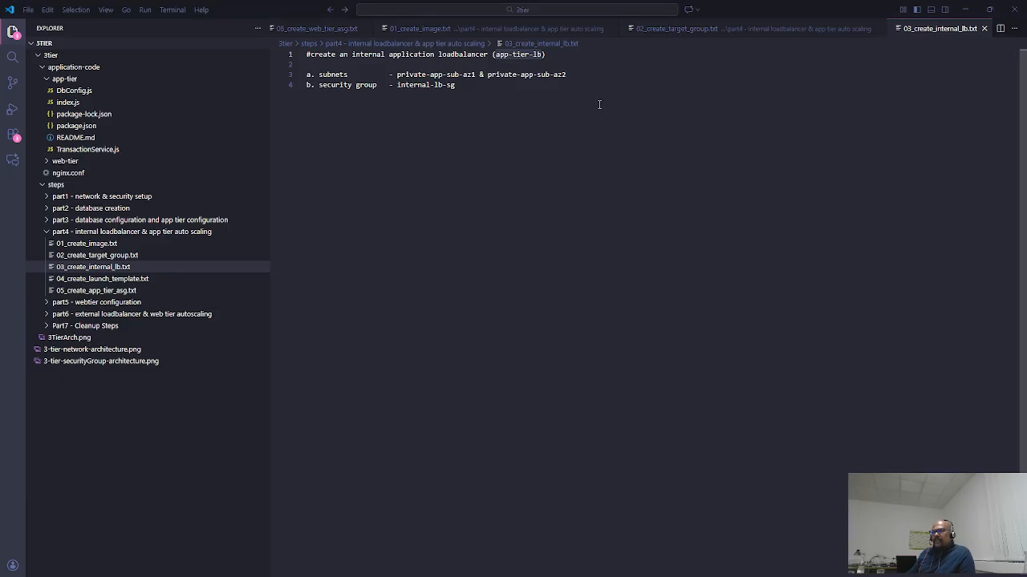
pyautogui.click(74, 338)
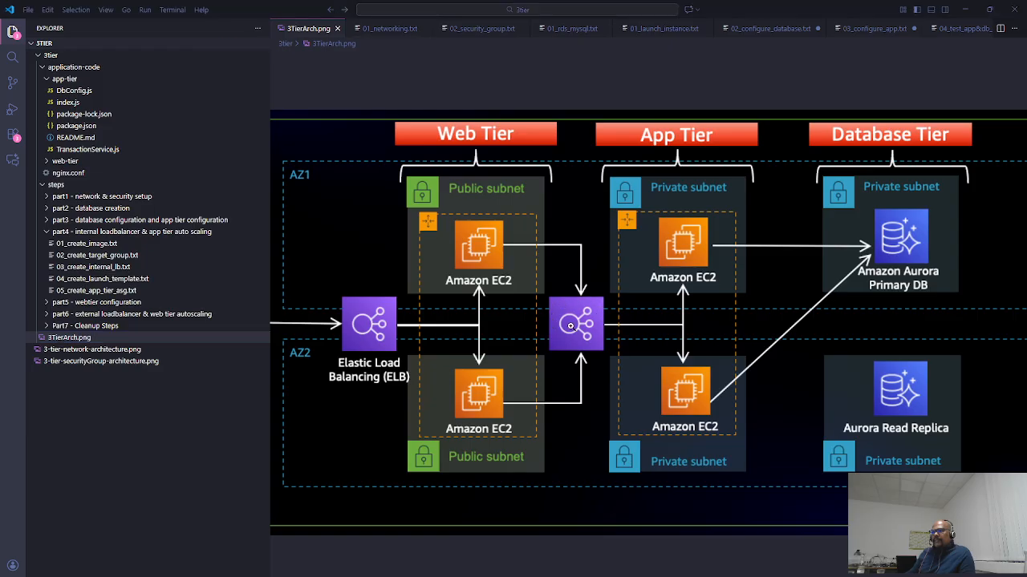
# - Switch back to the AWS console in the browser and start creating an Application Load Balancer
pyautogui.hotkey('alt', 'Tab')
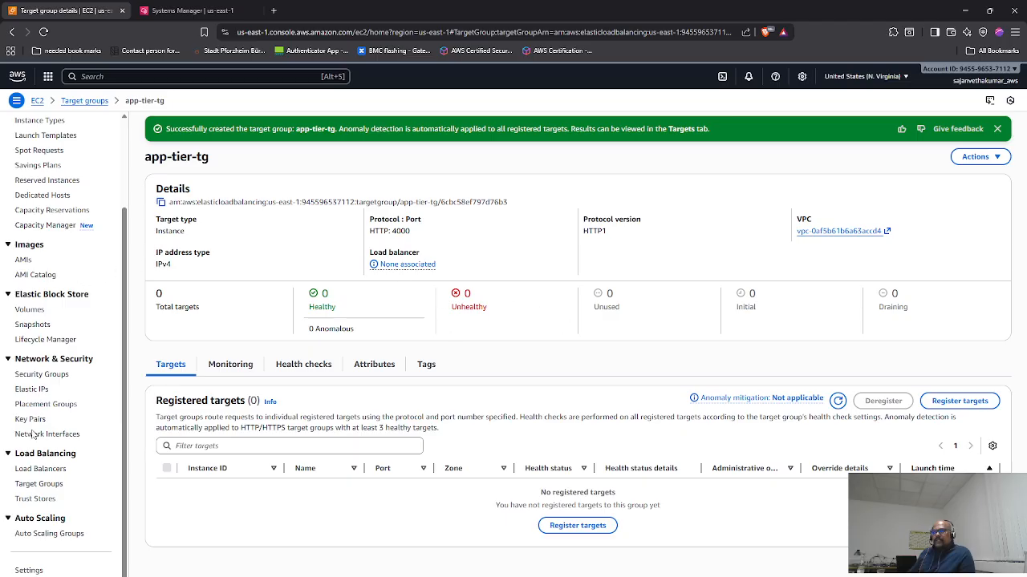
pyautogui.click(36, 469)
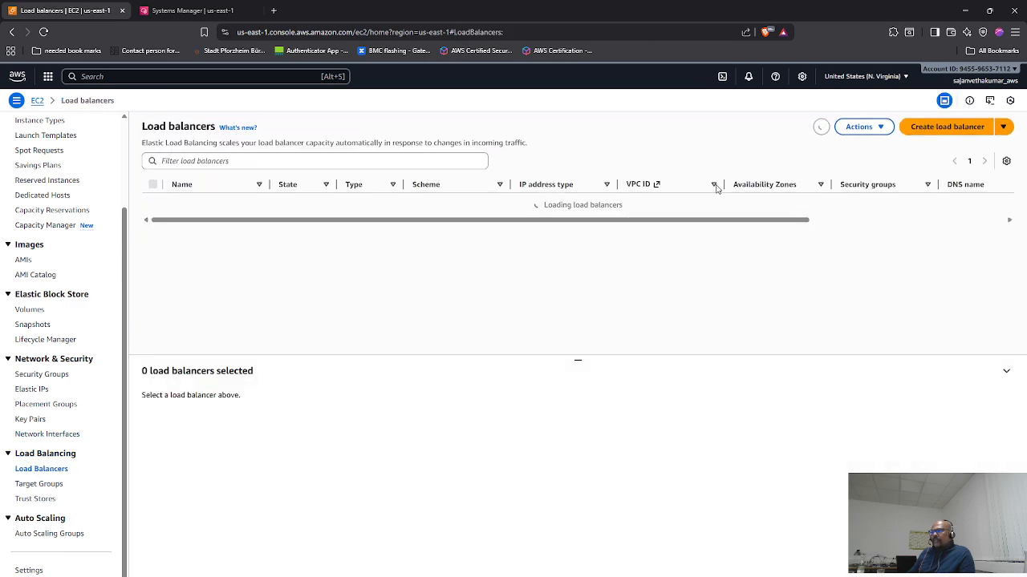
pyautogui.click(945, 127)
pyautogui.scroll(-1, 197, 395)
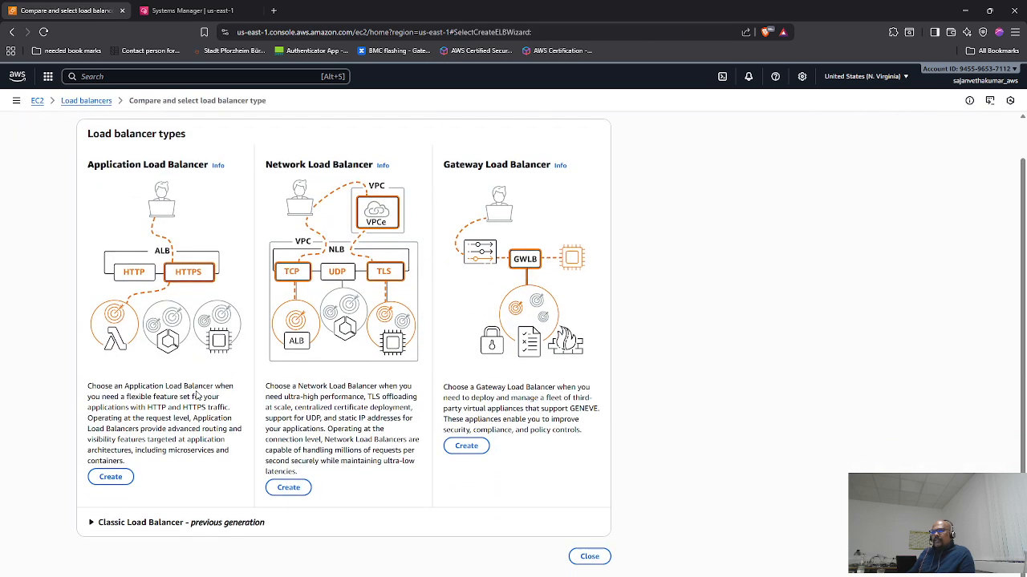
pyautogui.scroll(1, 196, 394)
pyautogui.scroll(-1, 193, 401)
pyautogui.click(111, 478)
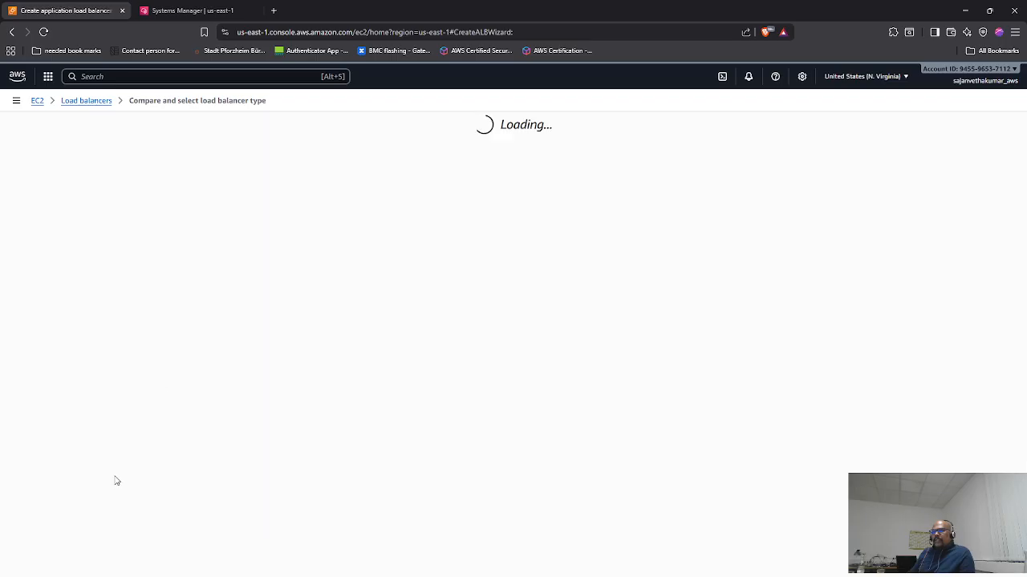
# - Set the load balancer's scheme to Internal and its VPC to 3tier-app-vpc
pyautogui.click(382, 329)
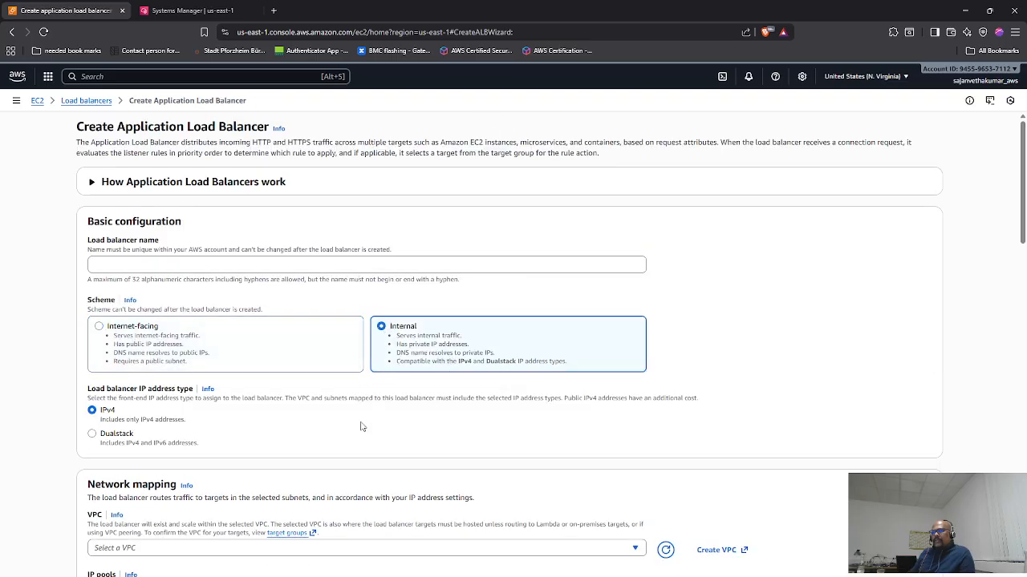
pyautogui.scroll(-2, 214, 436)
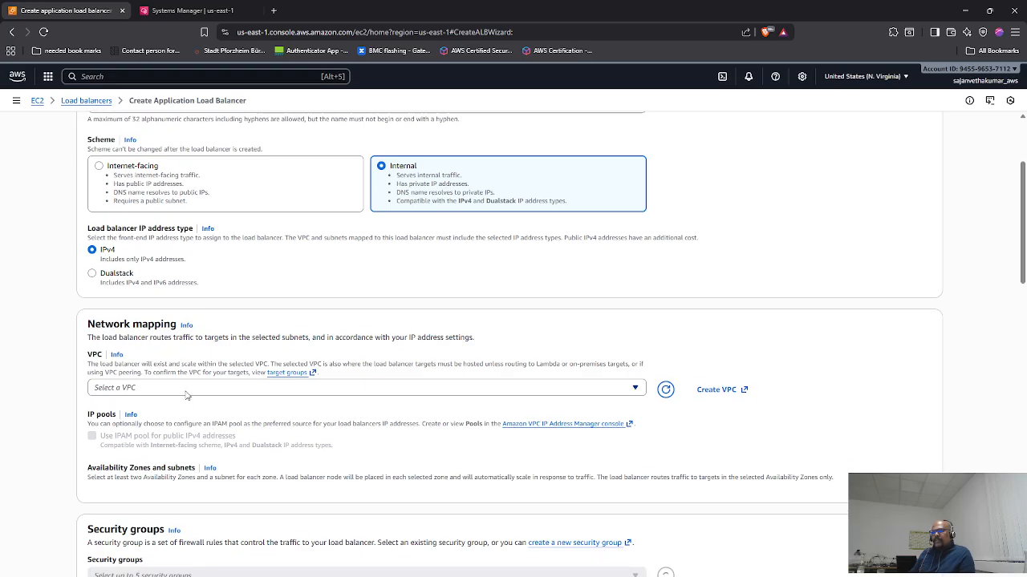
pyautogui.click(186, 391)
pyautogui.click(197, 449)
# - Check the subnets in 03_create_internal_lb.txt, then map us-east-1a to private-app-sub-az1 and us-east-1b to private-app-sub-az2
pyautogui.scroll(-1, 173, 453)
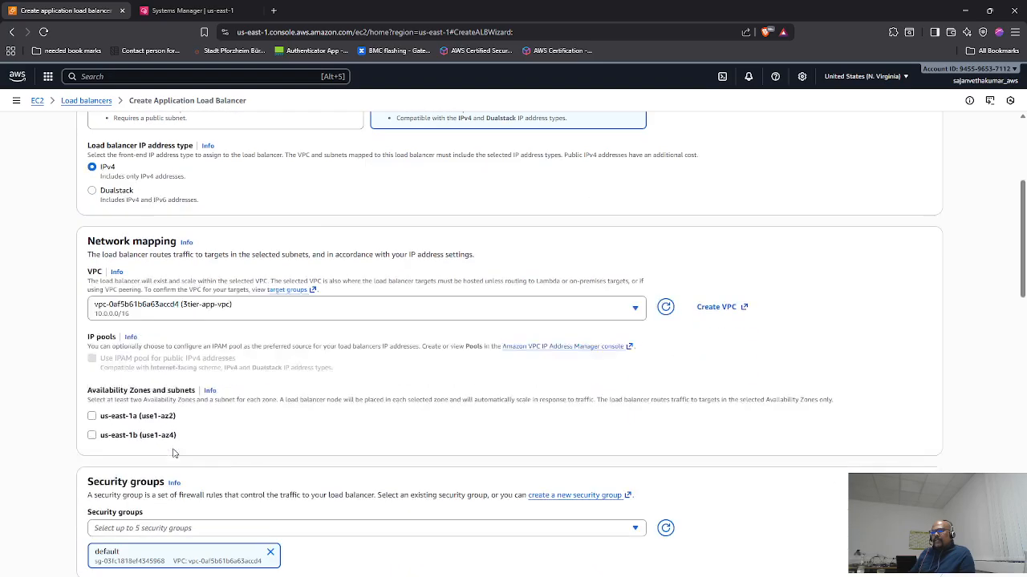
pyautogui.scroll(-1, 173, 453)
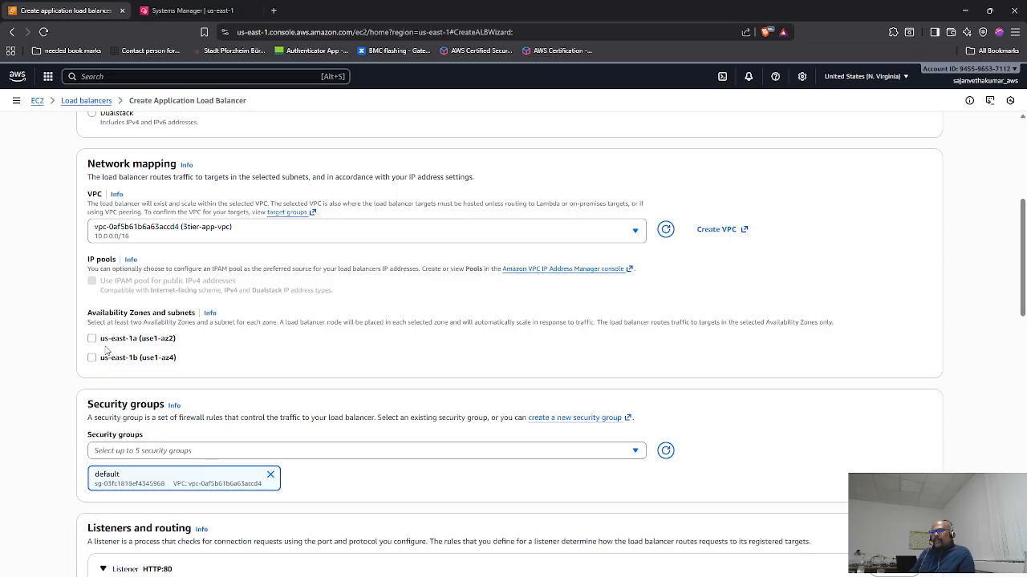
pyautogui.hotkey('alt', 'Tab')
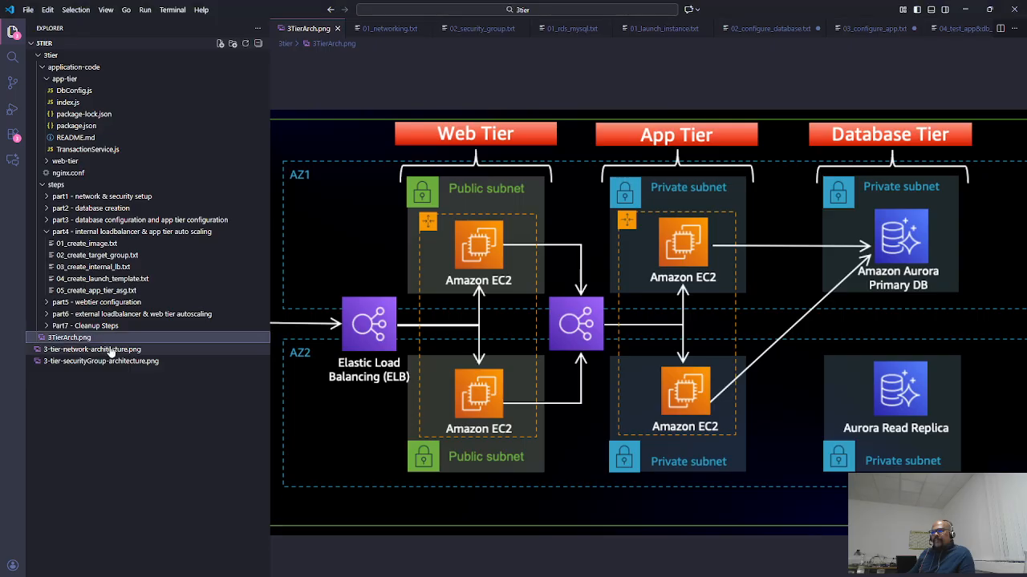
pyautogui.click(111, 268)
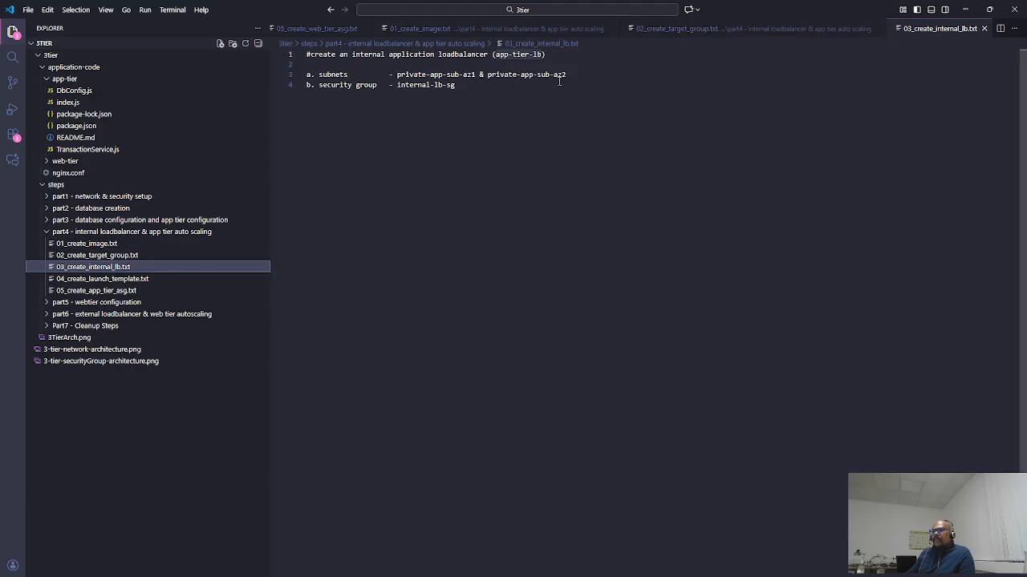
pyautogui.hotkey('alt', 'Tab')
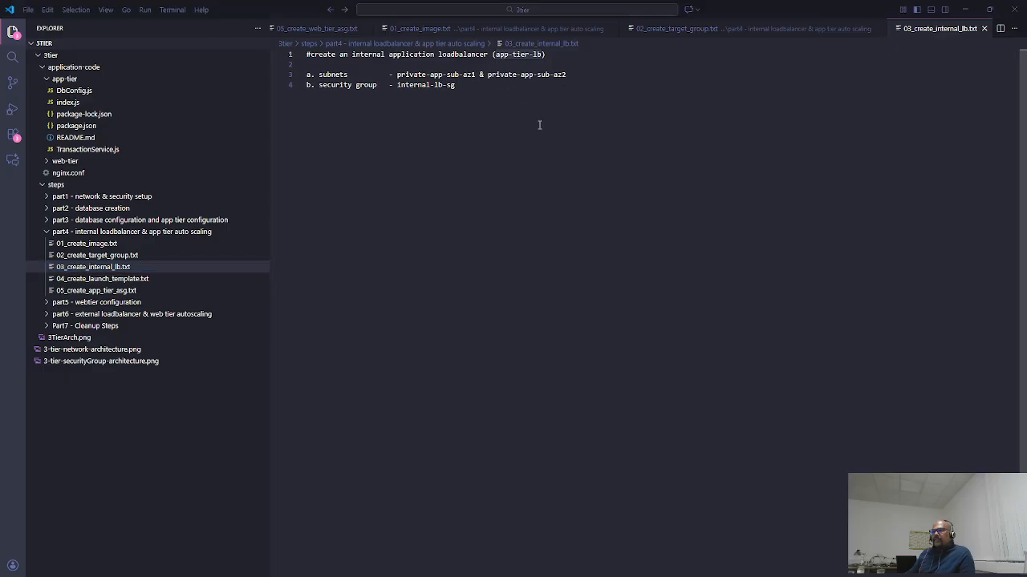
pyautogui.hotkey('alt', 'Tab')
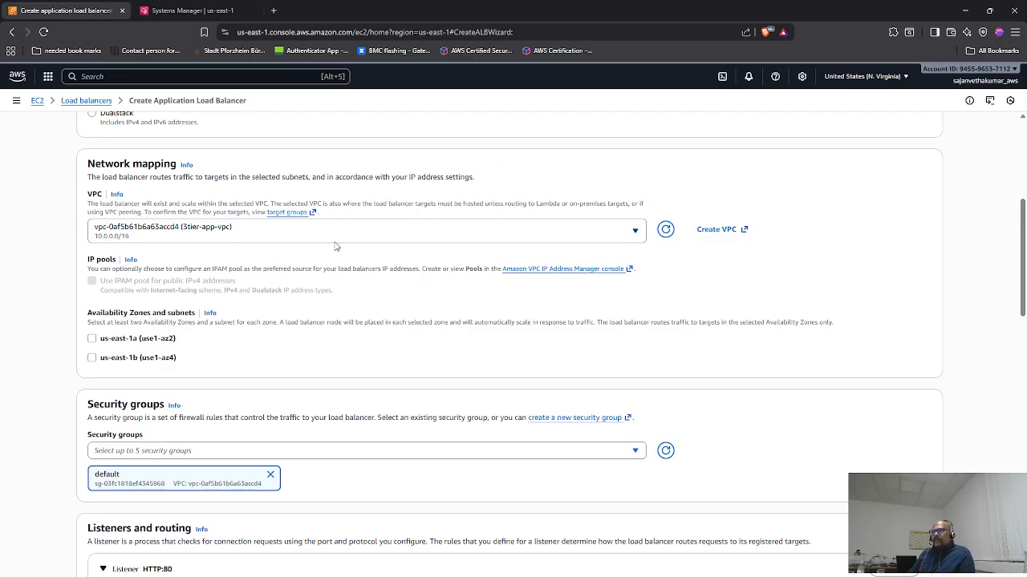
pyautogui.click(92, 339)
pyautogui.click(280, 383)
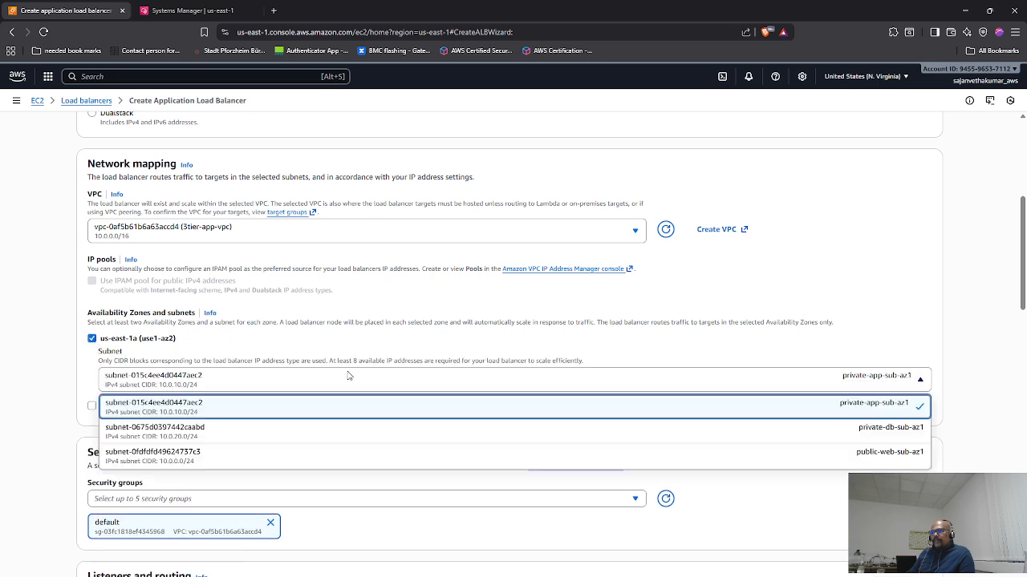
pyautogui.click(833, 417)
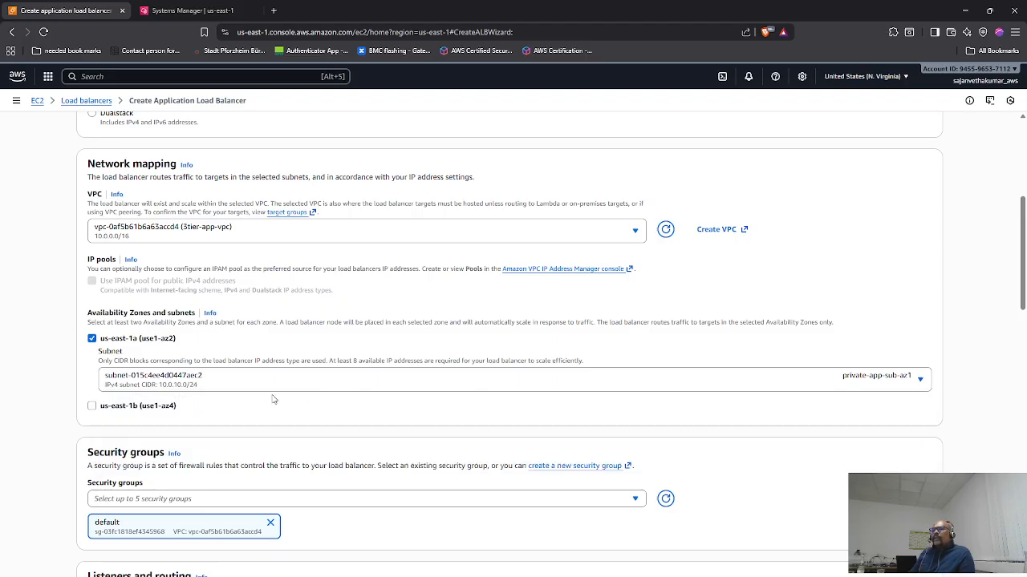
pyautogui.click(92, 406)
pyautogui.click(835, 451)
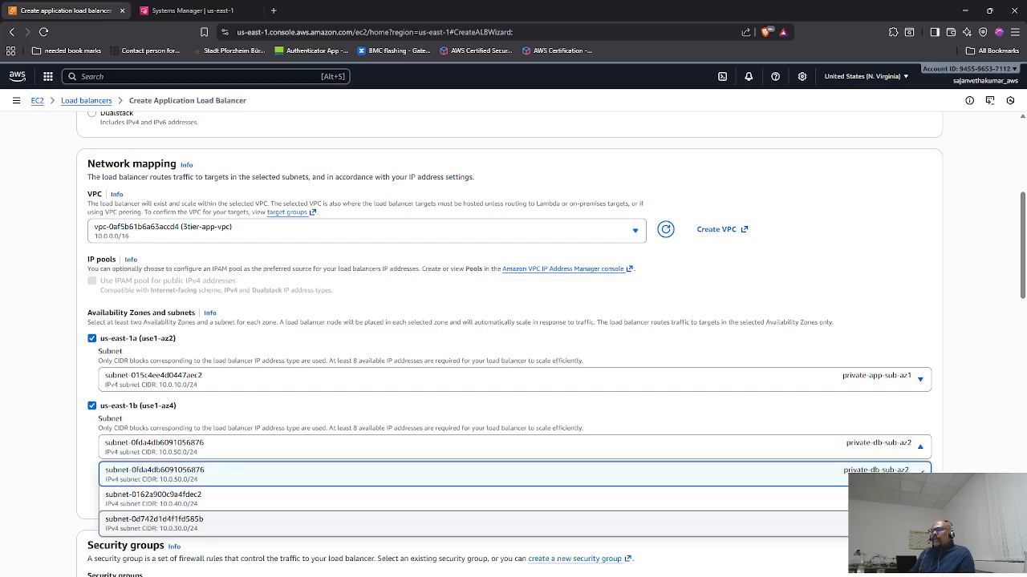
pyautogui.click(864, 499)
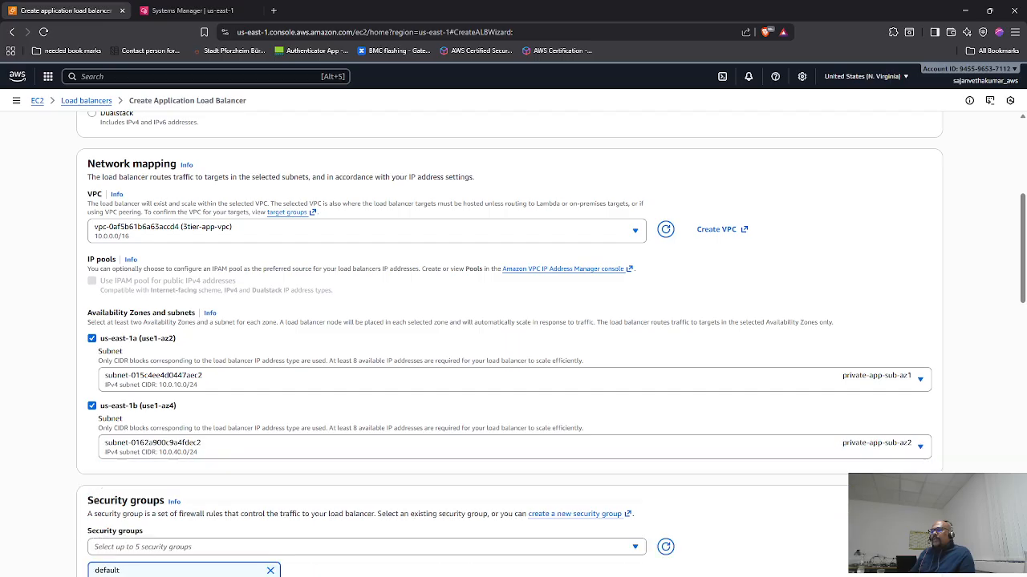
# - Replace the load balancer's default security group with internal-lb-sg
pyautogui.scroll(-2, 271, 454)
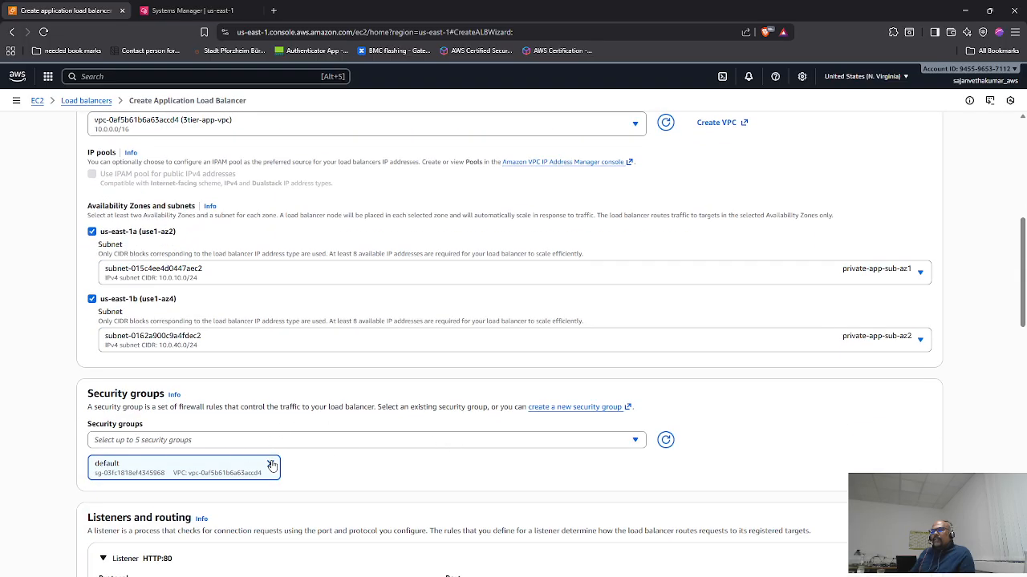
pyautogui.click(271, 464)
pyautogui.click(279, 443)
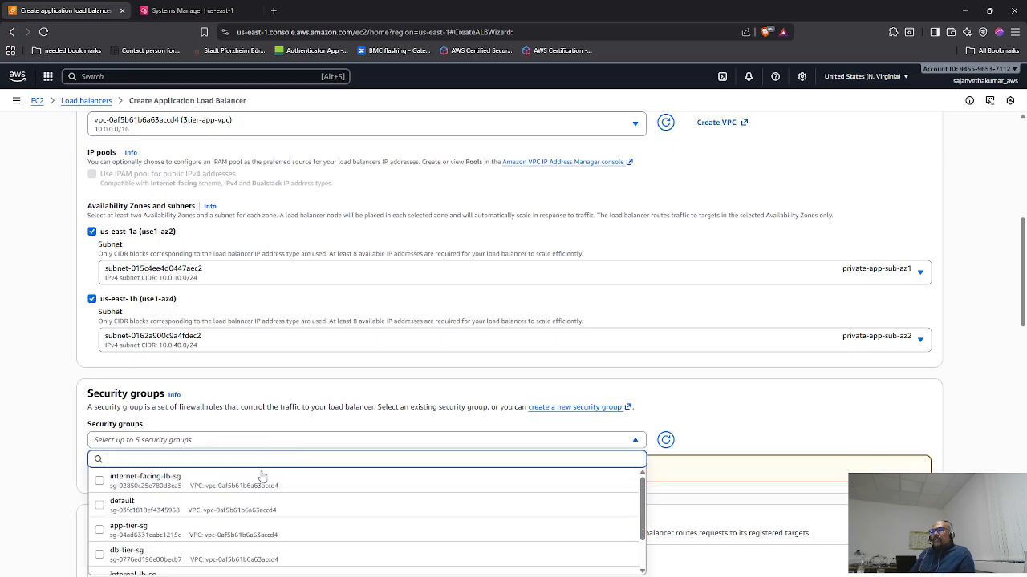
pyautogui.scroll(-1, 181, 553)
pyautogui.click(175, 549)
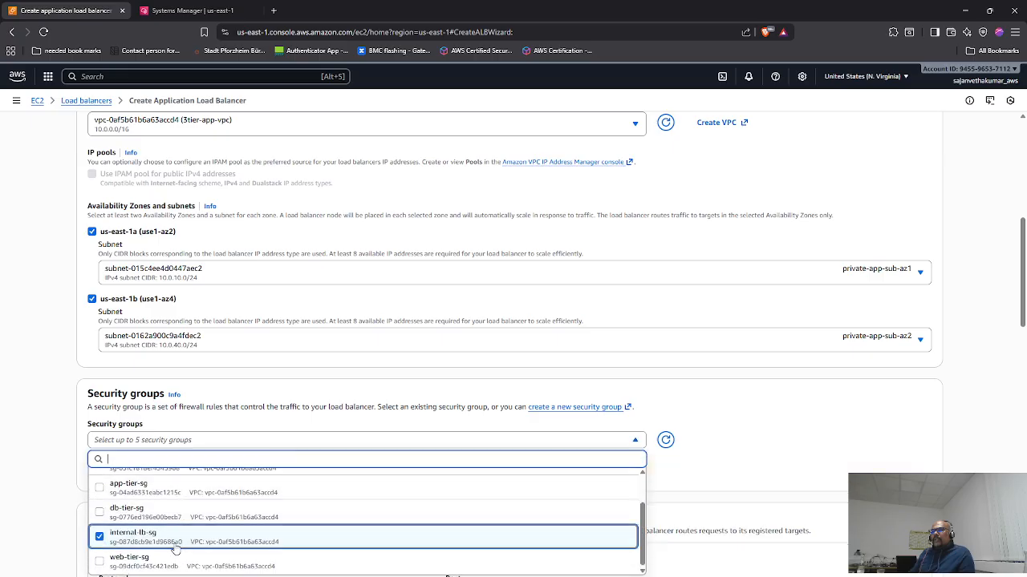
# - Check 03_create_internal_lb.txt in the code editor, then forward the load balancer's HTTP:80 listener to target group app-tier-tg
pyautogui.click(713, 413)
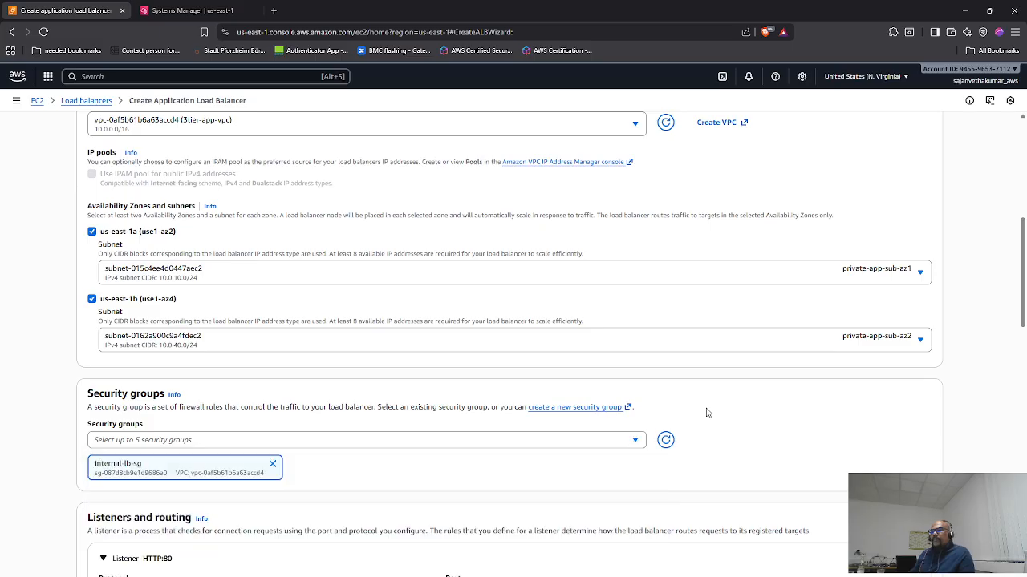
pyautogui.scroll(-3, 583, 403)
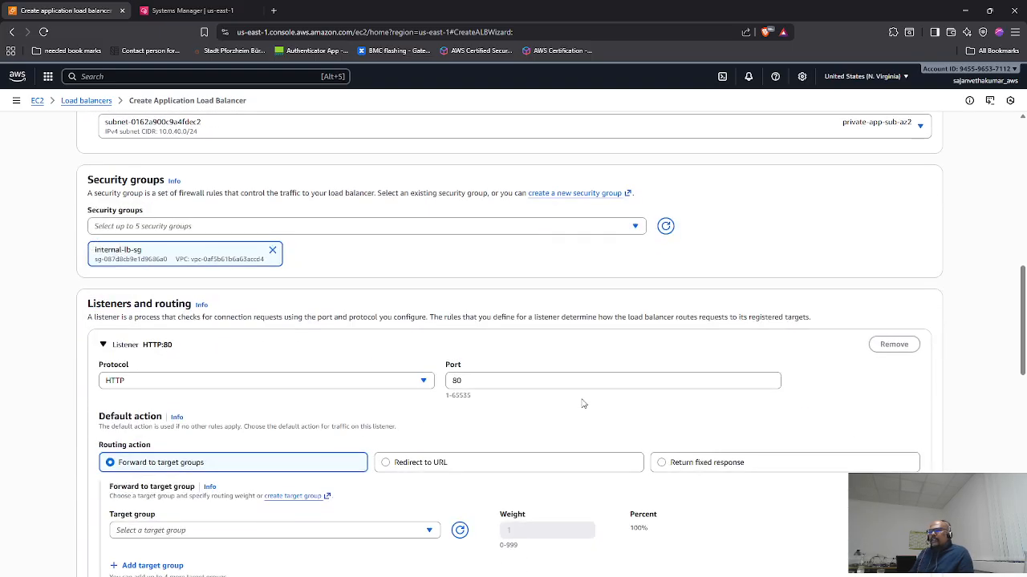
pyautogui.scroll(-3, 583, 403)
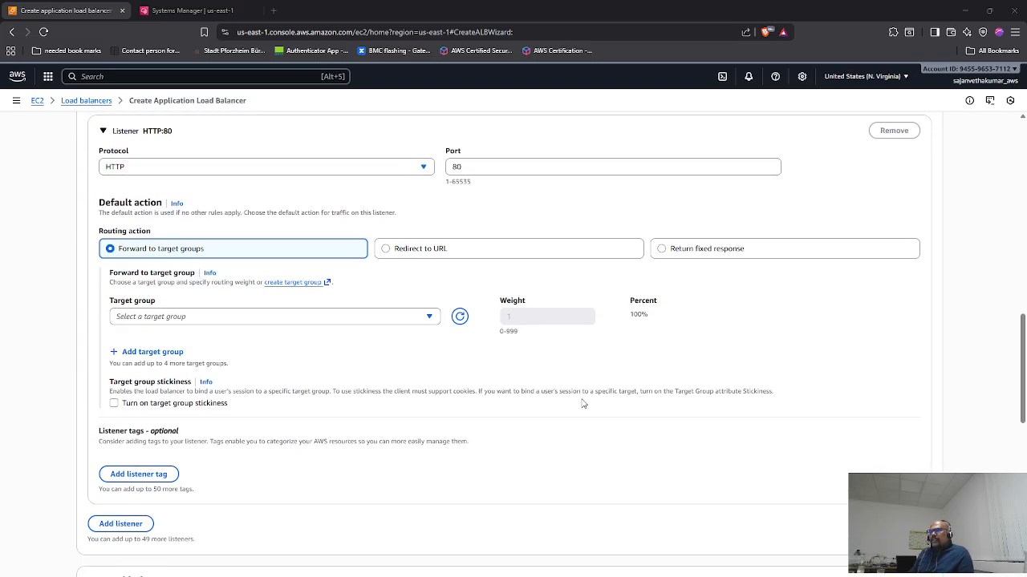
pyautogui.hotkey('alt', 'Tab')
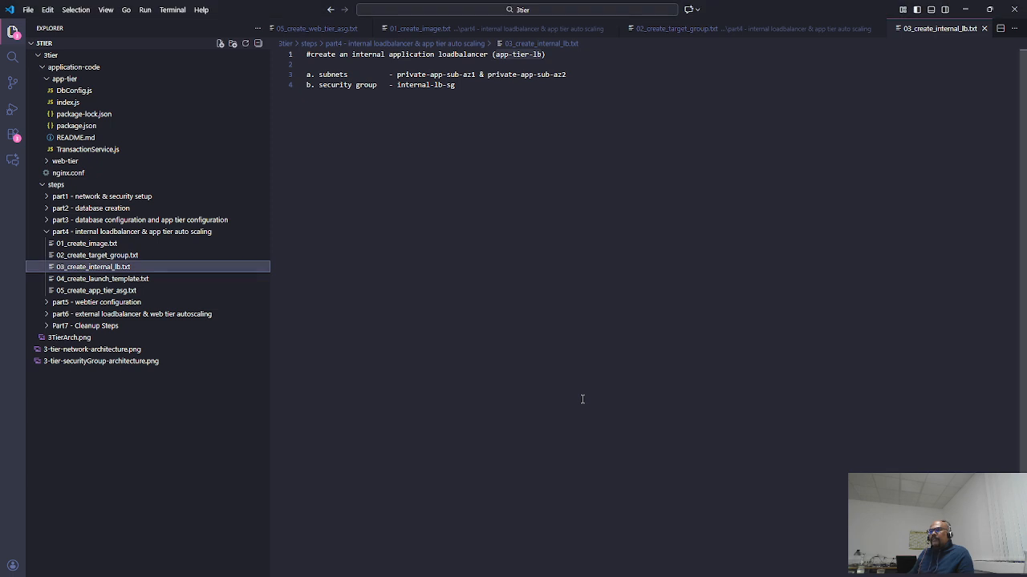
pyautogui.hotkey('alt', 'Tab')
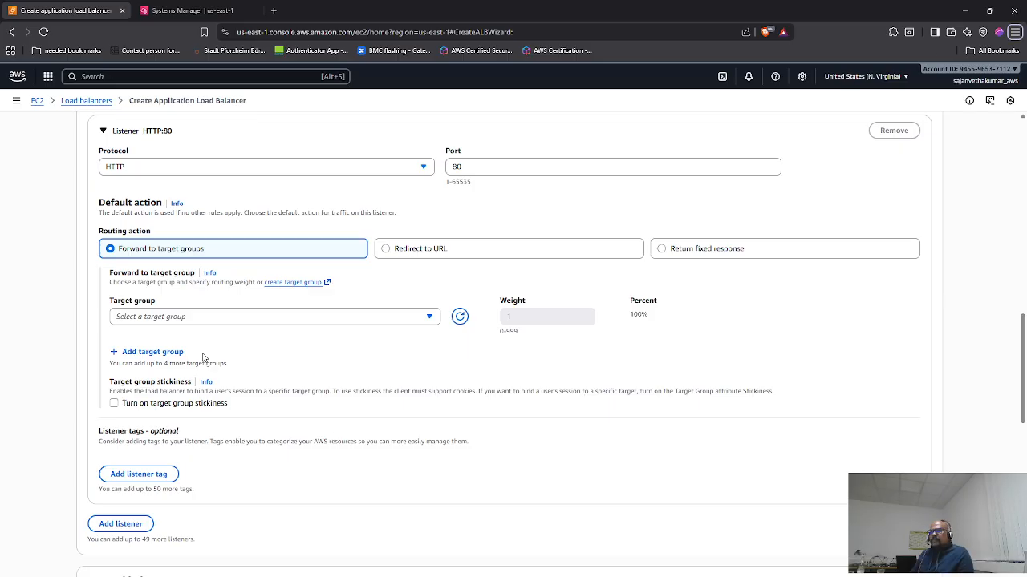
pyautogui.click(210, 321)
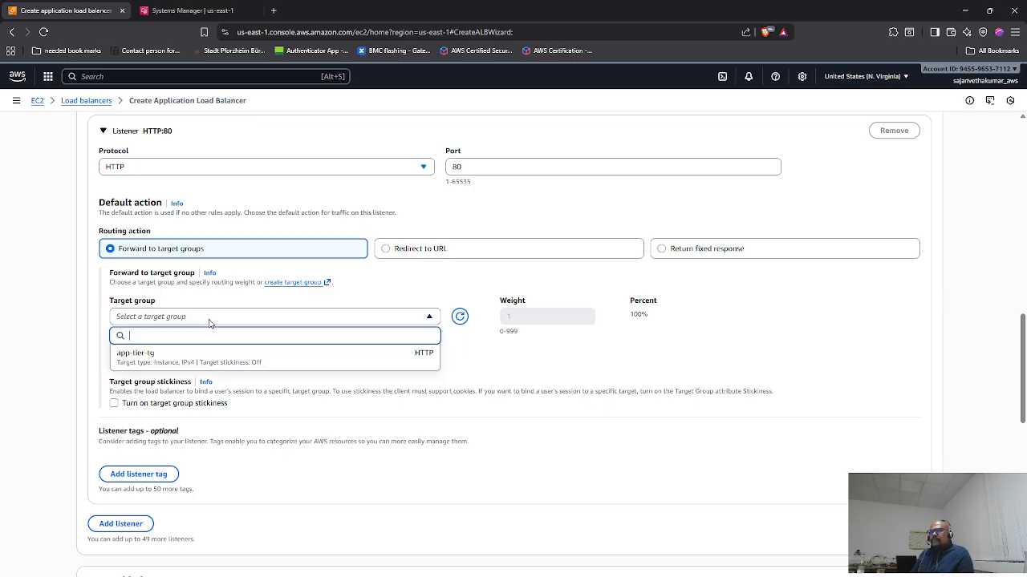
pyautogui.click(164, 357)
# - Look over the optional settings and the summary, then try to create the load balancer
pyautogui.scroll(-10, 481, 429)
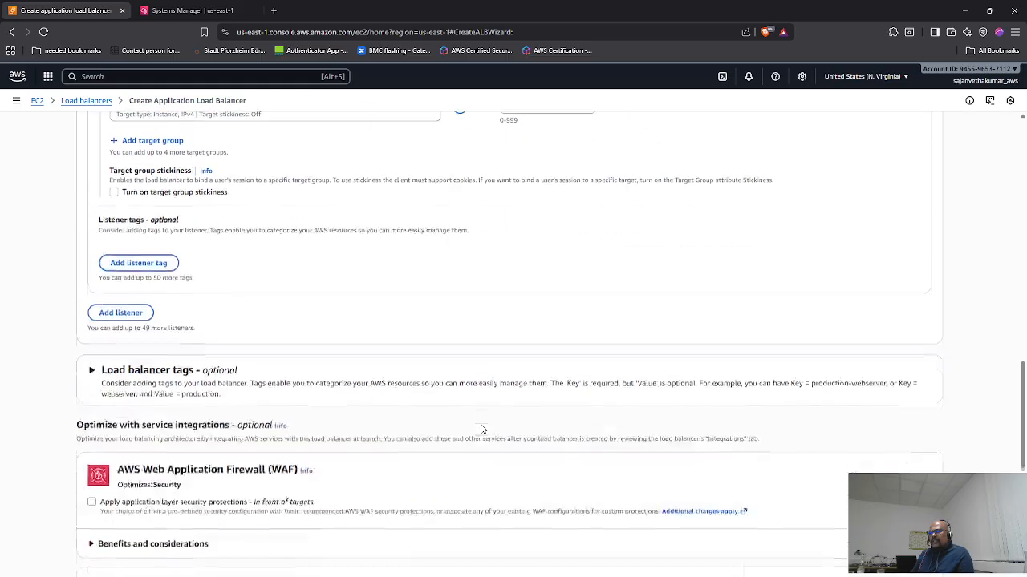
pyautogui.scroll(3, 481, 429)
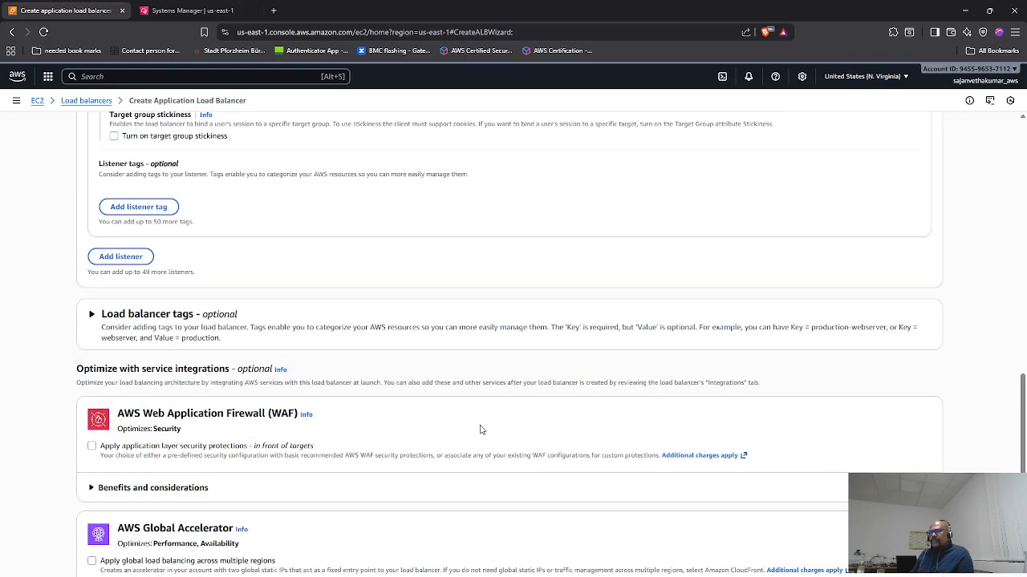
pyautogui.scroll(-5, 481, 429)
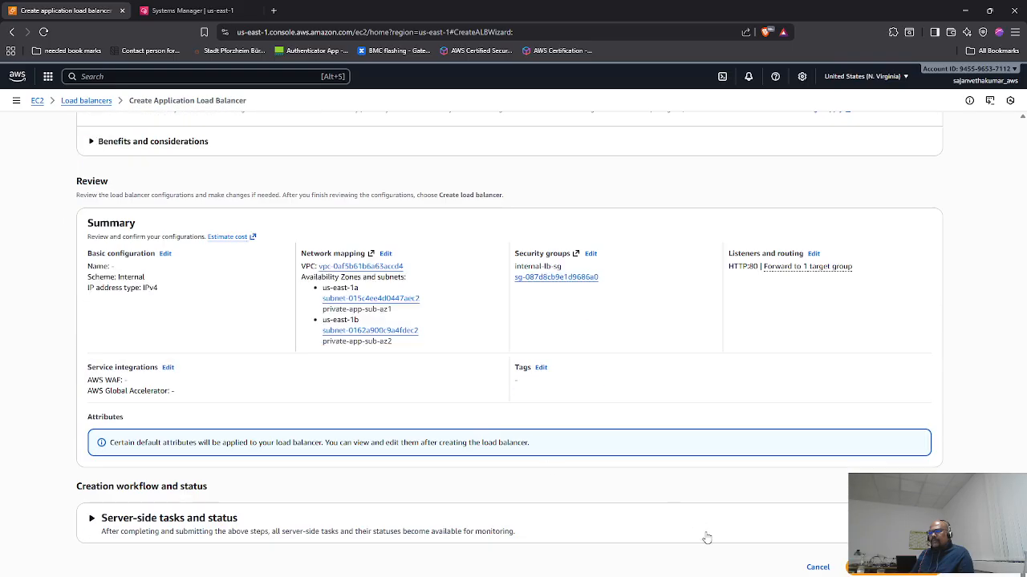
pyautogui.click(878, 570)
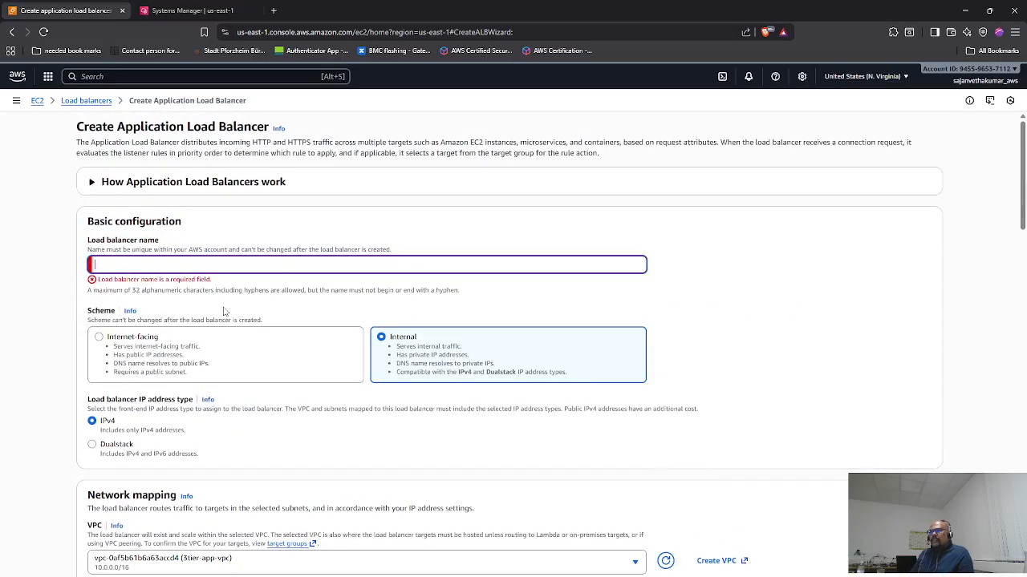
# - Copy the load balancer name from 03_create_internal_lb.txt and name the load balancer app-tier-lb
pyautogui.hotkey('alt', 'Tab')
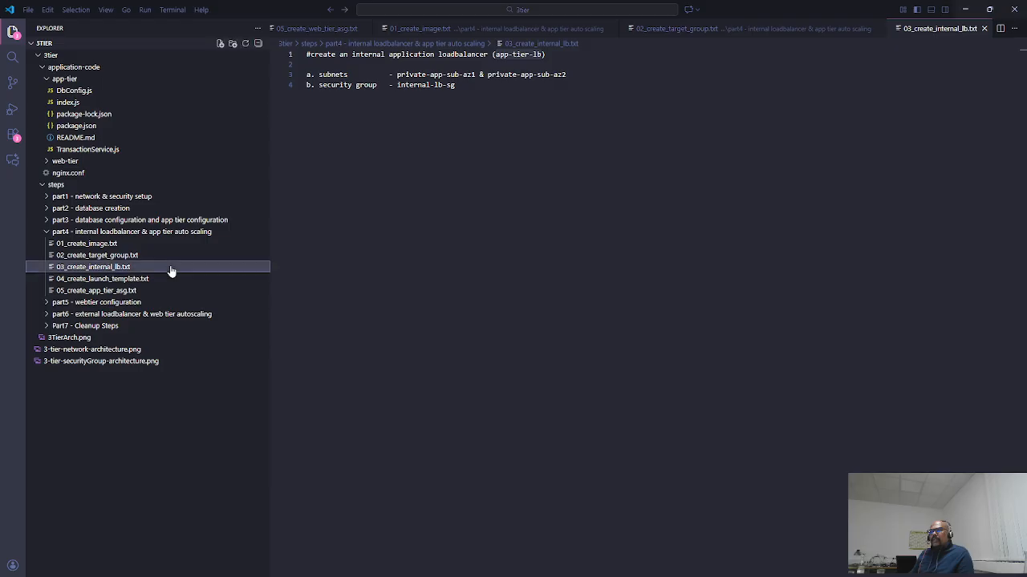
pyautogui.doubleClick(539, 54)
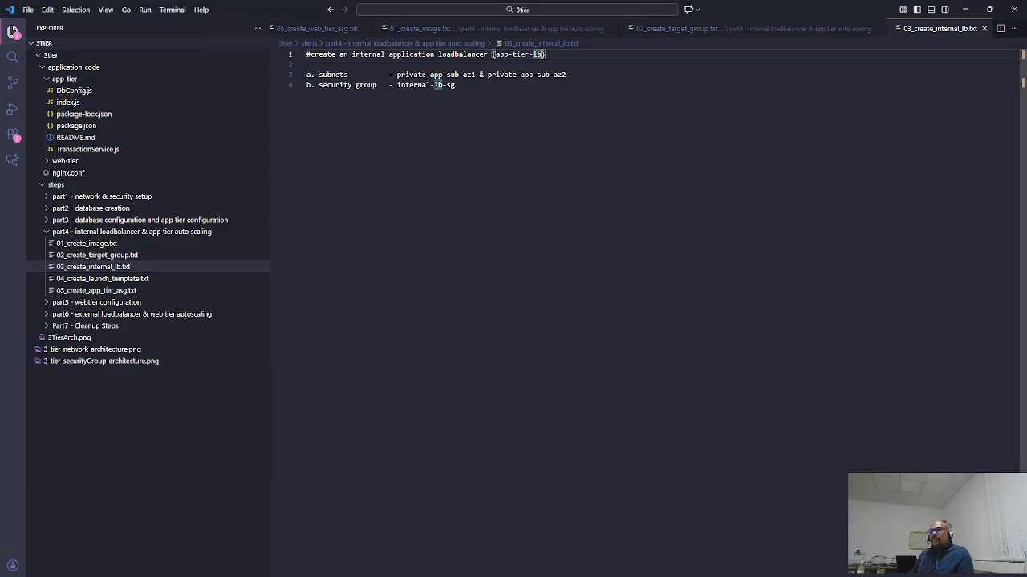
pyautogui.moveTo(545, 54); pyautogui.dragTo(494, 55)
pyautogui.hotkey('ctrl', 'c')
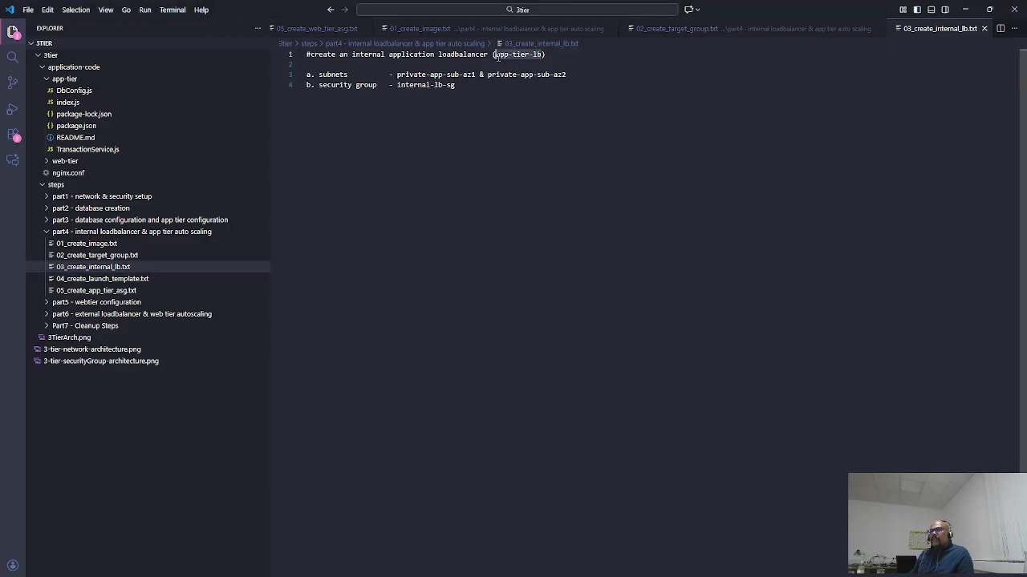
pyautogui.hotkey('alt', 'Tab')
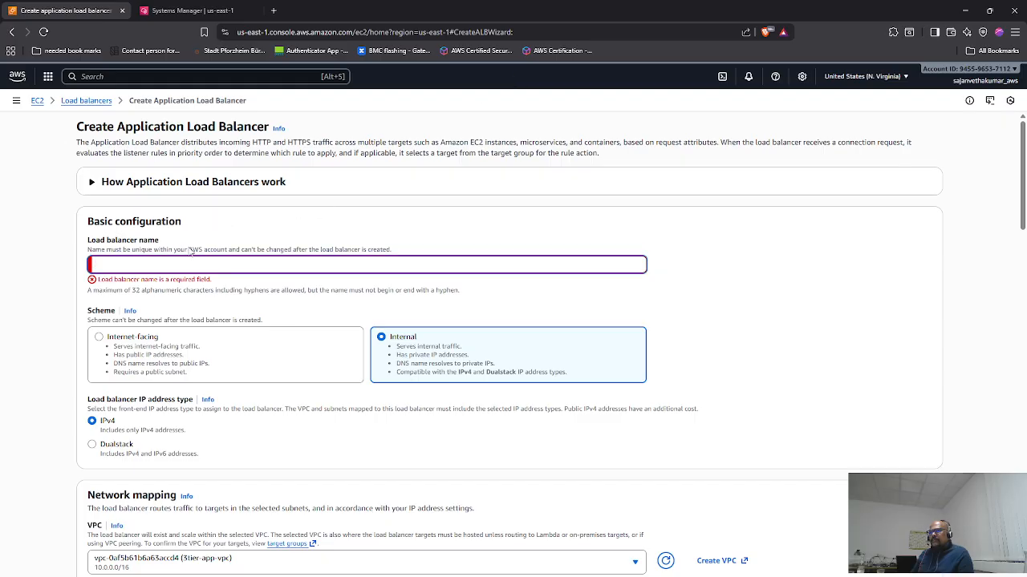
pyautogui.click(198, 271)
pyautogui.hotkey('ctrl', 'v')
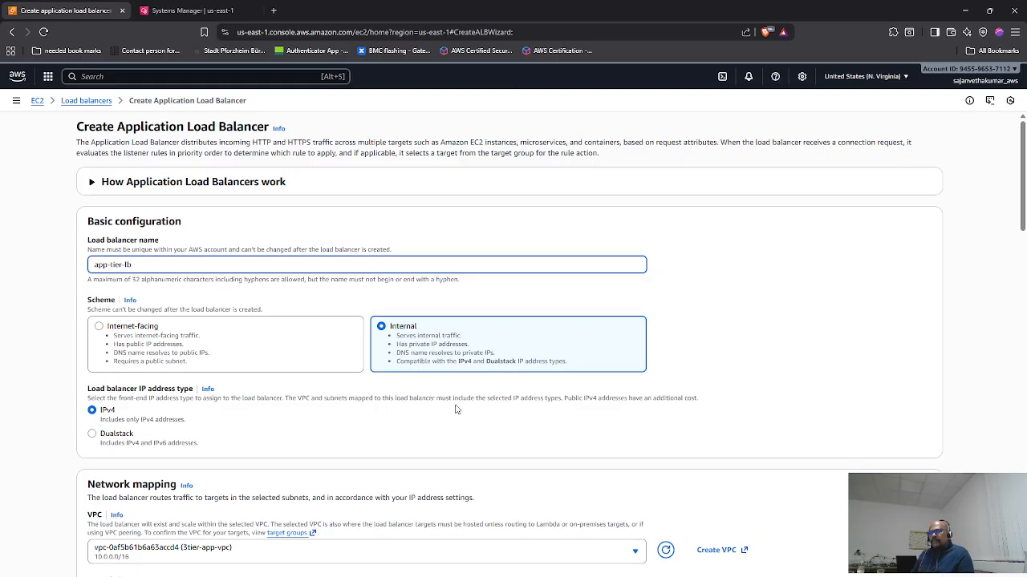
# - Review the configuration summary of app-tier-lb and create the load balancer
pyautogui.scroll(-4, 453, 410)
pyautogui.scroll(-18, 454, 409)
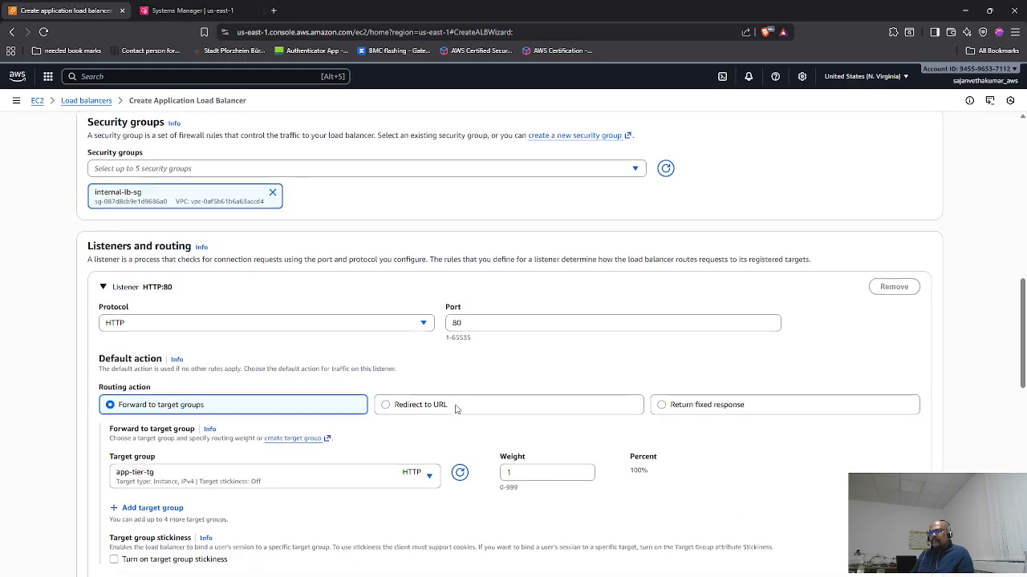
pyautogui.scroll(-2, 454, 409)
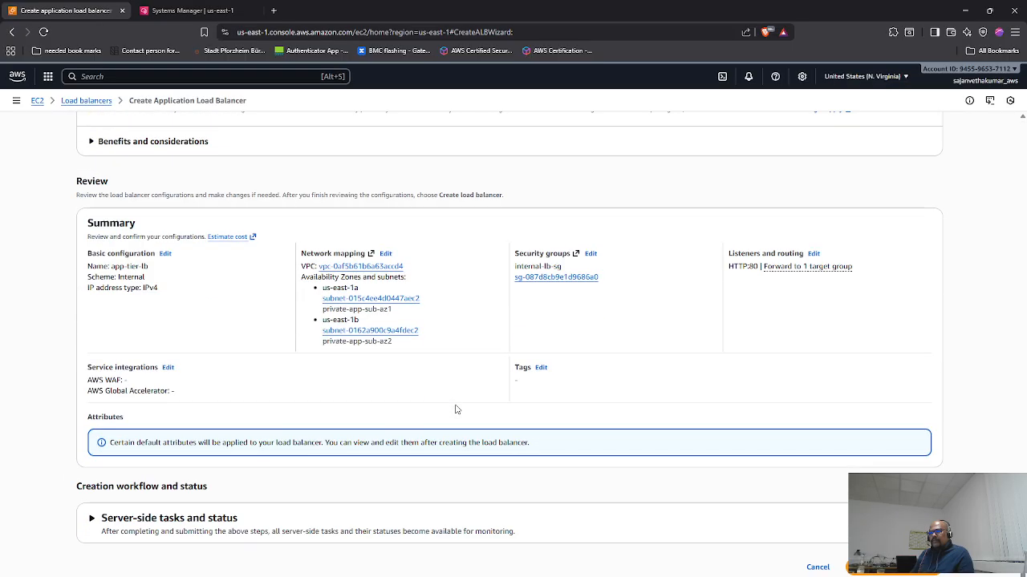
pyautogui.click(880, 570)
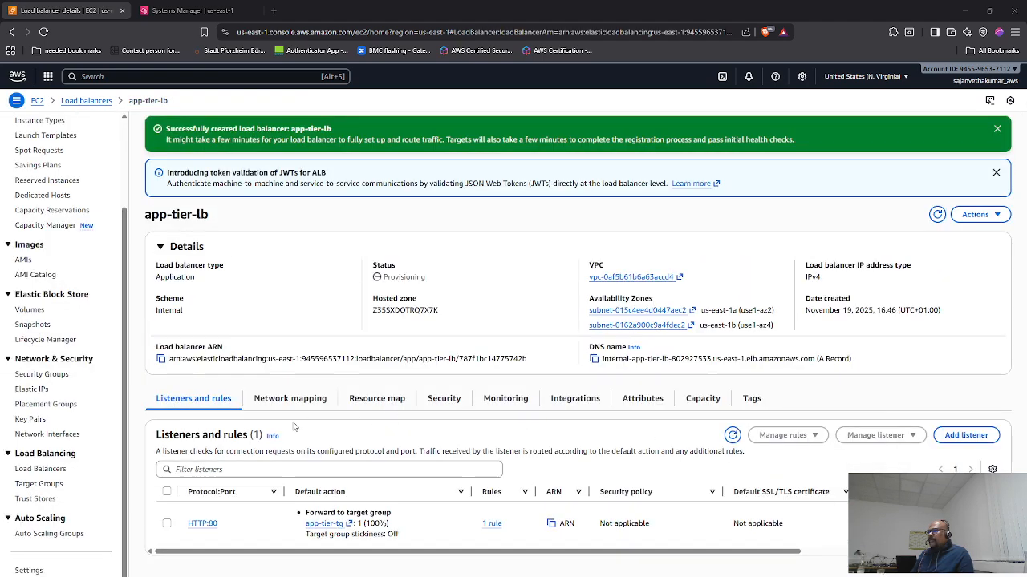
# - Open 04_create_launch_template.txt in the code editor and copy the launch template name app-tier-lt
pyautogui.hotkey('alt', 'Tab')
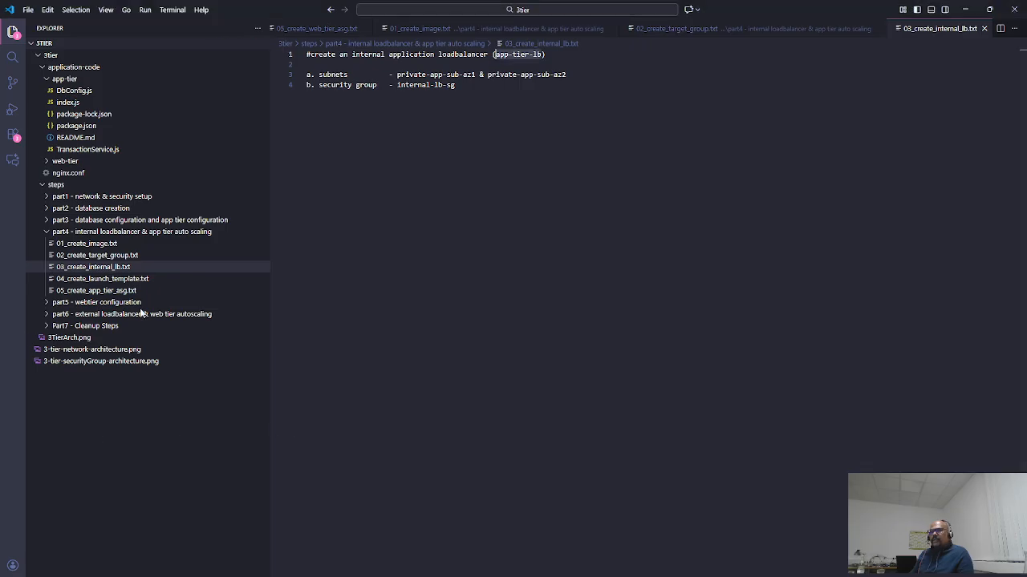
pyautogui.click(125, 279)
pyautogui.click(470, 61)
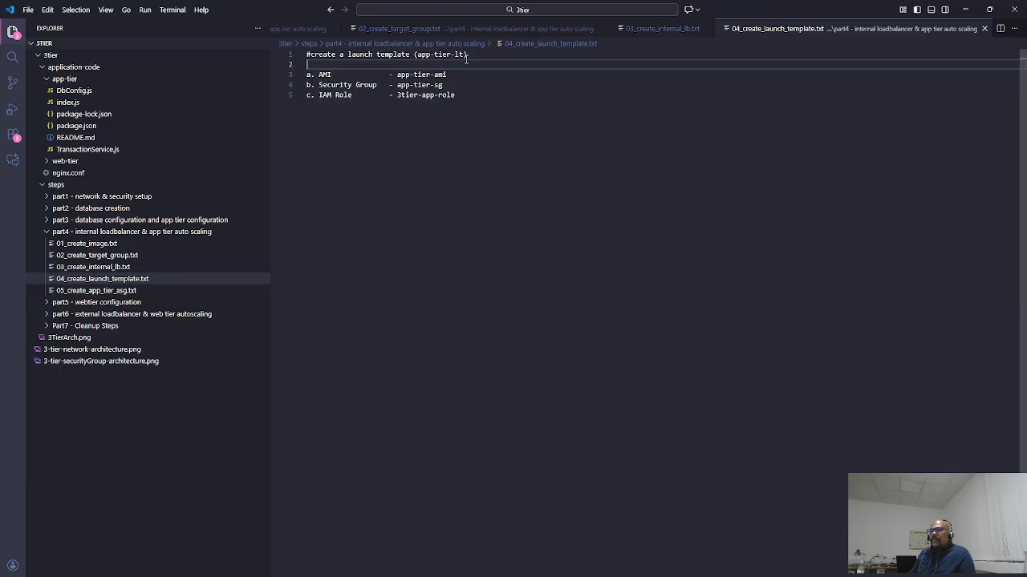
pyautogui.moveTo(464, 54); pyautogui.dragTo(419, 54)
pyautogui.hotkey('ctrl', 'c')
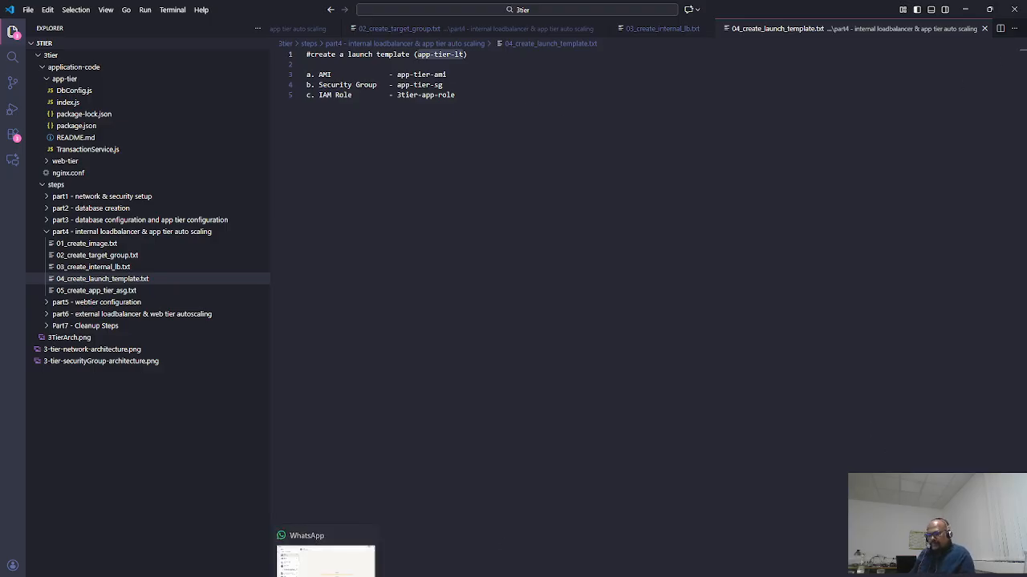
# - Switch back to the AWS console in the browser and start creating a new EC2 launch template
pyautogui.click(306, 576)
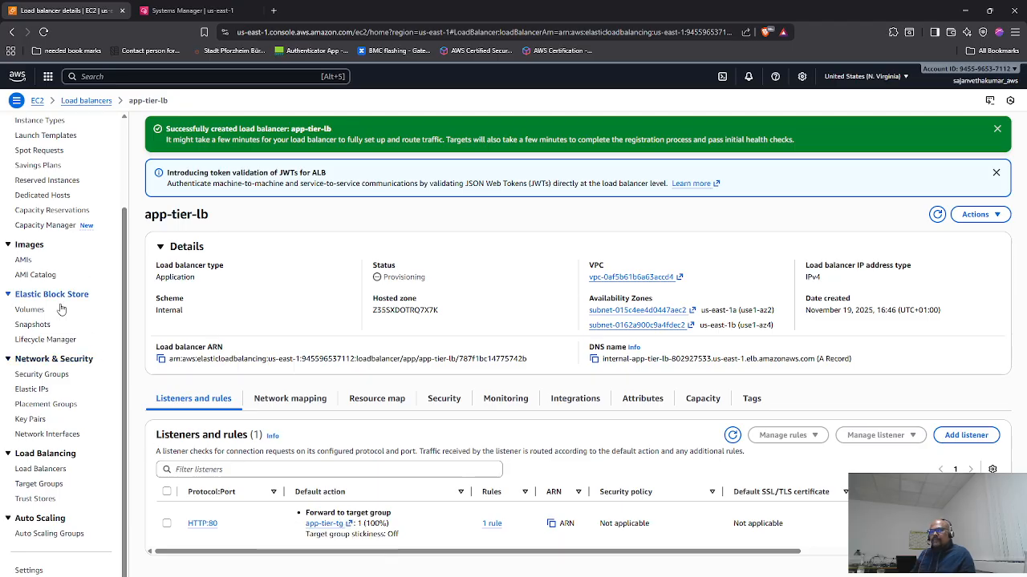
pyautogui.click(64, 136)
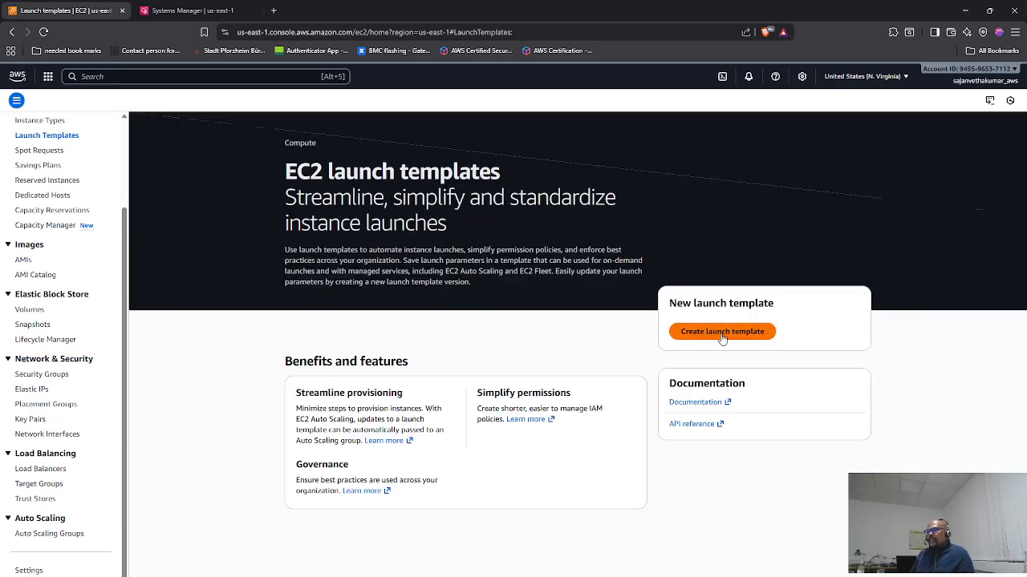
pyautogui.click(722, 332)
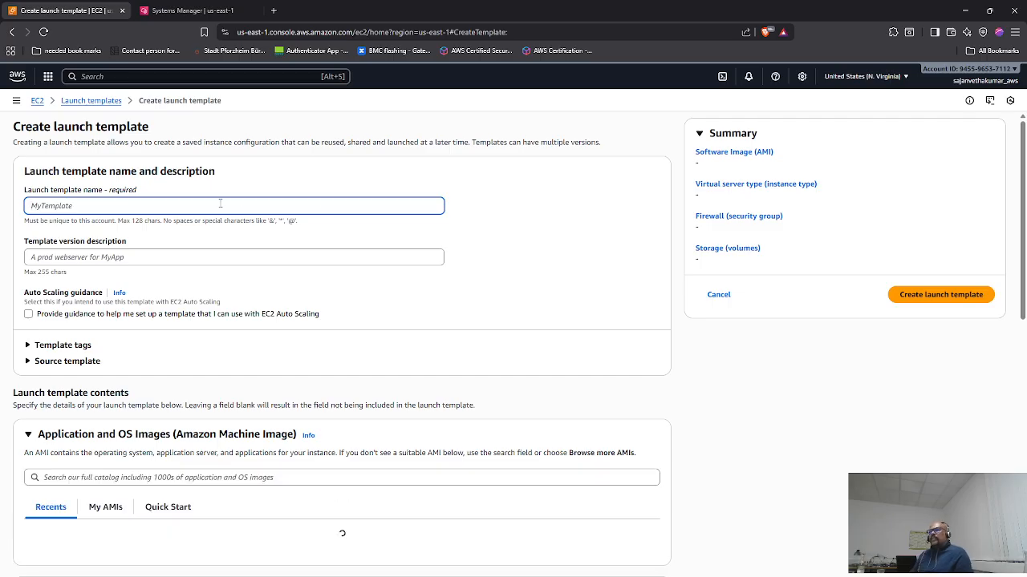
# - Set the launch template's name and version description to app-tier-lt and enable the EC2 Auto Scaling guidance
pyautogui.hotkey('ctrl', 'v')
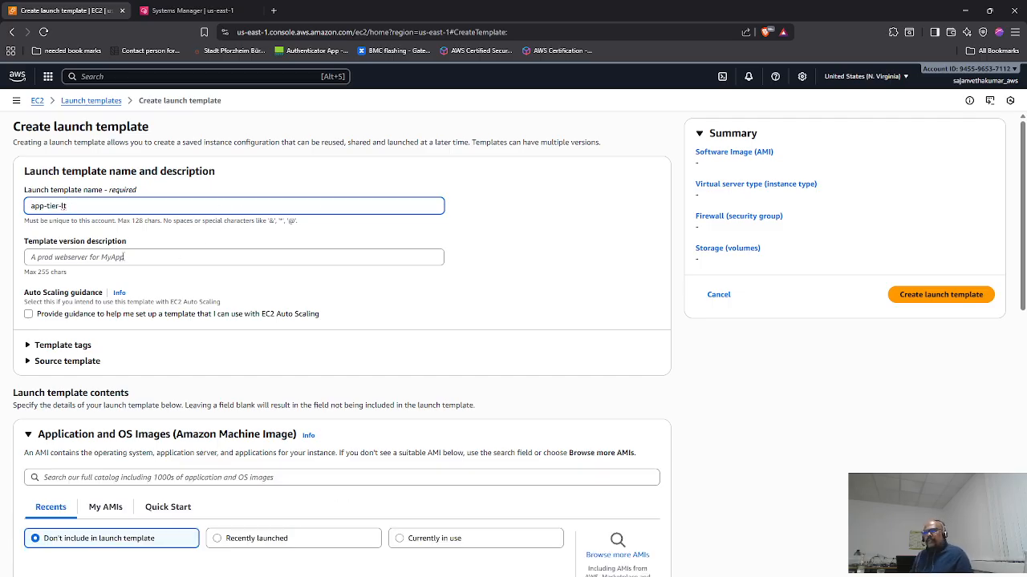
pyautogui.click(124, 256)
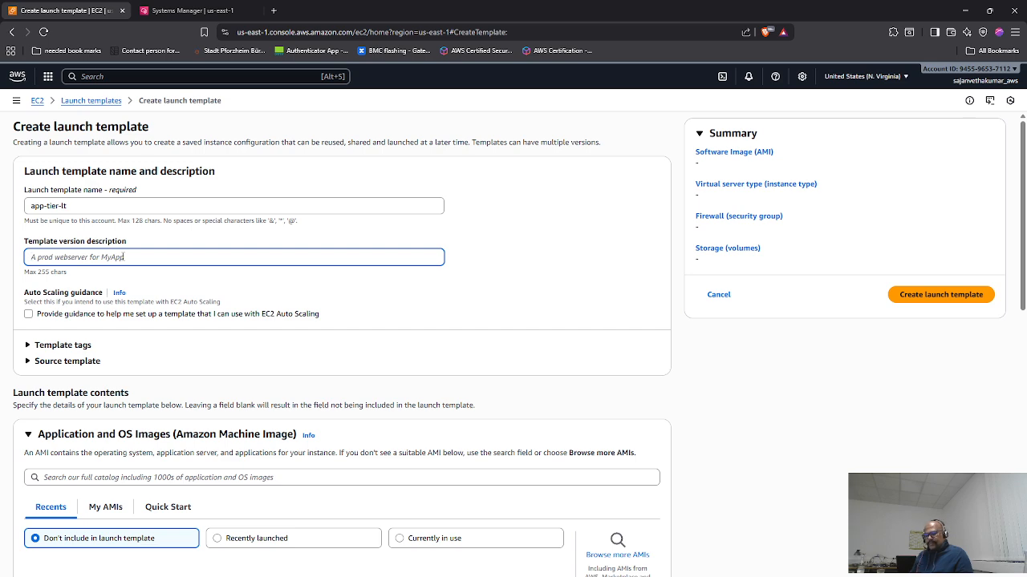
pyautogui.hotkey('ctrl', 'v')
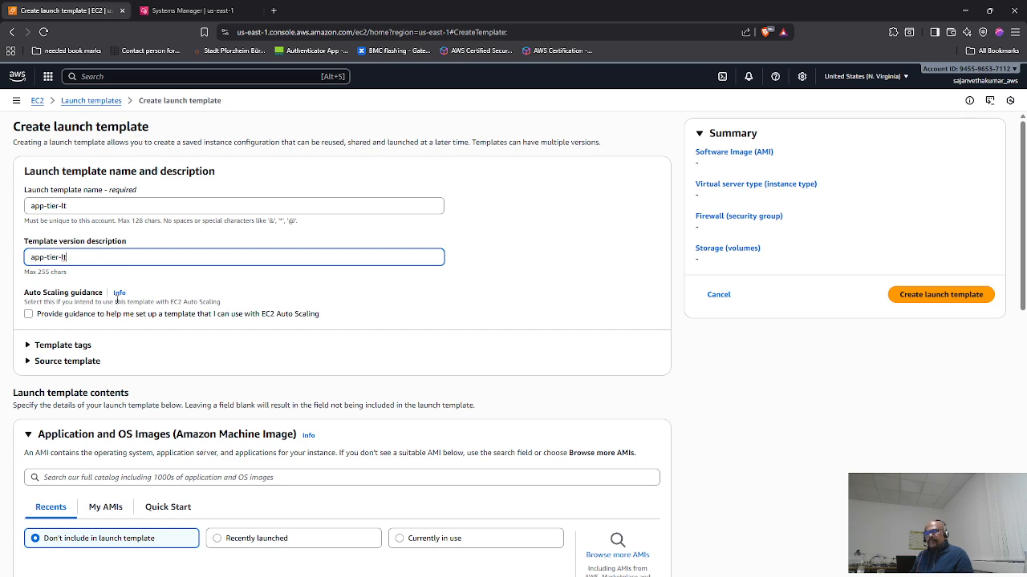
pyautogui.click(29, 315)
# - Use the self-owned image app-tier-ami as the launch template's AMI
pyautogui.scroll(-2, 138, 334)
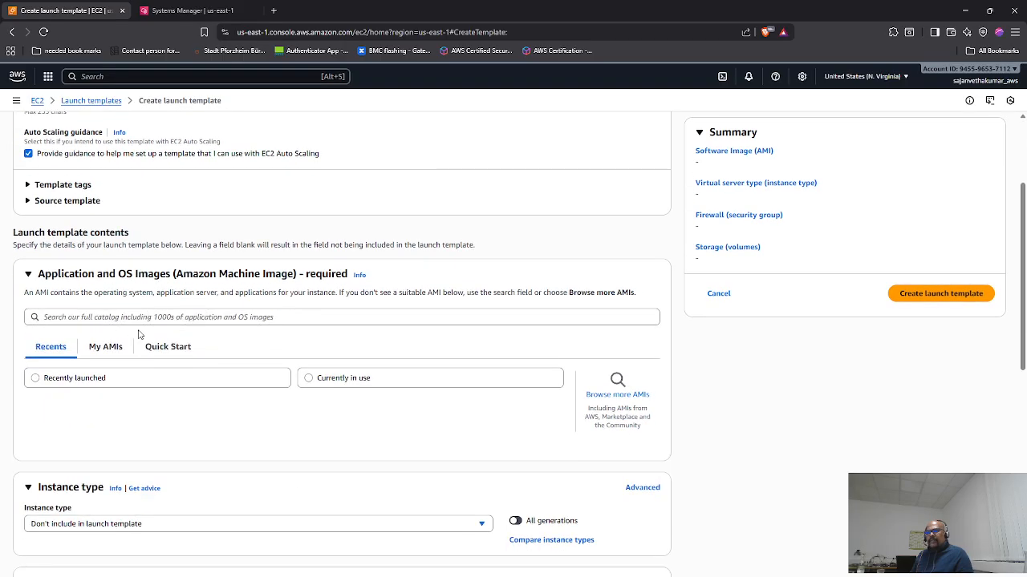
pyautogui.click(105, 347)
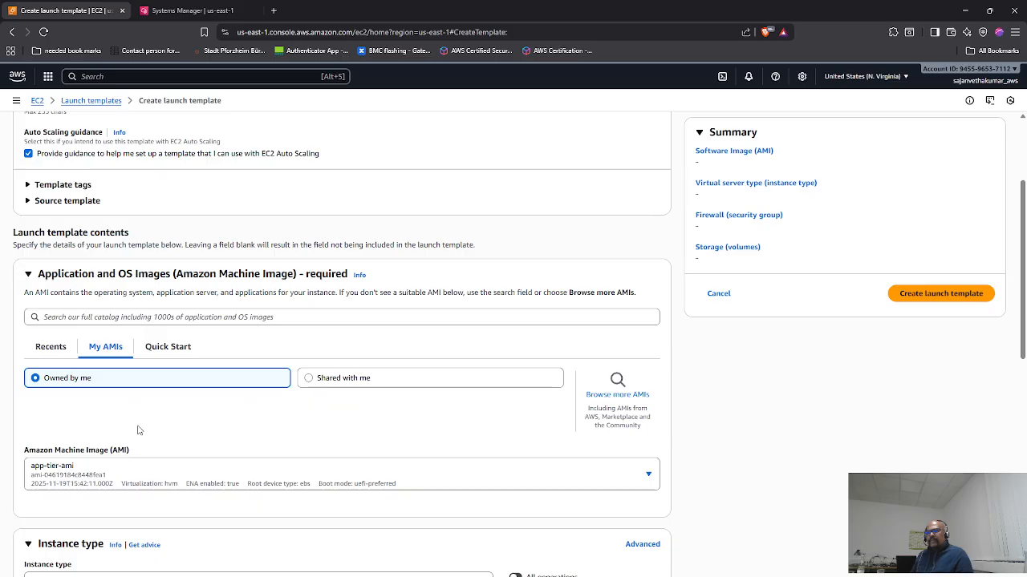
pyautogui.scroll(-1, 83, 487)
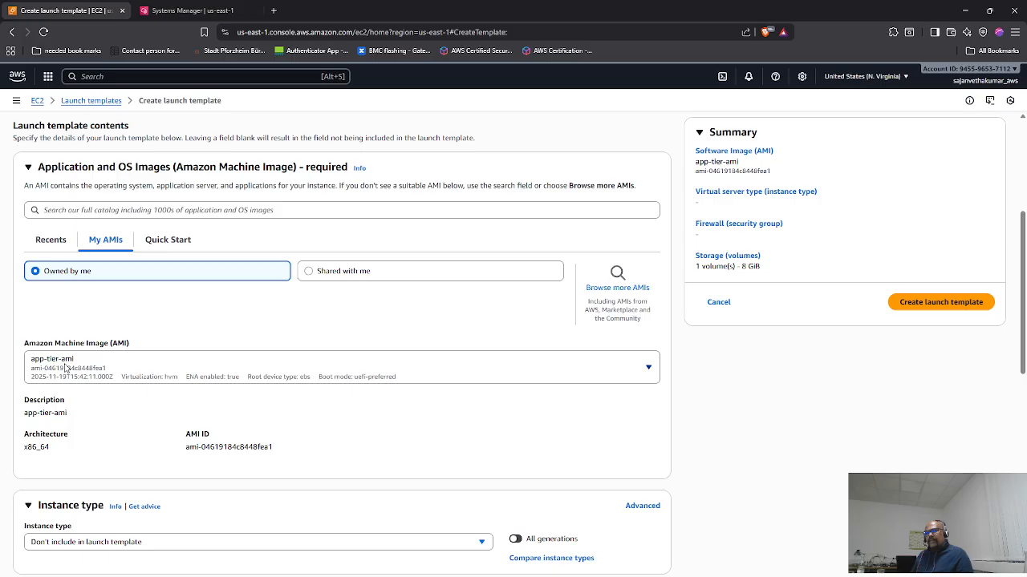
# - Set the launch template's instance type to t2.micro
pyautogui.scroll(-1, 165, 425)
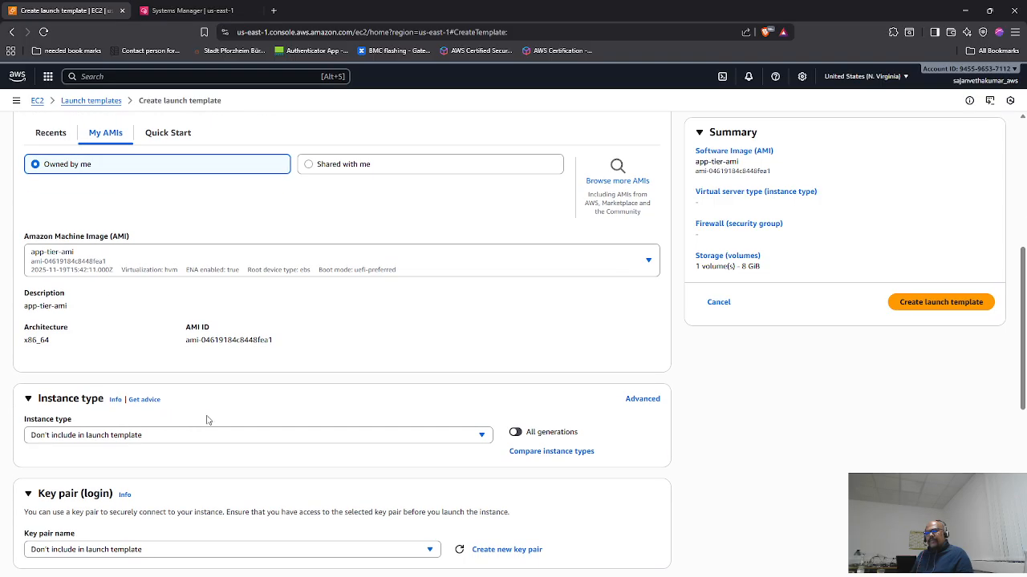
pyautogui.scroll(-1, 206, 419)
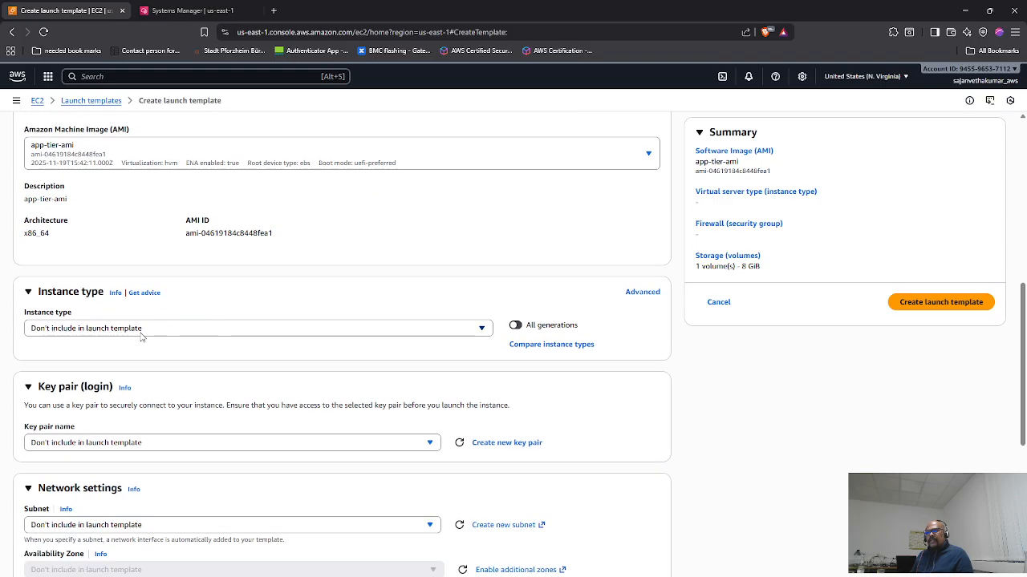
pyautogui.click(143, 330)
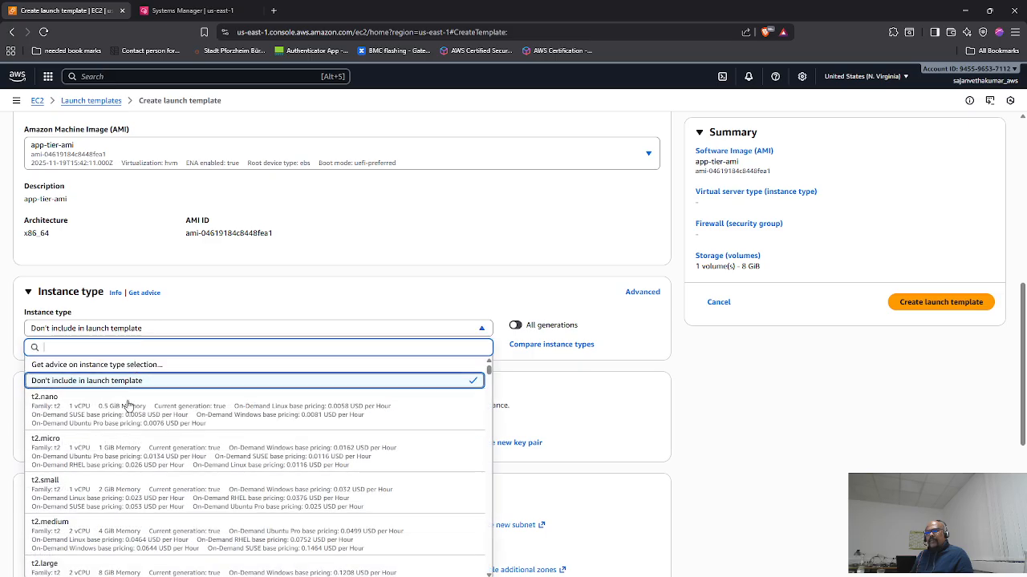
pyautogui.click(120, 437)
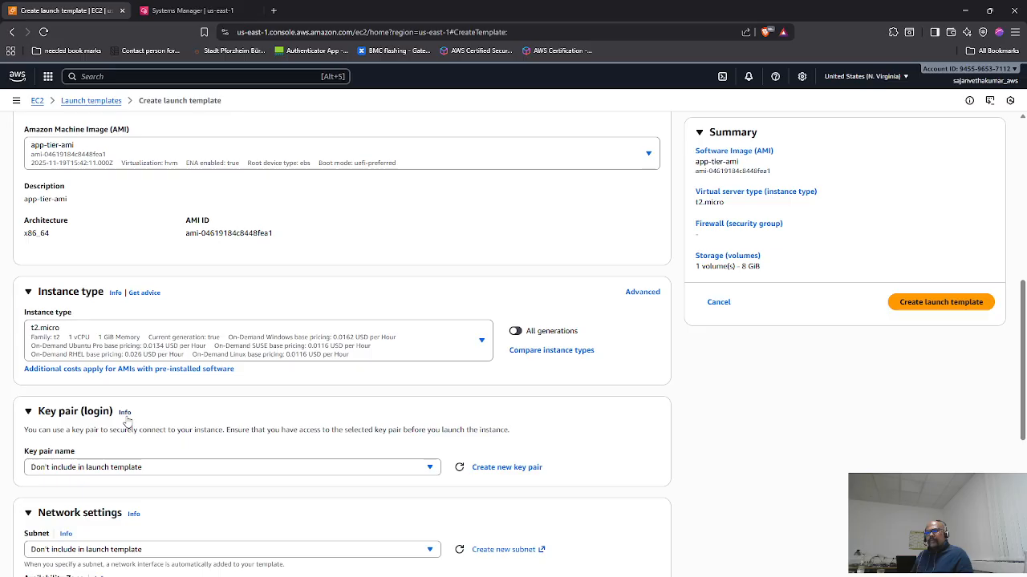
pyautogui.scroll(-2, 209, 427)
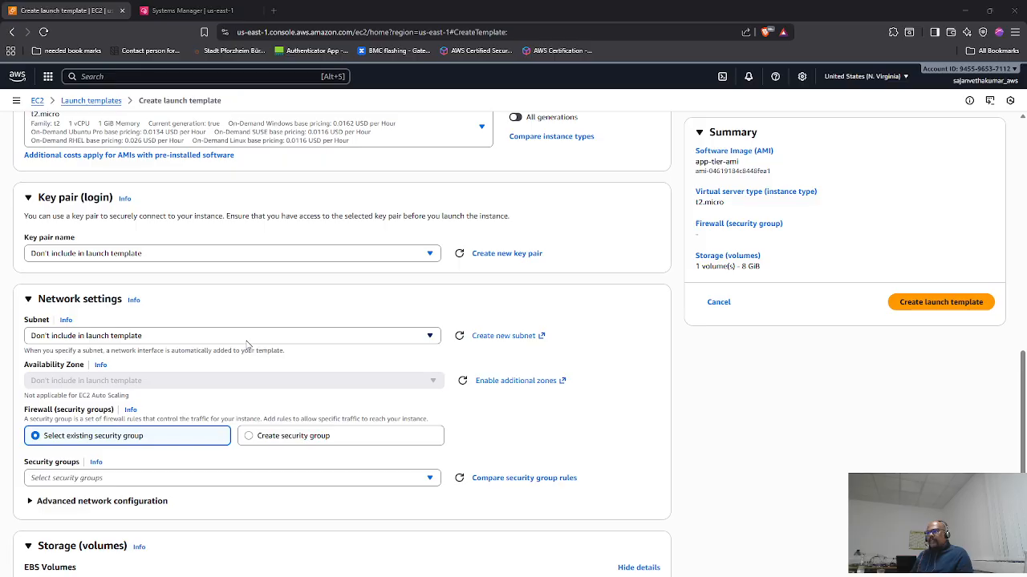
# - Check the launch template notes in VS Code and assign the existing security group app-tier-sg in the template's network settings
pyautogui.hotkey('alt', 'Tab')
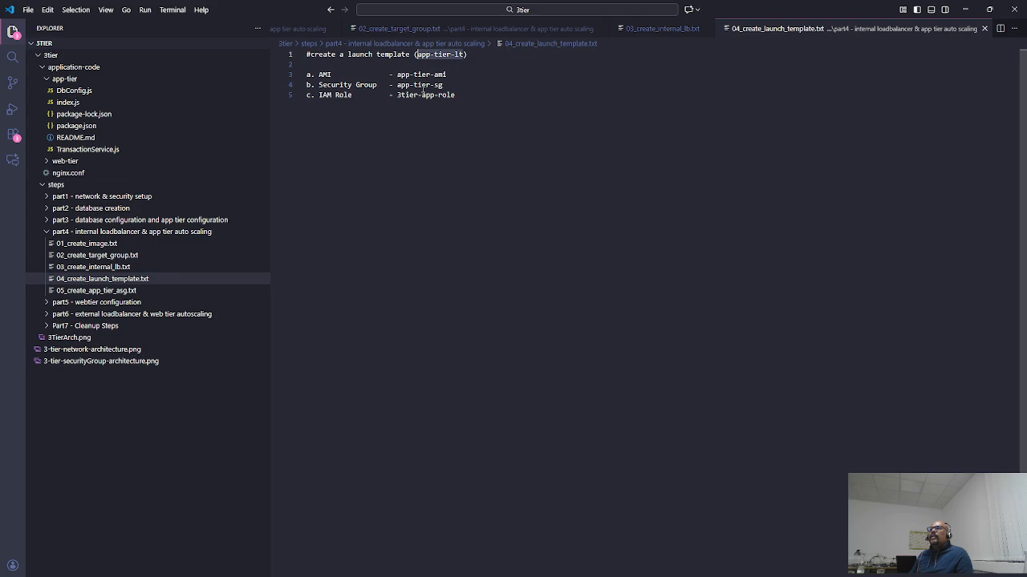
pyautogui.hotkey('alt', 'Tab')
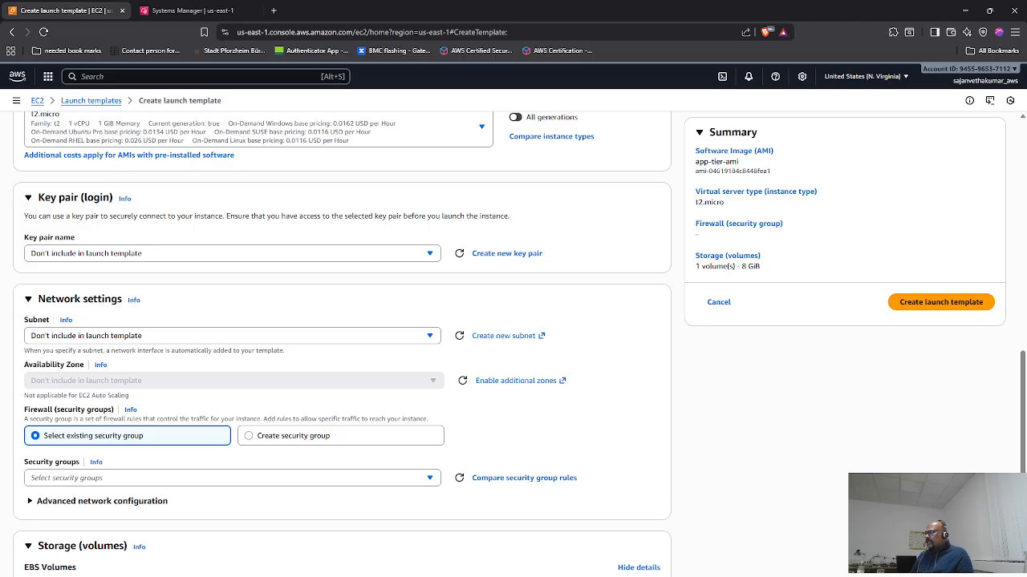
pyautogui.hotkey('alt', 'Tab')
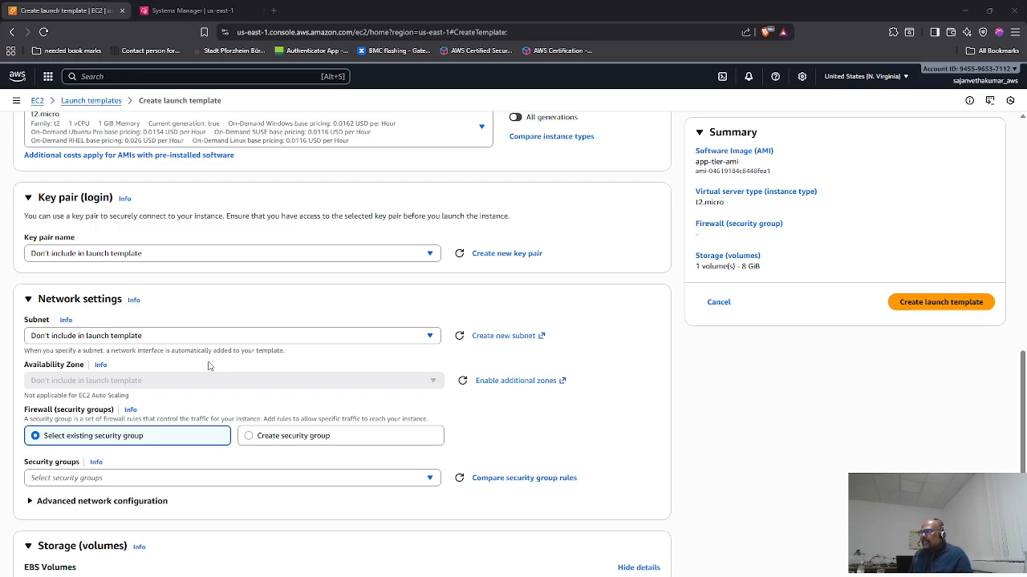
pyautogui.scroll(-2, 202, 380)
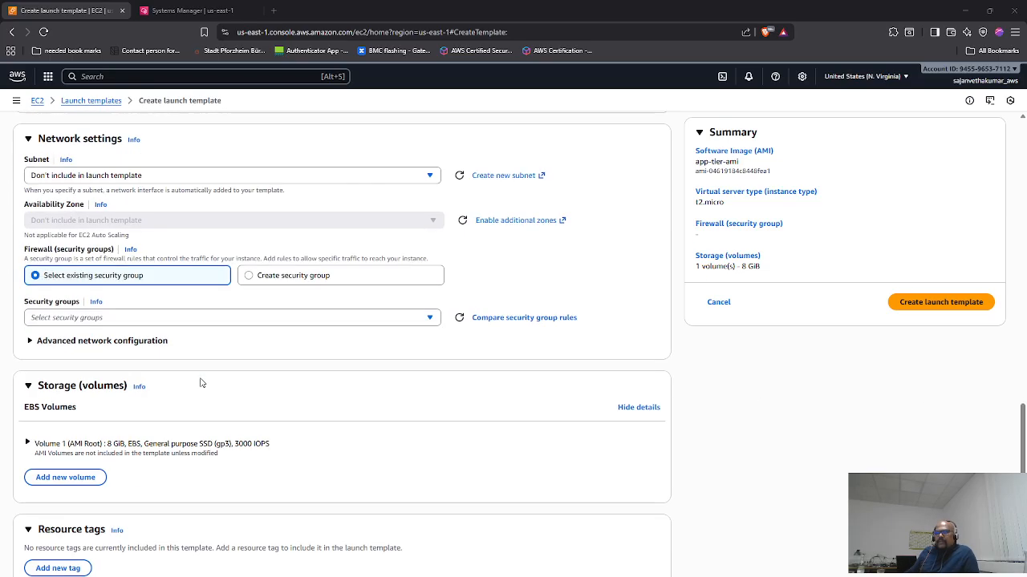
pyautogui.scroll(3, 198, 384)
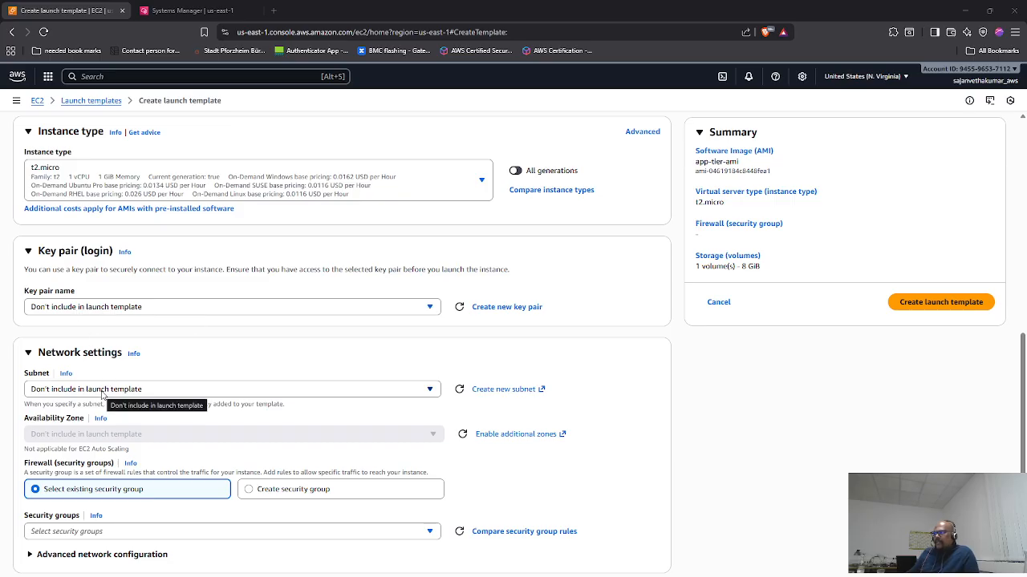
pyautogui.scroll(-2, 103, 397)
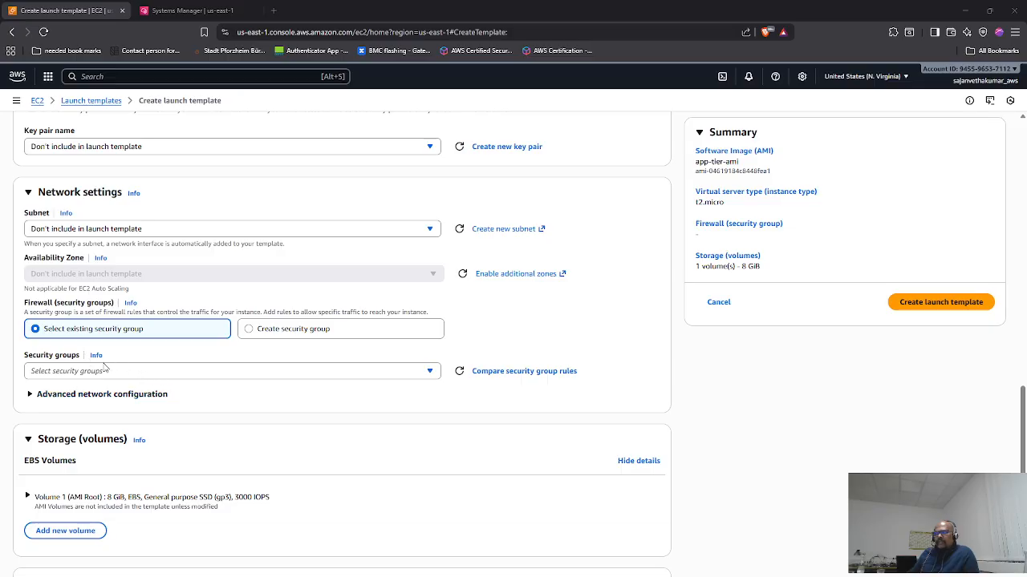
pyautogui.click(92, 375)
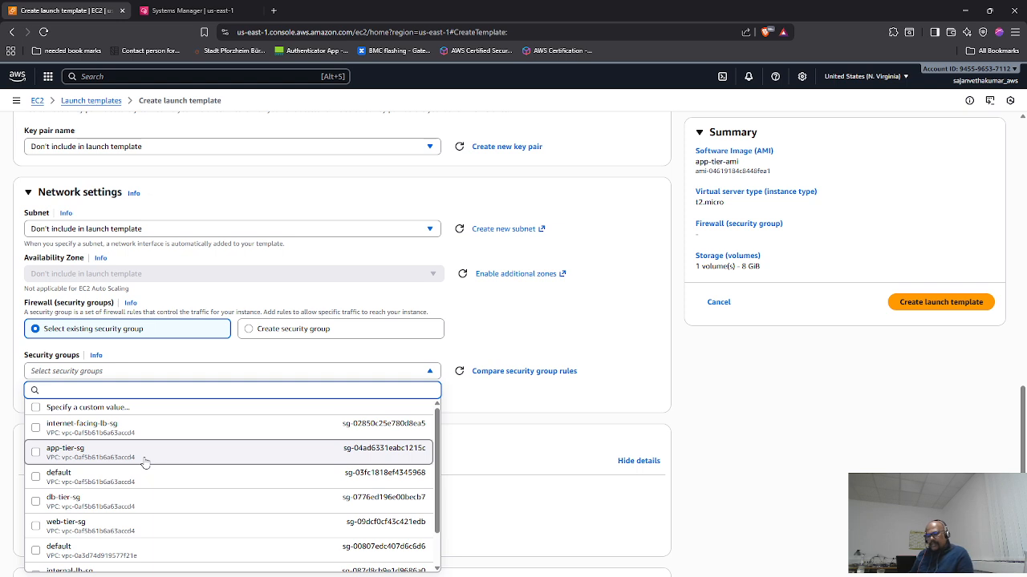
pyautogui.press('Escape')
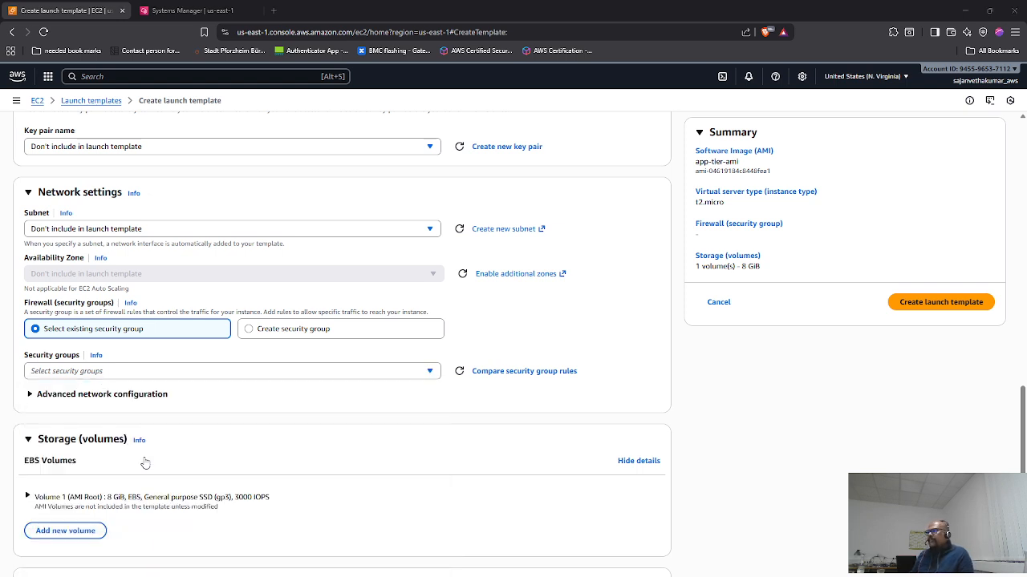
pyautogui.hotkey('alt', 'Tab')
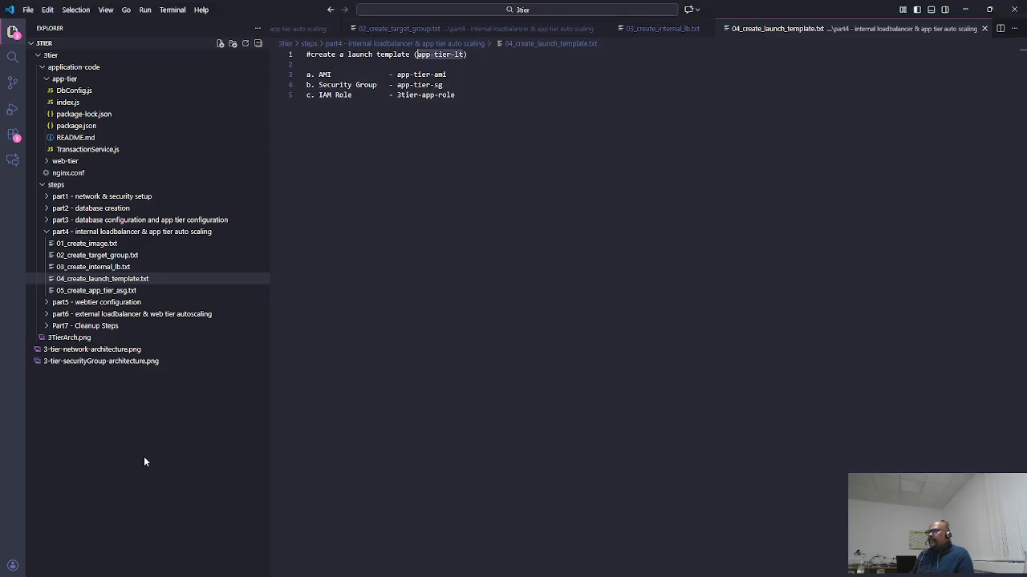
pyautogui.hotkey('alt', 'Tab')
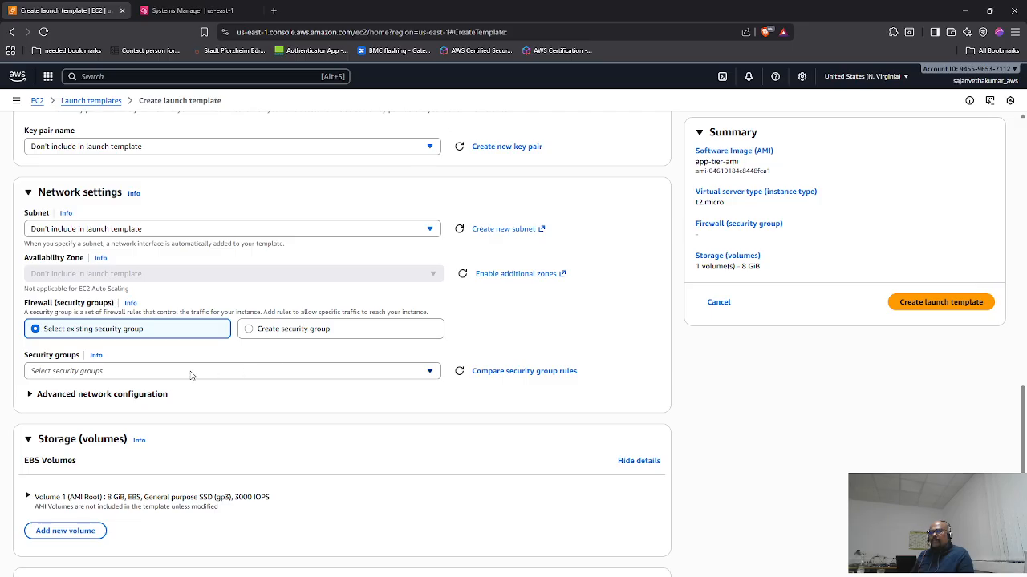
pyautogui.click(152, 370)
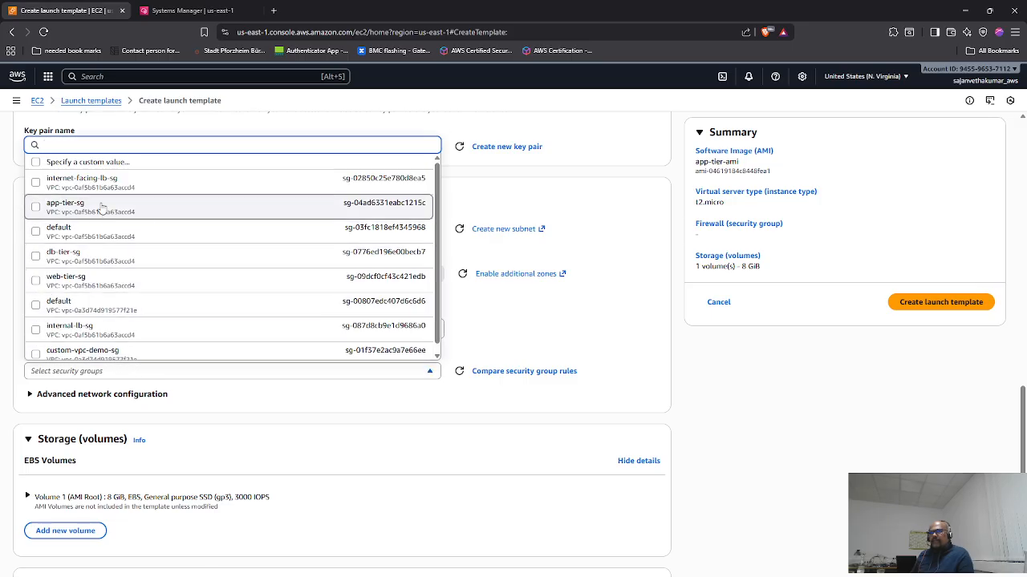
pyautogui.click(102, 207)
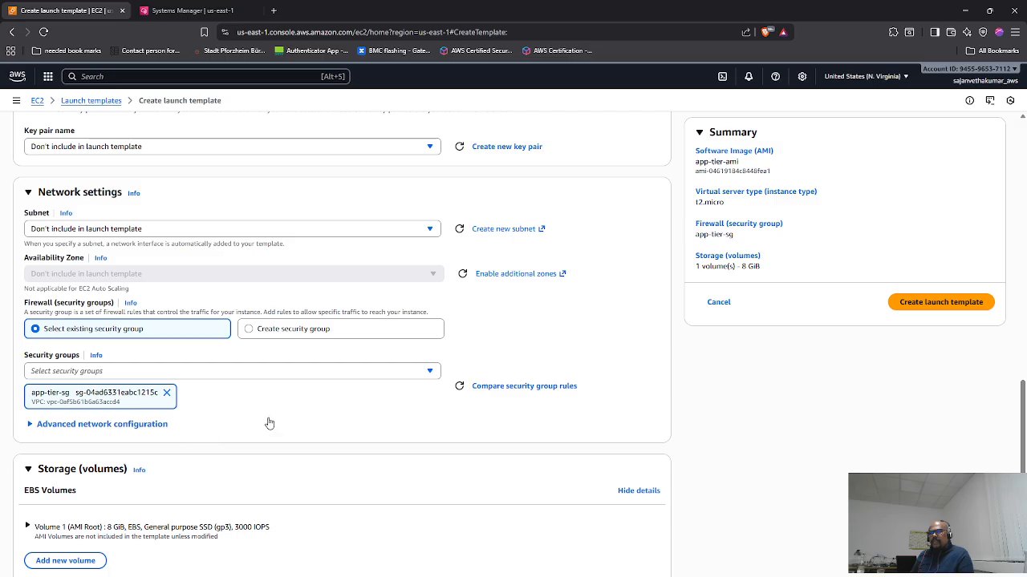
# - Set the IAM instance profile to 3tier-app-role in the advanced details and create the launch template
pyautogui.scroll(-2, 99, 481)
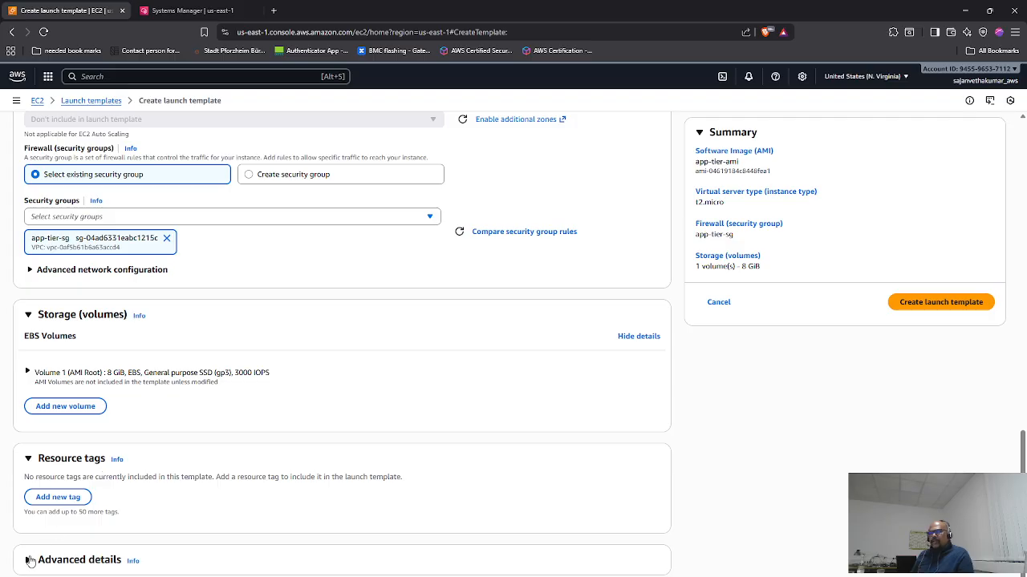
pyautogui.scroll(-3, 90, 541)
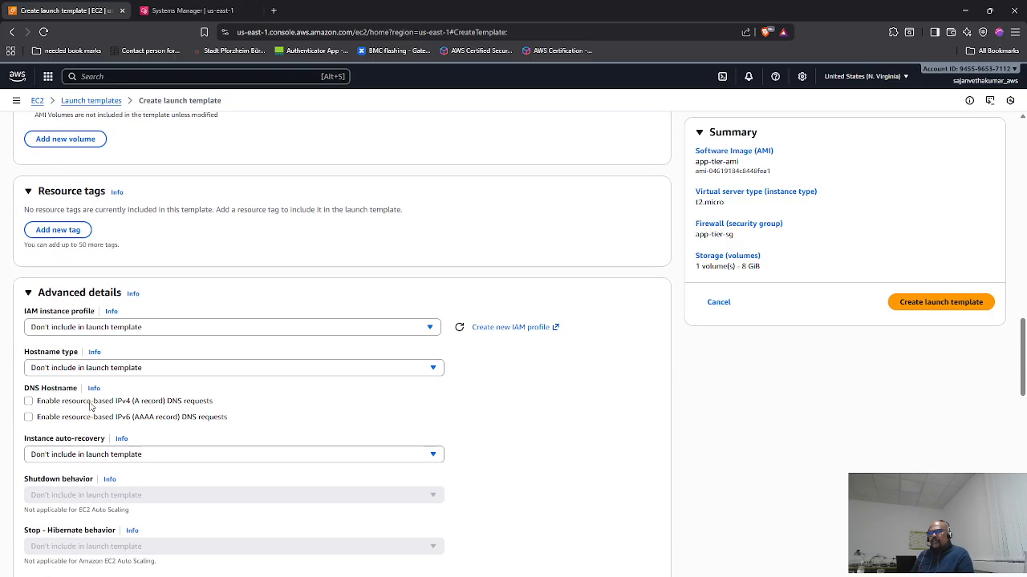
pyautogui.click(124, 329)
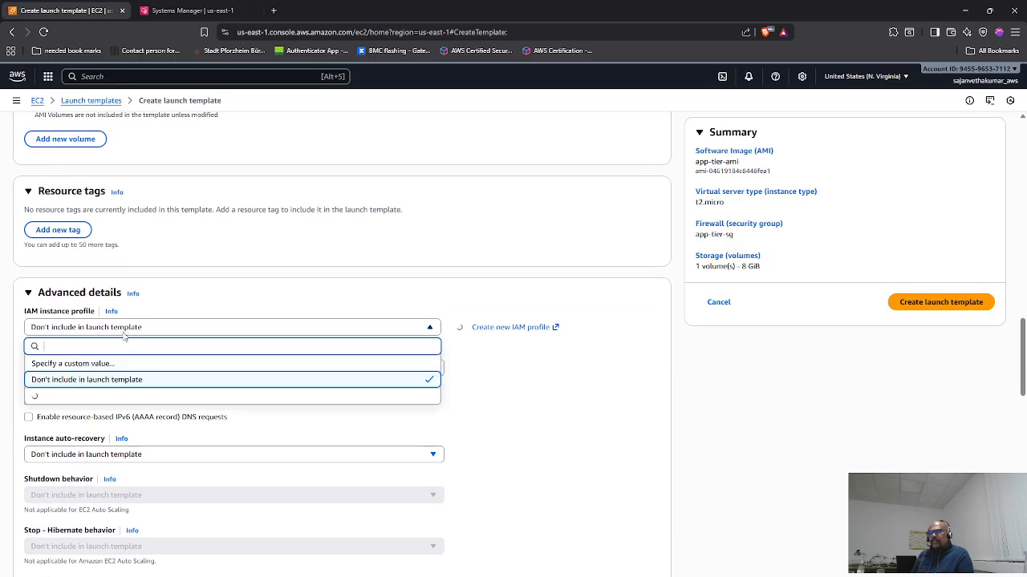
pyautogui.click(84, 399)
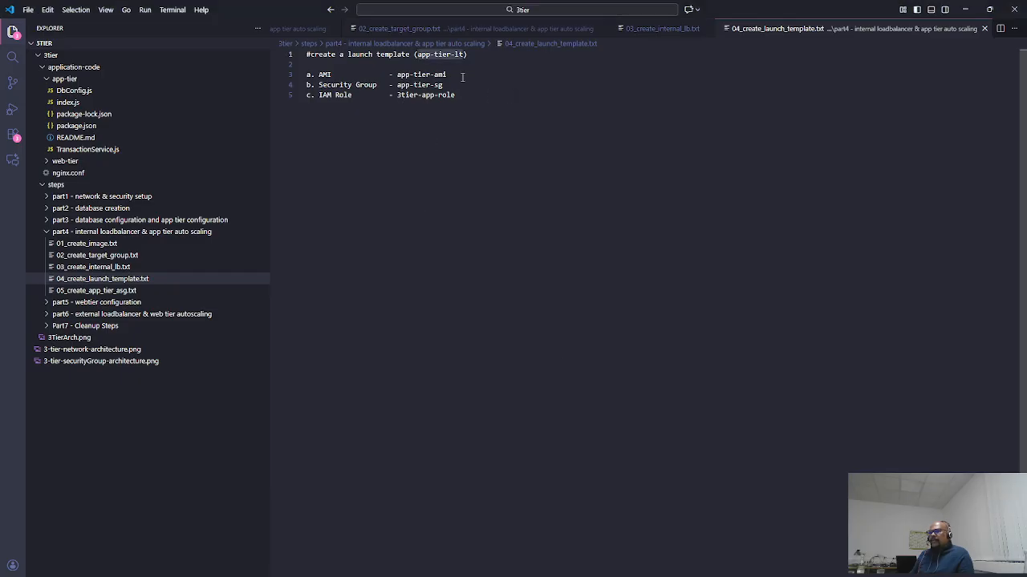
pyautogui.hotkey('alt', 'Tab')
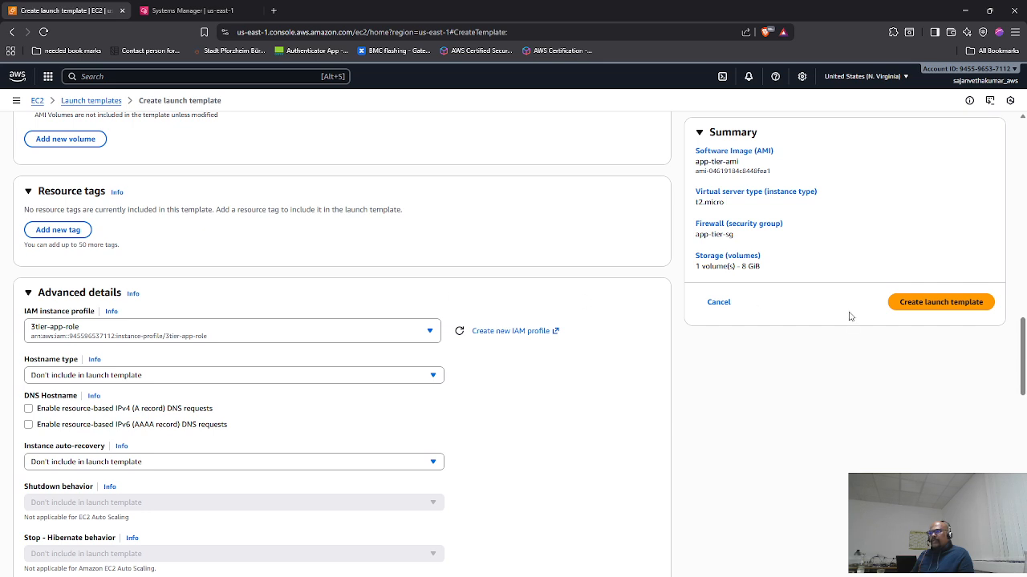
pyautogui.click(898, 310)
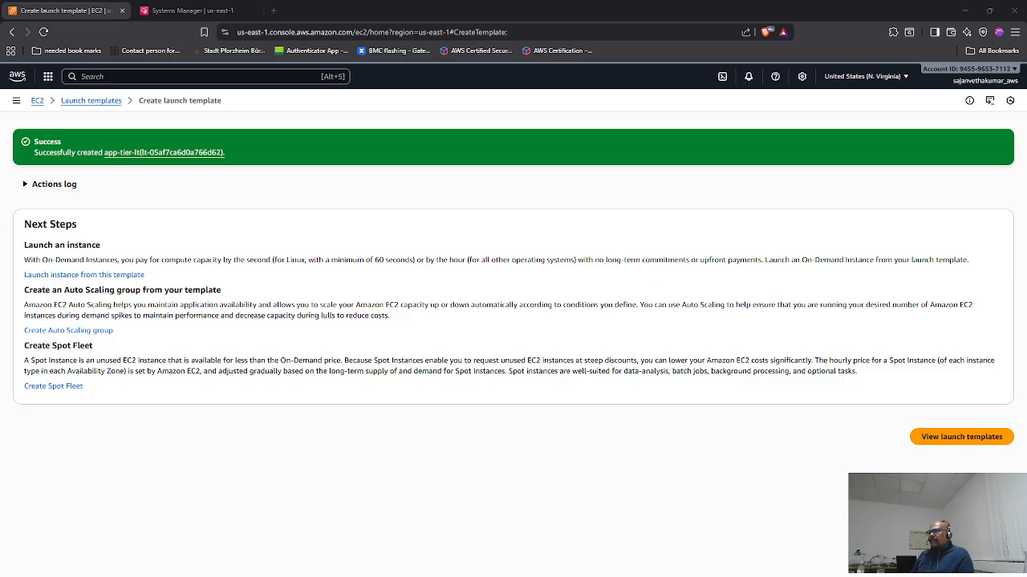
# - Switch to VS Code, open the notes file 05_create_app_tier_asg.txt and copy the group name app-tier-asg
pyautogui.hotkey('alt', 'Tab')
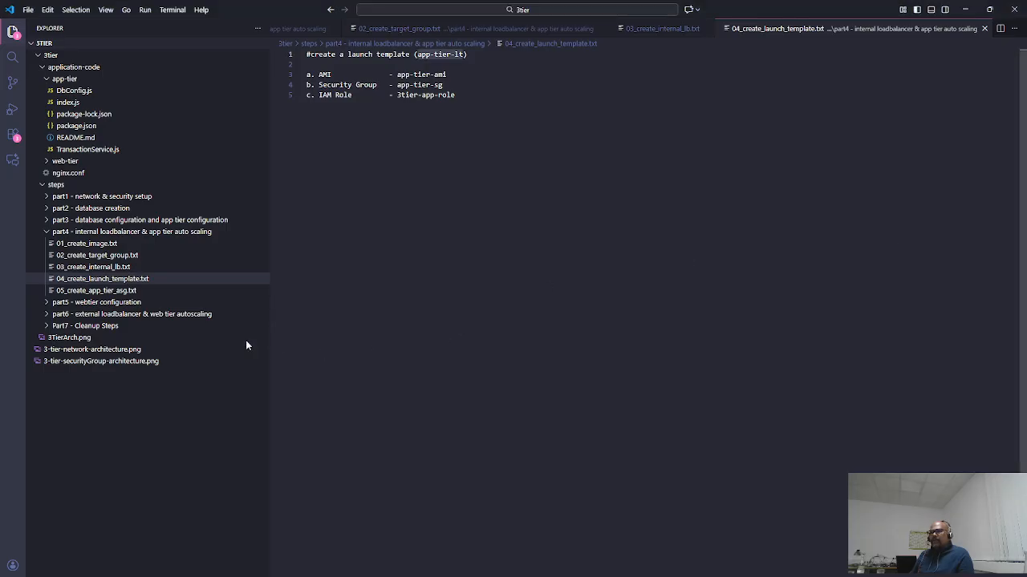
pyautogui.click(83, 292)
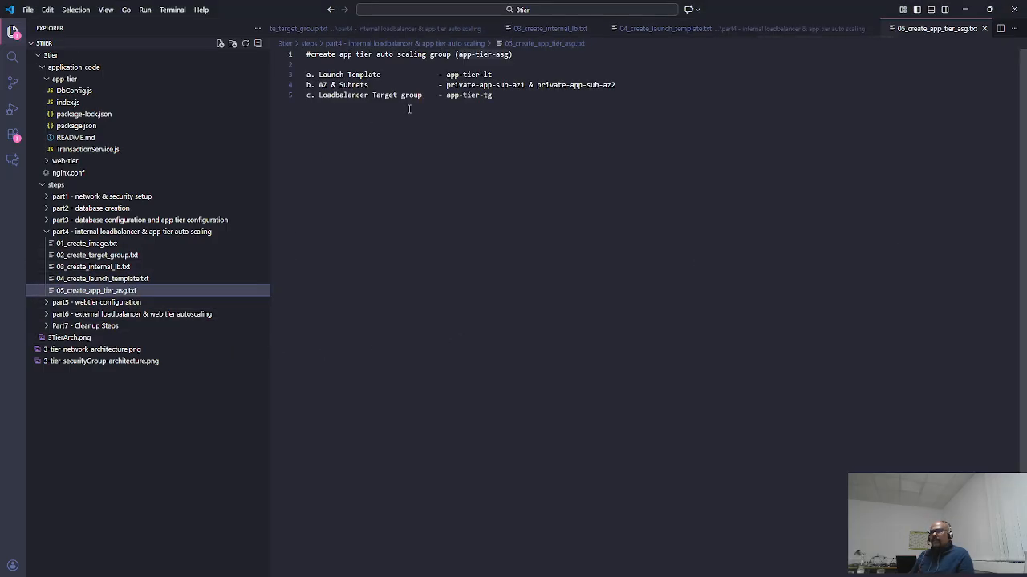
pyautogui.doubleClick(487, 74)
pyautogui.moveTo(510, 55); pyautogui.dragTo(458, 54)
pyautogui.hotkey('ctrl', 'c')
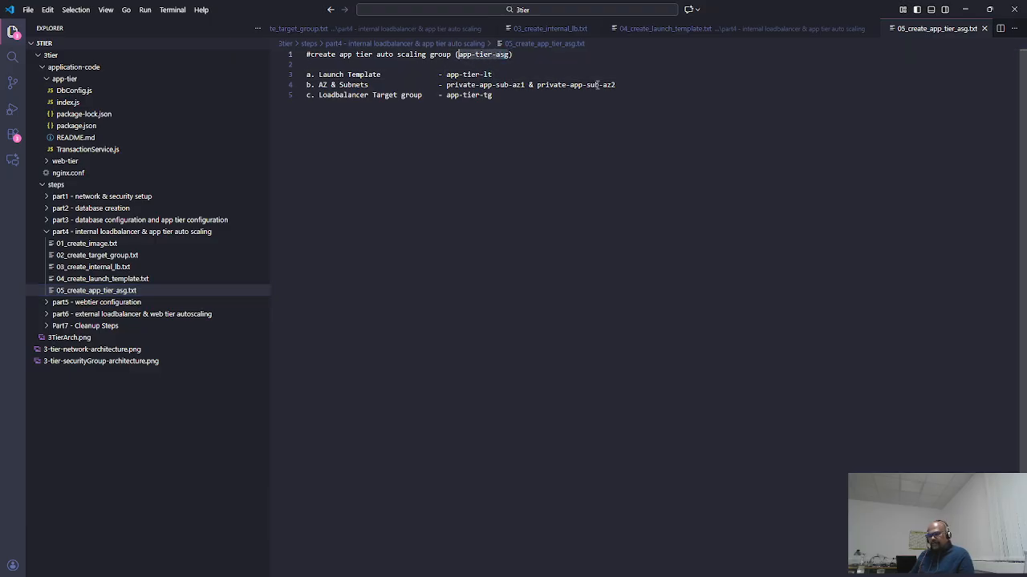
# - Switch back to the AWS console in the browser and start creating an EC2 Auto Scaling group
pyautogui.hotkey('alt', 'Tab')
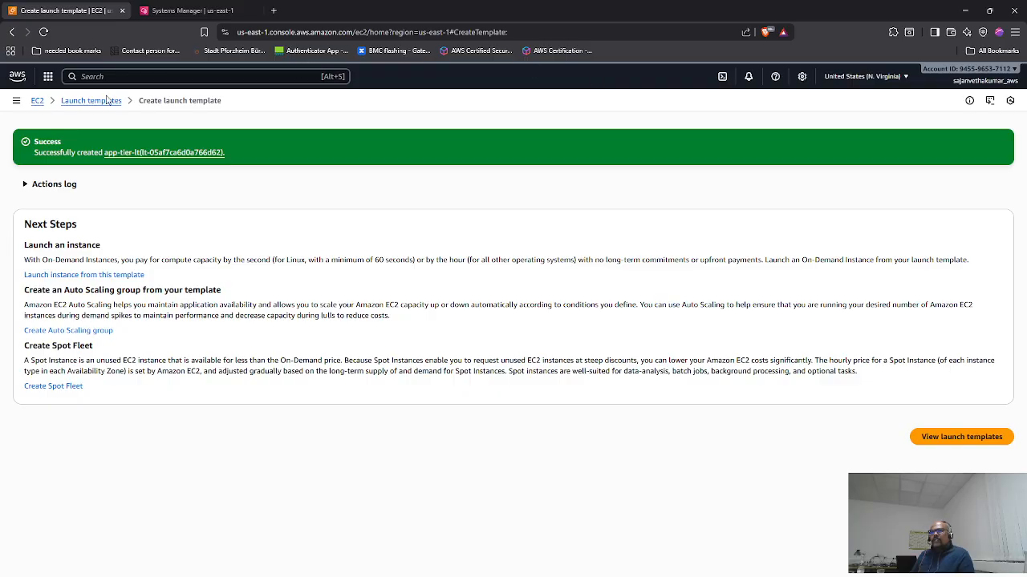
pyautogui.click(37, 101)
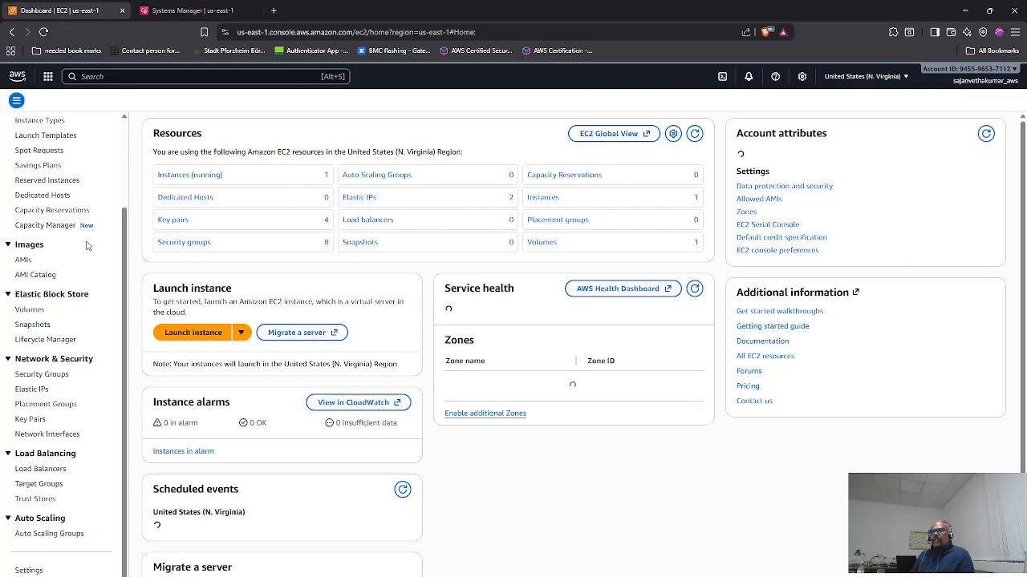
pyautogui.click(62, 537)
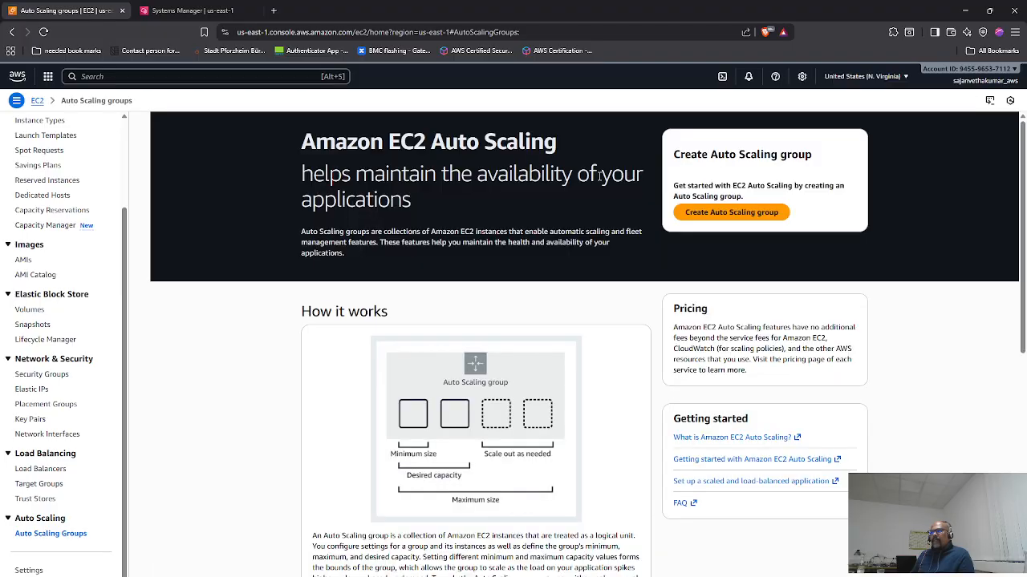
pyautogui.click(732, 214)
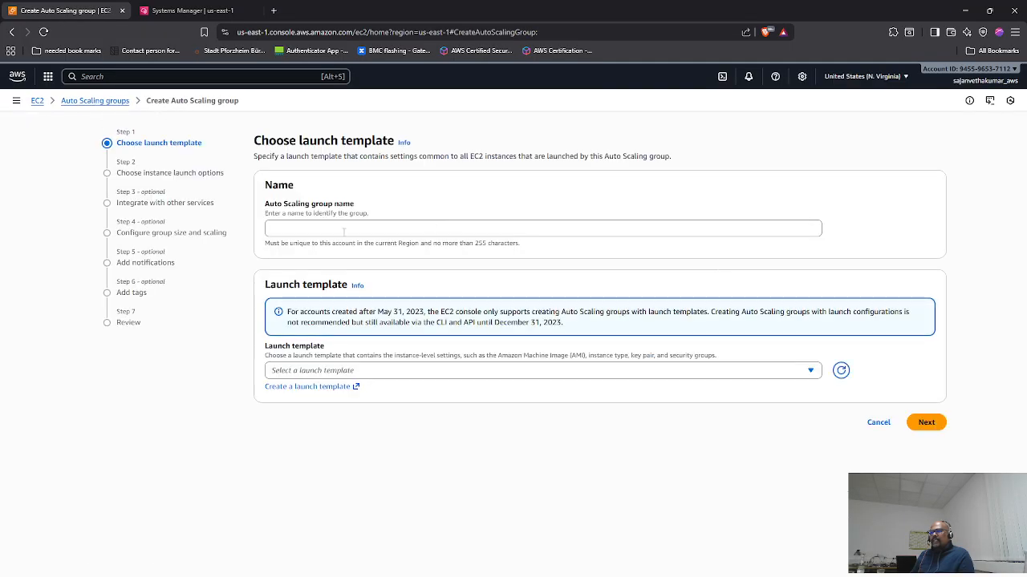
# - Name the Auto Scaling group app-tier-asg, choose launch template app-tier-lt and proceed to the instance launch options
pyautogui.click(320, 230)
pyautogui.hotkey('ctrl', 'v')
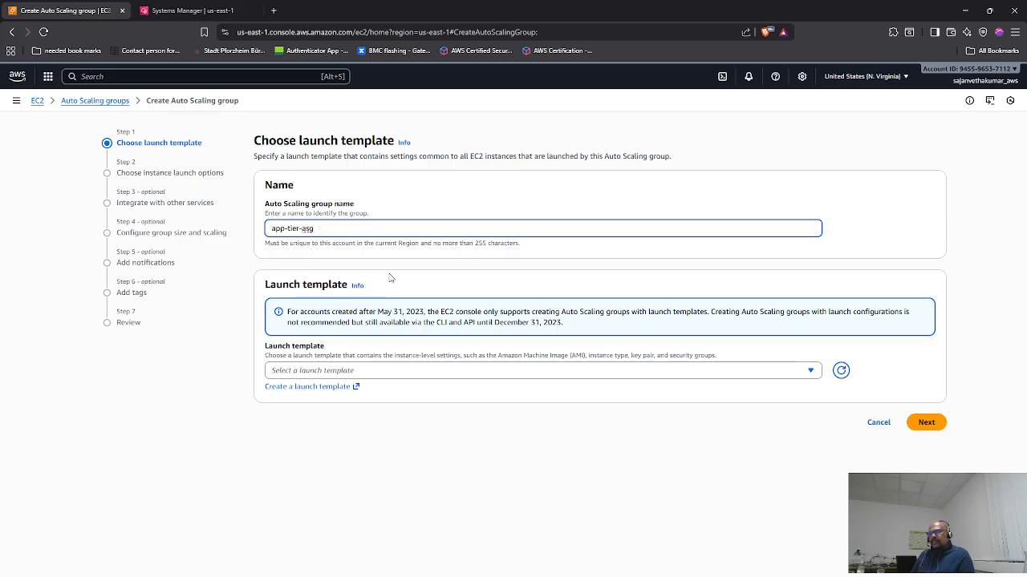
pyautogui.click(350, 371)
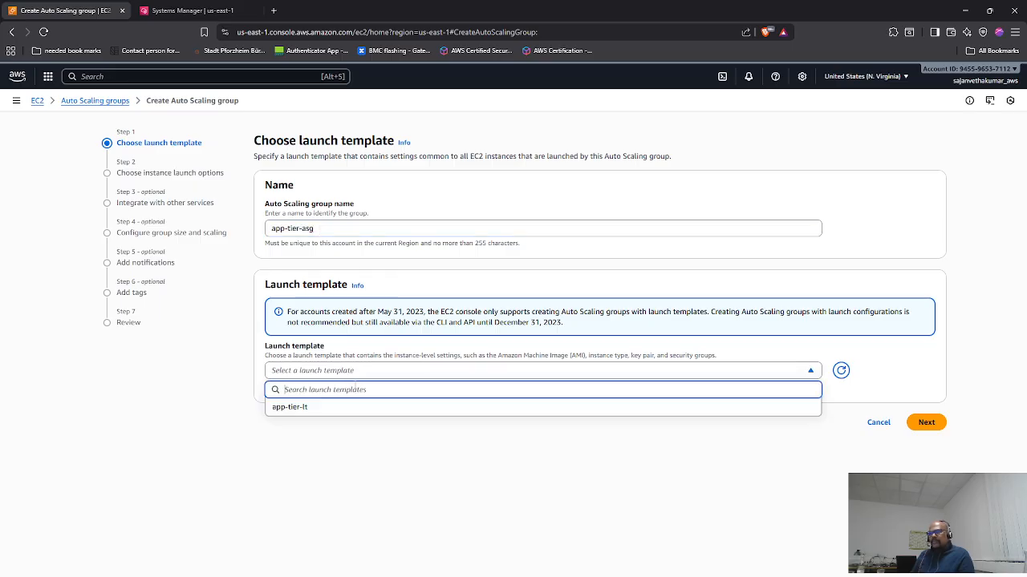
pyautogui.click(326, 407)
pyautogui.scroll(-1, 325, 425)
pyautogui.scroll(-1, 324, 430)
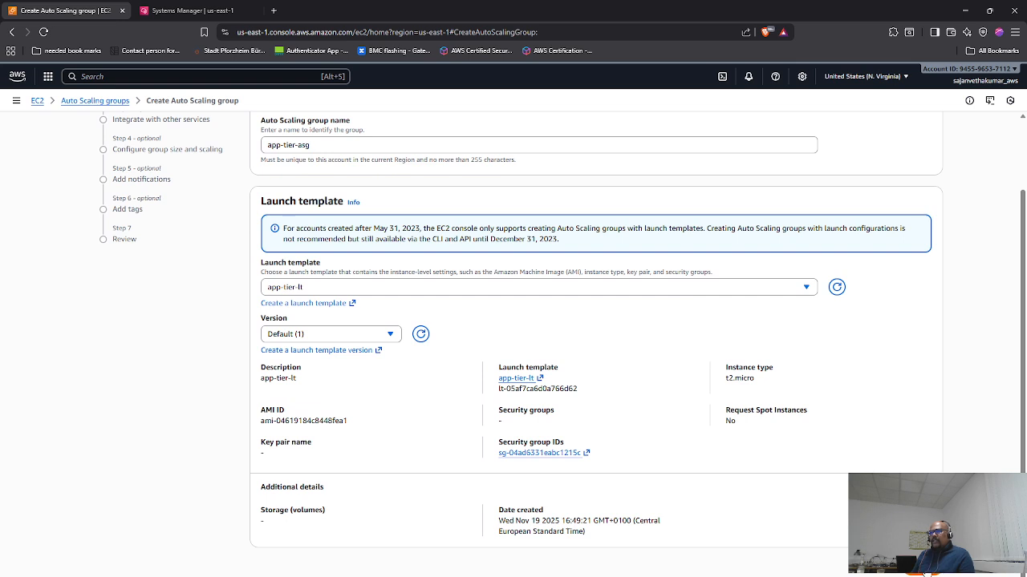
pyautogui.click(922, 574)
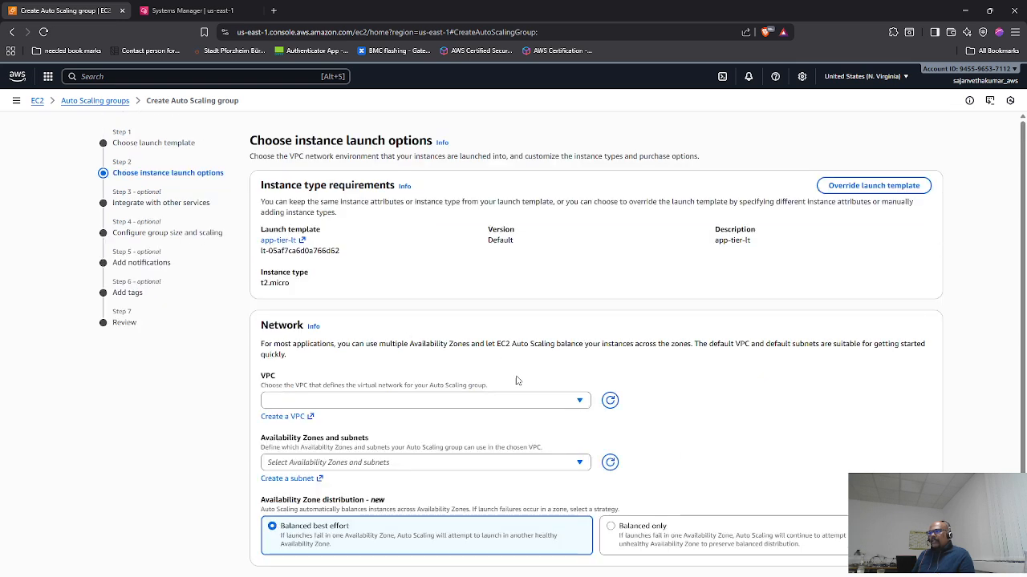
# - Set the Auto Scaling group's VPC to 3tier-app-vpc and open the choice of Availability Zones and subnets
pyautogui.click(295, 405)
pyautogui.click(401, 433)
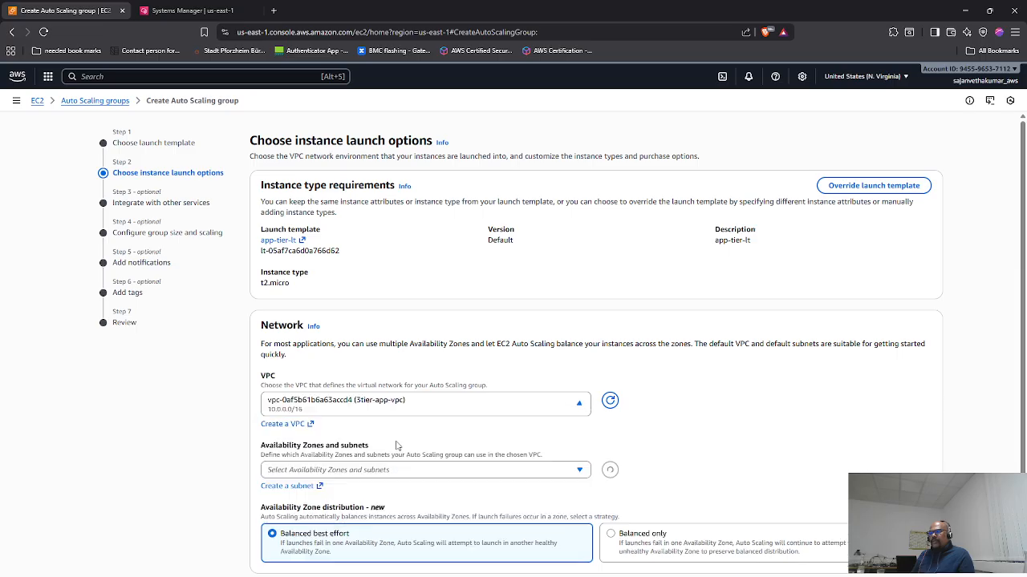
pyautogui.scroll(-1, 405, 438)
pyautogui.click(327, 422)
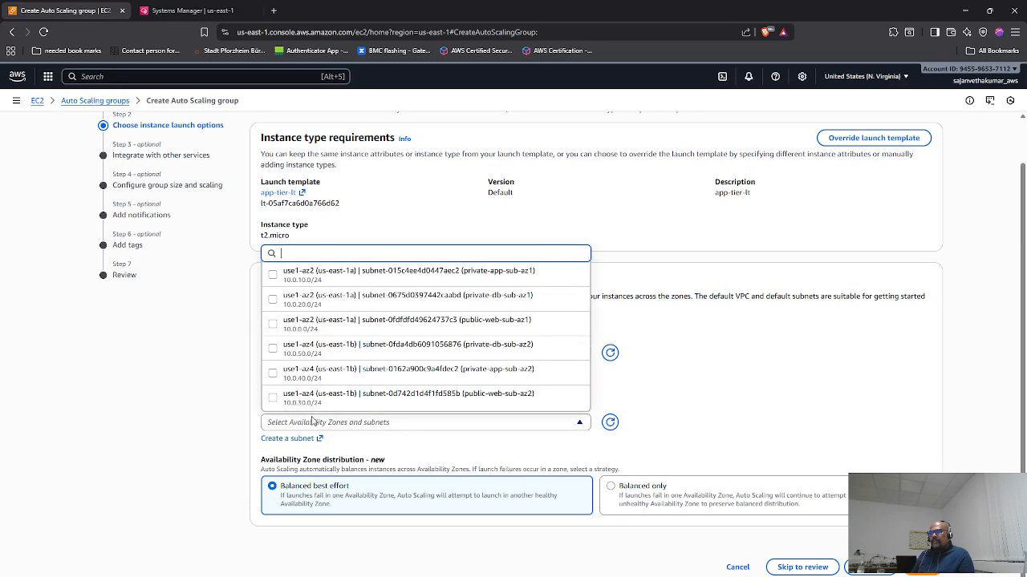
# - Switch to VS Code, examine the security group and 3TierArch.png architecture diagrams, and return to the 05_create_app_tier_asg.txt notes
pyautogui.hotkey('alt', 'Tab')
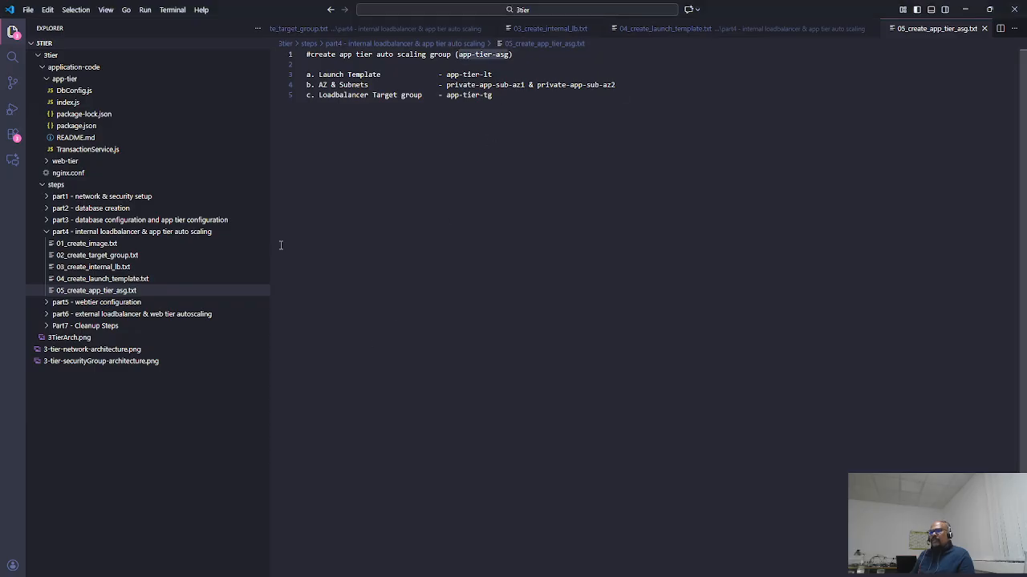
pyautogui.click(101, 361)
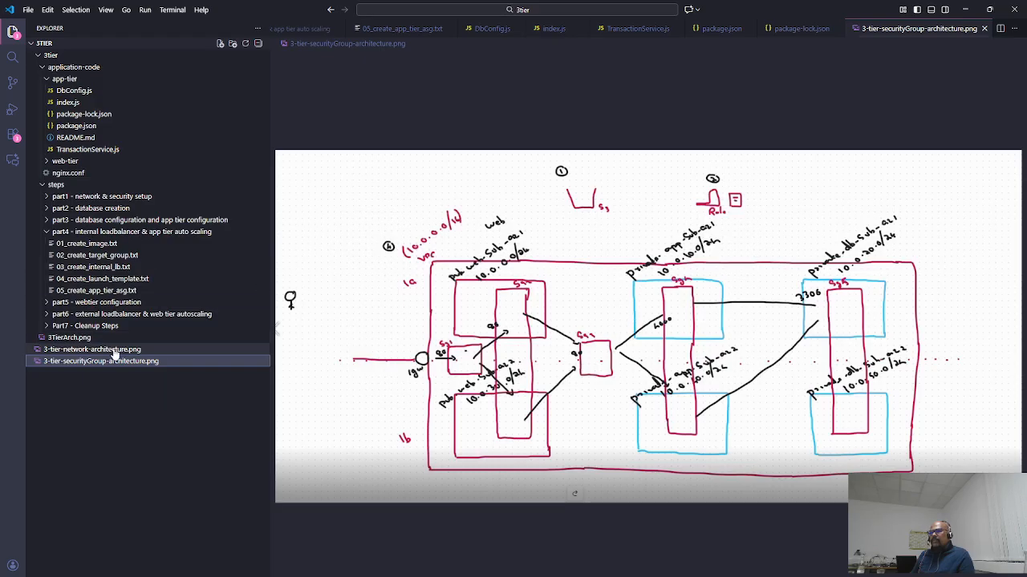
pyautogui.click(116, 337)
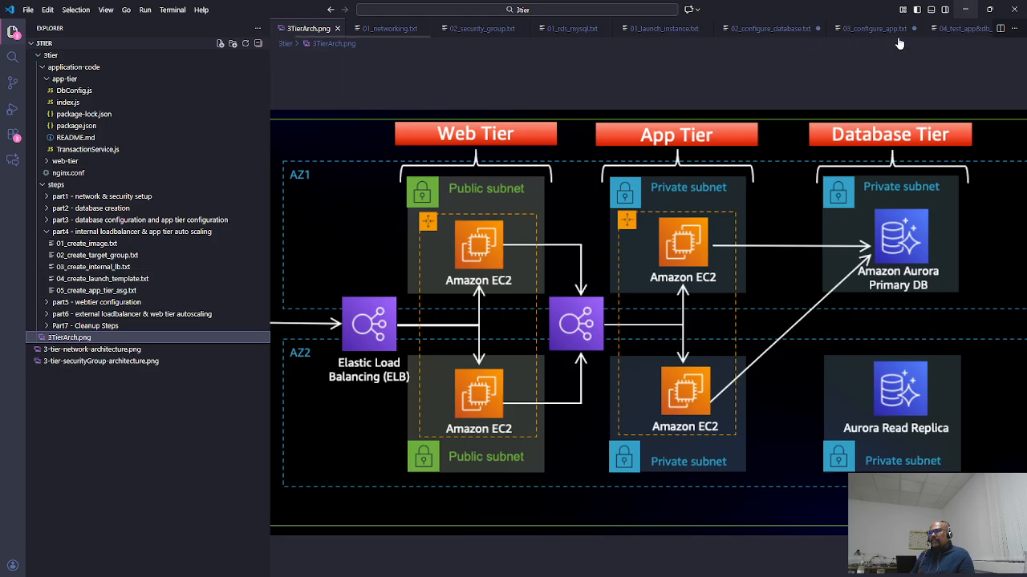
pyautogui.click(104, 291)
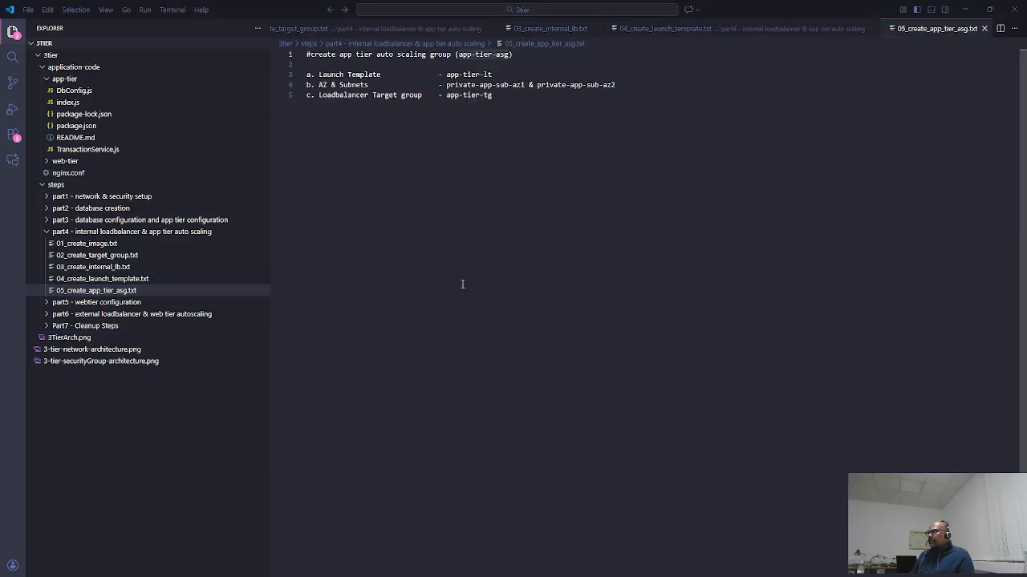
# - Back in the AWS console, choose subnets private-app-sub-az1 and private-app-sub-az2 for the Auto Scaling group and proceed to service integration
pyautogui.hotkey('alt', 'Tab')
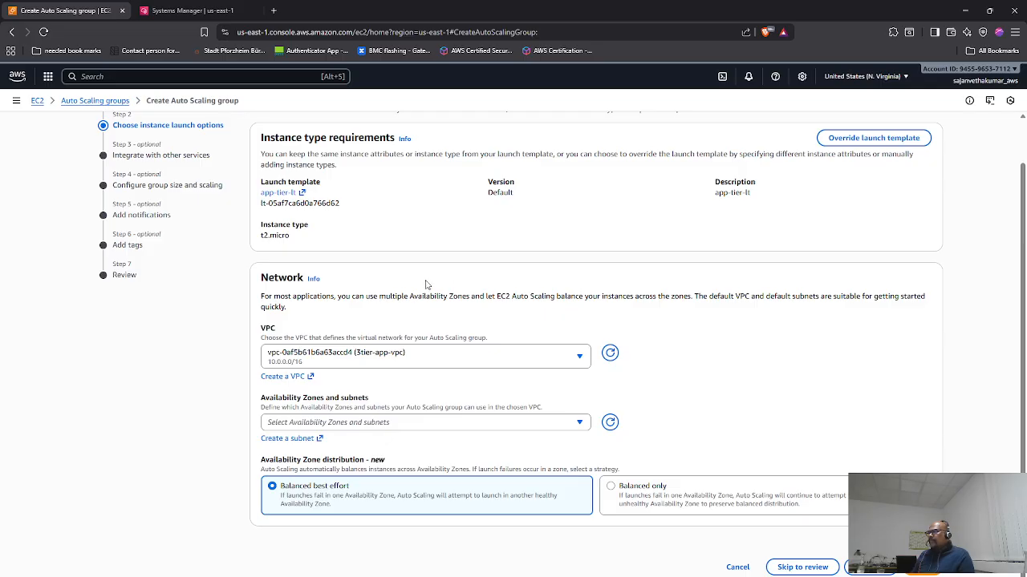
pyautogui.click(309, 425)
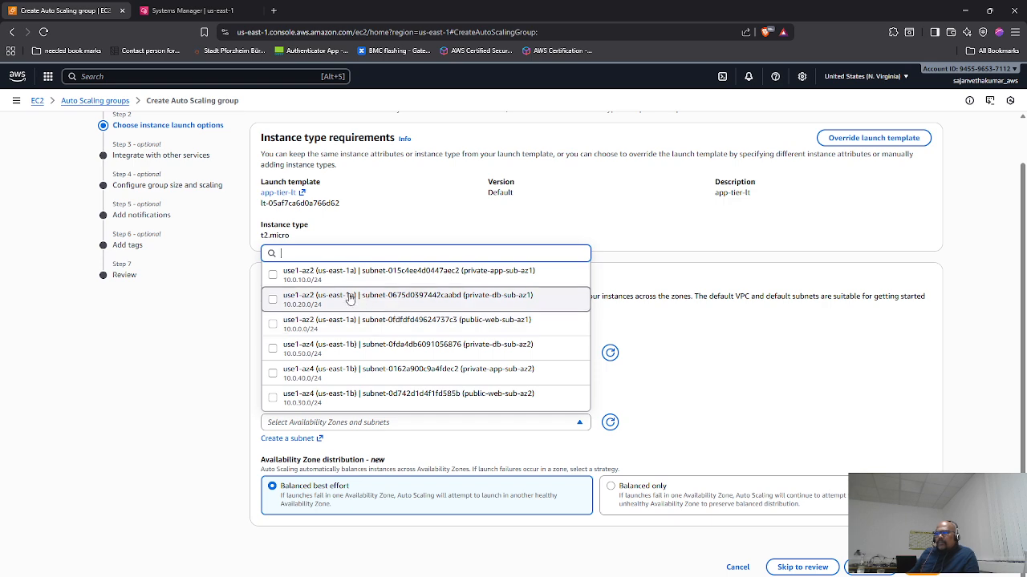
pyautogui.click(272, 275)
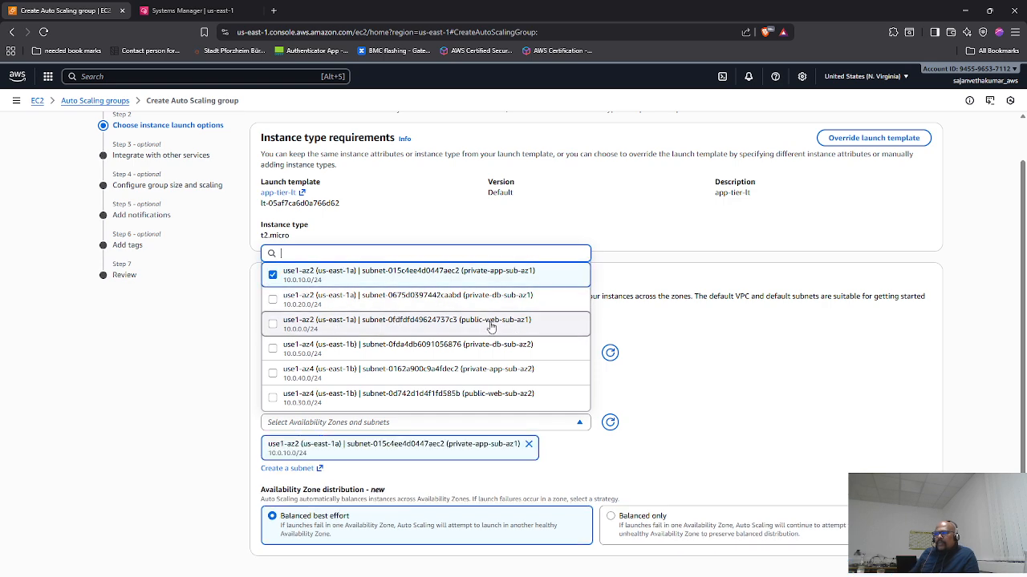
pyautogui.click(290, 381)
pyautogui.scroll(-1, 694, 449)
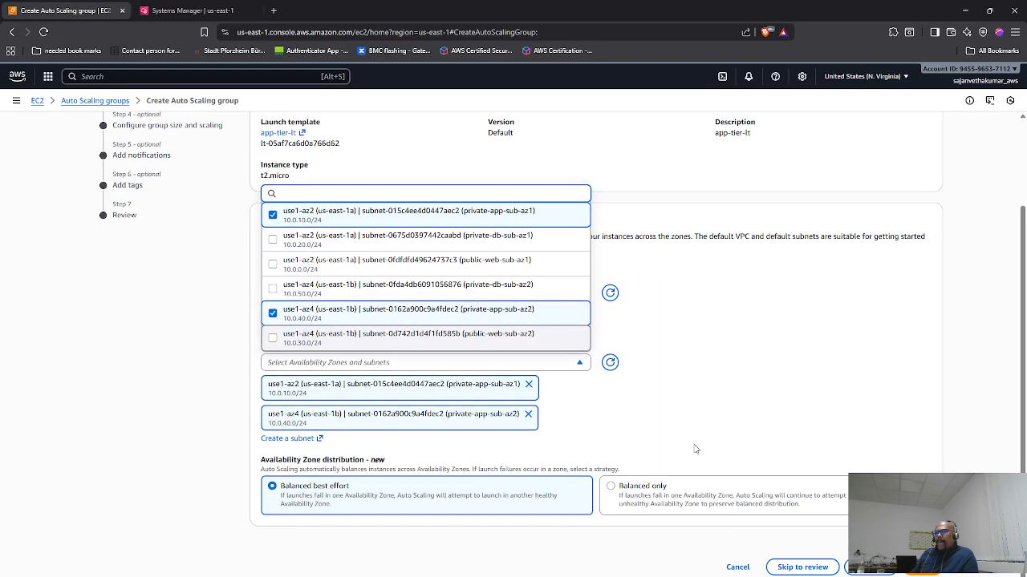
pyautogui.click(931, 571)
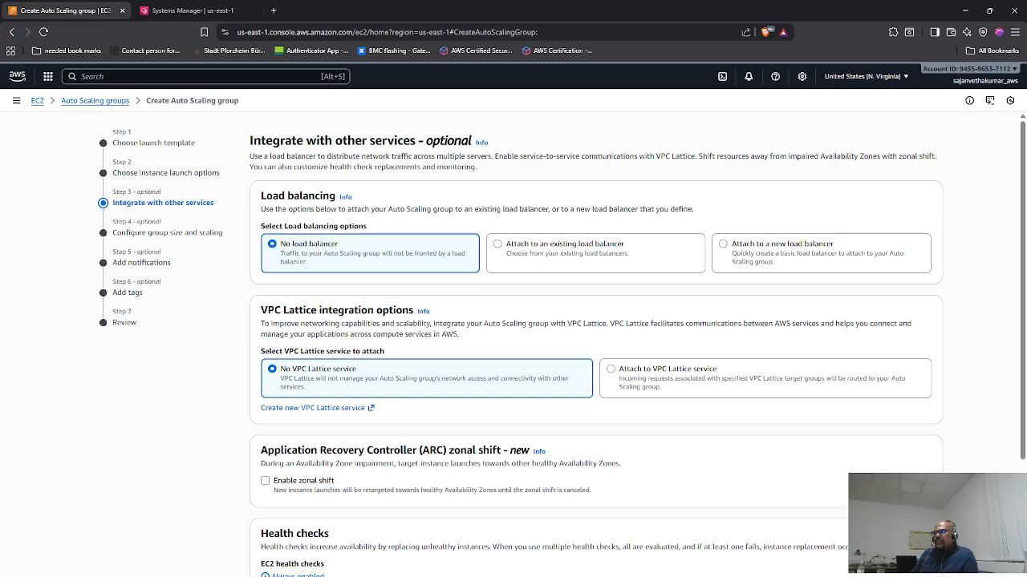
# - Attach the Auto Scaling group to an existing load balancer through target group app-tier-tg
pyautogui.click(497, 248)
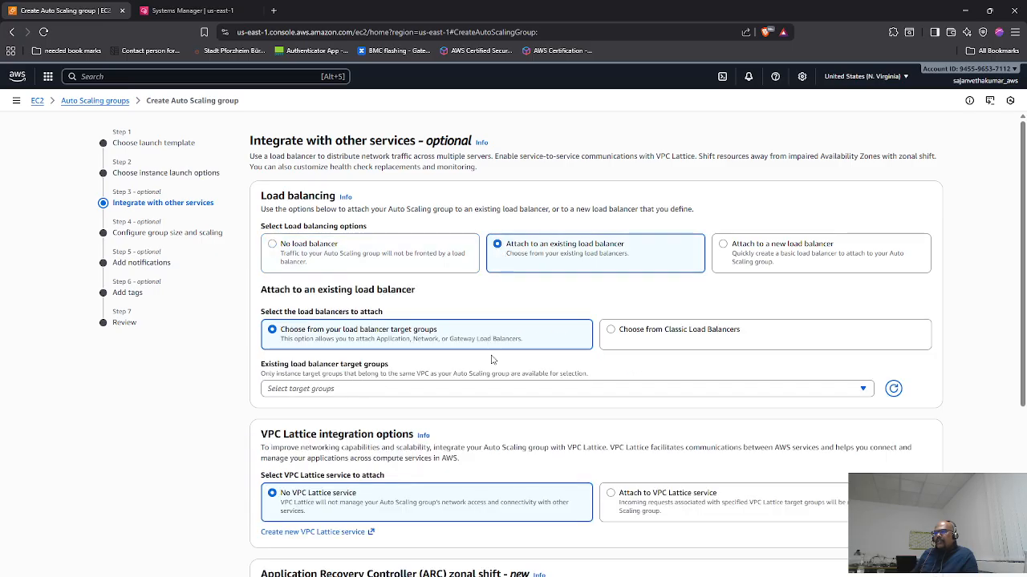
pyautogui.click(359, 389)
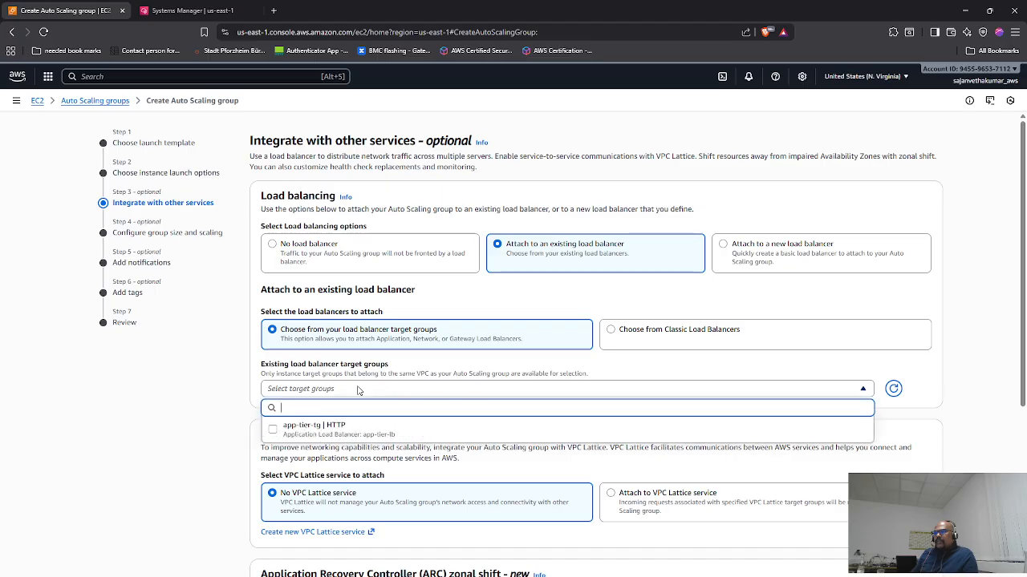
pyautogui.click(278, 433)
pyautogui.scroll(-3, 535, 411)
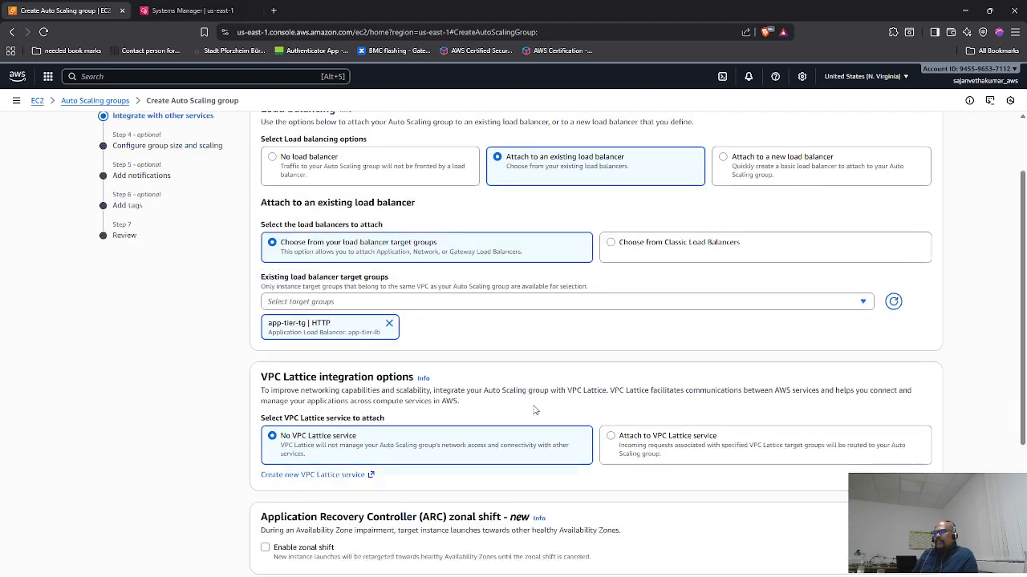
# - Turn on Elastic Load Balancing health checks and proceed to the group size and scaling settings
pyautogui.scroll(-2, 534, 405)
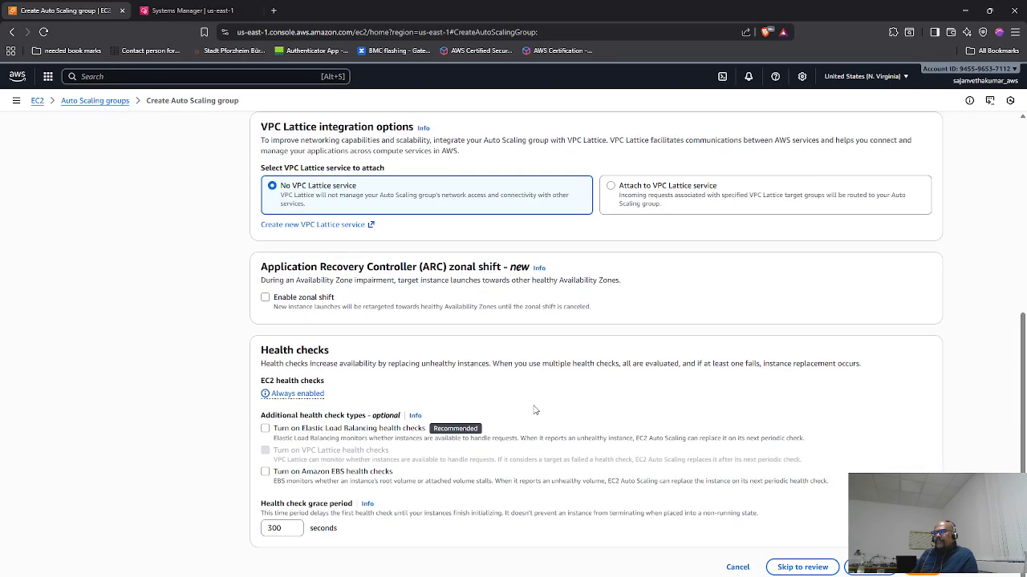
pyautogui.click(265, 429)
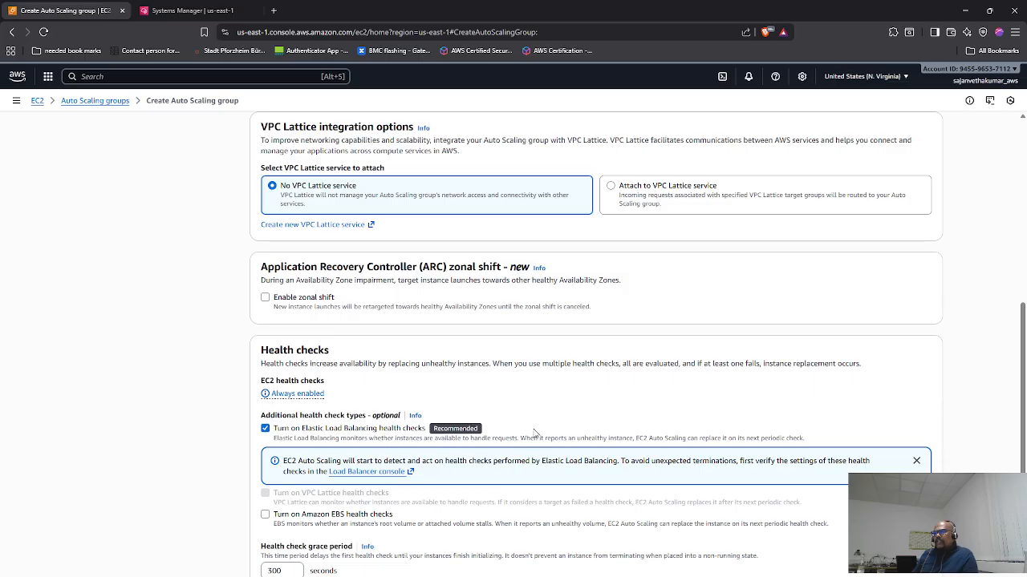
pyautogui.scroll(5, 536, 433)
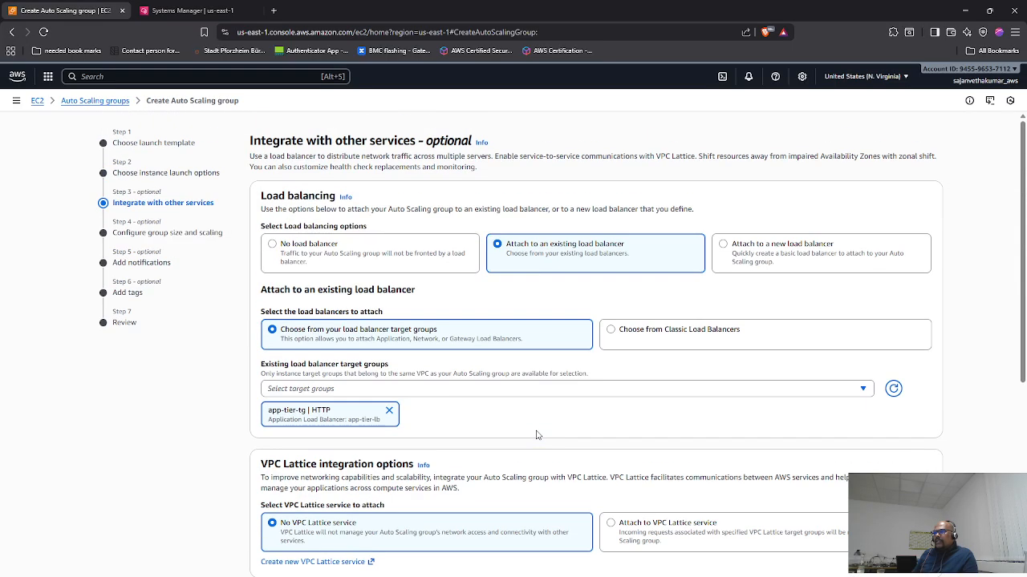
pyautogui.scroll(-5, 537, 435)
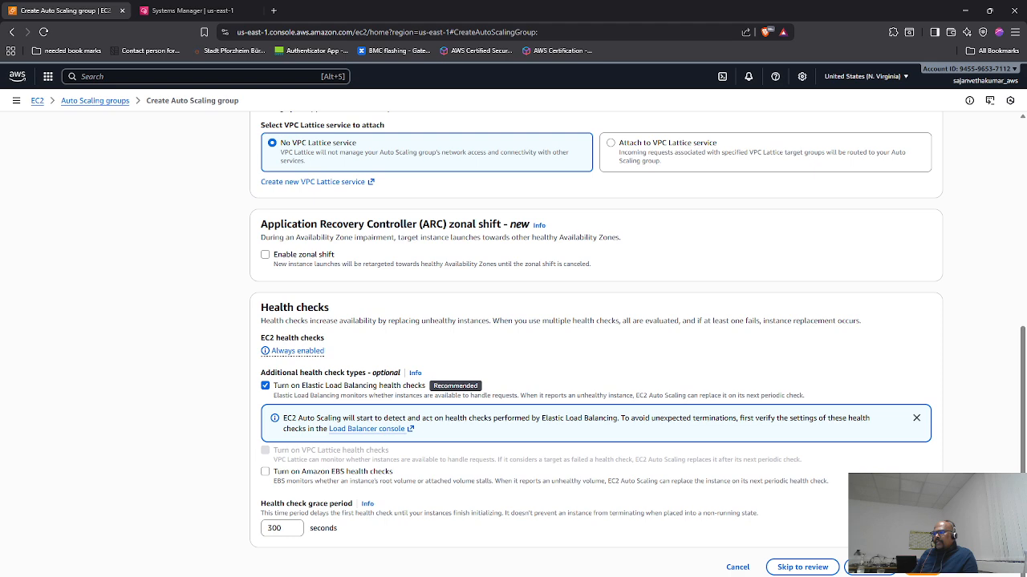
pyautogui.click(935, 568)
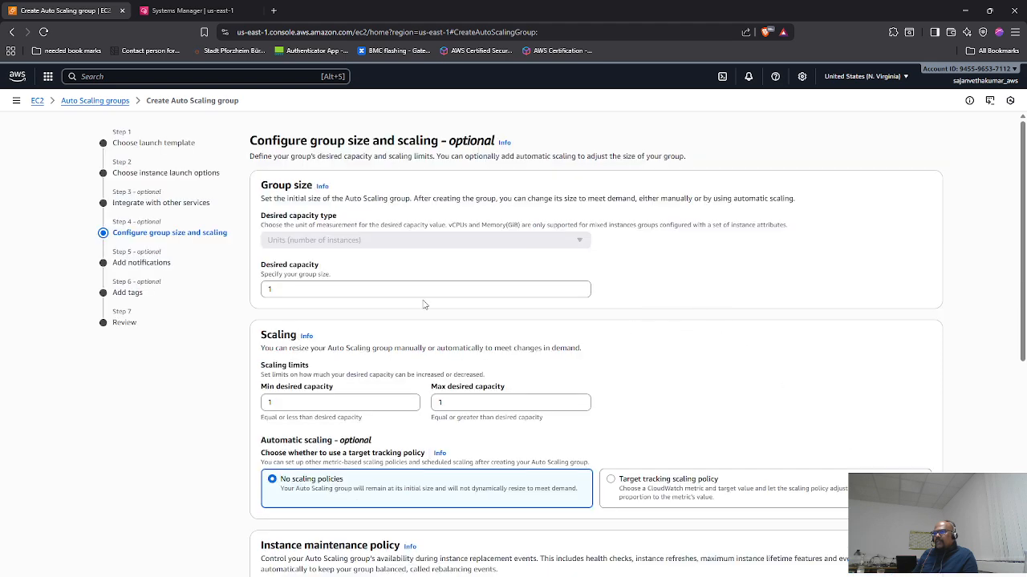
# - Set the desired capacity and the min desired capacity to 2, keep the remaining scaling defaults and proceed to notifications
pyautogui.click(581, 290)
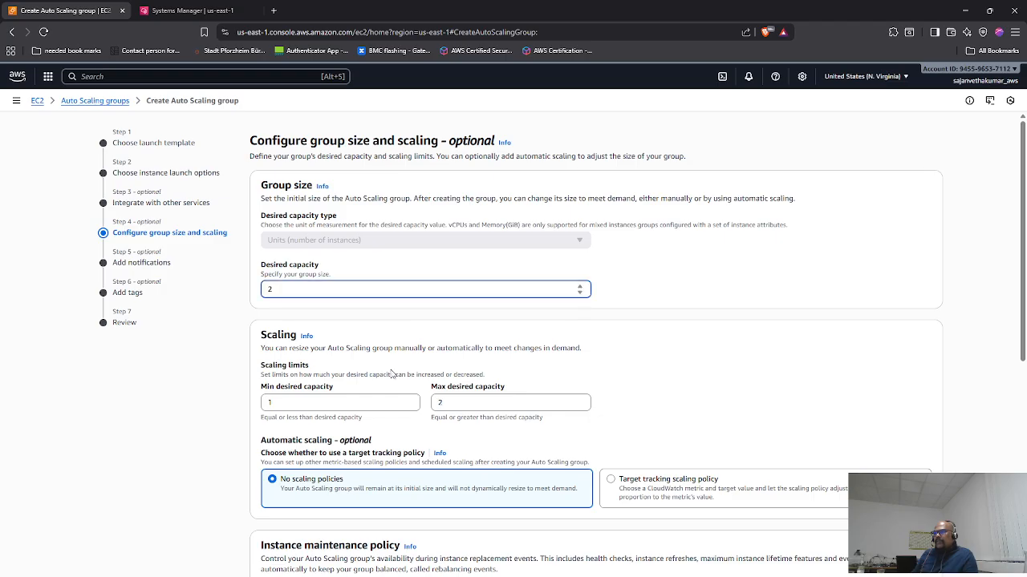
pyautogui.click(411, 400)
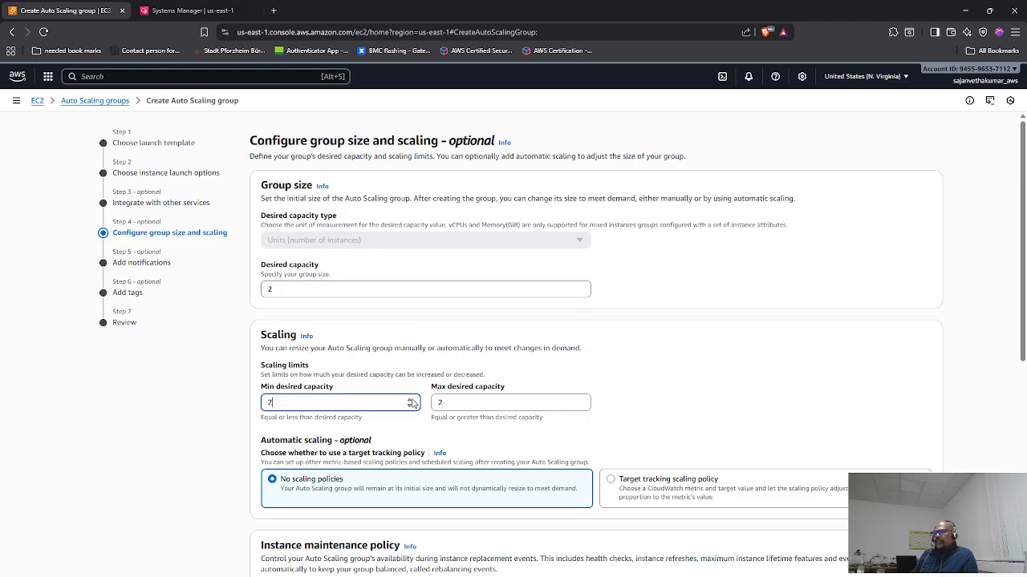
pyautogui.scroll(-2, 783, 407)
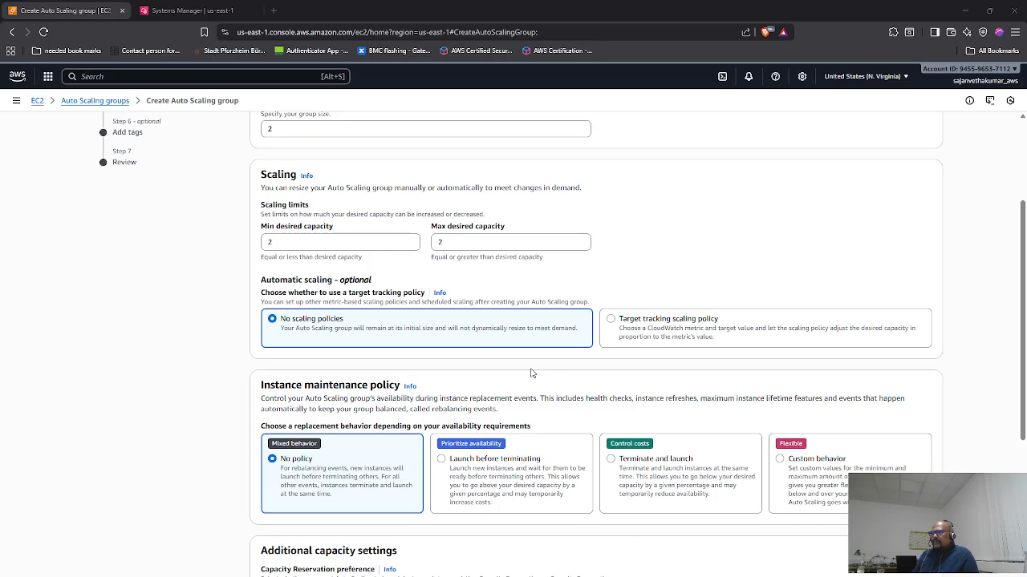
pyautogui.scroll(-4, 434, 329)
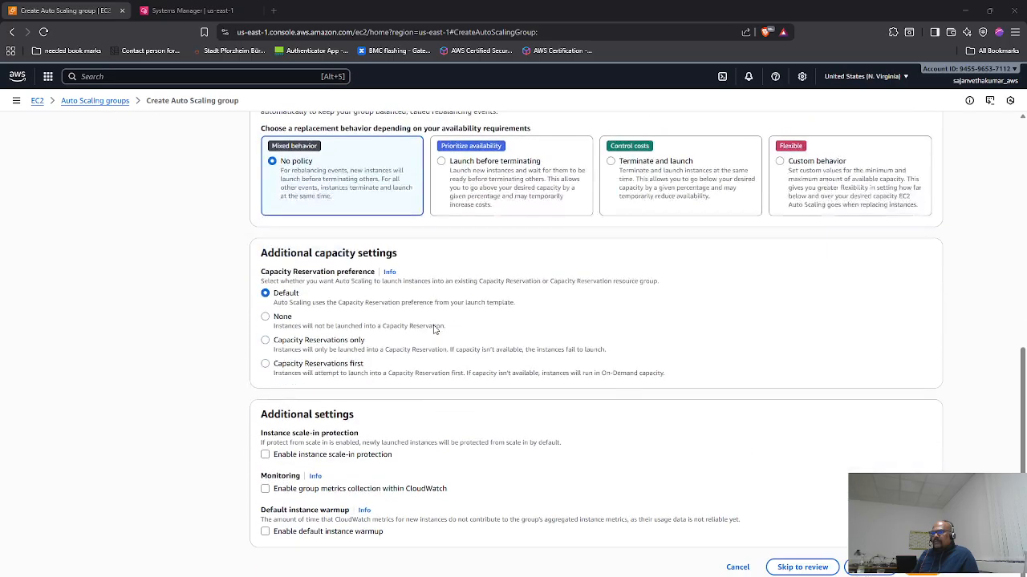
pyautogui.click(922, 571)
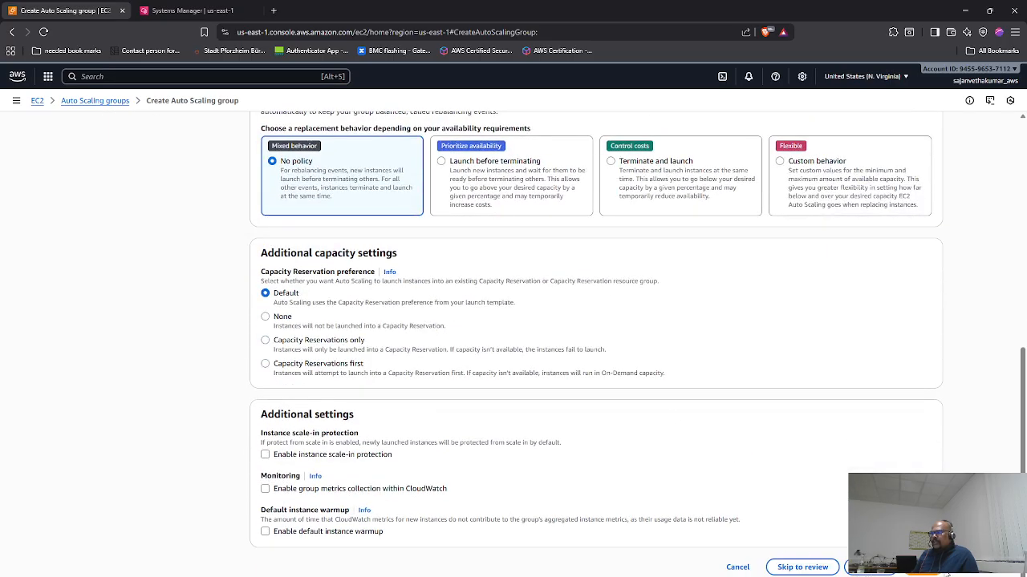
# - Skip notifications and tags, go through the review and create the Auto Scaling group
pyautogui.click(924, 210)
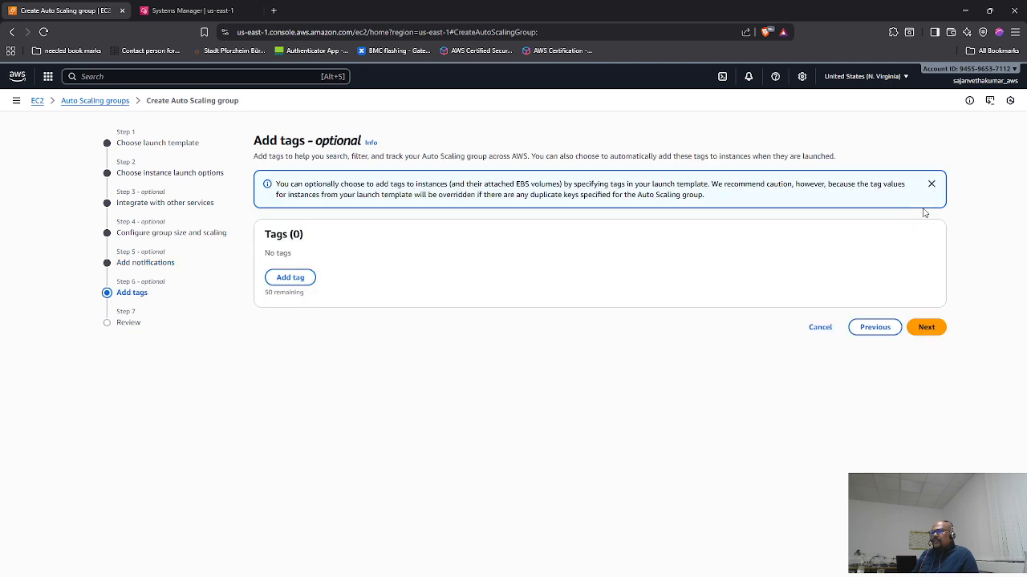
pyautogui.click(926, 327)
pyautogui.scroll(-12, 802, 409)
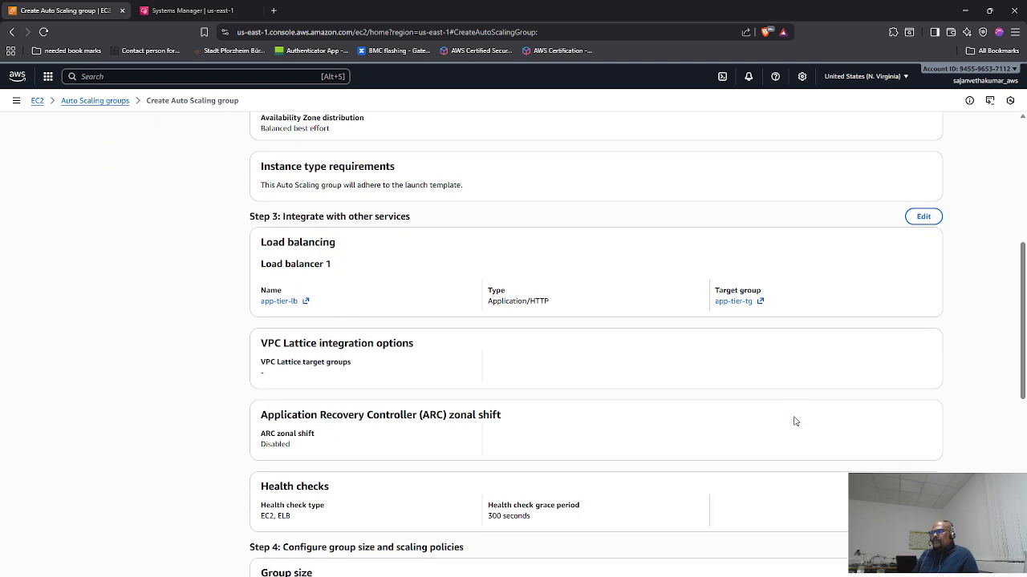
pyautogui.click(840, 567)
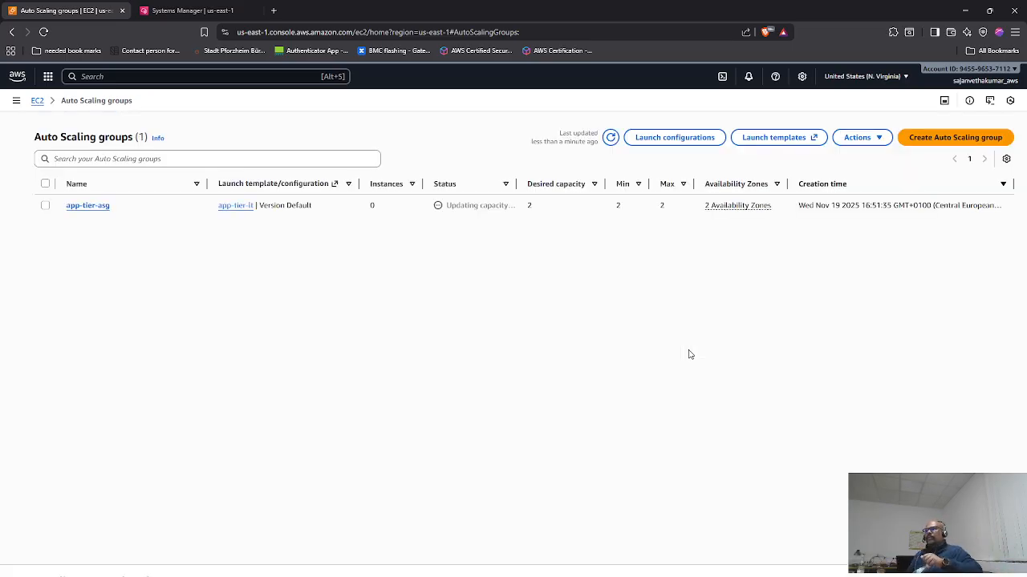
# - Go to the EC2 service and open its list of instances
pyautogui.click(47, 77)
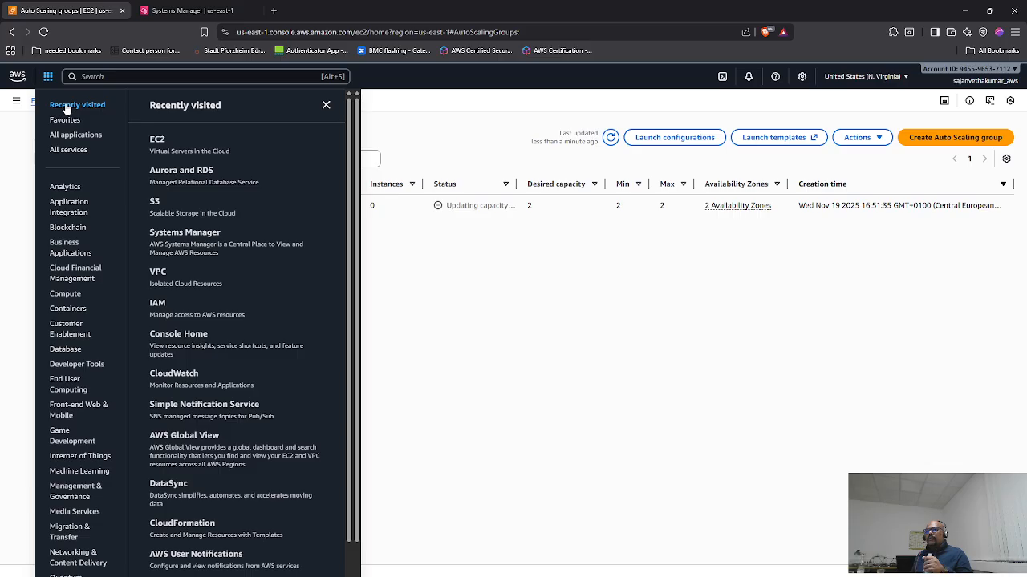
pyautogui.click(154, 139)
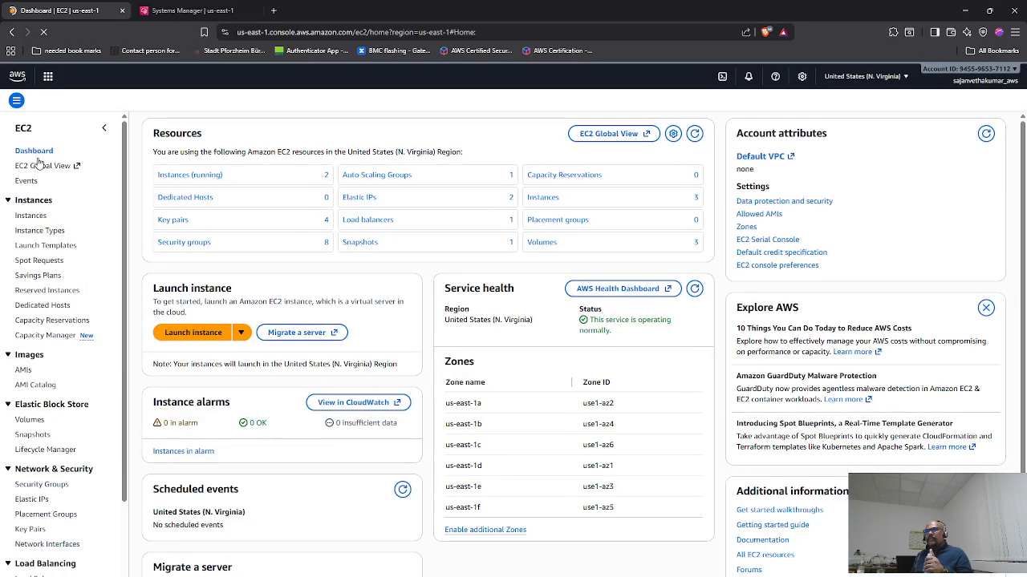
pyautogui.click(30, 216)
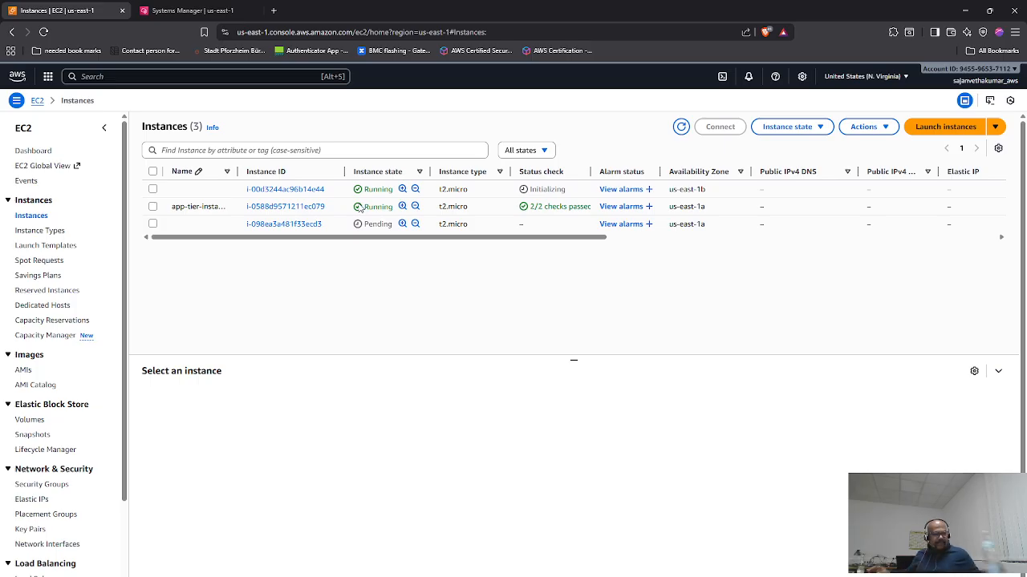
# - Try to name the unnamed instance in us-east-1b app2
pyautogui.click(179, 188)
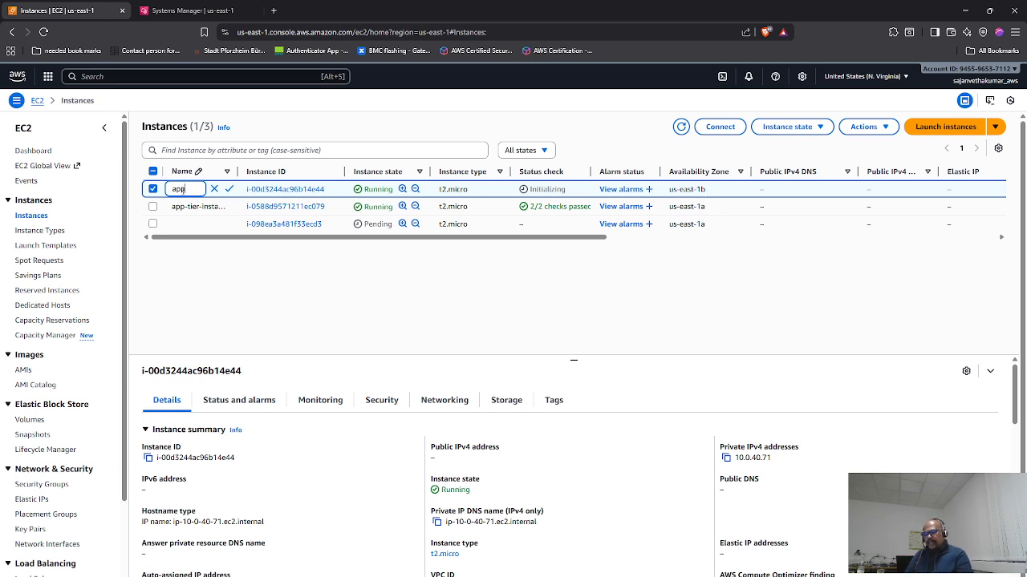
pyautogui.write('2')
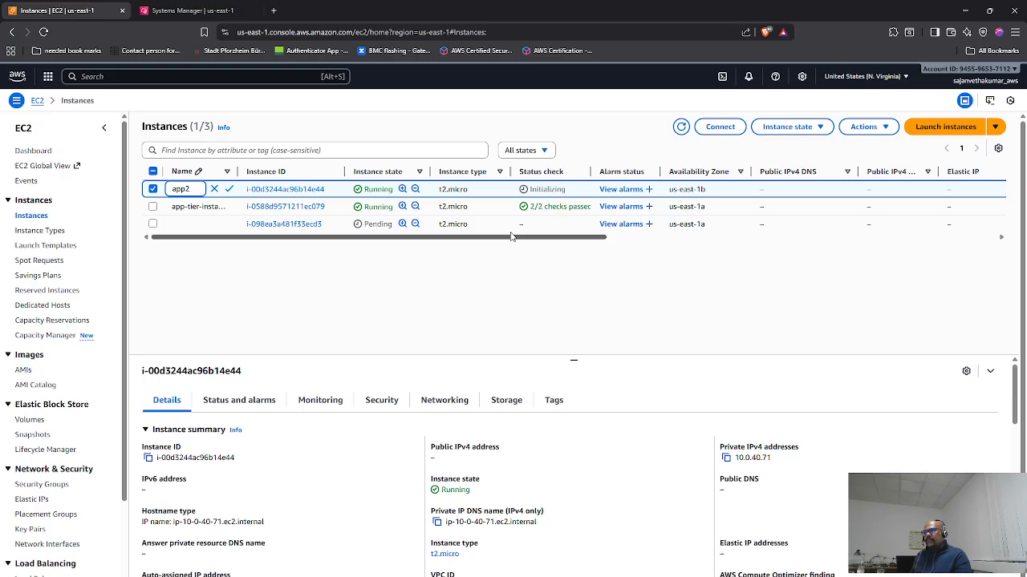
# - Name the unnamed instance in us-east-1a app1 and save the name
pyautogui.click(201, 224)
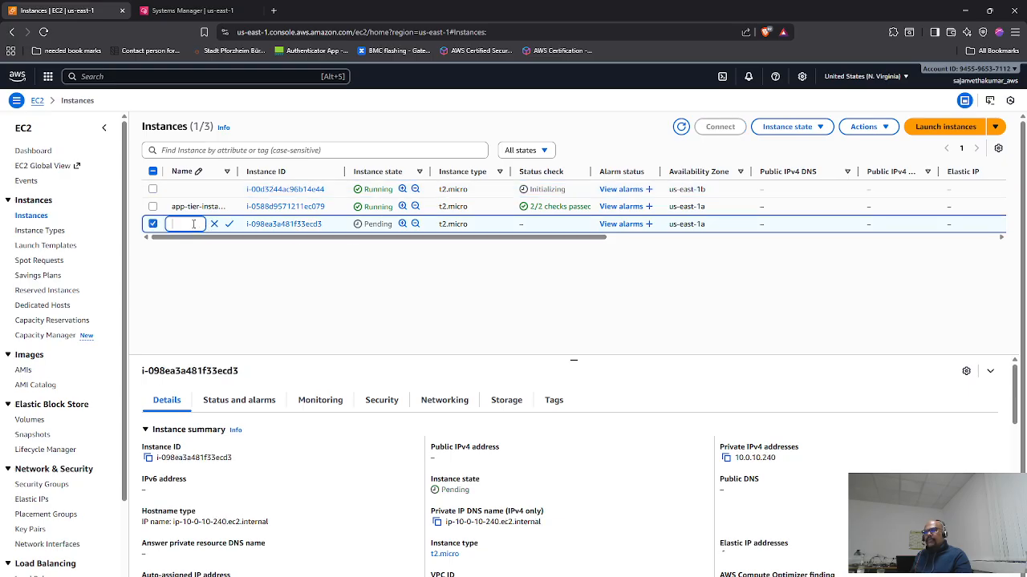
pyautogui.write('app')
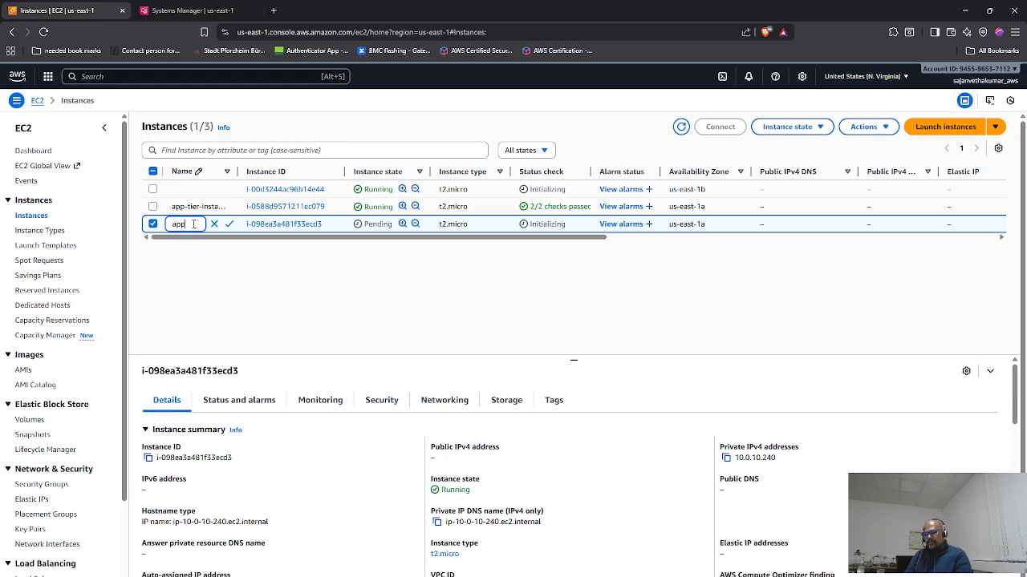
pyautogui.write('1')
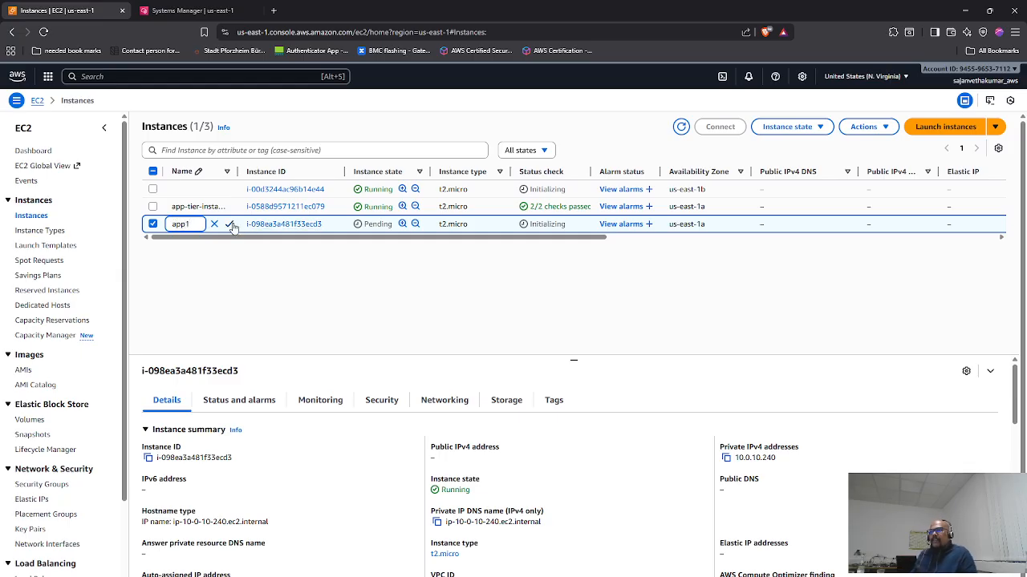
pyautogui.click(231, 226)
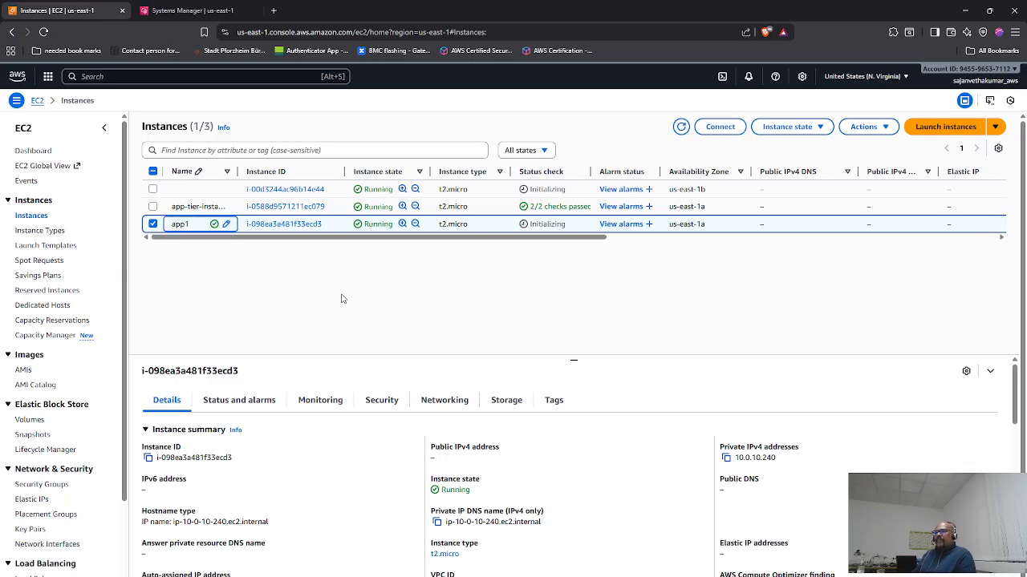
pyautogui.click(227, 224)
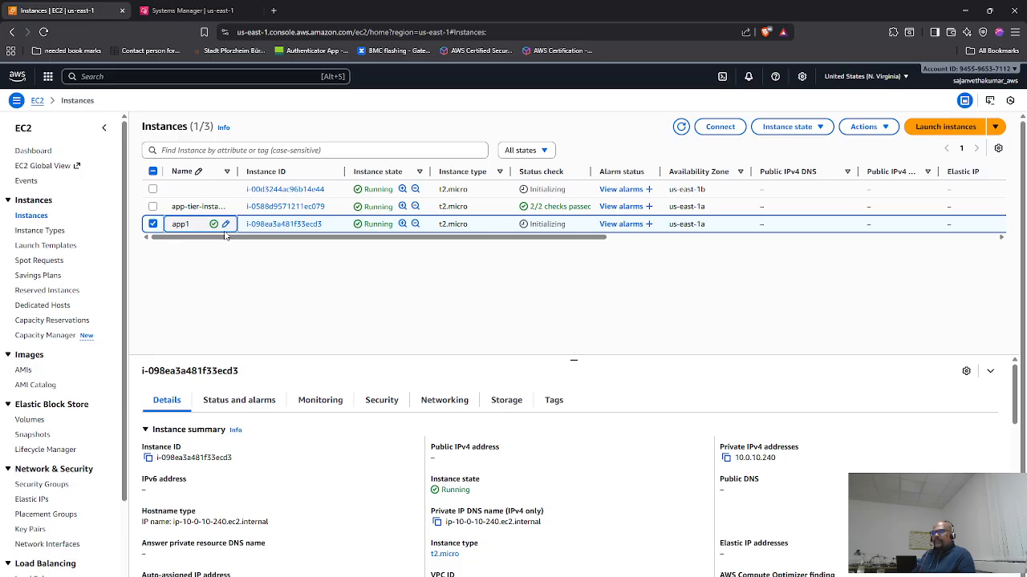
pyautogui.click(229, 225)
# - Name the unnamed instance in us-east-1b app2, save the name and refresh the instance list
pyautogui.click(195, 190)
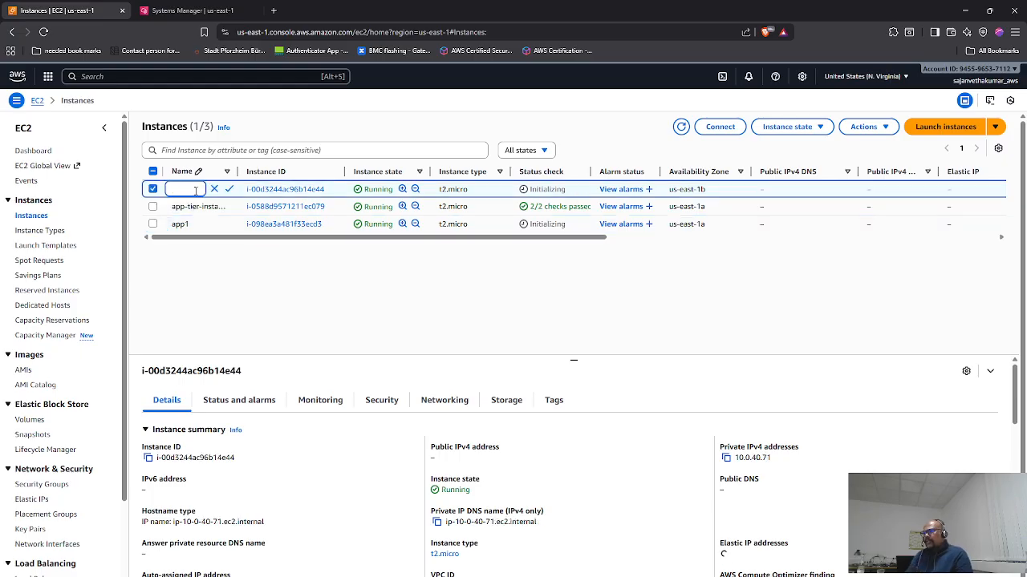
pyautogui.write('app2')
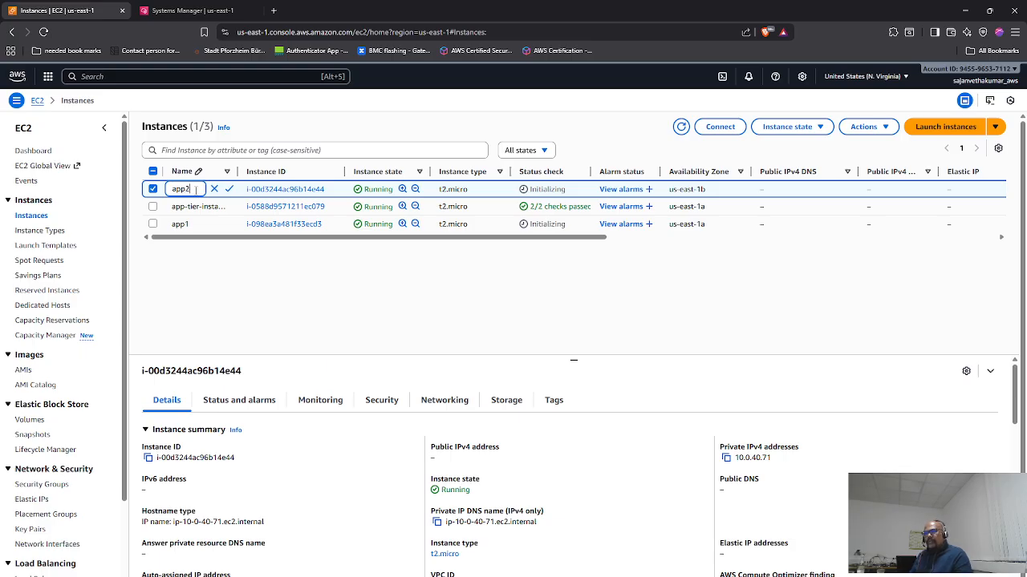
pyautogui.click(228, 190)
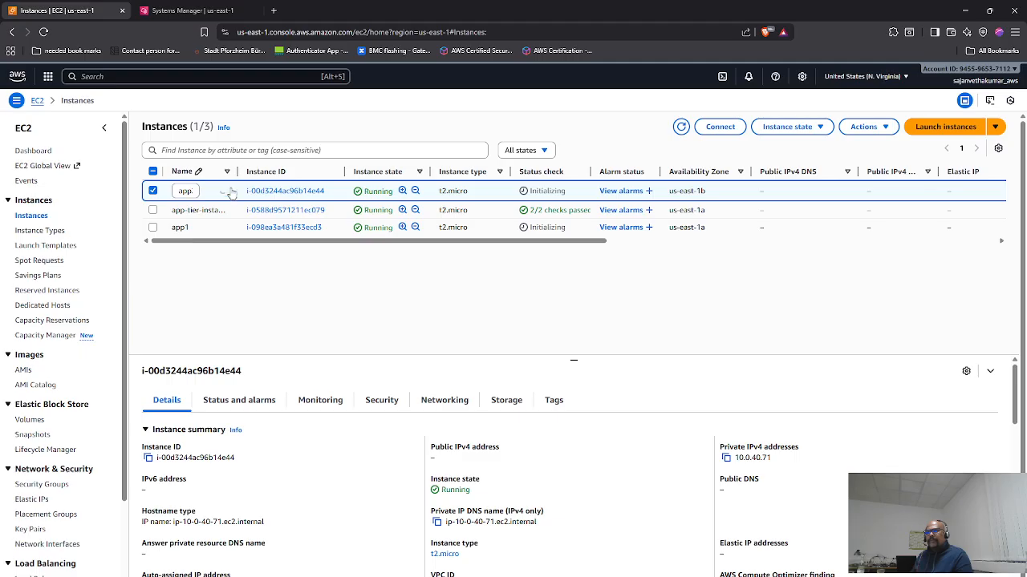
pyautogui.click(681, 126)
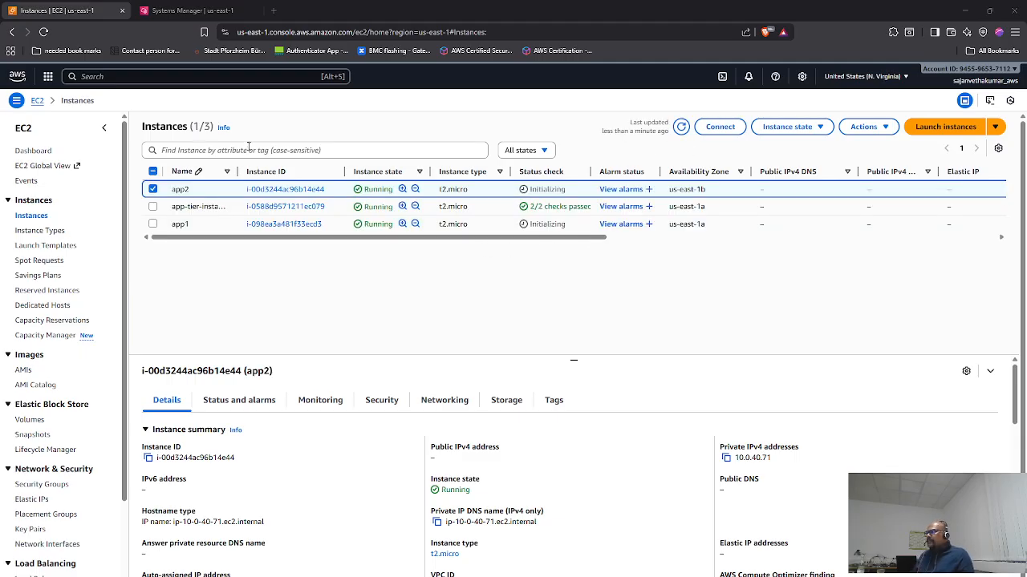
# - Switch to Visual Studio Code, review the part4 launch template notes and collapse the part4 folder
pyautogui.hotkey('alt', 'Tab')
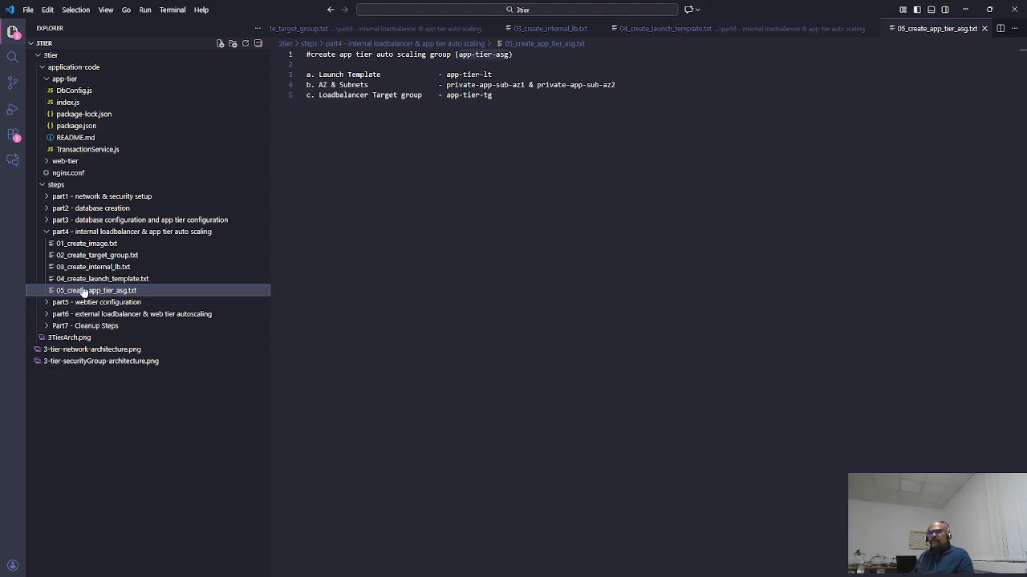
pyautogui.click(47, 236)
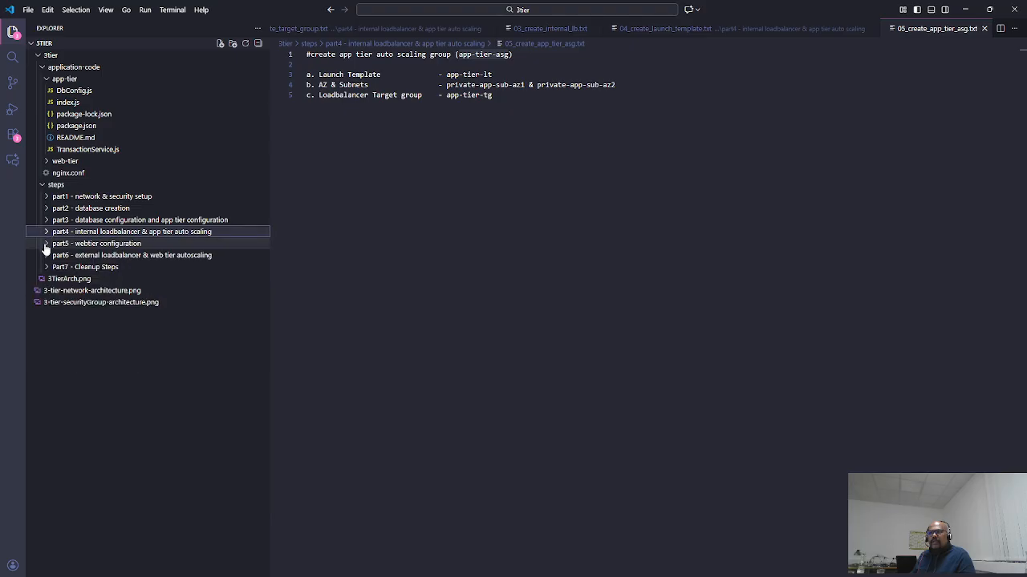
pyautogui.click(46, 236)
pyautogui.click(46, 235)
pyautogui.click(46, 234)
pyautogui.click(78, 278)
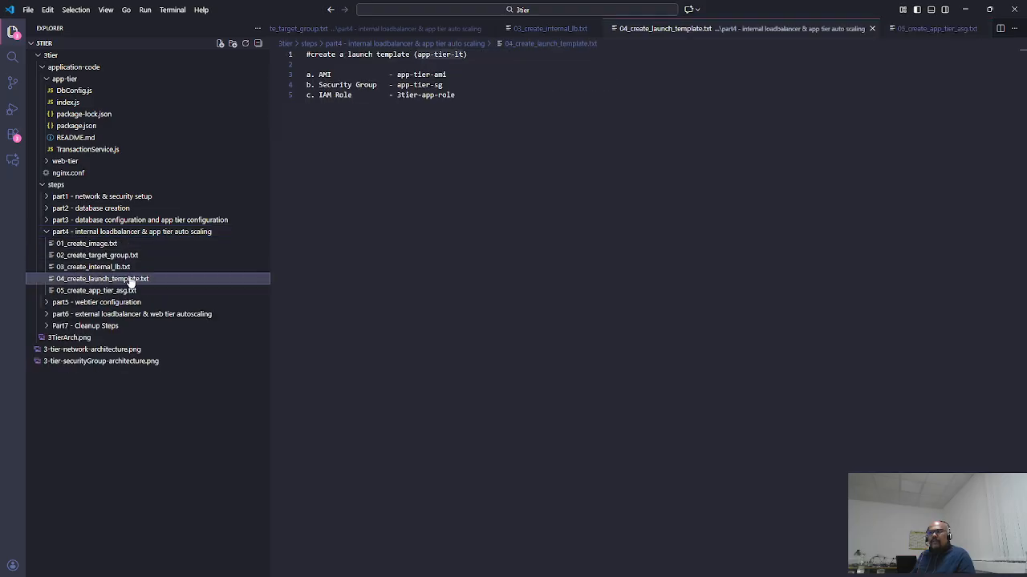
pyautogui.click(46, 232)
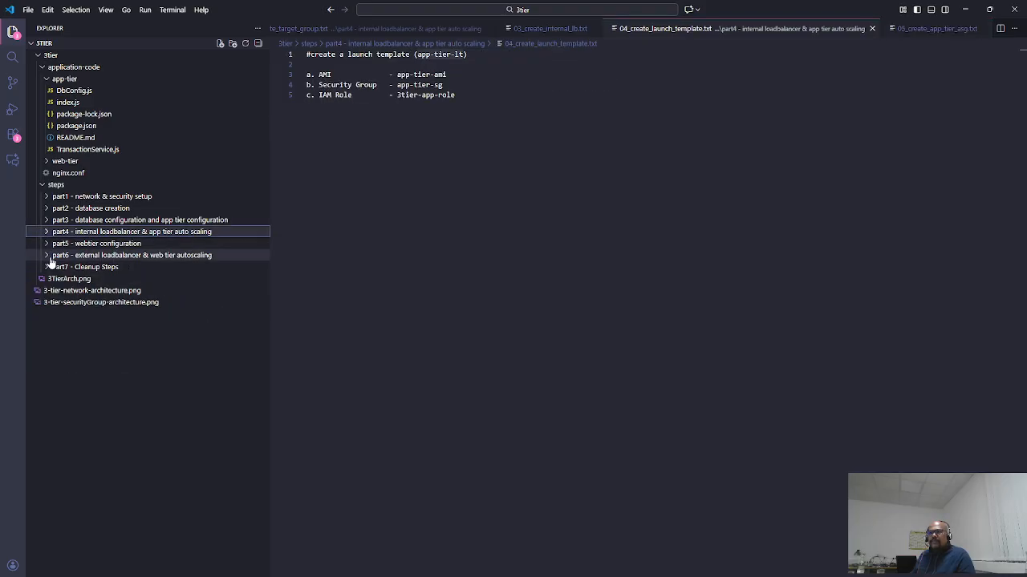
# - Read 01_edit_nginx_config.txt in the part5 folder, and view line 58 of nginx.conf and the 3TierArch.png diagram
pyautogui.click(46, 243)
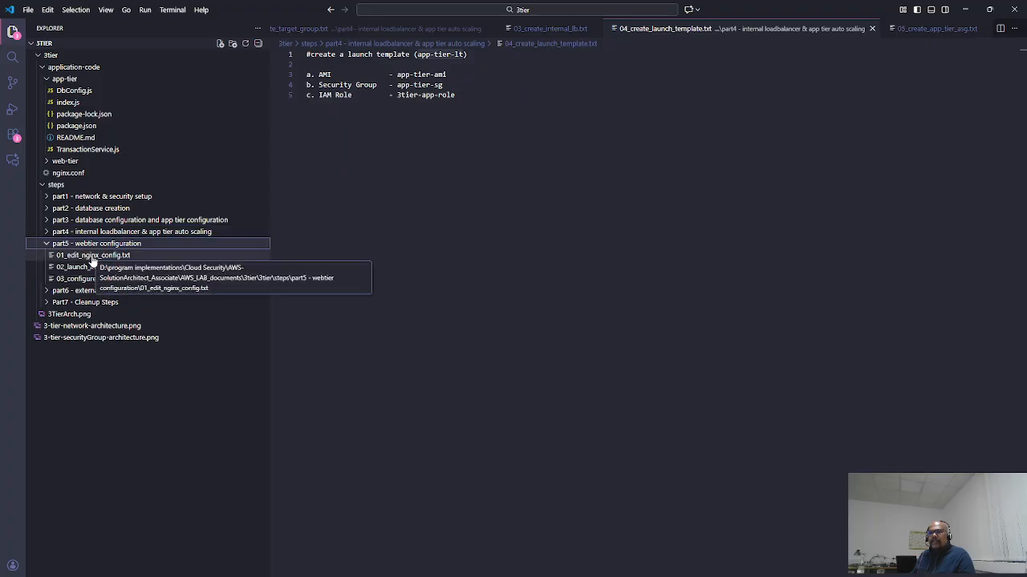
pyautogui.click(92, 257)
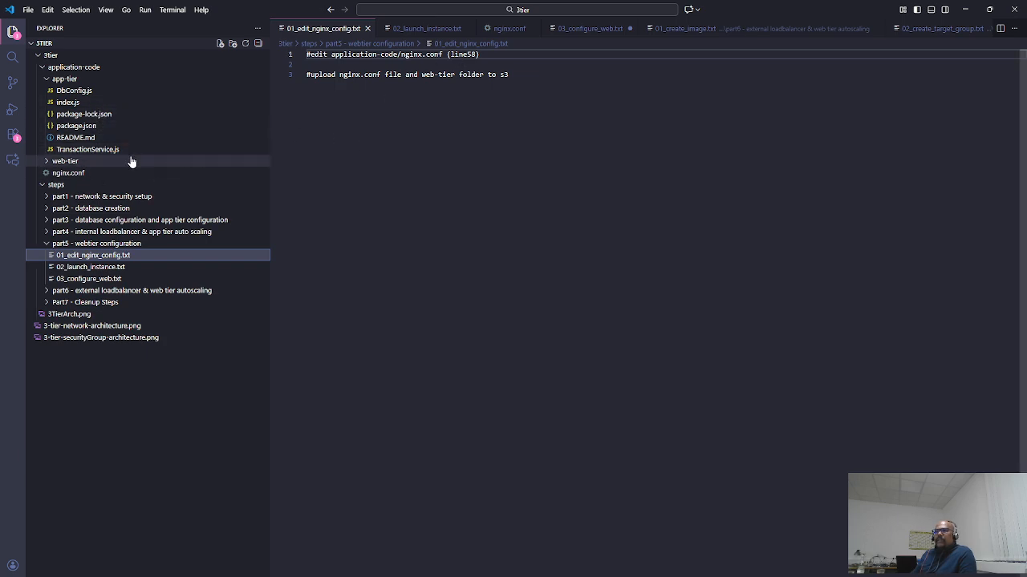
pyautogui.click(66, 173)
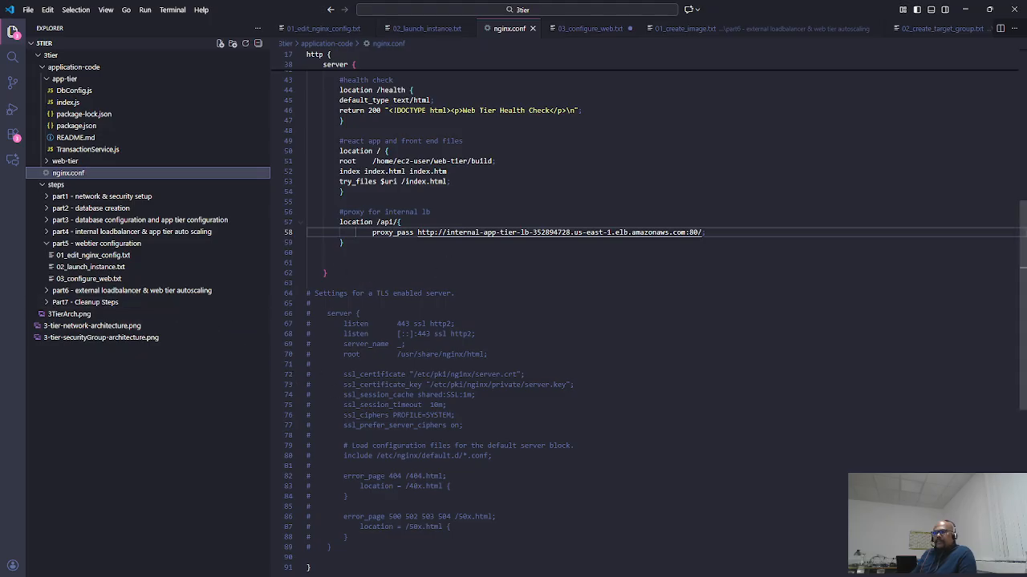
pyautogui.click(84, 315)
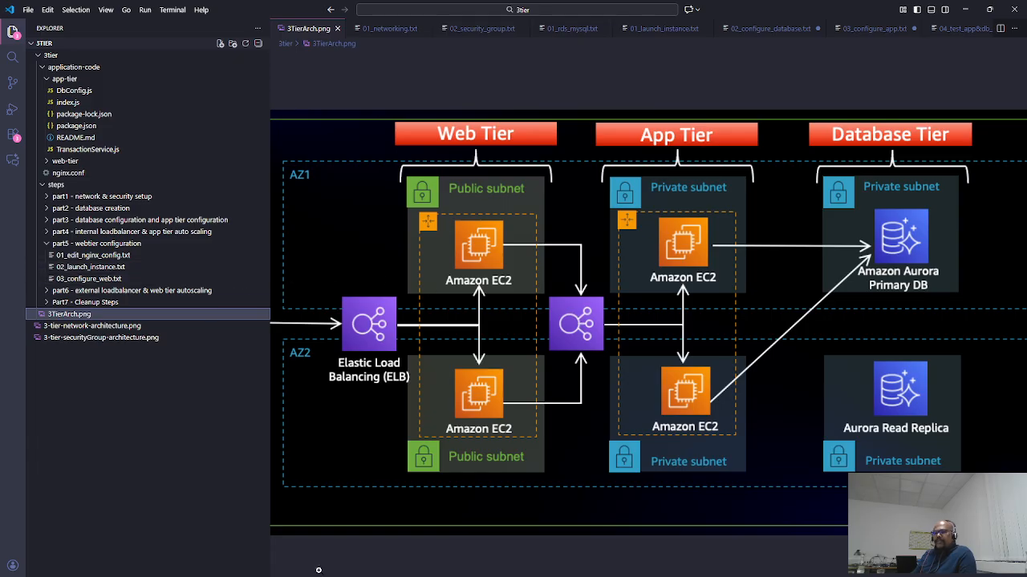
# - Switch to the AWS console in the browser and copy the DNS name of the app-tier-lb load balancer
pyautogui.moveTo(256, 576)
pyautogui.click(361, 561)
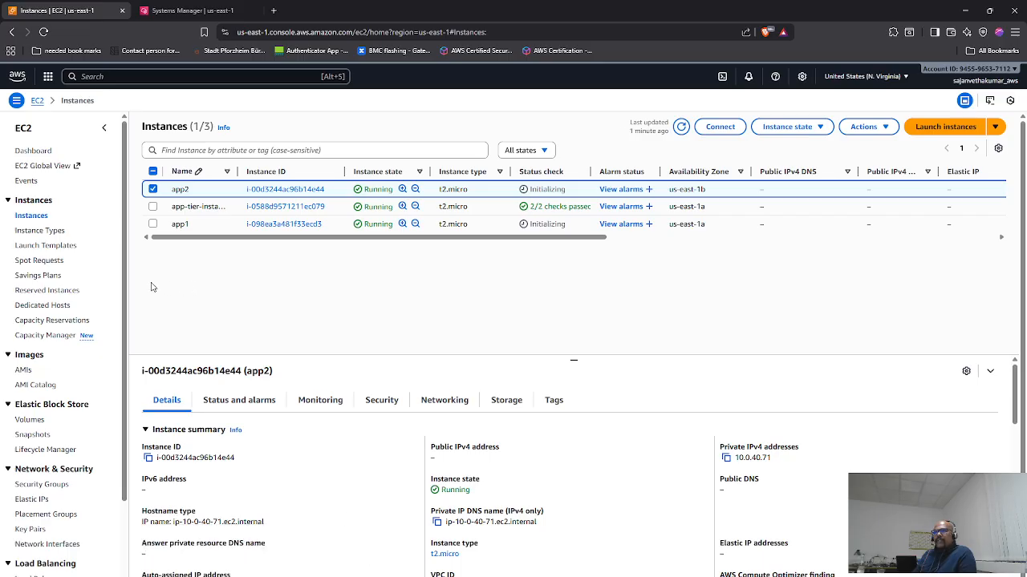
pyautogui.scroll(-3, 50, 534)
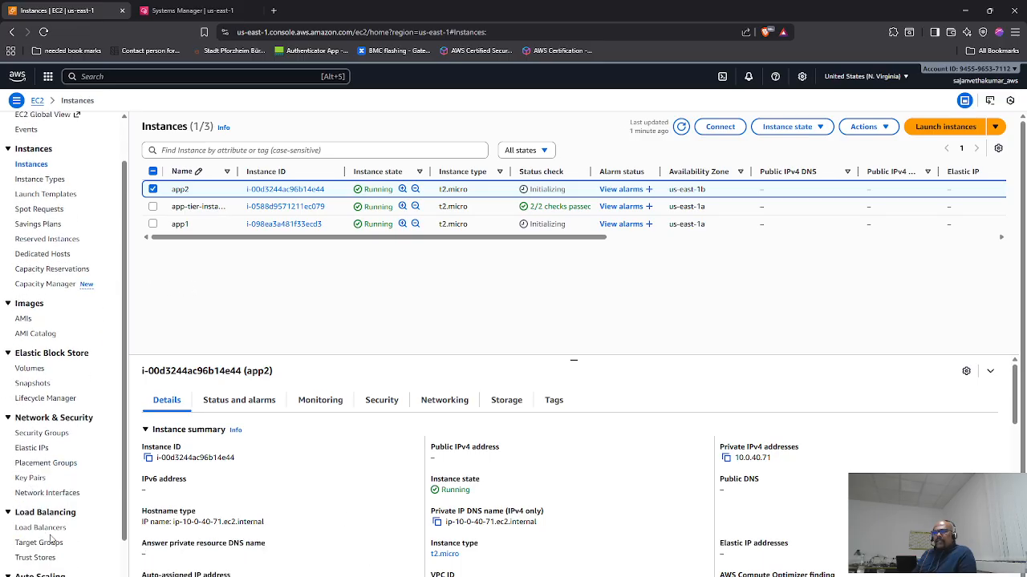
pyautogui.click(40, 469)
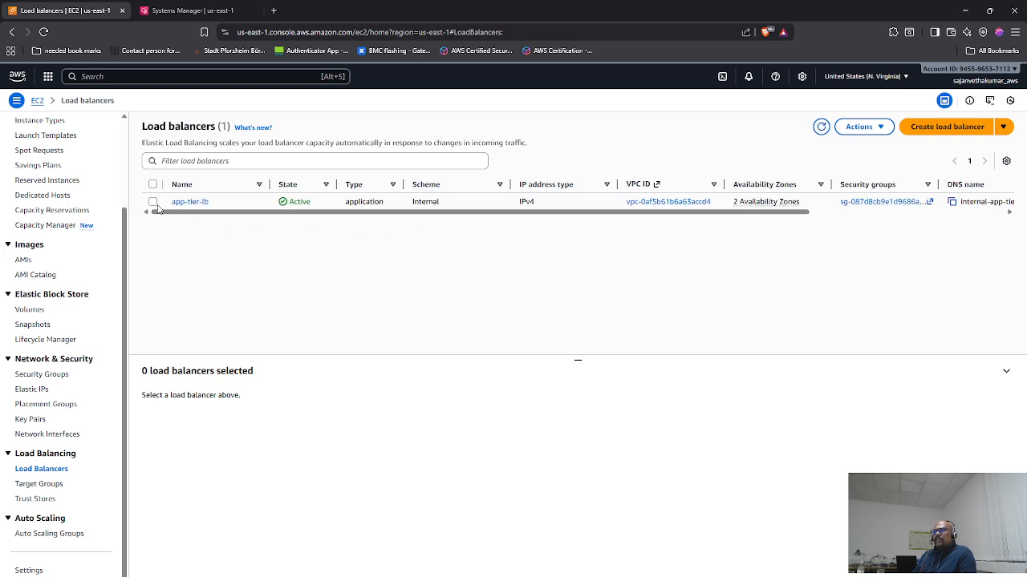
pyautogui.click(158, 202)
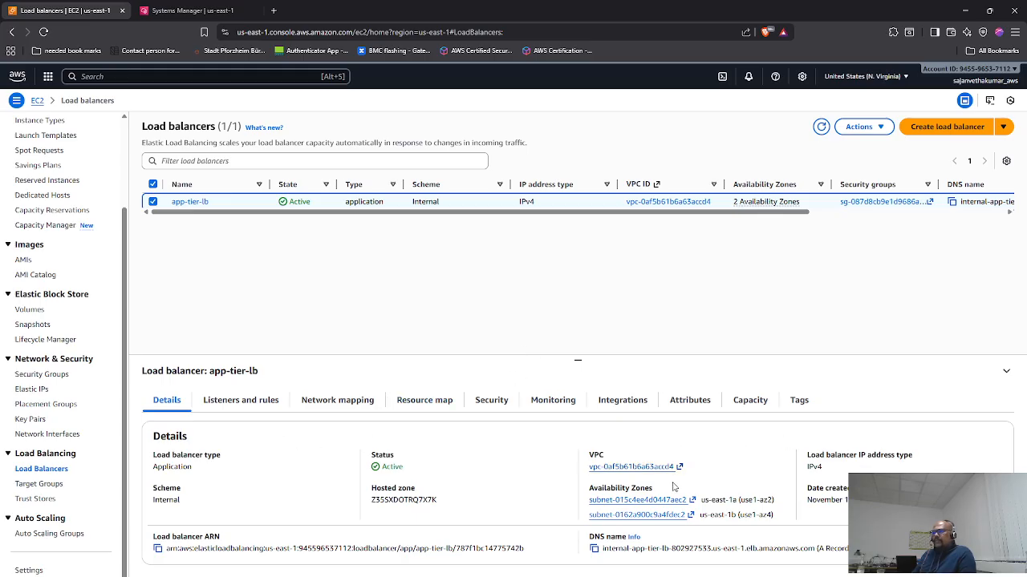
pyautogui.click(594, 552)
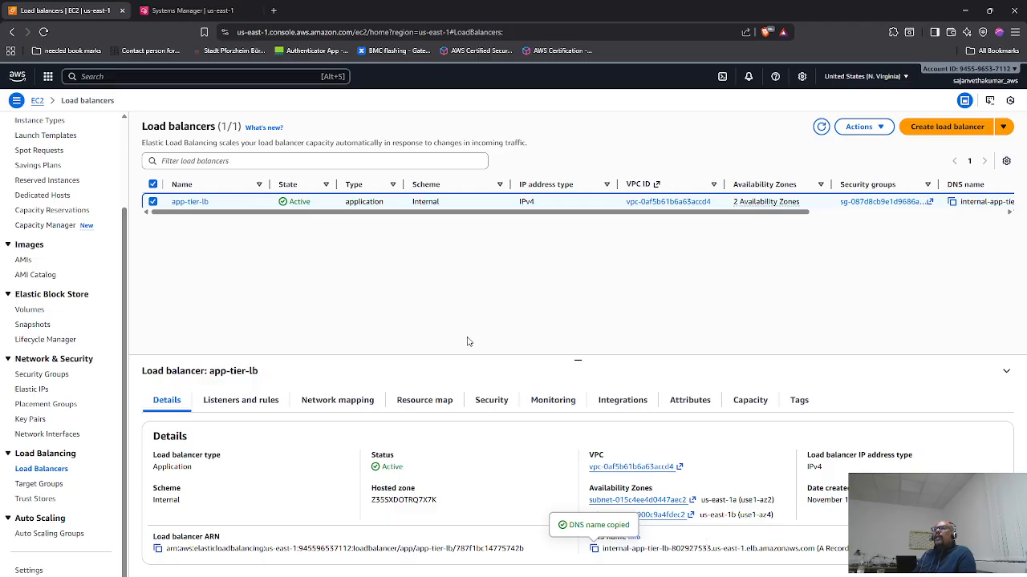
# - In Visual Studio Code, replace the proxy_pass host on line 58 of nginx.conf with internal-app-tier-lb-802927533.us-east-1.elb.amazonaws.com and save the file
pyautogui.click(965, 10)
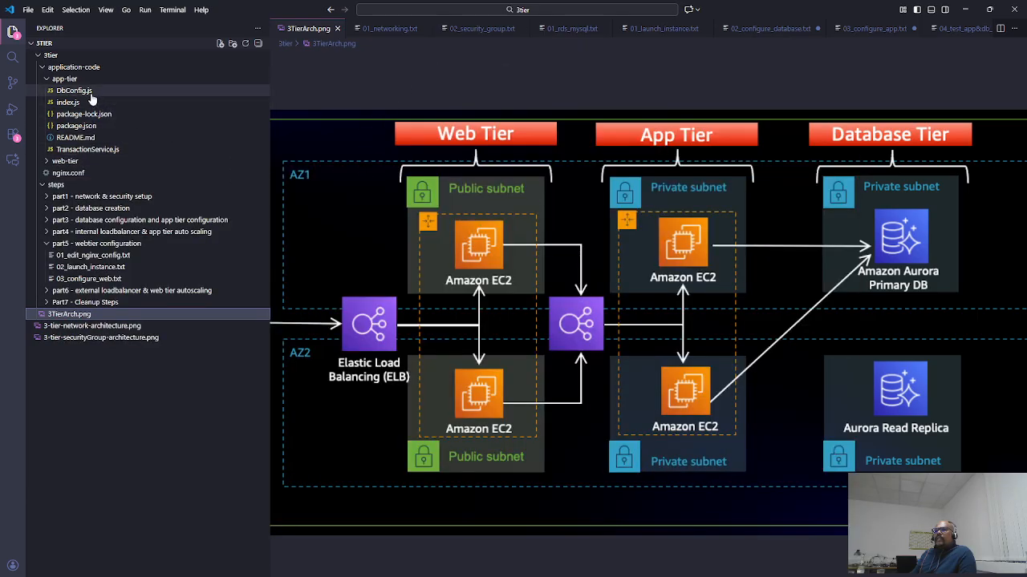
pyautogui.click(80, 176)
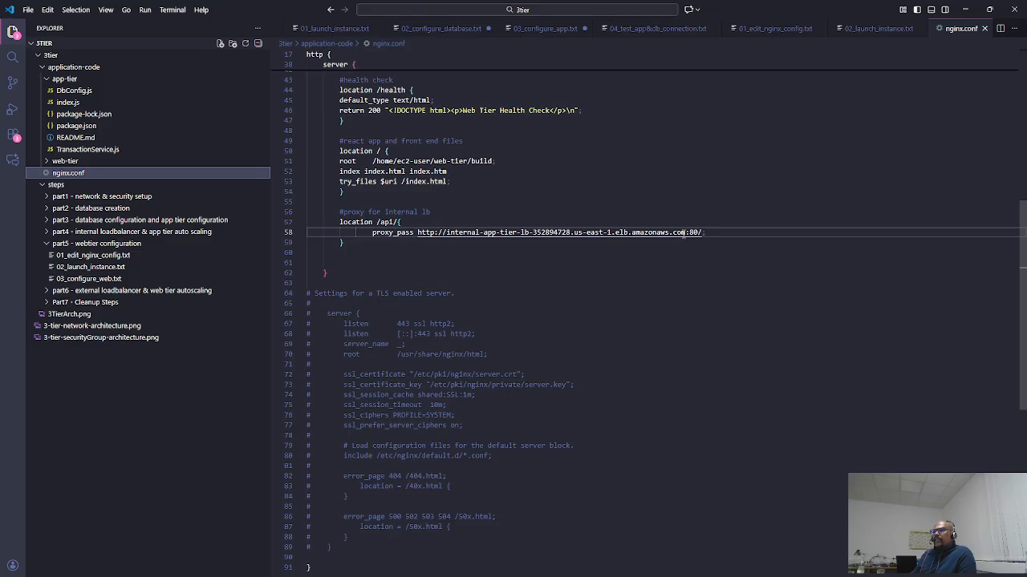
pyautogui.moveTo(704, 232); pyautogui.dragTo(417, 233)
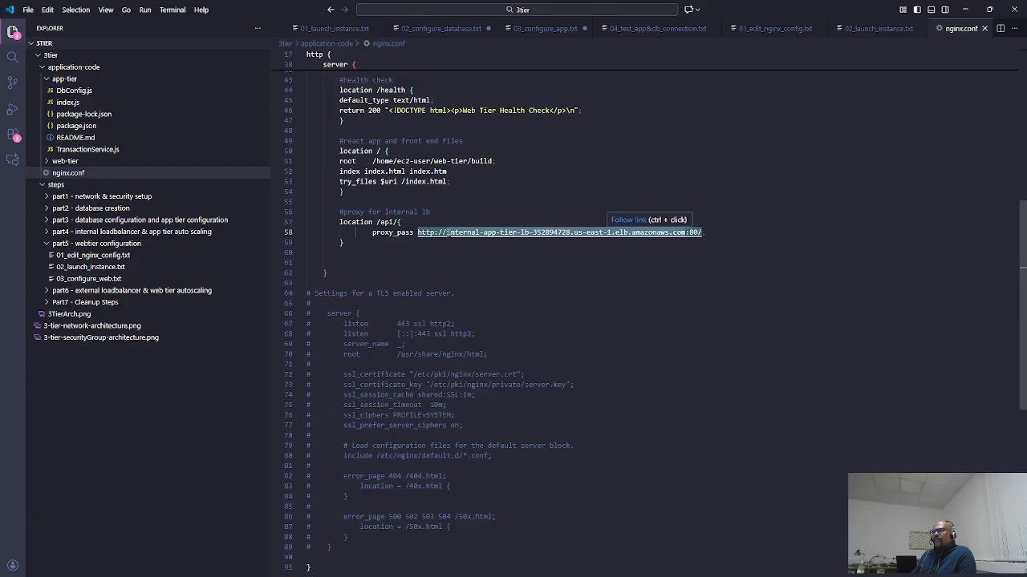
pyautogui.click(511, 245)
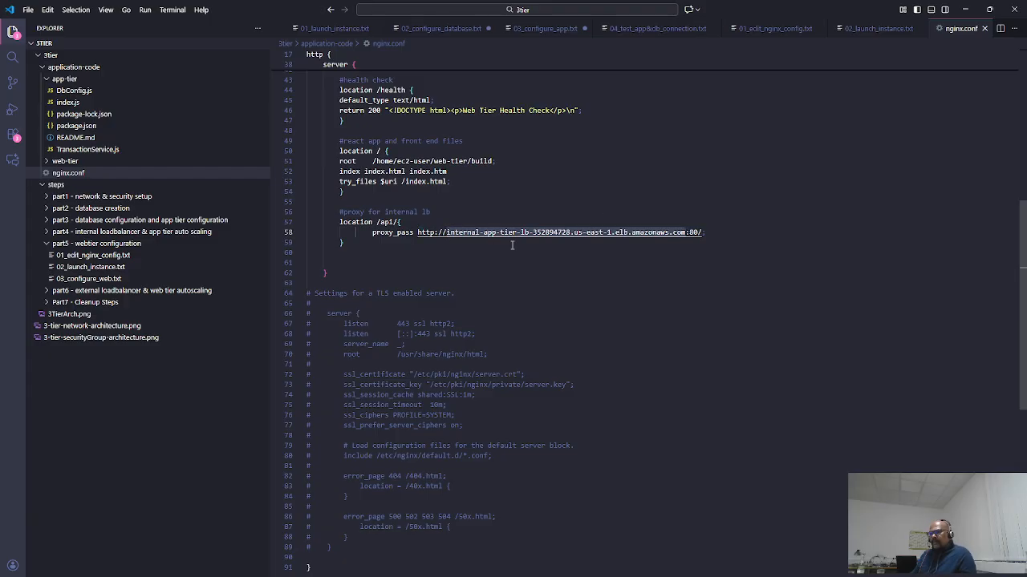
pyautogui.hotkey('ctrl', 'v')
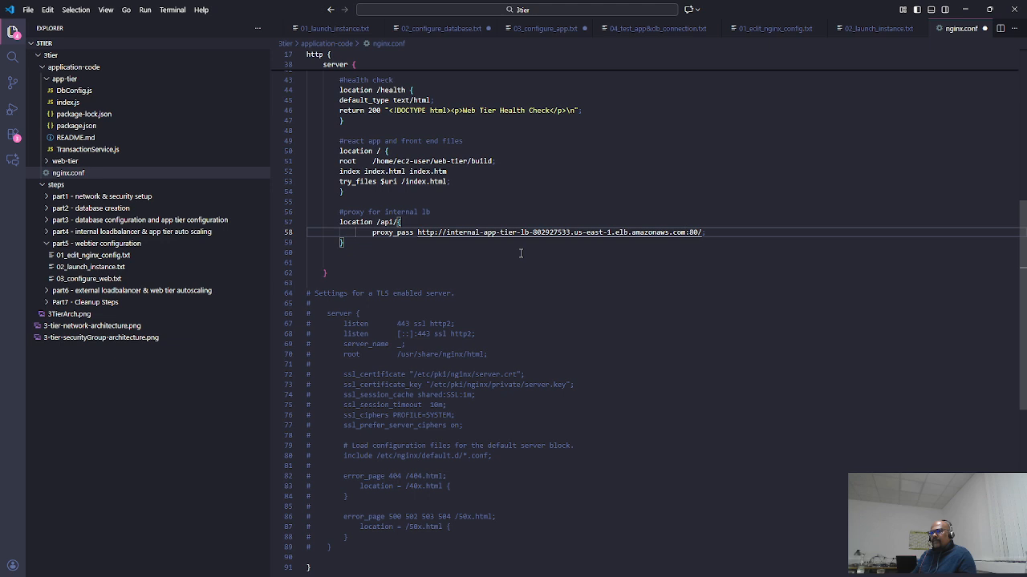
pyautogui.click(605, 270)
pyautogui.hotkey('ctrl', 's')
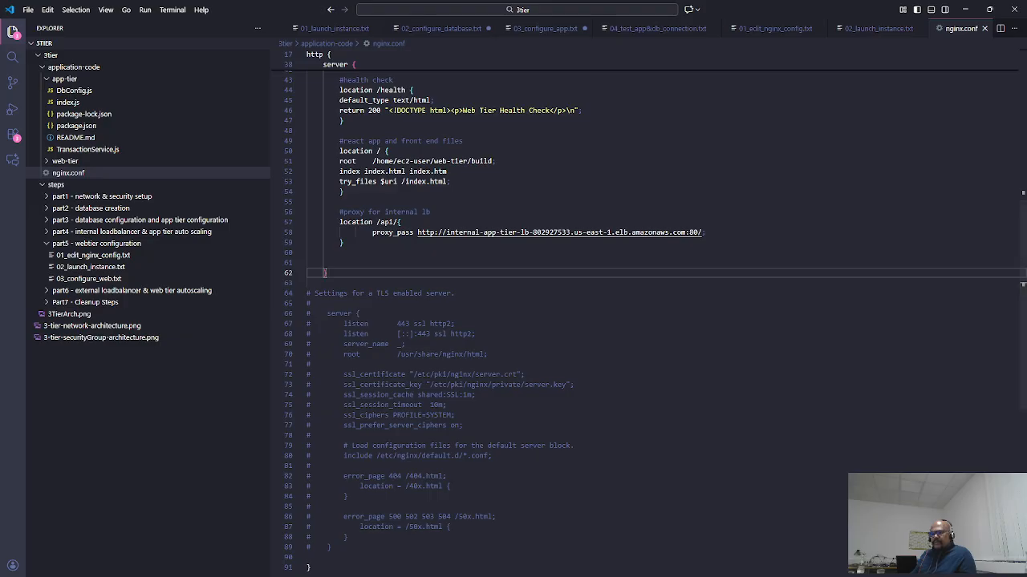
# - Look through the part5 instruction files 02_launch_instance.txt and 01_edit_nginx_config.txt
pyautogui.click(255, 560)
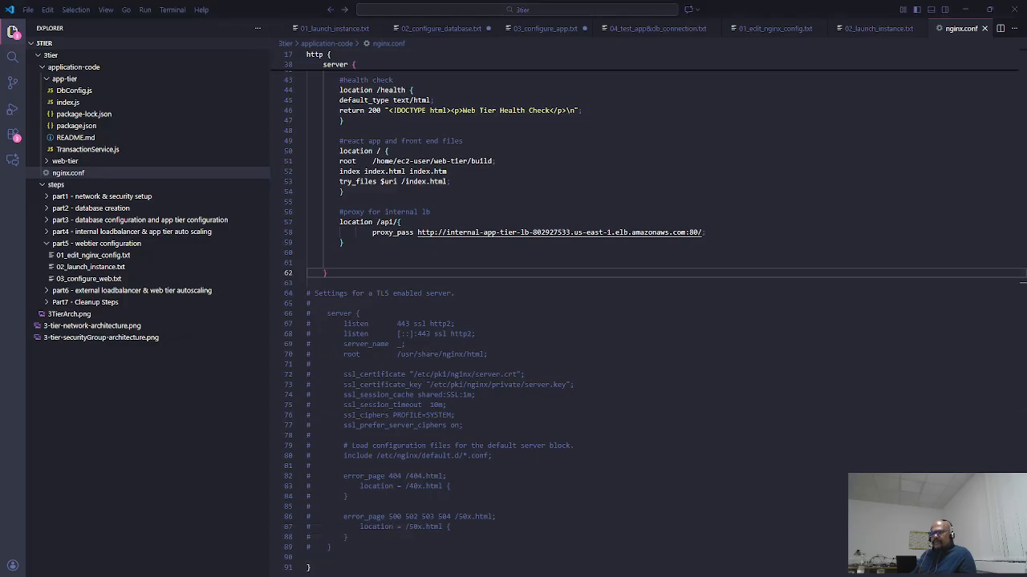
pyautogui.click(361, 554)
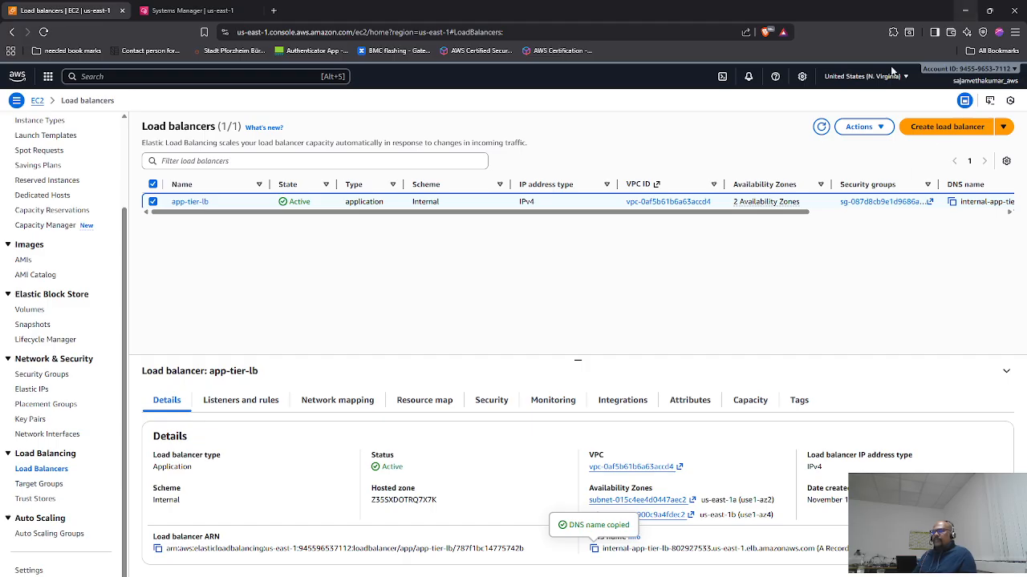
pyautogui.hotkey('alt', 'Tab')
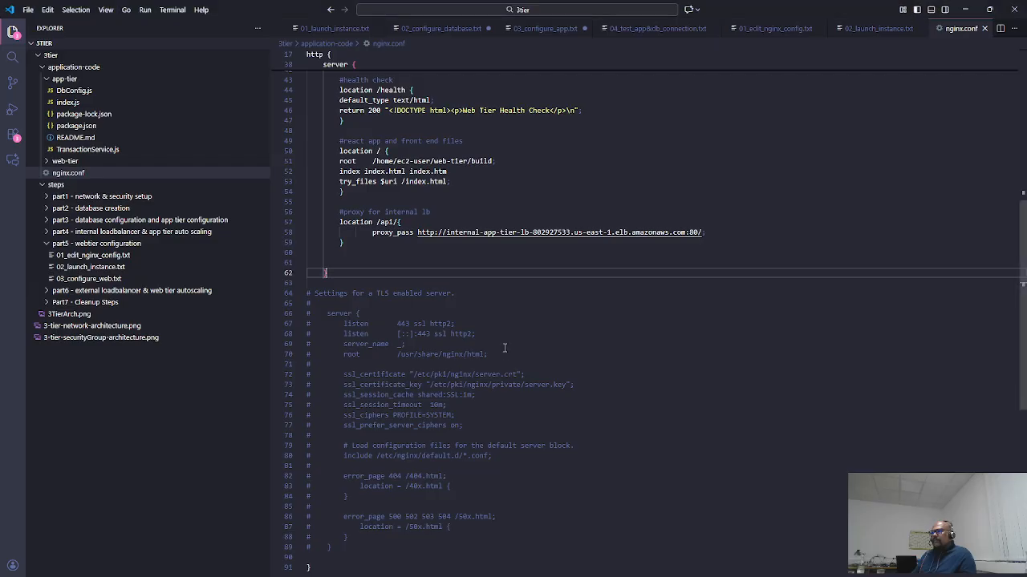
pyautogui.click(707, 183)
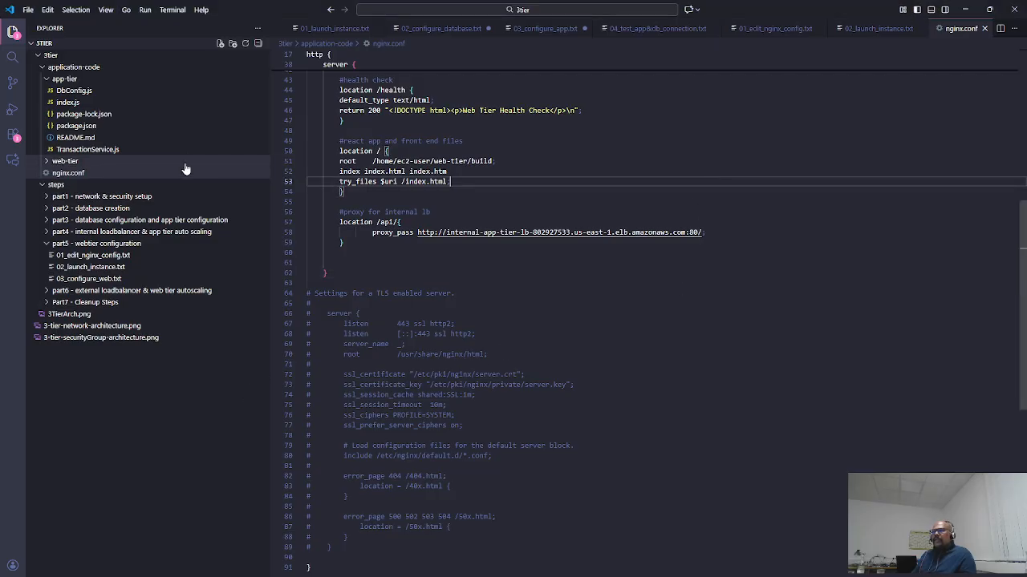
pyautogui.click(95, 268)
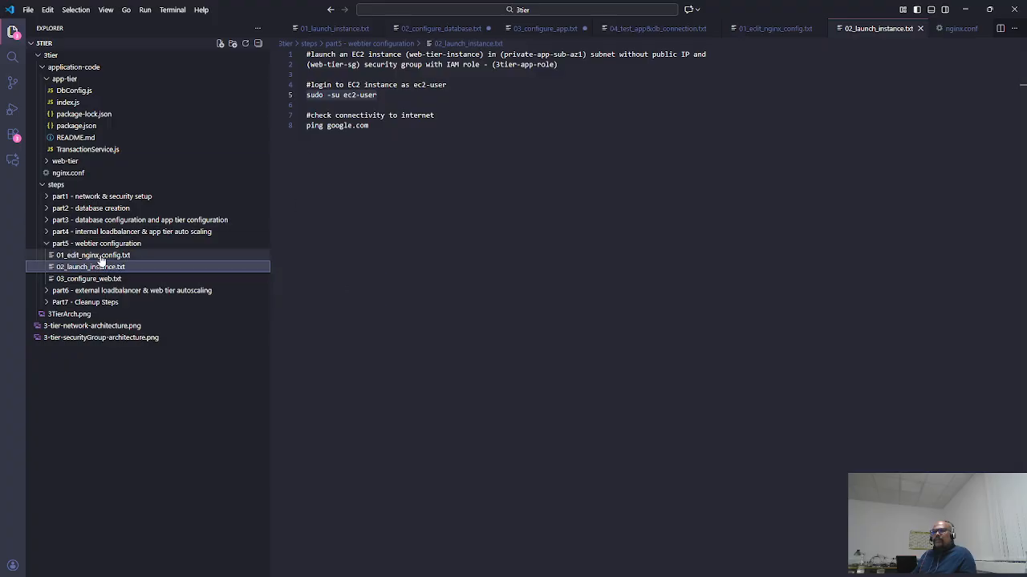
pyautogui.click(98, 256)
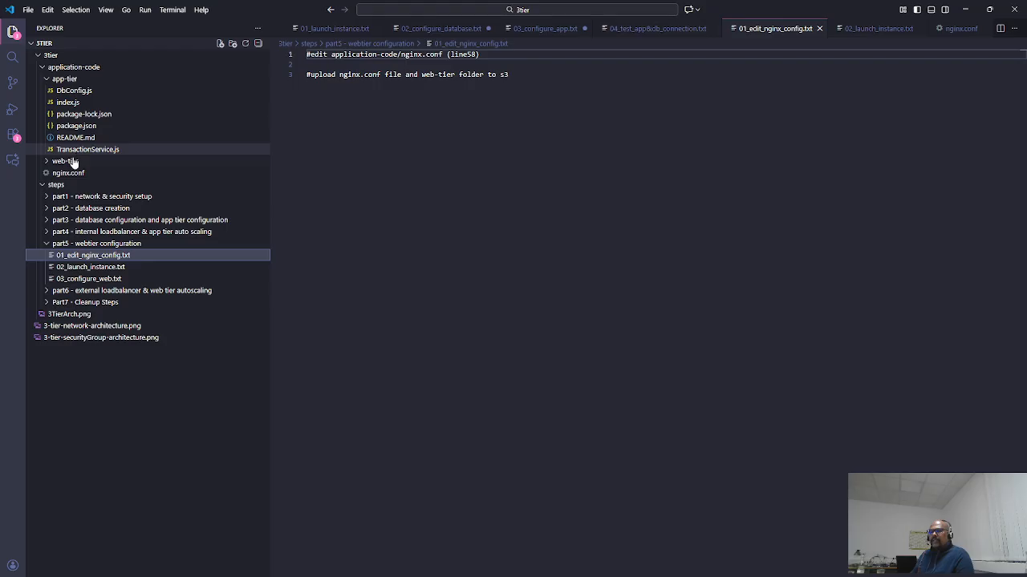
# - Switch to the AWS console in the browser, go to S3 and start an upload to the 3tier app bucket
pyautogui.click(467, 572)
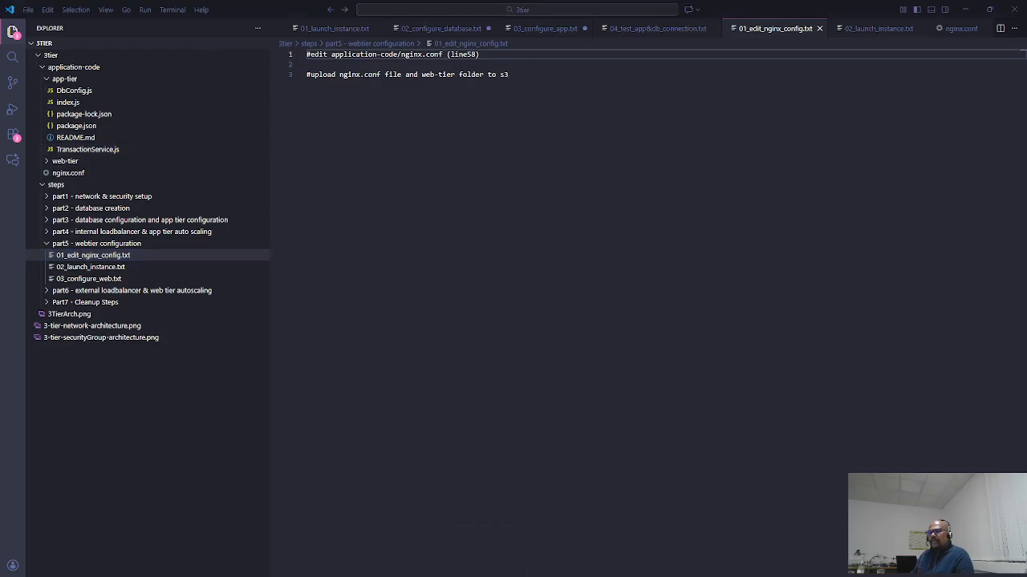
pyautogui.click(381, 563)
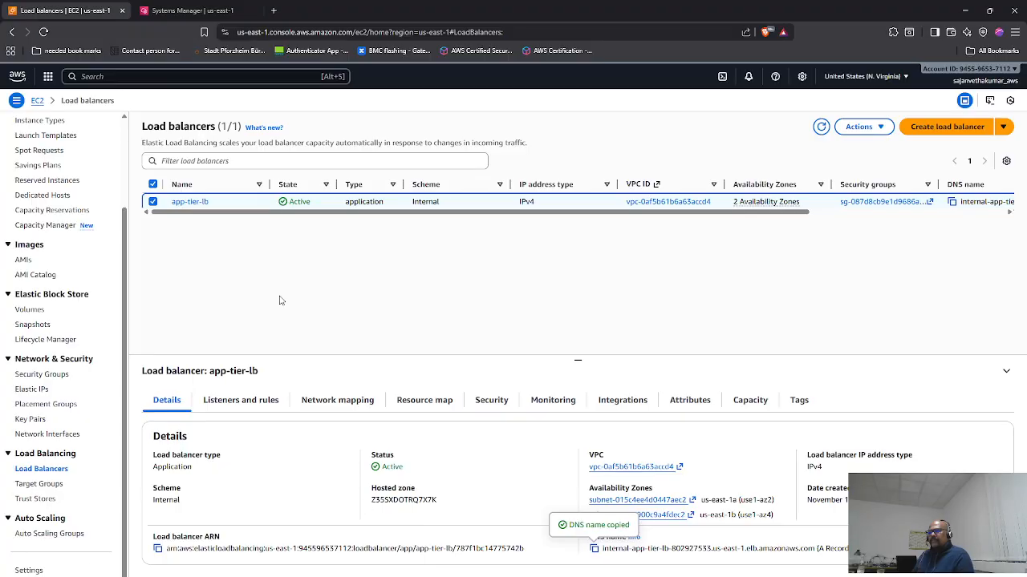
pyautogui.click(48, 76)
pyautogui.click(170, 205)
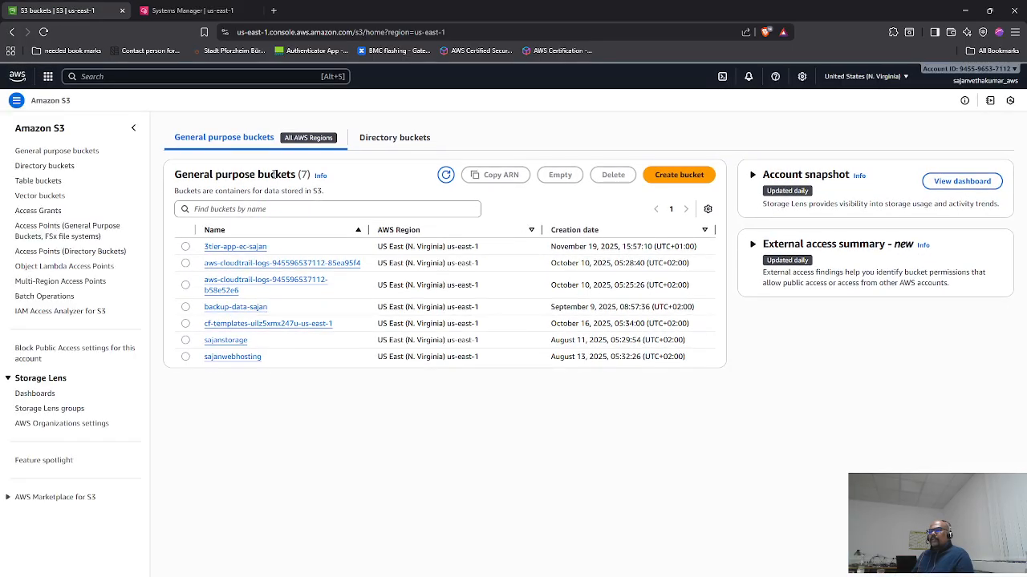
pyautogui.click(232, 247)
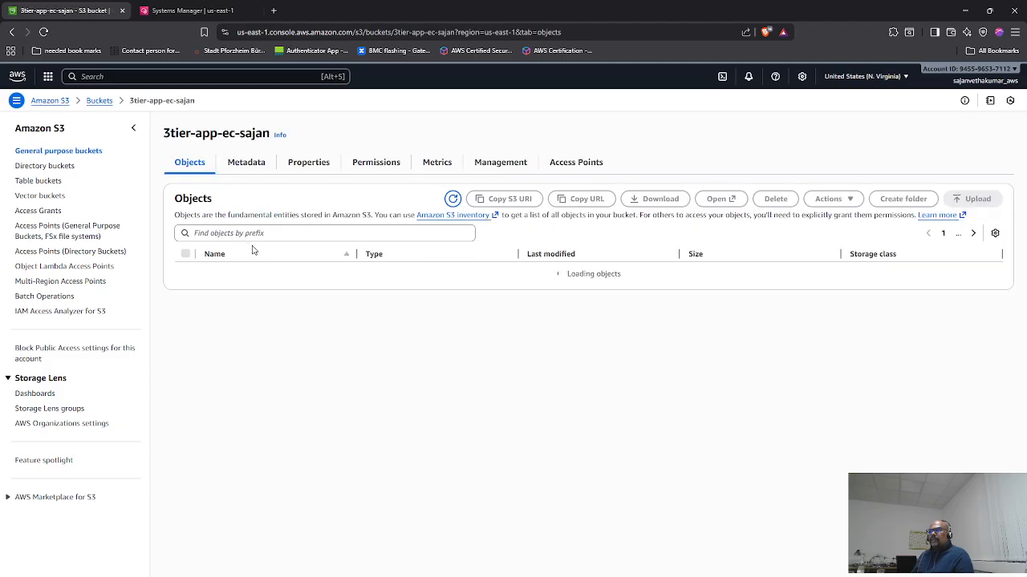
pyautogui.click(957, 201)
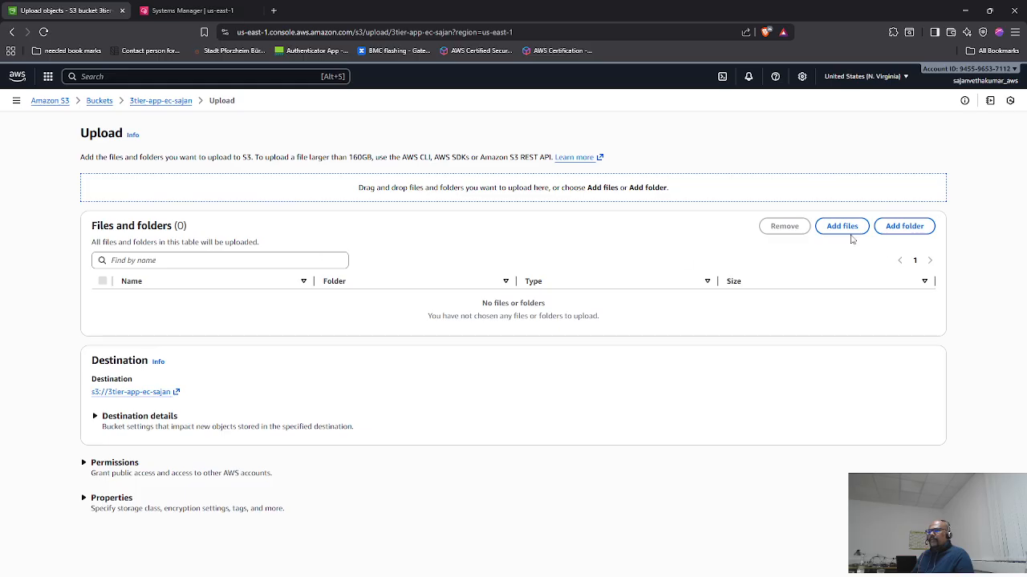
# - Add the web-tier folder from application-code to the S3 upload list and confirm the browser's folder request
pyautogui.click(899, 231)
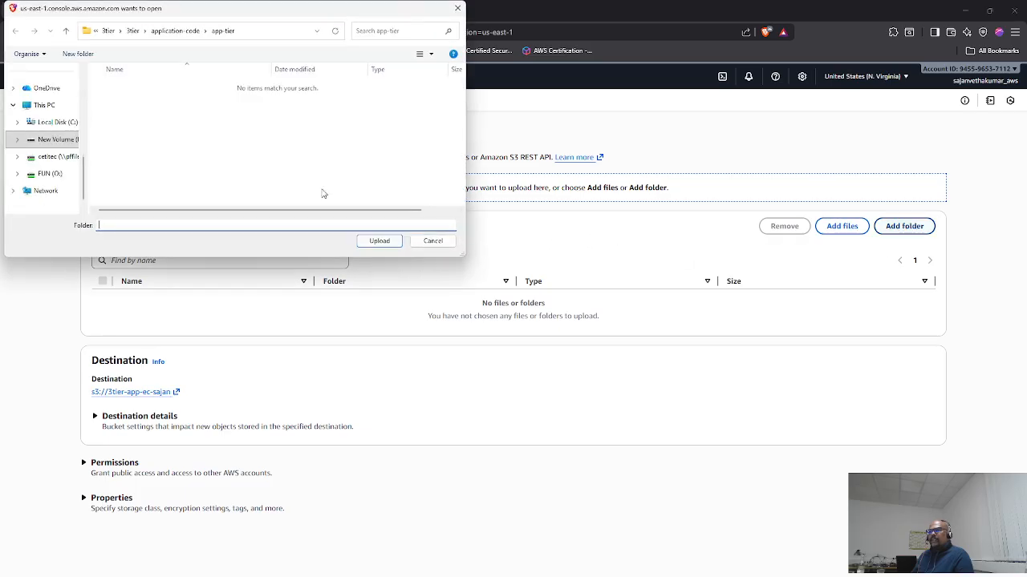
pyautogui.click(182, 33)
pyautogui.click(137, 102)
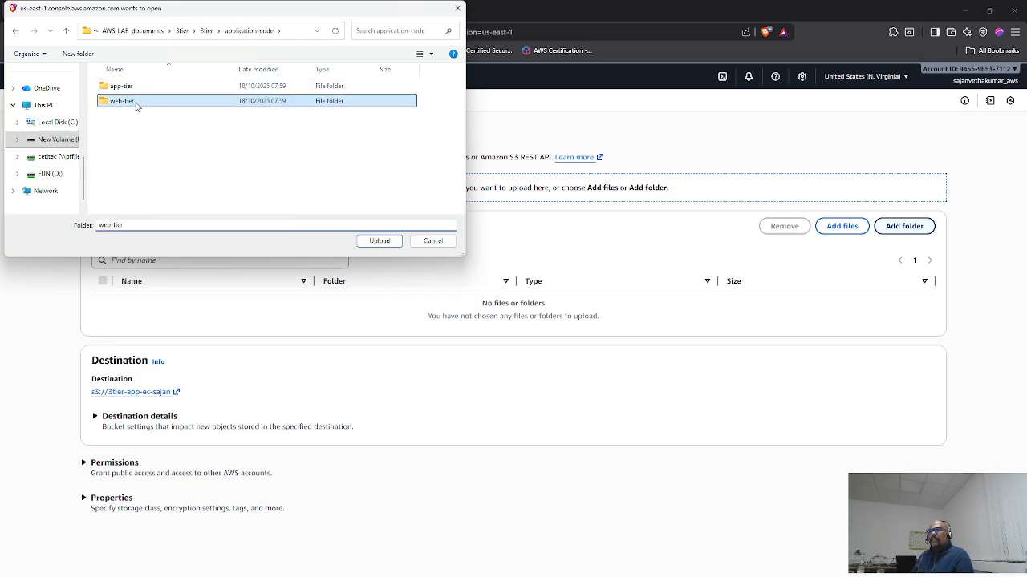
pyautogui.click(379, 241)
pyautogui.click(556, 108)
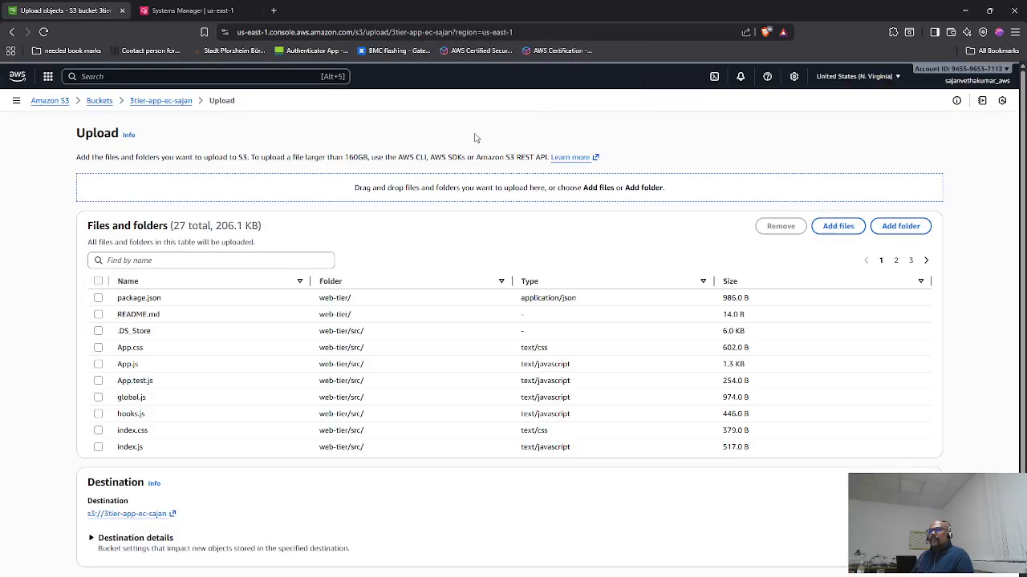
pyautogui.click(830, 231)
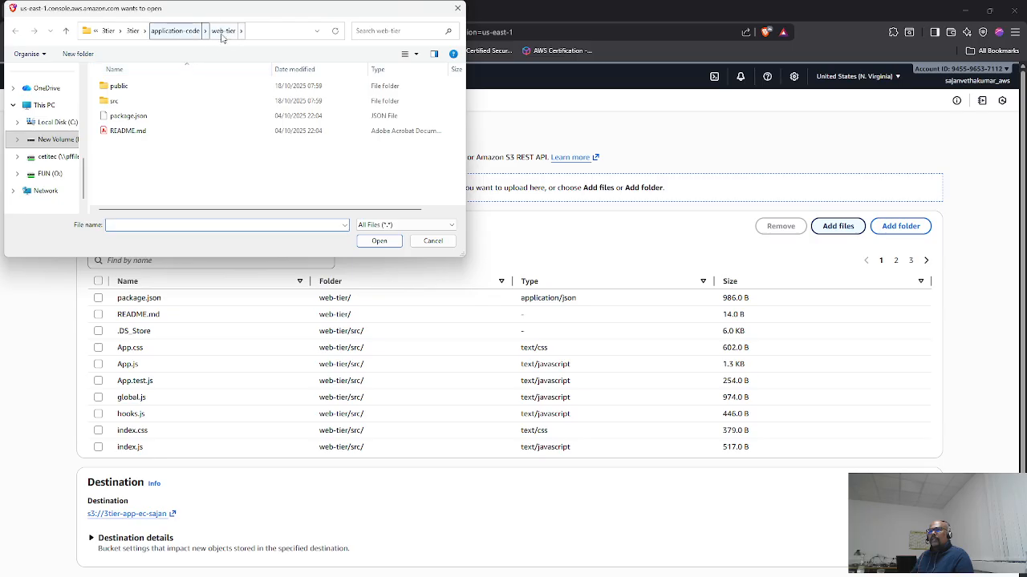
pyautogui.click(182, 34)
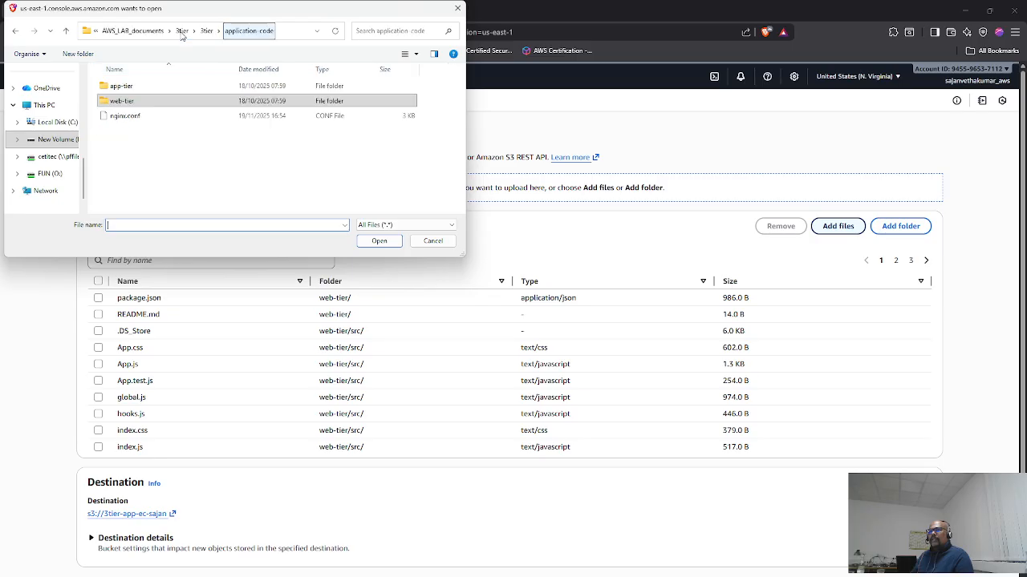
pyautogui.click(144, 119)
pyautogui.click(380, 242)
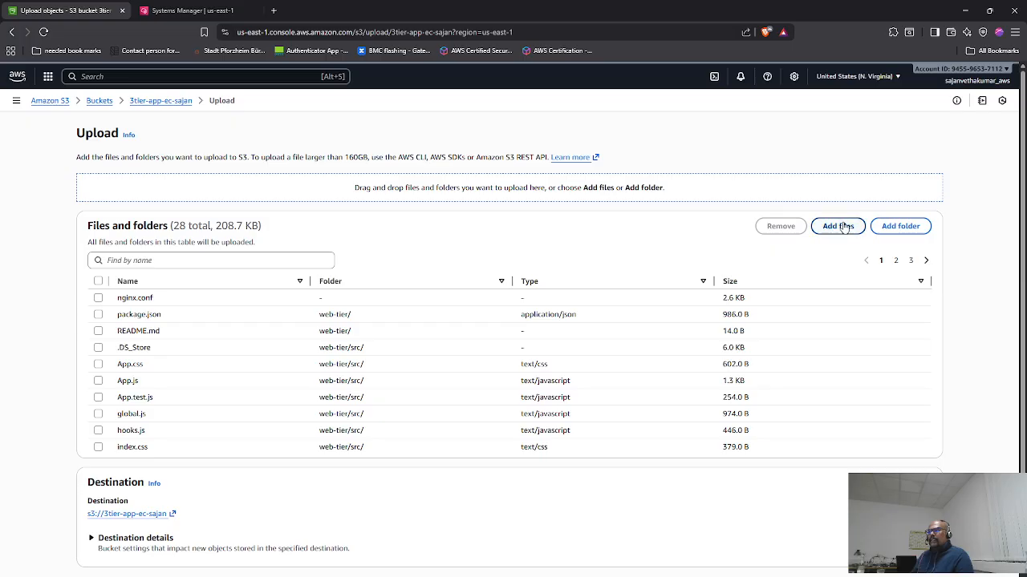
pyautogui.click(98, 298)
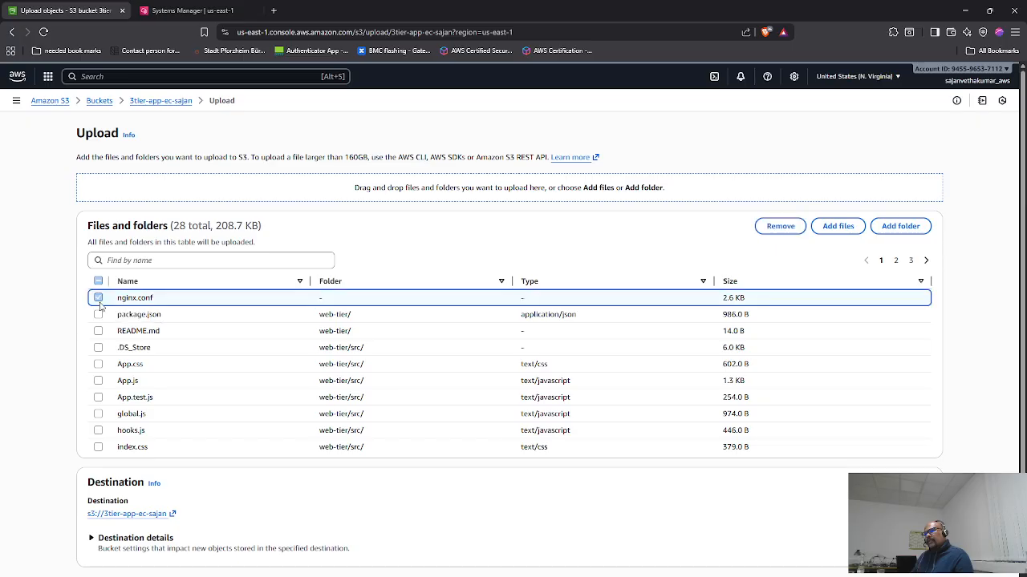
pyautogui.click(779, 226)
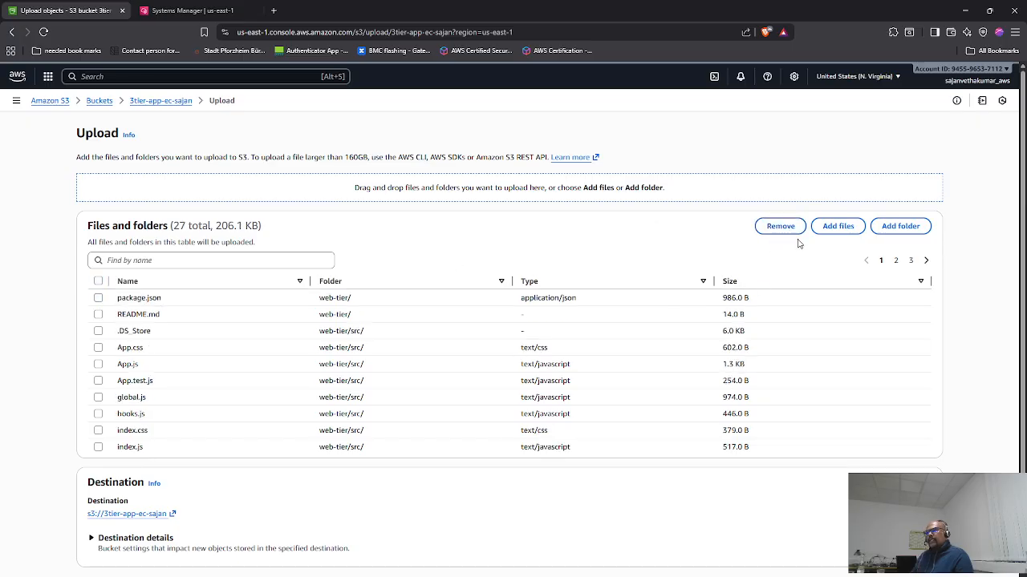
# - Upload all the listed web-tier files to the 3tier app bucket and stay on the upload page until it finishes
pyautogui.click(98, 282)
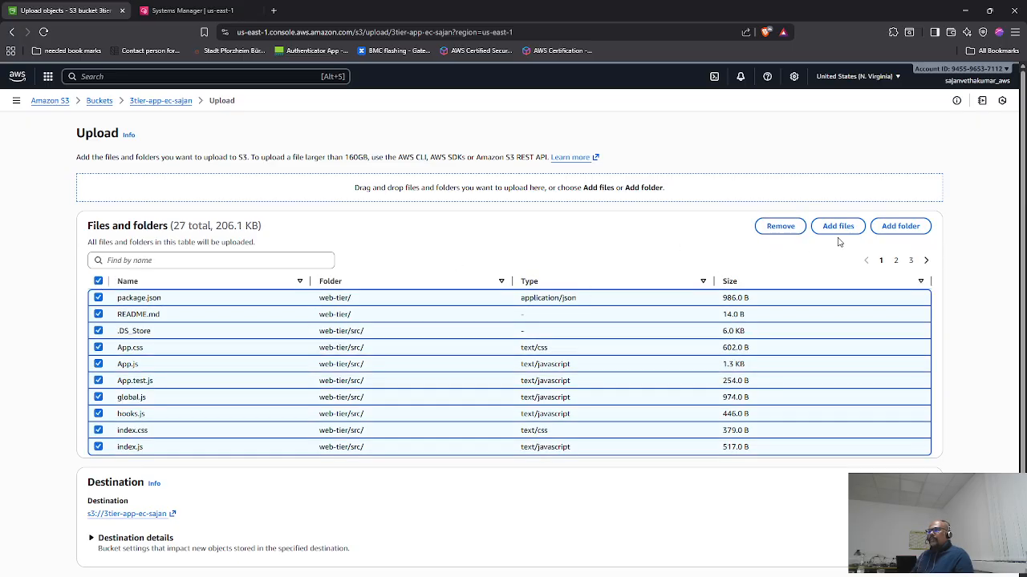
pyautogui.scroll(-2, 867, 421)
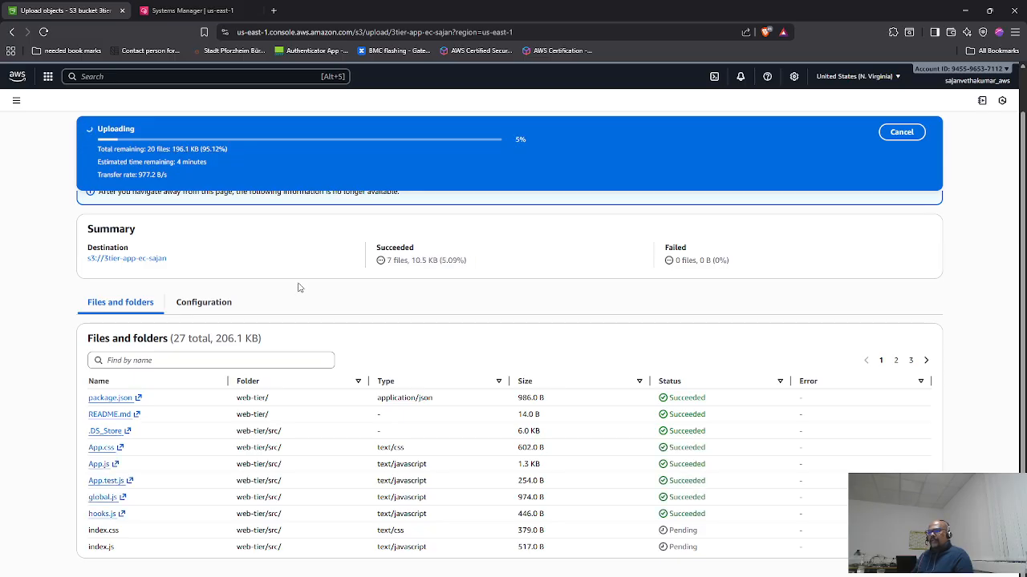
pyautogui.click(146, 260)
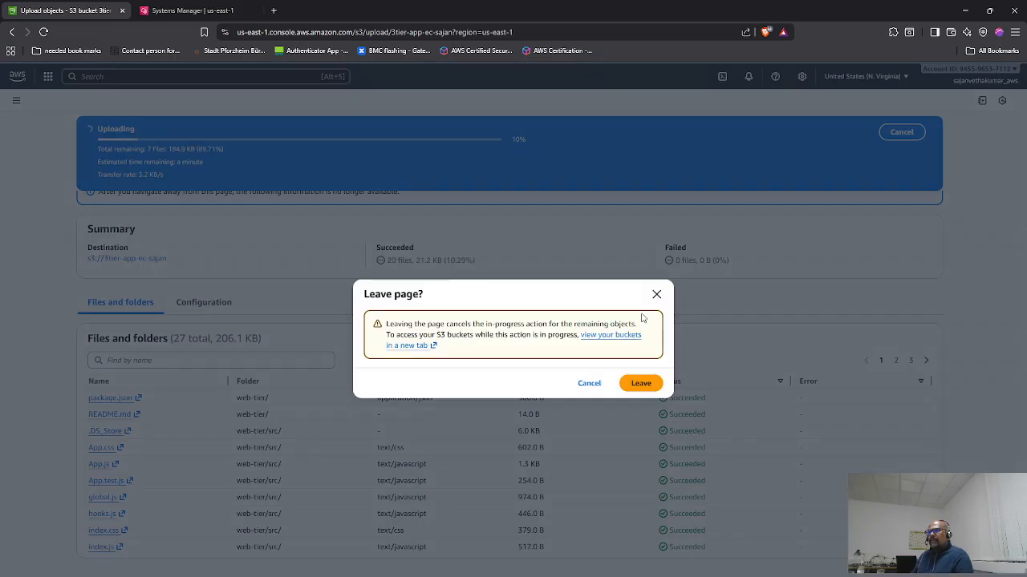
pyautogui.click(654, 296)
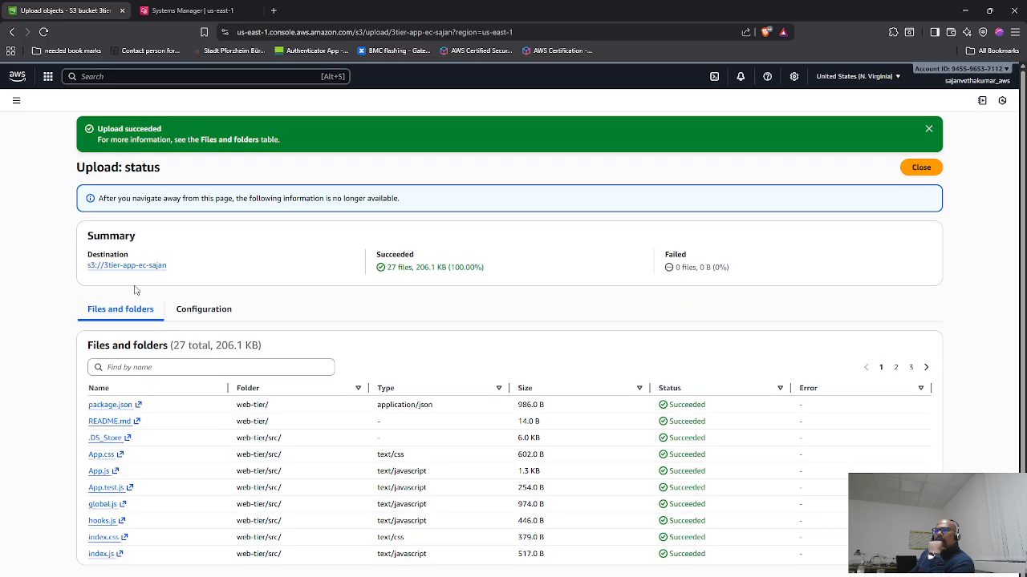
# - Upload nginx.conf from application-code to the root of the 3tier app bucket
pyautogui.click(132, 266)
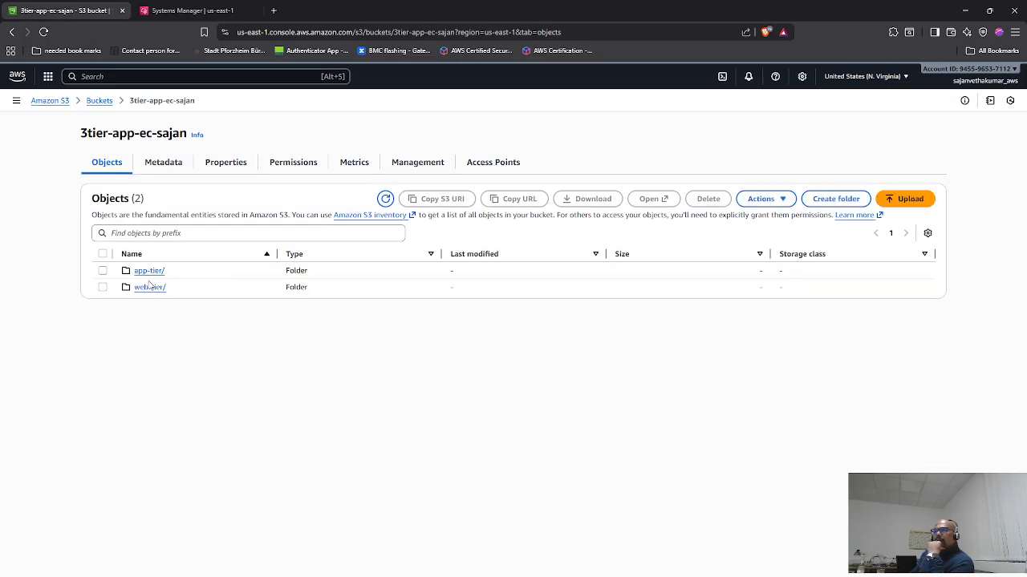
pyautogui.click(904, 201)
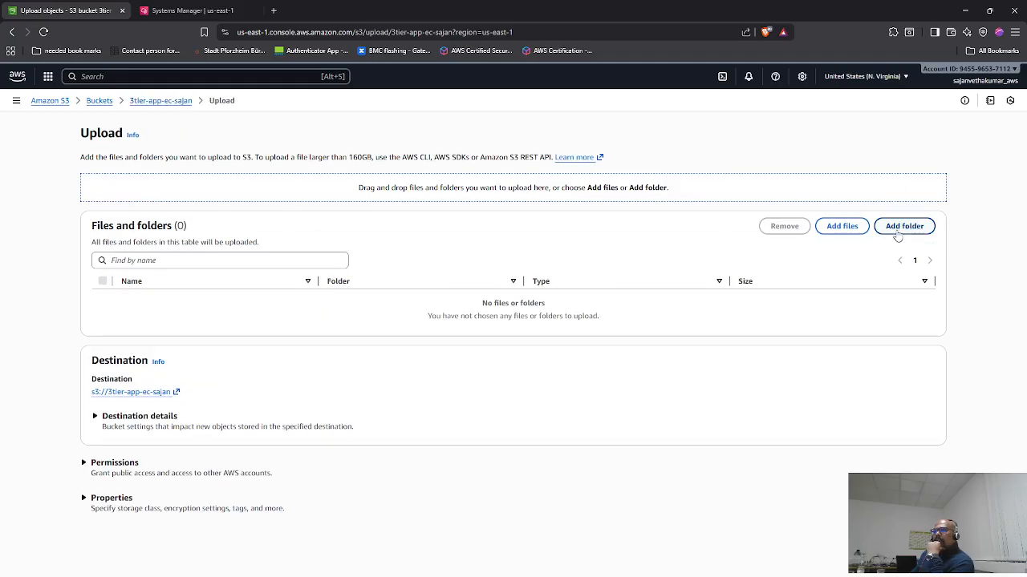
pyautogui.click(842, 227)
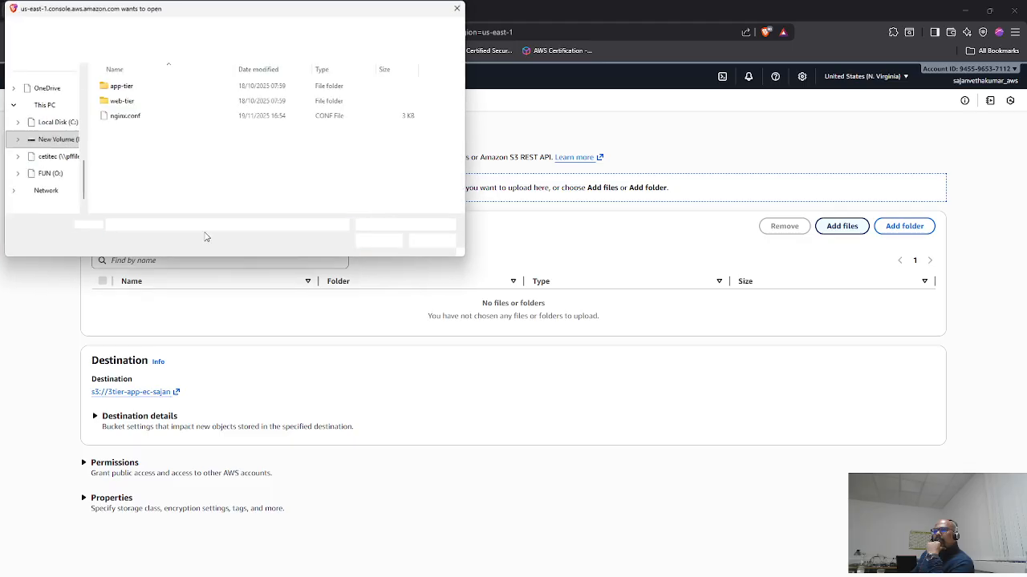
pyautogui.click(133, 116)
pyautogui.click(376, 242)
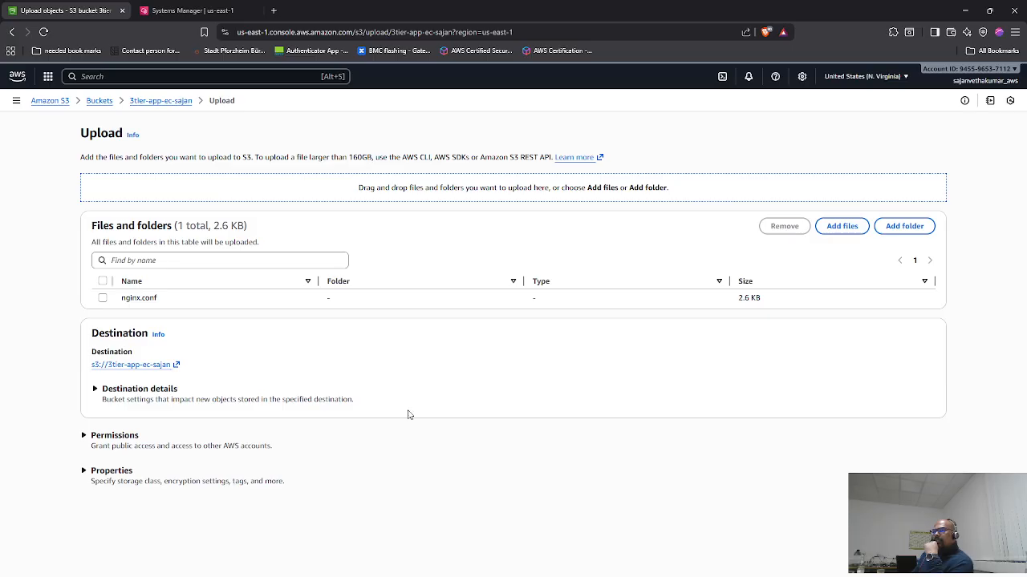
pyautogui.click(103, 282)
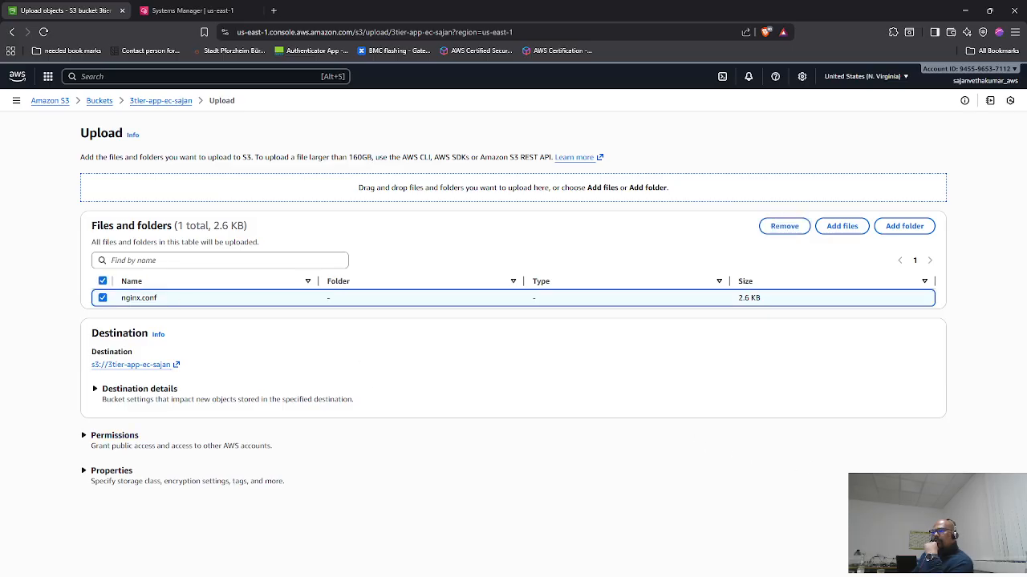
pyautogui.click(921, 507)
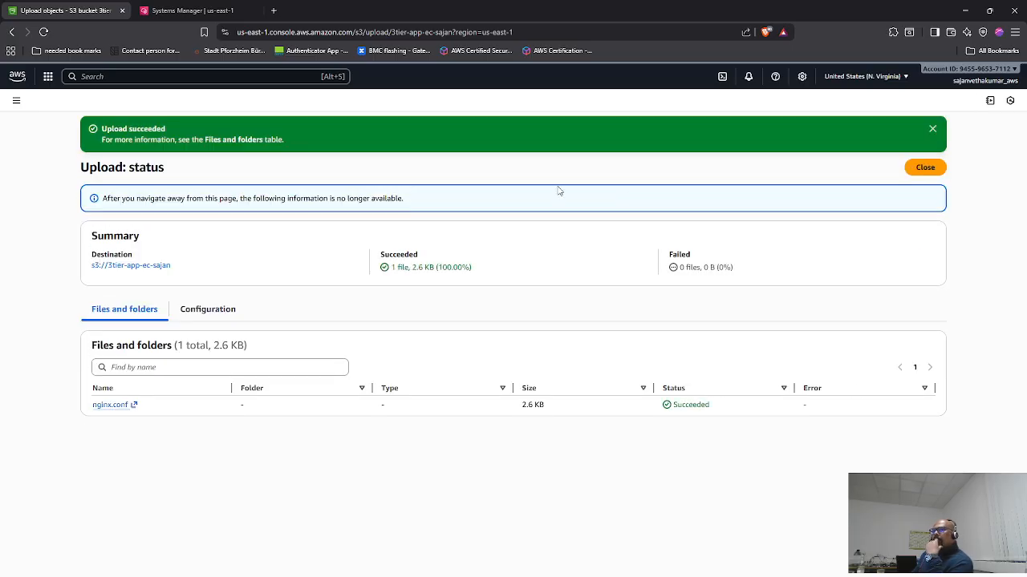
# - Switch to Visual Studio Code and copy the instance name web-tier-instance from 02_launch_instance.txt in the part5 folder
pyautogui.click(965, 10)
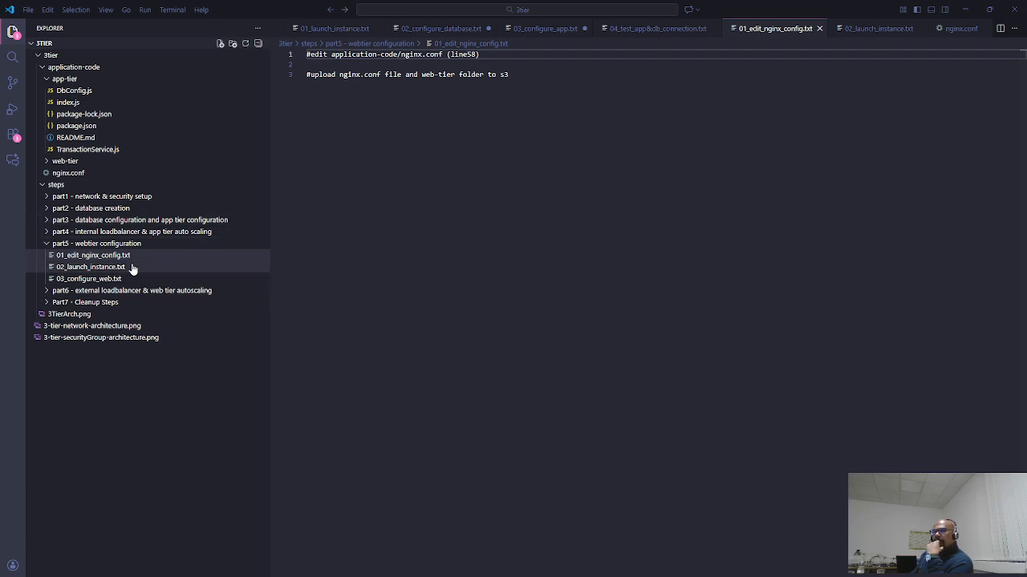
pyautogui.click(103, 269)
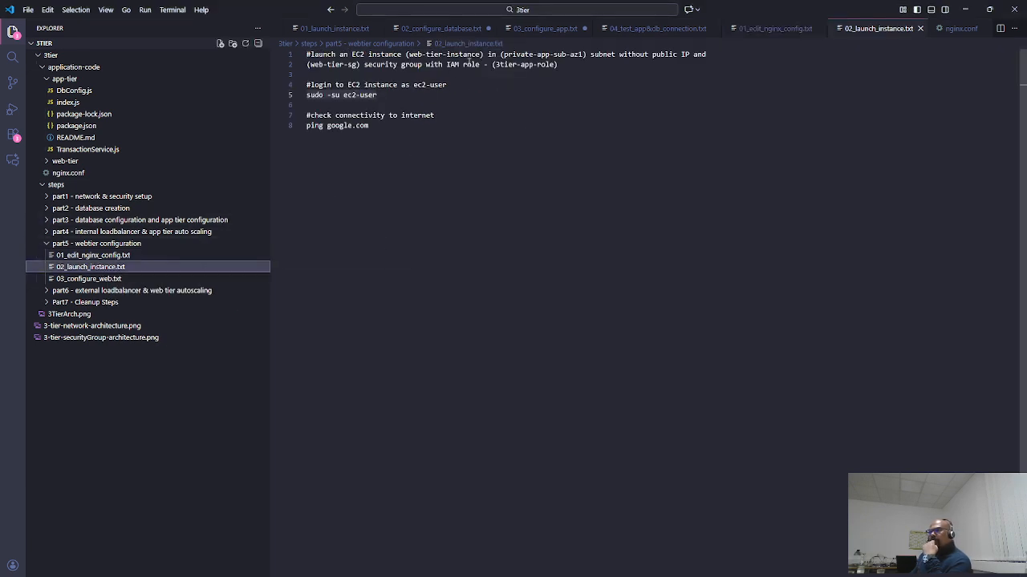
pyautogui.moveTo(482, 54); pyautogui.dragTo(408, 54)
pyautogui.hotkey('ctrl', 'c')
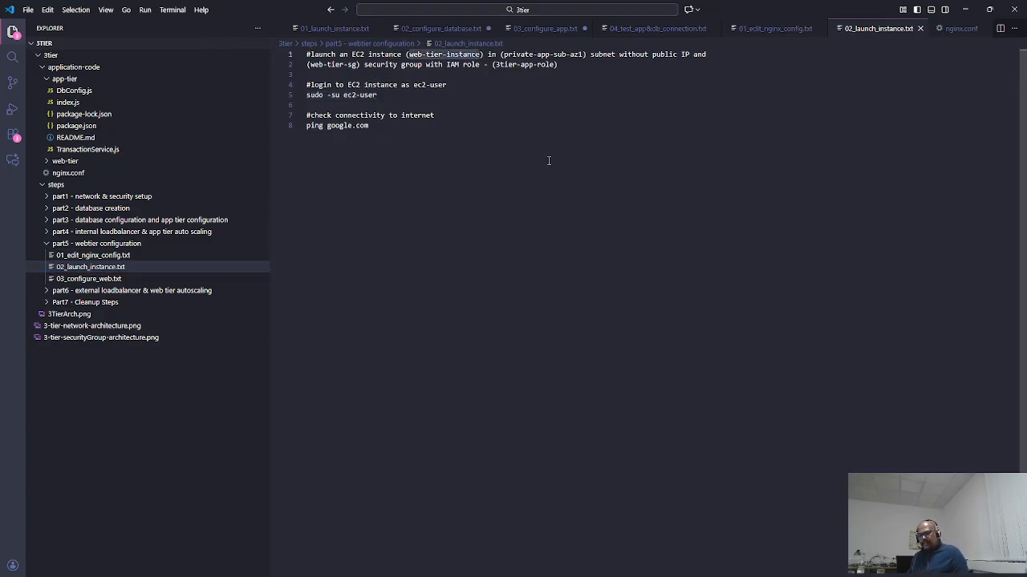
# - Switch back to the AWS console in the browser, start launching a new EC2 instance and name it web-tier-instance
pyautogui.moveTo(255, 576)
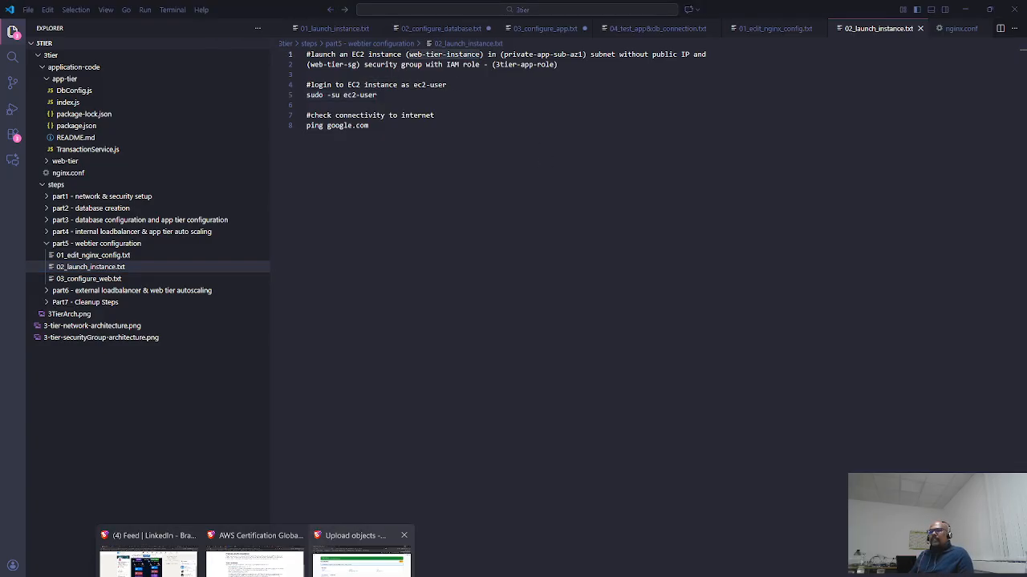
pyautogui.click(361, 559)
pyautogui.click(48, 76)
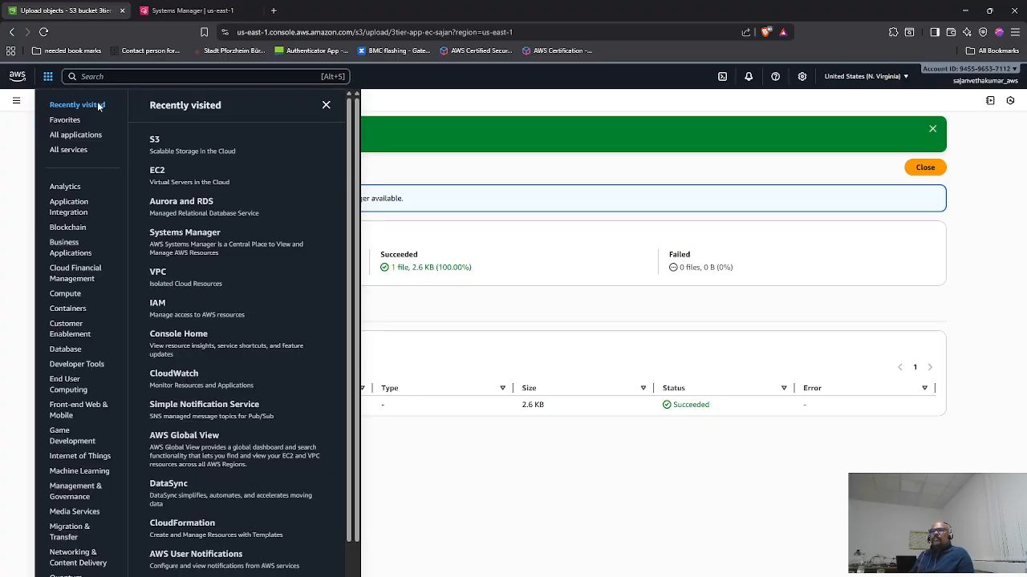
pyautogui.click(154, 168)
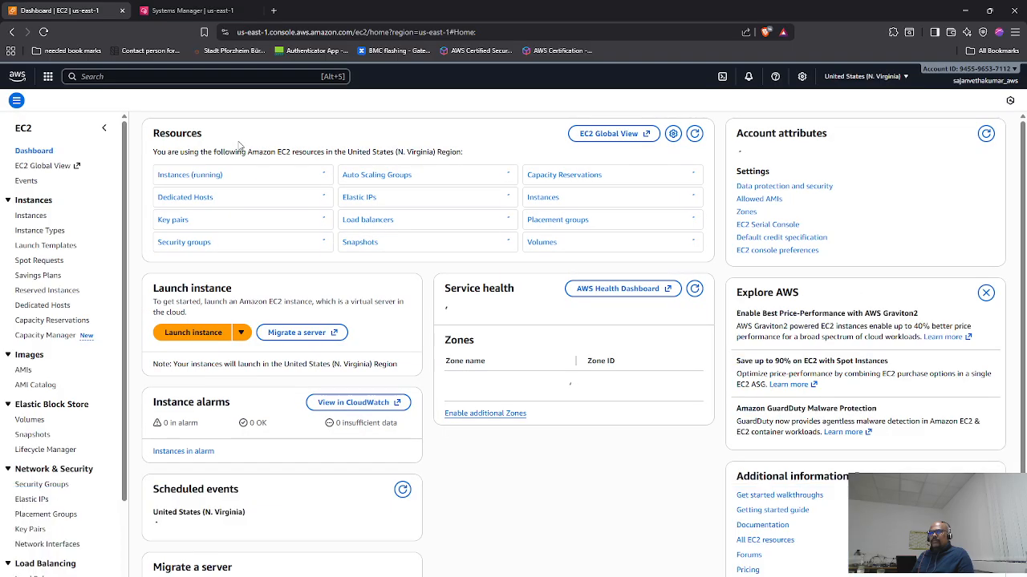
pyautogui.click(32, 217)
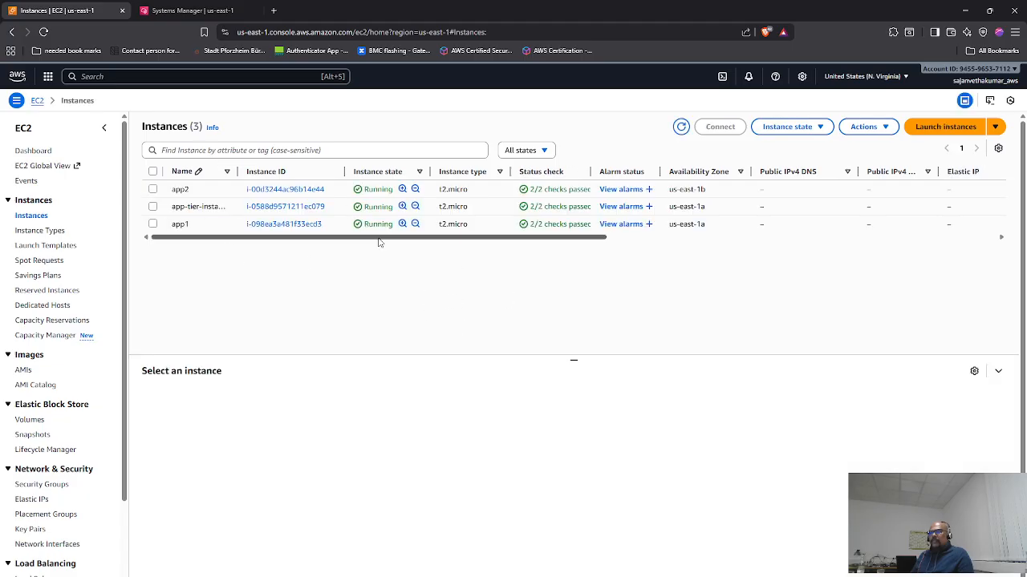
pyautogui.click(926, 130)
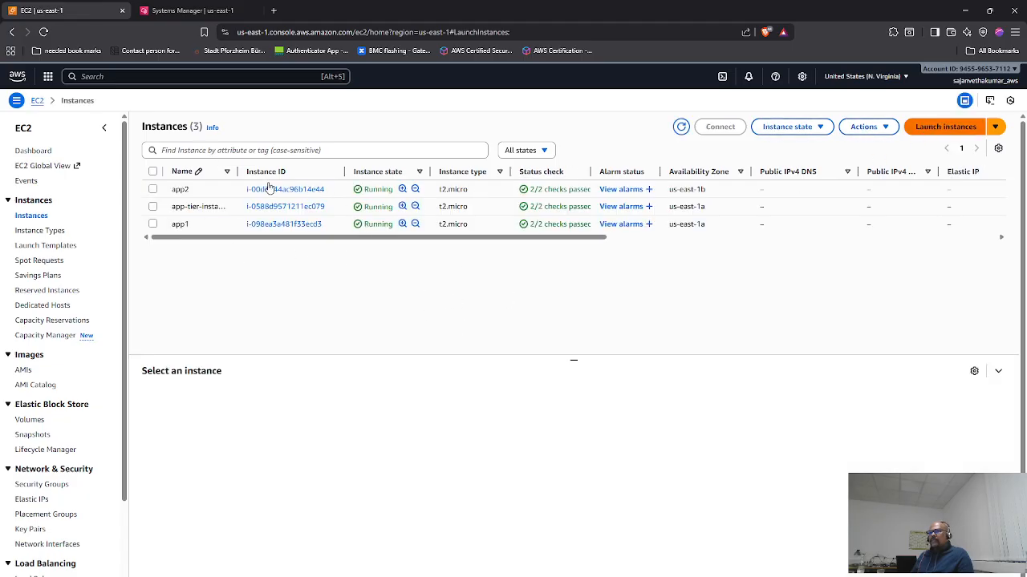
pyautogui.click(124, 236)
pyautogui.hotkey('ctrl', 'v')
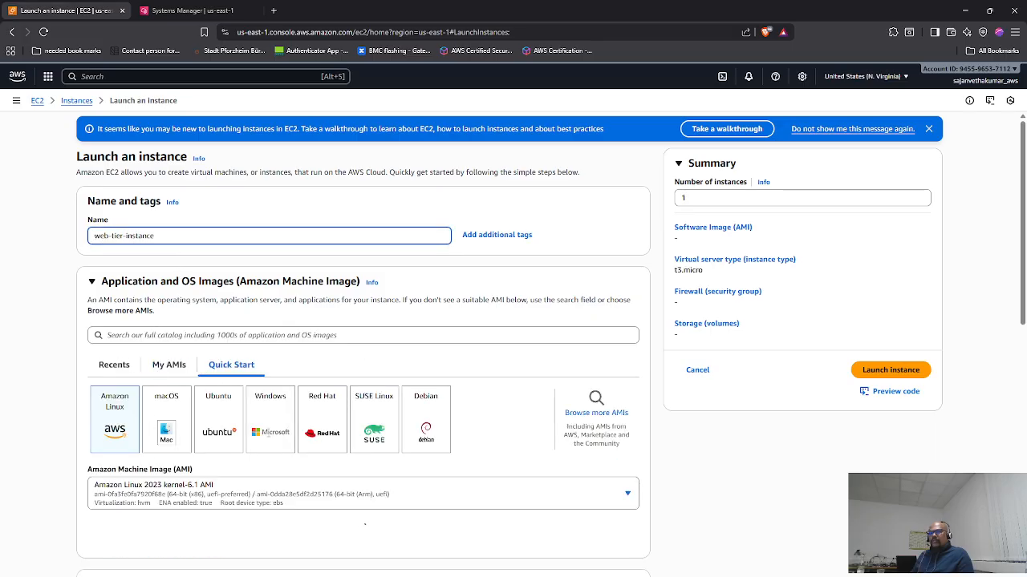
# - Set the instance type to t2.micro and choose to proceed without a key pair
pyautogui.scroll(-3, 224, 376)
pyautogui.scroll(-2, 197, 353)
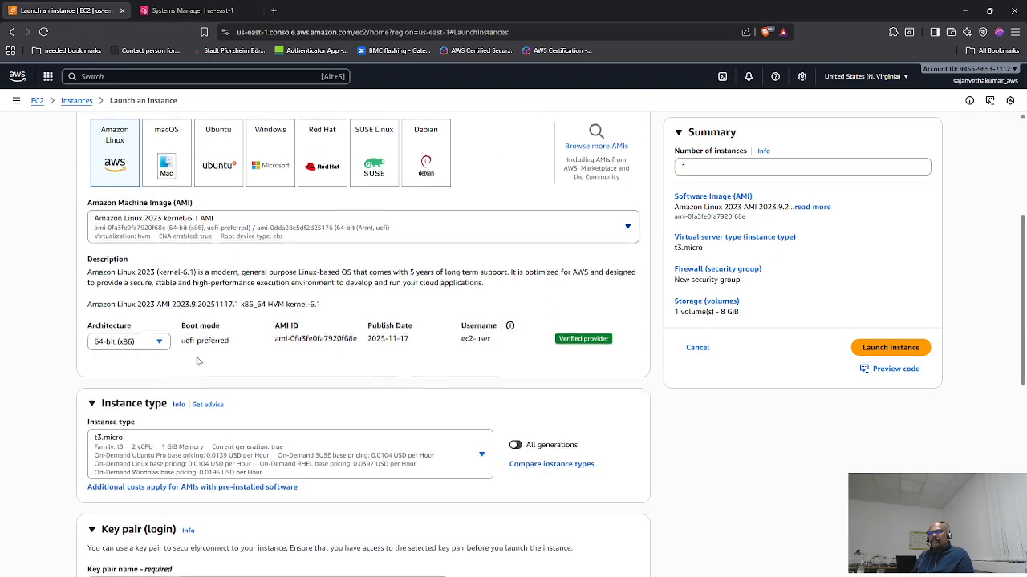
pyautogui.click(184, 358)
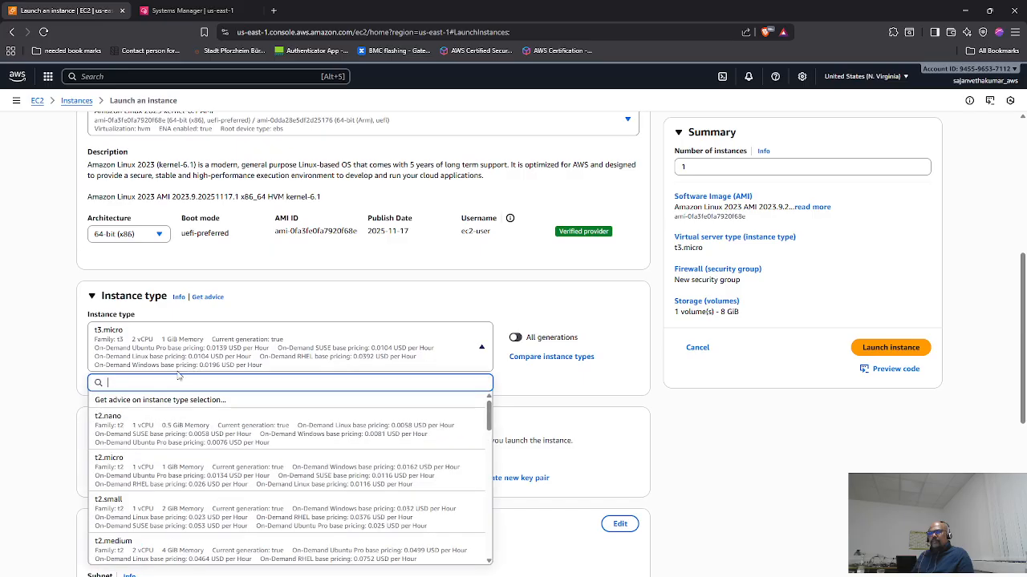
pyautogui.click(149, 464)
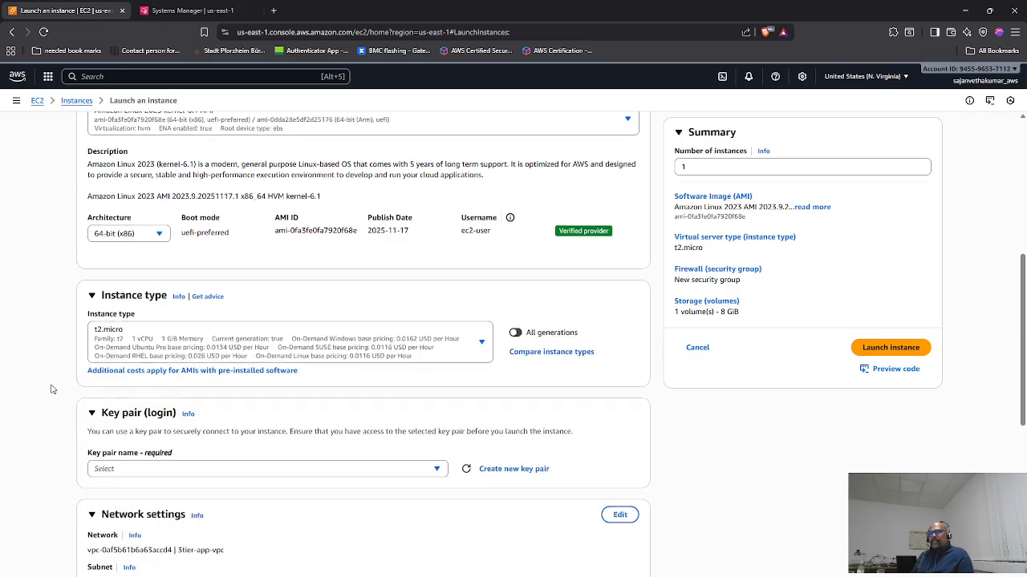
pyautogui.scroll(-3, 52, 389)
pyautogui.click(157, 258)
pyautogui.click(153, 291)
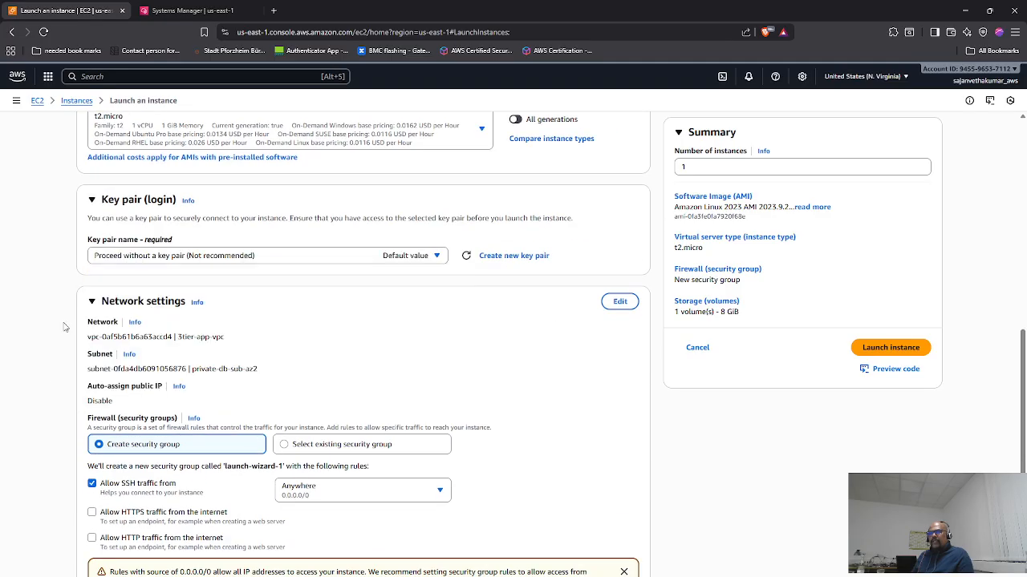
# - Check the required subnet in 02_launch_instance.txt and set the instance's subnet to private-app-sub-az1 in the network settings
pyautogui.scroll(-1, 49, 328)
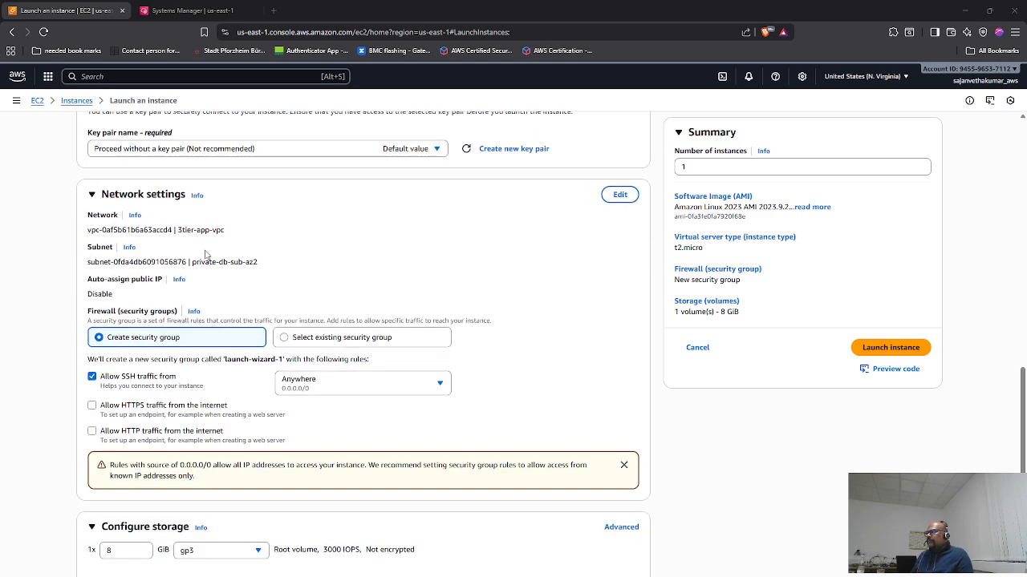
pyautogui.hotkey('alt', 'Tab')
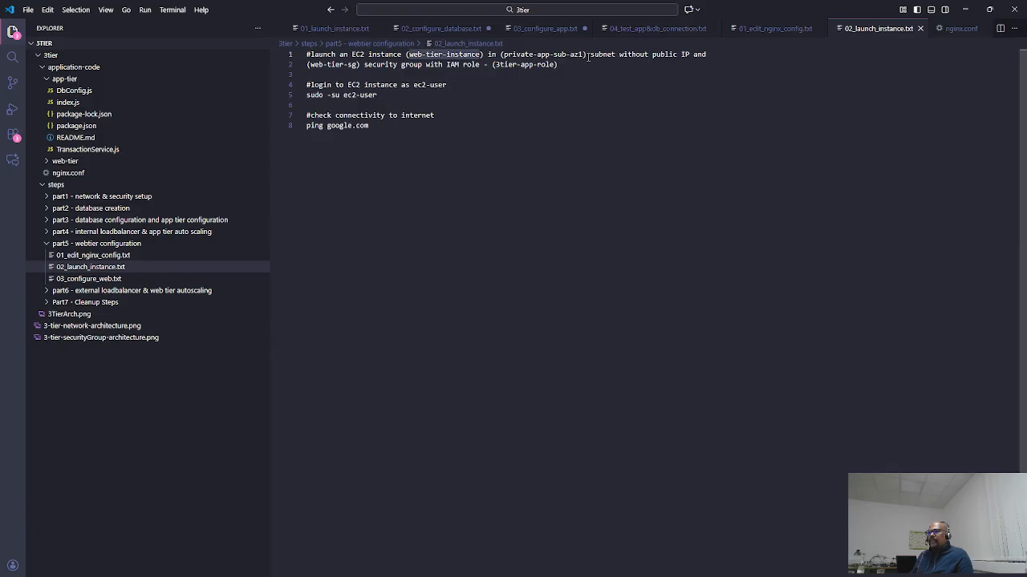
pyautogui.hotkey('alt', 'Tab')
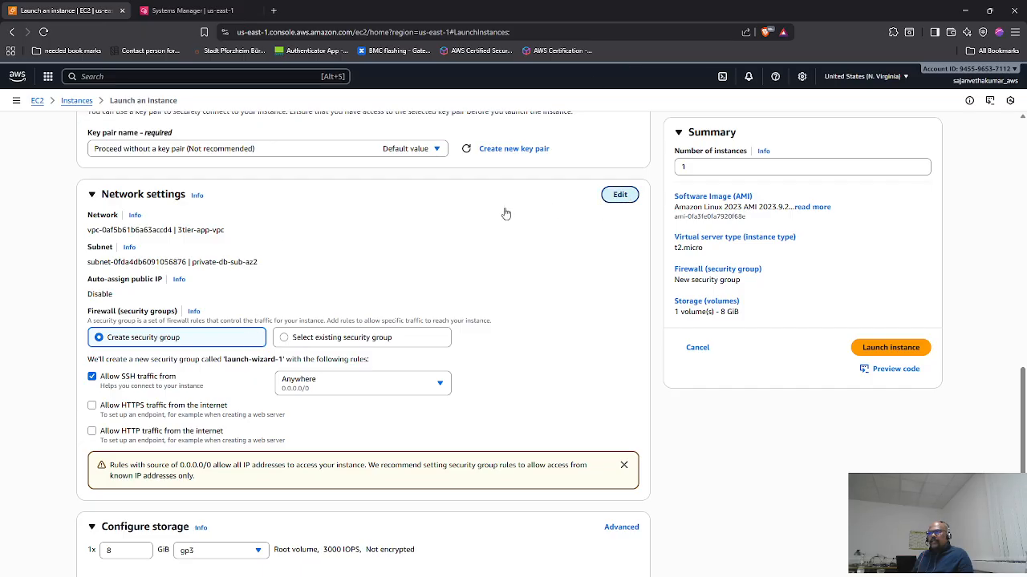
pyautogui.click(620, 195)
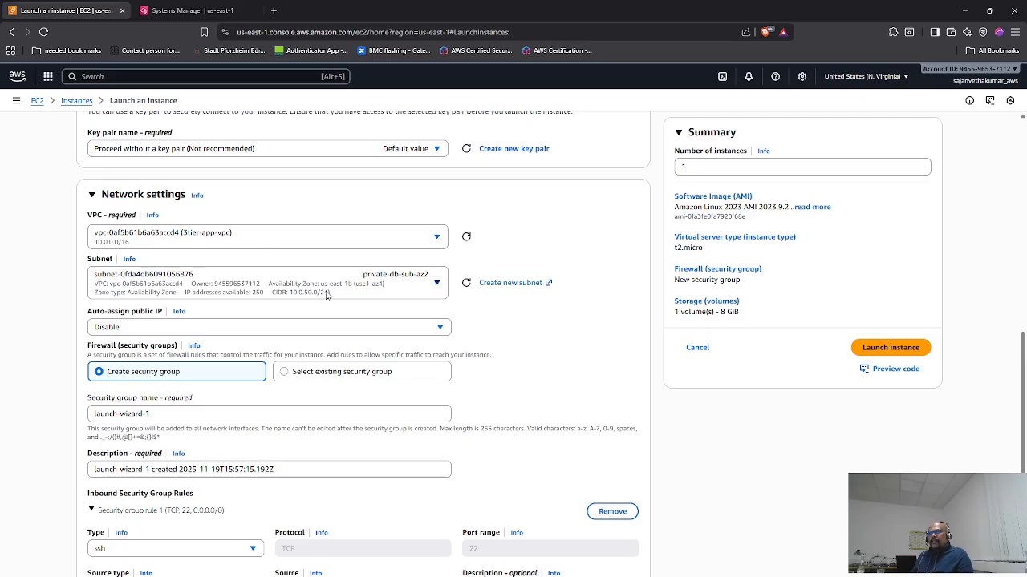
pyautogui.click(385, 289)
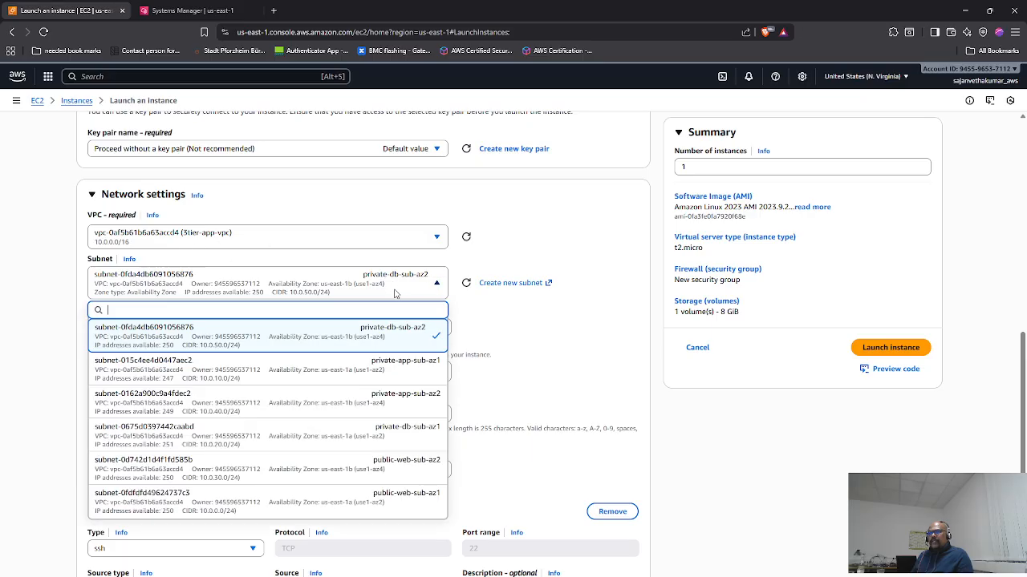
pyautogui.click(412, 379)
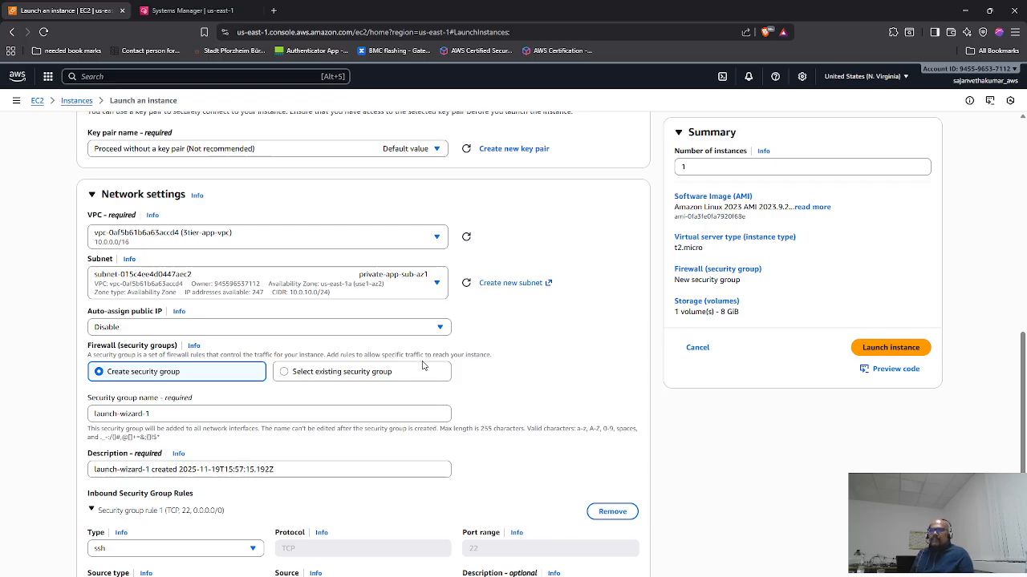
# - Check the required group in 02_launch_instance.txt and assign the existing security group web-tier-sg to the instance
pyautogui.click(297, 377)
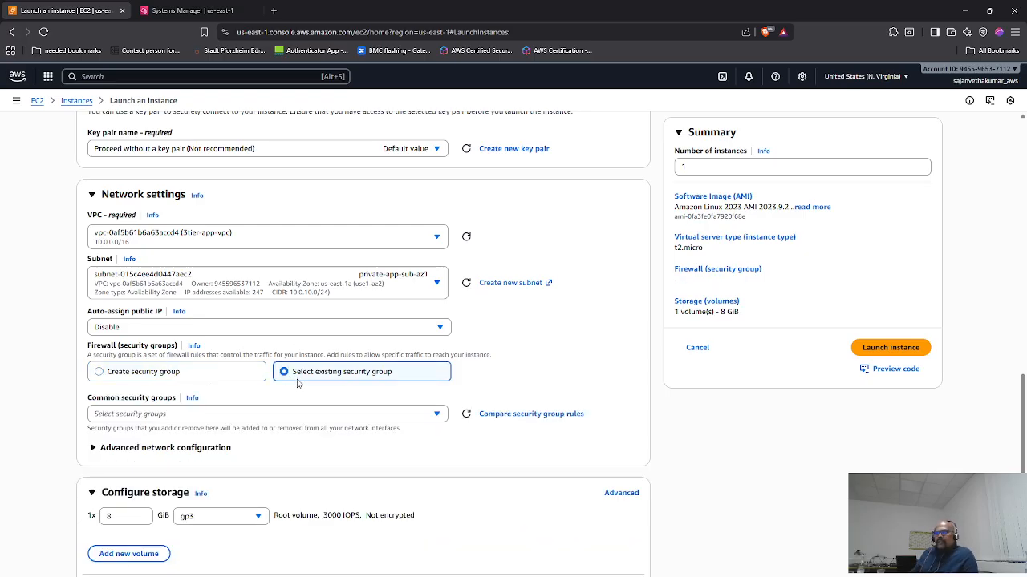
pyautogui.hotkey('alt', 'Tab')
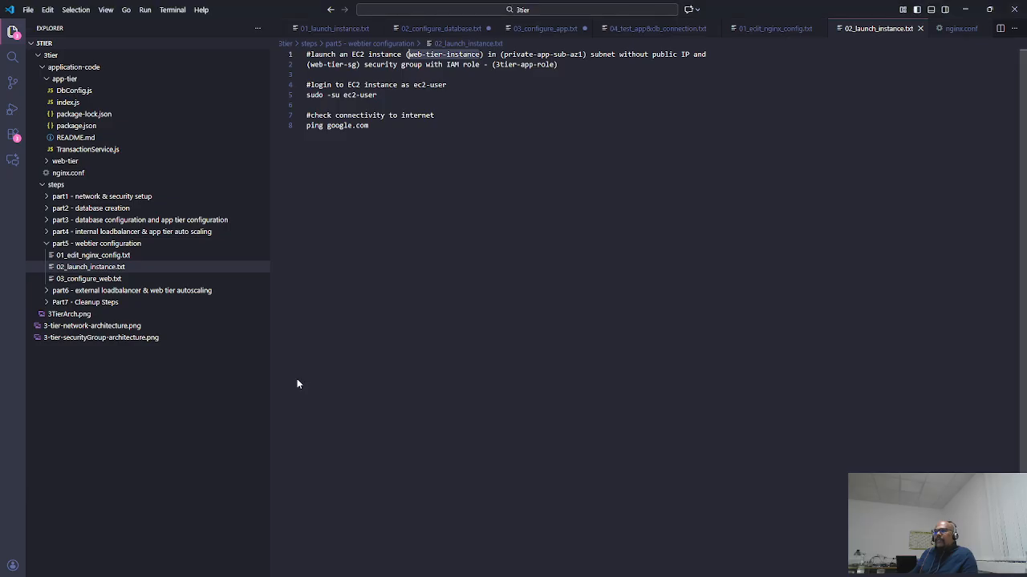
pyautogui.hotkey('alt', 'Tab')
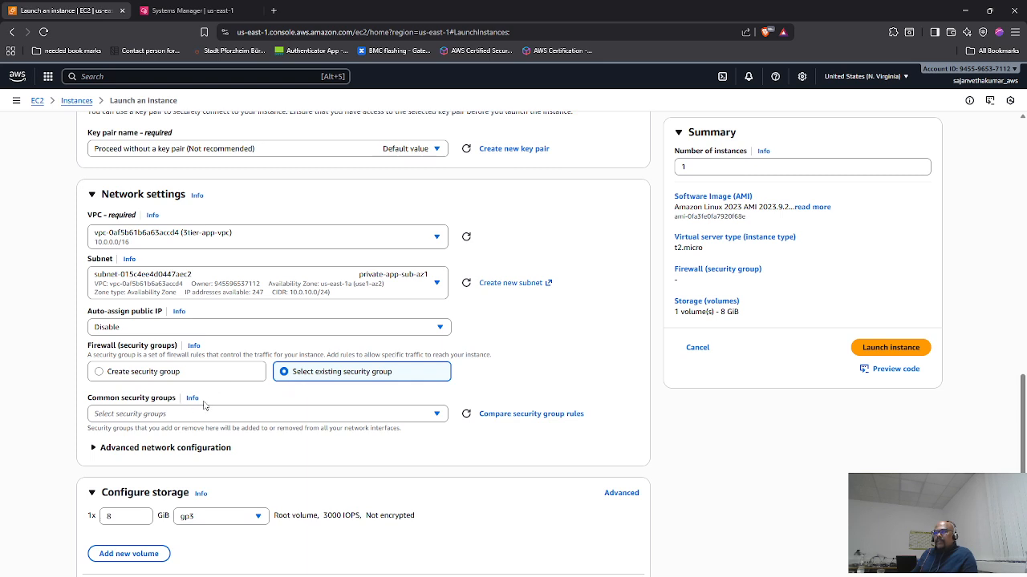
pyautogui.hotkey('alt', 'Tab')
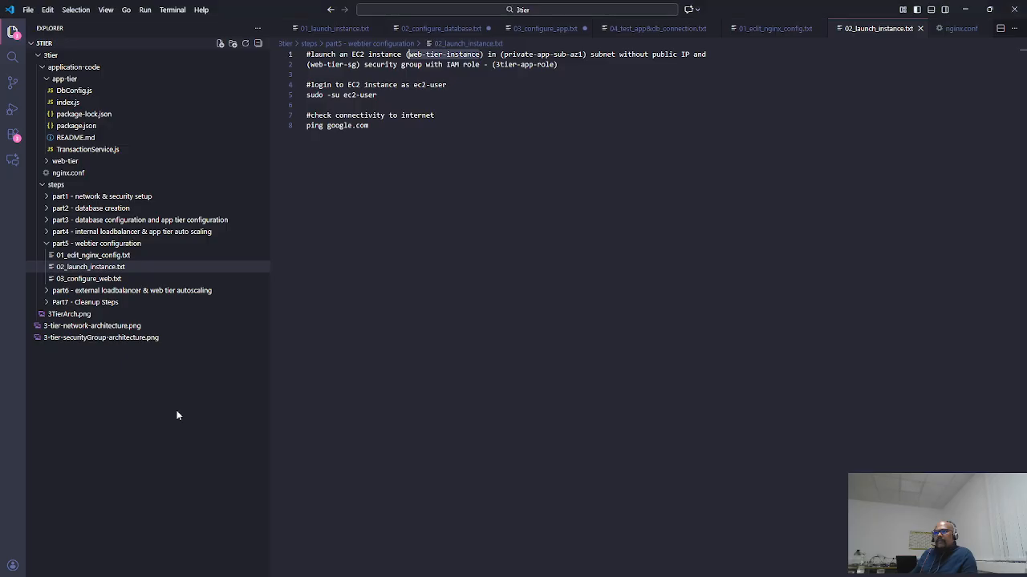
pyautogui.hotkey('alt', 'Tab')
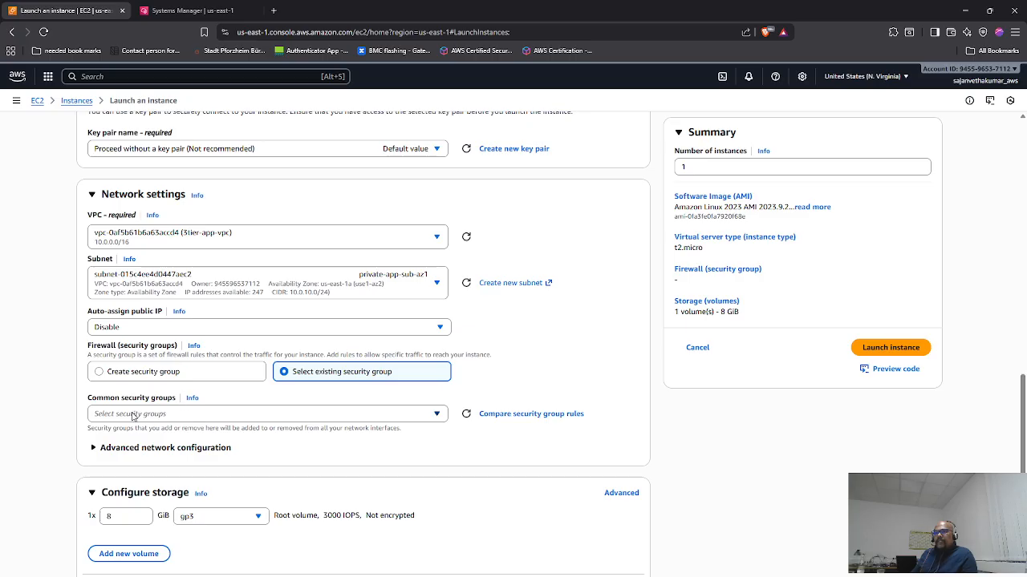
pyautogui.click(132, 414)
pyautogui.scroll(-2, 169, 521)
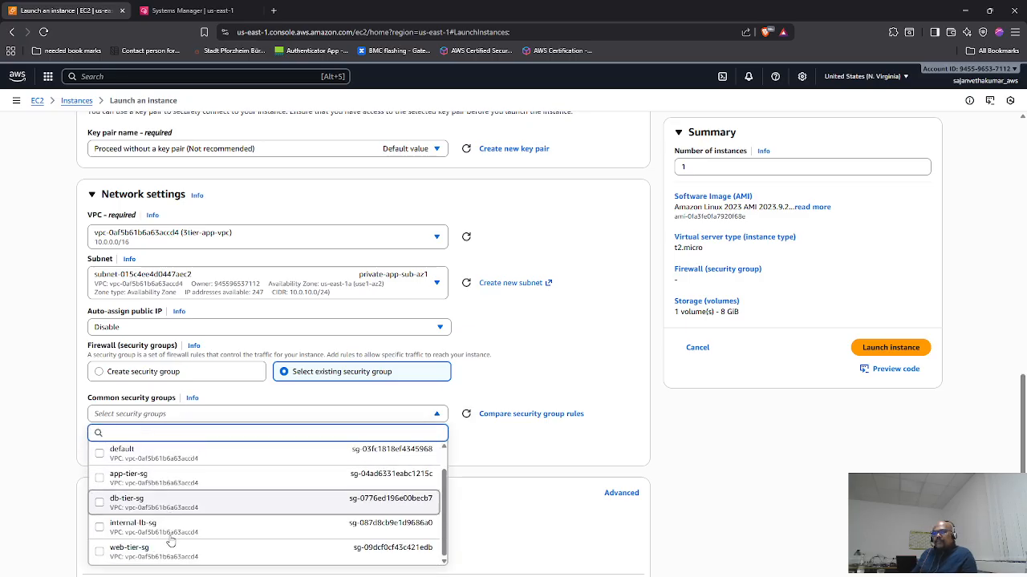
pyautogui.click(160, 554)
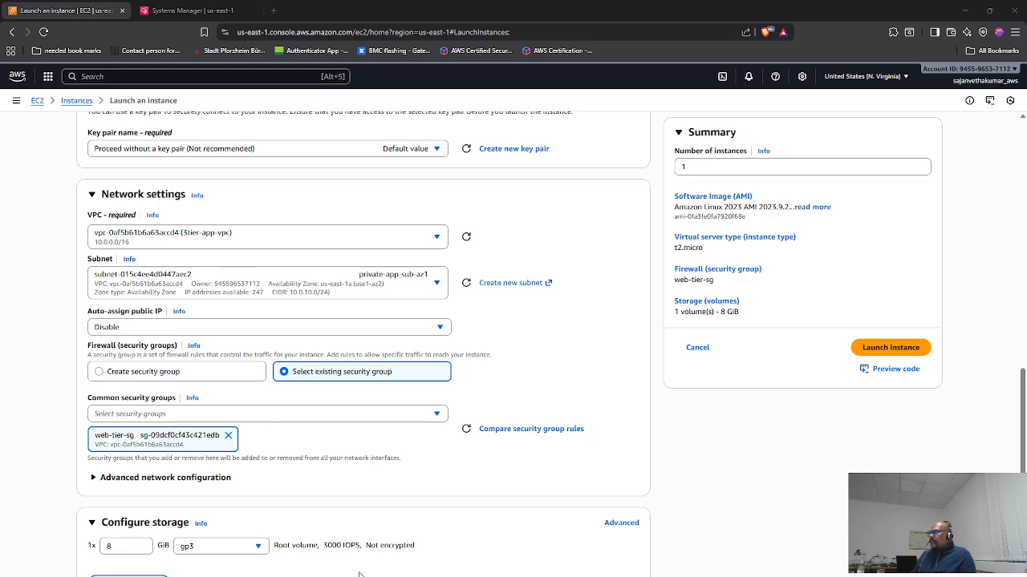
# - Switch to Visual Studio Code, examine the web tier placement in the 3TierArch.png architecture diagram, and return to the AWS console
pyautogui.click(361, 576)
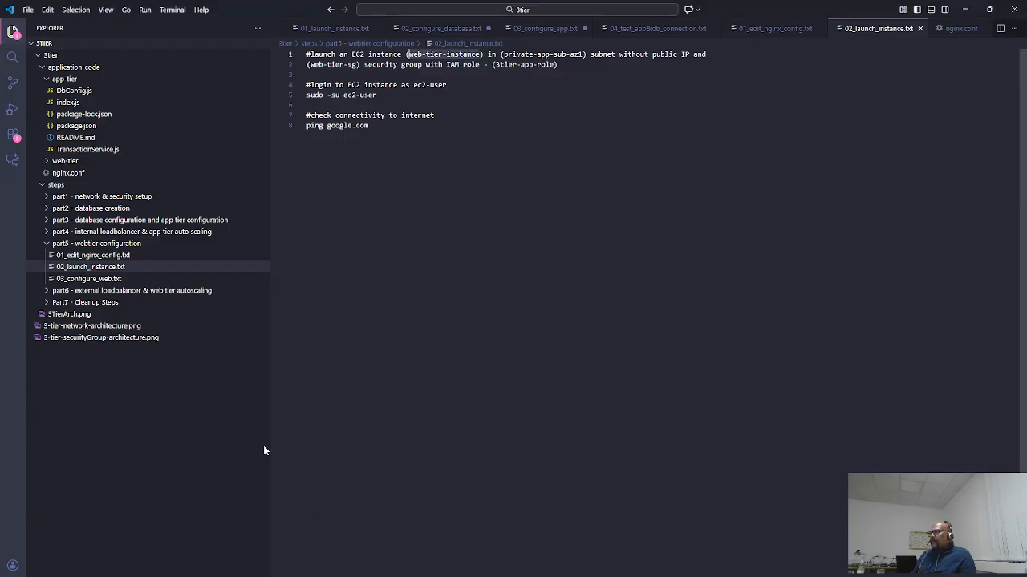
pyautogui.click(69, 314)
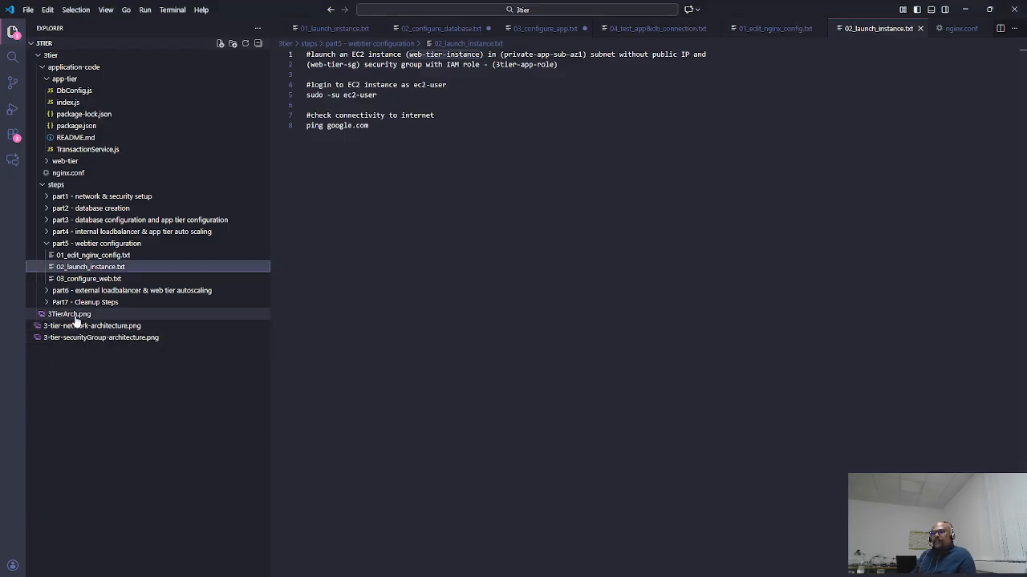
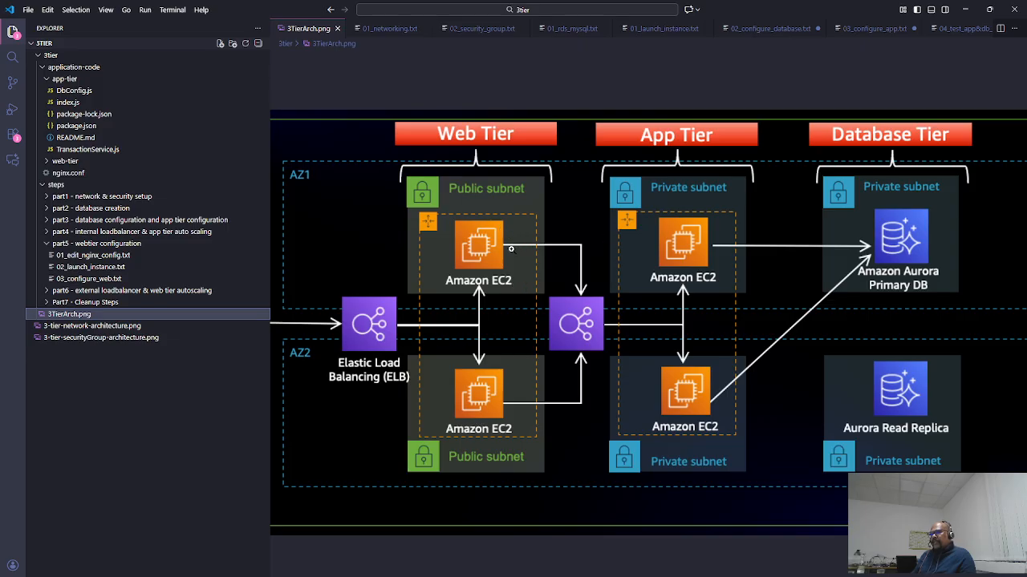
pyautogui.hotkey('alt', 'Tab')
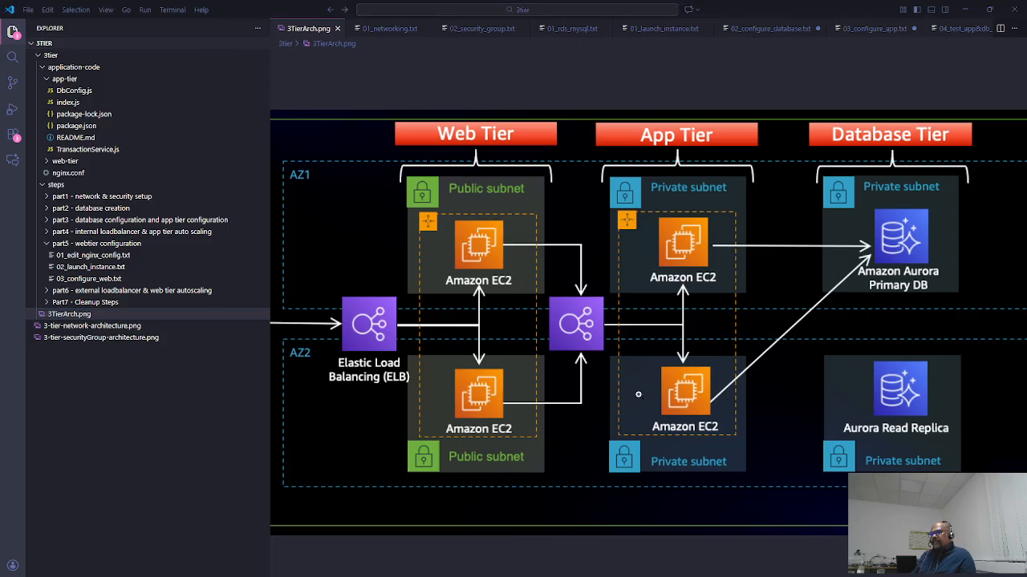
pyautogui.hotkey('alt', 'Tab')
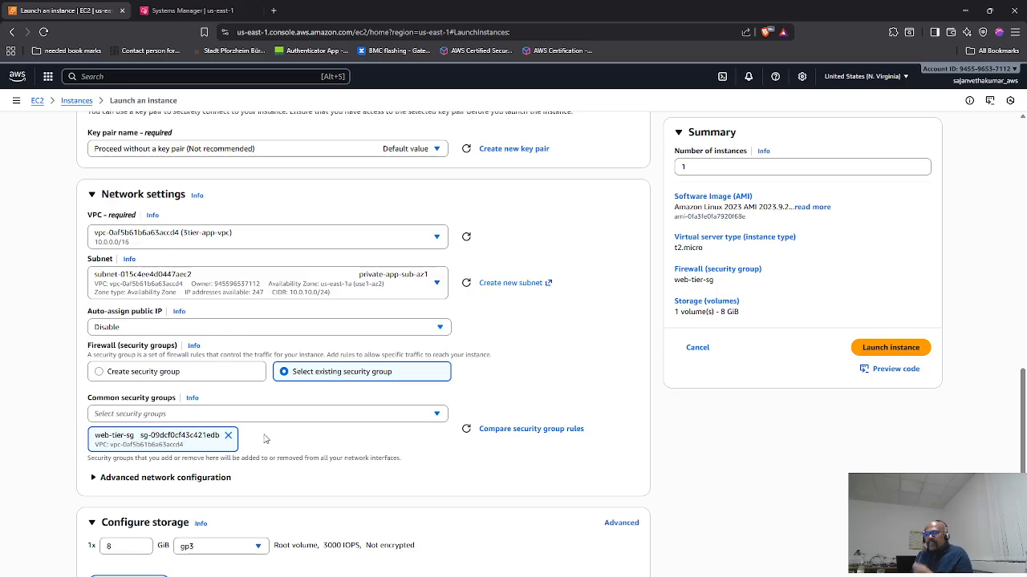
# - Set the IAM instance profile to 3tier-app-role in the instance's advanced details
pyautogui.scroll(-2, 259, 426)
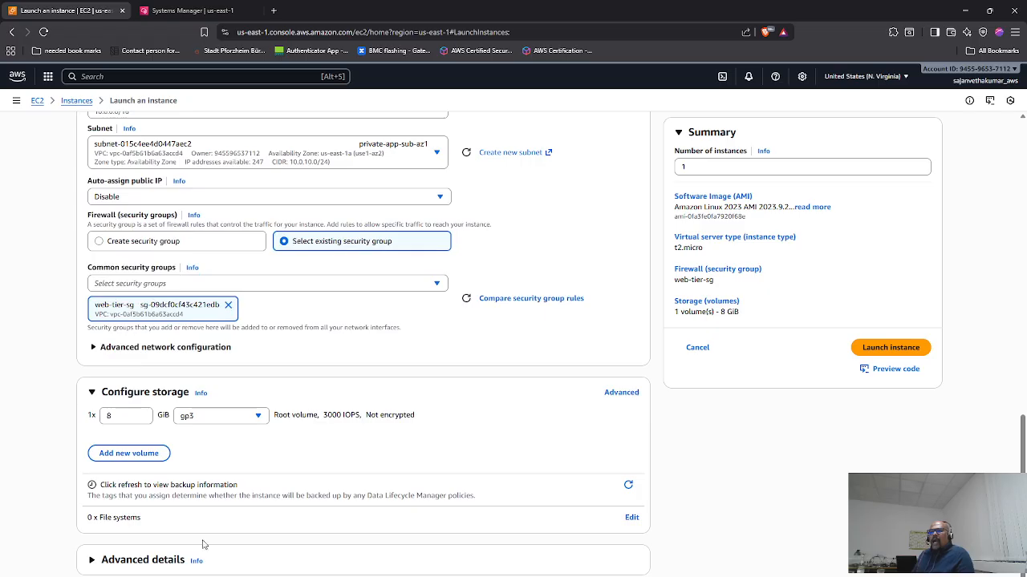
pyautogui.click(92, 564)
pyautogui.scroll(-3, 180, 574)
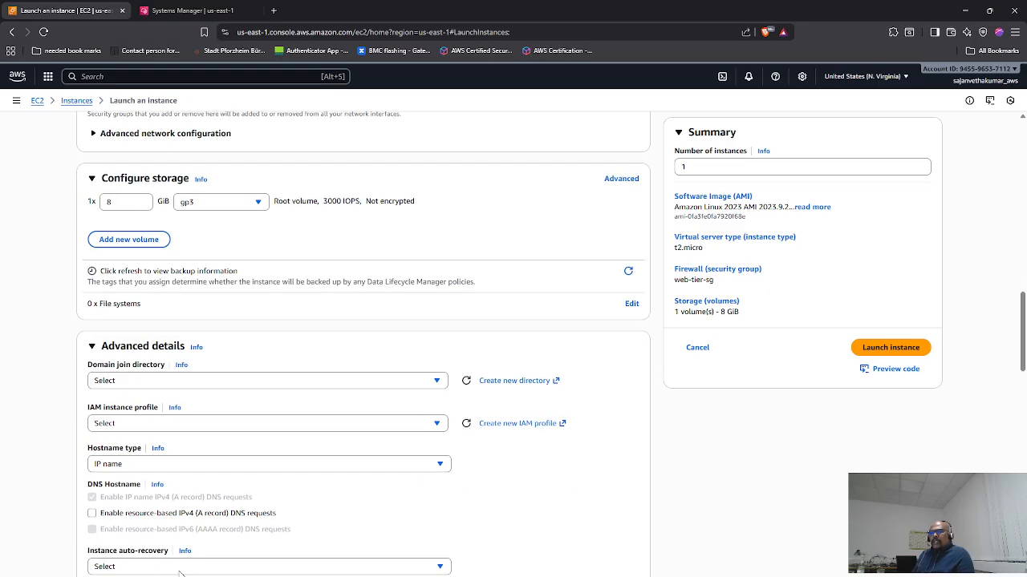
pyautogui.click(142, 423)
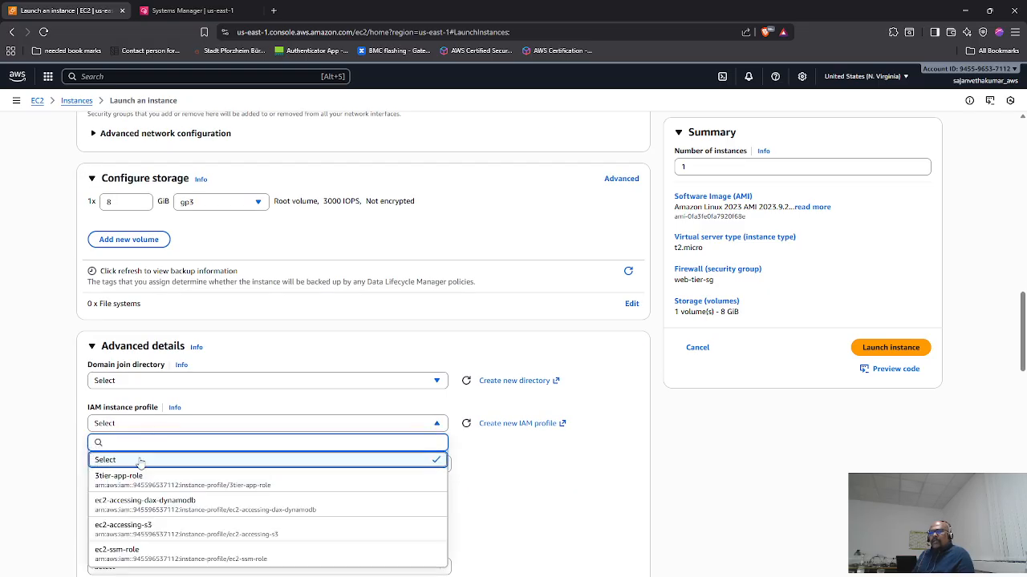
pyautogui.click(139, 486)
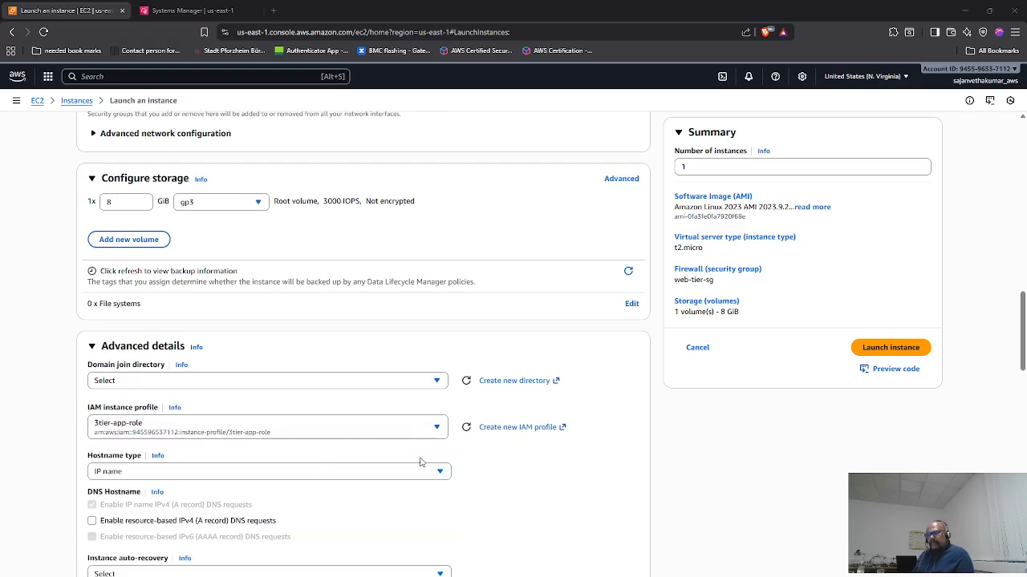
# - Switch to Visual Studio Code and copy the login command sudo -su ec2-user from 02_launch_instance.txt in the part5 folder
pyautogui.hotkey('alt', 'Tab')
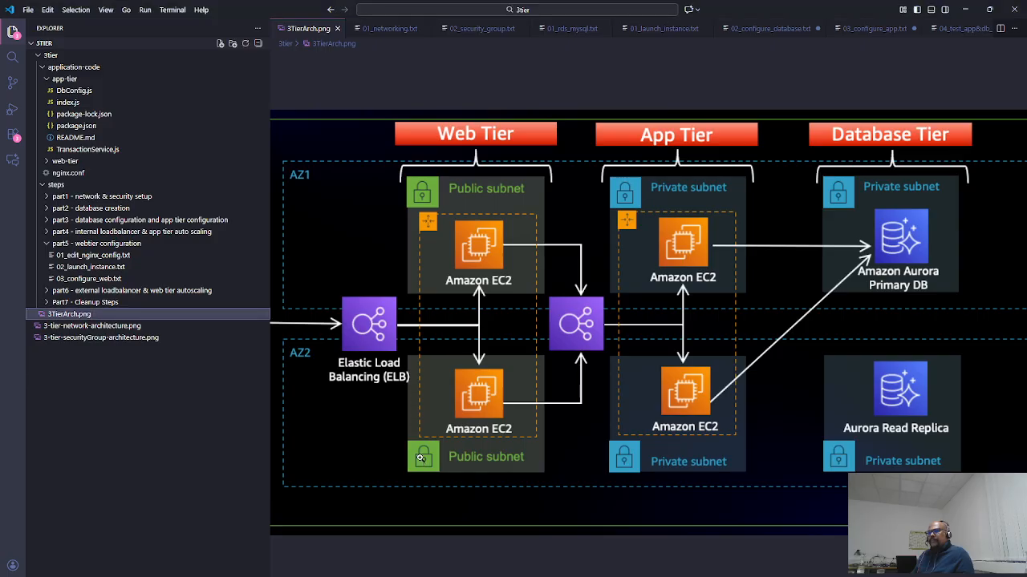
pyautogui.click(104, 257)
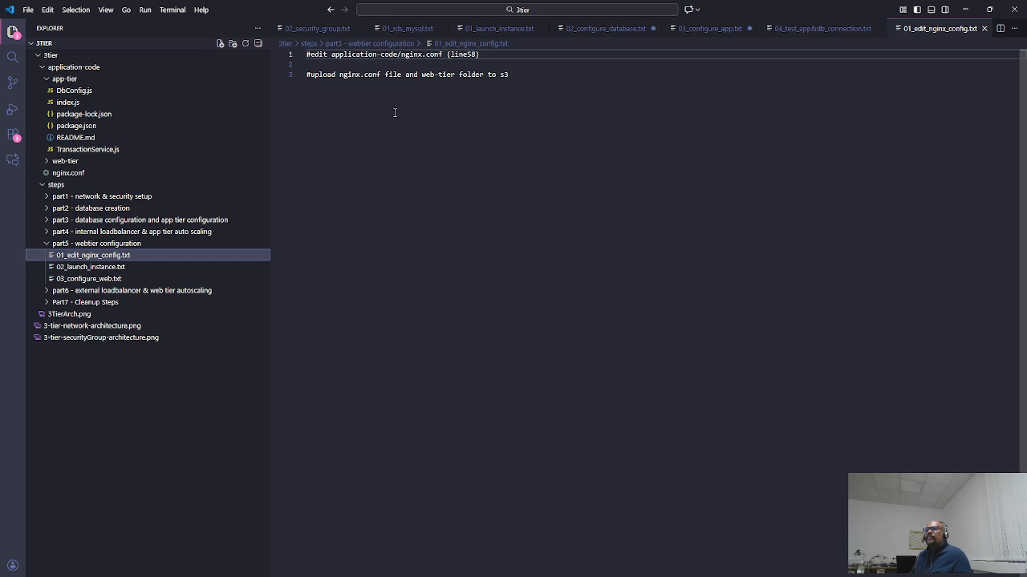
pyautogui.click(120, 267)
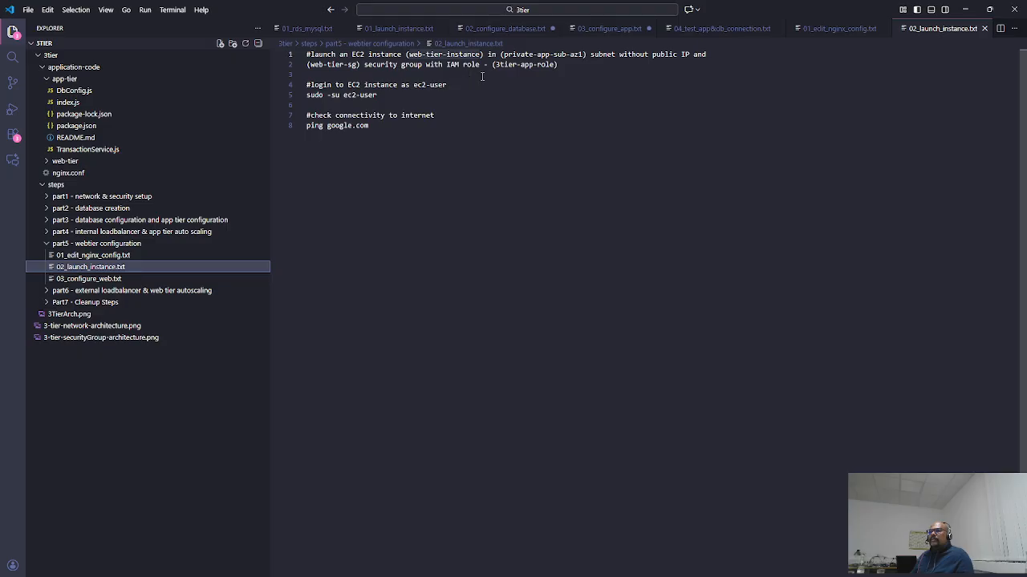
pyautogui.moveTo(384, 97); pyautogui.dragTo(306, 97)
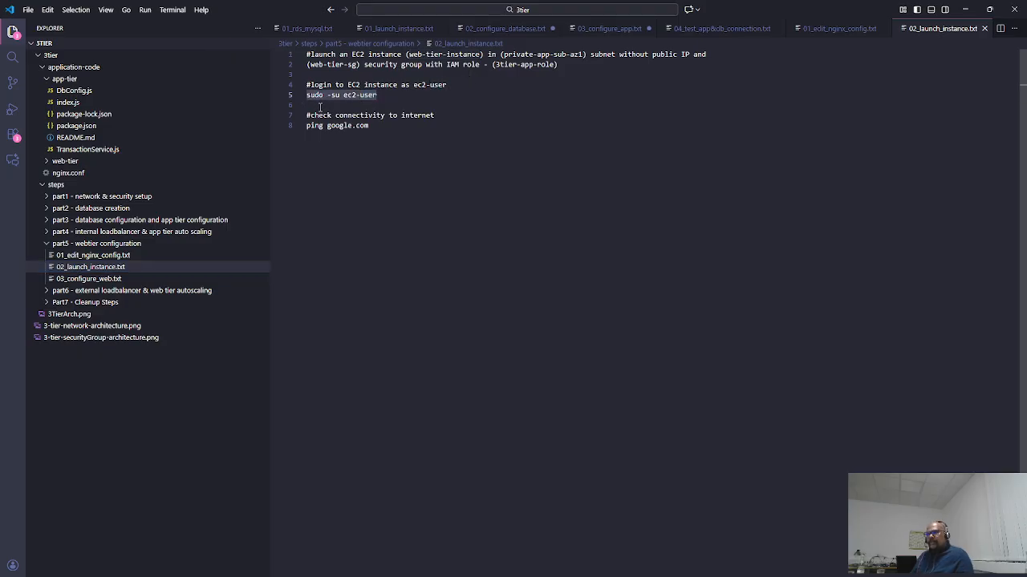
# - Switch back to the AWS console in the browser, launch the configured instance and open the list of instances
pyautogui.hotkey('alt', 'Tab')
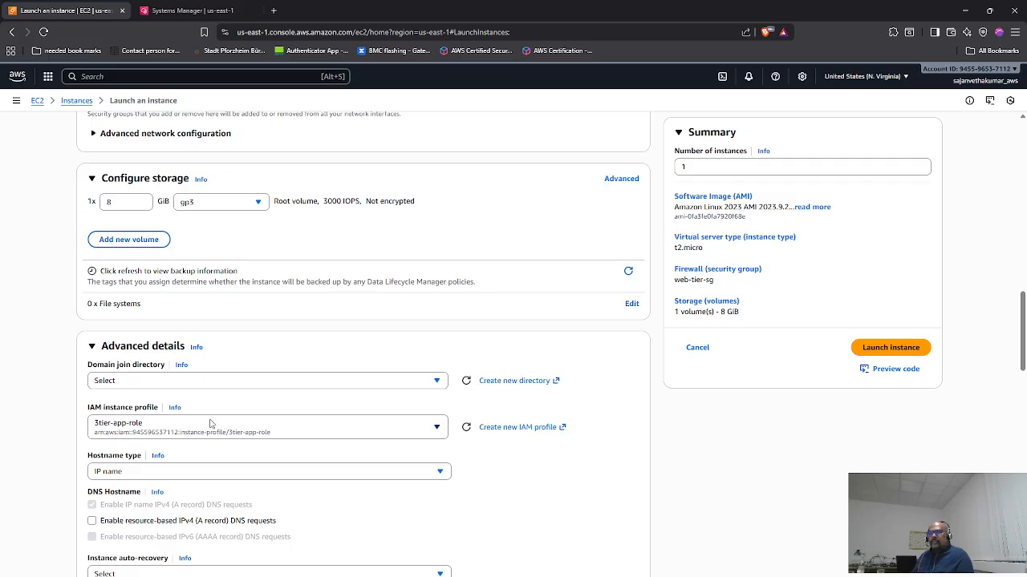
pyautogui.click(889, 352)
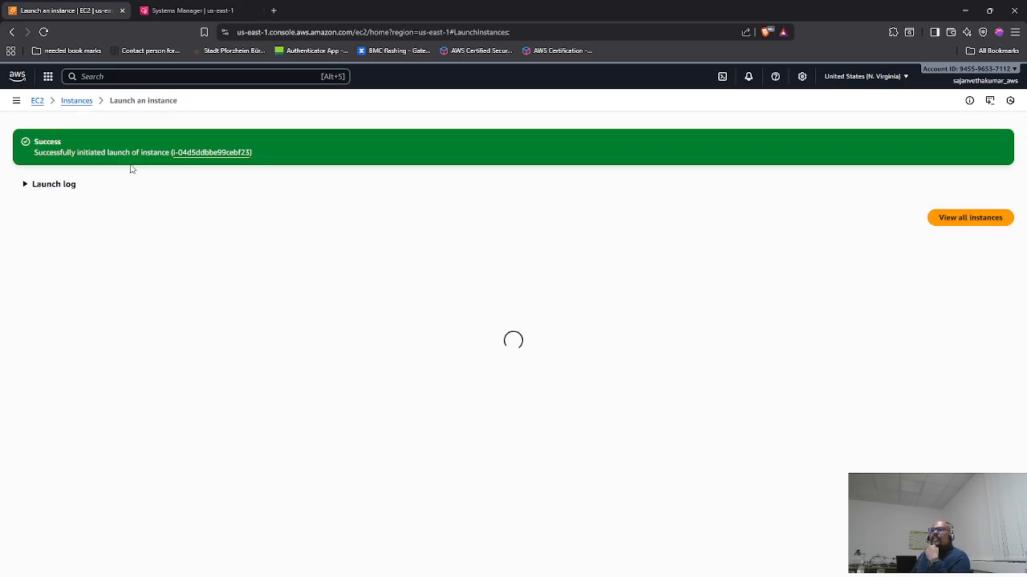
pyautogui.click(76, 103)
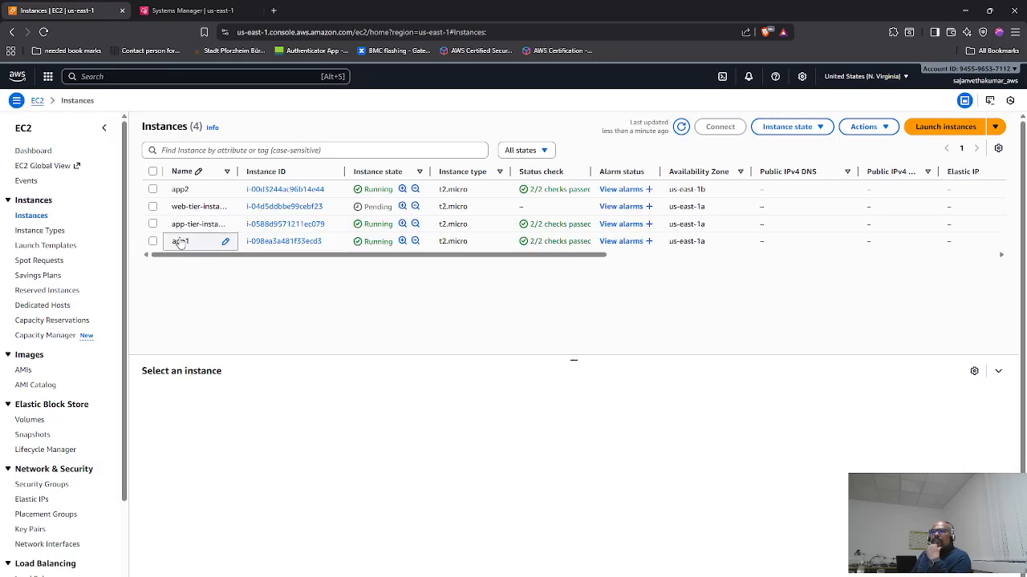
# - Select web-tier-instance in the instances list and refresh the list until connecting to it is possible
pyautogui.click(154, 206)
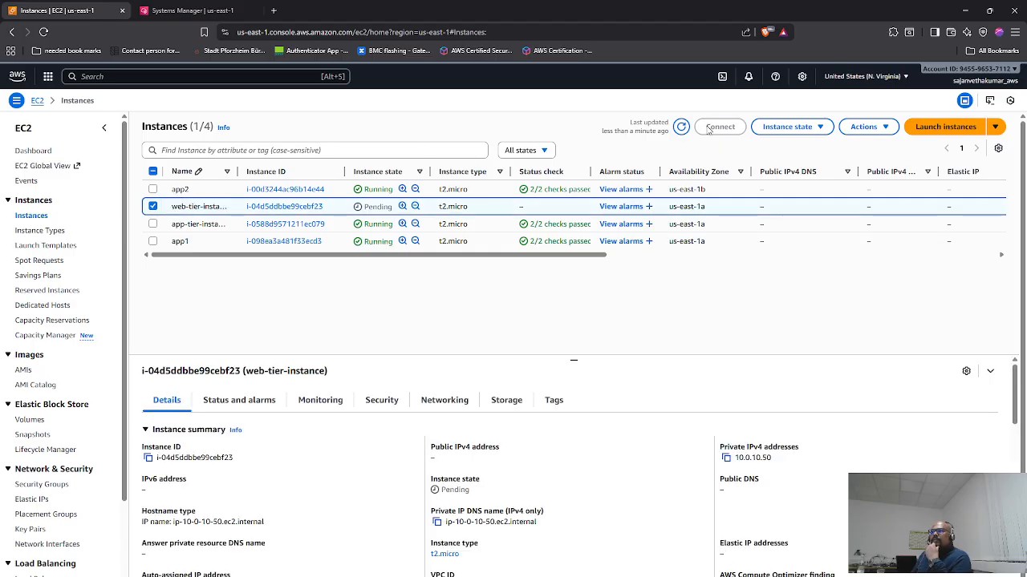
pyautogui.click(681, 127)
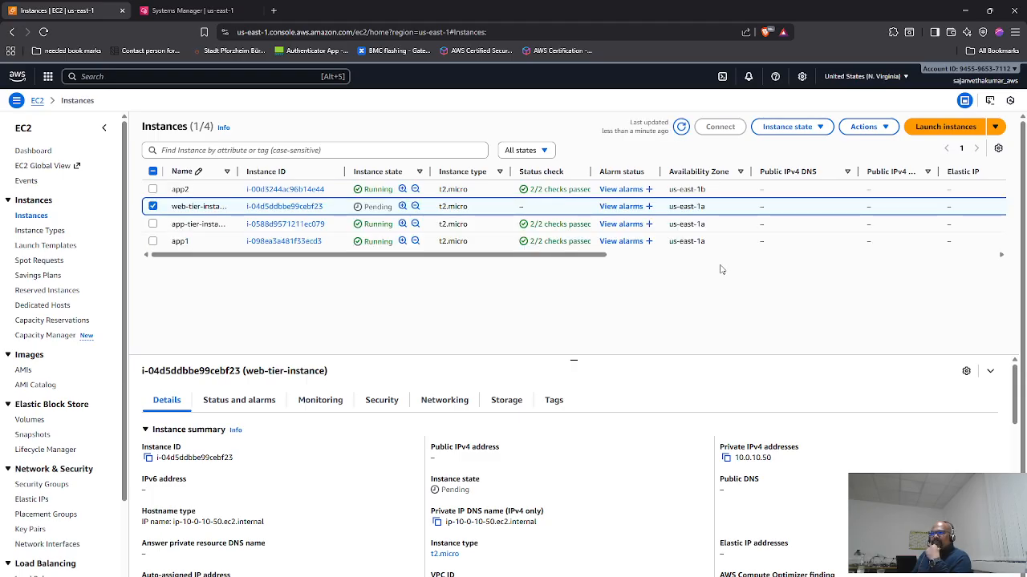
pyautogui.click(681, 127)
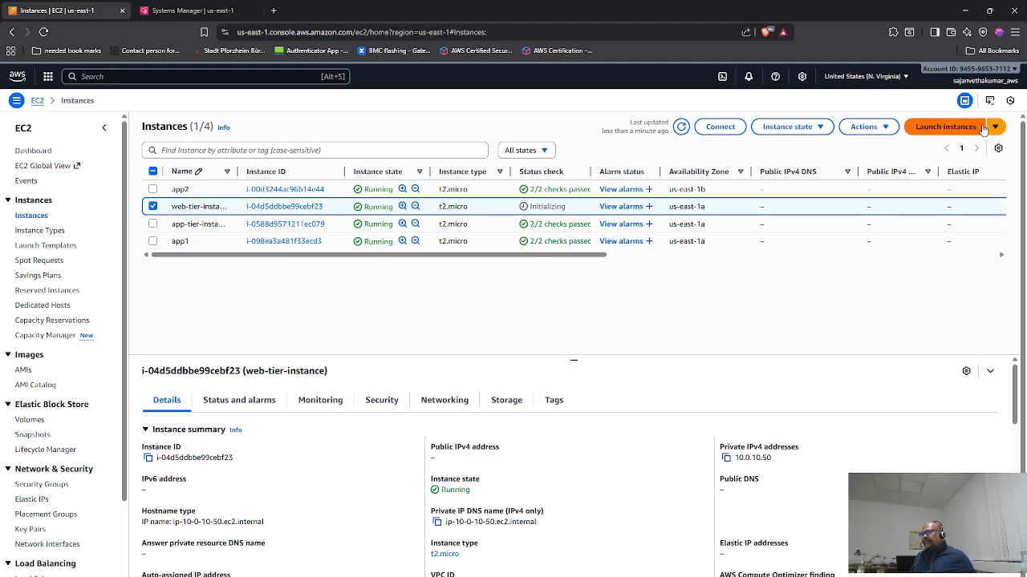
pyautogui.click(681, 127)
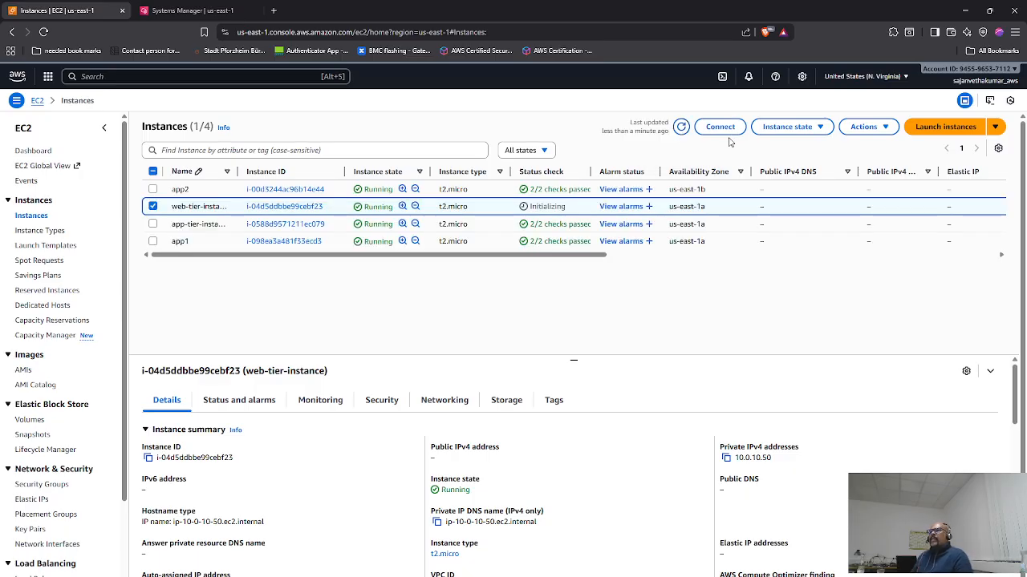
# - Connect to web-tier-instance through Session Manager, reloading the connection page so that the connection becomes available
pyautogui.click(720, 127)
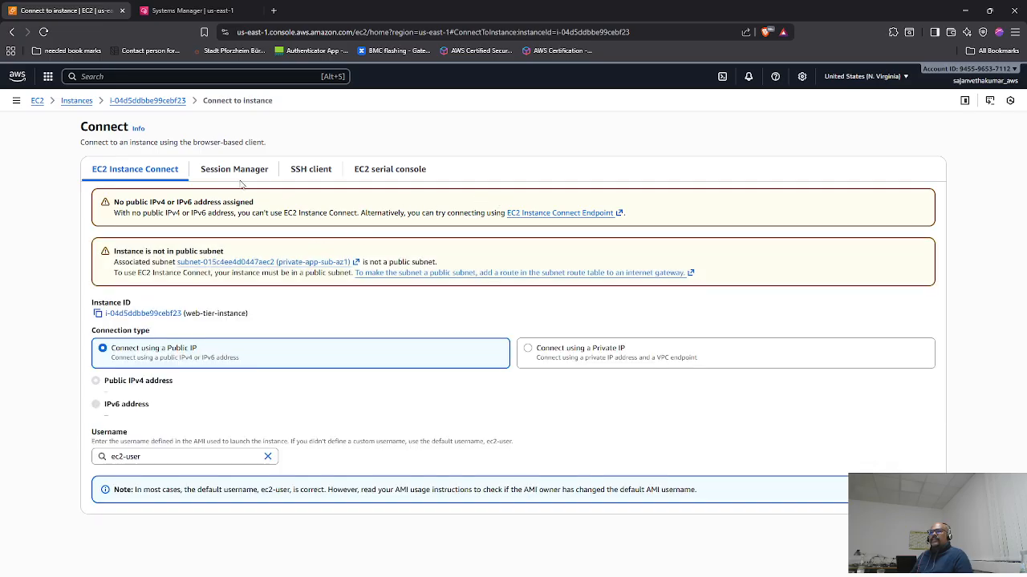
pyautogui.click(237, 170)
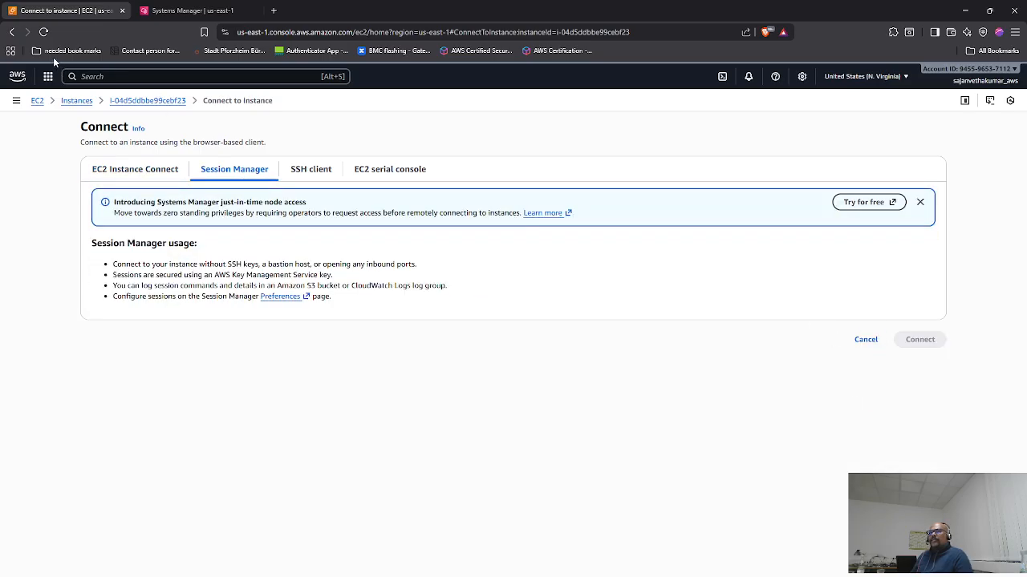
pyautogui.click(44, 32)
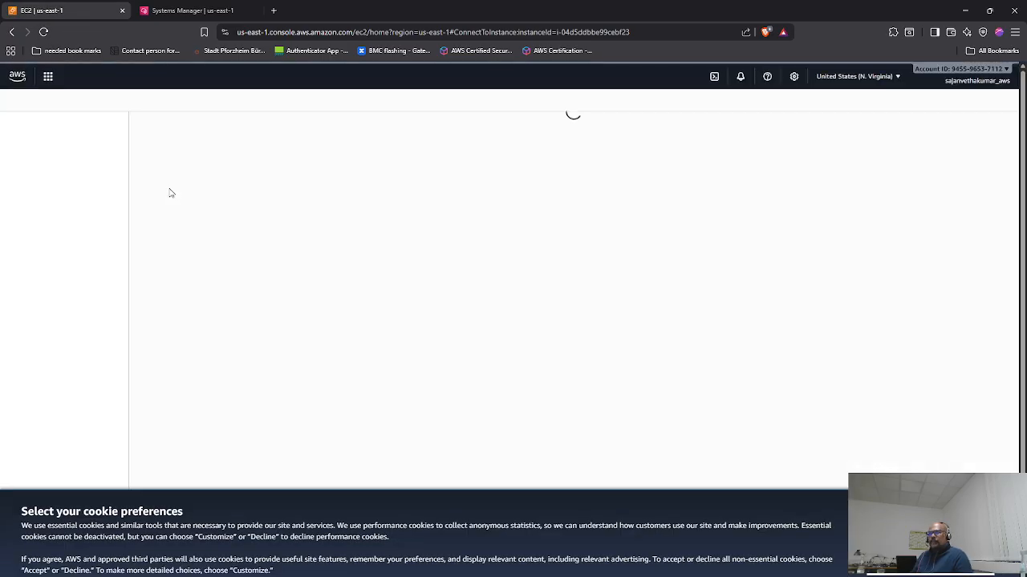
pyautogui.click(222, 172)
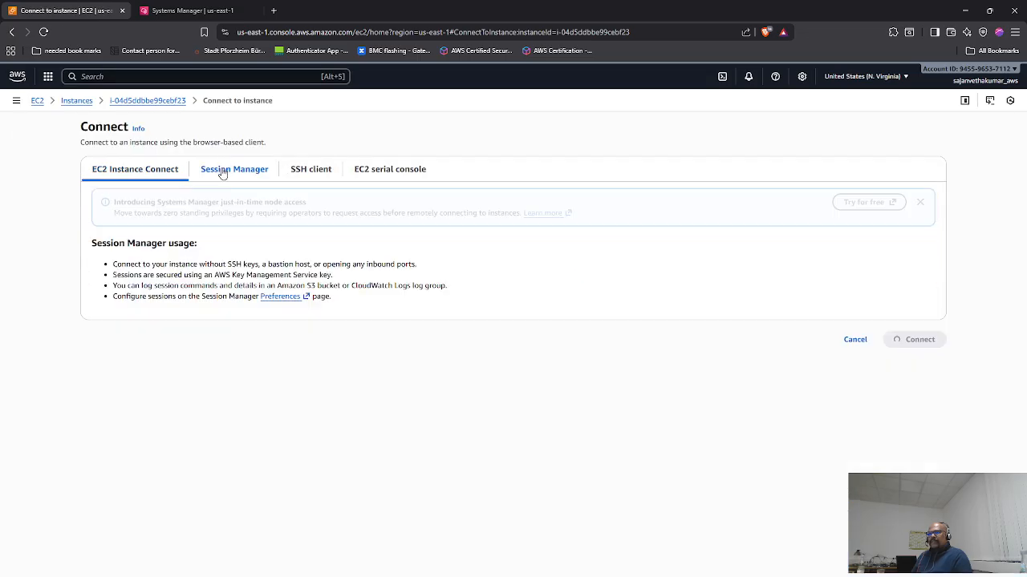
pyautogui.click(919, 340)
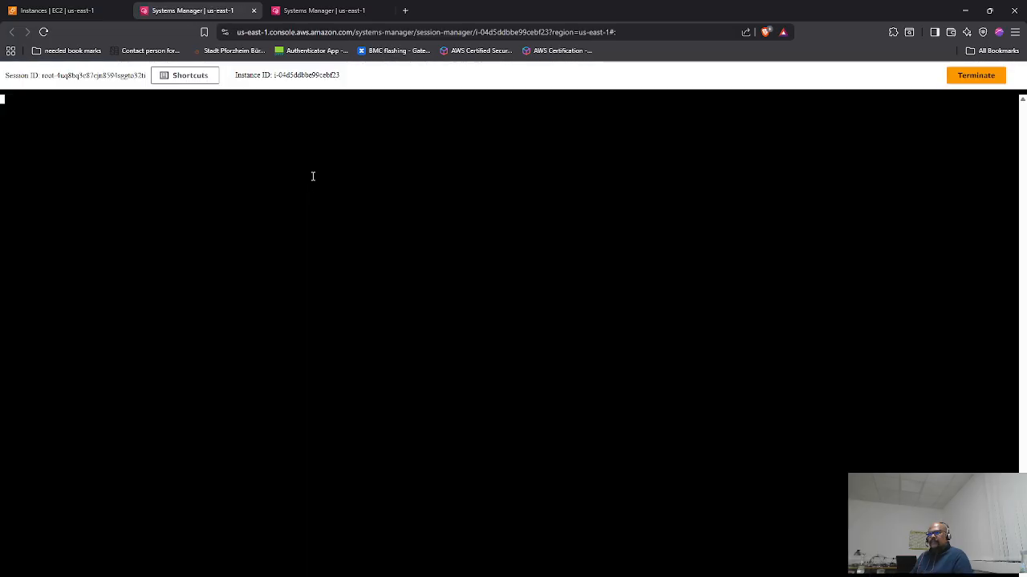
# - Run the copied command sudo -su ec2-user in the web-tier-instance session terminal
pyautogui.click(321, 10)
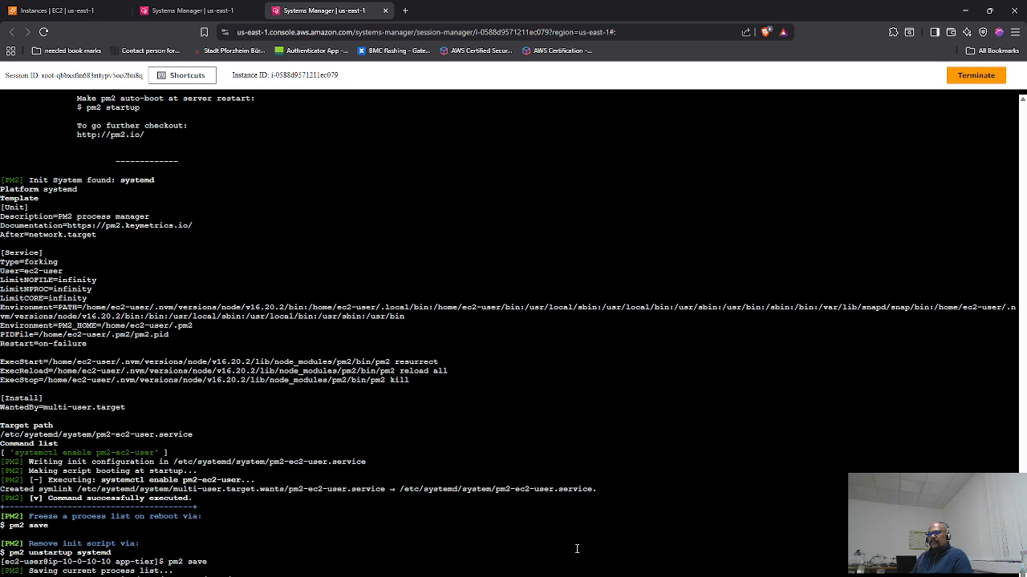
pyautogui.click(191, 10)
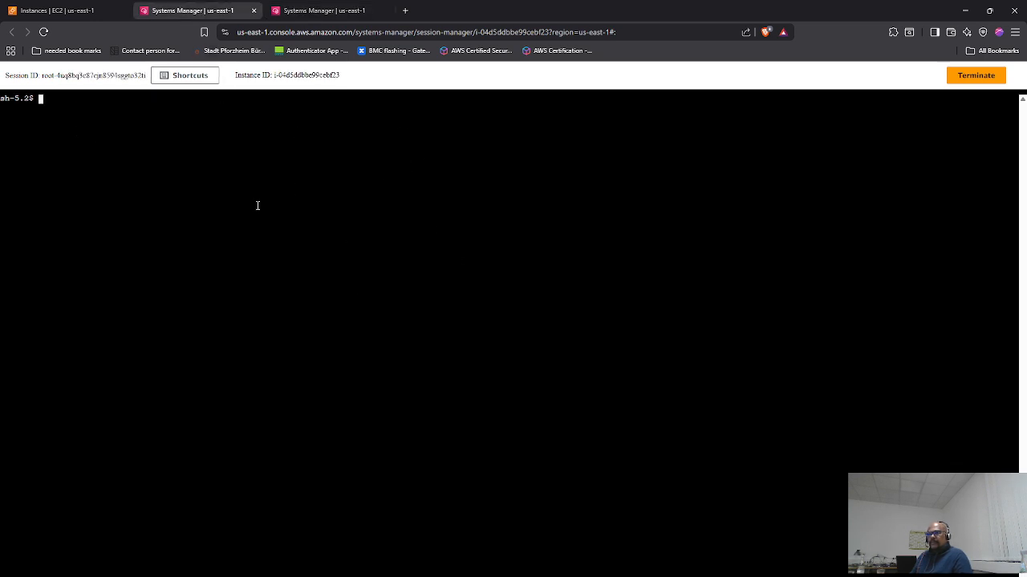
pyautogui.rightClick(151, 166)
pyautogui.click(191, 270)
pyautogui.press('Return')
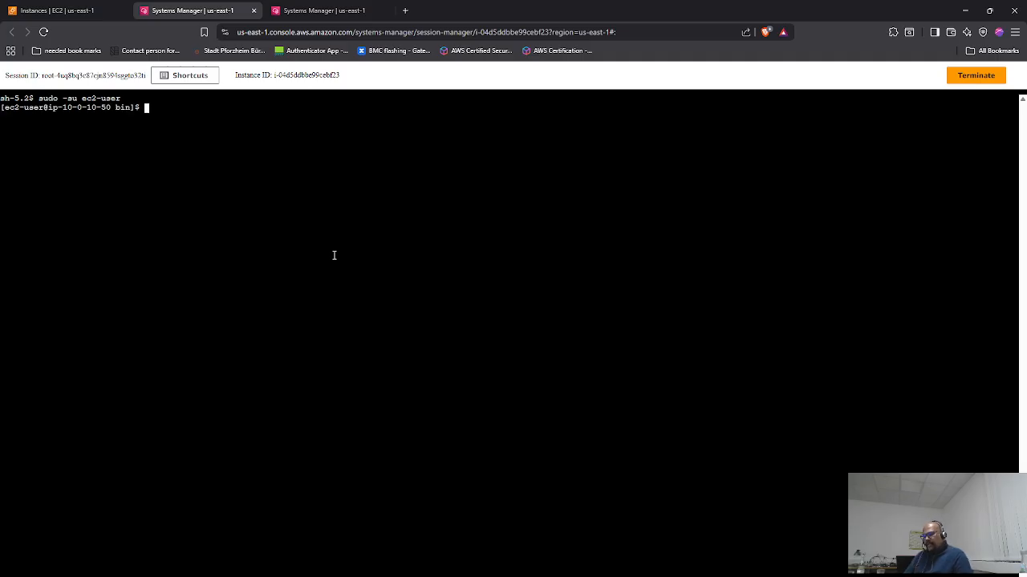
# - Check the instance's internet connectivity by running ping google.com in the session terminal, and stop it after a few replies
pyautogui.write('ping ')
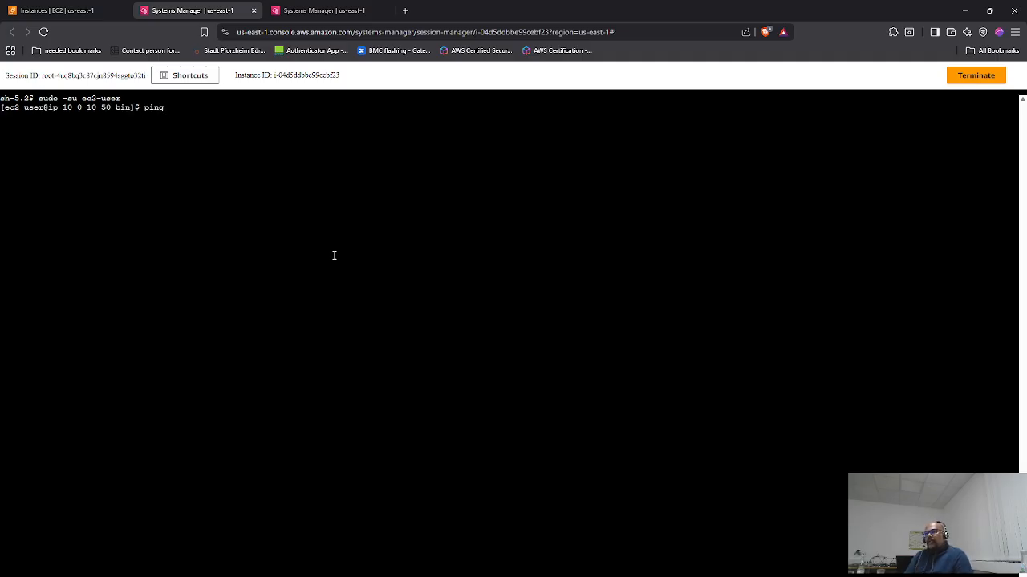
pyautogui.write('google.com')
pyautogui.press('Return')
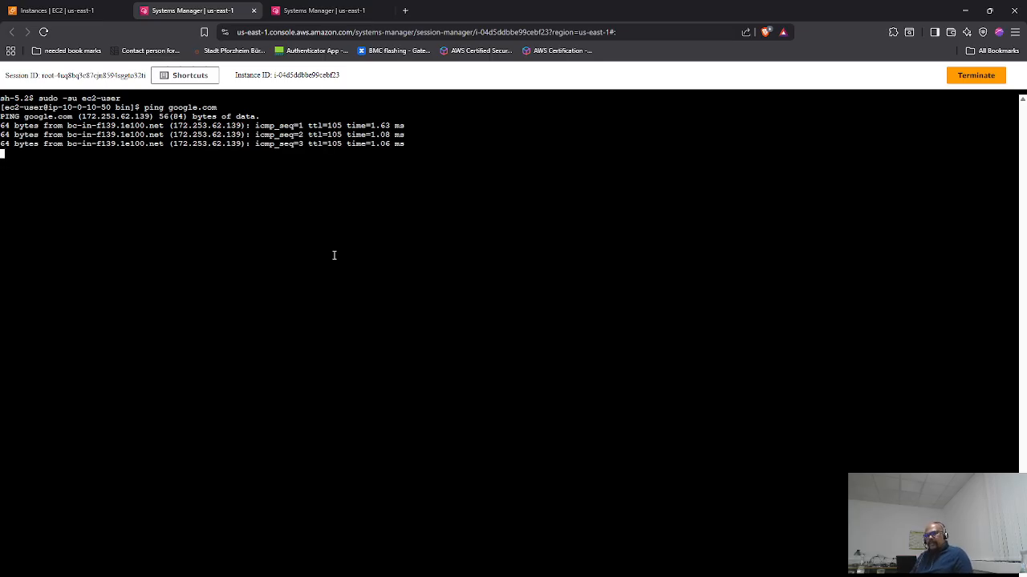
pyautogui.hotkey('ctrl', 'c')
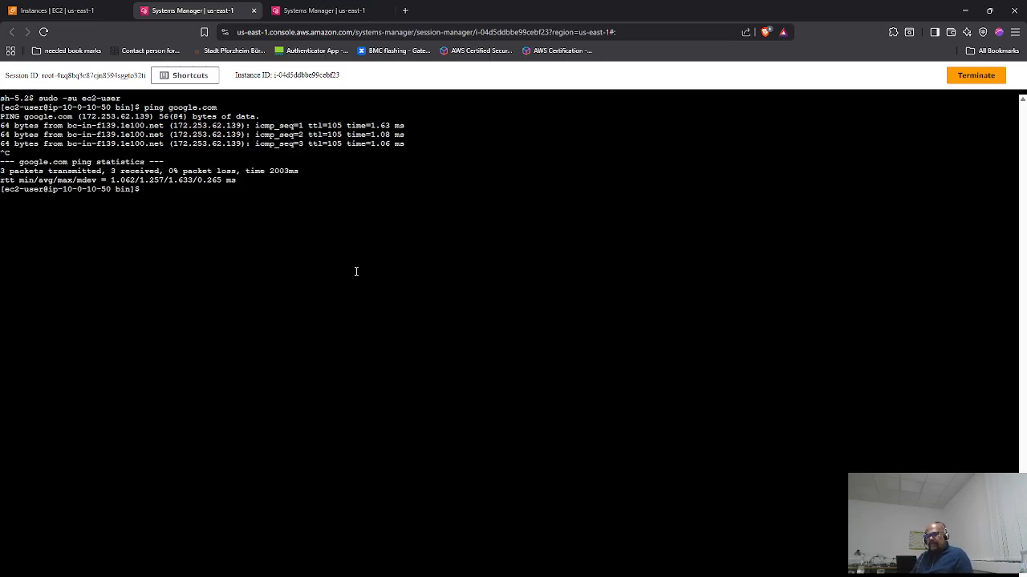
# - Open 03_configure_web.txt in VS Code and run its nvm v0.38.0 and Node 16 installation commands in the web-tier-instance session terminal
pyautogui.hotkey('alt', 'Tab')
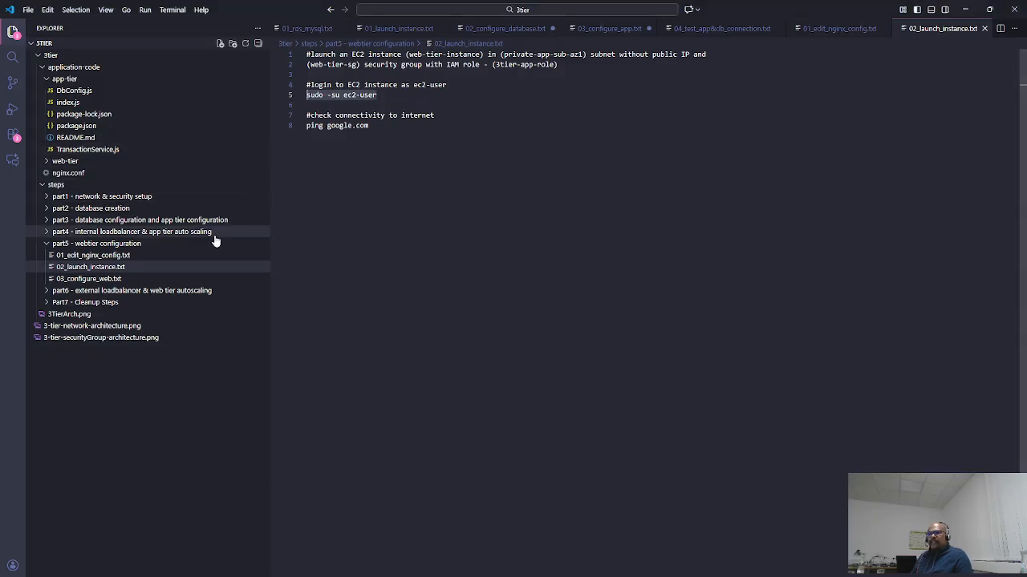
pyautogui.click(86, 279)
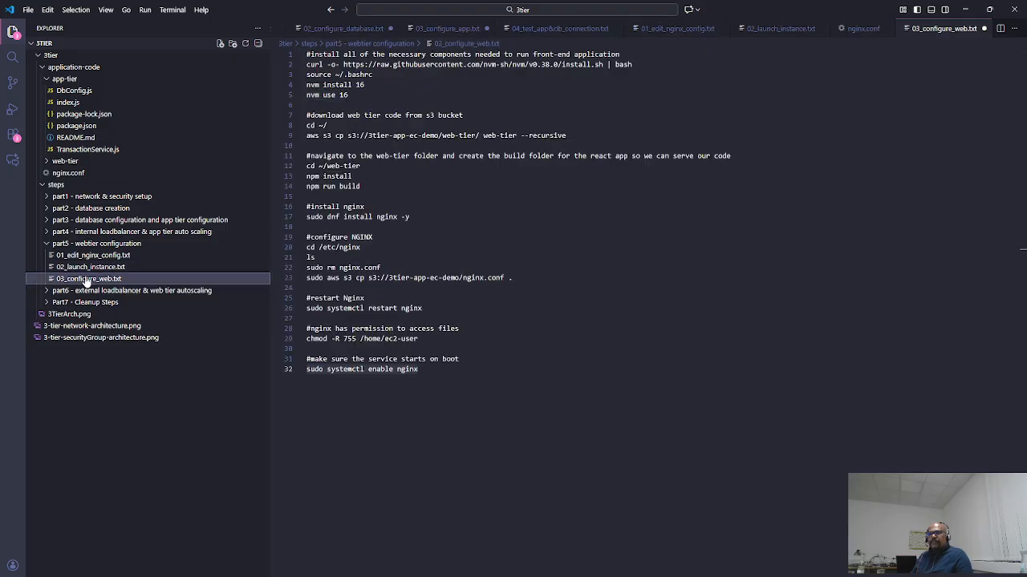
pyautogui.click(429, 87)
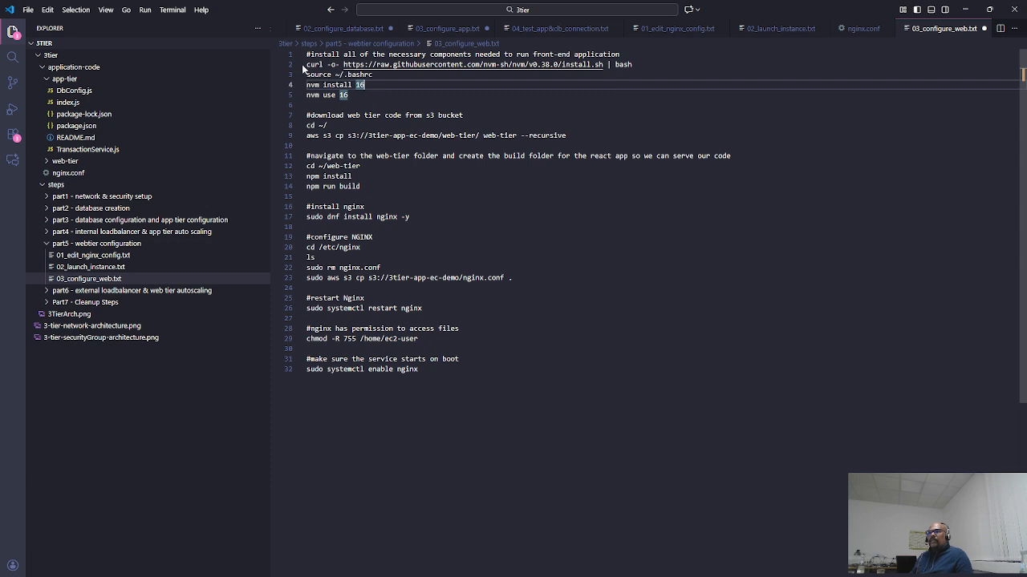
pyautogui.moveTo(307, 64); pyautogui.dragTo(375, 96)
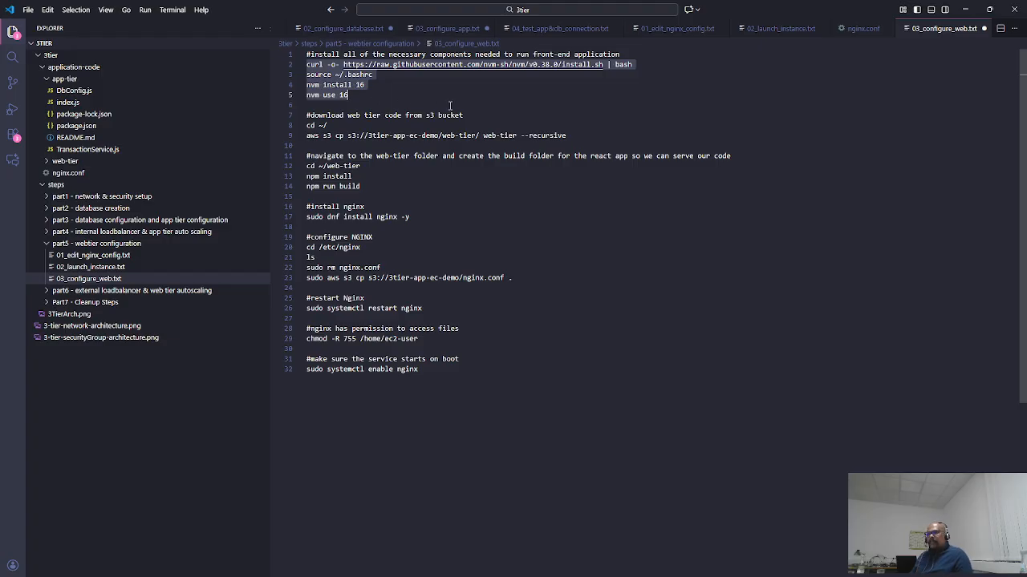
pyautogui.hotkey('alt', 'Tab')
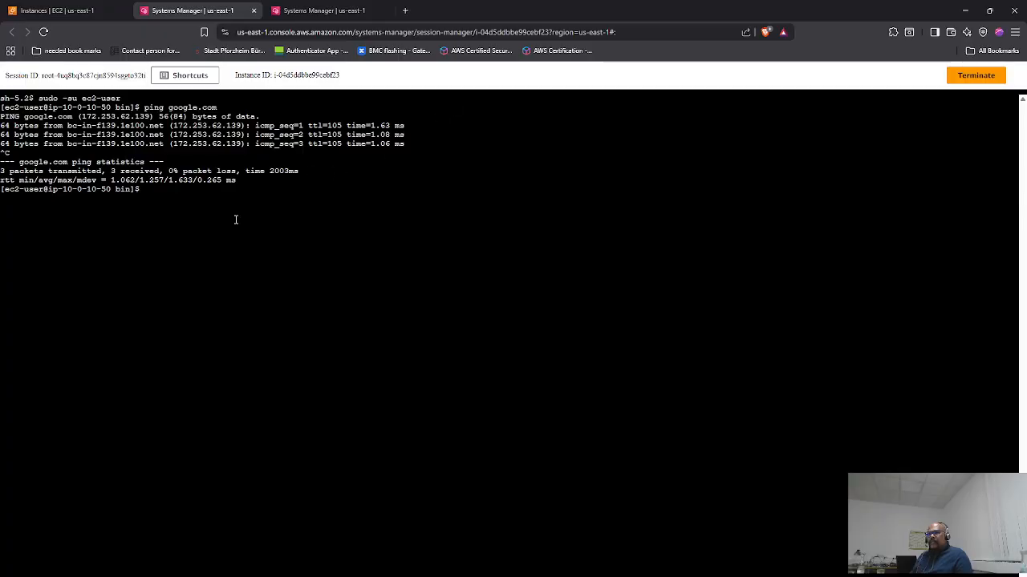
pyautogui.rightClick(236, 220)
pyautogui.click(276, 325)
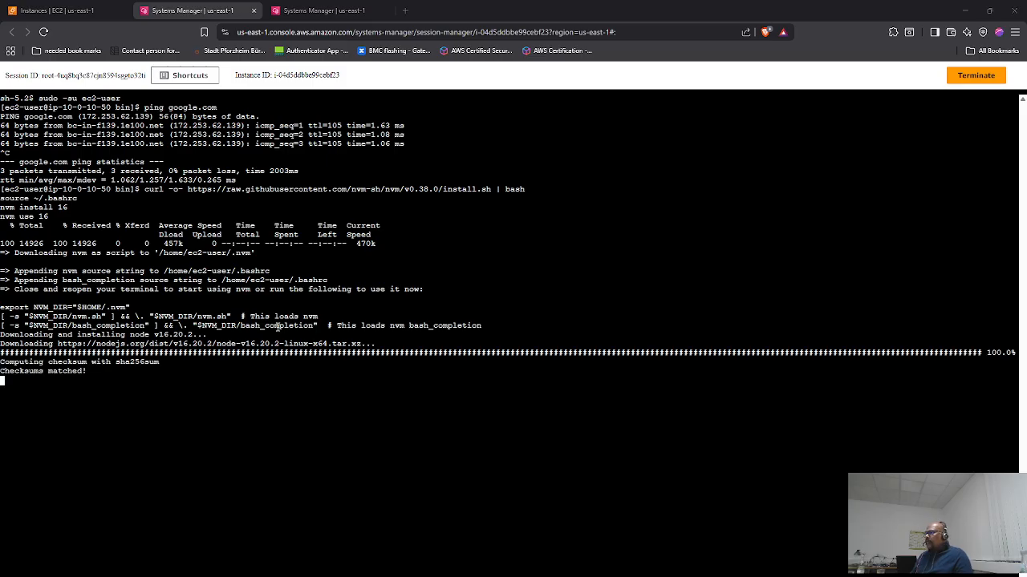
# - Open the application's S3 bucket in the AWS console and copy the S3 URI of its web-tier/ folder
pyautogui.hotkey('alt', 'Tab')
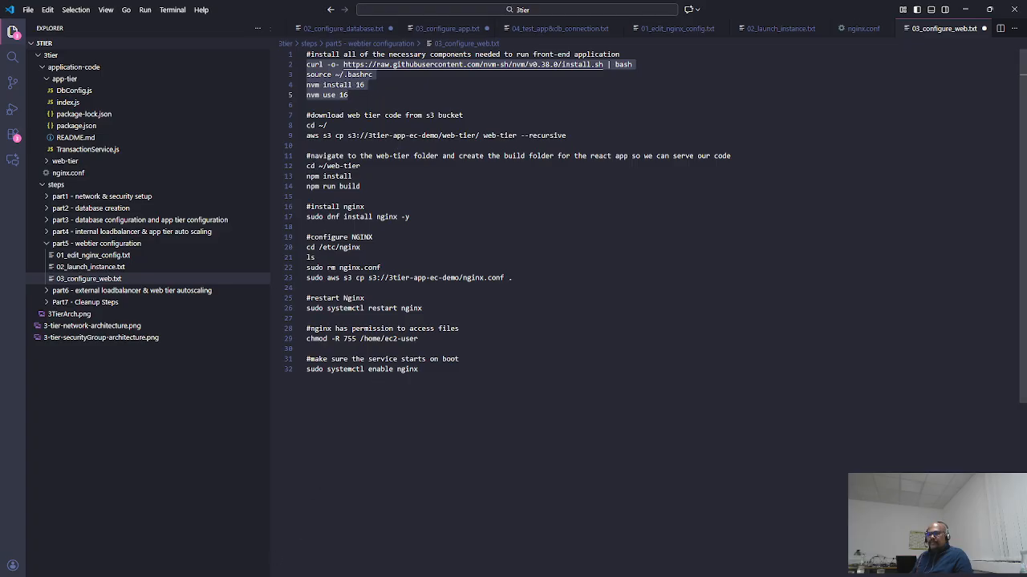
pyautogui.moveTo(254, 575)
pyautogui.click(354, 558)
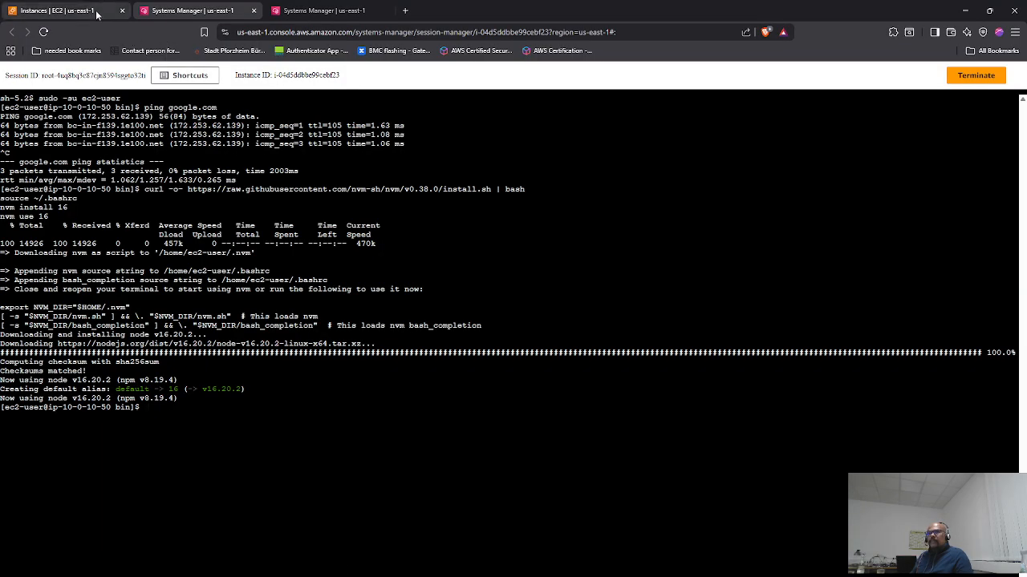
pyautogui.click(95, 11)
pyautogui.click(48, 76)
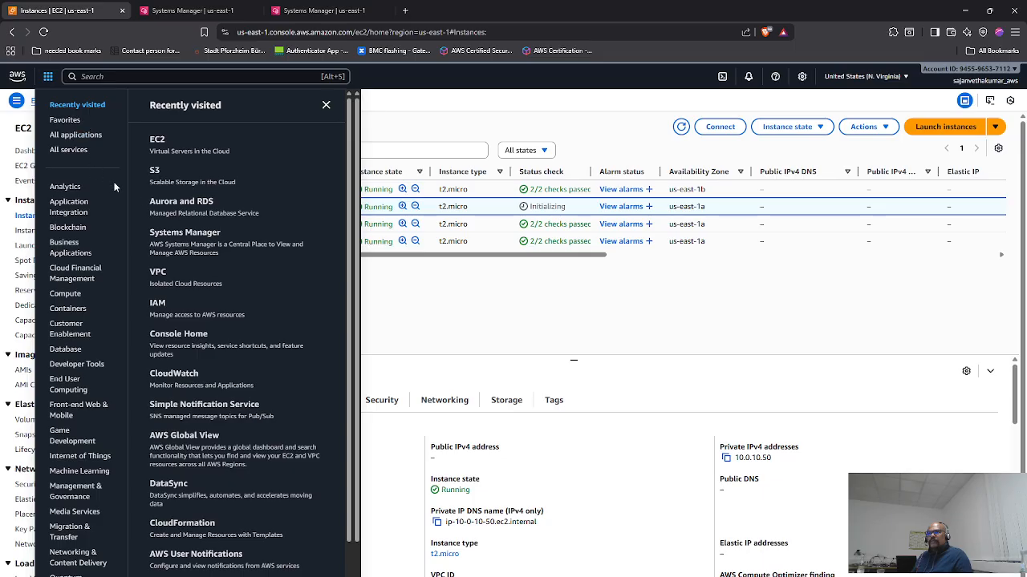
pyautogui.click(165, 175)
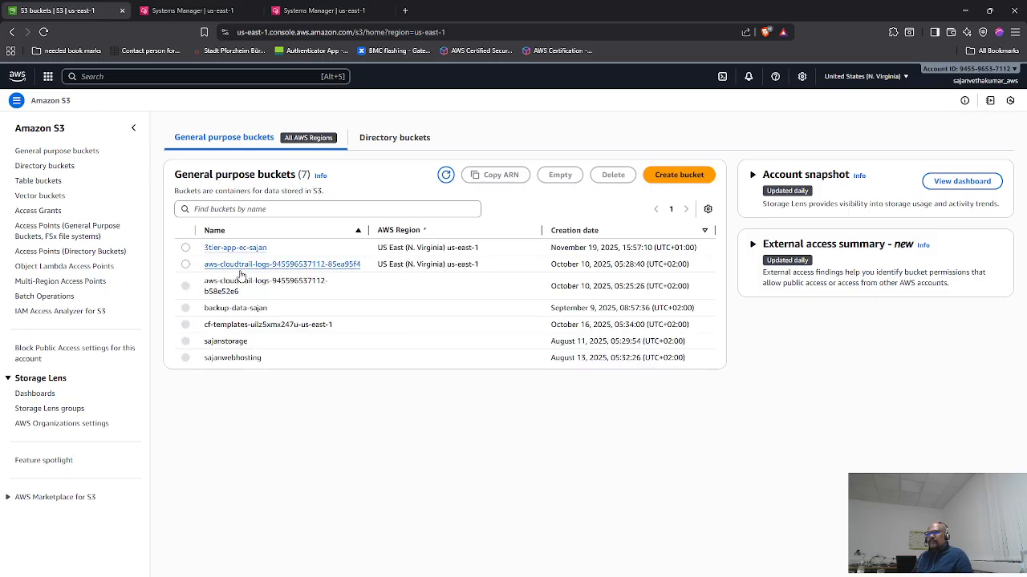
pyautogui.click(235, 248)
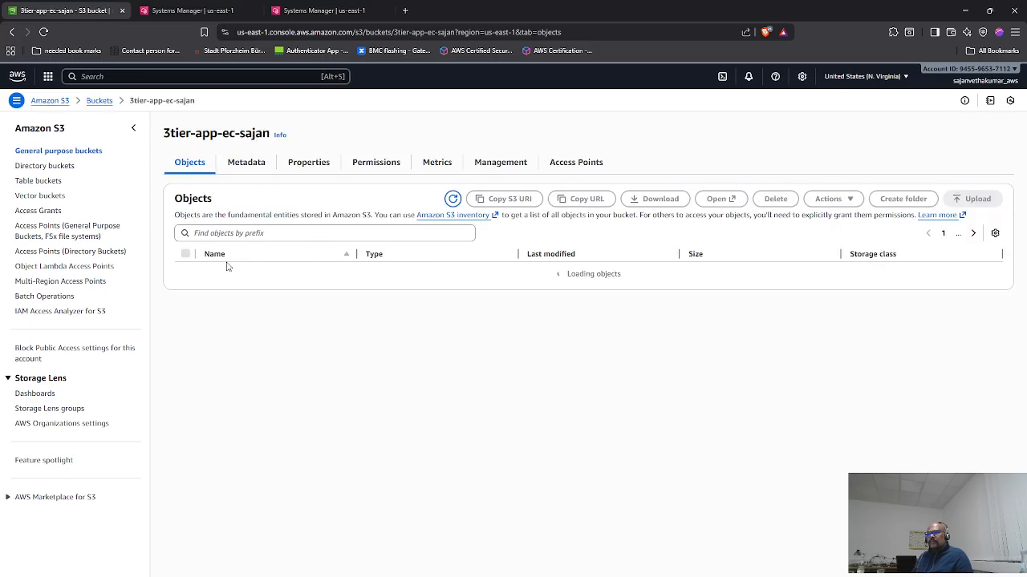
pyautogui.click(186, 314)
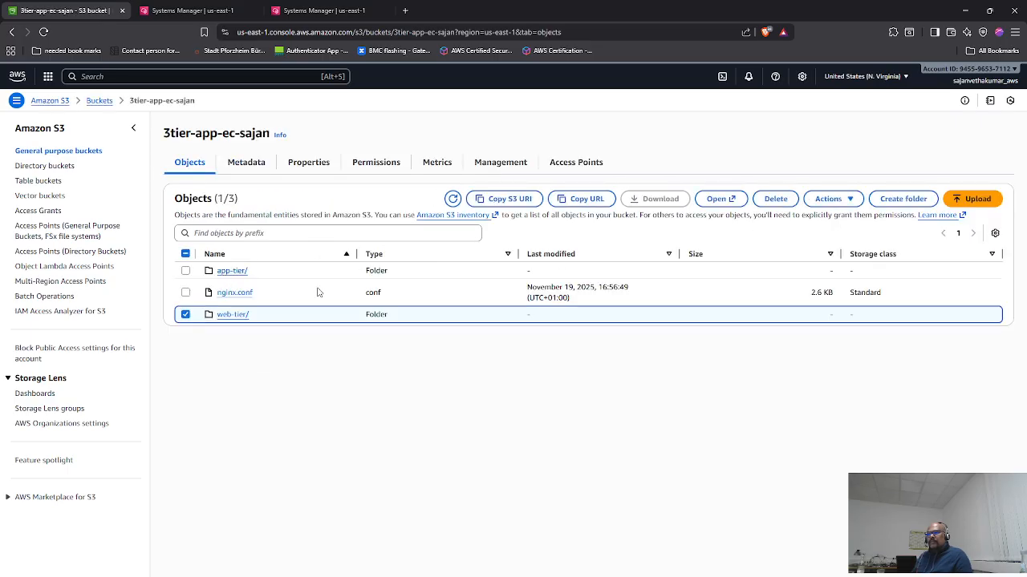
pyautogui.click(525, 202)
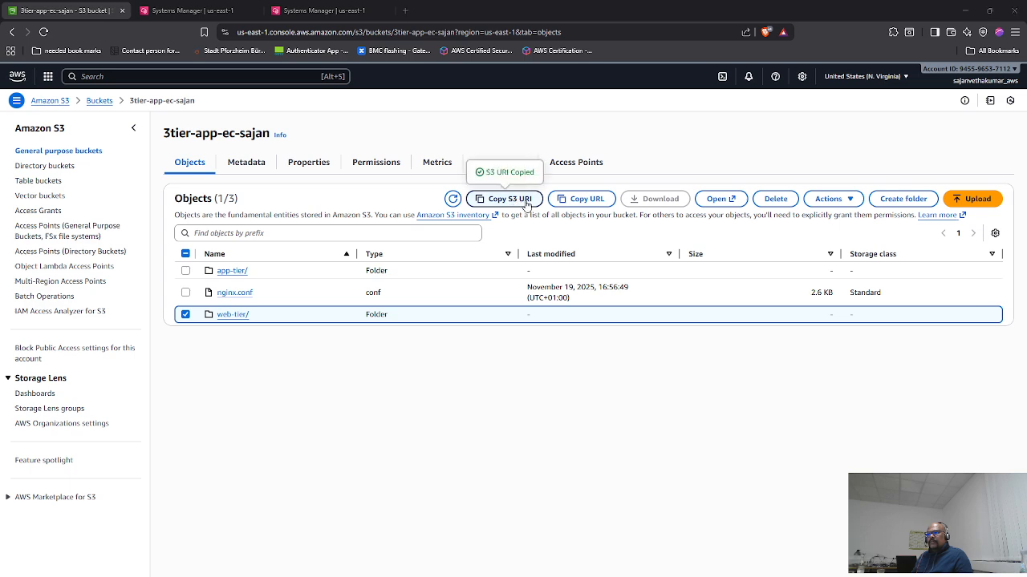
# - In VS Code, replace the S3 path in the aws s3 cp web-tier command of 03_configure_web.txt with the copied URI
pyautogui.hotkey('alt', 'Tab')
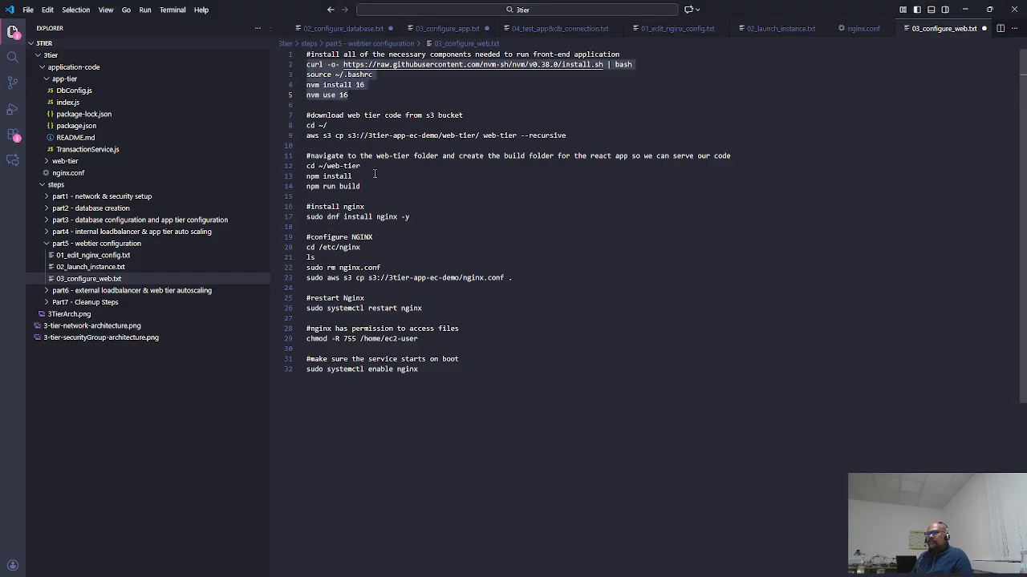
pyautogui.moveTo(348, 134); pyautogui.dragTo(479, 137)
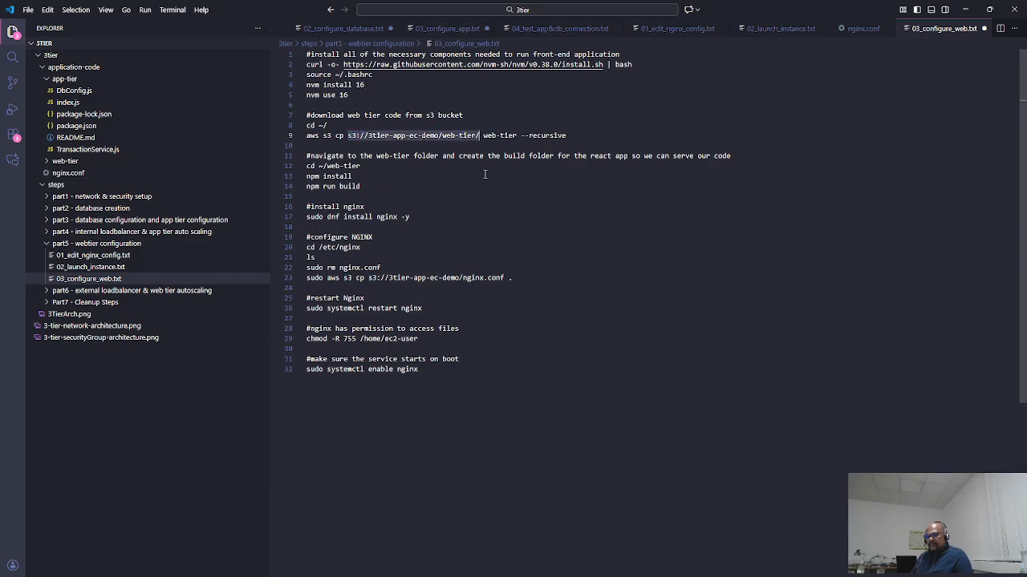
pyautogui.hotkey('ctrl', 'v')
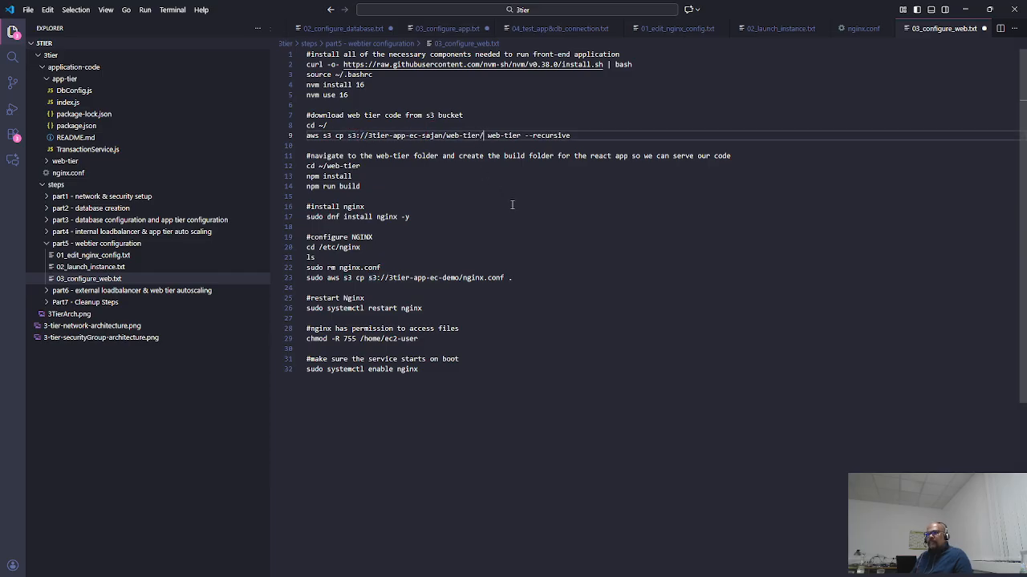
pyautogui.click(512, 205)
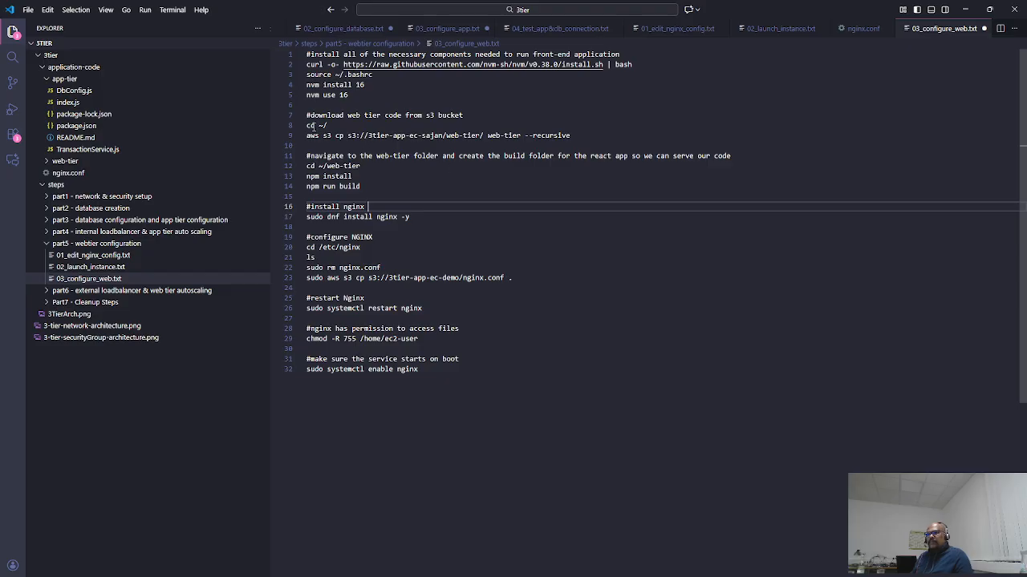
# - Copy the command cd ~/ from 03_configure_web.txt and run it in the web-tier-instance session terminal in the browser
pyautogui.moveTo(307, 125); pyautogui.dragTo(327, 126)
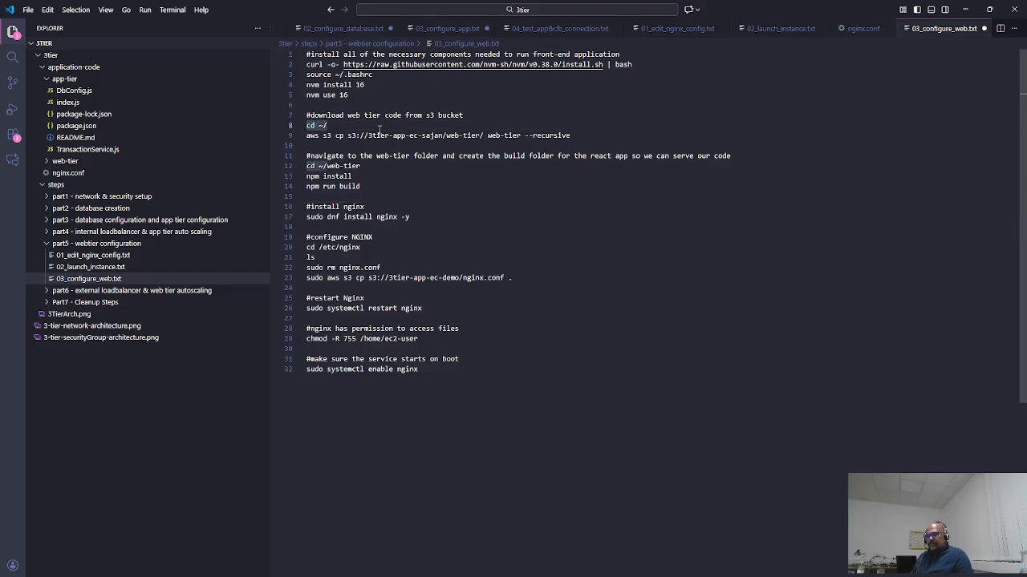
pyautogui.hotkey('alt', 'Tab')
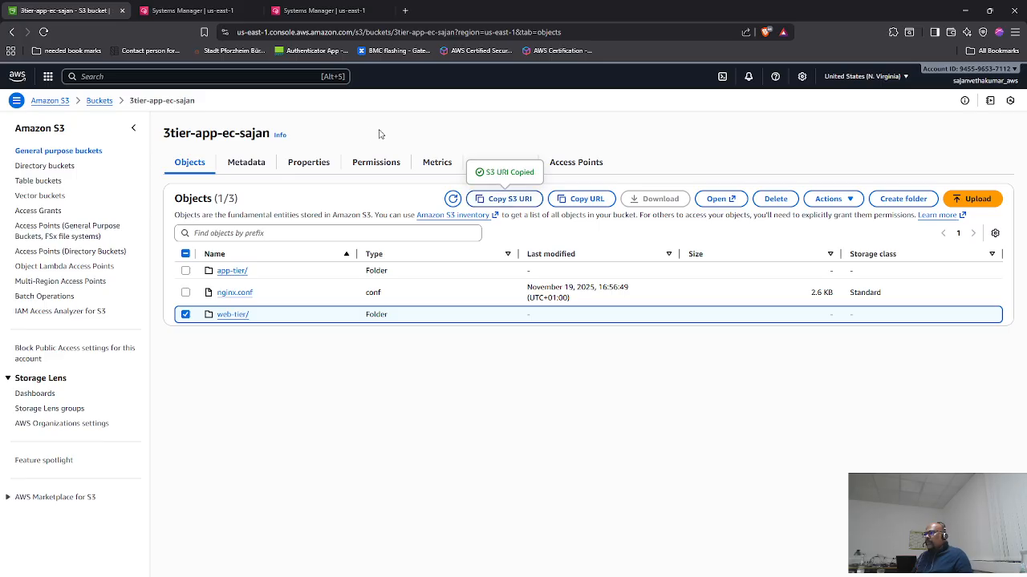
pyautogui.click(193, 10)
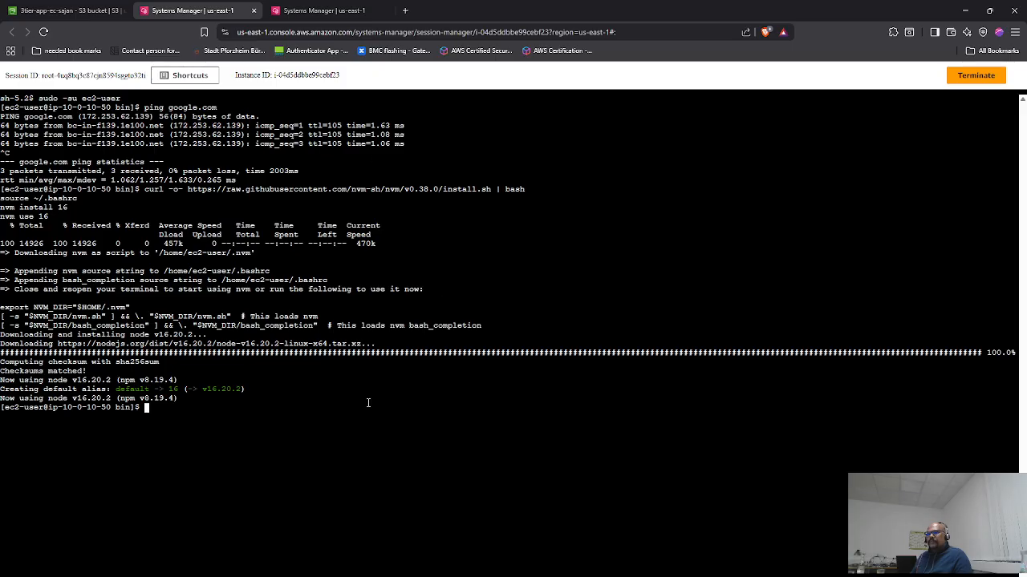
pyautogui.rightClick(262, 415)
pyautogui.click(301, 260)
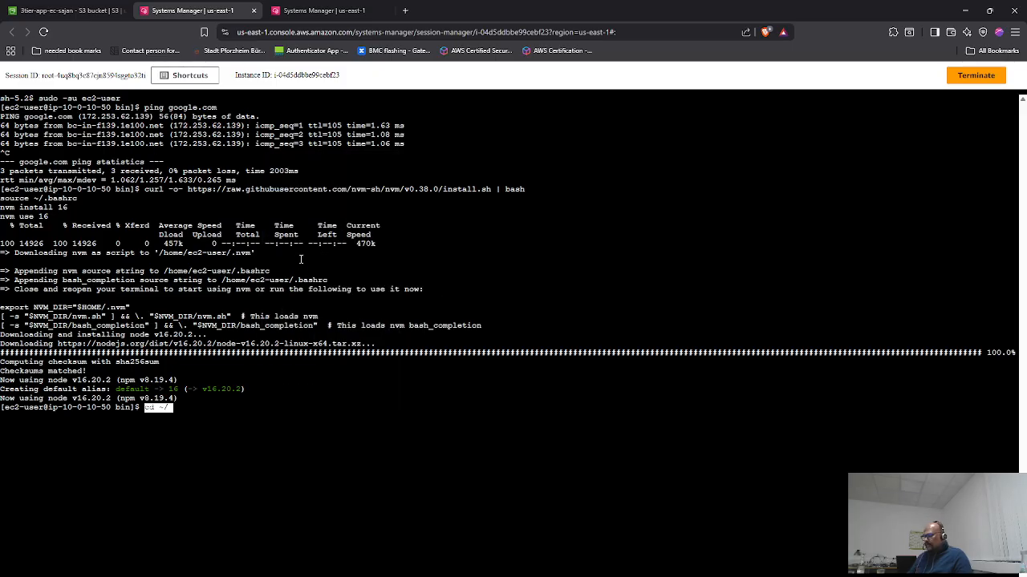
pyautogui.press('Return')
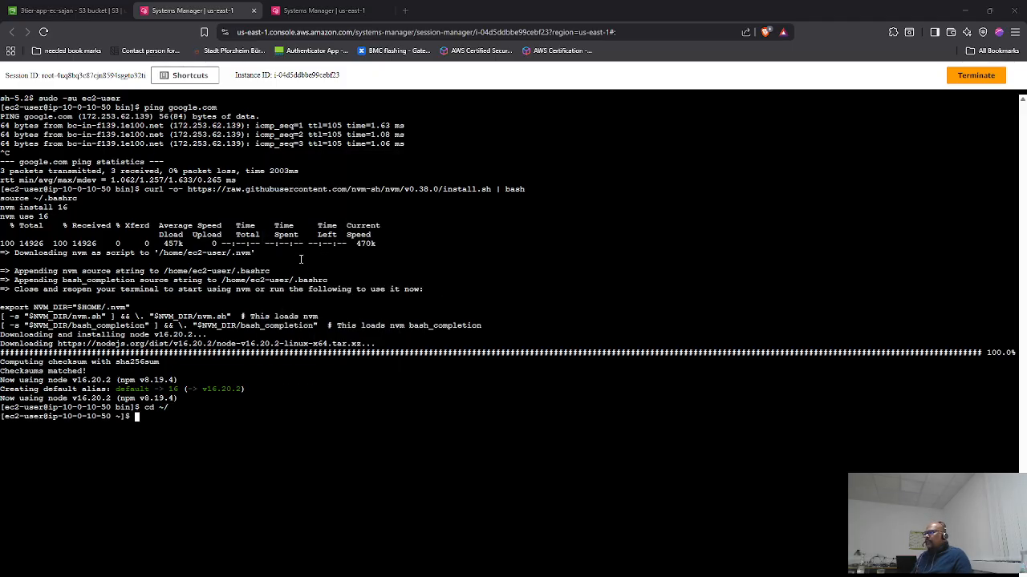
# - Copy the edited recursive aws s3 cp command from VS Code and run it in the session terminal to download the code into web-tier
pyautogui.hotkey('alt', 'Tab')
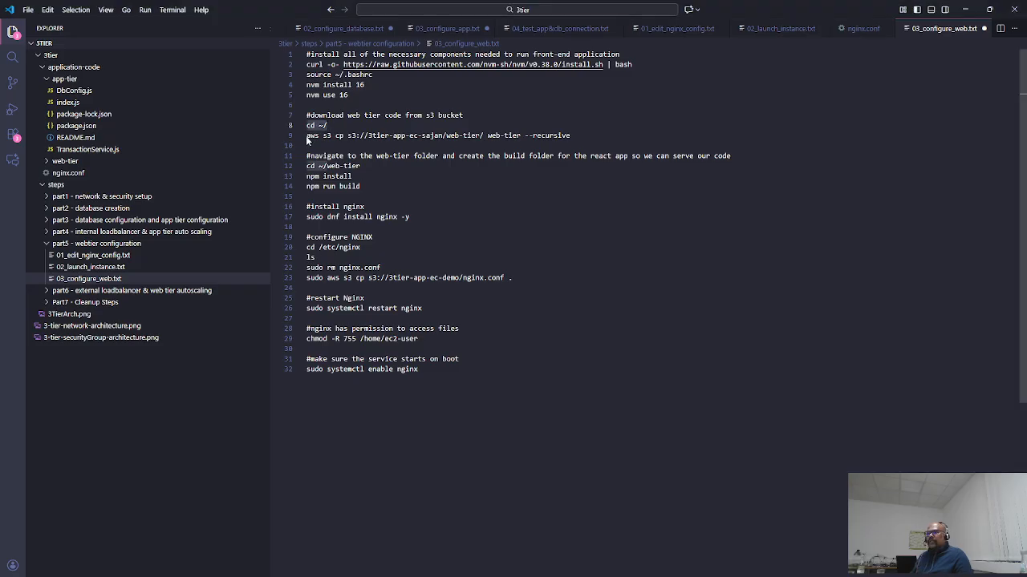
pyautogui.moveTo(307, 136); pyautogui.dragTo(571, 136)
pyautogui.hotkey('ctrl', 'c')
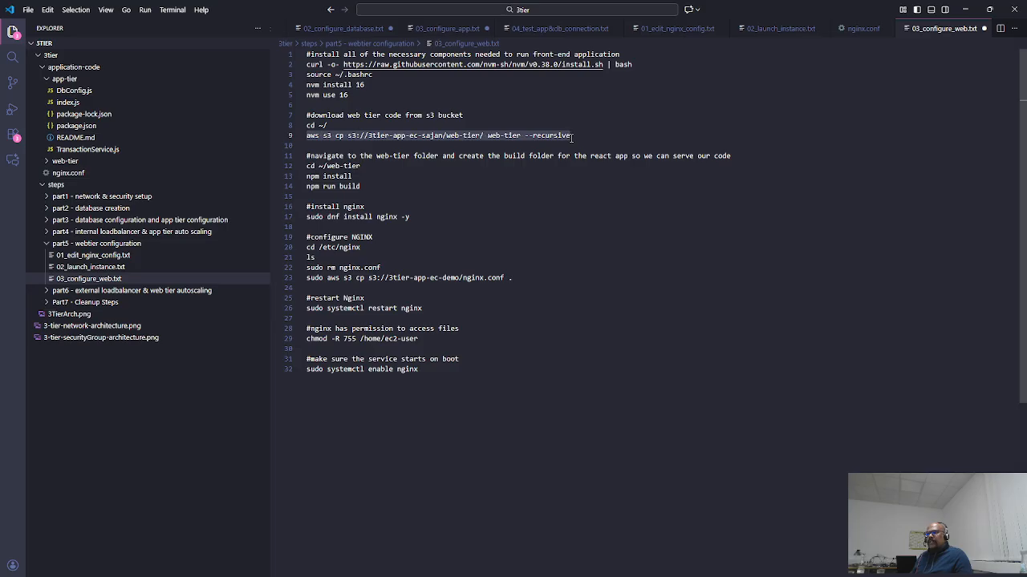
pyautogui.hotkey('alt', 'Tab')
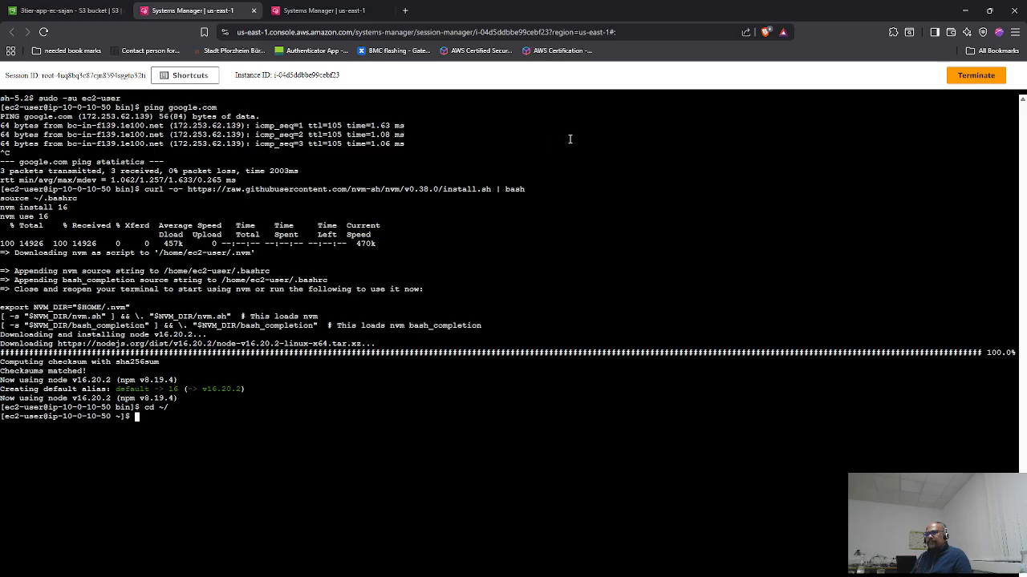
pyautogui.rightClick(252, 439)
pyautogui.click(299, 276)
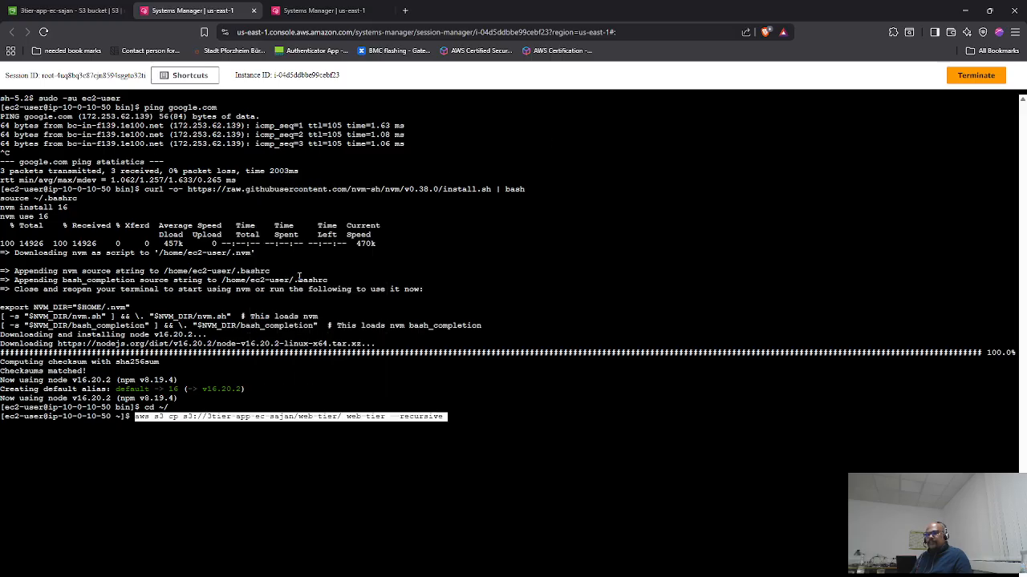
pyautogui.press('Return')
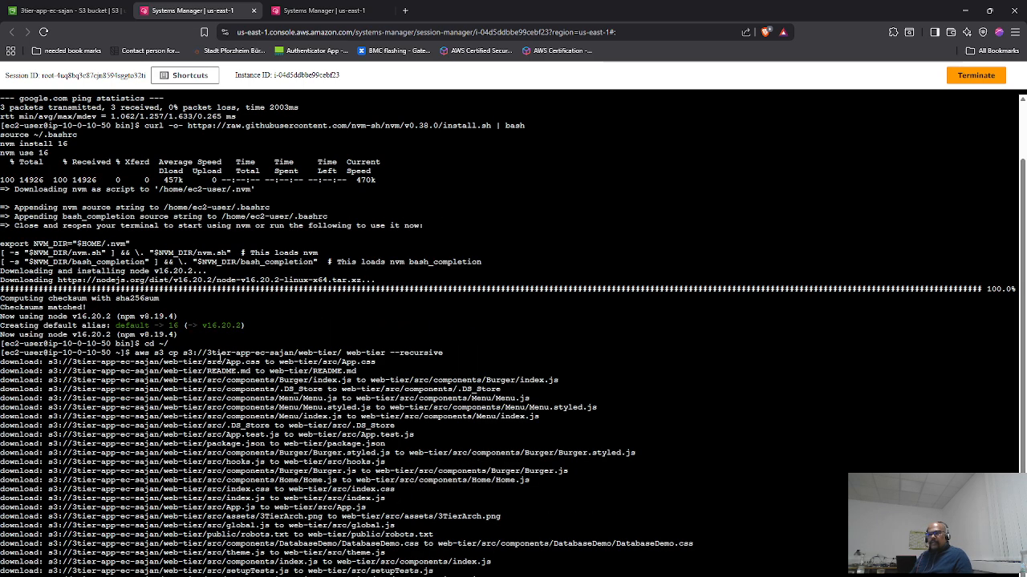
pyautogui.moveTo(183, 353); pyautogui.dragTo(330, 354)
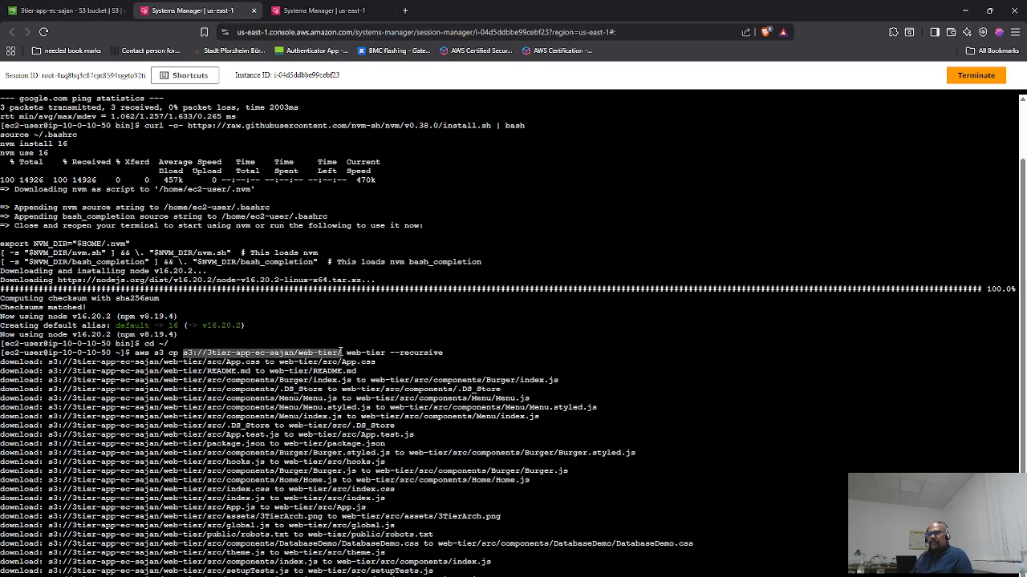
pyautogui.moveTo(346, 353); pyautogui.dragTo(383, 353)
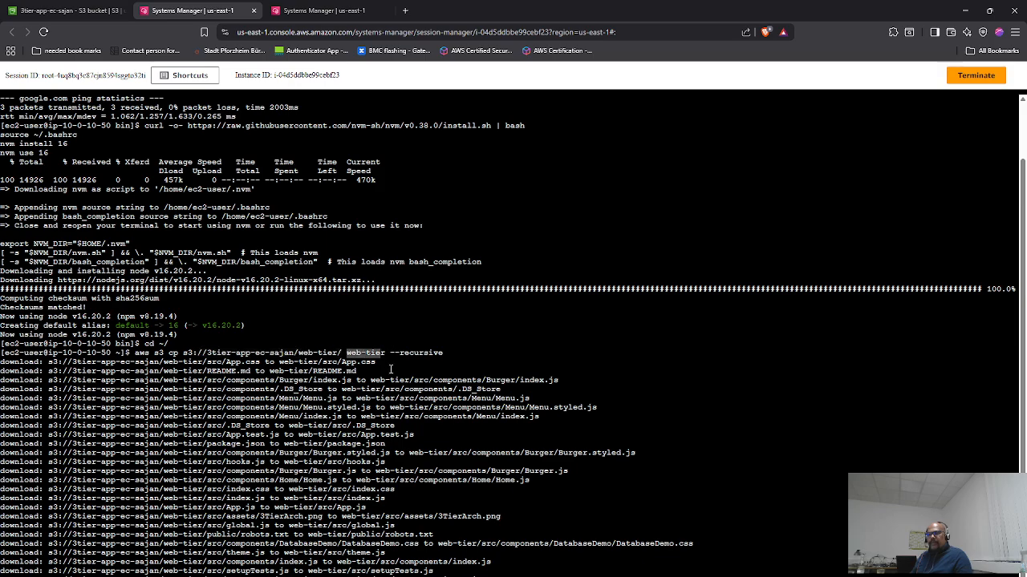
# - Copy the command cd ~/web-tier from 03_configure_web.txt in VS Code and run it in the web-tier session terminal in the browser
pyautogui.hotkey('alt', 'Tab')
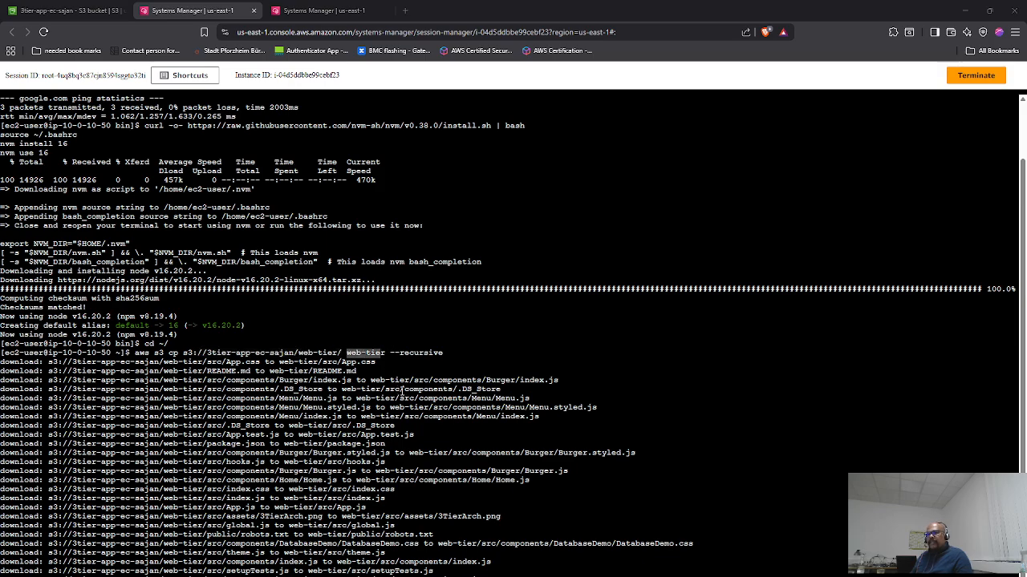
pyautogui.hotkey('alt', 'Tab')
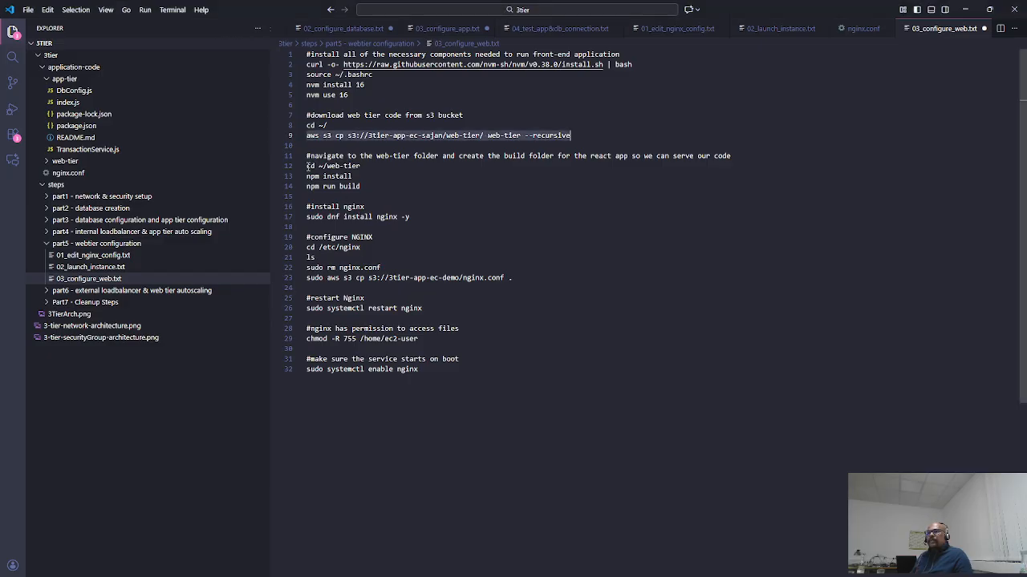
pyautogui.moveTo(307, 166); pyautogui.dragTo(382, 166)
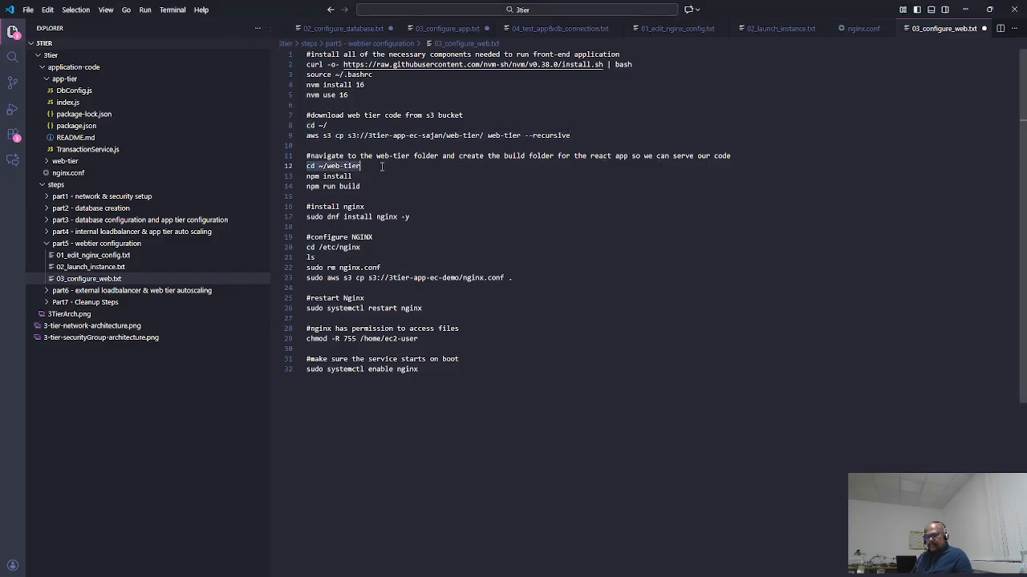
pyautogui.hotkey('alt', 'Tab')
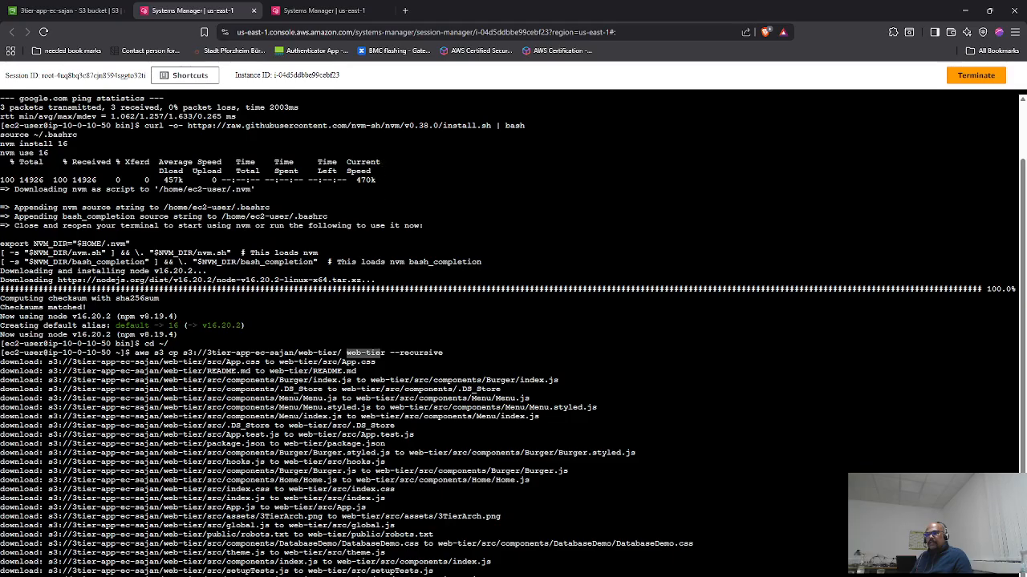
pyautogui.rightClick(159, 574)
pyautogui.click(203, 405)
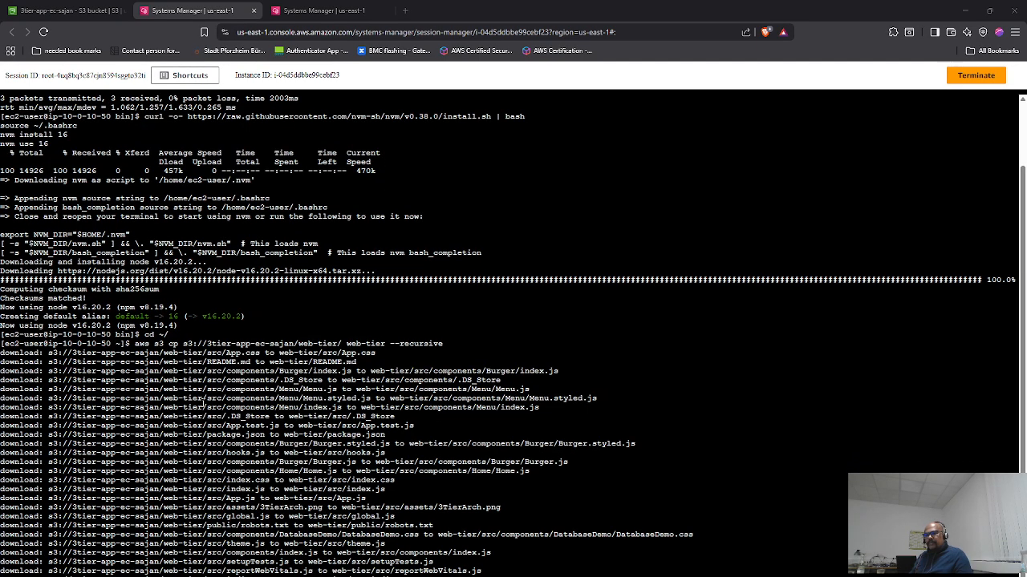
# - Copy npm install and npm run build from 03_configure_web.txt in VS Code and run both in the browser's session terminal
pyautogui.hotkey('alt', 'Tab')
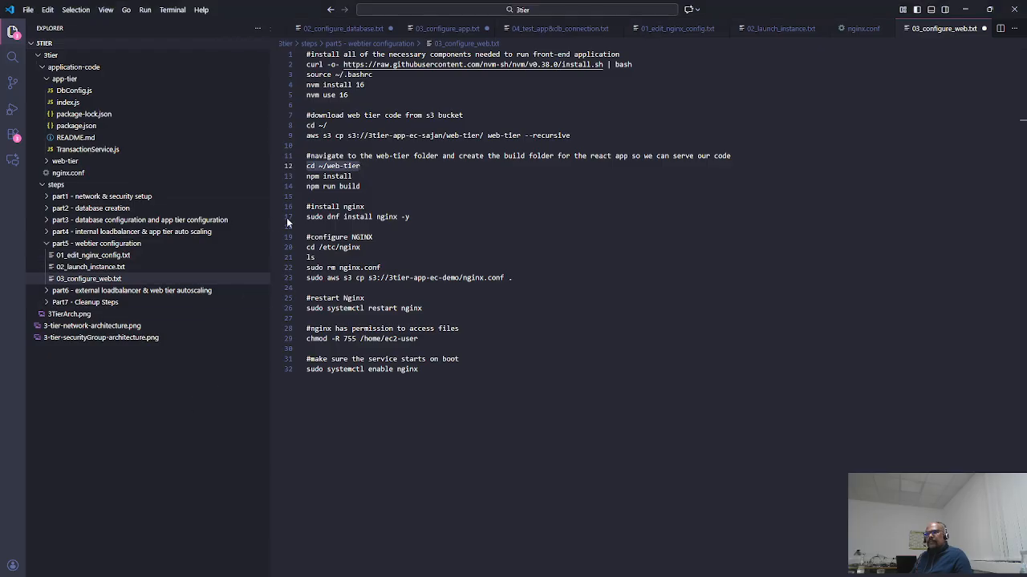
pyautogui.moveTo(307, 175); pyautogui.dragTo(359, 186)
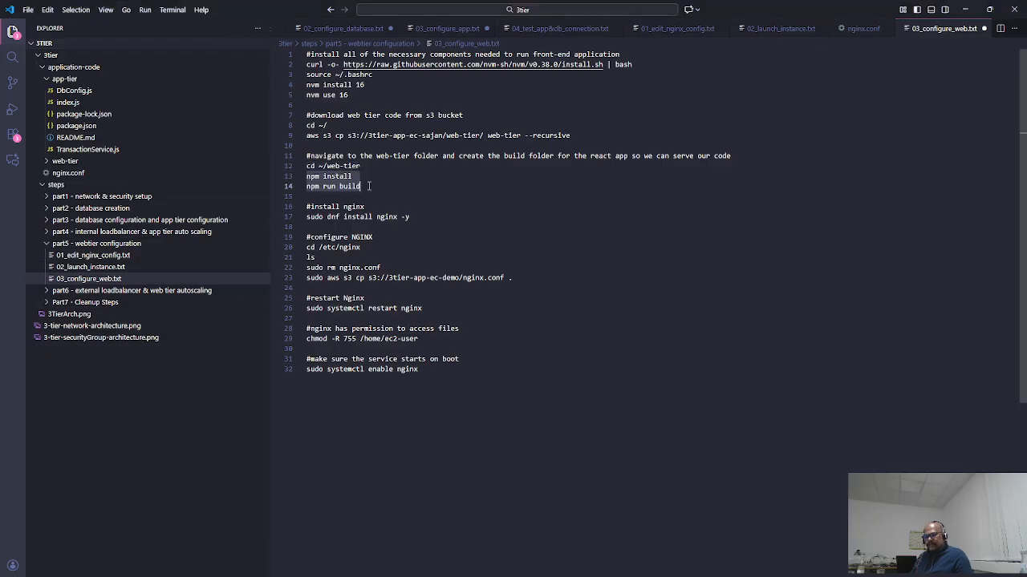
pyautogui.hotkey('alt', 'Tab')
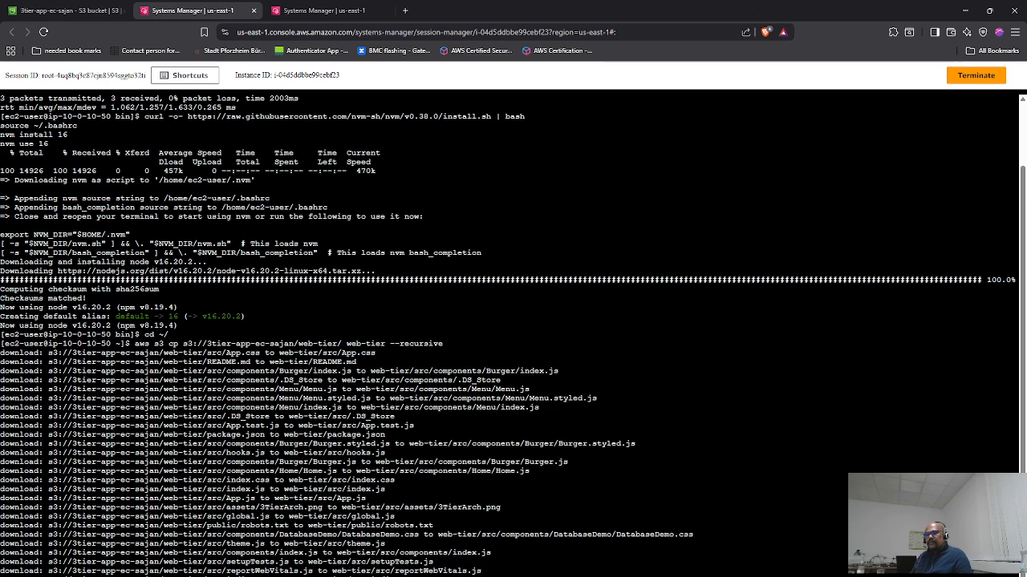
pyautogui.rightClick(218, 560)
pyautogui.click(264, 446)
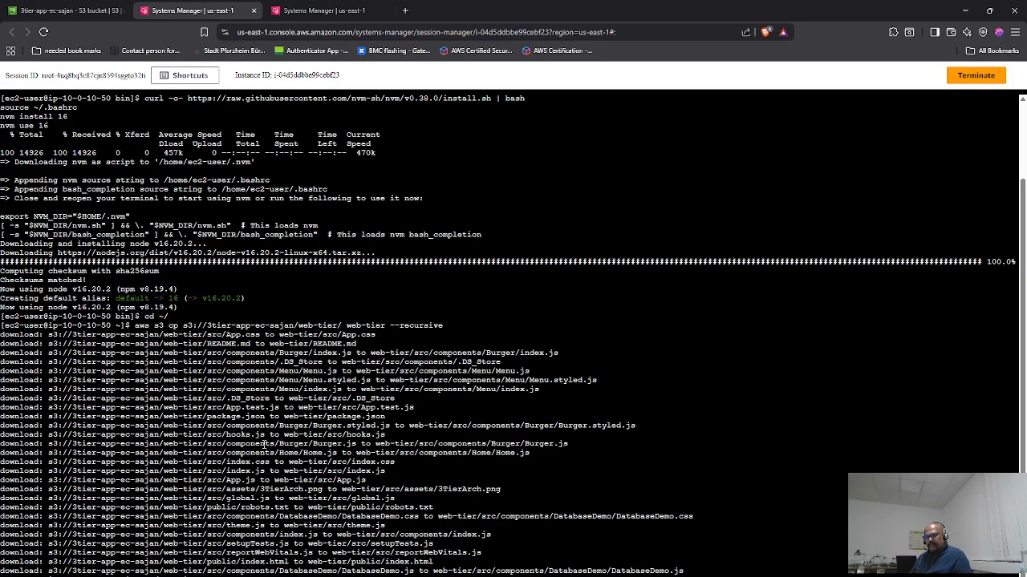
pyautogui.hotkey('alt', 'Tab')
pyautogui.hotkey('alt', 'Tab')
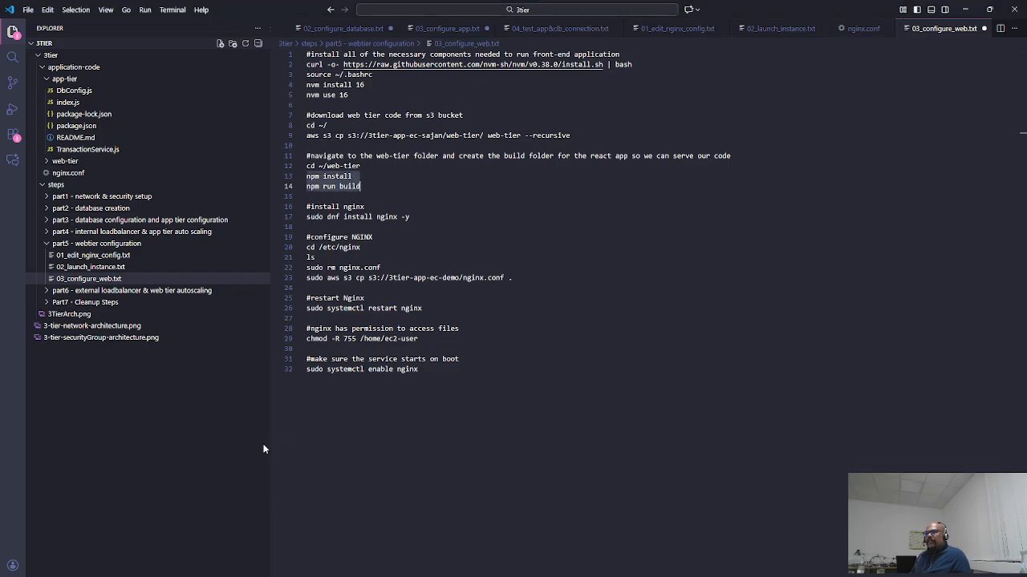
pyautogui.click(307, 216)
pyautogui.moveTo(307, 217); pyautogui.dragTo(410, 217)
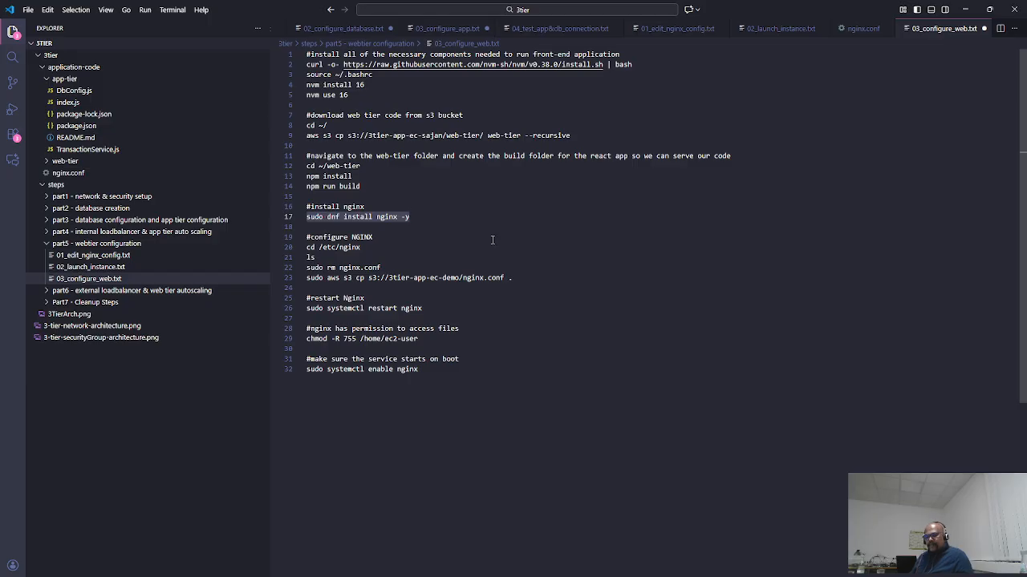
pyautogui.hotkey('alt', 'Tab')
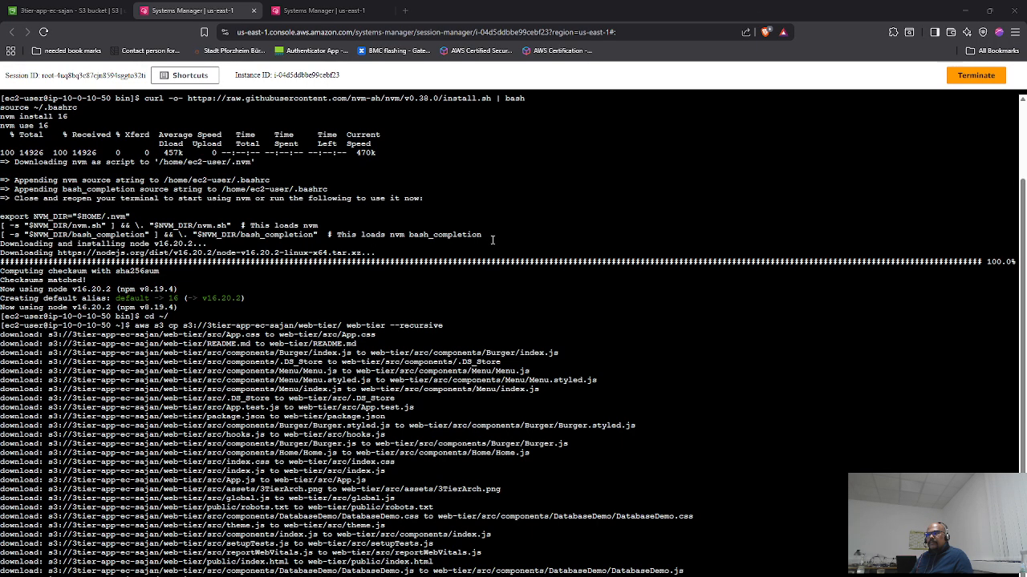
# - In the application's S3 bucket in the browser, select only nginx.conf instead of web-tier/ and copy its S3 URI
pyautogui.hotkey('alt', 'Tab')
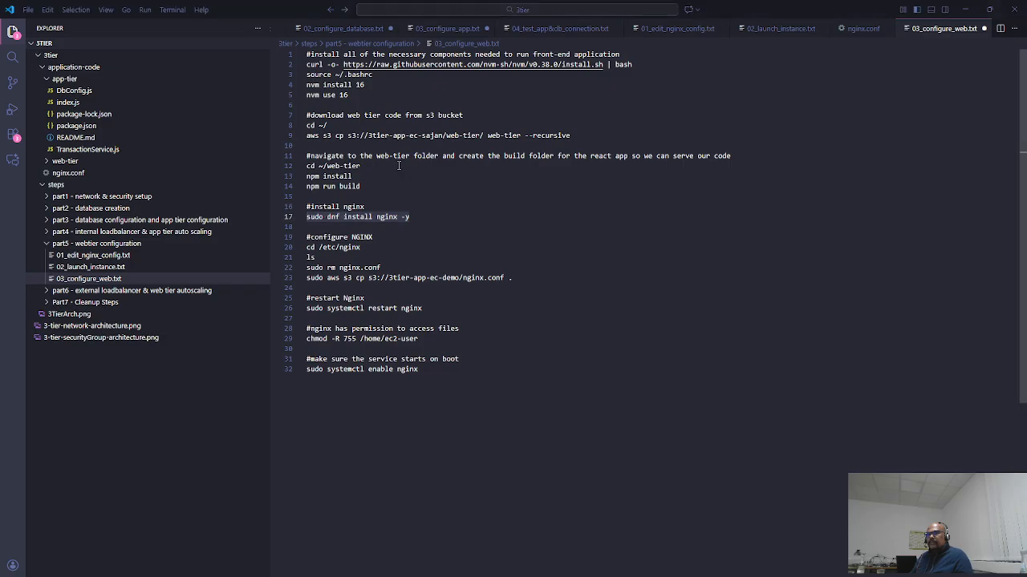
pyautogui.hotkey('alt', 'Tab')
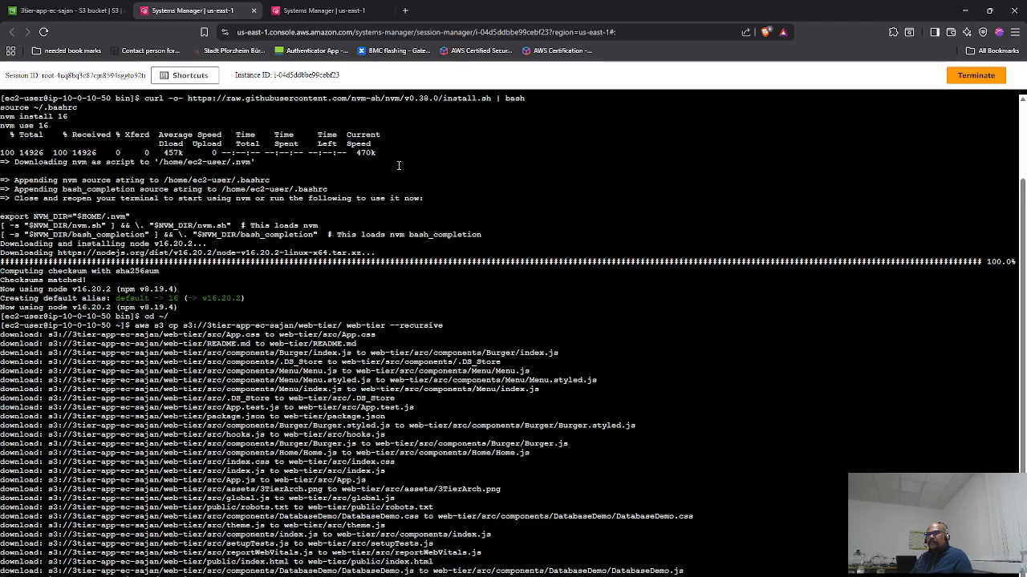
pyautogui.click(52, 12)
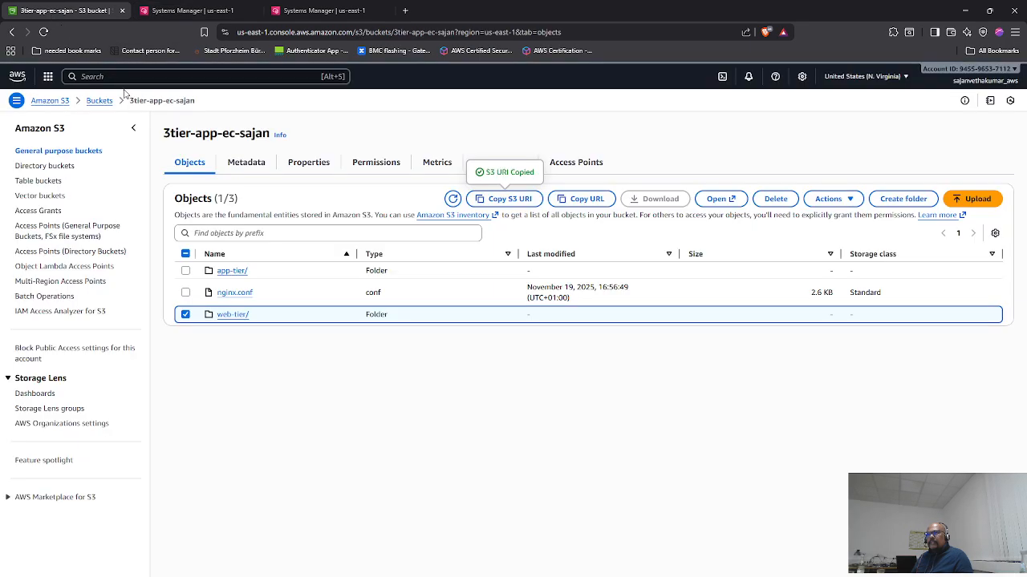
pyautogui.click(185, 293)
pyautogui.click(185, 315)
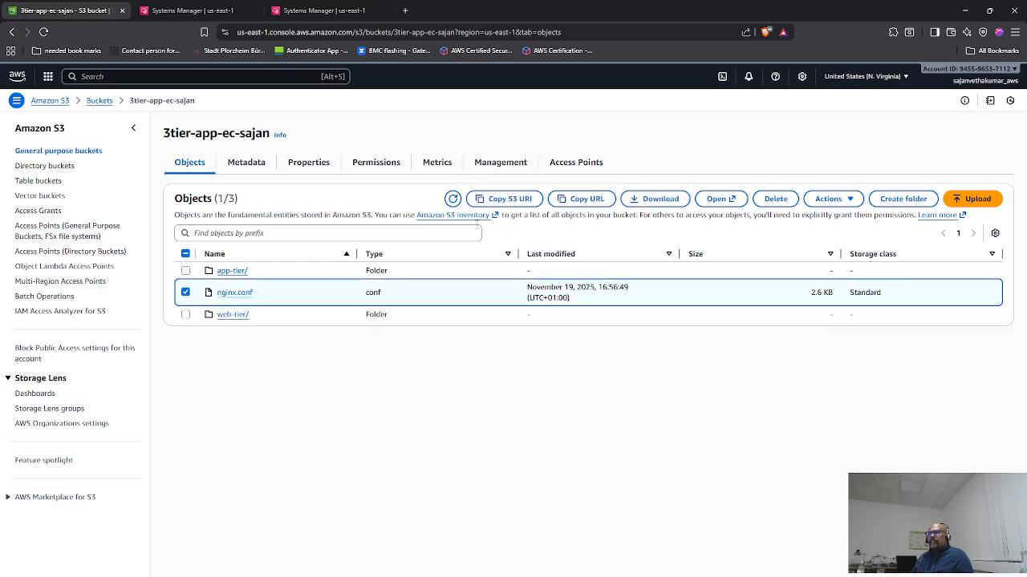
pyautogui.click(510, 199)
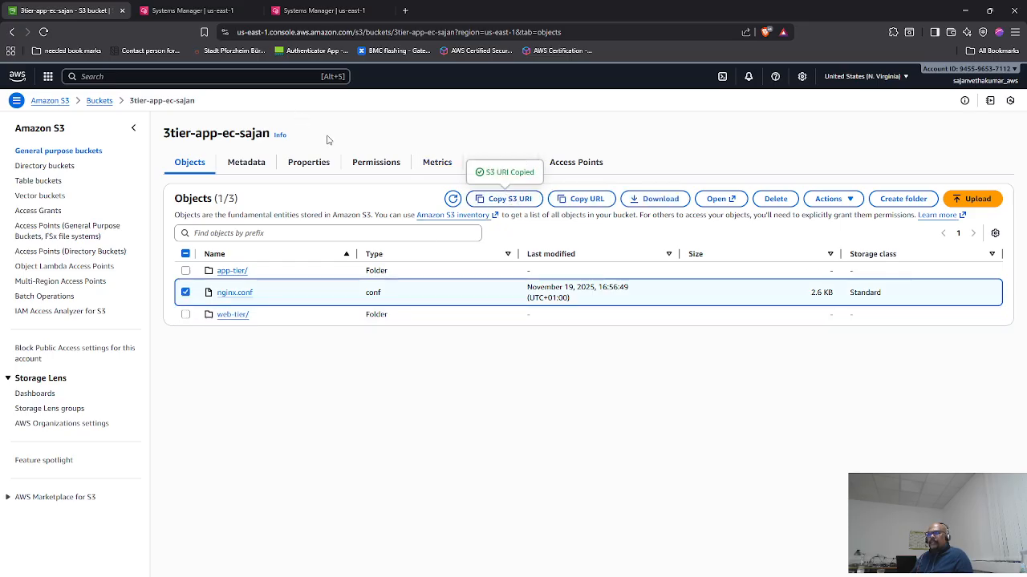
# - In VS Code, replace the S3 path in the nginx.conf copy command of 03_configure_web.txt with the copied URI
pyautogui.hotkey('alt', 'Tab')
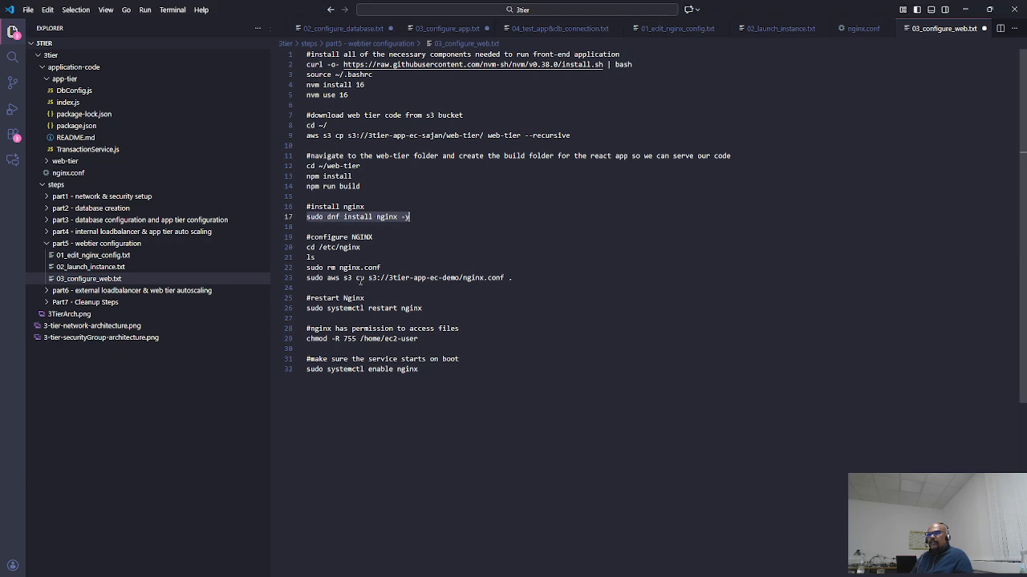
pyautogui.moveTo(368, 278); pyautogui.dragTo(506, 279)
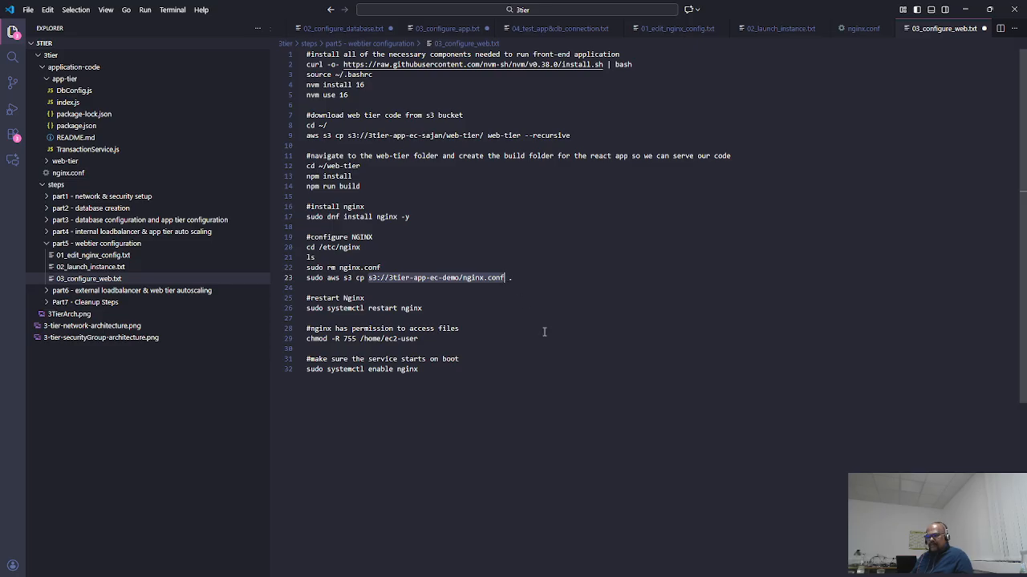
pyautogui.hotkey('ctrl', 'v')
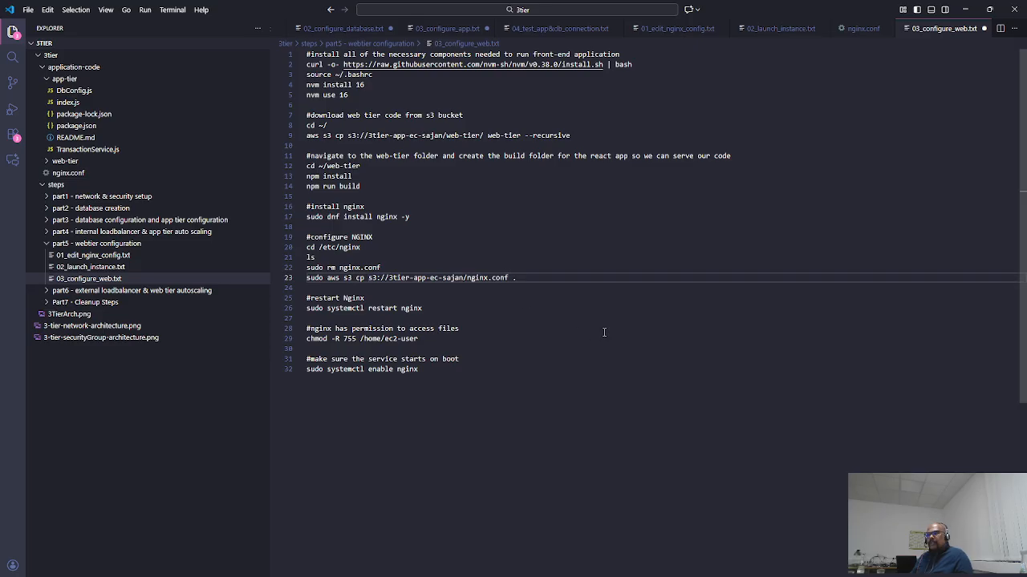
pyautogui.click(467, 228)
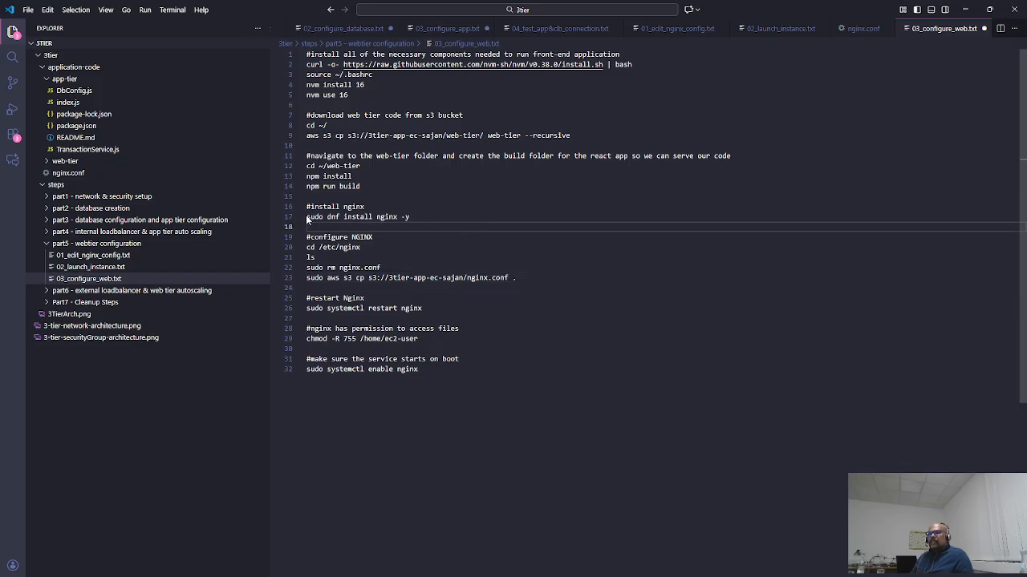
# - Copy sudo dnf install nginx -y from 03_configure_web.txt and run it in the web-tier session terminal in the browser
pyautogui.moveTo(306, 218); pyautogui.dragTo(414, 217)
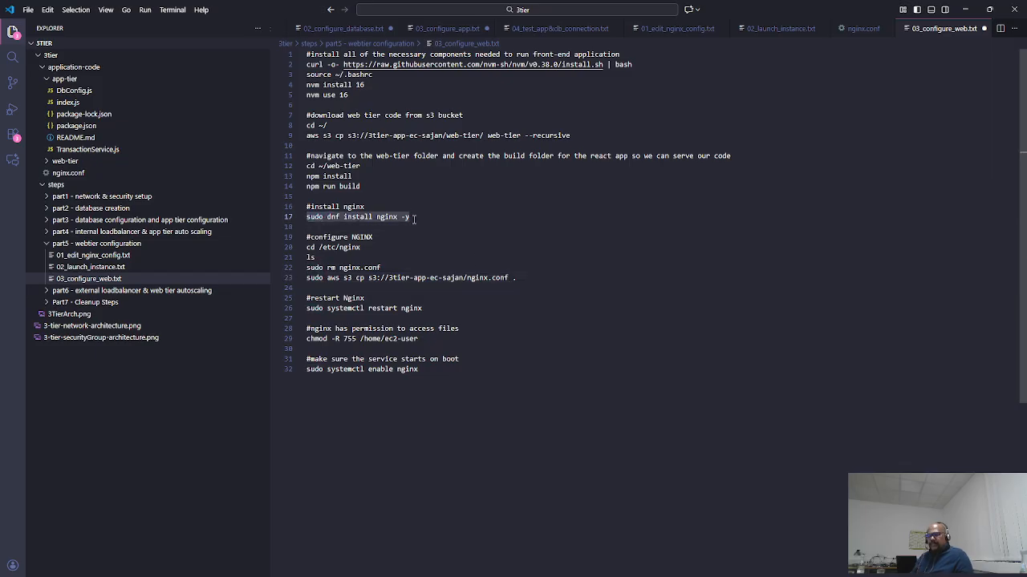
pyautogui.hotkey('alt', 'Tab')
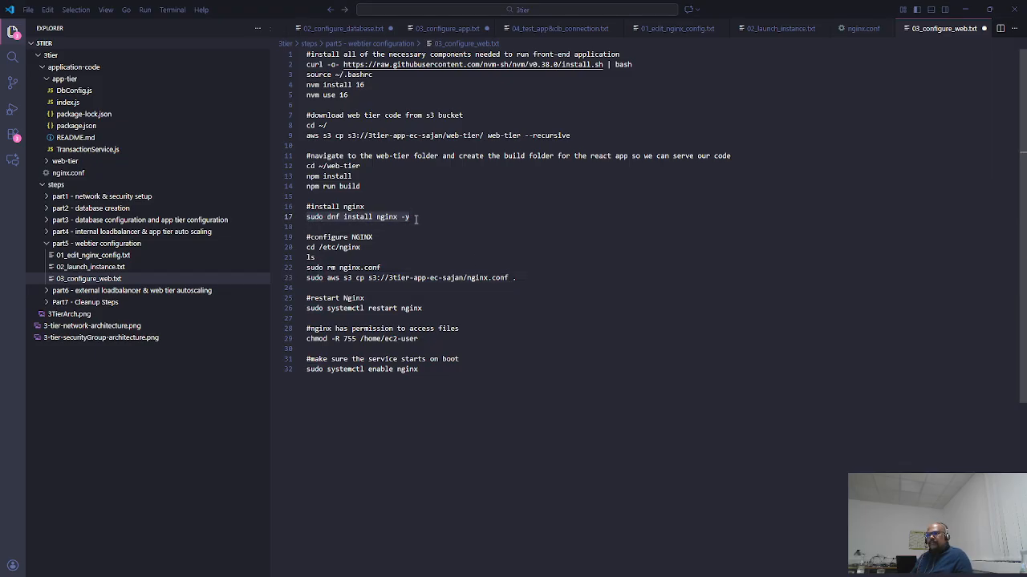
pyautogui.hotkey('alt', 'Tab')
pyautogui.hotkey('alt', 'Tab')
pyautogui.click(185, 16)
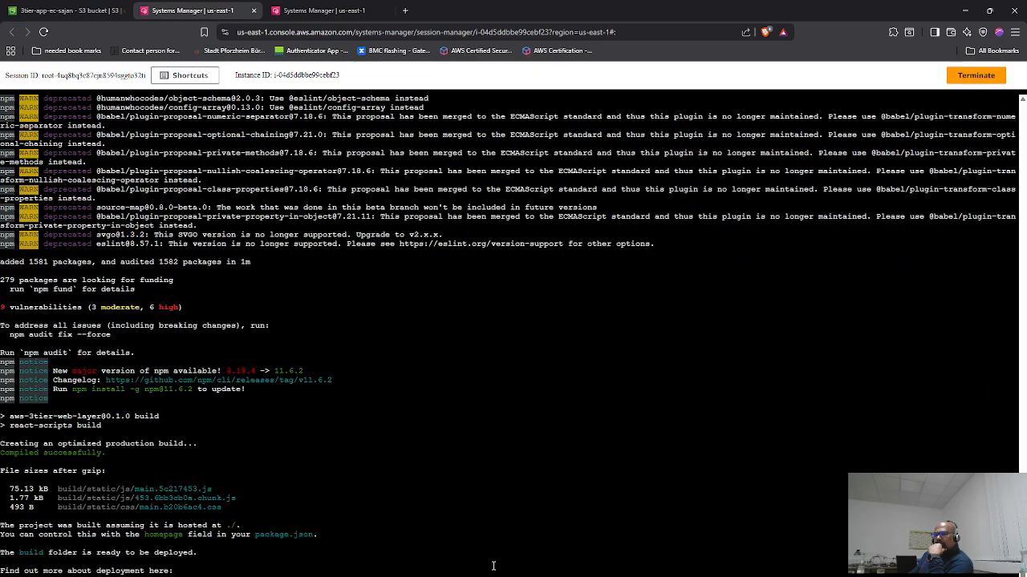
pyautogui.rightClick(248, 542)
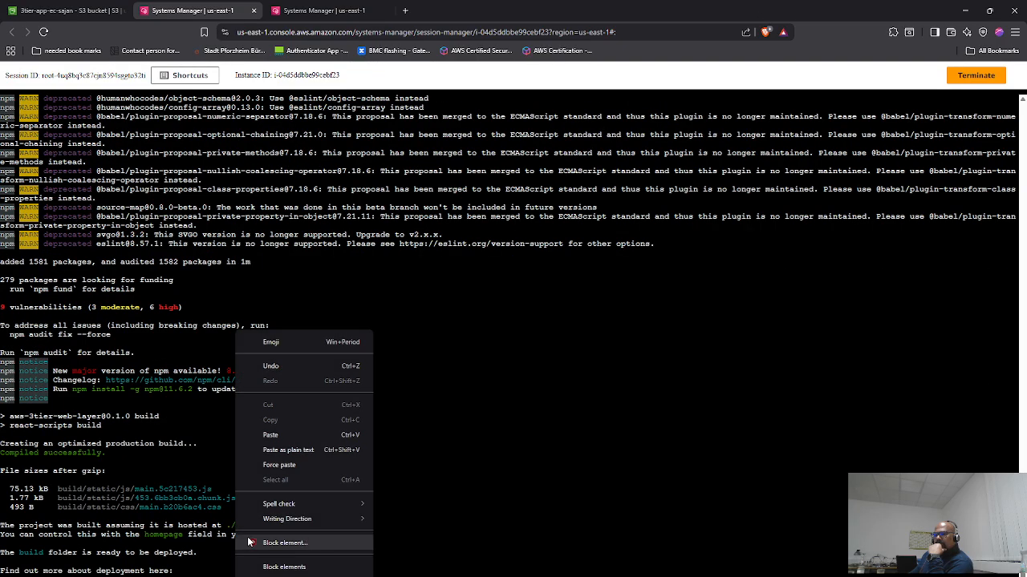
pyautogui.click(276, 435)
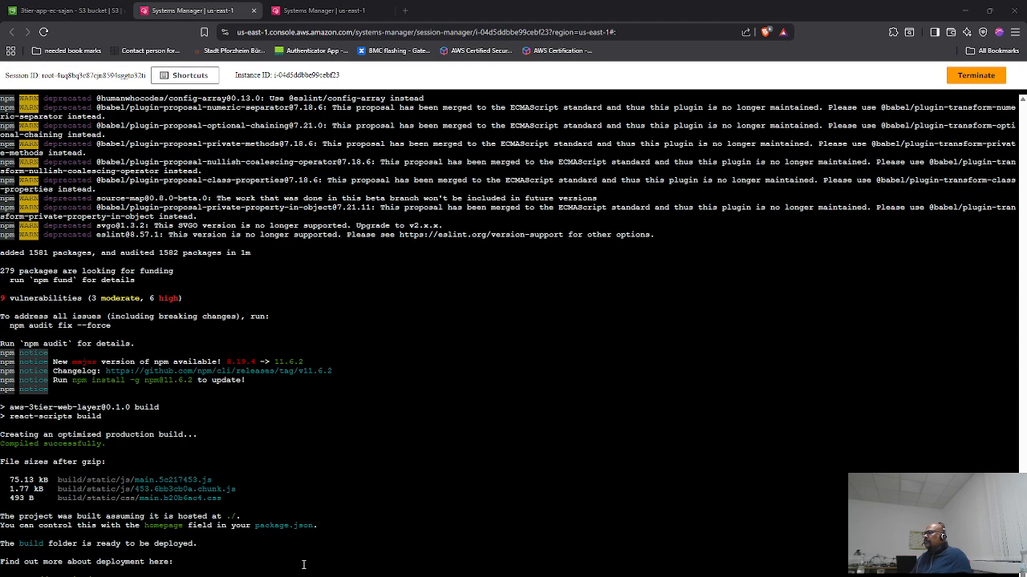
# - Copy the command cd /etc/nginx from 03_configure_web.txt in VS Code and run it in the browser's session terminal
pyautogui.hotkey('alt', 'Tab')
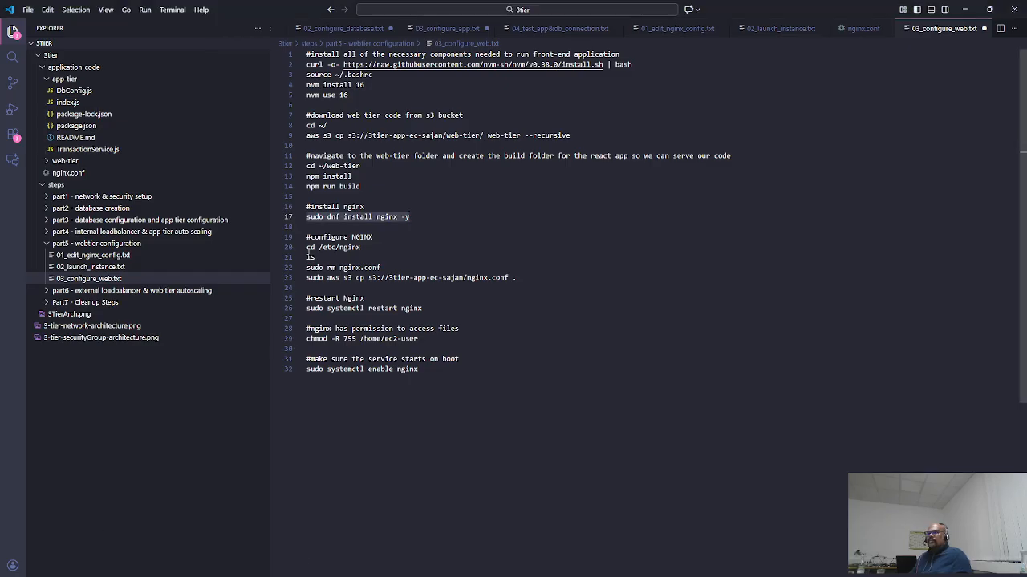
pyautogui.click(307, 248)
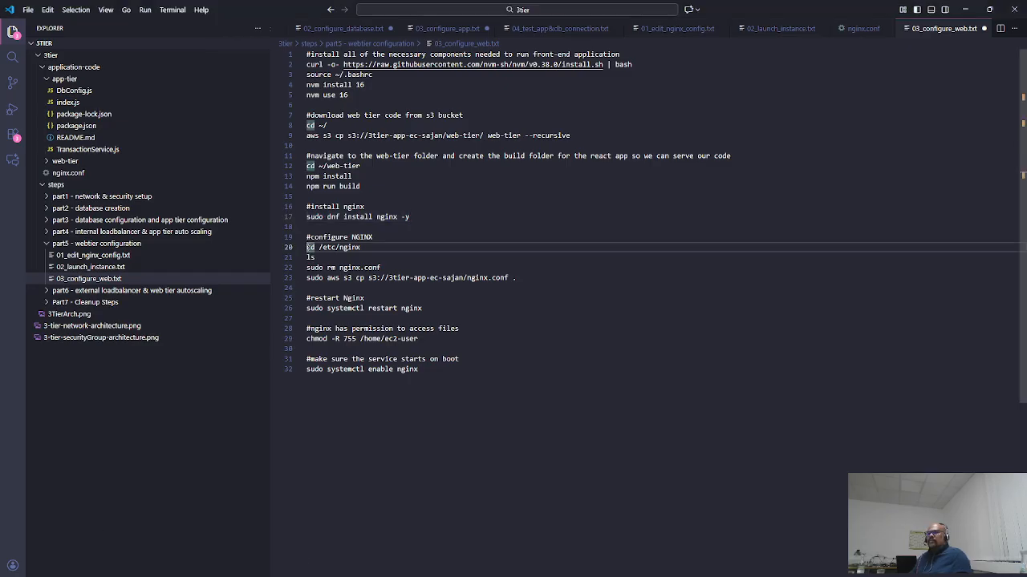
pyautogui.moveTo(307, 248); pyautogui.dragTo(380, 254)
pyautogui.click(380, 253)
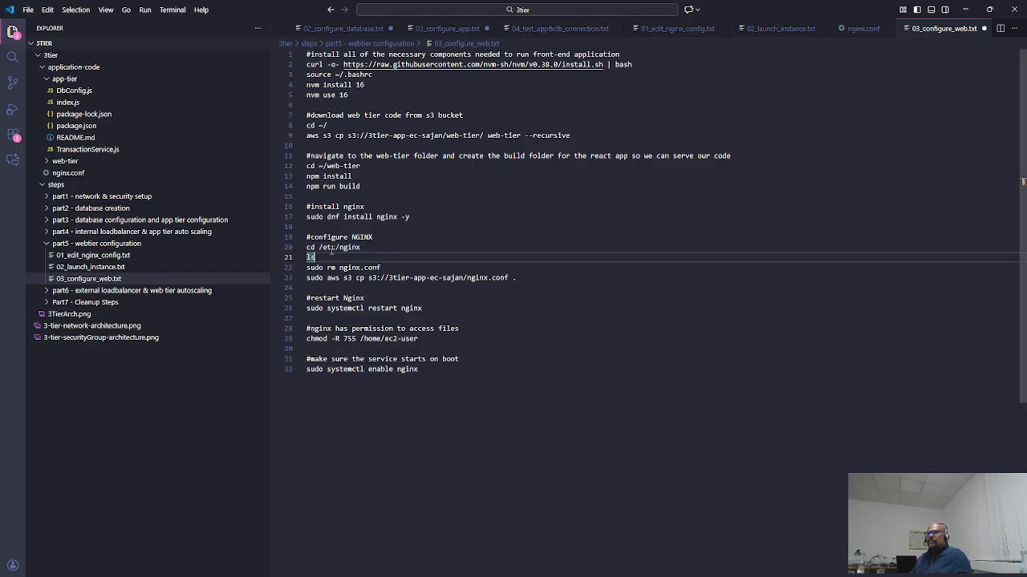
pyautogui.click(319, 248)
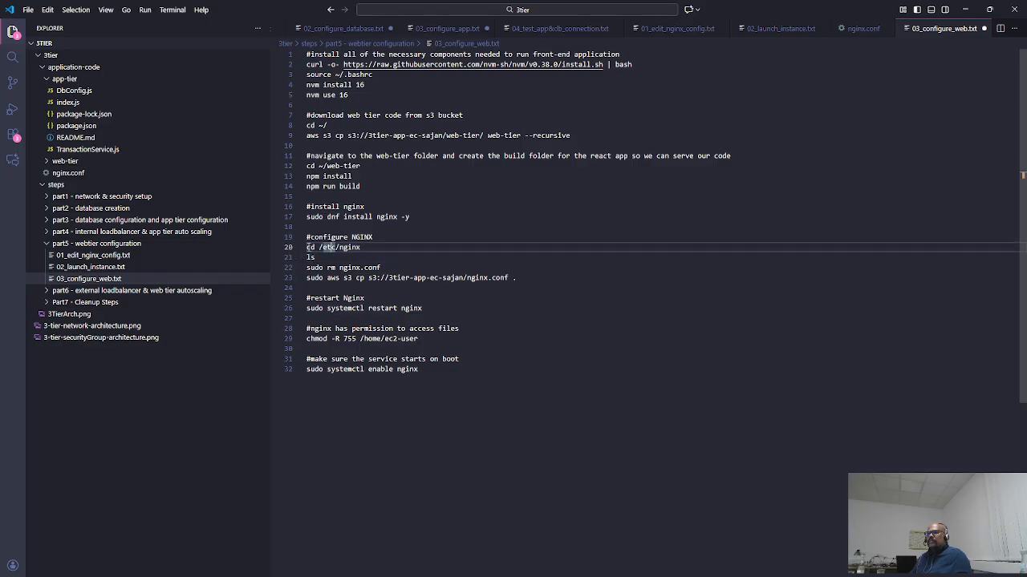
pyautogui.moveTo(306, 248); pyautogui.dragTo(367, 248)
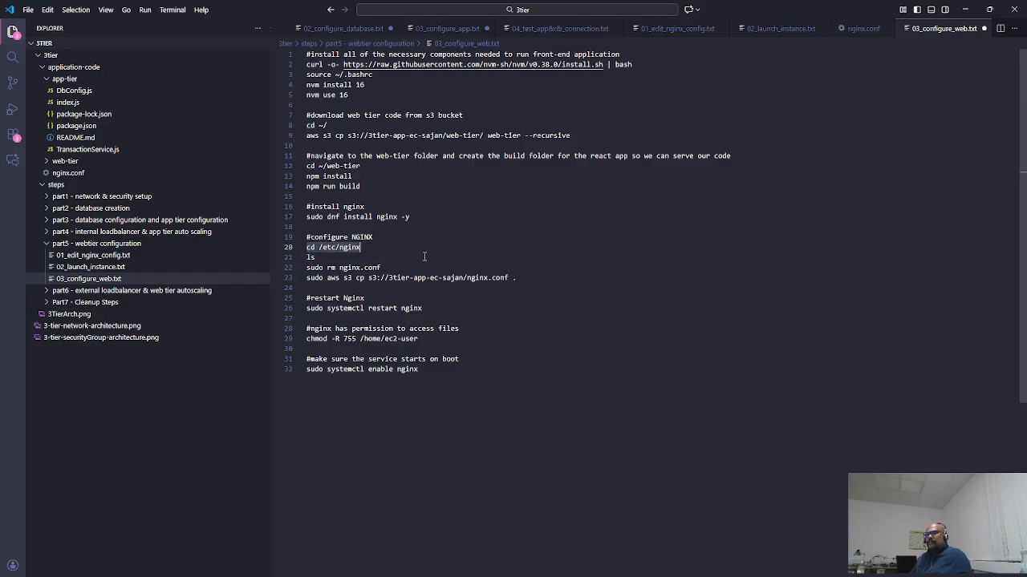
pyautogui.hotkey('alt', 'Tab')
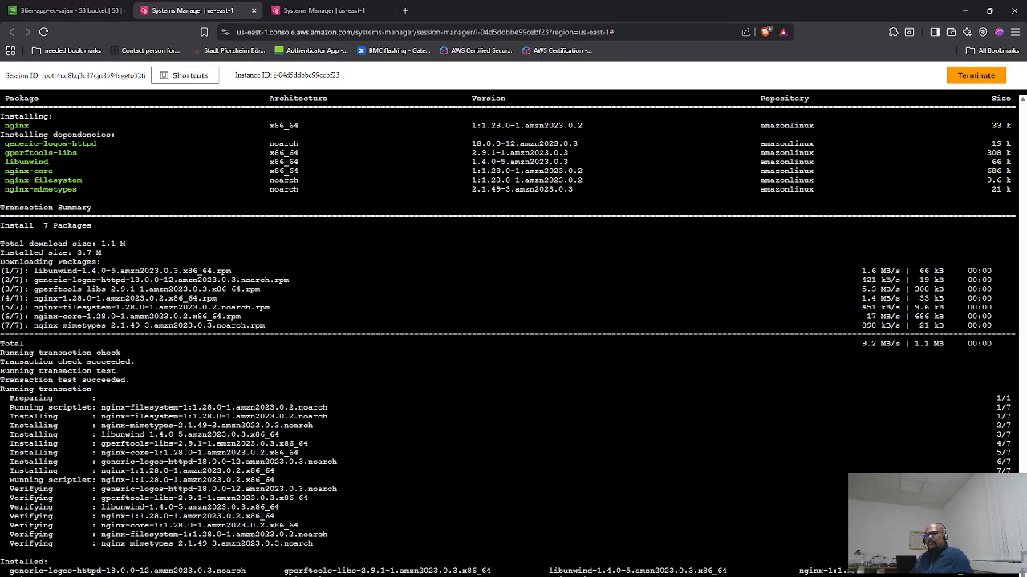
pyautogui.rightClick(248, 329)
pyautogui.click(301, 433)
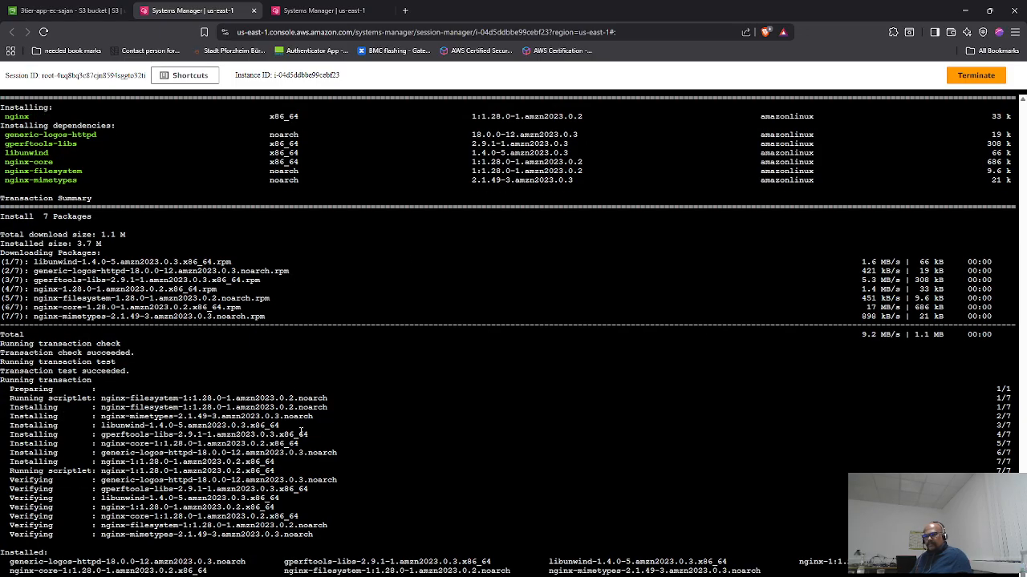
# - Copy ls and sudo rm nginx.conf from 03_configure_web.txt in VS Code and run them in the browser's session terminal
pyautogui.hotkey('alt', 'Tab')
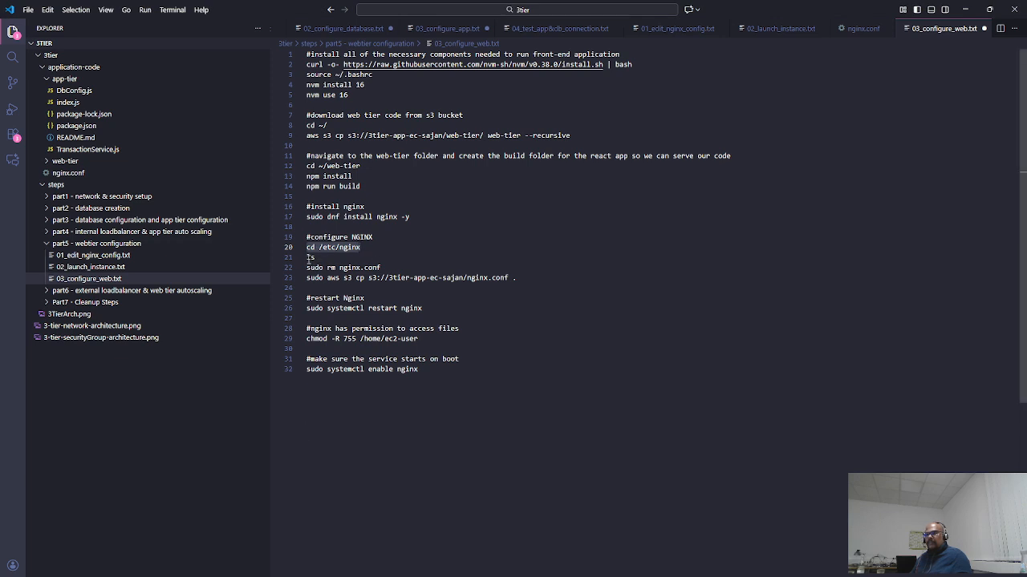
pyautogui.moveTo(306, 268); pyautogui.dragTo(389, 265)
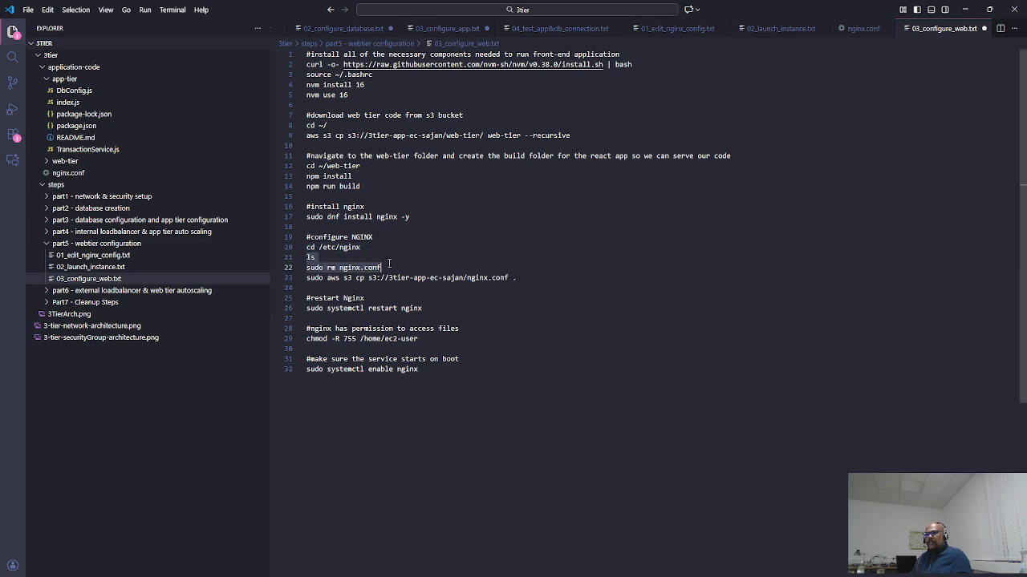
pyautogui.hotkey('alt', 'Tab')
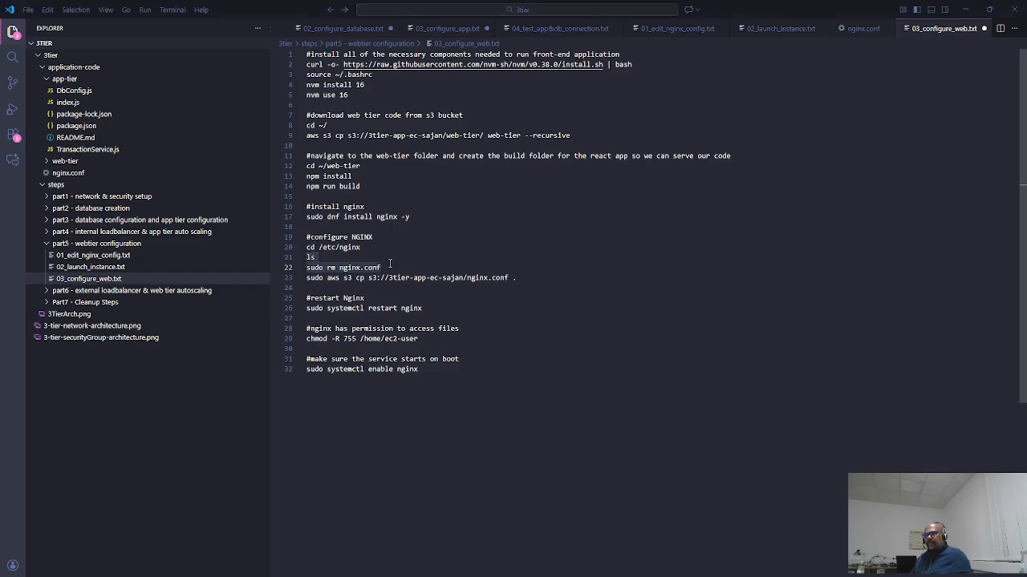
pyautogui.hotkey('alt', 'Tab')
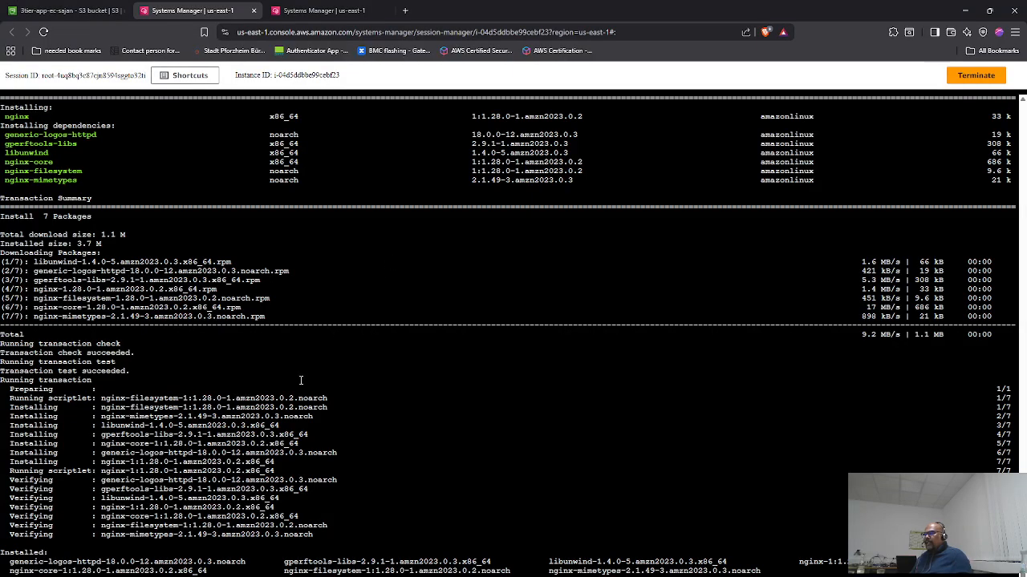
pyautogui.rightClick(188, 345)
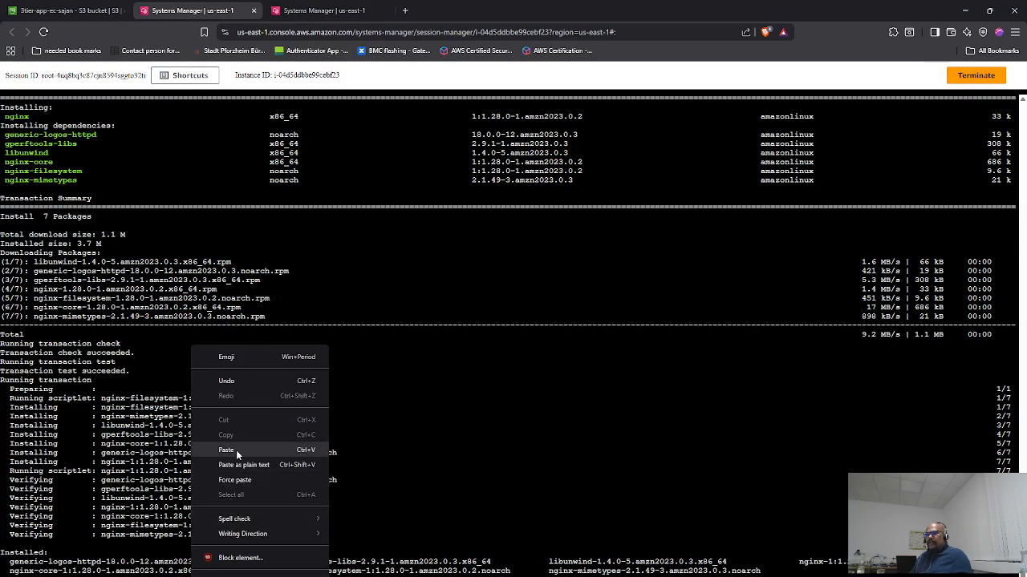
pyautogui.click(237, 453)
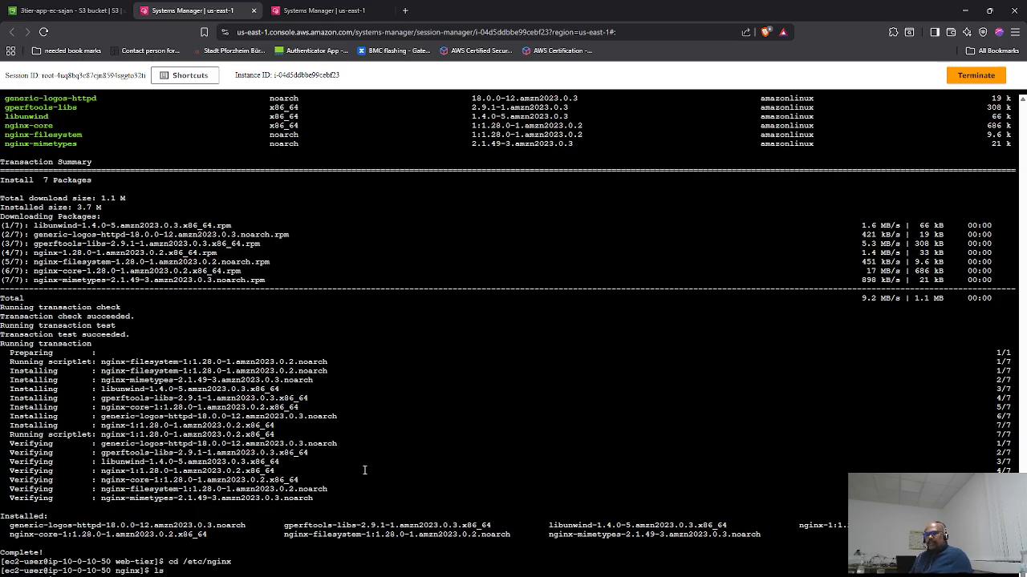
# - Copy the sudo aws s3 cp command for nginx.conf from 03_configure_web.txt in VS Code and run it in the browser's session terminal
pyautogui.hotkey('alt', 'Tab')
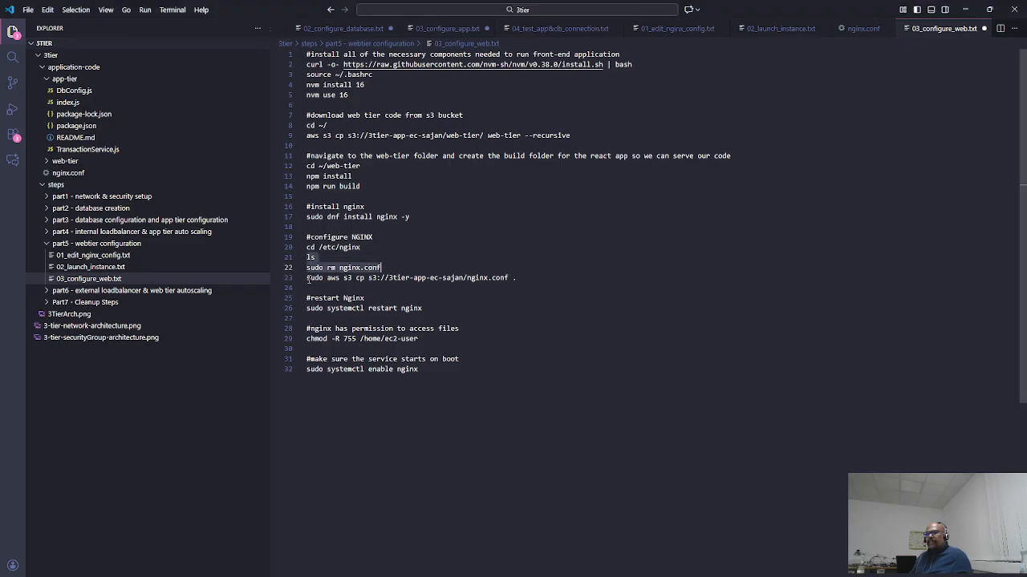
pyautogui.moveTo(306, 278); pyautogui.dragTo(519, 279)
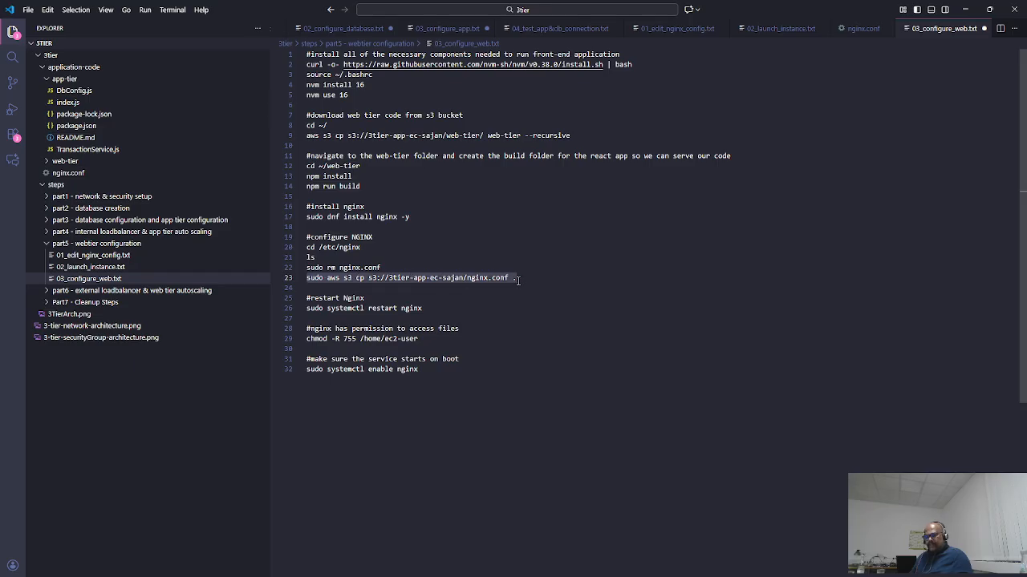
pyautogui.hotkey('alt', 'Tab')
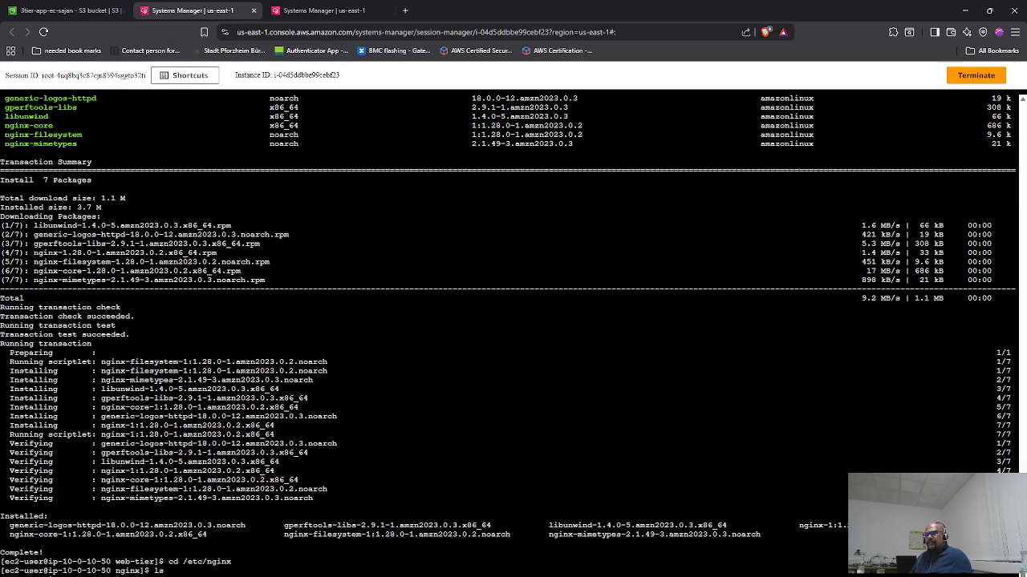
pyautogui.rightClick(213, 571)
pyautogui.click(260, 452)
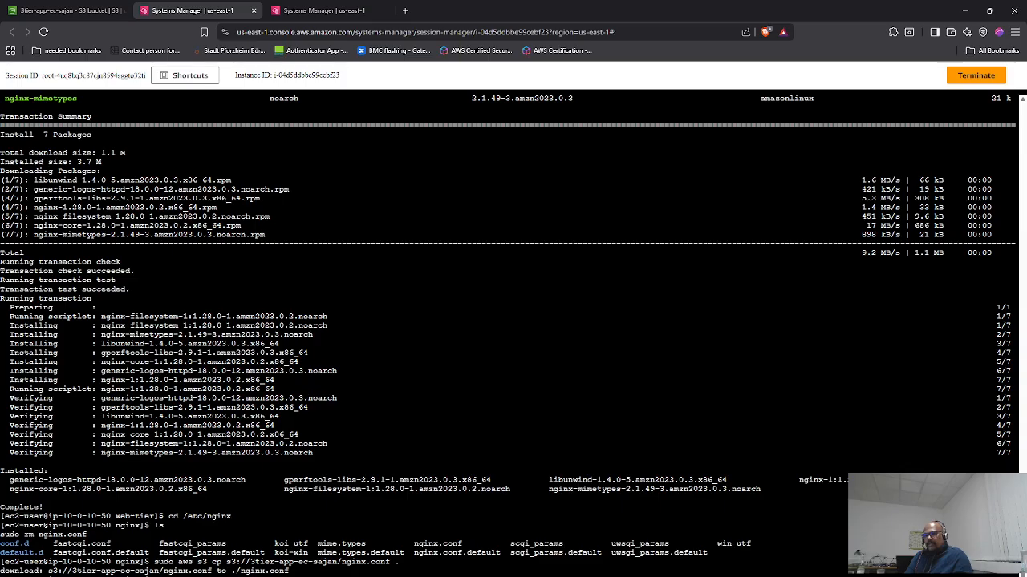
# - Check the downloaded nginx.conf in nano, exit the editor, and print the file's contents in the terminal
pyautogui.press('Return')
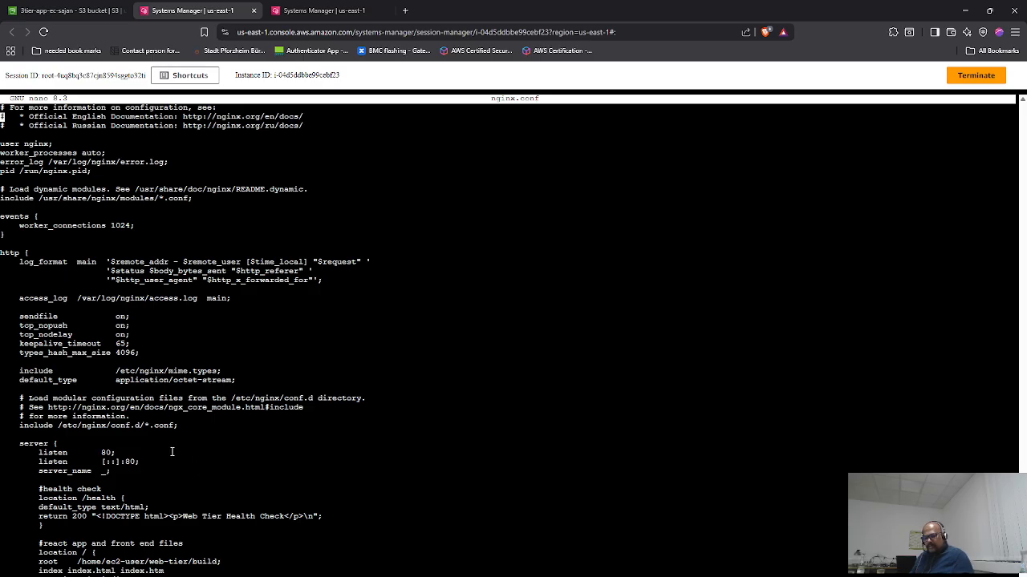
pyautogui.hotkey('ctrl', 'x')
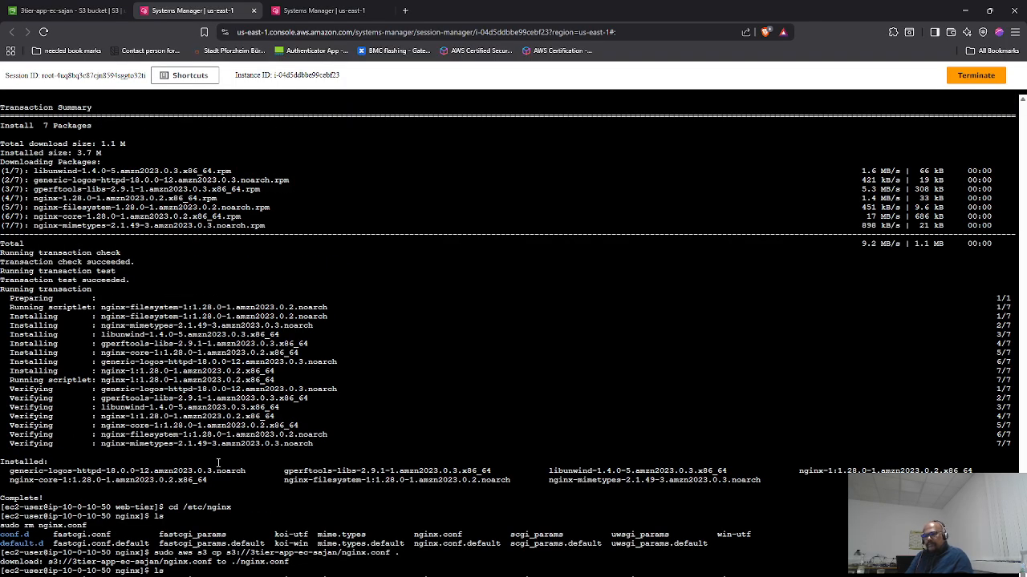
pyautogui.press('Return')
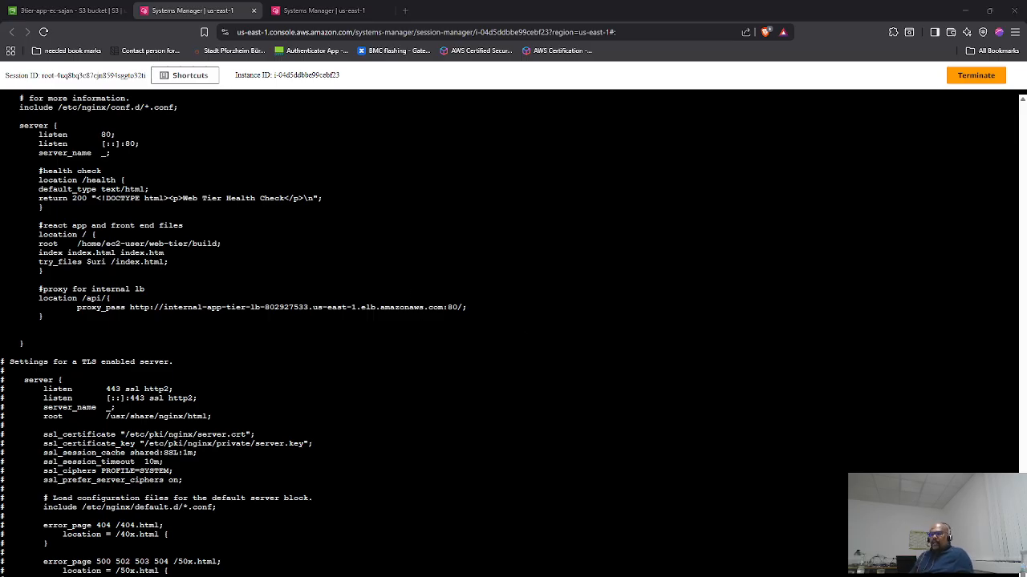
# - Copy sudo systemctl restart nginx from 03_configure_web.txt in VS Code and run it in the browser's session terminal
pyautogui.hotkey('alt', 'Tab')
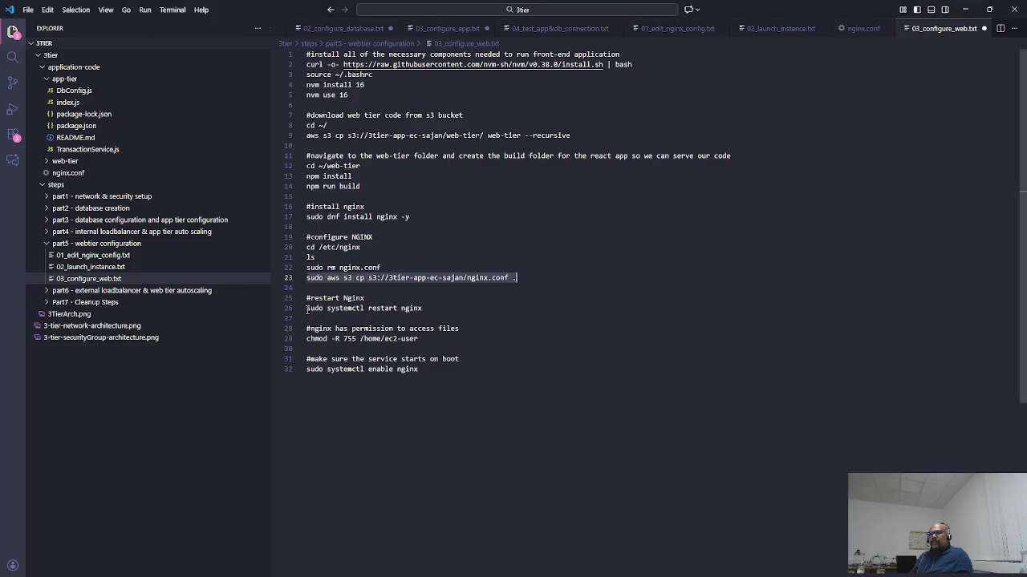
pyautogui.moveTo(305, 308); pyautogui.dragTo(438, 307)
pyautogui.hotkey('ctrl', 'c')
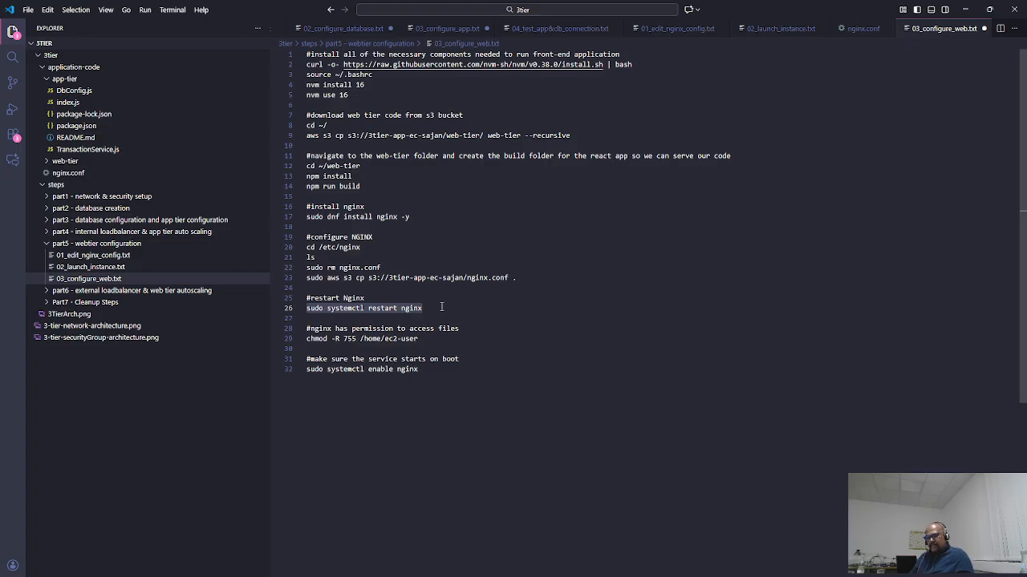
pyautogui.hotkey('alt', 'Tab')
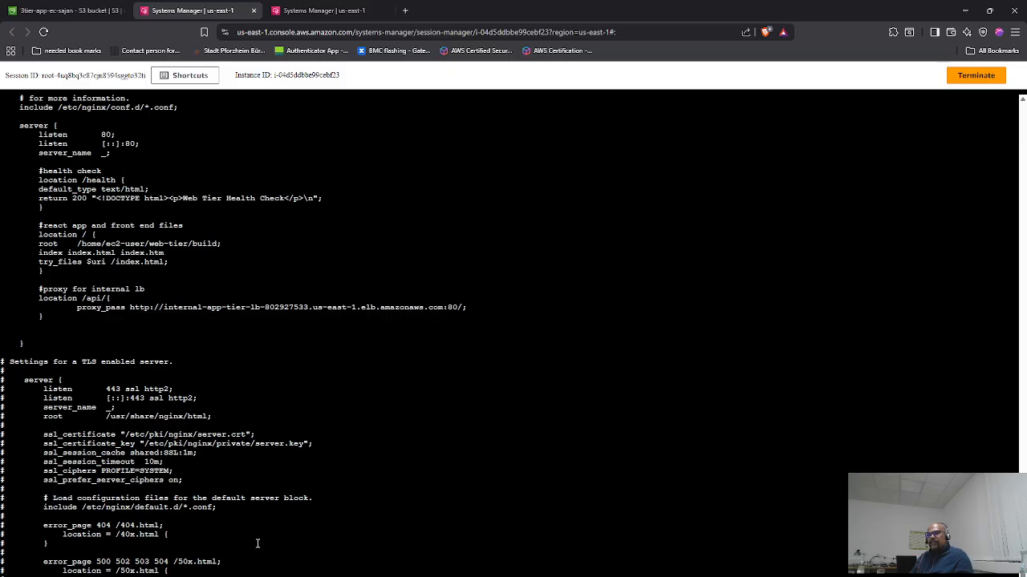
pyautogui.rightClick(221, 324)
pyautogui.click(270, 423)
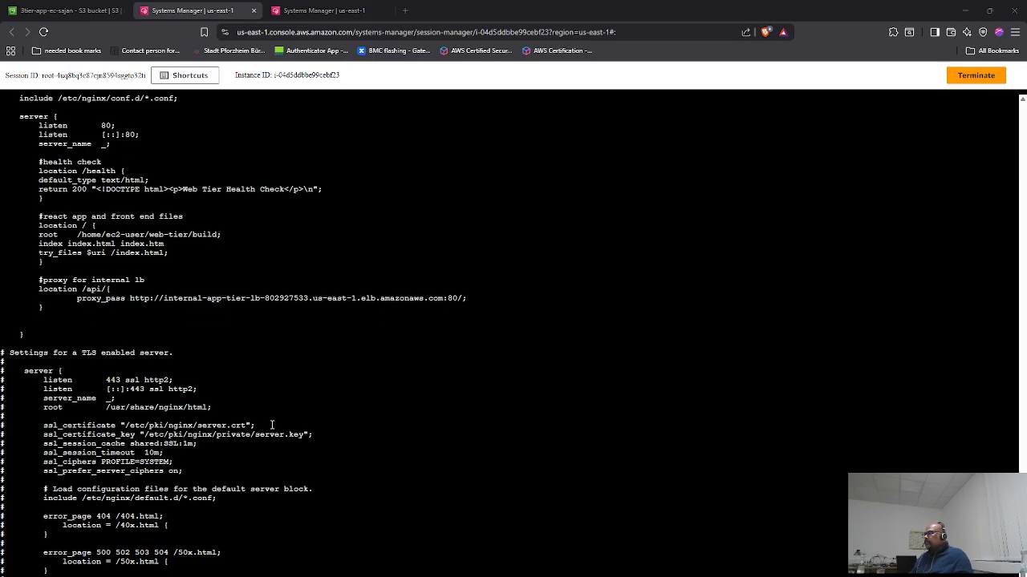
# - In VS Code, copy the command chmod -R 755 /home/ec2-user from 03_configure_web.txt
pyautogui.hotkey('alt', 'Tab')
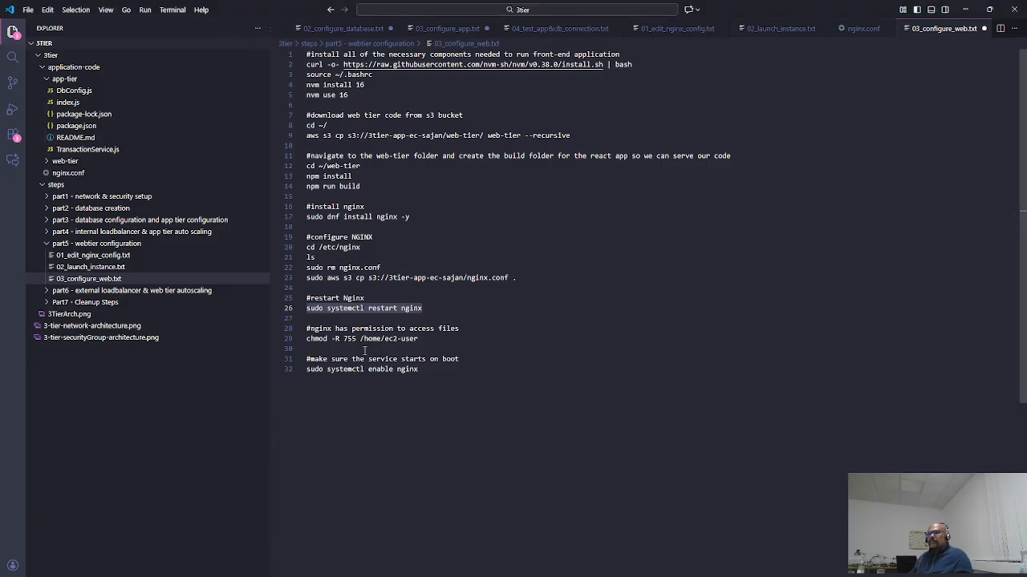
pyautogui.moveTo(307, 339); pyautogui.dragTo(424, 338)
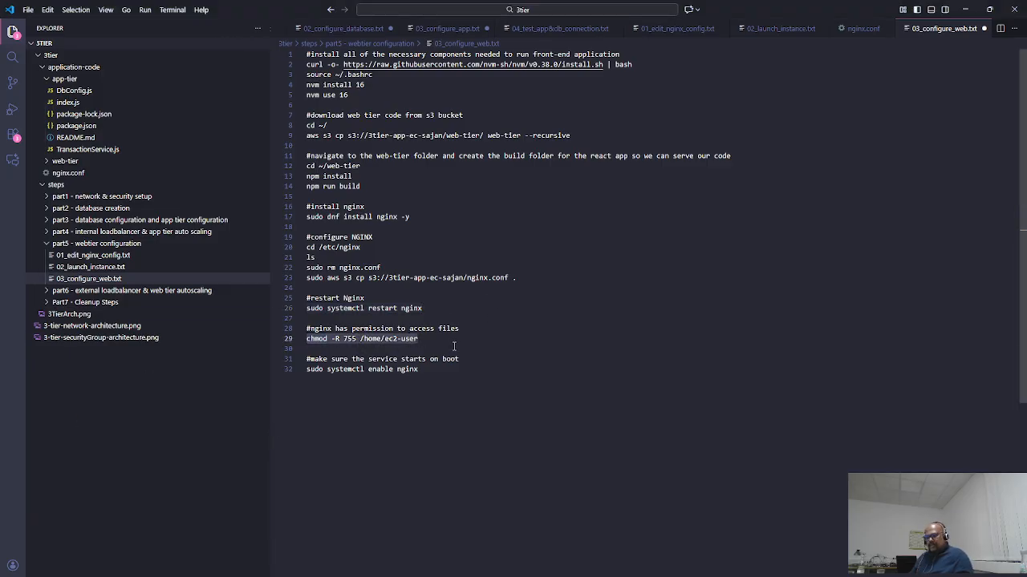
# - Switch to the web tier's Session Manager terminal in the browser and run chmod -R 755 /home/ec2-user
pyautogui.hotkey('alt', 'Tab')
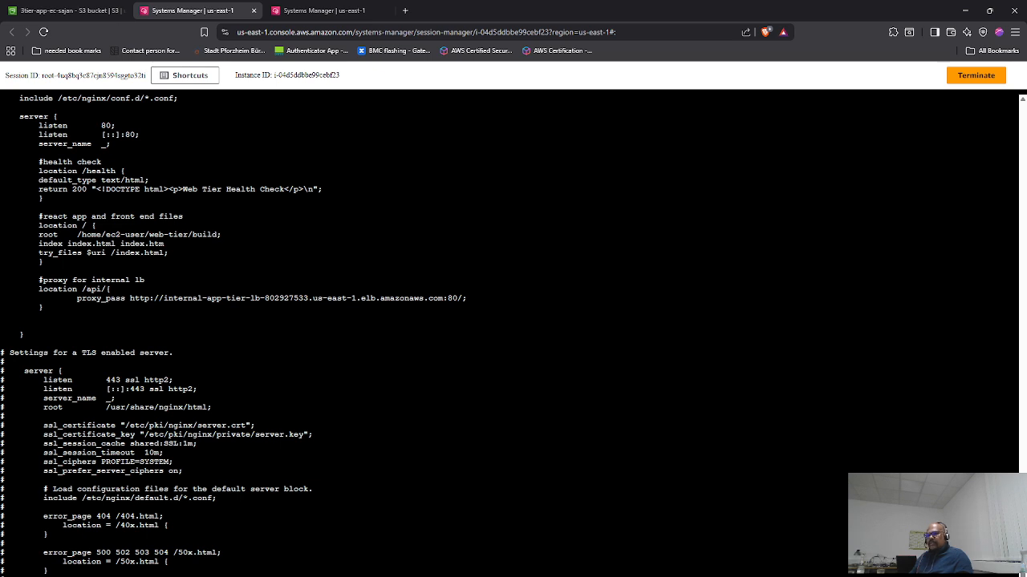
pyautogui.rightClick(159, 348)
pyautogui.click(212, 451)
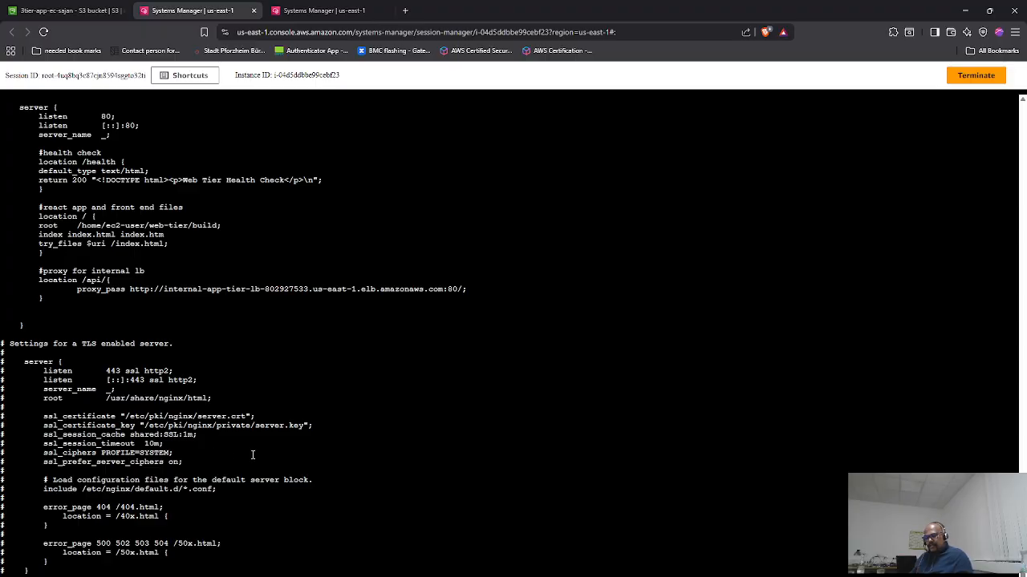
# - Copy the command sudo systemctl enable nginx from 03_configure_web.txt in VS Code and run it in the browser's Session Manager terminal
pyautogui.hotkey('alt', 'Tab')
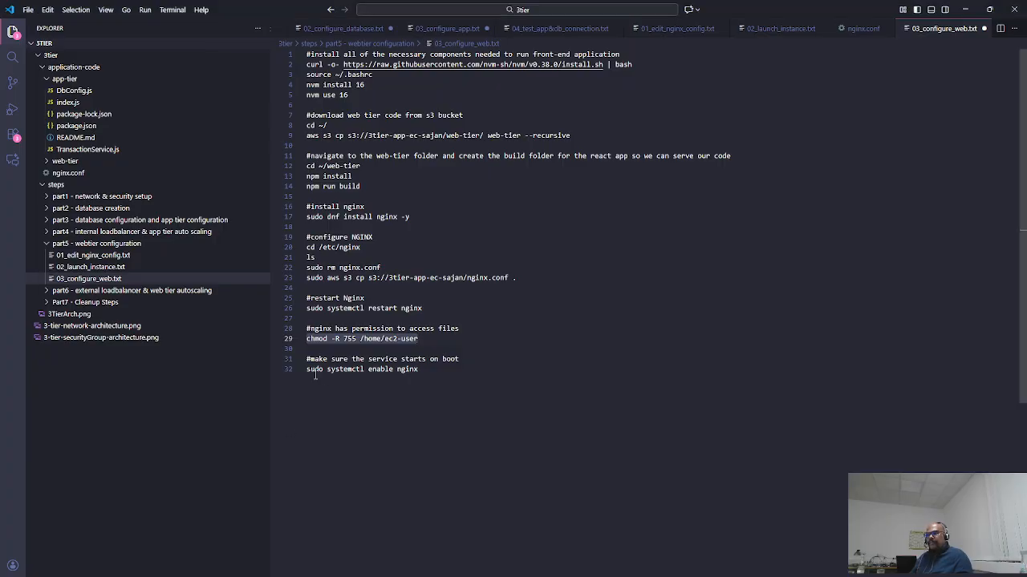
pyautogui.moveTo(307, 370); pyautogui.dragTo(418, 370)
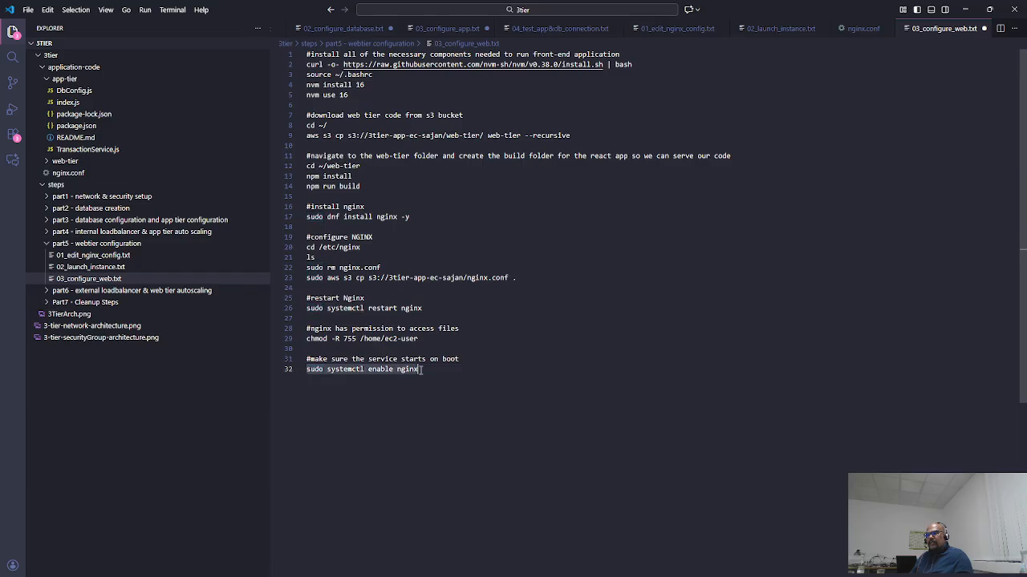
pyautogui.hotkey('alt', 'Tab')
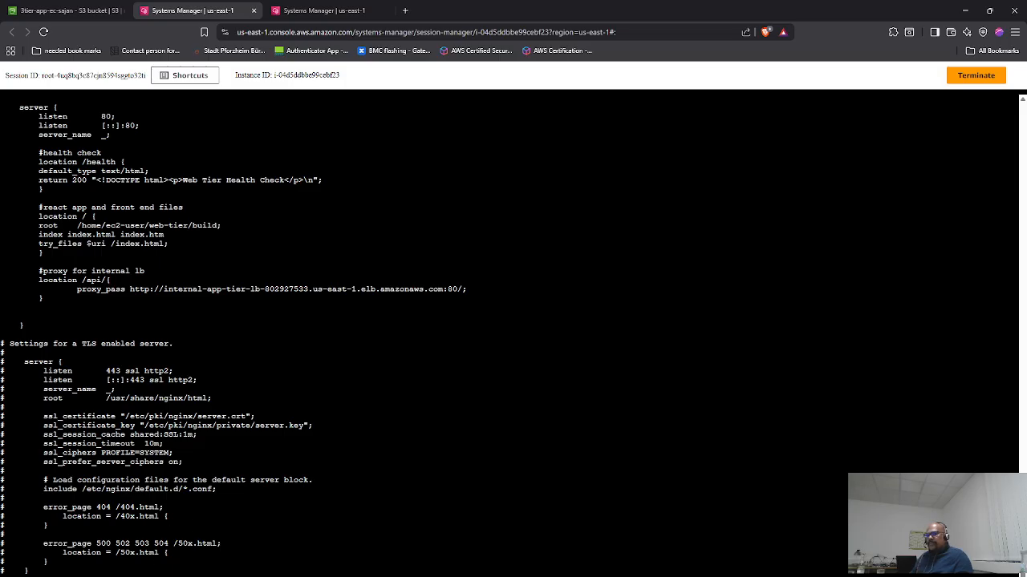
pyautogui.rightClick(180, 345)
pyautogui.click(238, 454)
pyautogui.hotkey('ctrl', 'v')
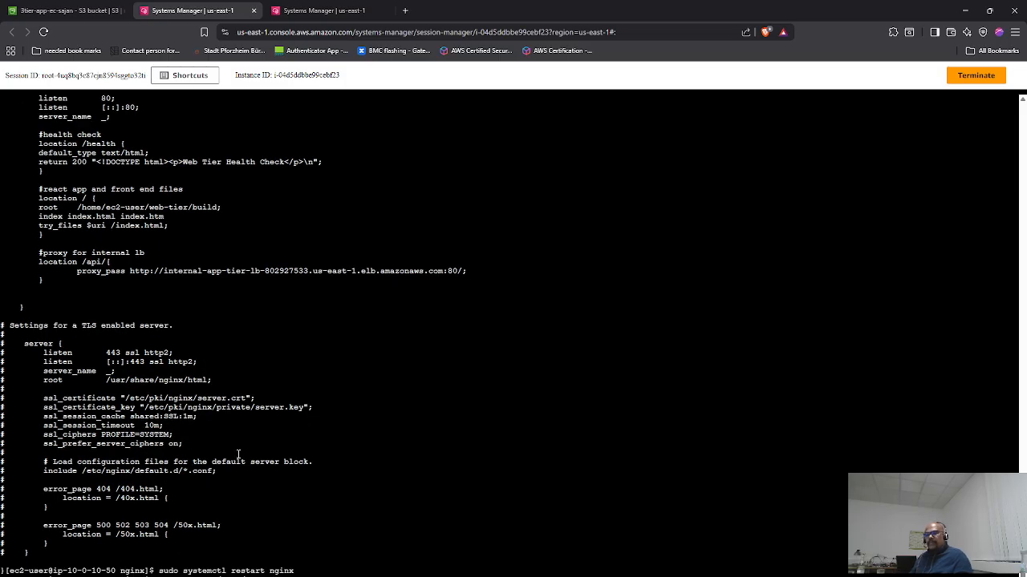
# - In VS Code, open 01_create_image.txt from the part6 folder and copy the AMI name web-tier-ami
pyautogui.hotkey('alt', 'Tab')
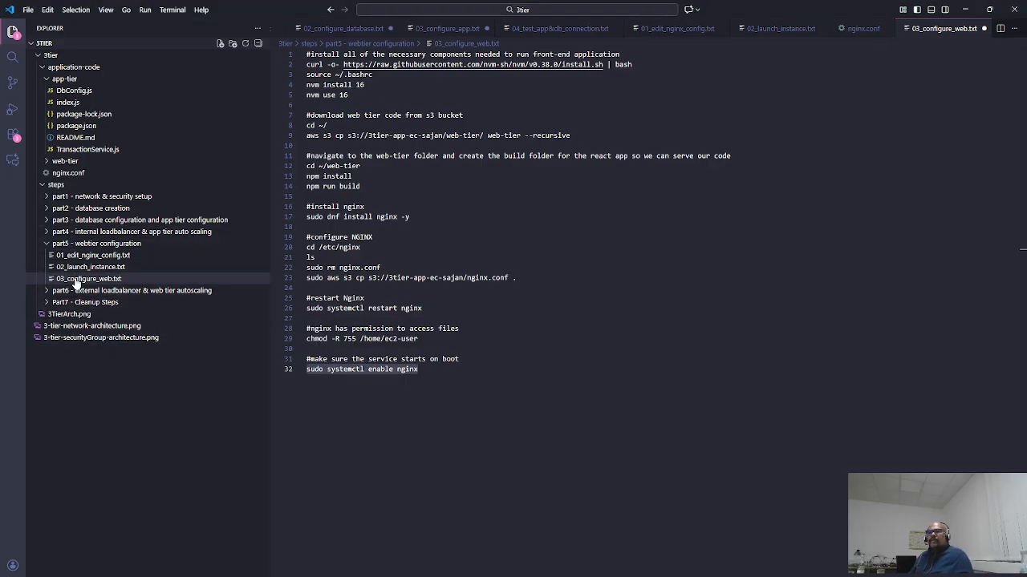
pyautogui.click(50, 294)
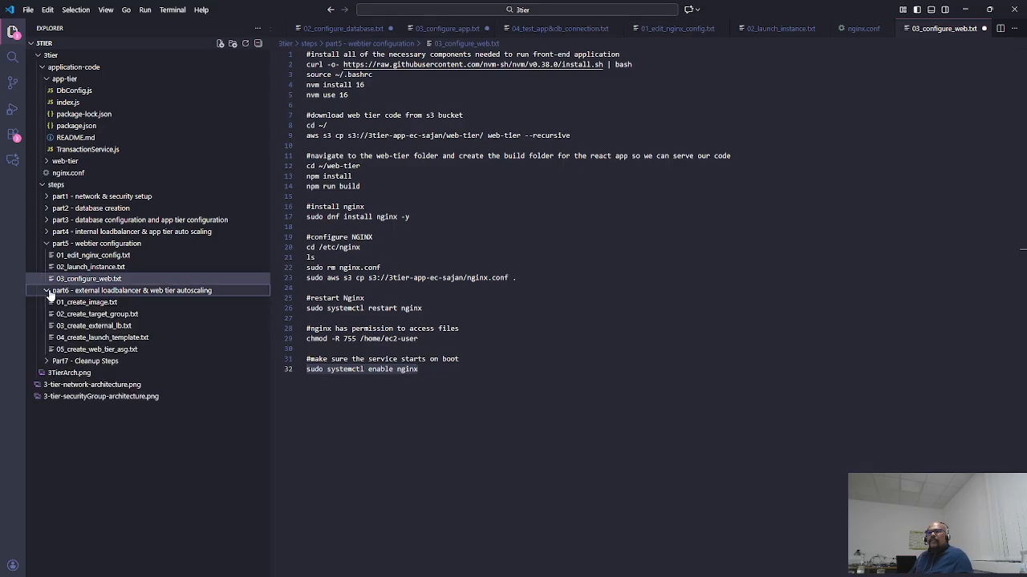
pyautogui.click(95, 303)
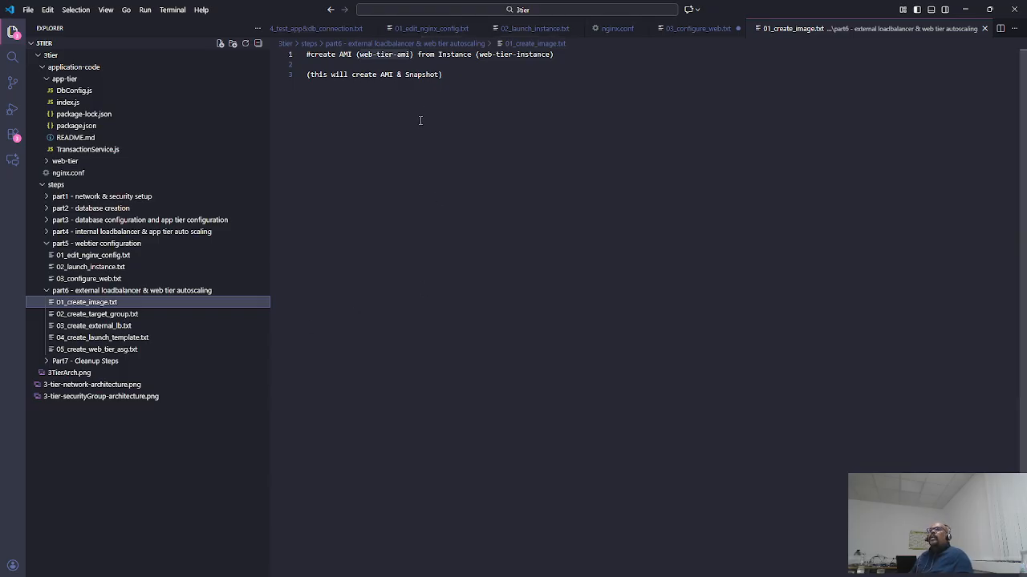
pyautogui.click(422, 94)
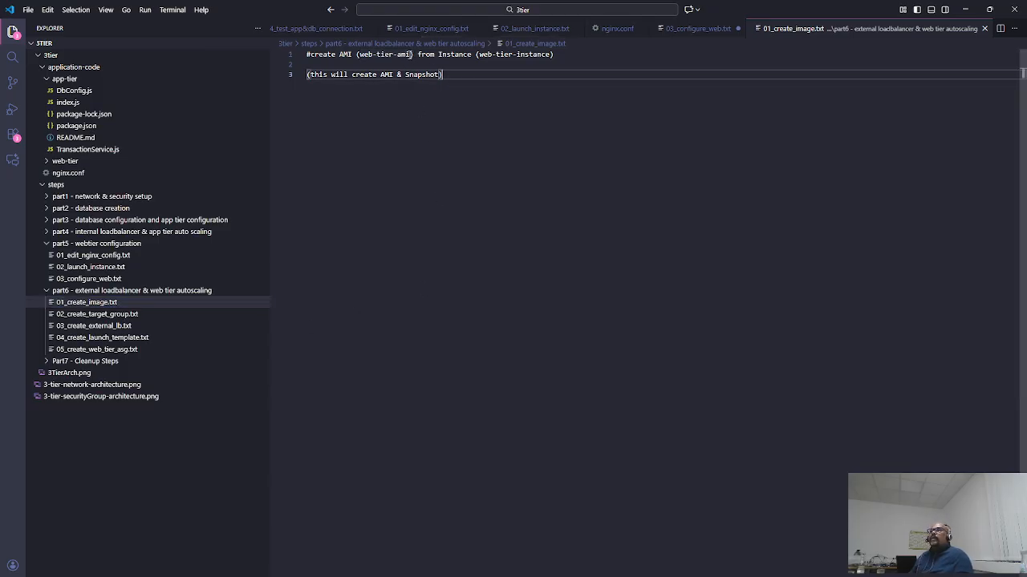
pyautogui.moveTo(410, 53); pyautogui.dragTo(362, 54)
pyautogui.hotkey('ctrl', 'c')
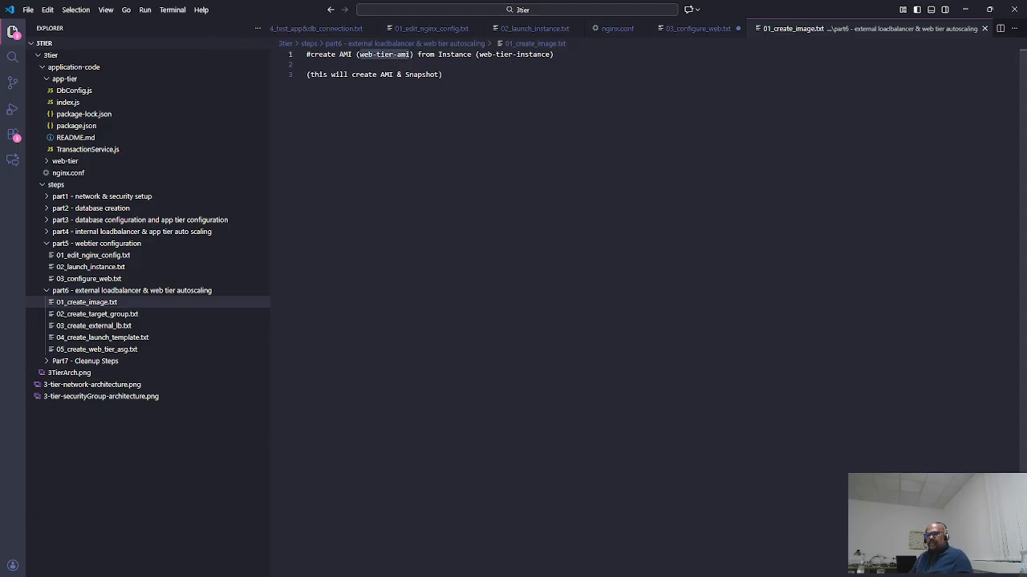
# - Switch to the AWS console in the browser, open the EC2 instances list and select web-tier-instance
pyautogui.click(347, 565)
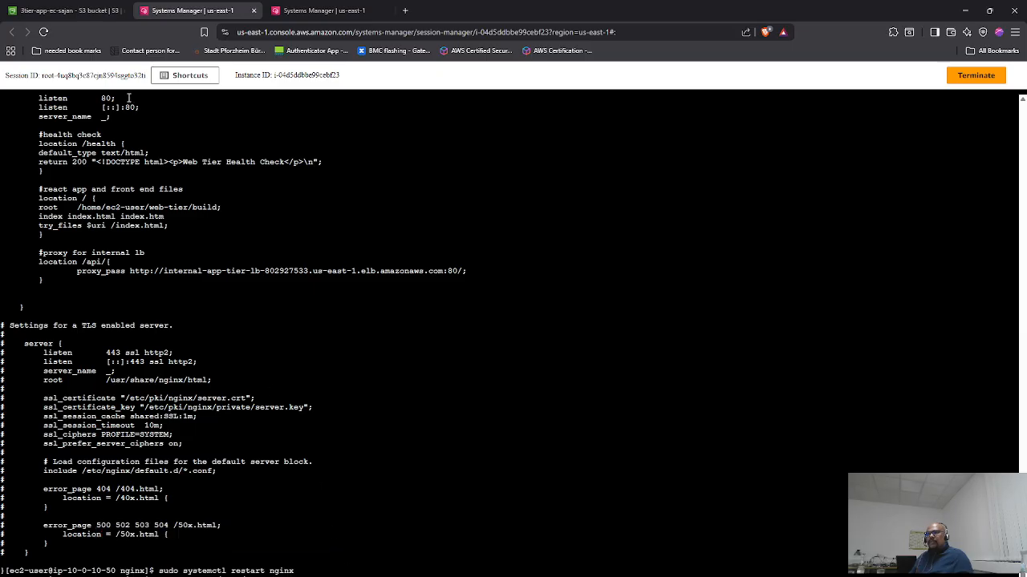
pyautogui.click(64, 11)
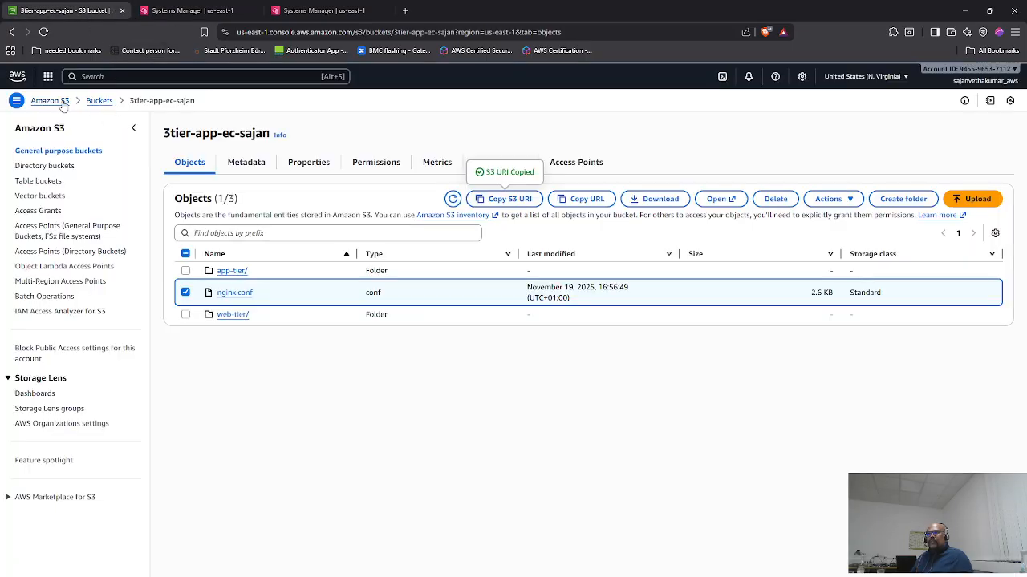
pyautogui.click(48, 76)
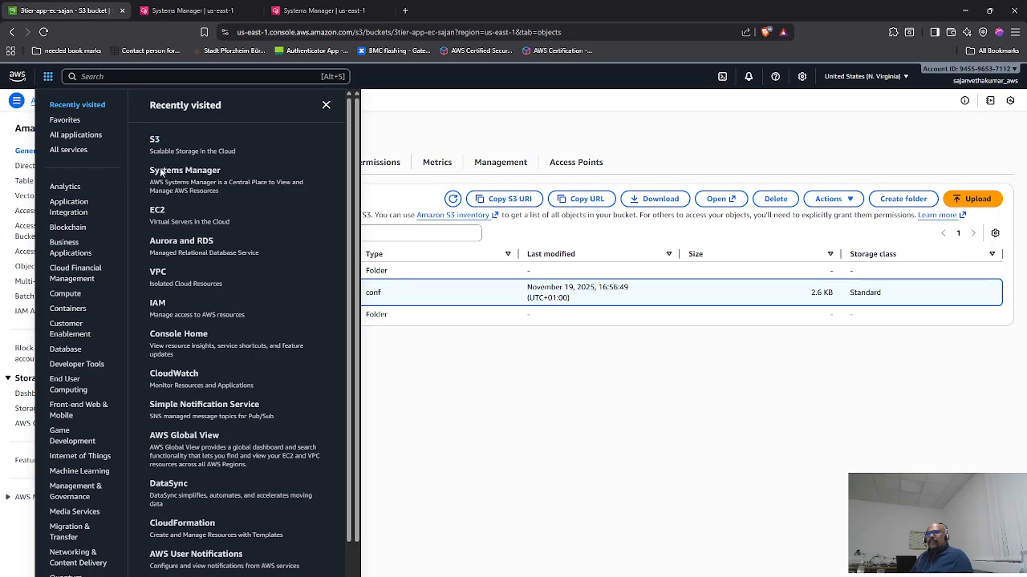
pyautogui.click(158, 212)
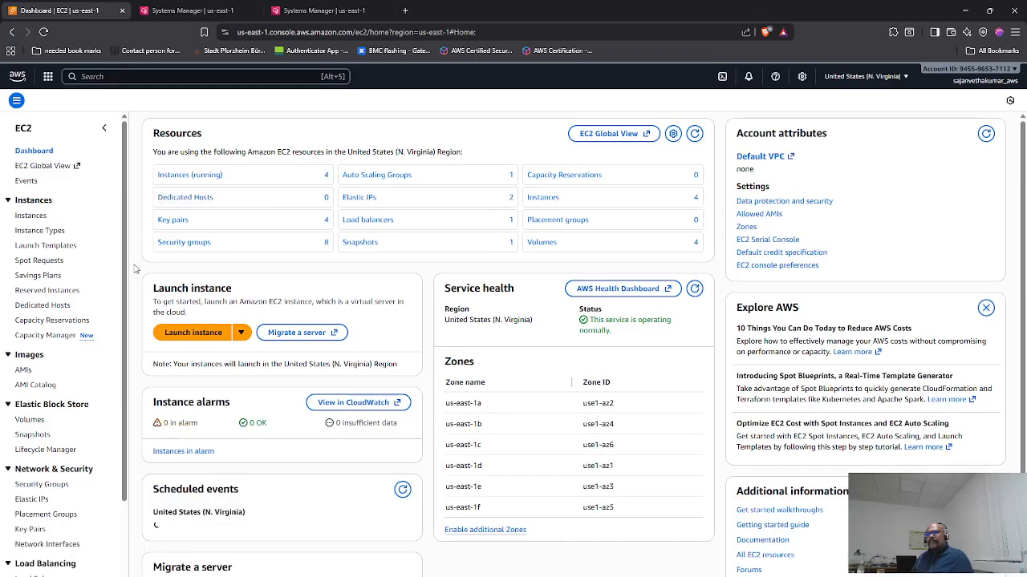
pyautogui.click(29, 216)
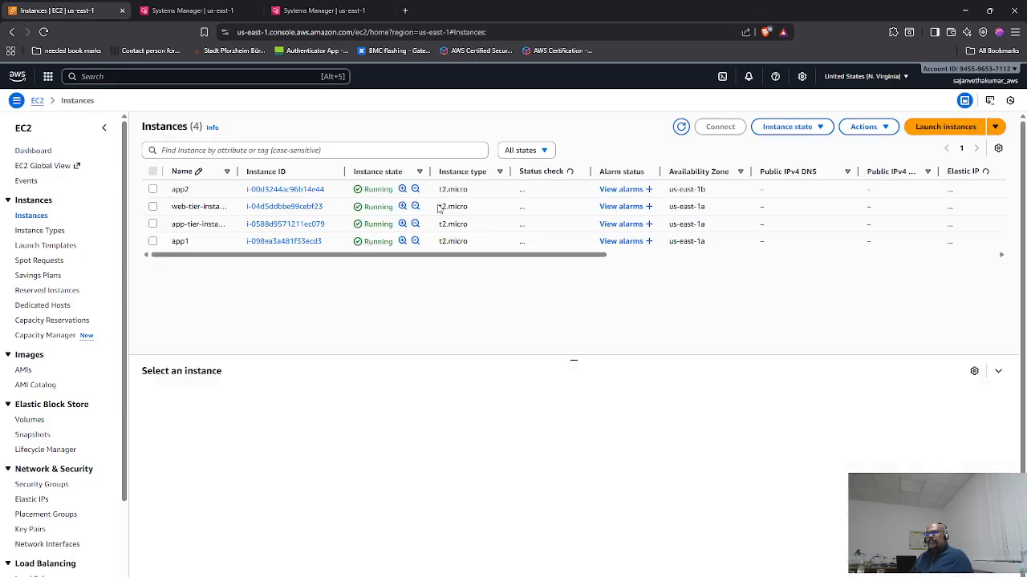
pyautogui.click(398, 208)
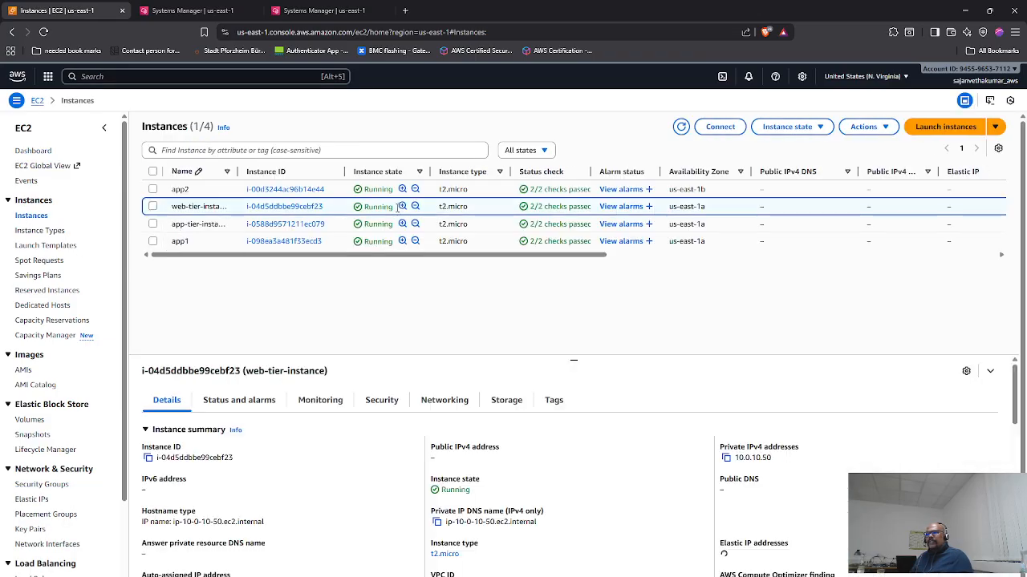
# - Create an image of web-tier-instance with web-tier-ami as name and description, and instance reboot turned off
pyautogui.click(882, 129)
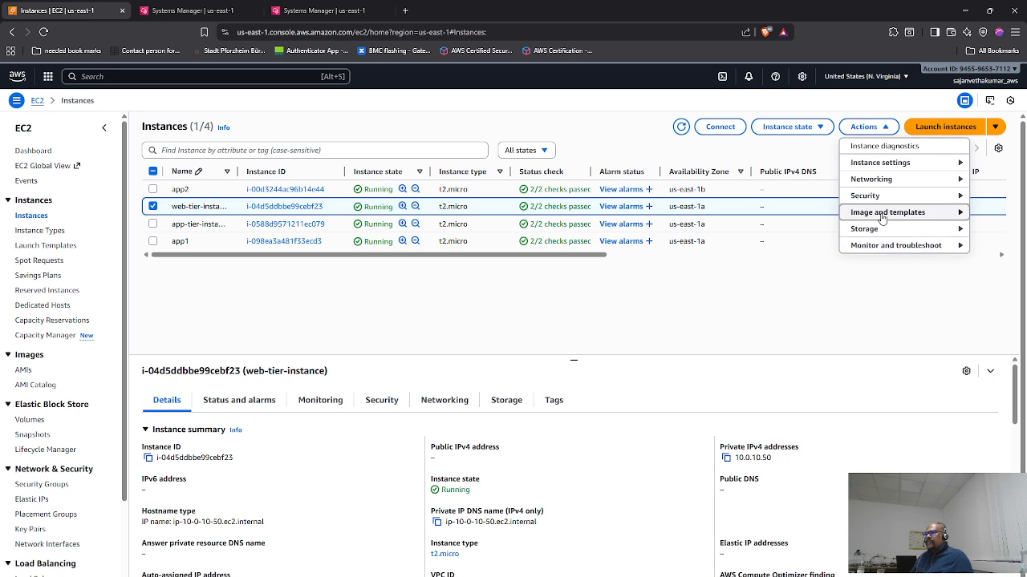
pyautogui.moveTo(882, 218)
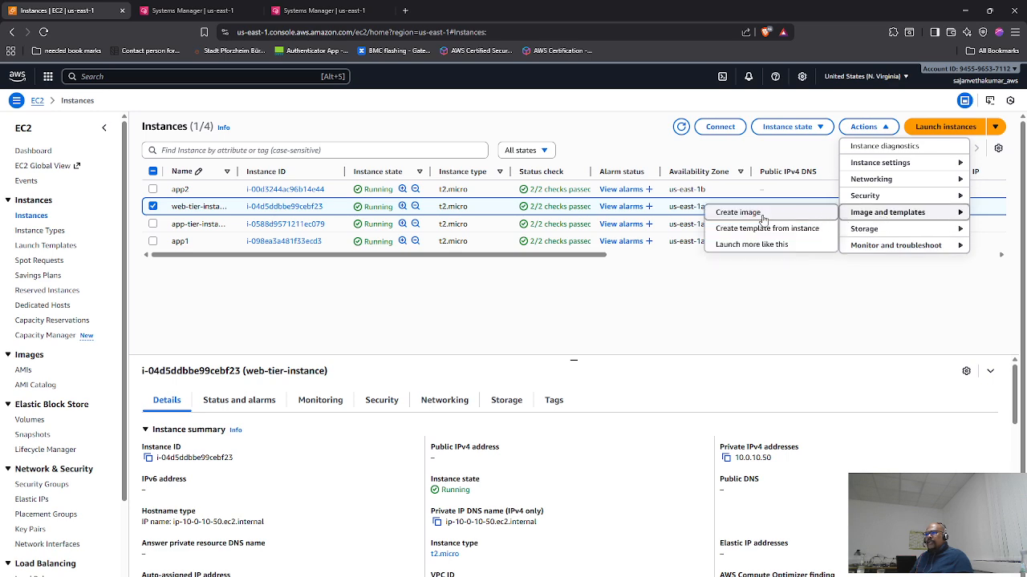
pyautogui.click(760, 215)
pyautogui.click(214, 240)
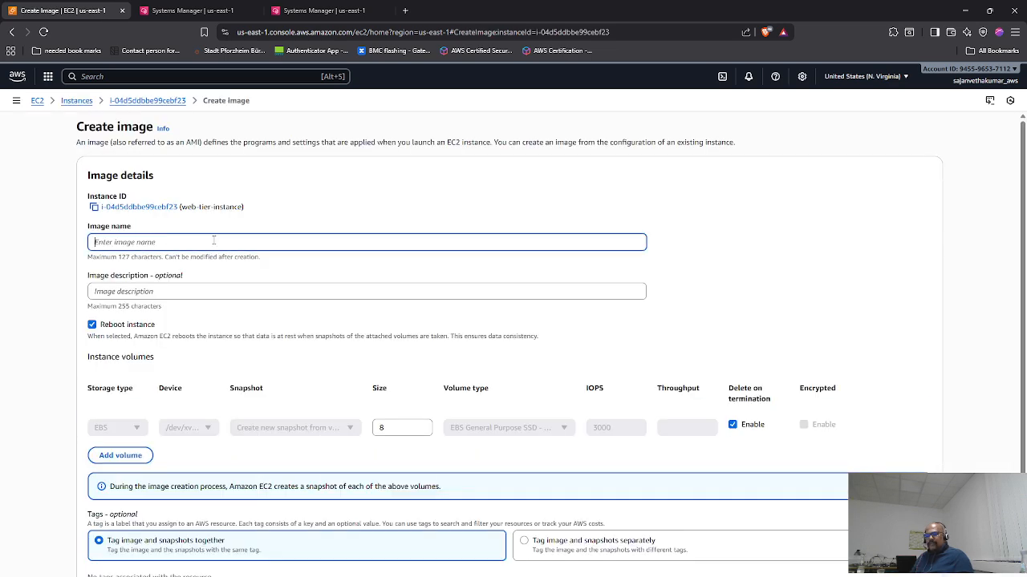
pyautogui.hotkey('ctrl', 'v')
pyautogui.click(135, 292)
pyautogui.hotkey('ctrl', 'v')
pyautogui.click(94, 327)
pyautogui.scroll(-1, 361, 388)
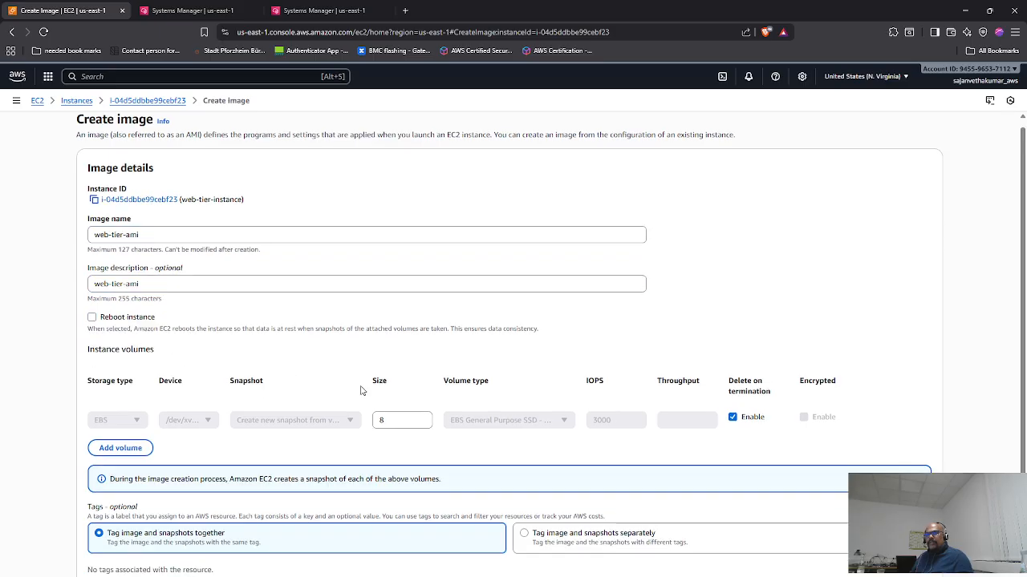
pyautogui.click(920, 573)
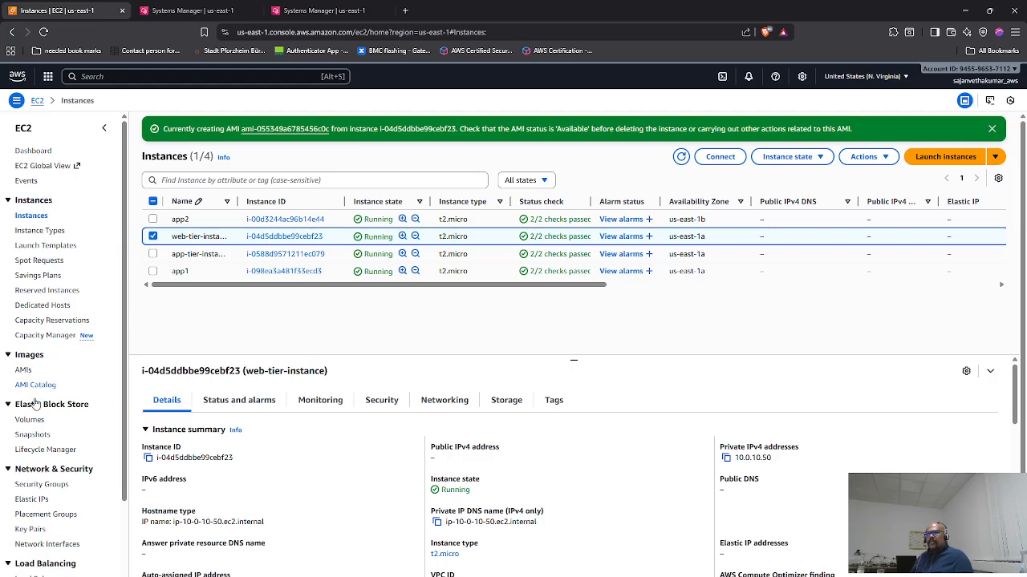
# - Check the status of the AMIs, then review the EBS snapshots list with the Description column widened to read it in full
pyautogui.click(24, 371)
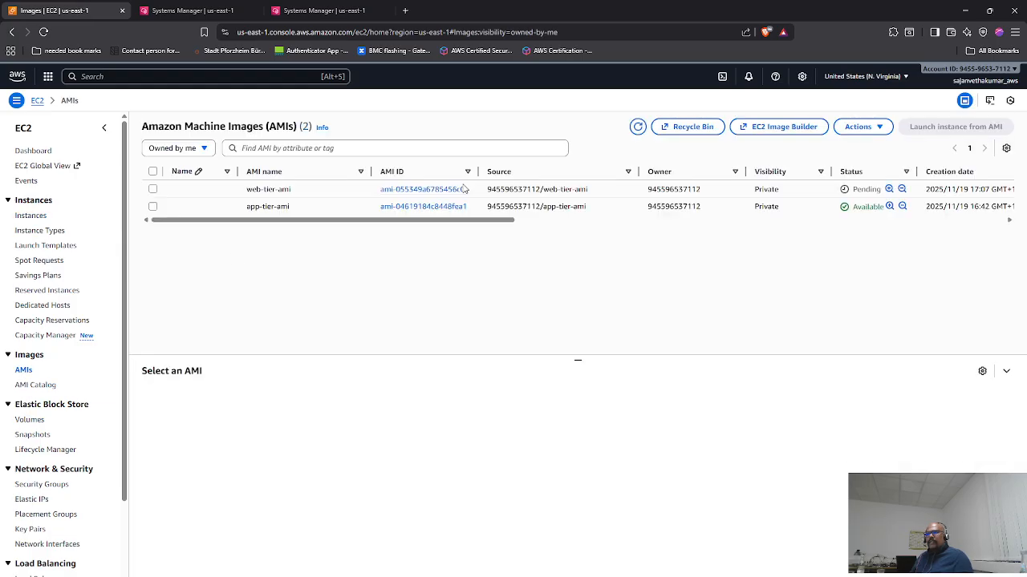
pyautogui.click(24, 435)
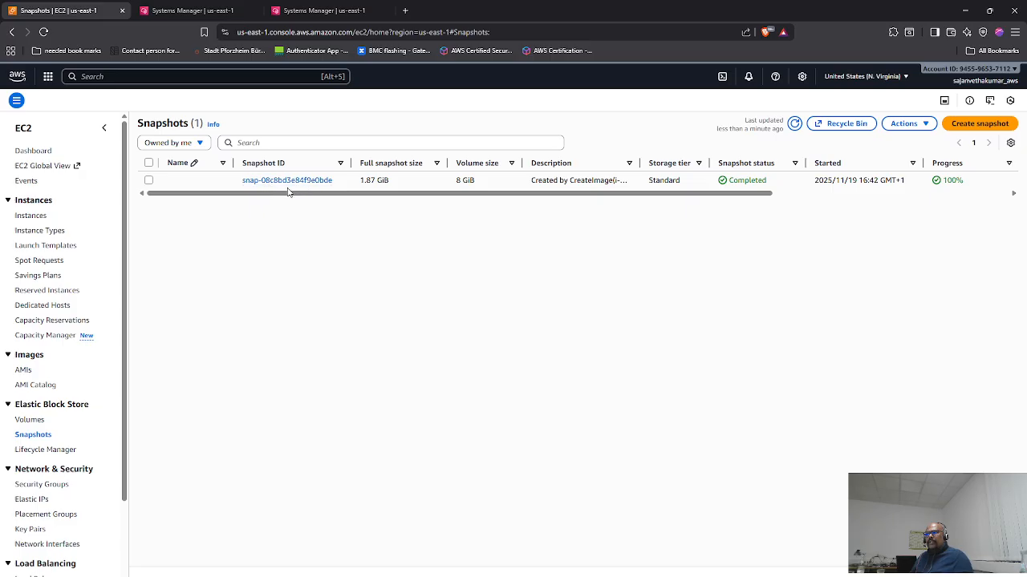
pyautogui.moveTo(293, 198); pyautogui.dragTo(661, 206)
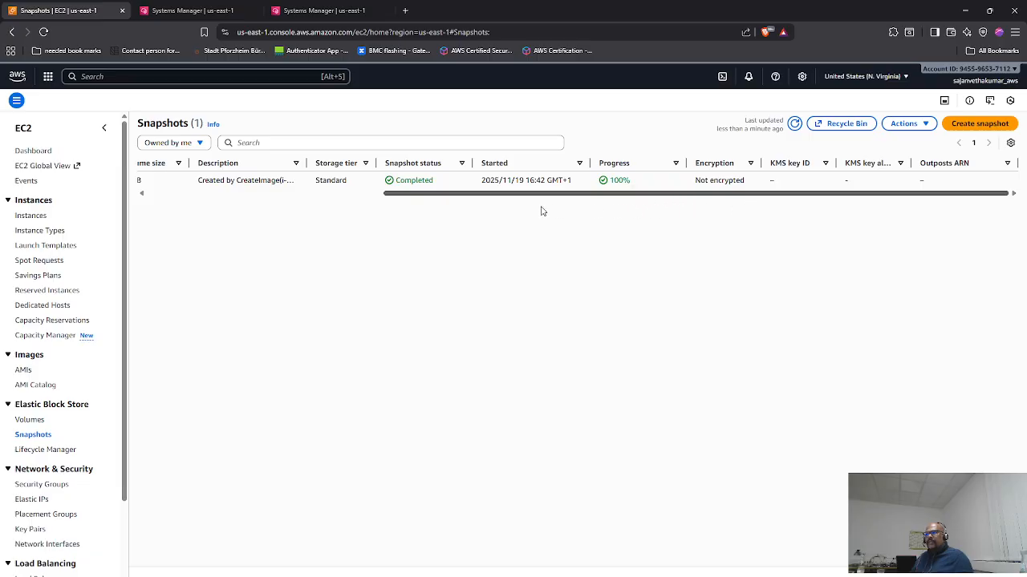
pyautogui.hscroll(-5, 536, 211)
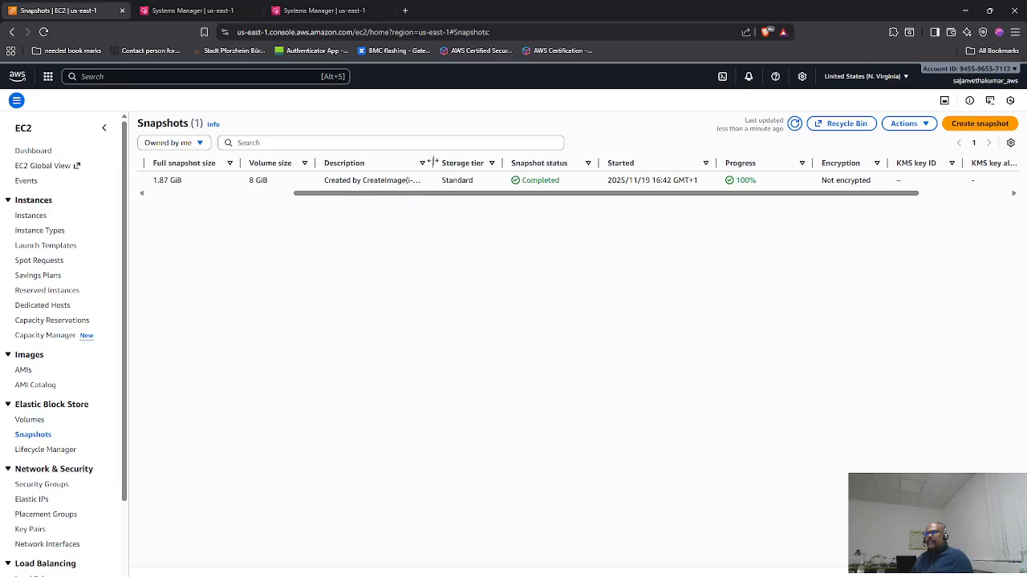
pyautogui.moveTo(433, 165); pyautogui.dragTo(593, 166)
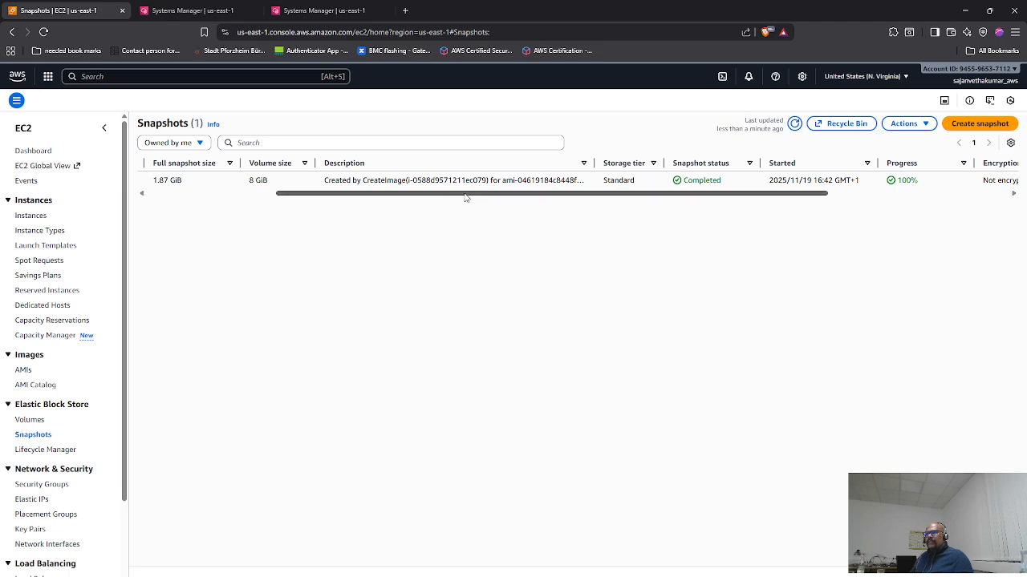
pyautogui.moveTo(594, 164); pyautogui.dragTo(636, 163)
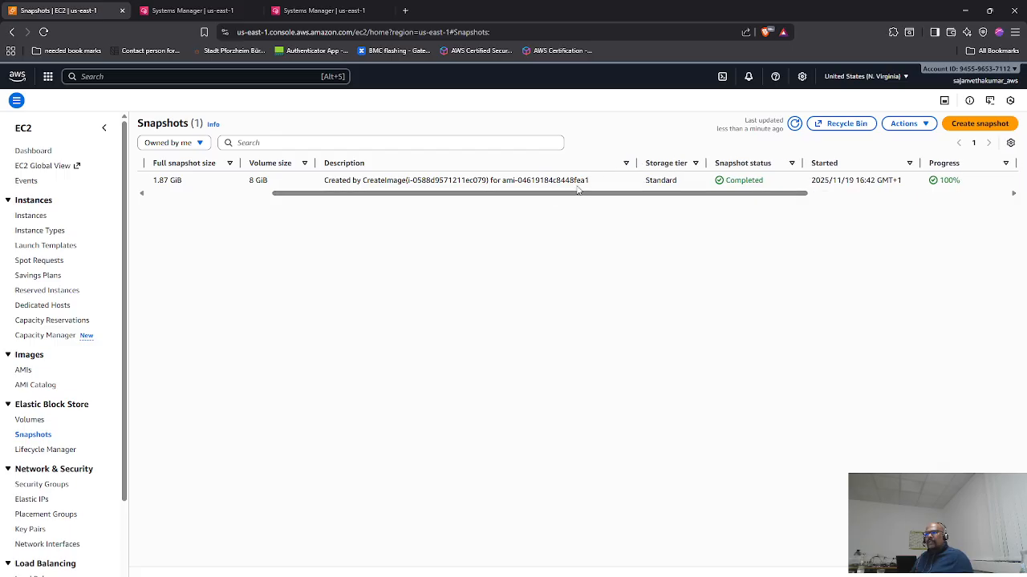
# - Compare the full instance IDs in the Instances list with the source instance in the snapshot's description, and return to VS Code
pyautogui.click(34, 217)
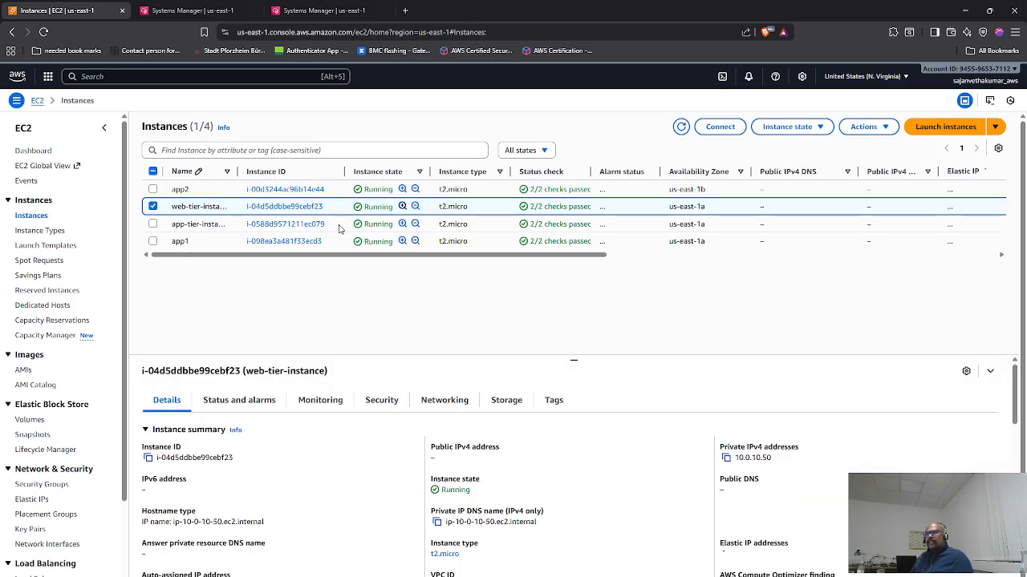
pyautogui.moveTo(343, 171); pyautogui.dragTo(405, 171)
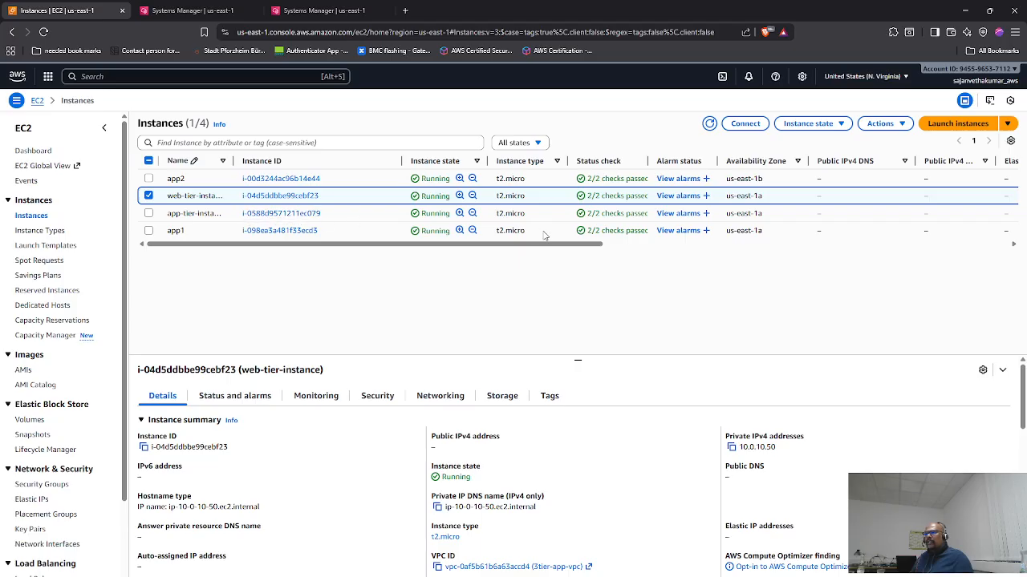
pyautogui.moveTo(559, 249); pyautogui.dragTo(215, 350)
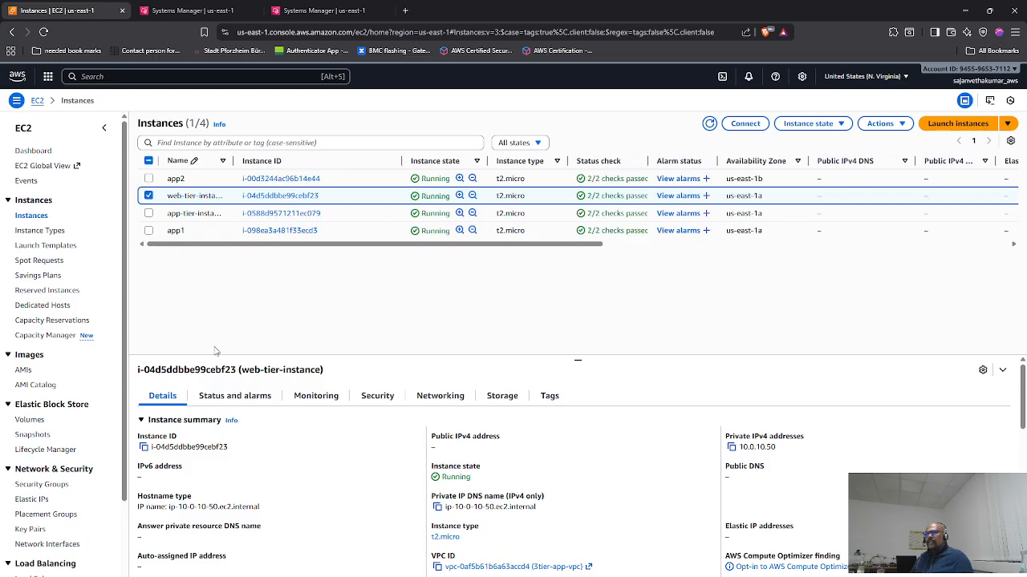
pyautogui.click(33, 435)
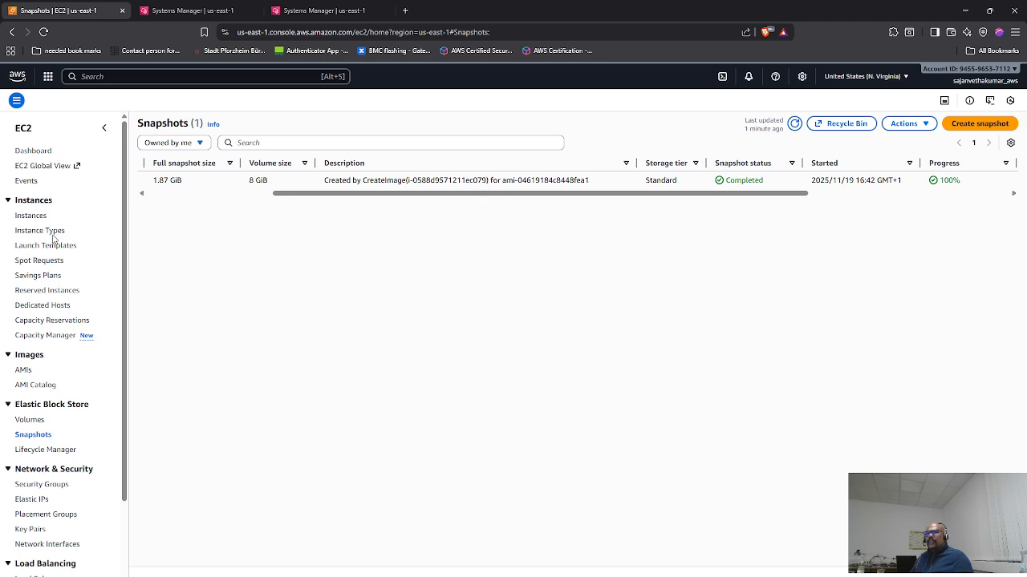
pyautogui.click(34, 215)
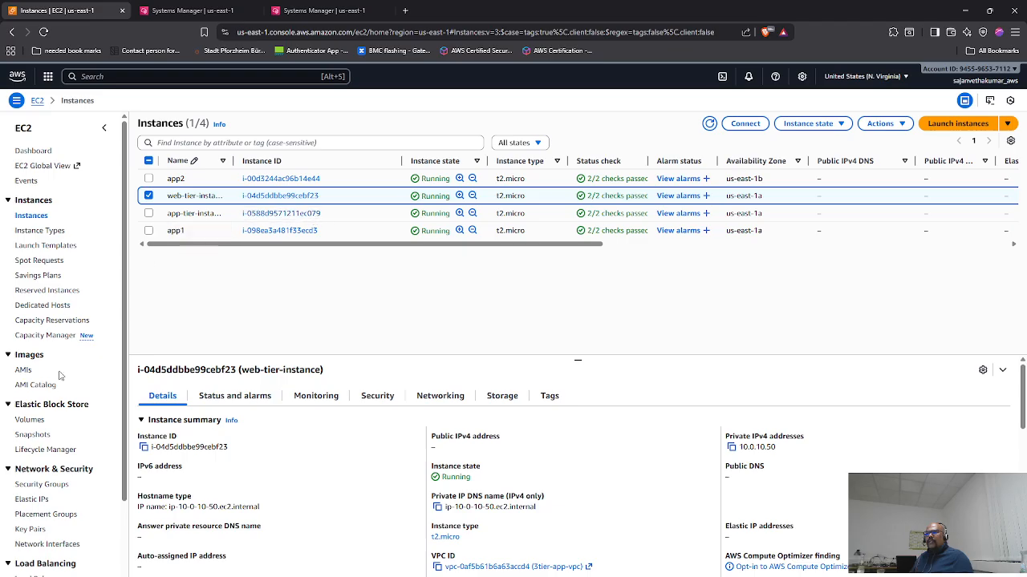
pyautogui.click(33, 436)
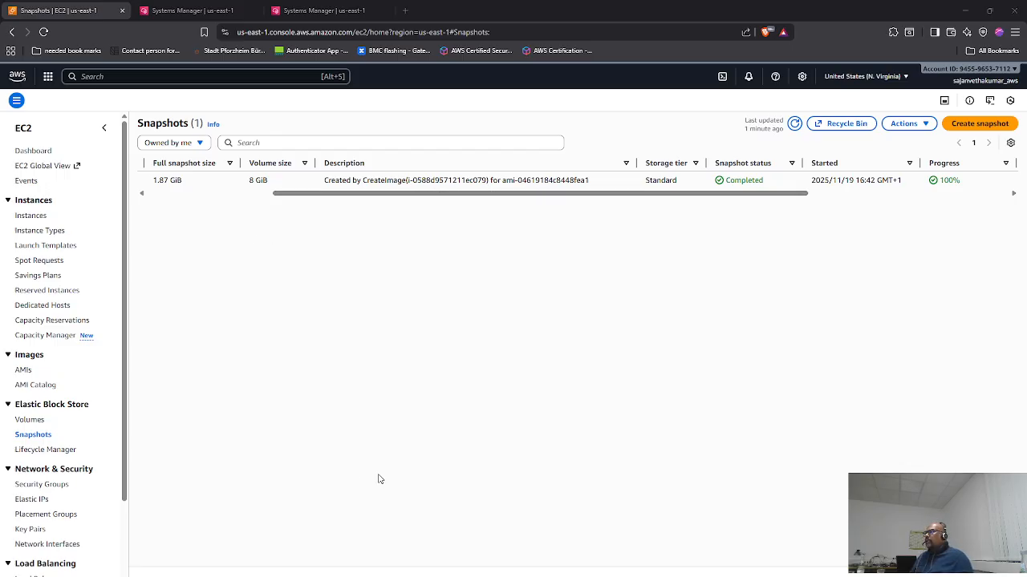
pyautogui.hotkey('alt', 'Tab')
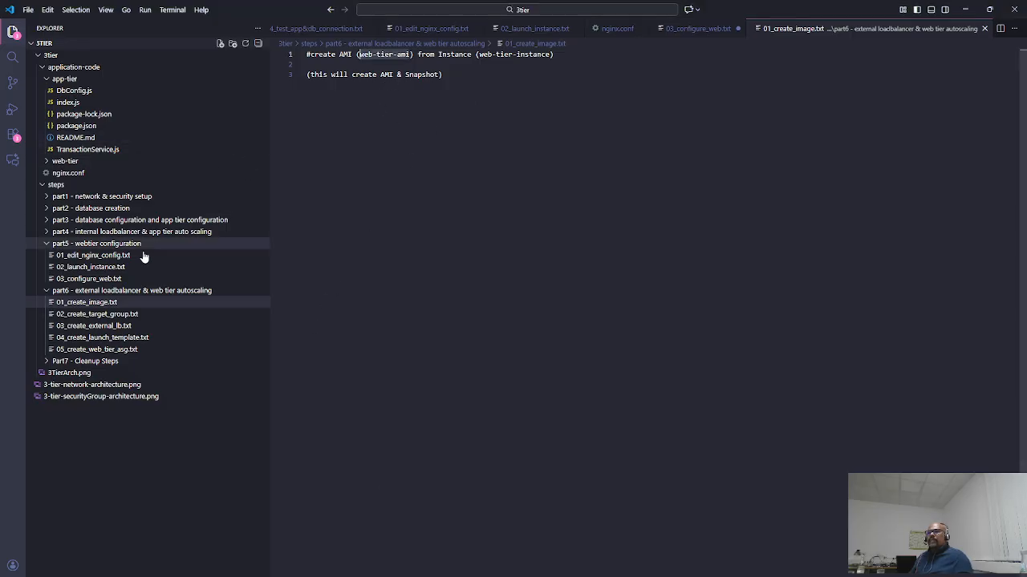
# - Open 02_create_target_group.txt in the part6 folder and select the target group name web-tier-tg in it
pyautogui.click(112, 315)
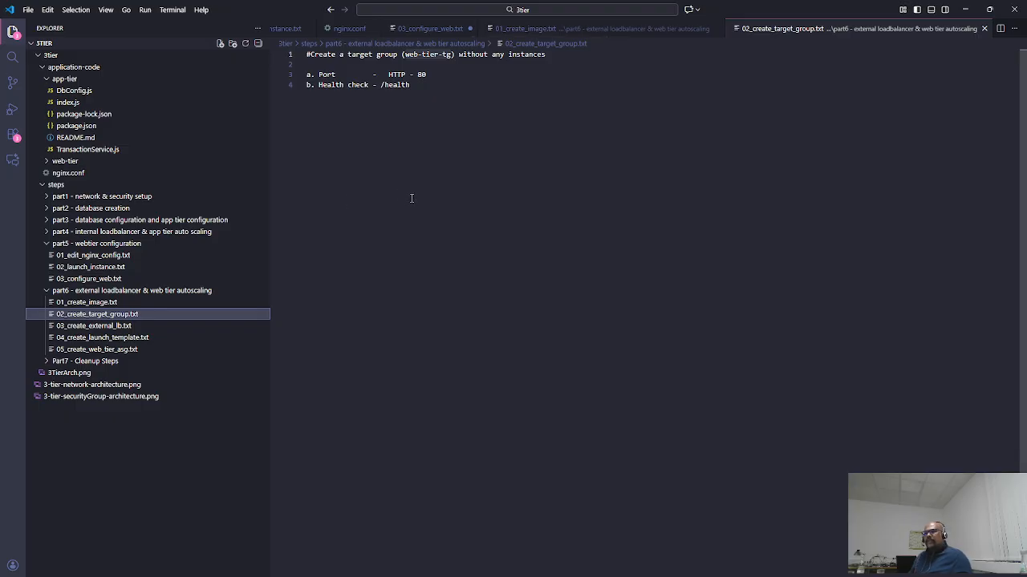
pyautogui.click(484, 86)
pyautogui.moveTo(452, 55); pyautogui.dragTo(405, 55)
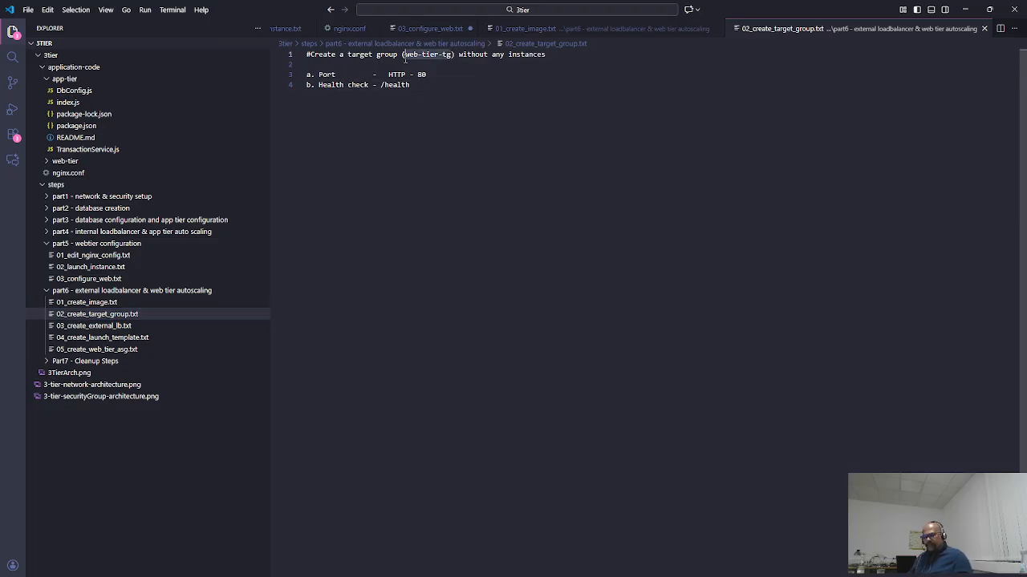
# - Switch to the AWS console and start a new EC2 target group named web-tier-tg
pyautogui.hotkey('alt', 'Tab')
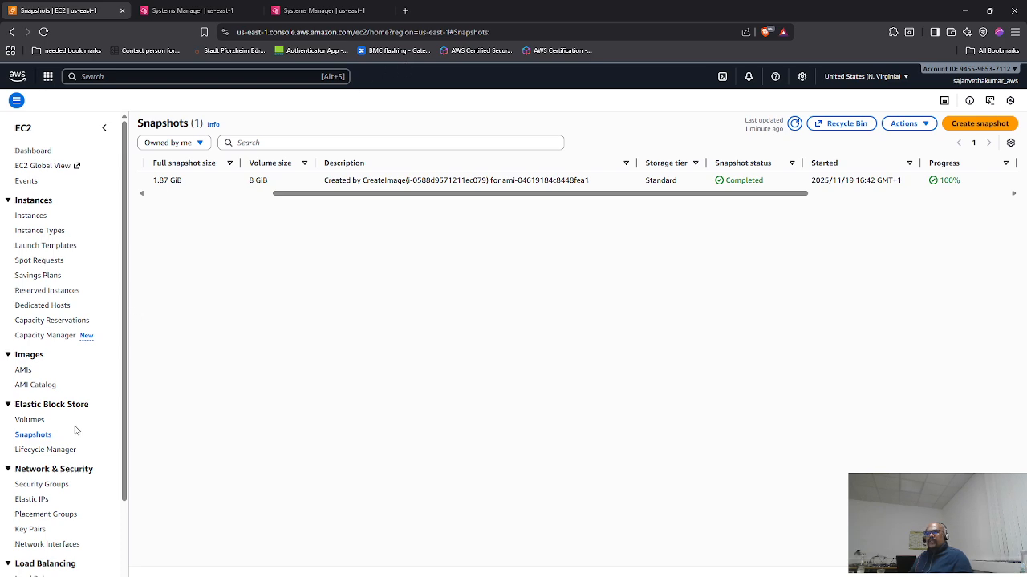
pyautogui.scroll(-3, 70, 449)
pyautogui.click(40, 485)
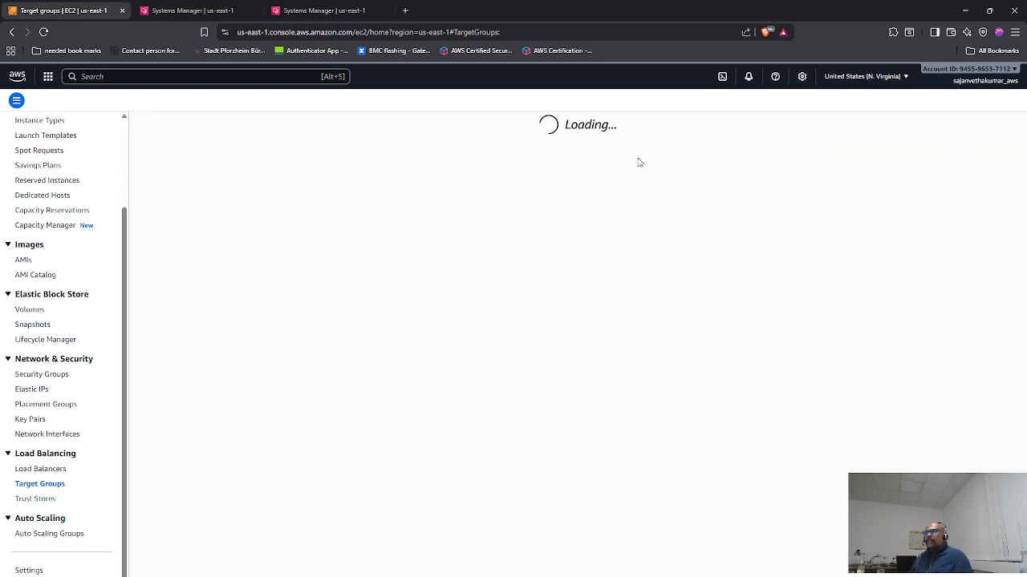
pyautogui.click(966, 126)
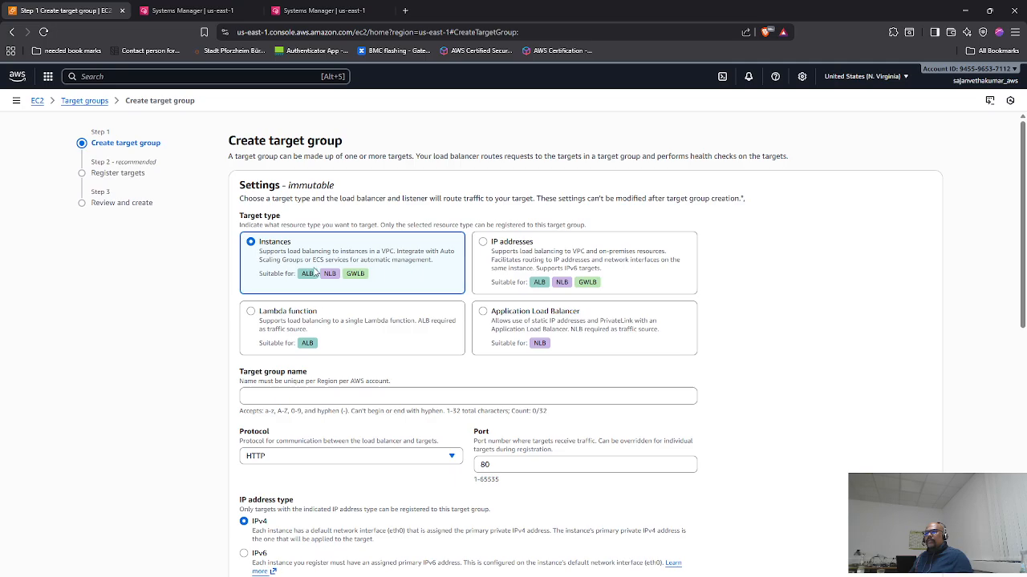
pyautogui.scroll(-2, 257, 239)
pyautogui.click(274, 235)
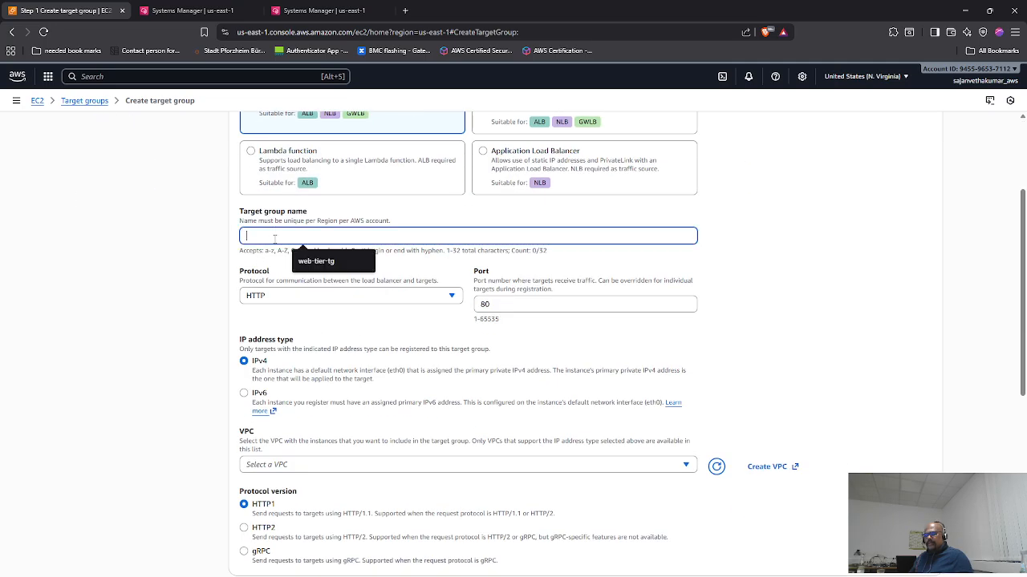
pyautogui.click(321, 261)
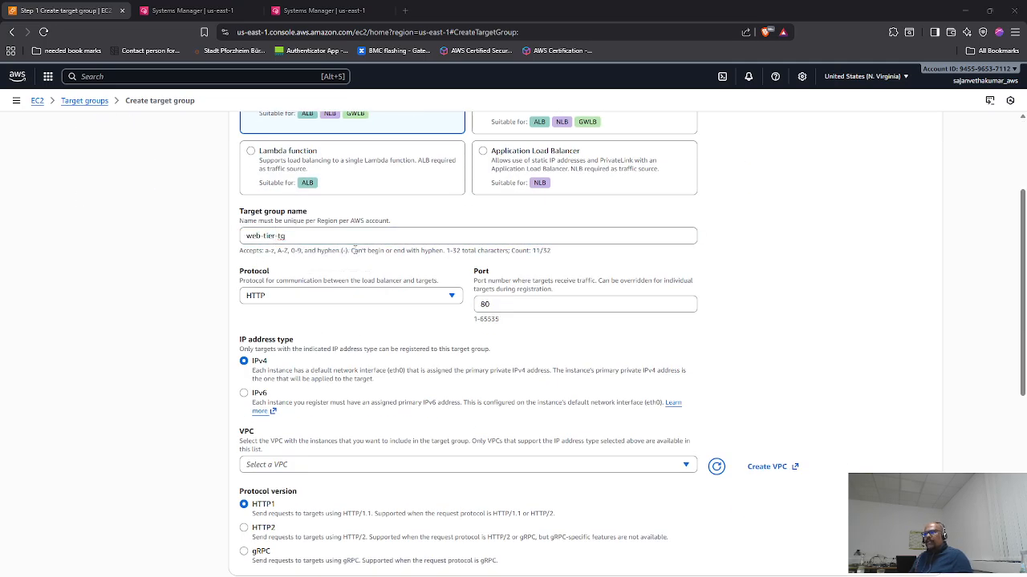
# - Check the port in the VS Code notes, return to the AWS console and choose 3tier-app-vpc as the target group's VPC
pyautogui.hotkey('alt', 'Tab')
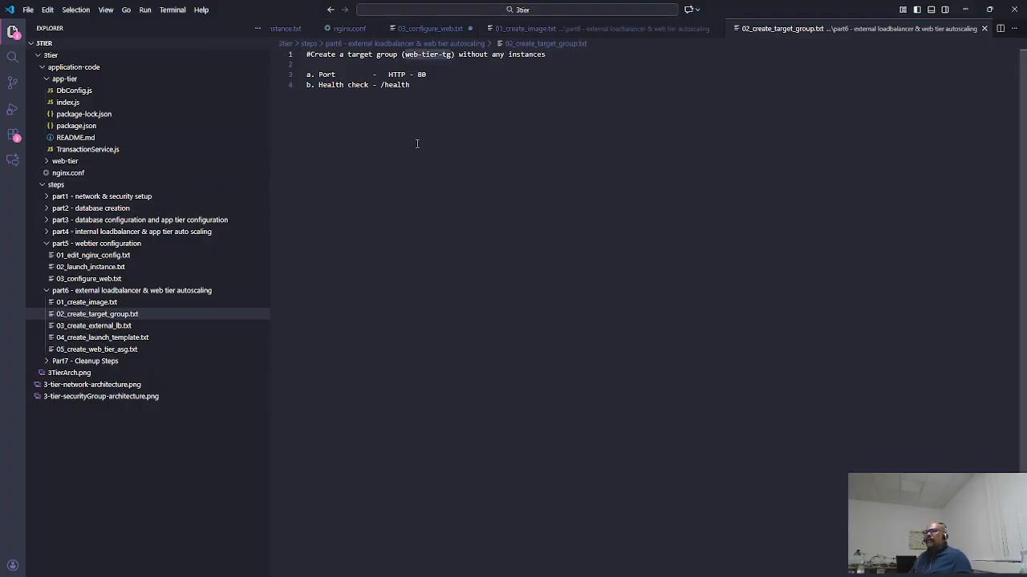
pyautogui.hotkey('alt', 'Tab')
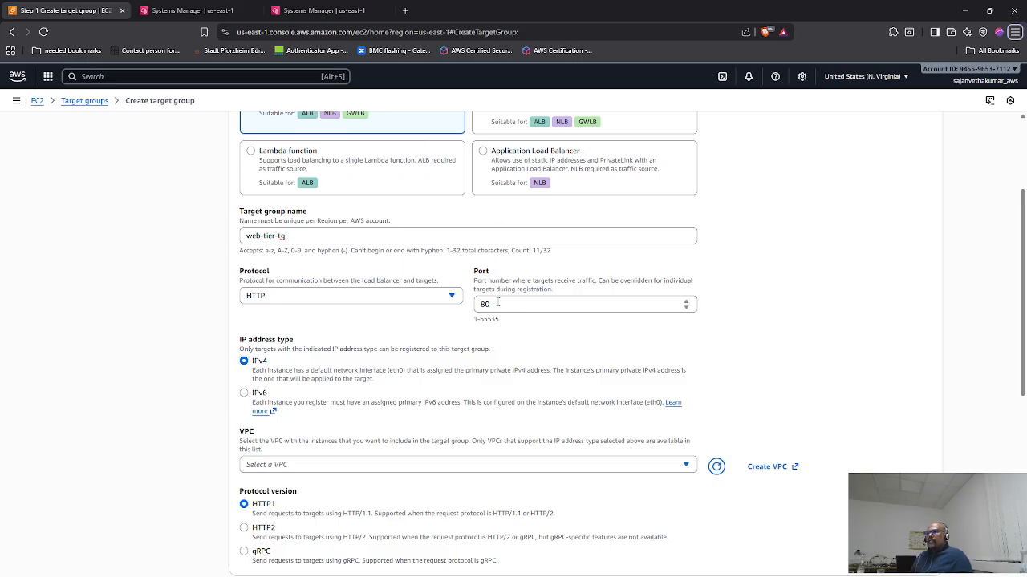
pyautogui.scroll(-2, 312, 353)
pyautogui.click(310, 306)
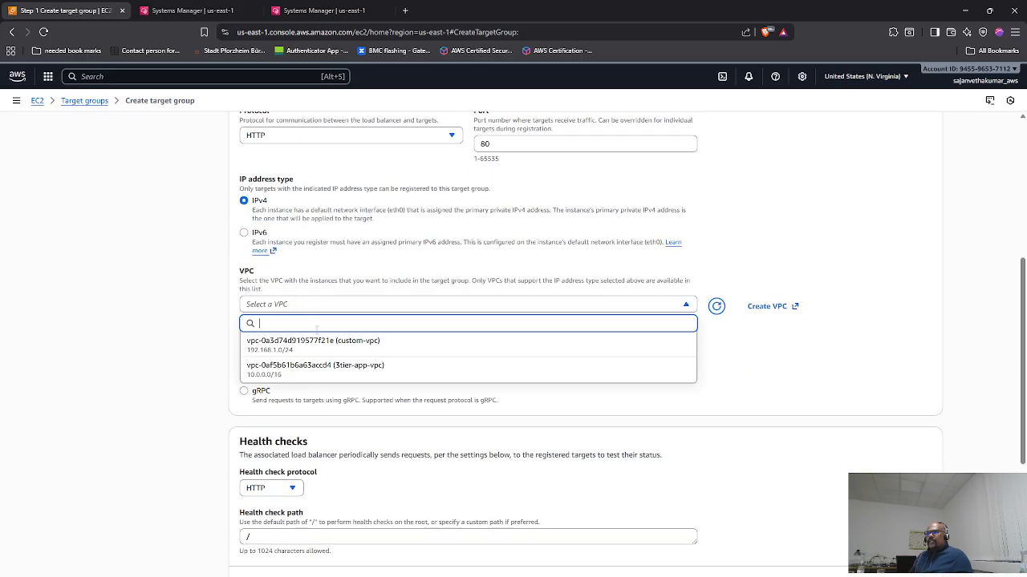
pyautogui.click(361, 367)
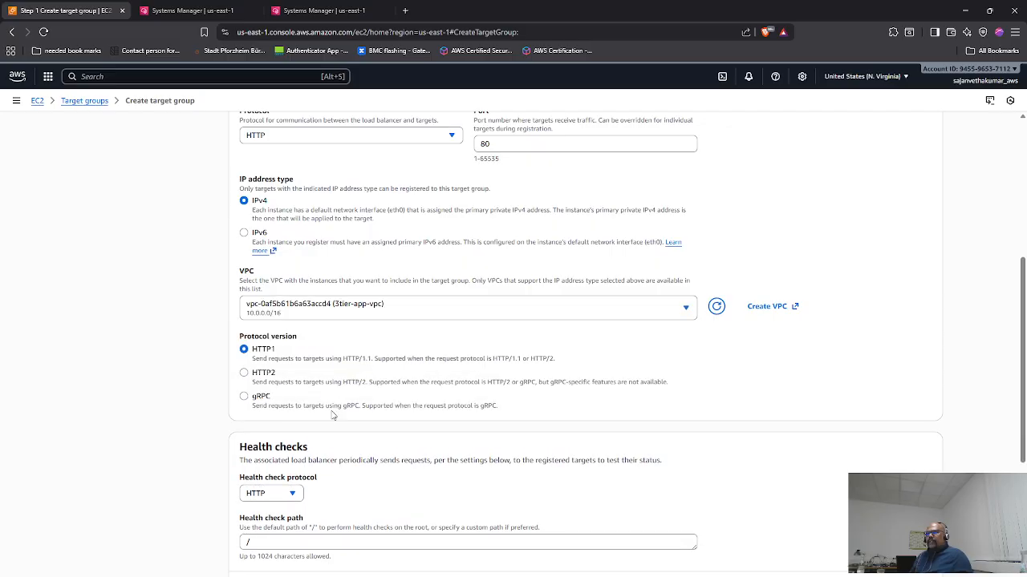
# - Set the target group's health check path to /health and its healthy threshold to 2
pyautogui.scroll(-3, 340, 425)
pyautogui.click(295, 435)
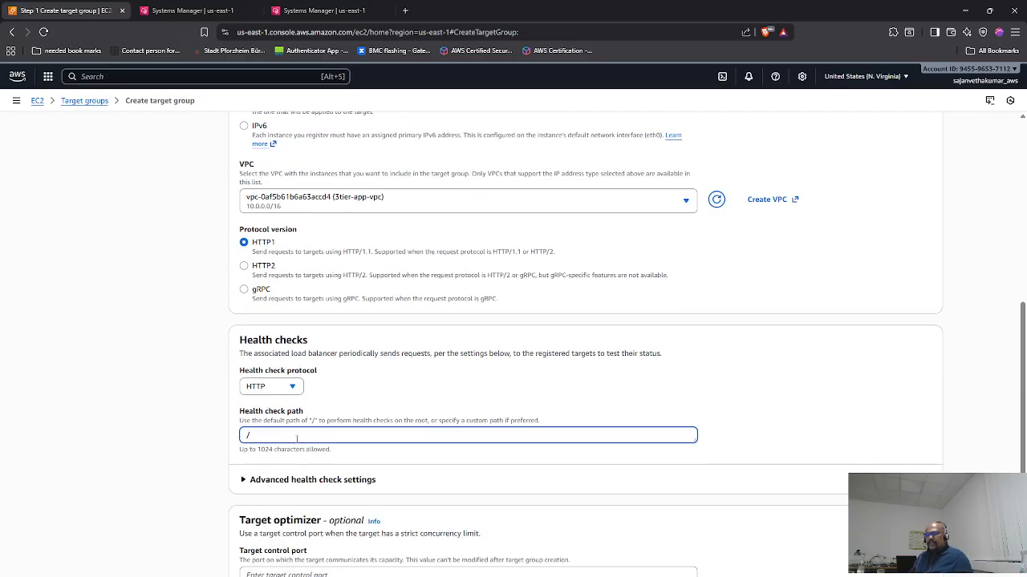
pyautogui.write('health')
pyautogui.scroll(-1, 340, 441)
pyautogui.click(247, 428)
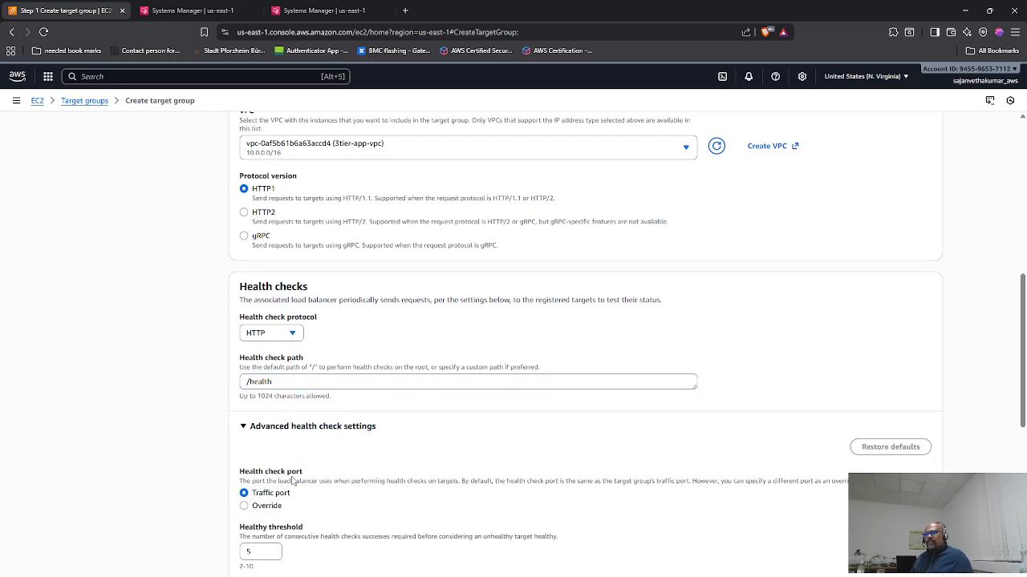
pyautogui.scroll(-2, 295, 491)
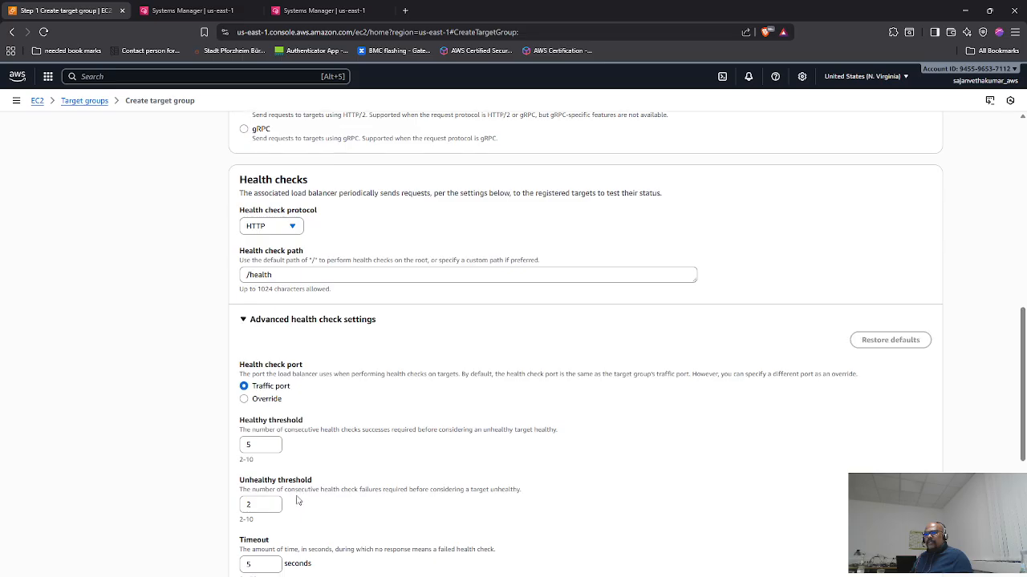
pyautogui.click(272, 448)
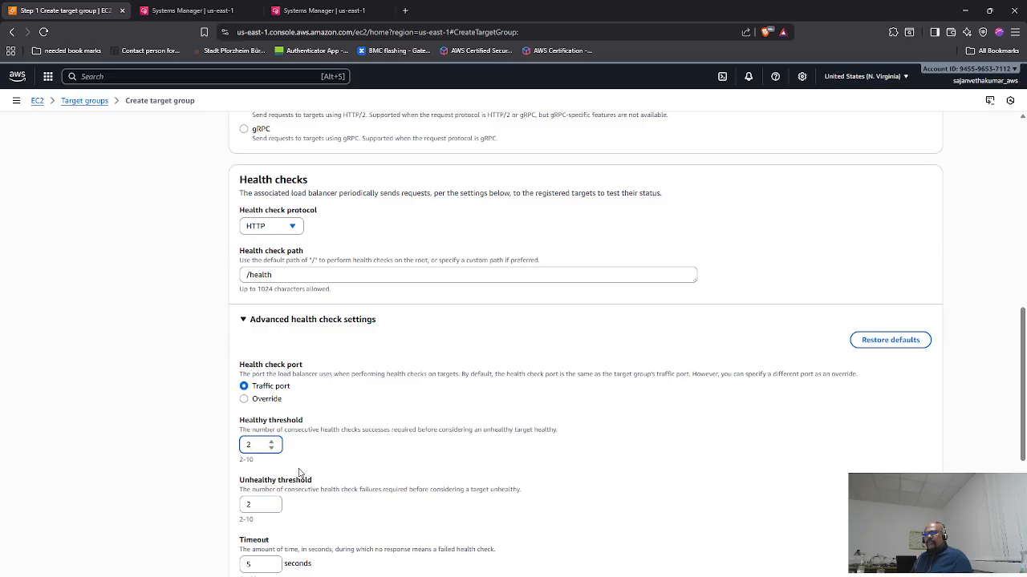
# - Review the remaining health check settings and proceed to target registration
pyautogui.scroll(-3, 299, 473)
pyautogui.scroll(1, 299, 469)
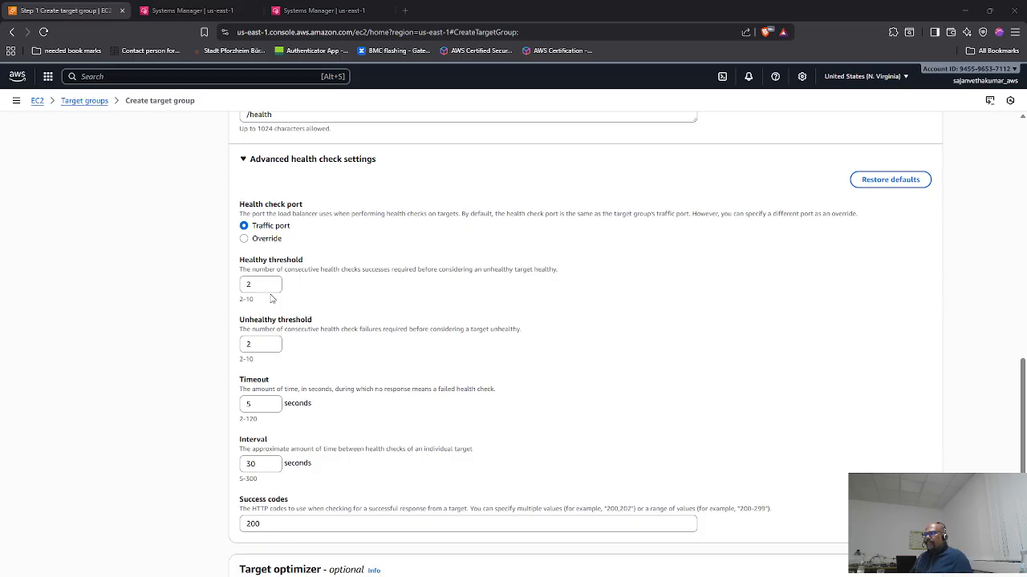
pyautogui.scroll(-3, 271, 299)
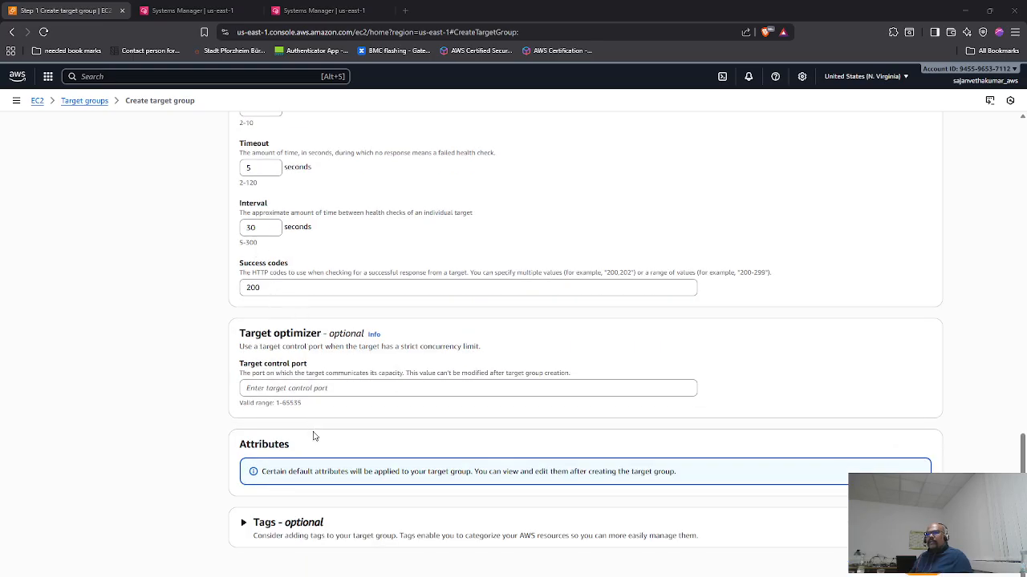
pyautogui.click(927, 575)
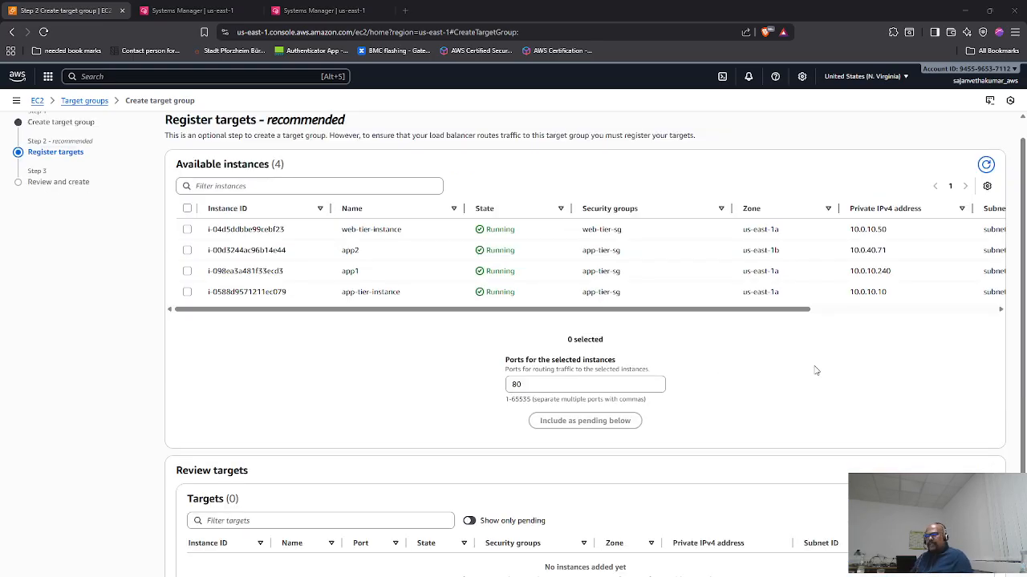
# - Switch to VS Code, open 03_create_external_lb.txt and copy the load balancer name web-tier-lb
pyautogui.hotkey('alt', 'Tab')
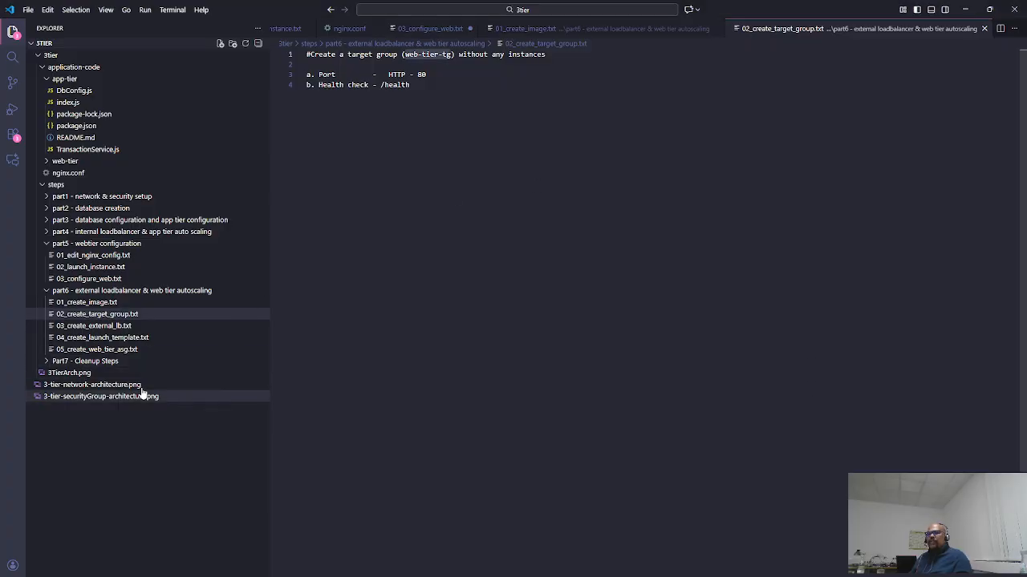
pyautogui.click(98, 325)
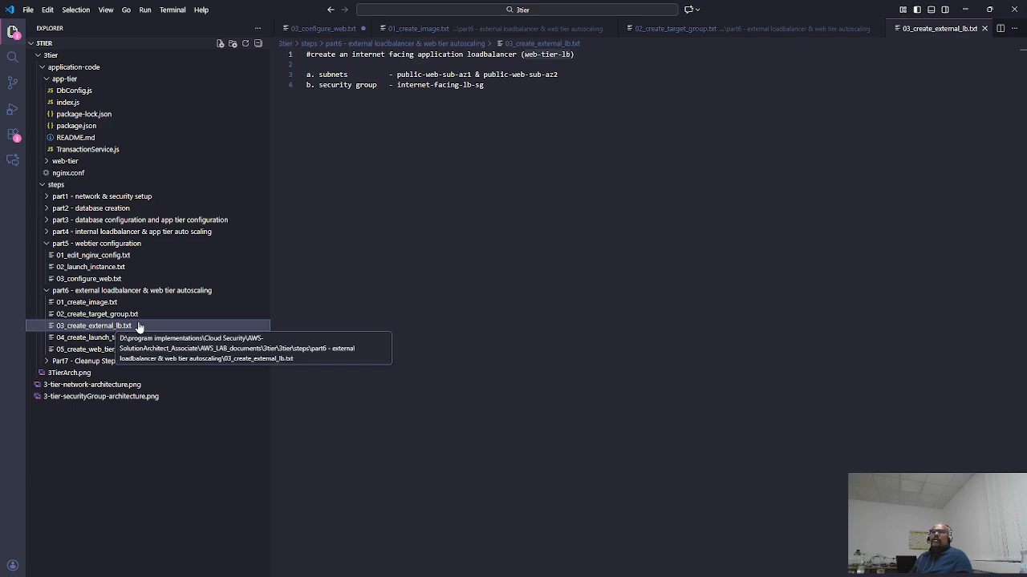
pyautogui.moveTo(571, 54); pyautogui.dragTo(523, 54)
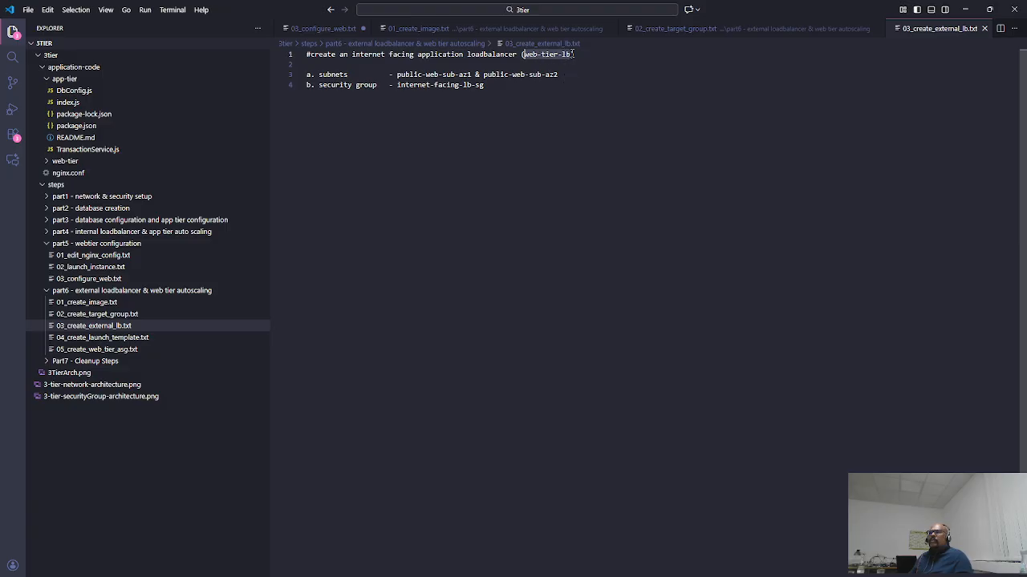
pyautogui.doubleClick(584, 75)
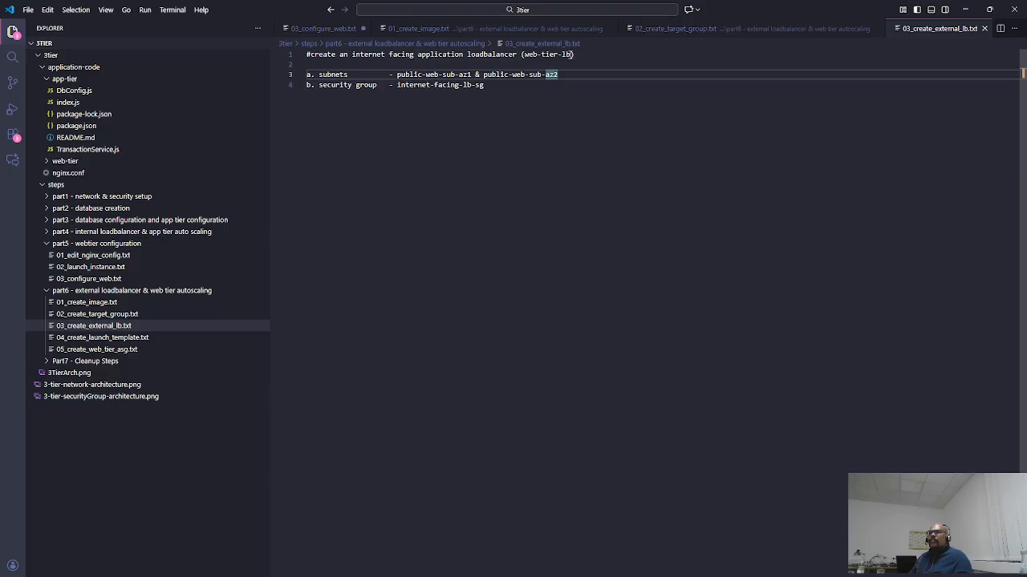
pyautogui.moveTo(572, 54); pyautogui.dragTo(523, 53)
pyautogui.hotkey('ctrl', 'c')
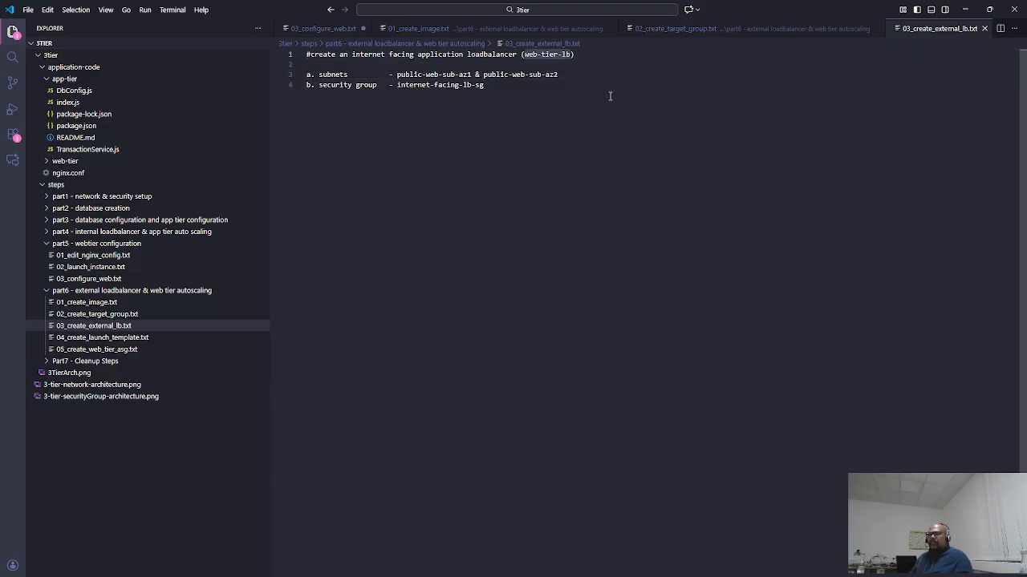
# - Return to the AWS console and create the web-tier-tg target group without registering any instances
pyautogui.hotkey('alt', 'Tab')
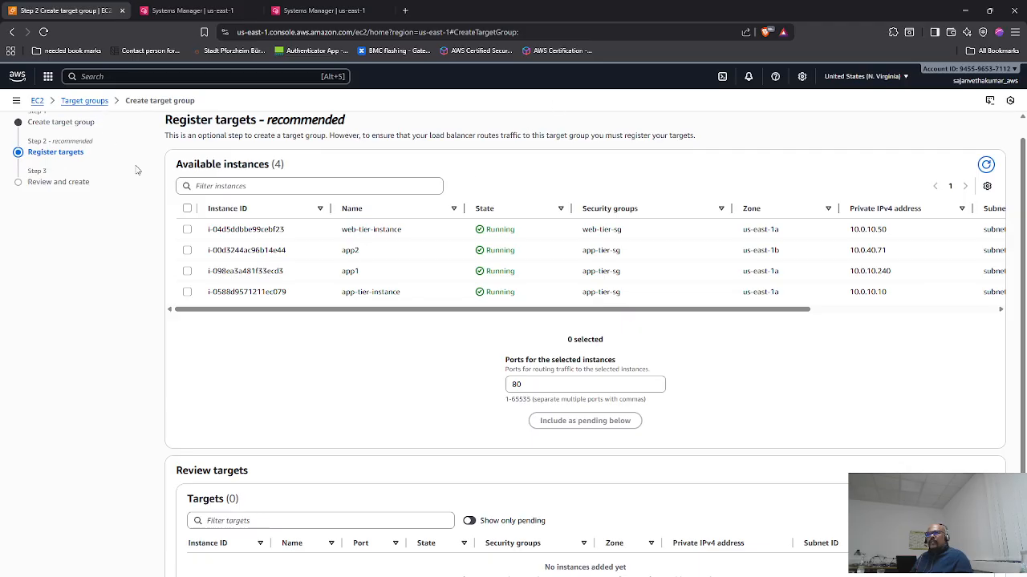
pyautogui.scroll(-2, 585, 345)
pyautogui.click(992, 575)
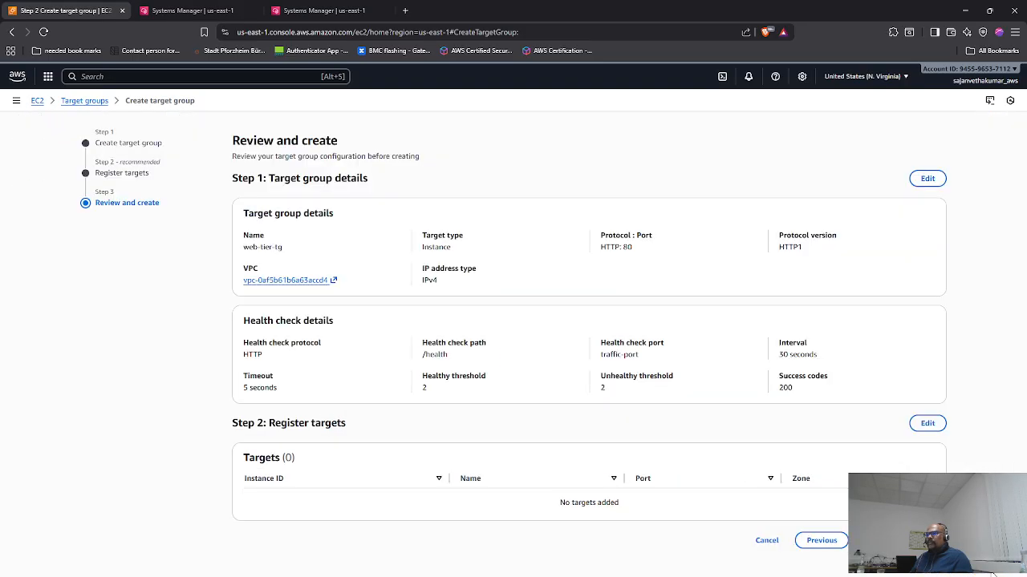
pyautogui.click(907, 541)
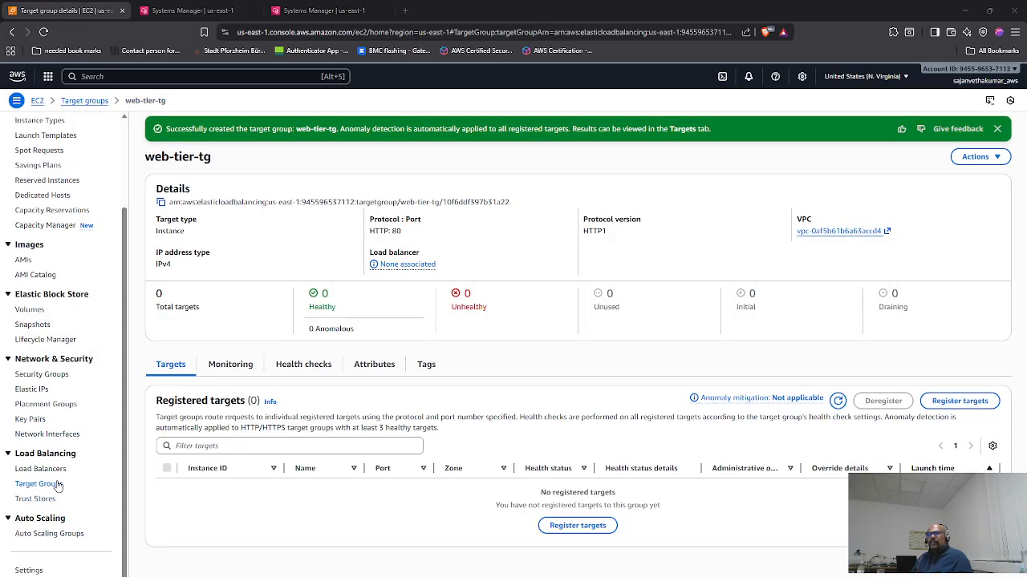
# - Start a new Application Load Balancer and name it web-tier-lb
pyautogui.hotkey('alt', 'Tab')
pyautogui.hotkey('alt', 'Tab')
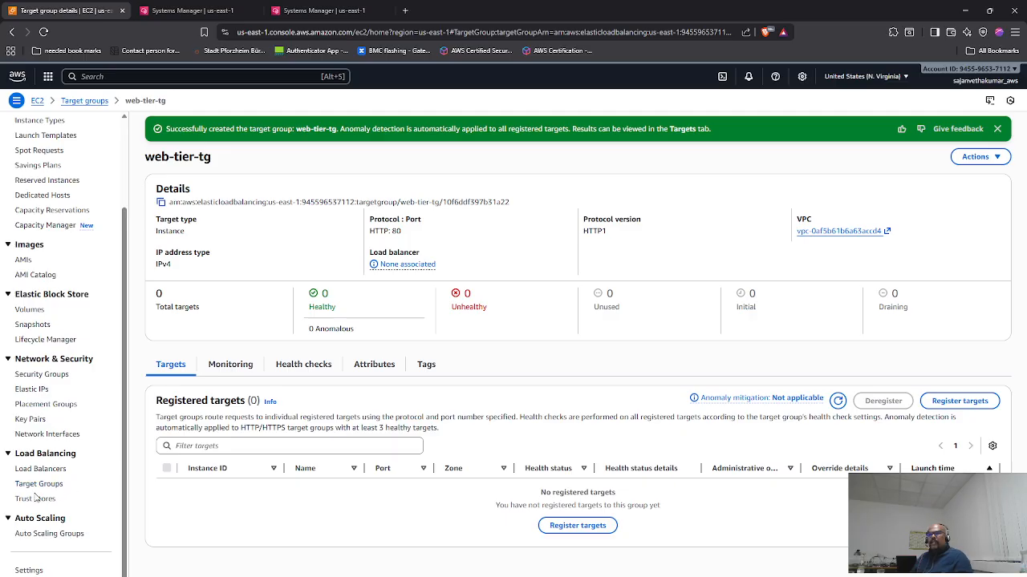
pyautogui.click(40, 469)
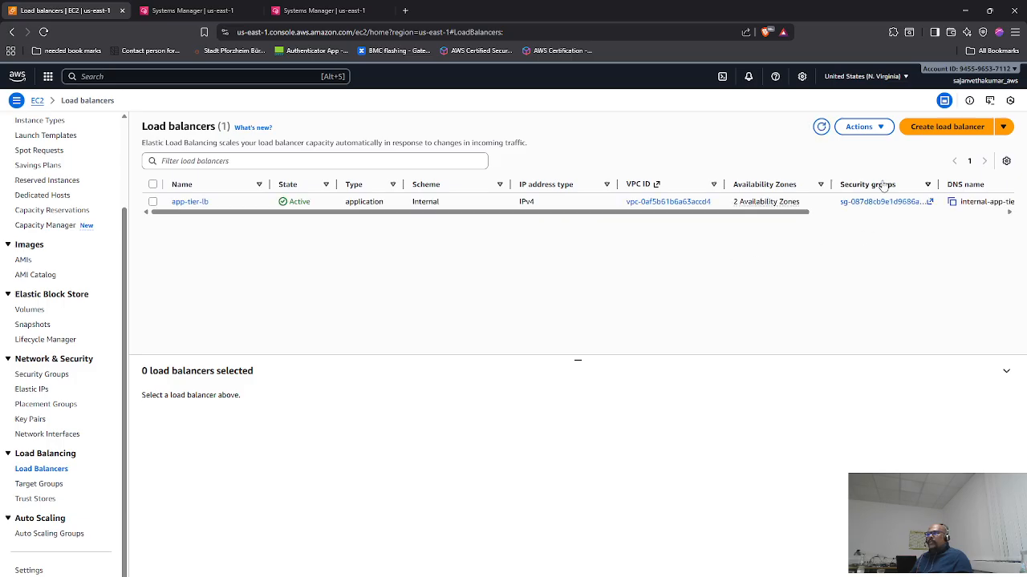
pyautogui.click(932, 131)
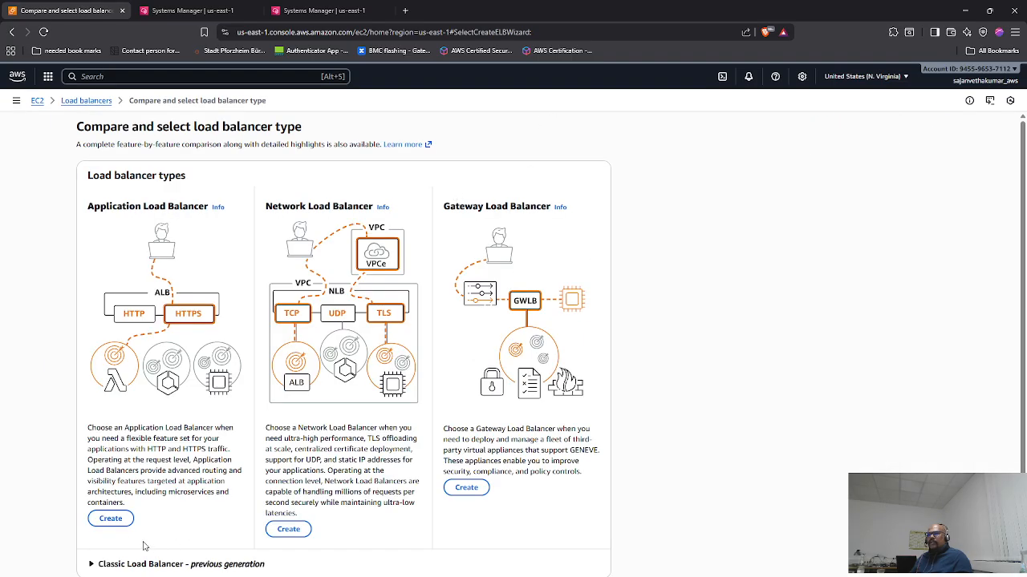
pyautogui.click(112, 519)
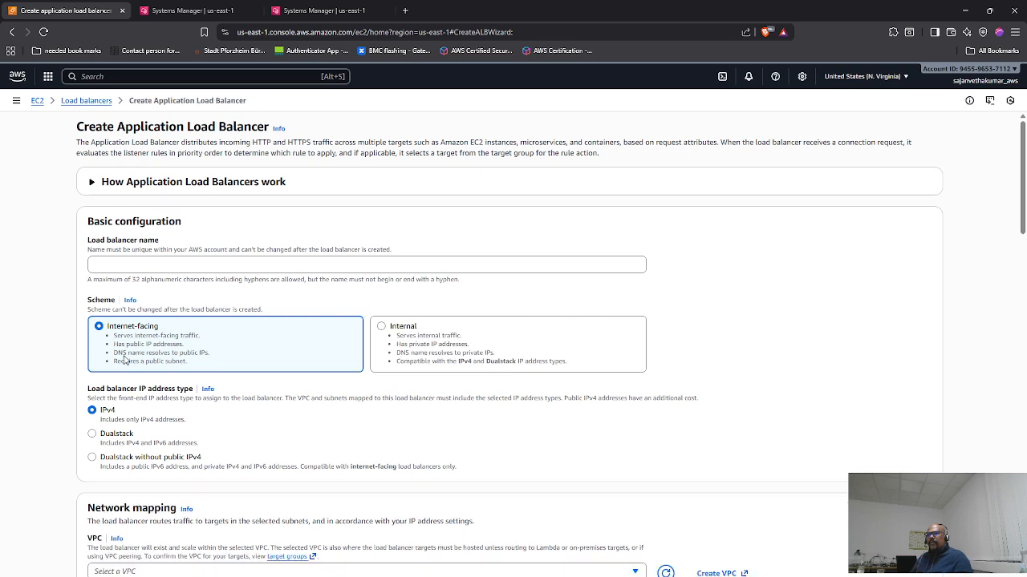
pyautogui.click(124, 264)
pyautogui.hotkey('ctrl', 'v')
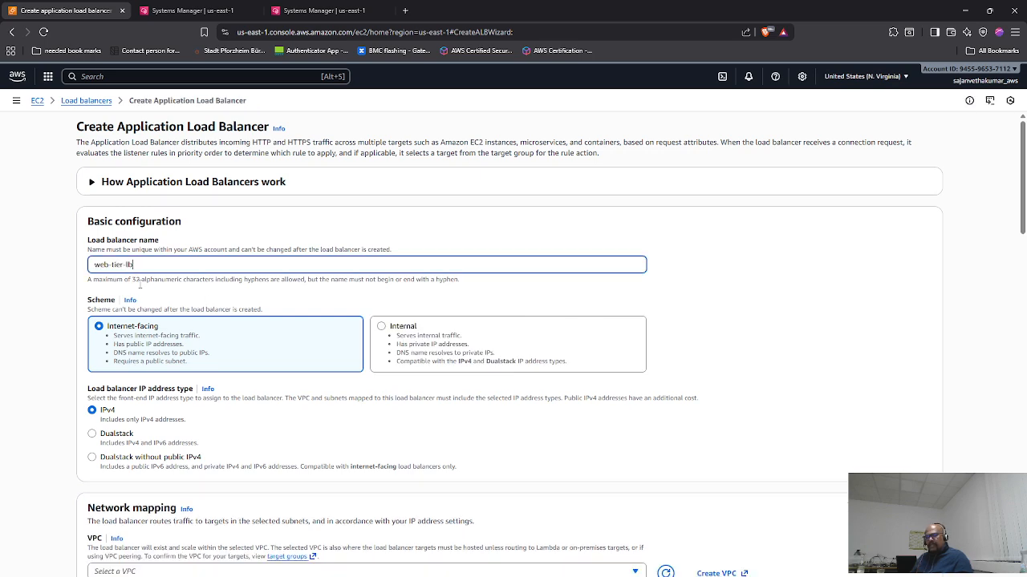
# - Choose 3tier-app-vpc as the VPC in the load balancer's network mapping
pyautogui.scroll(-2, 112, 471)
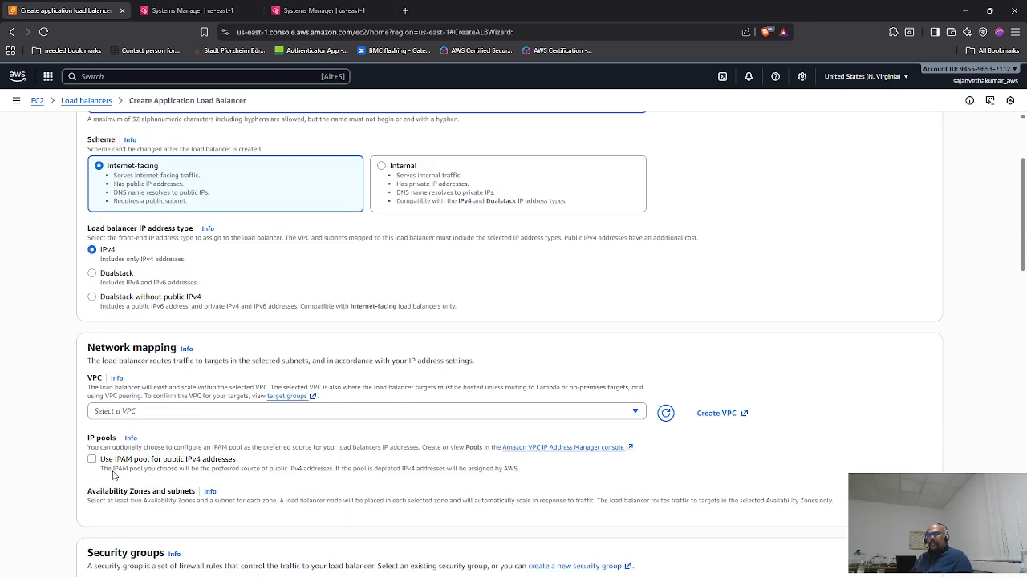
pyautogui.click(129, 411)
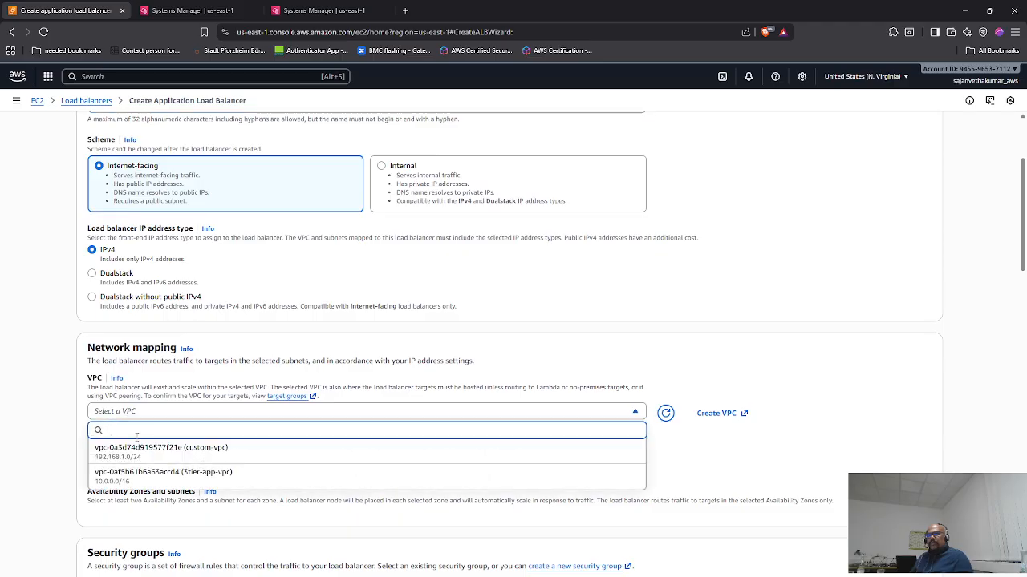
pyautogui.click(200, 478)
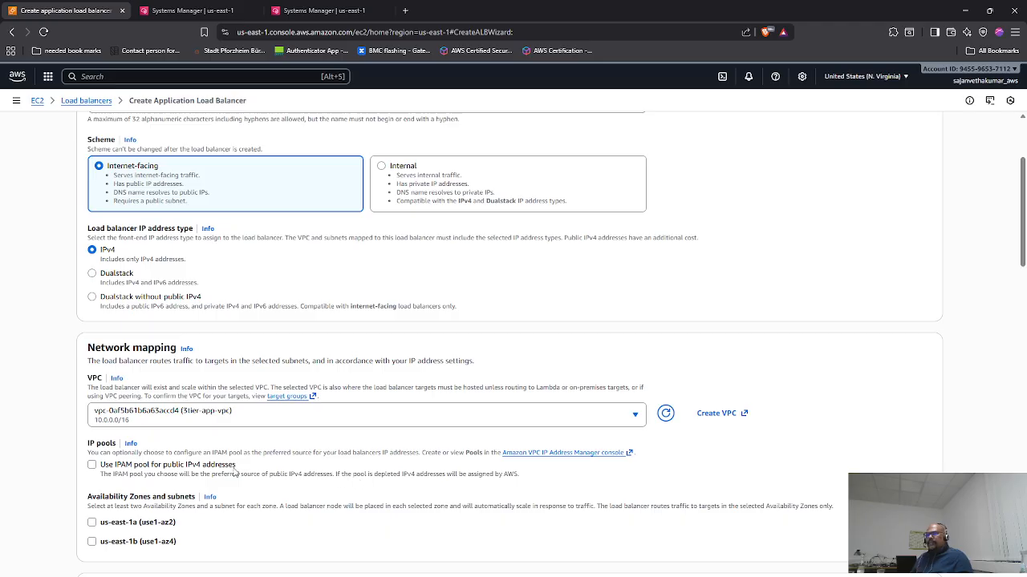
pyautogui.scroll(-2, 215, 449)
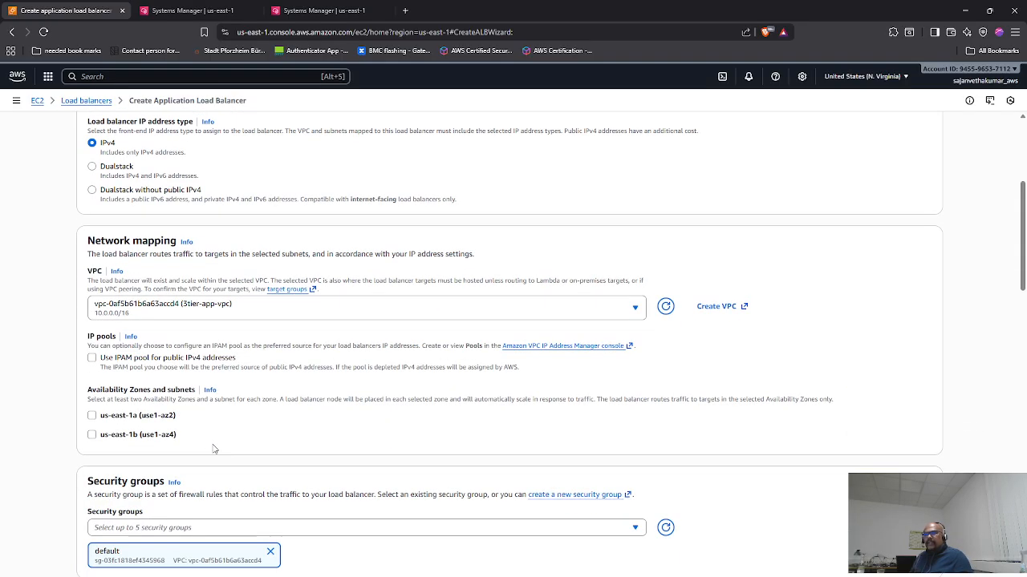
# - Map the load balancer to us-east-1a with subnet public-web-sub-az1 and us-east-1b with subnet public-web-sub-az2, checking the subnet names in the VS Code notes
pyautogui.click(92, 416)
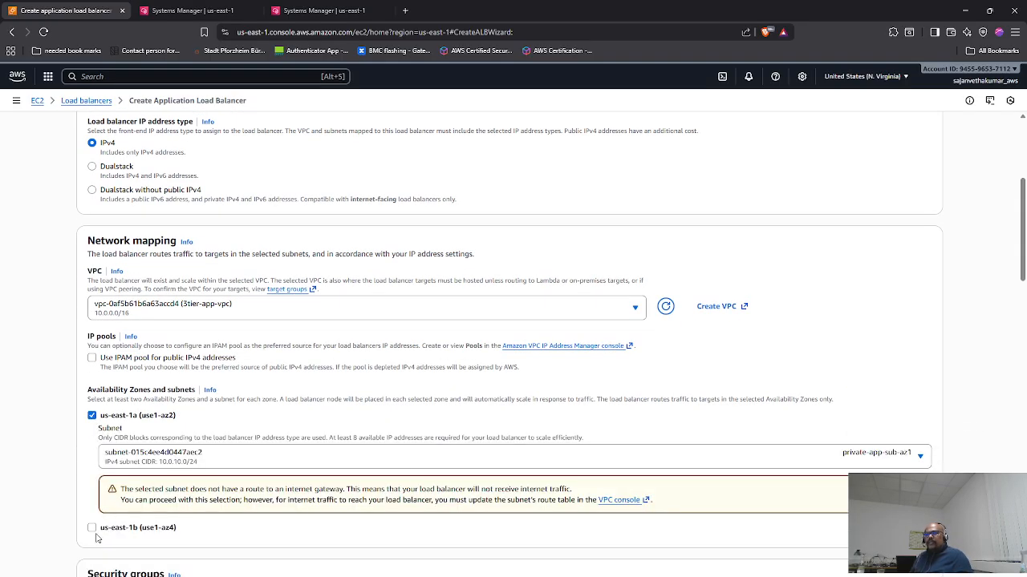
pyautogui.click(623, 463)
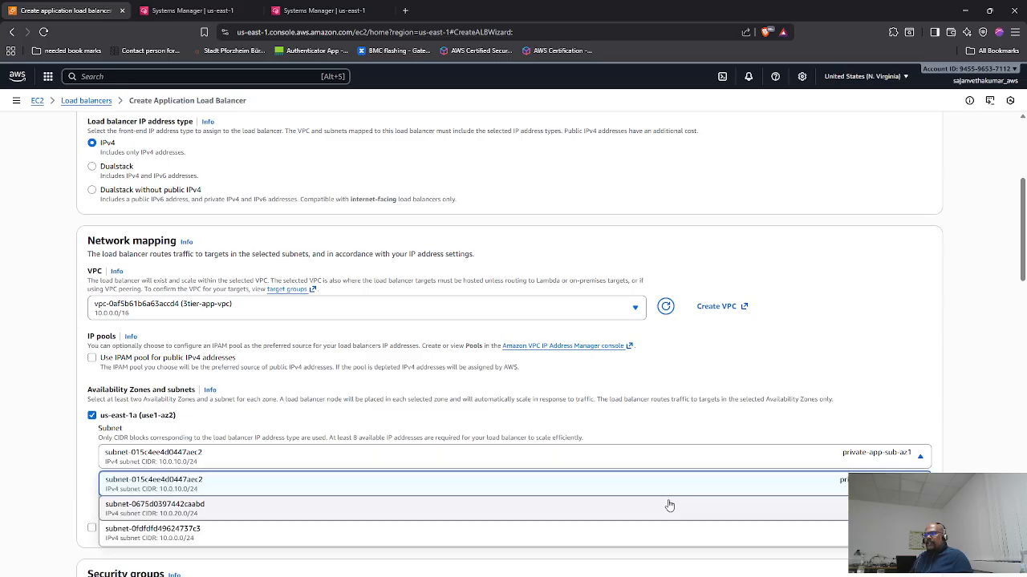
pyautogui.click(735, 535)
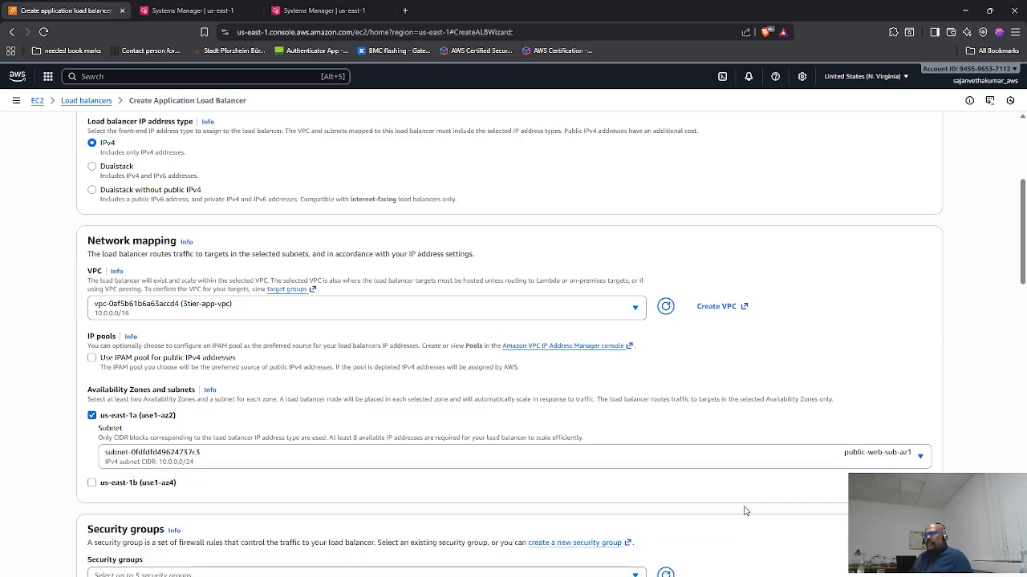
pyautogui.hotkey('alt', 'Tab')
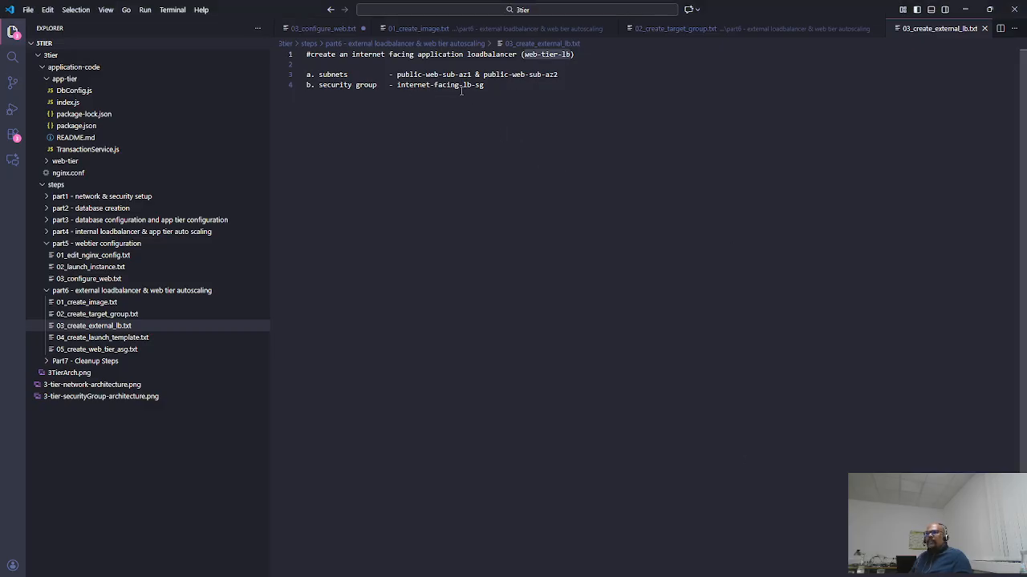
pyautogui.hotkey('alt', 'Tab')
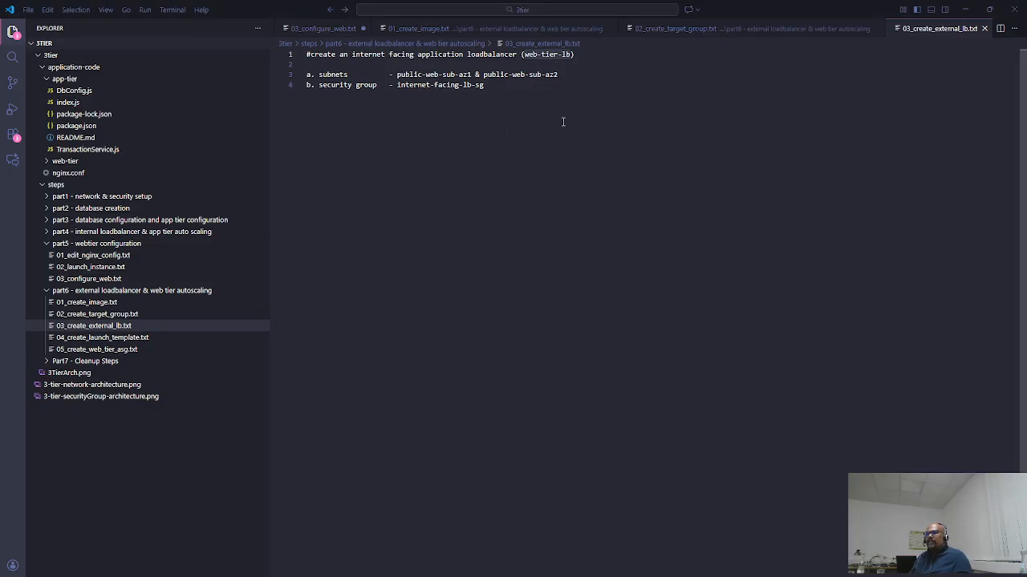
pyautogui.scroll(-2, 194, 479)
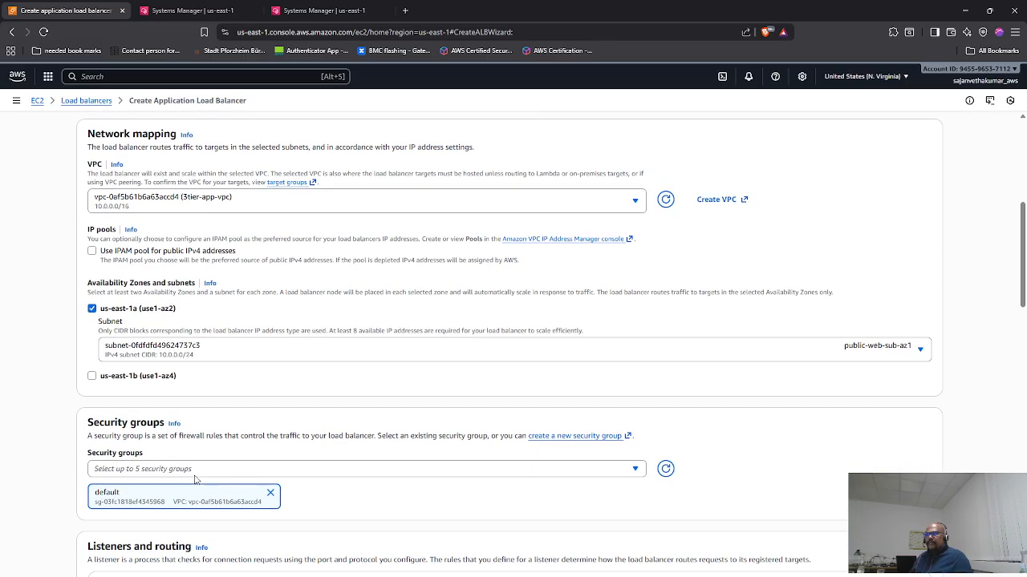
pyautogui.scroll(-1, 194, 479)
pyautogui.click(92, 323)
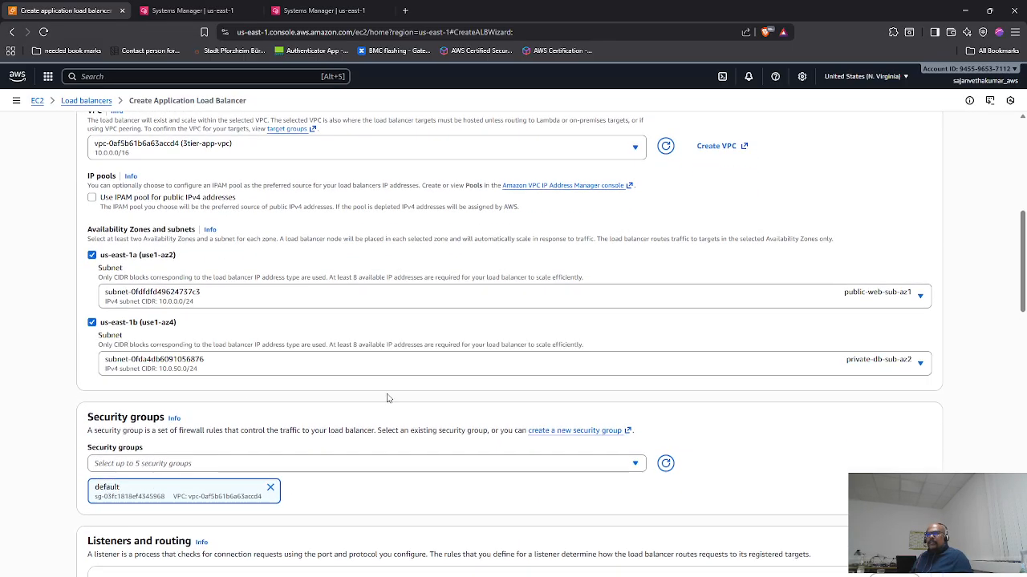
pyautogui.click(734, 368)
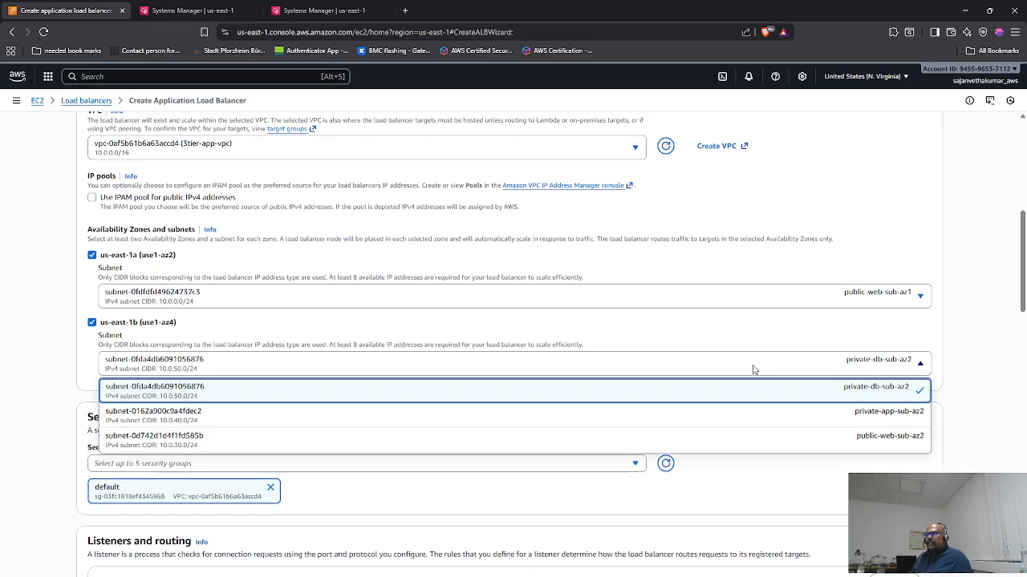
pyautogui.click(868, 439)
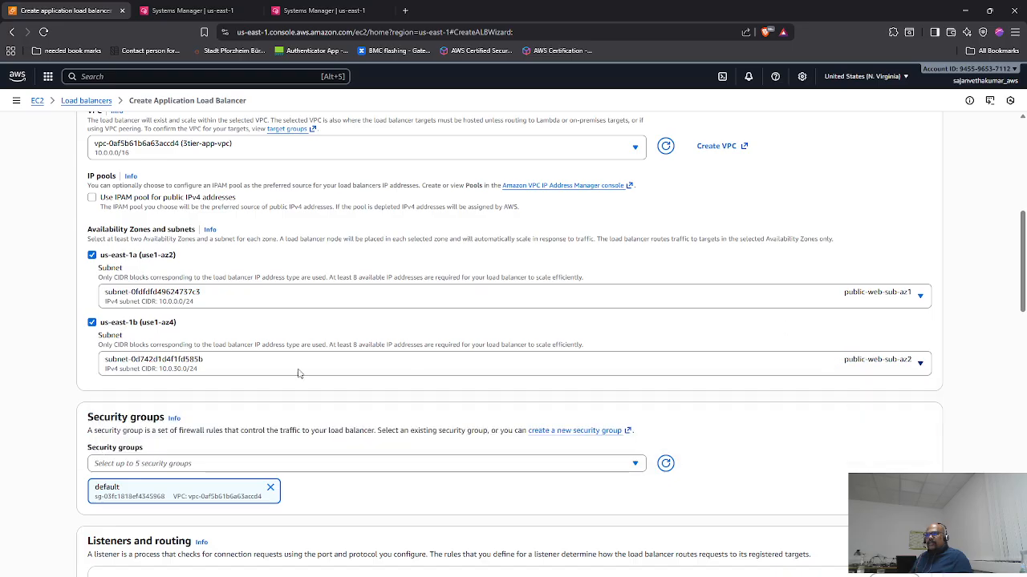
# - Replace the load balancer's default security group with internet-facing-lb-sg
pyautogui.scroll(-3, 185, 393)
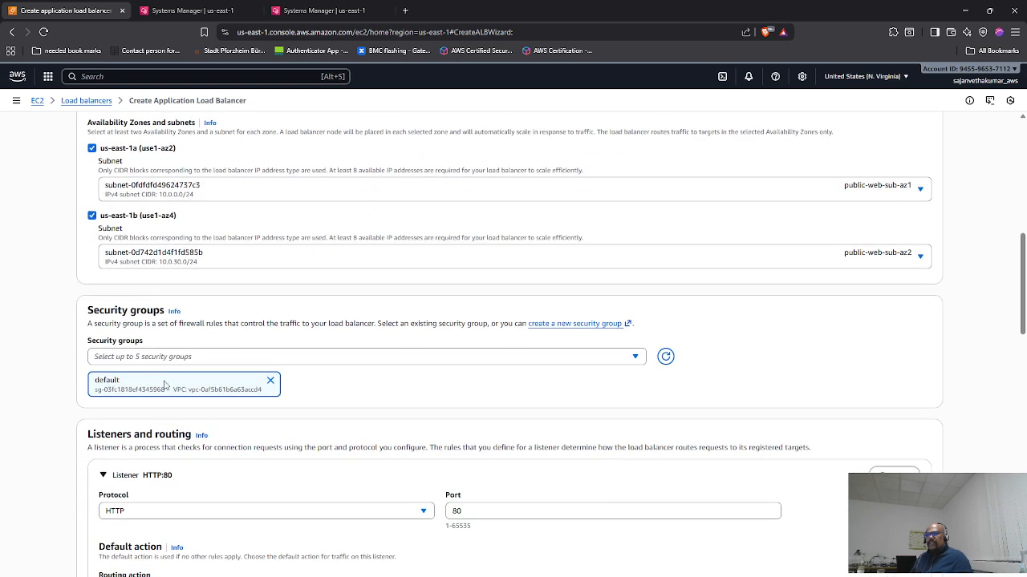
pyautogui.click(163, 361)
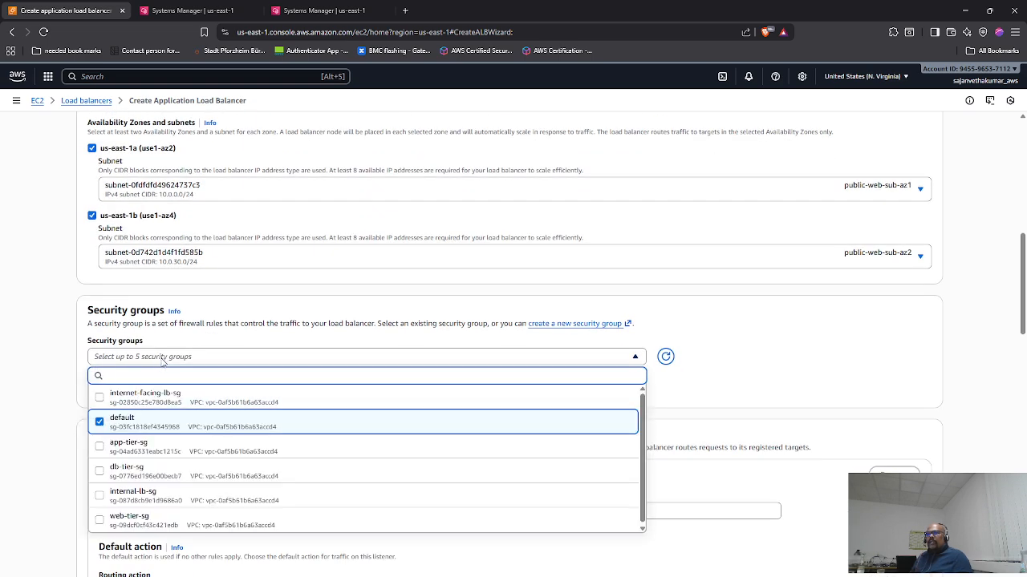
pyautogui.click(129, 414)
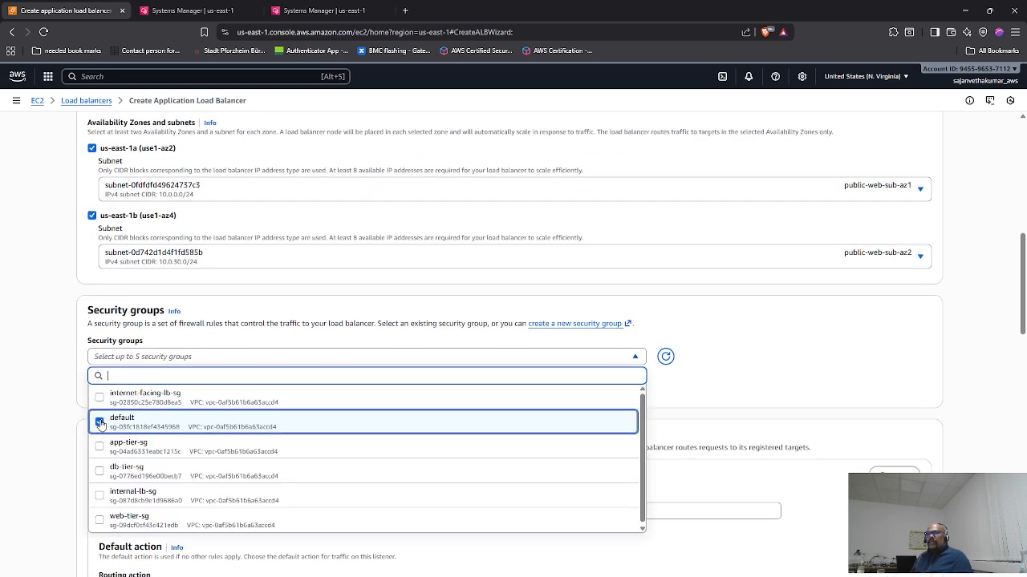
pyautogui.click(197, 399)
pyautogui.click(747, 363)
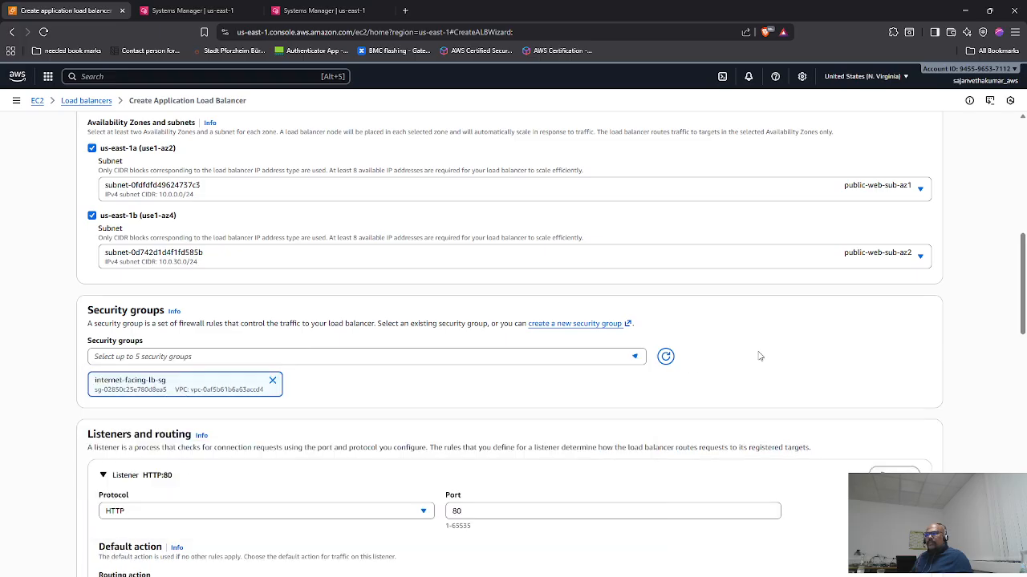
# - Forward the HTTP:80 listener to the web-tier-tg target group and create the load balancer
pyautogui.scroll(-2, 390, 401)
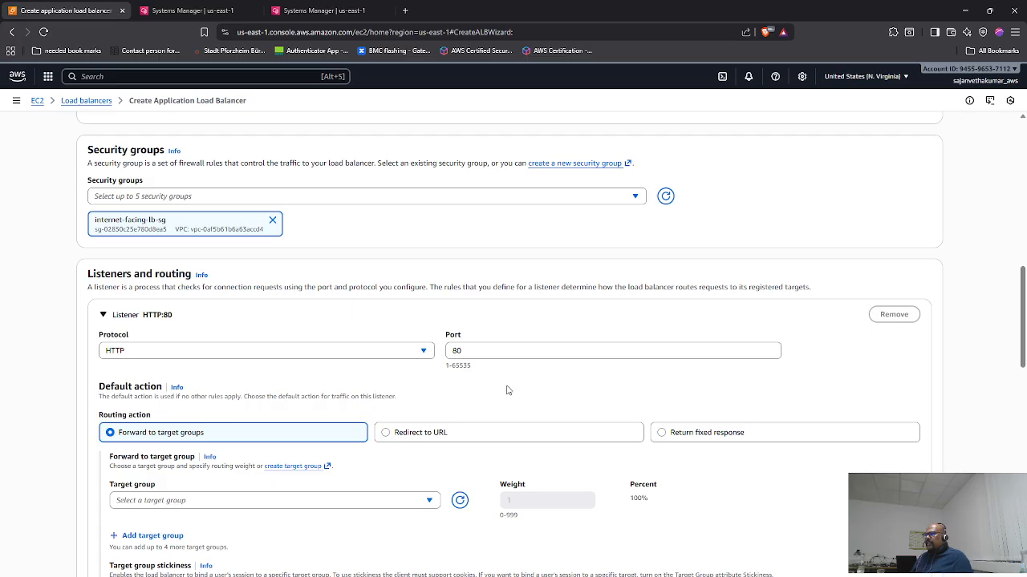
pyautogui.scroll(-3, 340, 454)
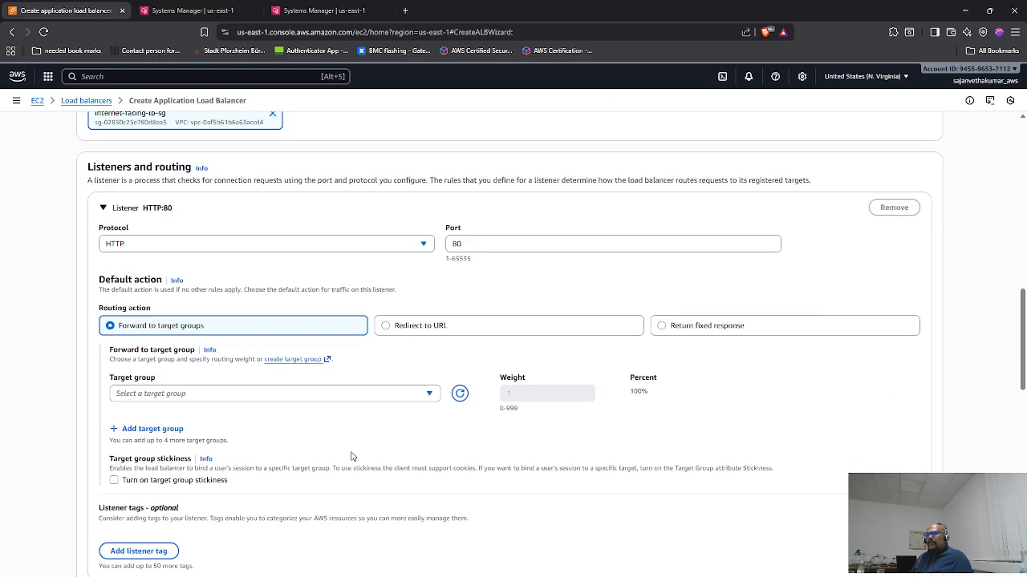
pyautogui.click(193, 234)
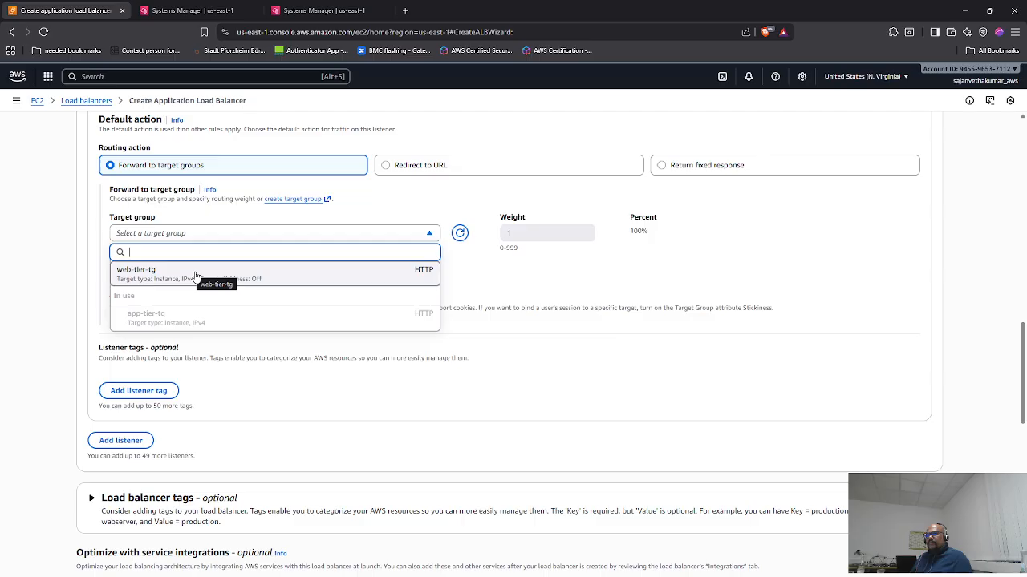
pyautogui.click(192, 274)
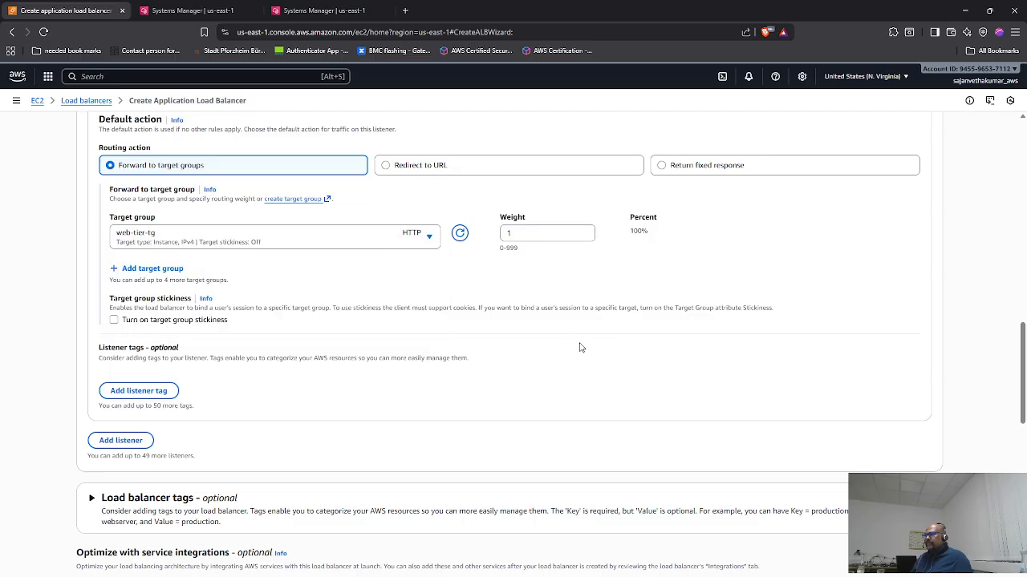
pyautogui.scroll(-2, 420, 368)
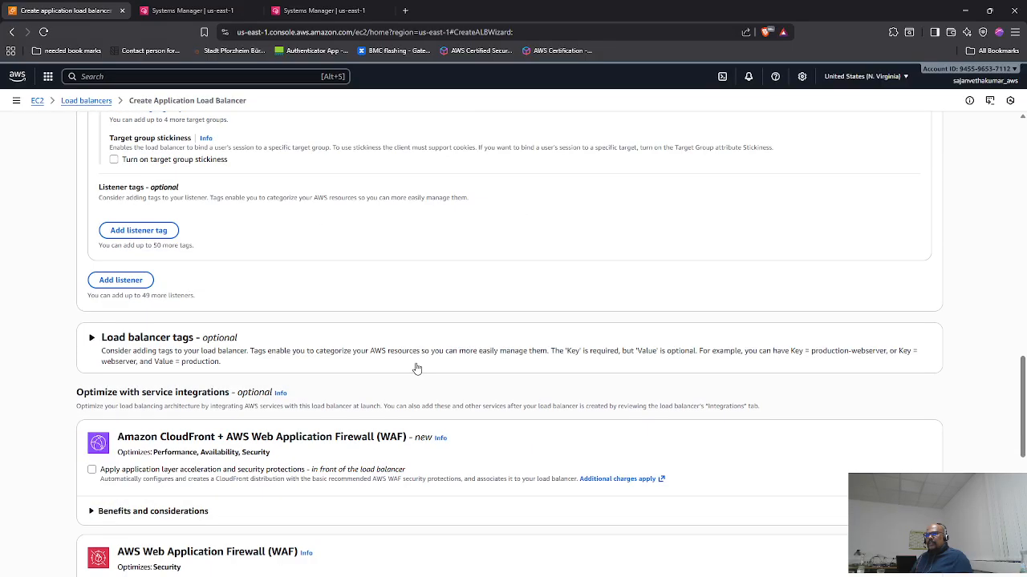
pyautogui.scroll(-2, 416, 368)
pyautogui.scroll(-6, 416, 371)
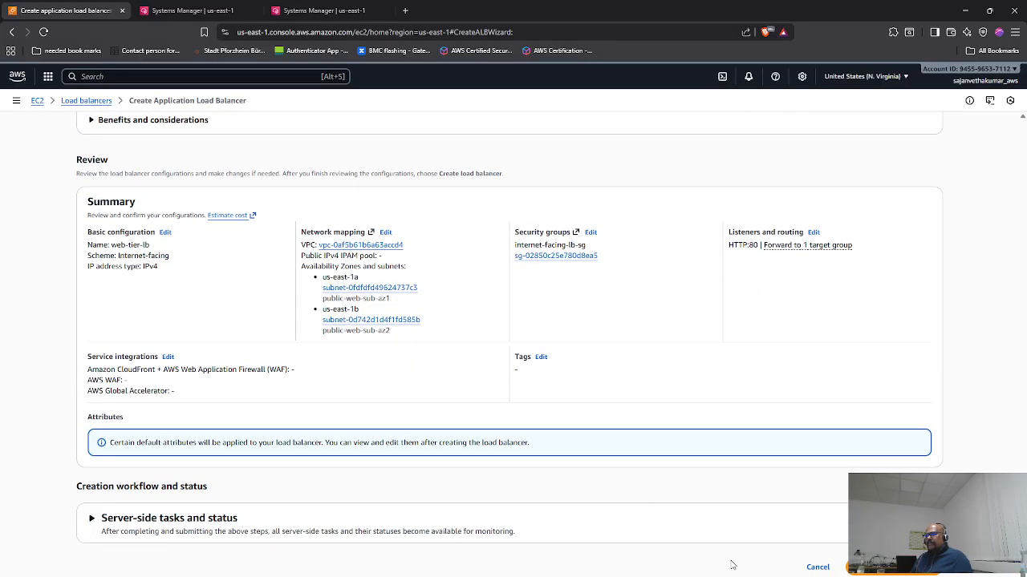
pyautogui.click(892, 573)
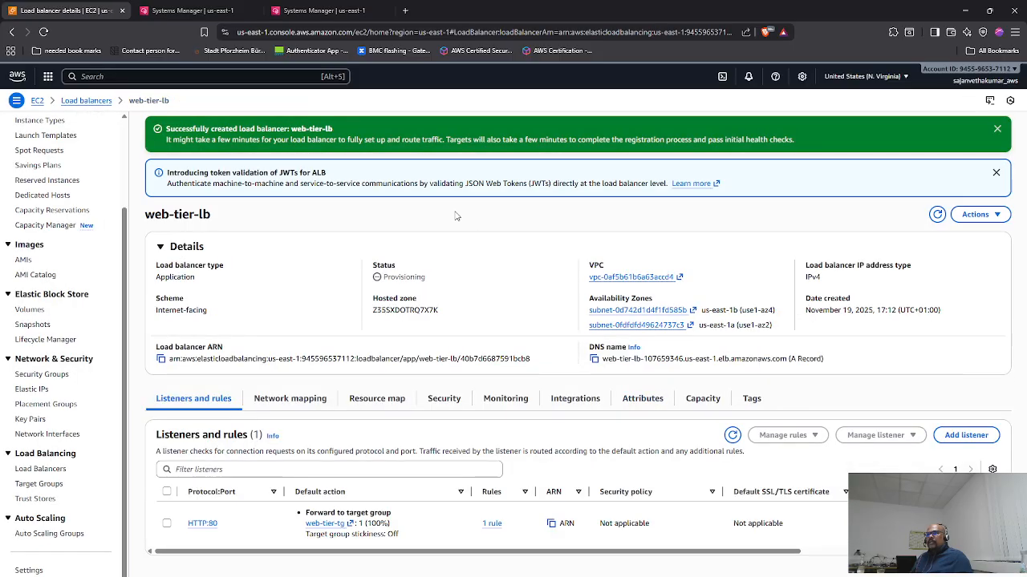
# - Switch to VS Code, open 04_create_launch_template.txt and copy the launch template name web-tier-lt
pyautogui.hotkey('alt', 'Tab')
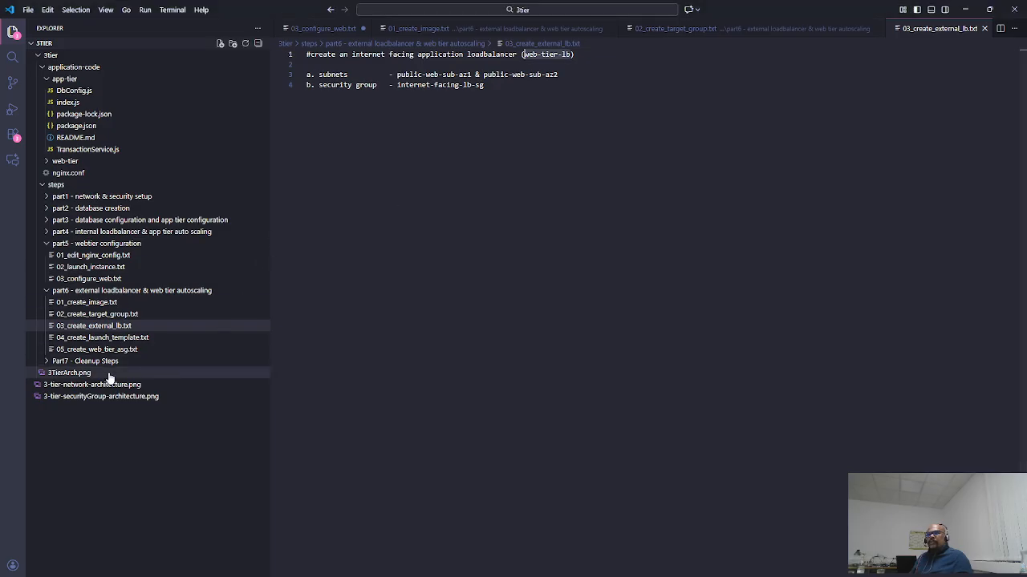
pyautogui.click(109, 340)
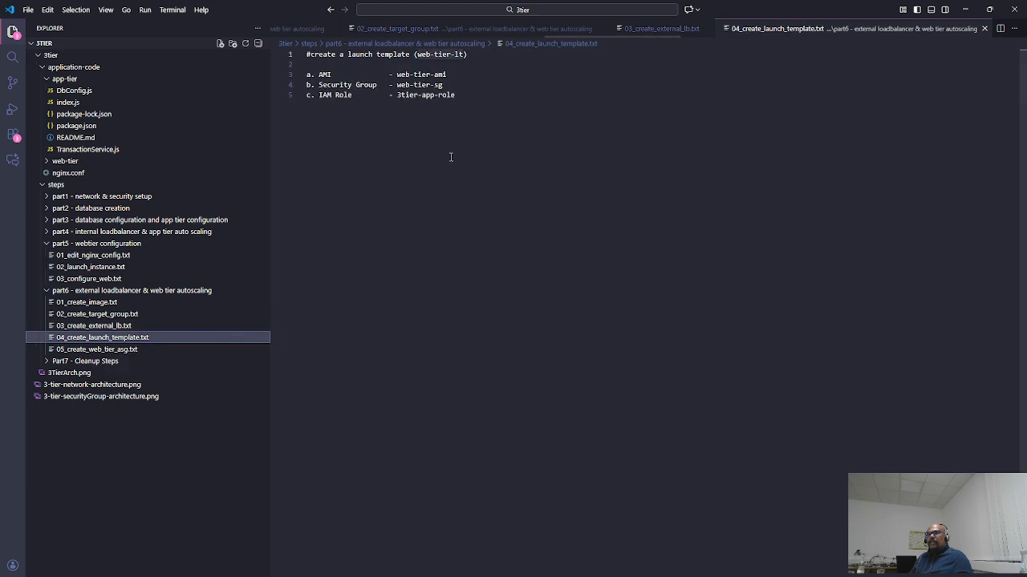
pyautogui.click(482, 71)
pyautogui.moveTo(463, 54); pyautogui.dragTo(415, 54)
pyautogui.hotkey('ctrl', 'c')
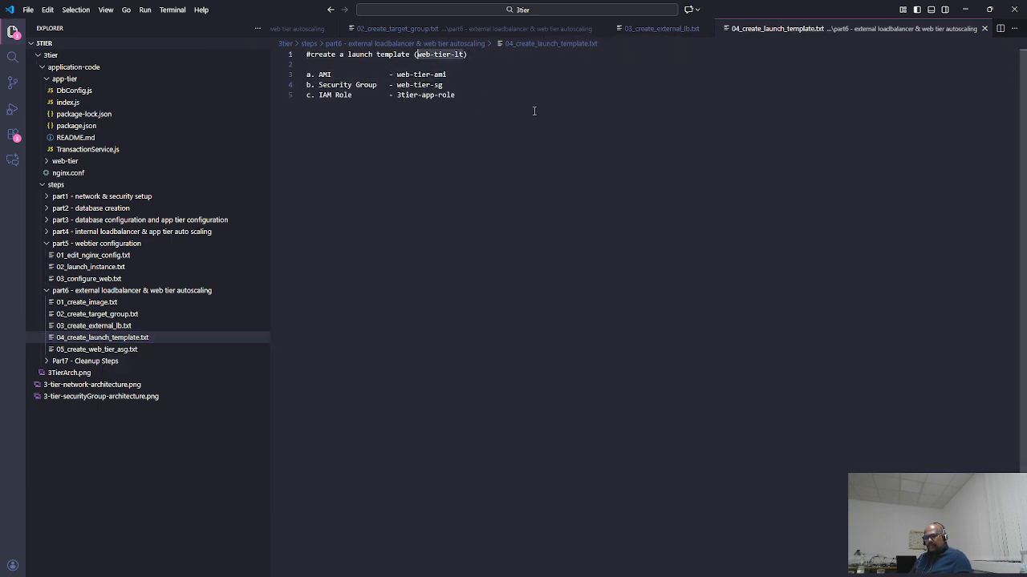
# - Return to the AWS console and start a launch template with web-tier-lt as name and version description and Auto Scaling guidance enabled
pyautogui.hotkey('alt', 'Tab')
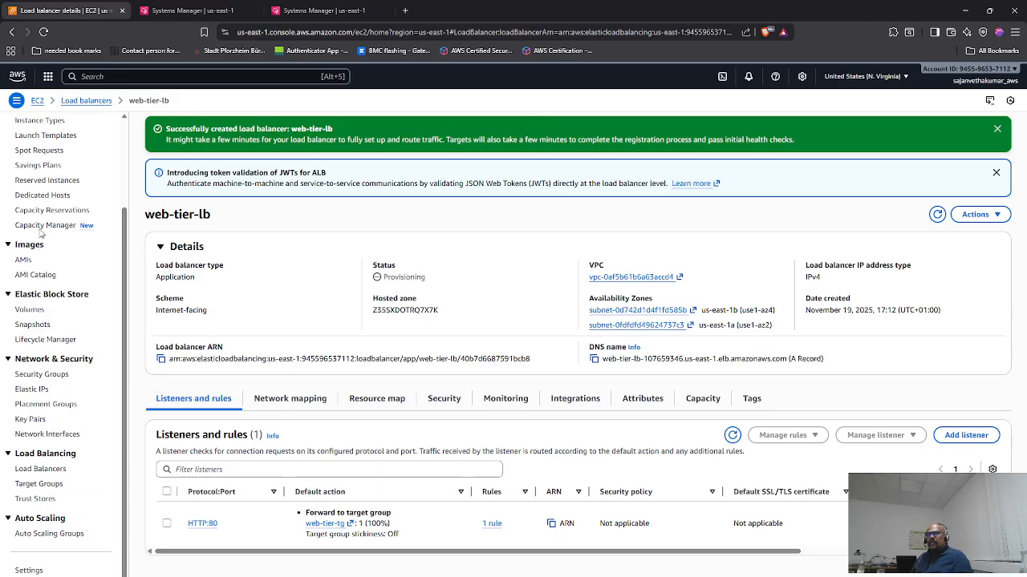
pyautogui.click(47, 136)
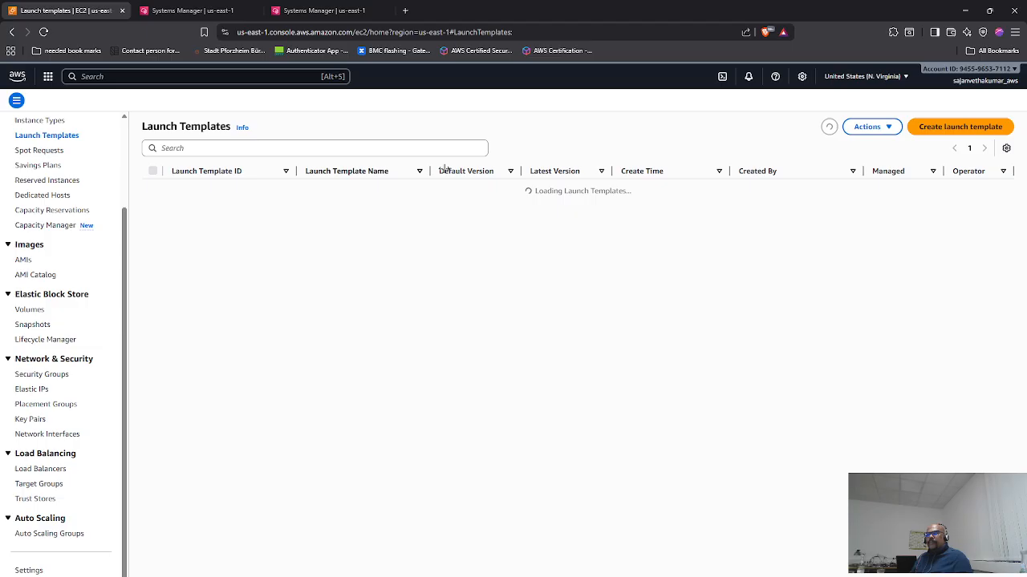
pyautogui.click(937, 139)
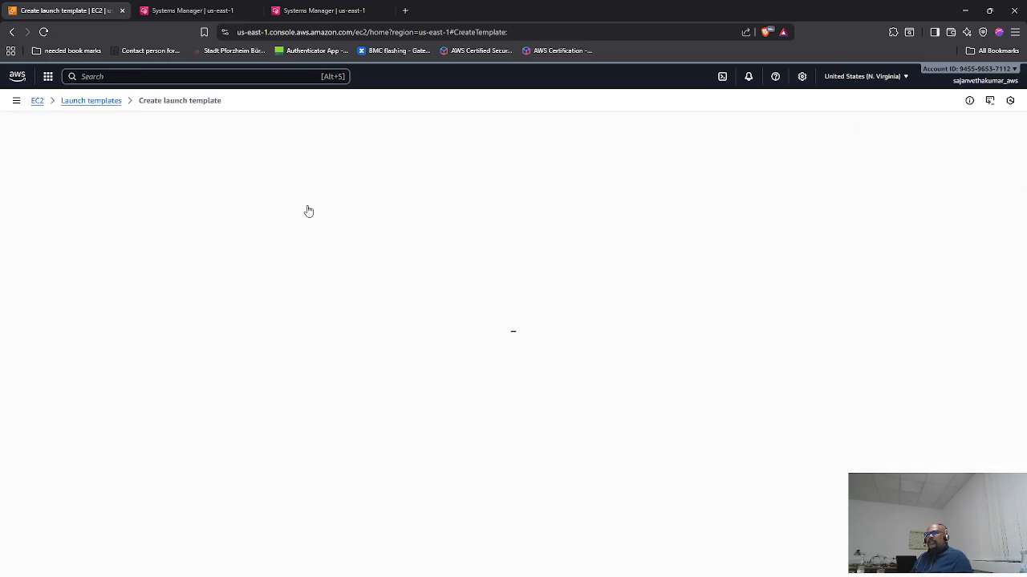
pyautogui.write('web-tier-lt')
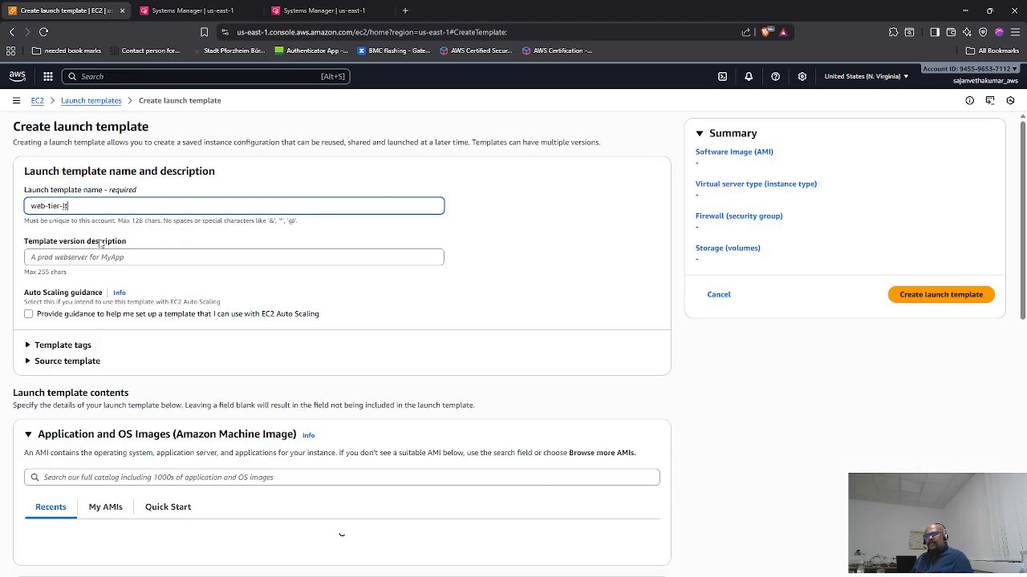
pyautogui.click(70, 255)
pyautogui.hotkey('ctrl', 'v')
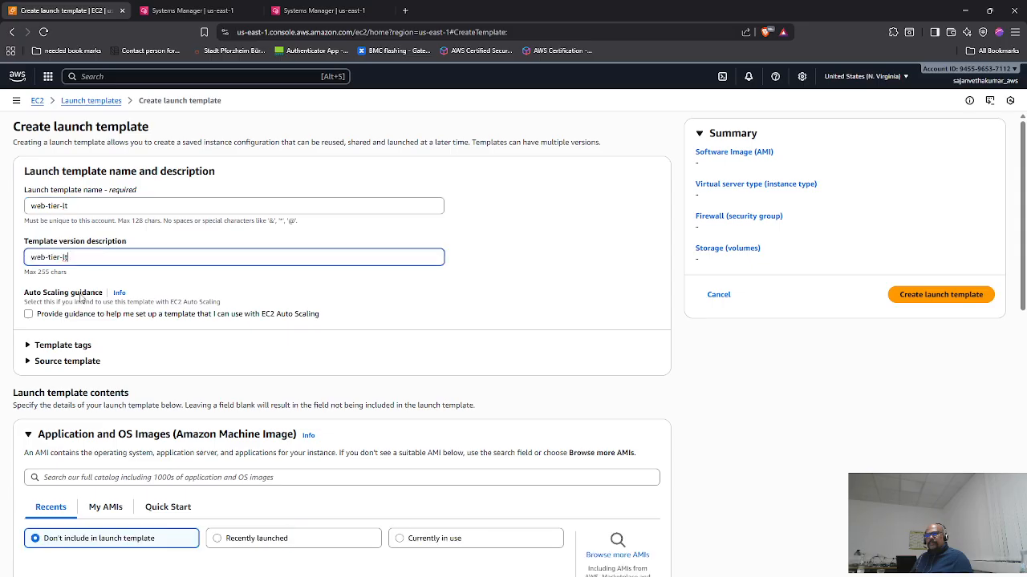
pyautogui.click(29, 315)
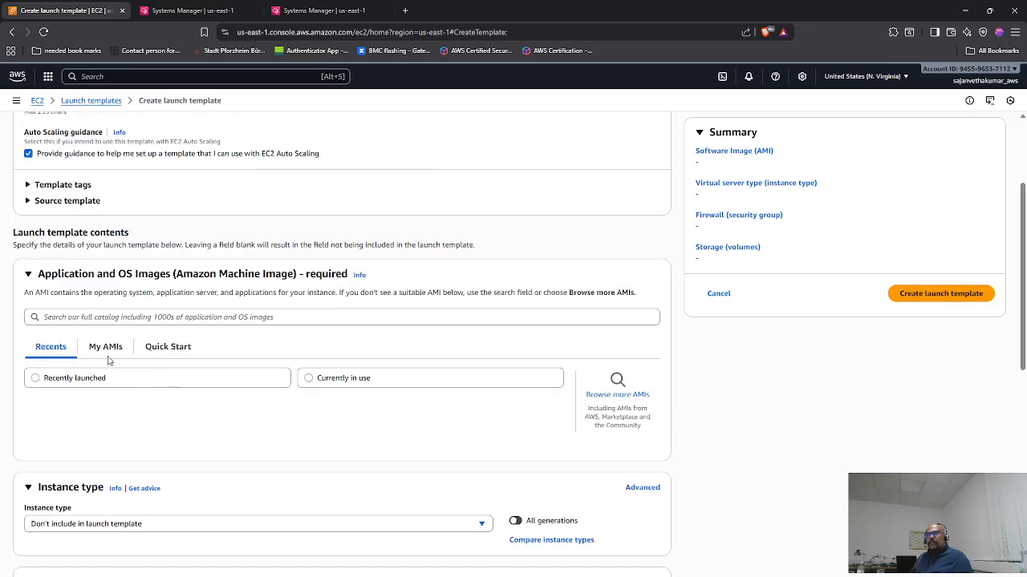
# - Use the self-owned web-tier-ami as the launch template's machine image
pyautogui.click(97, 351)
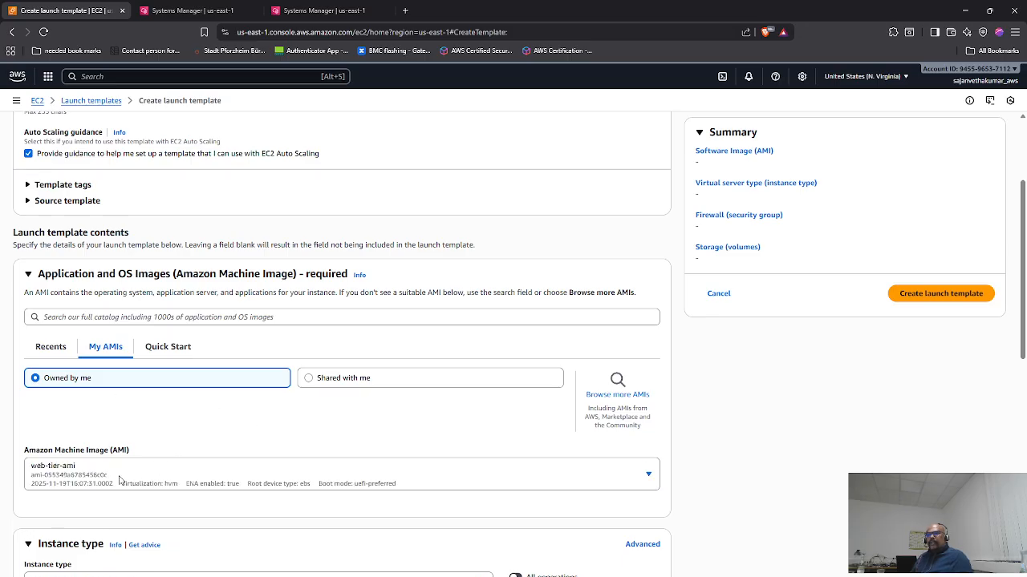
pyautogui.click(137, 484)
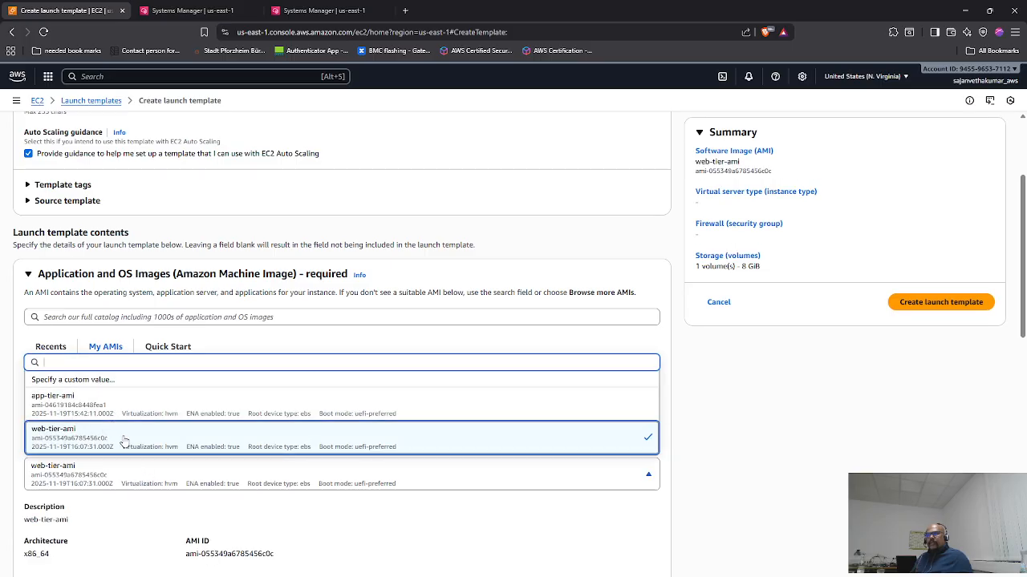
pyautogui.click(724, 419)
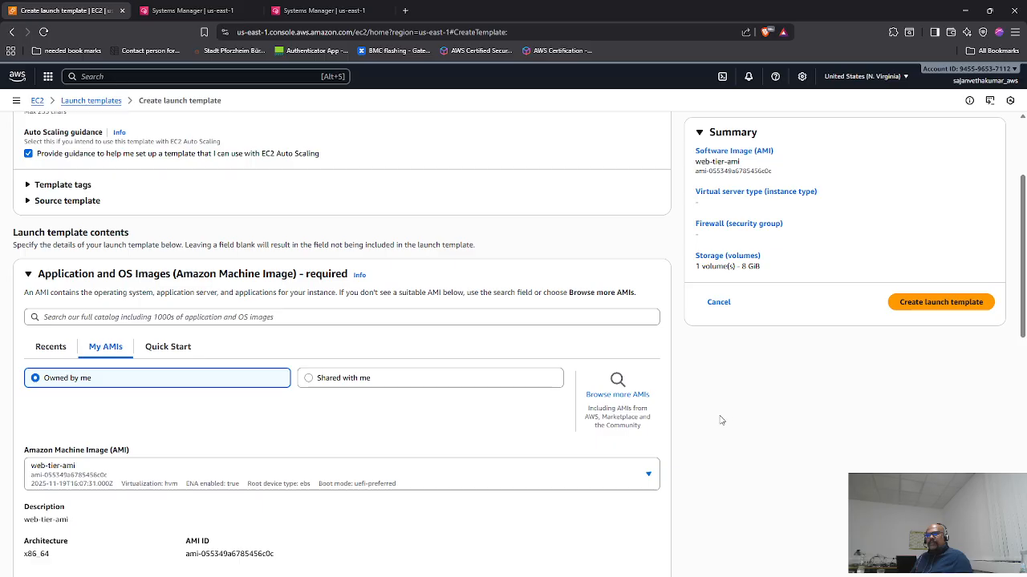
# - Leave the key pair out of the launch template and set its instance type to t2.micro
pyautogui.scroll(-2, 128, 473)
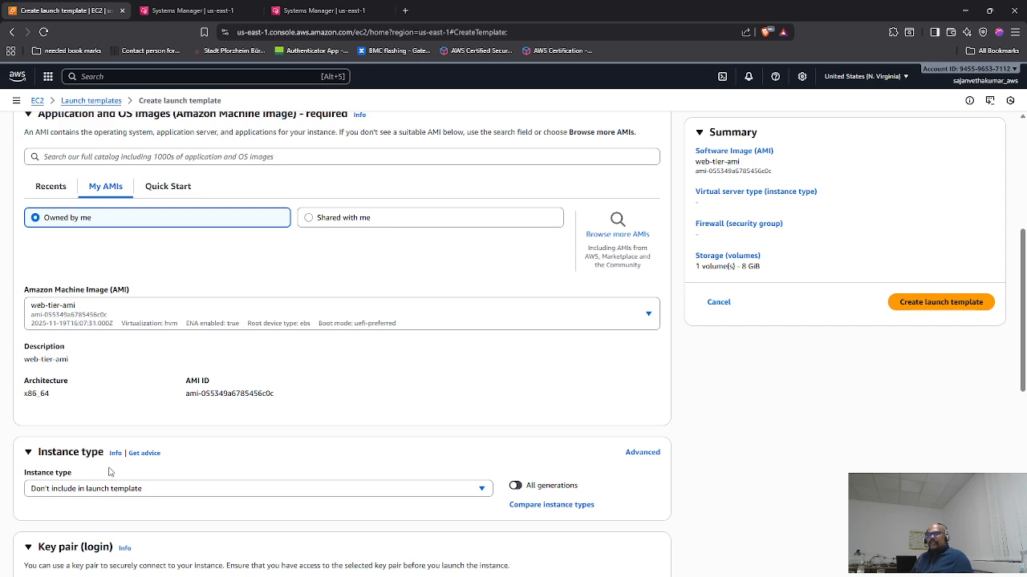
pyautogui.scroll(-3, 109, 472)
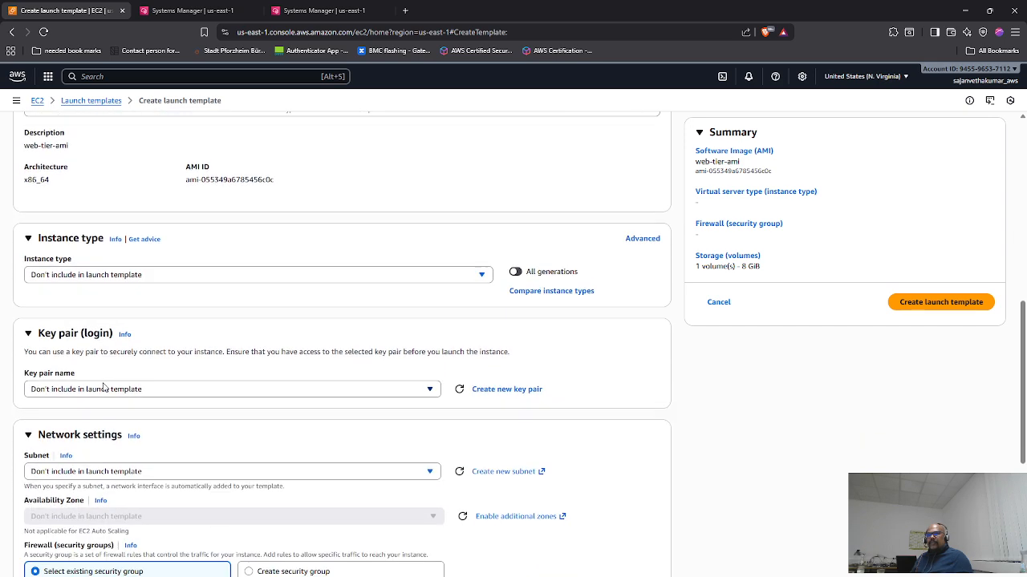
pyautogui.click(96, 393)
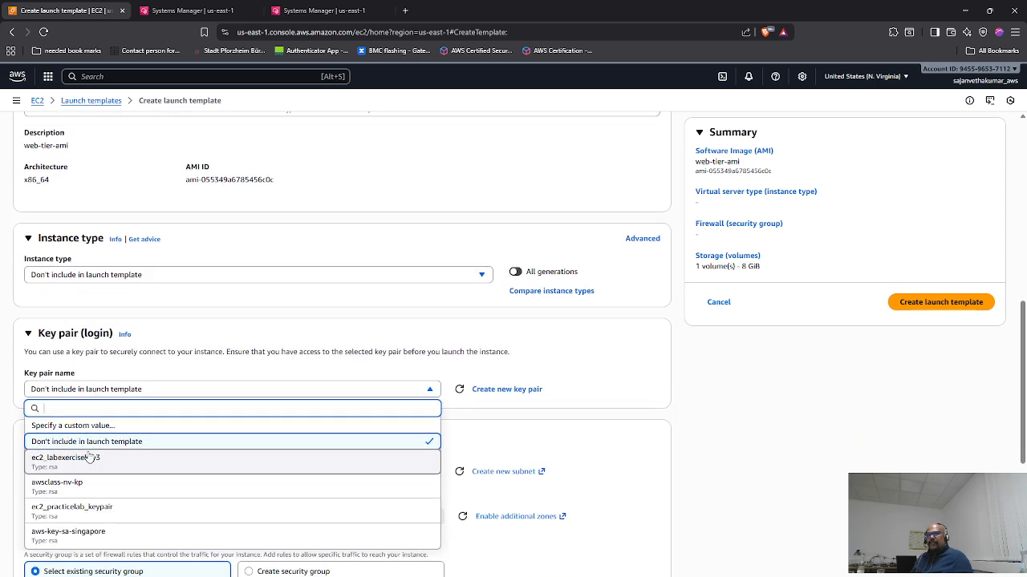
pyautogui.click(96, 441)
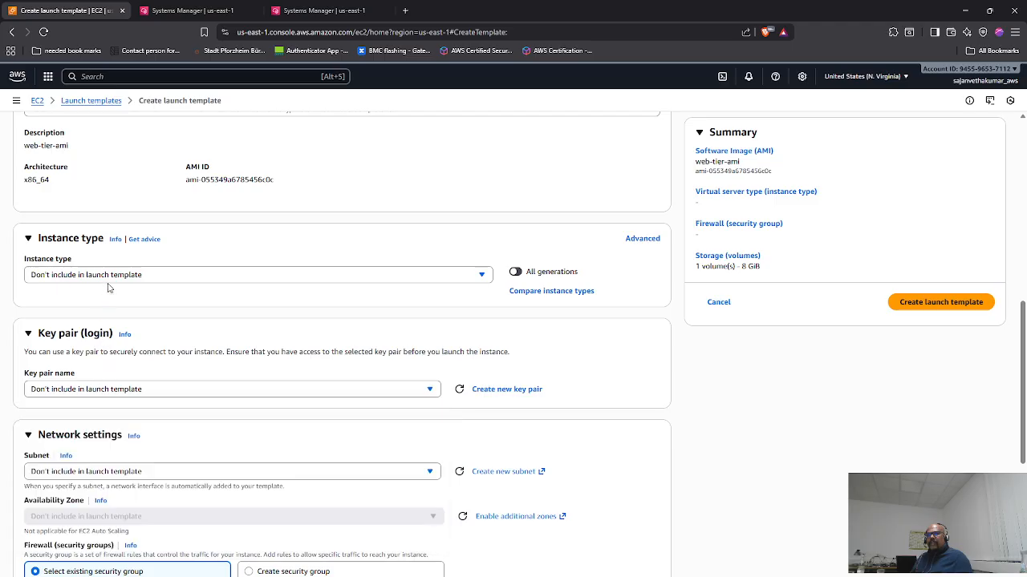
pyautogui.click(112, 276)
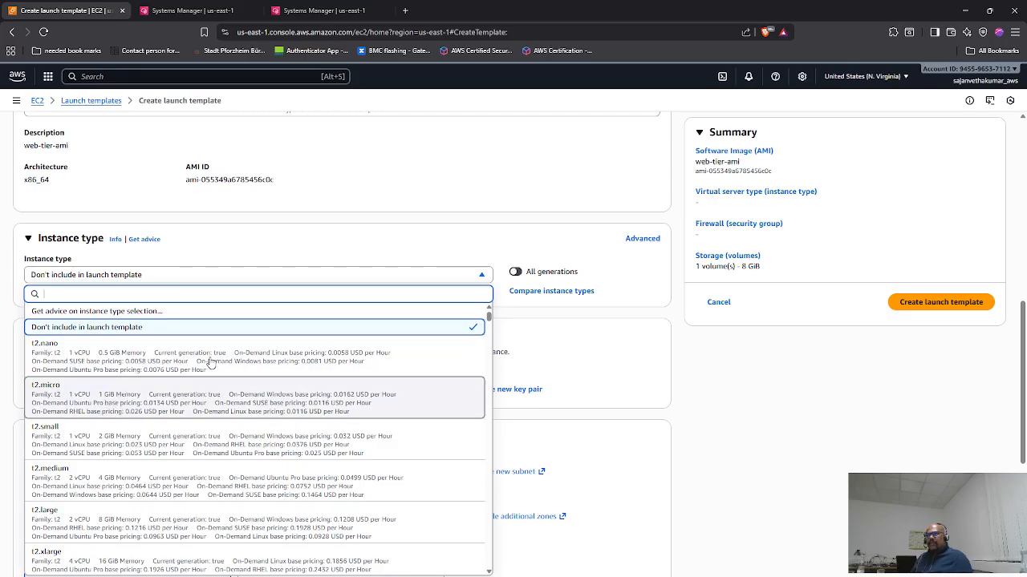
pyautogui.click(210, 387)
pyautogui.scroll(-3, 206, 408)
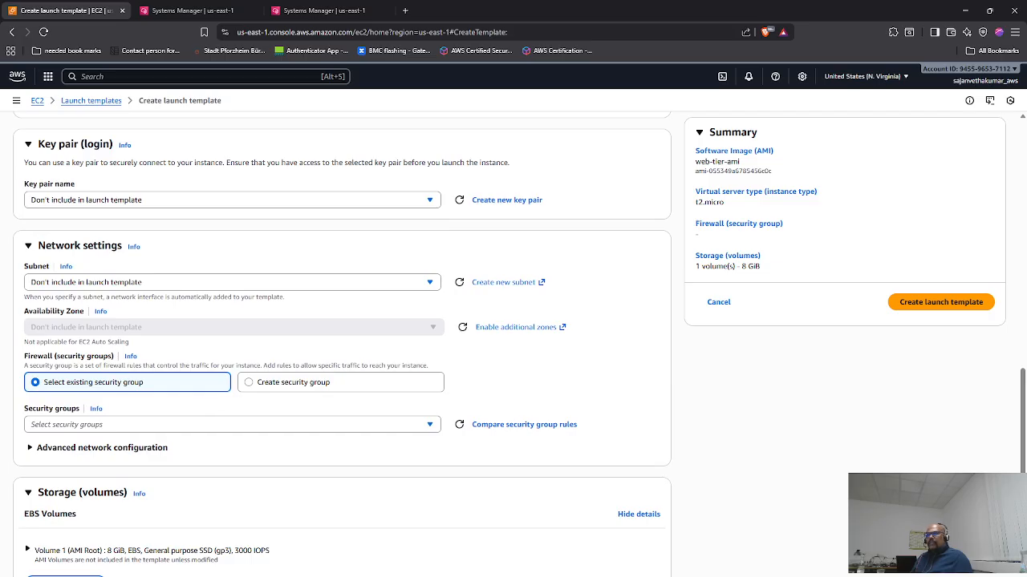
pyautogui.click(84, 427)
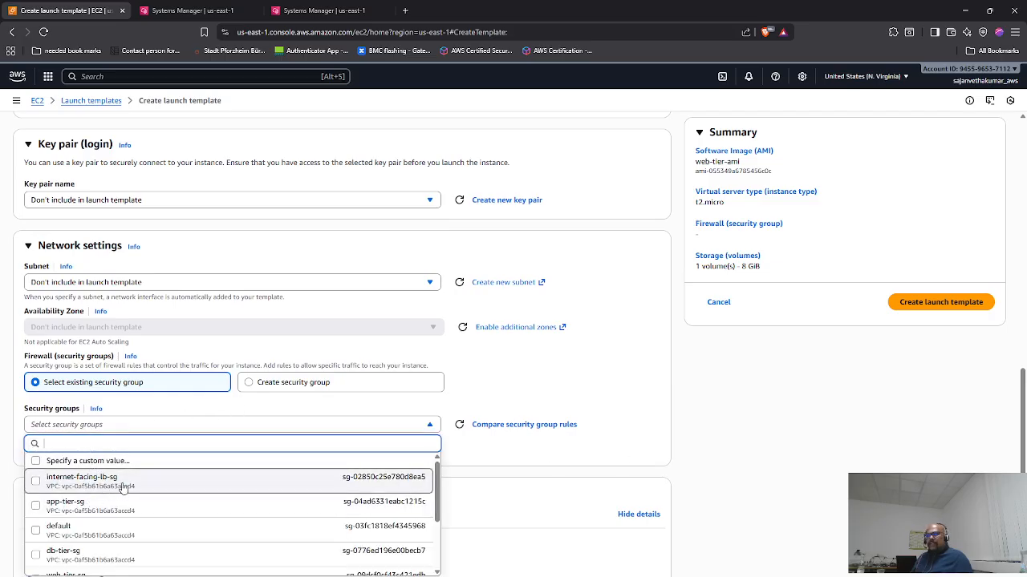
pyautogui.click(122, 488)
pyautogui.hotkey('alt', 'Tab')
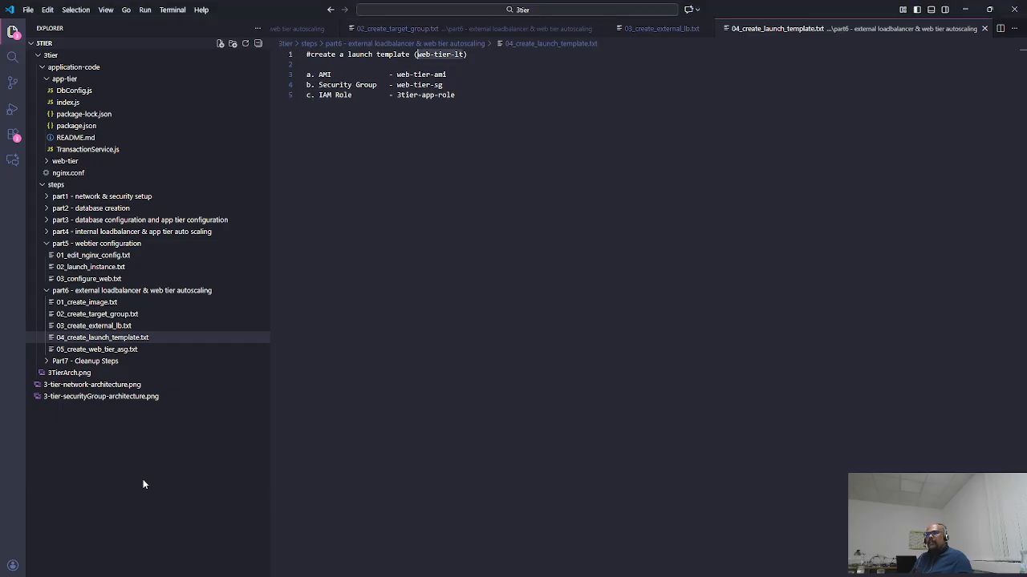
pyautogui.hotkey('alt', 'Tab')
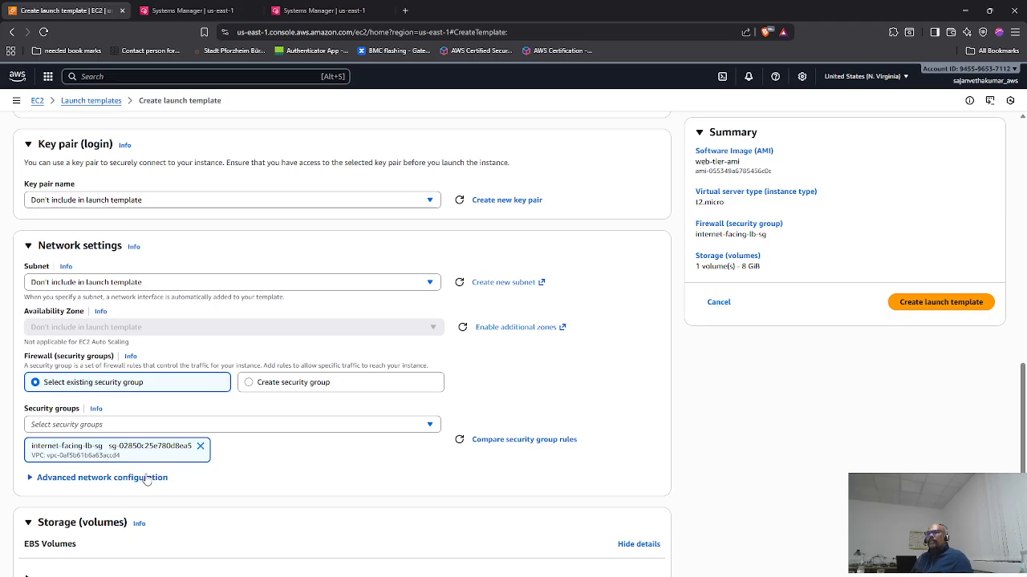
pyautogui.click(200, 446)
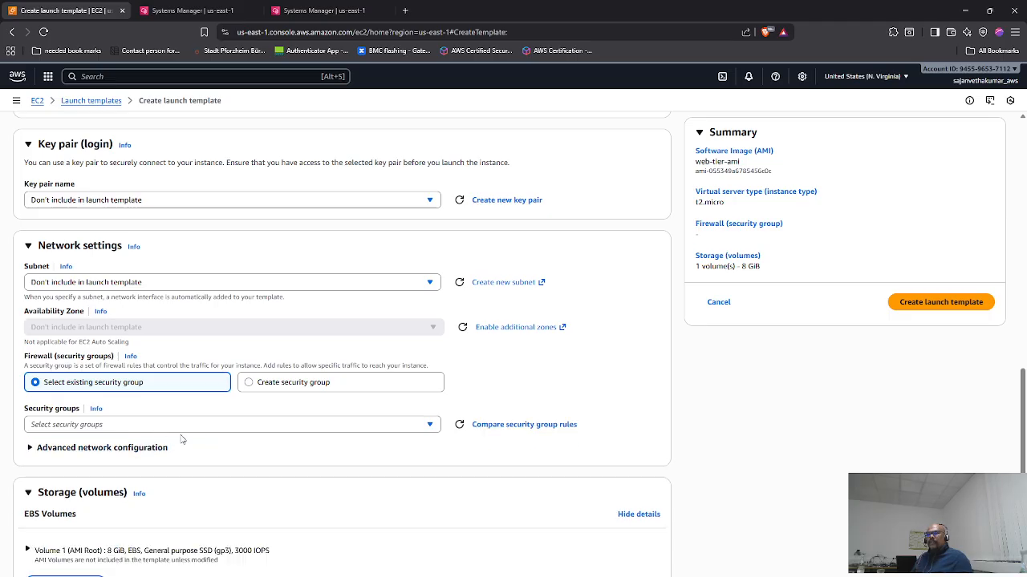
# - Assign the existing web-tier-sg security group to the launch template
pyautogui.click(155, 425)
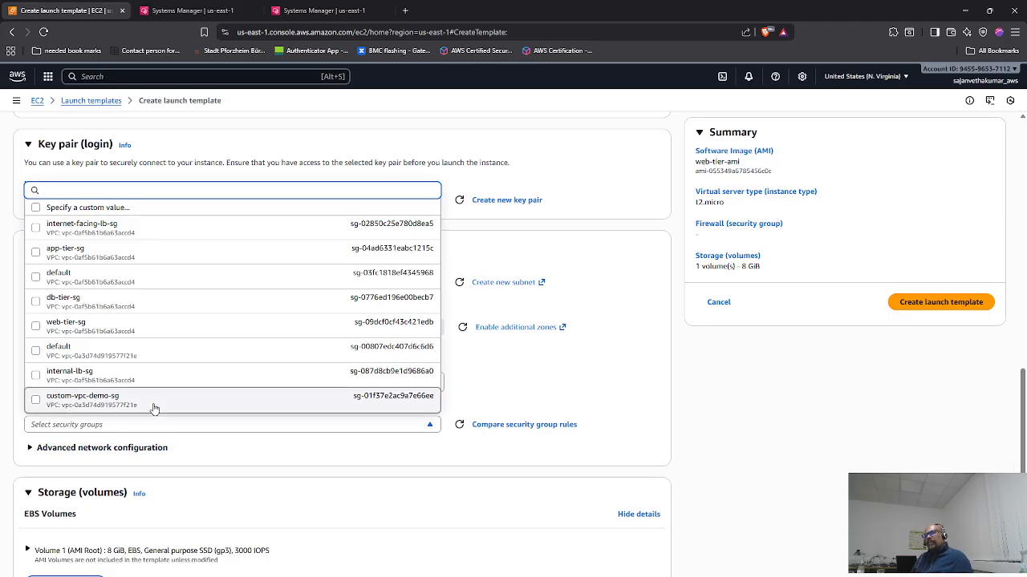
pyautogui.click(139, 336)
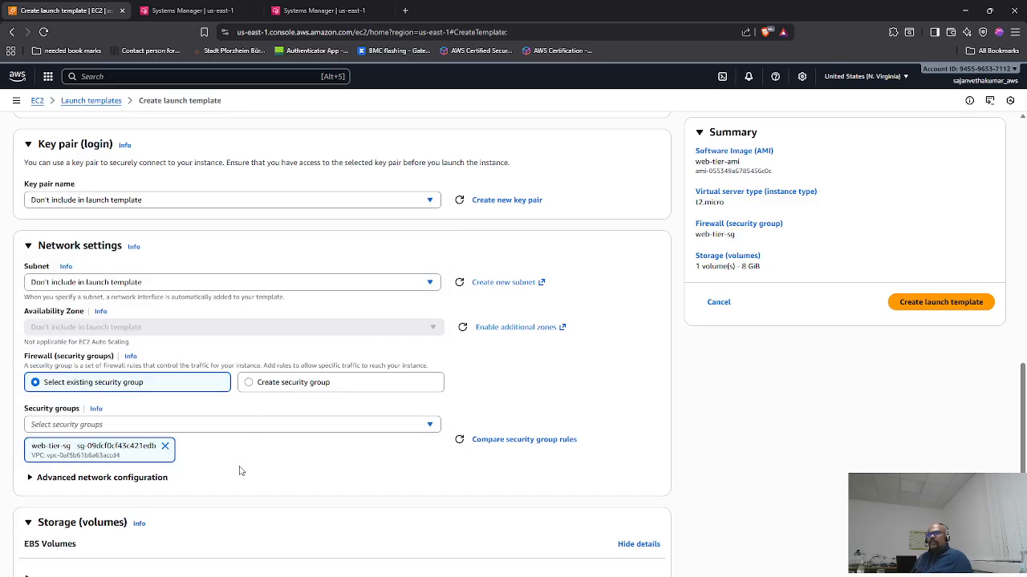
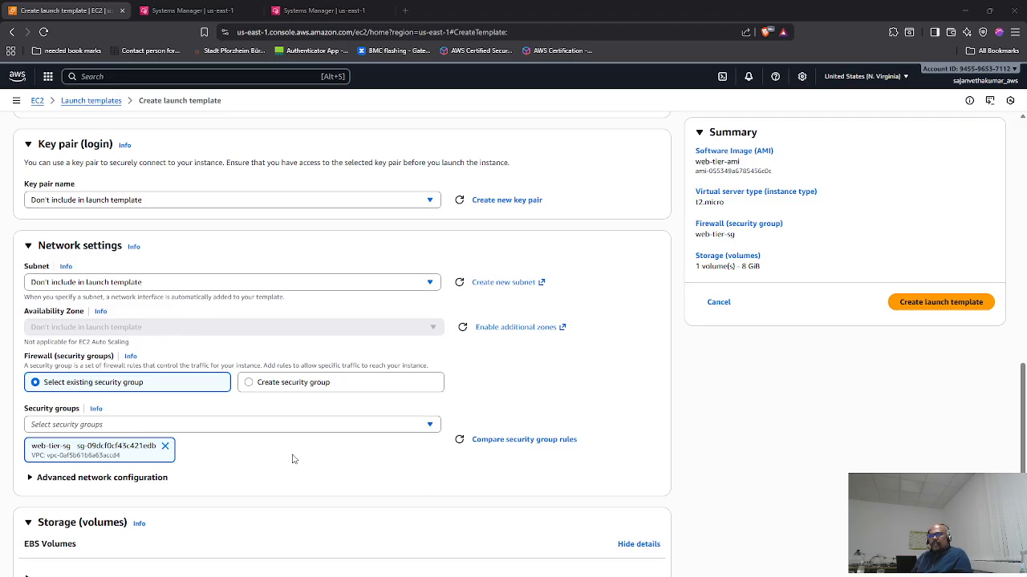
pyautogui.scroll(-1, 361, 460)
pyautogui.scroll(2, 360, 459)
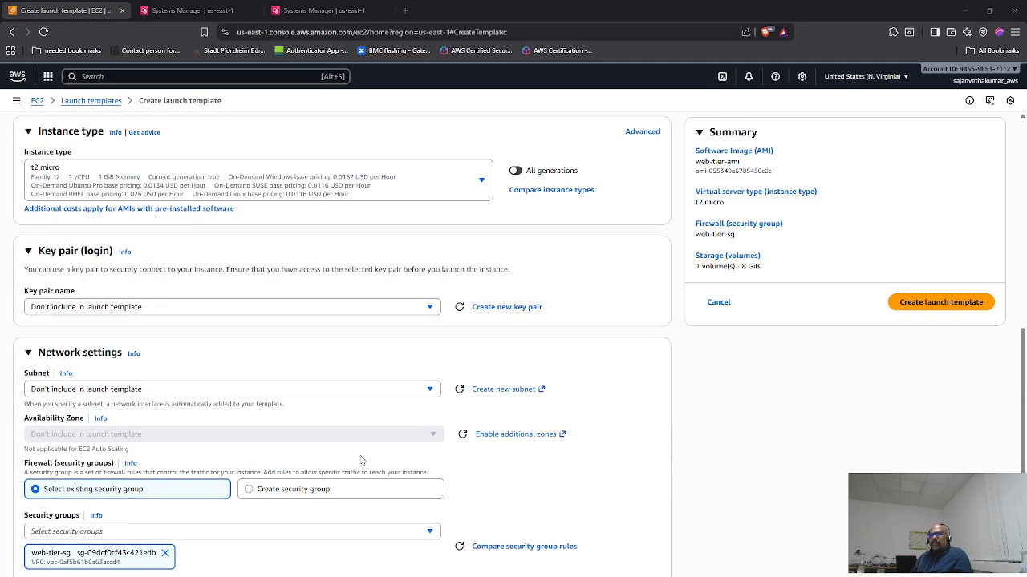
# - Set the IAM instance profile to 3tier-app-role in the advanced details and create the launch template
pyautogui.scroll(-4, 361, 459)
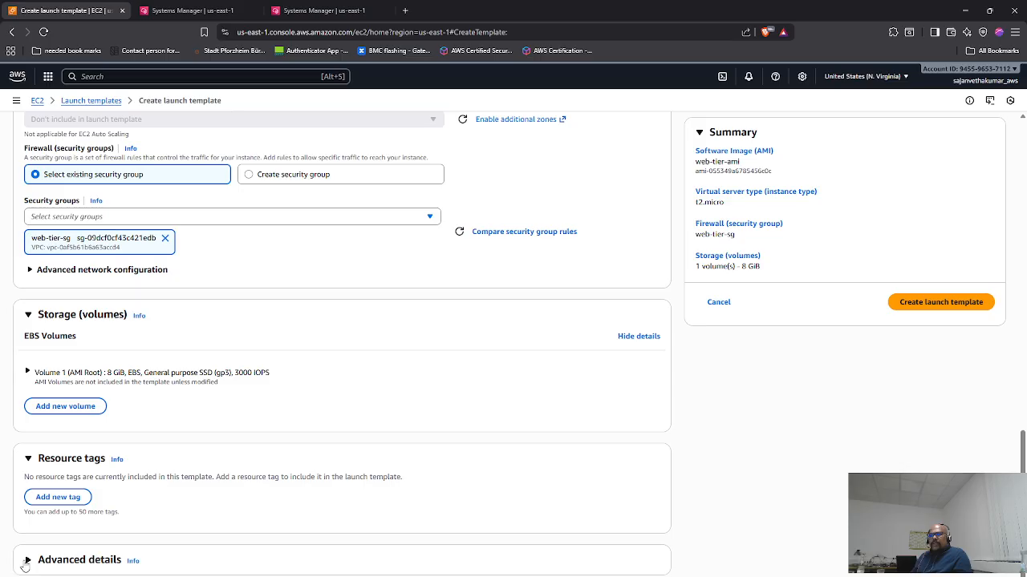
pyautogui.click(80, 560)
pyautogui.scroll(-4, 98, 371)
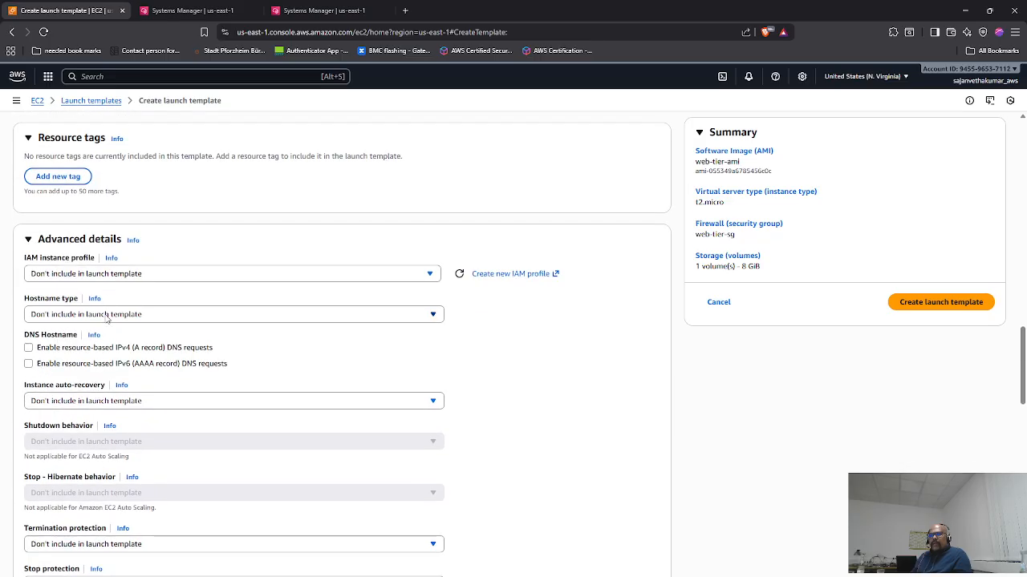
pyautogui.click(117, 278)
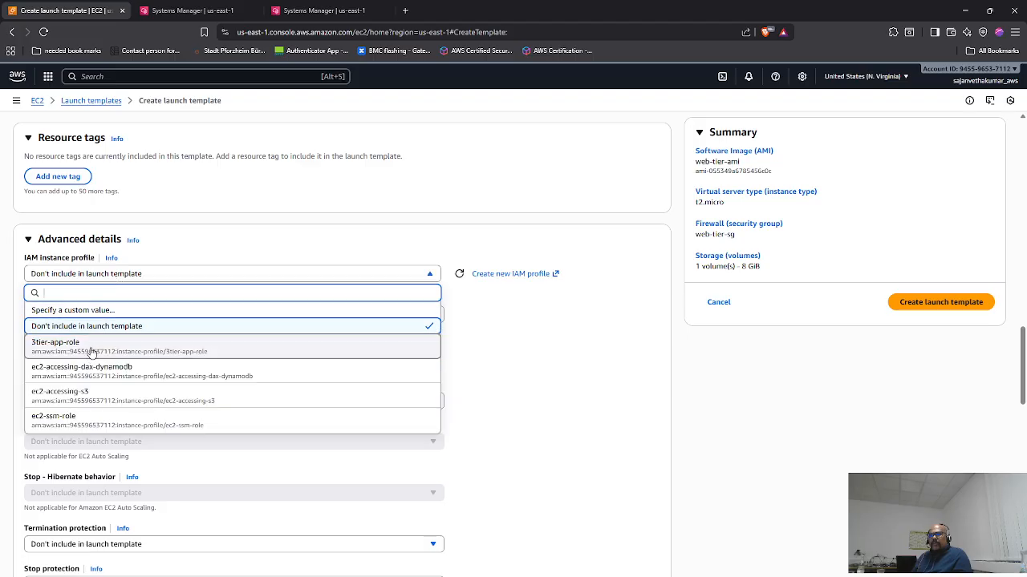
pyautogui.click(105, 346)
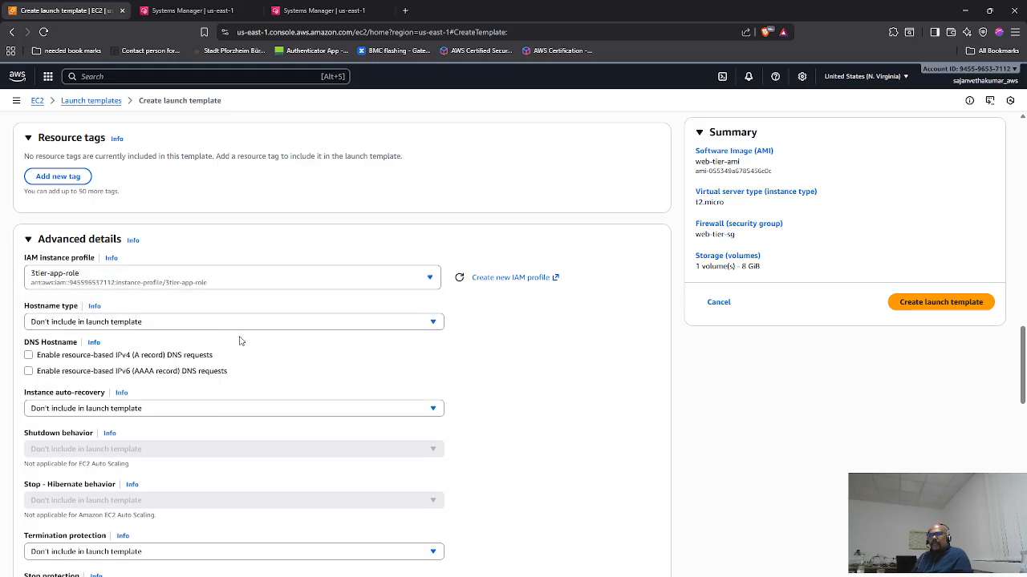
pyautogui.click(942, 303)
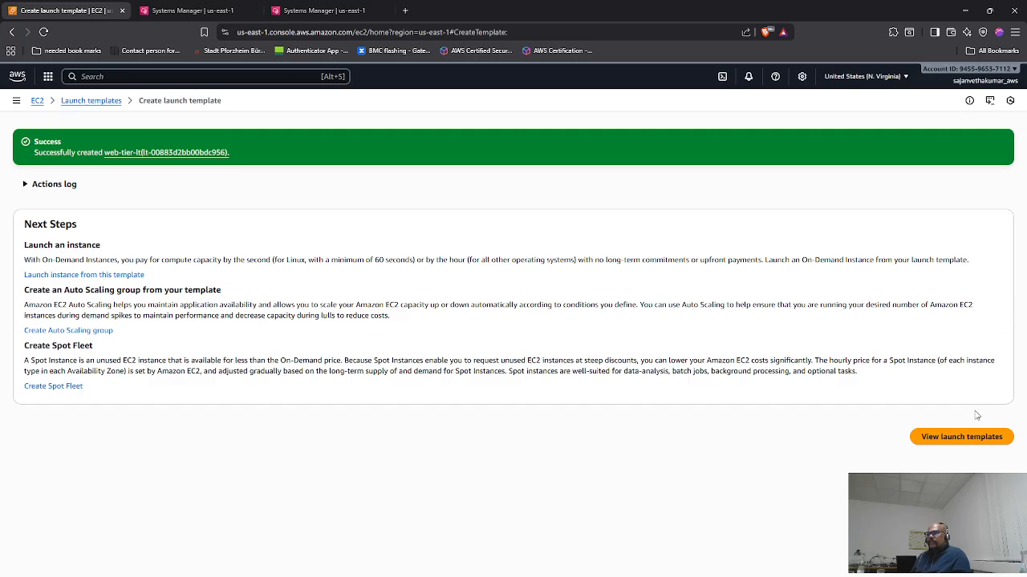
# - Open the Auto Scaling groups list, and in VS Code copy the group name web-tier-asg from 05_create_web_tier_asg.txt
pyautogui.click(84, 101)
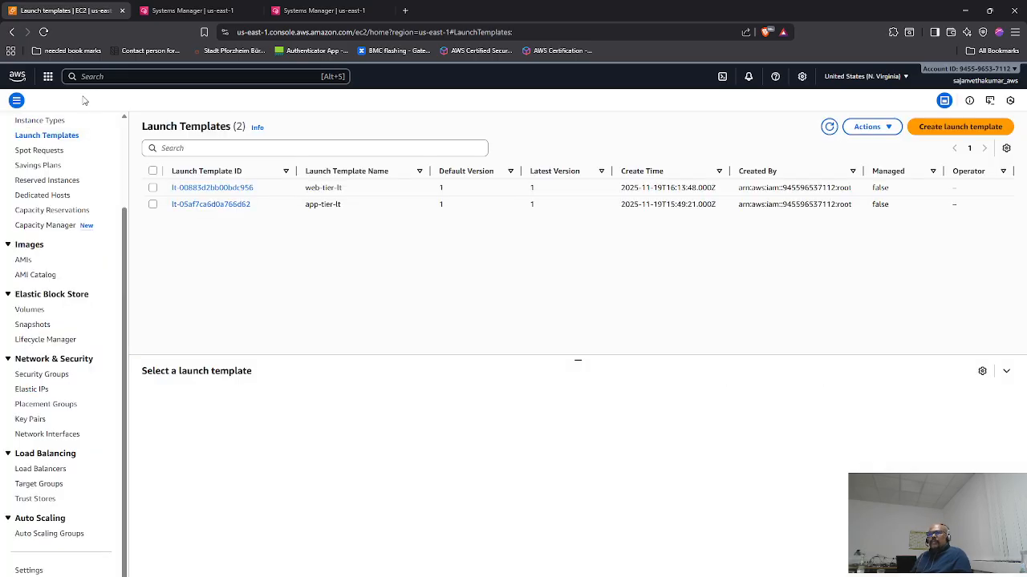
pyautogui.click(65, 538)
pyautogui.hotkey('alt', 'Tab')
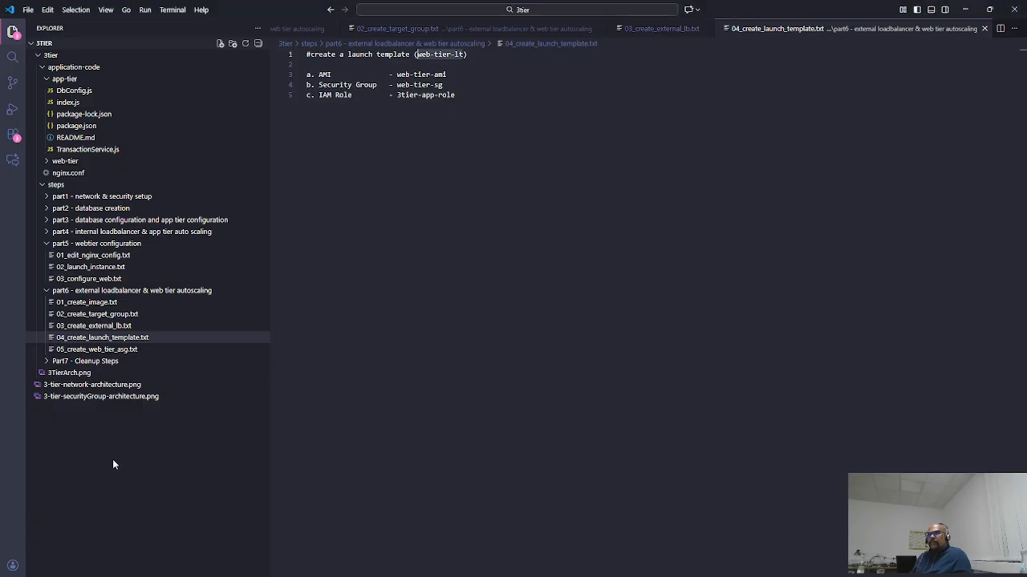
pyautogui.click(106, 350)
pyautogui.click(531, 63)
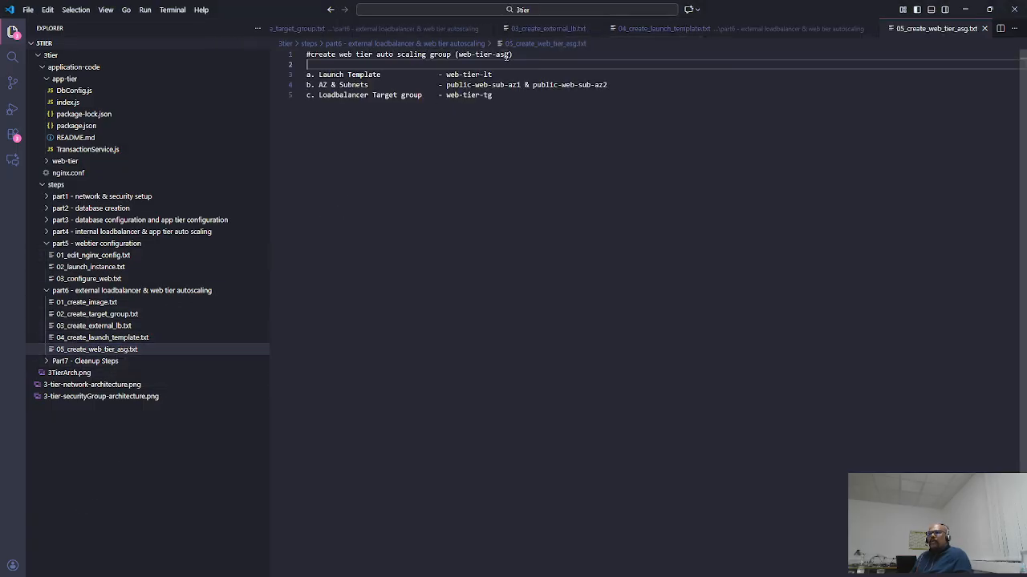
pyautogui.moveTo(512, 53); pyautogui.dragTo(459, 60)
pyautogui.hotkey('ctrl', 'c')
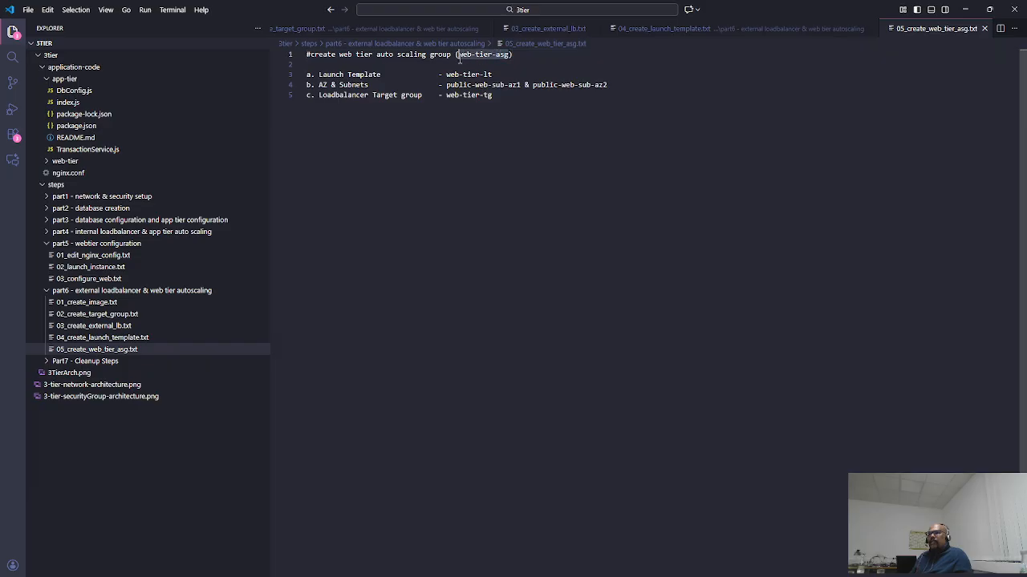
# - Return to the AWS console and start an Auto Scaling group named web-tier-asg with the web-tier-lt launch template, continuing to the instance launch options
pyautogui.hotkey('alt', 'Tab')
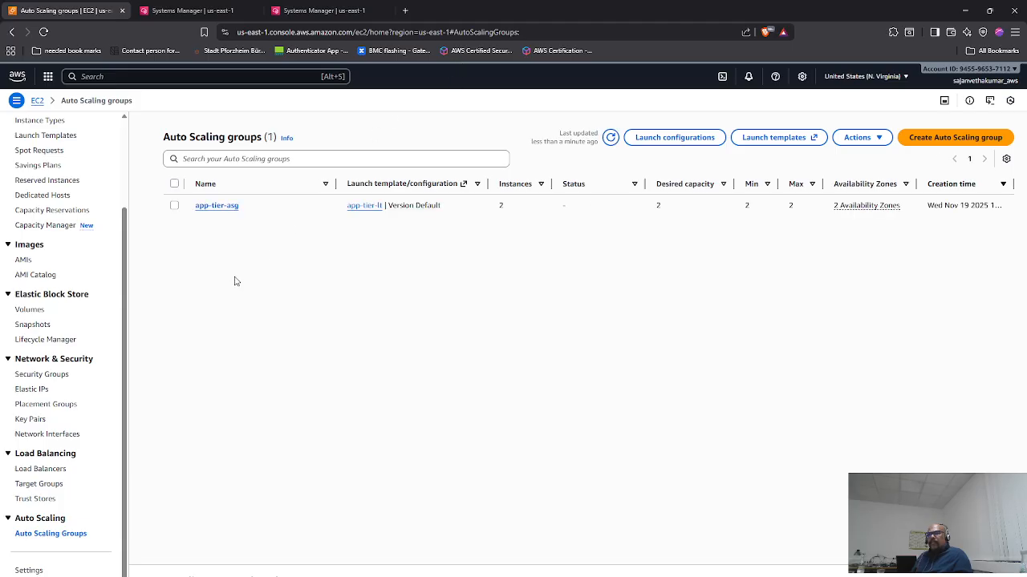
pyautogui.click(955, 137)
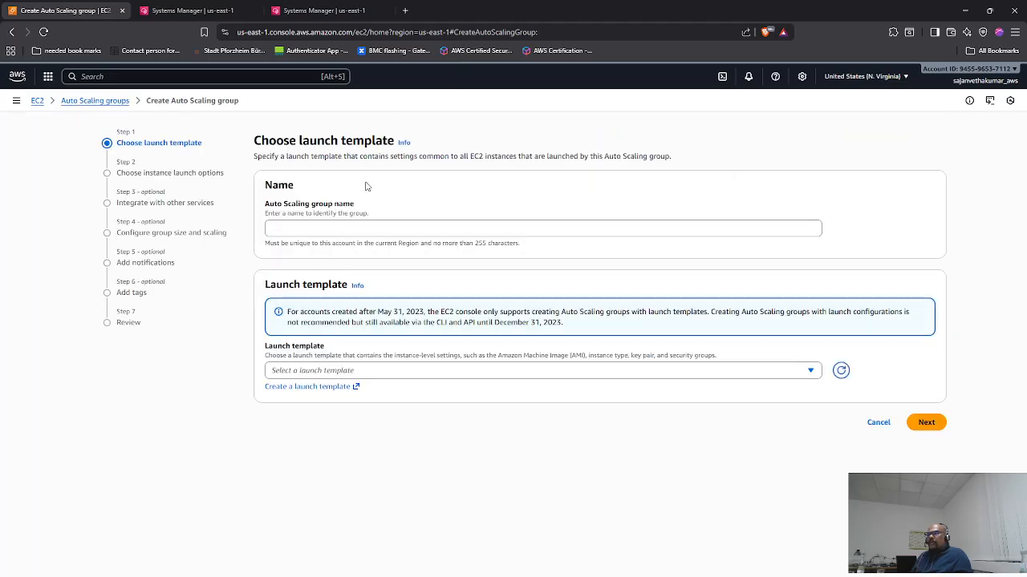
pyautogui.click(309, 227)
pyautogui.hotkey('ctrl', 'v')
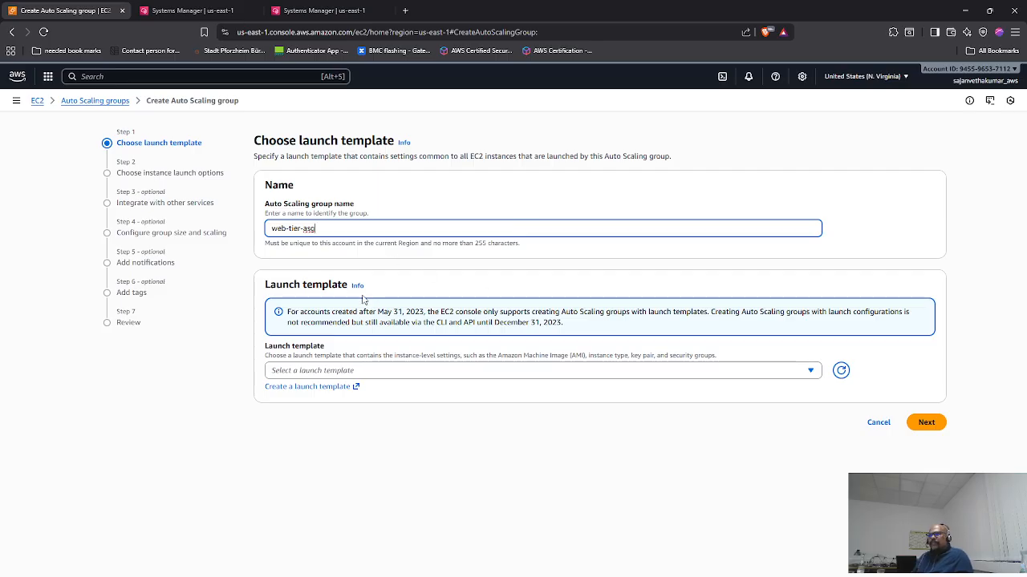
pyautogui.click(354, 370)
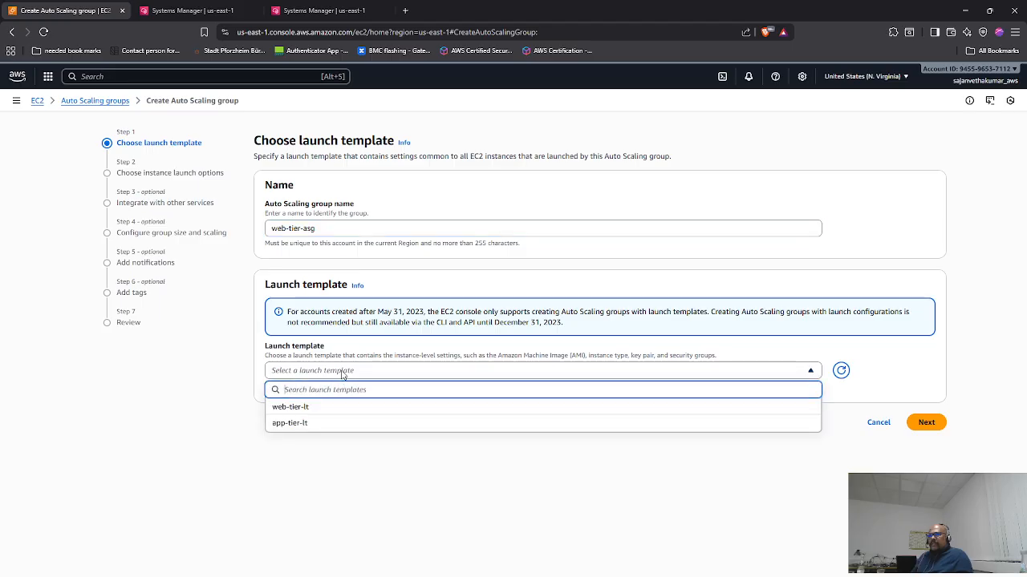
pyautogui.click(322, 412)
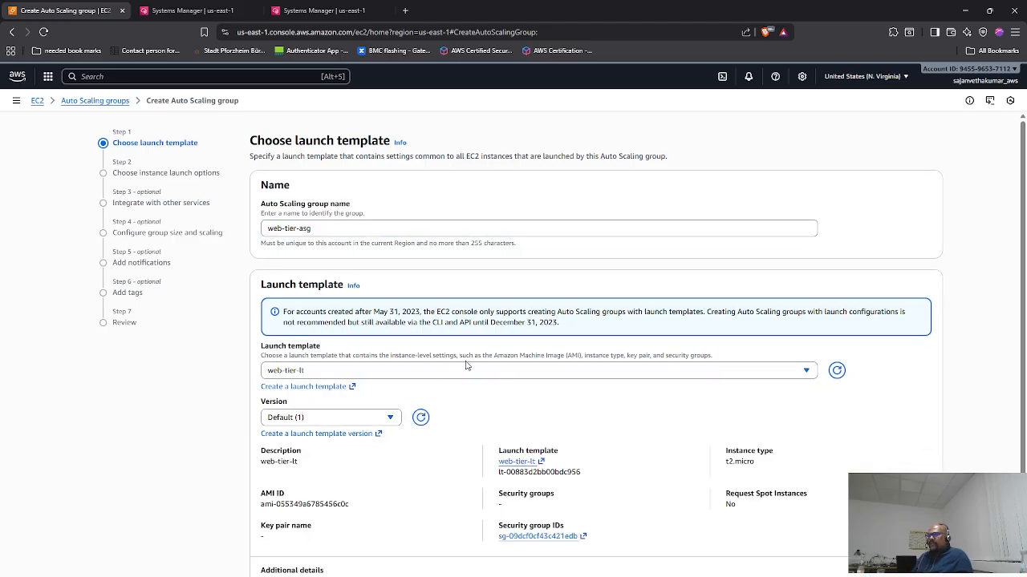
pyautogui.scroll(-1, 466, 365)
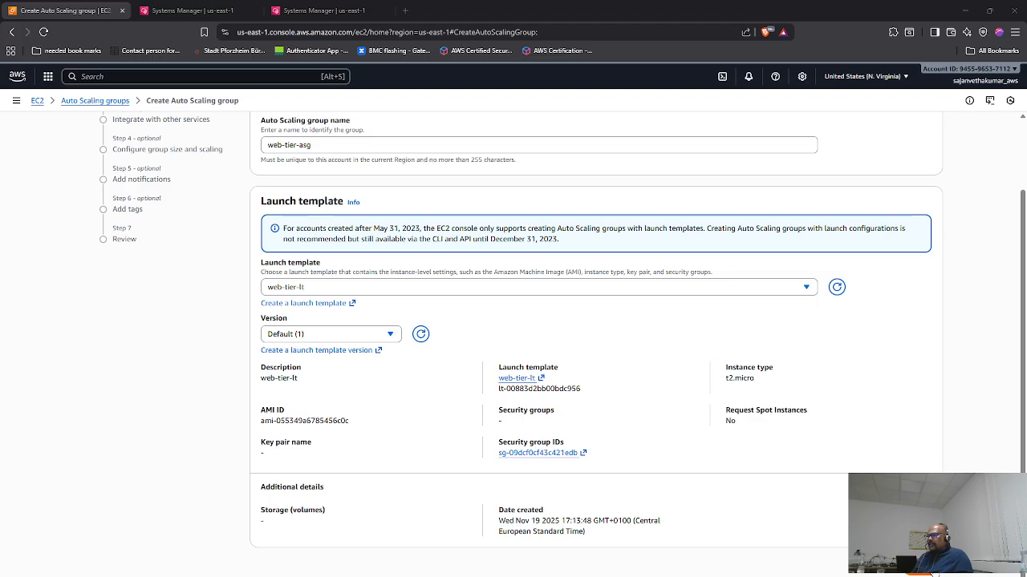
pyautogui.click(922, 569)
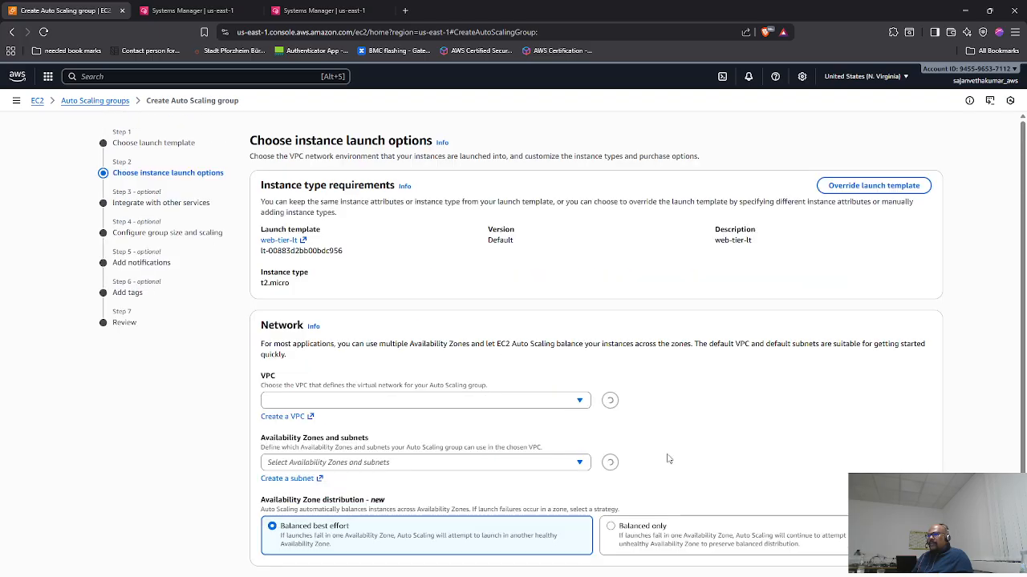
# - Place the Auto Scaling group in 3tier-app-vpc with the subnets public-web-sub-az1 and public-web-sub-az2
pyautogui.click(299, 404)
pyautogui.click(388, 443)
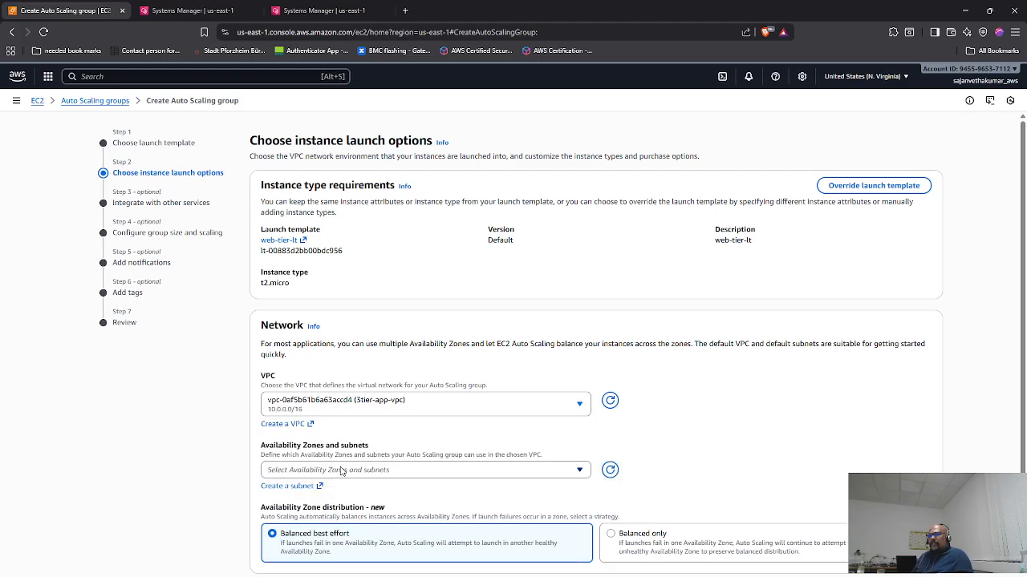
pyautogui.click(340, 471)
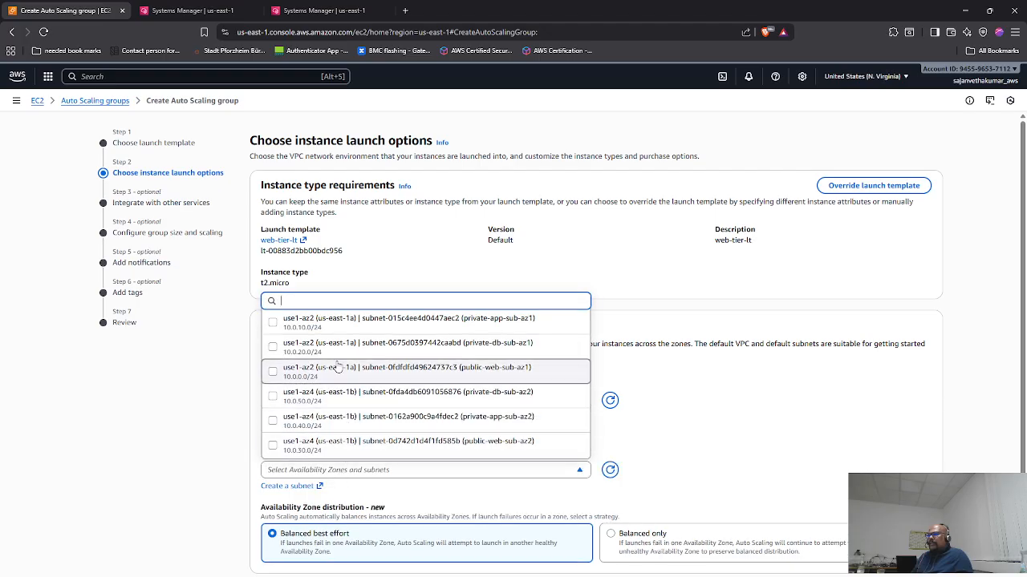
pyautogui.click(273, 371)
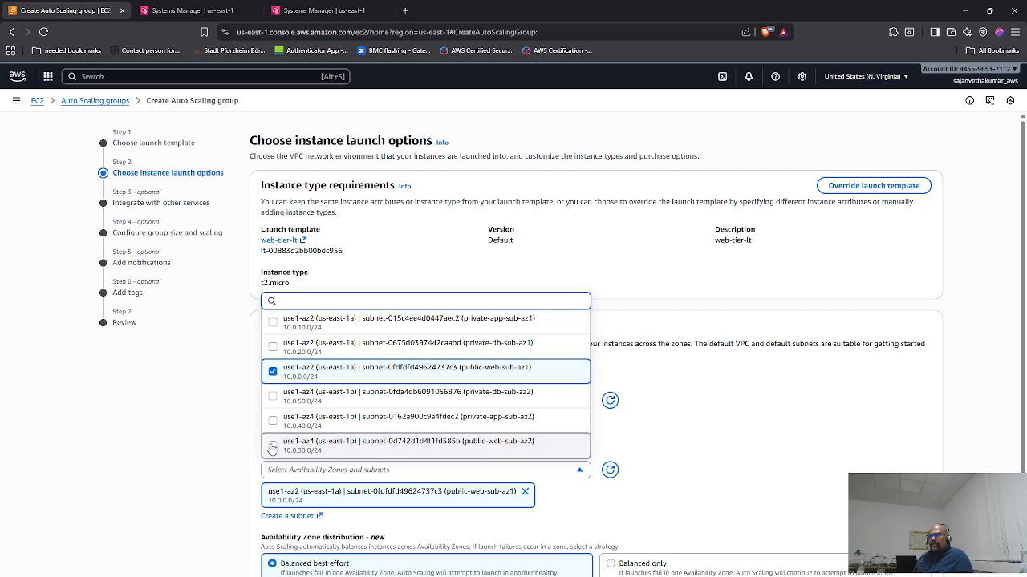
pyautogui.click(273, 446)
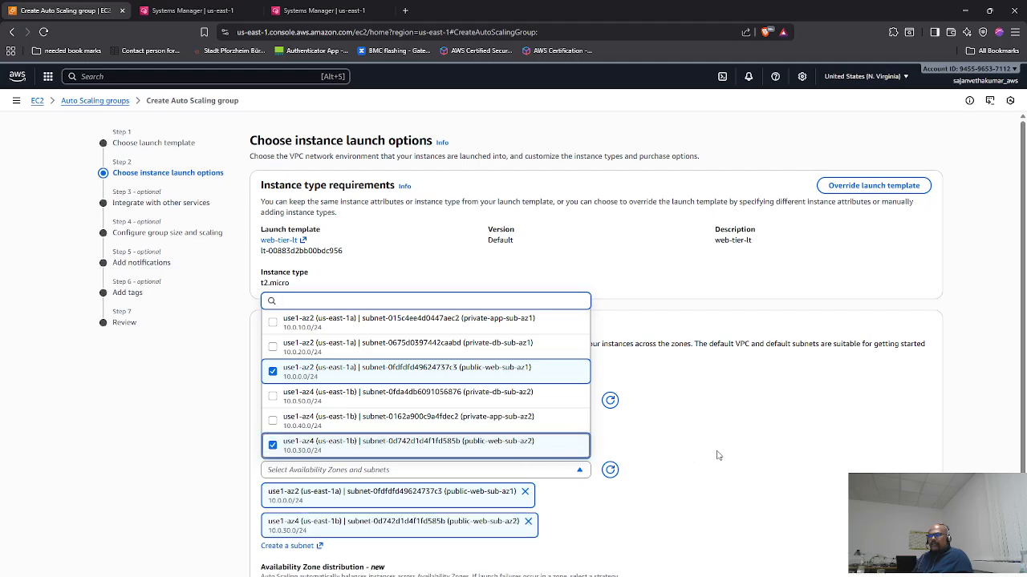
pyautogui.scroll(-1, 718, 455)
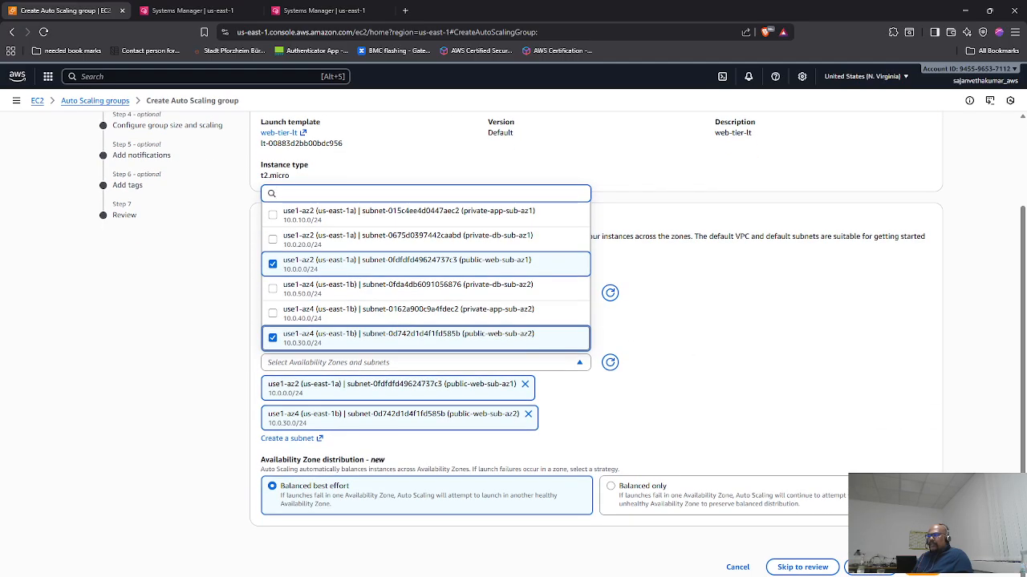
# - Attach the Auto Scaling group to the existing load balancer through target group web-tier-tg, checking the choice against 05_create_web_tier_asg.txt in VS Code
pyautogui.click(938, 570)
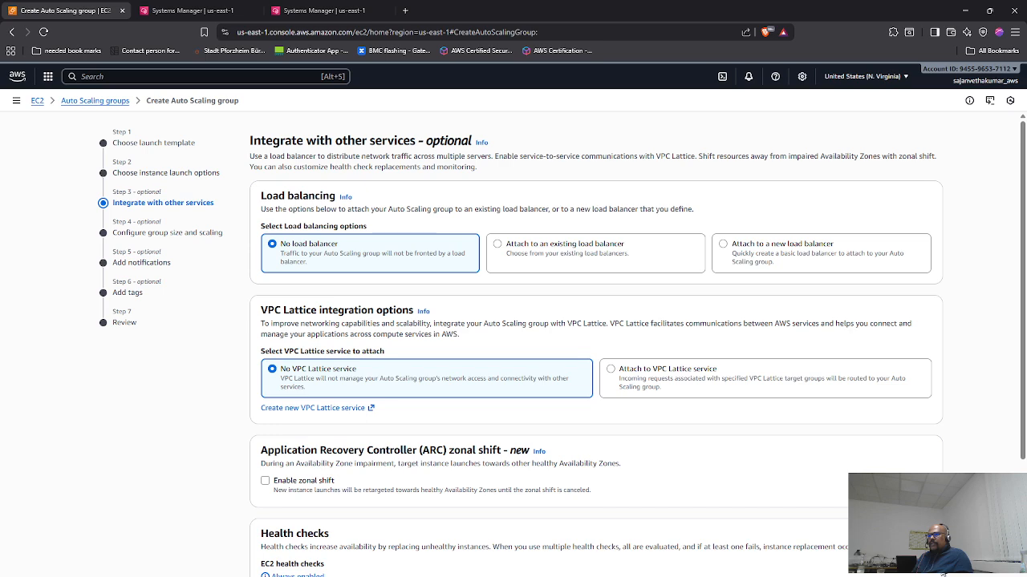
pyautogui.click(499, 249)
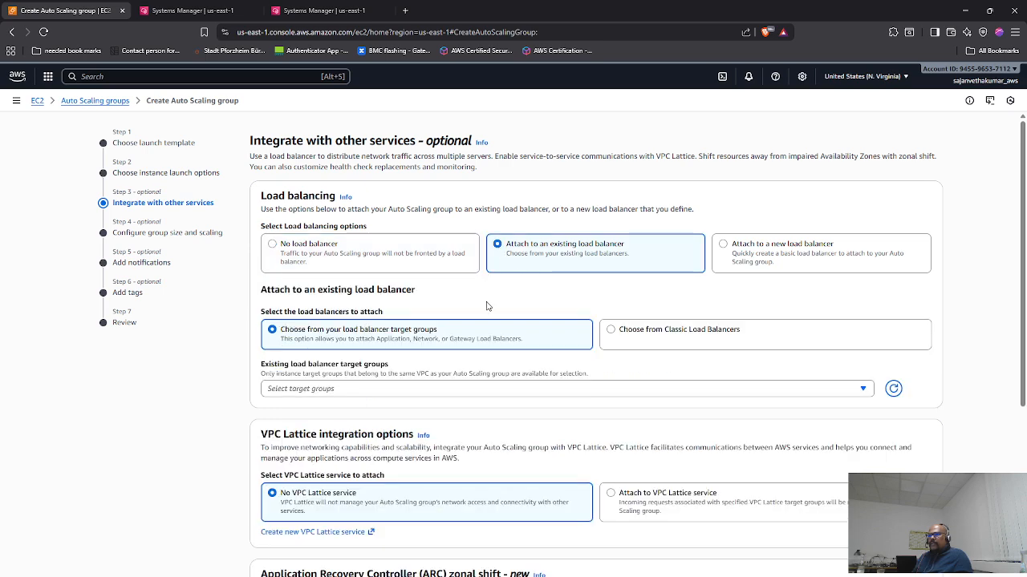
pyautogui.click(300, 389)
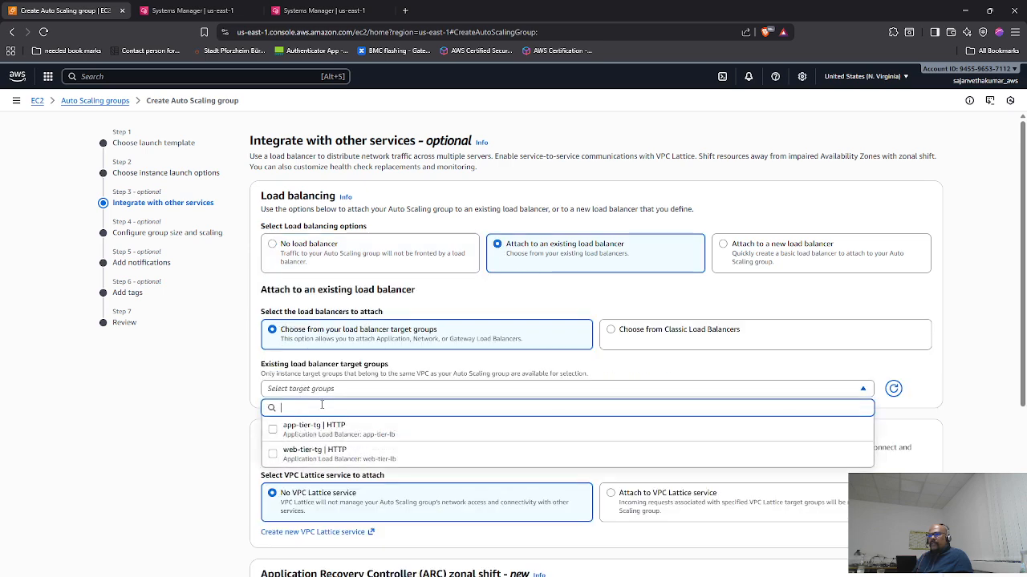
pyautogui.click(273, 455)
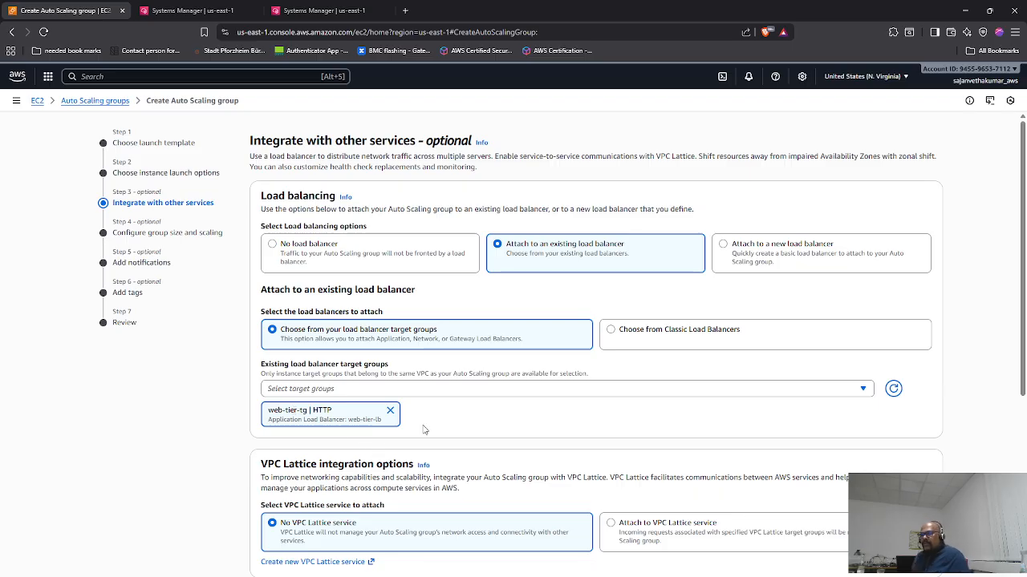
pyautogui.scroll(-2, 423, 429)
pyautogui.scroll(-2, 424, 431)
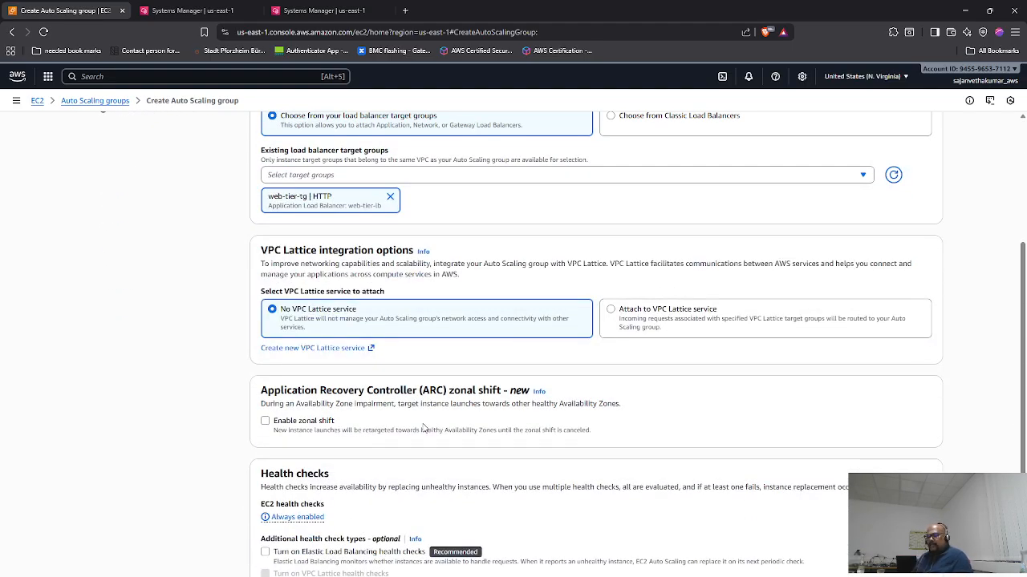
pyautogui.hotkey('alt', 'Tab')
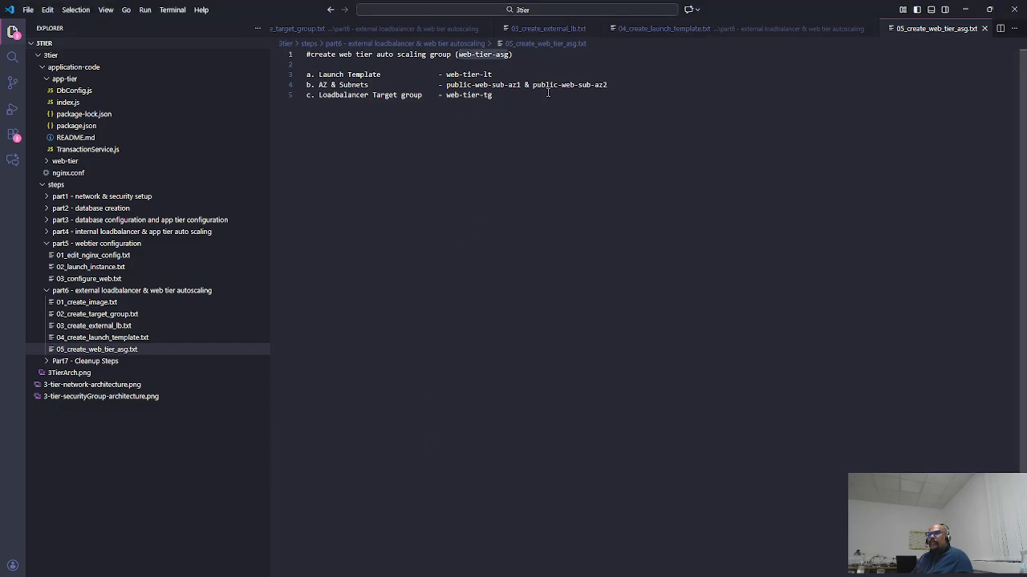
pyautogui.hotkey('alt', 'Tab')
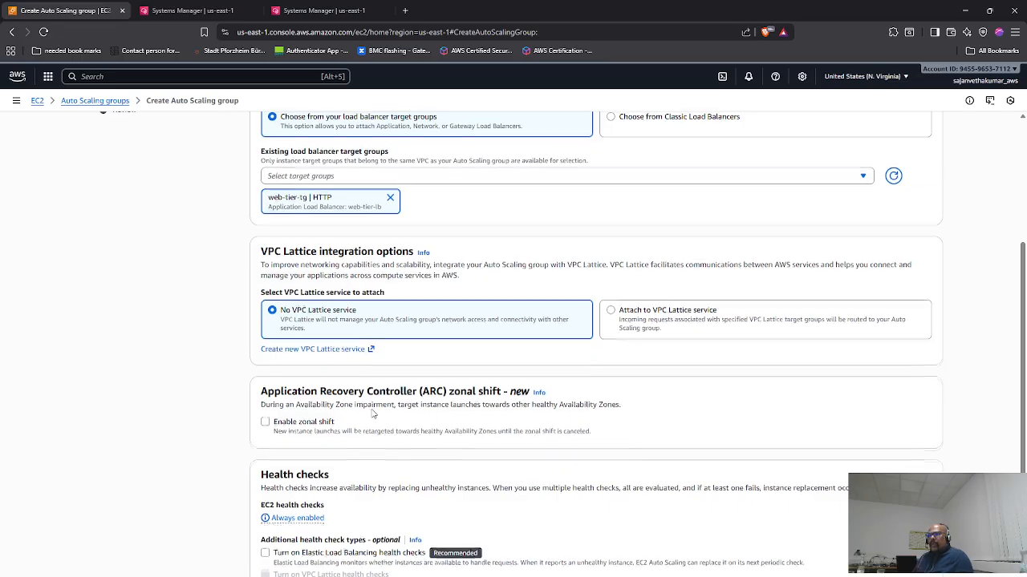
# - Turn on the additional Elastic Load Balancing health checks for the Auto Scaling group
pyautogui.scroll(2, 372, 414)
pyautogui.scroll(1, 372, 410)
pyautogui.scroll(-3, 372, 410)
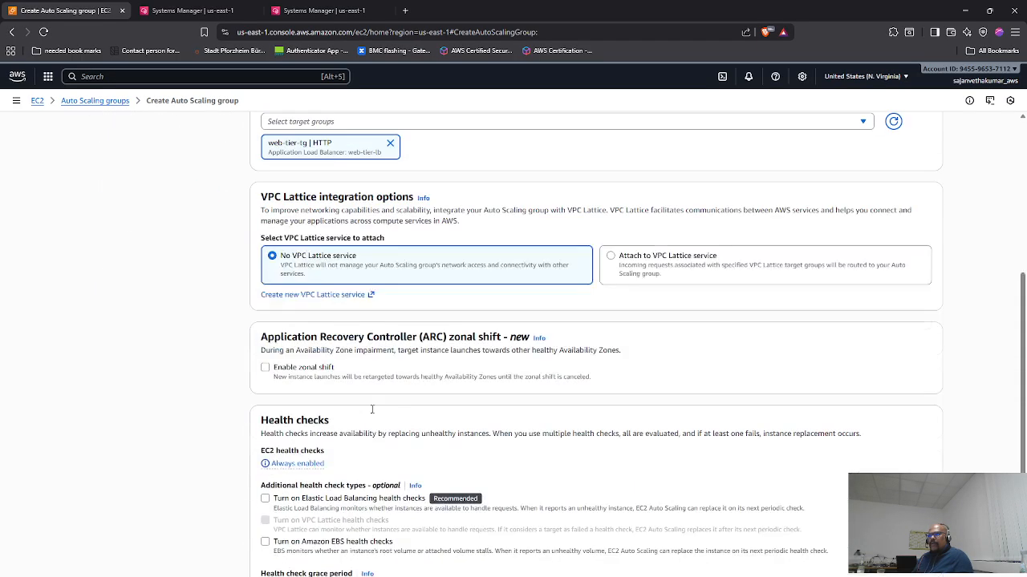
pyautogui.scroll(-1, 372, 414)
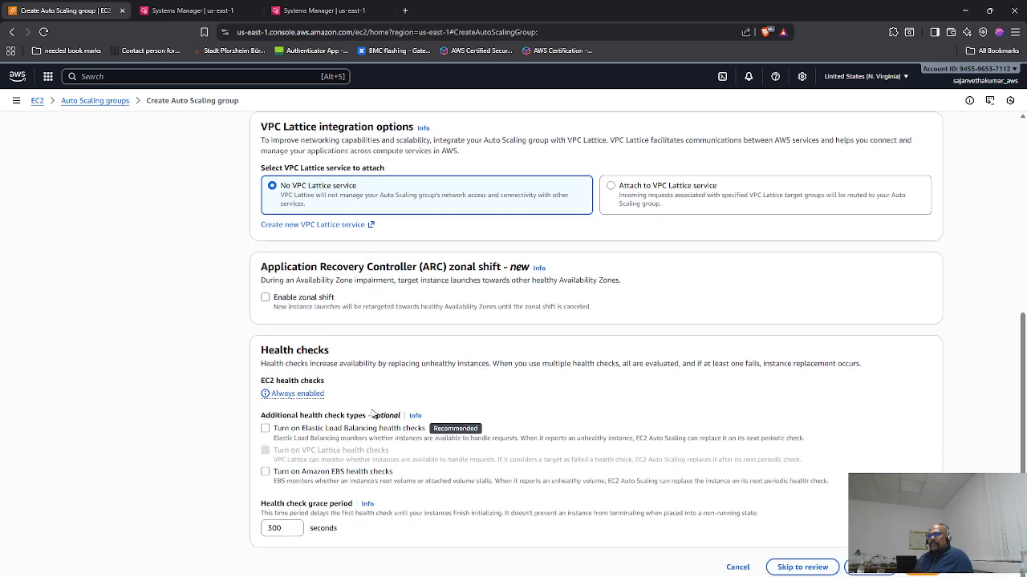
pyautogui.click(266, 429)
pyautogui.scroll(-1, 390, 444)
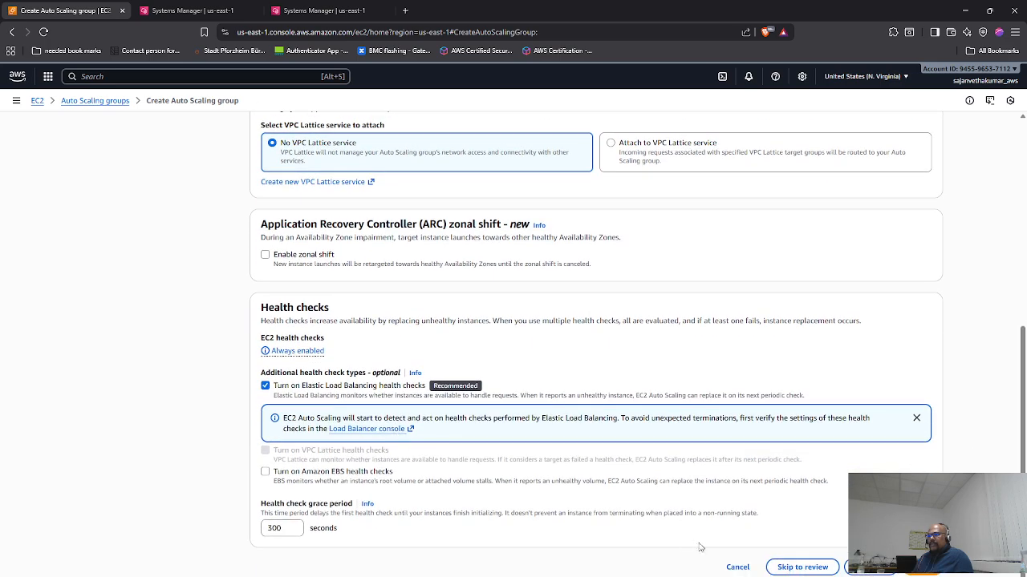
pyautogui.click(866, 573)
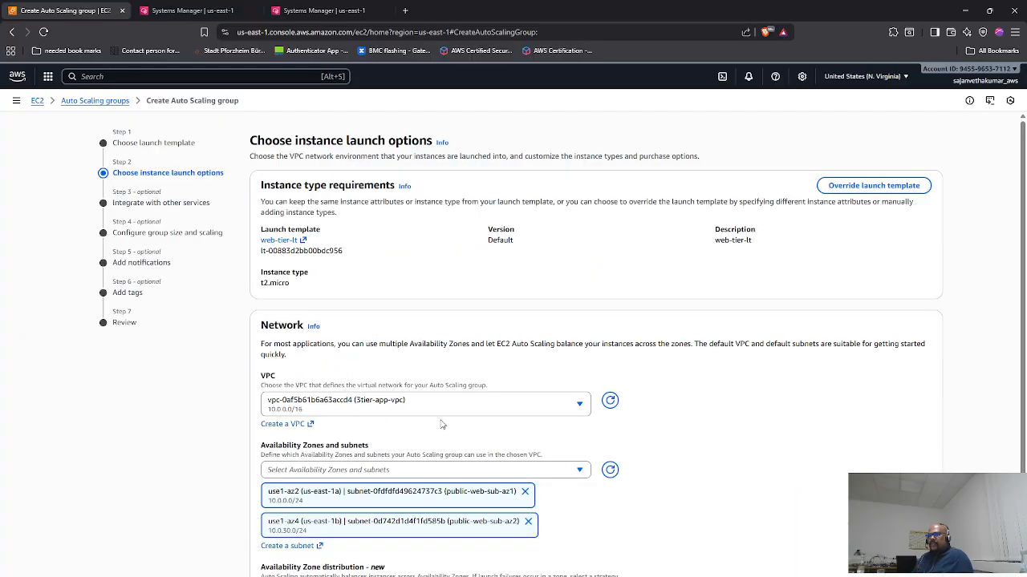
pyautogui.scroll(-2, 444, 423)
pyautogui.scroll(2, 447, 414)
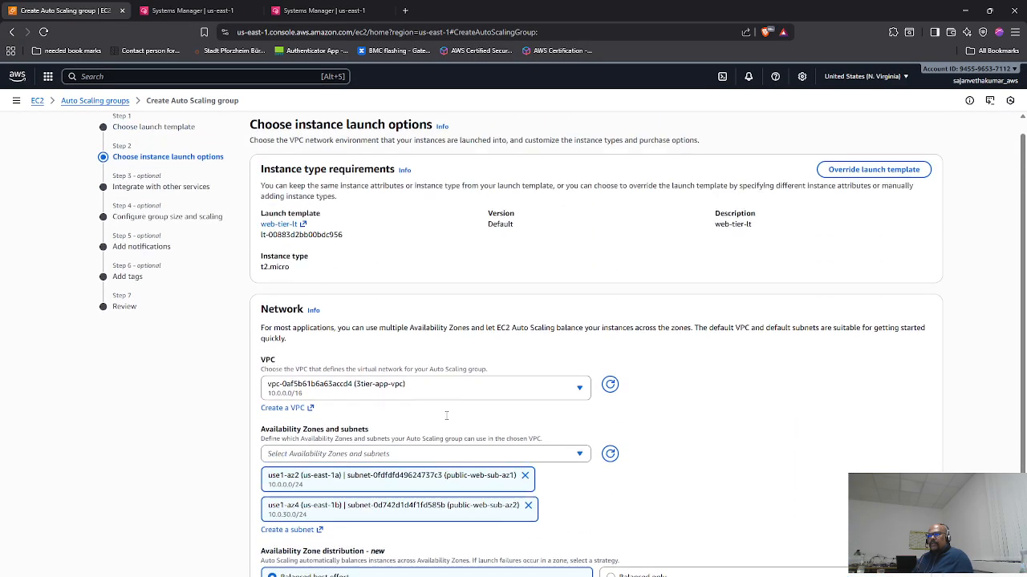
pyautogui.scroll(-2, 668, 485)
pyautogui.click(870, 572)
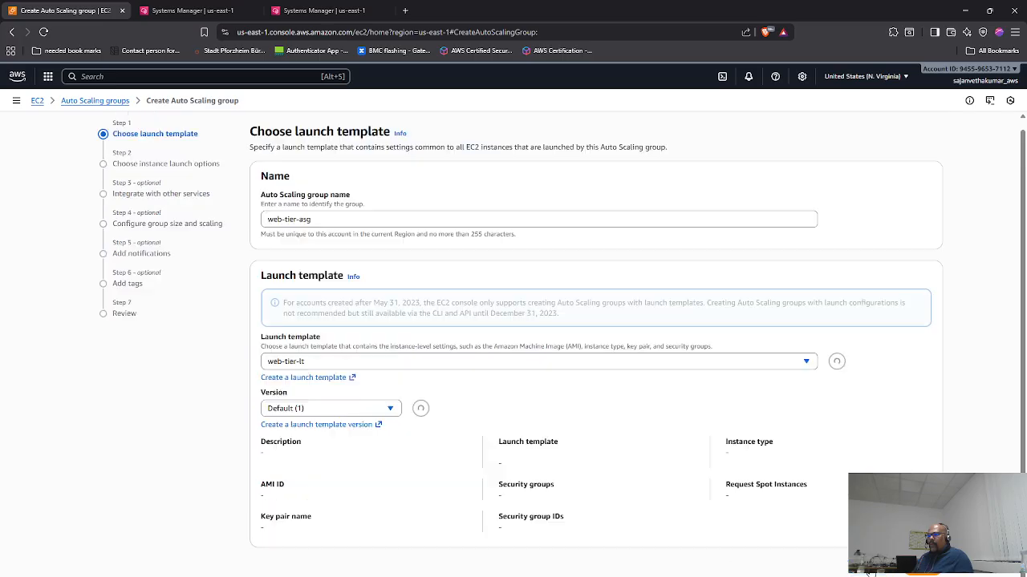
# - Keep launch template web-tier-lt and the two public-web subnets, and advance the Auto Scaling group setup to the service integration options
pyautogui.scroll(-2, 614, 407)
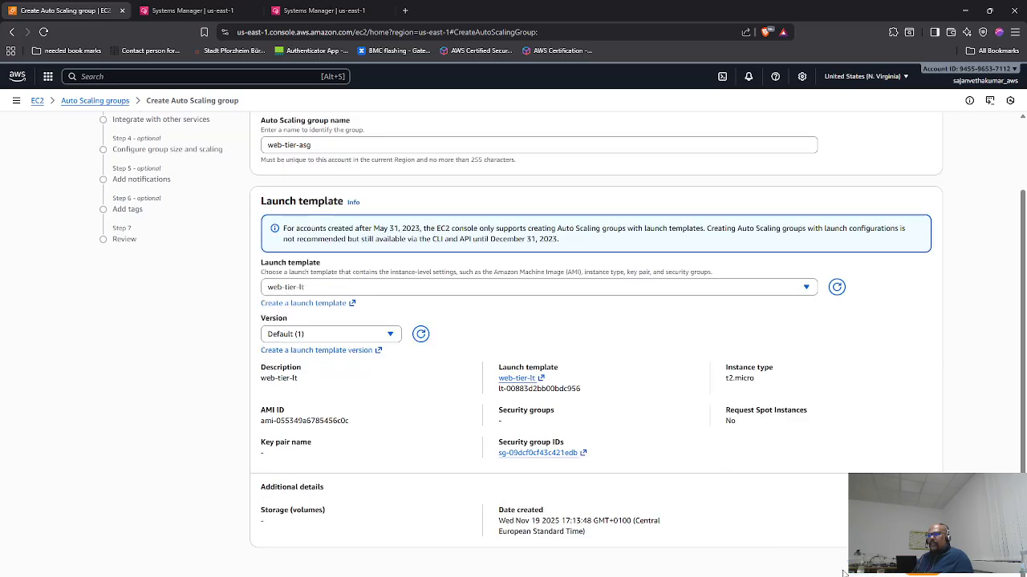
pyautogui.click(922, 573)
pyautogui.scroll(-1, 783, 492)
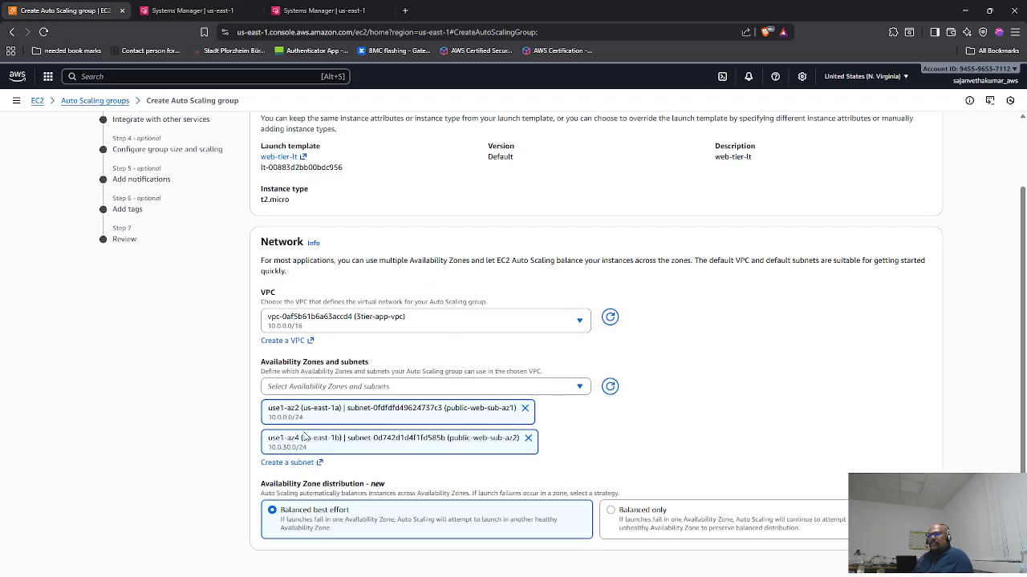
pyautogui.scroll(-1, 503, 490)
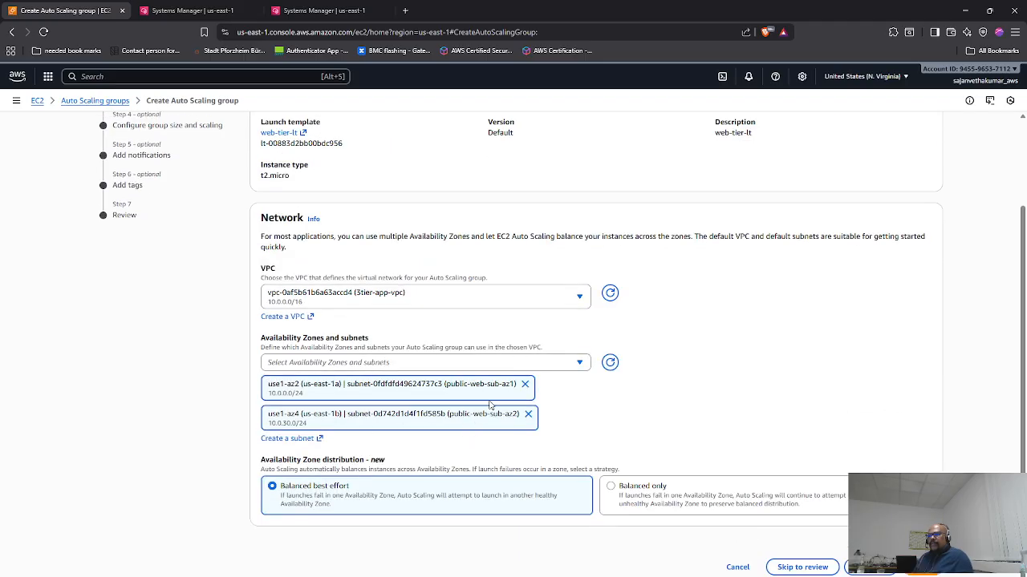
pyautogui.click(921, 569)
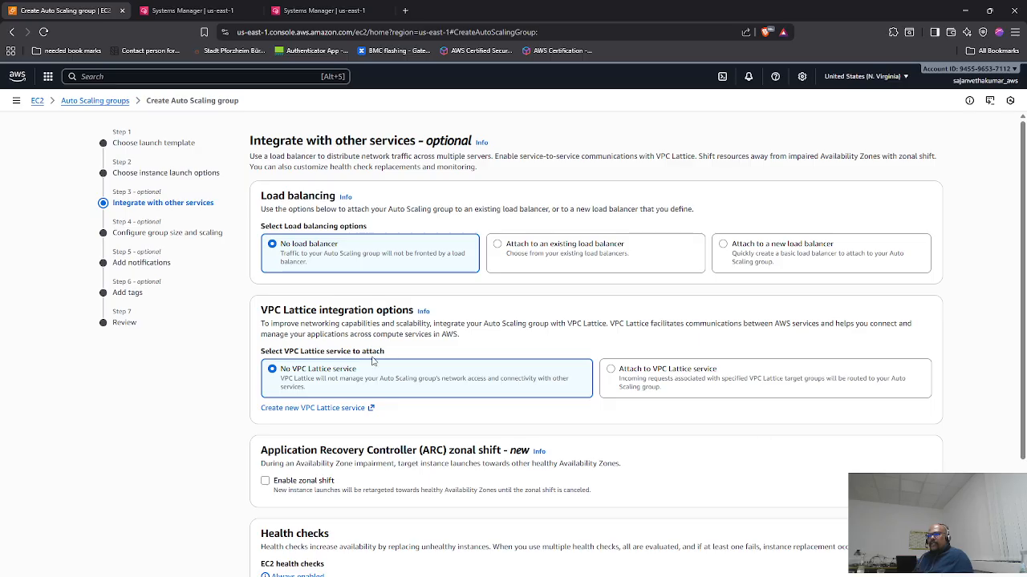
# - Attach the Auto Scaling group to an existing load balancer using the web-tier-tg target group
pyautogui.click(504, 252)
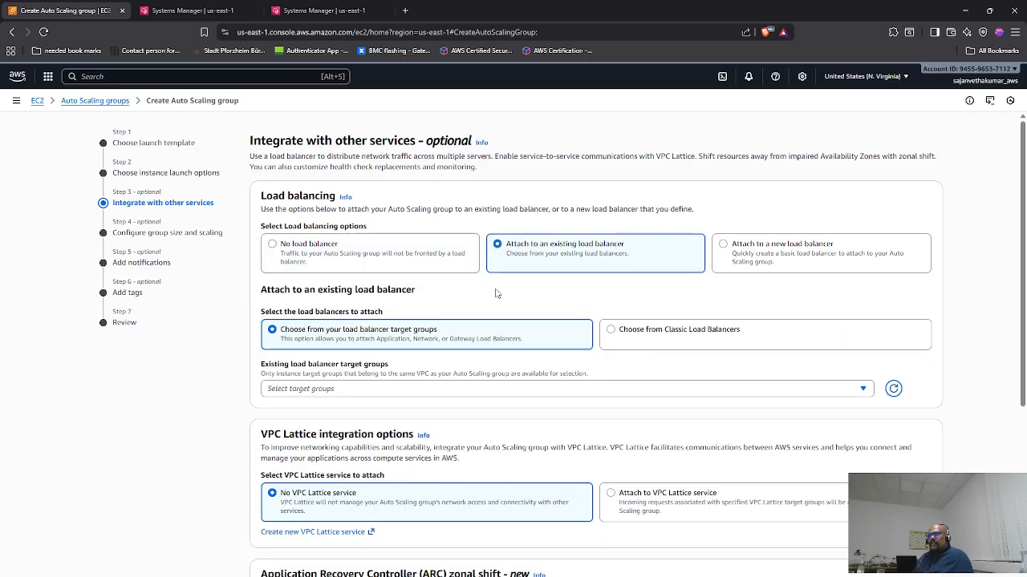
pyautogui.click(361, 389)
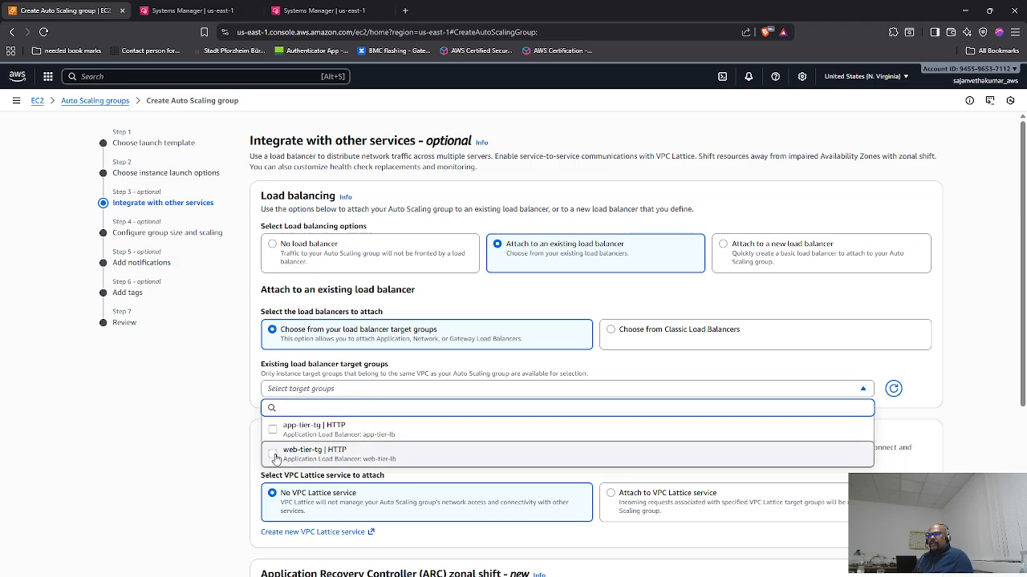
pyautogui.click(276, 457)
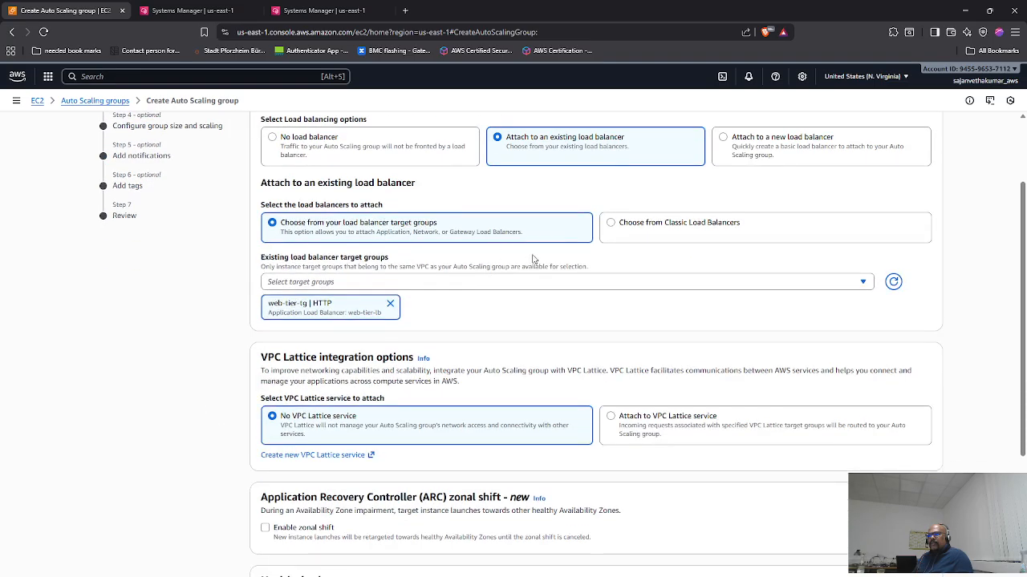
# - Enable Elastic Load Balancing health checks as an additional health check type, keeping the 300-second grace period
pyautogui.scroll(-2, 346, 413)
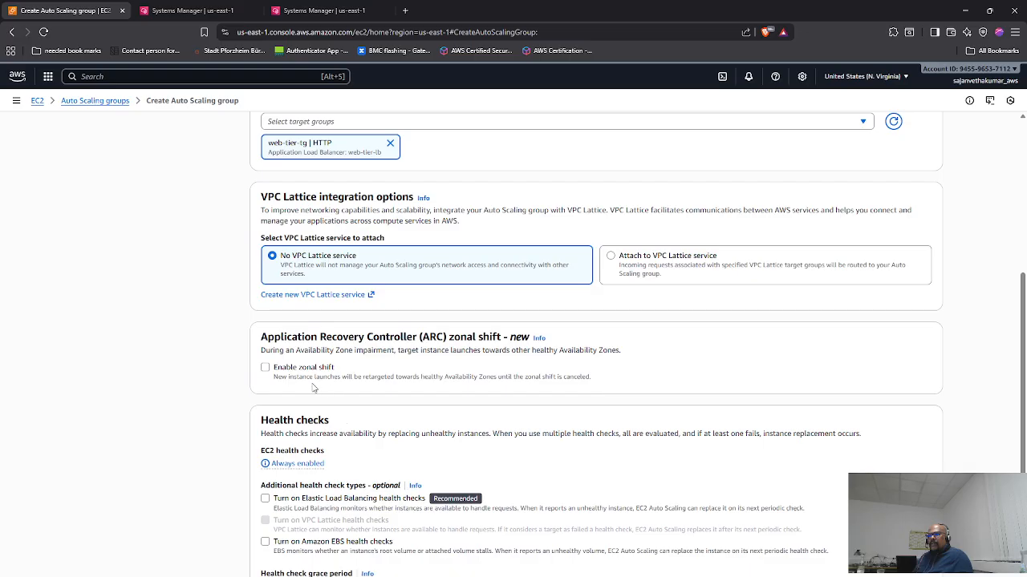
pyautogui.scroll(-1, 313, 388)
pyautogui.click(265, 429)
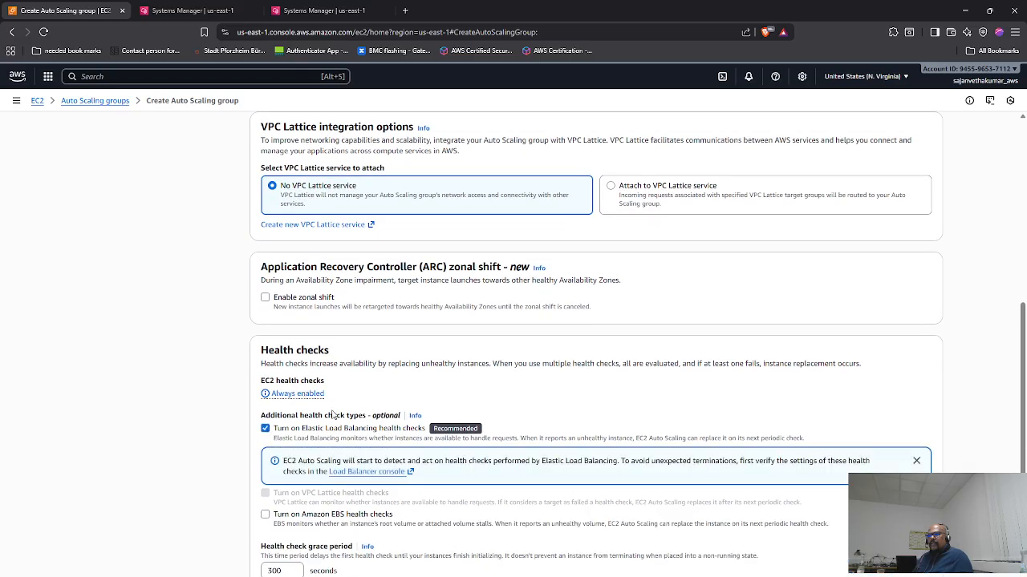
pyautogui.scroll(-1, 361, 404)
pyautogui.scroll(2, 361, 404)
pyautogui.scroll(-2, 361, 403)
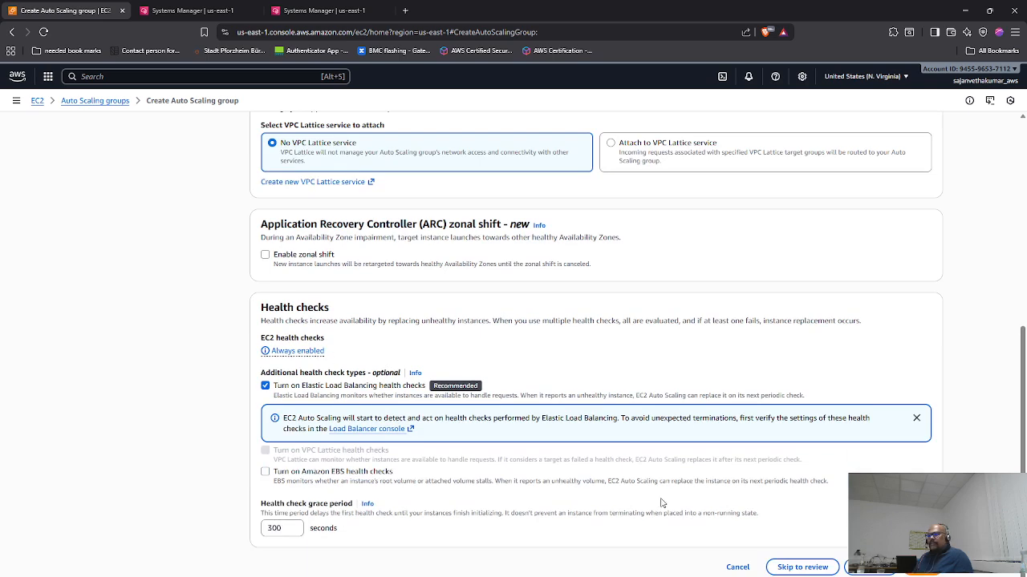
# - Review the load balancer, VPC Lattice and health check settings and continue to the group size and scaling options
pyautogui.scroll(3, 660, 503)
pyautogui.scroll(2, 650, 503)
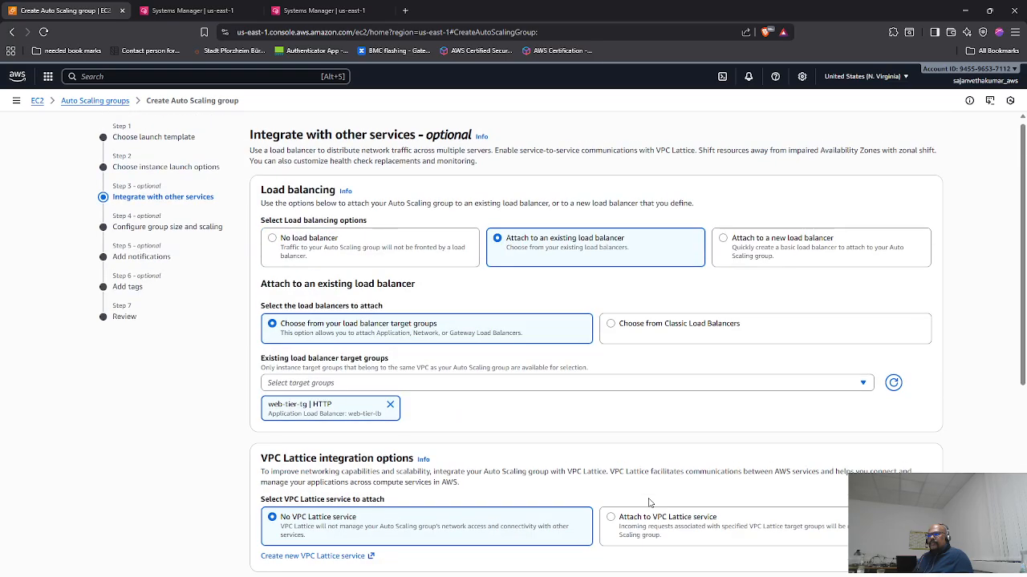
pyautogui.scroll(-2, 649, 503)
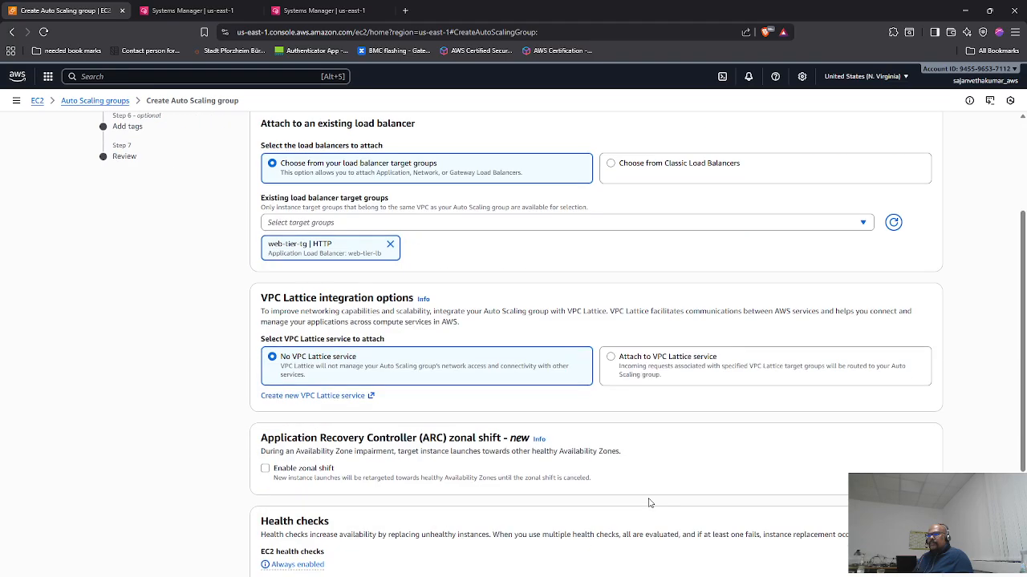
pyautogui.scroll(-3, 652, 503)
pyautogui.scroll(3, 763, 520)
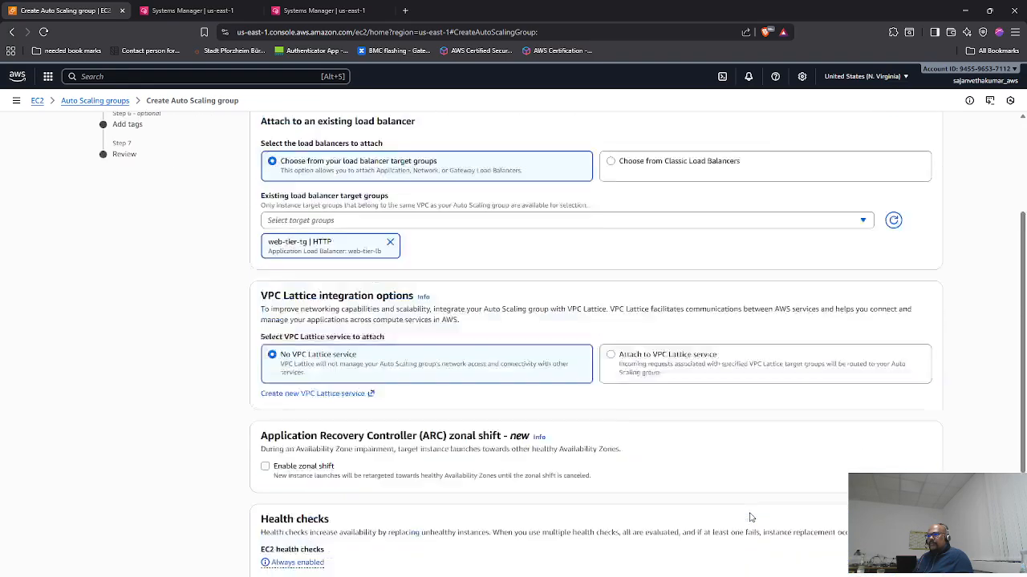
pyautogui.scroll(1, 750, 517)
pyautogui.scroll(-3, 750, 517)
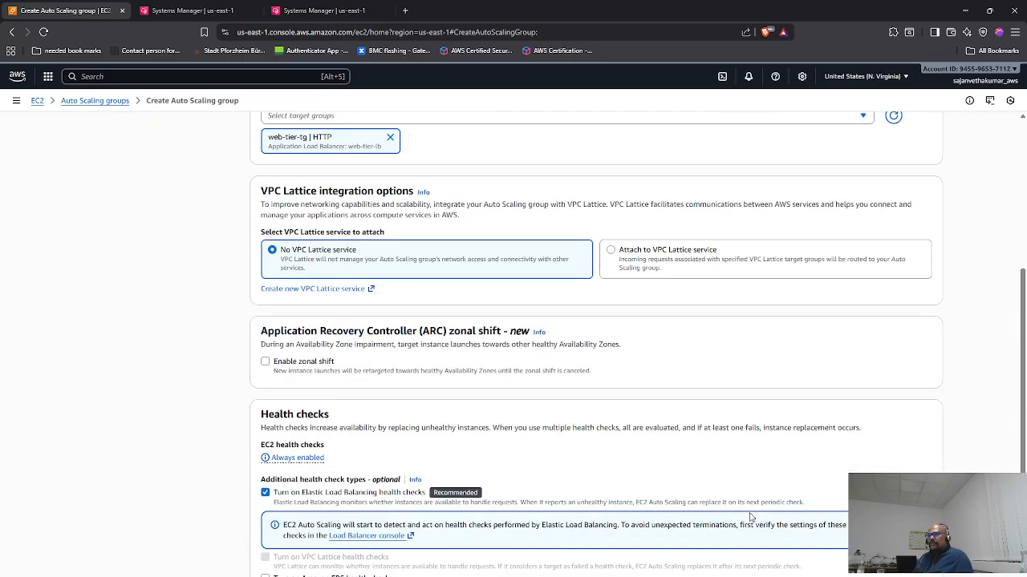
pyautogui.click(870, 567)
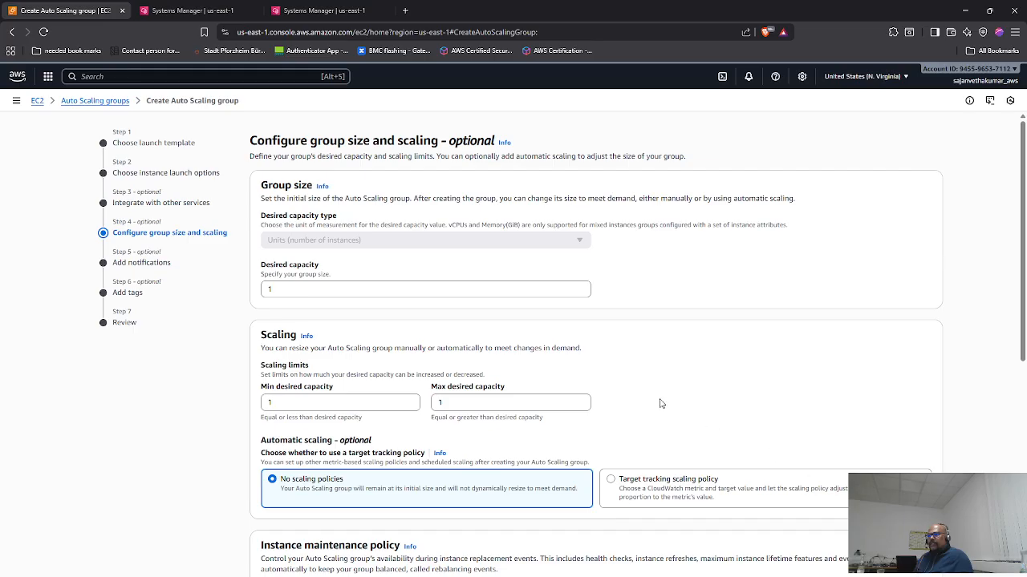
# - Set the desired capacity and the minimum desired capacity to 2, keep no scaling policies, and continue to the notifications
pyautogui.click(581, 291)
pyautogui.click(410, 401)
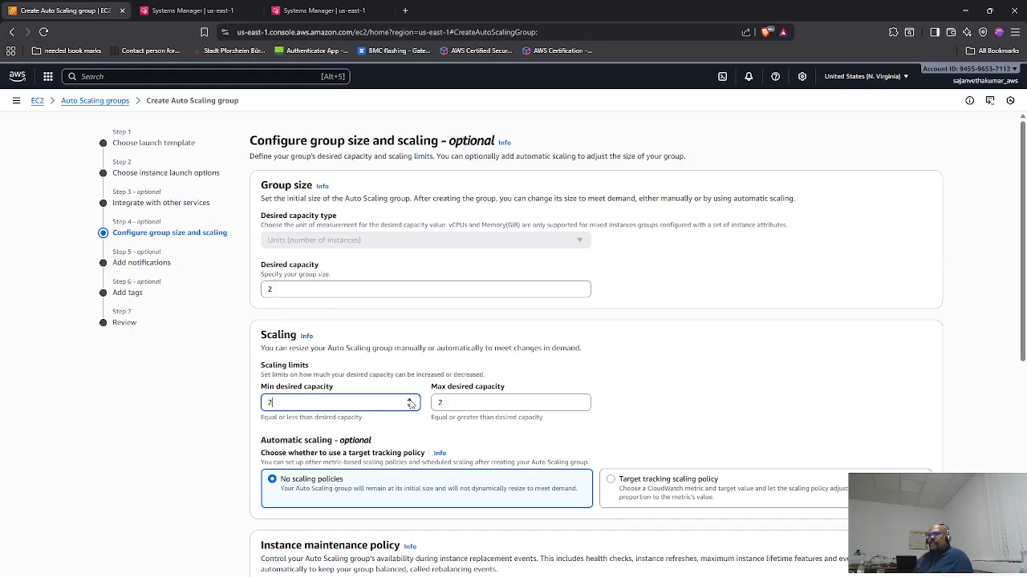
pyautogui.scroll(-2, 628, 346)
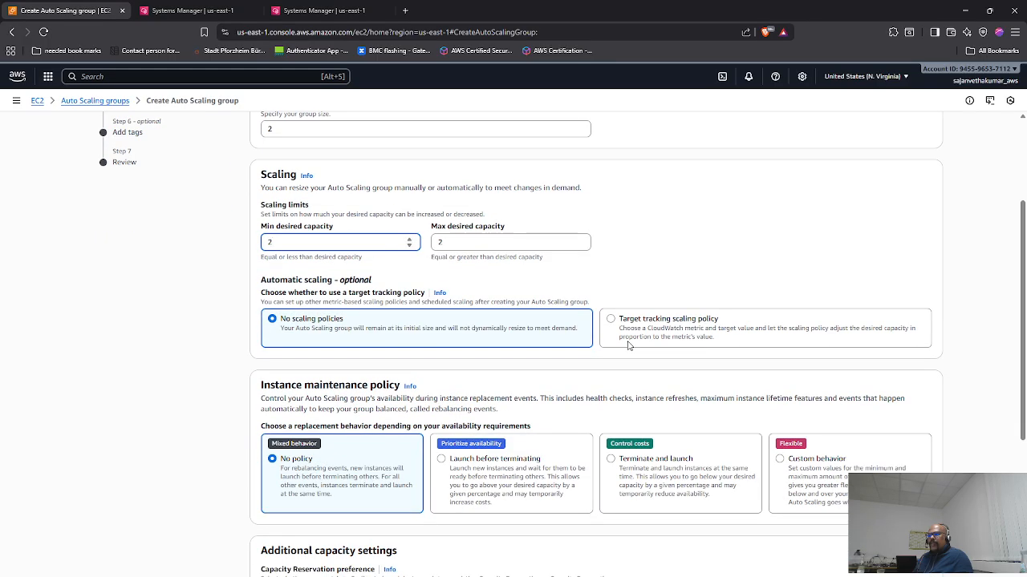
pyautogui.scroll(-4, 628, 346)
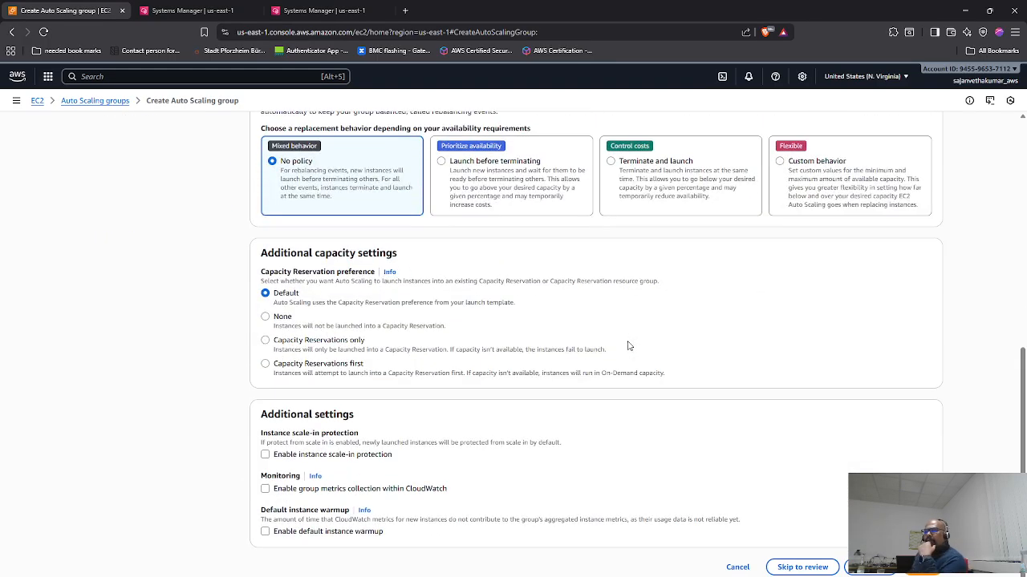
pyautogui.click(922, 570)
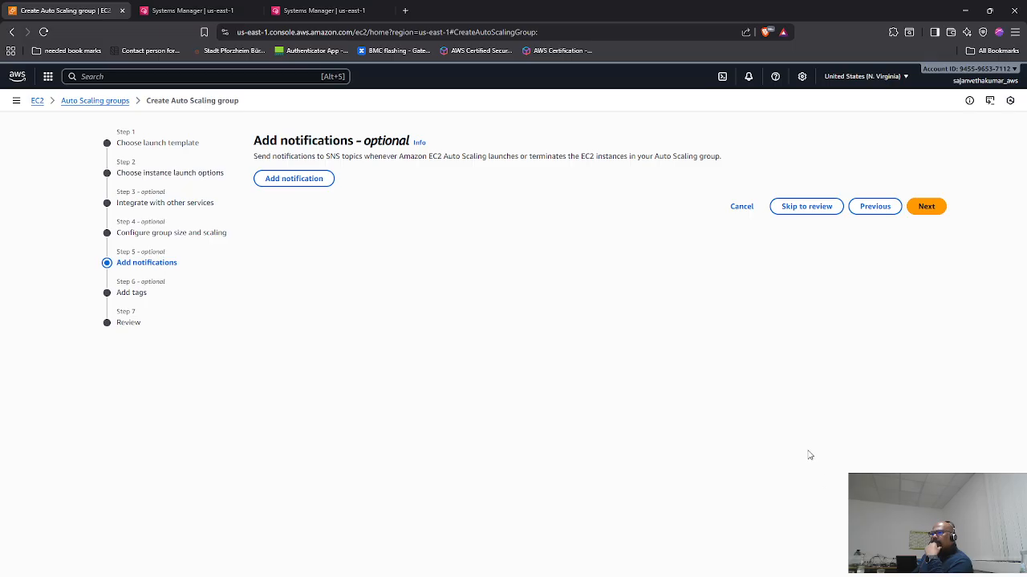
# - Skip notifications and tags, review the configuration, and create the web-tier-asg Auto Scaling group
pyautogui.click(926, 206)
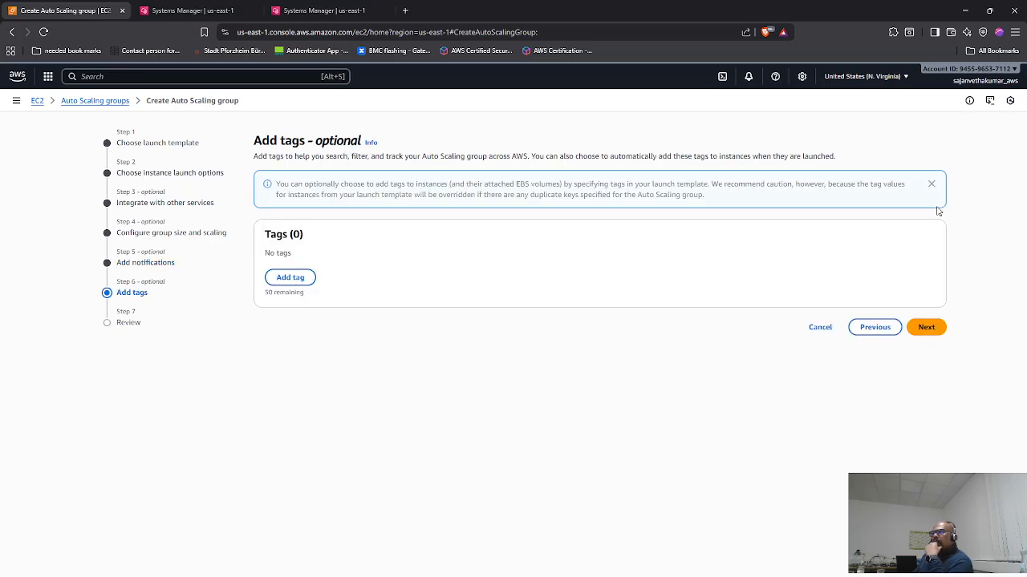
pyautogui.click(925, 328)
pyautogui.scroll(-15, 804, 419)
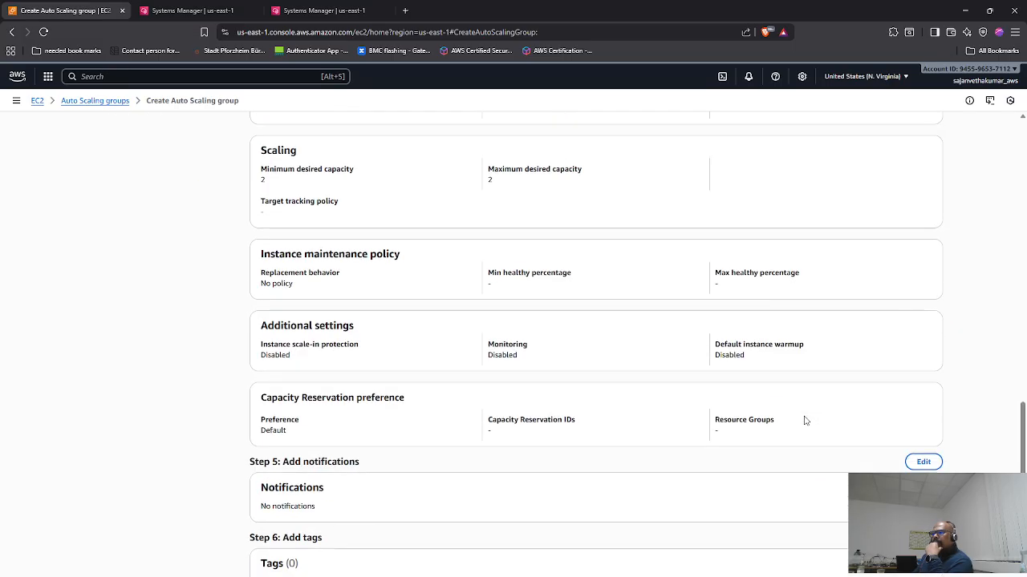
pyautogui.click(844, 567)
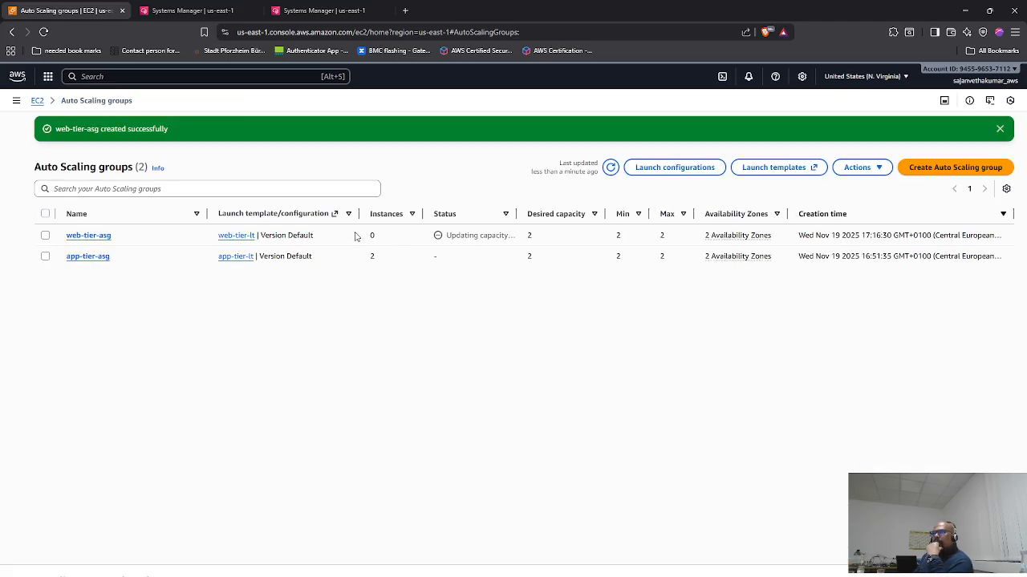
# - Open the EC2 Instances list and refresh it to load the newly launched web tier instances
pyautogui.click(37, 101)
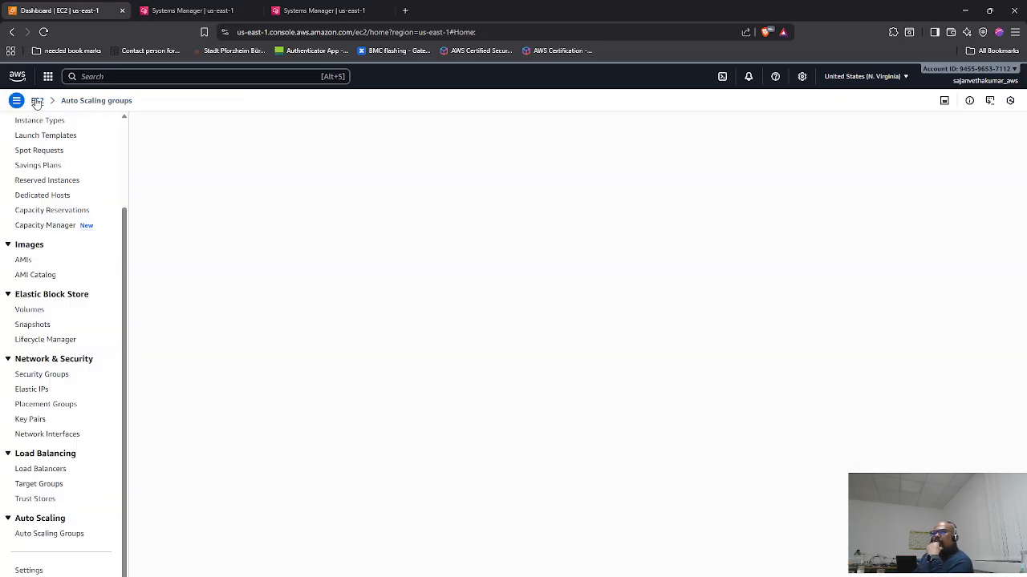
pyautogui.scroll(3, 33, 154)
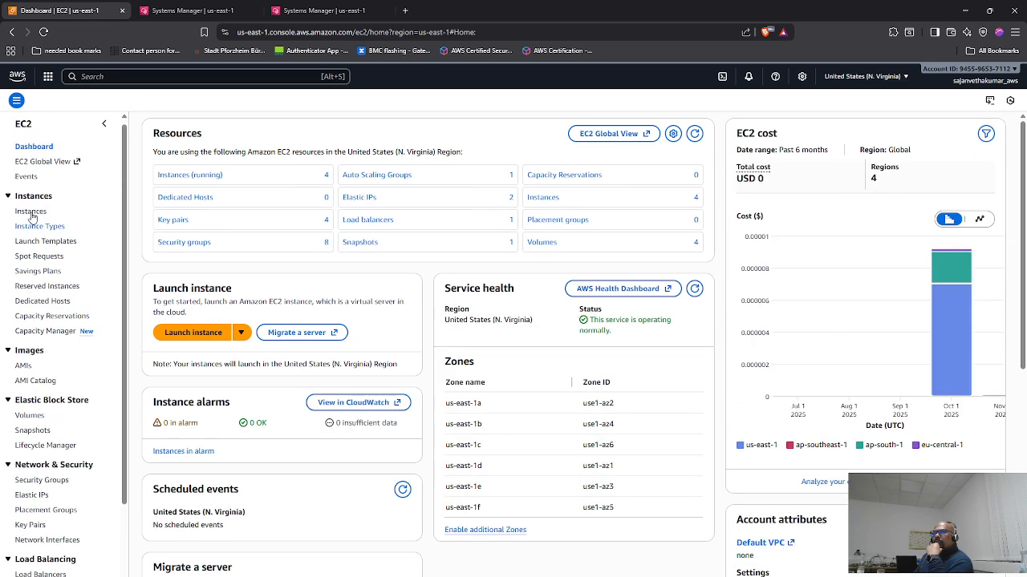
pyautogui.click(31, 215)
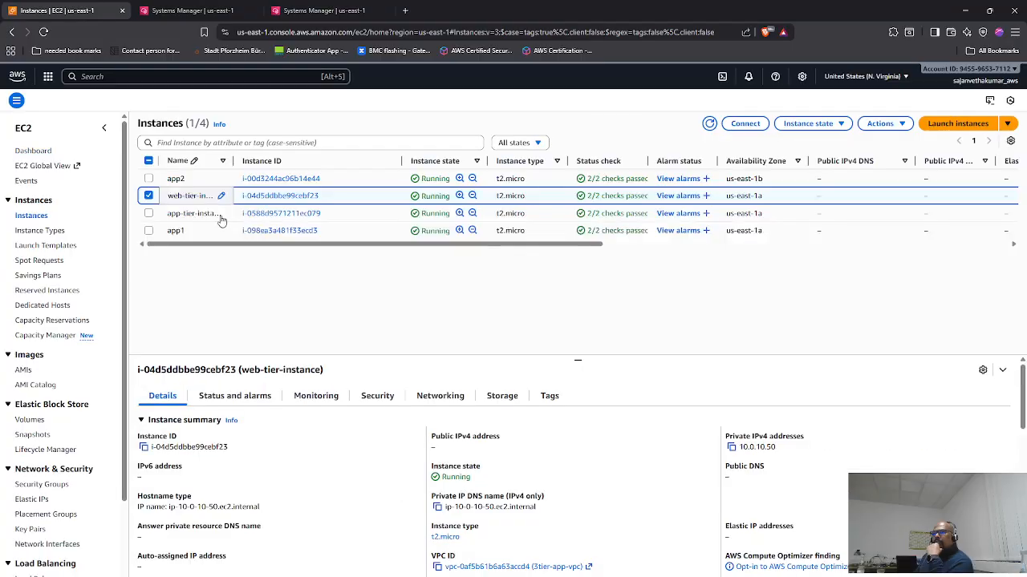
pyautogui.click(710, 123)
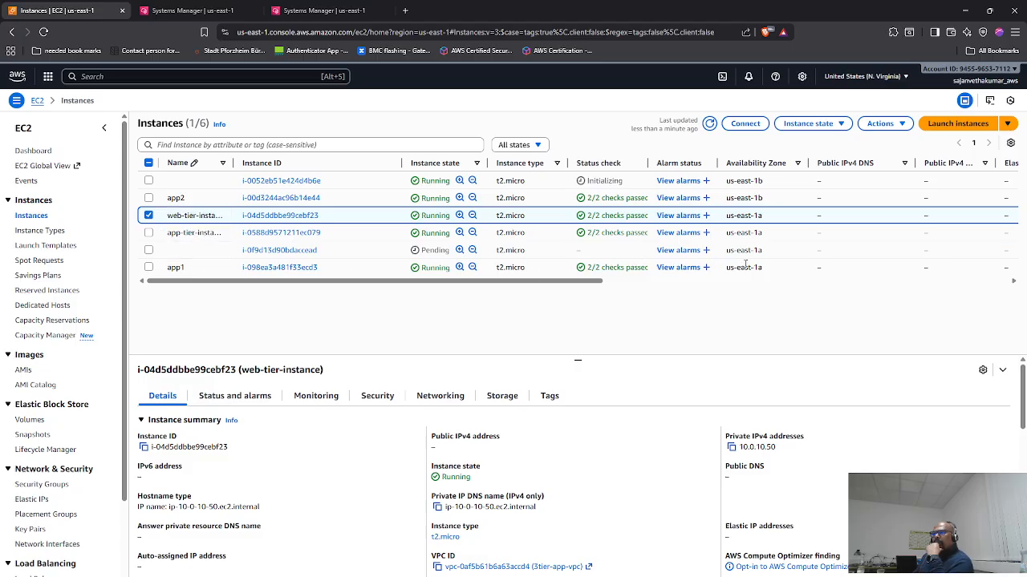
# - Name the unnamed us-east-1a instance web1 and the unnamed us-east-1b instance web2, and refresh the instance list
pyautogui.click(181, 250)
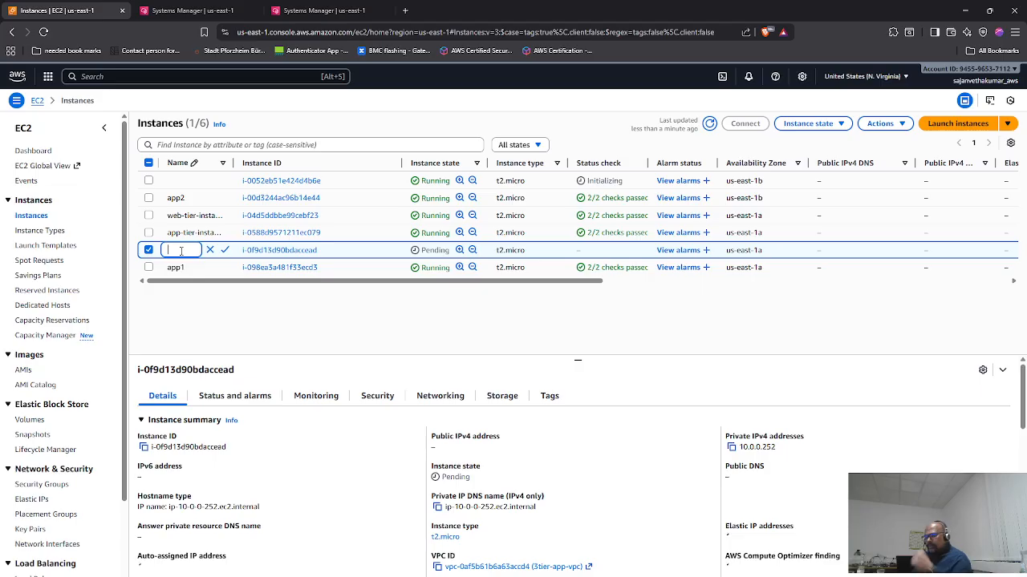
pyautogui.write('web1')
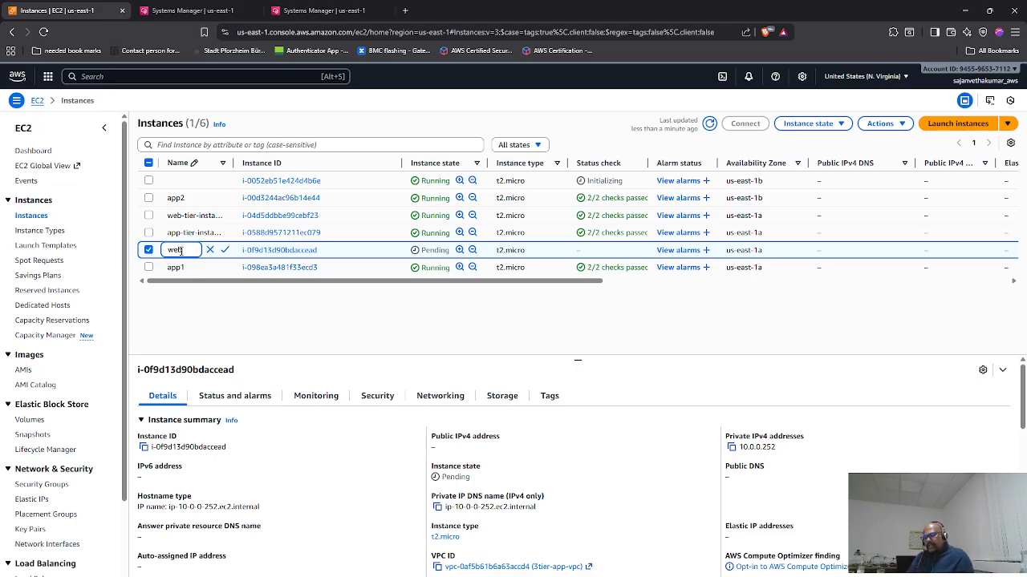
pyautogui.click(225, 249)
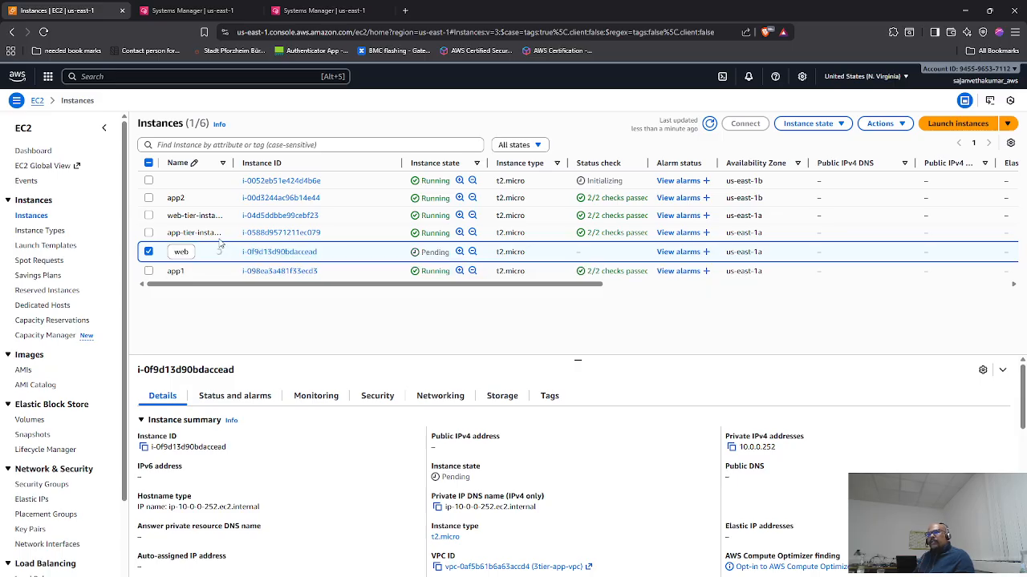
pyautogui.click(178, 181)
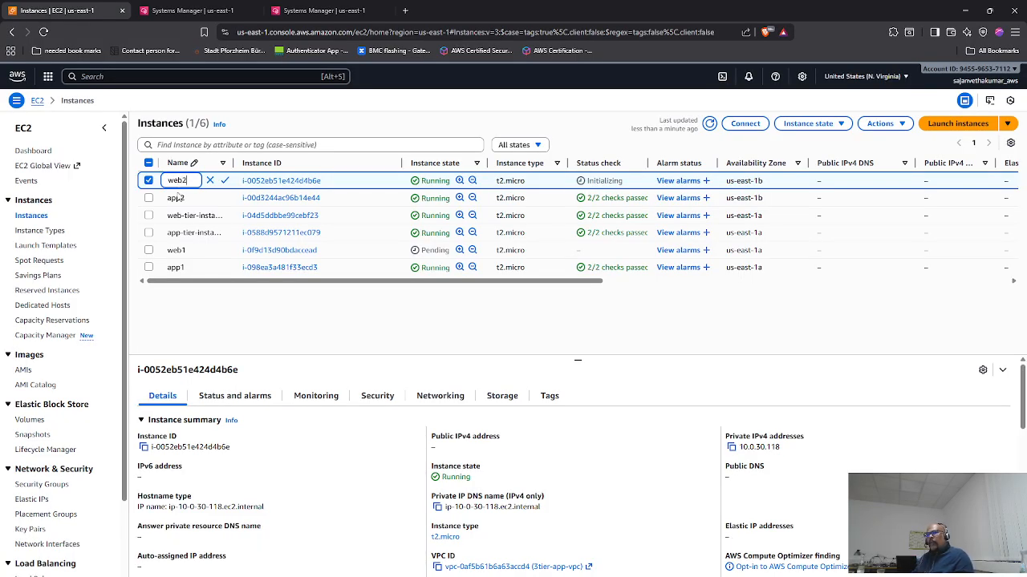
pyautogui.click(226, 181)
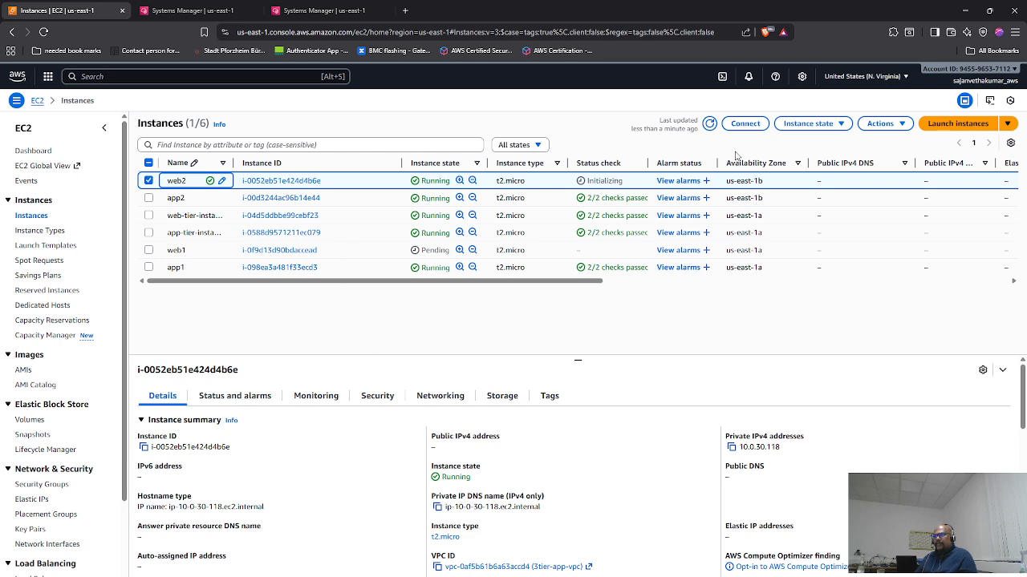
pyautogui.click(710, 123)
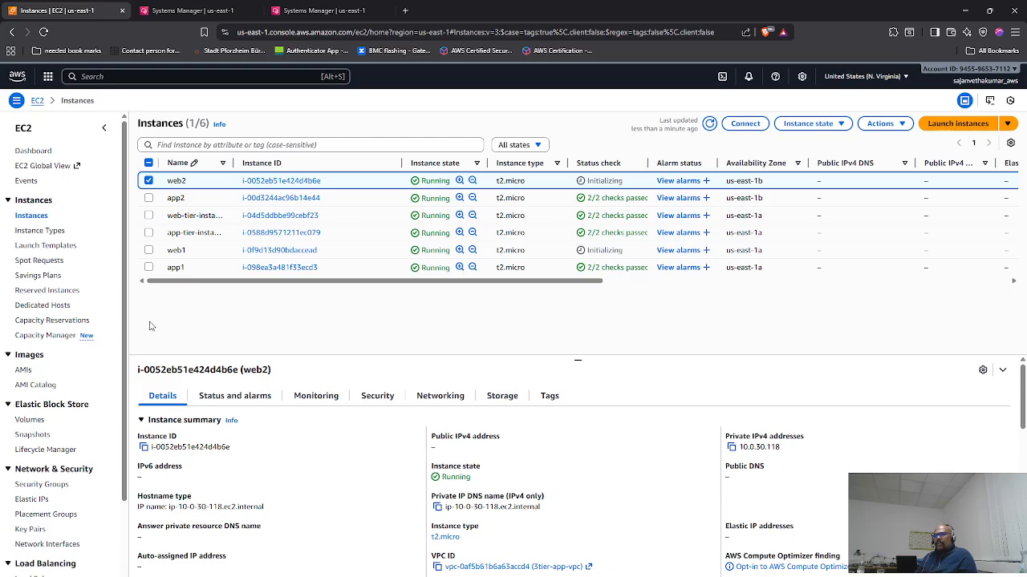
# - Open the load balancers list and copy the DNS name of web-tier-lb
pyautogui.scroll(-3, 54, 529)
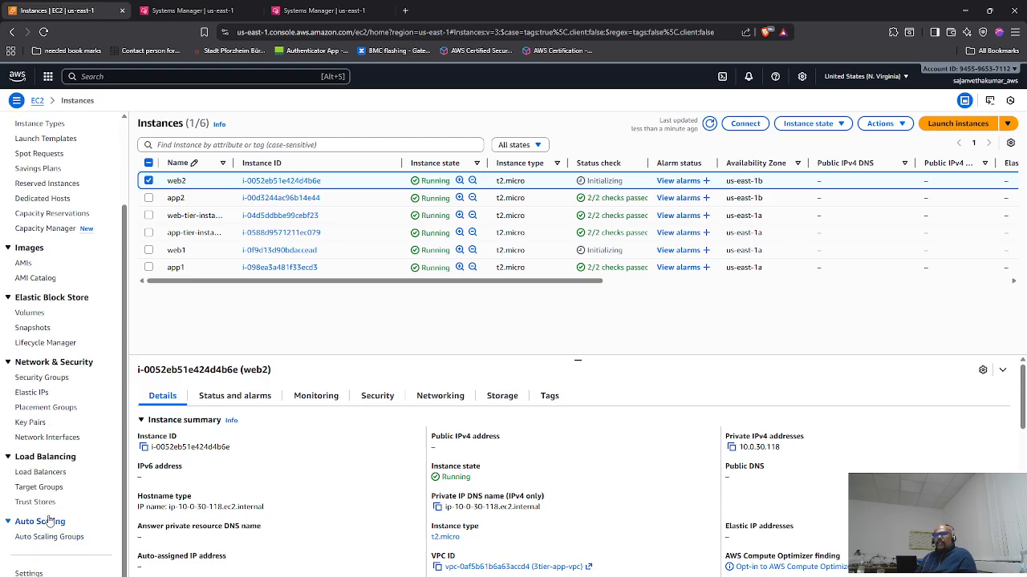
pyautogui.click(44, 473)
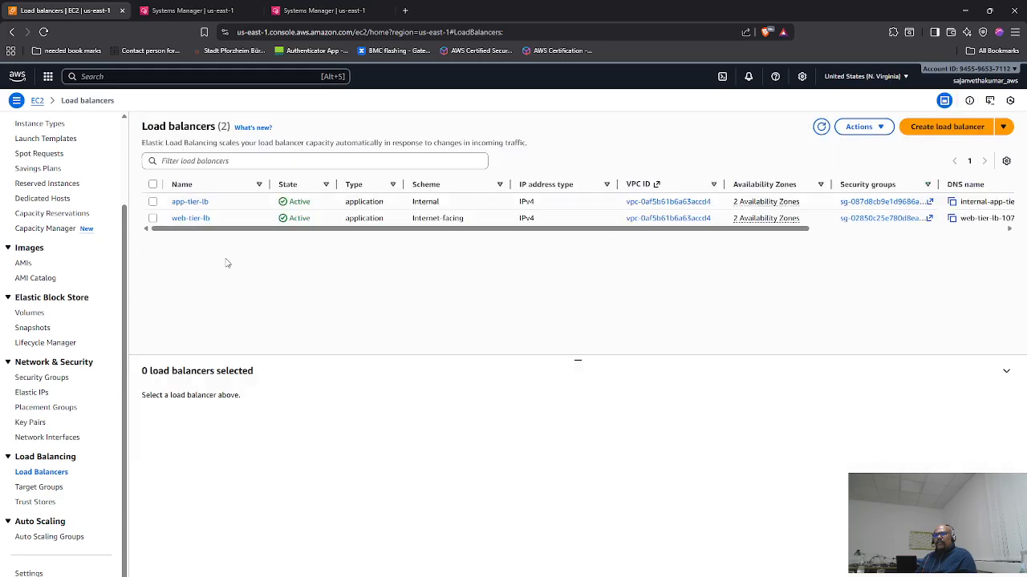
pyautogui.click(152, 219)
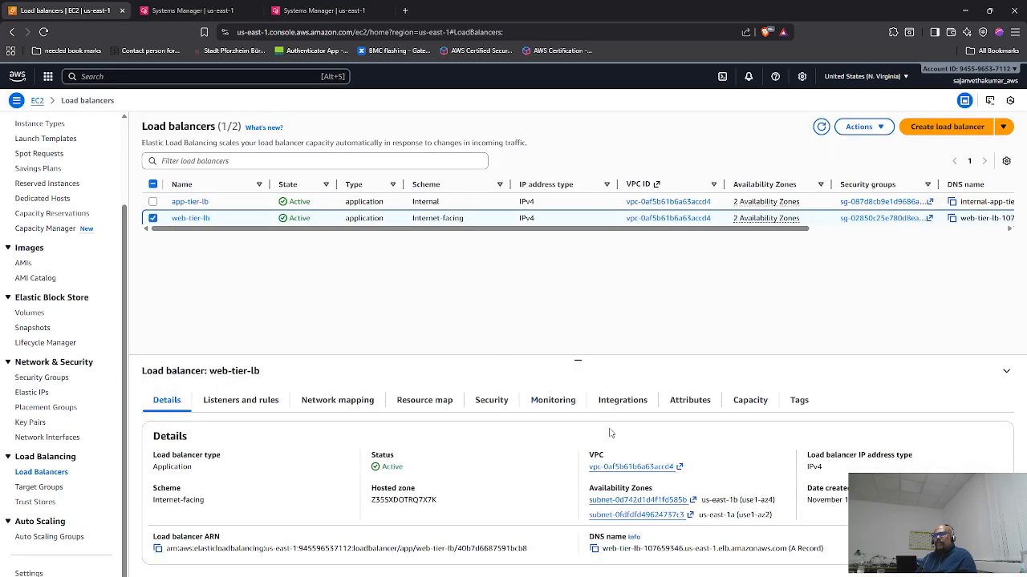
pyautogui.click(594, 548)
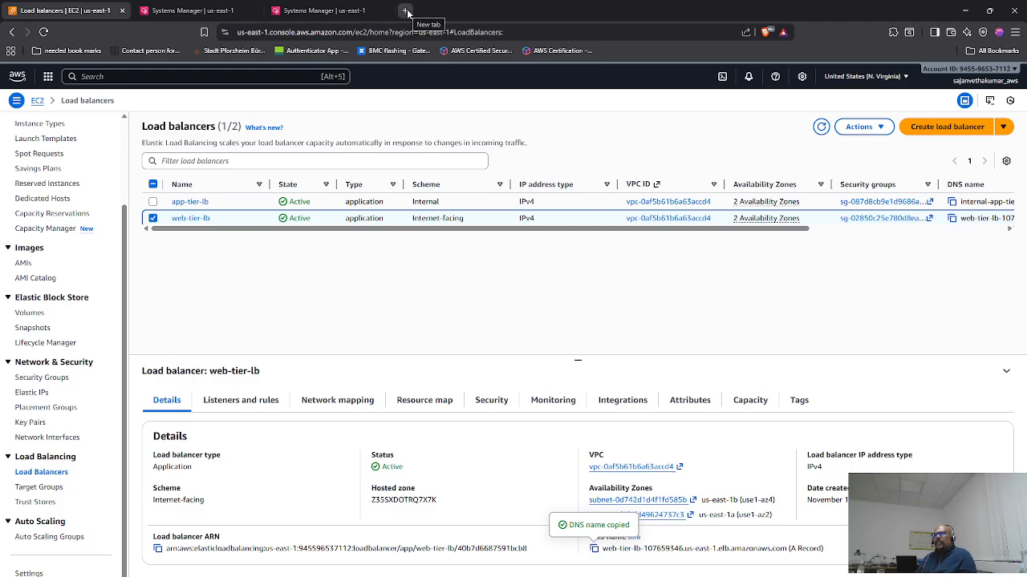
# - Switch to VS Code, examine the 3TierArch.png architecture diagram, and return to the browser with the AWS console
pyautogui.hotkey('alt', 'Tab')
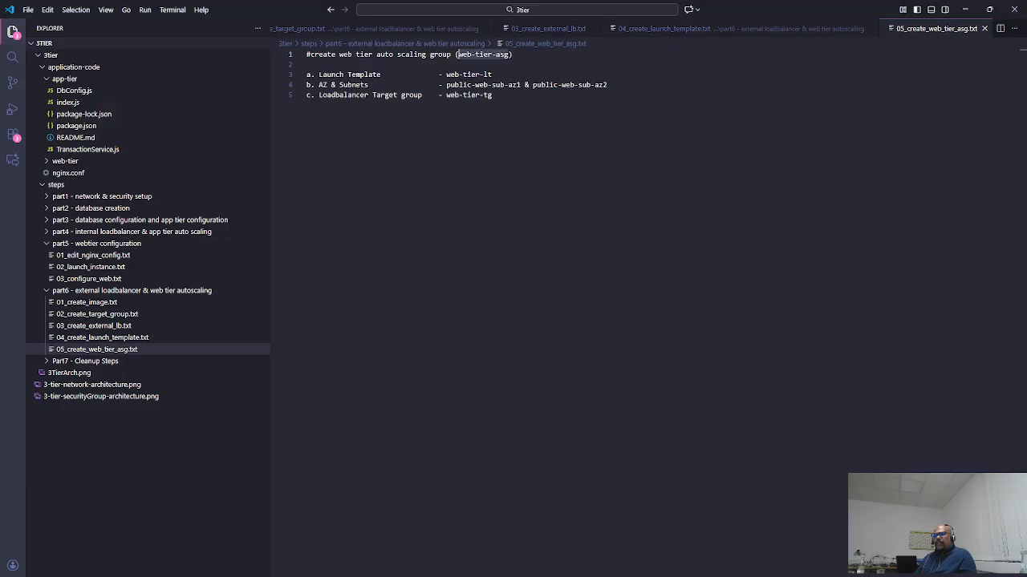
pyautogui.click(80, 373)
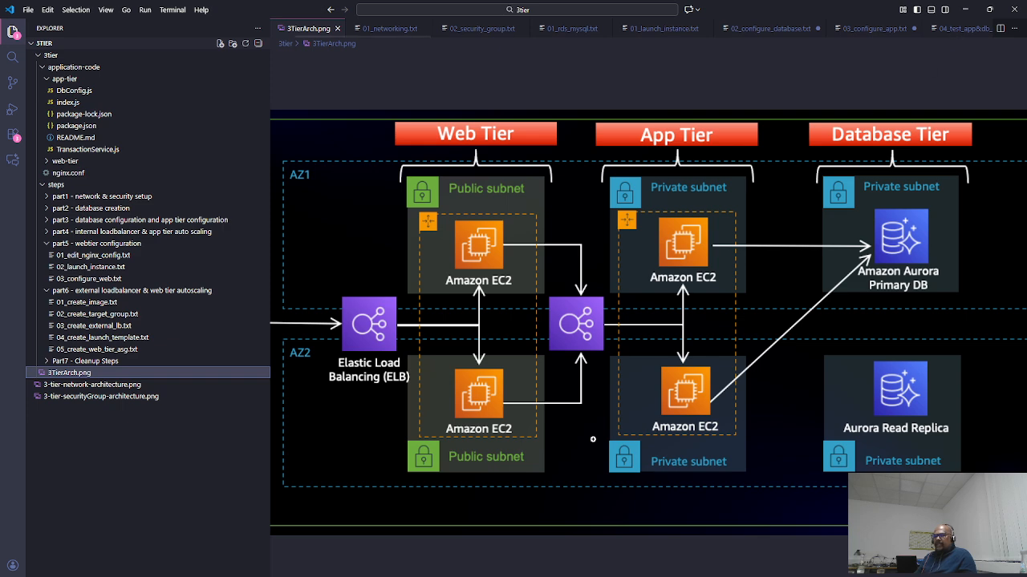
pyautogui.click(255, 575)
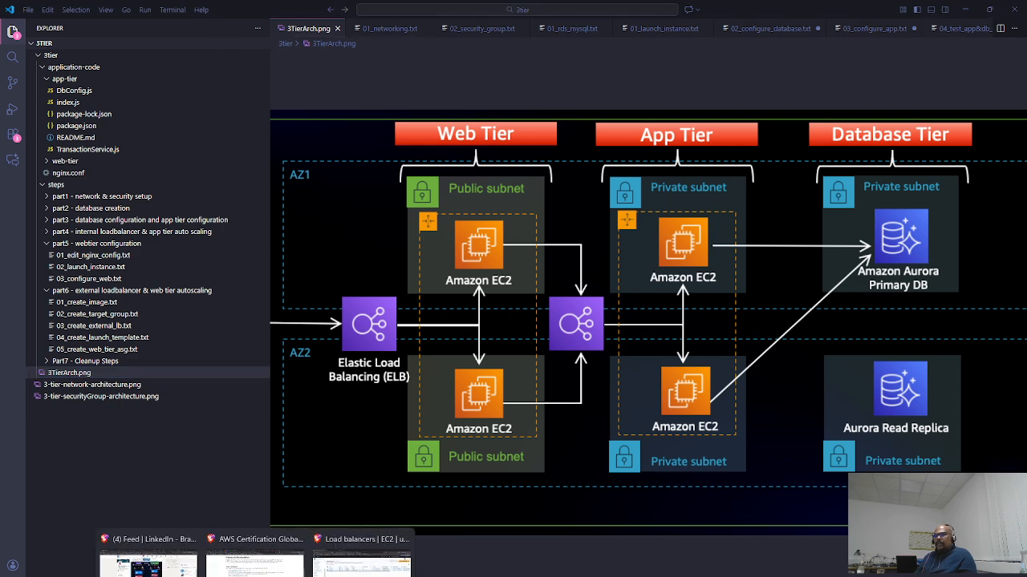
pyautogui.click(363, 561)
# - Load the copied web-tier-lb DNS name in a new browser tab and open the application's DB Demo page
pyautogui.click(405, 11)
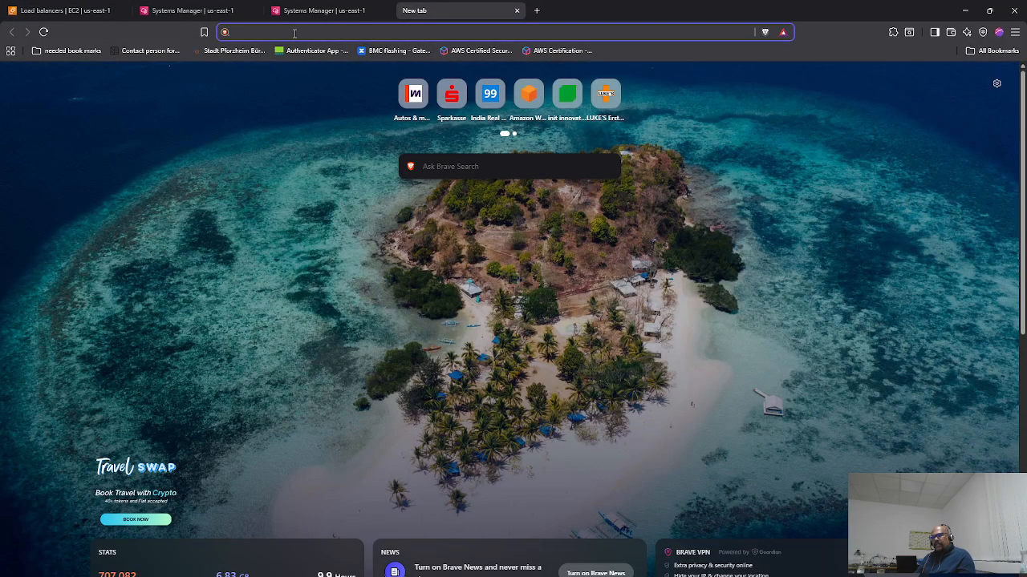
pyautogui.hotkey('ctrl', 'v')
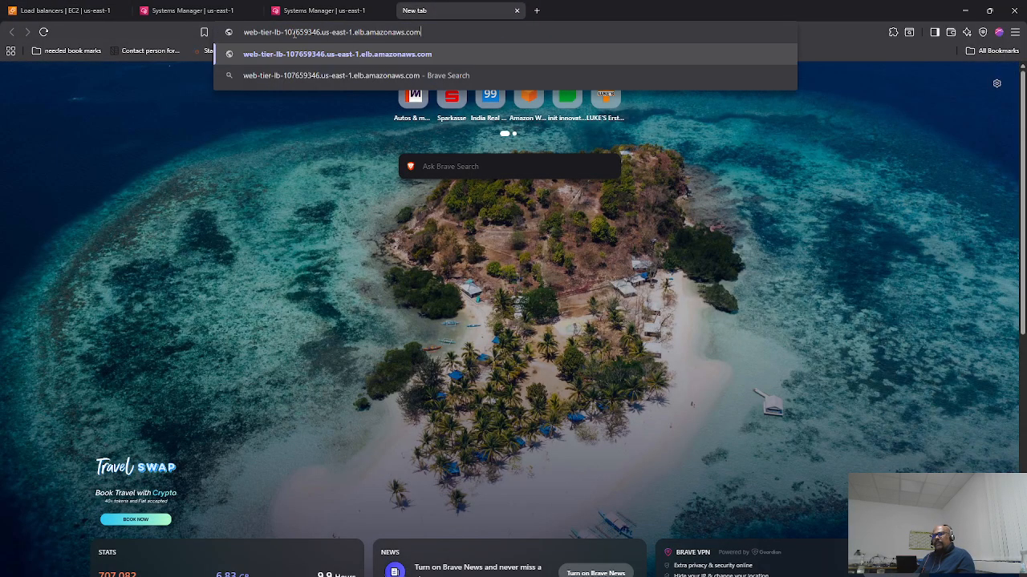
pyautogui.click(394, 55)
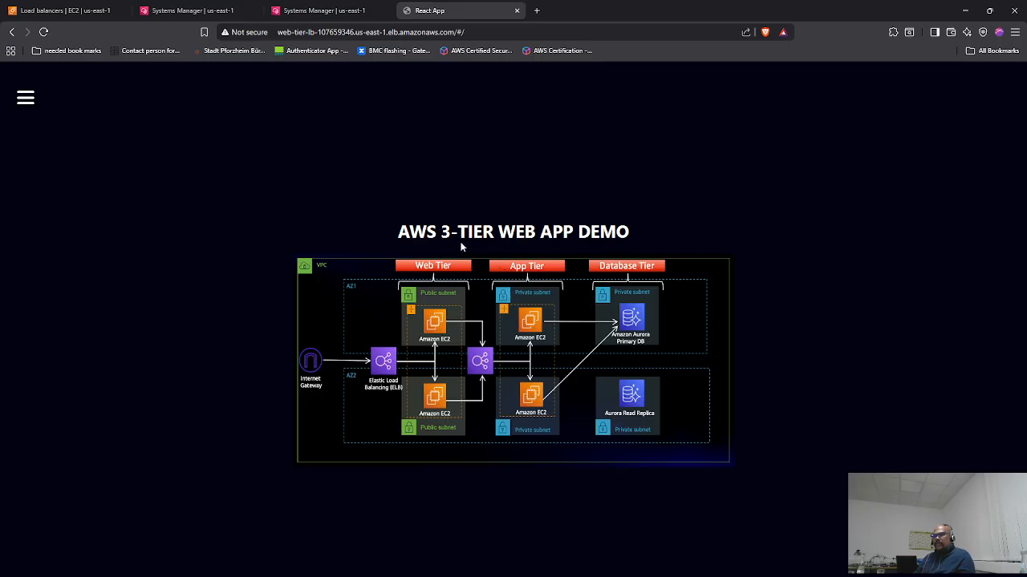
pyautogui.click(32, 99)
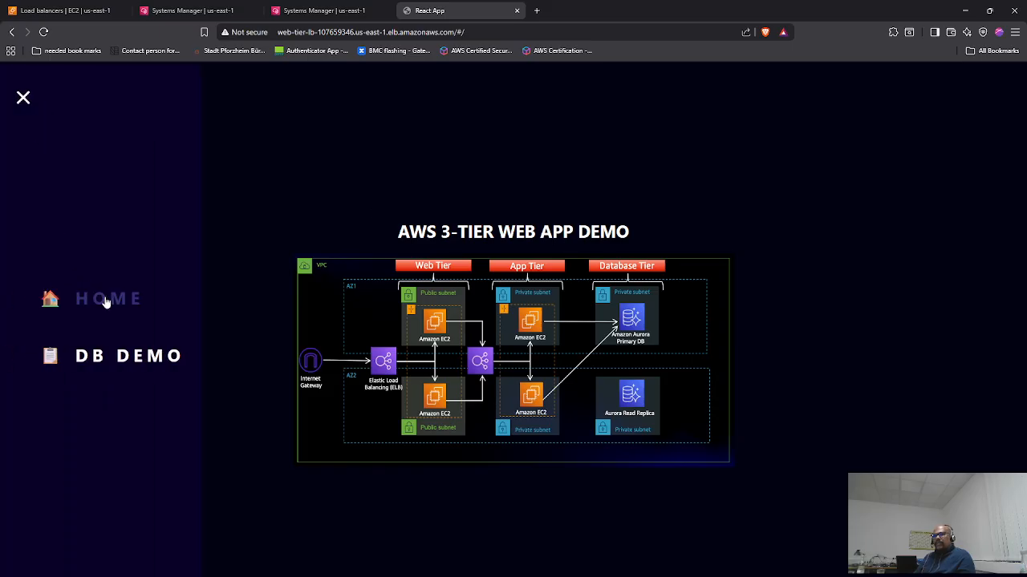
pyautogui.click(116, 359)
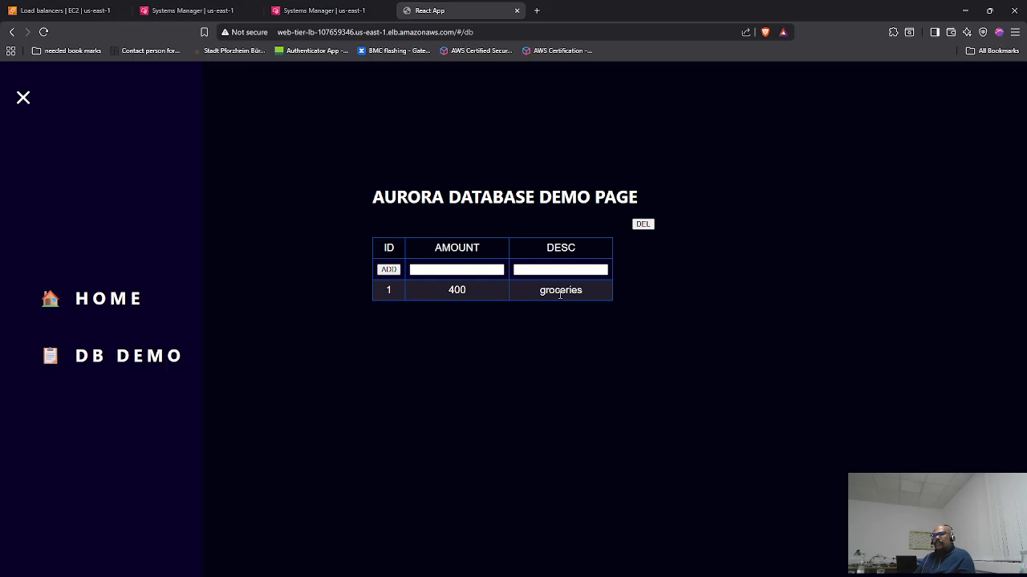
# - Close the terminated Systems Manager session for the app tier instance and return to the React app
pyautogui.click(309, 11)
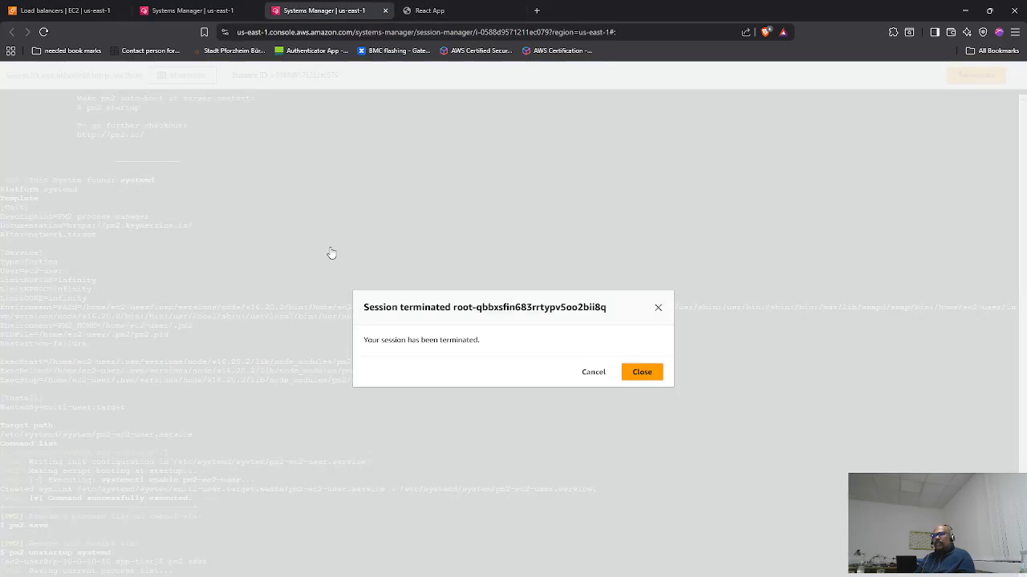
pyautogui.click(645, 374)
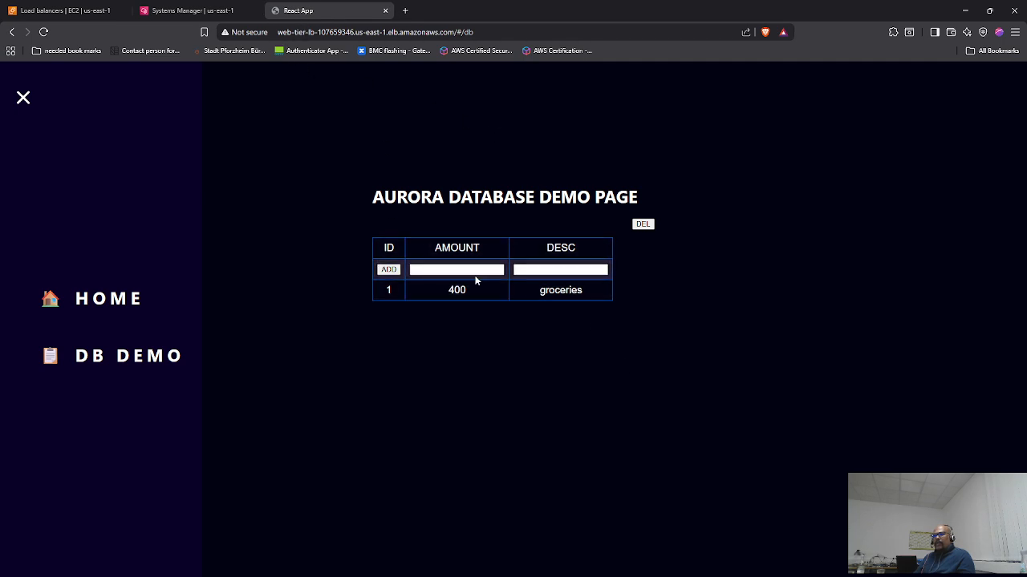
# - Add a record with amount 20000000 and description "increment" on the Aurora database demo page
pyautogui.click(447, 271)
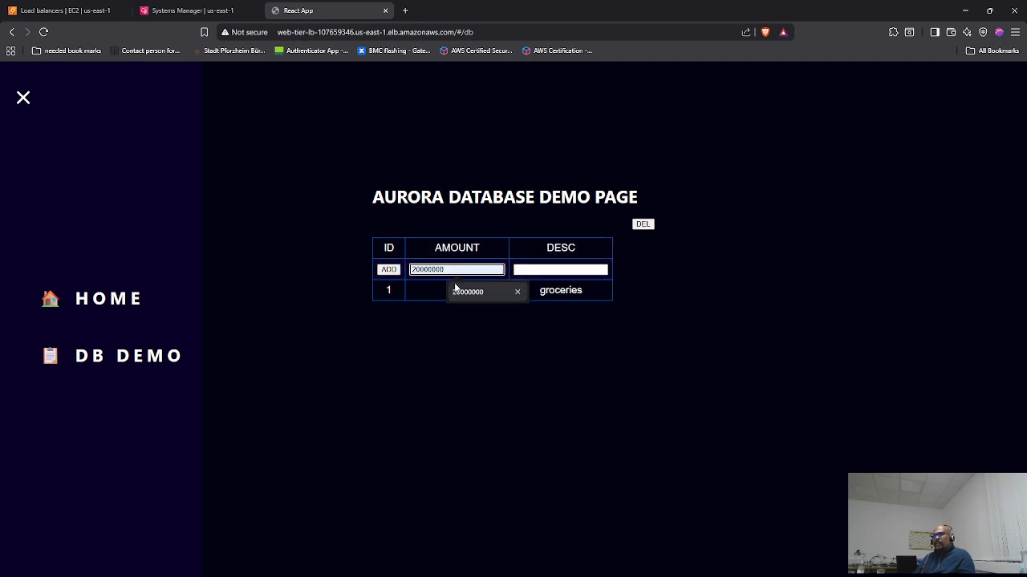
pyautogui.click(468, 292)
pyautogui.click(528, 270)
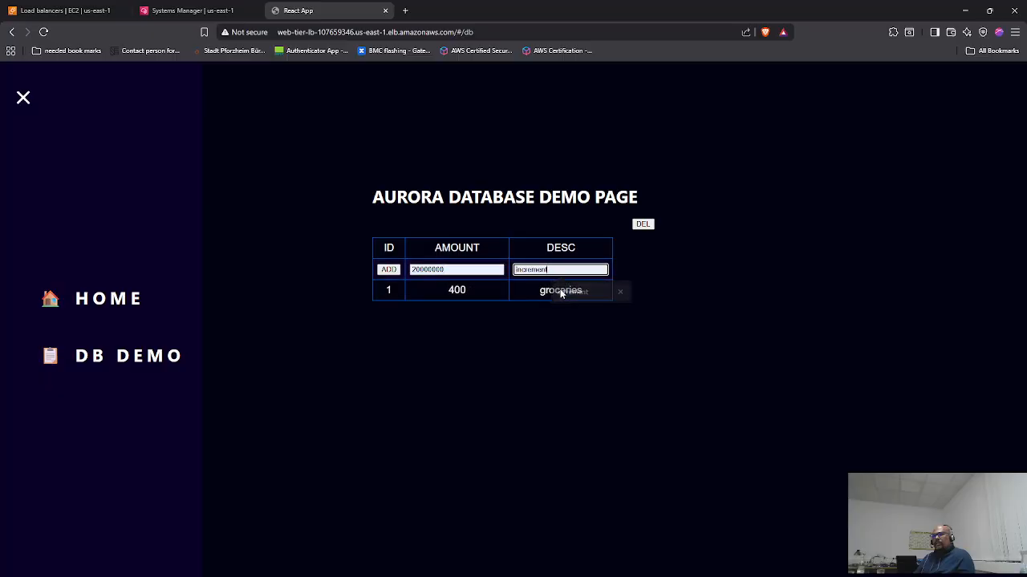
pyautogui.click(562, 292)
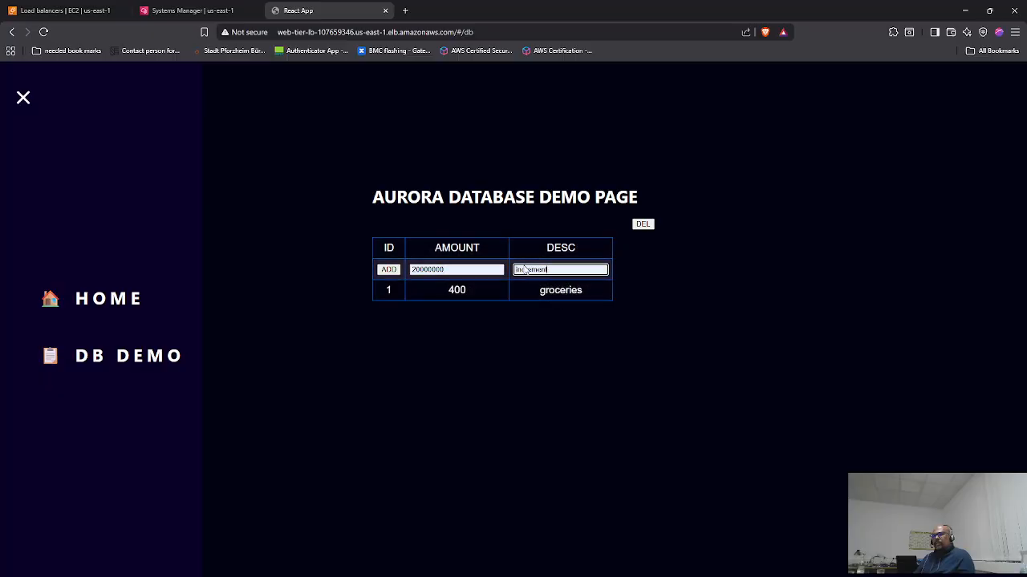
pyautogui.click(392, 271)
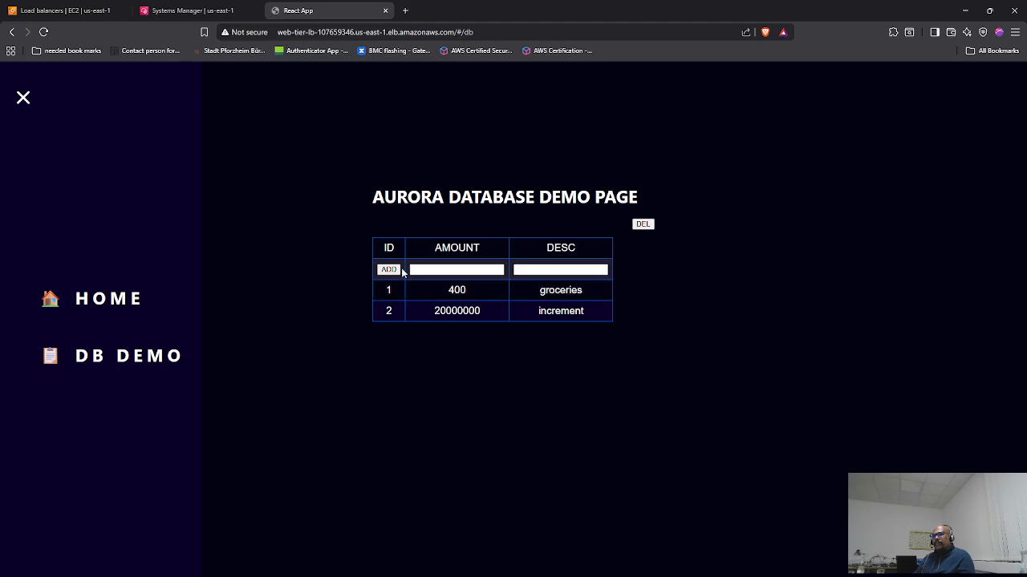
# - Add another database record with amount 122222 and description "laptop"
pyautogui.click(428, 269)
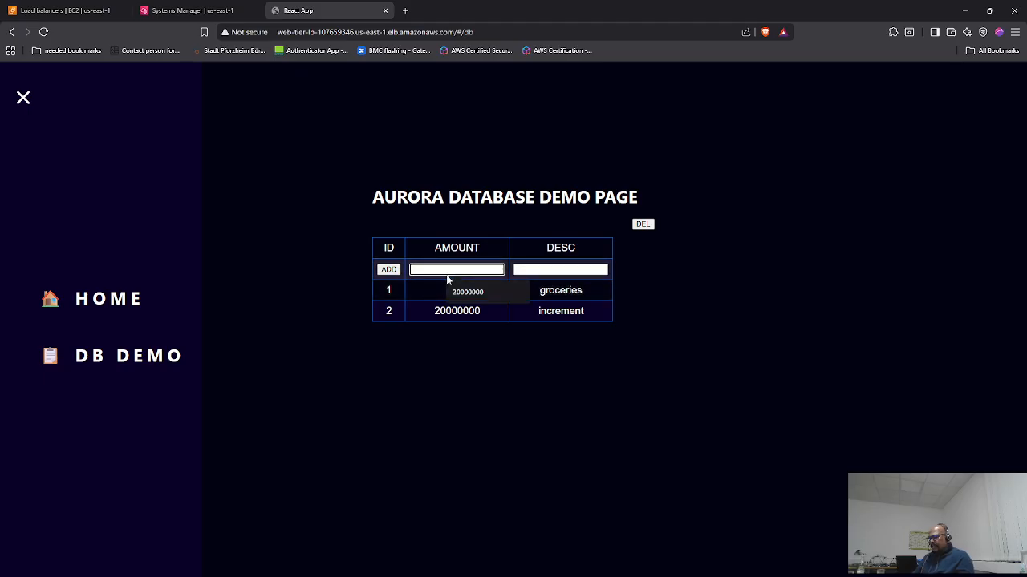
pyautogui.write('122222')
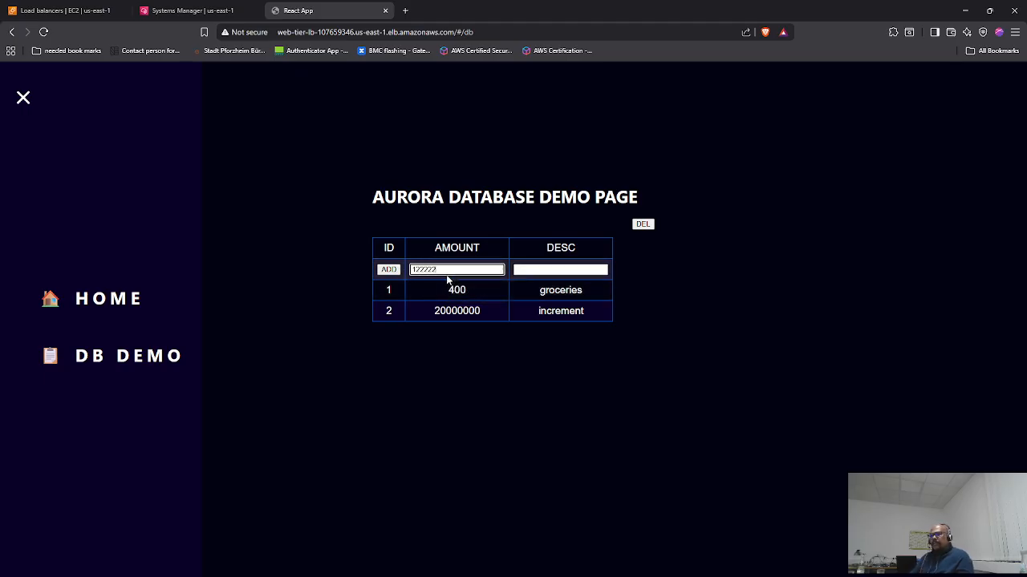
pyautogui.click(542, 267)
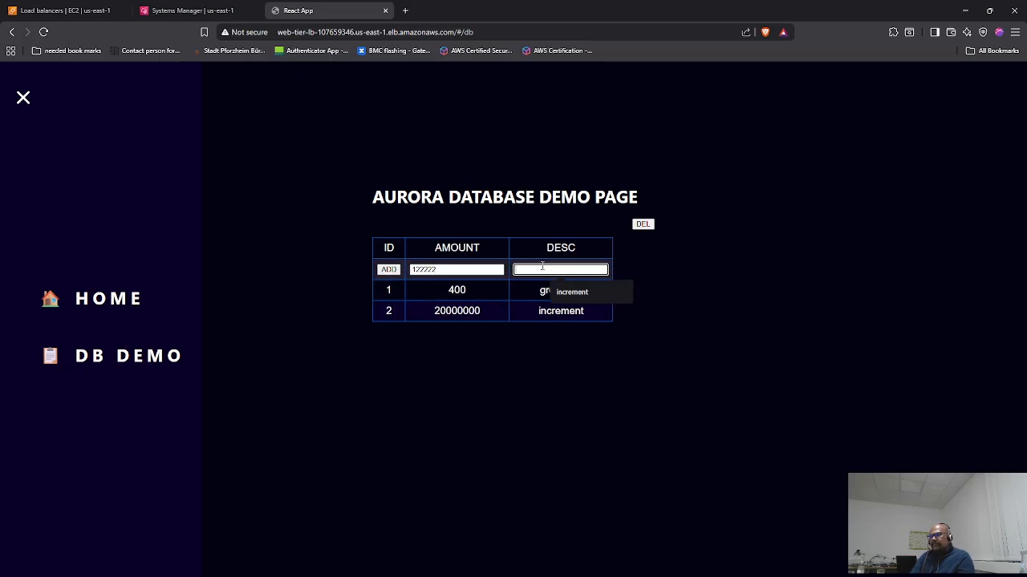
pyautogui.write('laptop')
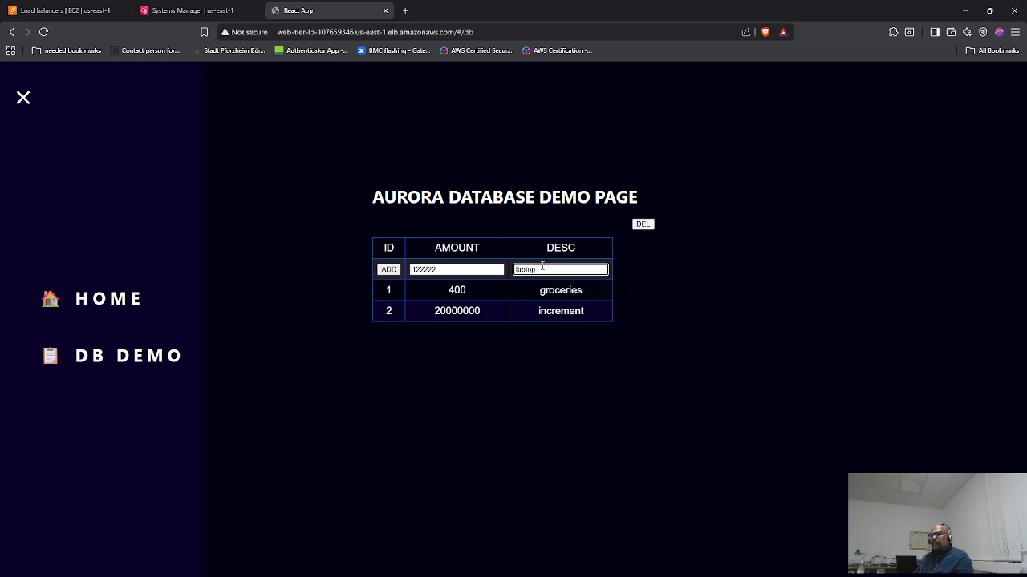
pyautogui.click(389, 270)
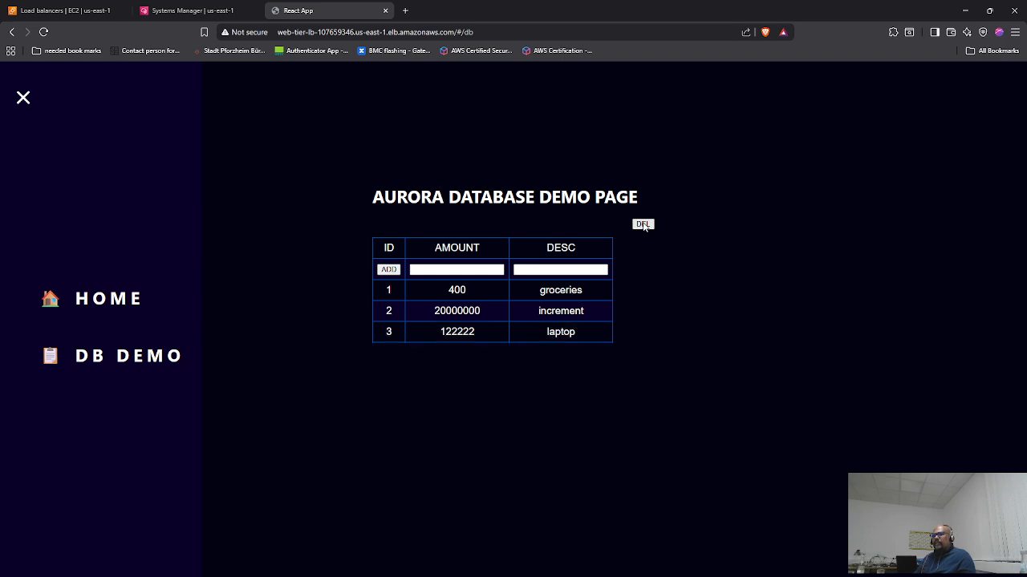
# - Delete all records from the demo table and add a record with blank amount and description
pyautogui.click(644, 225)
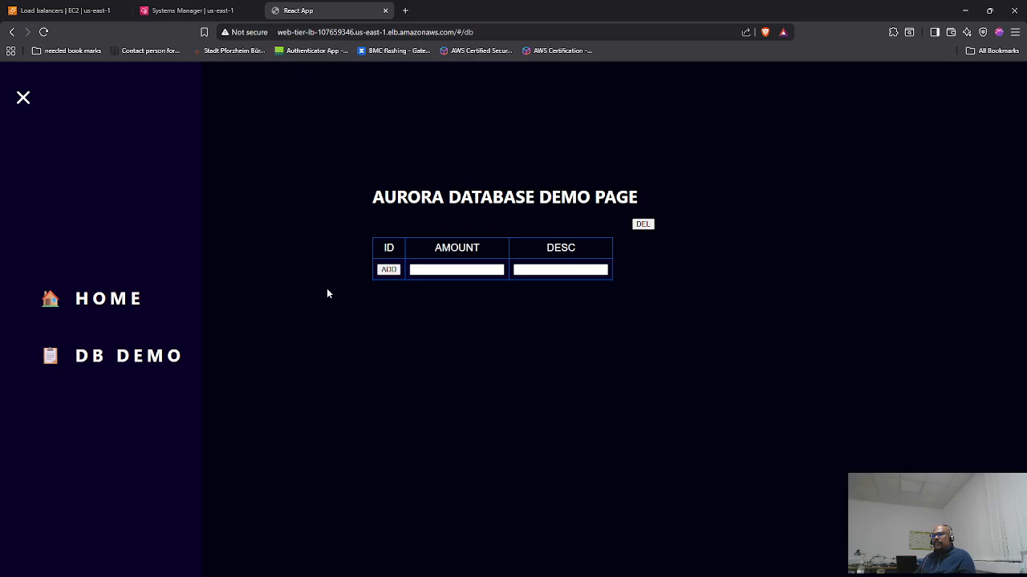
pyautogui.click(389, 270)
# - Add another record with amount 20000000 and description "increment" to the Aurora database demo table
pyautogui.click(446, 272)
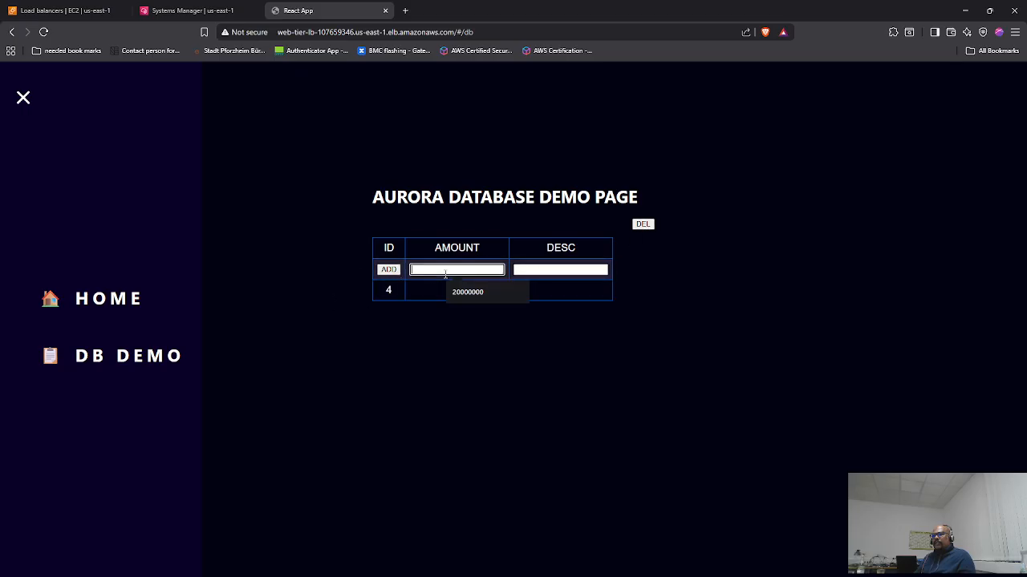
pyautogui.click(467, 292)
pyautogui.click(560, 271)
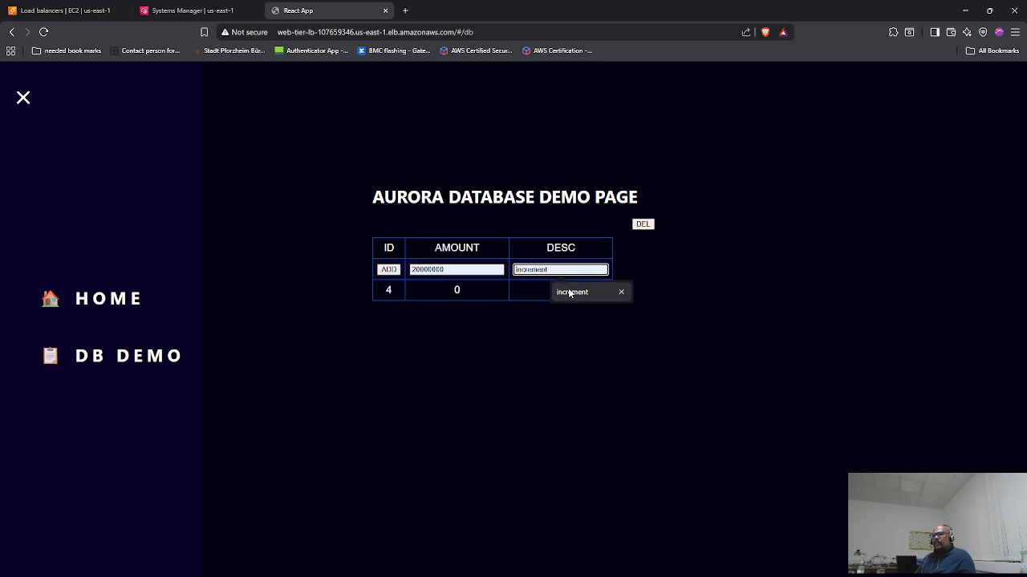
pyautogui.click(570, 292)
pyautogui.click(390, 272)
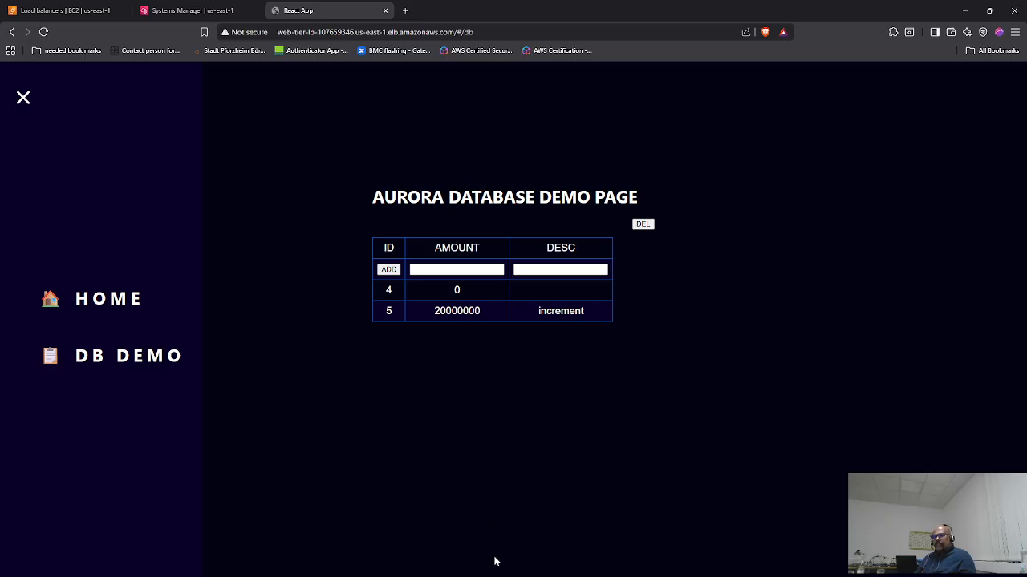
# - Switch to Visual Studio Code to review the architecture diagram and Delete resources.txt, then return to the load balancers page in the browser
pyautogui.click(420, 572)
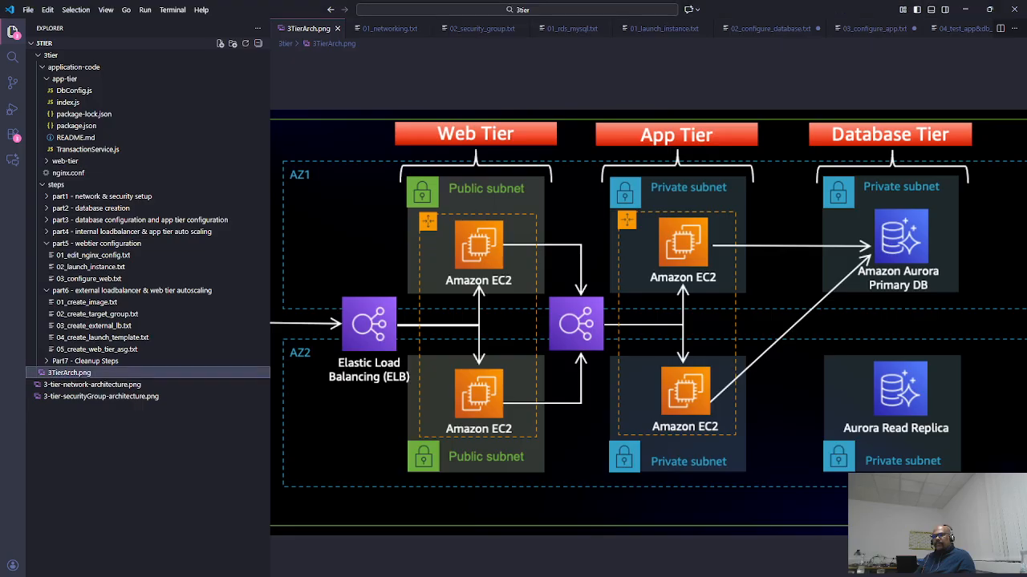
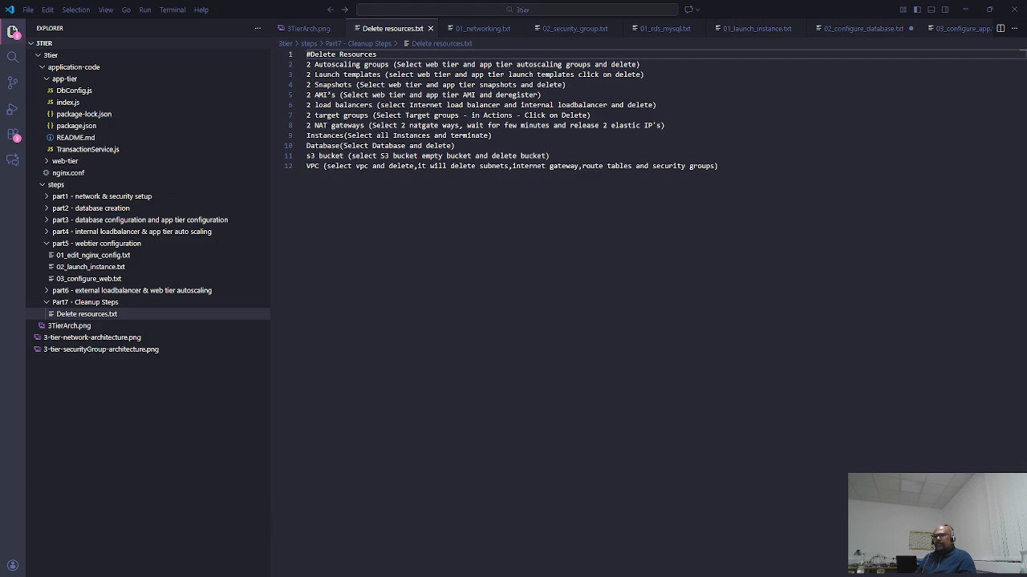
pyautogui.moveTo(255, 576)
pyautogui.click(361, 561)
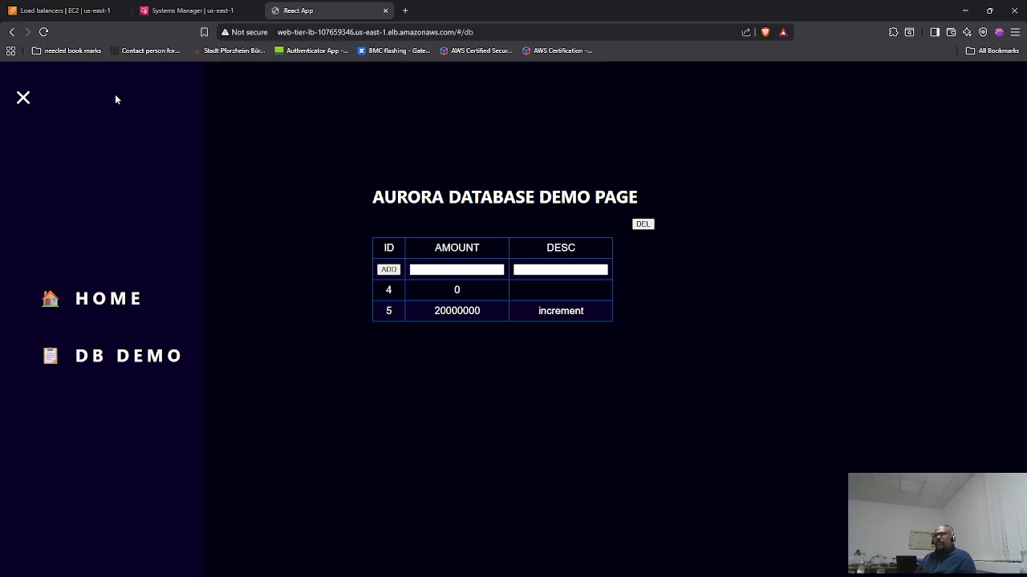
pyautogui.click(205, 11)
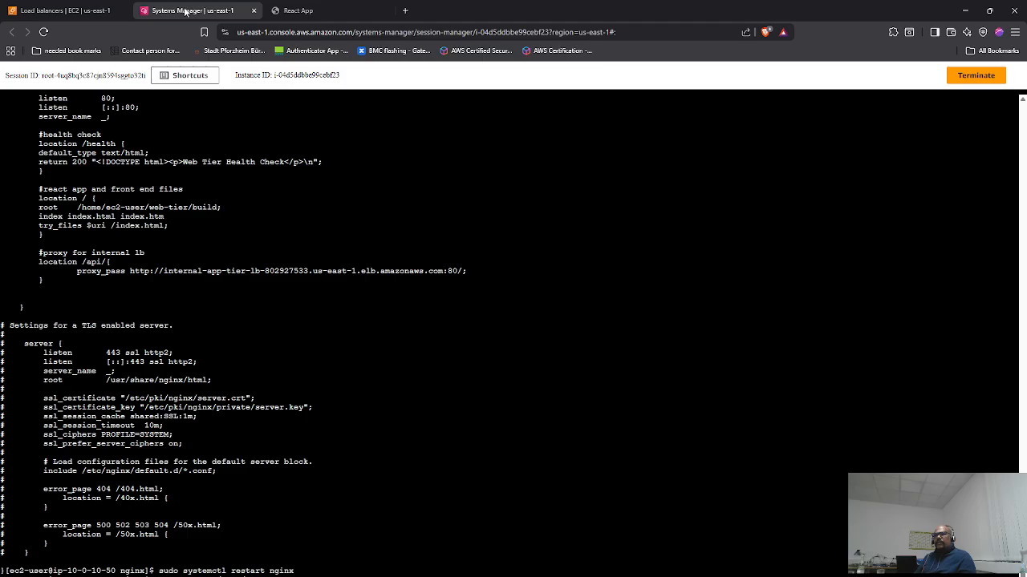
pyautogui.click(71, 13)
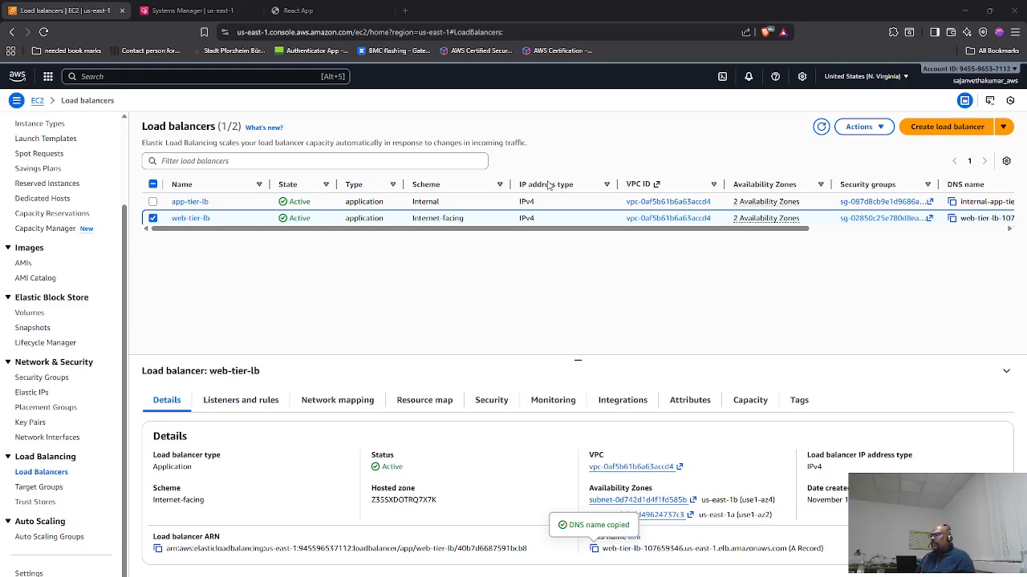
# - Open the Aurora and RDS service in the AWS console and display its databases list
pyautogui.click(48, 76)
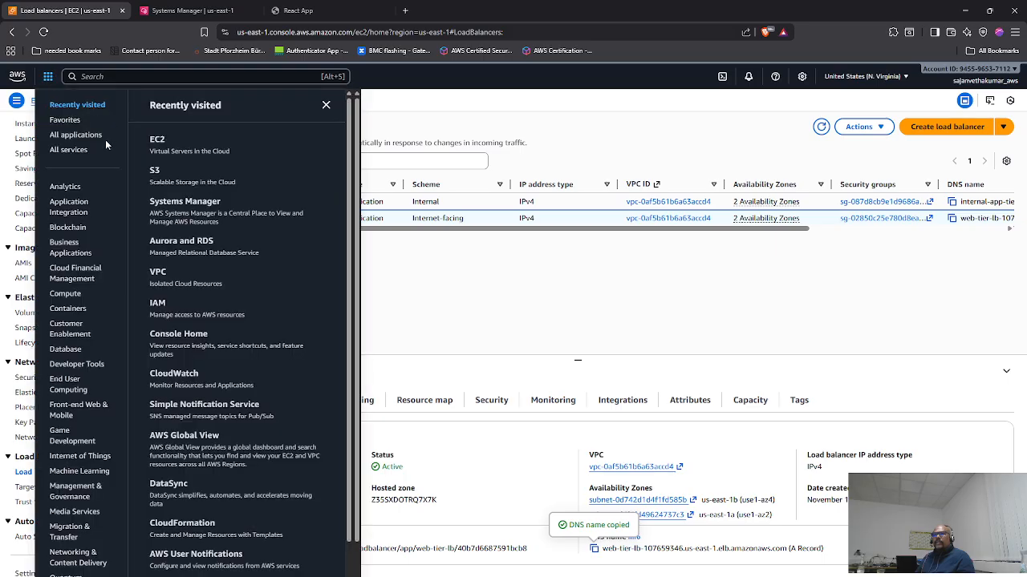
pyautogui.scroll(-1, 188, 376)
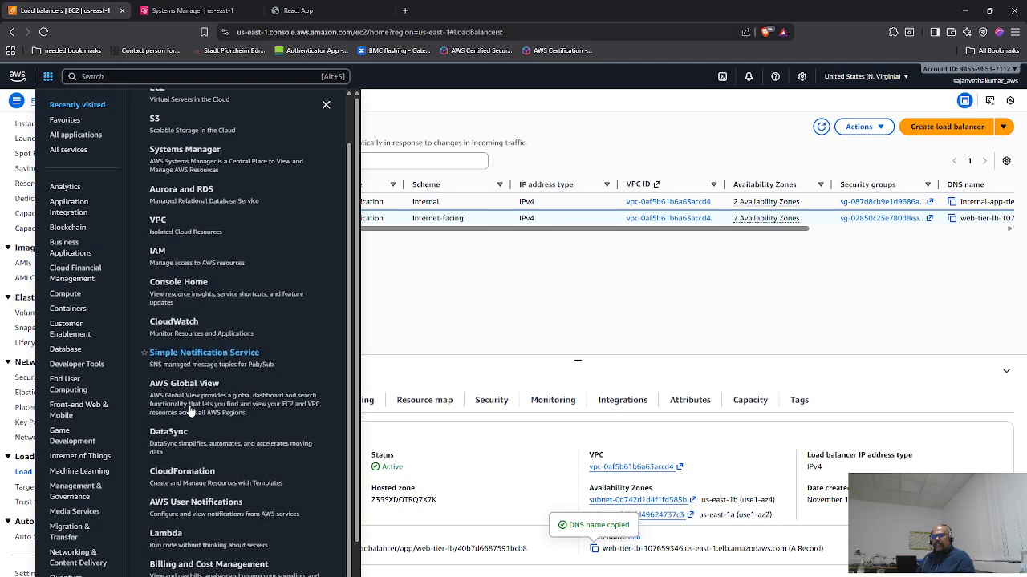
pyautogui.scroll(1, 180, 364)
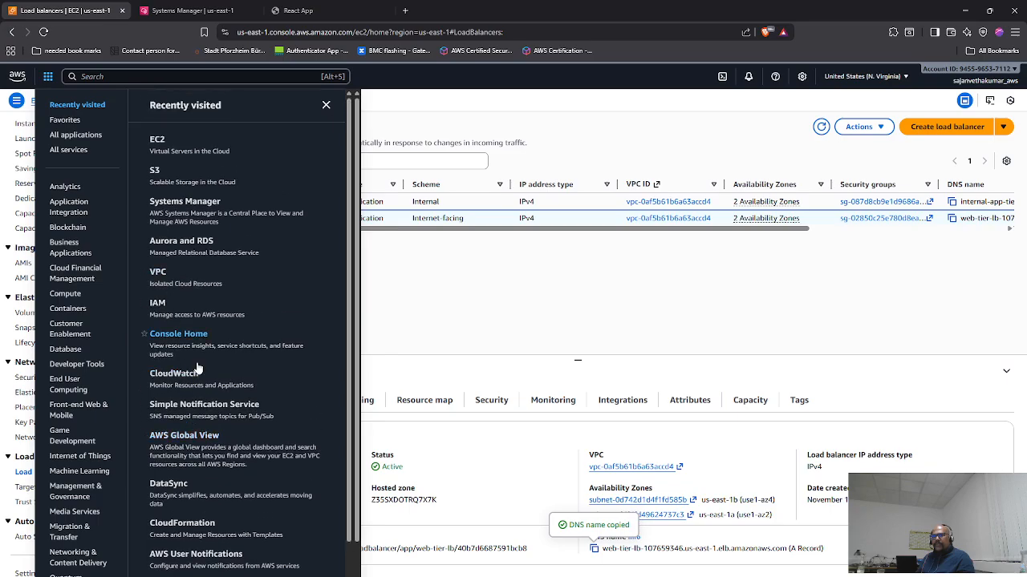
pyautogui.scroll(-1, 194, 470)
pyautogui.scroll(-1, 193, 468)
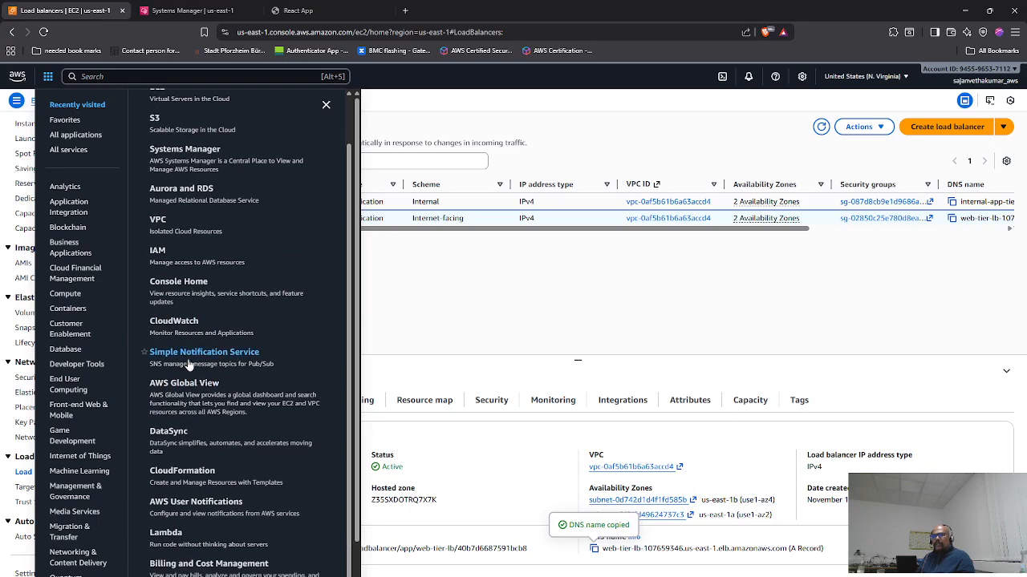
pyautogui.click(182, 189)
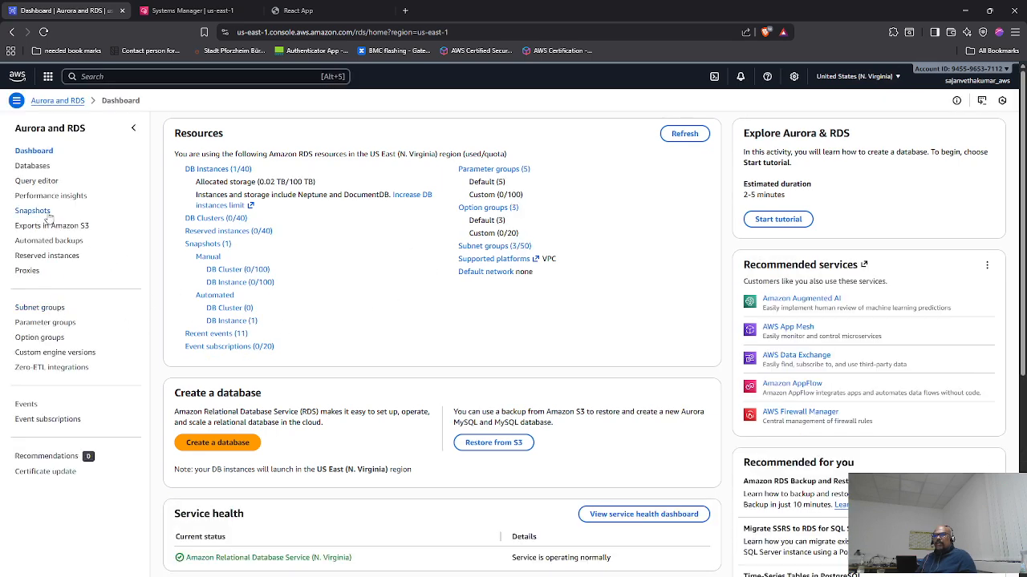
pyautogui.click(39, 166)
# - Delete the db-instance-3tier database with a final snapshot and retained automated backups, confirming with "delete me"
pyautogui.click(175, 197)
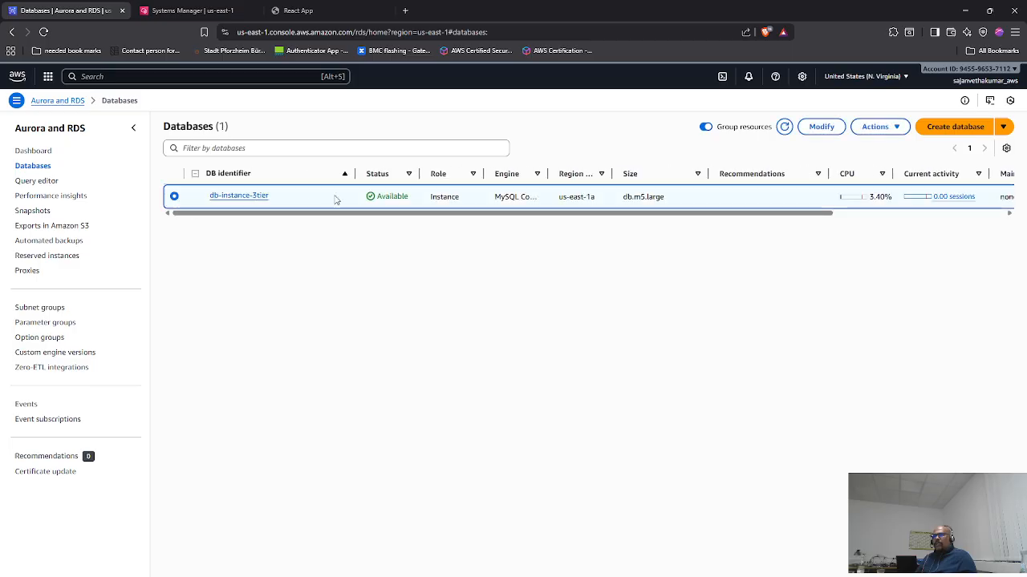
pyautogui.click(899, 133)
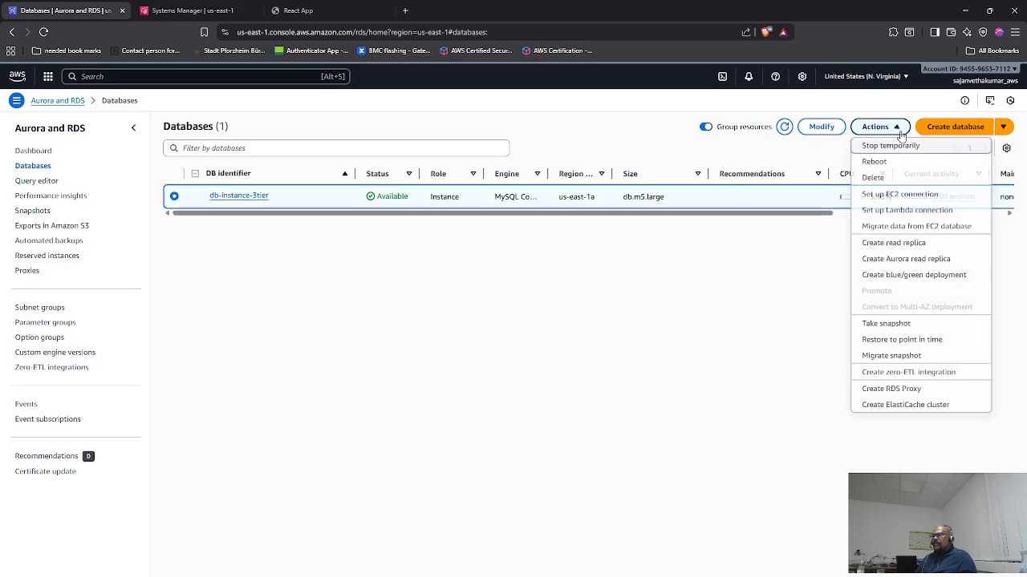
pyautogui.click(873, 177)
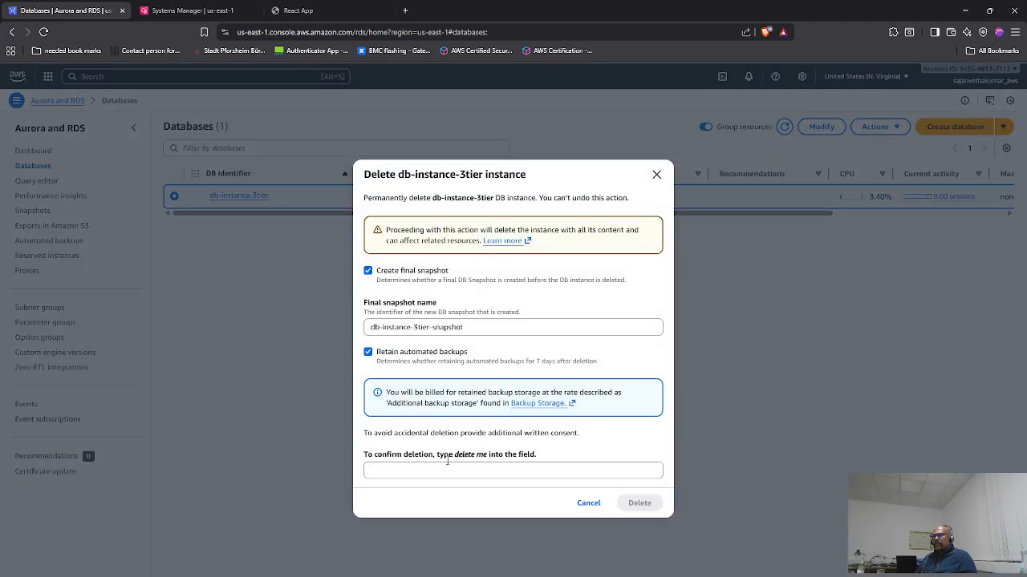
pyautogui.moveTo(489, 457); pyautogui.dragTo(460, 457)
pyautogui.click(433, 471)
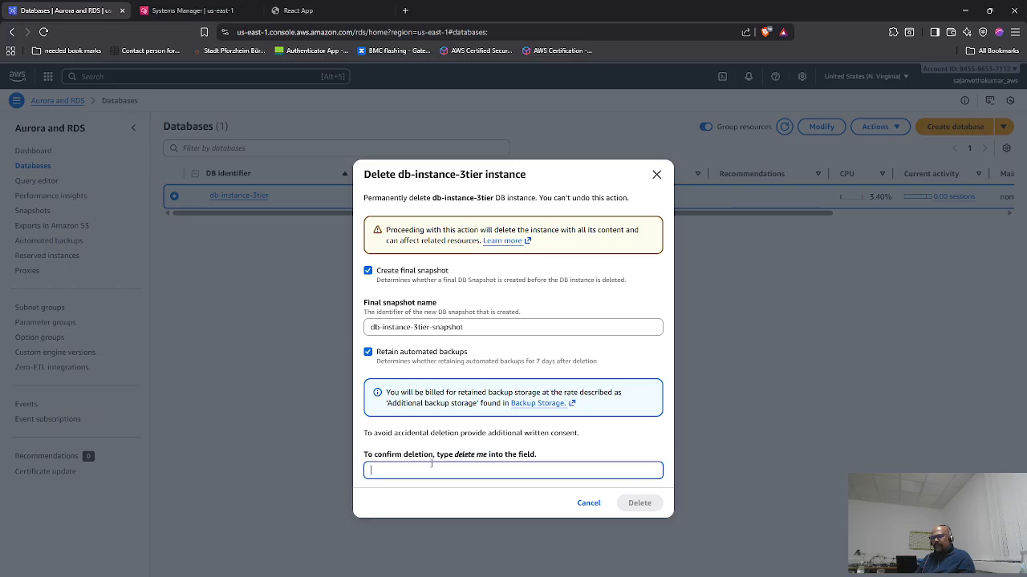
pyautogui.write('delete me')
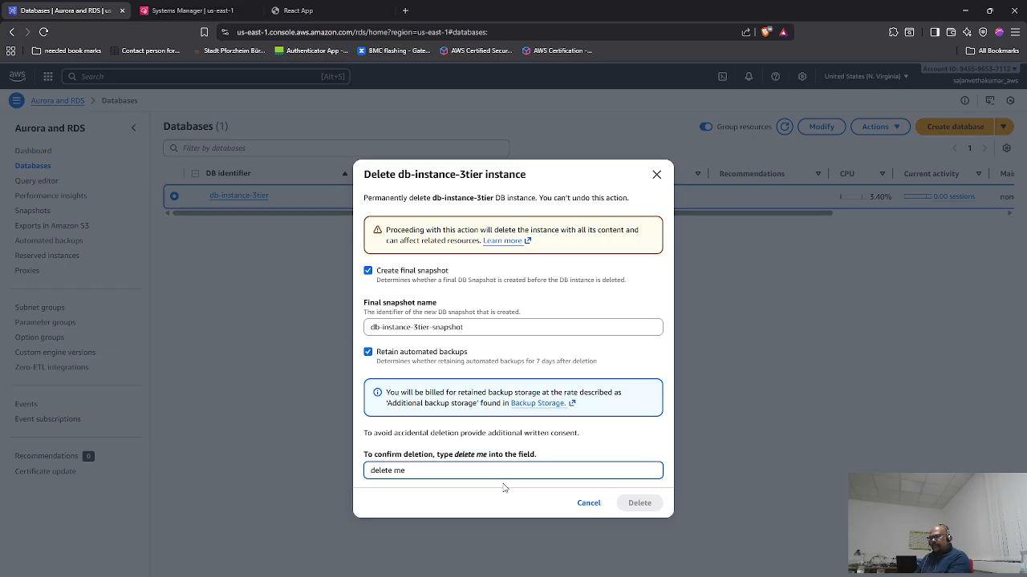
pyautogui.click(639, 502)
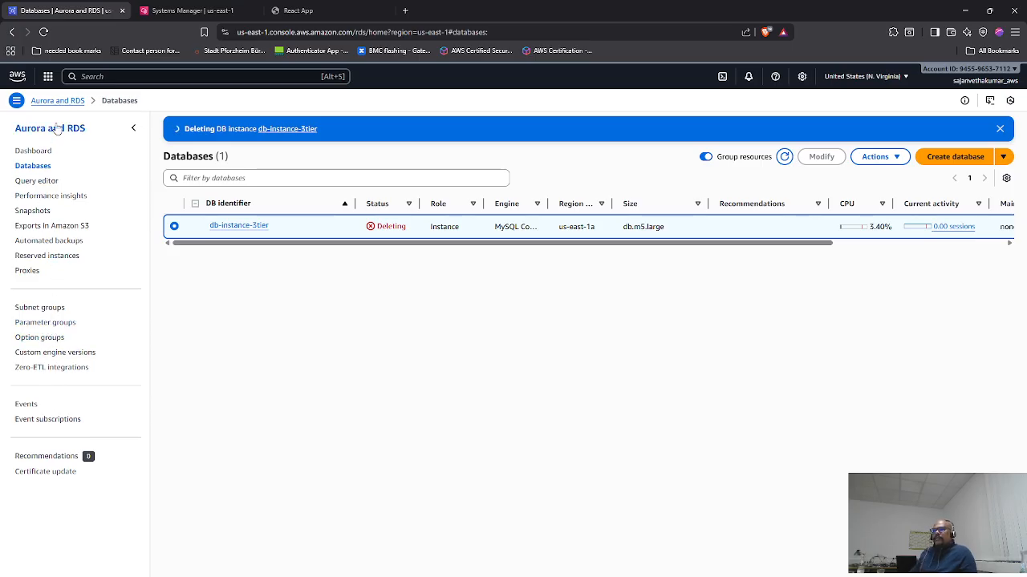
# - Go to the EC2 service and open its list of Auto Scaling groups
pyautogui.click(49, 77)
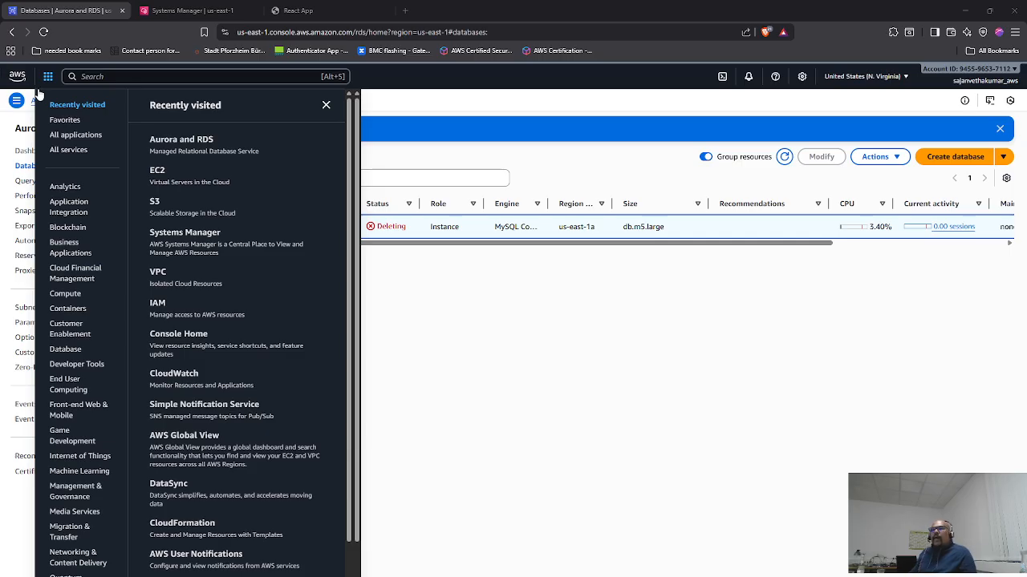
pyautogui.click(157, 174)
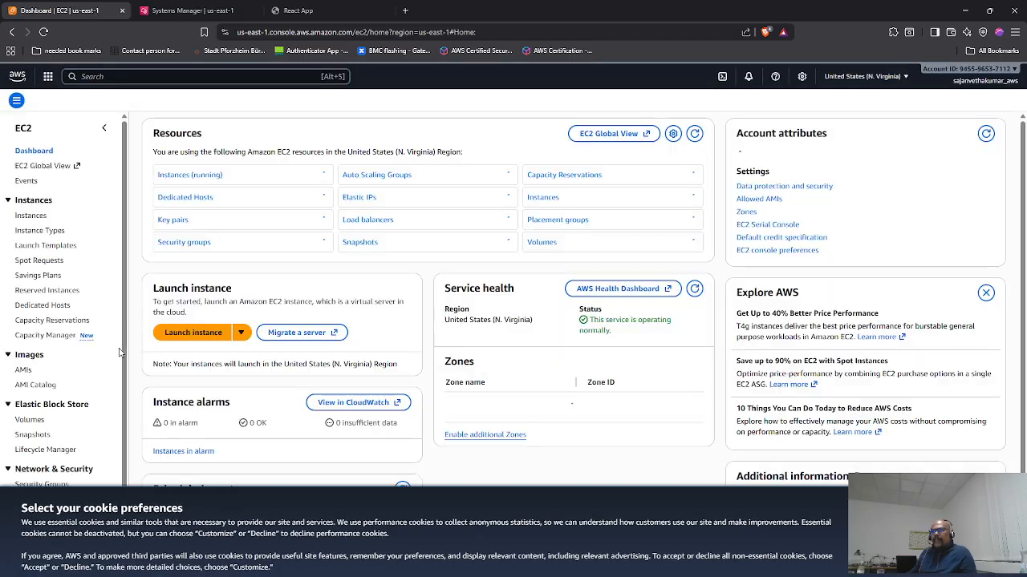
pyautogui.scroll(-2, 65, 545)
pyautogui.click(48, 534)
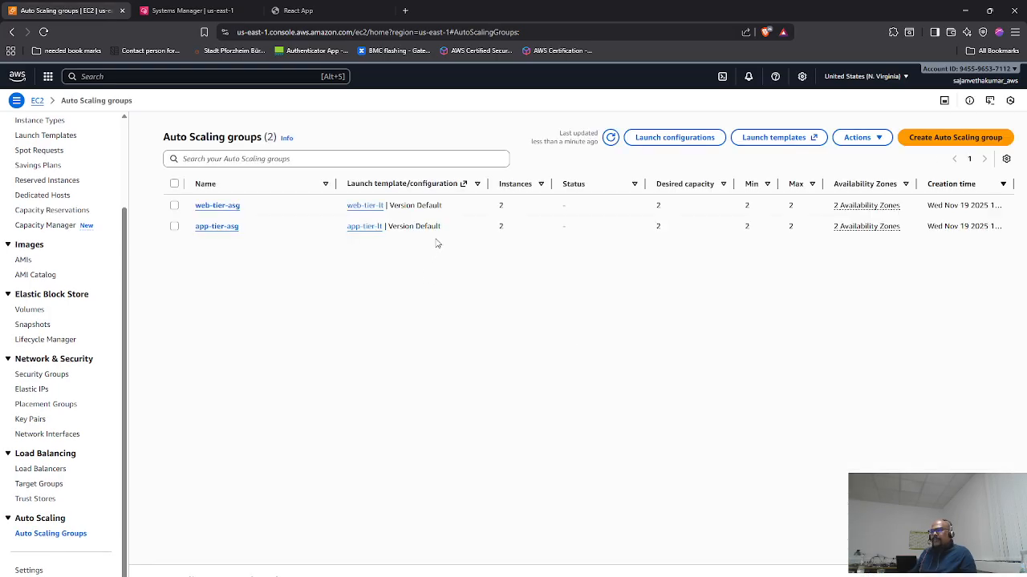
# - Delete the web-tier-asg and app-tier-asg Auto Scaling groups together, entering "delete 2" as confirmation
pyautogui.click(174, 205)
pyautogui.click(174, 226)
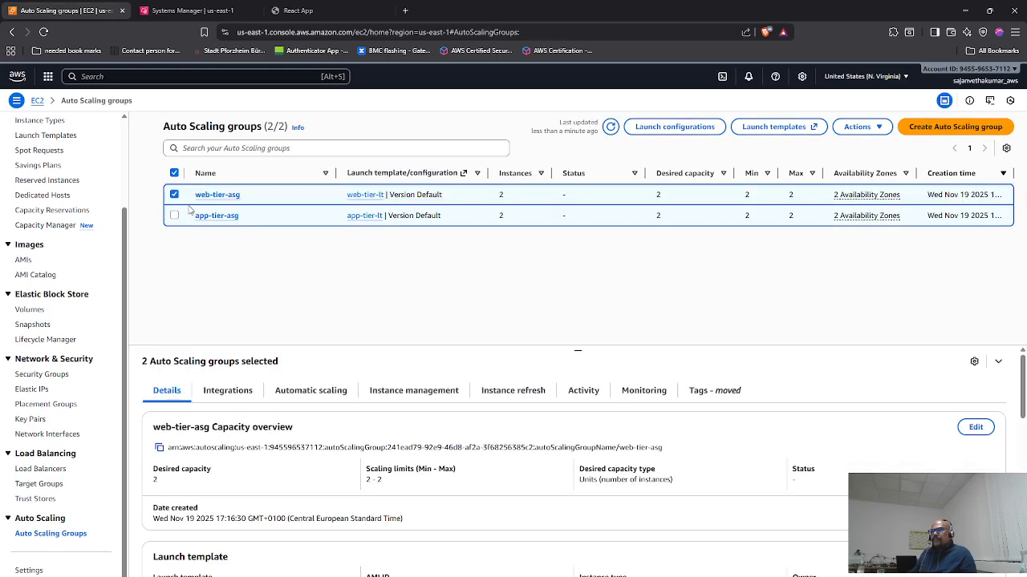
pyautogui.click(880, 130)
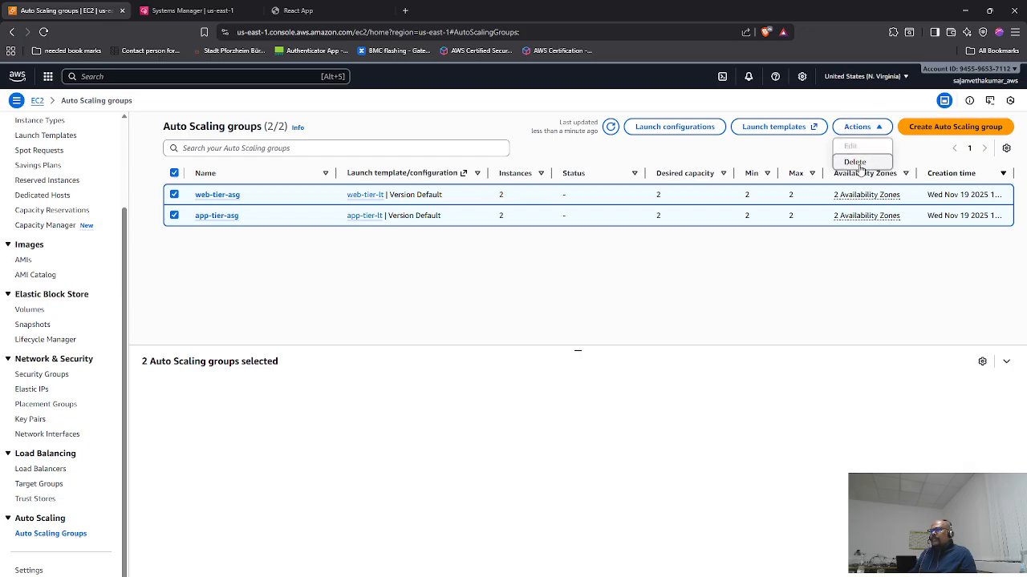
pyautogui.click(858, 163)
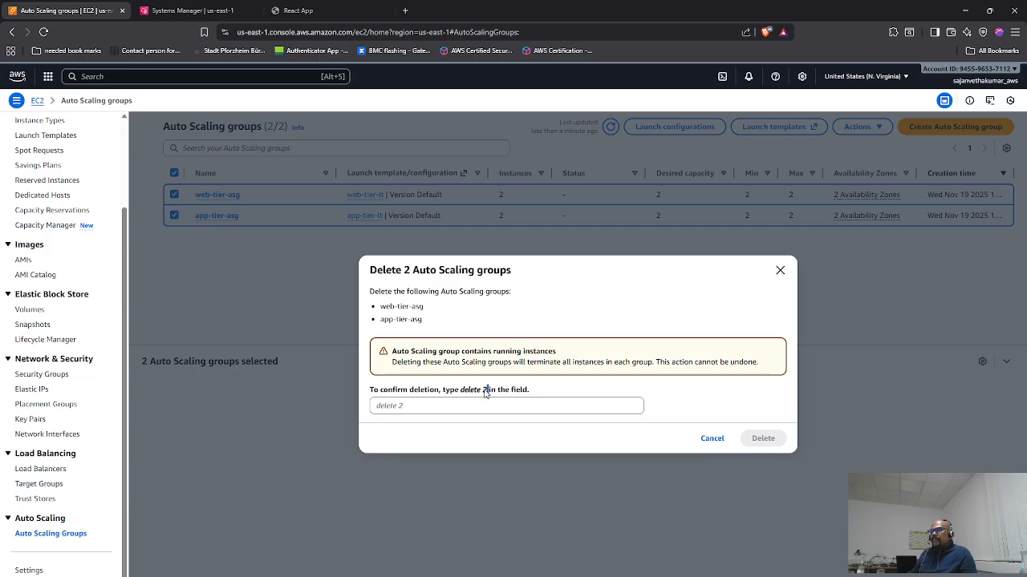
pyautogui.moveTo(485, 393); pyautogui.dragTo(466, 392)
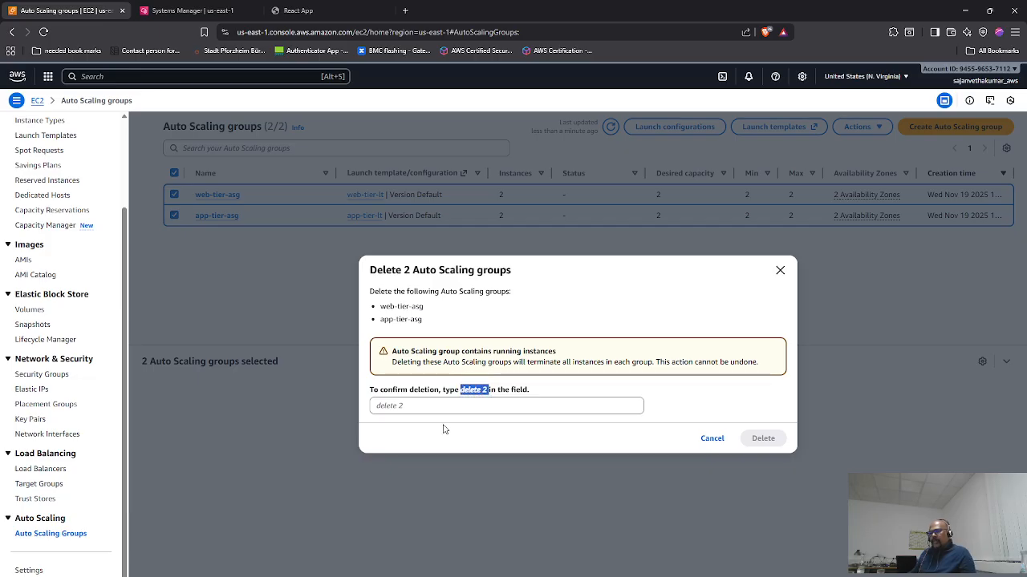
pyautogui.click(420, 405)
pyautogui.write('delete 2')
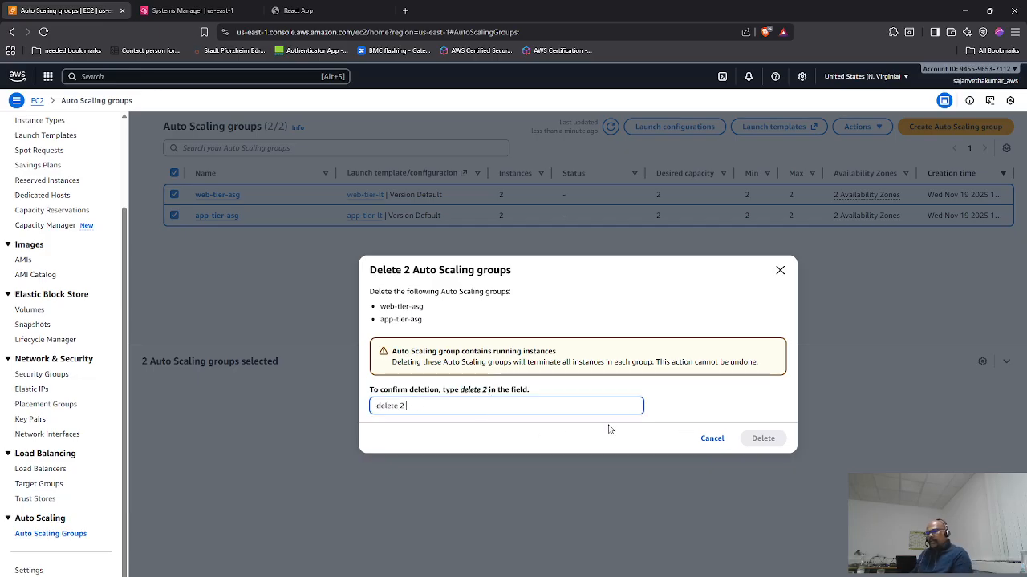
pyautogui.click(766, 446)
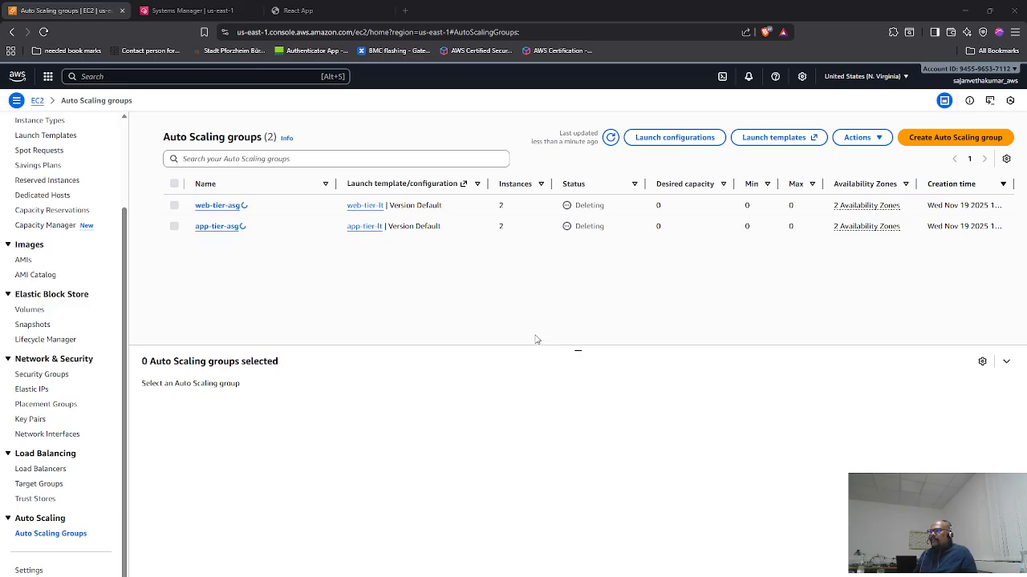
# - Delete both the app-tier-lb and web-tier-lb load balancers, entering "confirm" as the written consent
pyautogui.click(41, 470)
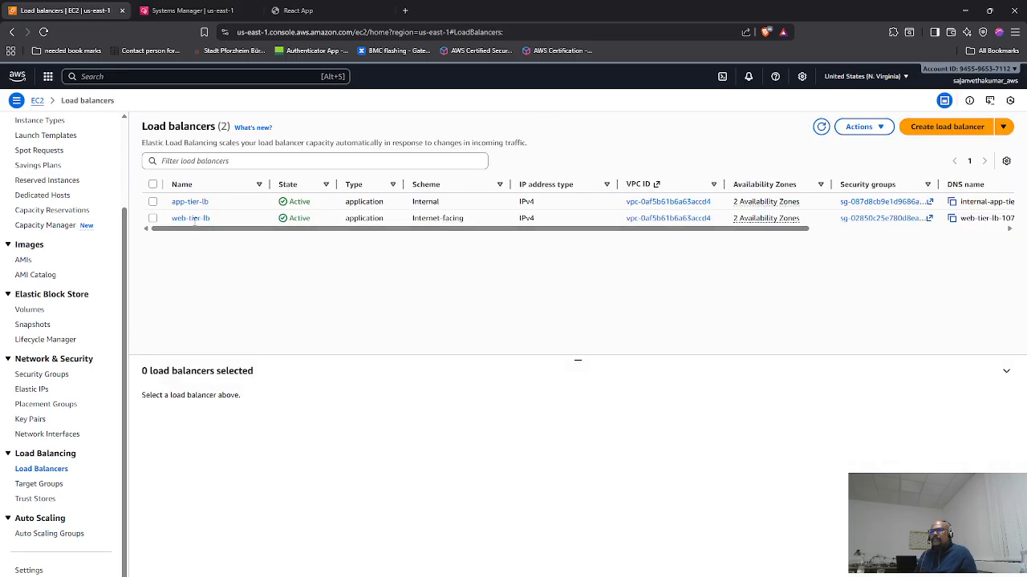
pyautogui.click(153, 185)
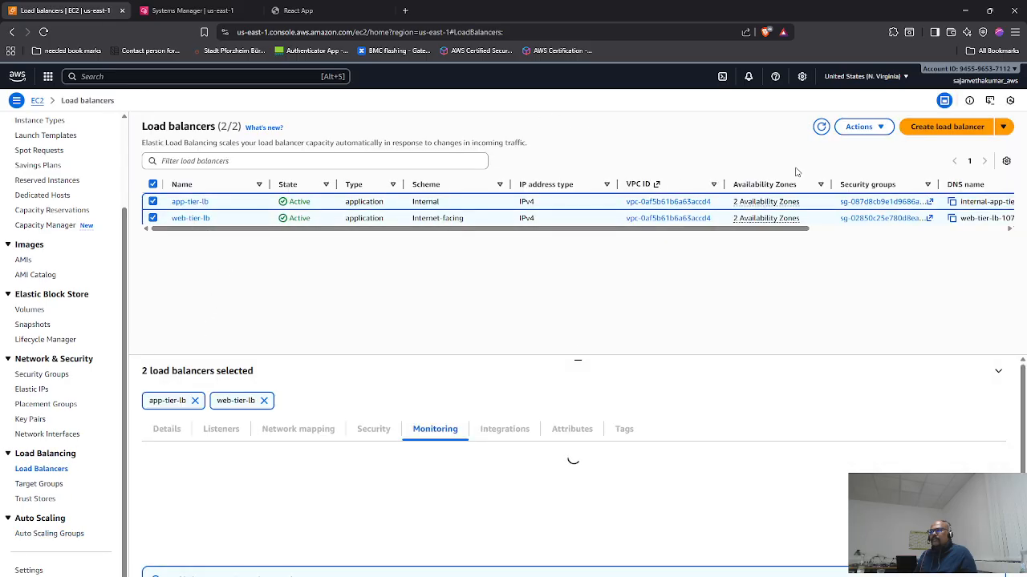
pyautogui.click(880, 128)
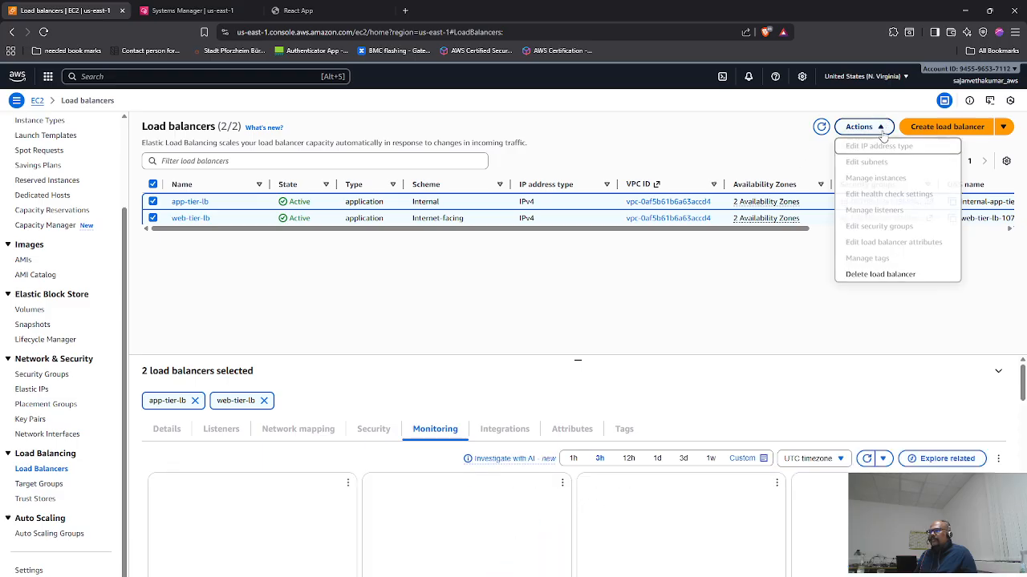
pyautogui.click(880, 274)
pyautogui.moveTo(474, 391); pyautogui.dragTo(448, 391)
pyautogui.hotkey('ctrl', 'c')
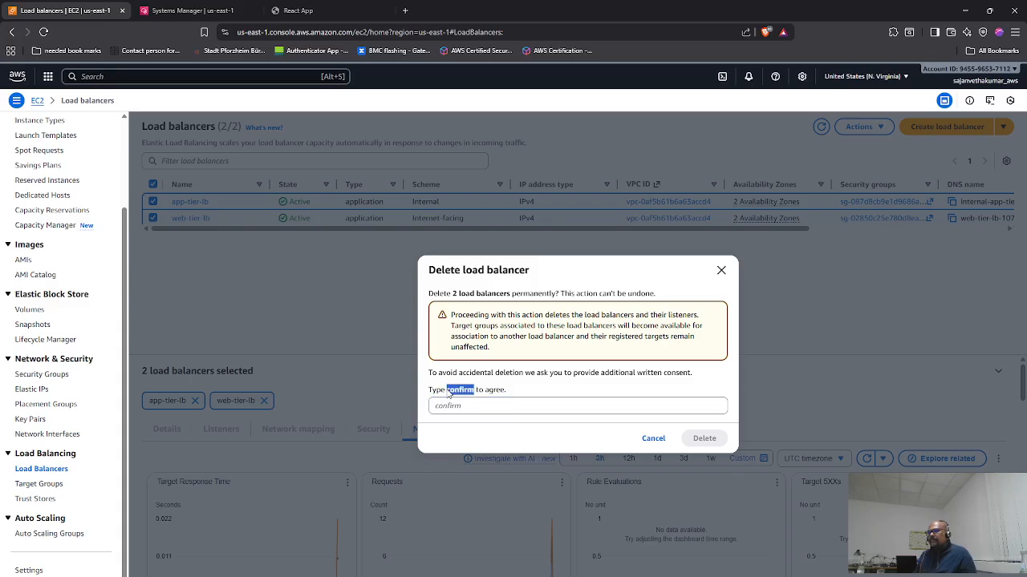
pyautogui.click(449, 405)
pyautogui.hotkey('ctrl', 'v')
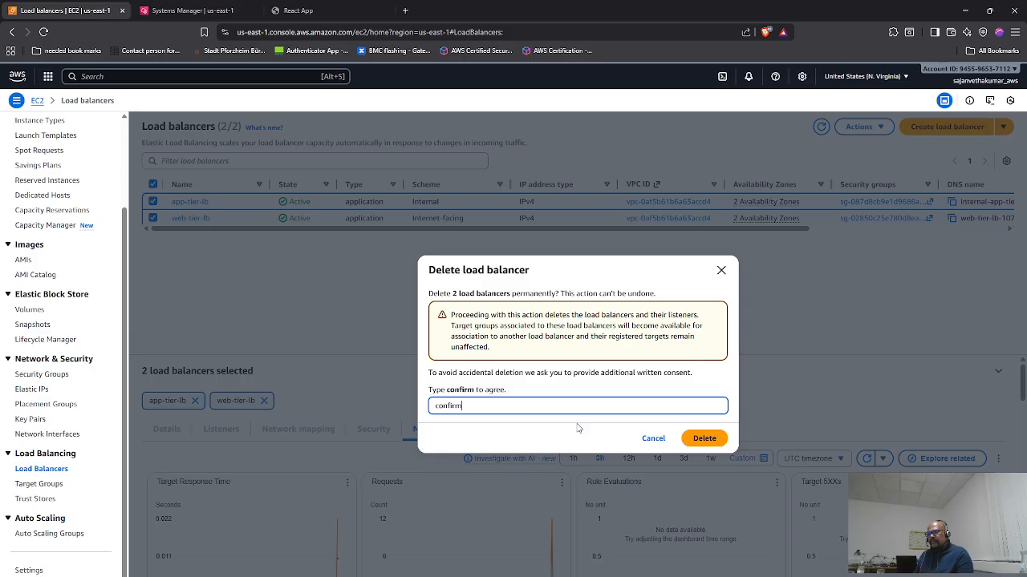
pyautogui.click(704, 438)
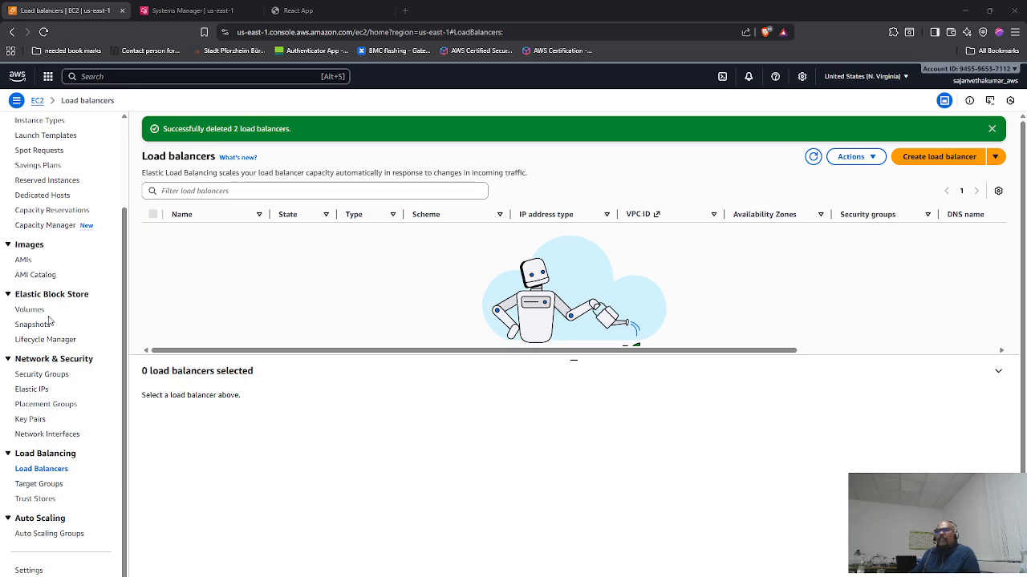
# - Terminate all six EC2 instances, including the web, app and tier template instances, without skipping OS shutdown
pyautogui.scroll(1, 36, 154)
pyautogui.click(32, 159)
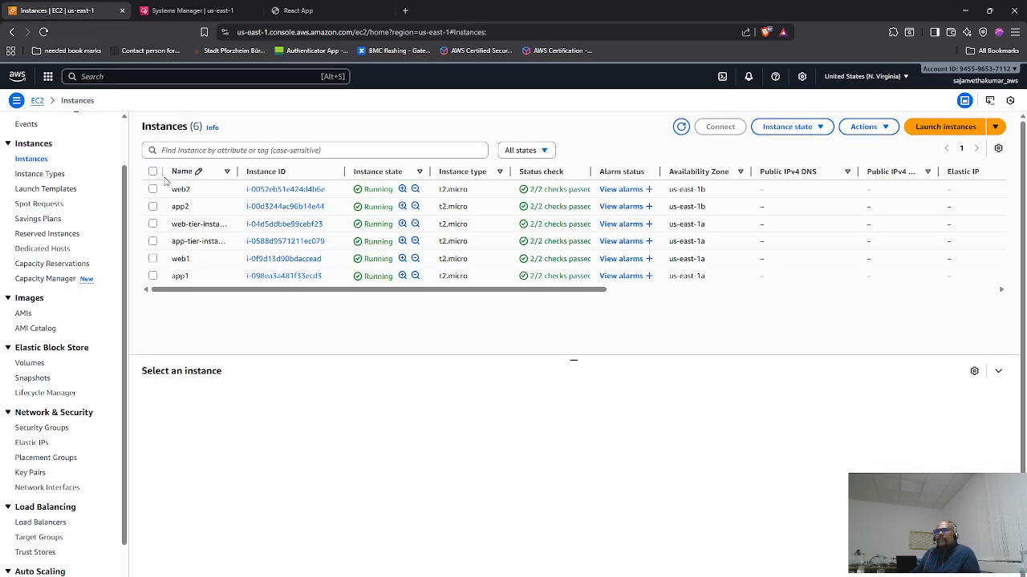
pyautogui.click(153, 171)
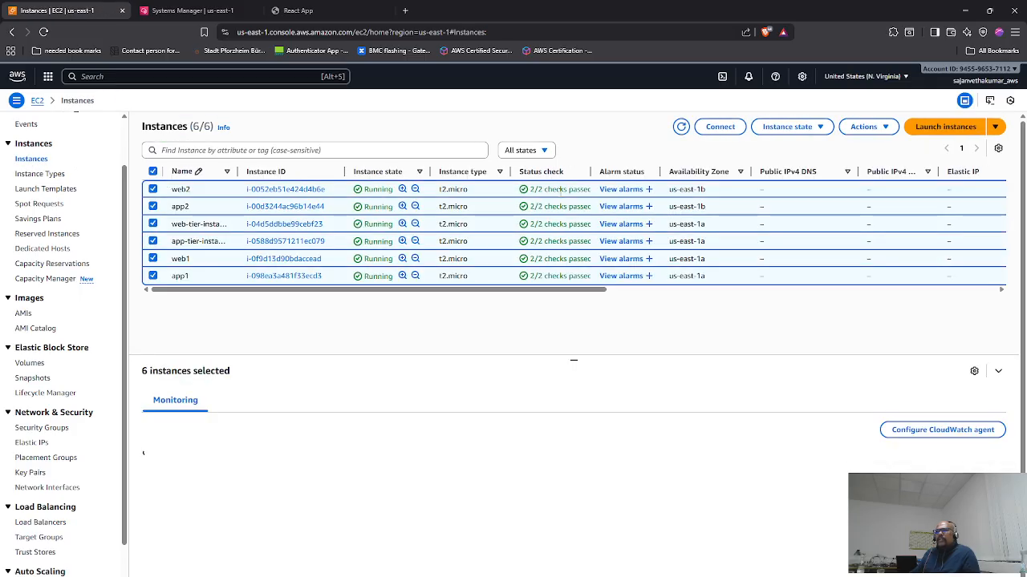
pyautogui.click(865, 127)
pyautogui.click(787, 127)
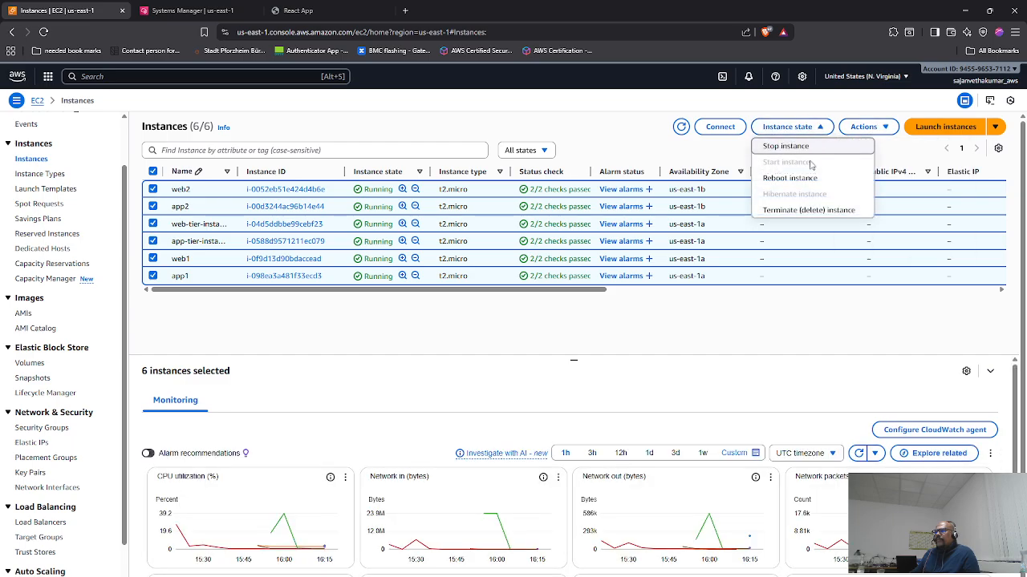
pyautogui.click(810, 209)
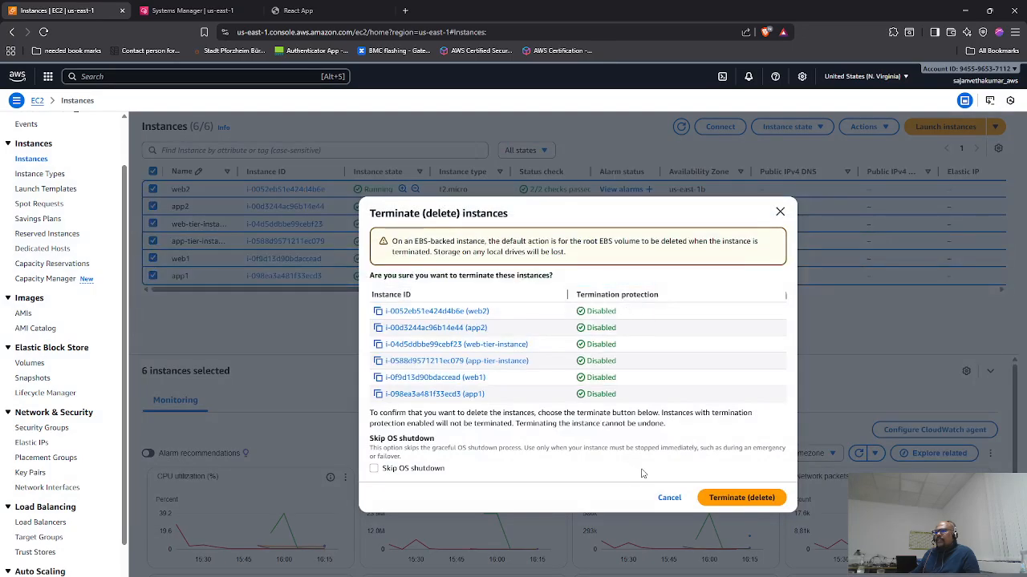
pyautogui.click(735, 498)
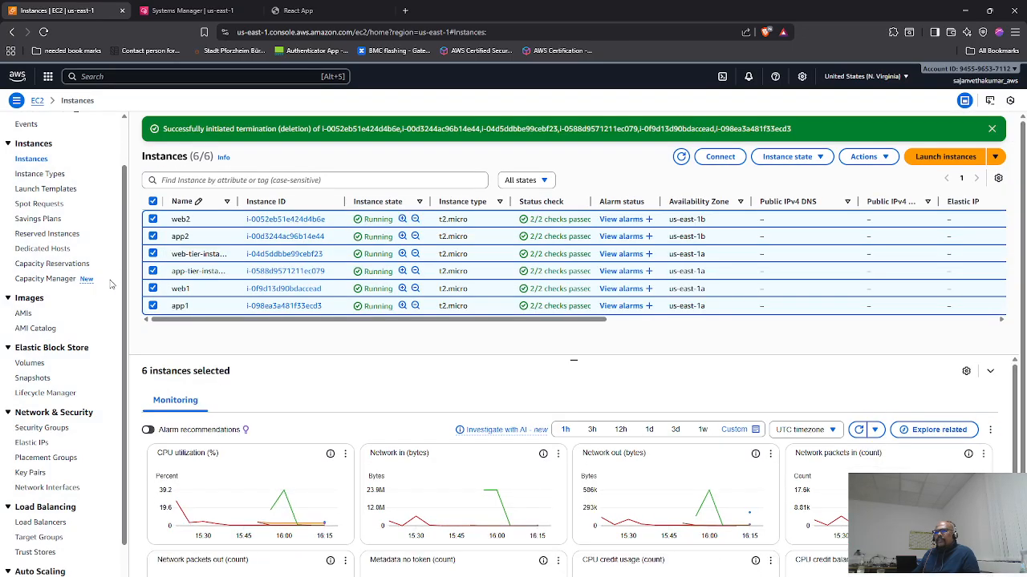
# - Deregister the app-tier-ami and web-tier-ami images together, also deleting their associated snapshots
pyautogui.click(23, 314)
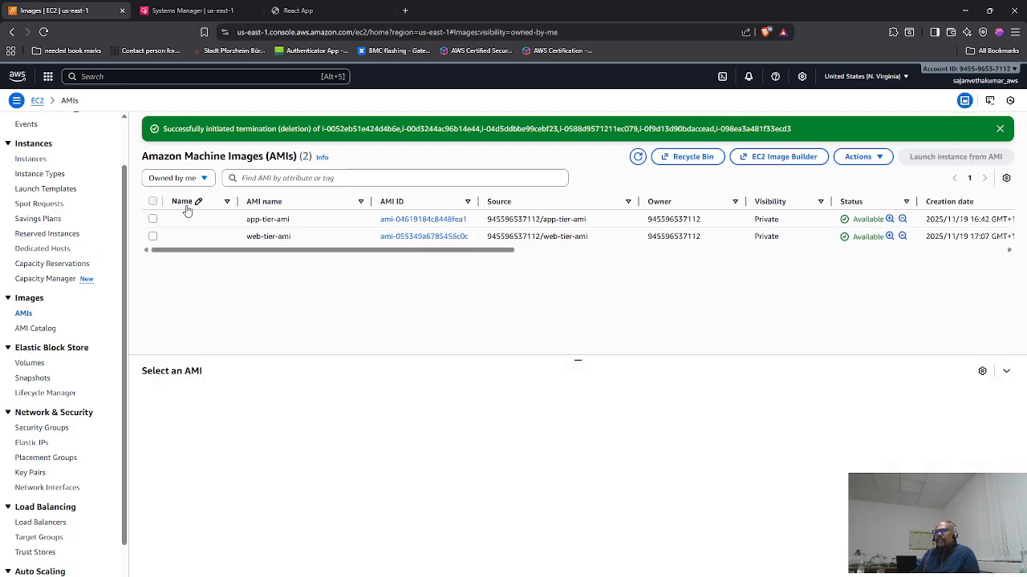
pyautogui.click(154, 201)
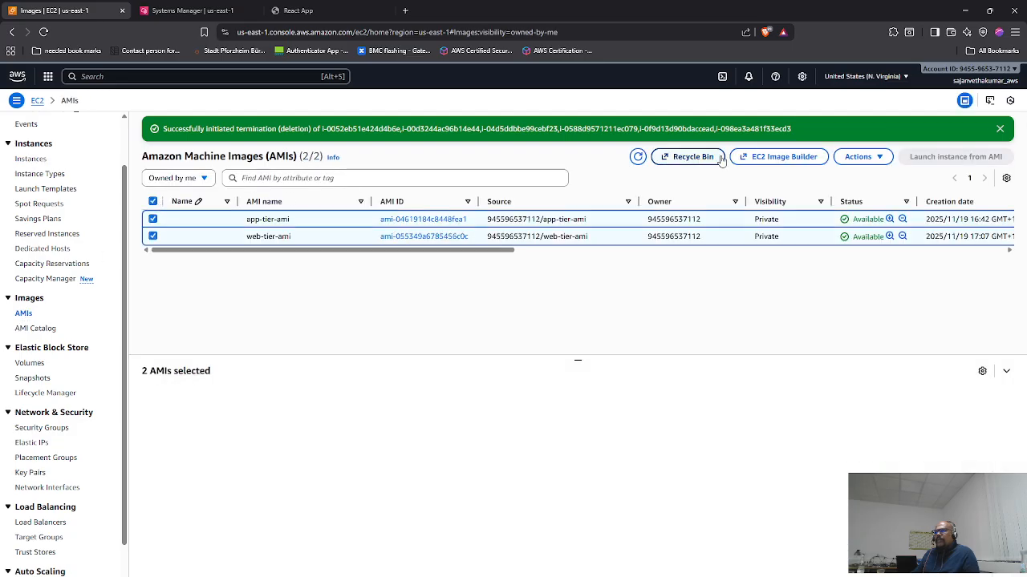
pyautogui.click(875, 157)
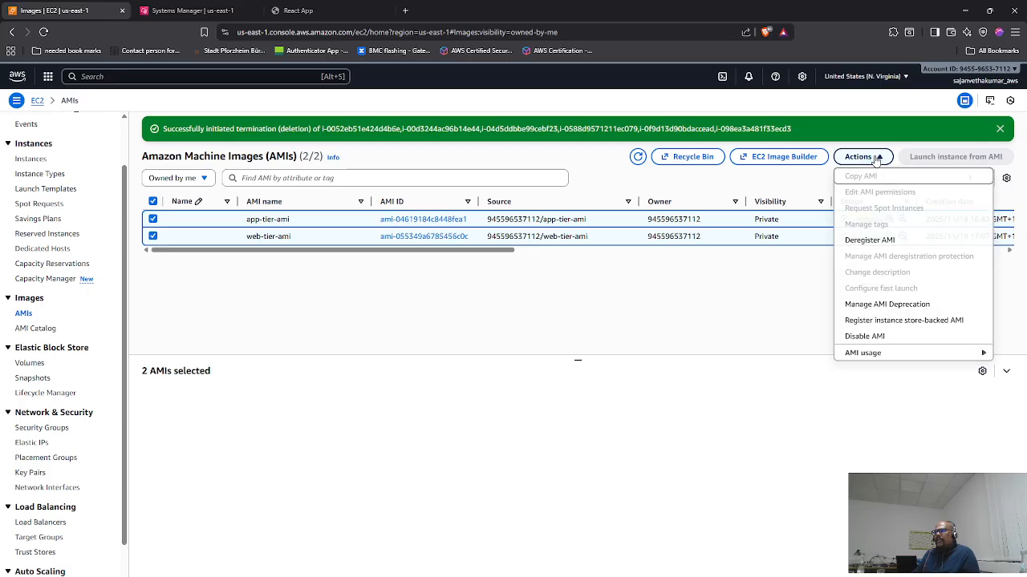
pyautogui.click(874, 241)
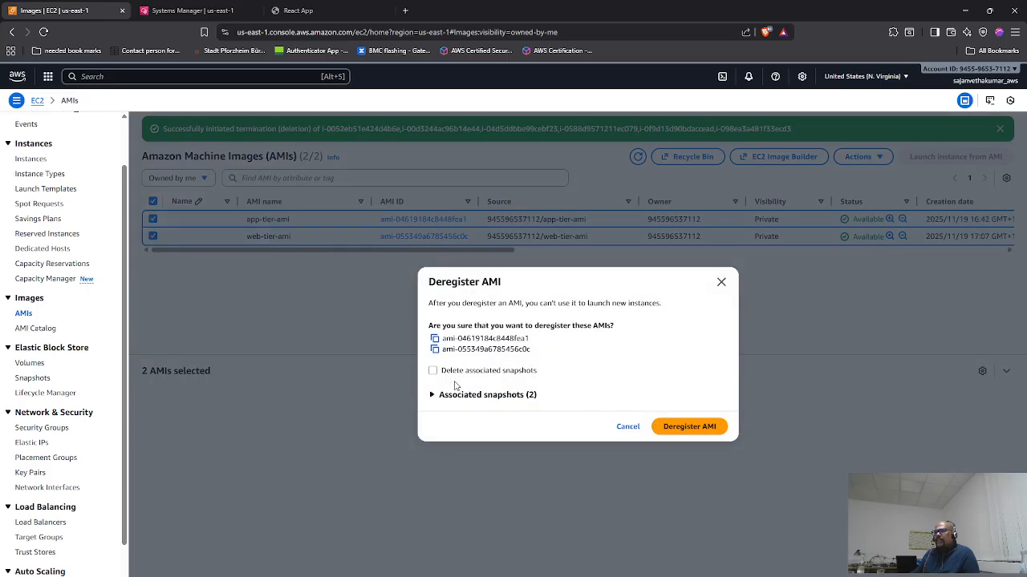
pyautogui.click(433, 371)
pyautogui.click(705, 427)
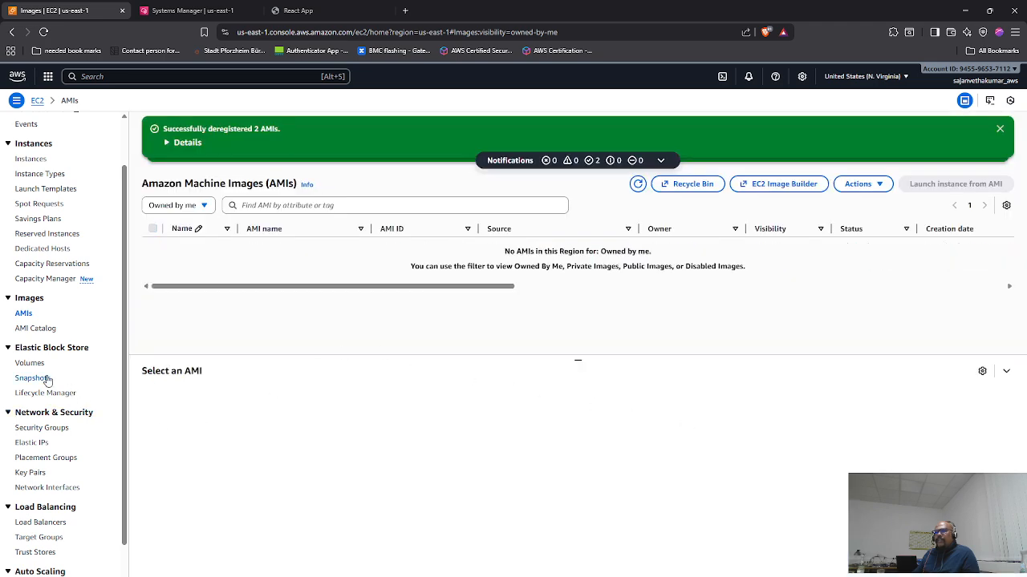
# - Check the refreshed EBS snapshots list for leftovers and review the termination state of the EC2 instances
pyautogui.click(32, 377)
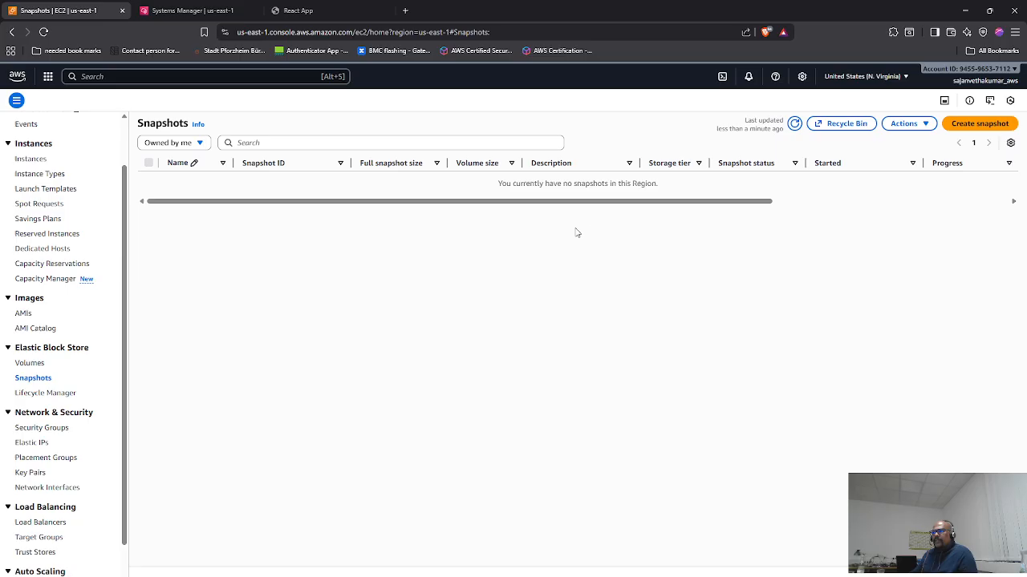
pyautogui.click(794, 124)
pyautogui.click(32, 160)
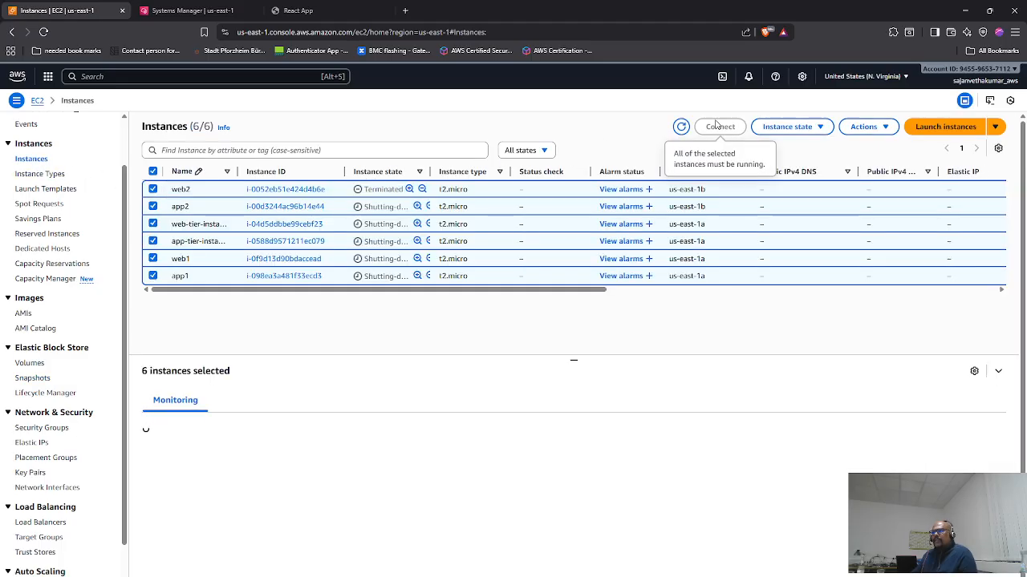
pyautogui.click(681, 126)
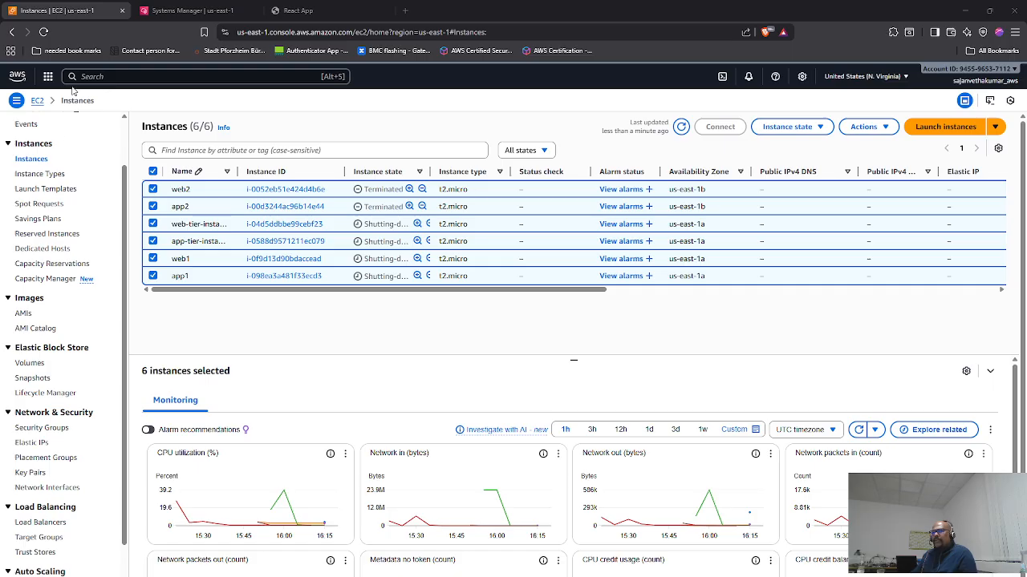
# - Go to the VPC service and open the list of VPCs
pyautogui.click(49, 76)
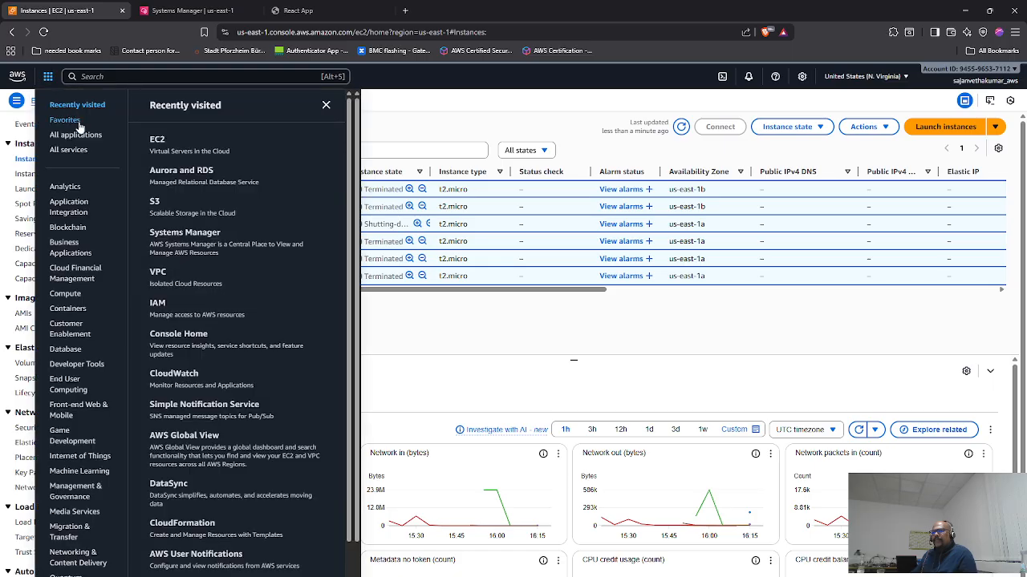
pyautogui.click(158, 273)
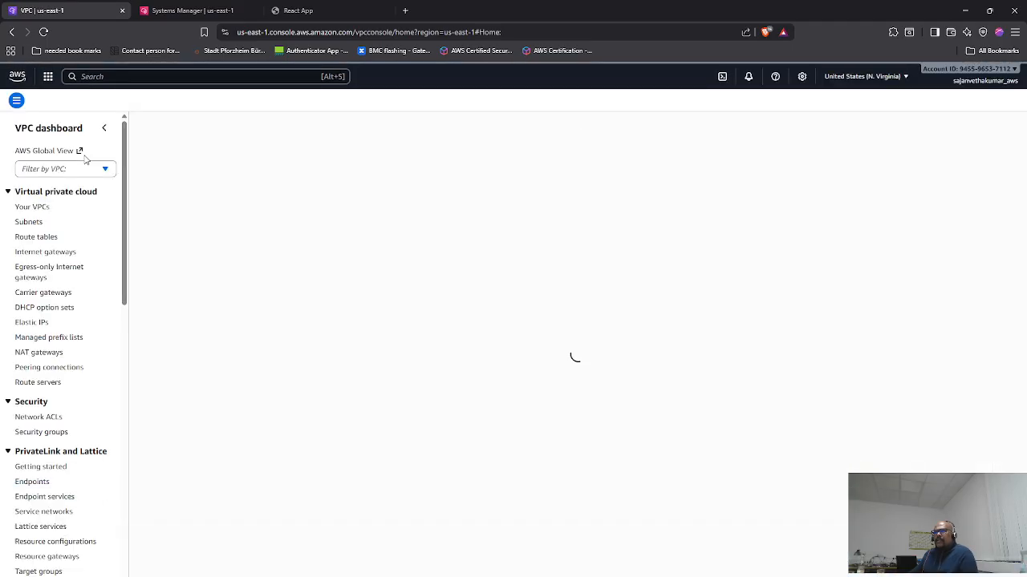
pyautogui.click(32, 207)
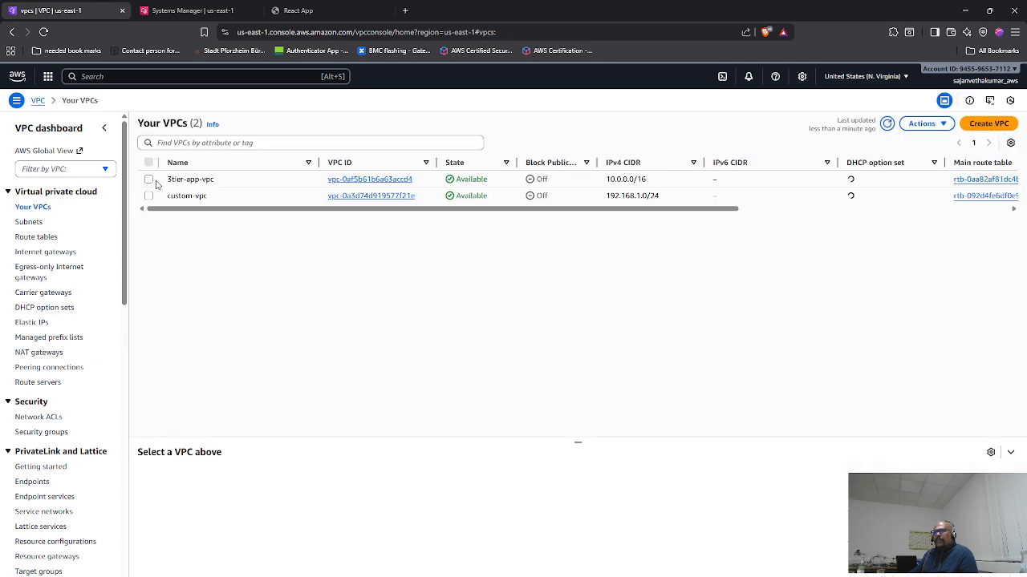
# - Try to delete the 3tier-app-vpc VPC, then close the deletion dialog
pyautogui.click(148, 179)
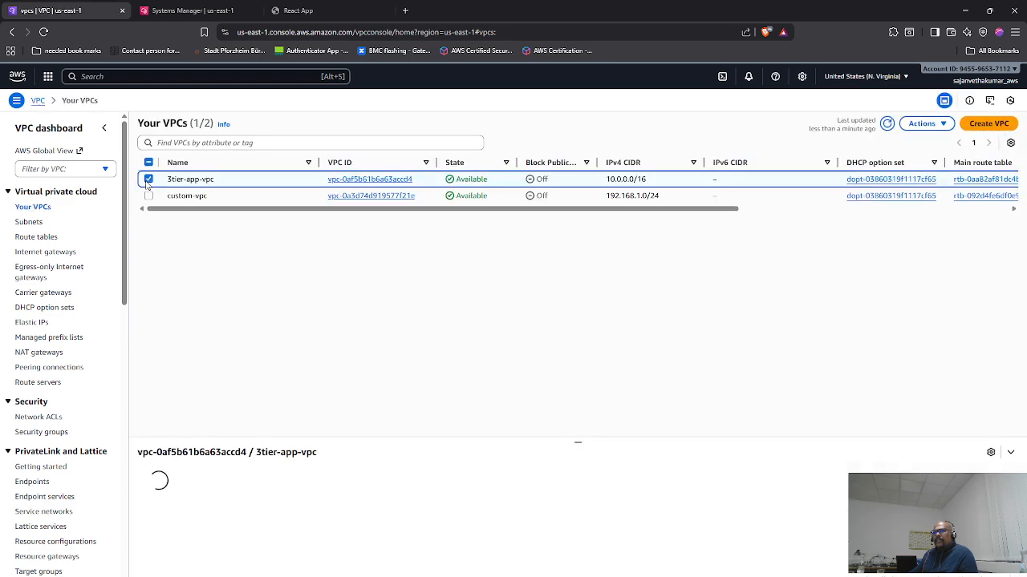
pyautogui.click(943, 125)
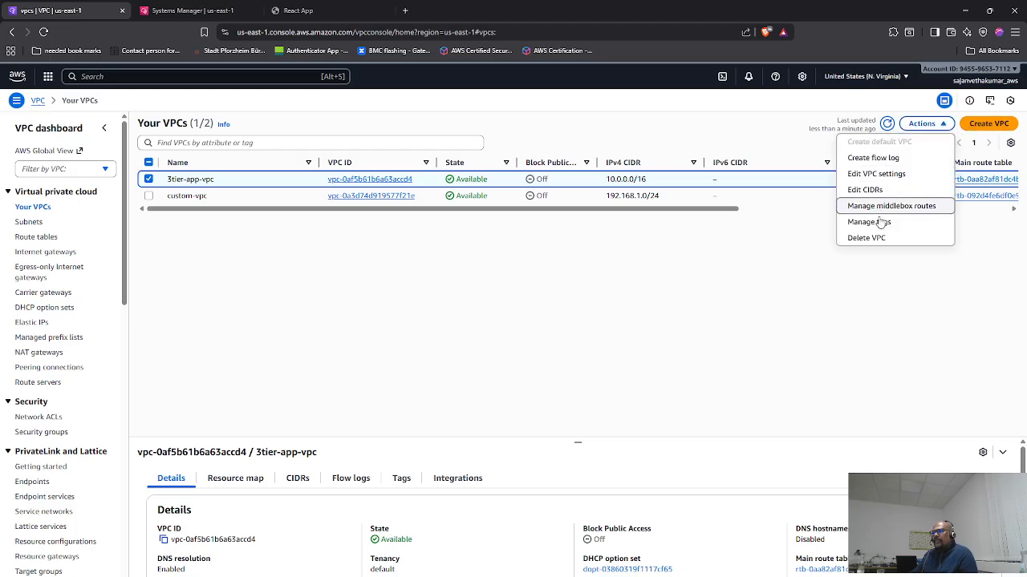
pyautogui.click(866, 238)
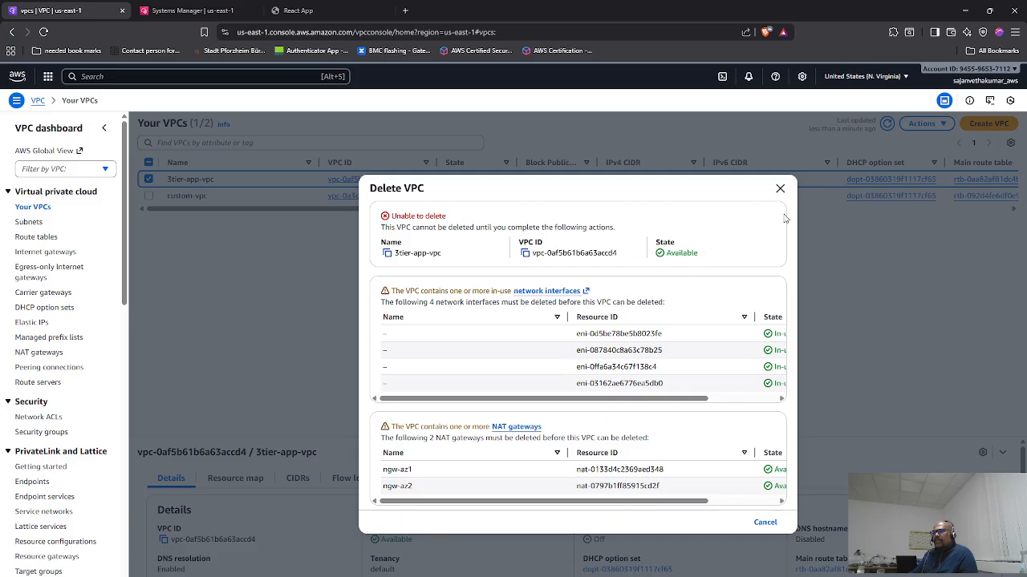
pyautogui.click(779, 190)
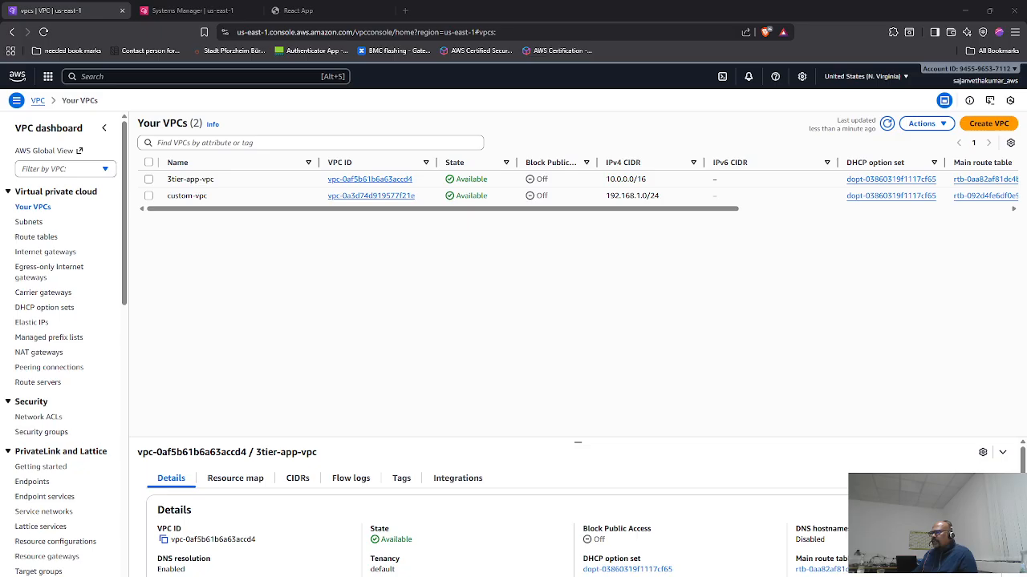
# - Delete the ngw-az1 NAT gateway, entering "delete" as confirmation
pyautogui.click(36, 353)
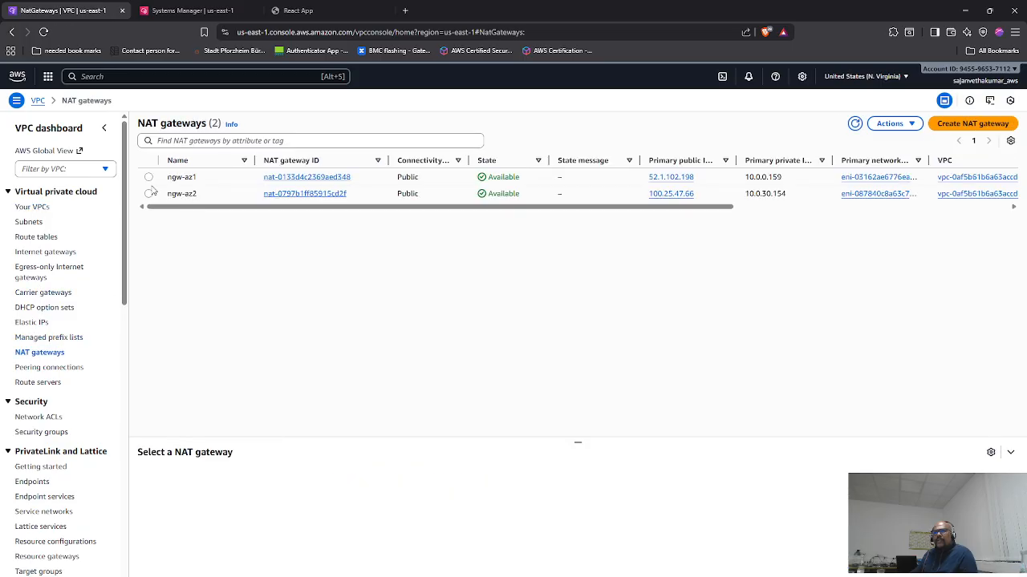
pyautogui.click(149, 177)
pyautogui.click(148, 194)
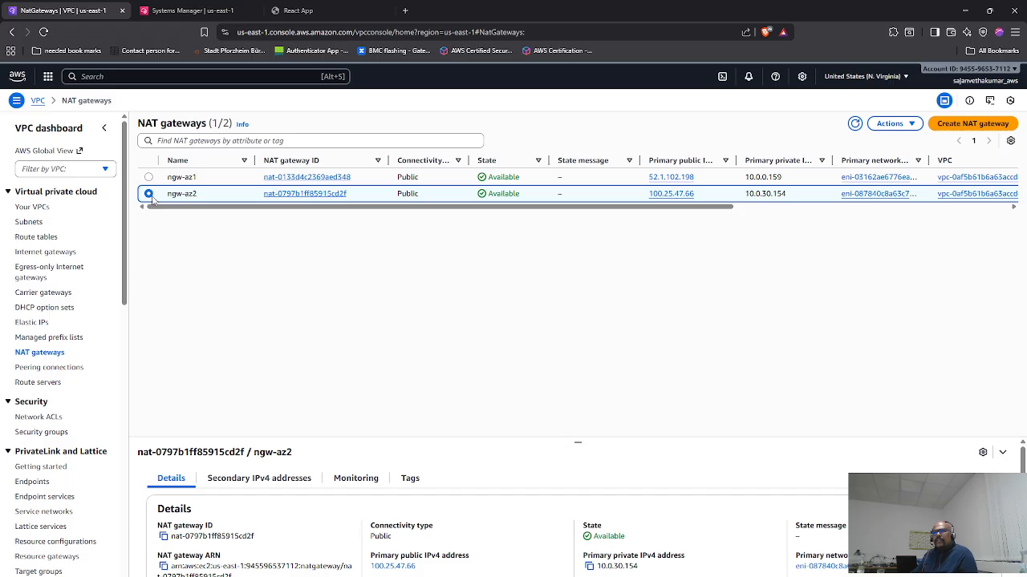
pyautogui.click(149, 178)
pyautogui.click(897, 123)
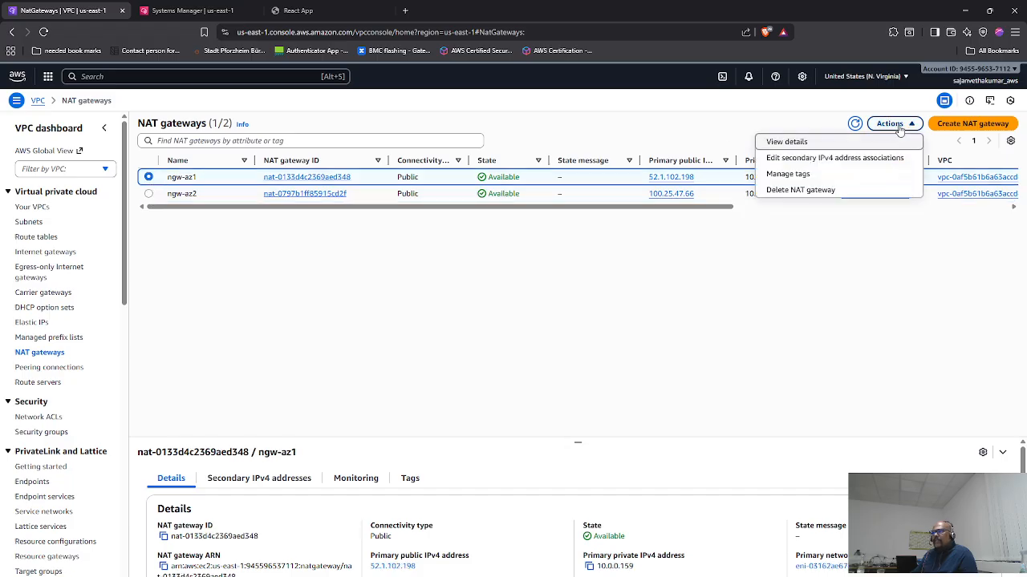
pyautogui.click(794, 190)
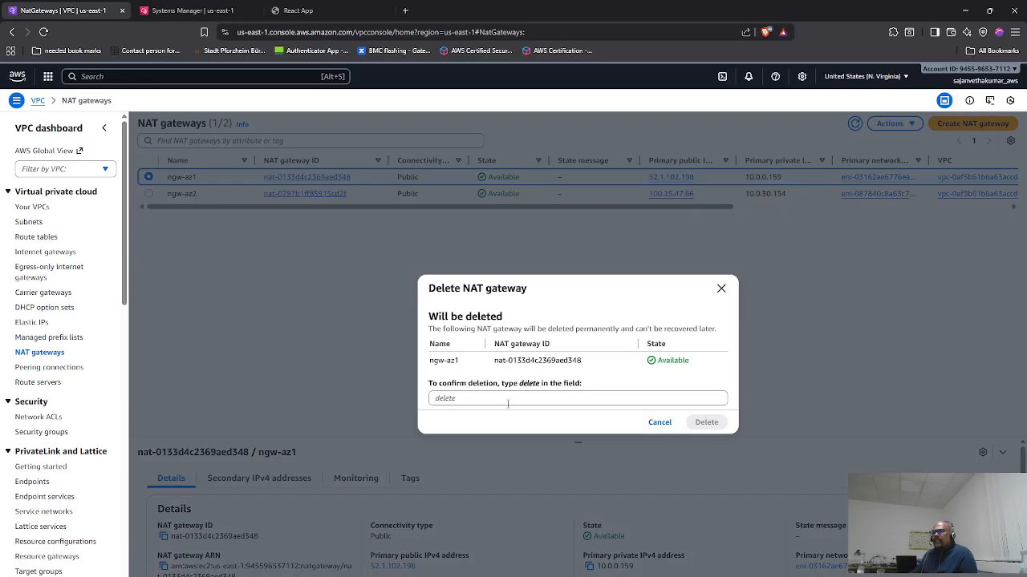
pyautogui.moveTo(538, 389); pyautogui.dragTo(520, 389)
pyautogui.hotkey('ctrl', 'c')
pyautogui.click(508, 397)
pyautogui.hotkey('ctrl', 'v')
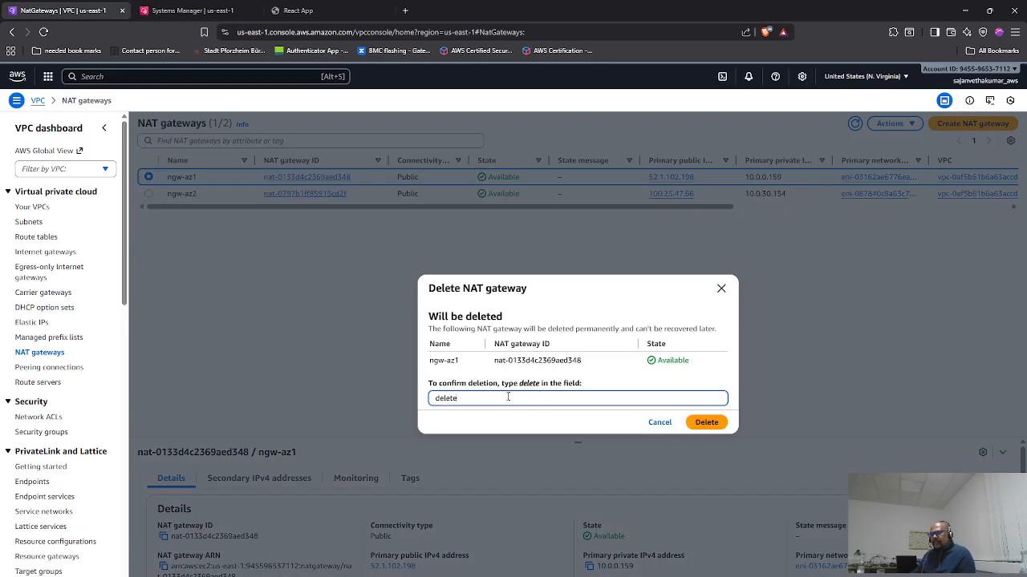
pyautogui.click(709, 422)
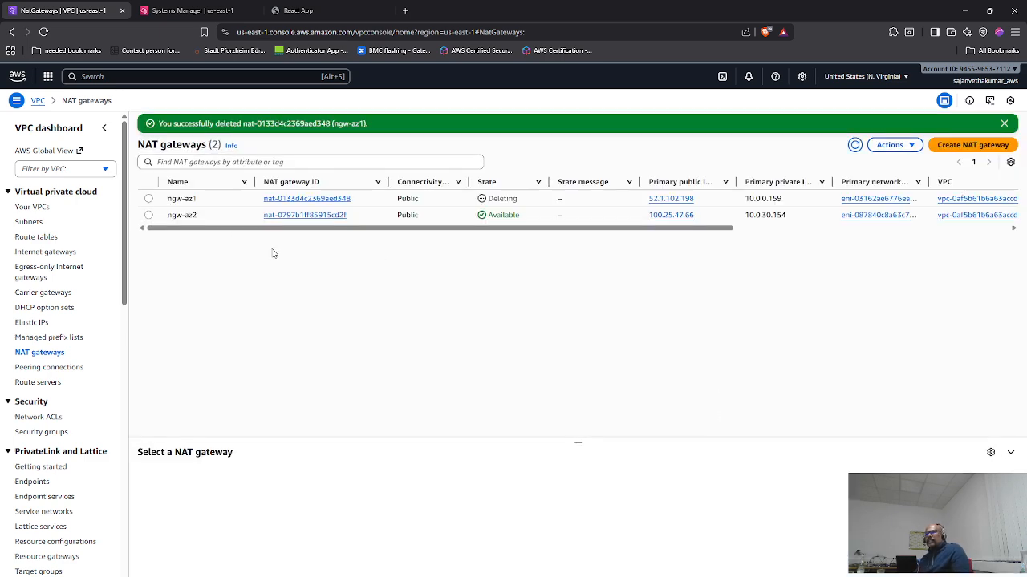
# - Delete the ngw-az2 NAT gateway, entering "delete" as confirmation
pyautogui.click(149, 215)
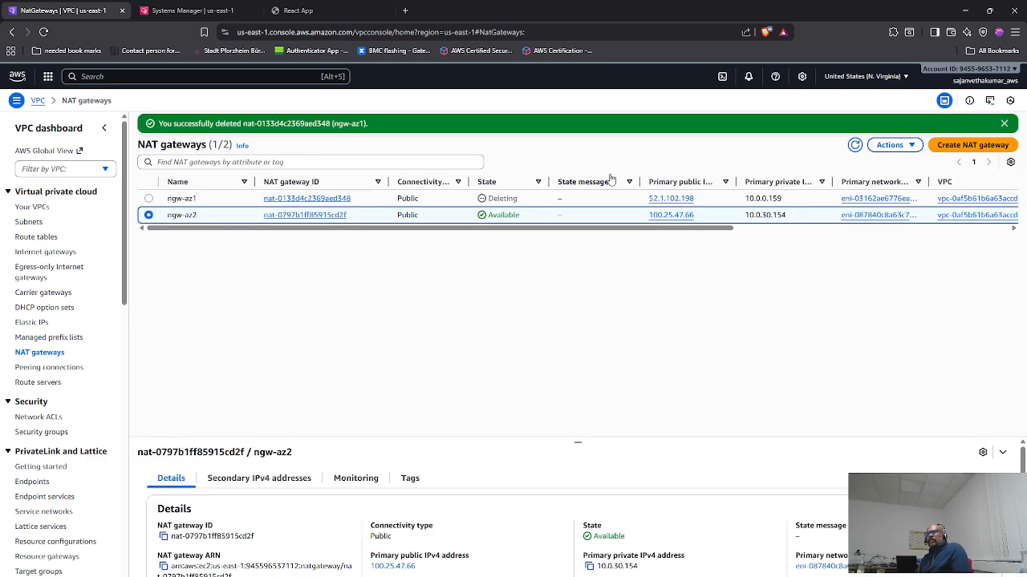
pyautogui.click(889, 144)
pyautogui.click(805, 211)
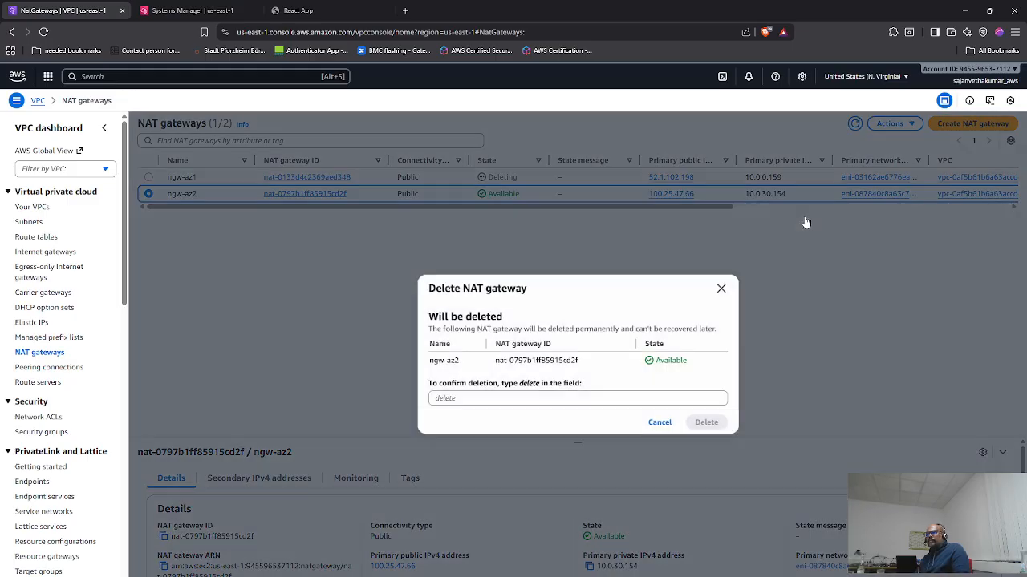
pyautogui.click(509, 398)
pyautogui.write('delete')
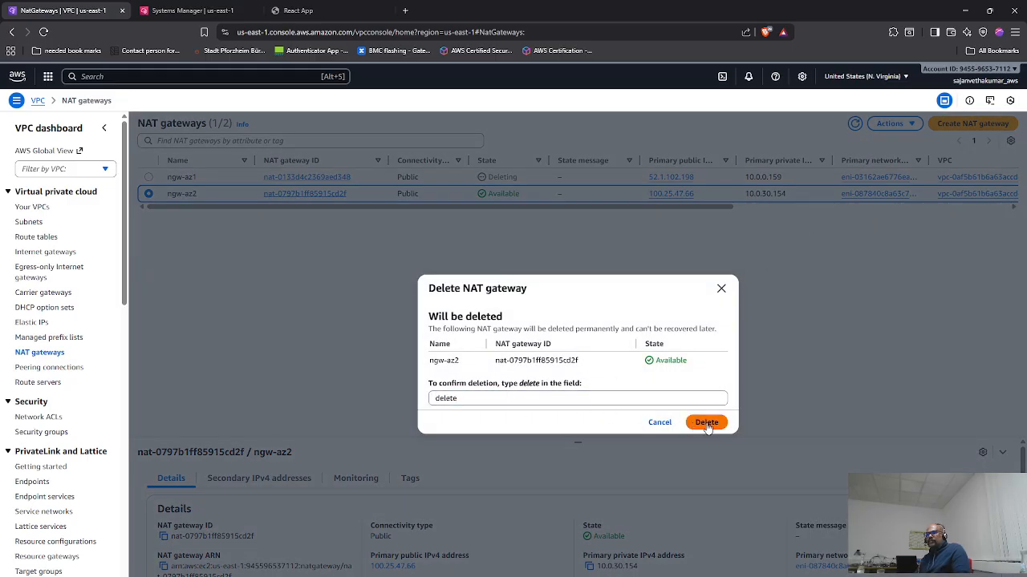
pyautogui.click(705, 422)
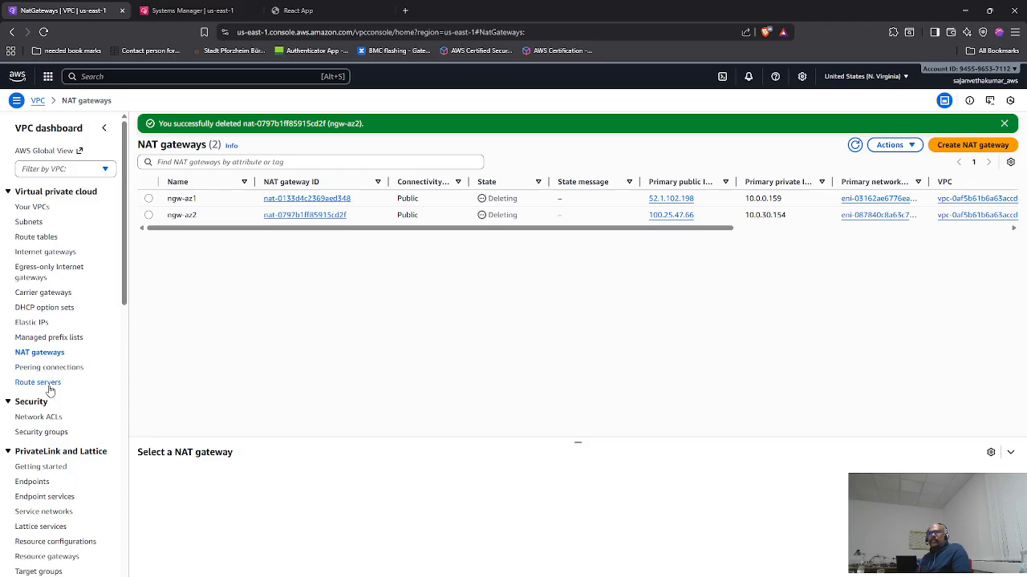
# - Try to release both Elastic IP addresses that belong to the NAT gateways
pyautogui.click(32, 323)
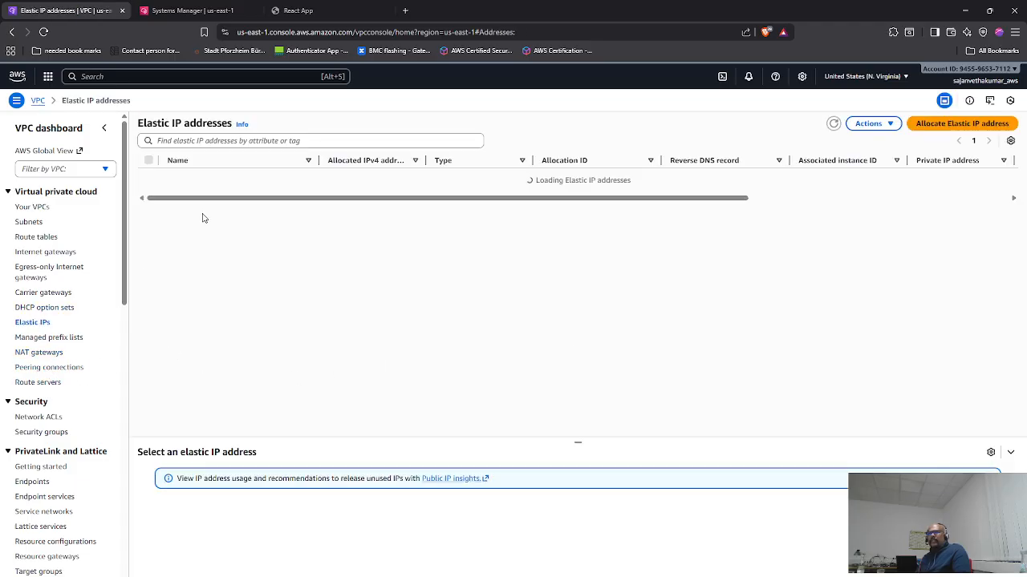
pyautogui.click(149, 162)
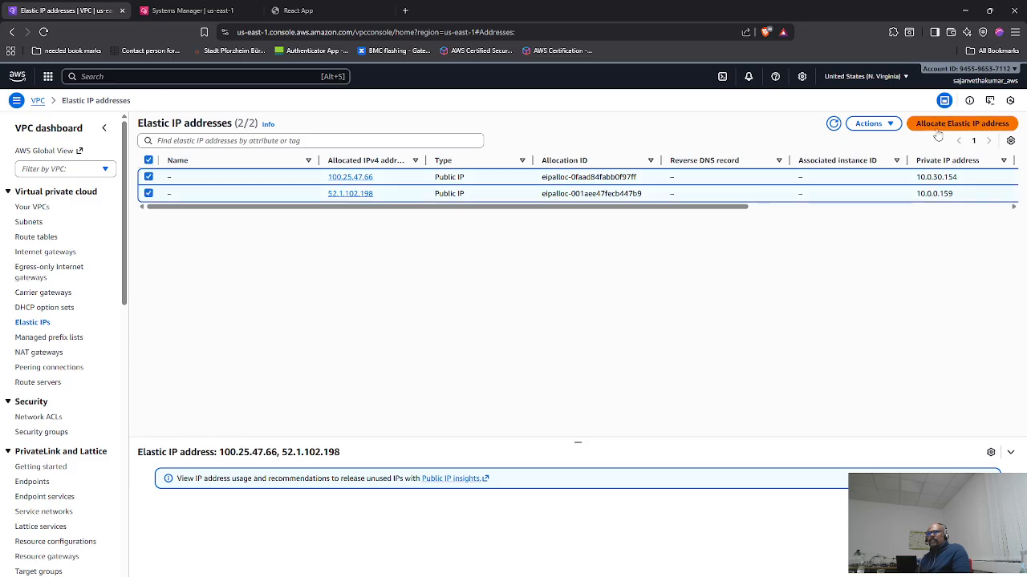
pyautogui.click(896, 124)
pyautogui.click(890, 158)
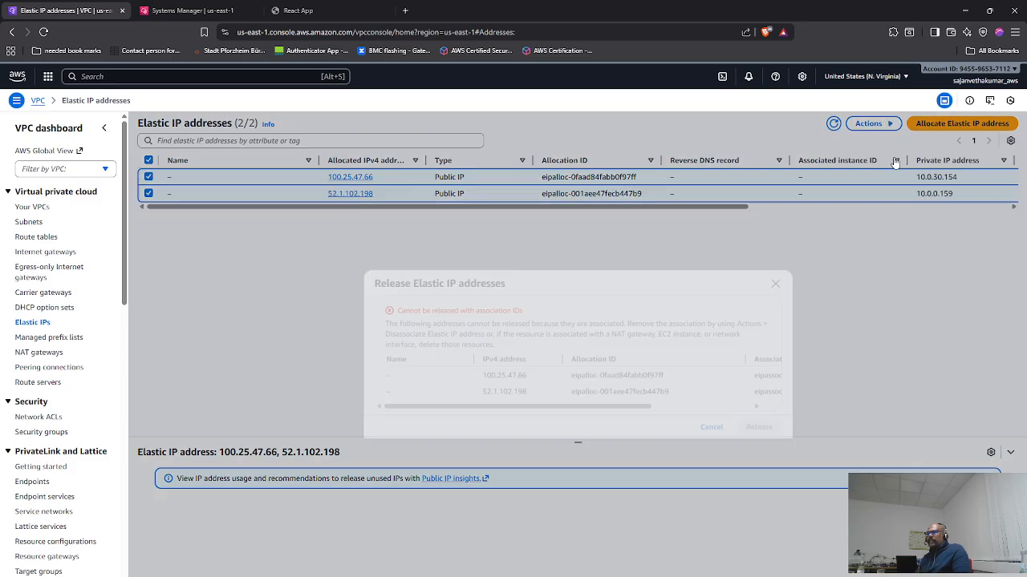
pyautogui.click(210, 253)
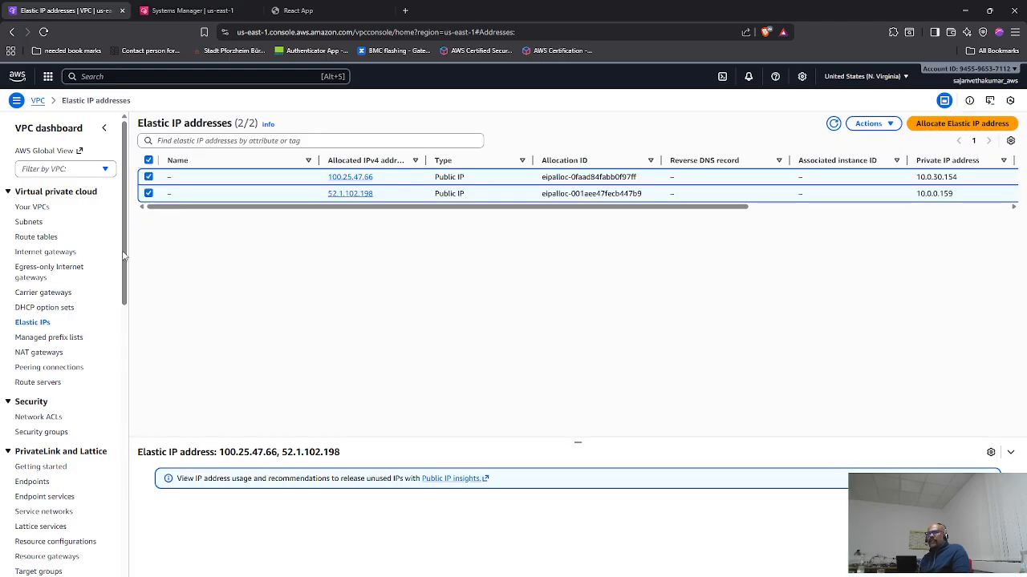
# - Try to delete the private-route-table-az1, private-route-table-az2 and public-route-table route tables together
pyautogui.click(36, 237)
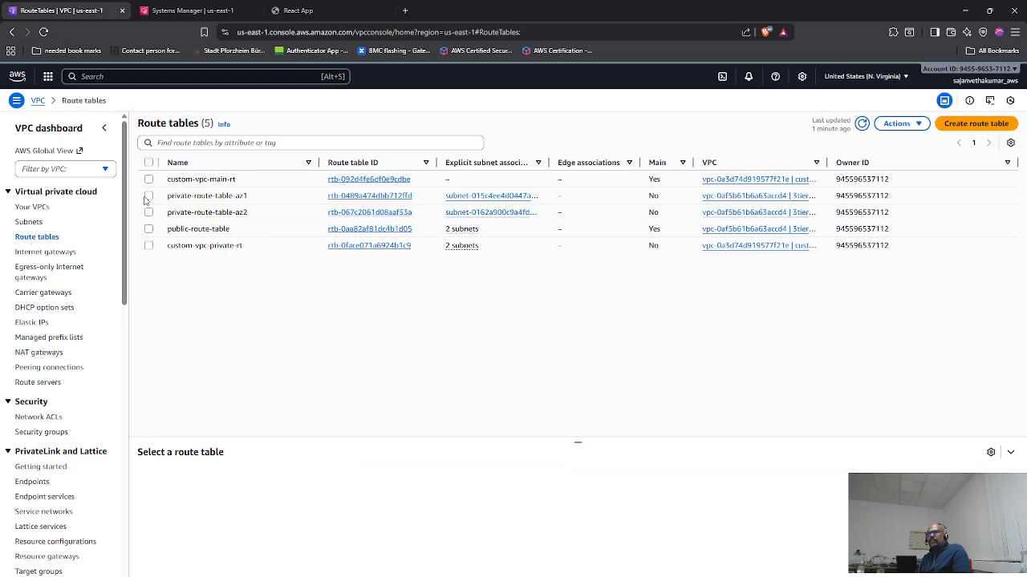
pyautogui.click(148, 196)
pyautogui.click(148, 212)
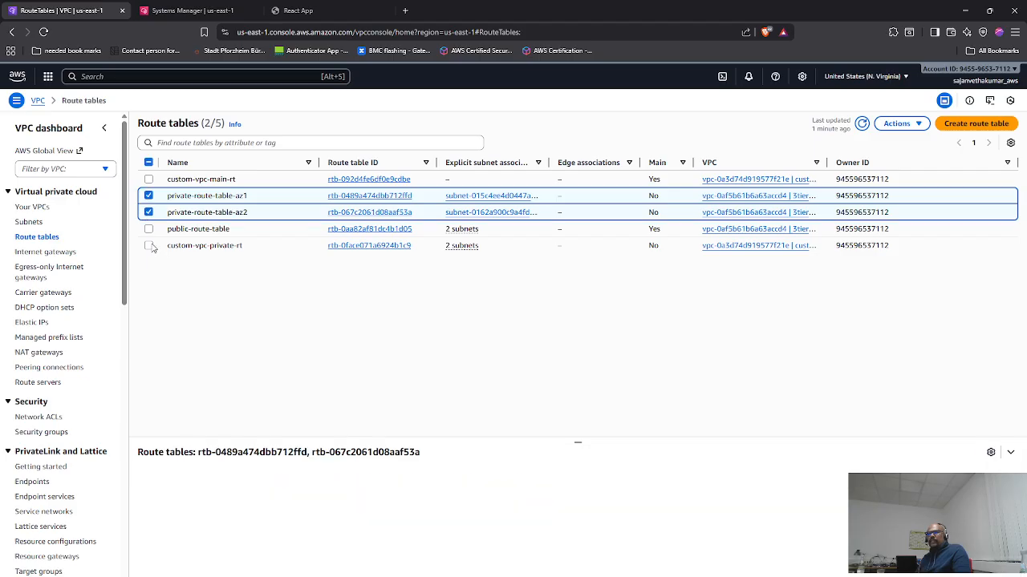
pyautogui.click(149, 230)
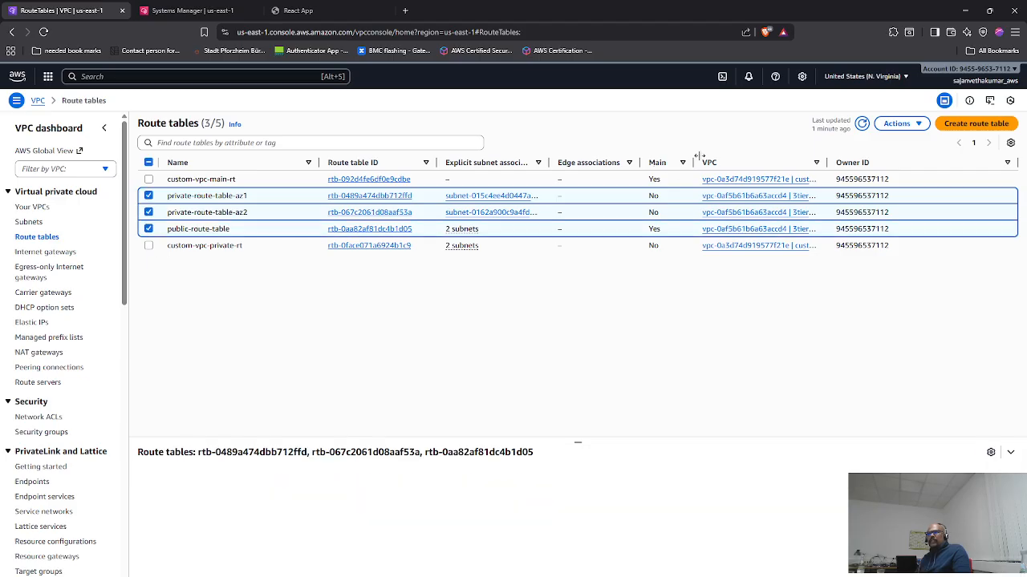
pyautogui.click(899, 124)
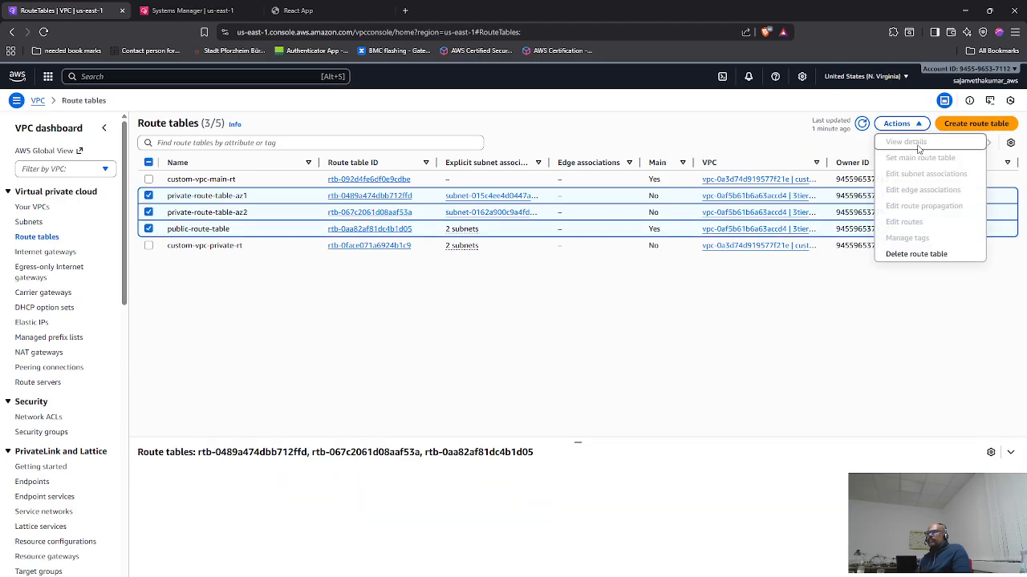
pyautogui.click(917, 254)
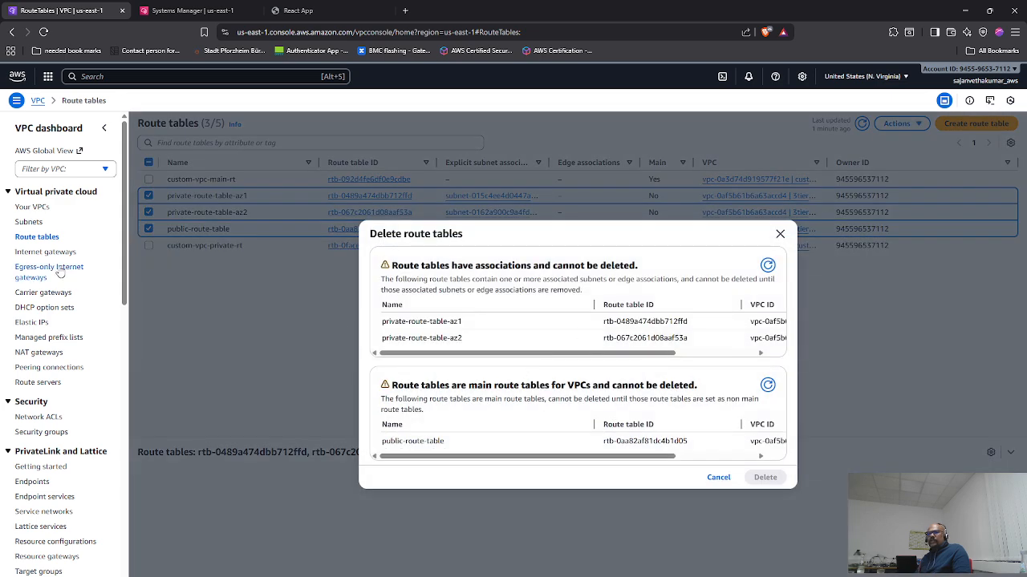
# - Submit all six private-db, private-app and public-web subnets of the 3tier-app-vpc for deletion, entering "delete" as confirmation
pyautogui.click(30, 223)
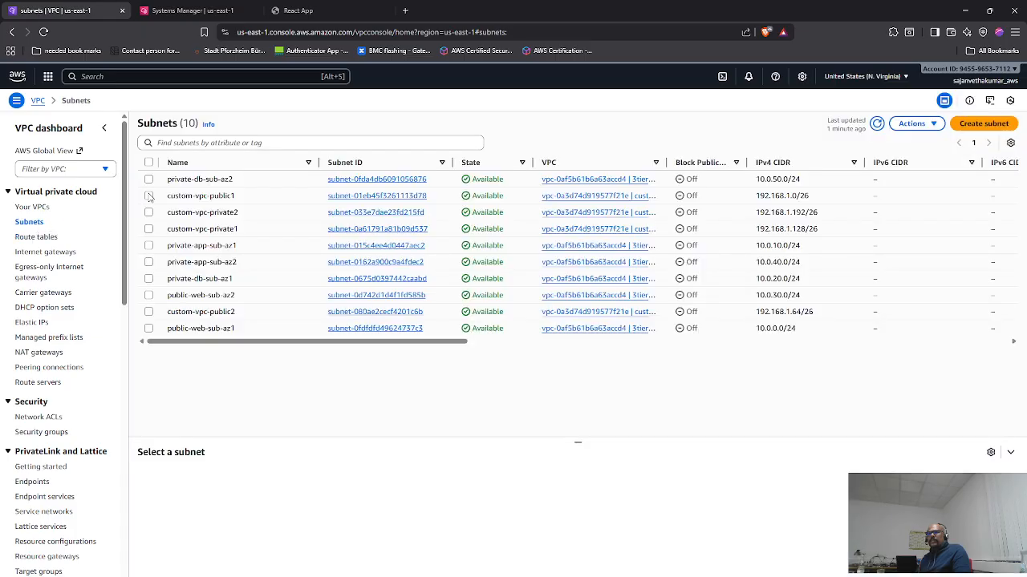
pyautogui.click(148, 181)
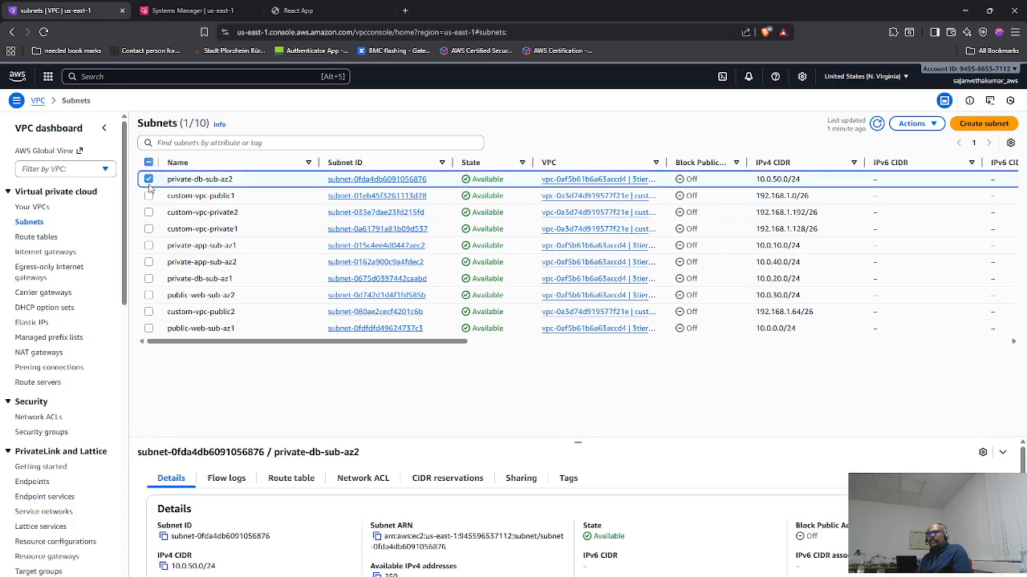
pyautogui.click(148, 246)
pyautogui.click(149, 262)
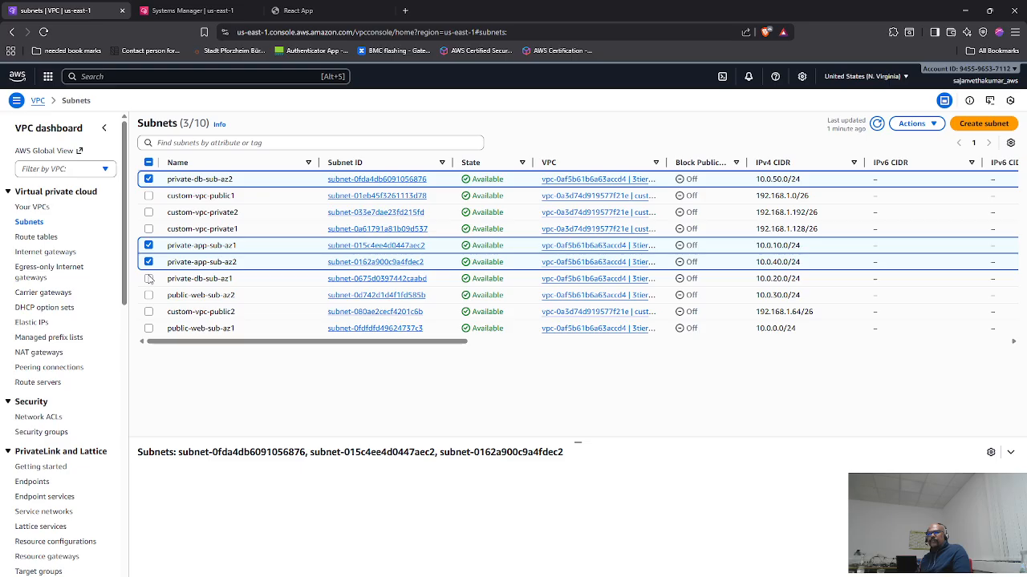
pyautogui.click(148, 279)
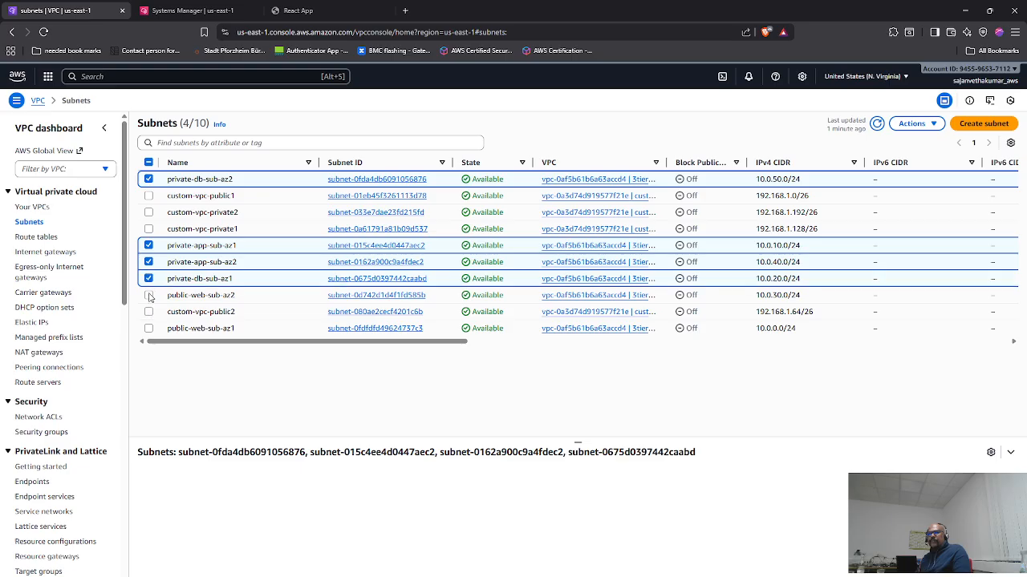
pyautogui.click(148, 296)
pyautogui.click(148, 329)
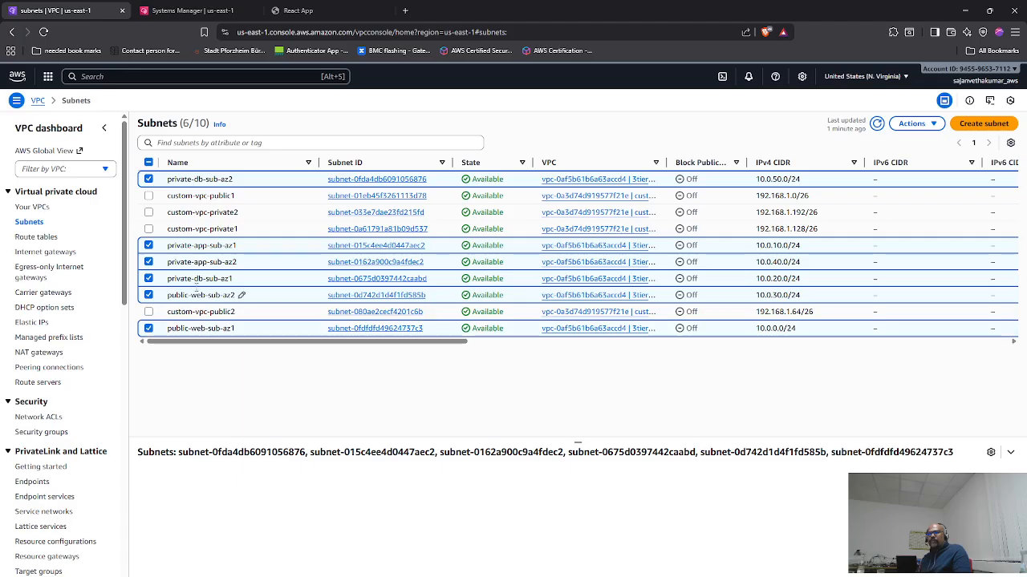
pyautogui.click(911, 123)
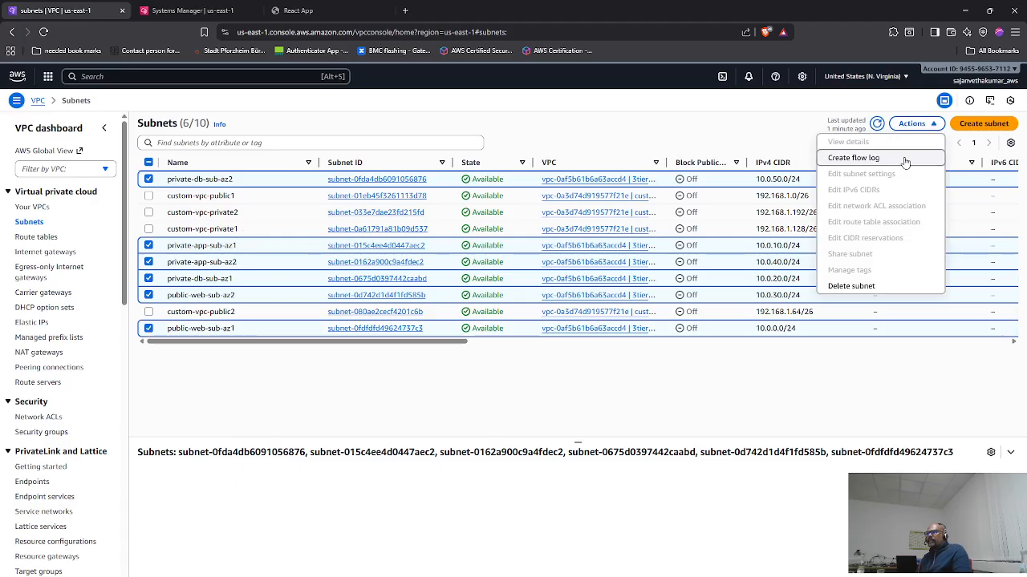
pyautogui.click(868, 287)
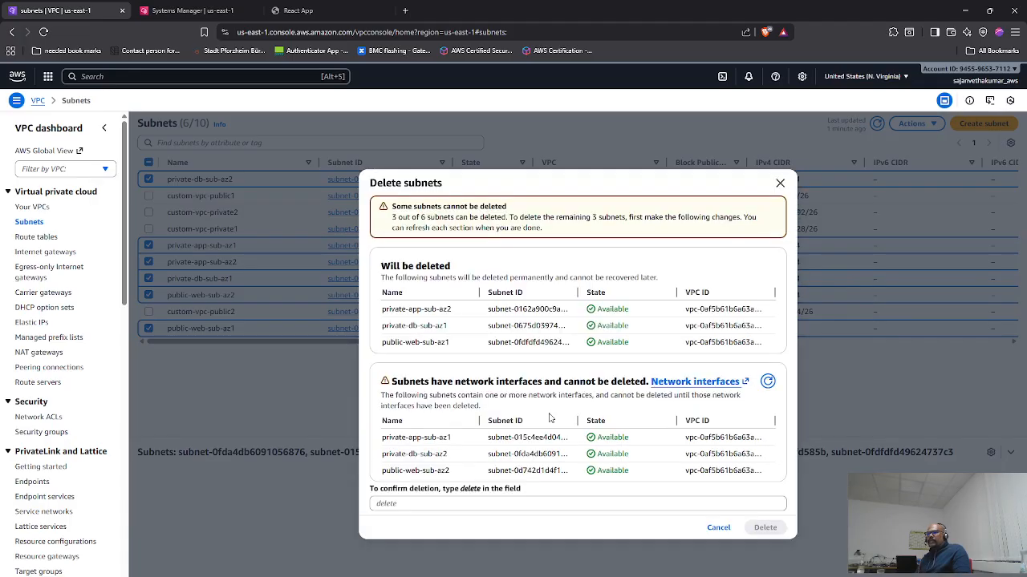
pyautogui.click(456, 503)
pyautogui.write('delete')
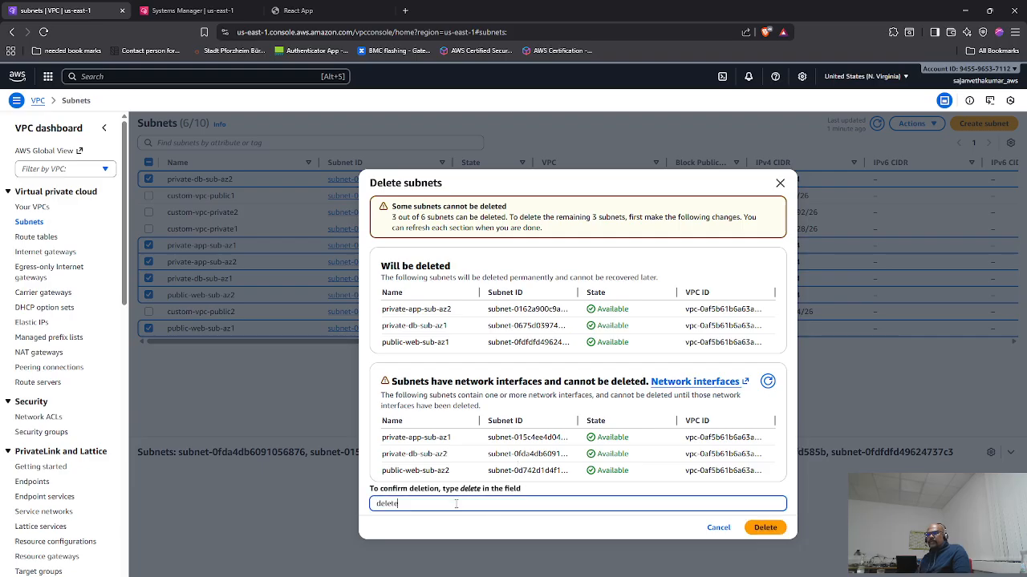
pyautogui.click(764, 527)
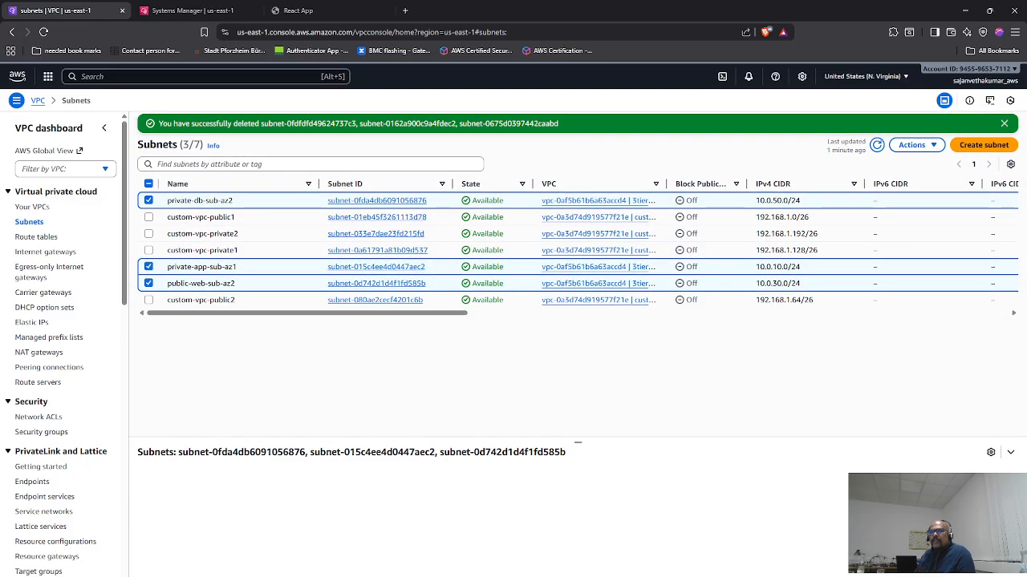
# - Retry deleting the three selected route tables, refresh the associations check, and delete private-route-table-az2 with "delete" as confirmation
pyautogui.click(37, 237)
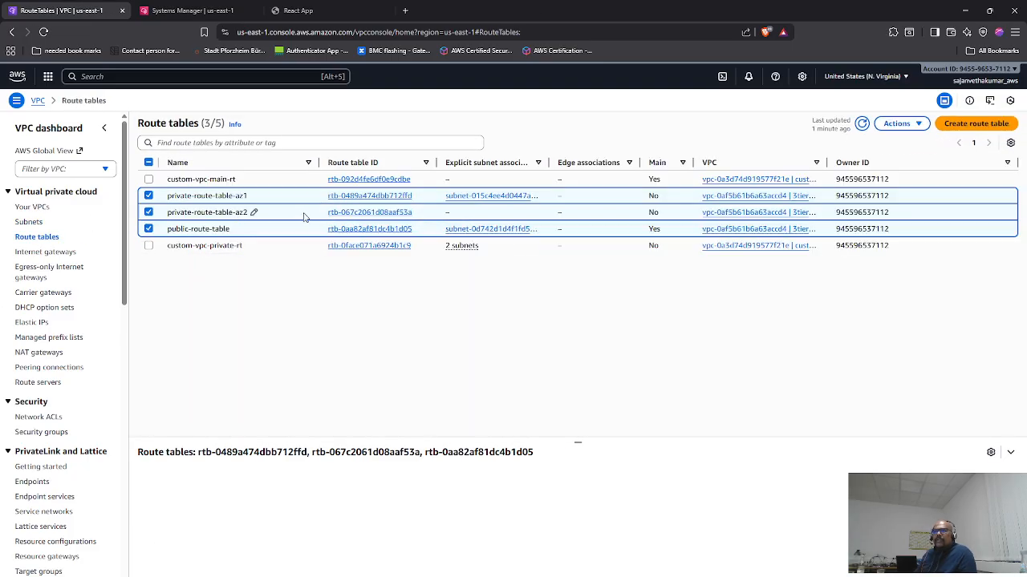
pyautogui.click(900, 123)
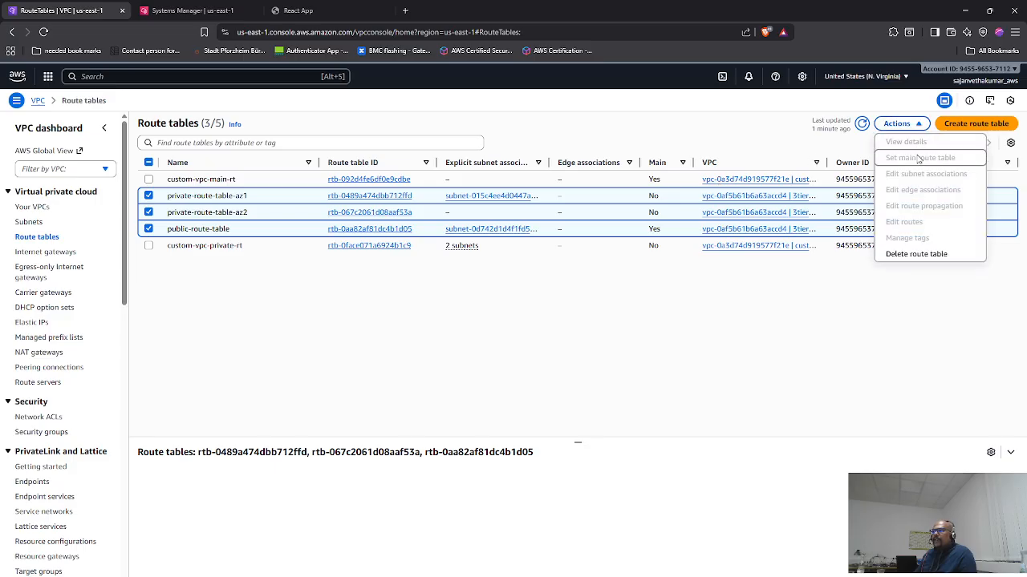
pyautogui.click(916, 254)
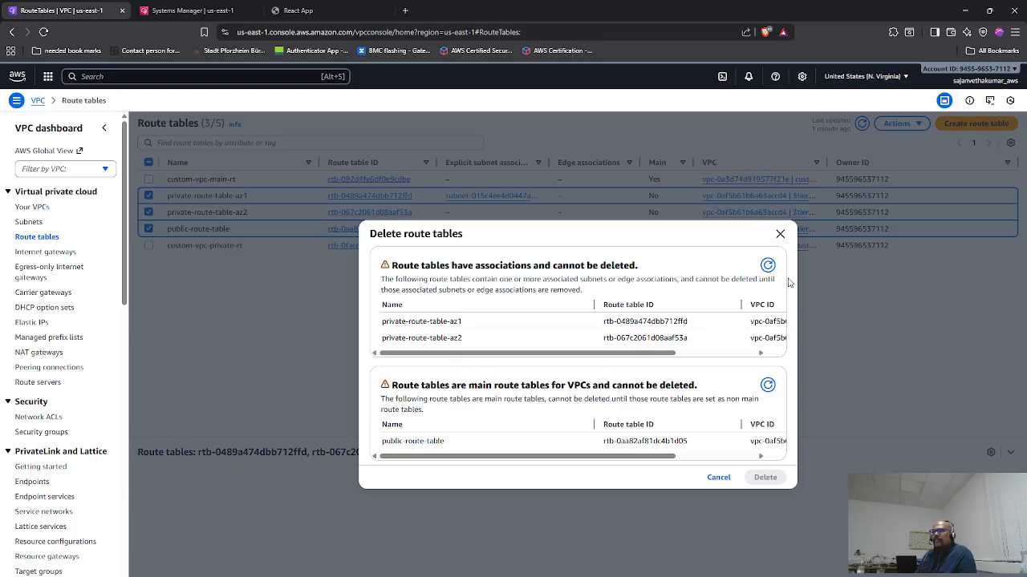
pyautogui.click(767, 265)
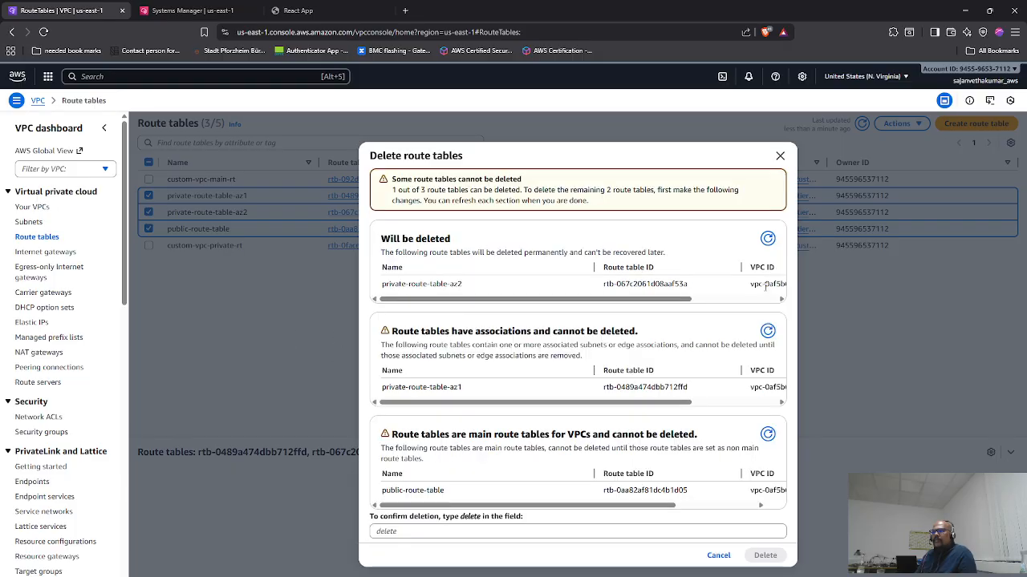
pyautogui.click(435, 531)
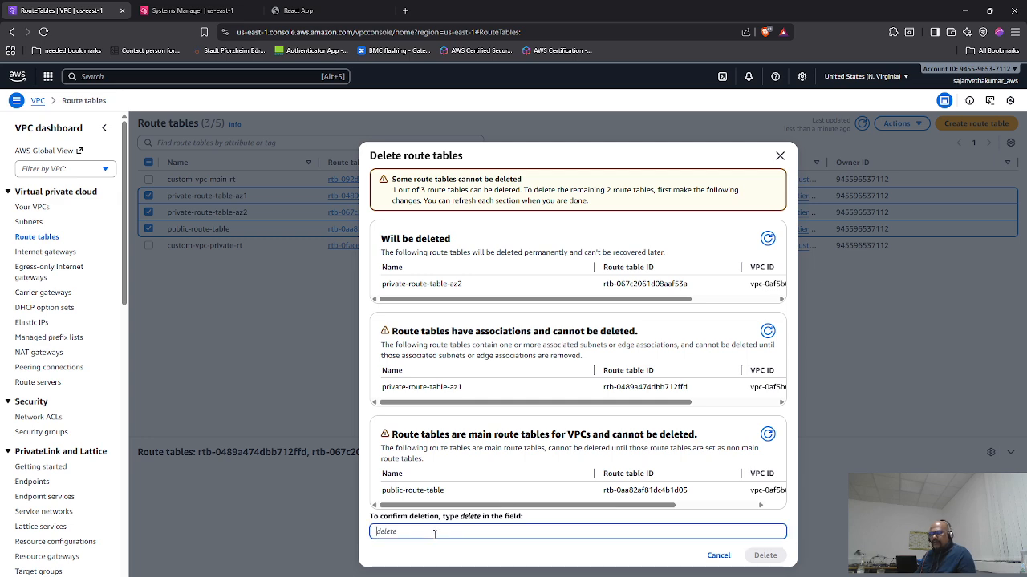
pyautogui.write('delete')
pyautogui.click(762, 555)
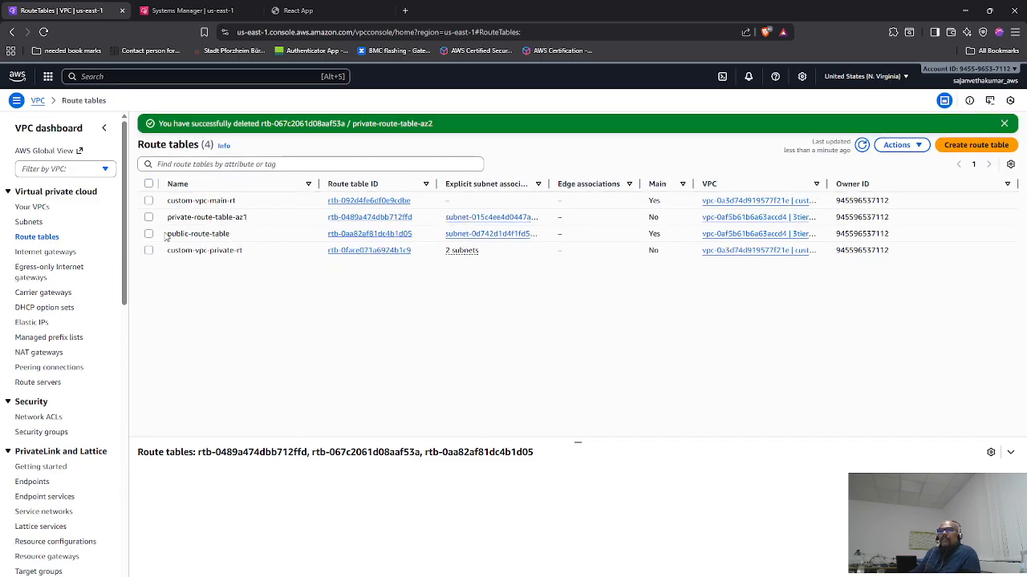
# - Try to delete private-route-table-az1 and public-route-table together, then close the deletion dialog
pyautogui.click(148, 218)
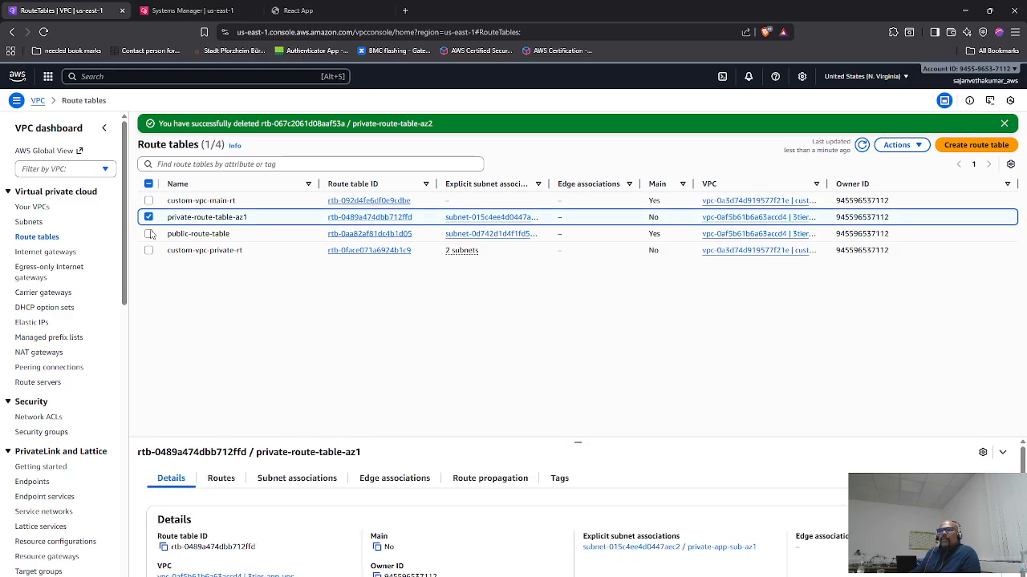
pyautogui.click(148, 234)
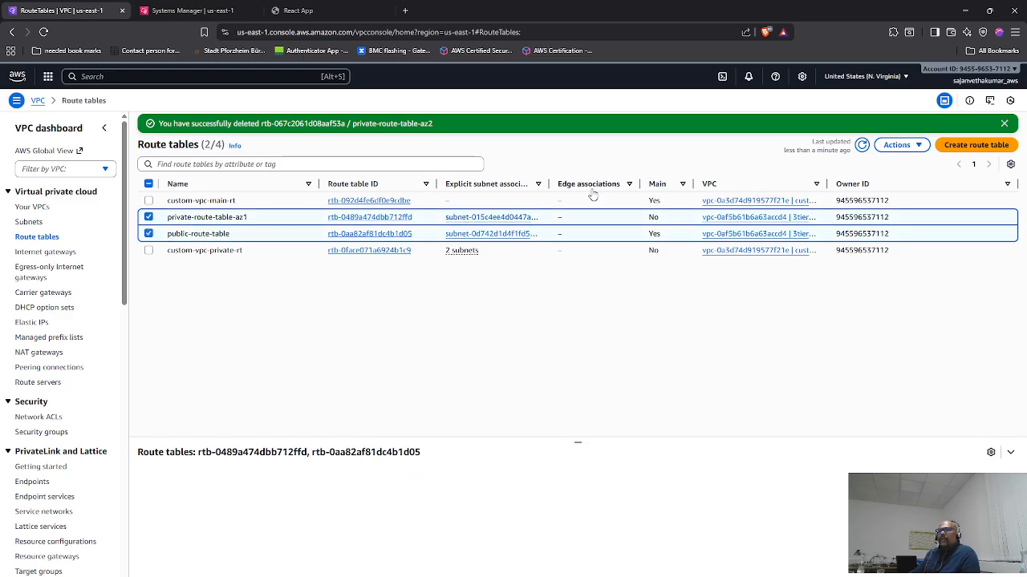
pyautogui.click(898, 145)
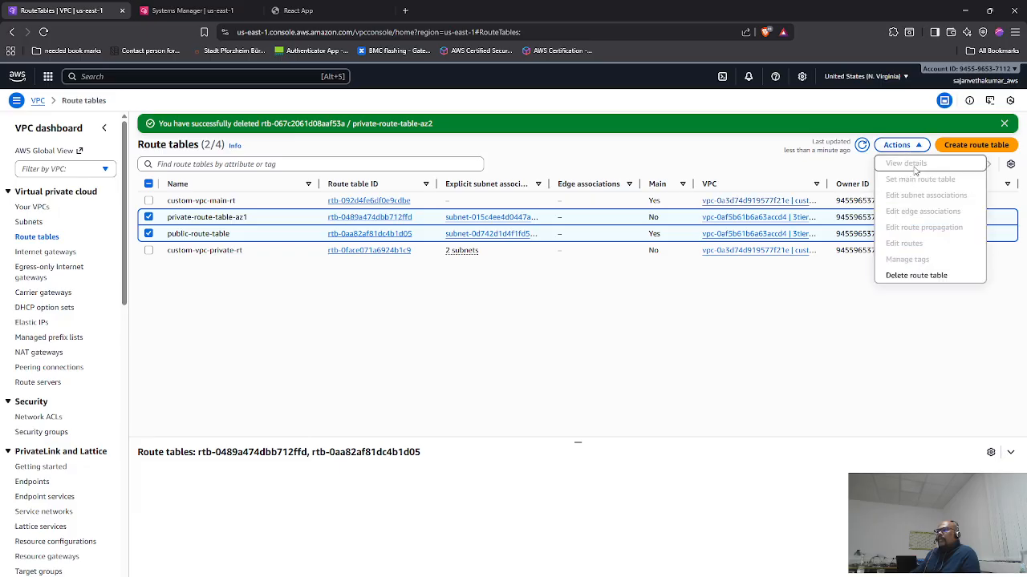
pyautogui.click(914, 277)
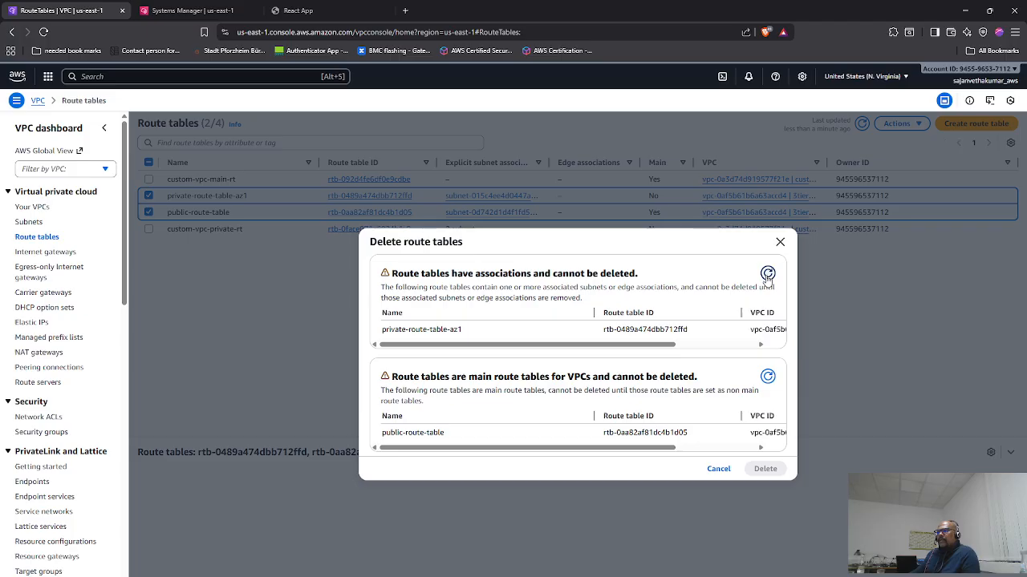
pyautogui.click(780, 241)
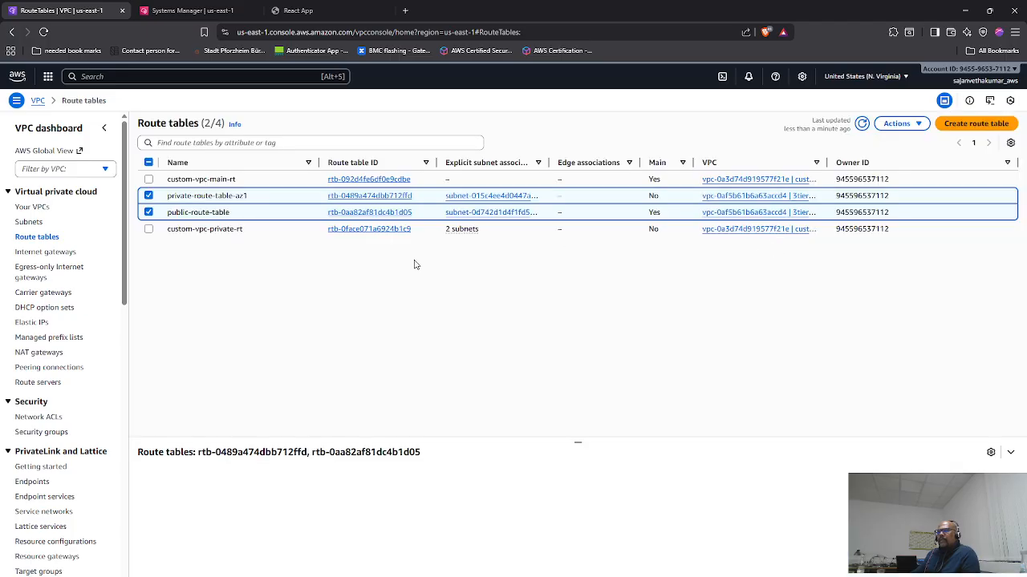
# - Try to delete only private-route-table-az1, then close the deletion dialog
pyautogui.click(152, 213)
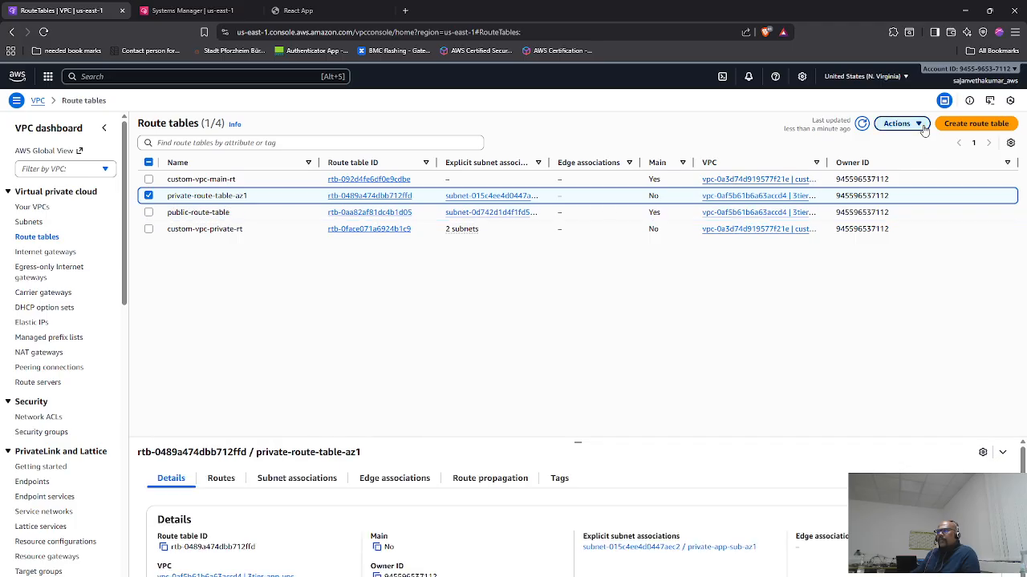
pyautogui.click(897, 123)
pyautogui.click(916, 253)
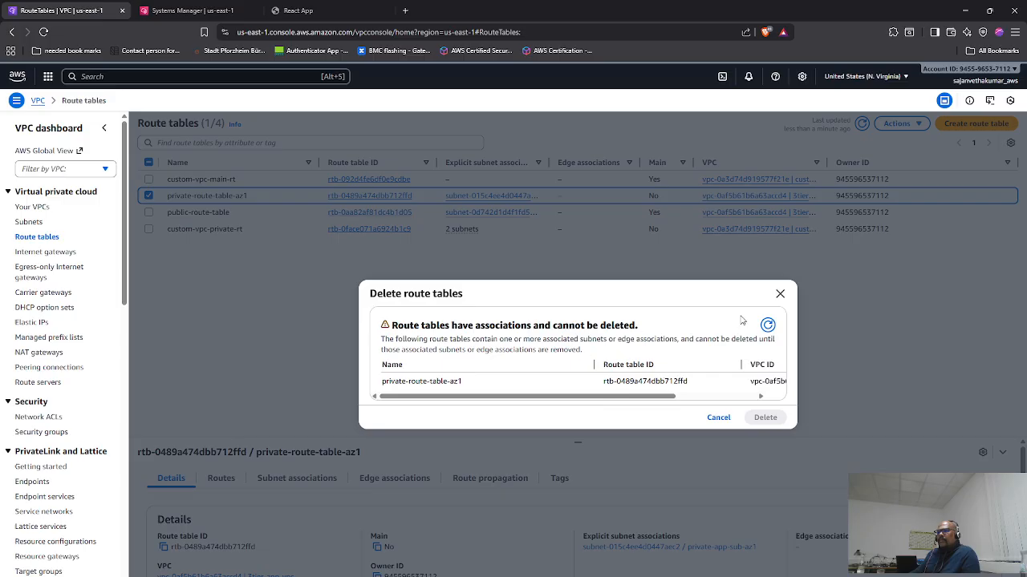
pyautogui.click(778, 296)
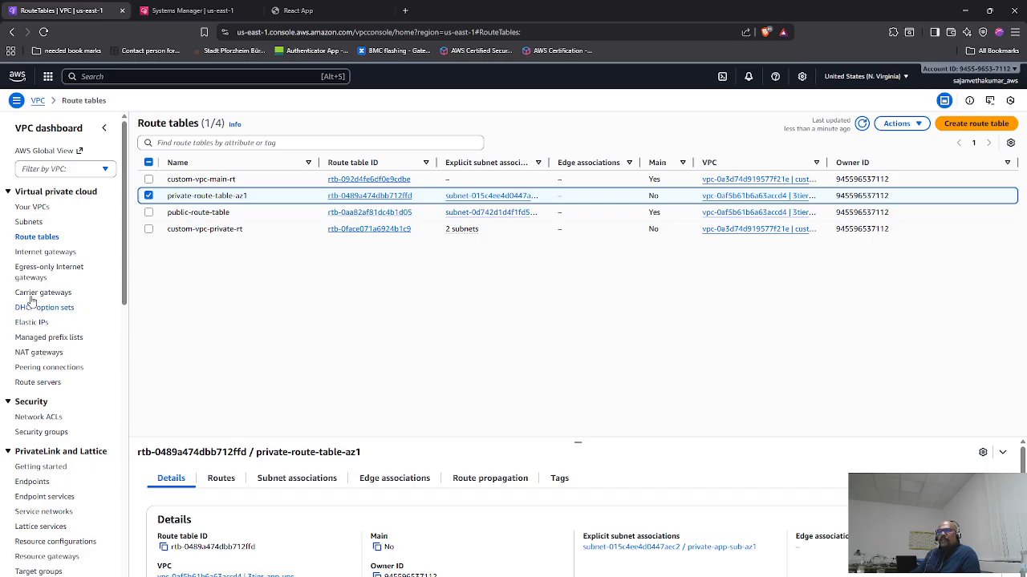
# - Detach the 3tier-app-igw internet gateway from the 3tier-app-vpc, rechecking its NAT gateway associations and entering "detach" as confirmation
pyautogui.click(46, 253)
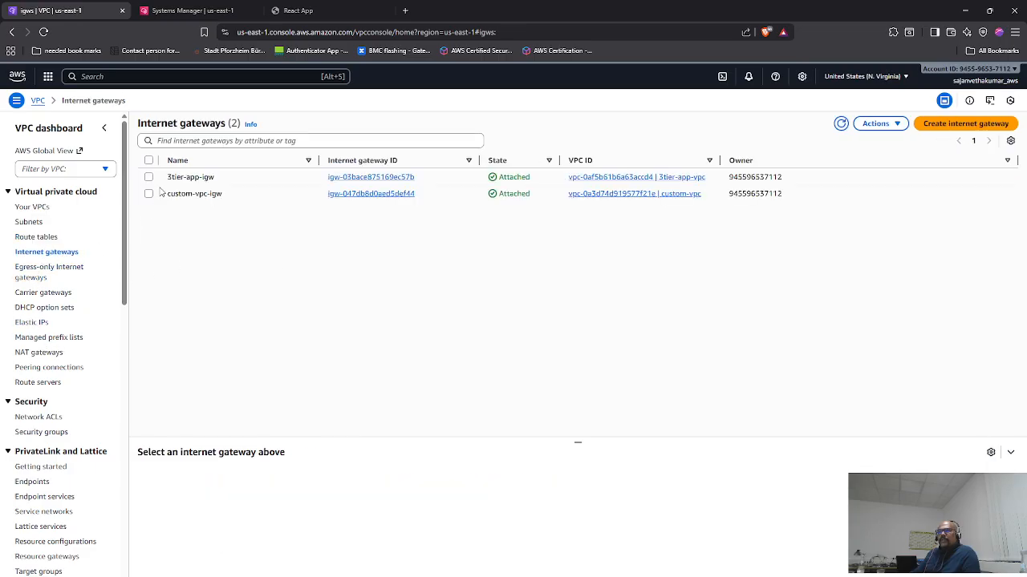
pyautogui.click(148, 177)
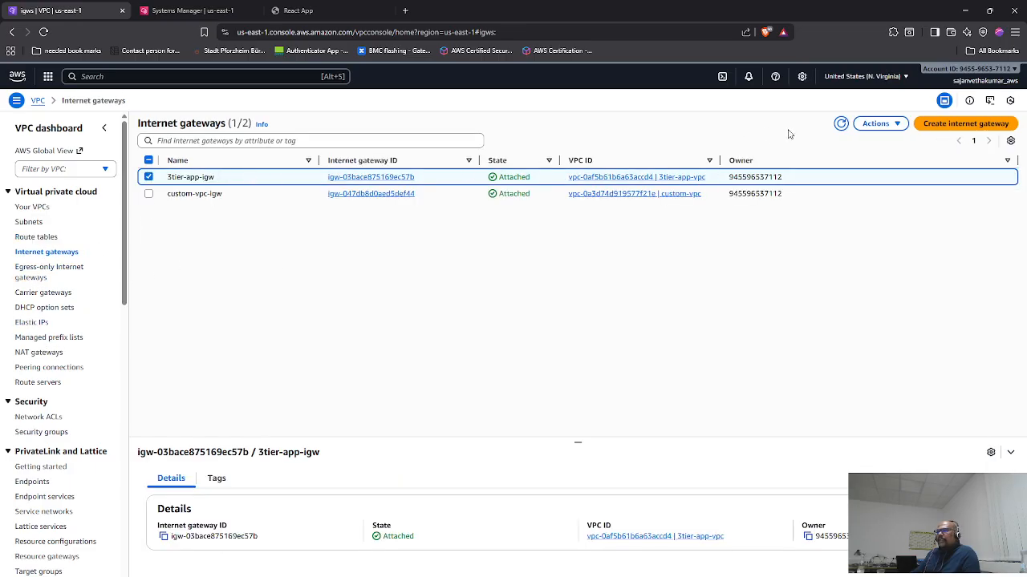
pyautogui.click(895, 124)
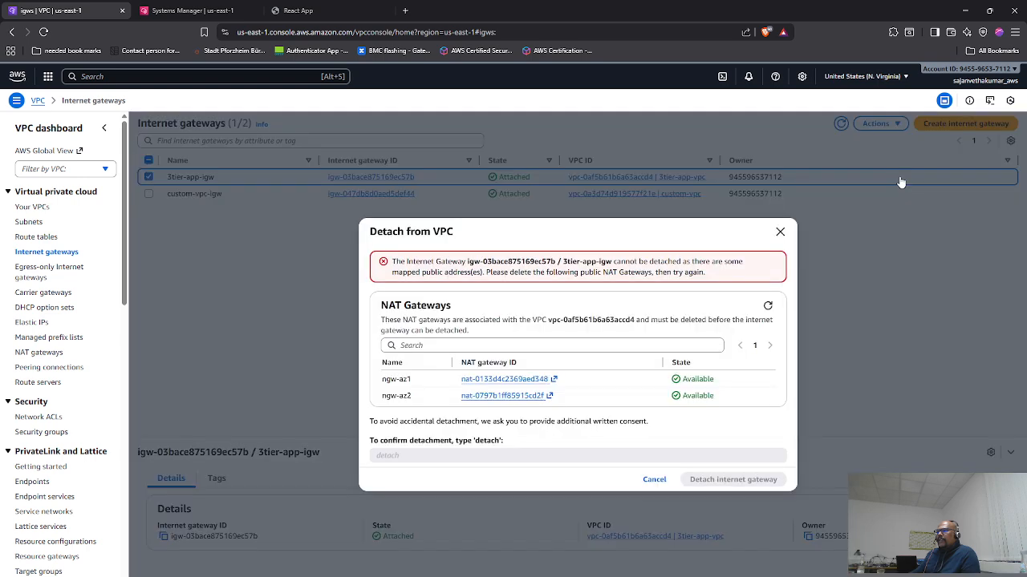
pyautogui.click(897, 175)
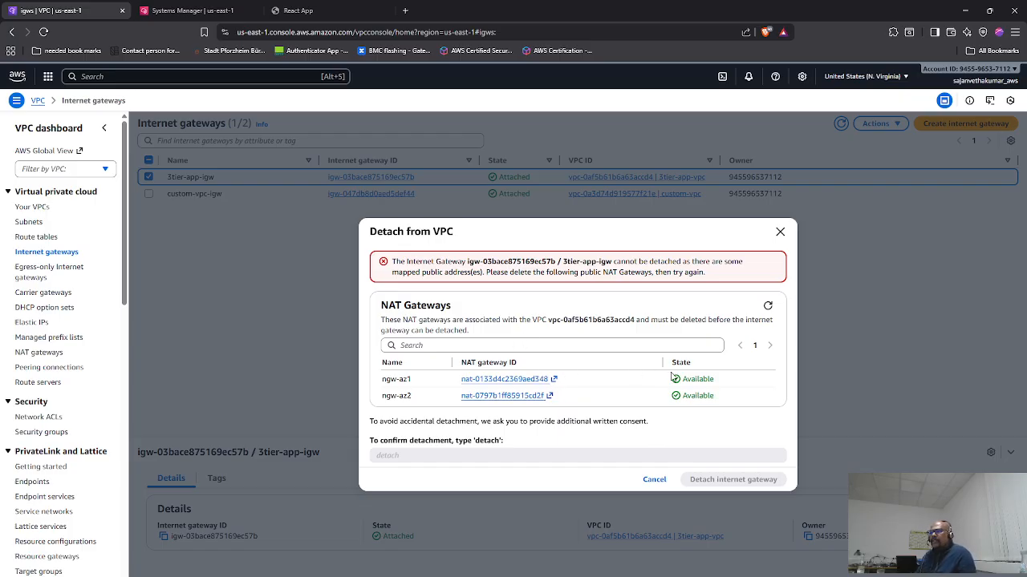
pyautogui.click(769, 308)
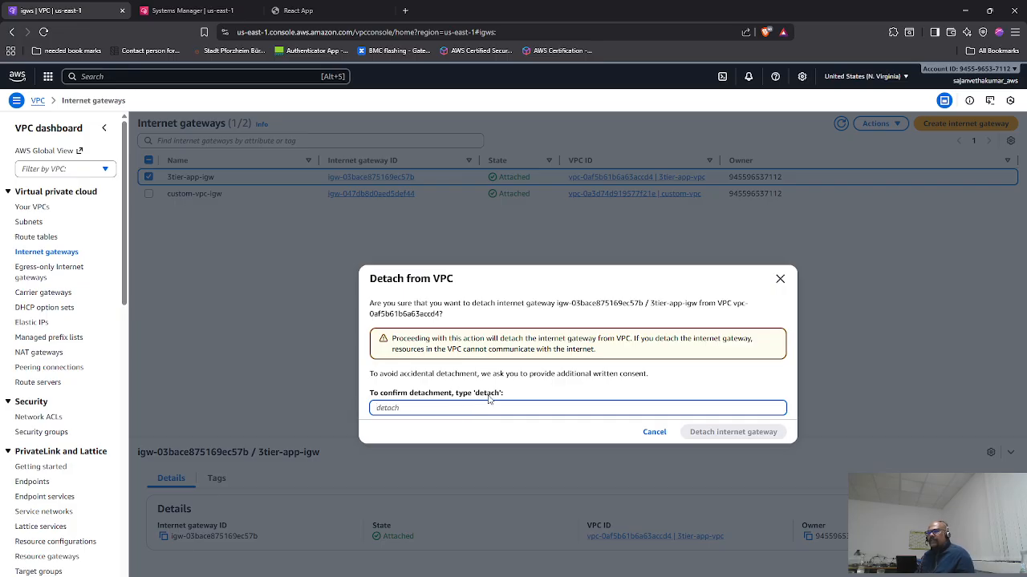
pyautogui.moveTo(497, 394); pyautogui.dragTo(478, 396)
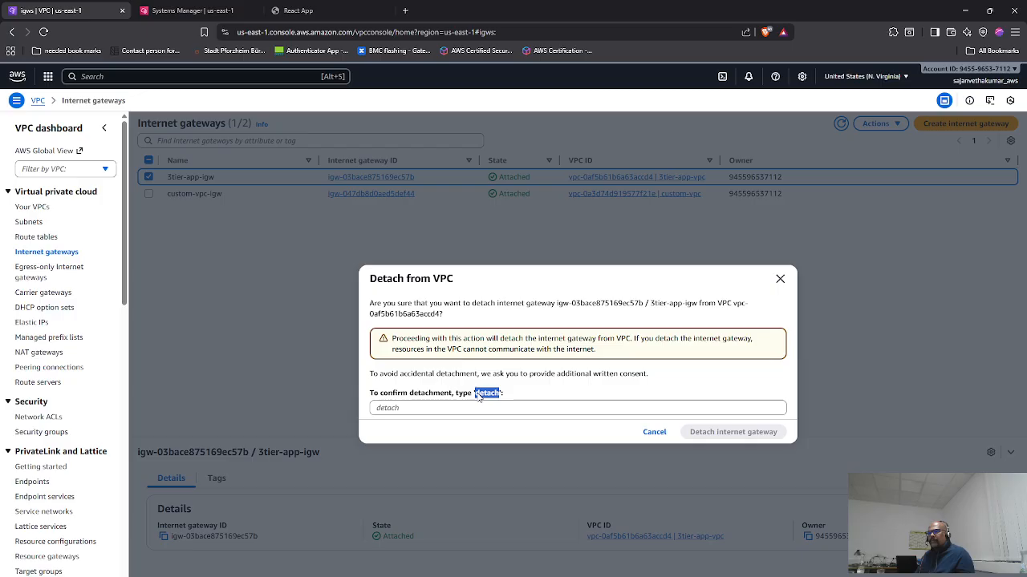
pyautogui.hotkey('ctrl', 'c')
pyautogui.click(473, 408)
pyautogui.hotkey('ctrl', 'v')
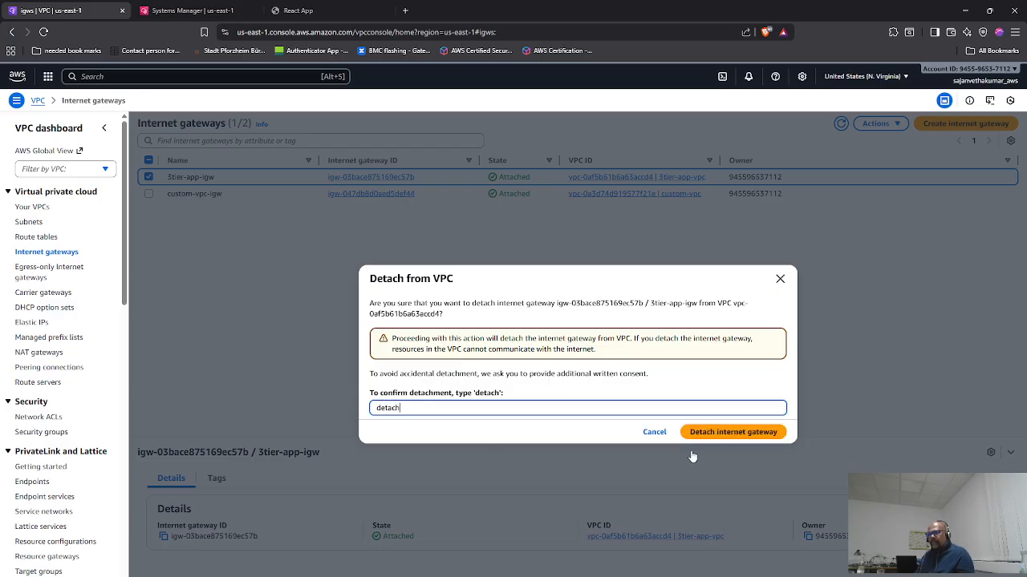
pyautogui.click(713, 433)
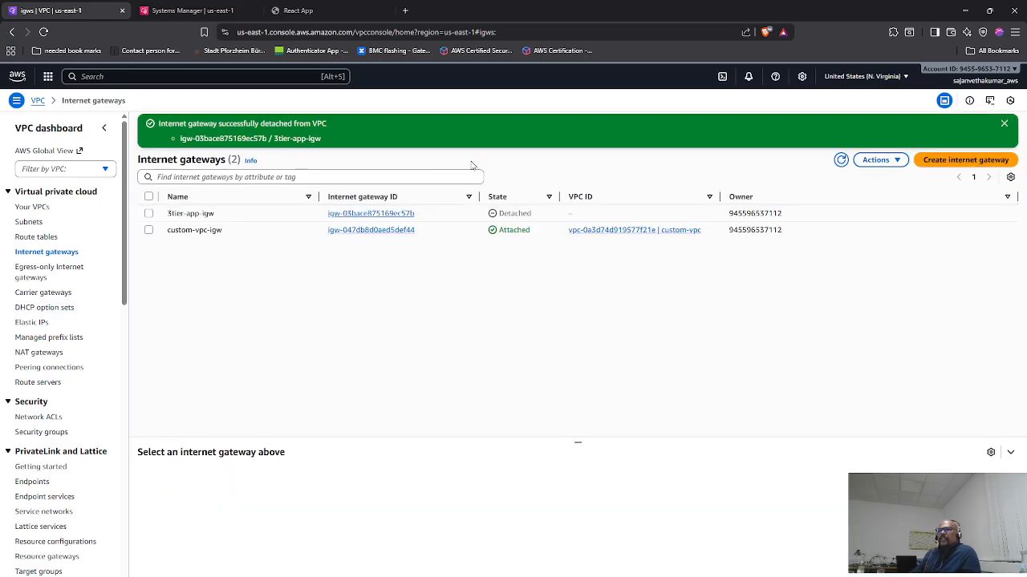
# - Submit private-db-sub-az2, private-app-sub-az1 and public-web-sub-az2 from the refreshed subnets list for deletion with "delete" as confirmation, and reload the list
pyautogui.click(29, 222)
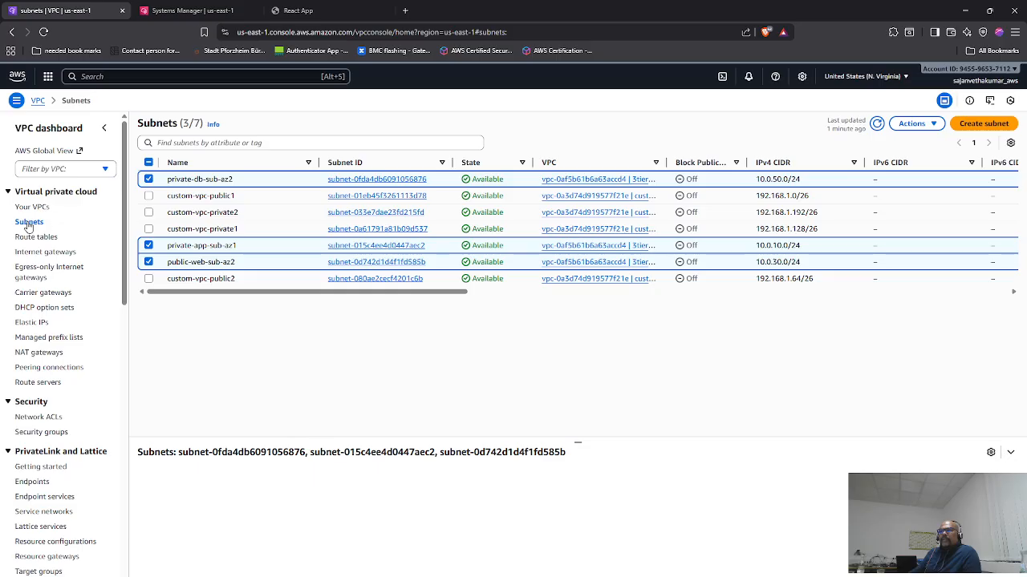
pyautogui.click(877, 124)
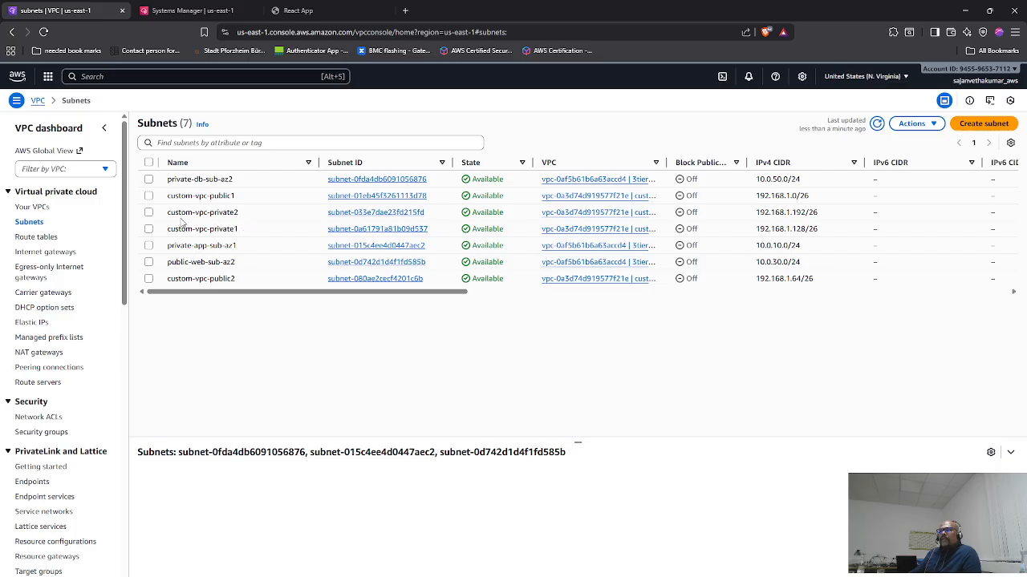
pyautogui.click(149, 180)
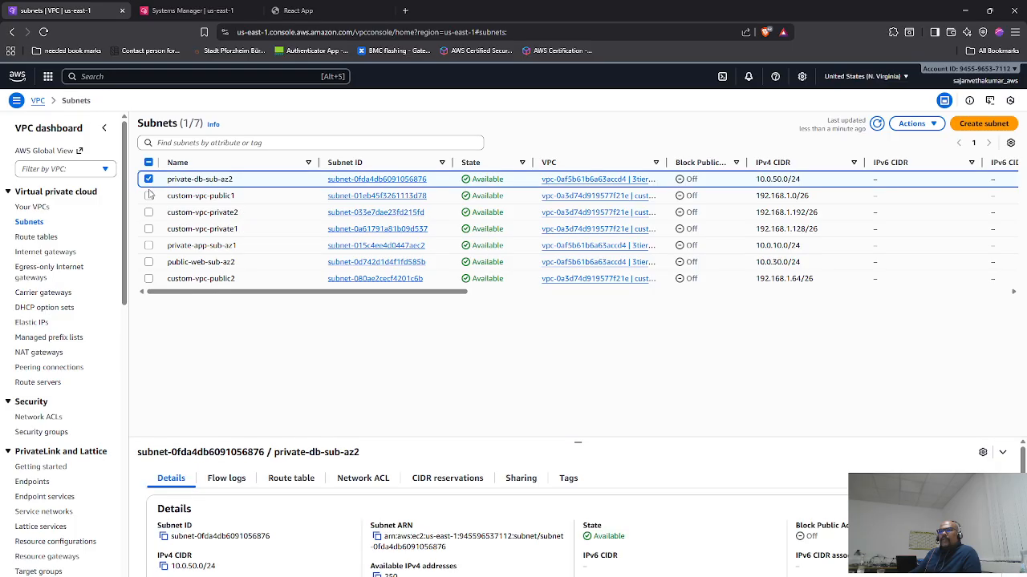
pyautogui.click(148, 245)
pyautogui.click(149, 263)
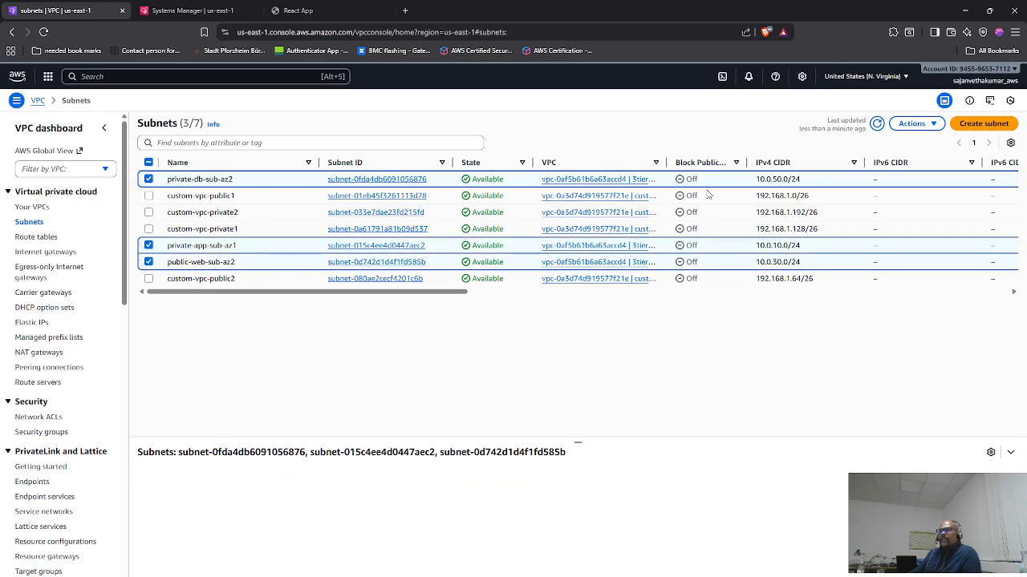
pyautogui.click(912, 124)
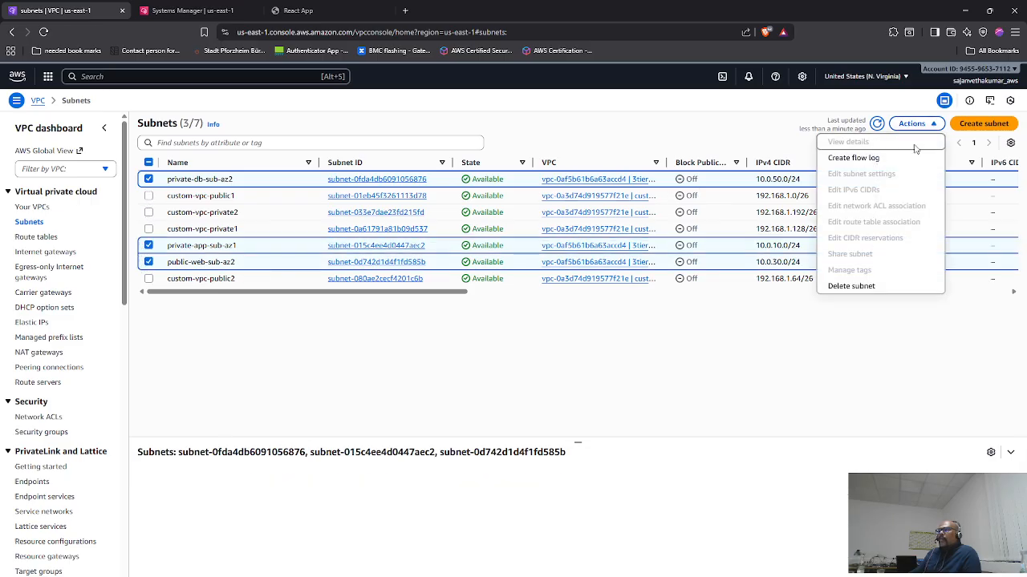
pyautogui.click(849, 287)
pyautogui.click(456, 482)
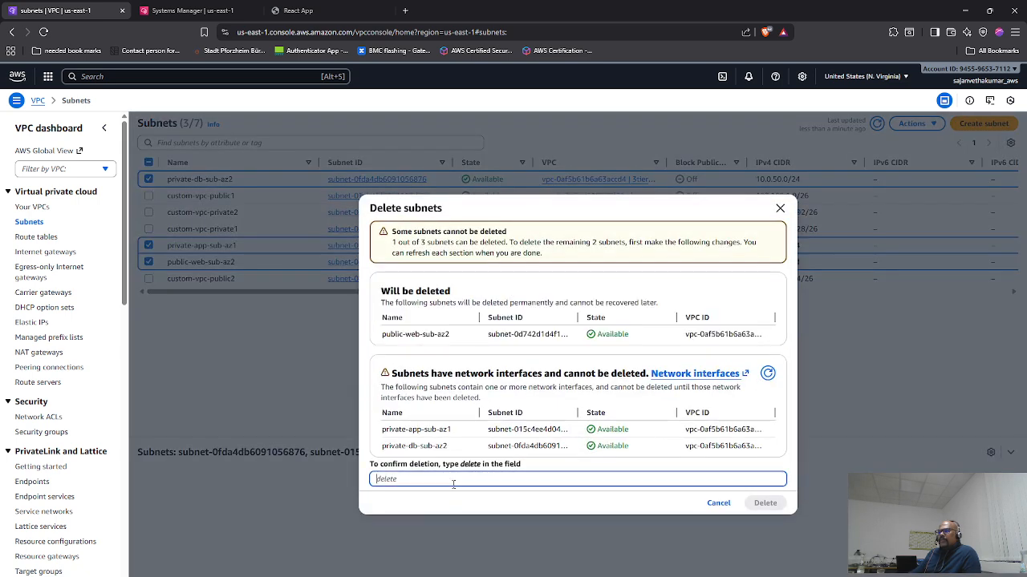
pyautogui.moveTo(481, 465); pyautogui.dragTo(461, 465)
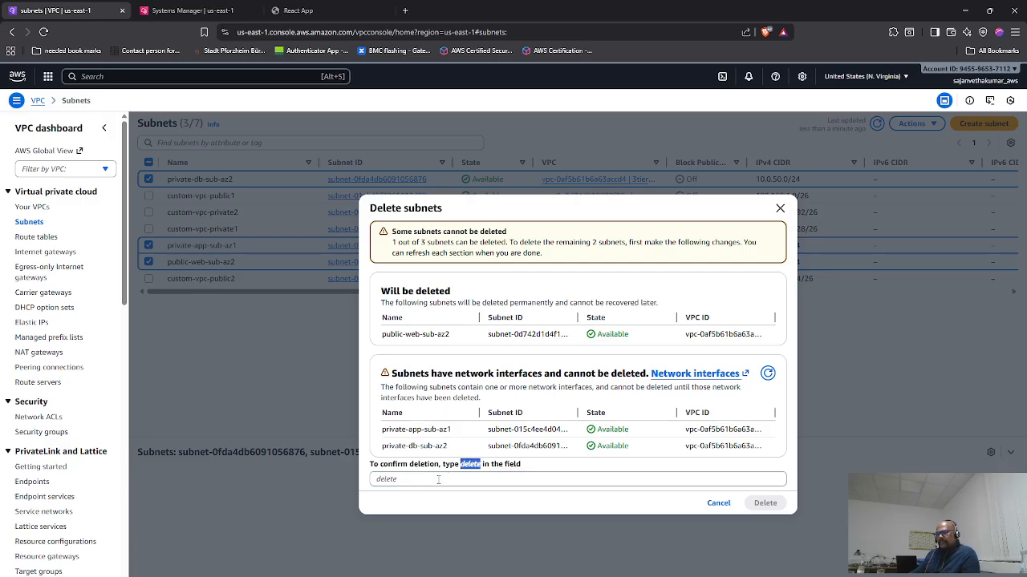
pyautogui.click(438, 480)
pyautogui.hotkey('ctrl', 'v')
pyautogui.click(765, 503)
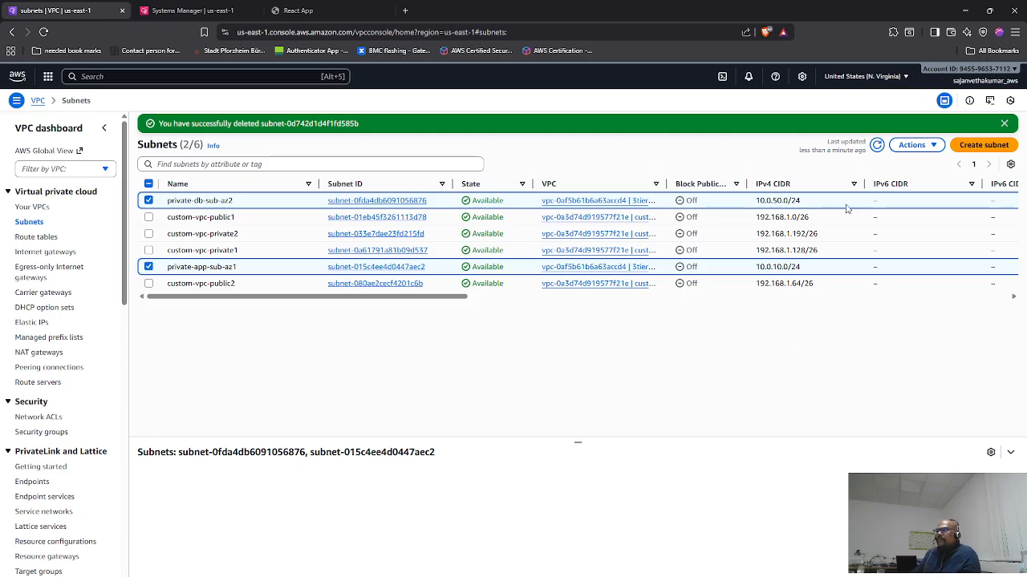
pyautogui.click(876, 146)
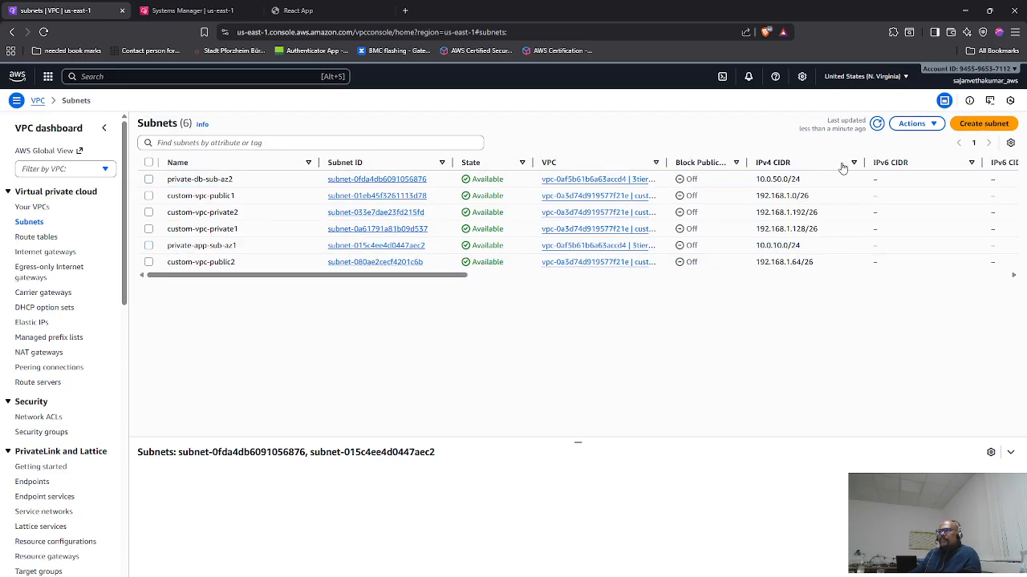
# - Try to delete the 3tier-app-vpc, then close the deletion dialog
pyautogui.click(37, 208)
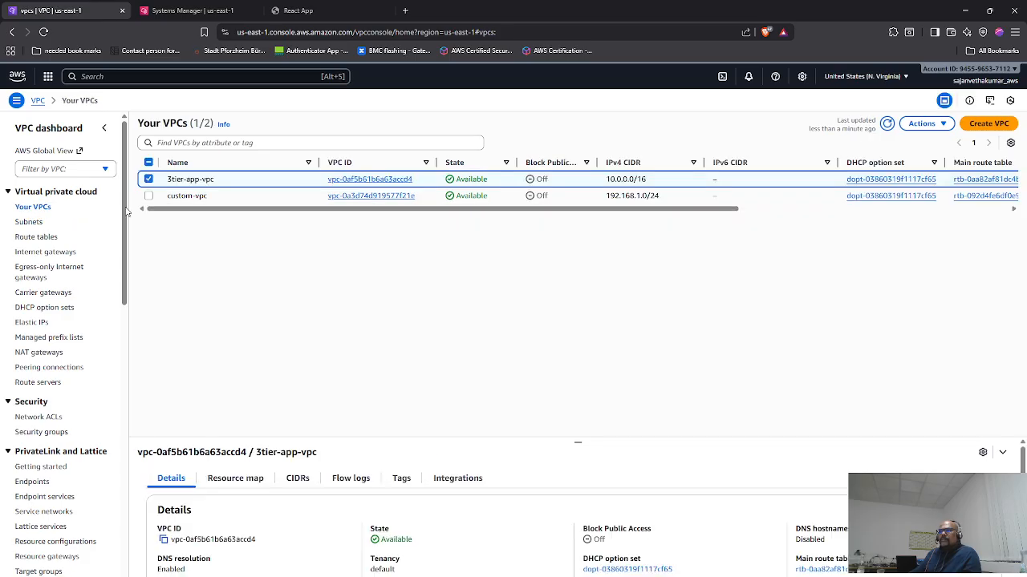
pyautogui.click(938, 125)
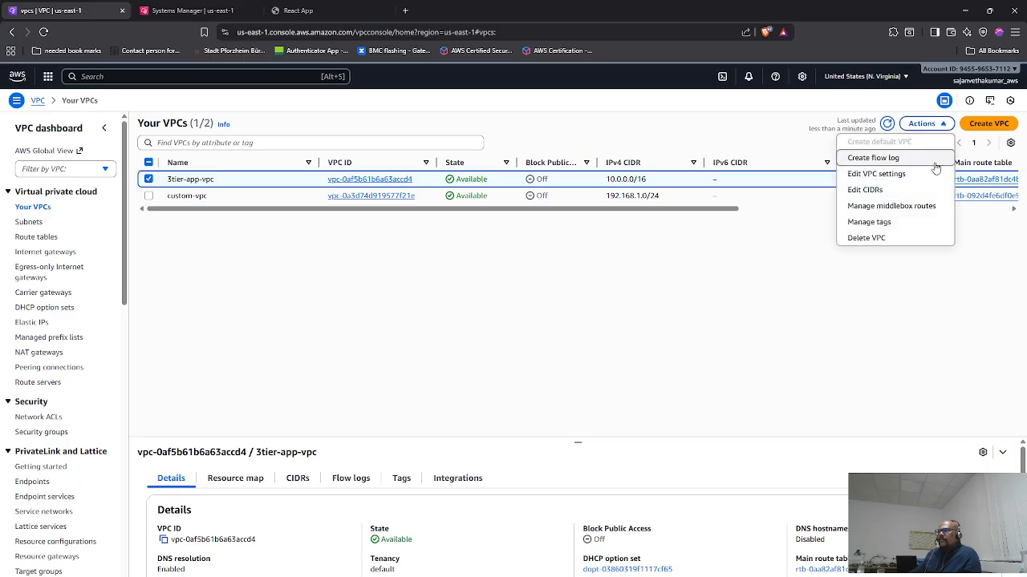
pyautogui.click(866, 239)
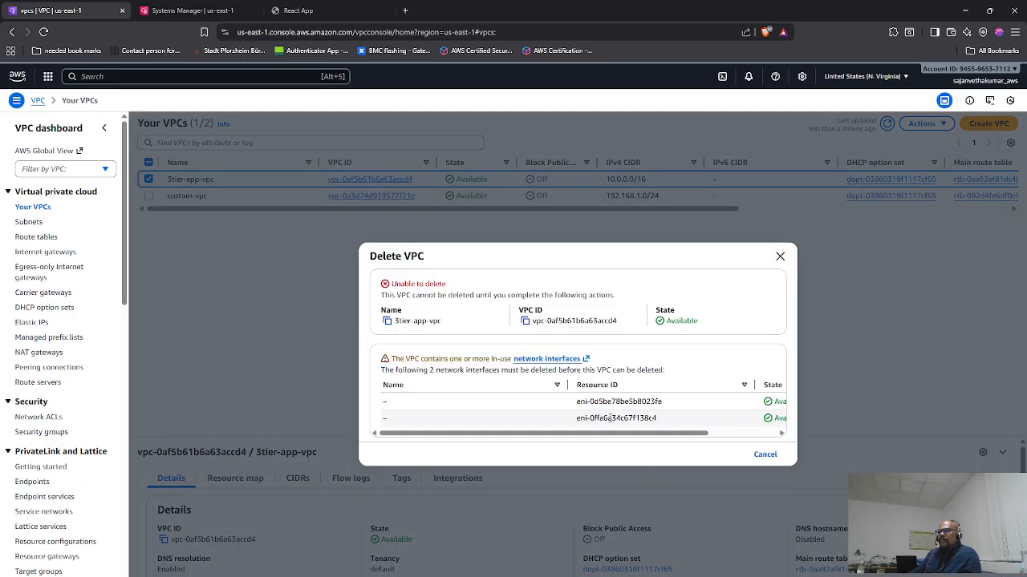
pyautogui.click(778, 257)
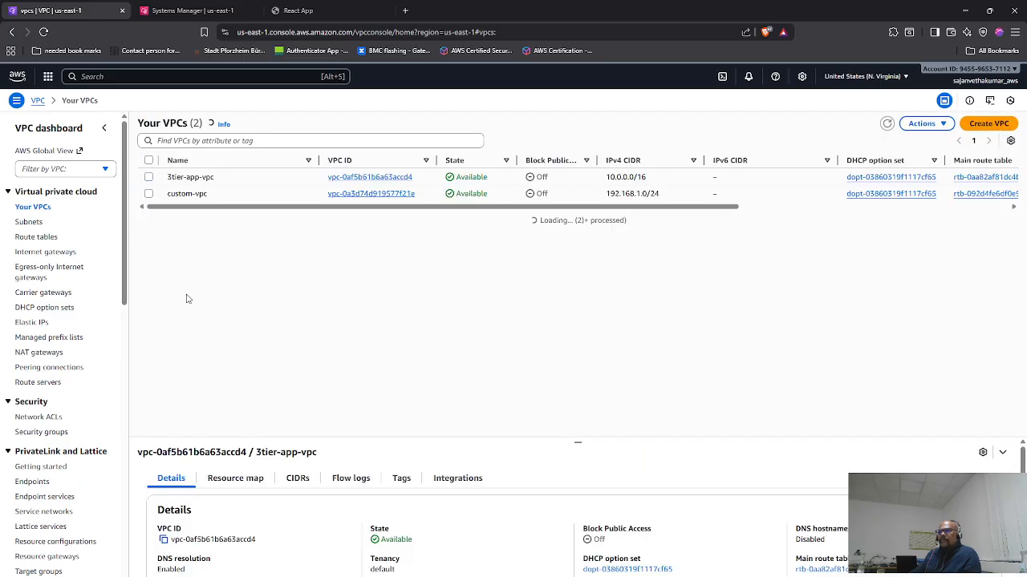
# - Review the remaining subnets, route tables, internet gateways and NAT gateways, and release both Elastic IP addresses, 100.25.47.66 and 52.1.102.198
pyautogui.click(28, 223)
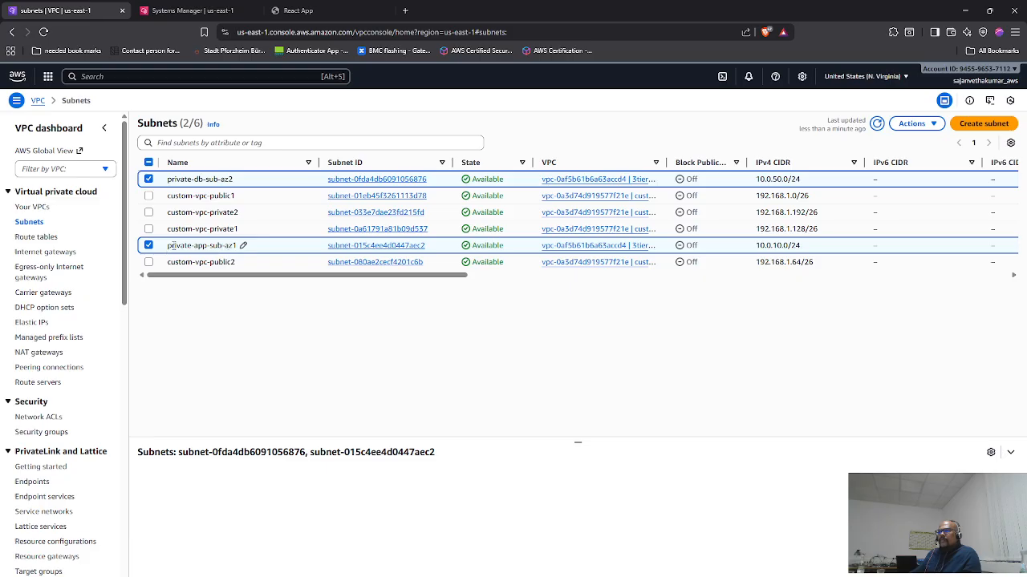
pyautogui.click(35, 238)
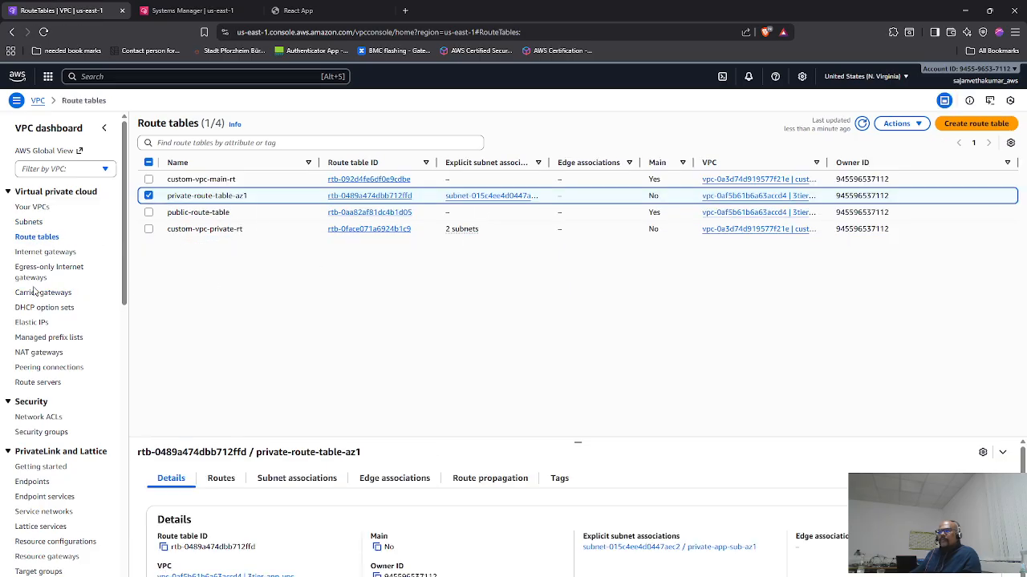
pyautogui.click(45, 254)
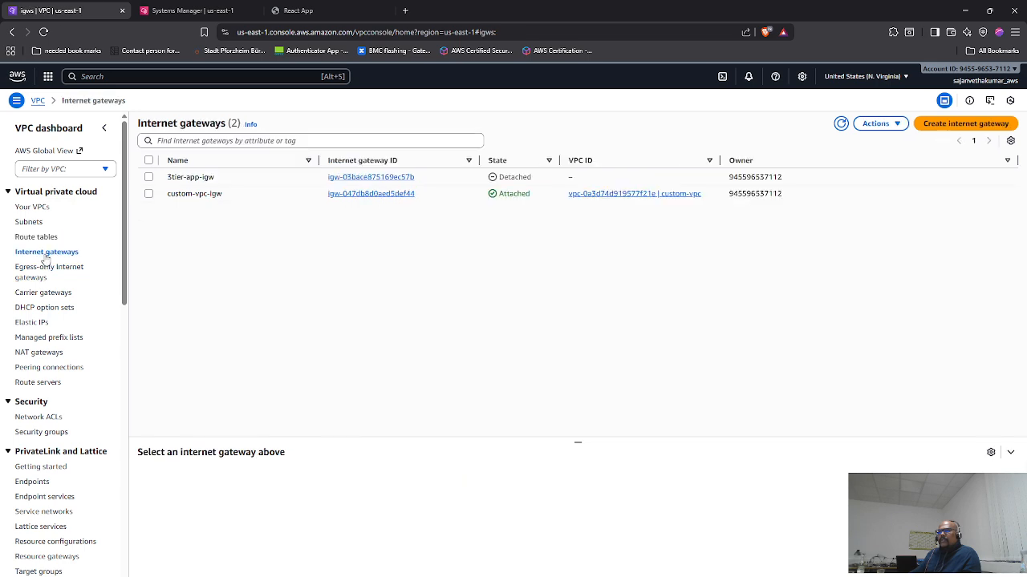
pyautogui.click(33, 355)
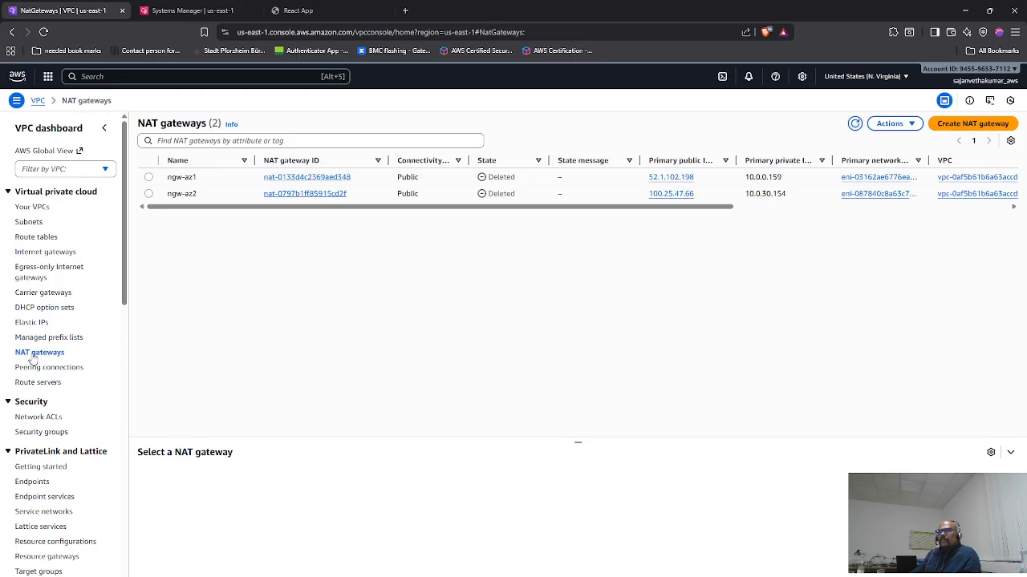
pyautogui.click(30, 337)
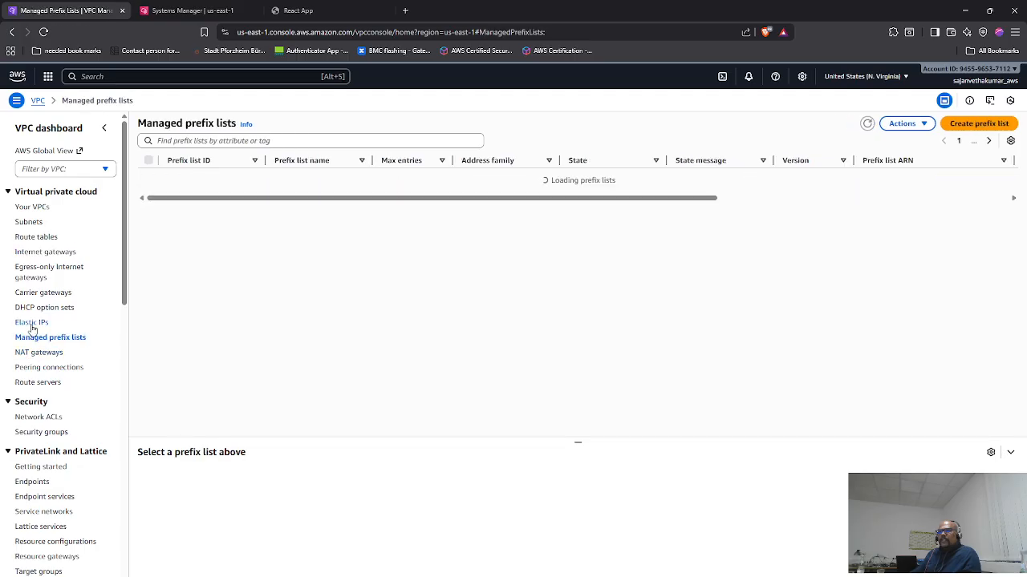
pyautogui.click(32, 322)
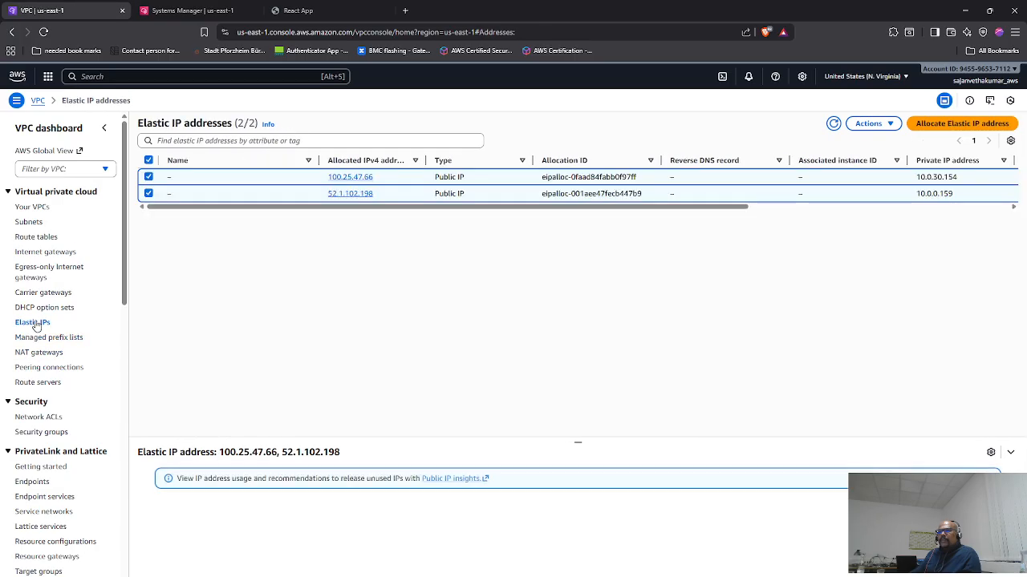
pyautogui.click(869, 123)
pyautogui.click(882, 161)
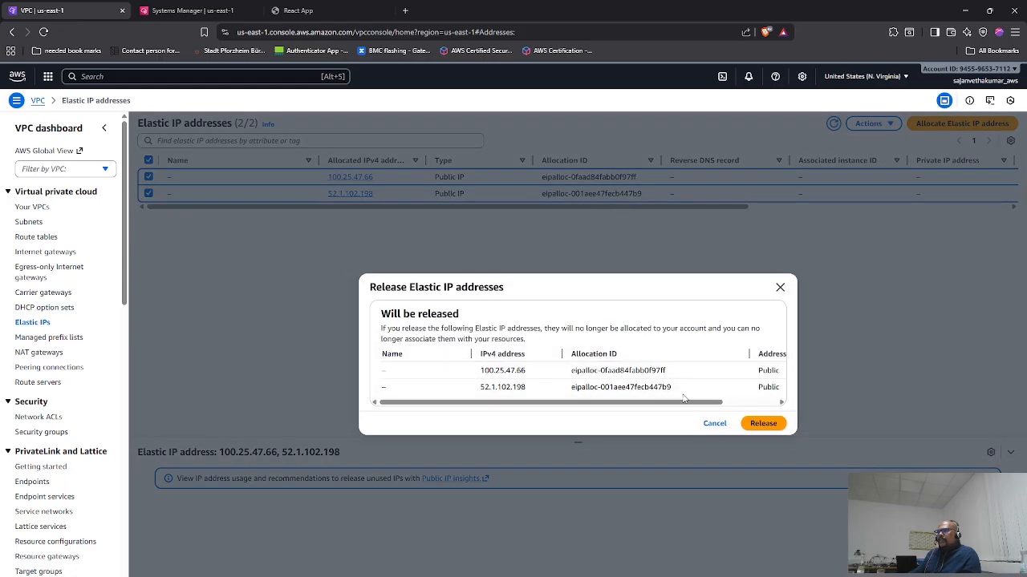
pyautogui.click(754, 425)
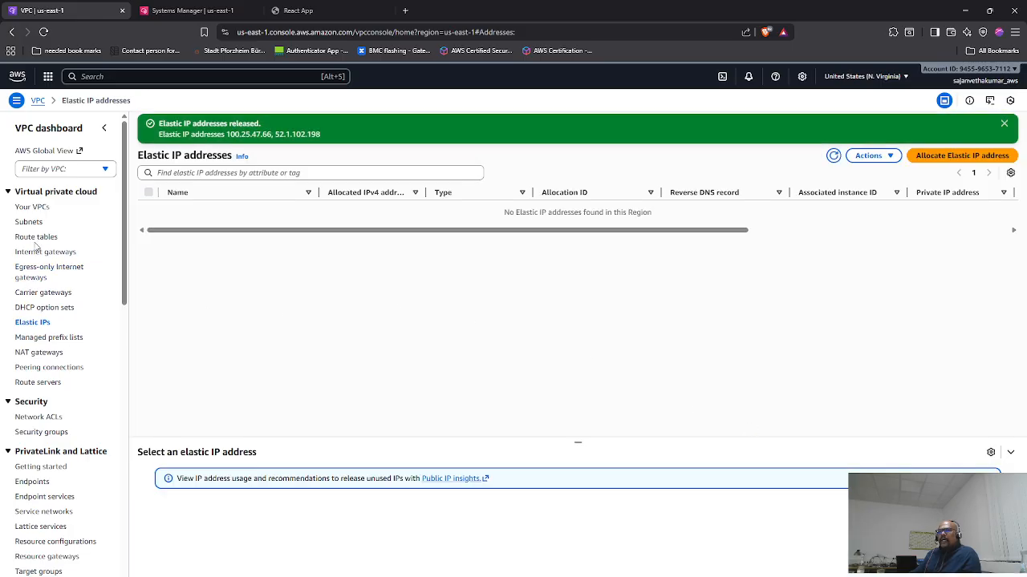
# - Retry deleting private-route-table-az1, refresh its associations check, and close the deletion dialog
pyautogui.click(36, 238)
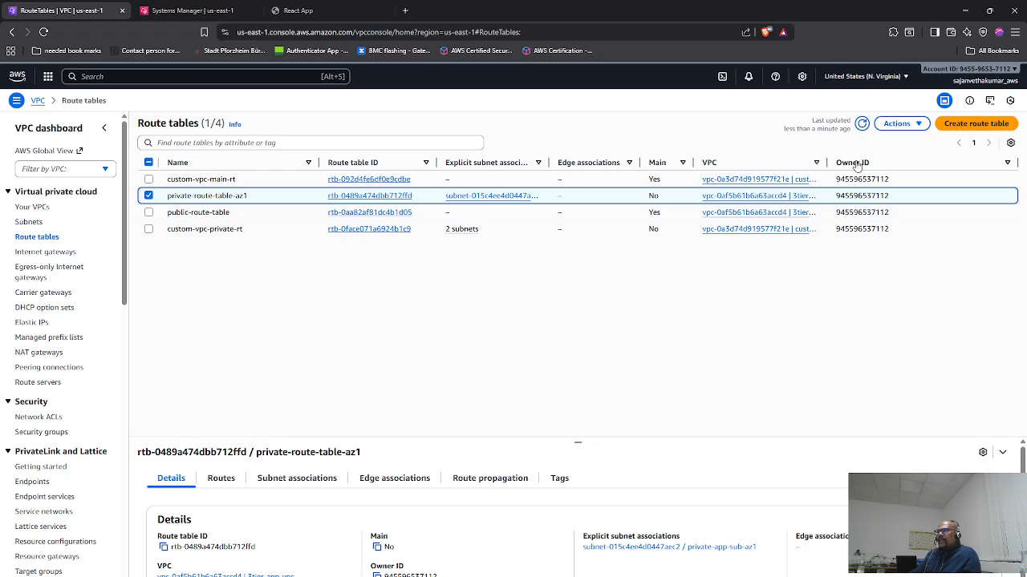
pyautogui.click(897, 123)
pyautogui.click(904, 255)
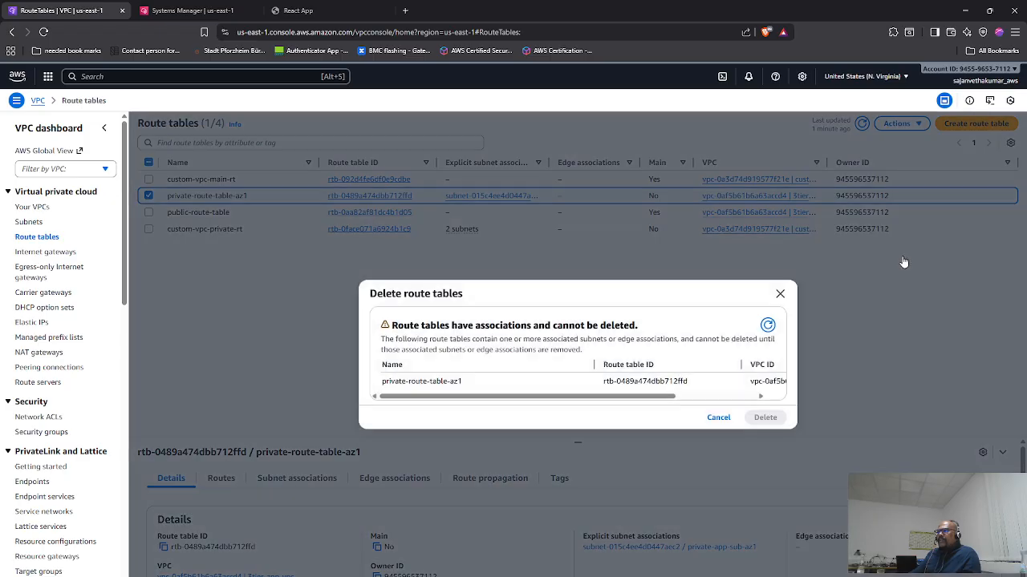
pyautogui.click(768, 324)
pyautogui.click(780, 295)
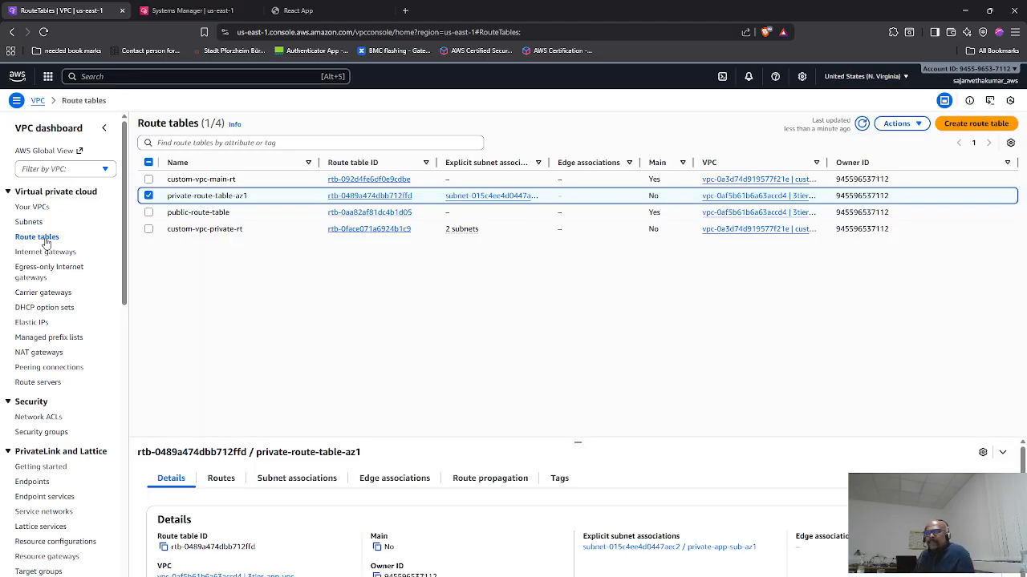
# - Delete the subnets private-app-sub-az1 and private-db-sub-az2, entering "delete" as confirmation
pyautogui.click(29, 222)
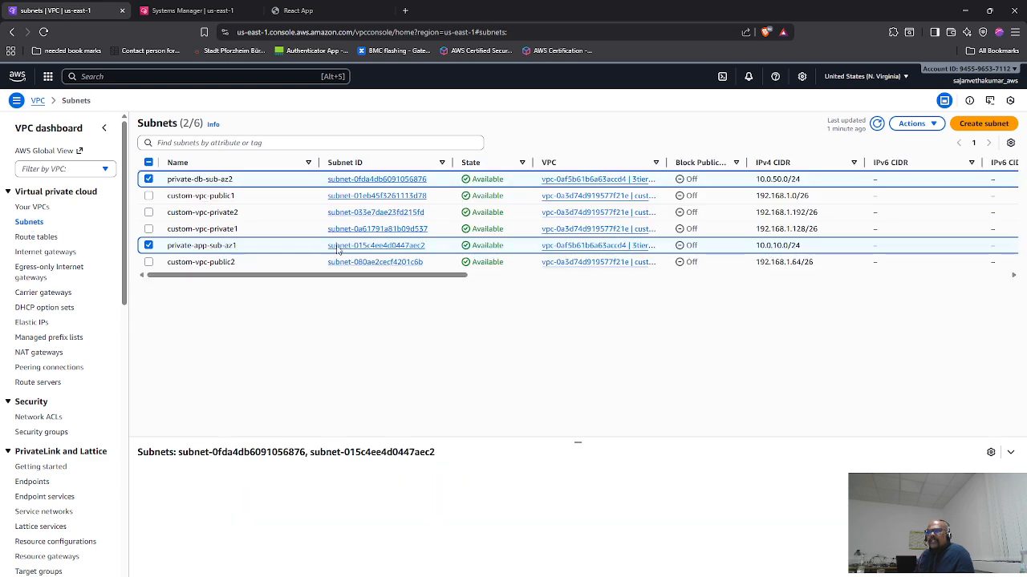
pyautogui.click(915, 123)
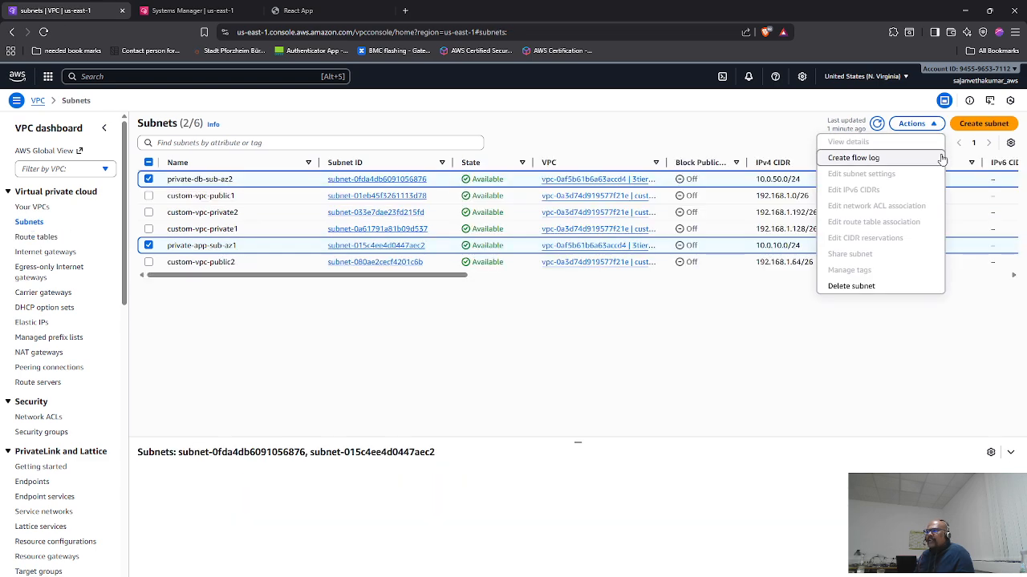
pyautogui.click(851, 285)
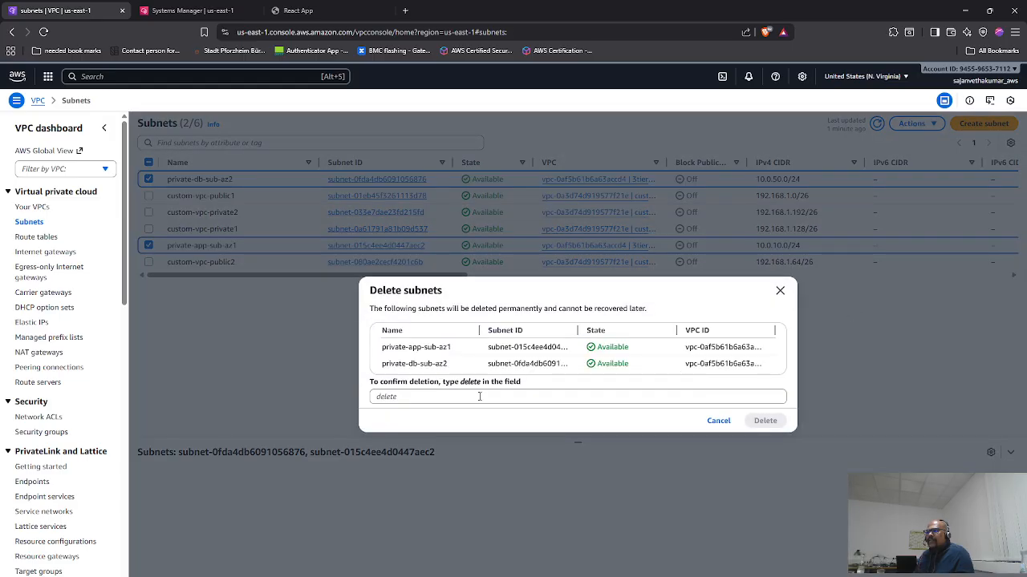
pyautogui.moveTo(482, 387); pyautogui.dragTo(462, 388)
pyautogui.hotkey('ctrl', 'c')
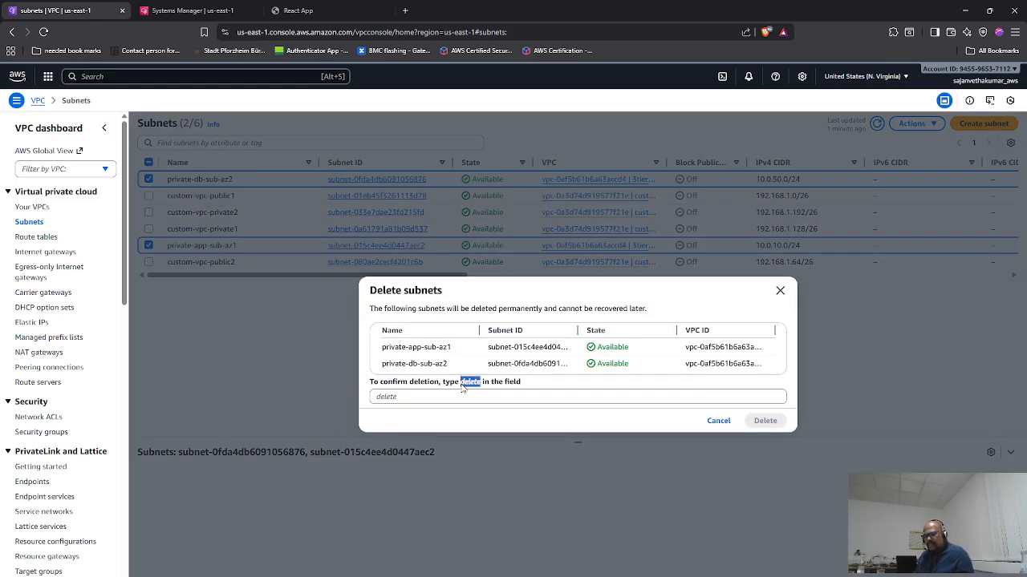
pyautogui.click(481, 396)
pyautogui.hotkey('ctrl', 'v')
pyautogui.click(749, 423)
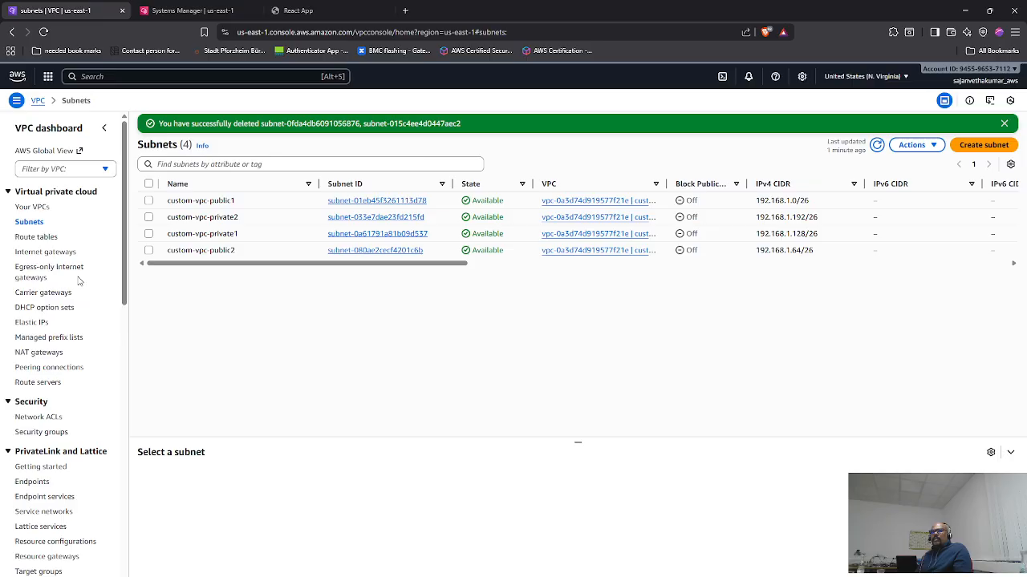
# - Delete private-route-table-az1 after refreshing its associations check, entering "delete" as confirmation
pyautogui.click(38, 238)
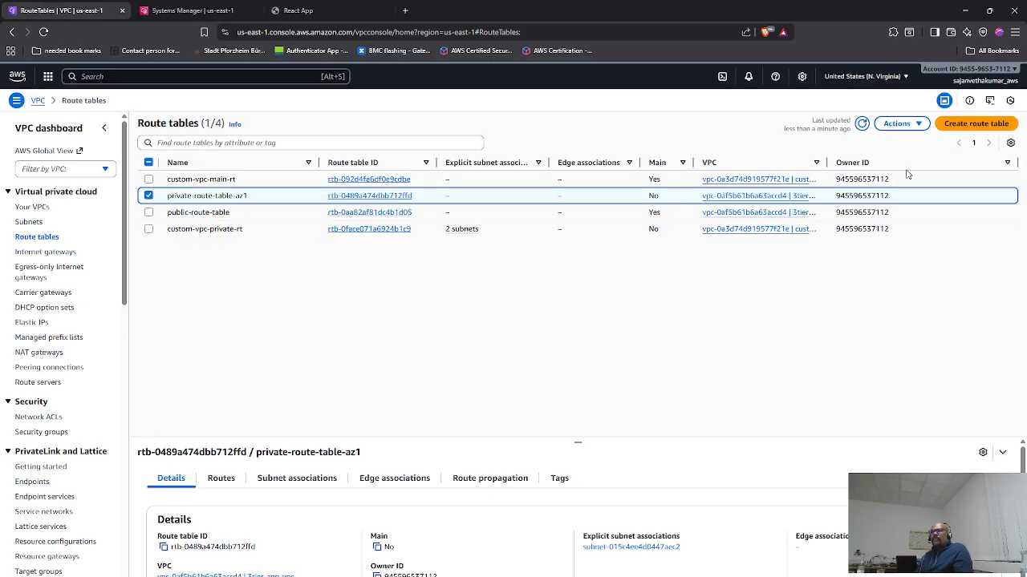
pyautogui.click(917, 122)
pyautogui.click(915, 255)
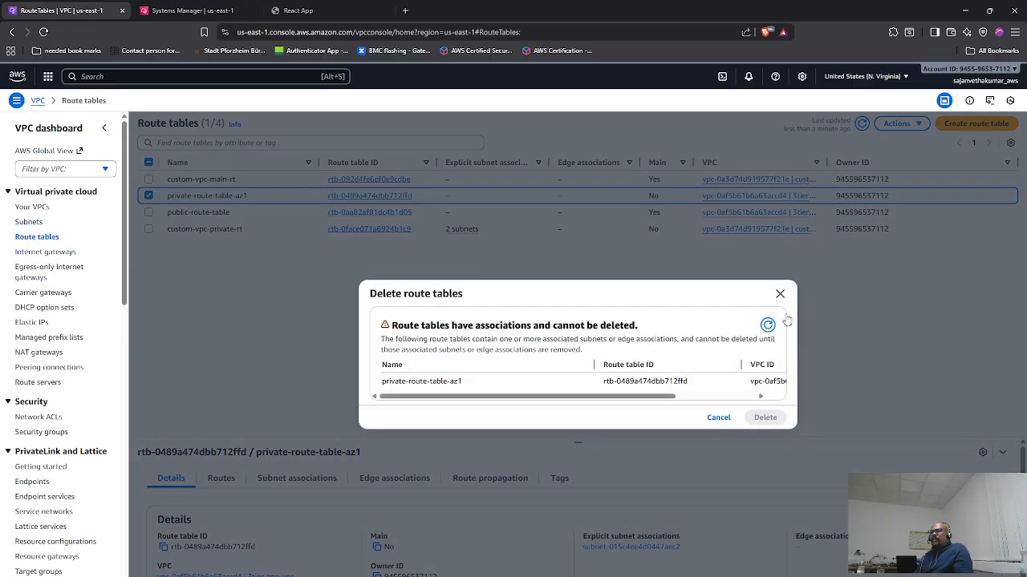
pyautogui.click(768, 325)
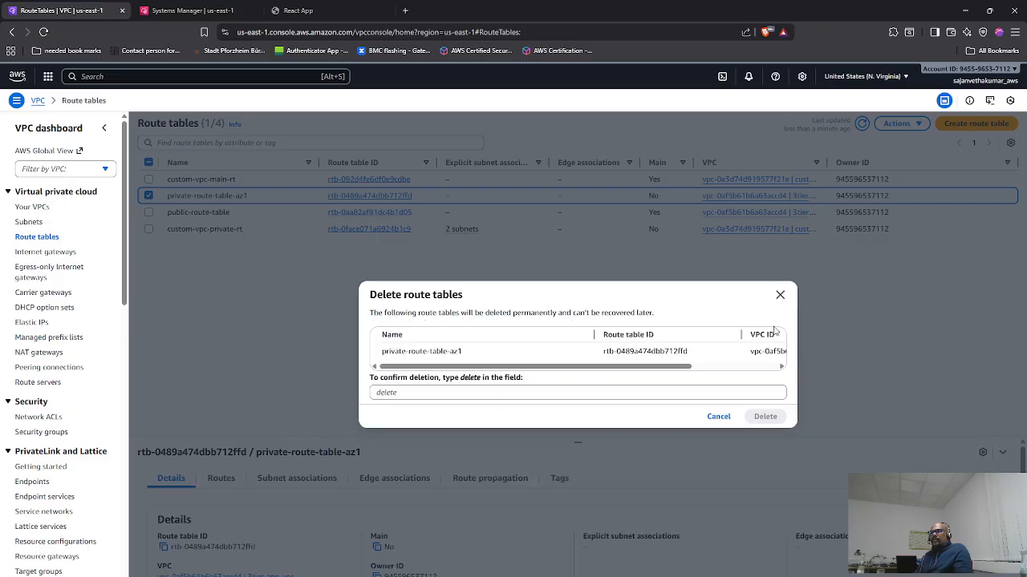
pyautogui.click(473, 392)
pyautogui.write('delete')
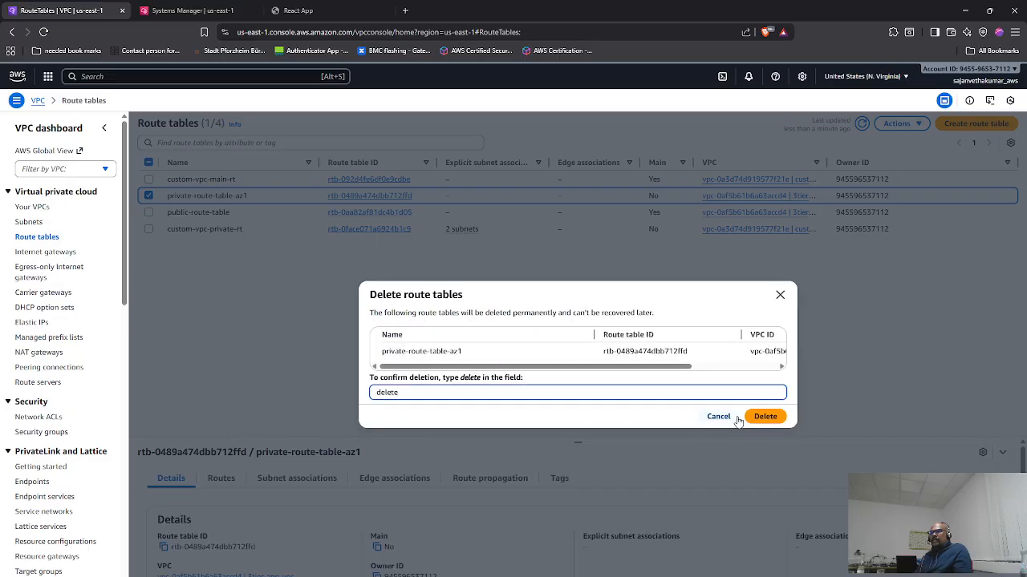
pyautogui.click(750, 416)
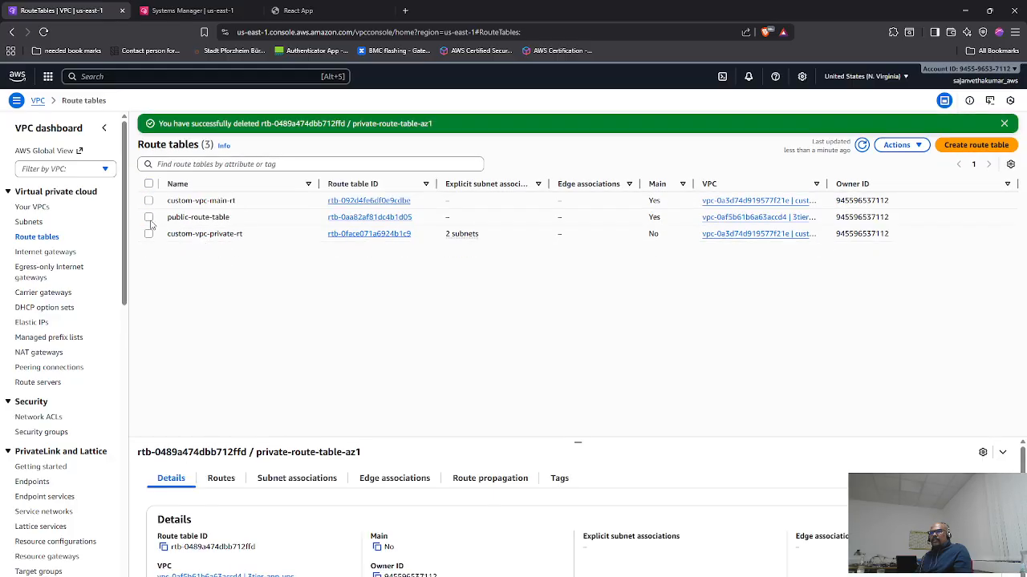
# - Try to delete public-route-table, then close the deletion dialog
pyautogui.click(149, 218)
pyautogui.click(899, 144)
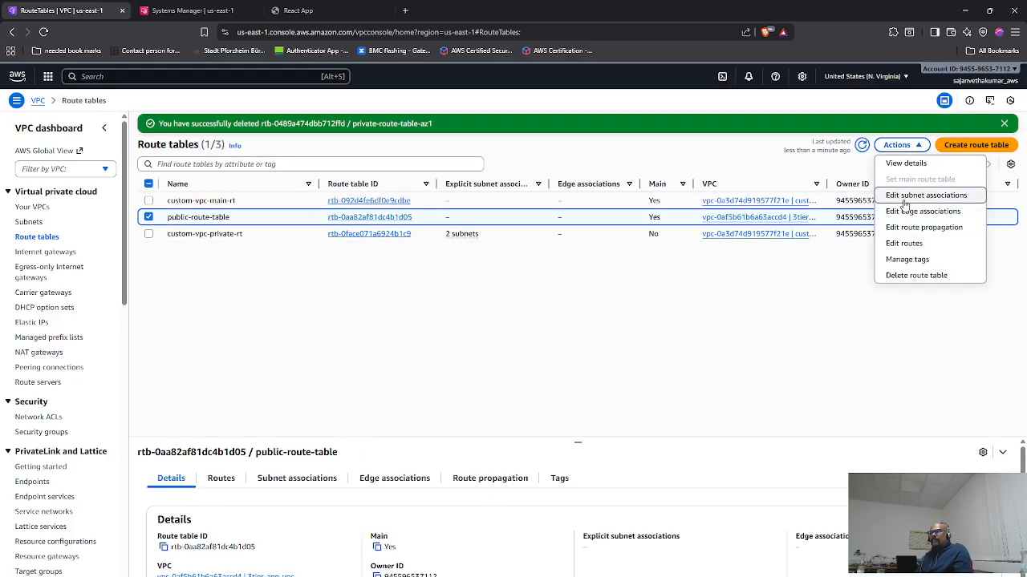
pyautogui.click(906, 276)
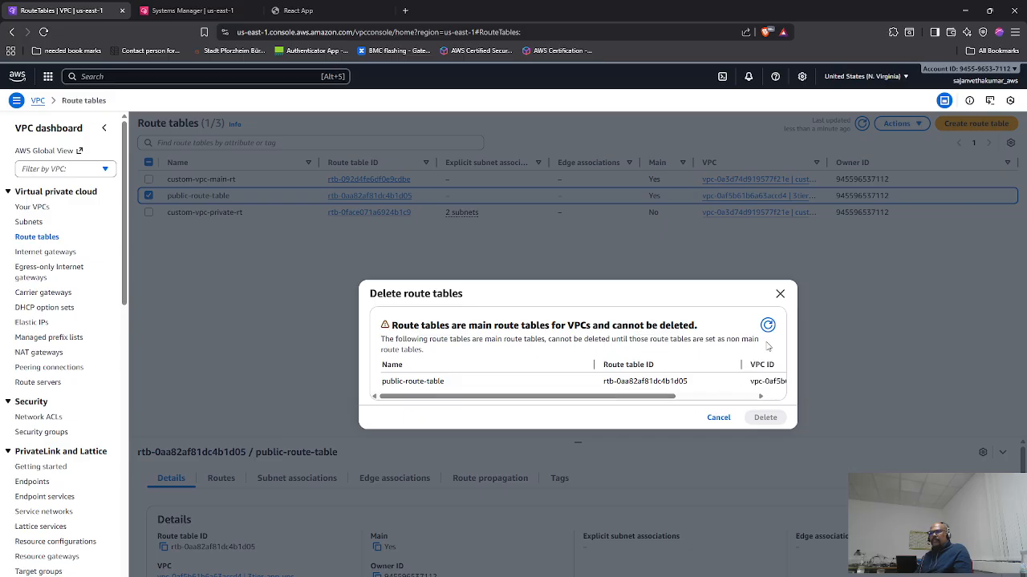
pyautogui.click(780, 293)
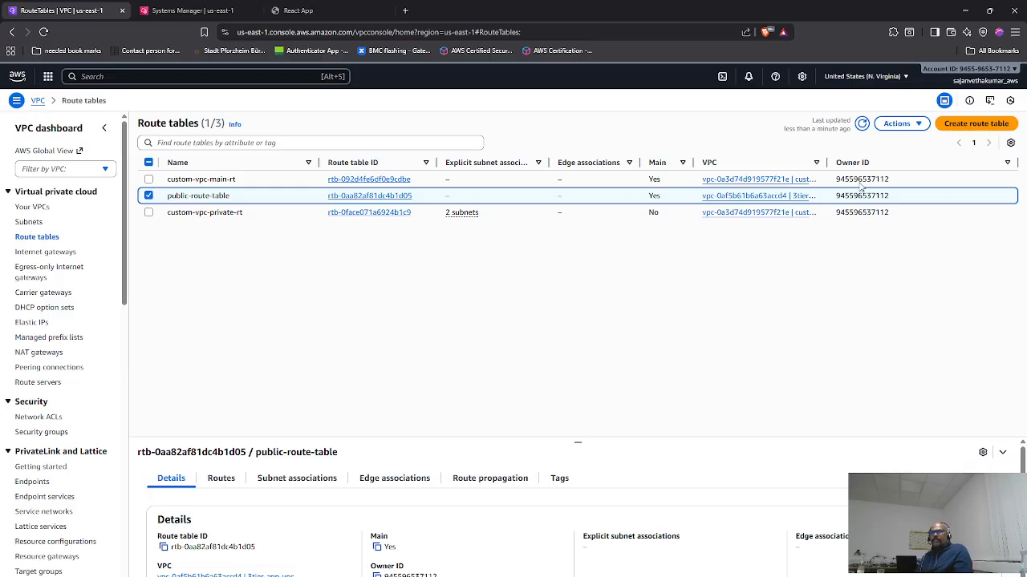
# - Delete the 3tier-app-vpc together with its associated resources, entering "delete" as confirmation
pyautogui.click(36, 207)
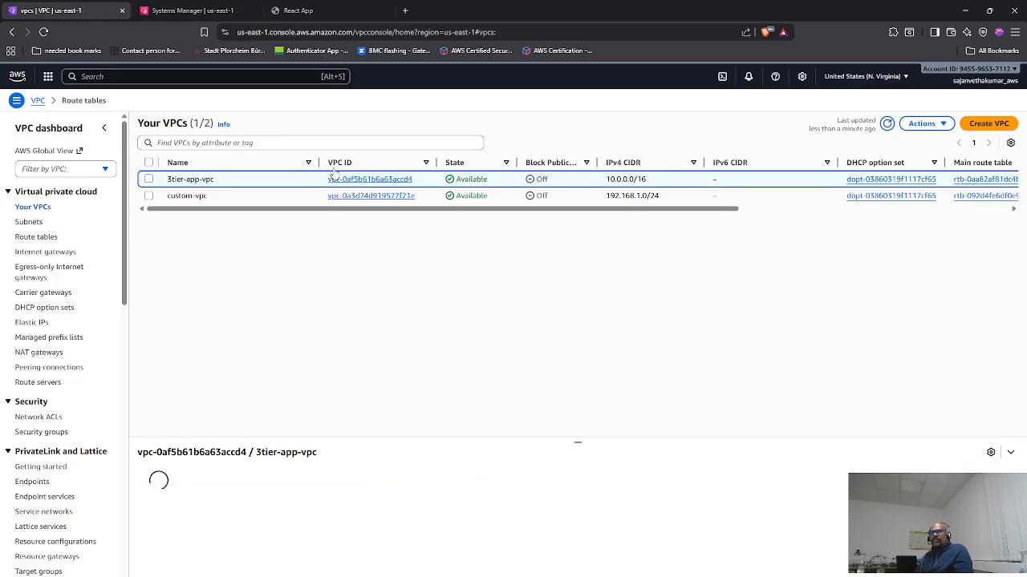
pyautogui.click(944, 125)
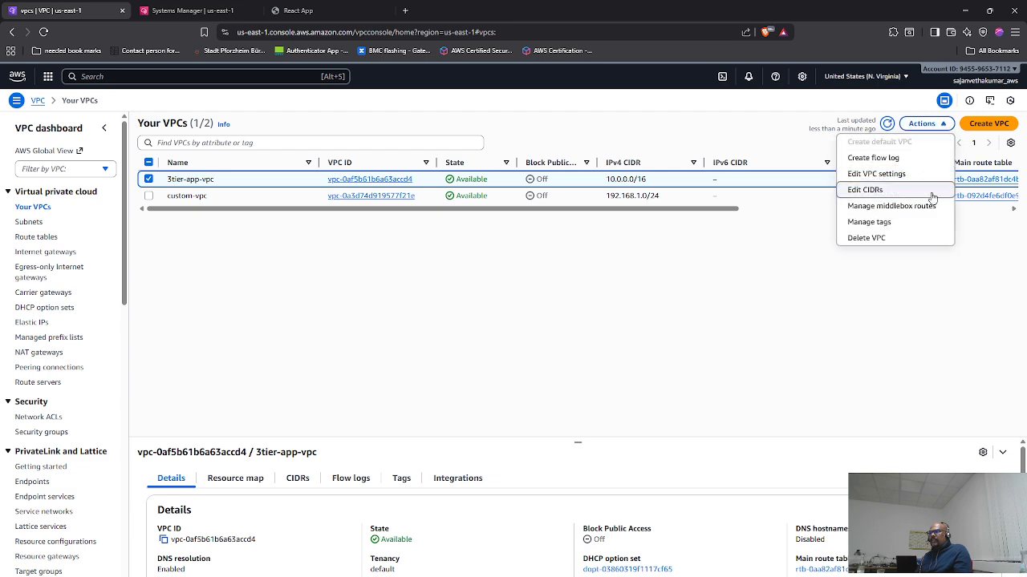
pyautogui.click(878, 236)
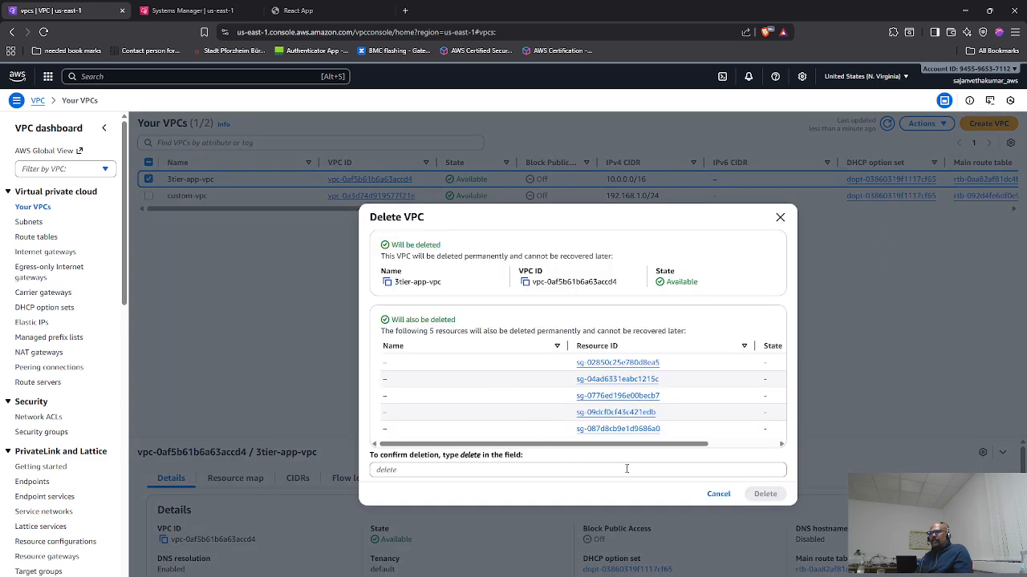
pyautogui.click(460, 470)
pyautogui.write('delete')
pyautogui.click(765, 493)
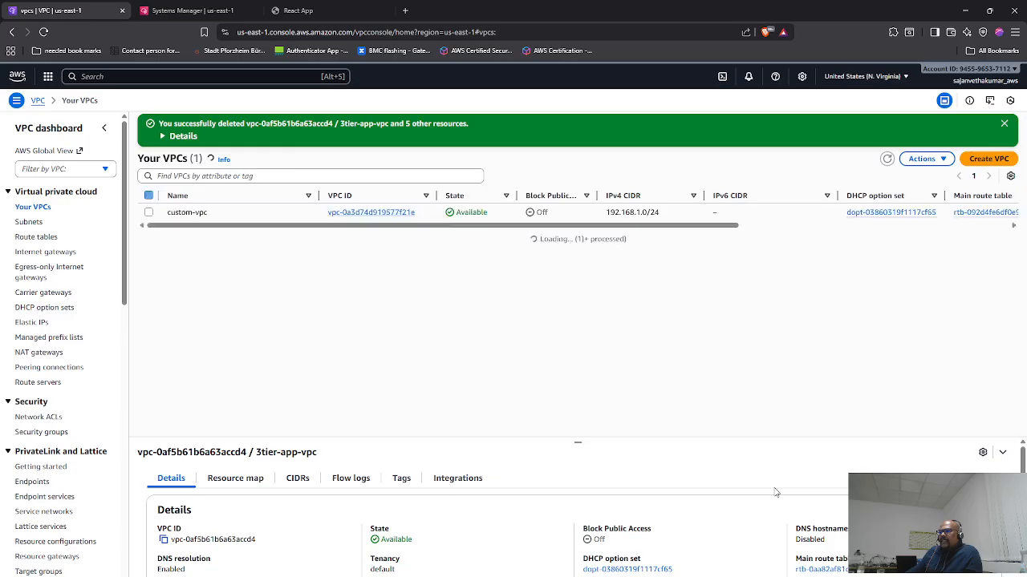
# - Check the VPC service for leftovers among the subnets, refreshed route tables, internet gateways, Elastic IPs and NAT gateways
pyautogui.click(30, 223)
pyautogui.click(35, 236)
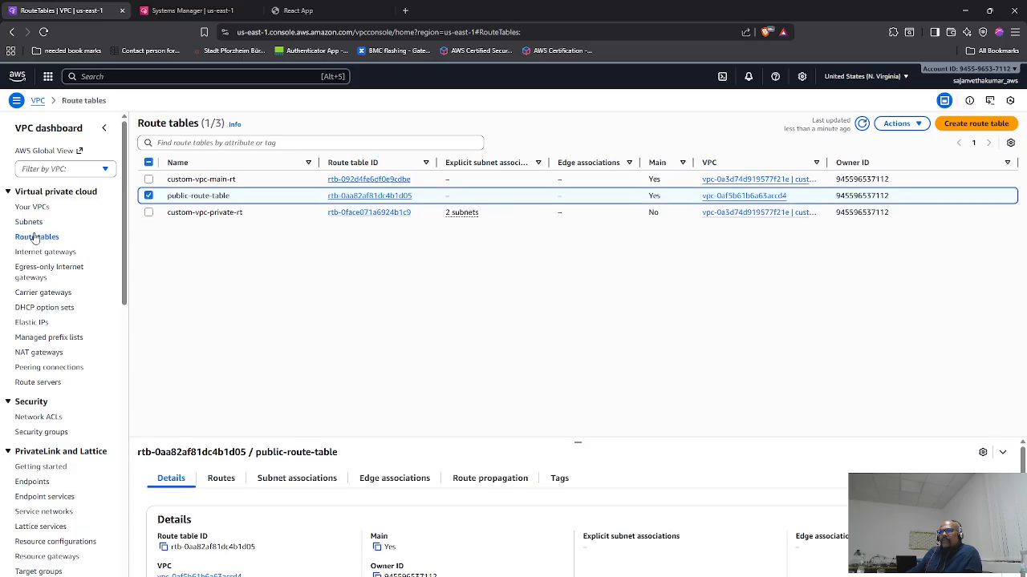
pyautogui.click(862, 124)
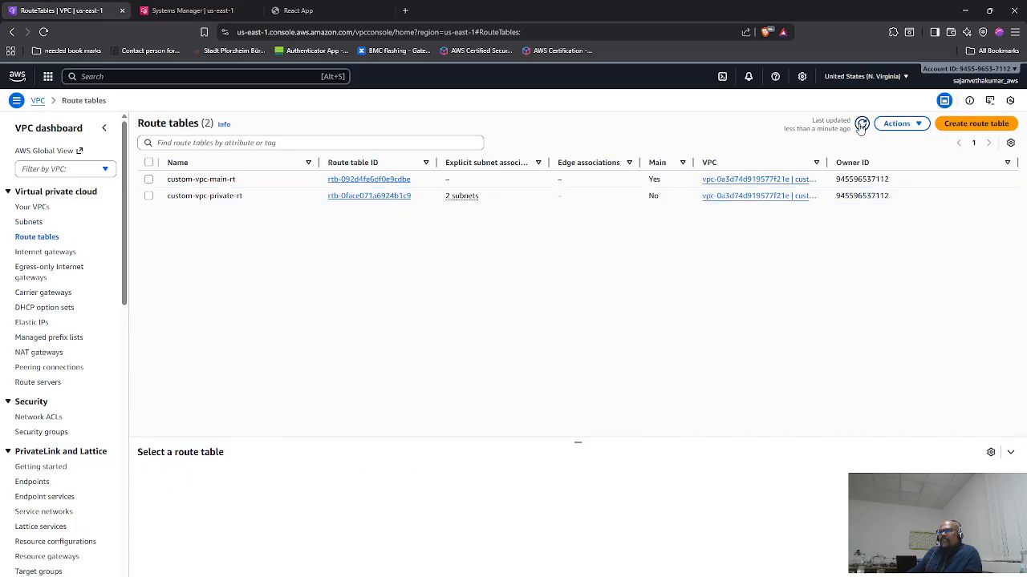
pyautogui.click(53, 253)
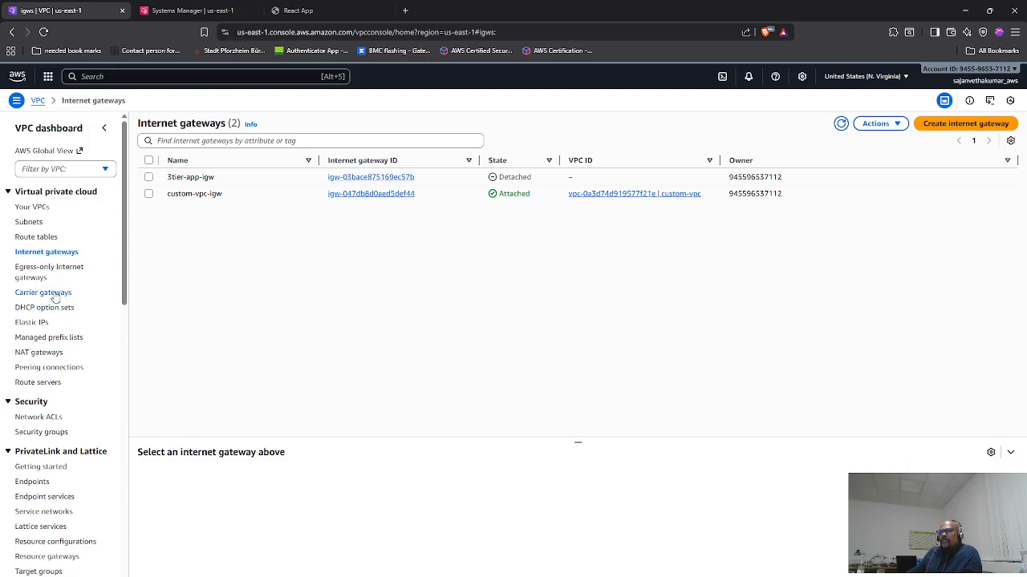
pyautogui.click(36, 322)
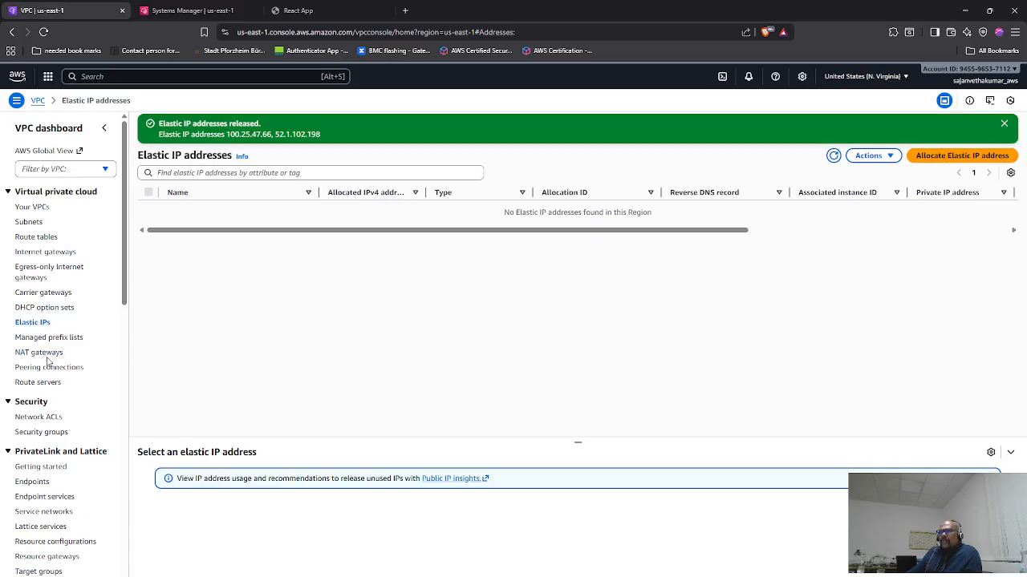
pyautogui.click(46, 355)
pyautogui.scroll(-3, 48, 385)
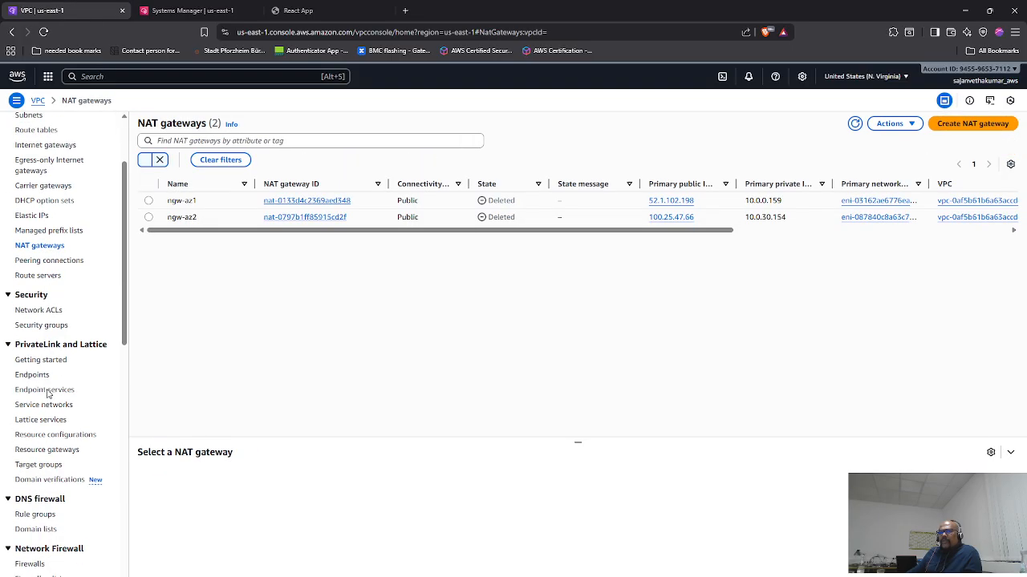
pyautogui.scroll(-5, 47, 393)
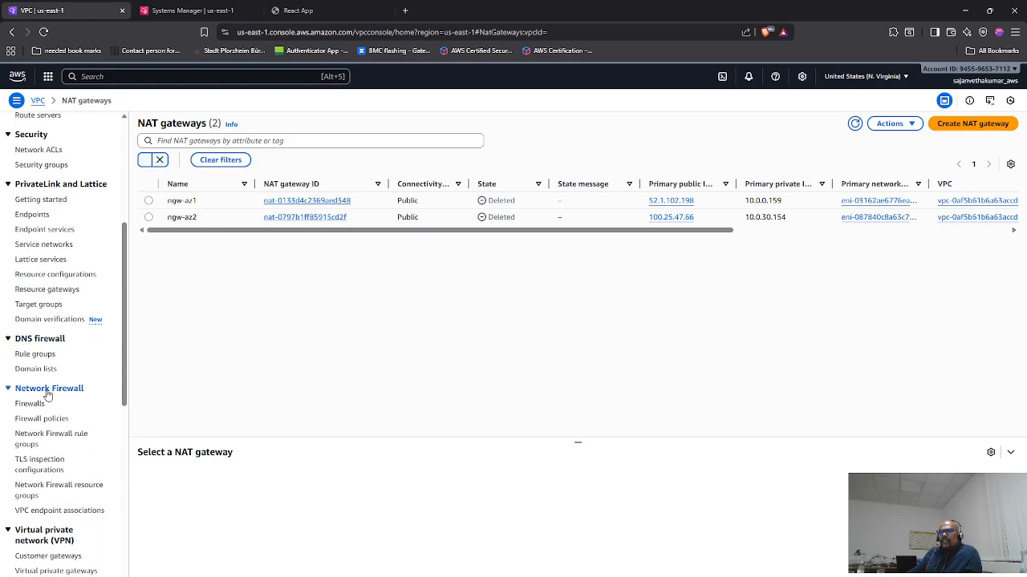
pyautogui.scroll(5, 47, 393)
# - Switch to the EC2 service and check its security groups for leftovers of the three-tier application
pyautogui.click(49, 76)
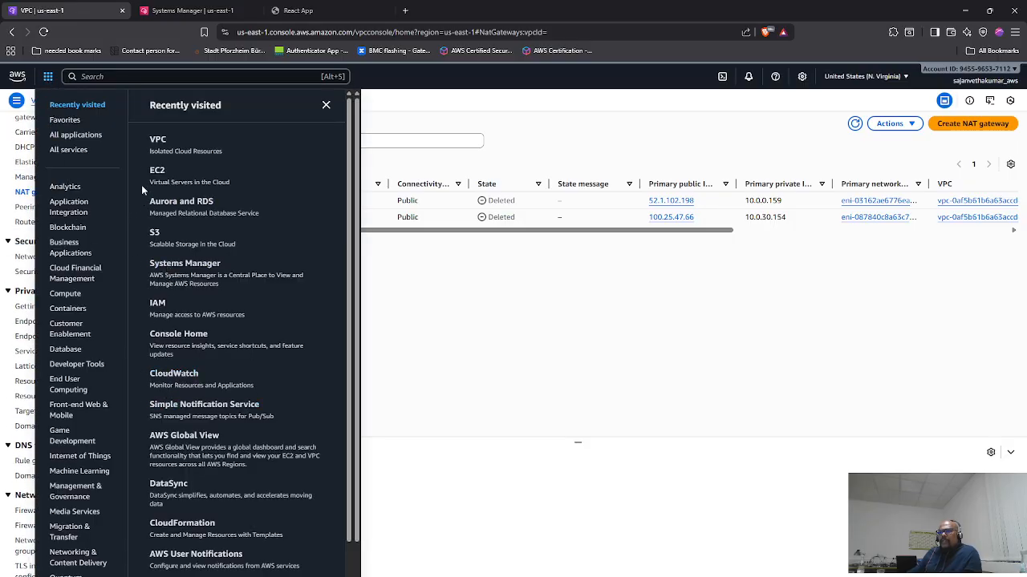
pyautogui.click(156, 171)
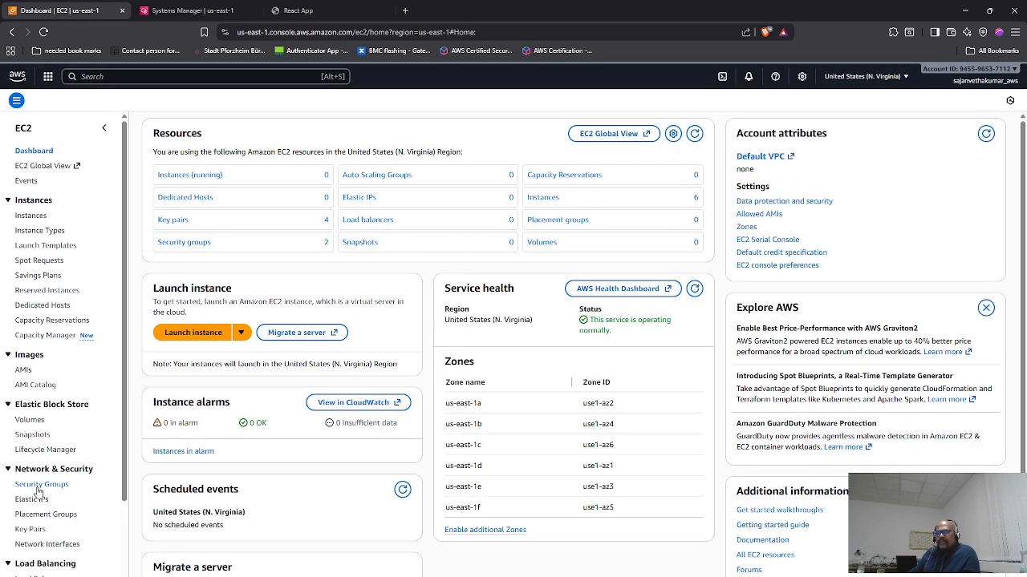
pyautogui.click(40, 486)
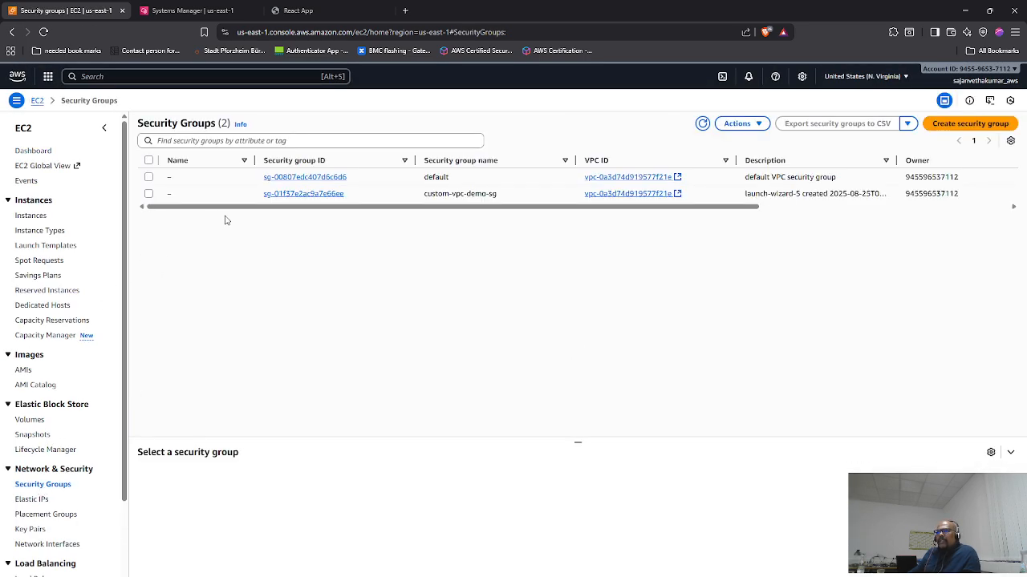